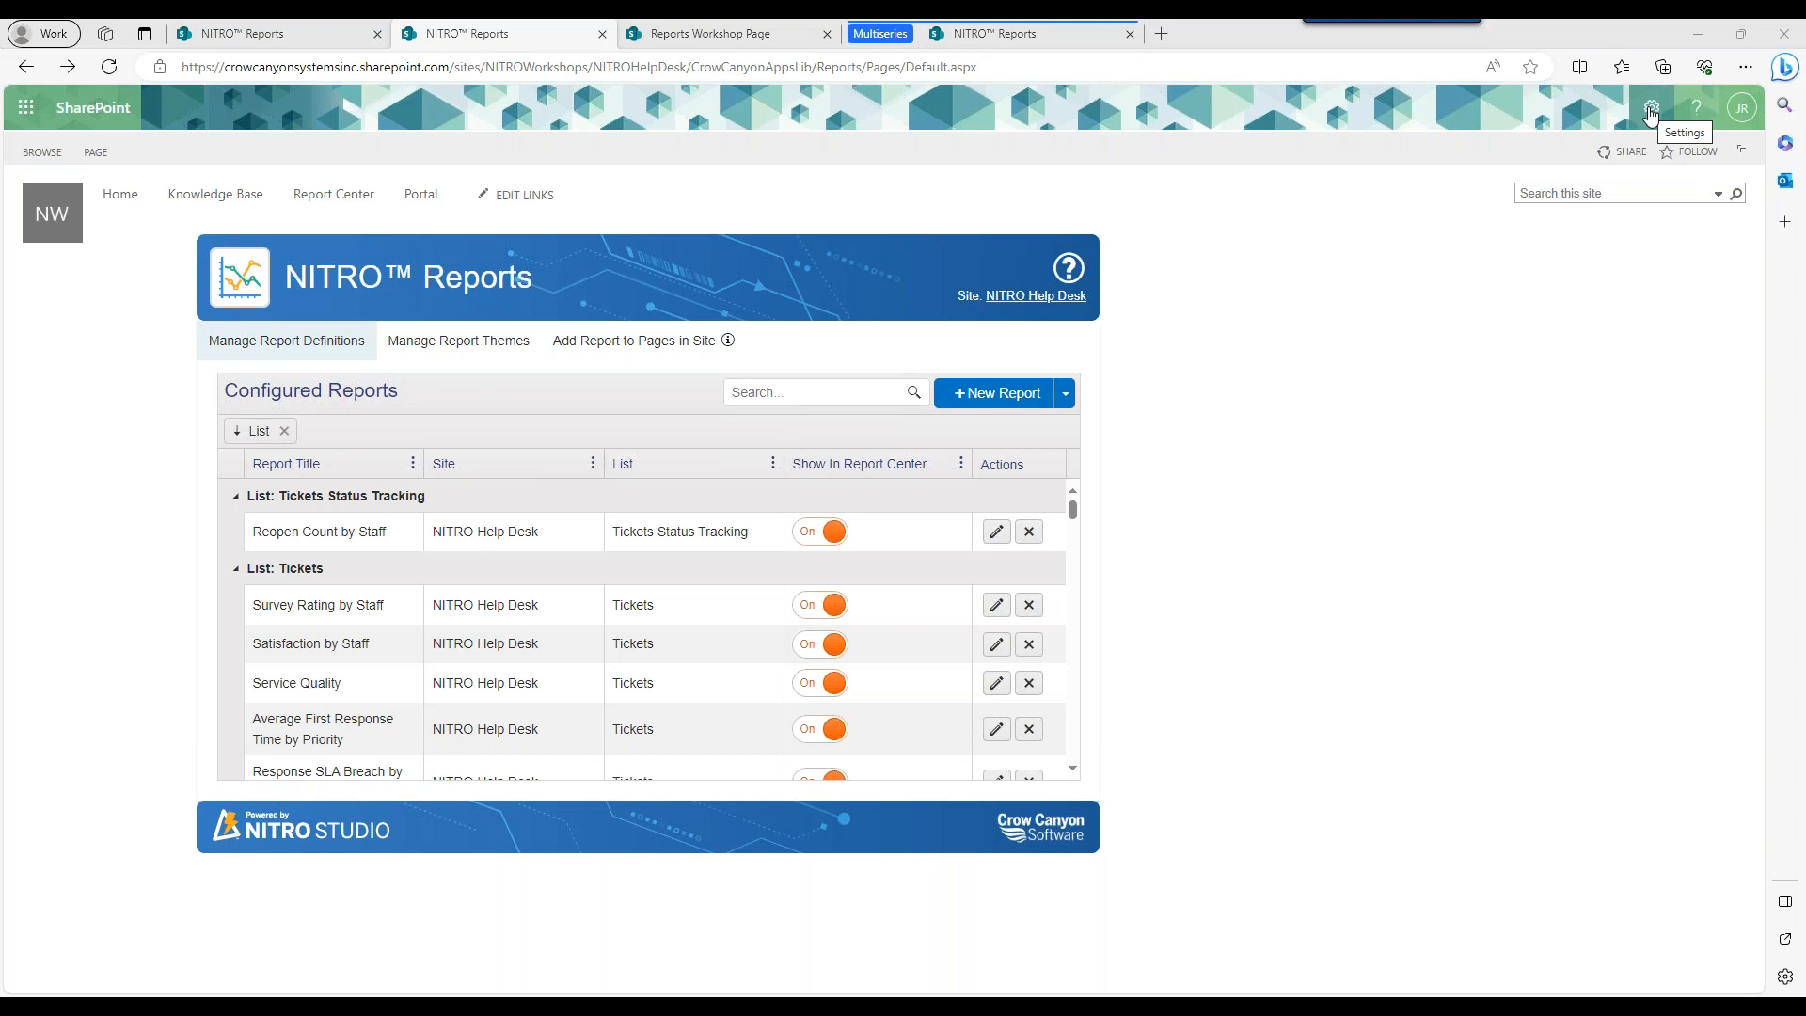
# Open Crow Canyon NITRO Reports from the site settings.
pyautogui.click(1651, 111)
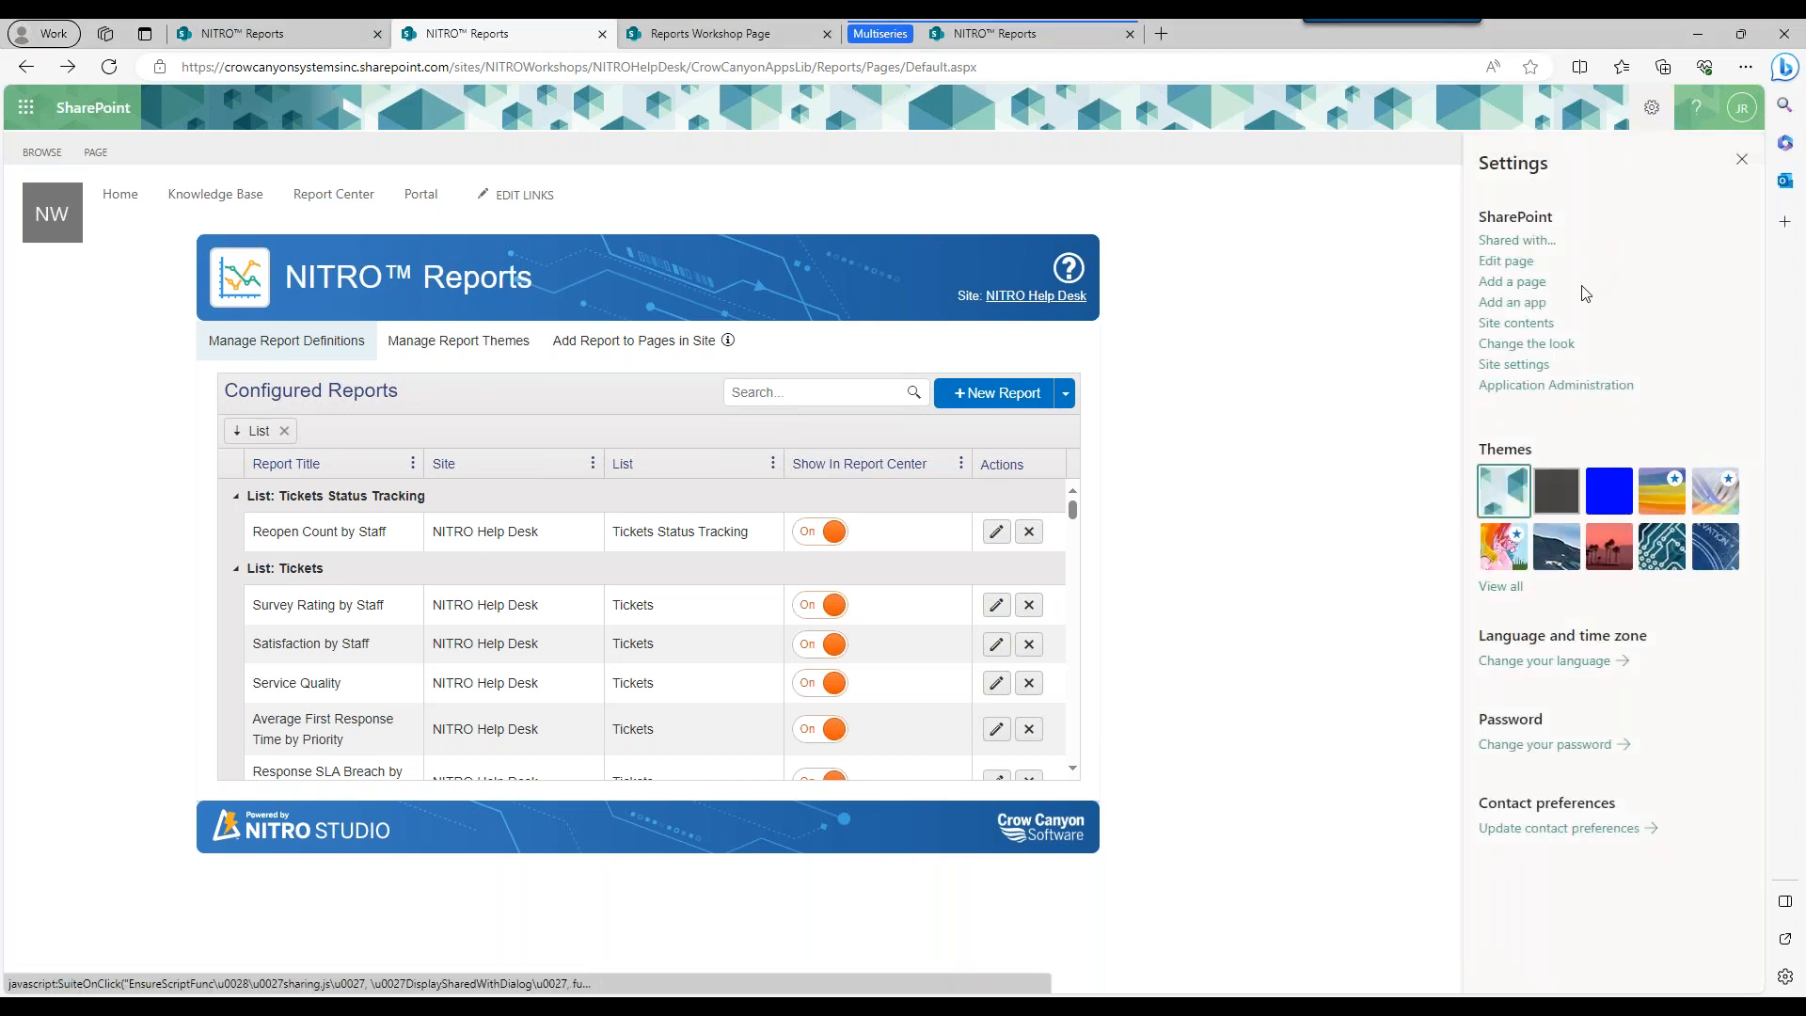
pyautogui.click(1518, 366)
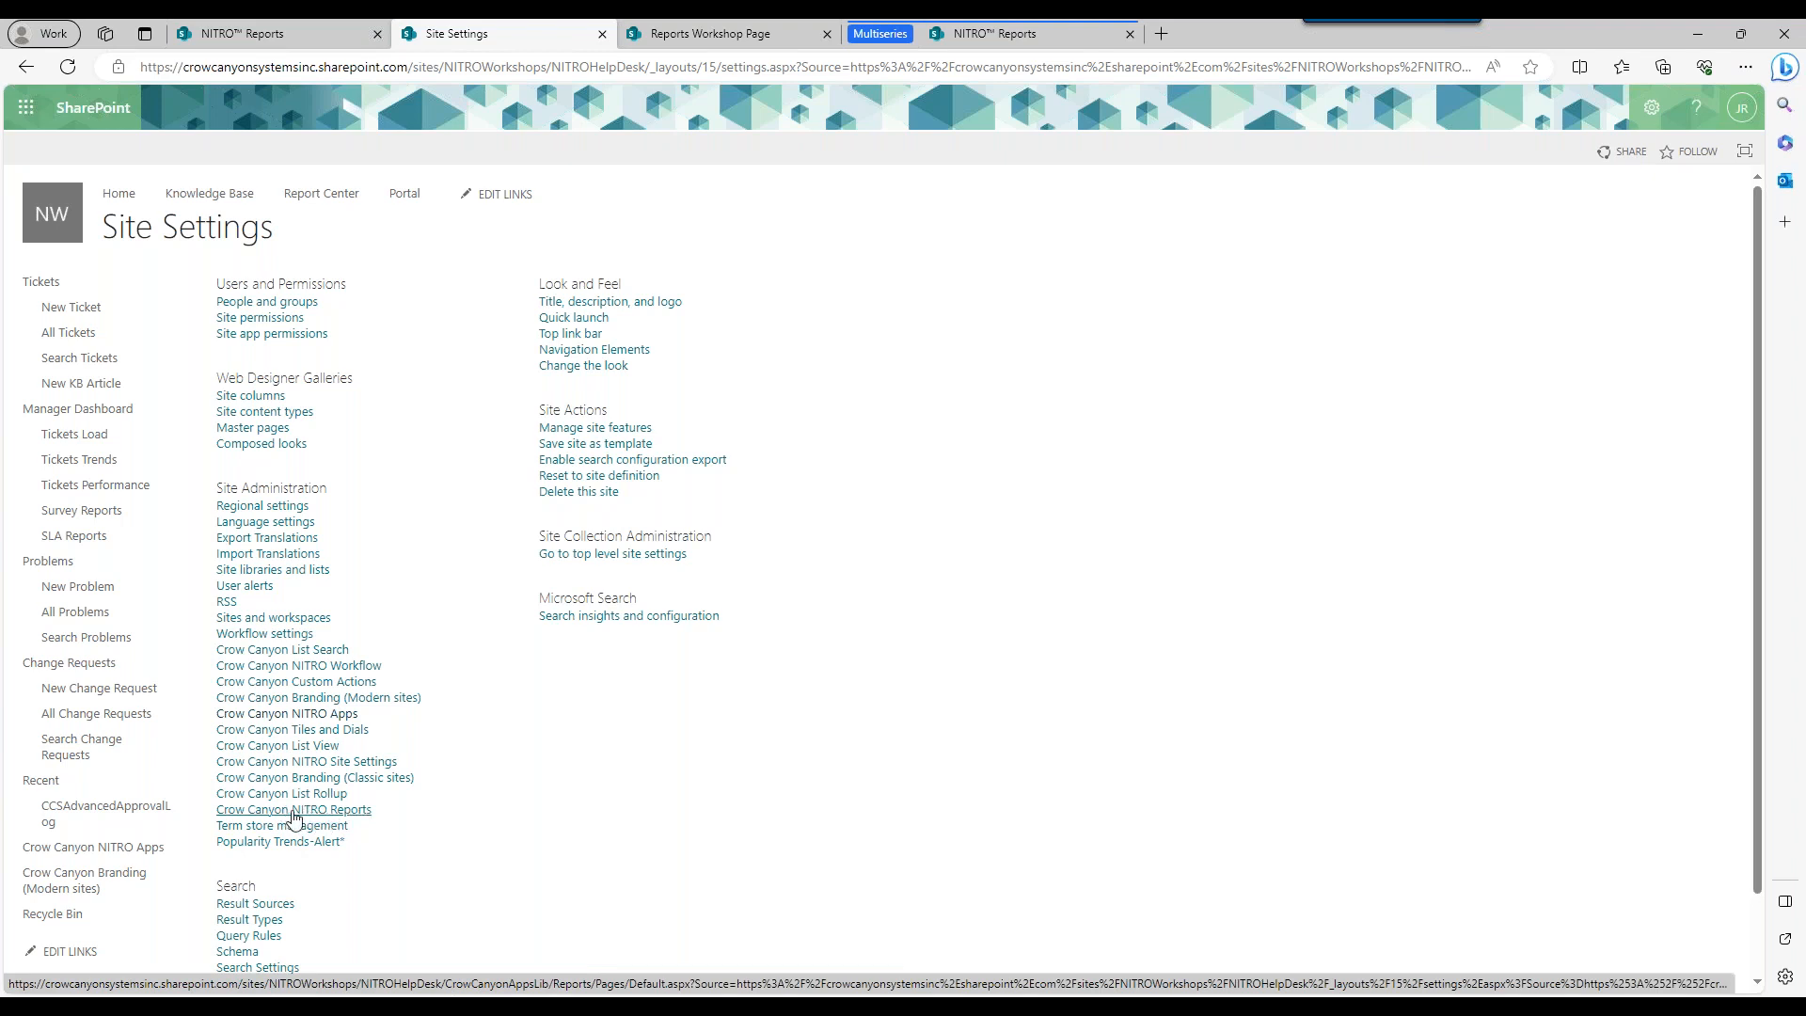
pyautogui.click(326, 813)
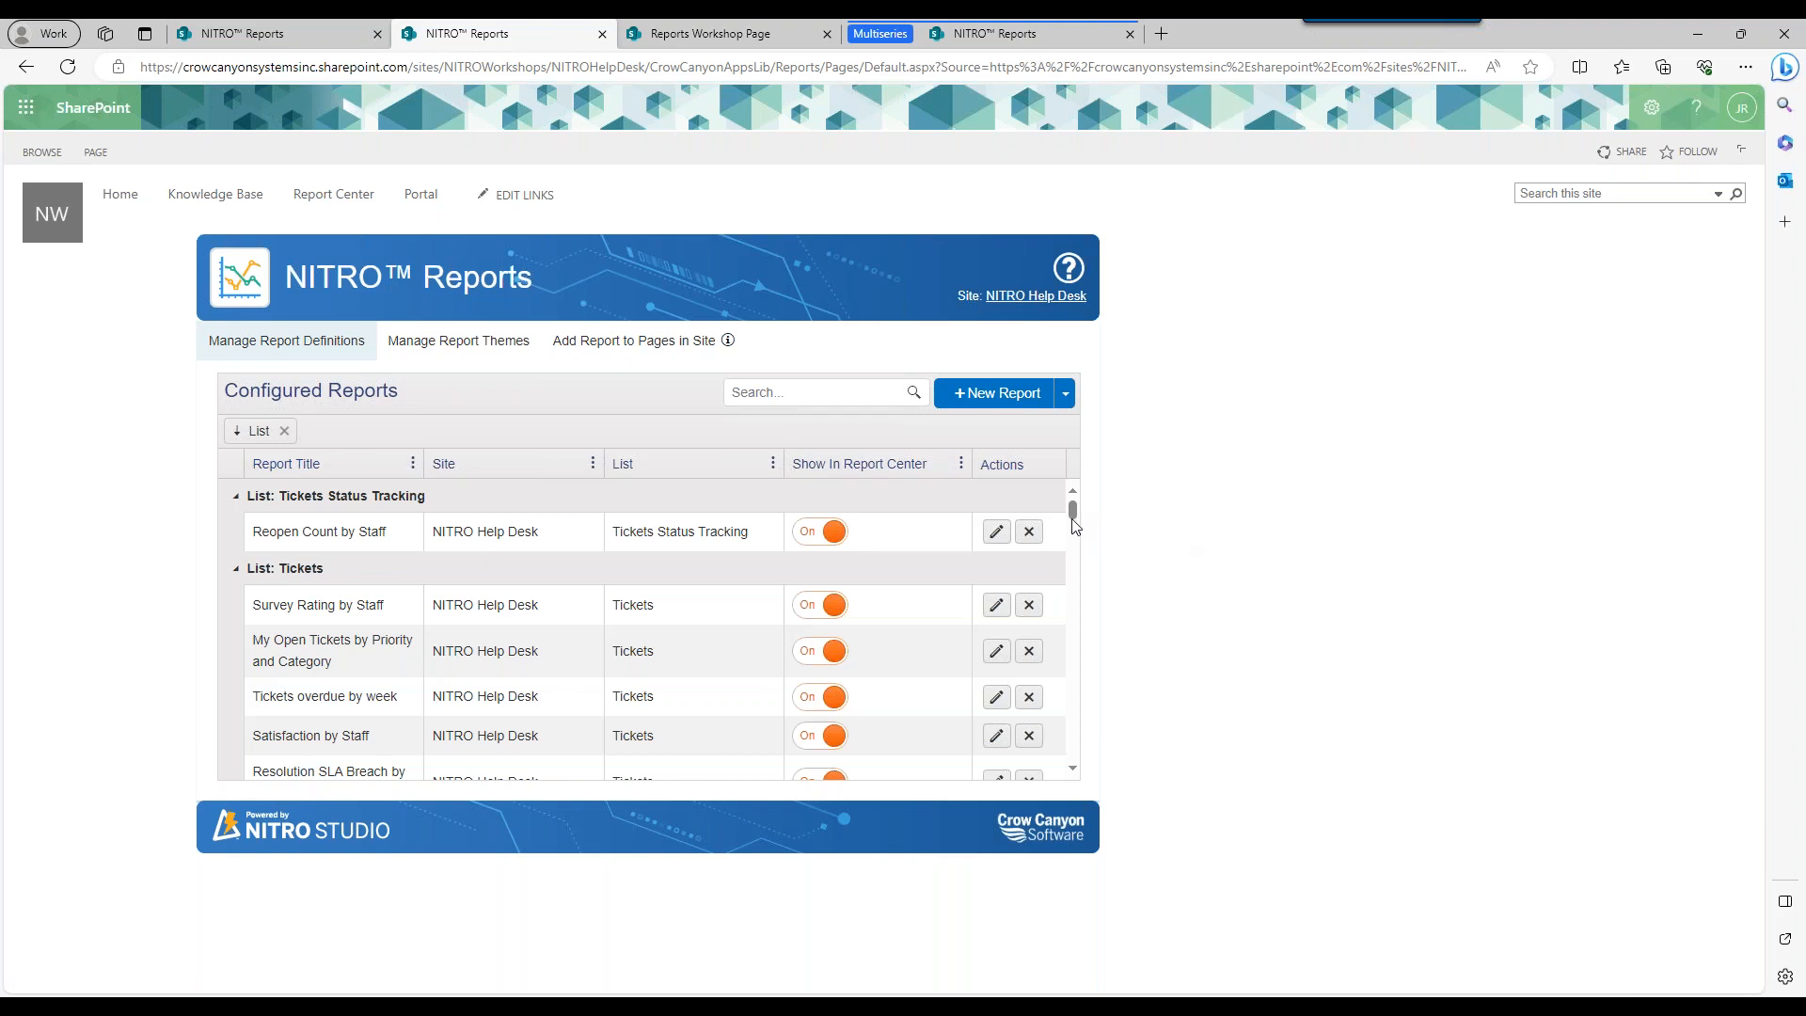
# Browse the configured reports, search them for "open tickets", and clear the search.
pyautogui.moveTo(1074, 517); pyautogui.dragTo(1075, 532)
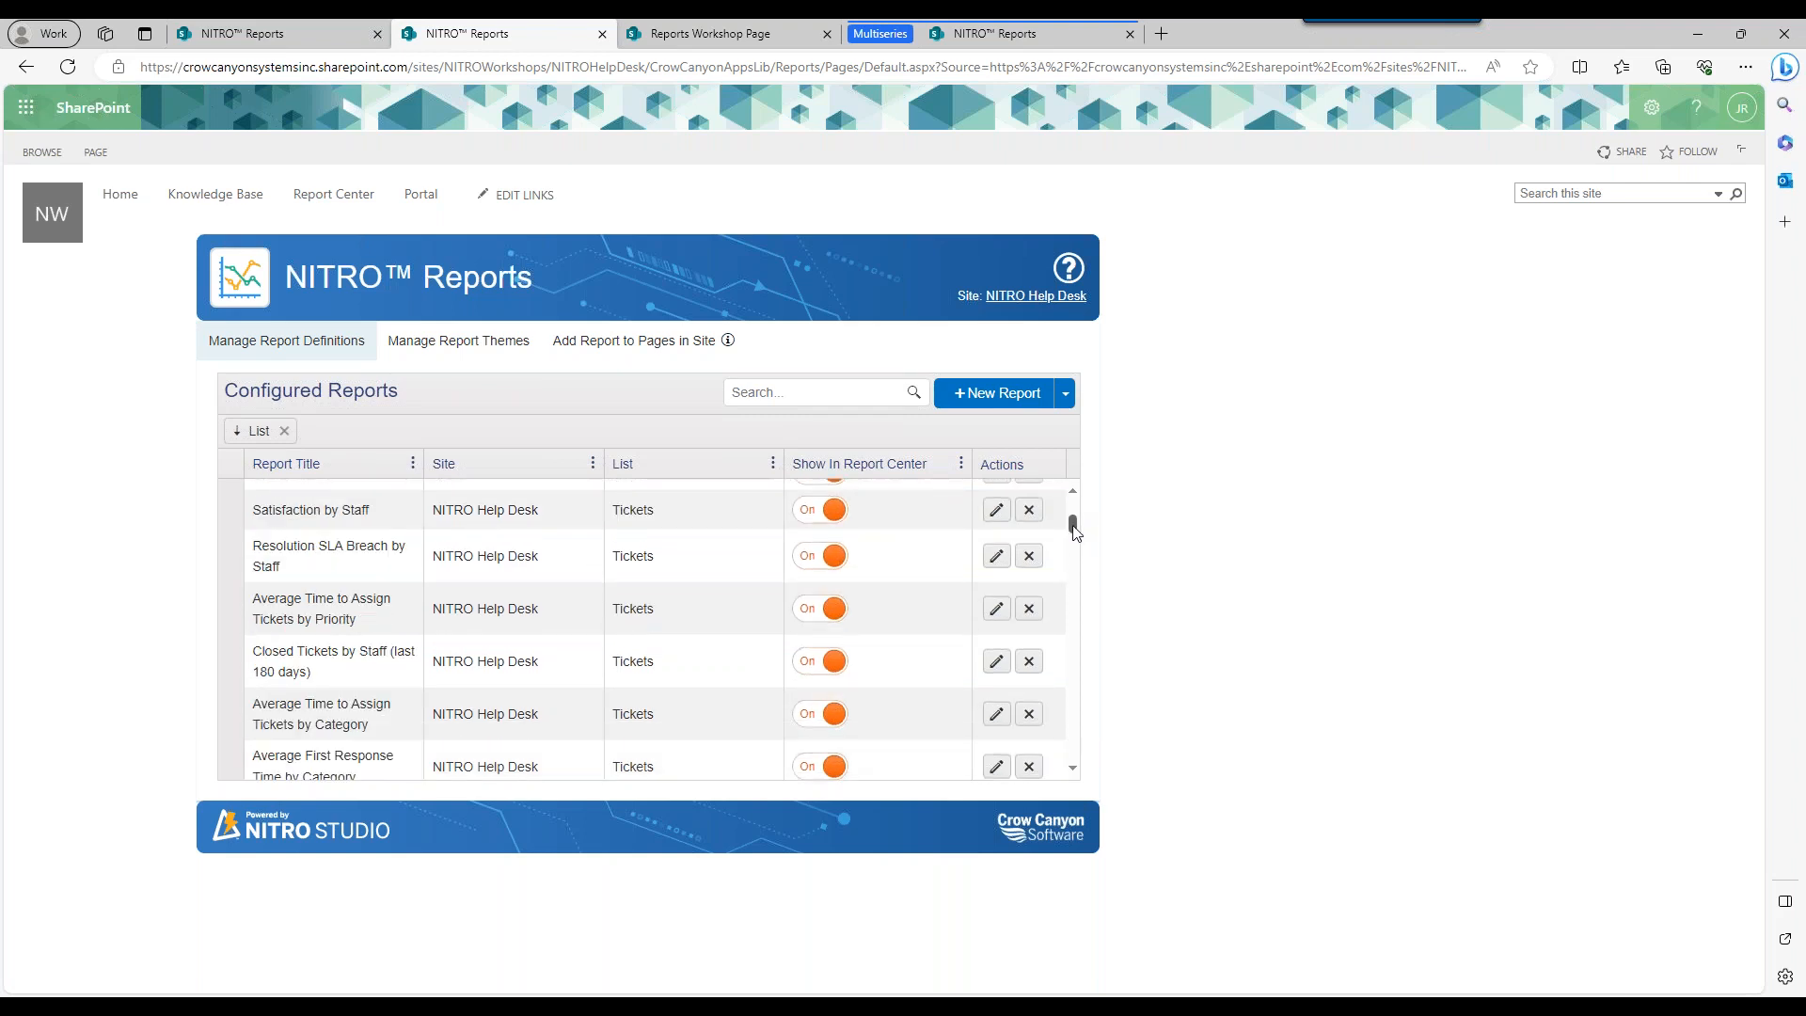
pyautogui.moveTo(1075, 532); pyautogui.dragTo(1079, 590)
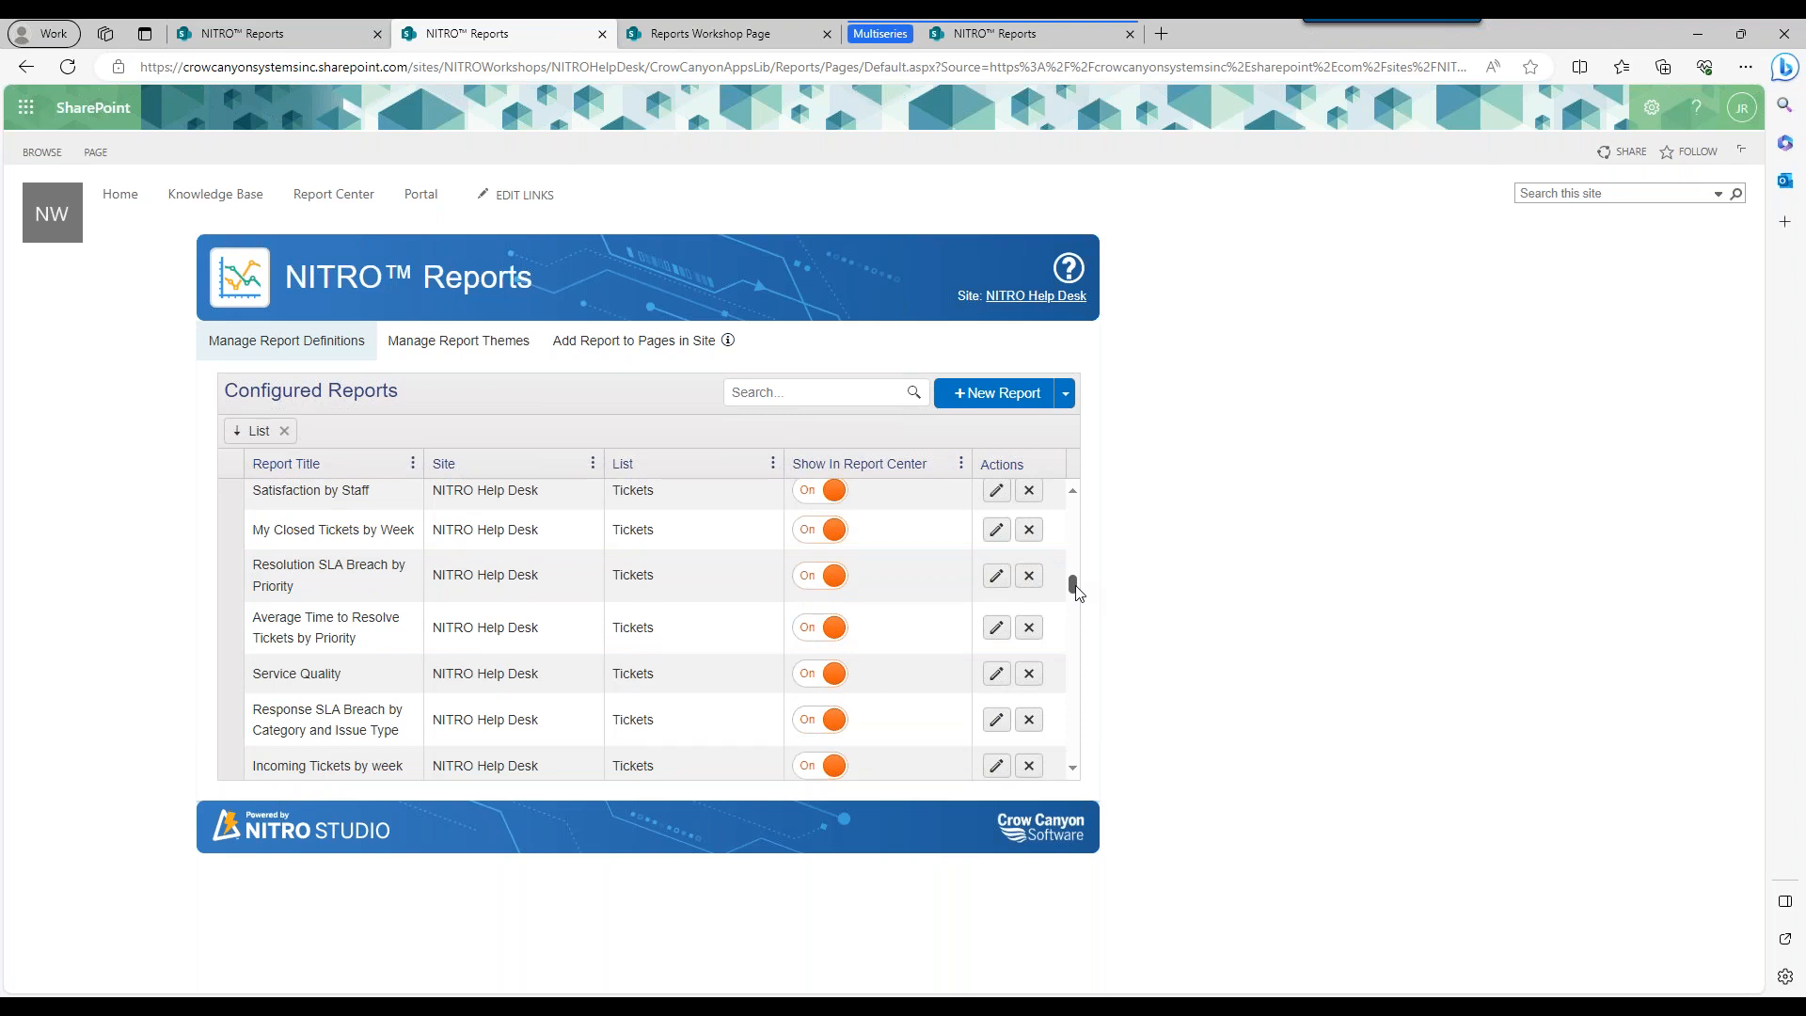
pyautogui.moveTo(1079, 591); pyautogui.dragTo(1080, 618)
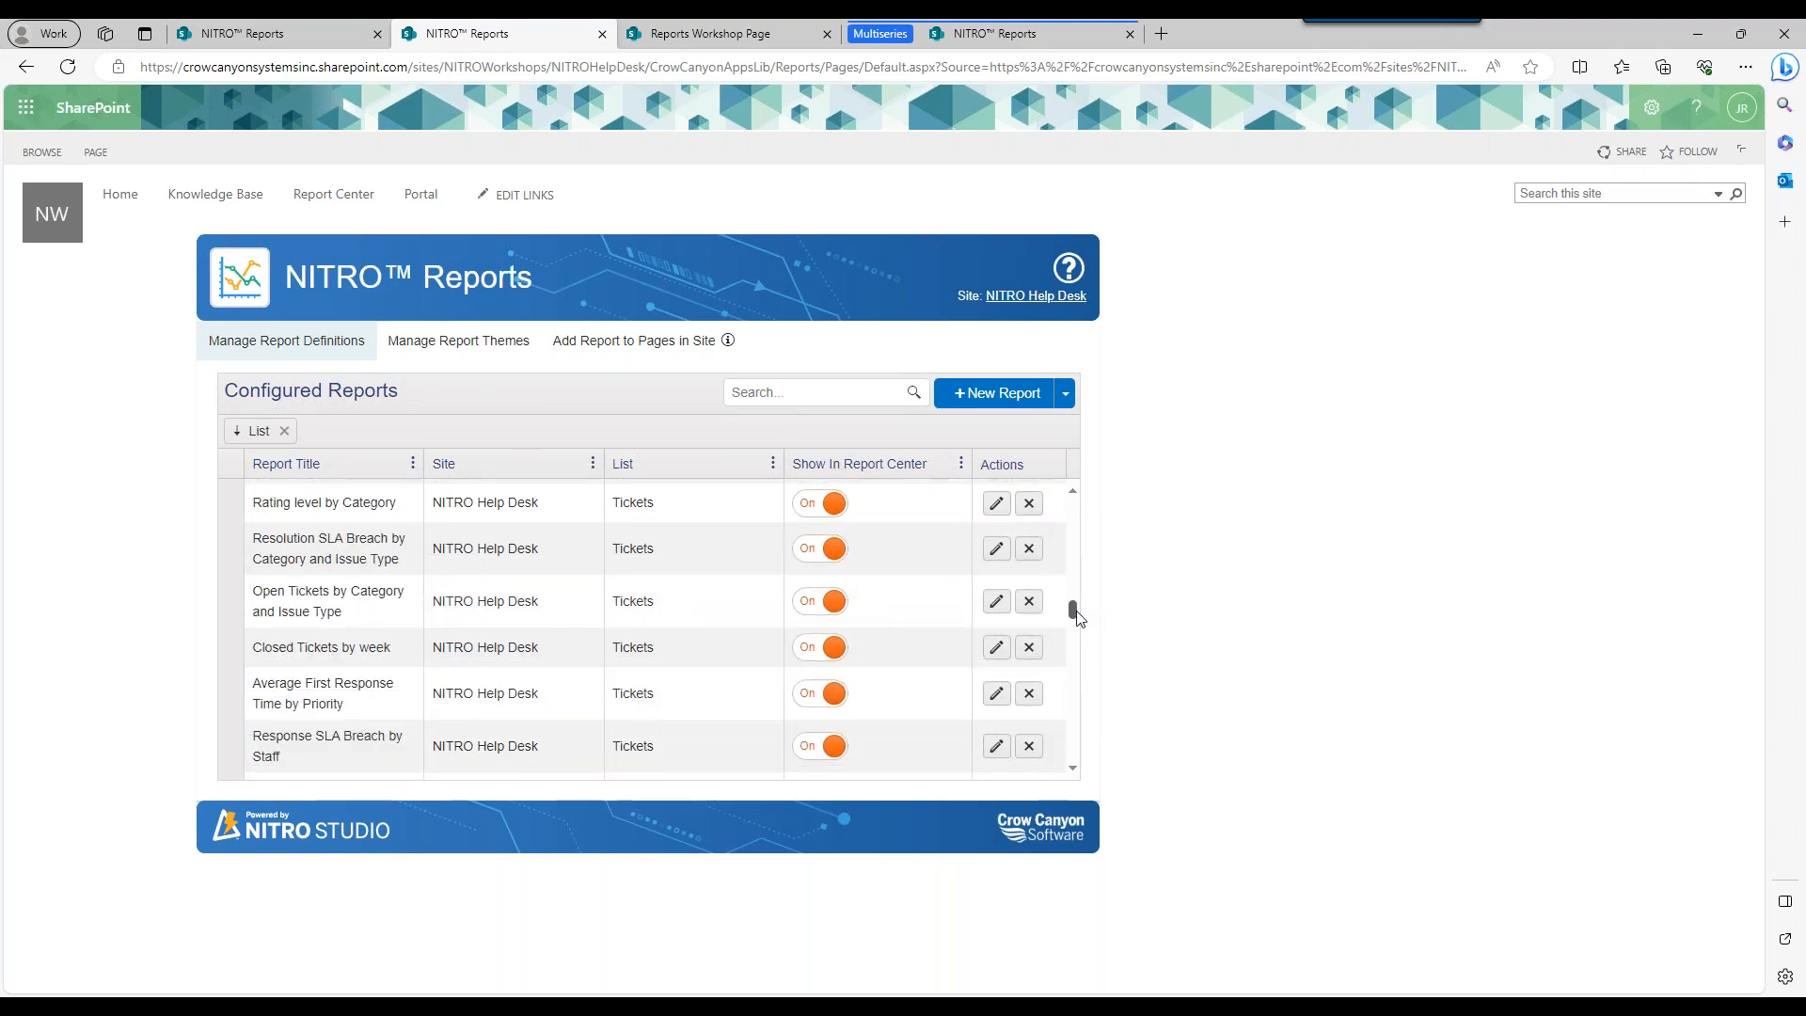
pyautogui.moveTo(1078, 616); pyautogui.dragTo(1077, 552)
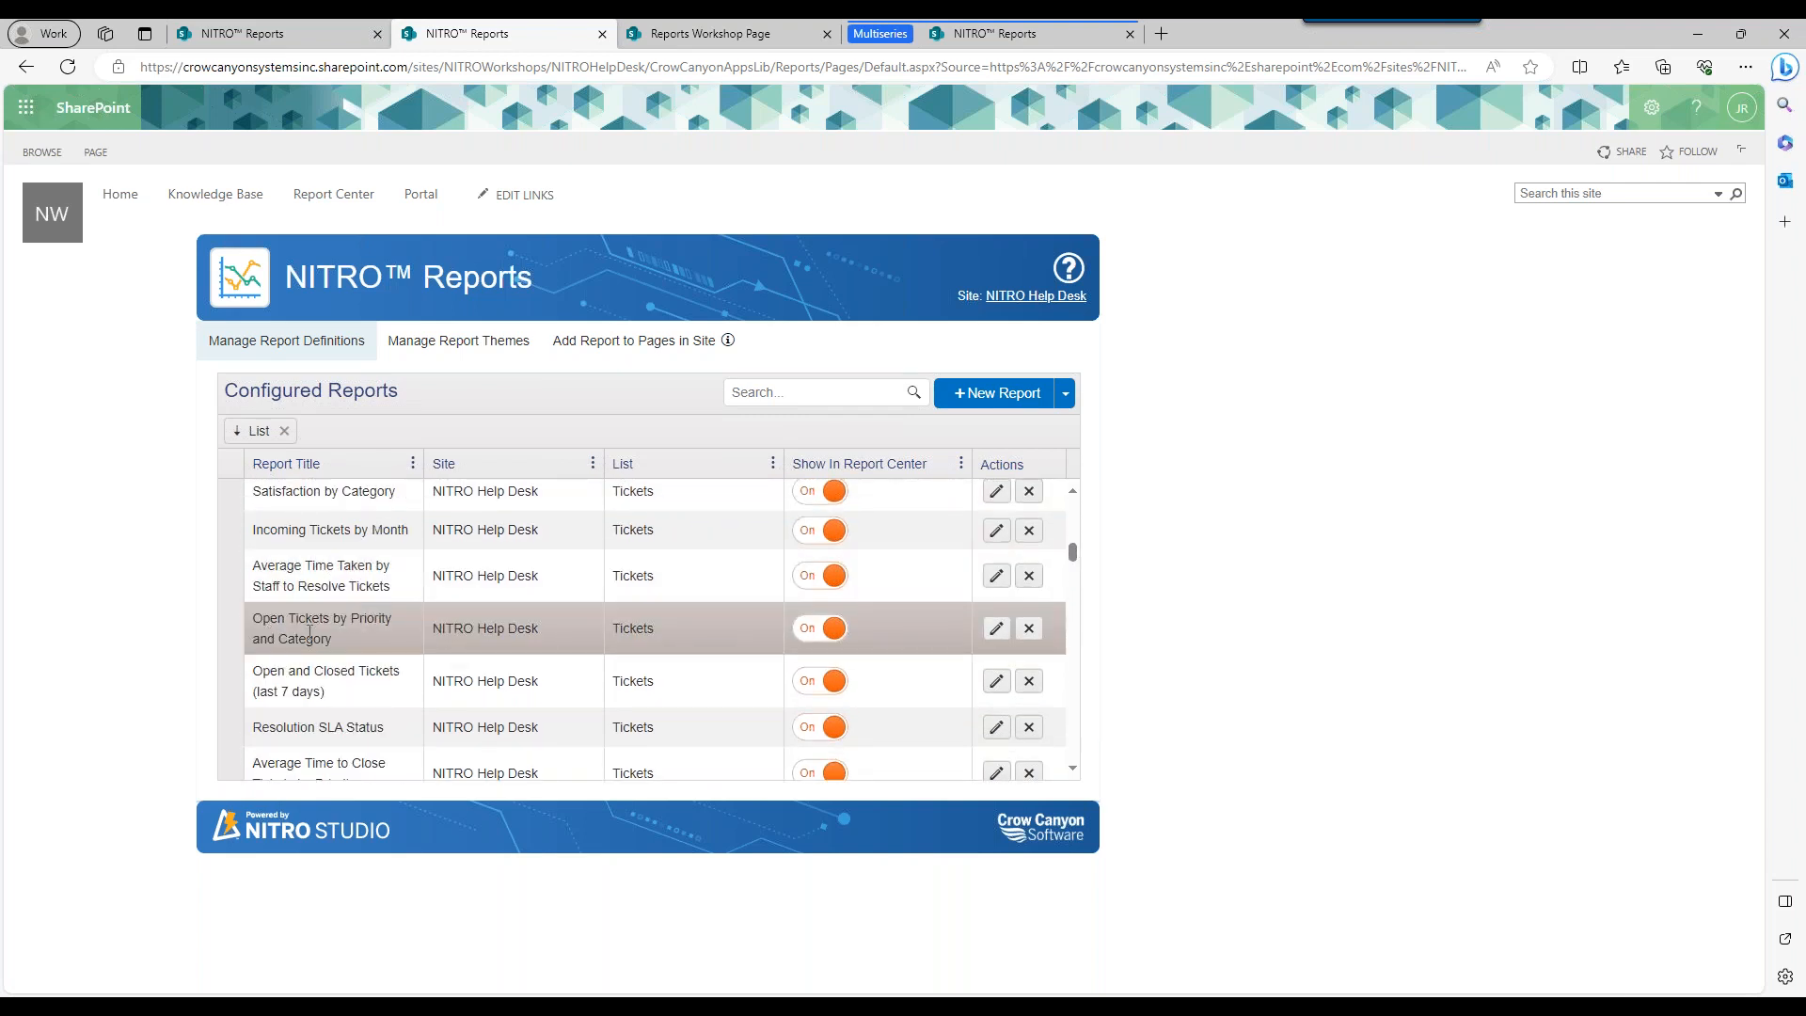
pyautogui.click(835, 386)
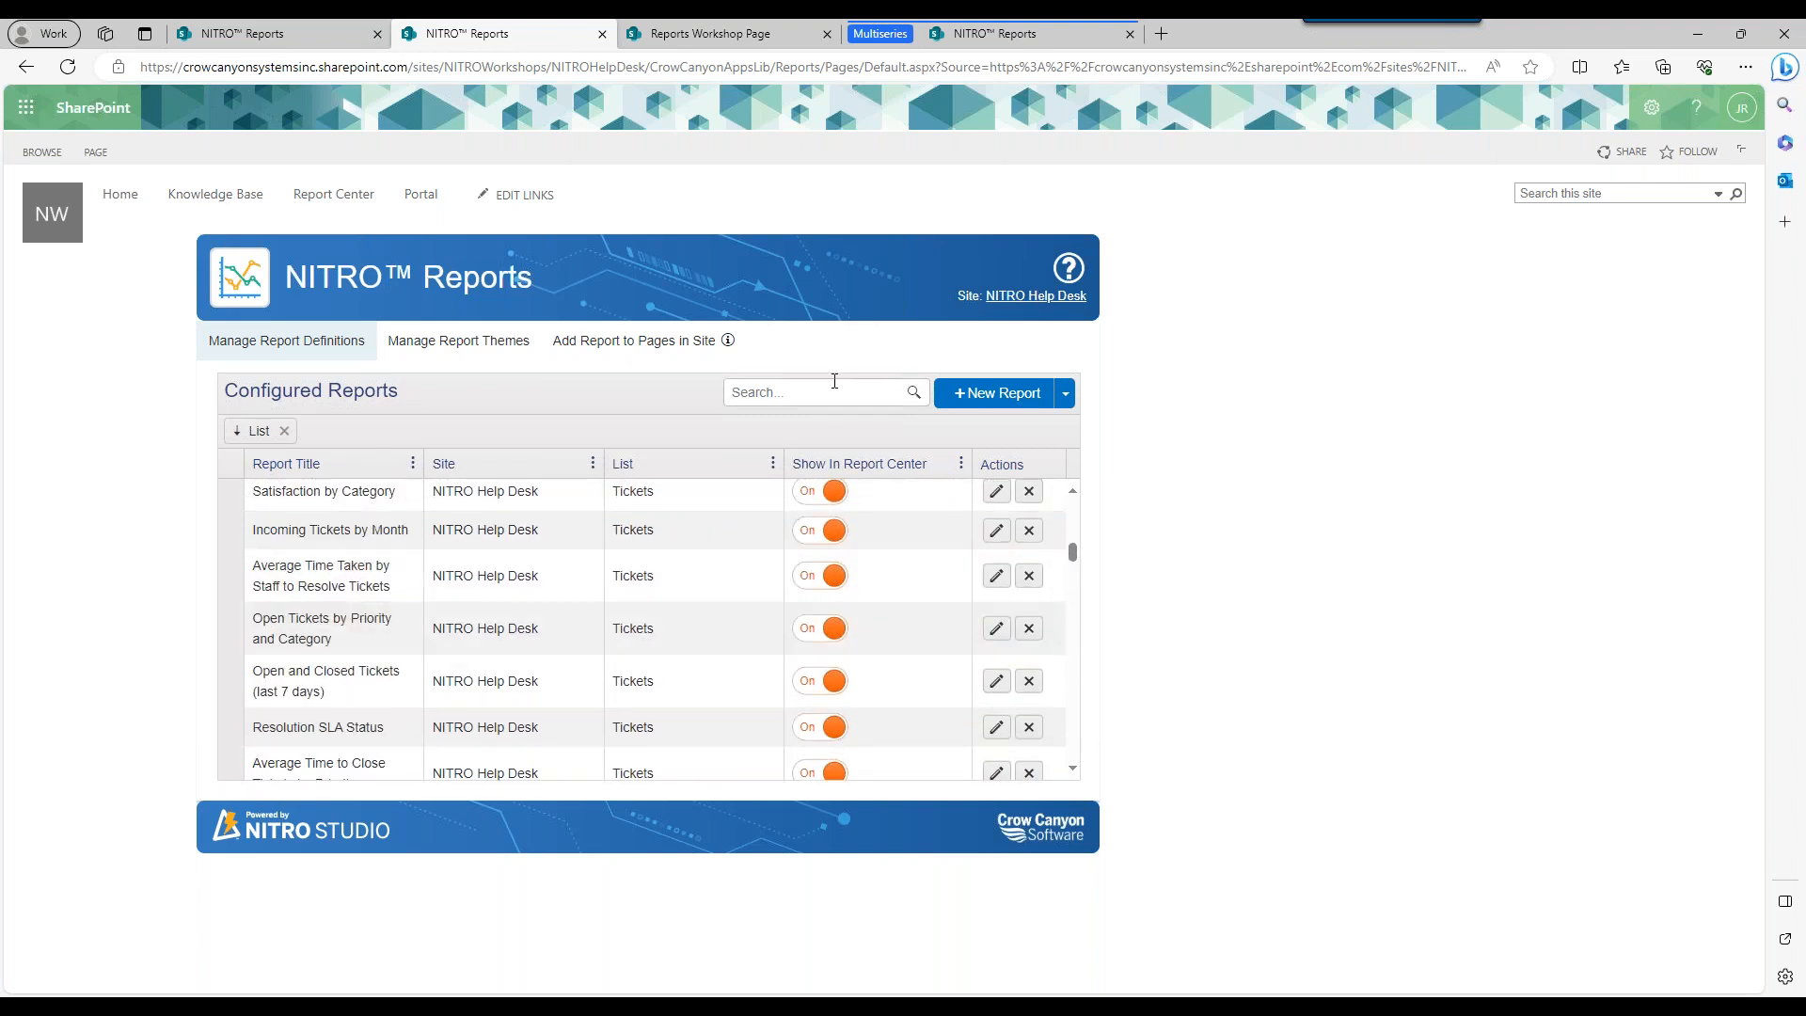
pyautogui.write('open tickets')
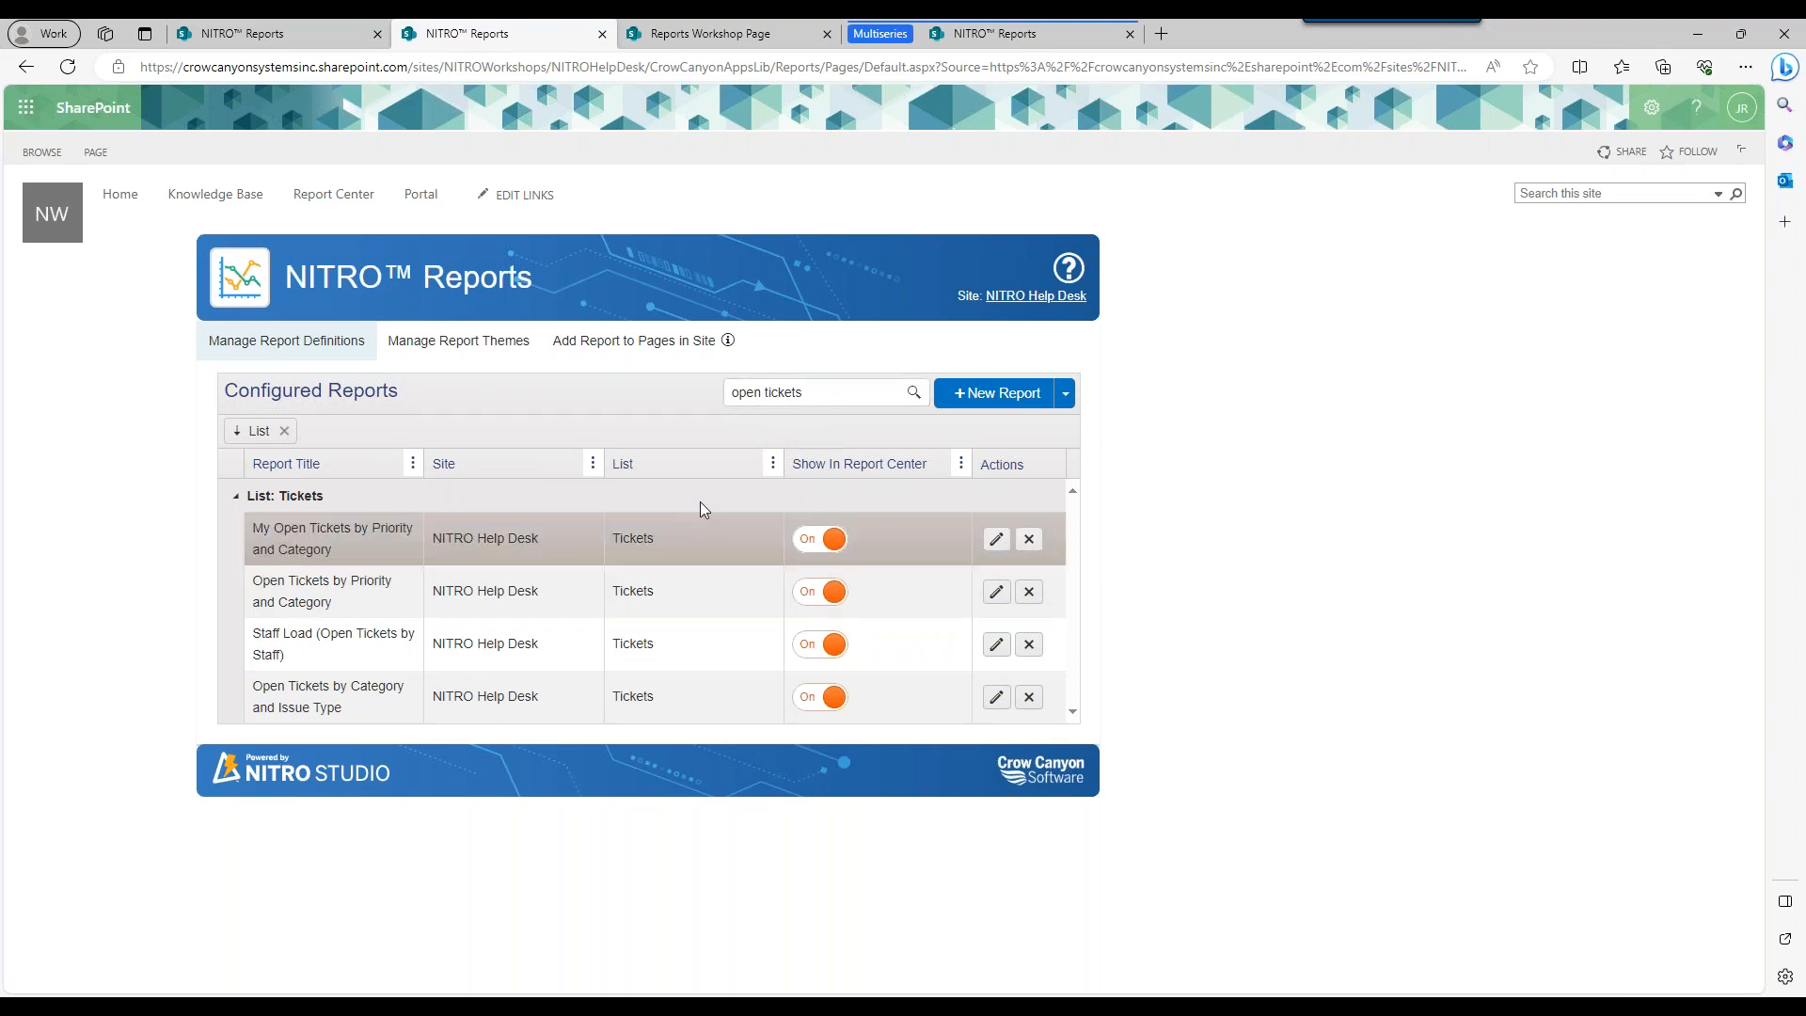
pyautogui.moveTo(843, 393); pyautogui.dragTo(731, 393)
pyautogui.press('BackSpace')
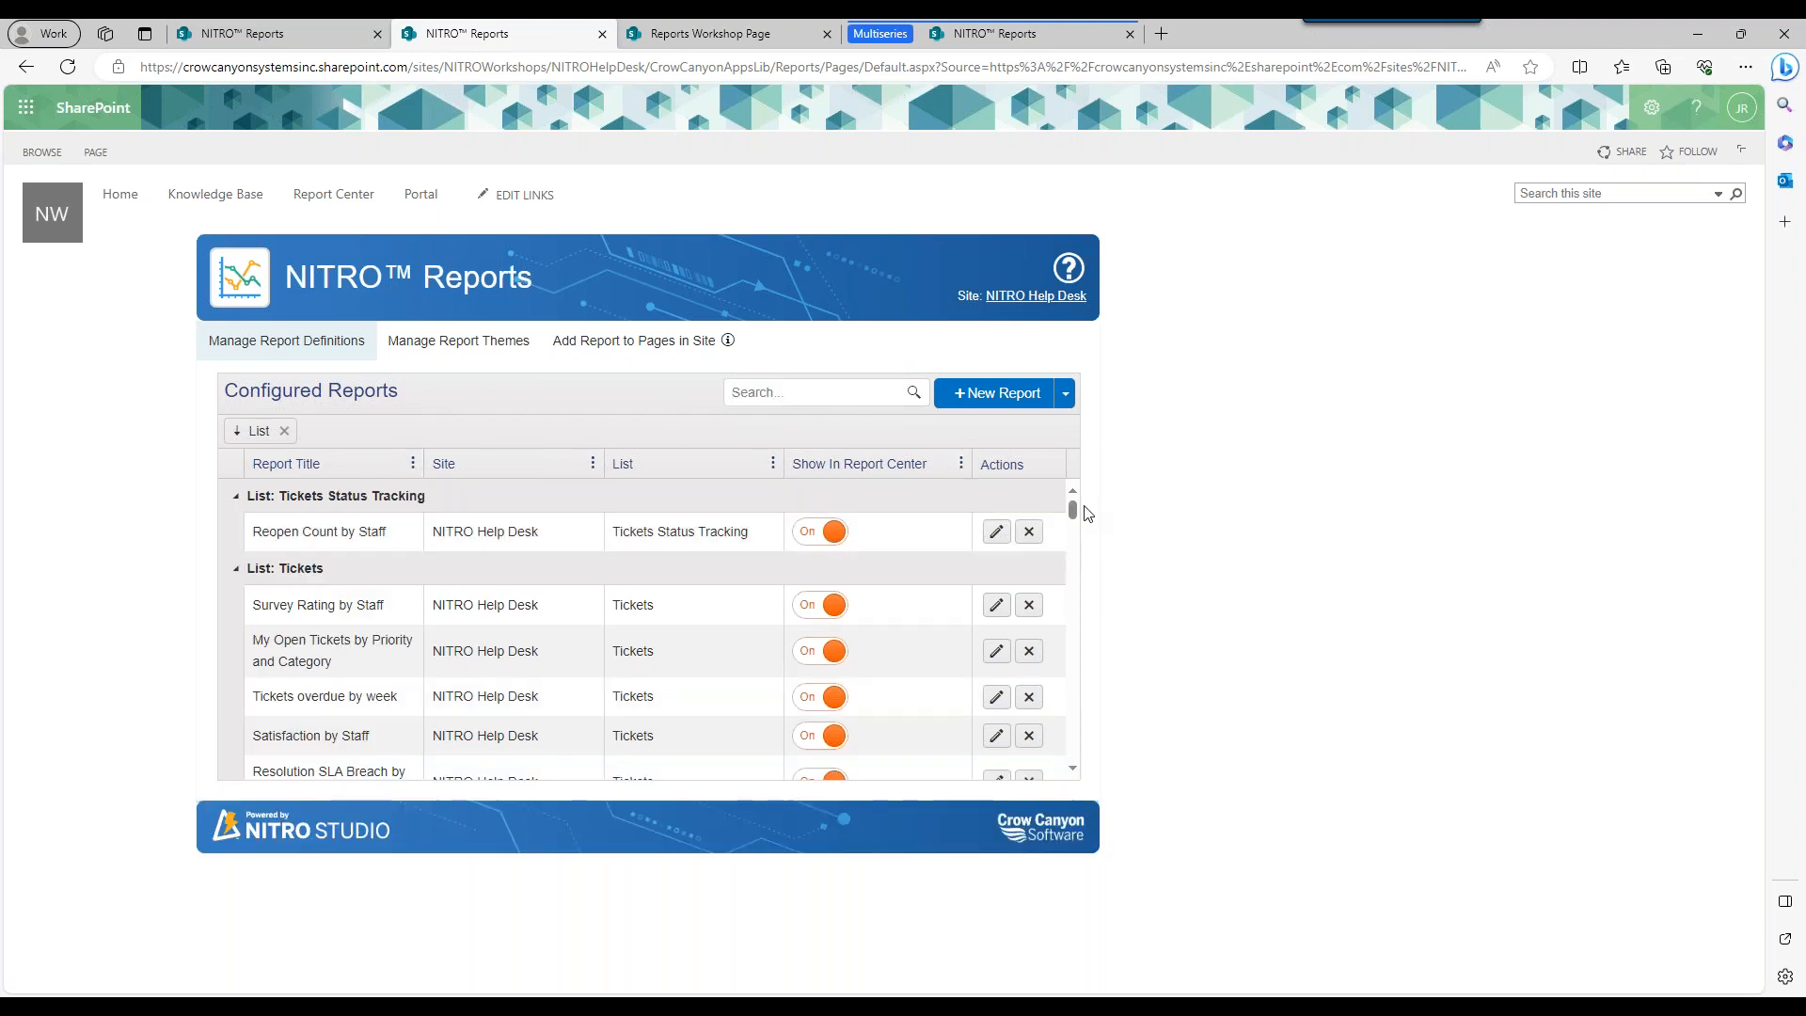
# Search the reports for "open ticket" and open Open Tickets by Priority and Category for editing with its preview shown.
pyautogui.moveTo(1072, 509); pyautogui.dragTo(1064, 454)
pyautogui.write('open ticket')
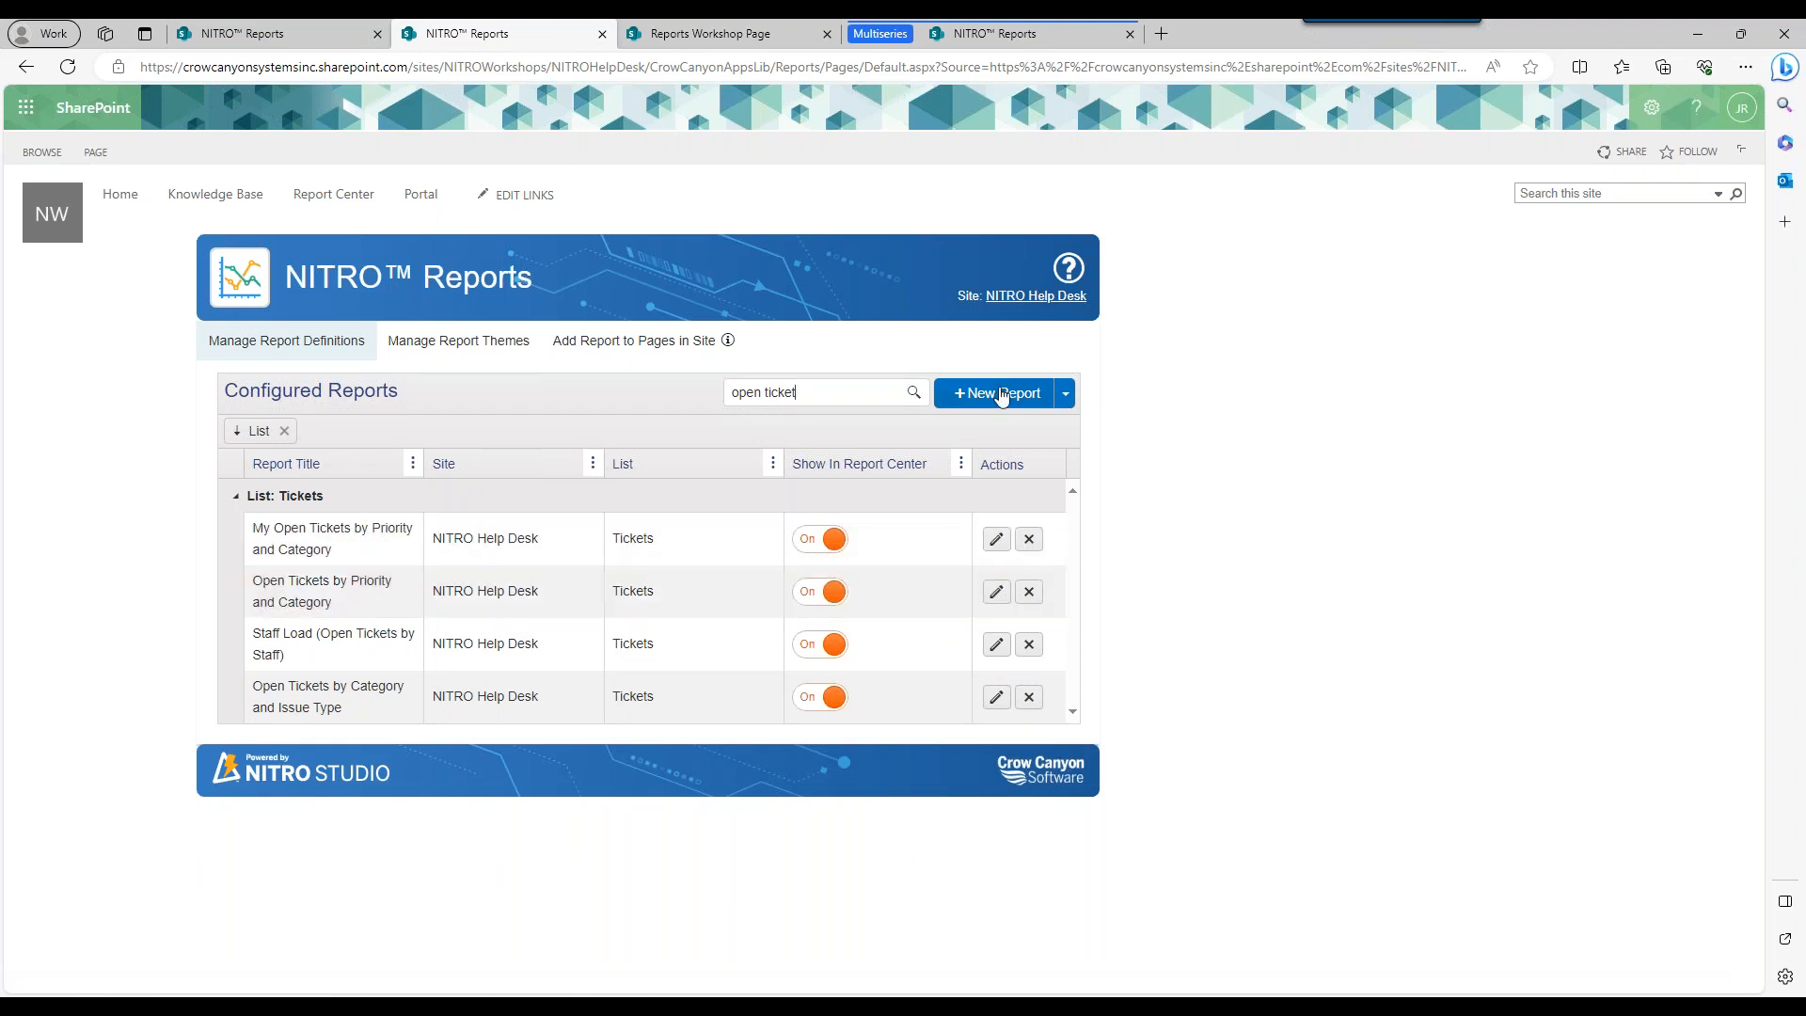
pyautogui.click(998, 592)
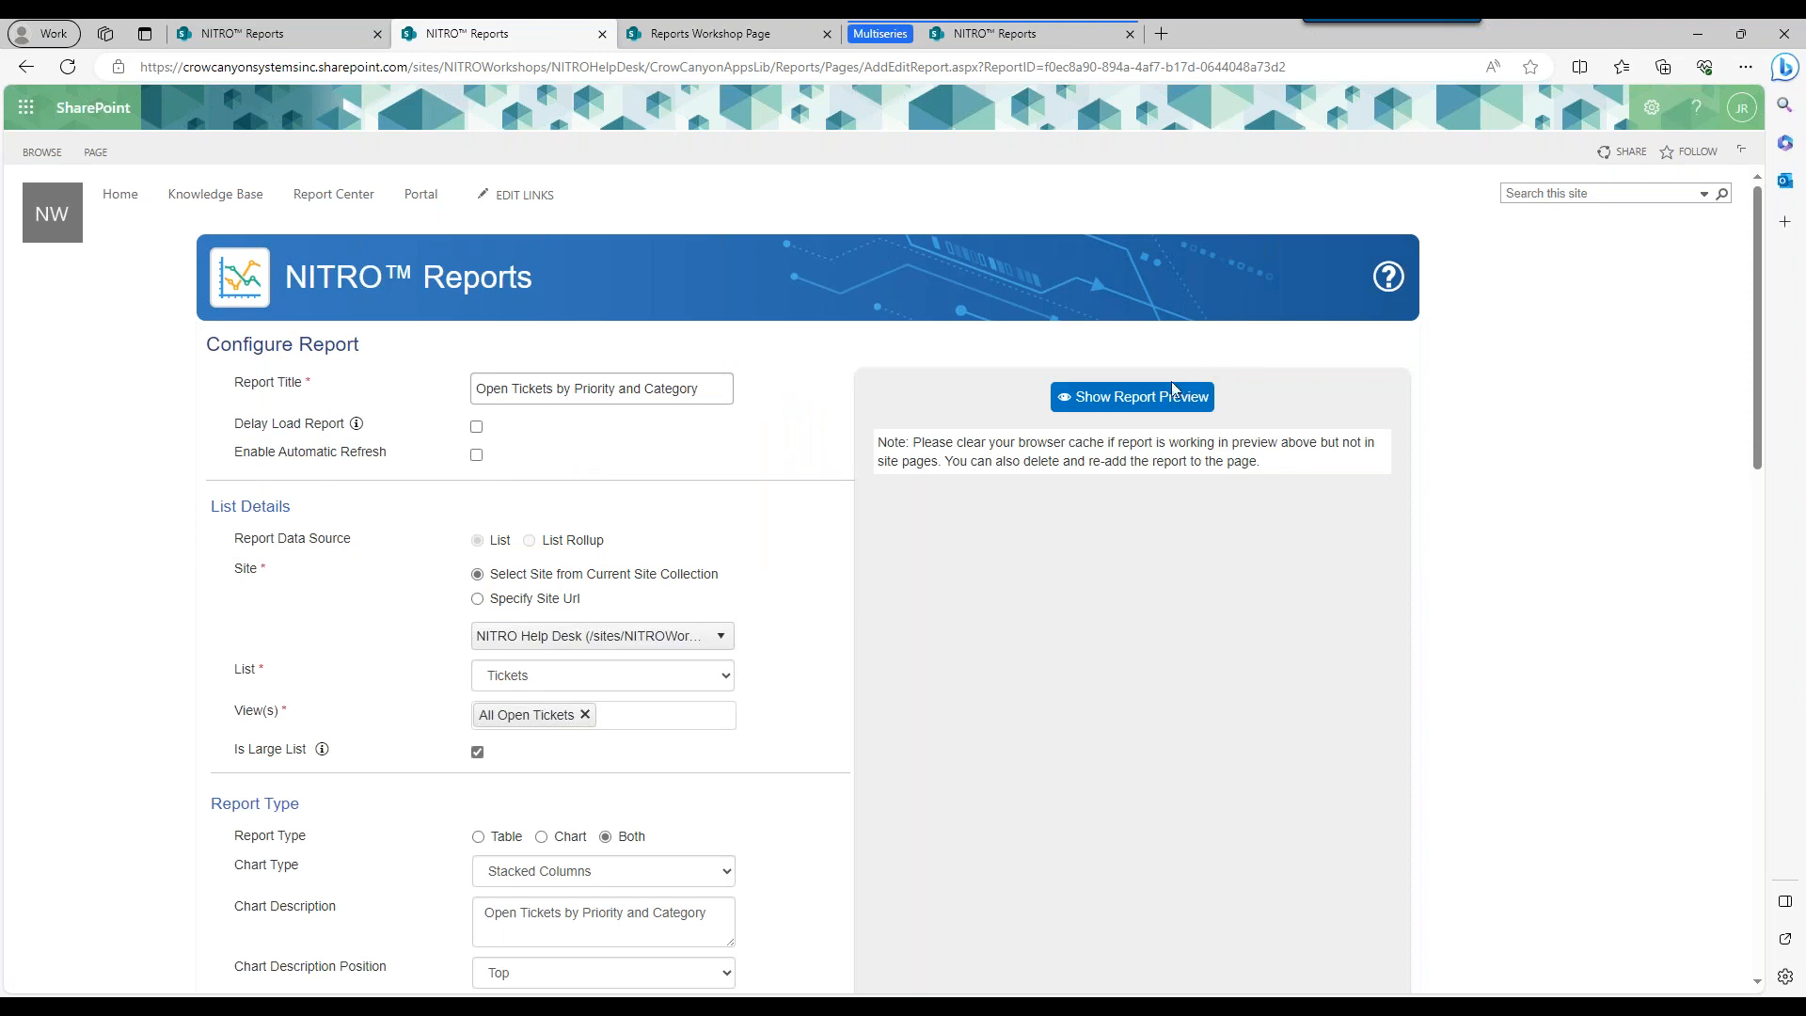
pyautogui.click(1166, 395)
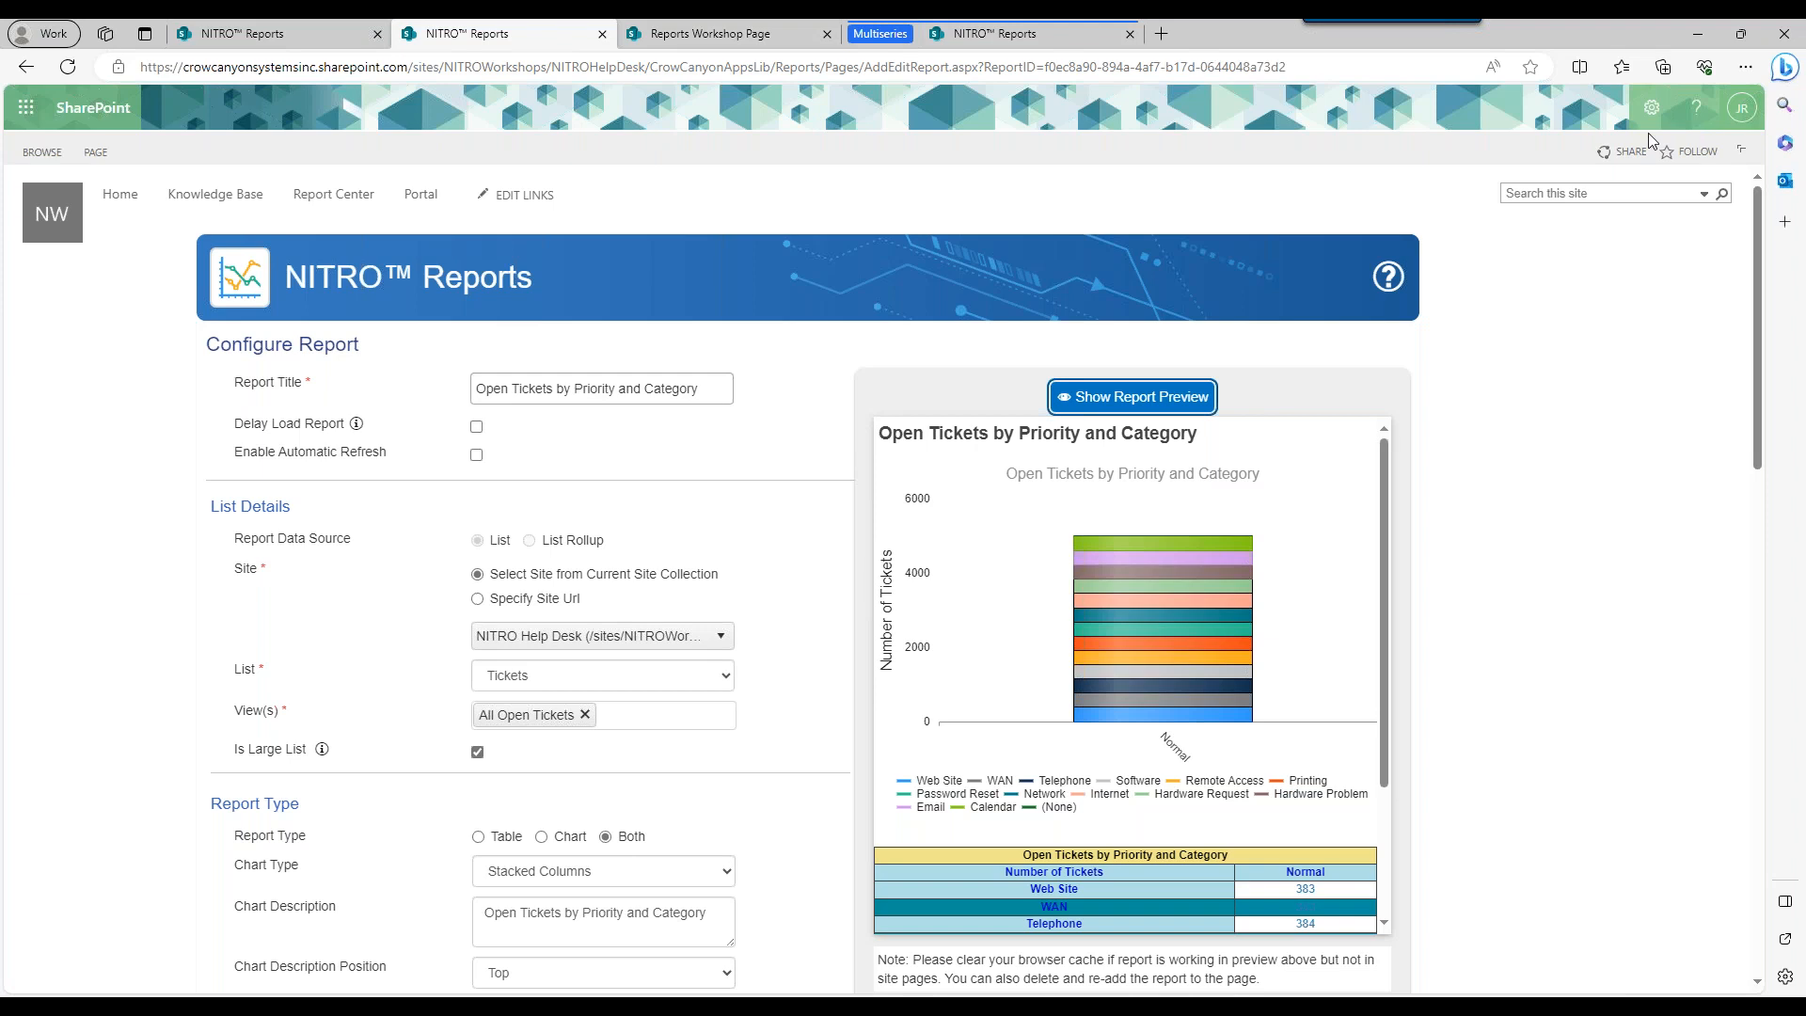
# View the NITRO Studio apps page by way of the site settings in a duplicate browser tab, and close that tab.
pyautogui.rightClick(565, 48)
pyautogui.click(653, 153)
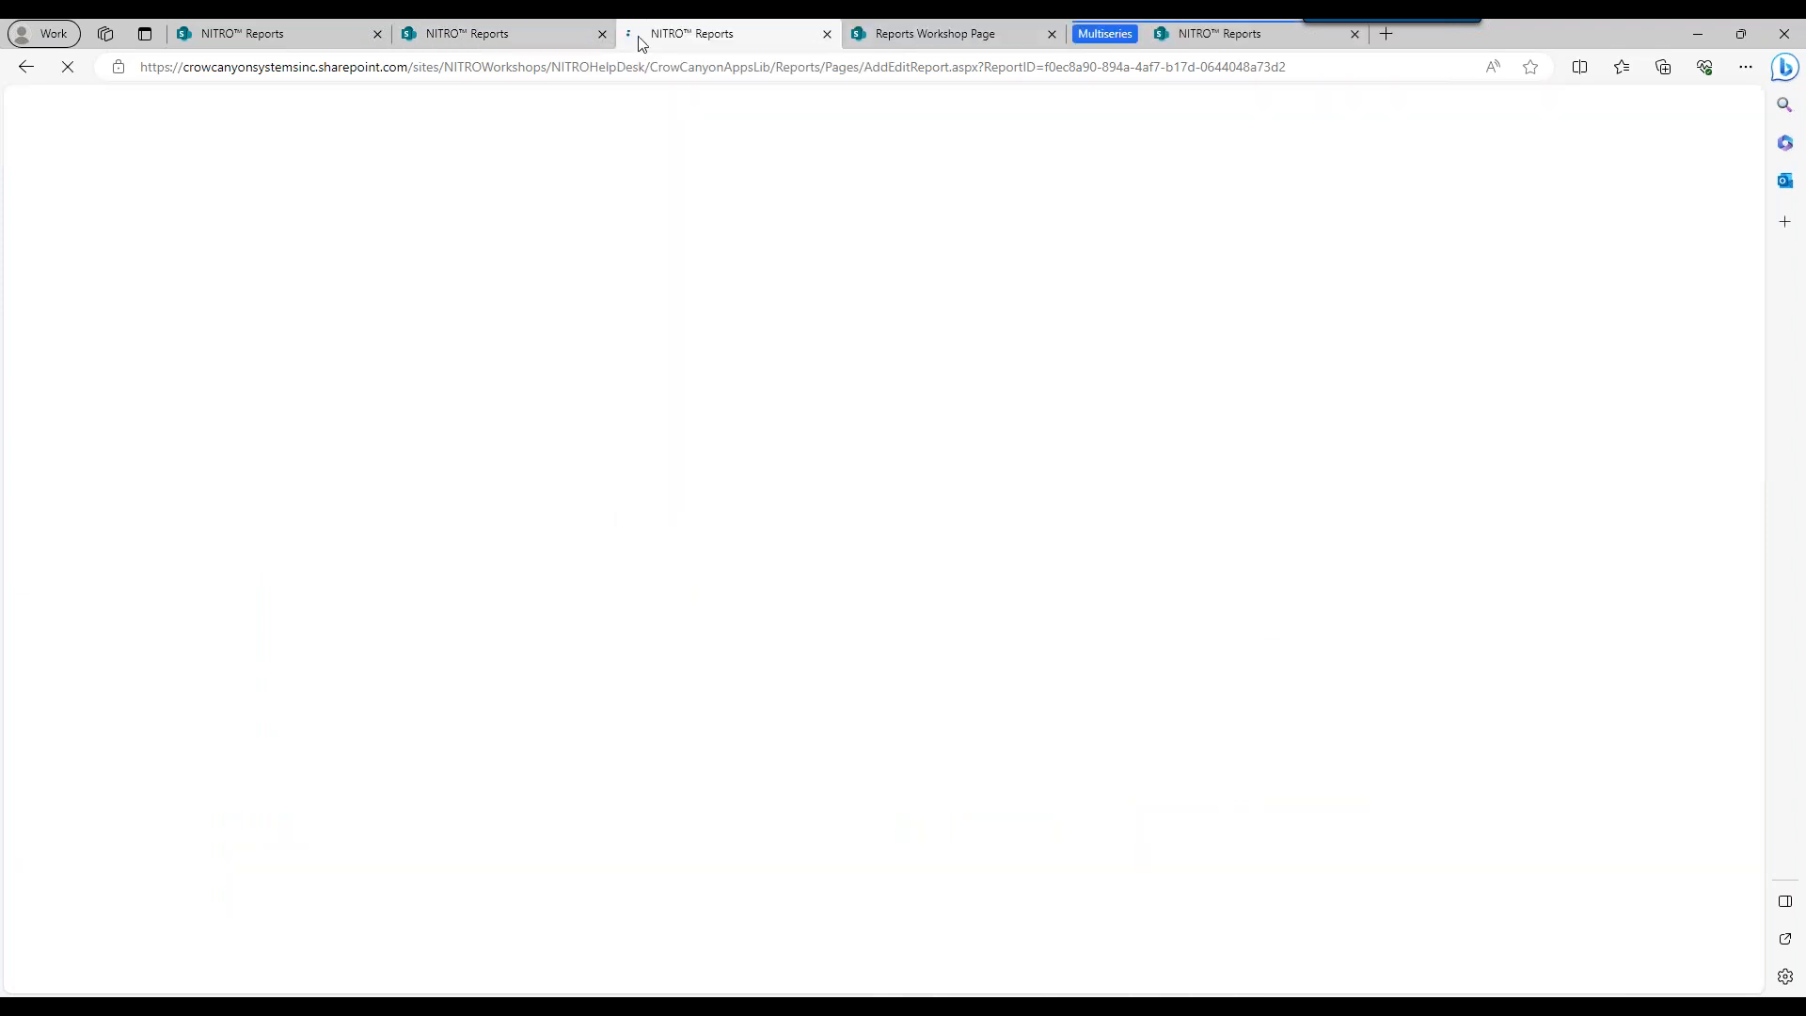
pyautogui.click(1656, 115)
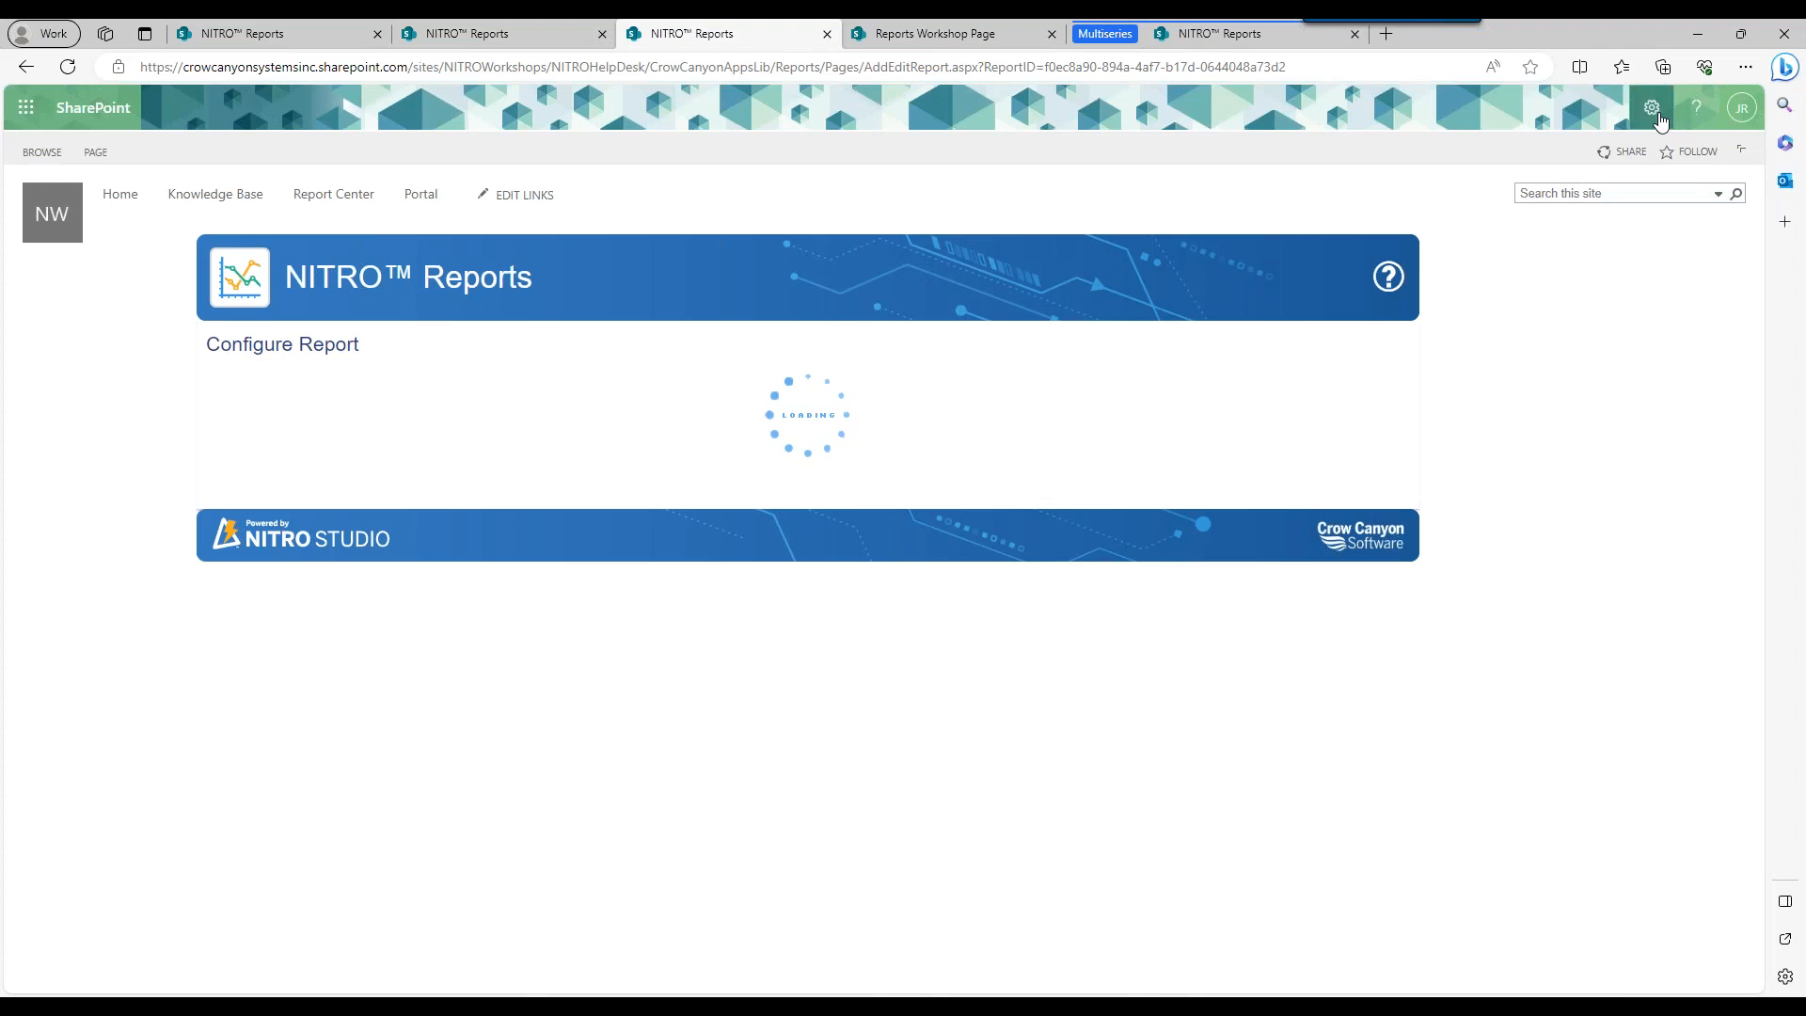
pyautogui.click(1514, 364)
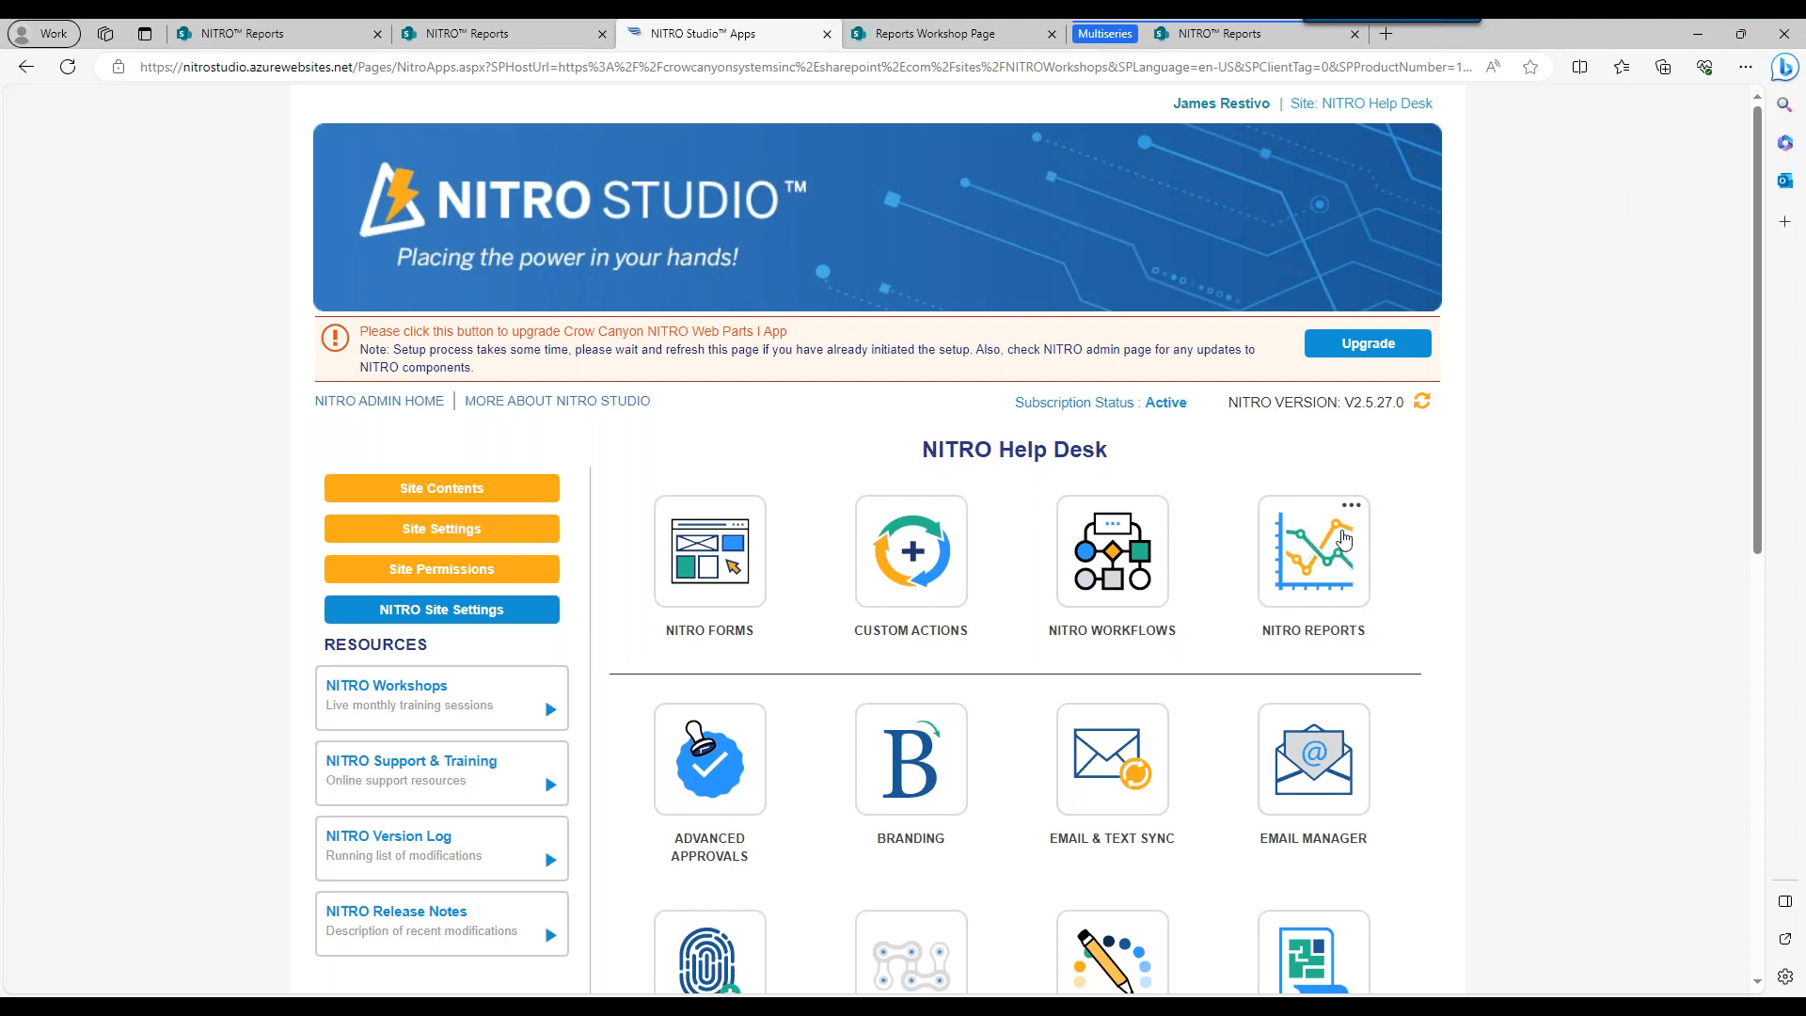
pyautogui.click(827, 34)
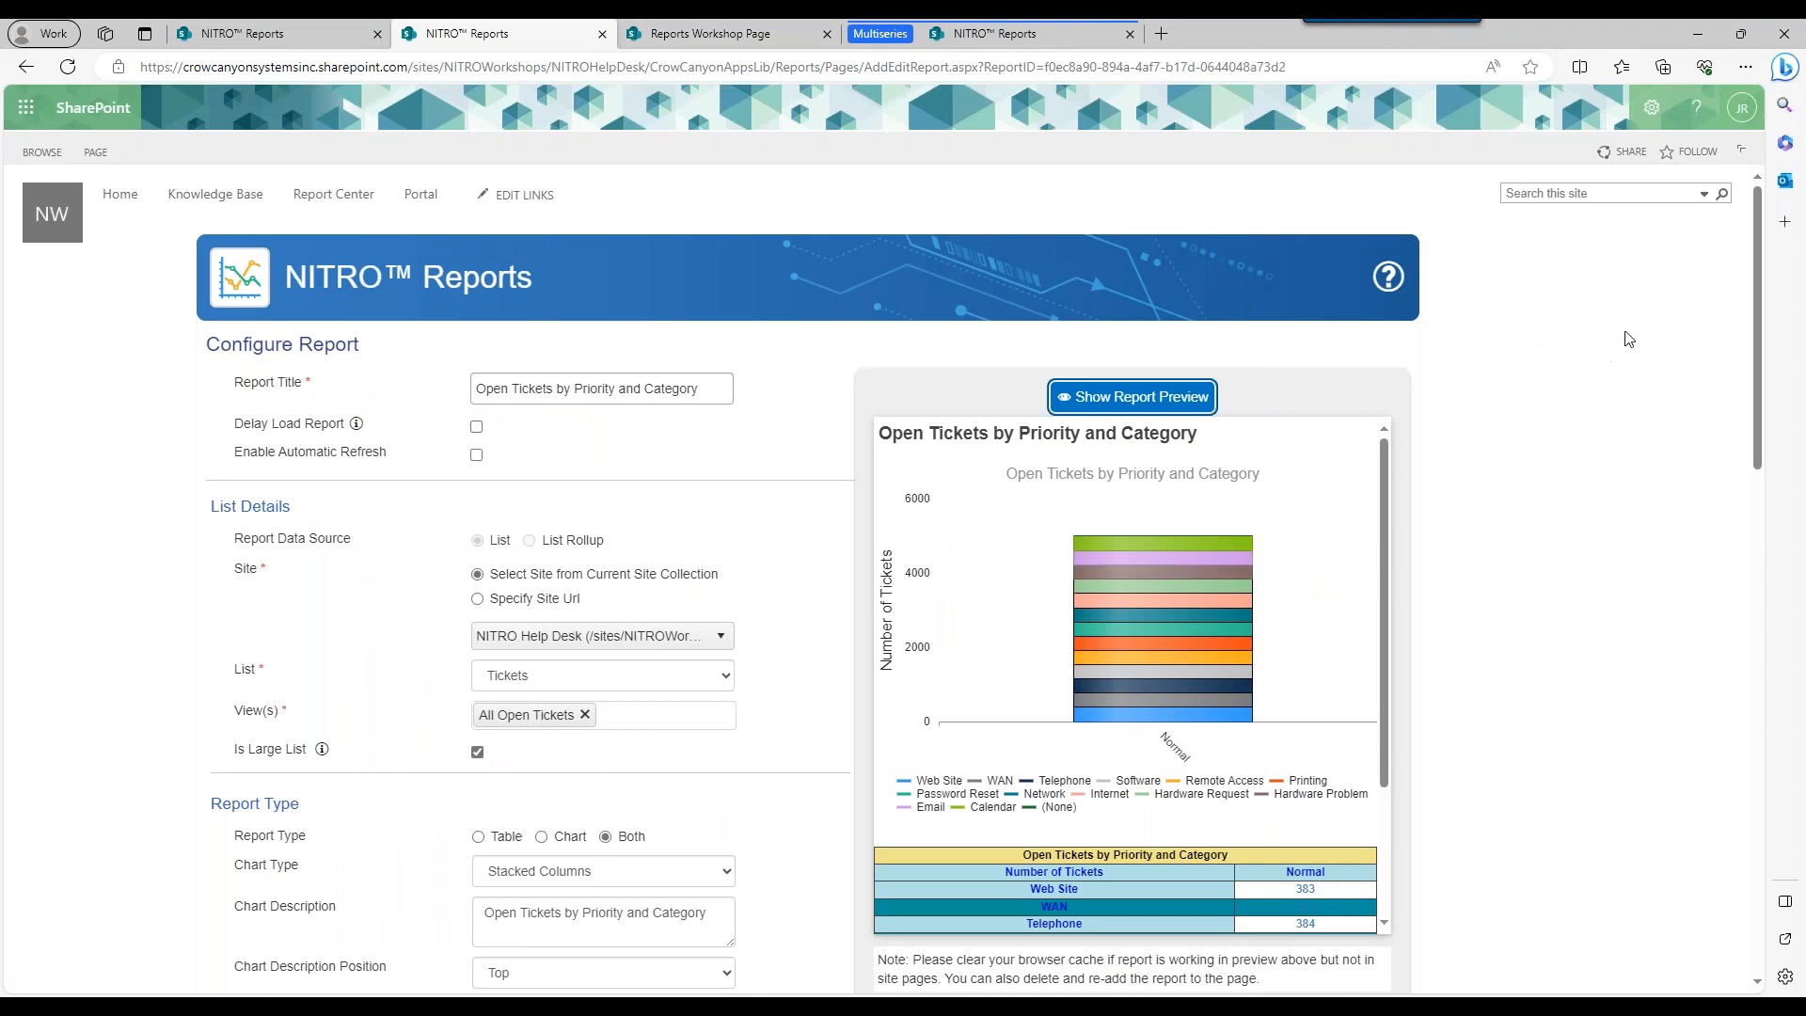
pyautogui.moveTo(1753, 257); pyautogui.dragTo(1758, 290)
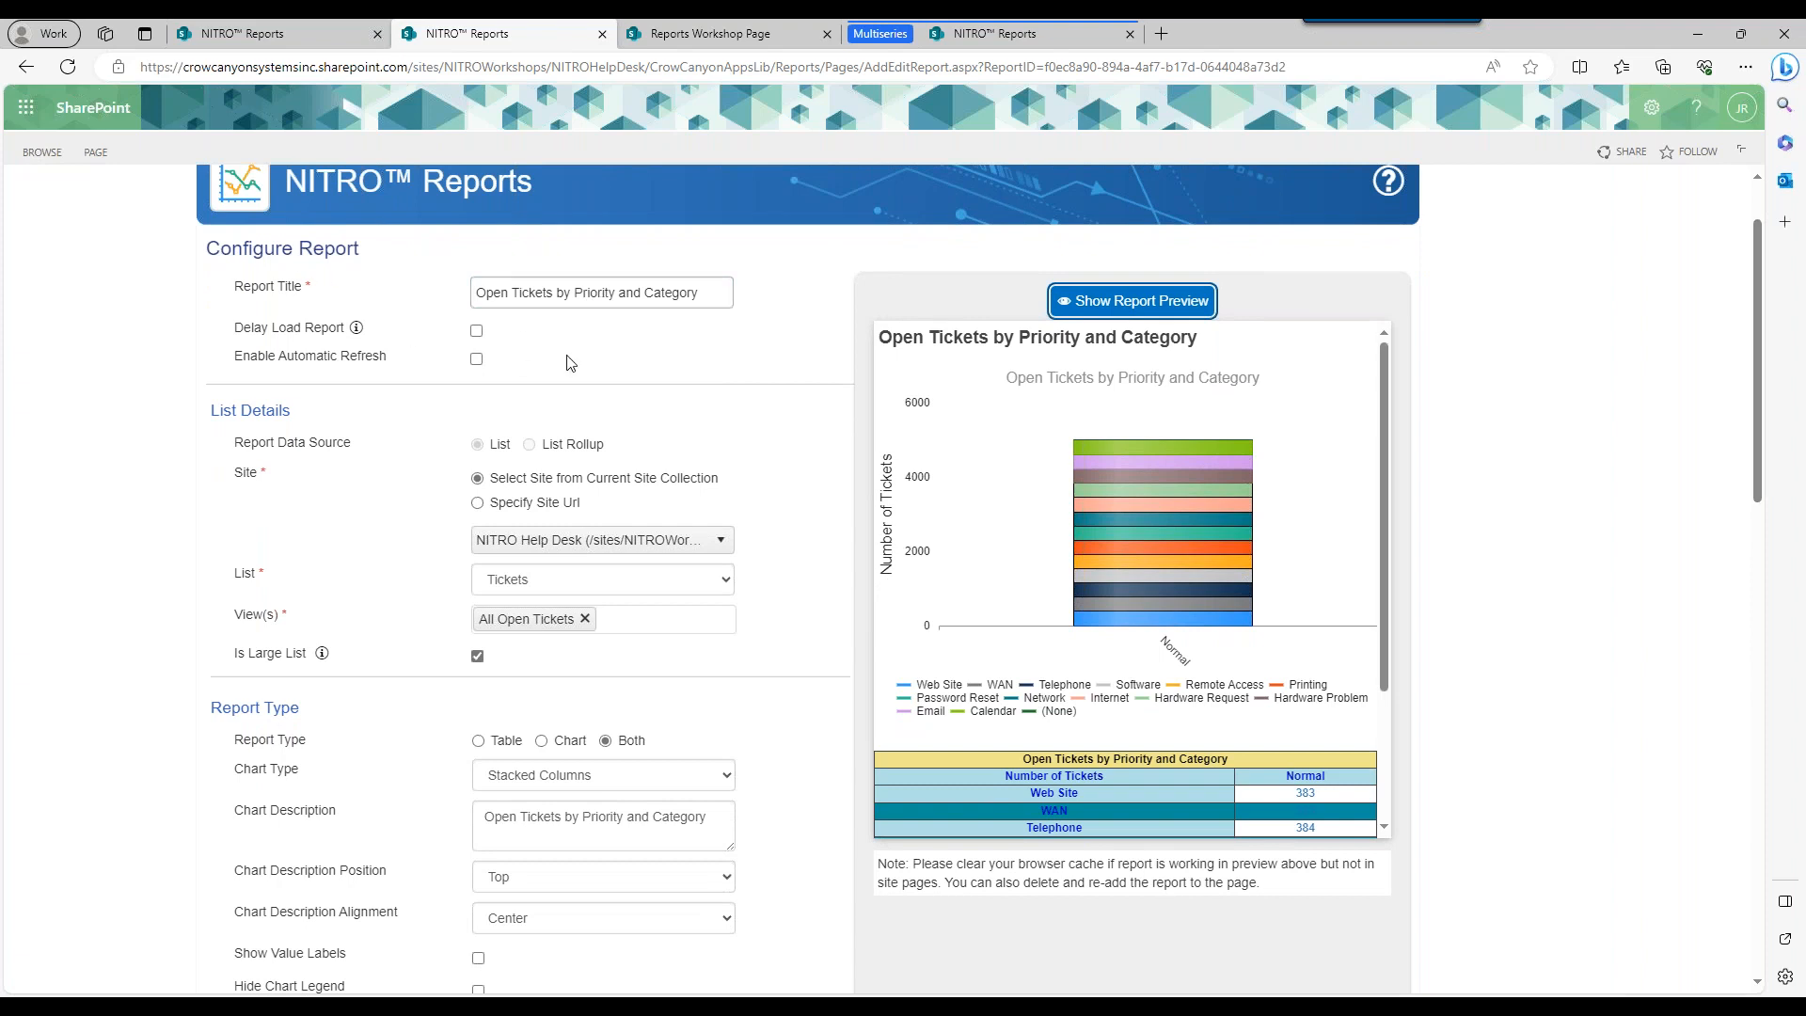
pyautogui.click(575, 284)
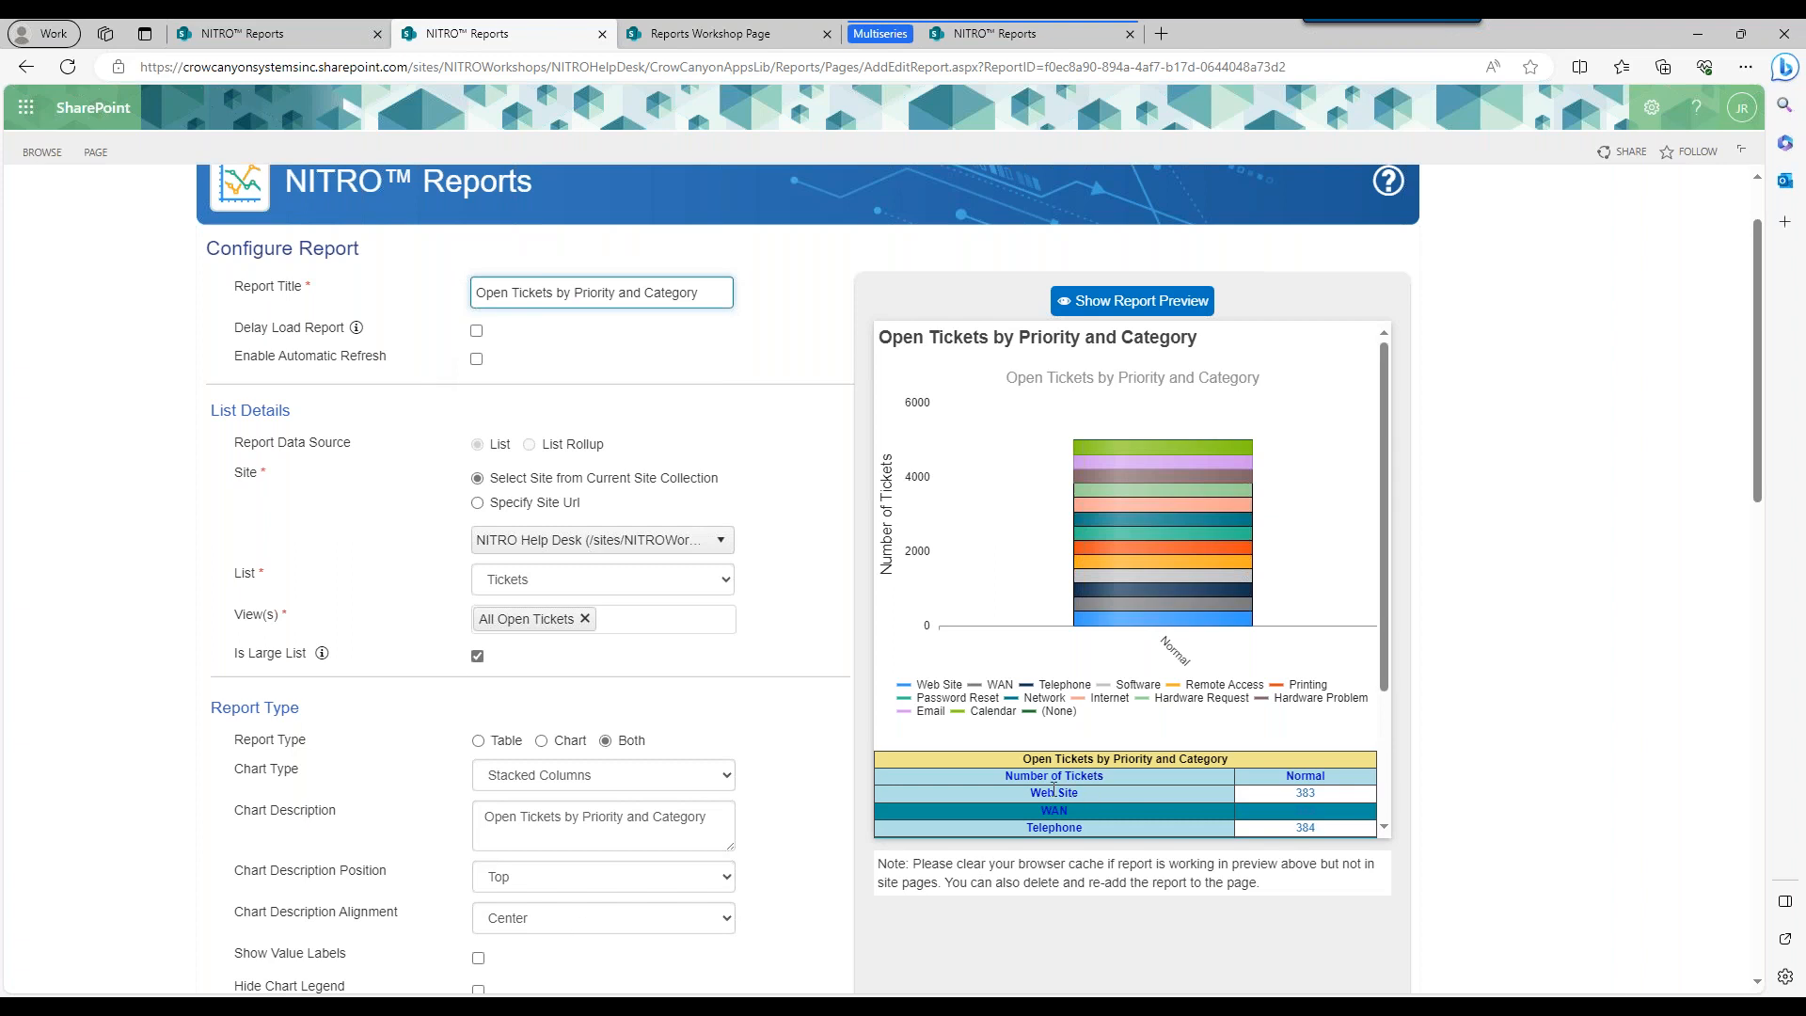
pyautogui.moveTo(1020, 794); pyautogui.dragTo(1077, 795)
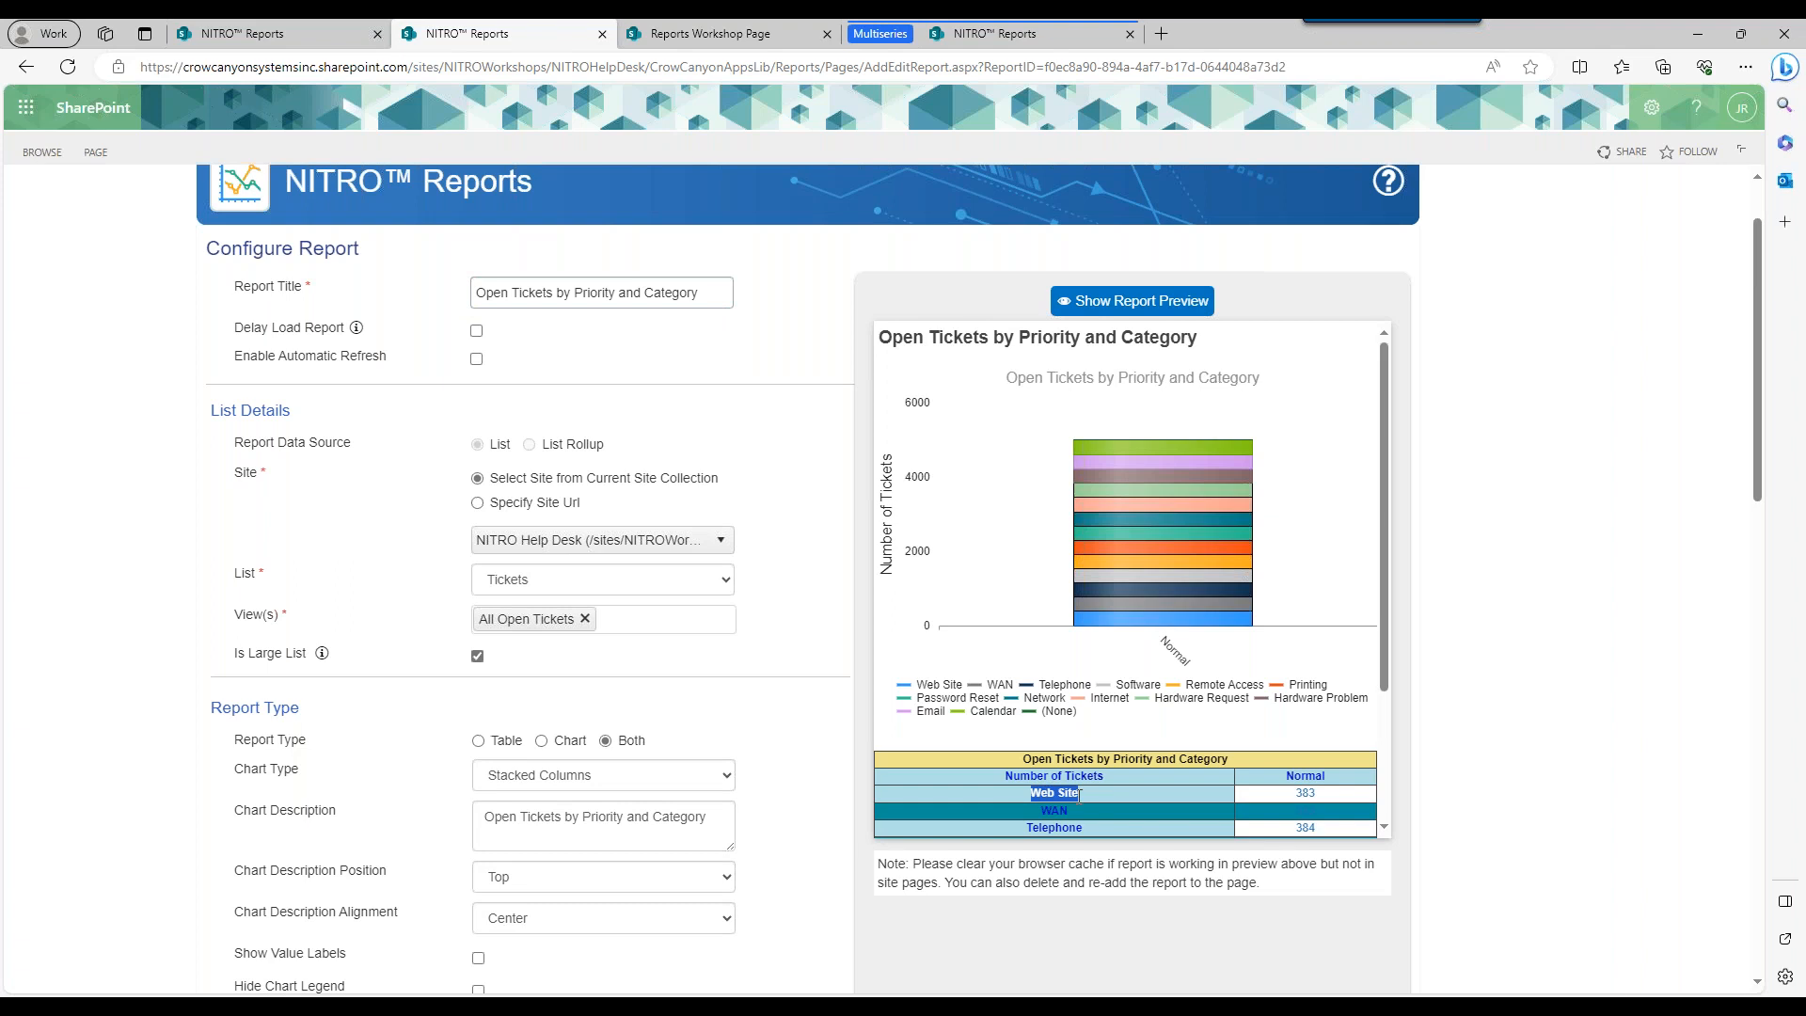
pyautogui.moveTo(1088, 796); pyautogui.dragTo(1043, 794)
# Enable automatic refresh for the report to view its refreshing interval setting, and disable it again.
pyautogui.click(476, 358)
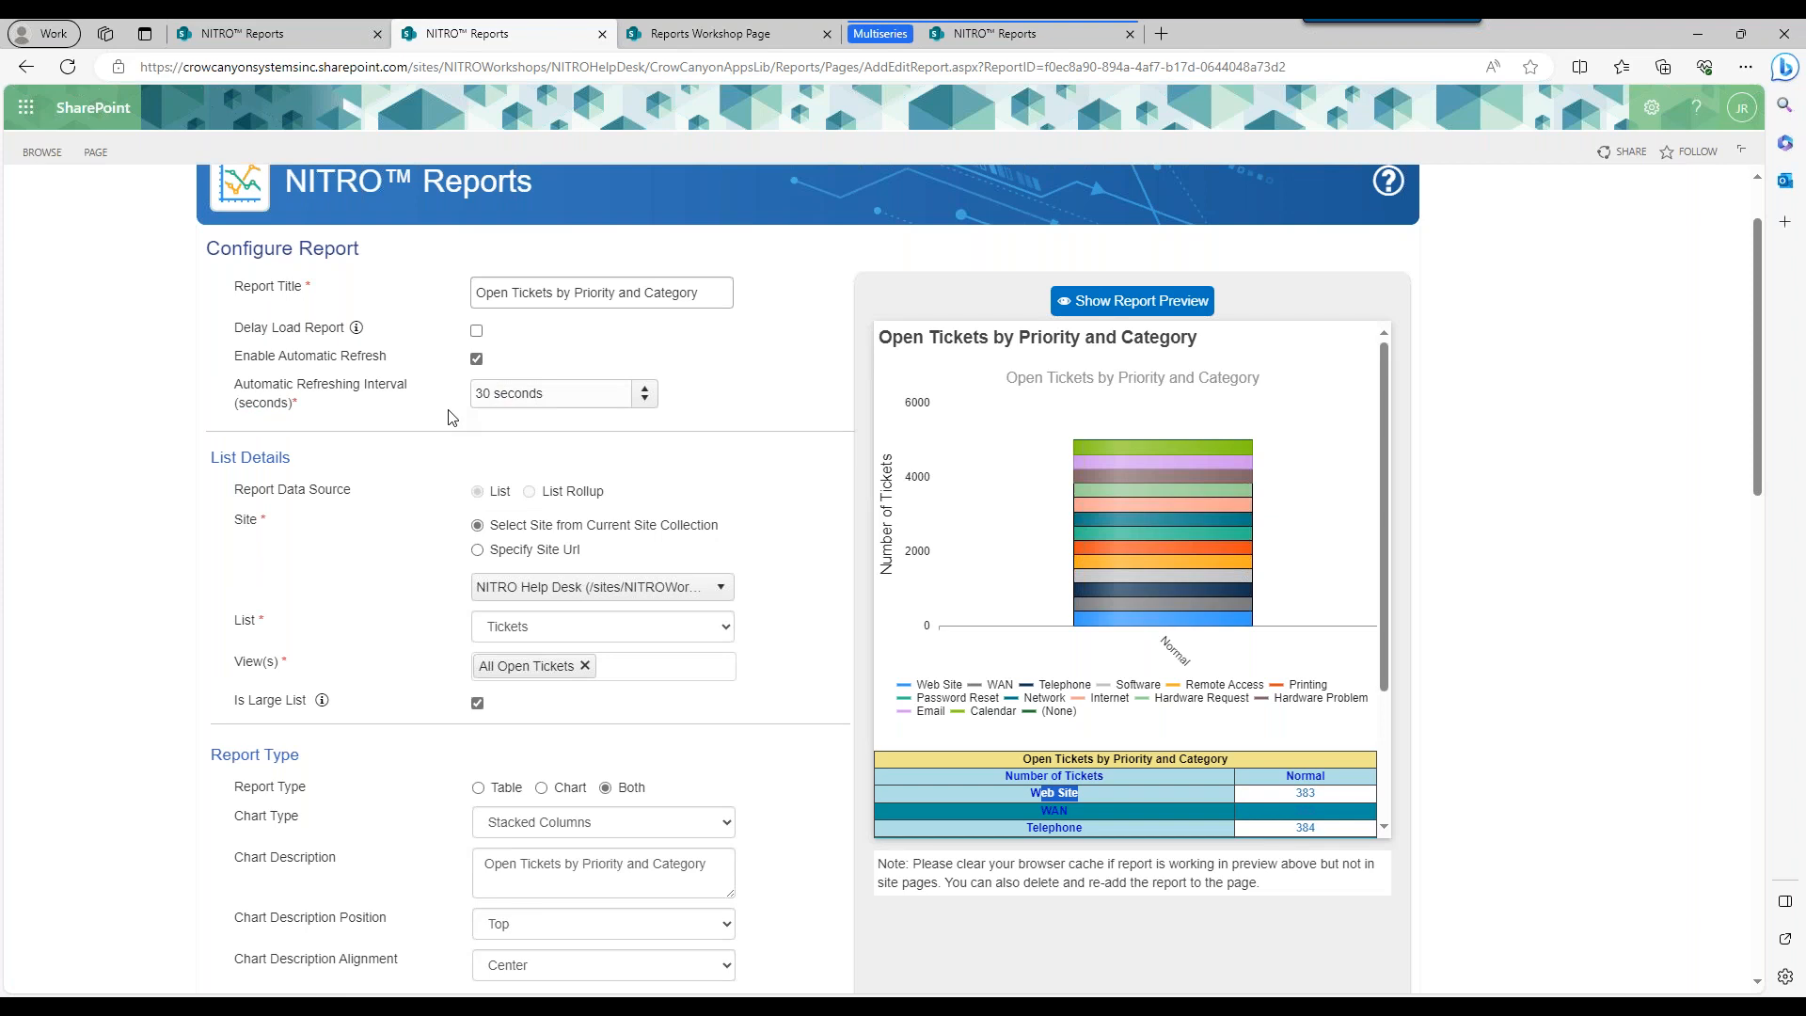
pyautogui.click(478, 362)
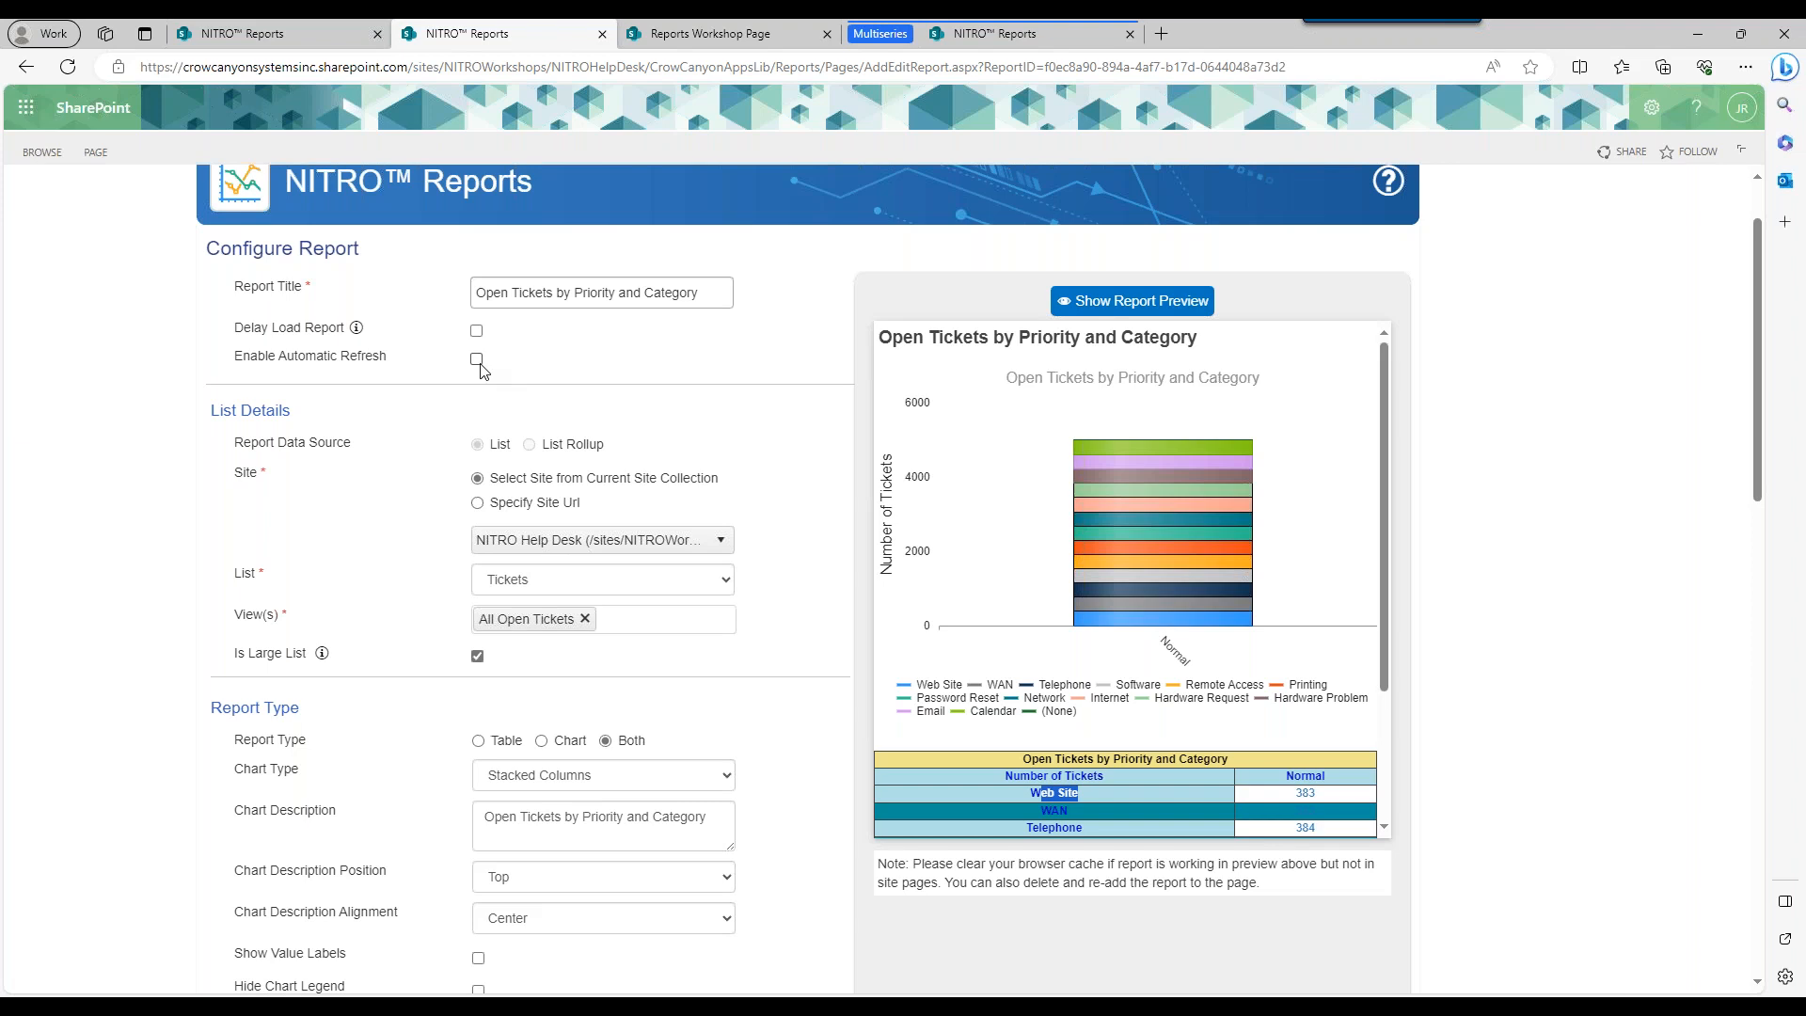
pyautogui.click(478, 363)
pyautogui.click(478, 362)
pyautogui.click(478, 363)
pyautogui.click(478, 362)
pyautogui.moveTo(1762, 297); pyautogui.dragTo(1762, 328)
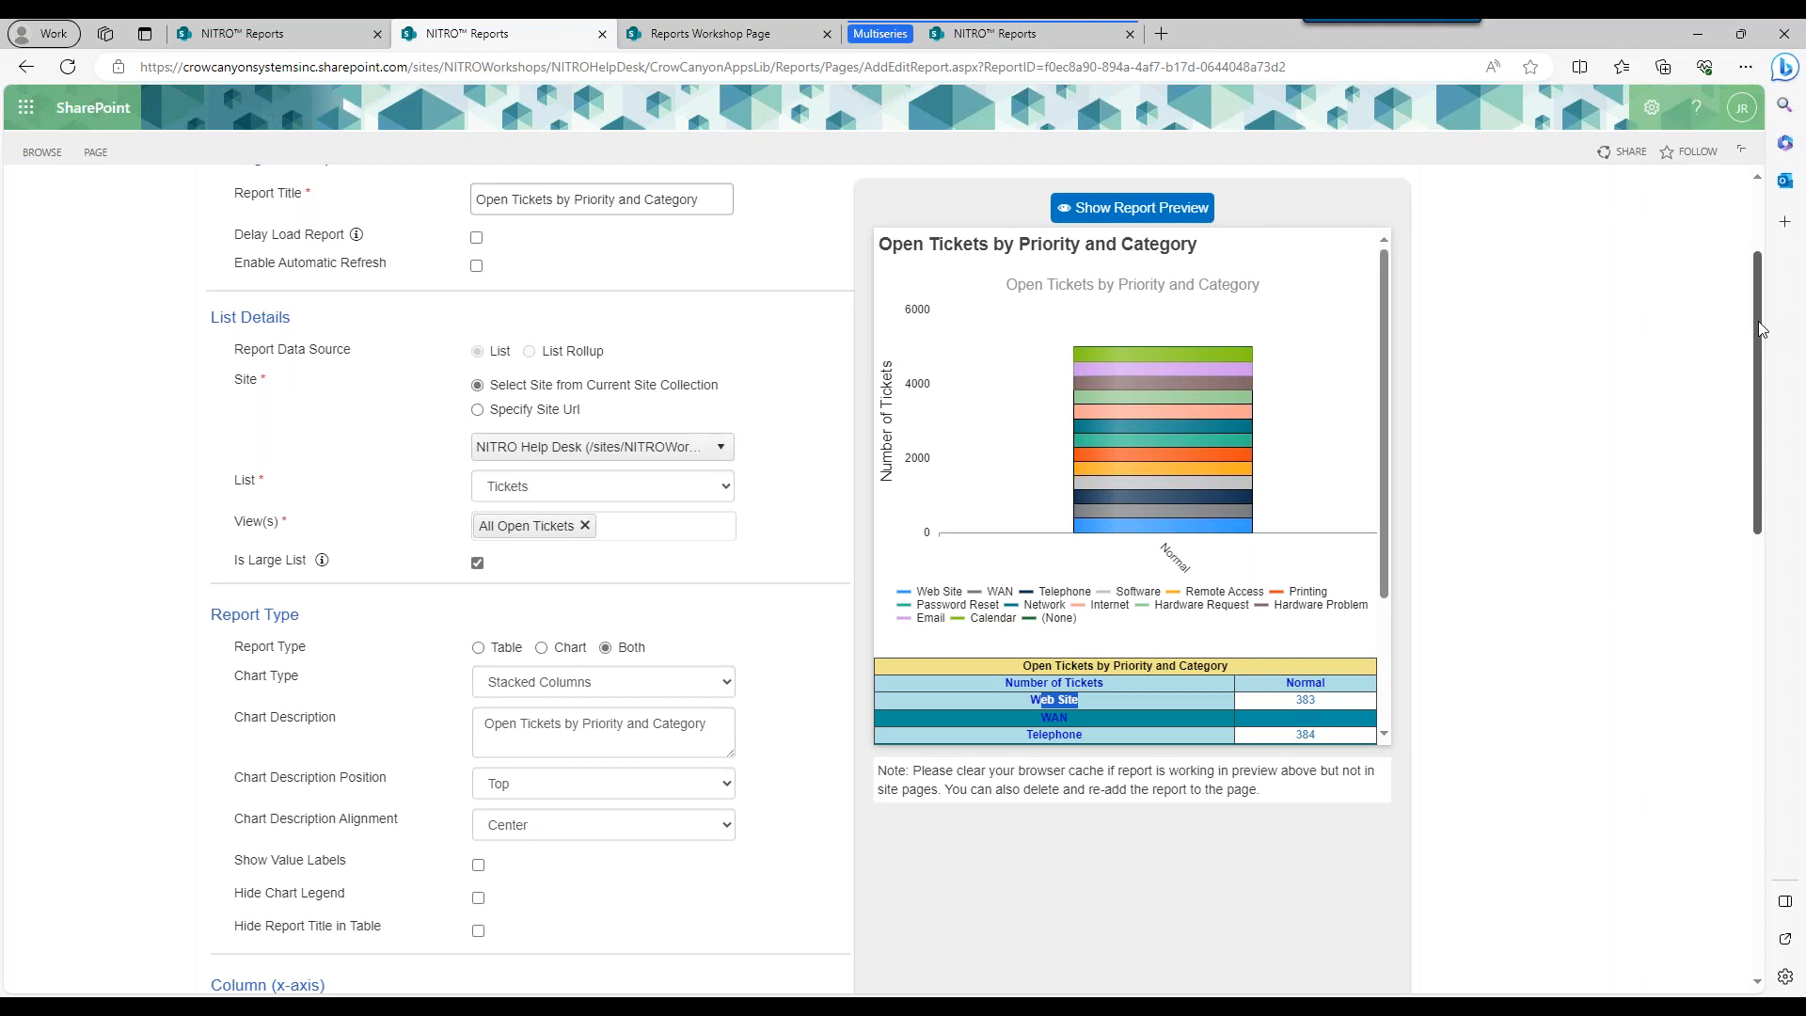
pyautogui.moveTo(1762, 328); pyautogui.dragTo(1764, 345)
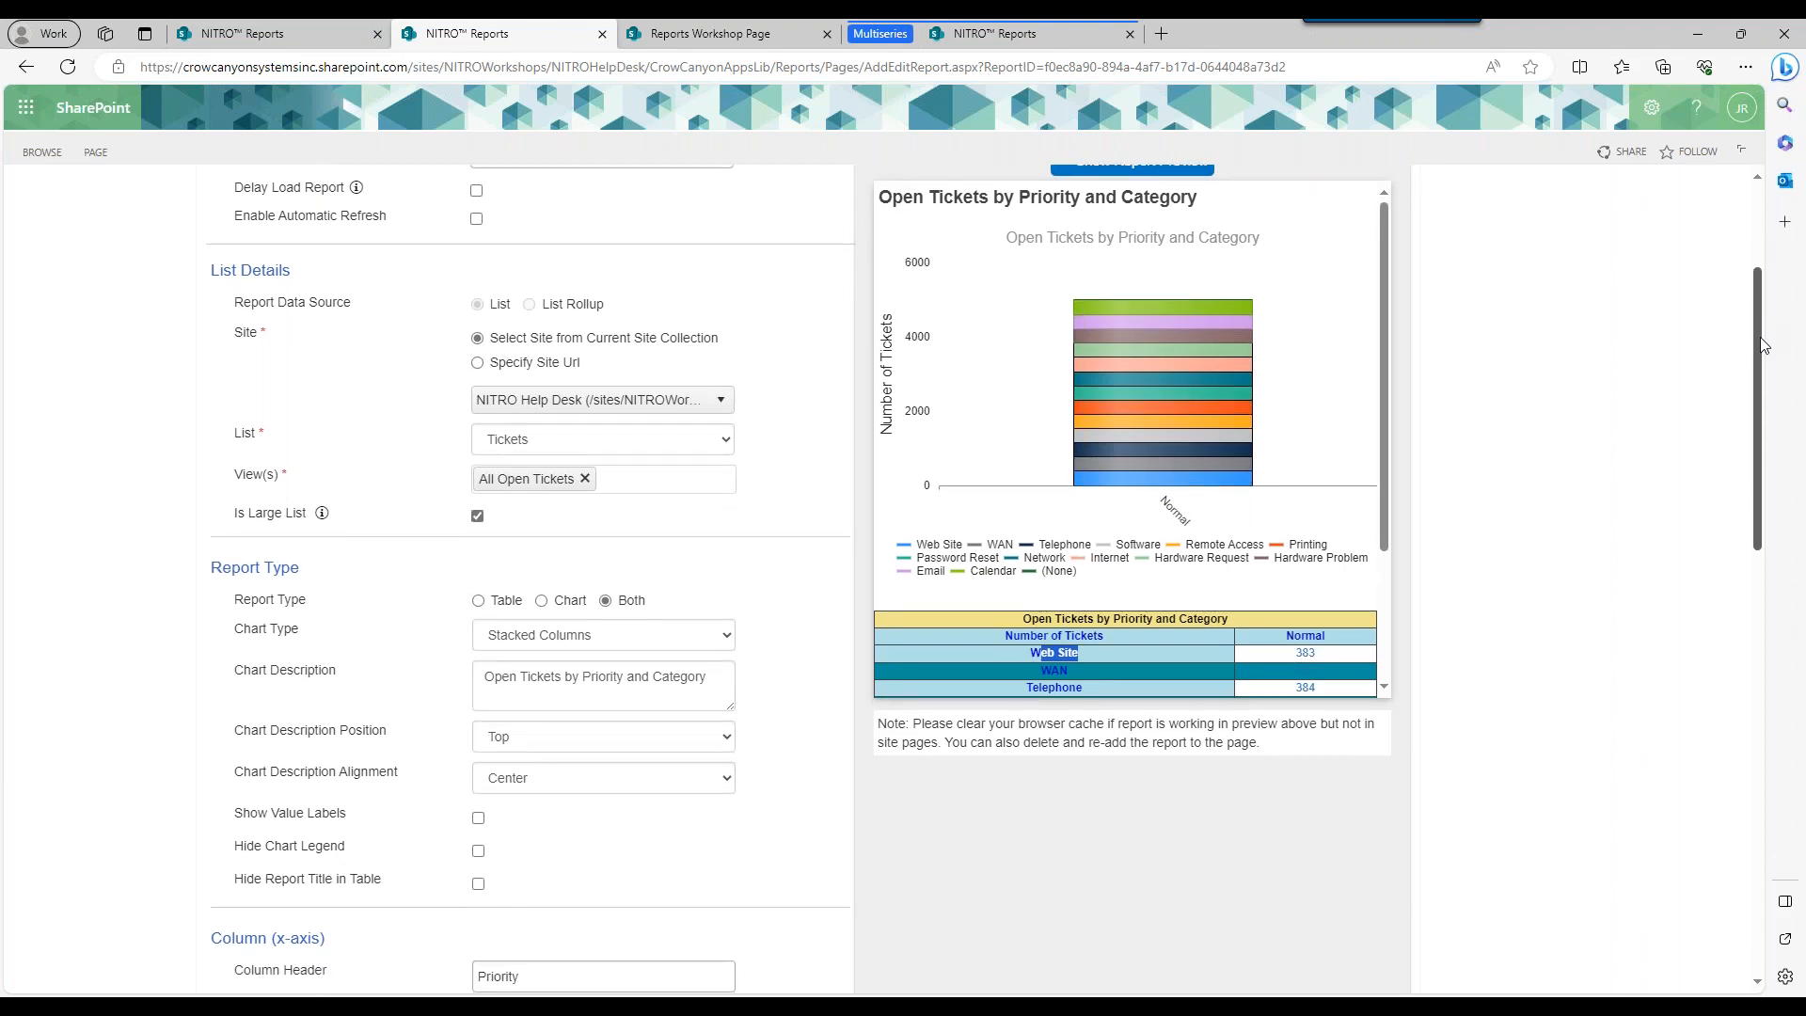
pyautogui.click(477, 221)
pyautogui.click(477, 221)
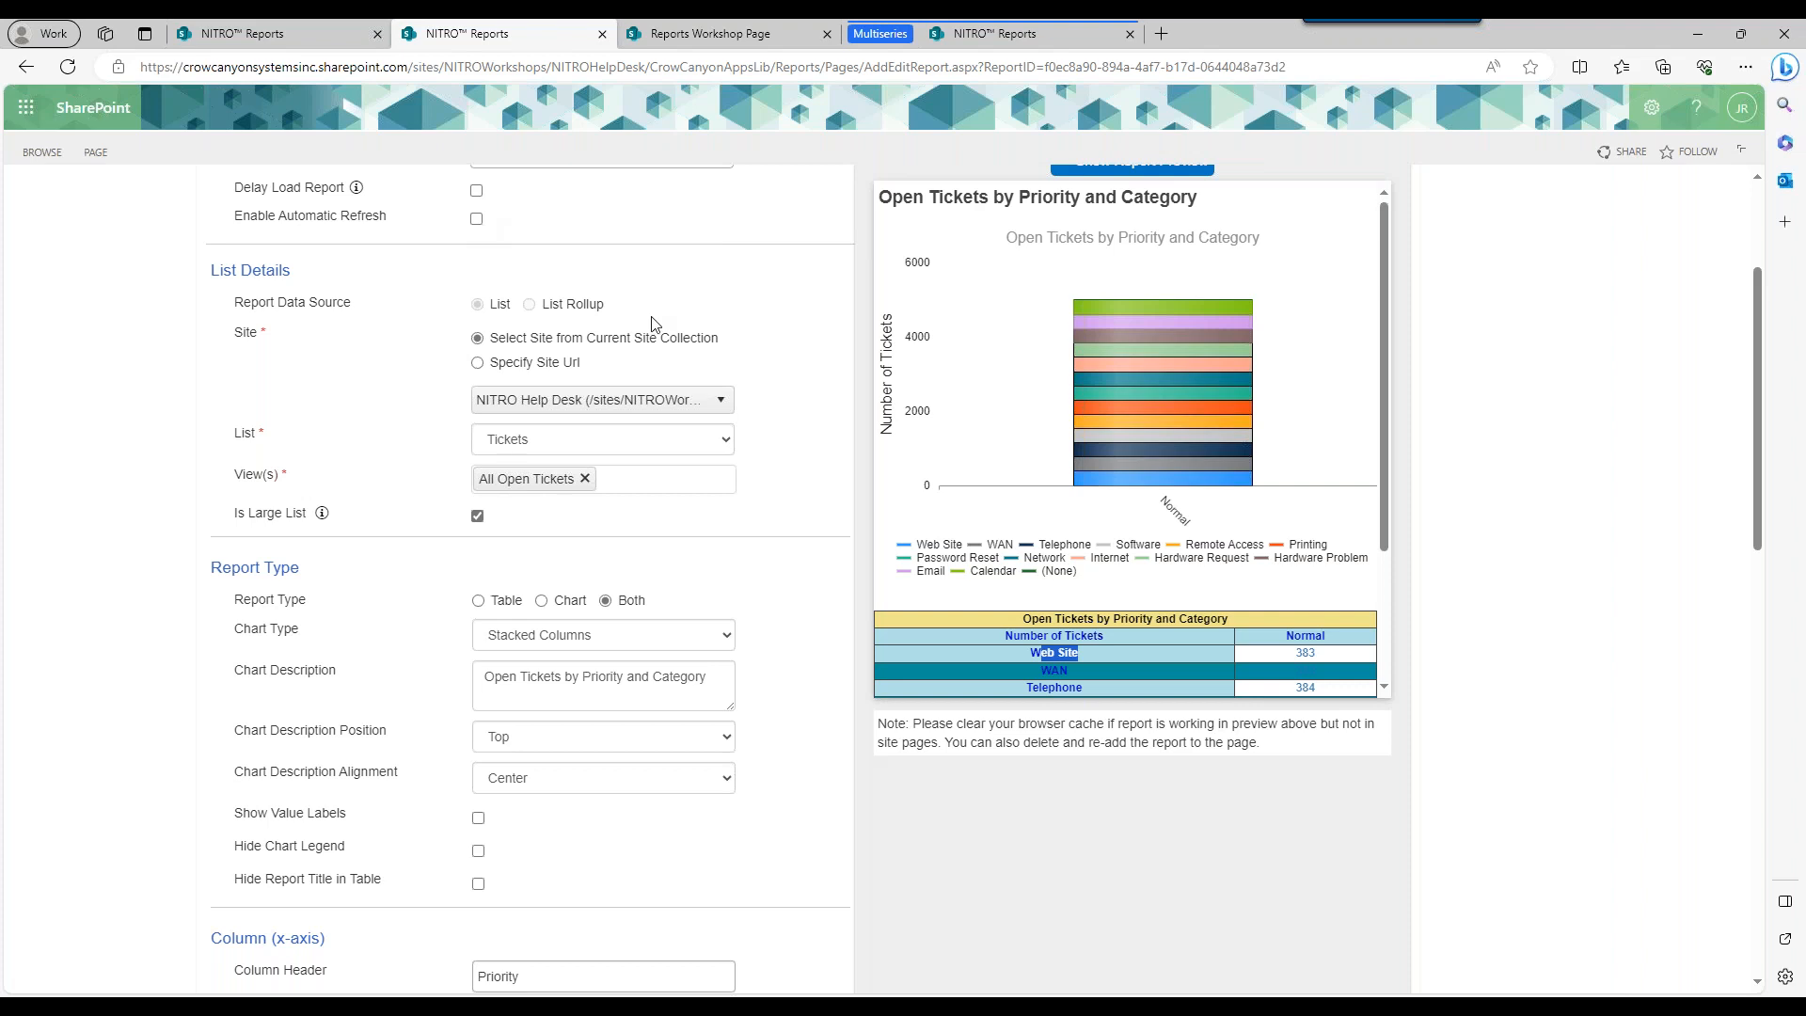
# Switch the report's site source to Specify Site Url and back to the current site collection, and reselect the NITRO Help Desk site.
pyautogui.moveTo(247, 302); pyautogui.dragTo(356, 311)
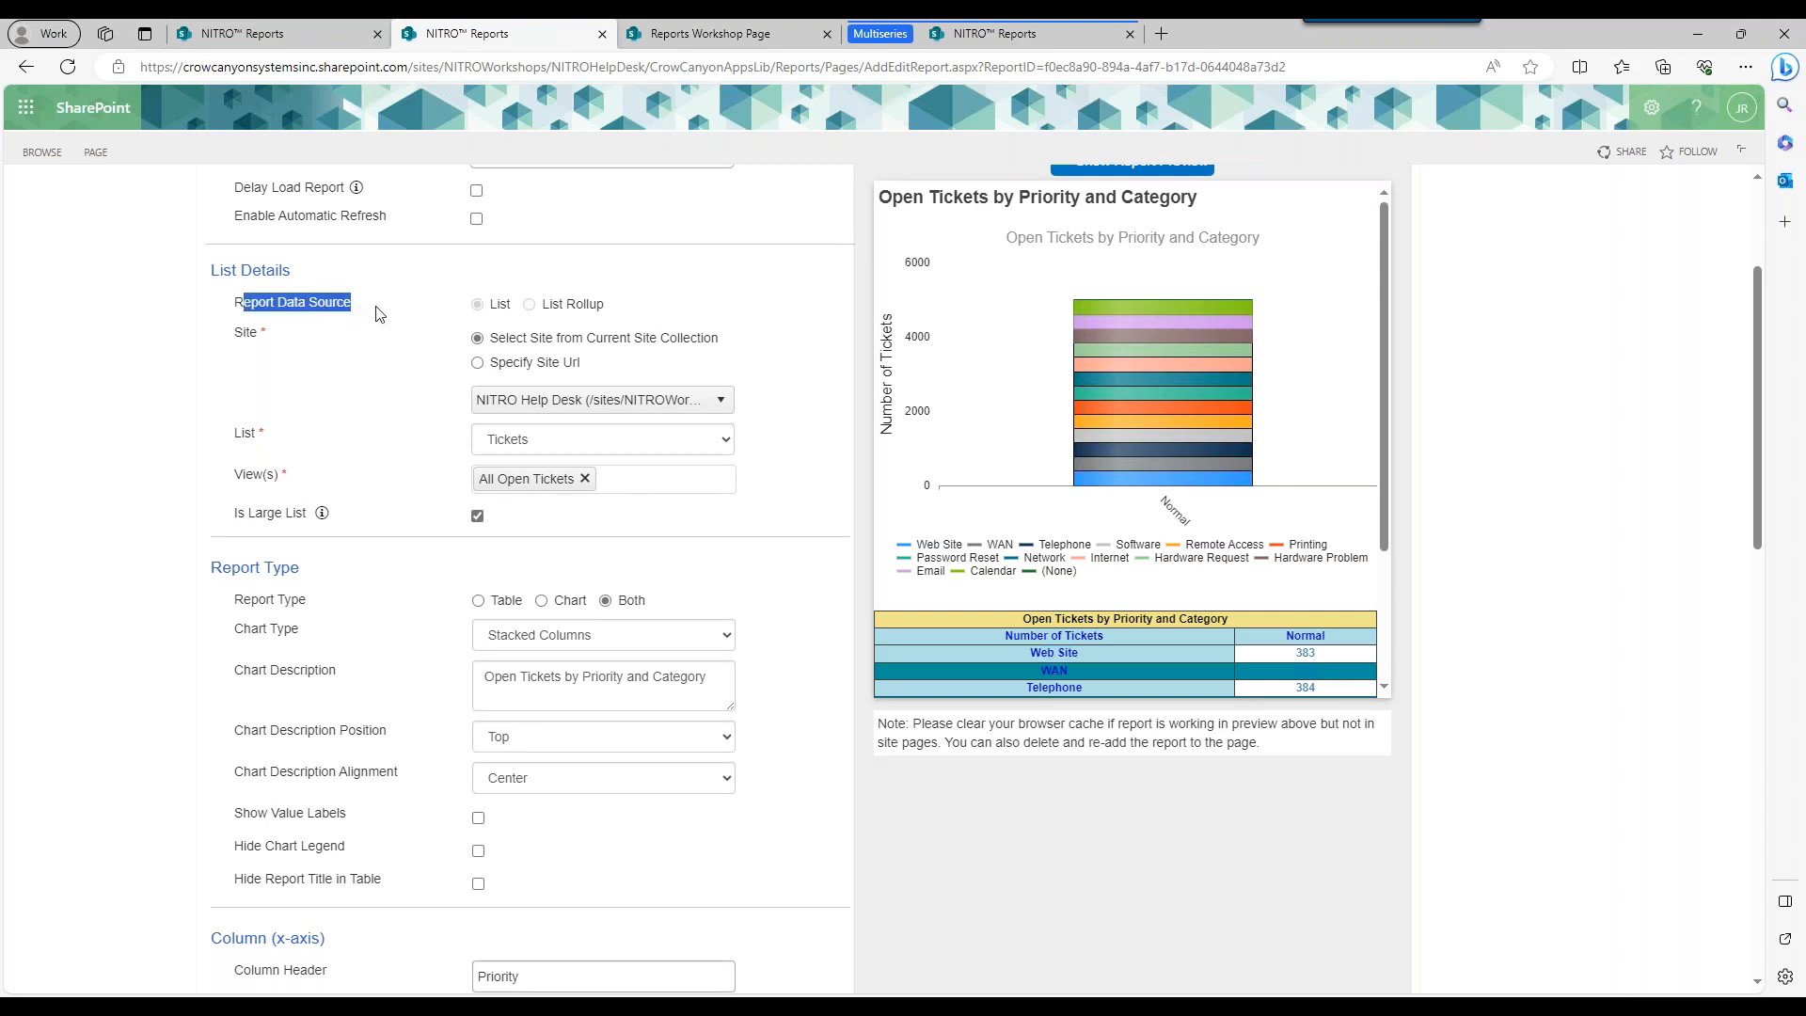
pyautogui.click(381, 312)
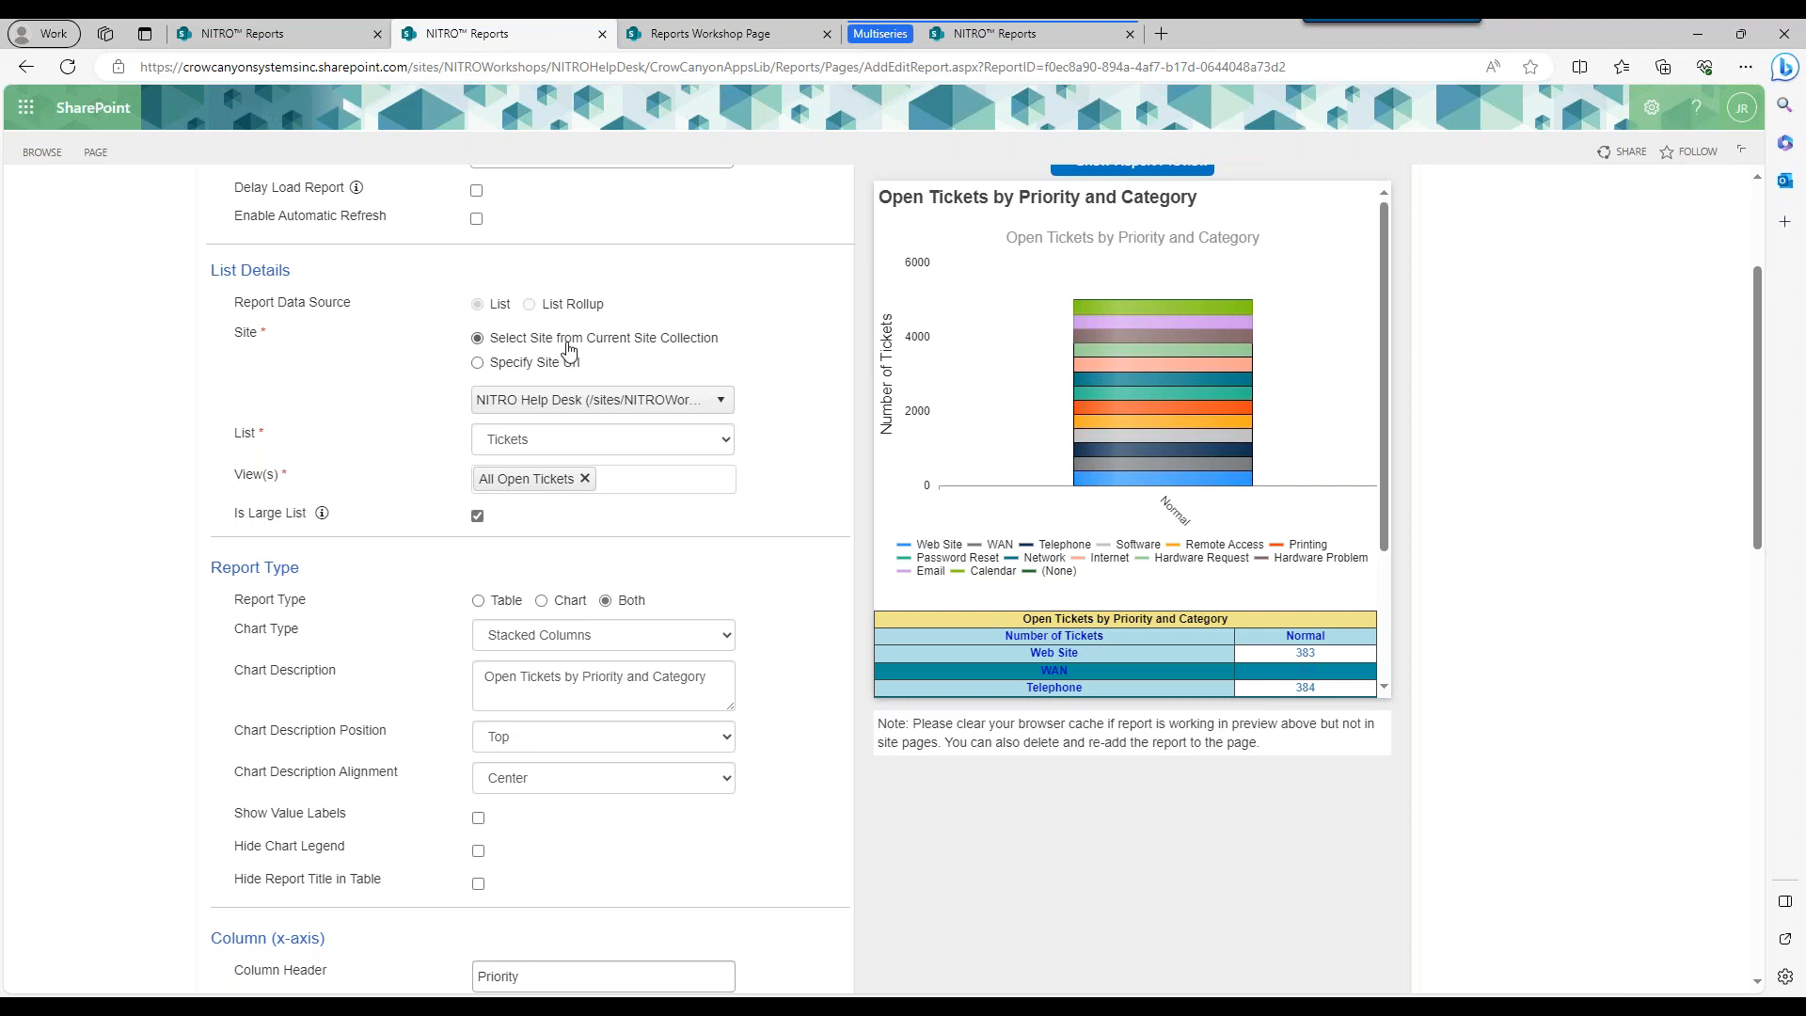
pyautogui.click(550, 370)
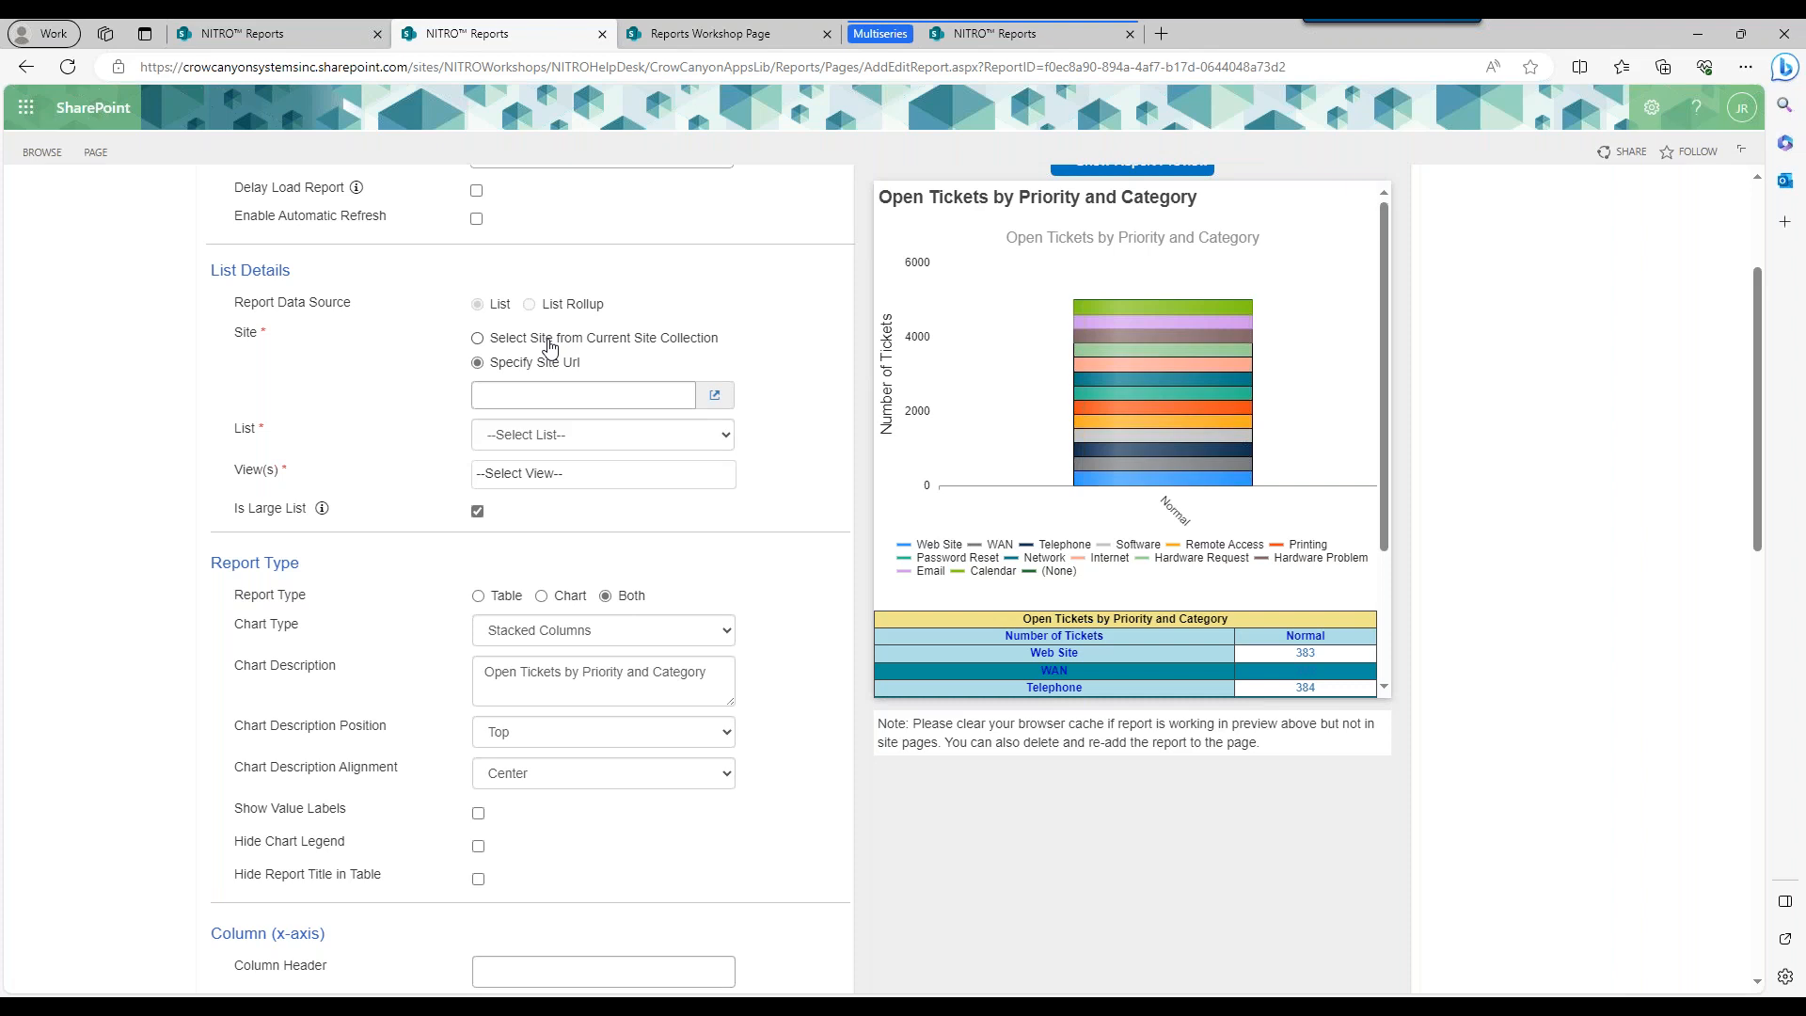
pyautogui.click(550, 346)
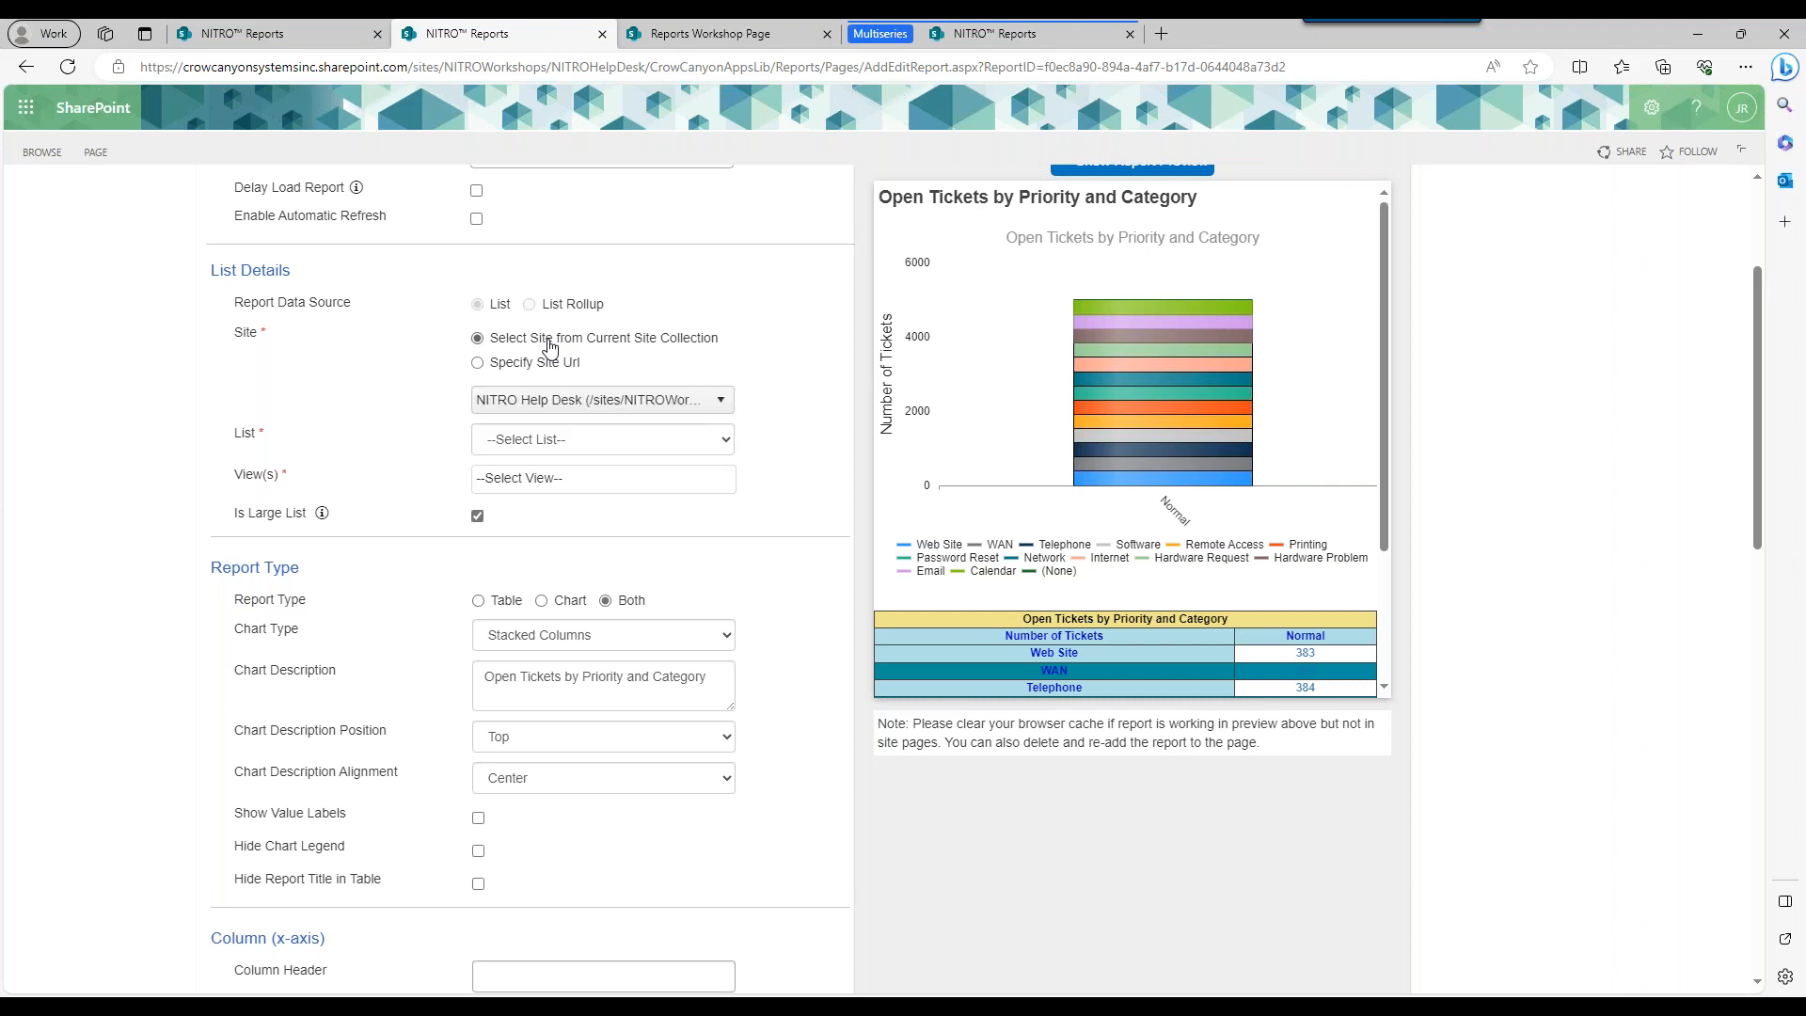
pyautogui.click(698, 402)
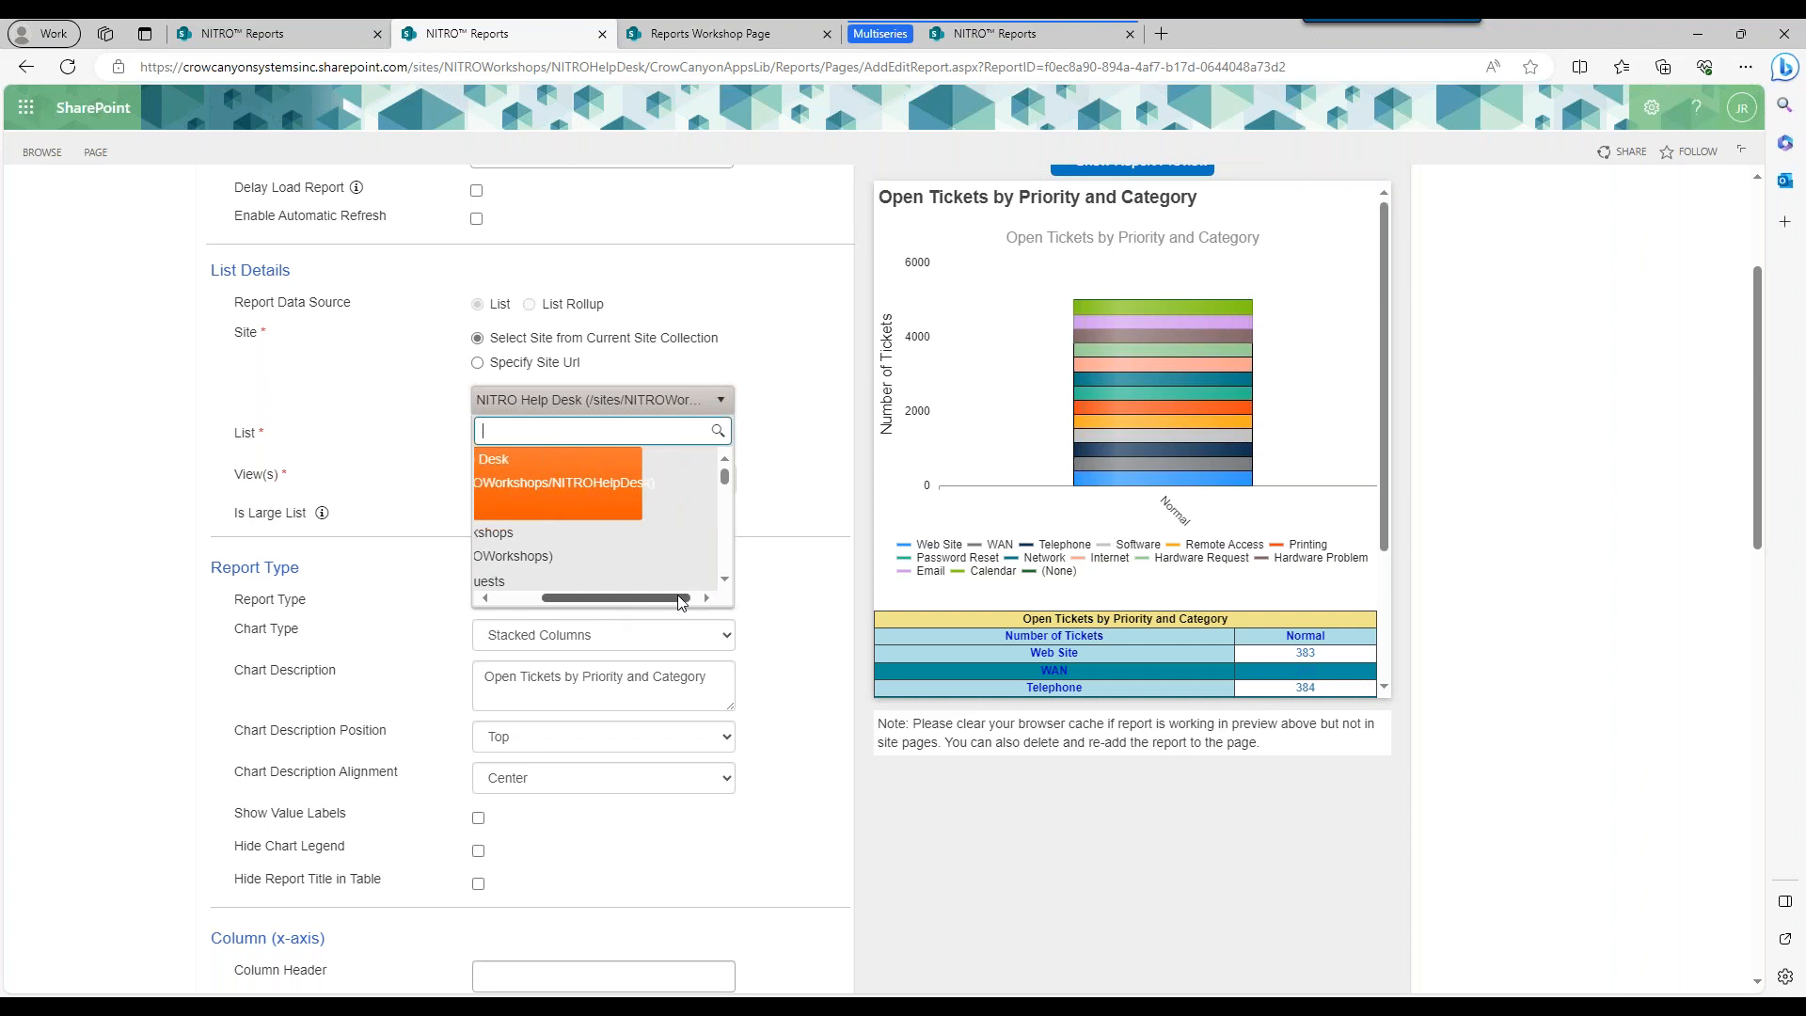
pyautogui.moveTo(725, 478); pyautogui.dragTo(729, 487)
pyautogui.scroll(3, 602, 509)
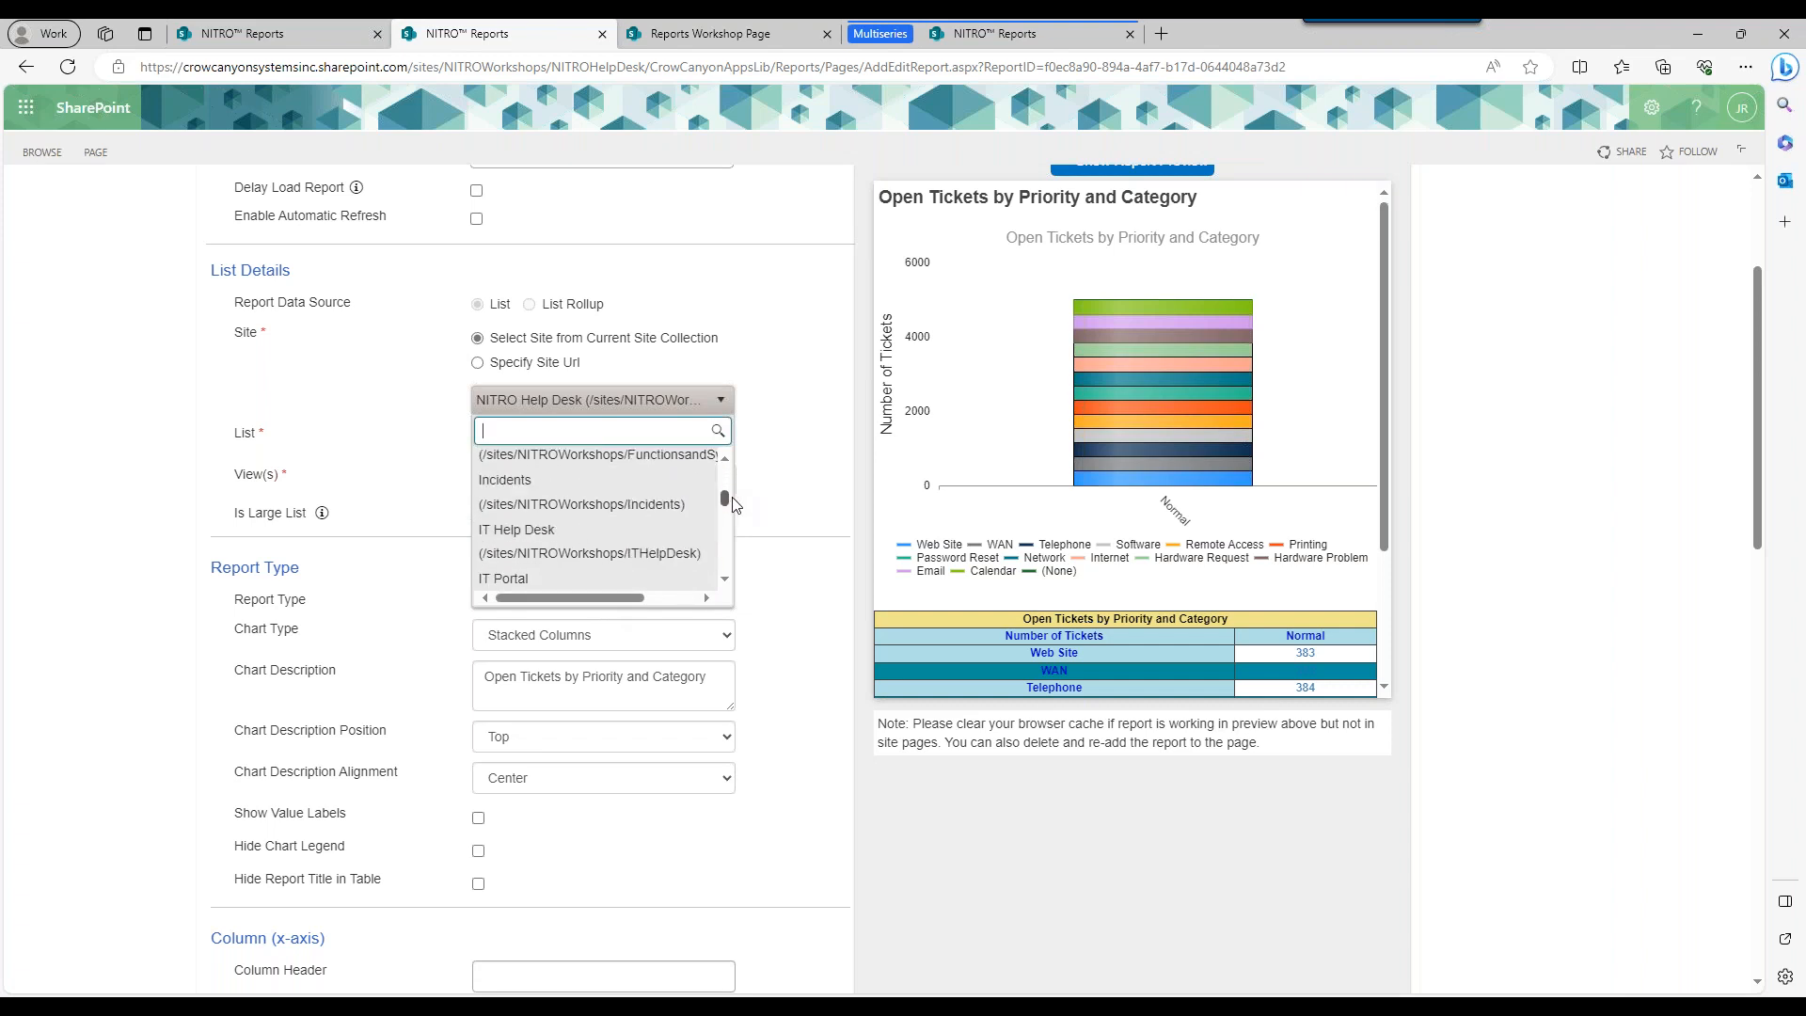
pyautogui.click(608, 466)
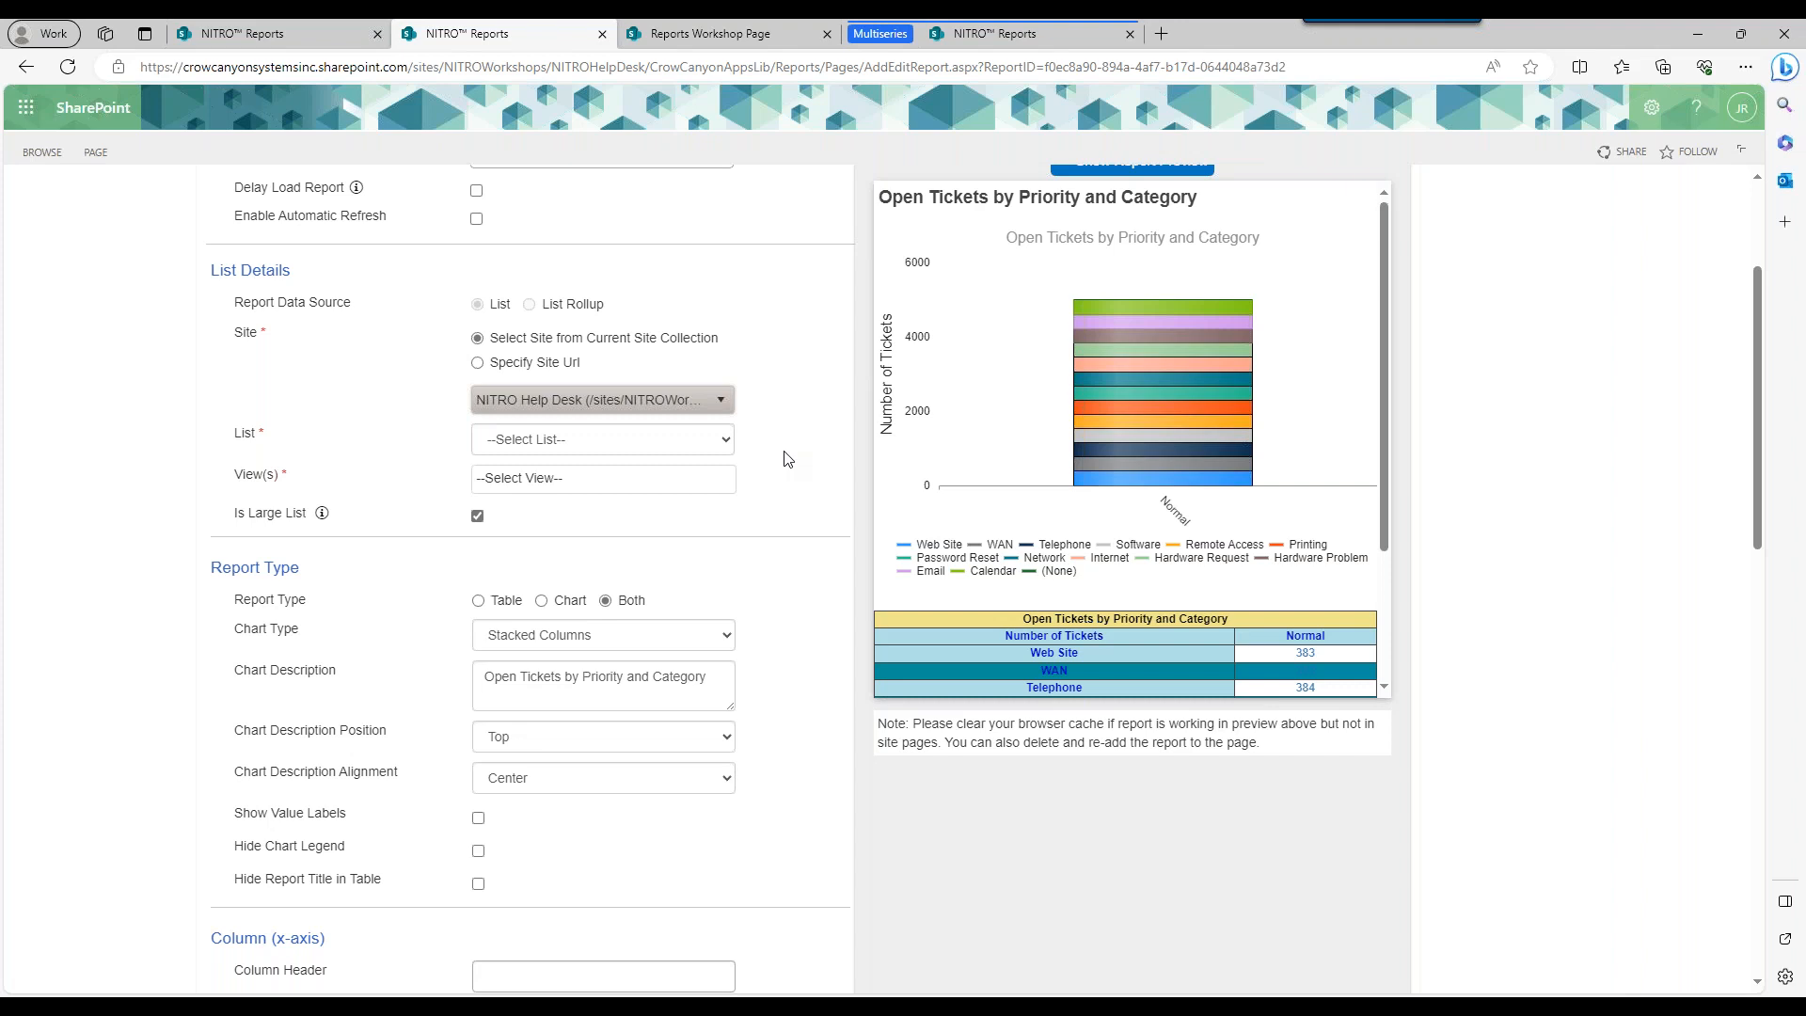
# Select the Tickets list and its All Items view as the report's data.
pyautogui.click(722, 442)
pyautogui.moveTo(849, 519); pyautogui.dragTo(856, 745)
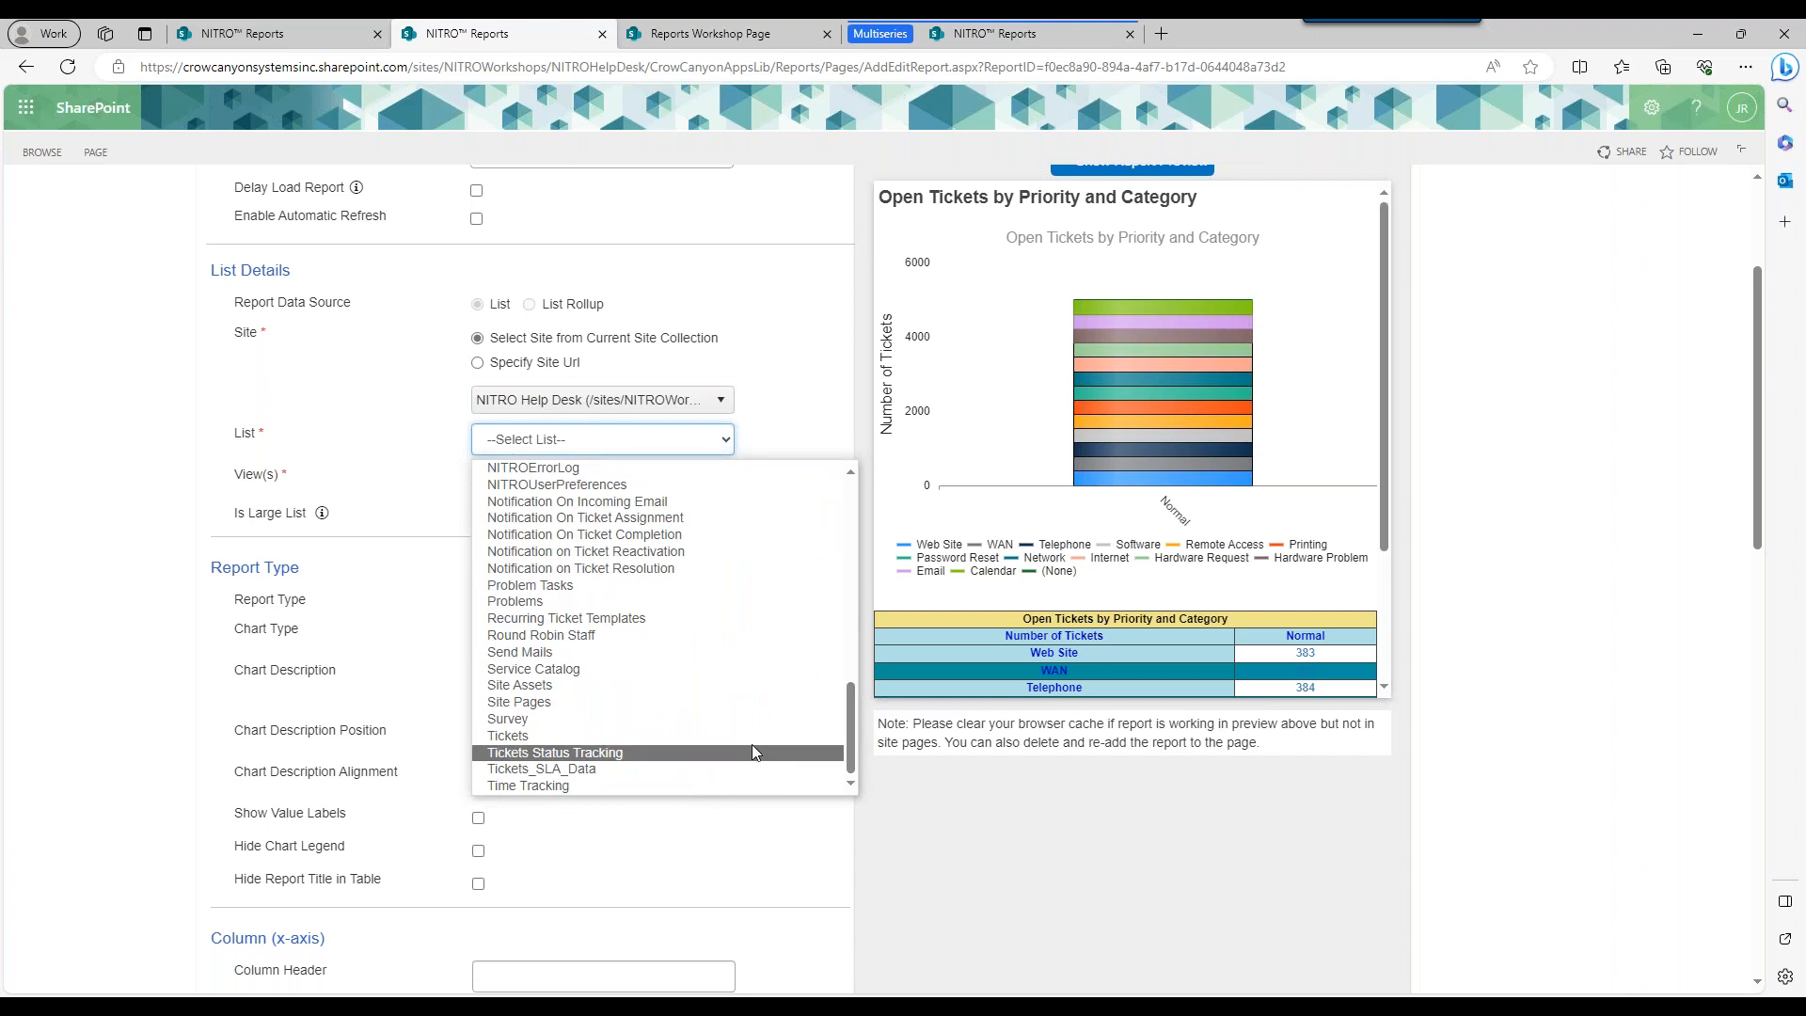
pyautogui.click(693, 738)
pyautogui.click(578, 477)
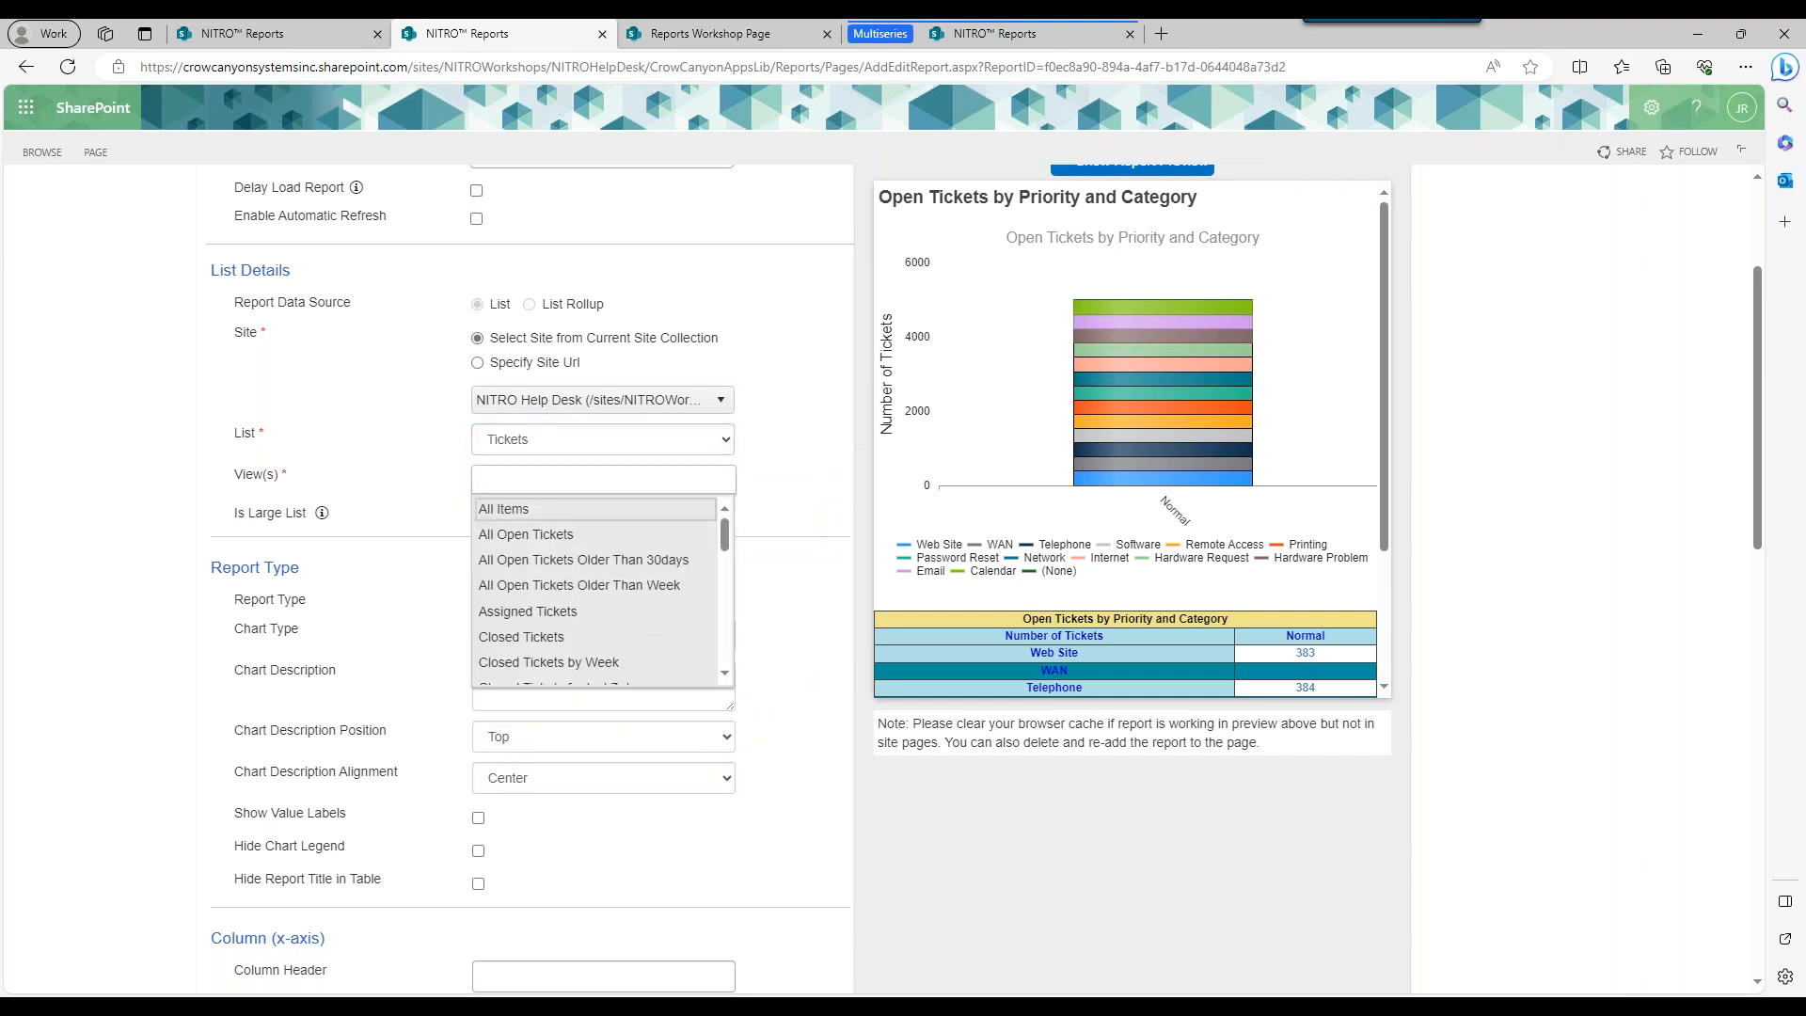
pyautogui.click(584, 518)
pyautogui.click(374, 489)
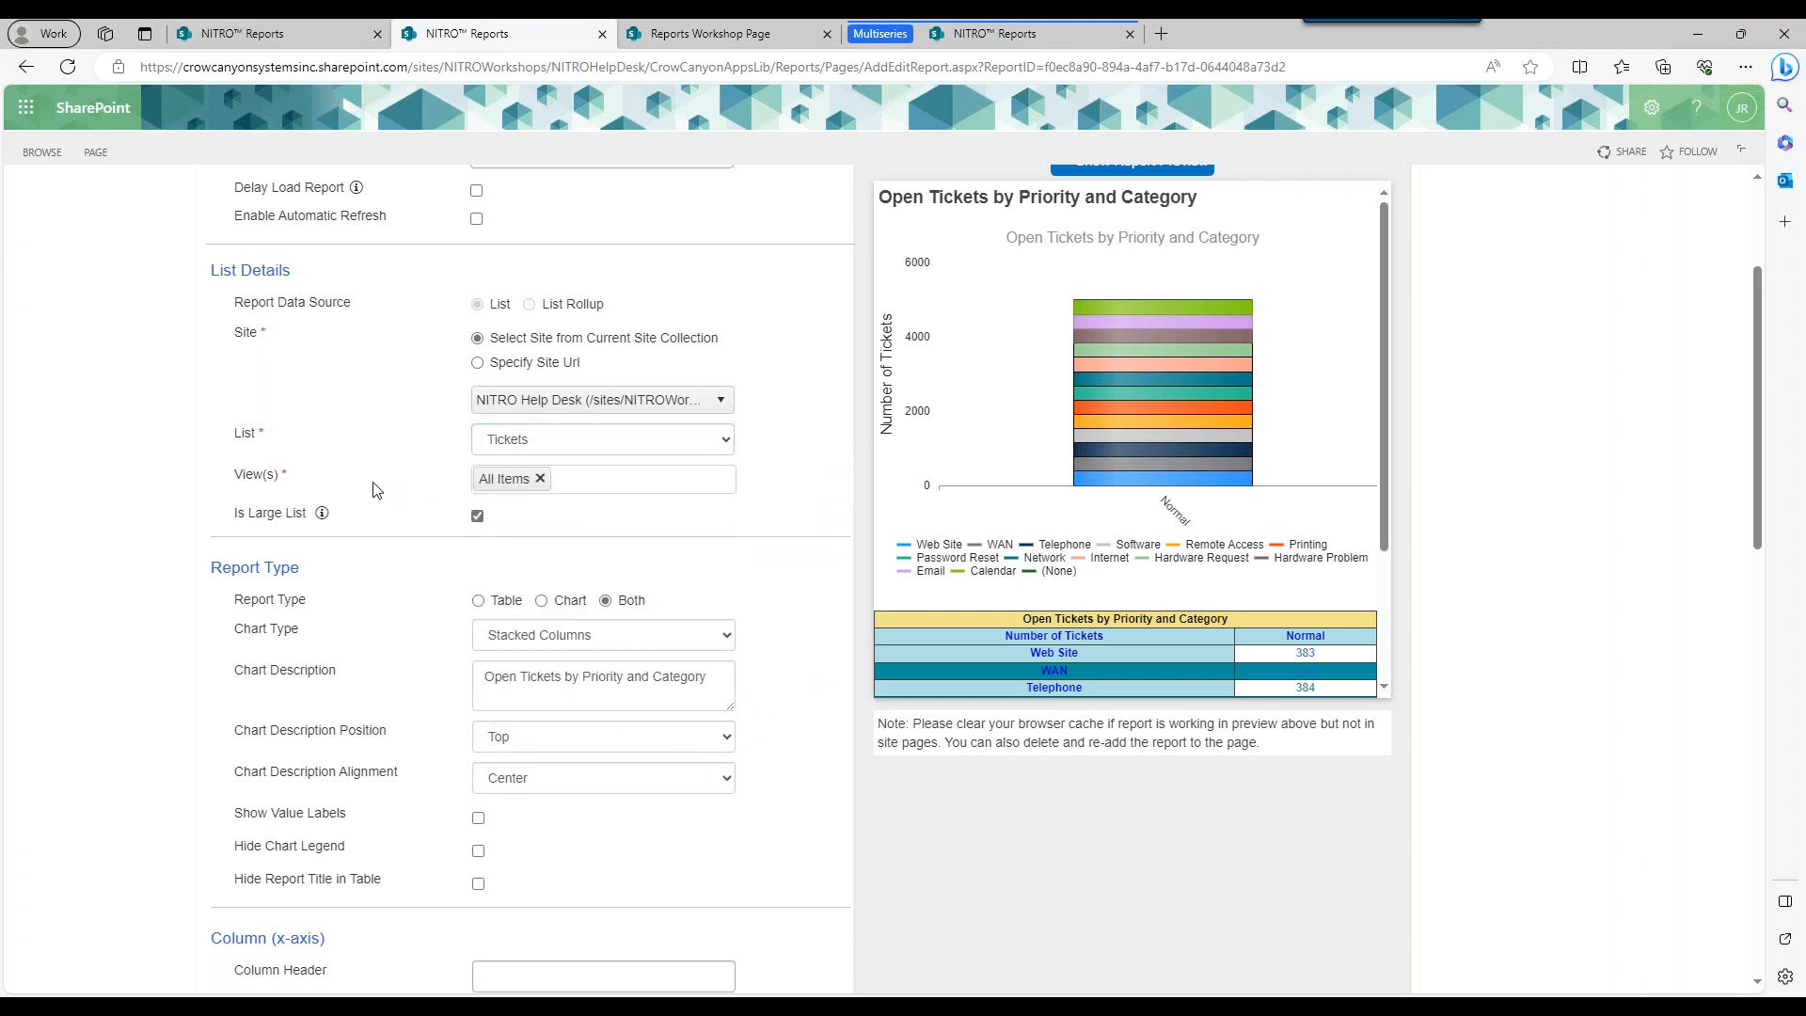
# Replace the report's All Items view with All Open Tickets and look through the other views available for the Tickets list.
pyautogui.moveTo(247, 475); pyautogui.dragTo(387, 477)
pyautogui.click(540, 478)
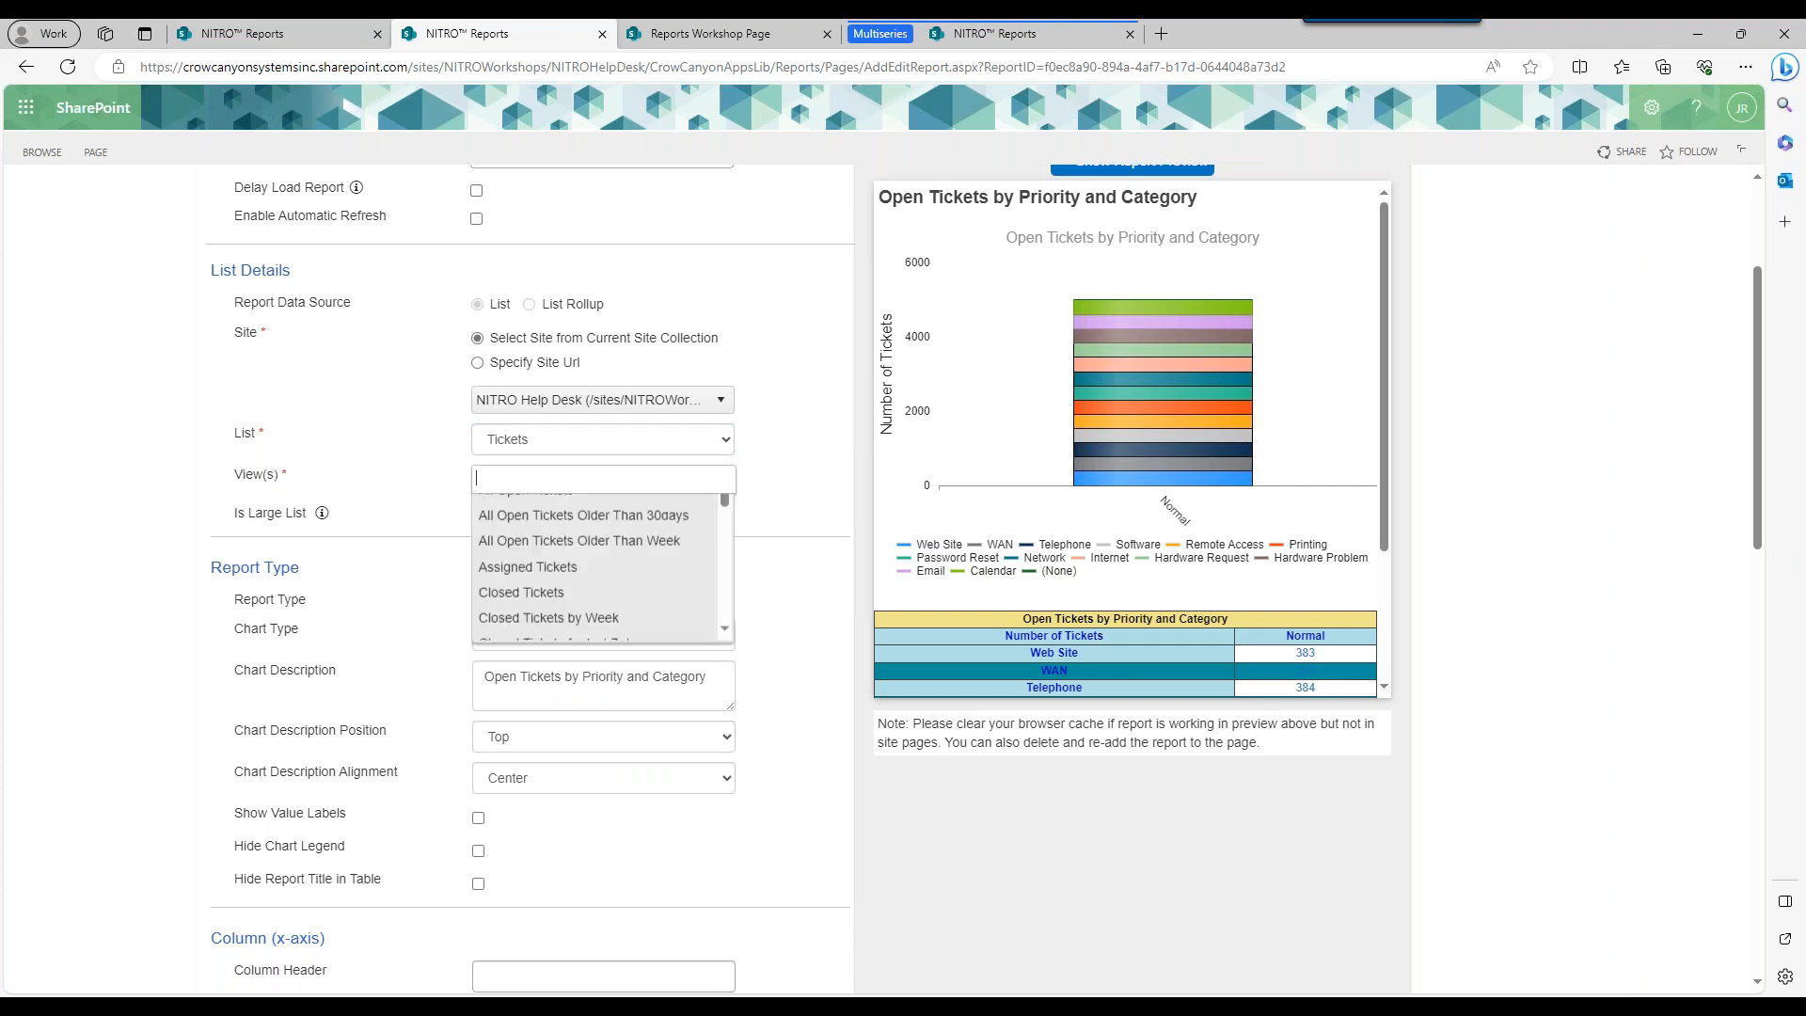
pyautogui.click(589, 527)
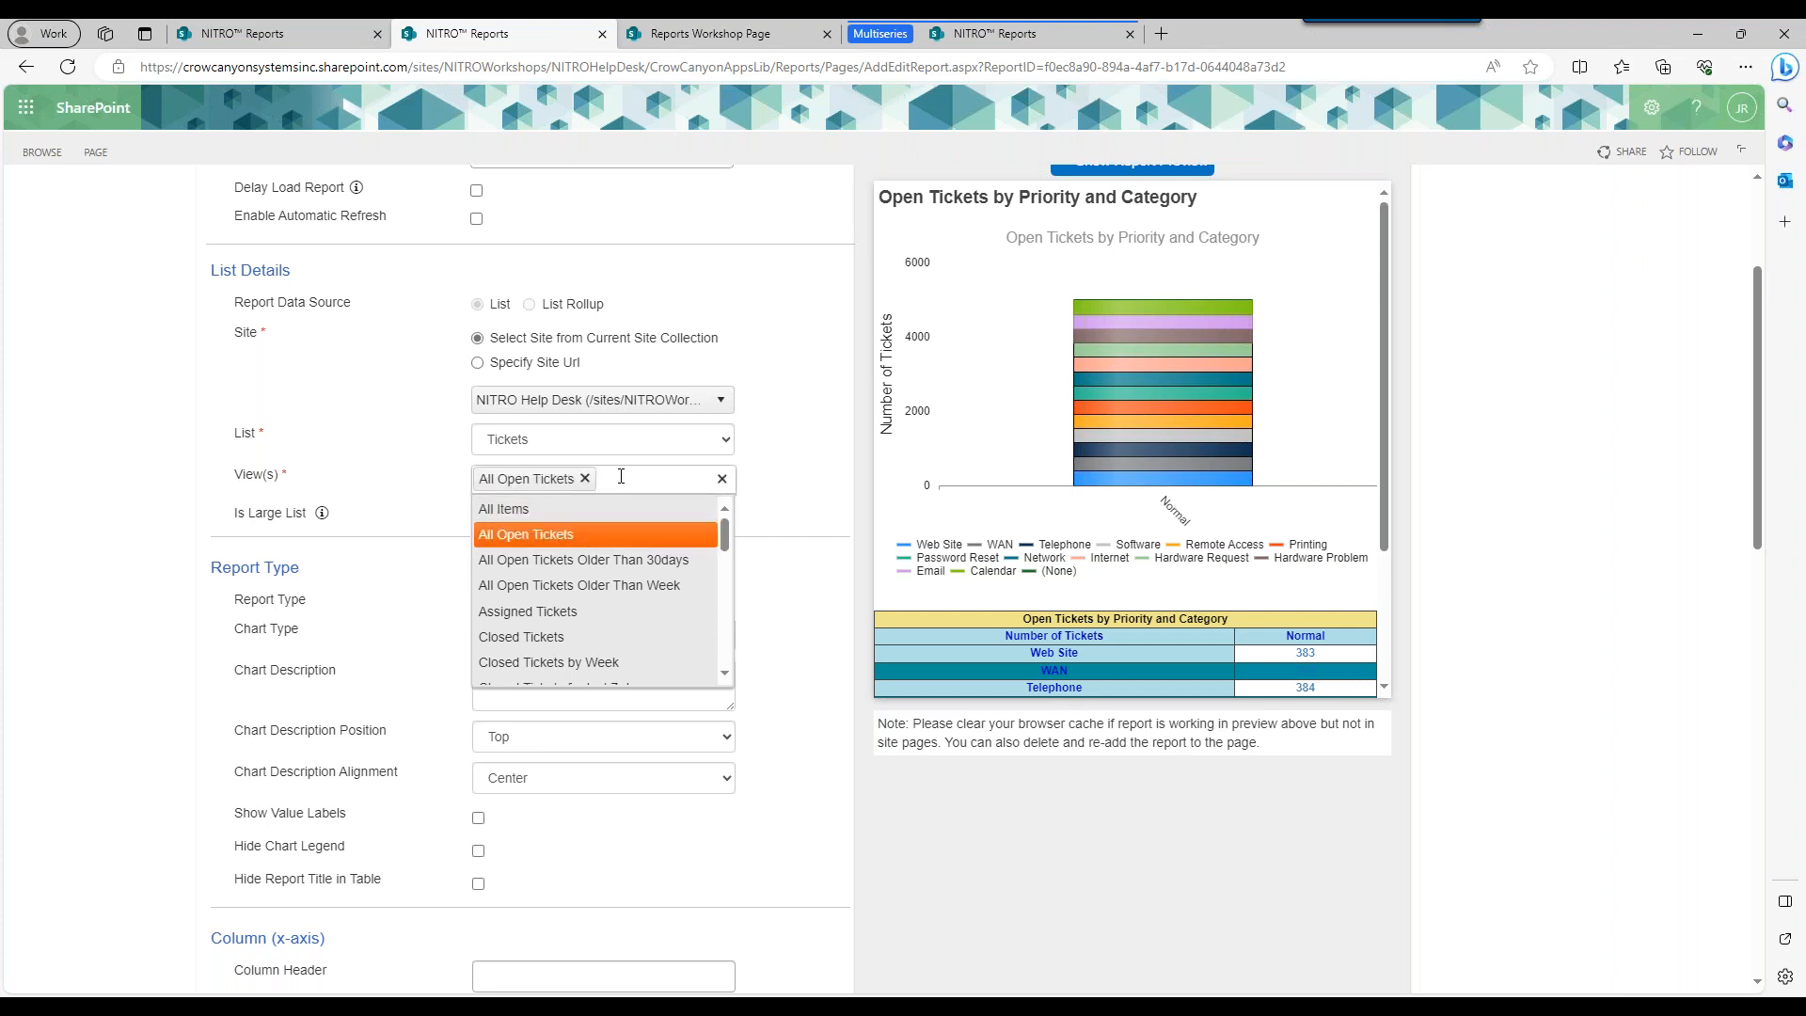
pyautogui.click(770, 509)
pyautogui.click(658, 480)
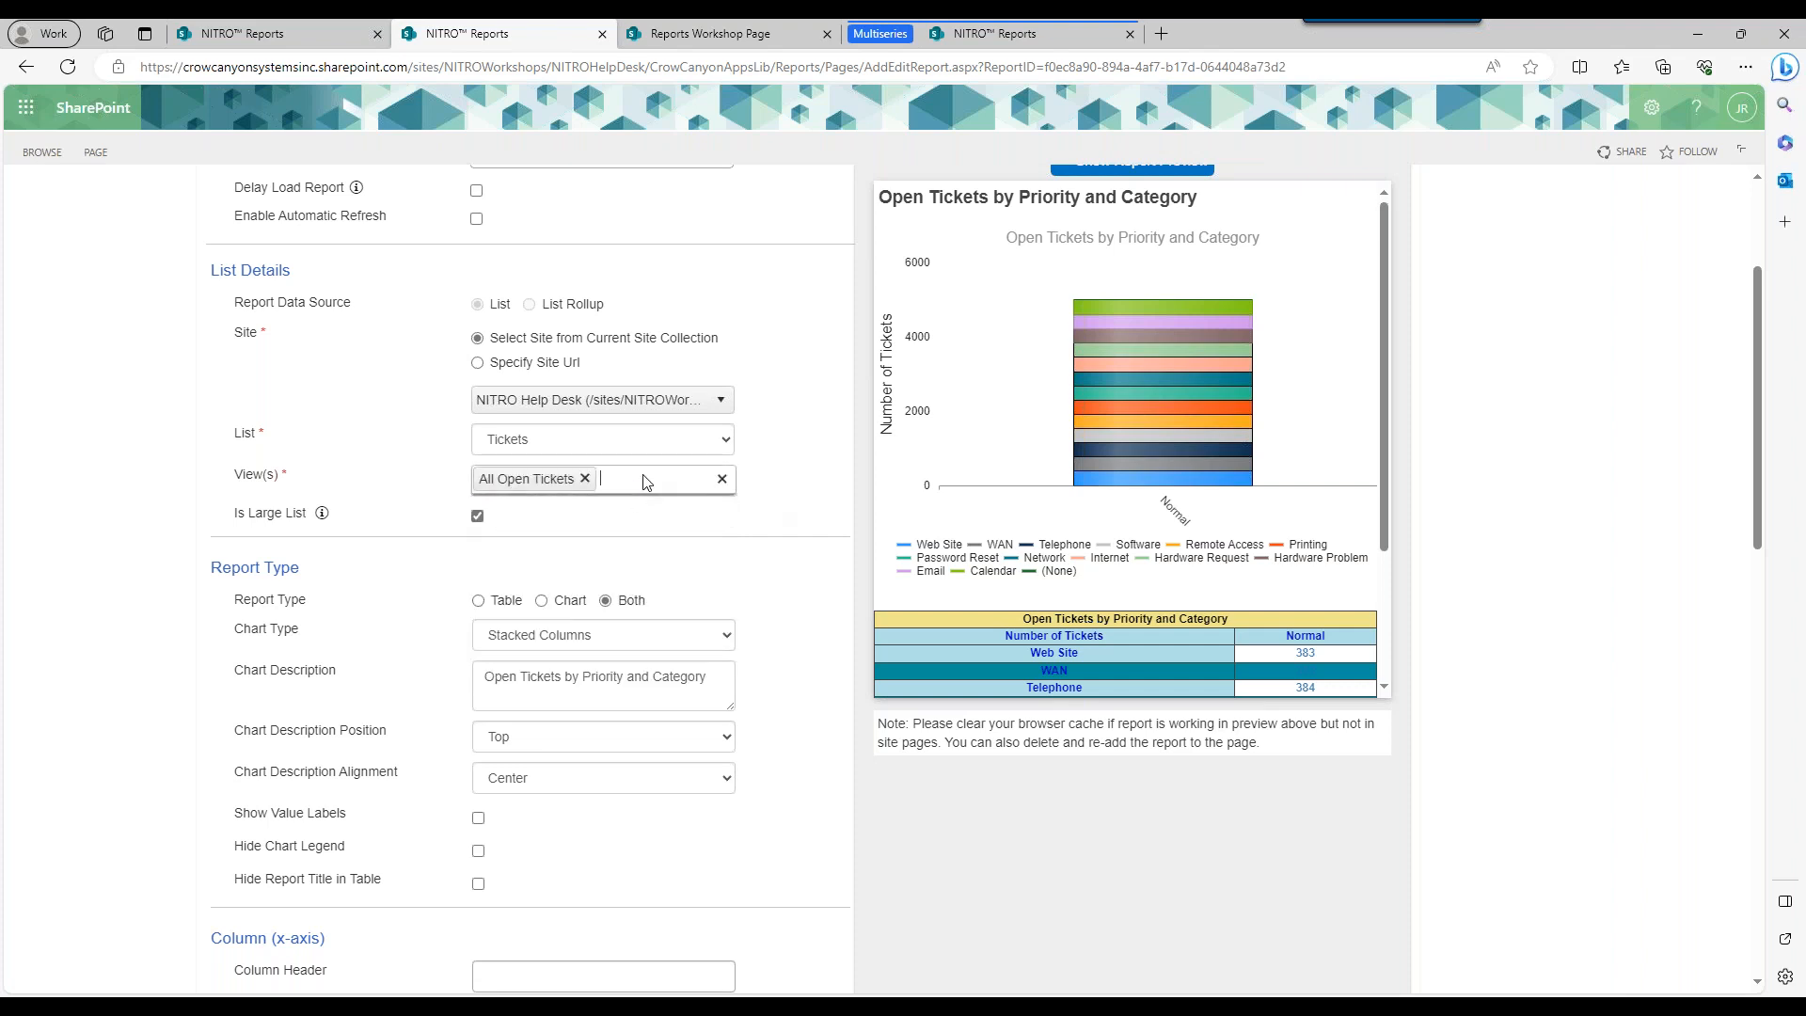
pyautogui.moveTo(728, 542); pyautogui.dragTo(731, 613)
pyautogui.scroll(-1, 730, 646)
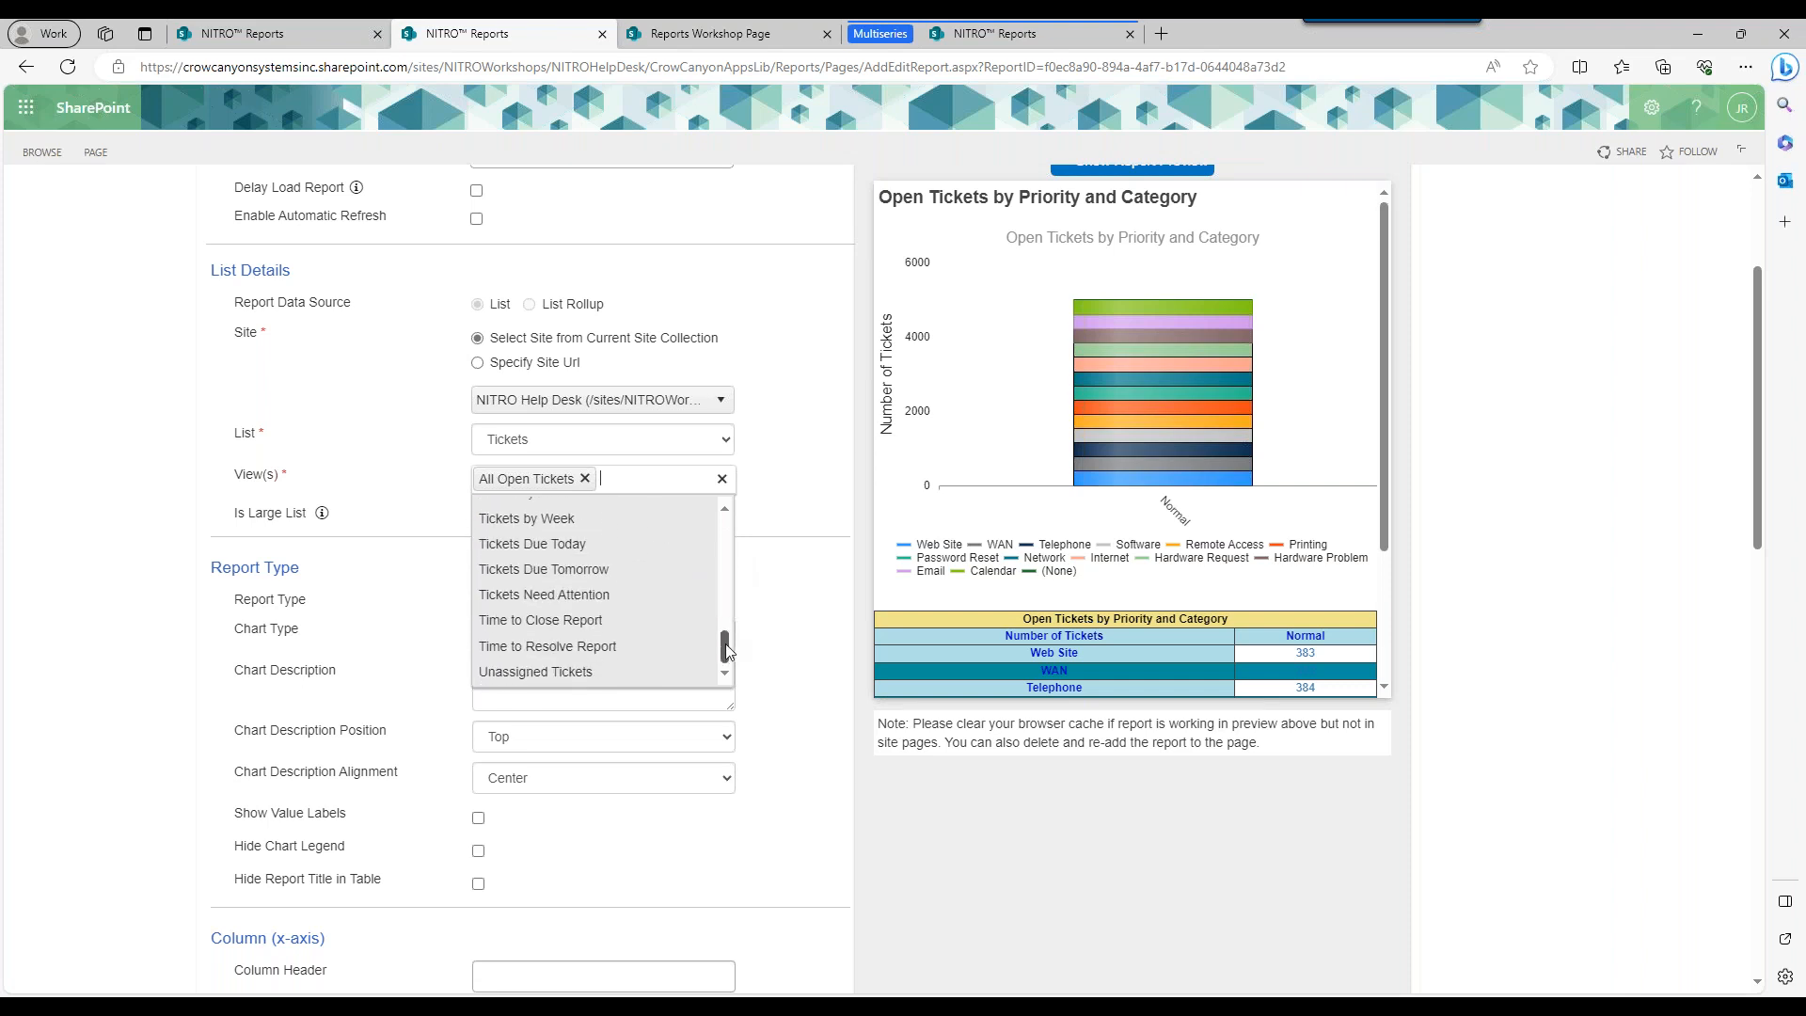
pyautogui.click(367, 489)
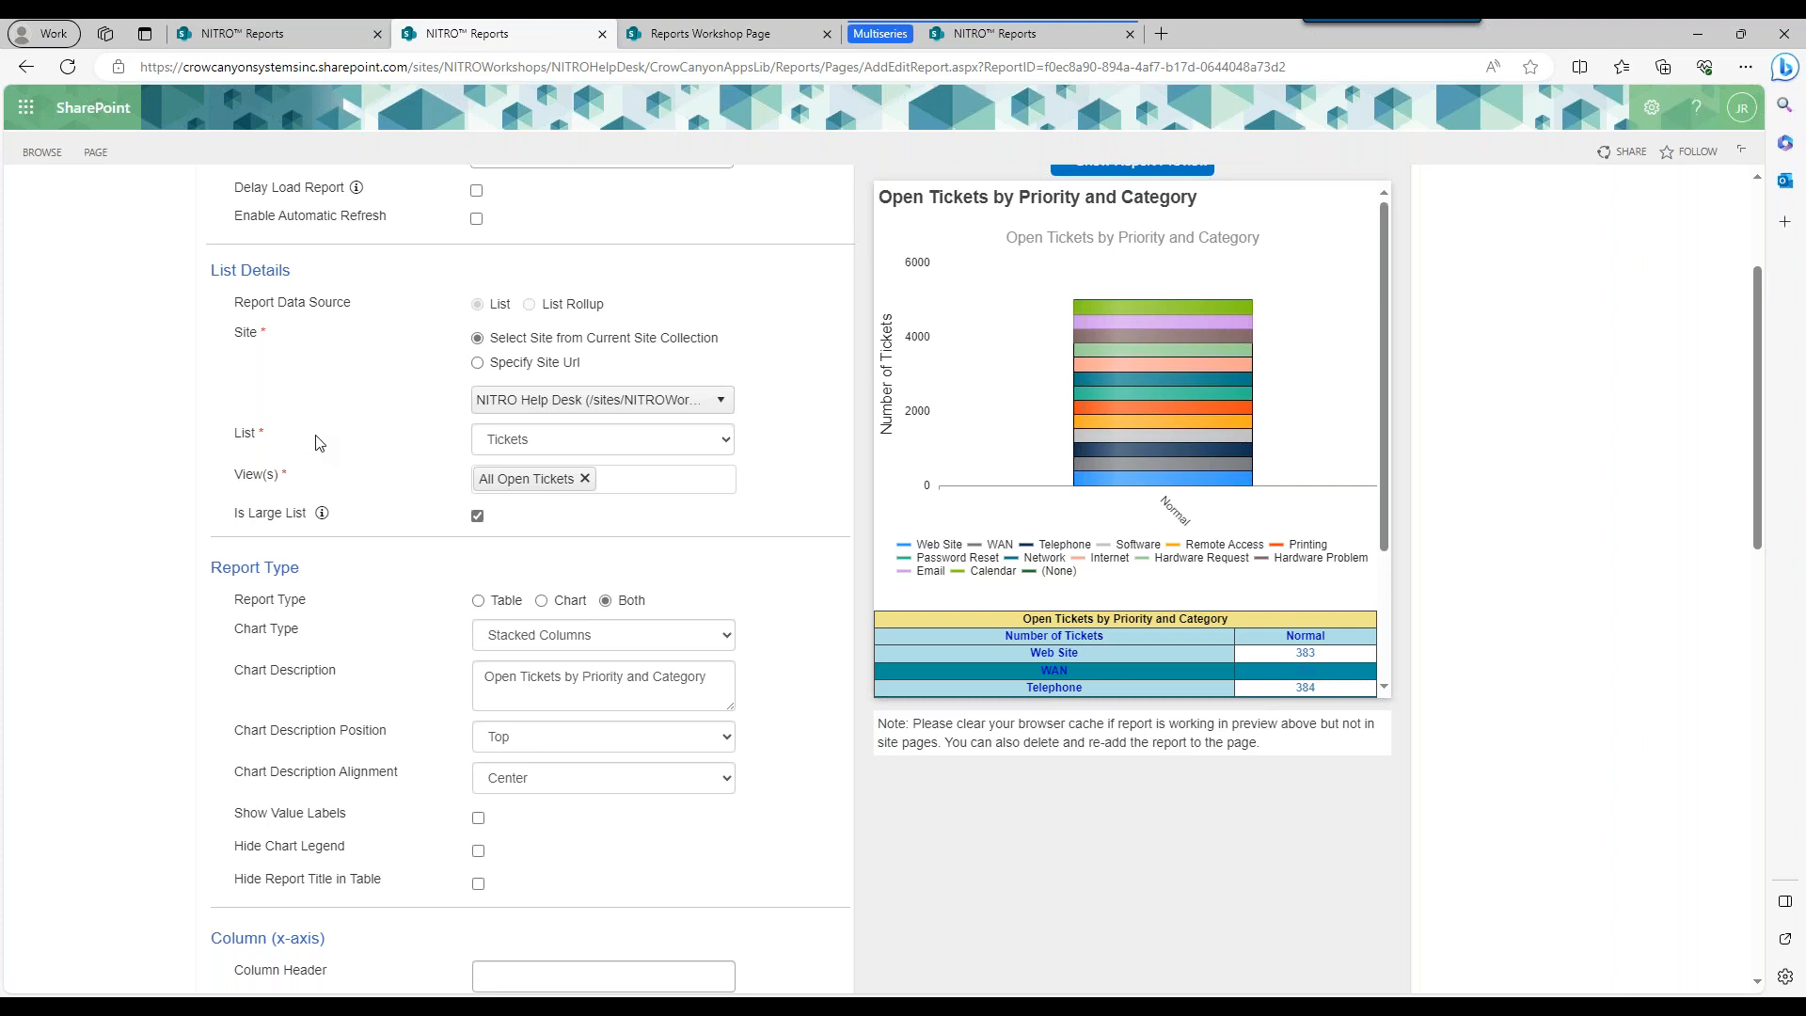
# Try several view combinations for the report, adding and removing Assigned Tickets and ending with Closed Tickets and All Open Tickets selected.
pyautogui.click(678, 481)
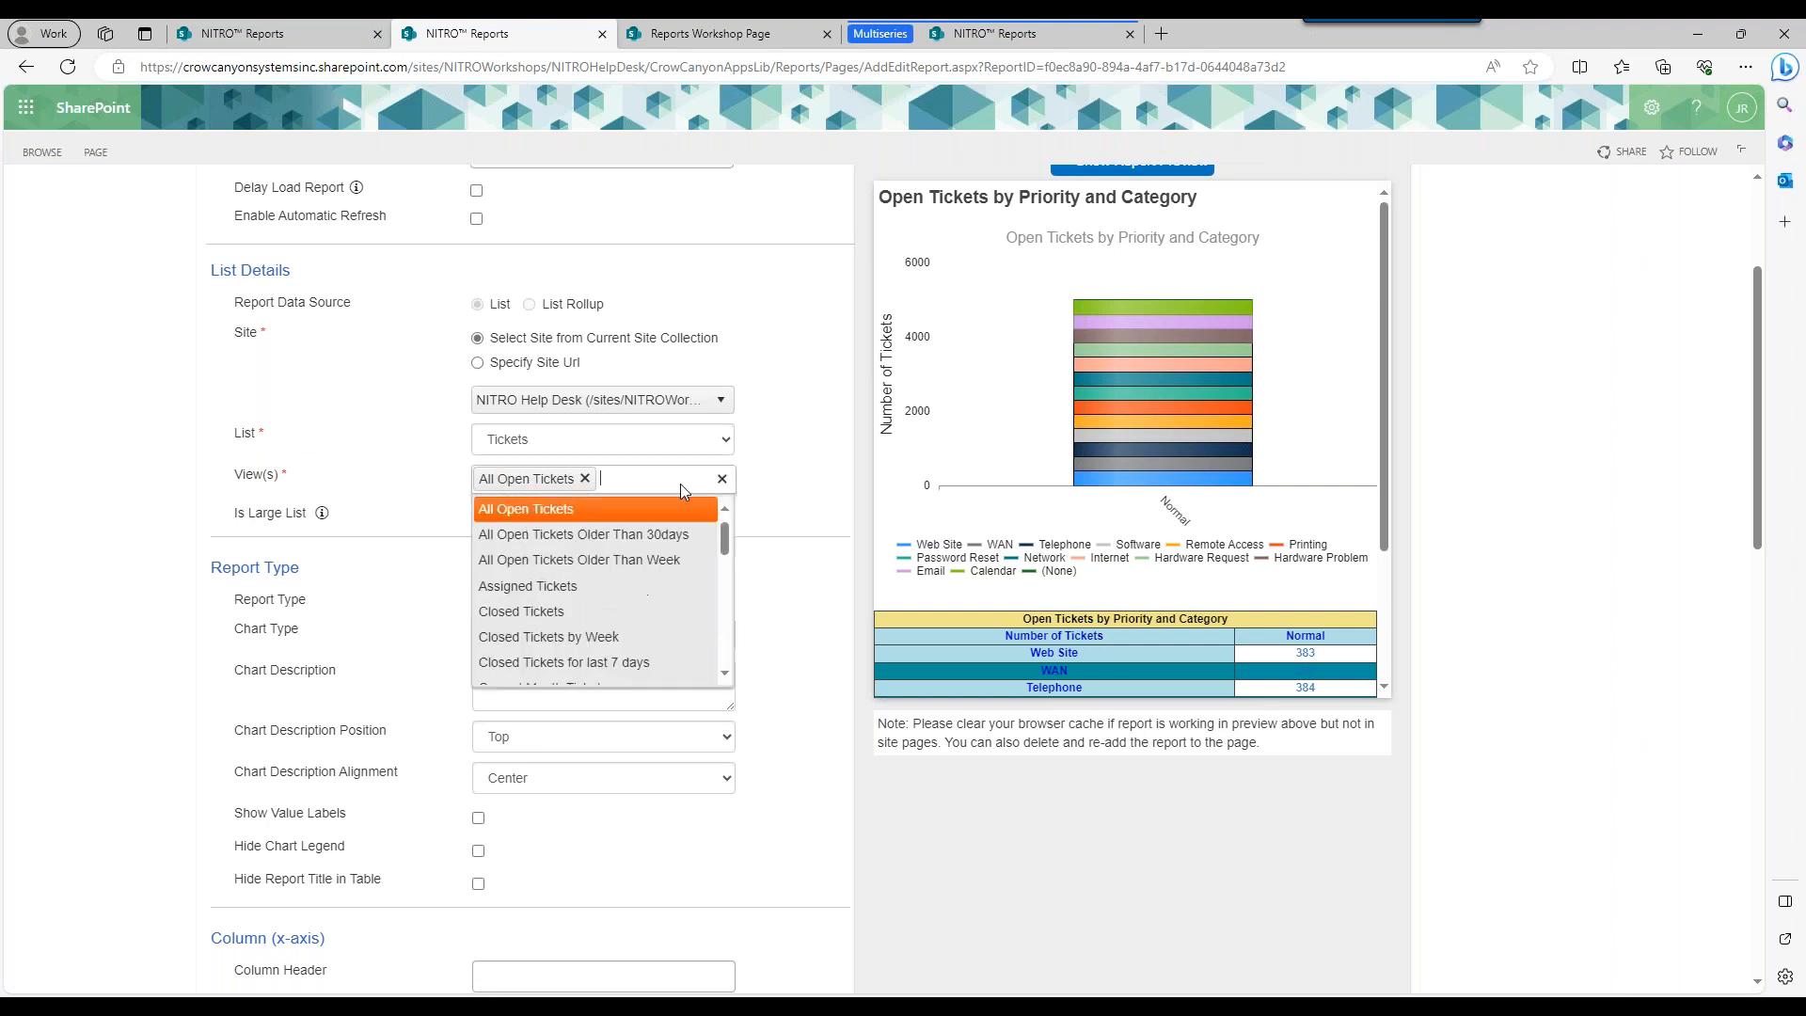
pyautogui.click(624, 578)
pyautogui.click(584, 478)
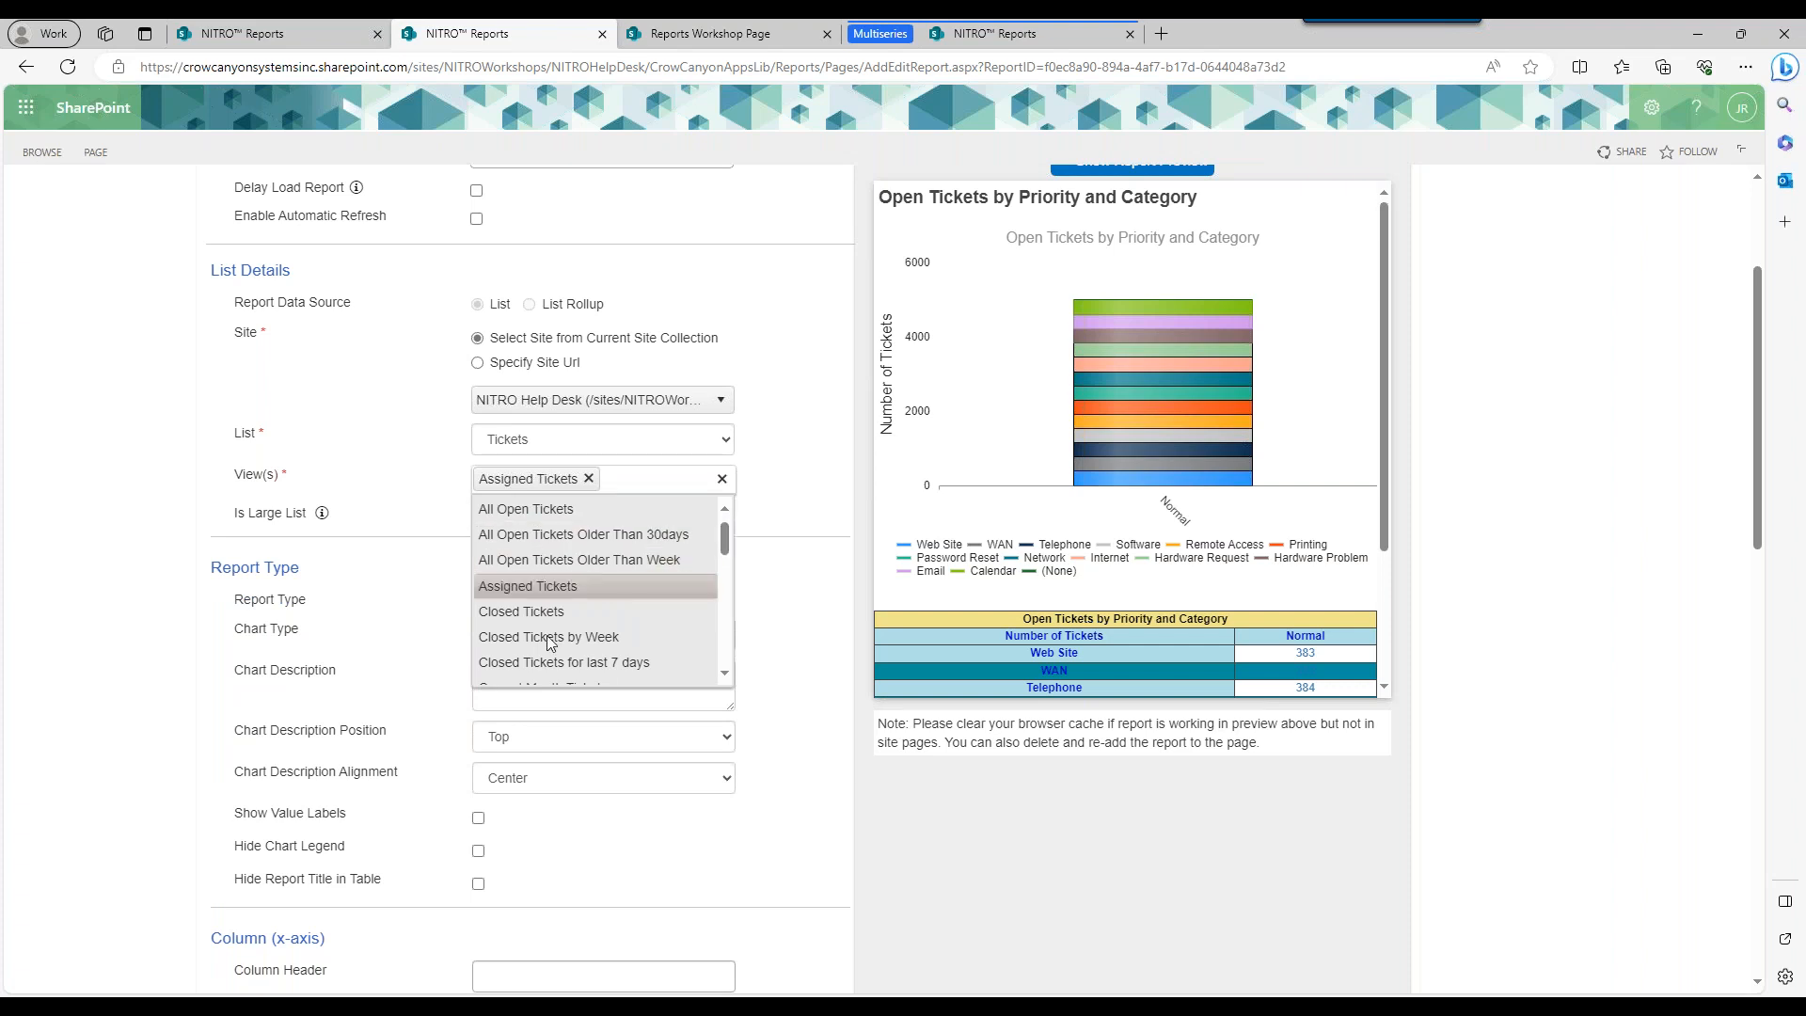
pyautogui.click(567, 612)
pyautogui.click(591, 543)
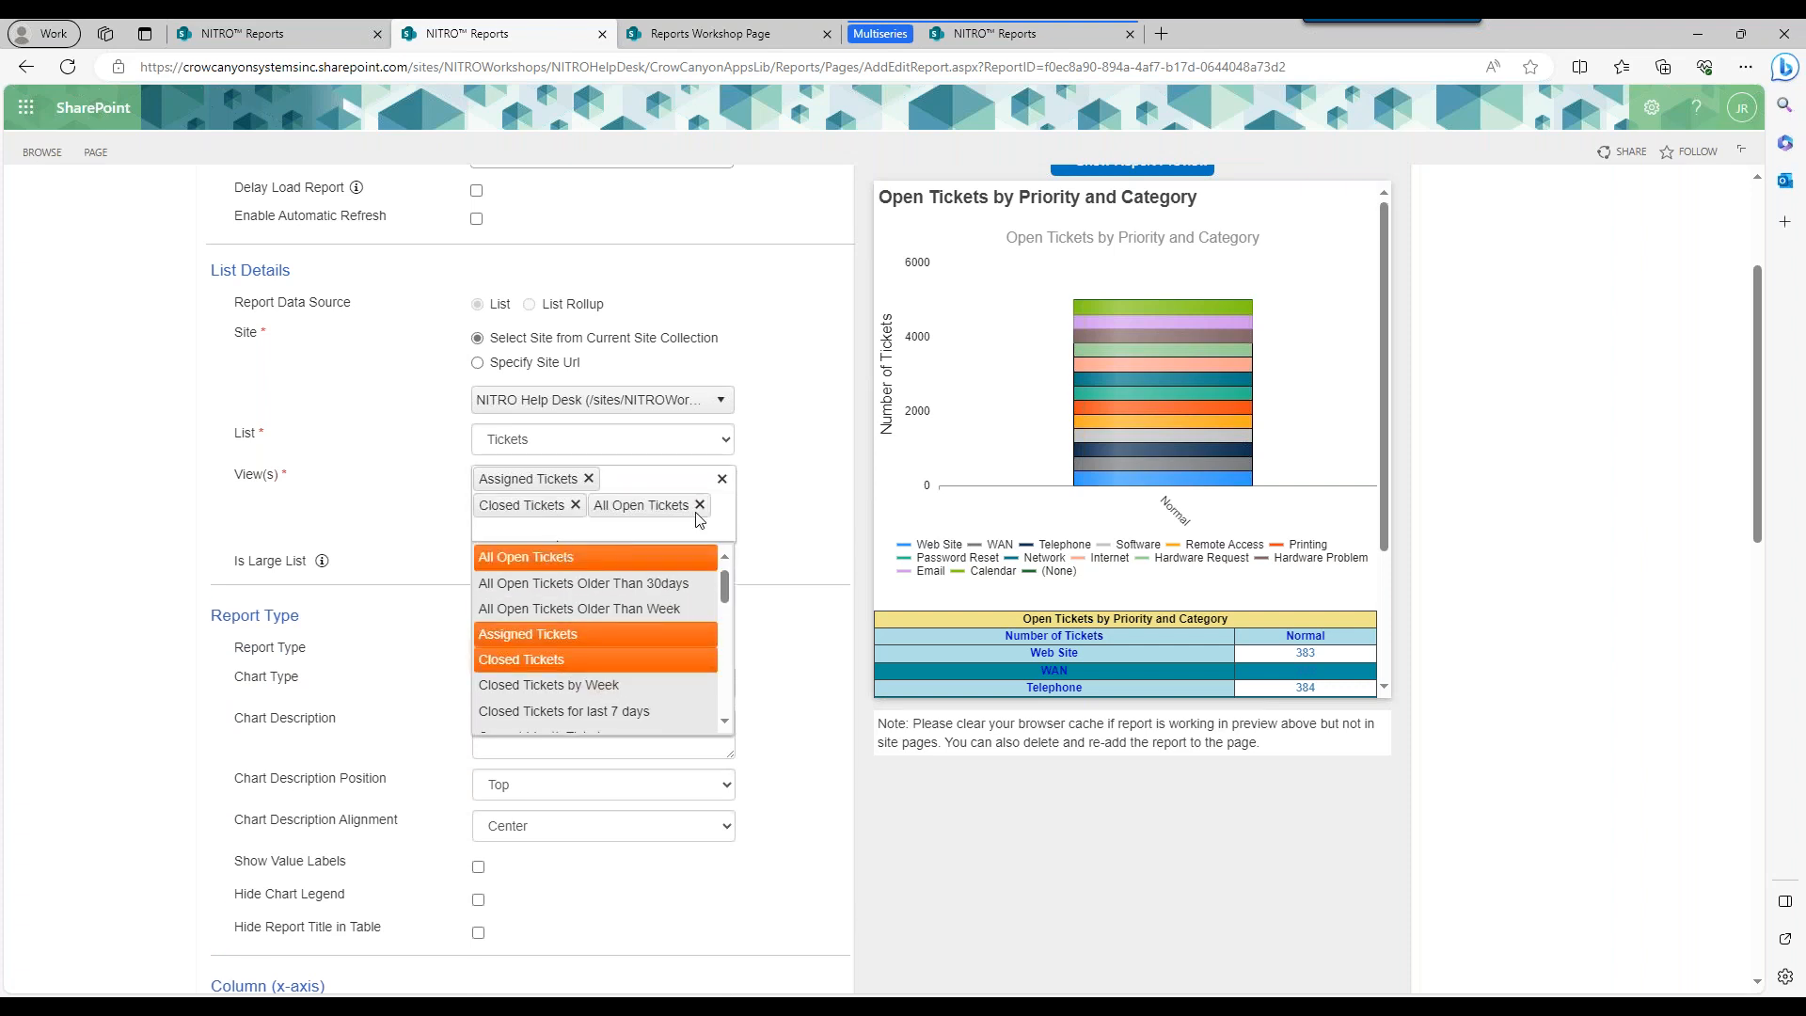
pyautogui.click(588, 480)
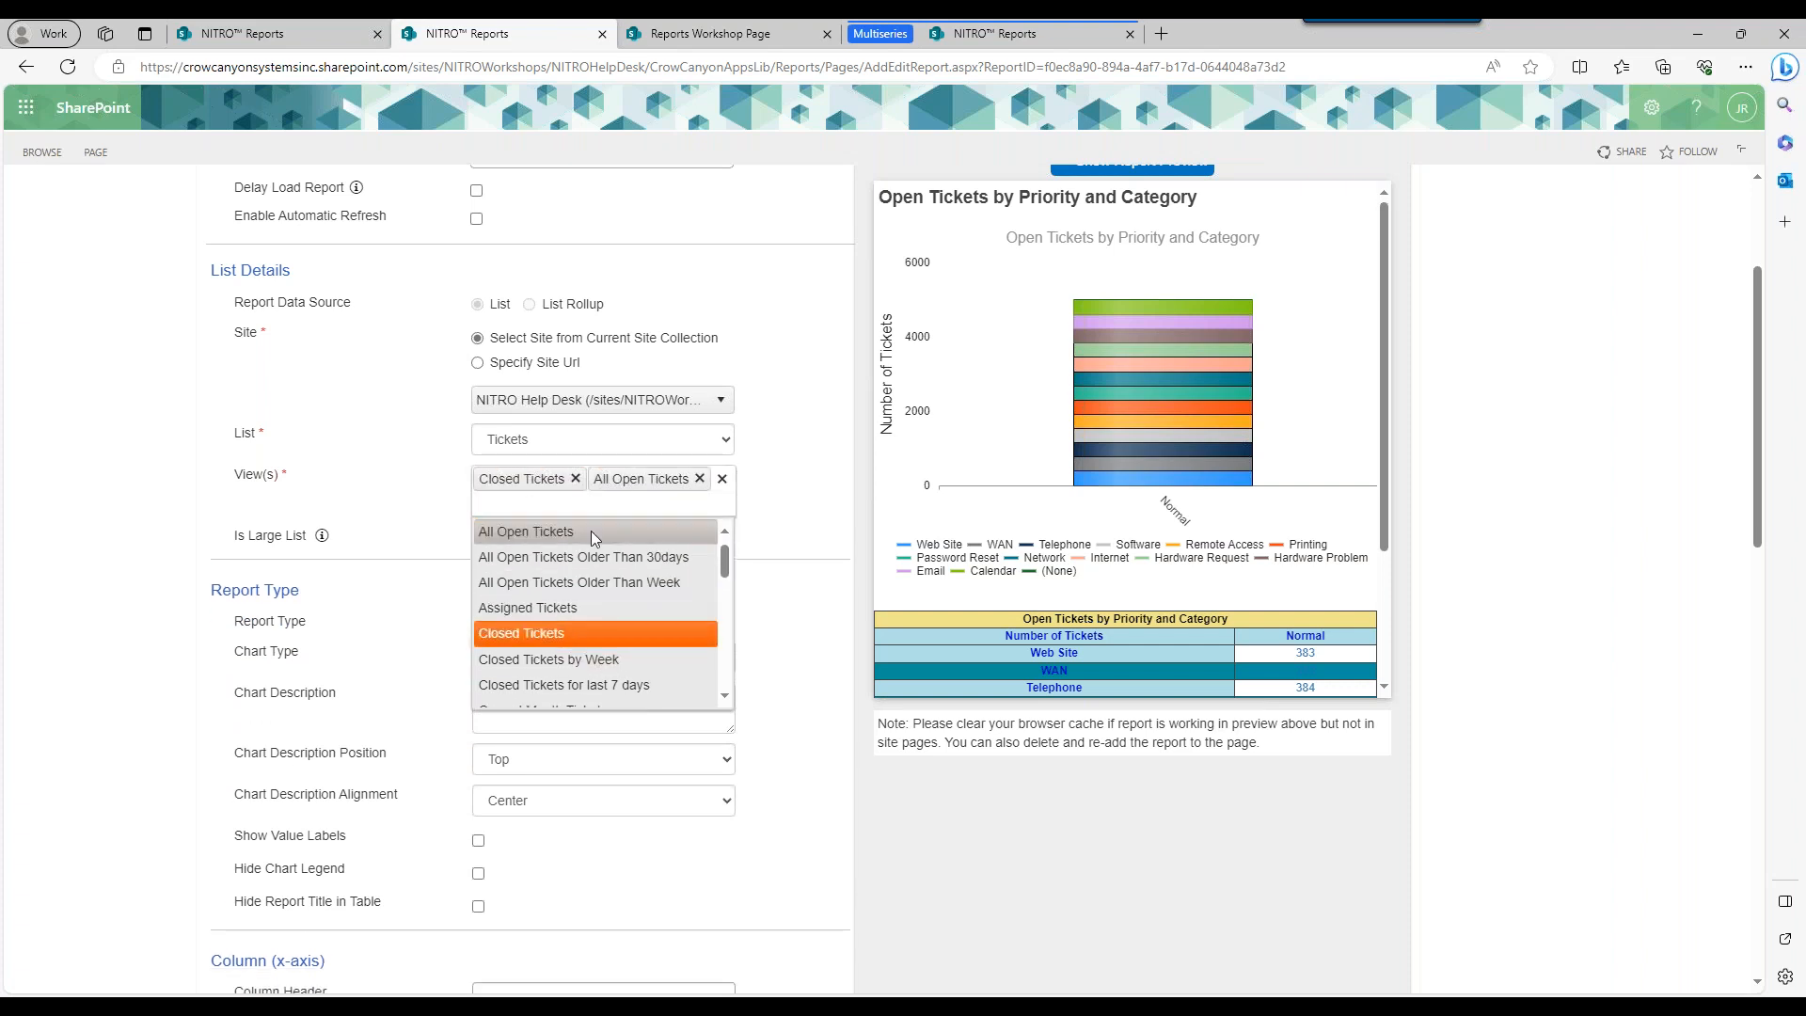
pyautogui.click(432, 510)
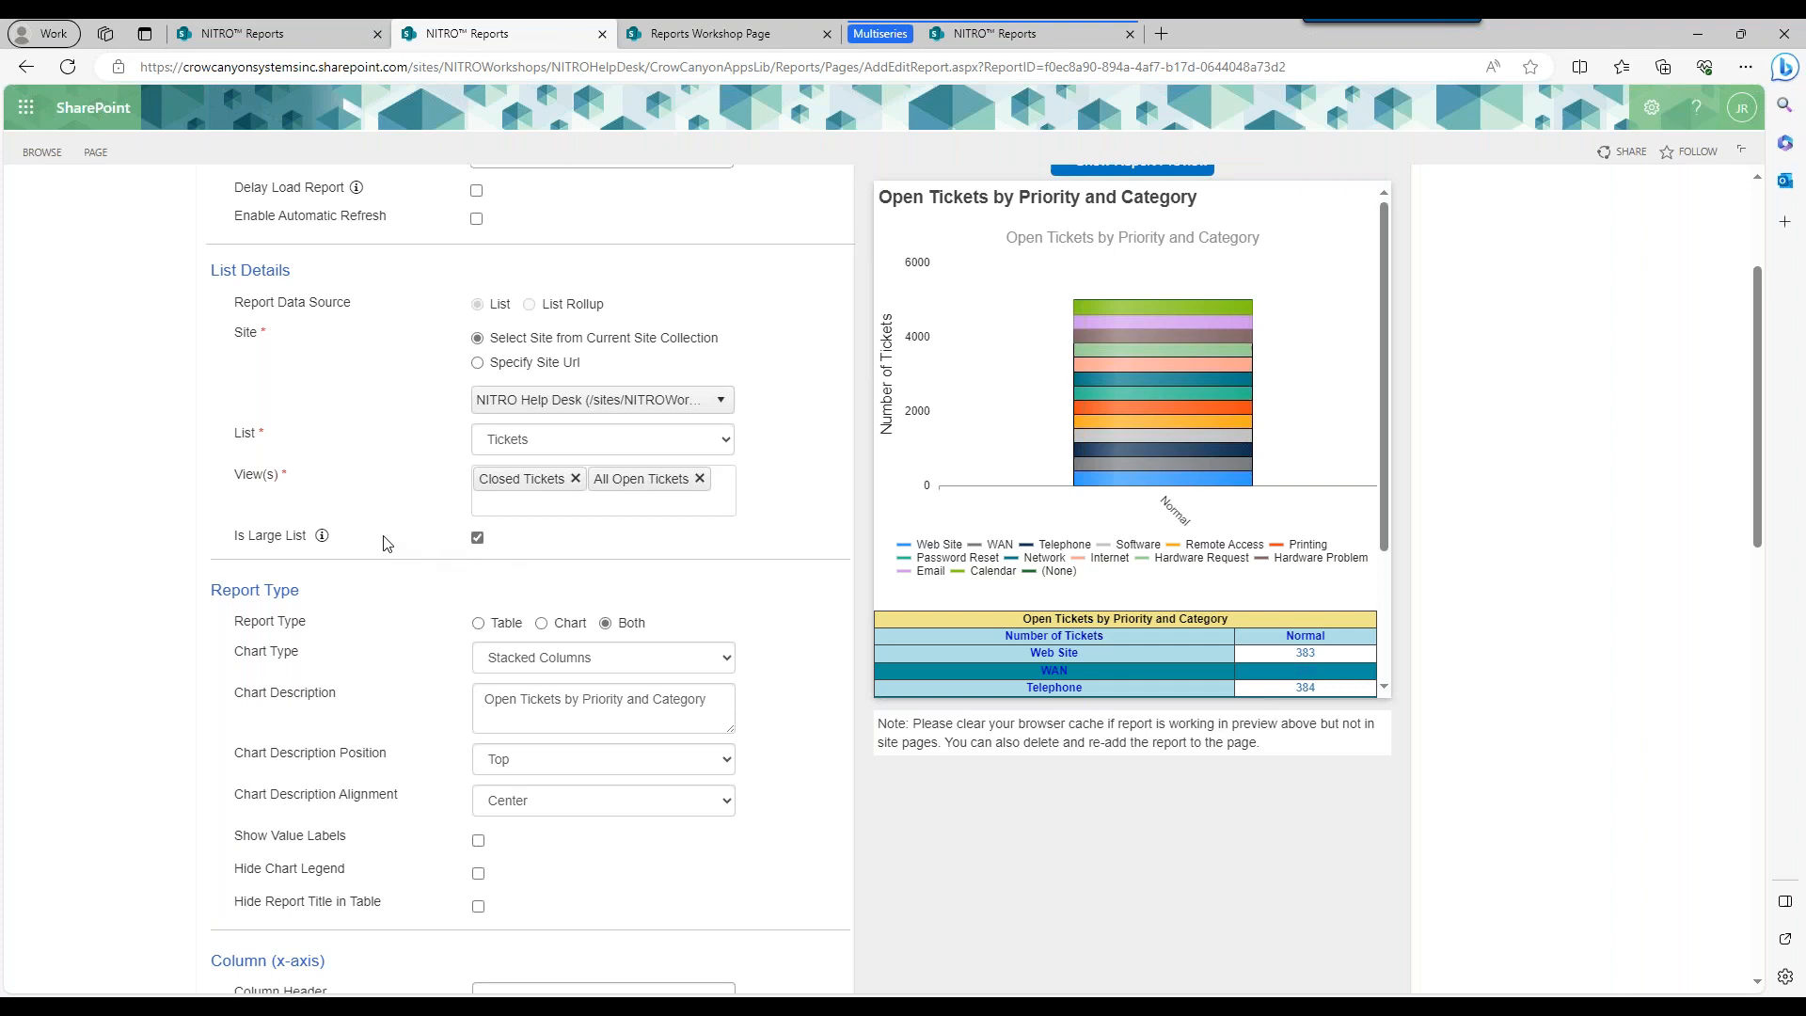
# Highlight the label of the Is Large List setting to point it out.
pyautogui.moveTo(234, 543); pyautogui.dragTo(296, 537)
pyautogui.click(343, 543)
pyautogui.click(294, 538)
pyautogui.moveTo(235, 535); pyautogui.dragTo(294, 535)
pyautogui.click(304, 536)
# Clear both selected views, look over the report preview, and select the All Items view instead.
pyautogui.click(699, 479)
pyautogui.click(575, 479)
pyautogui.moveTo(1385, 480); pyautogui.dragTo(1385, 636)
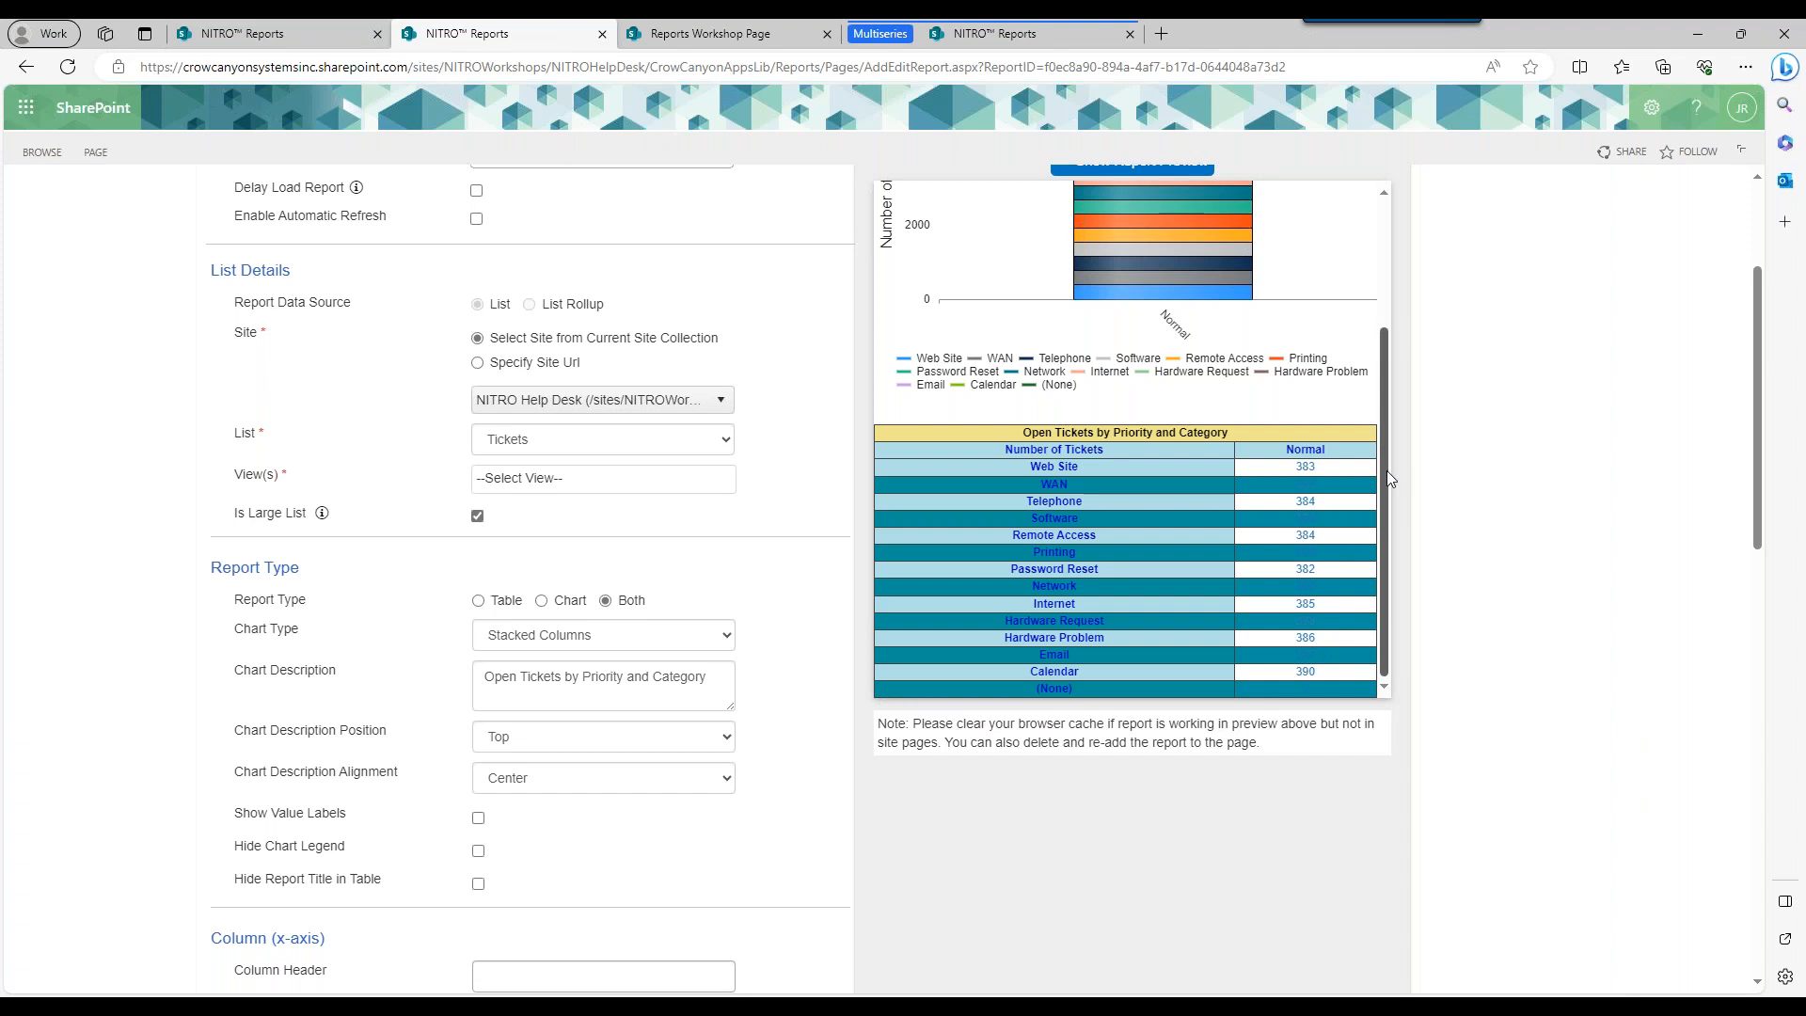
pyautogui.moveTo(1383, 454); pyautogui.dragTo(1381, 303)
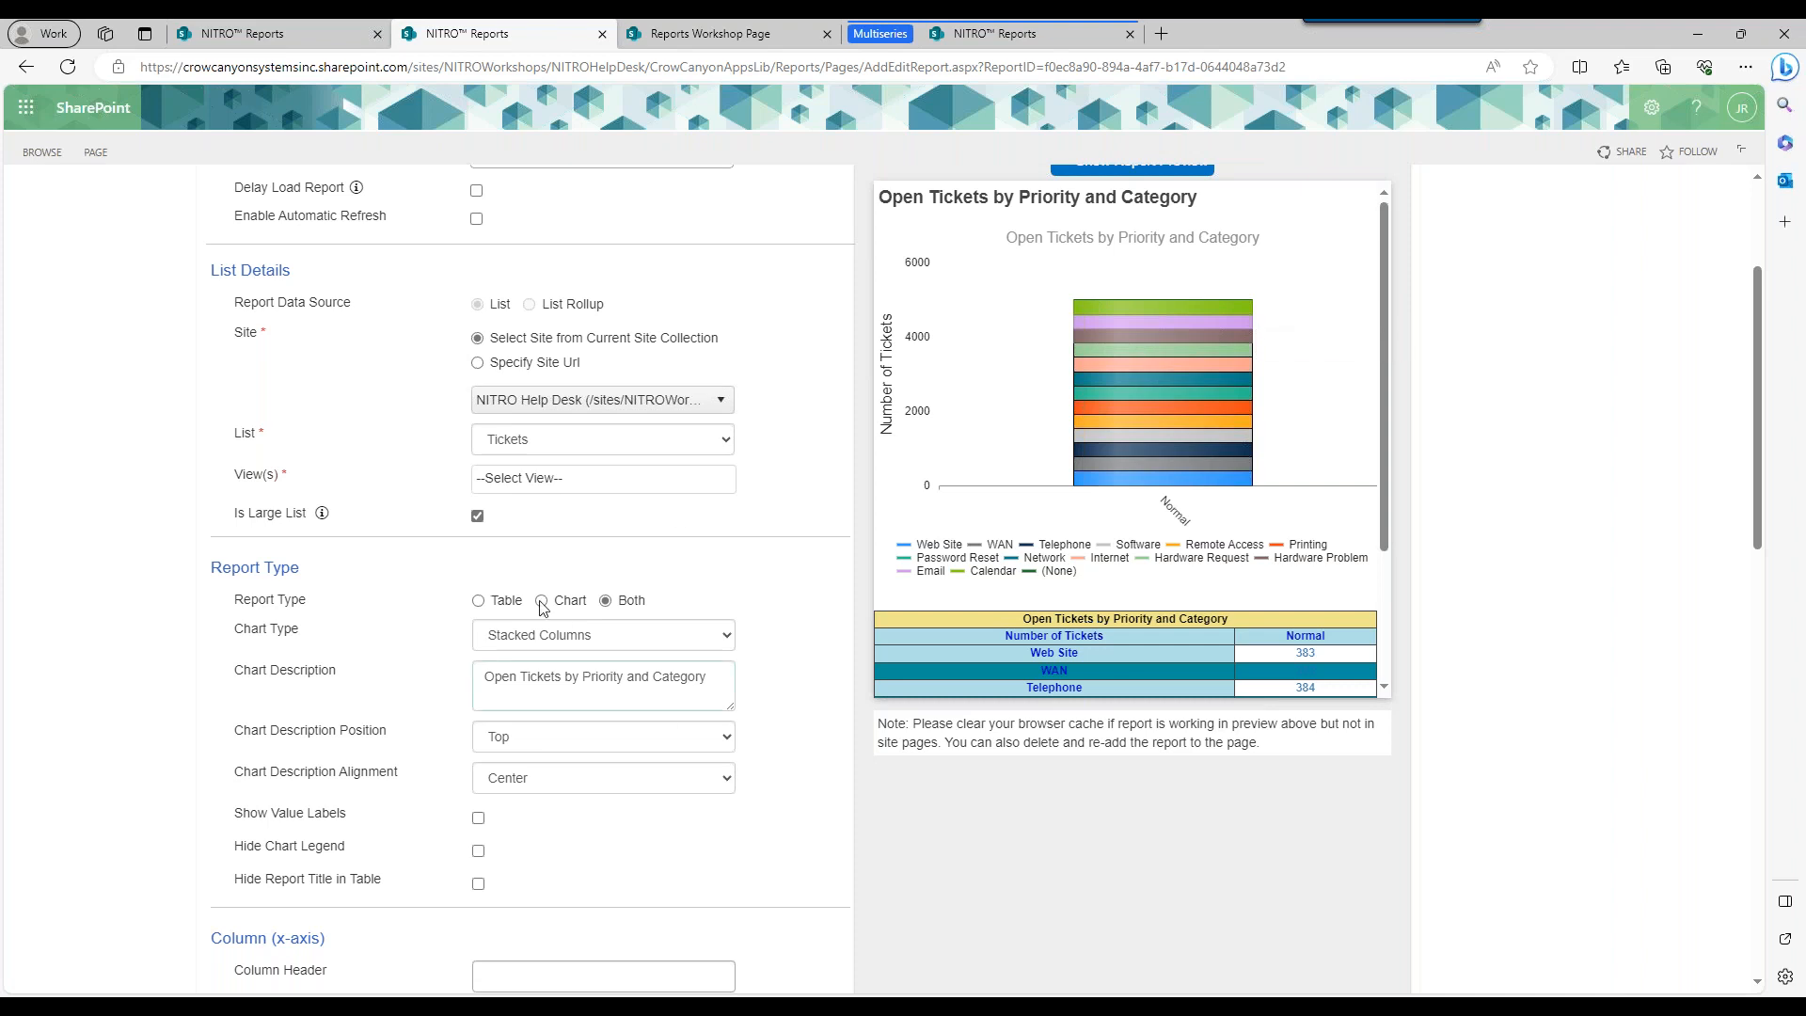
pyautogui.click(553, 482)
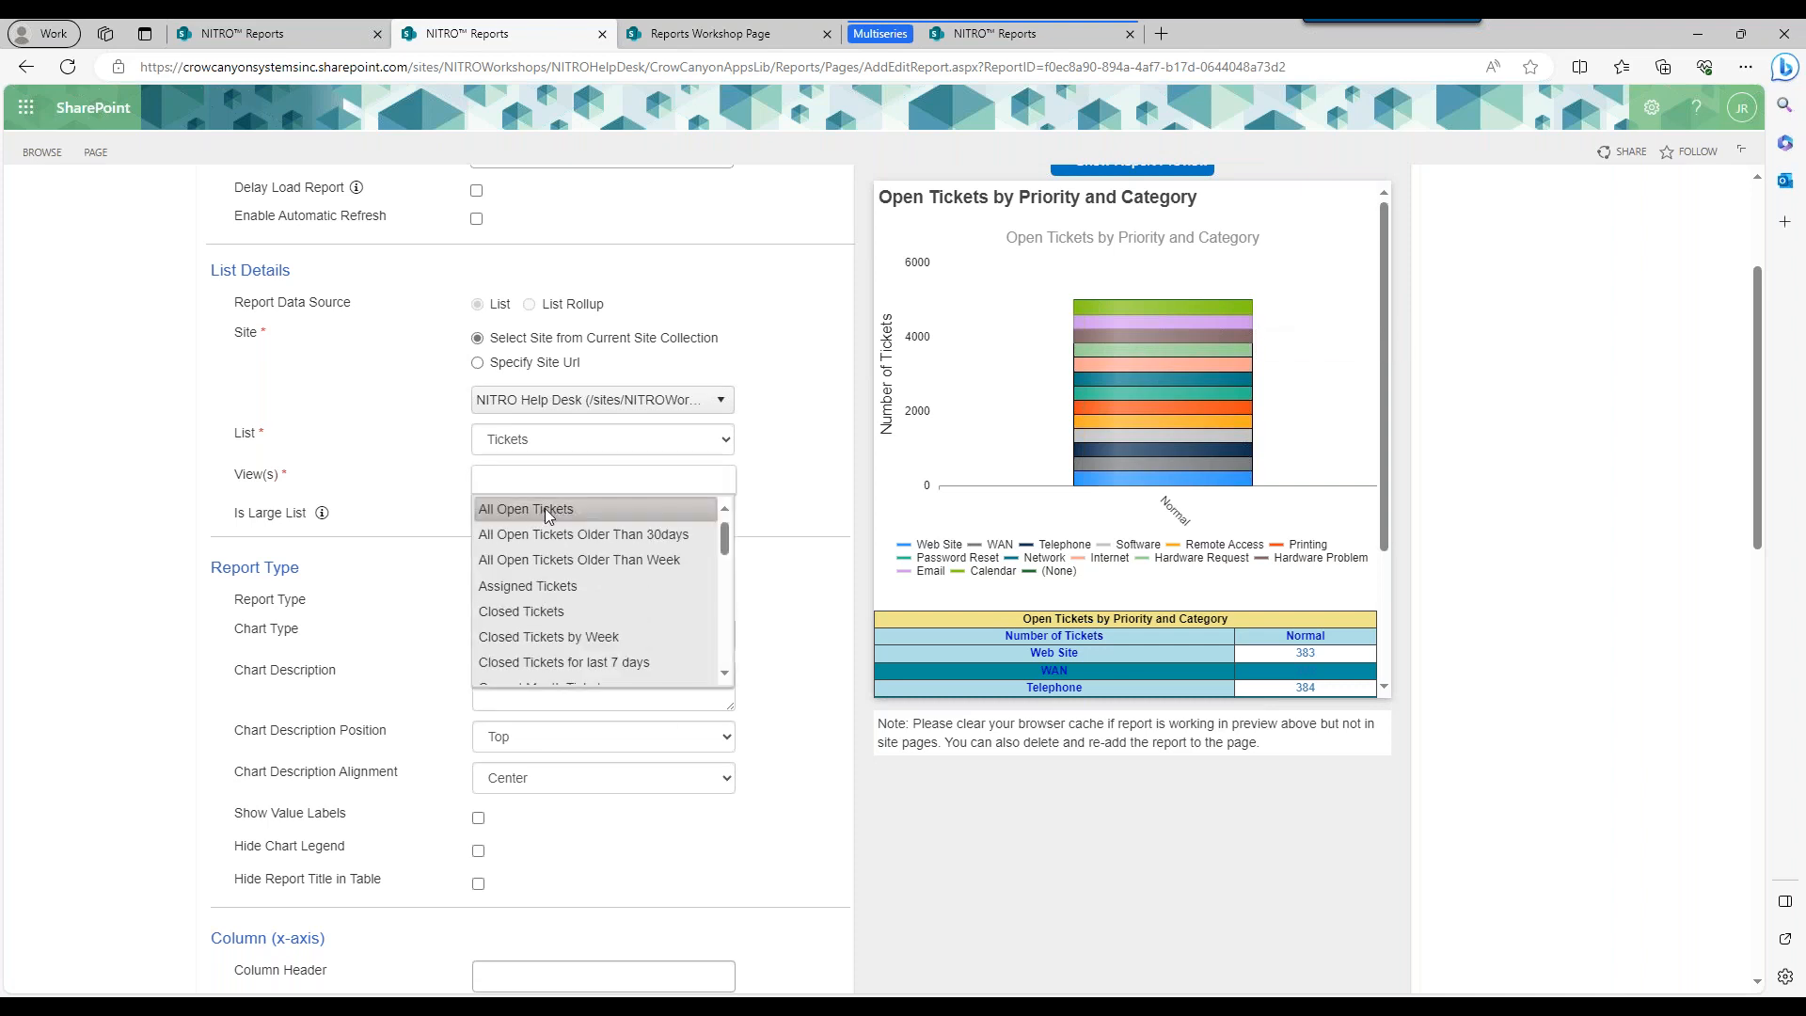
pyautogui.click(504, 508)
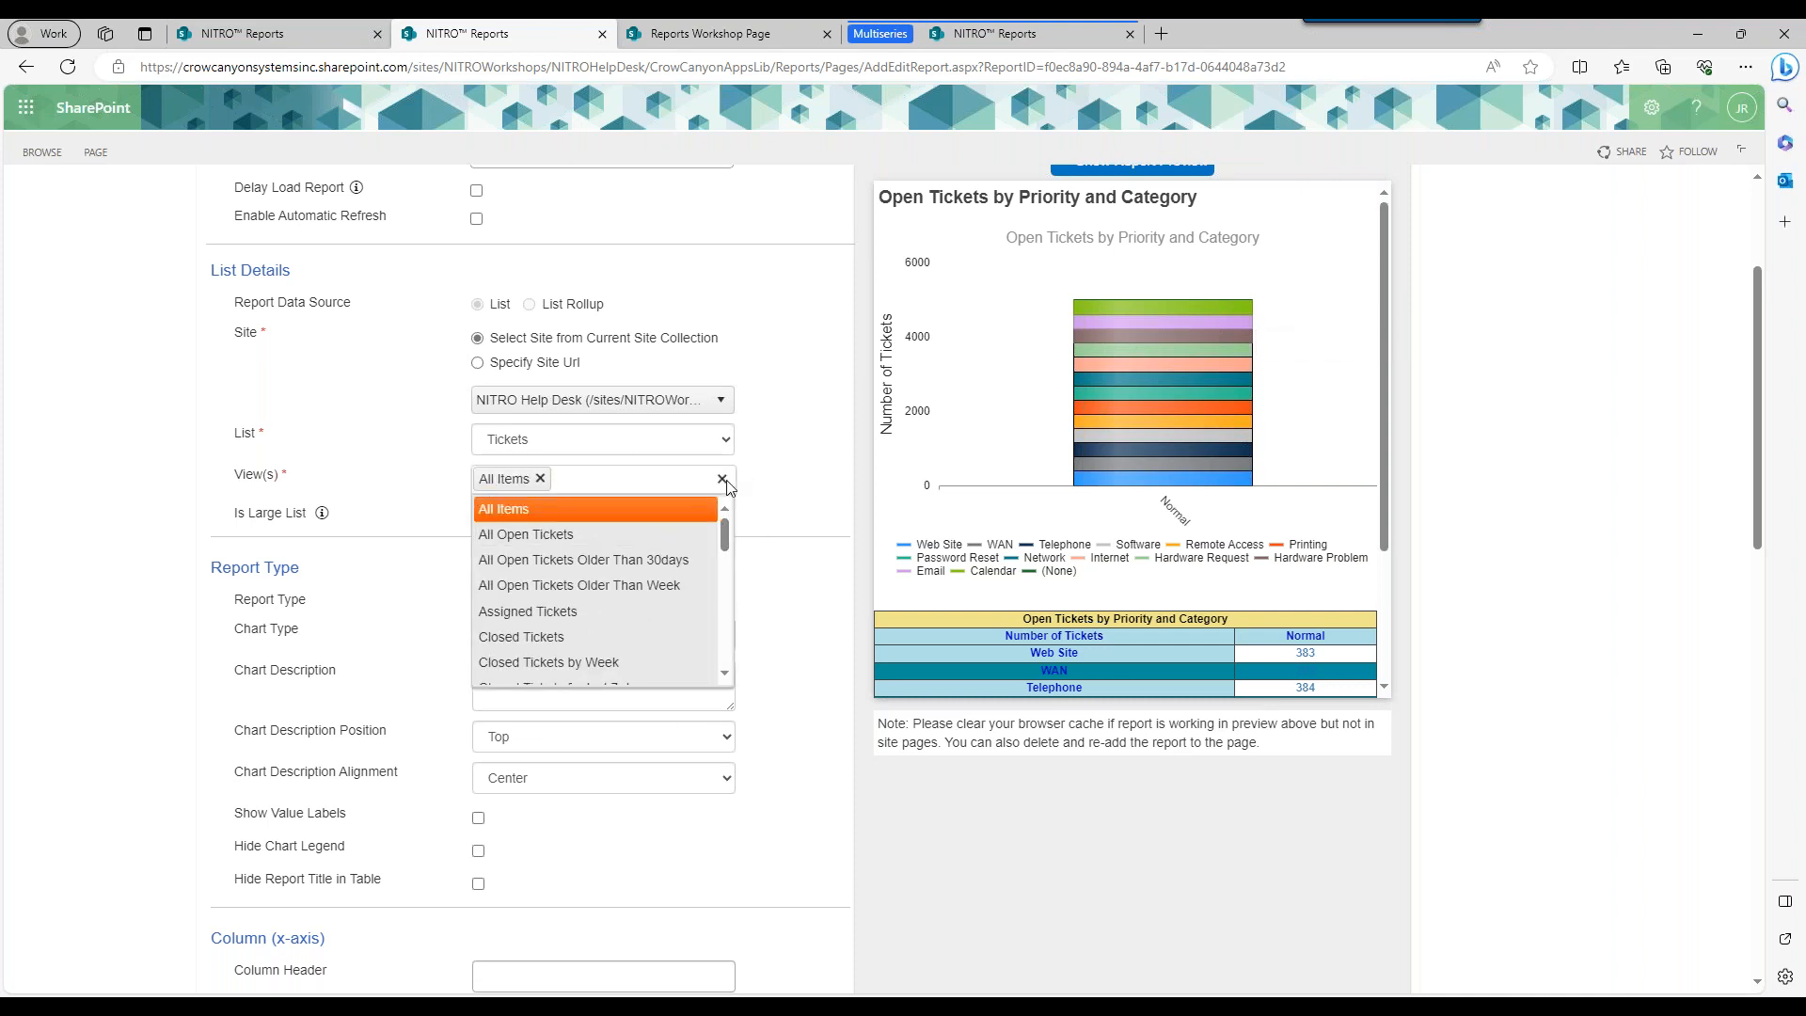
pyautogui.click(803, 456)
# Try to preview the report with the All Items view and review the Cell Value settings.
pyautogui.click(1115, 171)
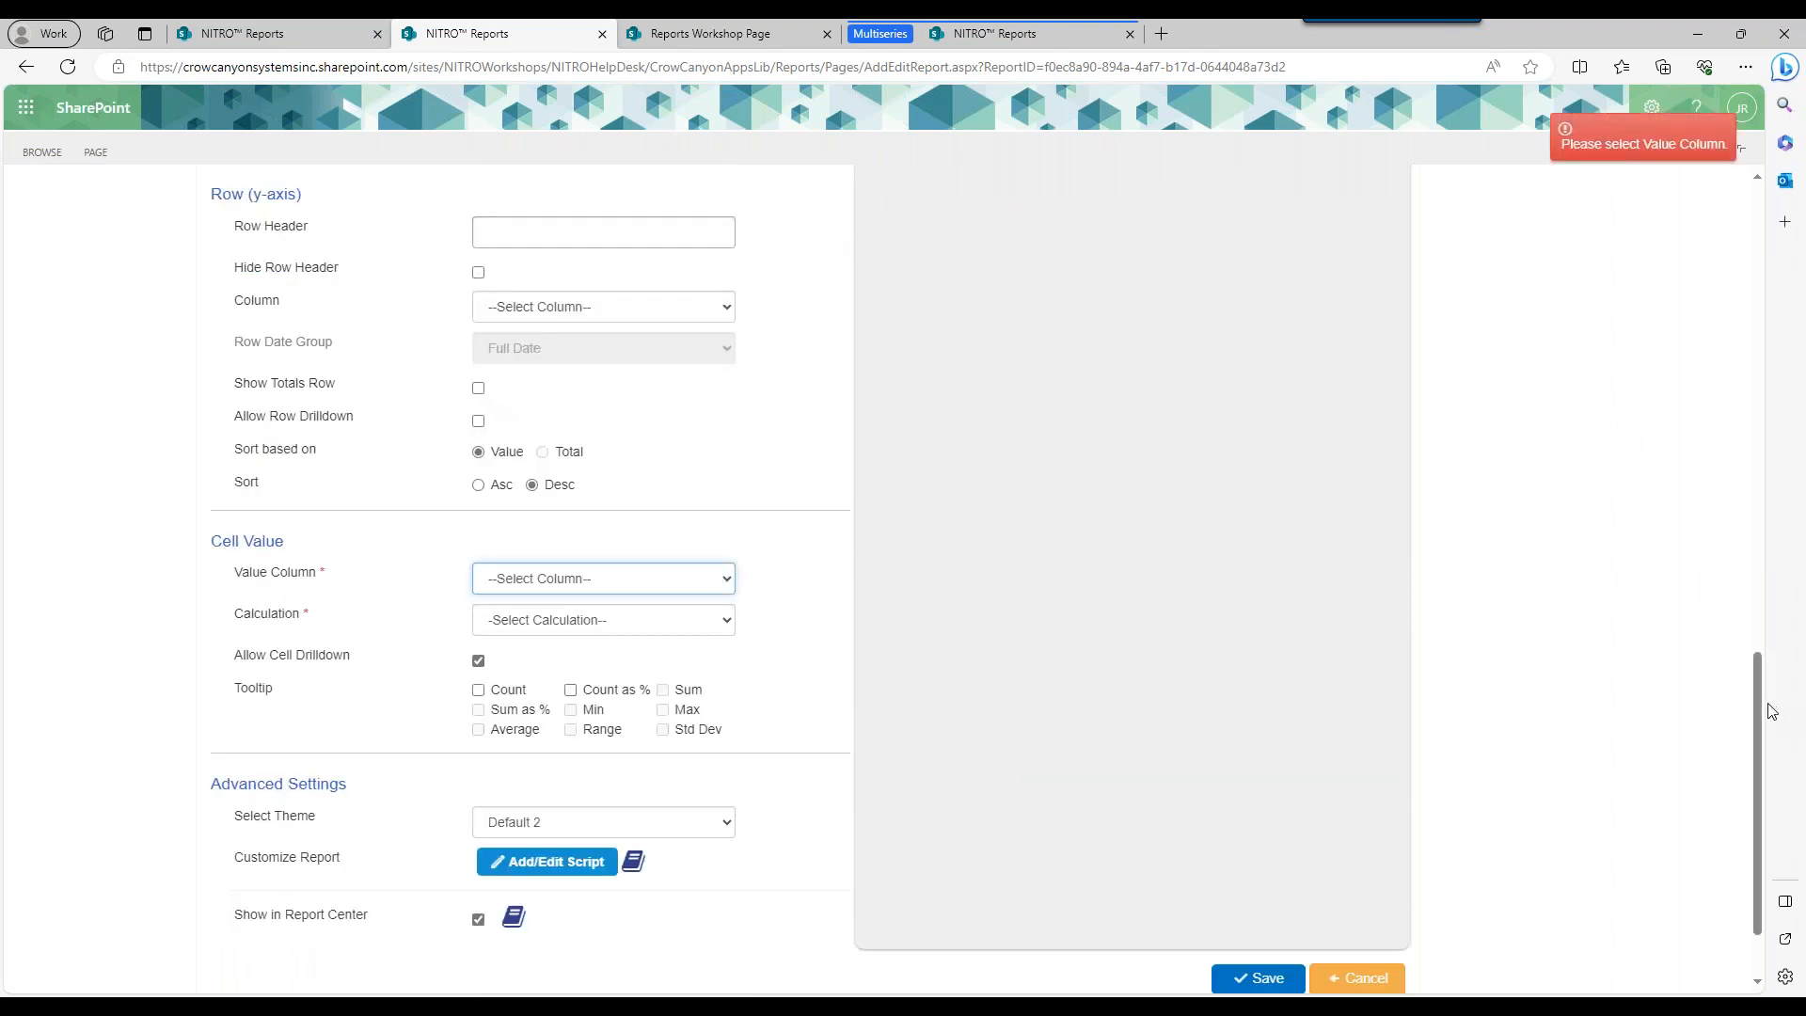
pyautogui.moveTo(1755, 681); pyautogui.dragTo(1707, 269)
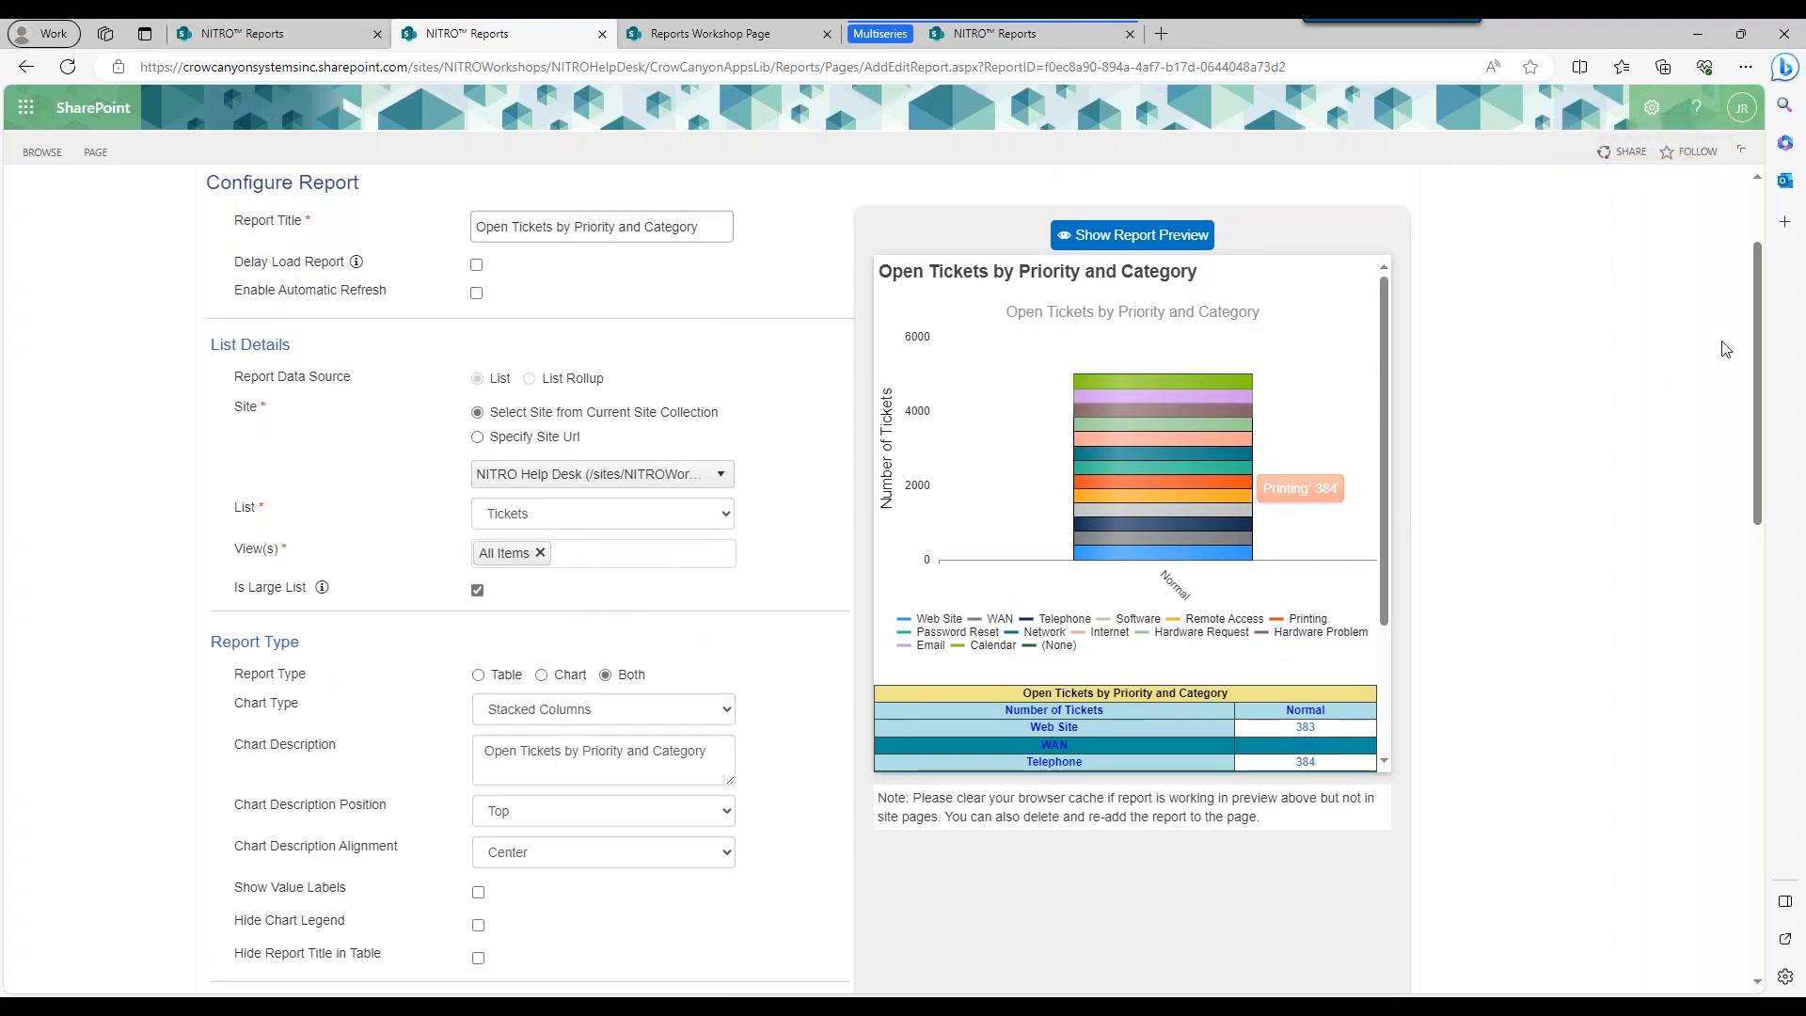
pyautogui.scroll(-1, 1763, 325)
pyautogui.moveTo(1783, 609); pyautogui.dragTo(1765, 941)
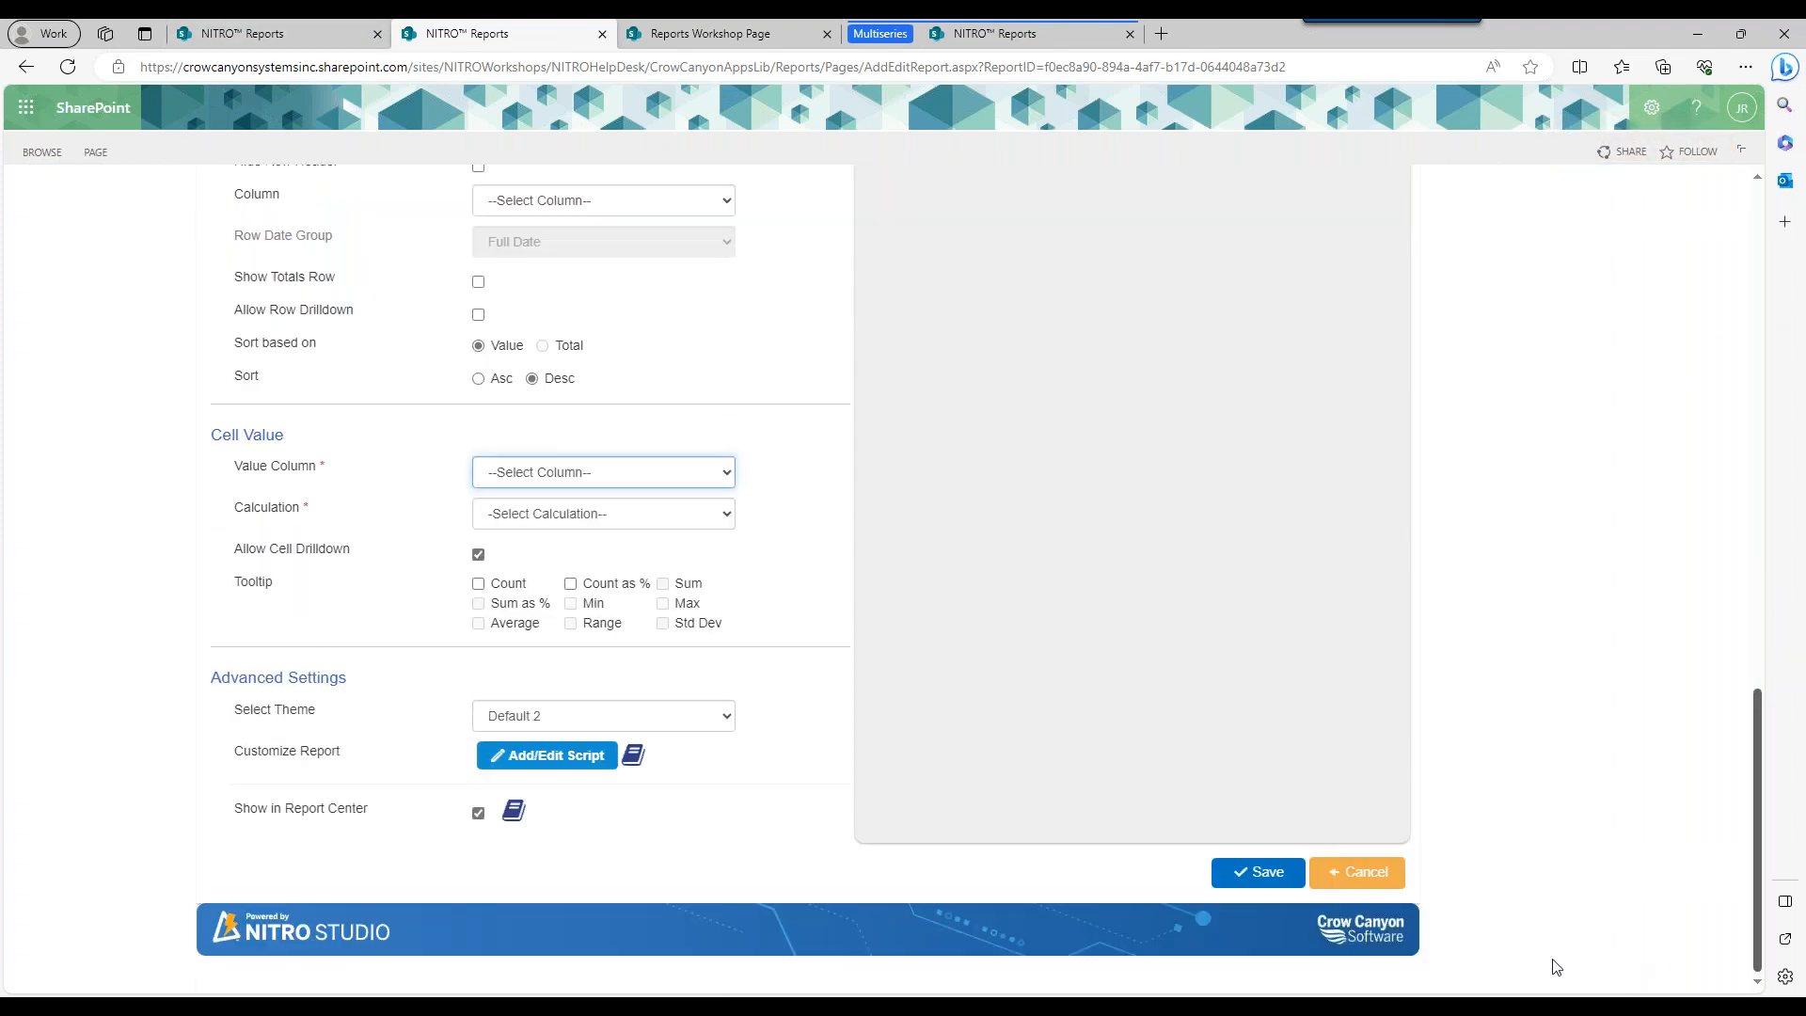
# Discard the unsaved report edits, search the configured reports for "open tick", reopen Open Tickets by Priority and Category, and preview it.
pyautogui.click(1384, 879)
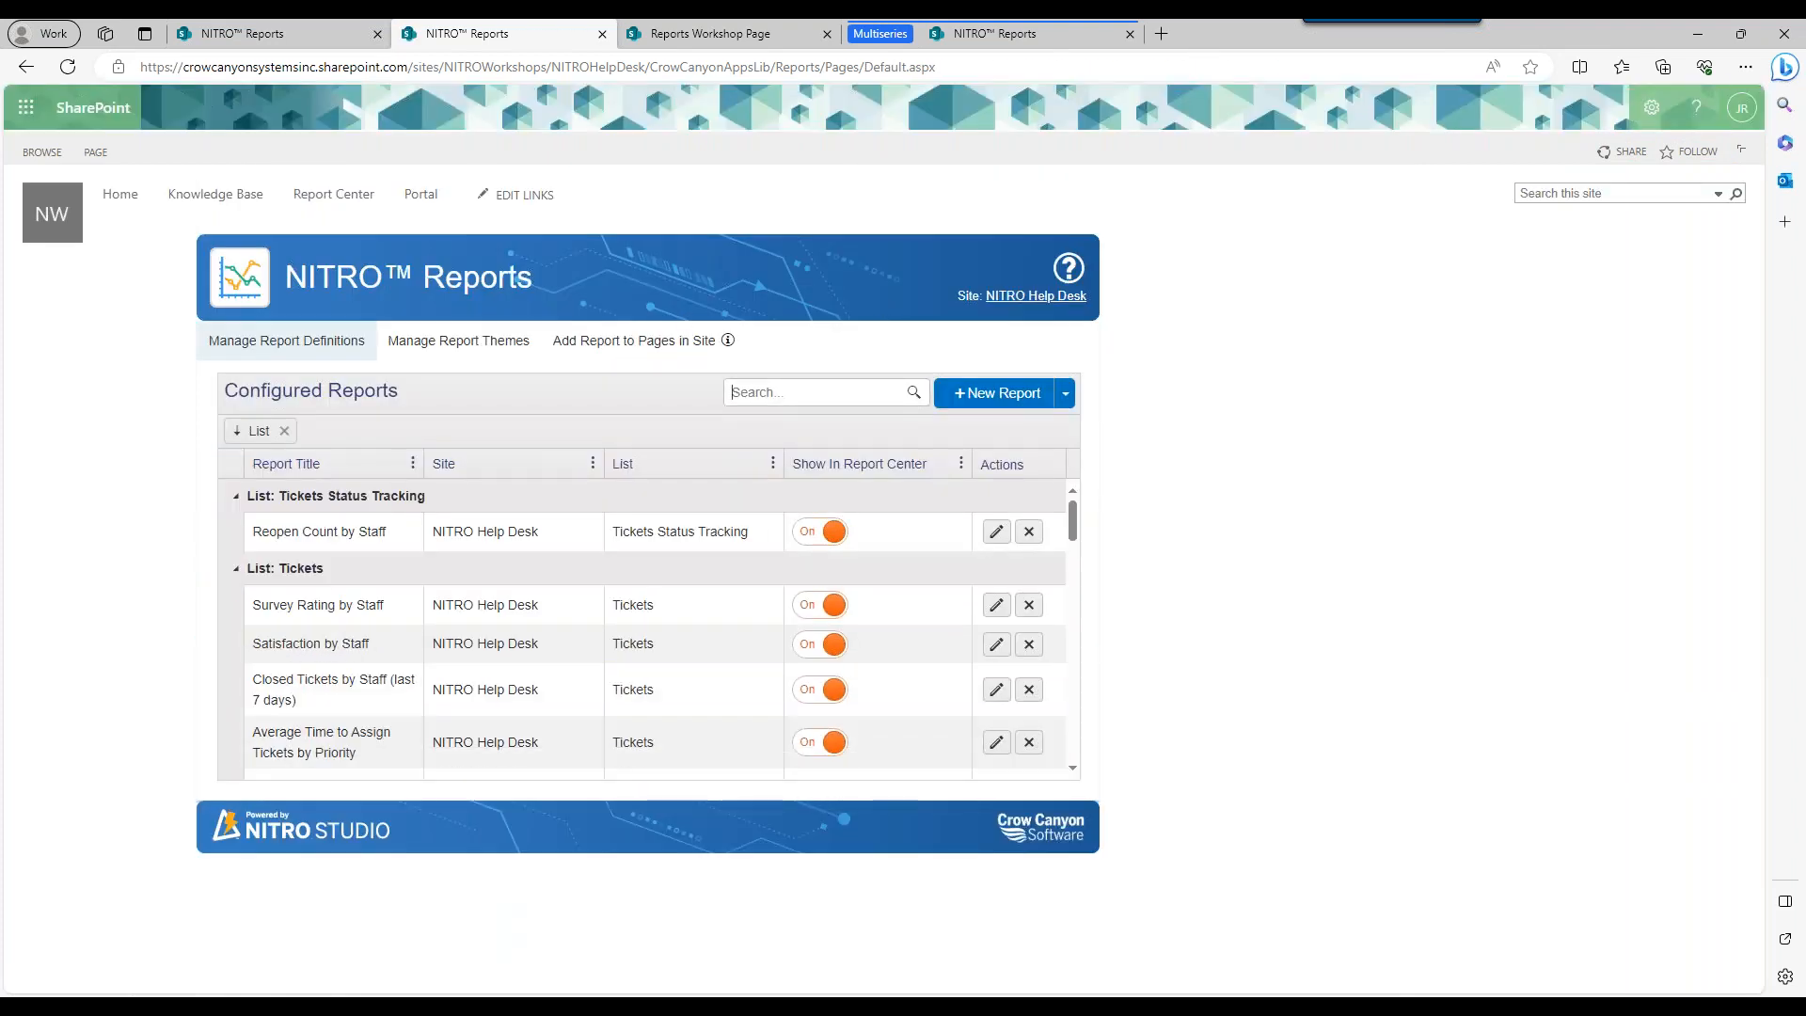
pyautogui.write('open tick')
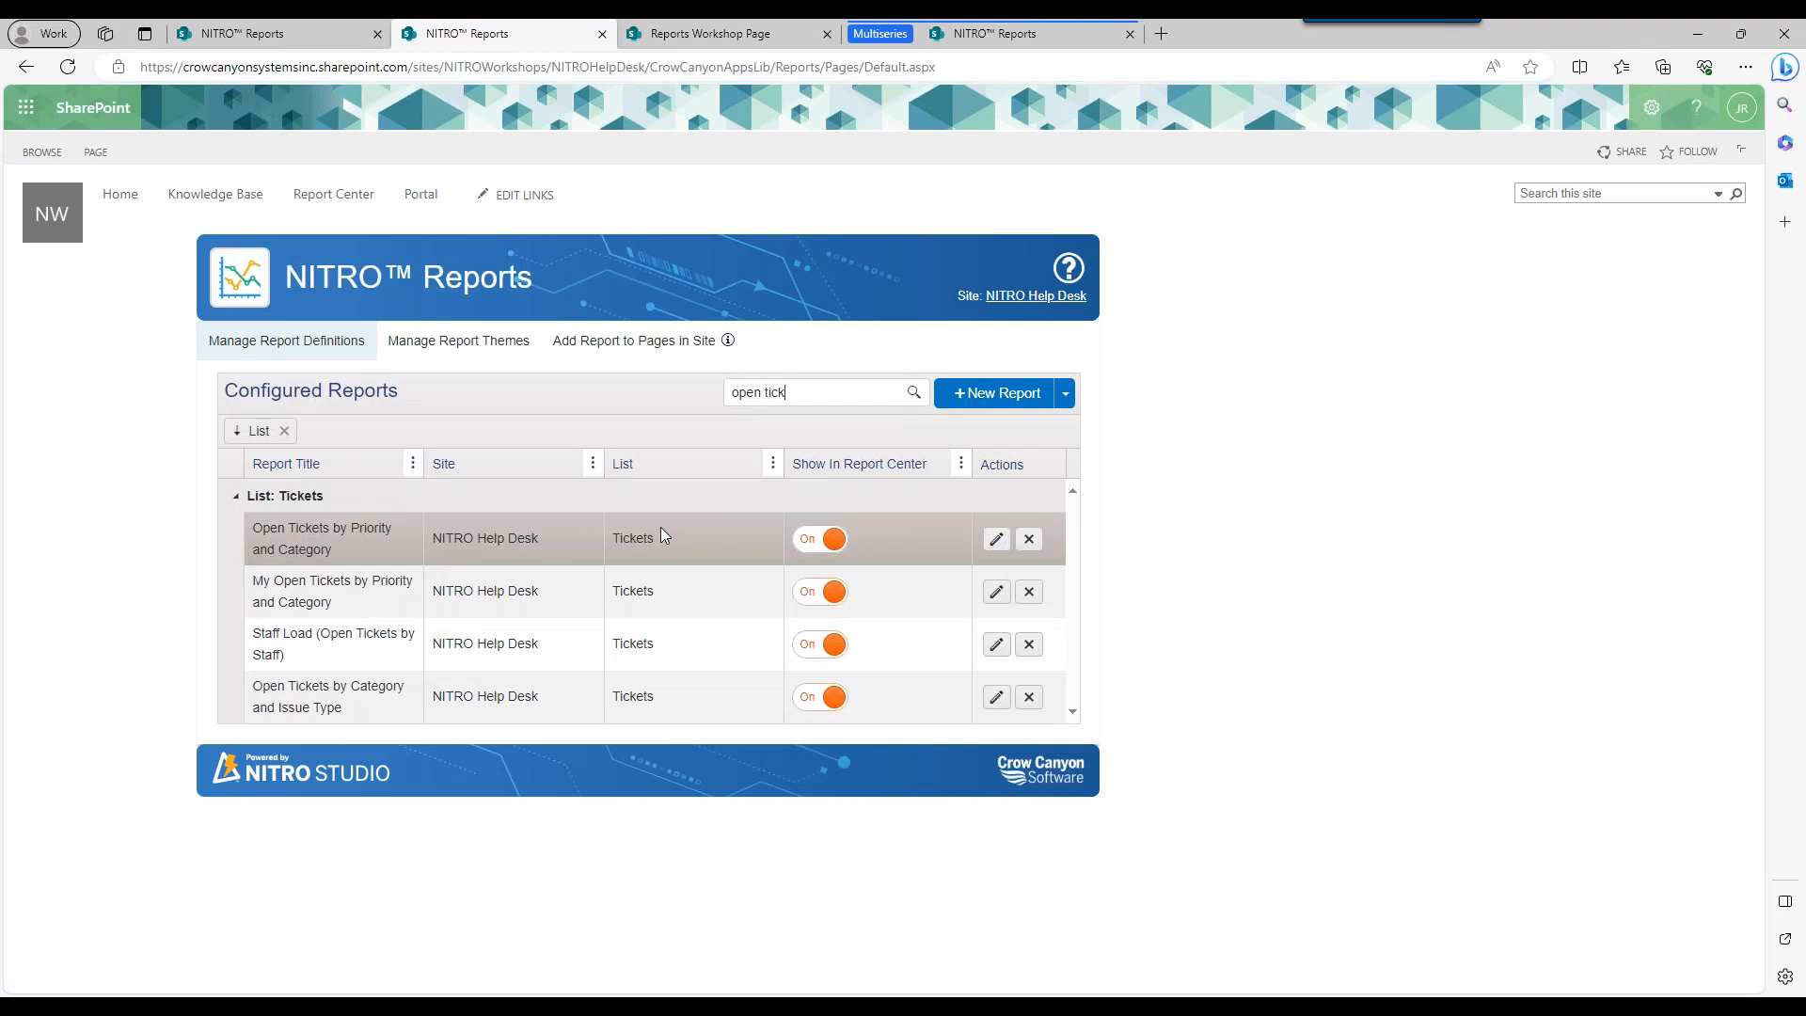
pyautogui.click(990, 545)
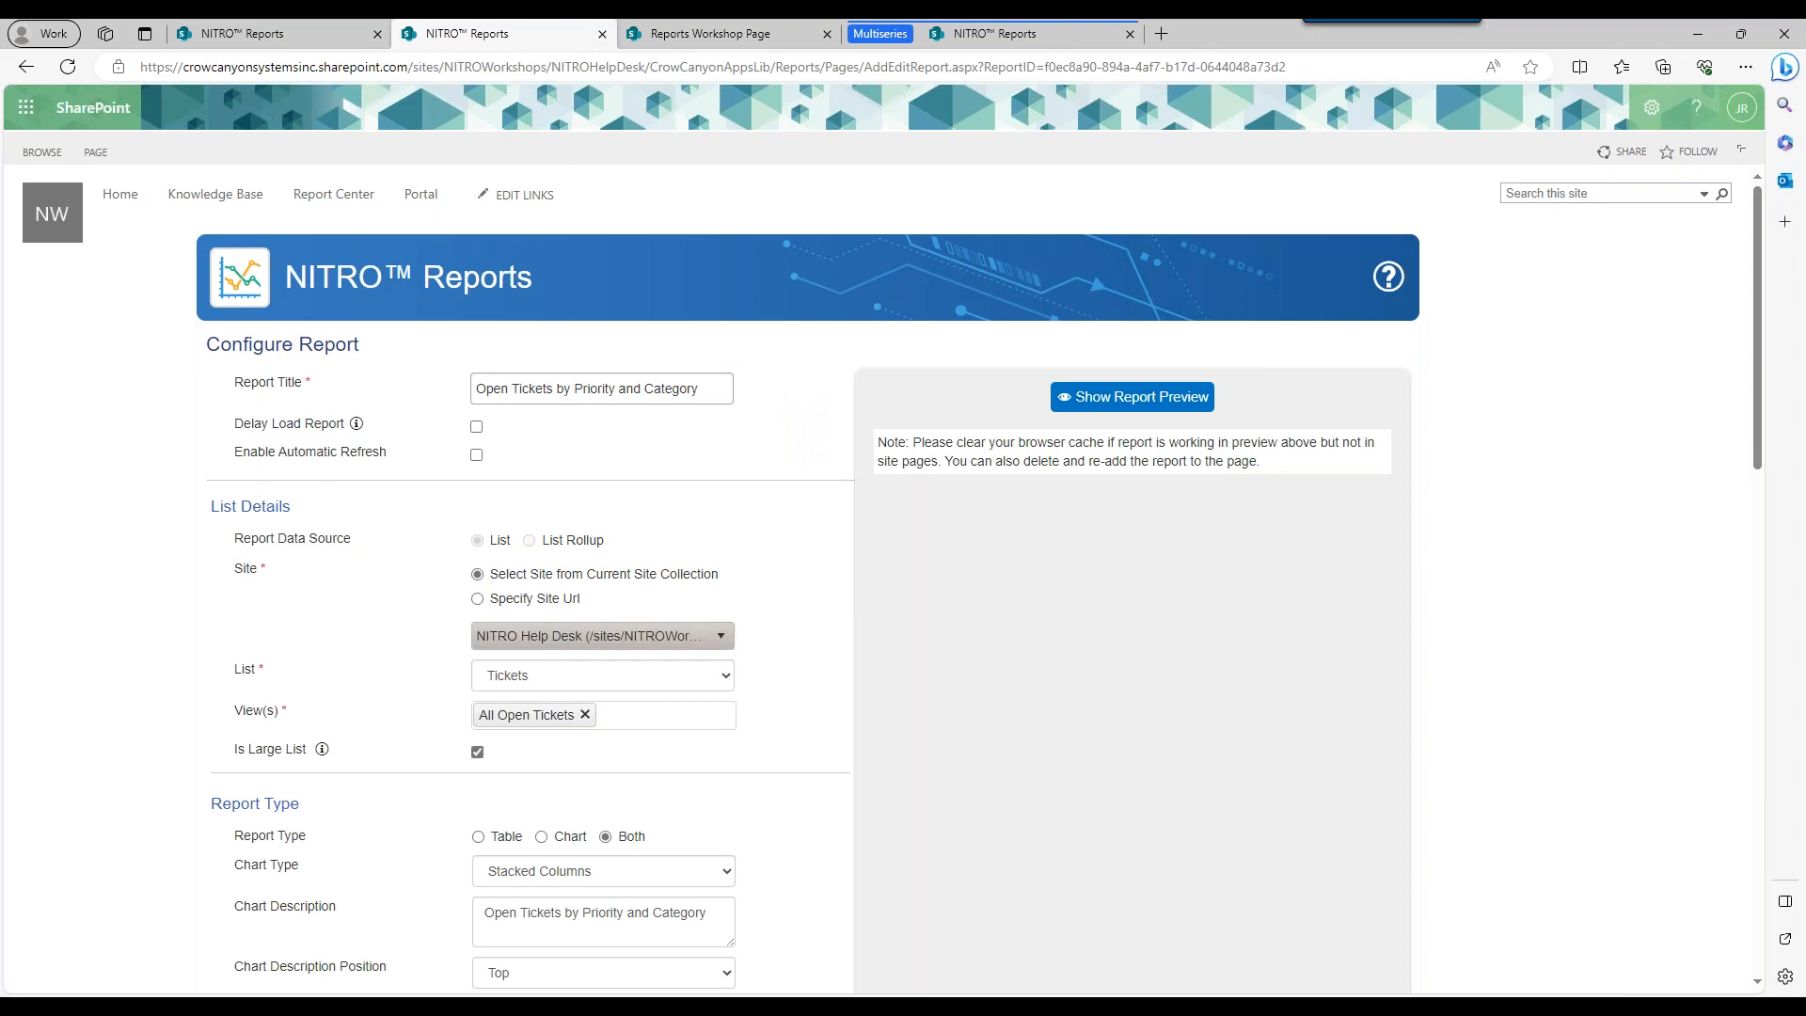
pyautogui.click(1213, 402)
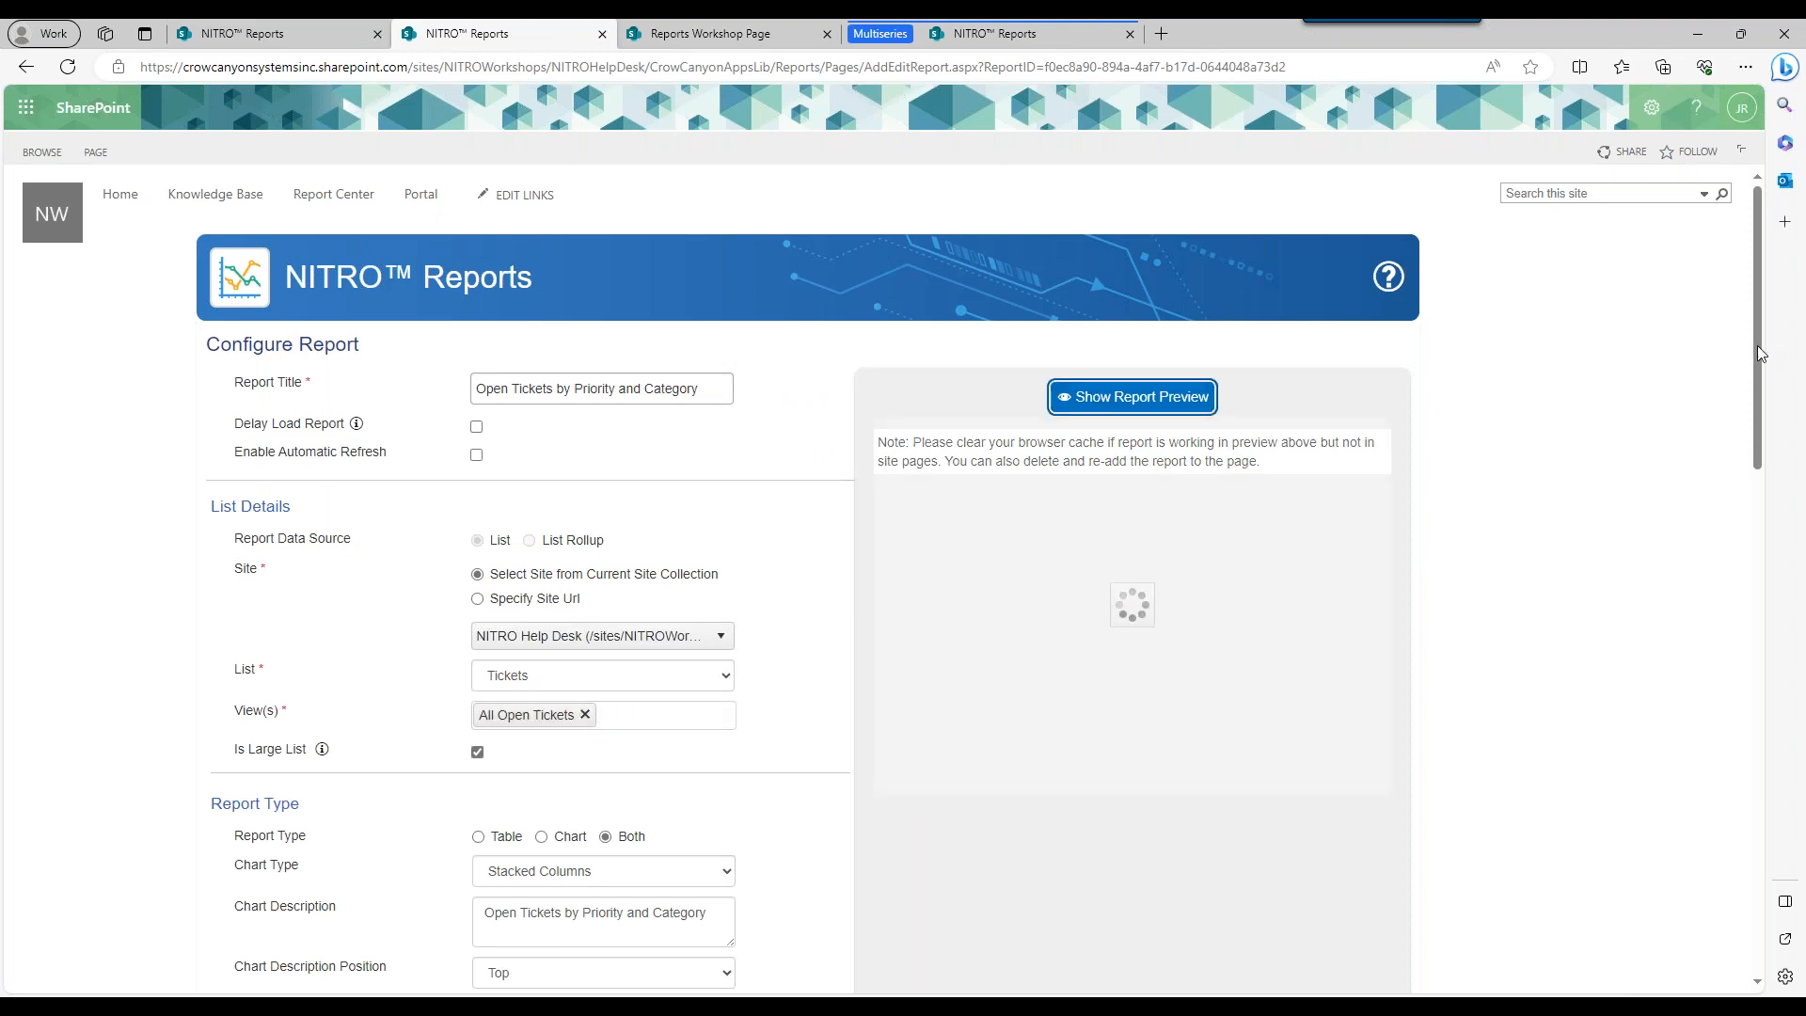
pyautogui.moveTo(1758, 347); pyautogui.dragTo(1763, 403)
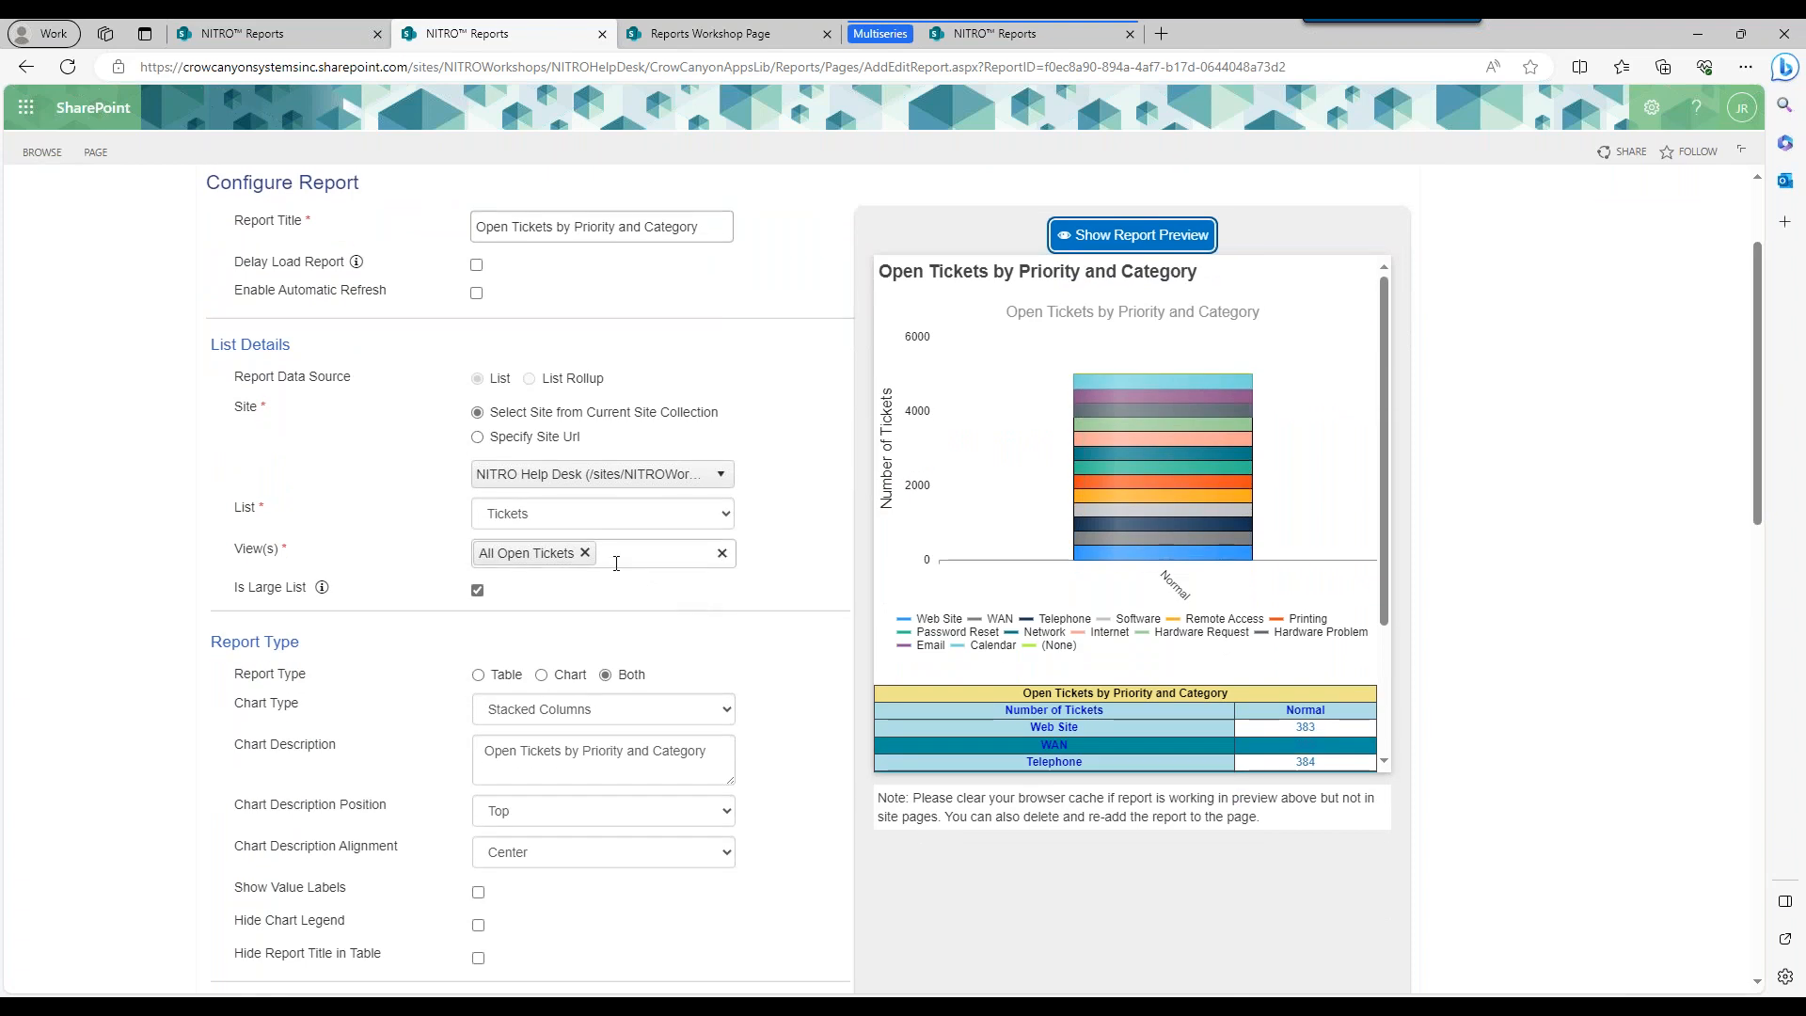
# Preview the report with Is Large List disabled, and preview it again with the option re-enabled.
pyautogui.click(477, 590)
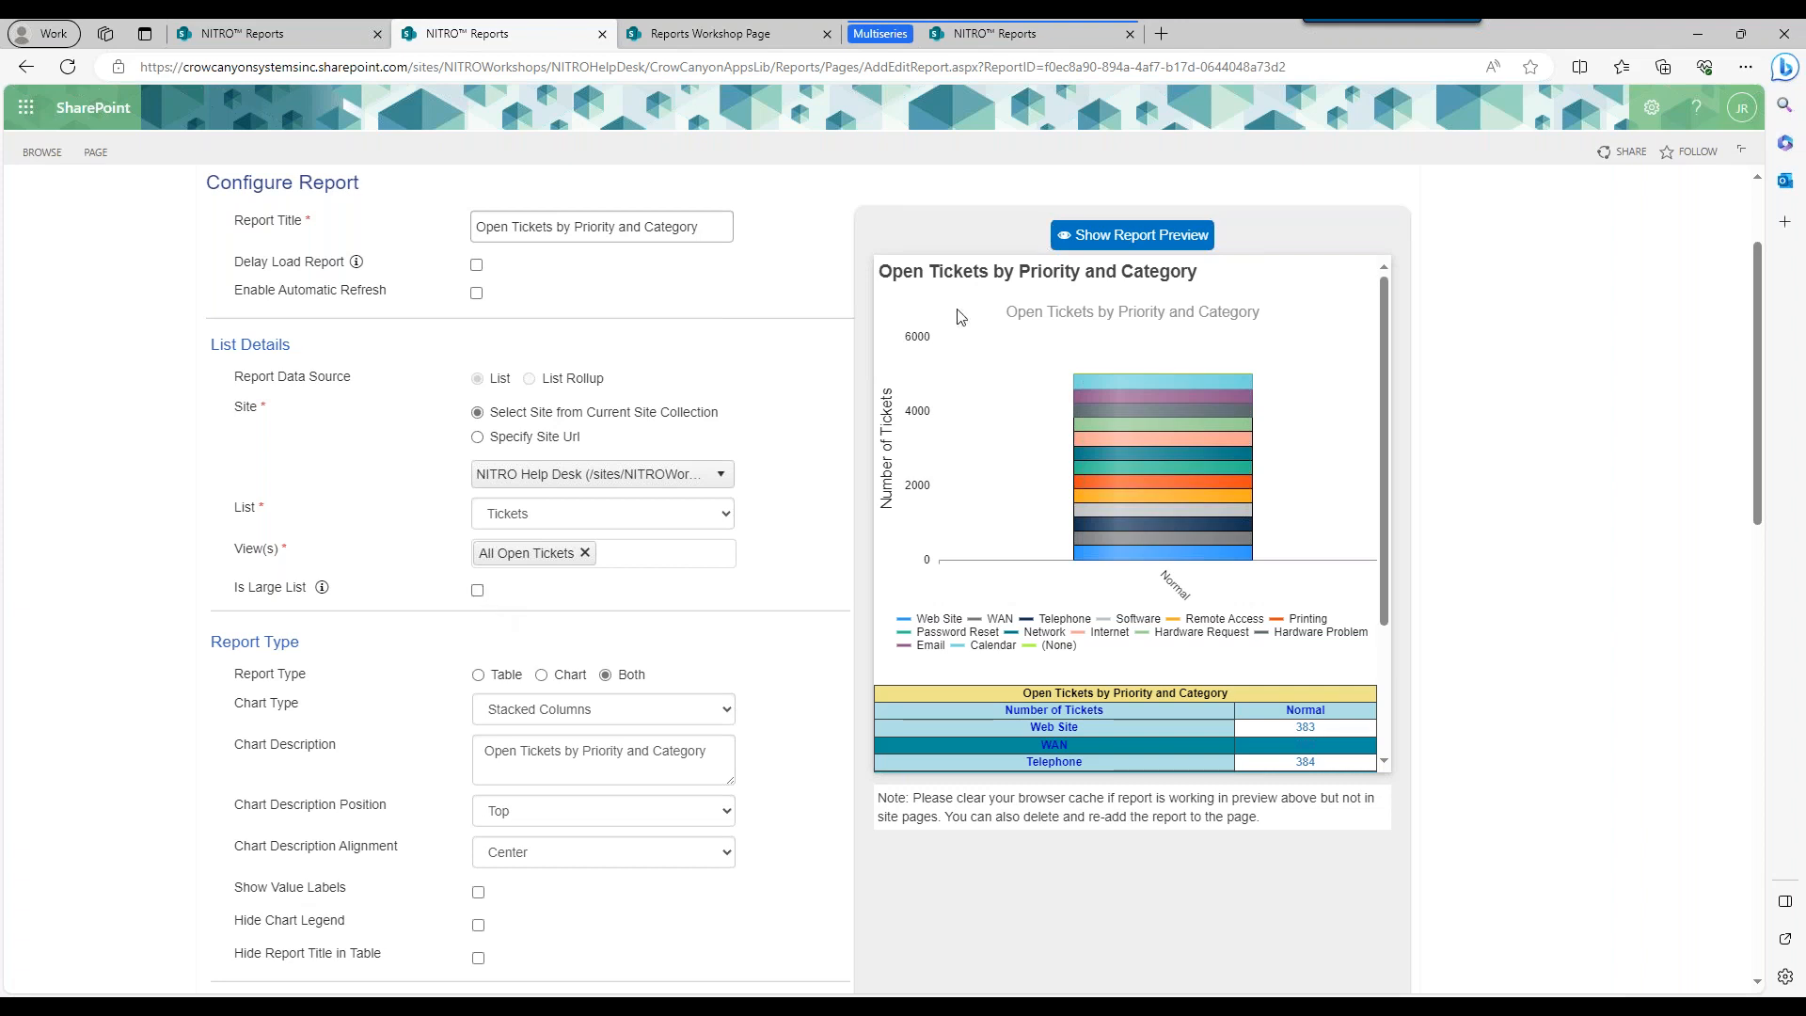
pyautogui.click(1129, 235)
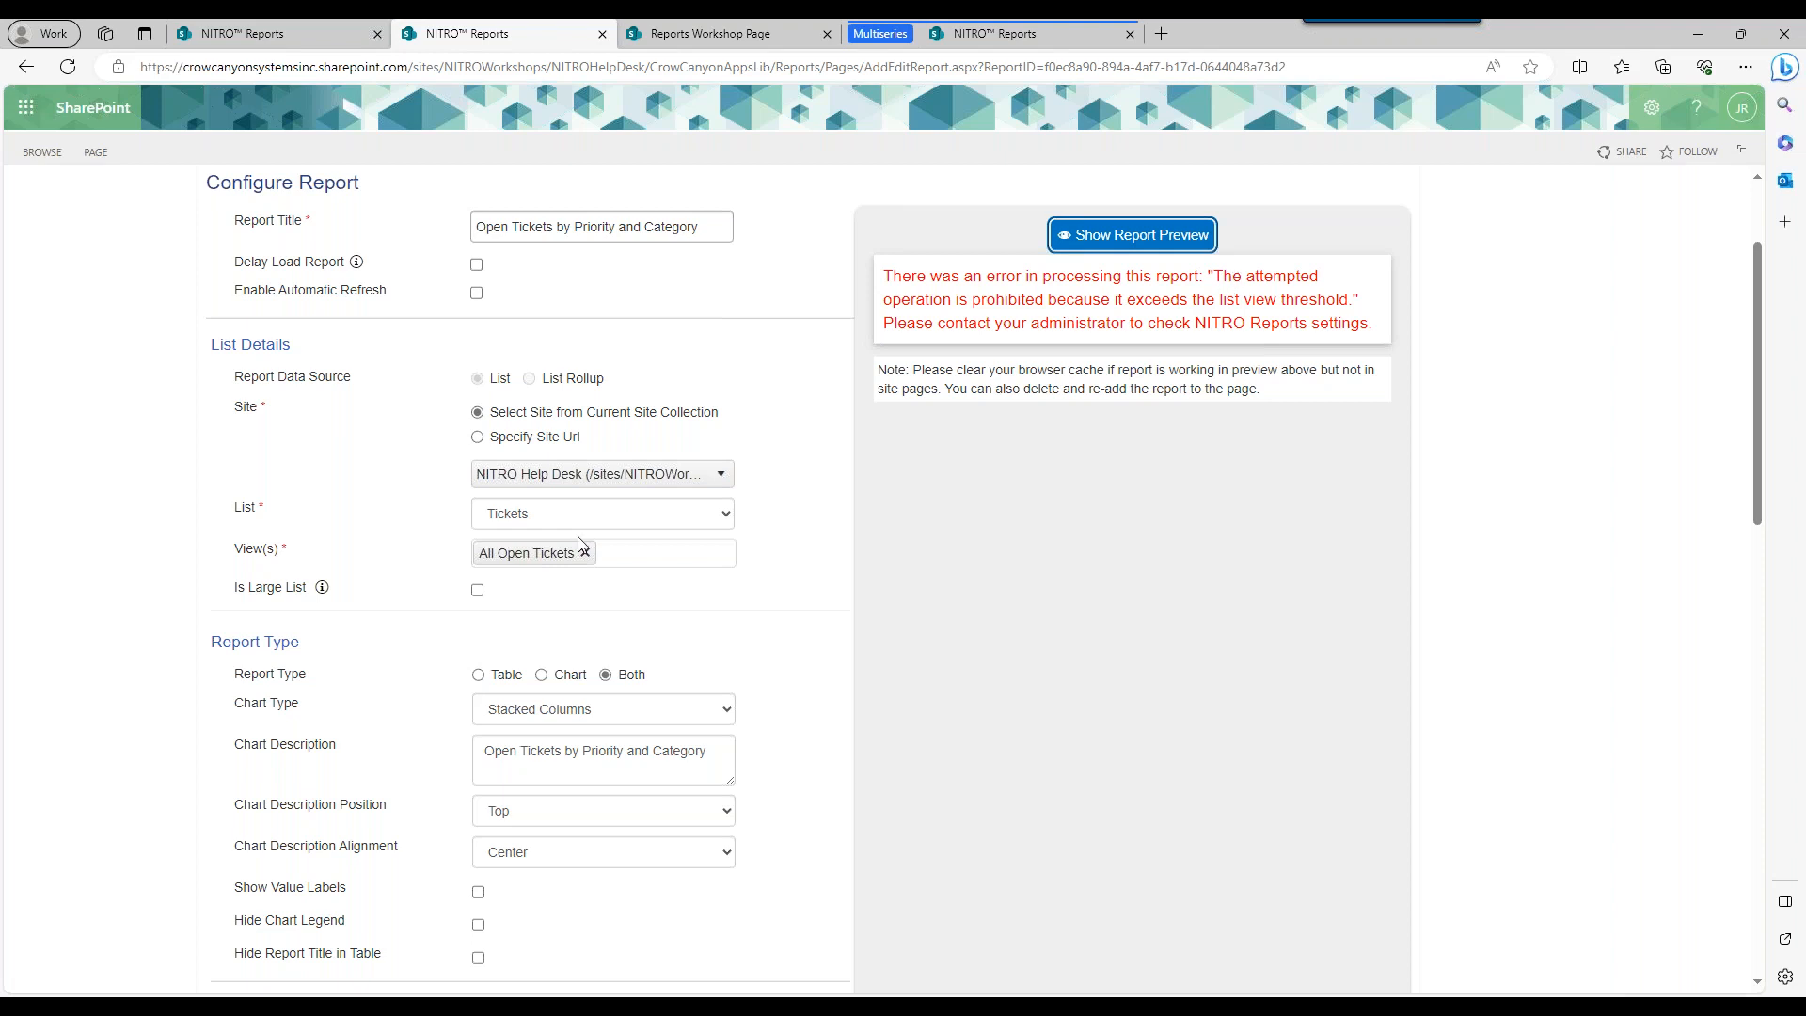
pyautogui.click(477, 590)
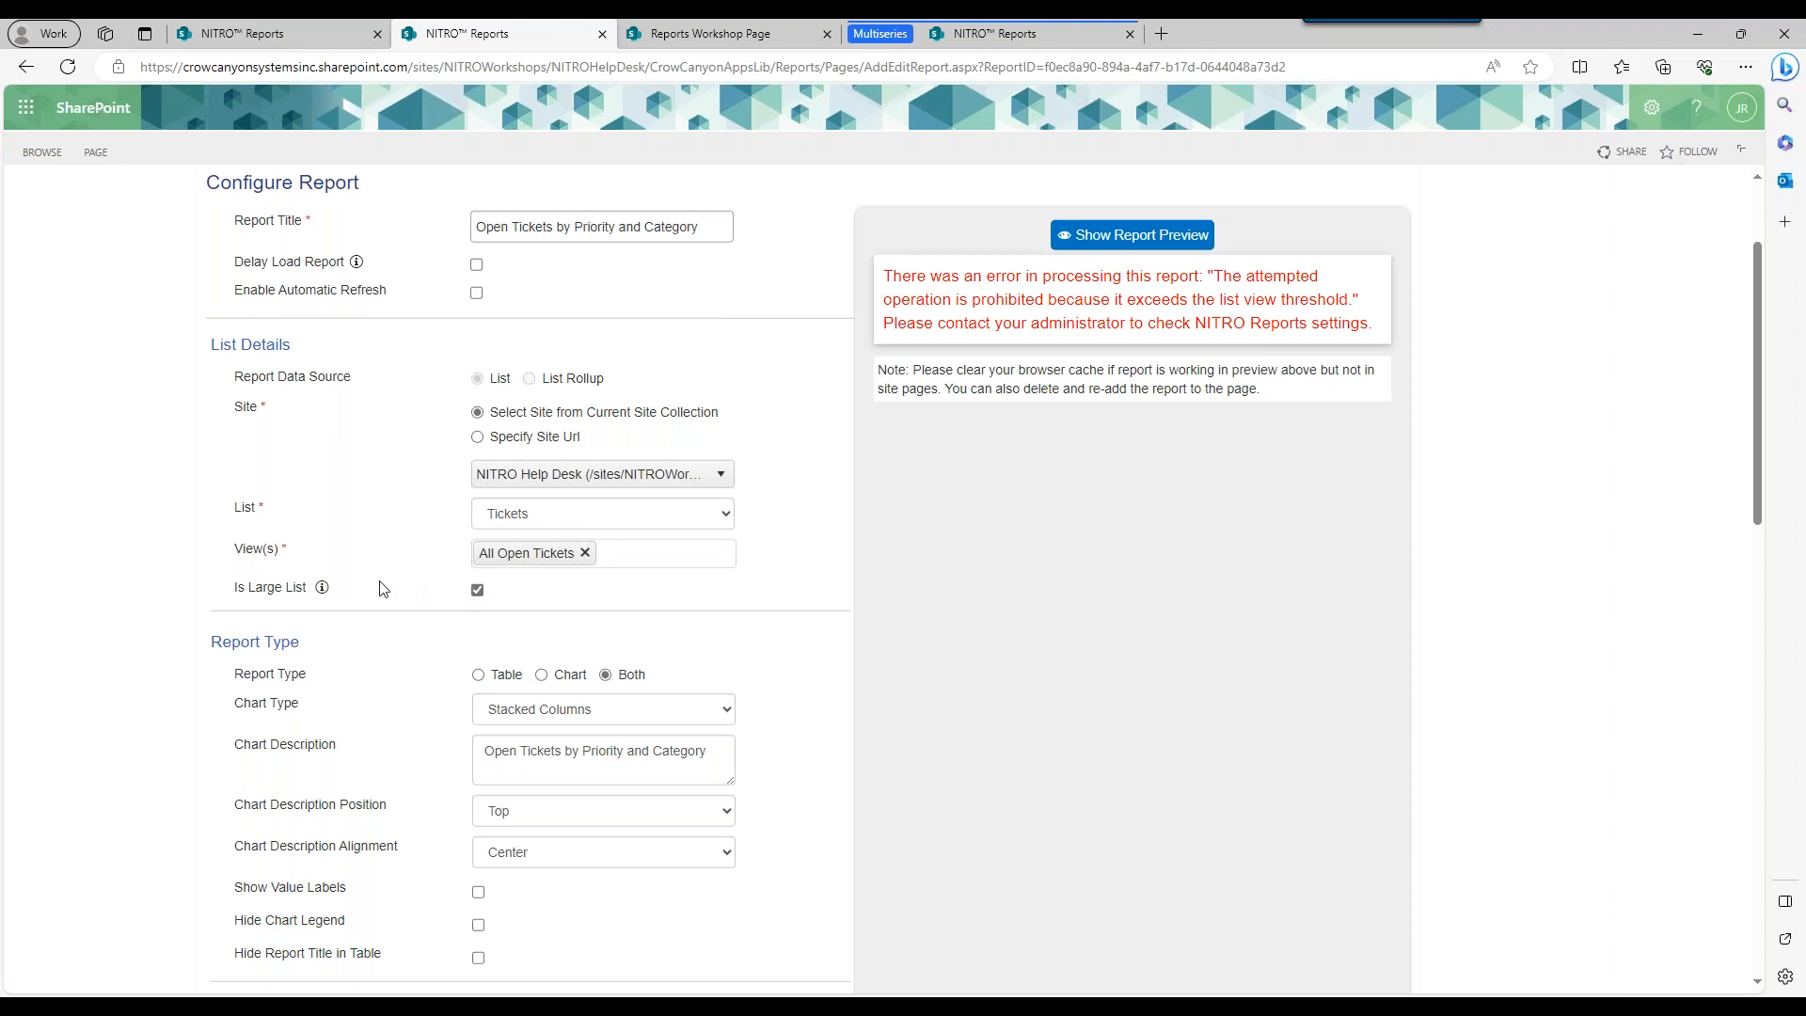
pyautogui.click(1132, 235)
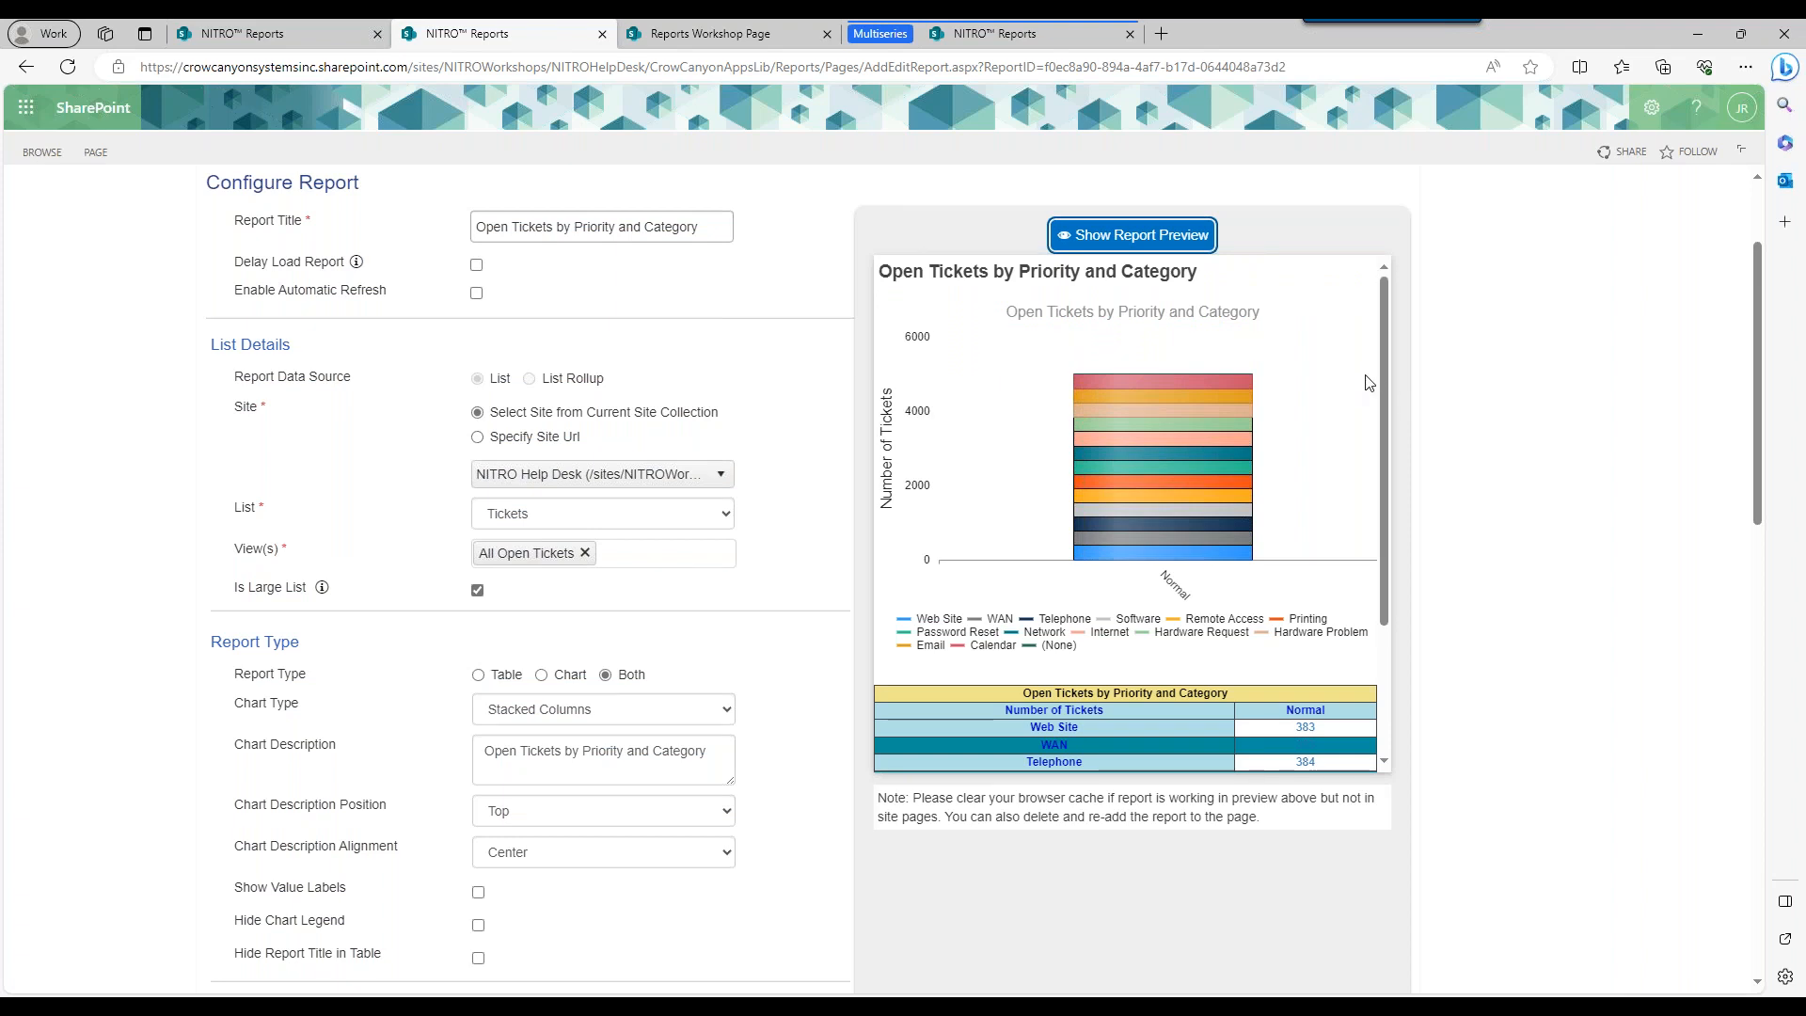
# Examine the previewed stacked column chart, its category legend and the ticket count table beneath it.
pyautogui.moveTo(1391, 368); pyautogui.dragTo(1393, 477)
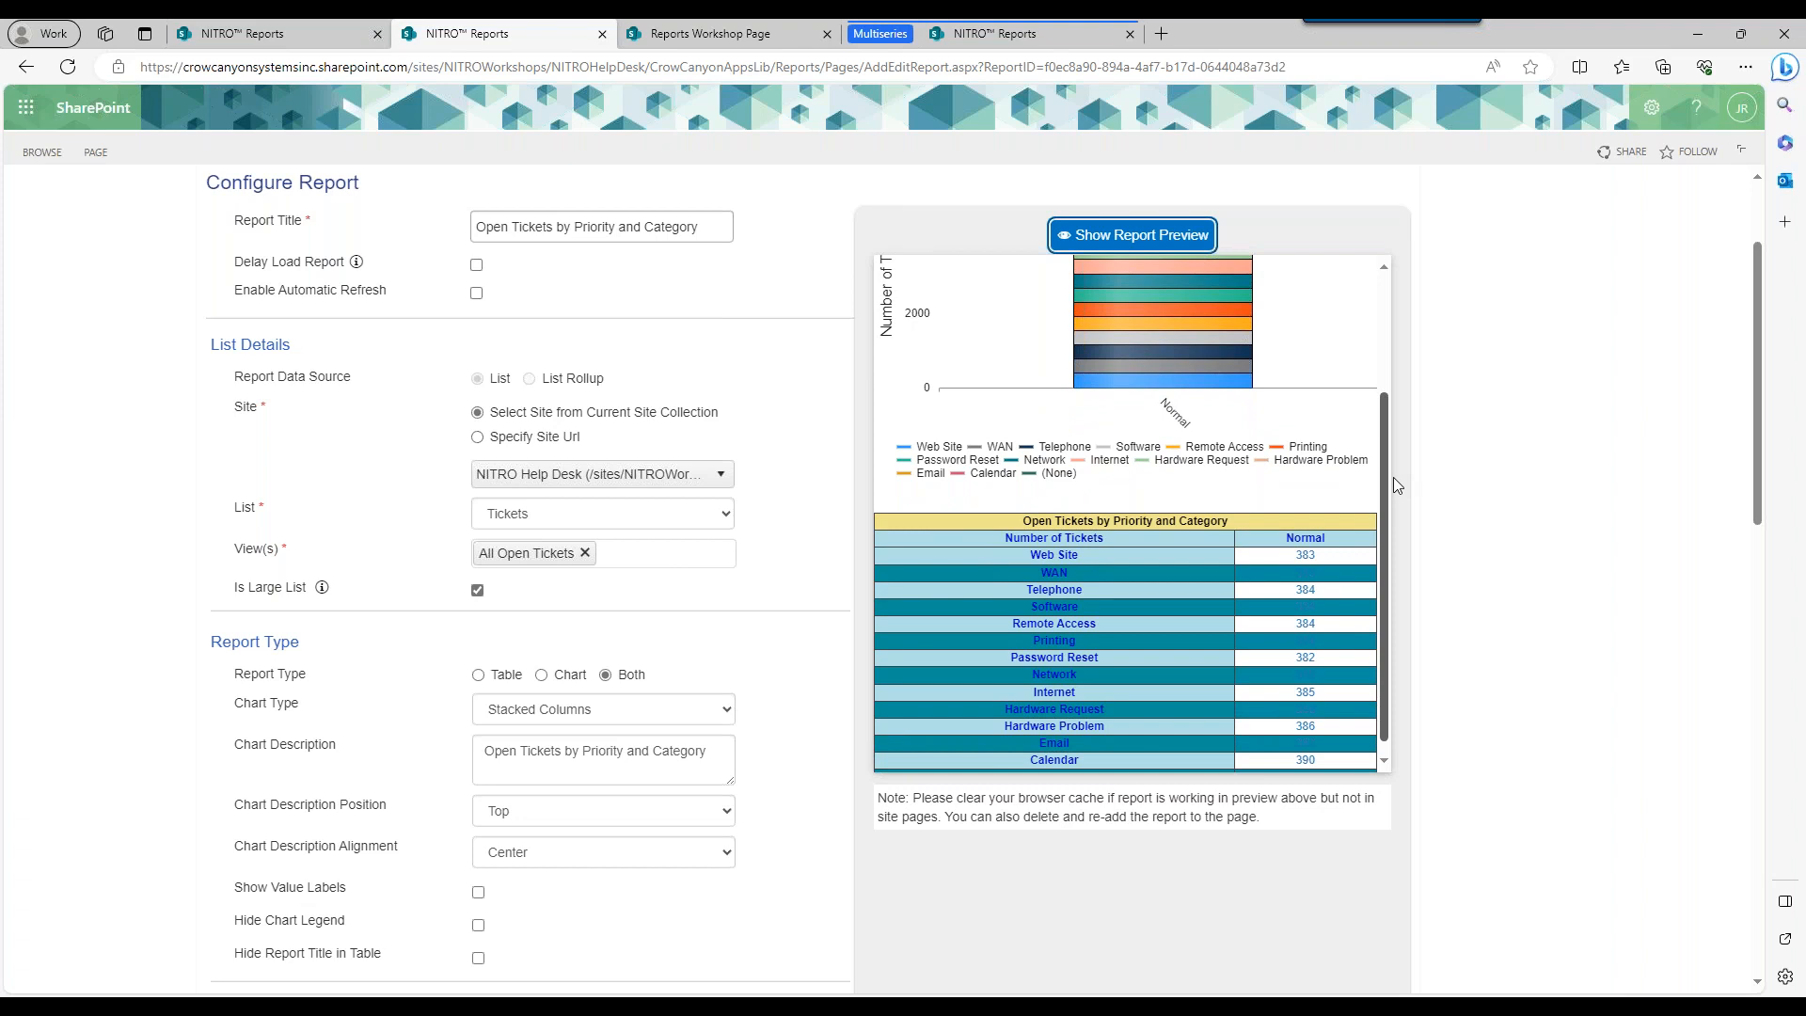
pyautogui.moveTo(1392, 477); pyautogui.dragTo(1385, 343)
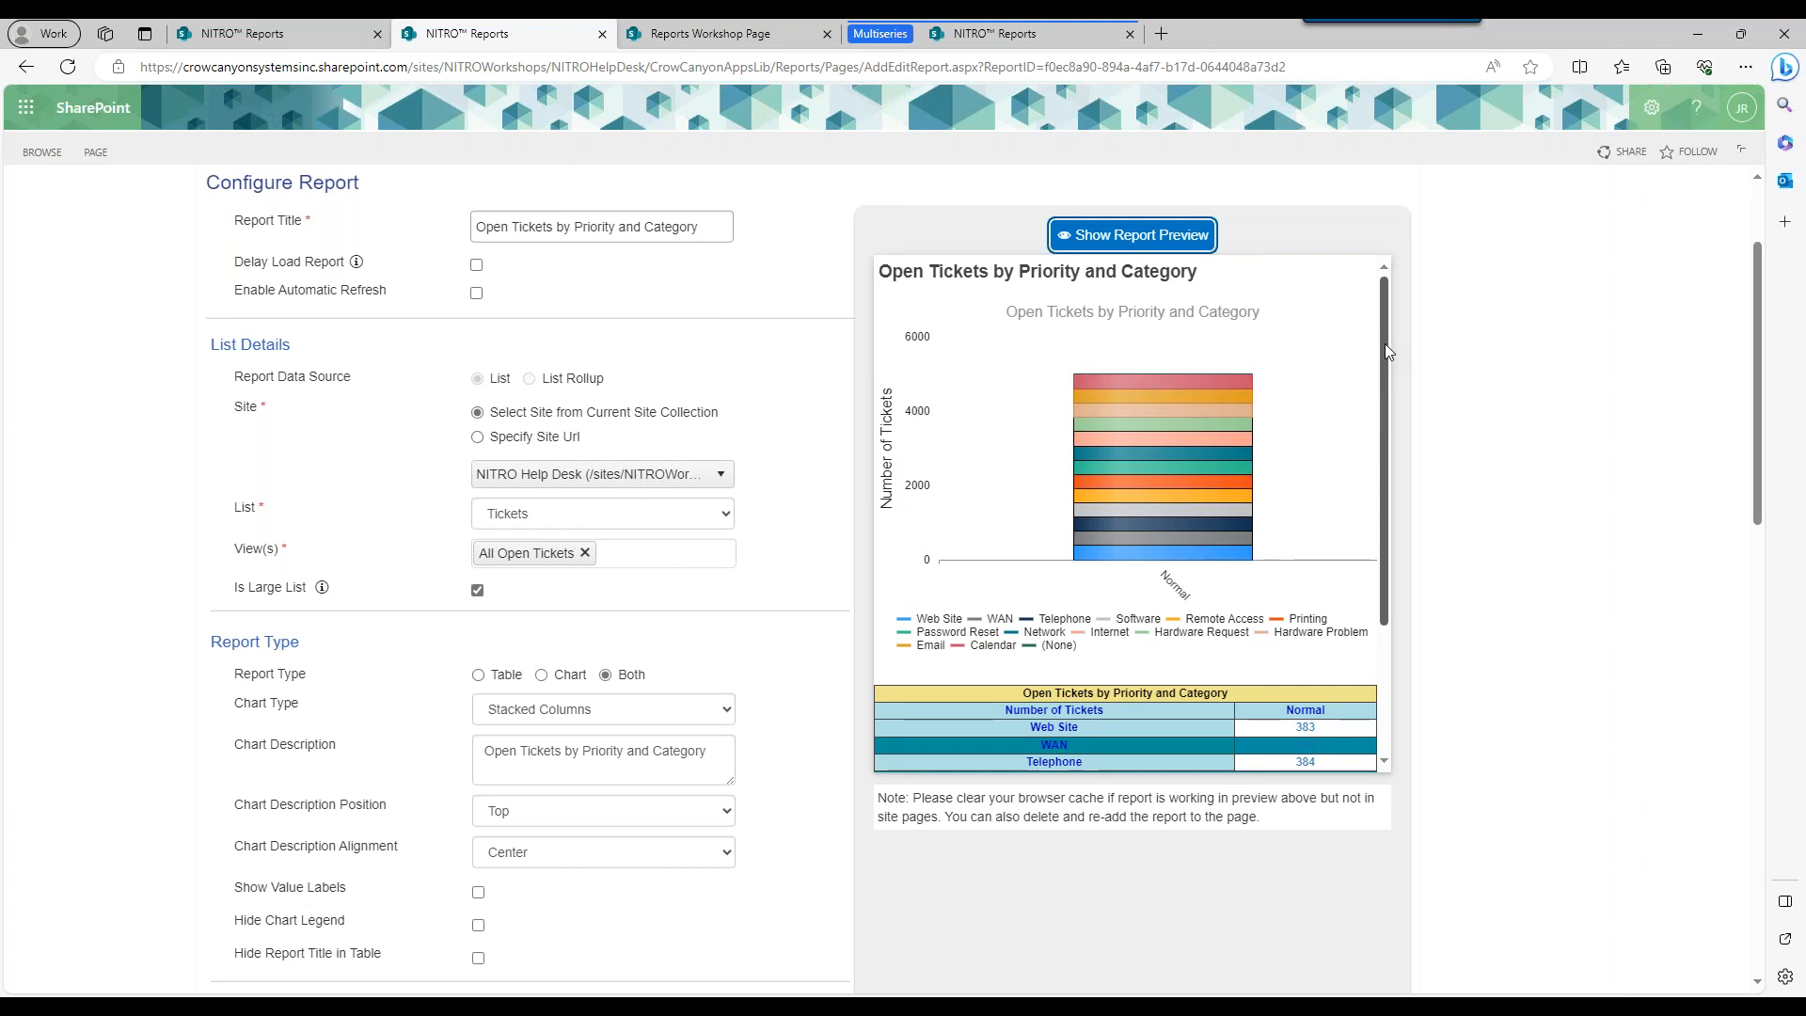
pyautogui.moveTo(1391, 367); pyautogui.dragTo(1396, 433)
pyautogui.moveTo(1039, 454)
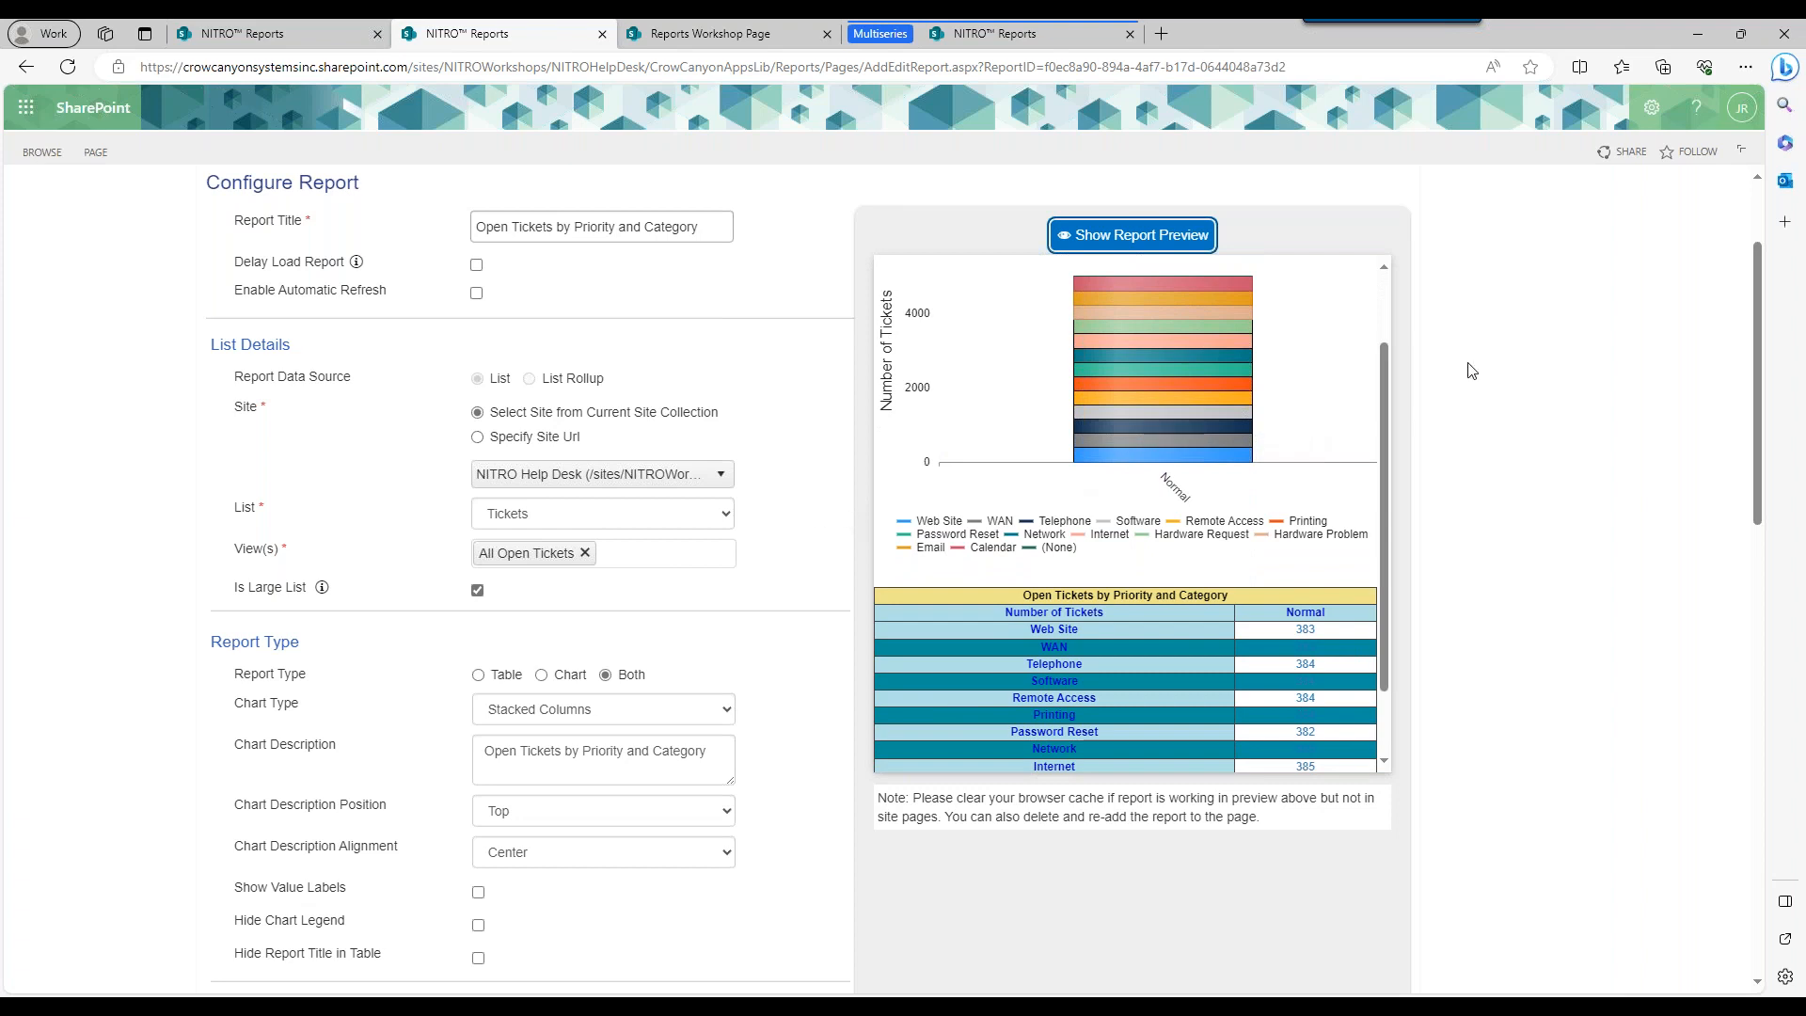
pyautogui.moveTo(1389, 438); pyautogui.dragTo(1388, 524)
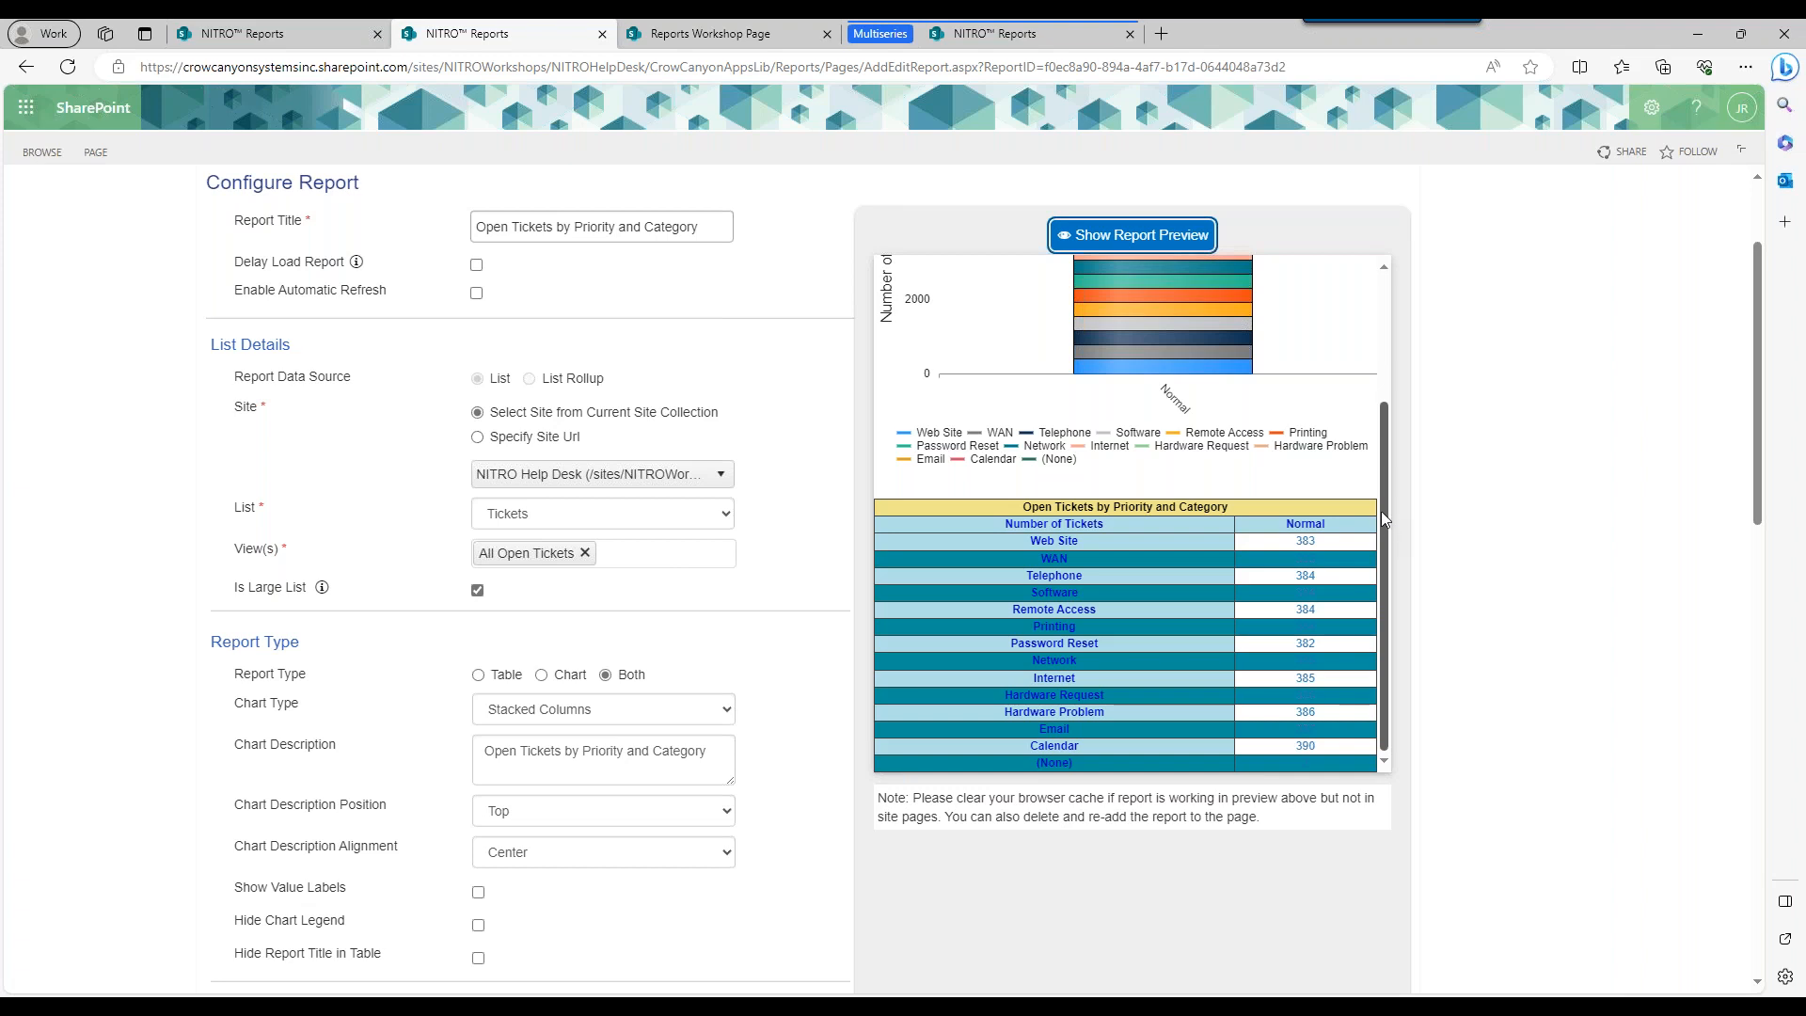
pyautogui.moveTo(1383, 513); pyautogui.dragTo(1383, 354)
pyautogui.scroll(-2, 1387, 388)
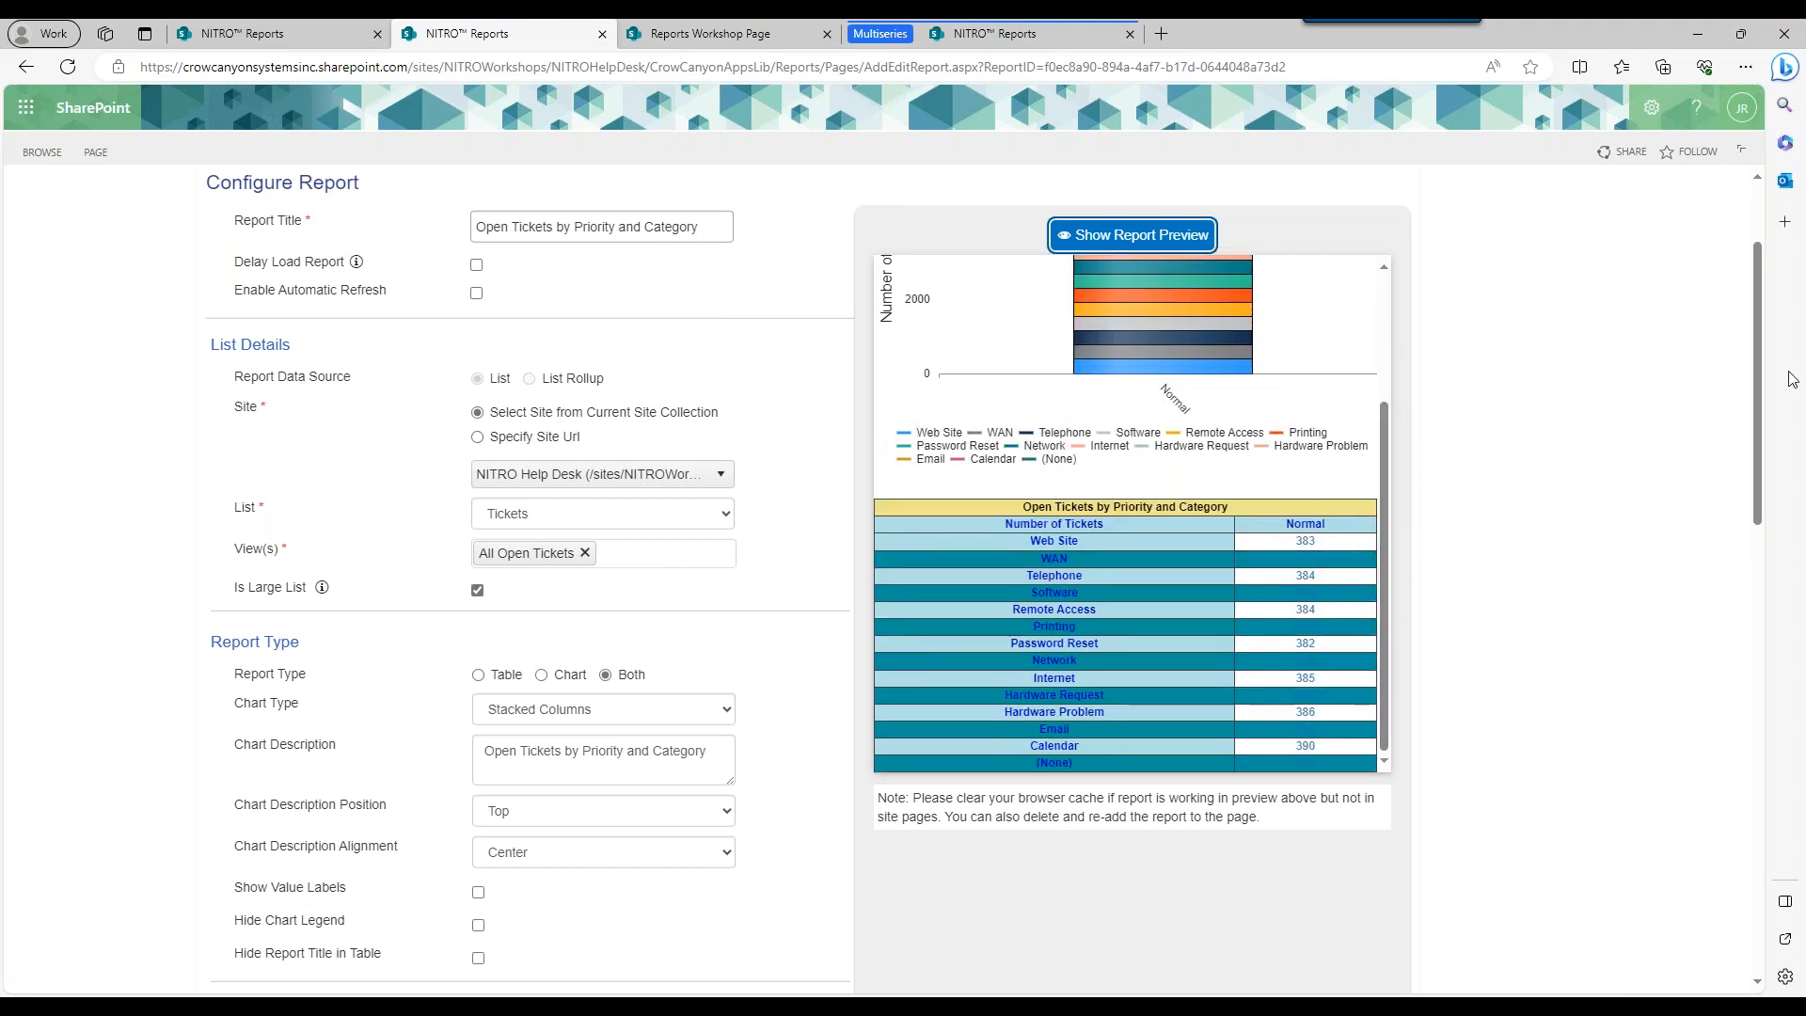
pyautogui.moveTo(1758, 331); pyautogui.dragTo(1759, 394)
pyautogui.scroll(2, 1599, 395)
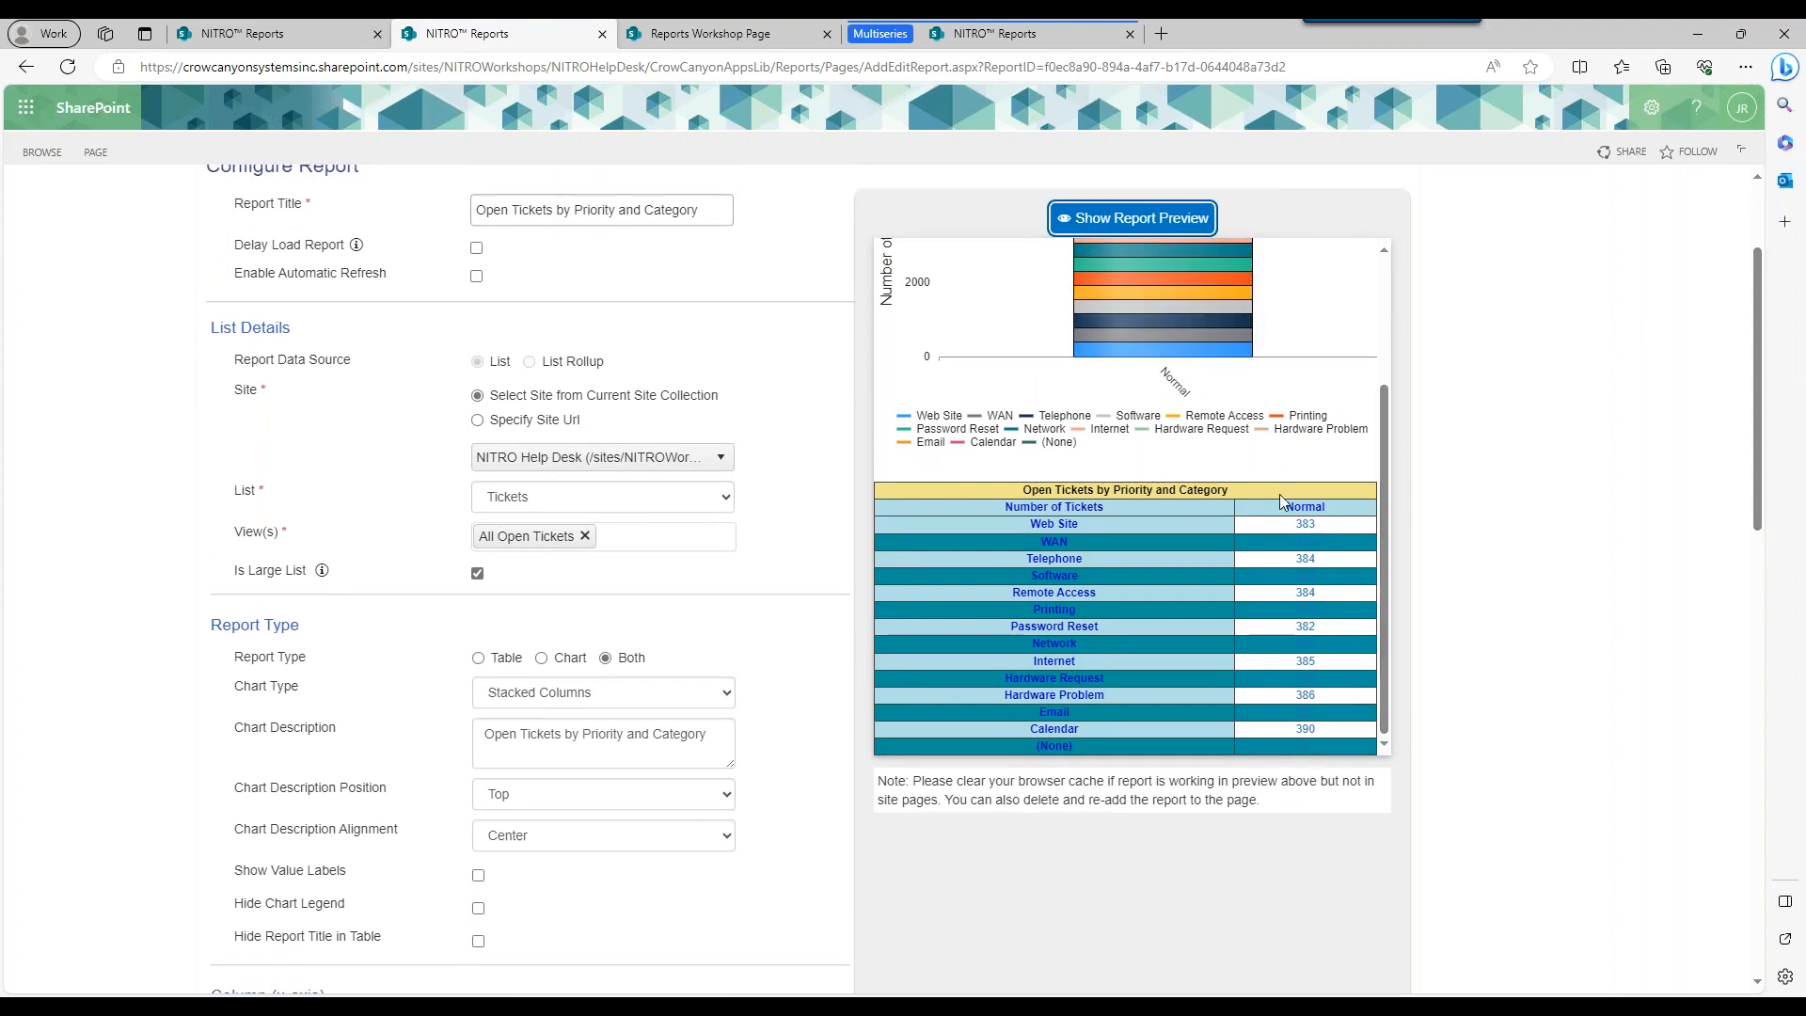
# Set the report type to Table and preview the report.
pyautogui.moveTo(243, 653); pyautogui.dragTo(317, 651)
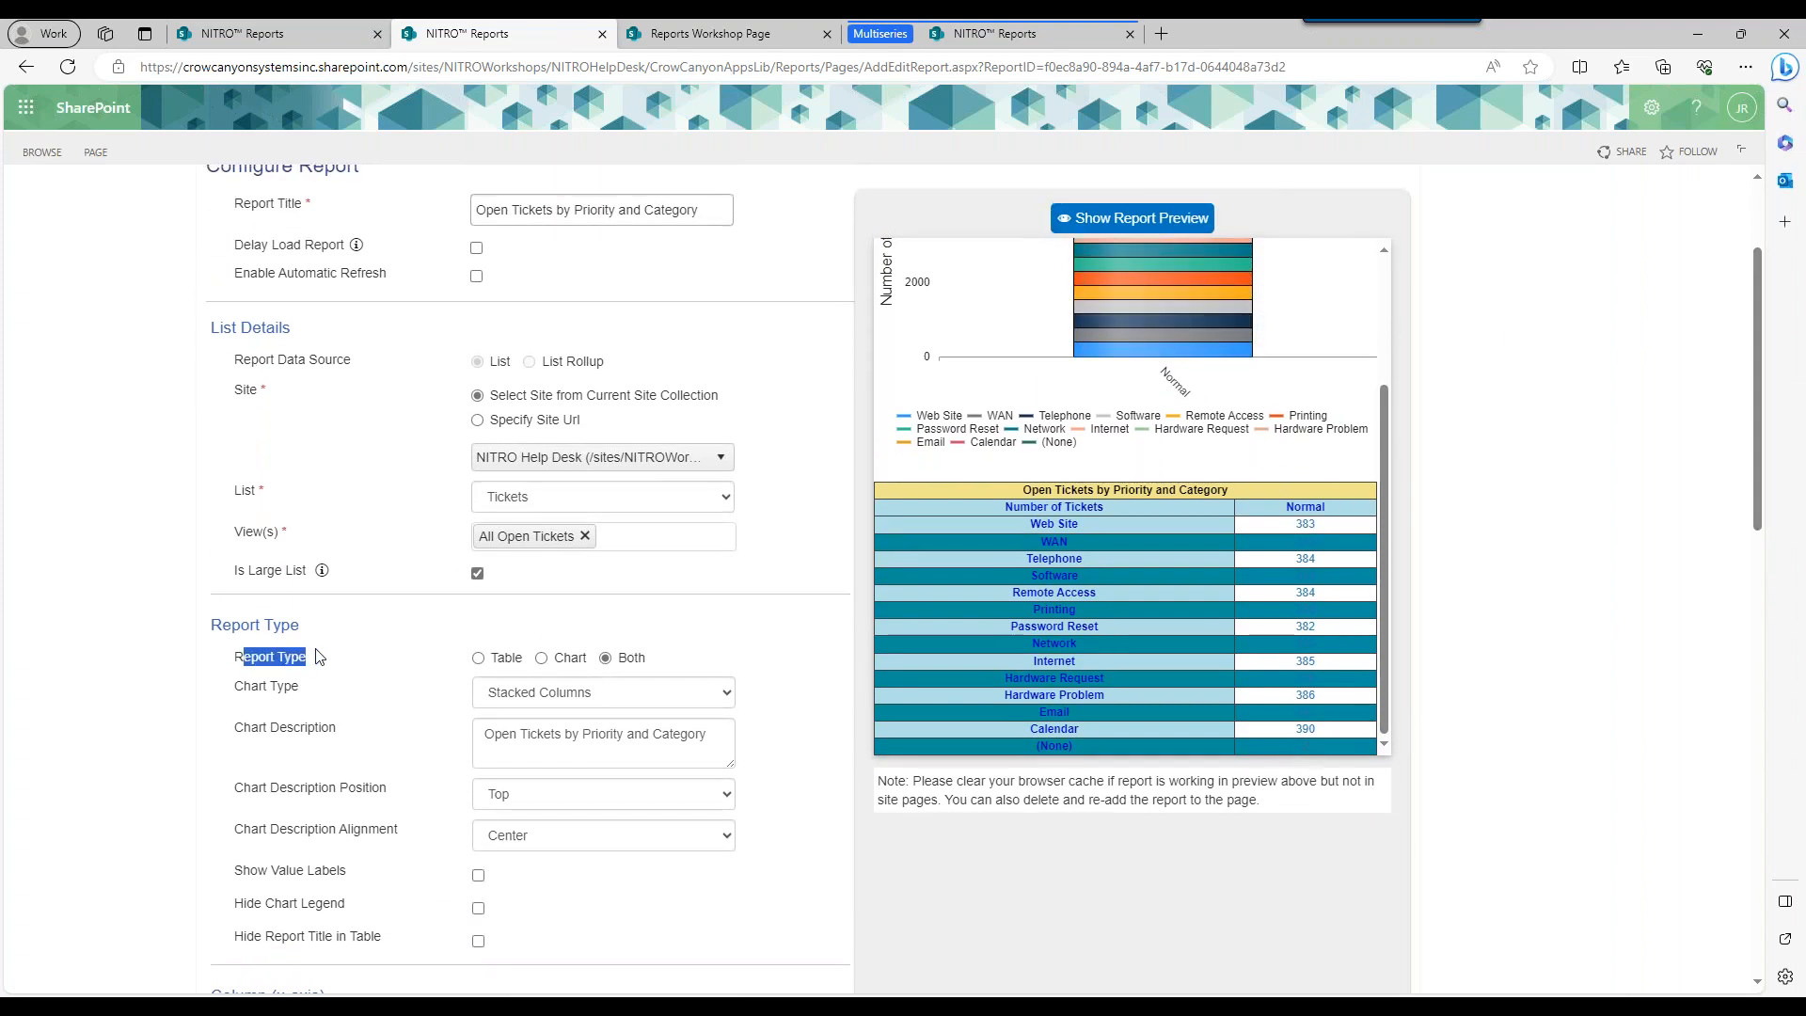
pyautogui.click(325, 655)
pyautogui.click(479, 658)
pyautogui.click(1079, 226)
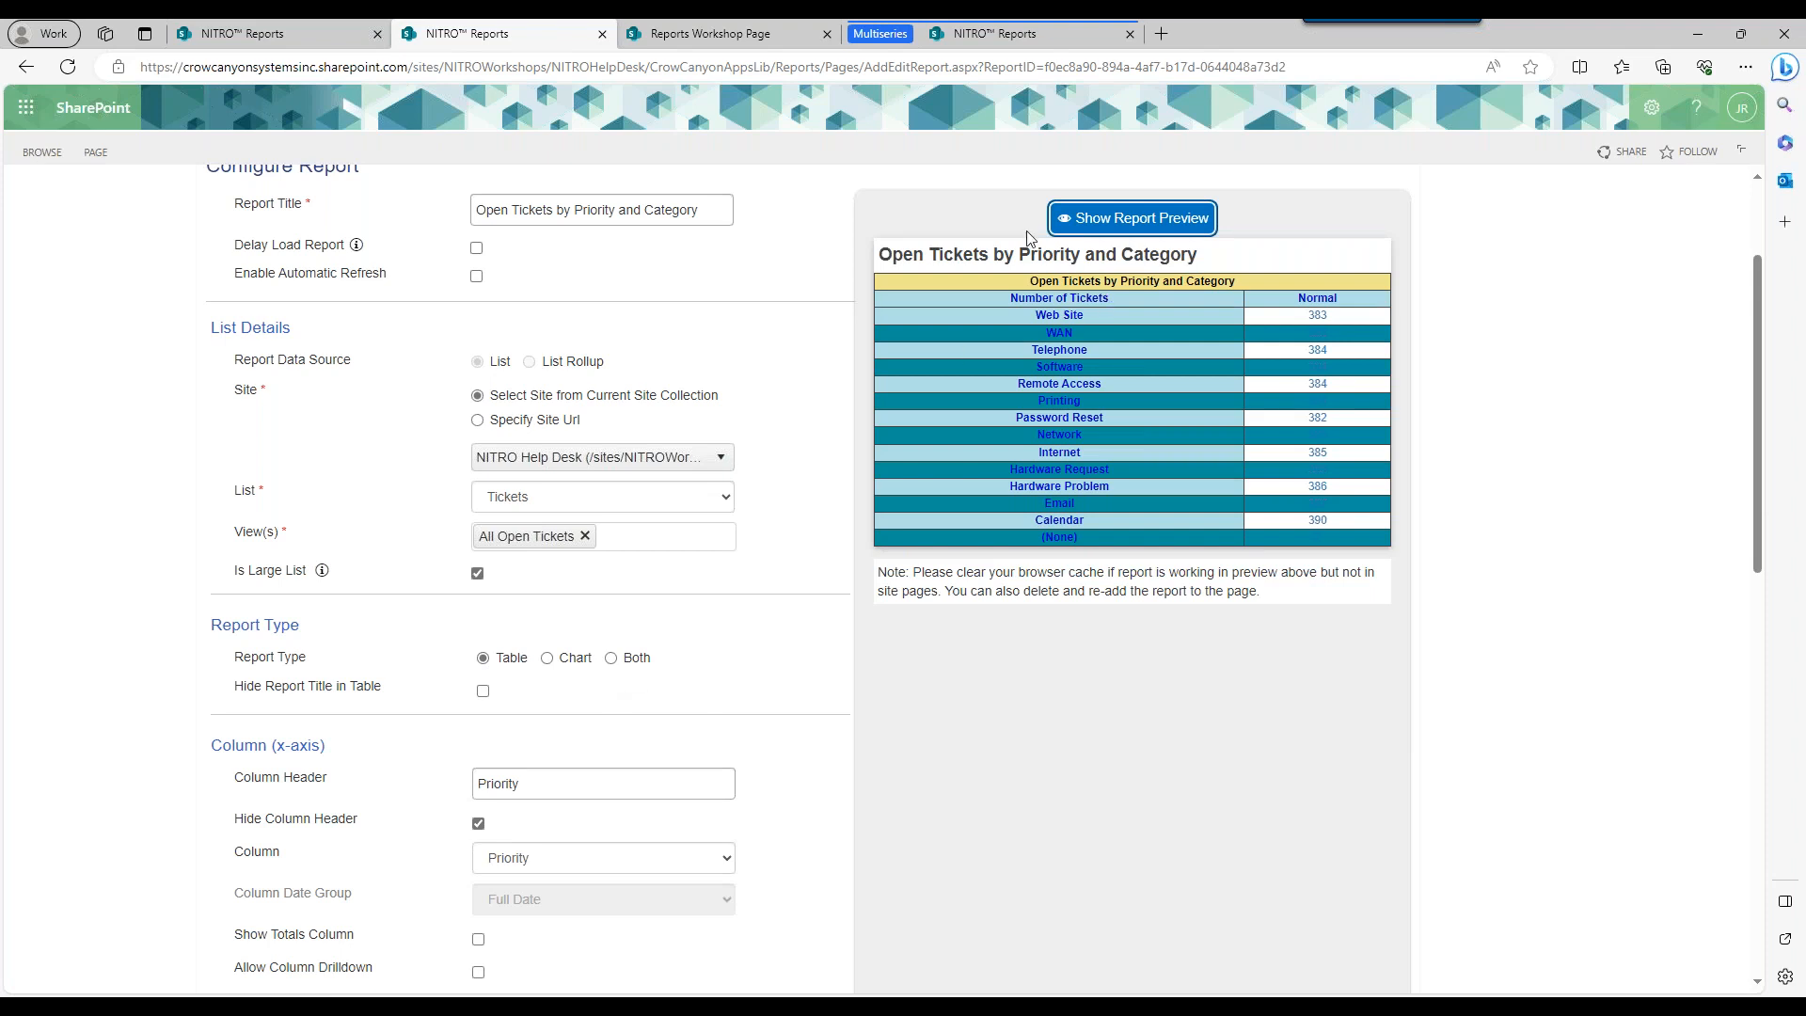
# Preview the report with its type set to Chart, and preview it again as Both, viewing the chart and table.
pyautogui.click(546, 658)
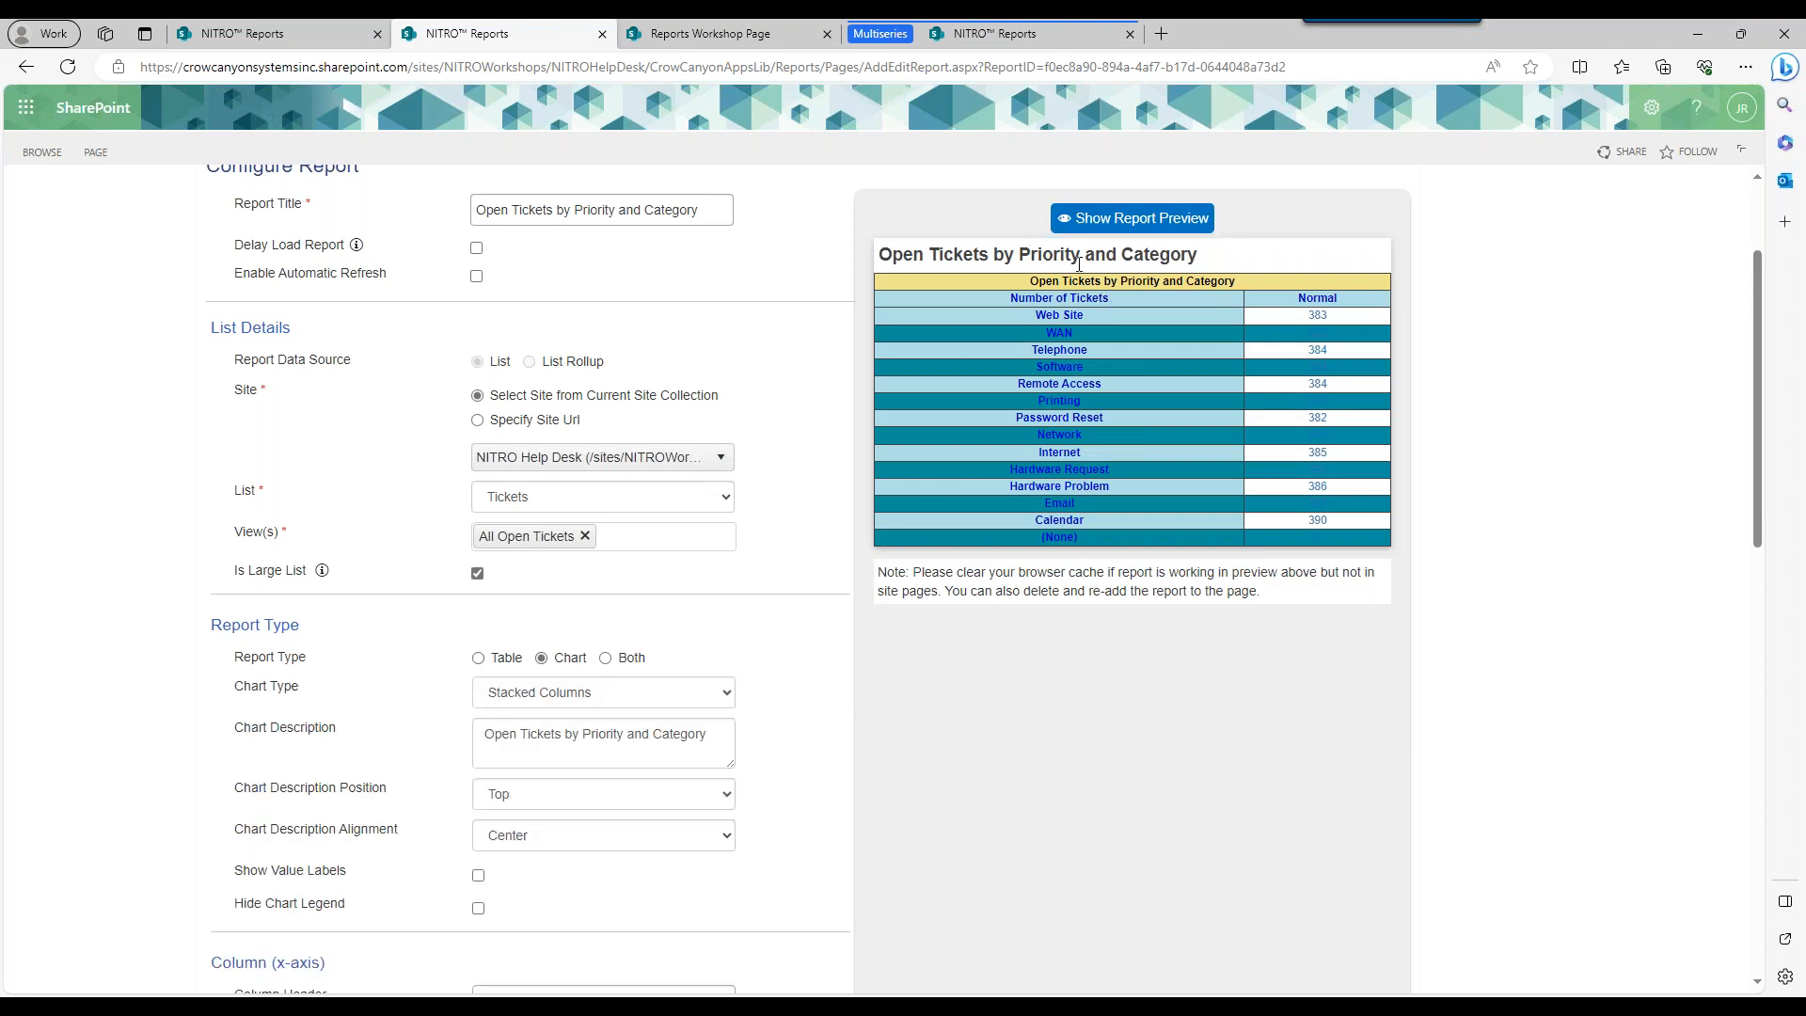
pyautogui.click(1118, 220)
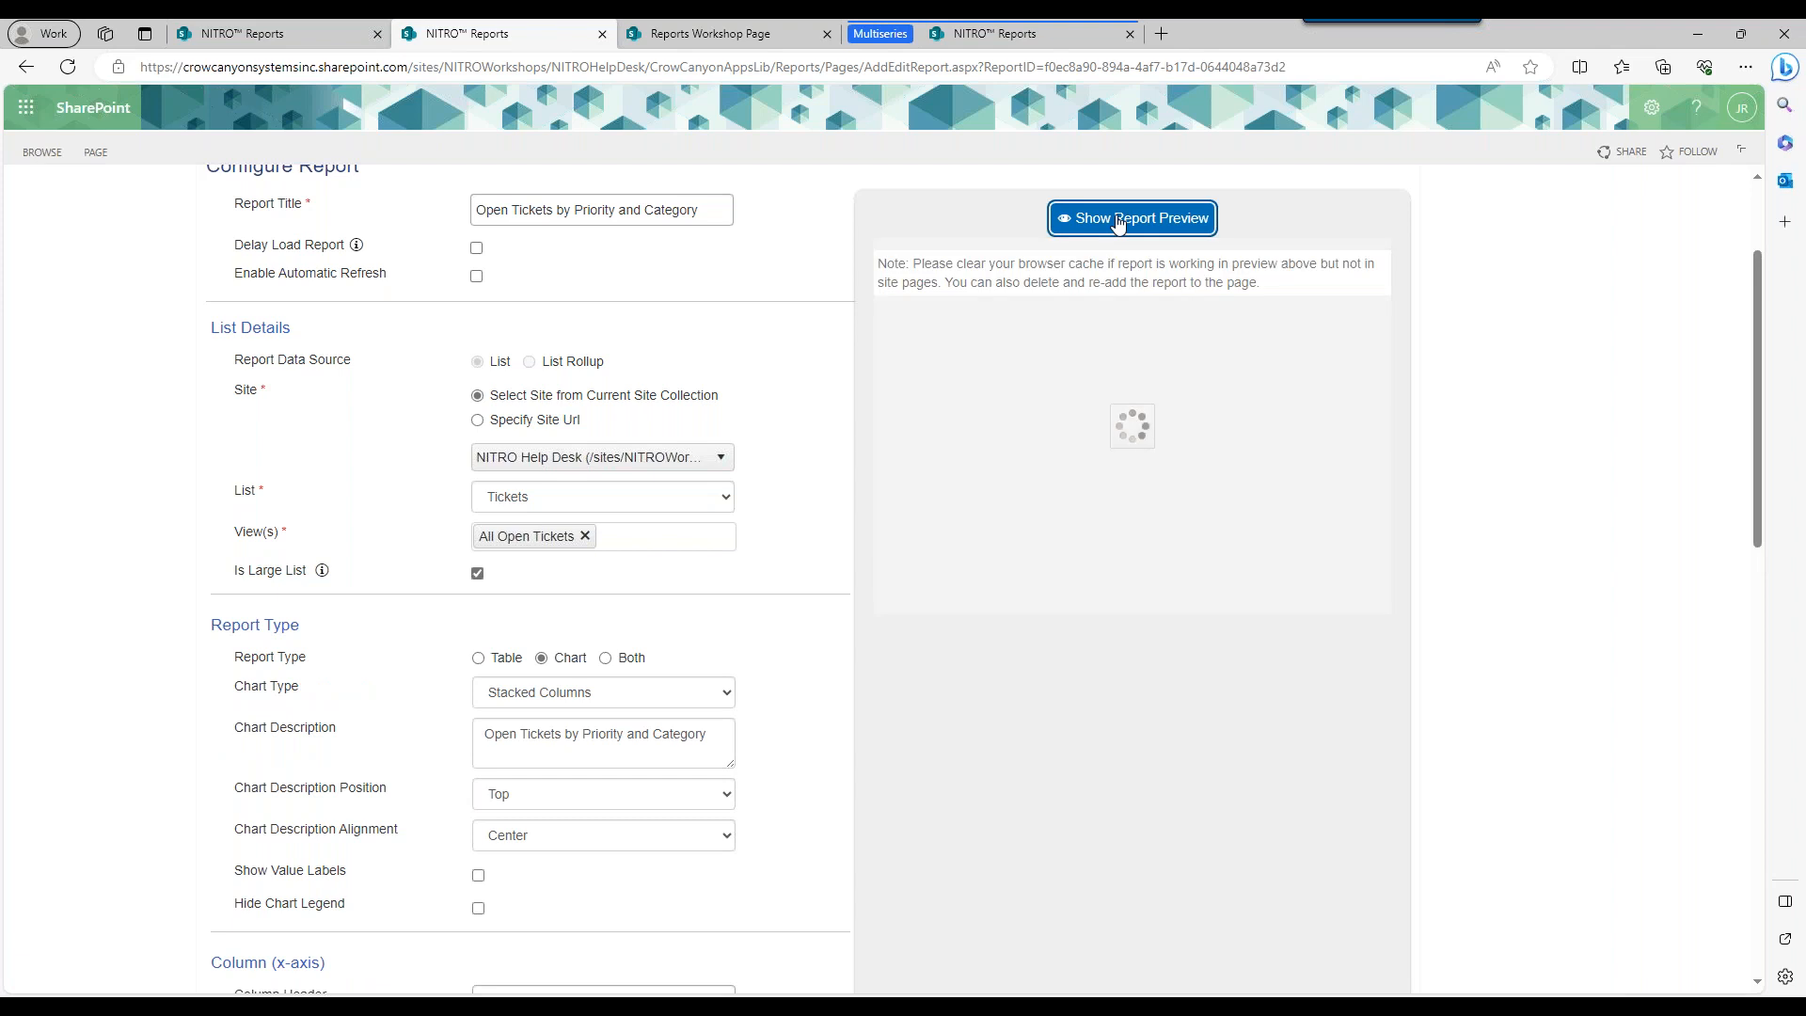
pyautogui.click(605, 657)
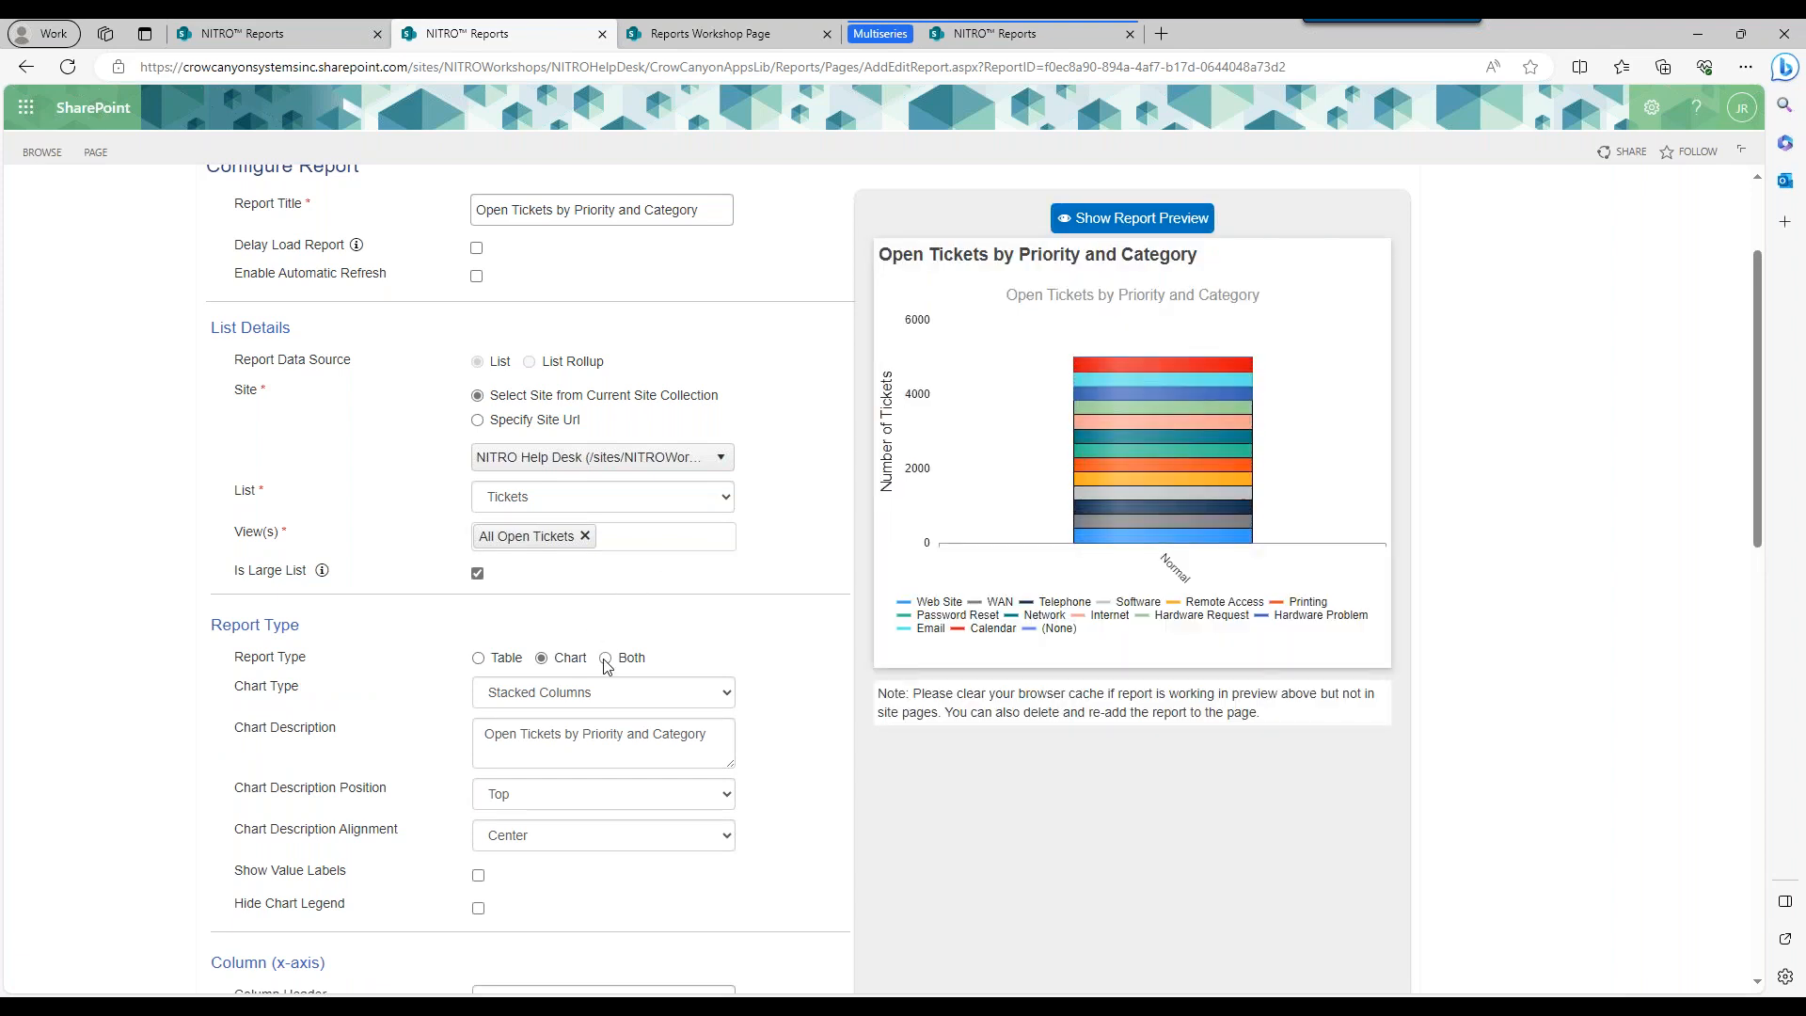
pyautogui.click(1135, 230)
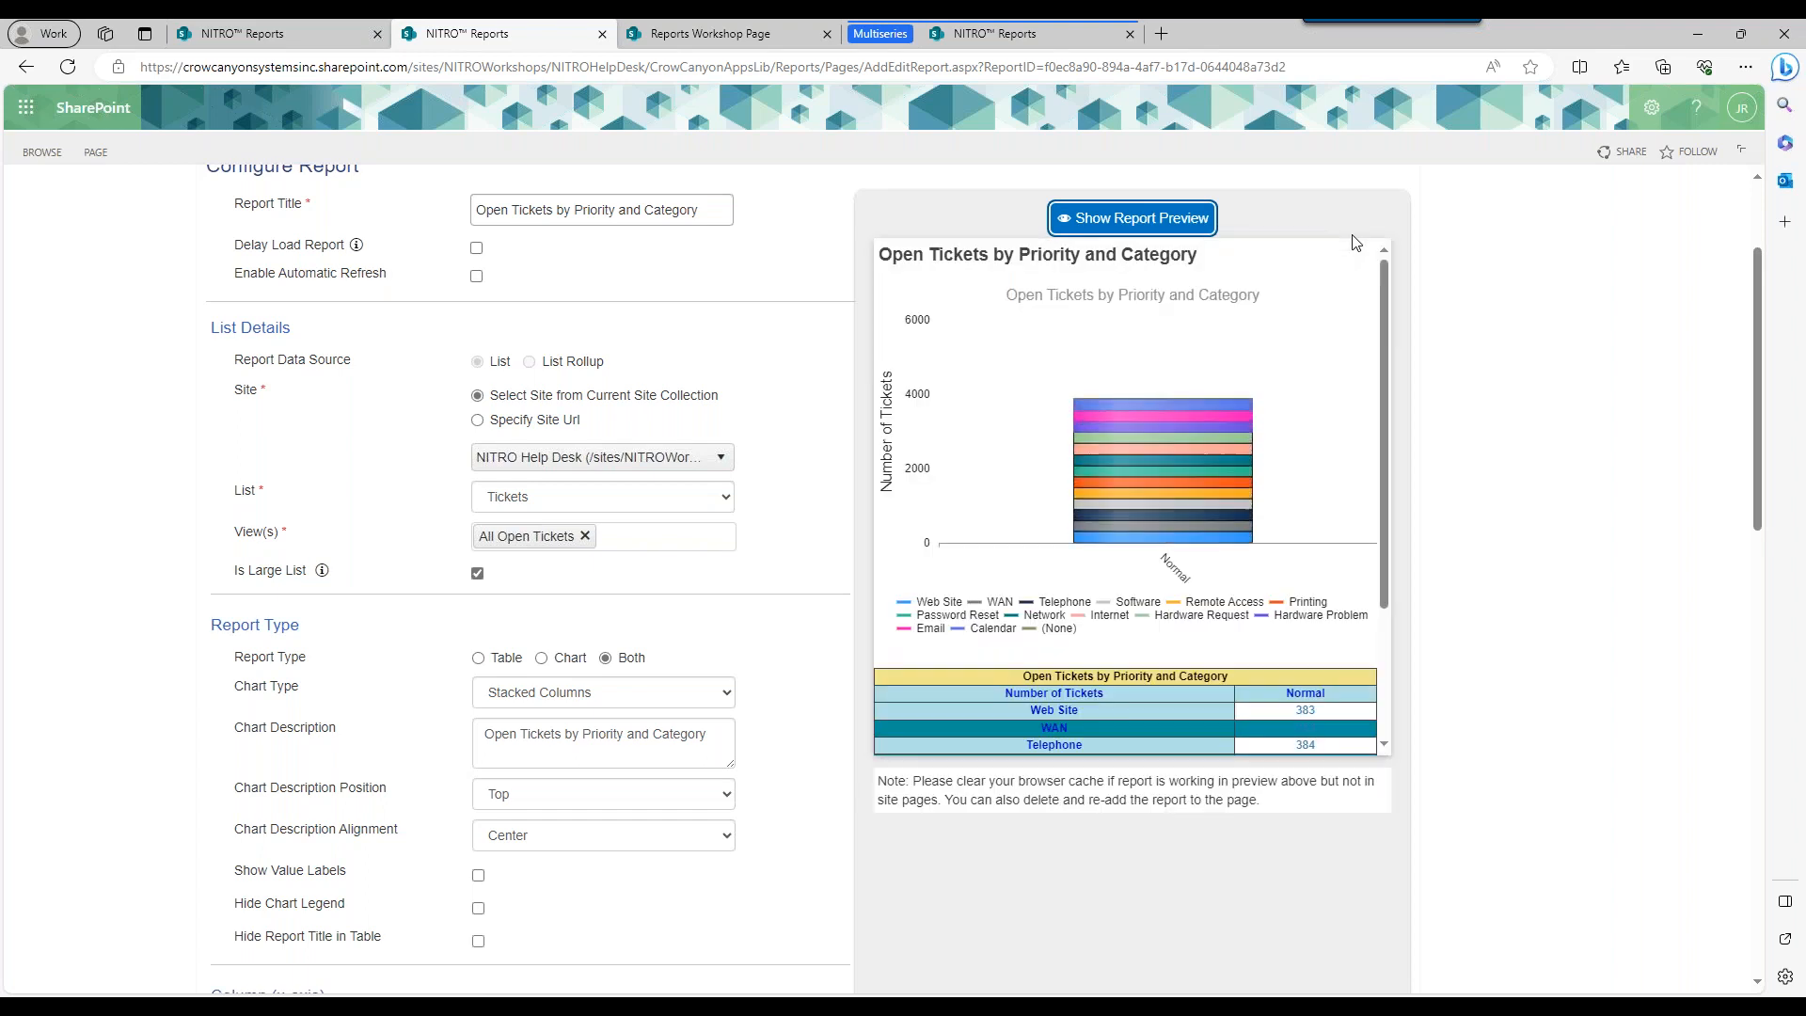
pyautogui.moveTo(1384, 352); pyautogui.dragTo(1398, 455)
pyautogui.scroll(1, 1200, 331)
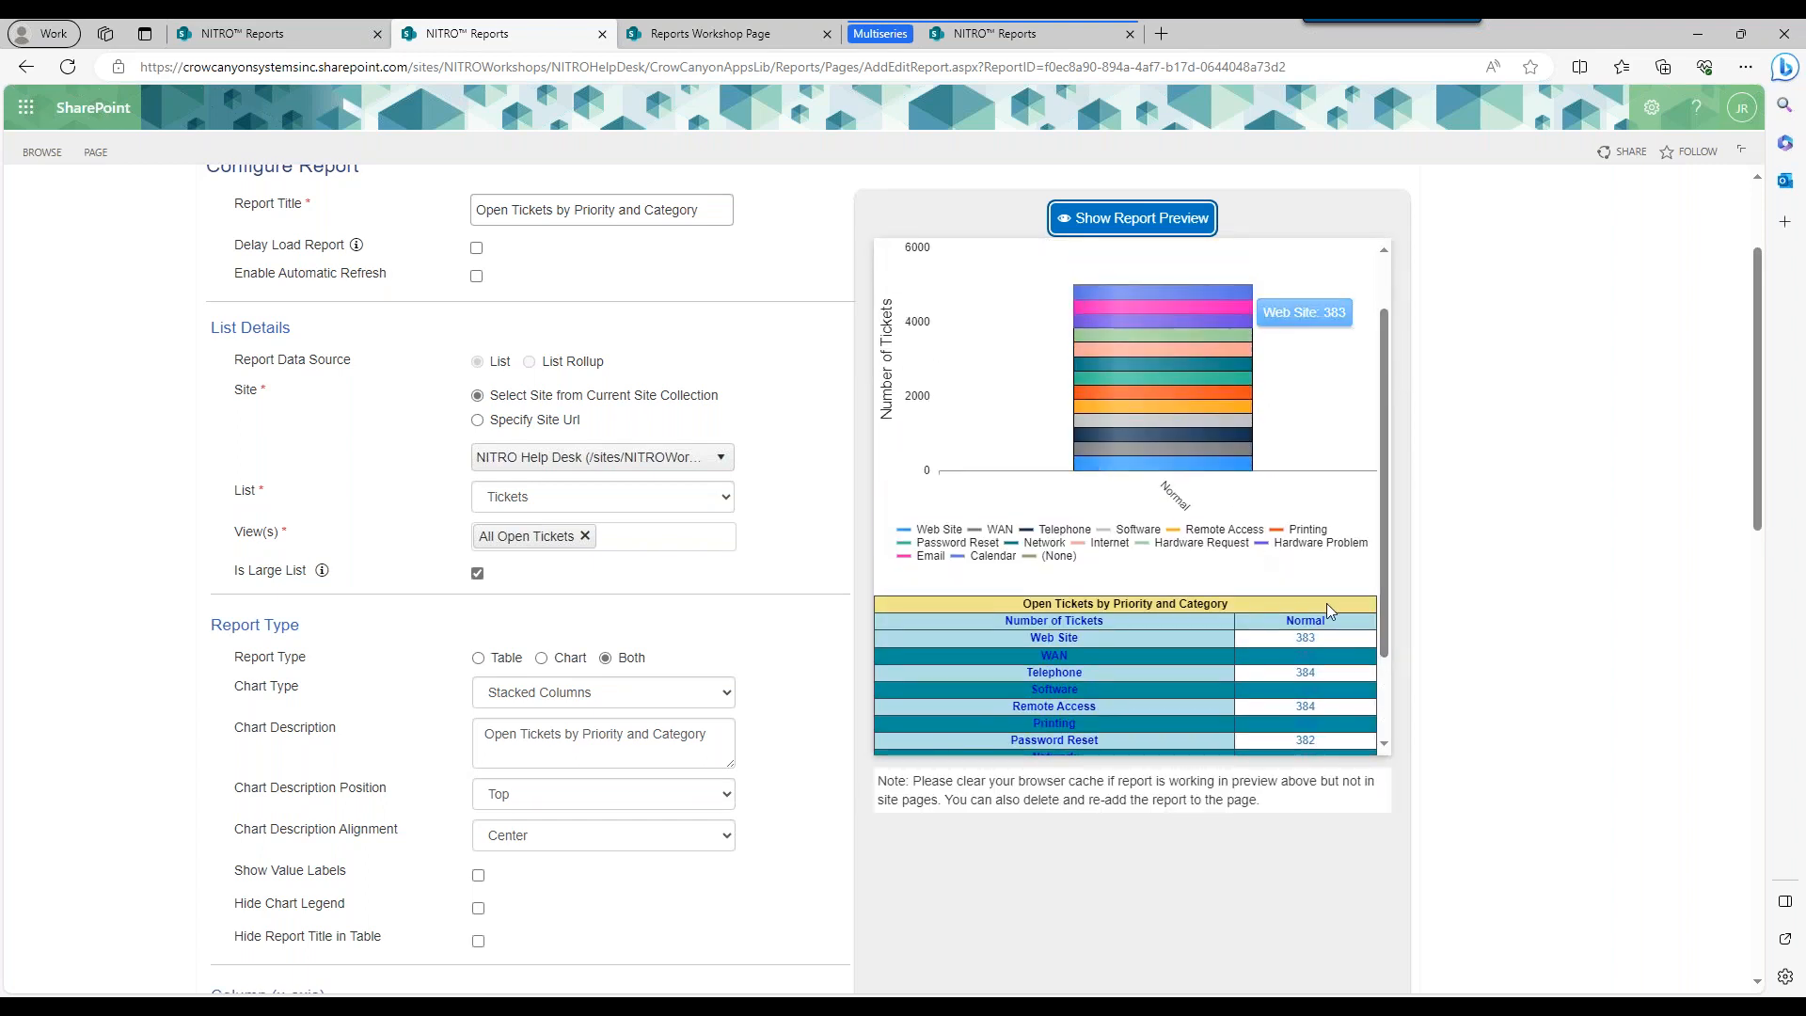
pyautogui.scroll(-1, 1383, 564)
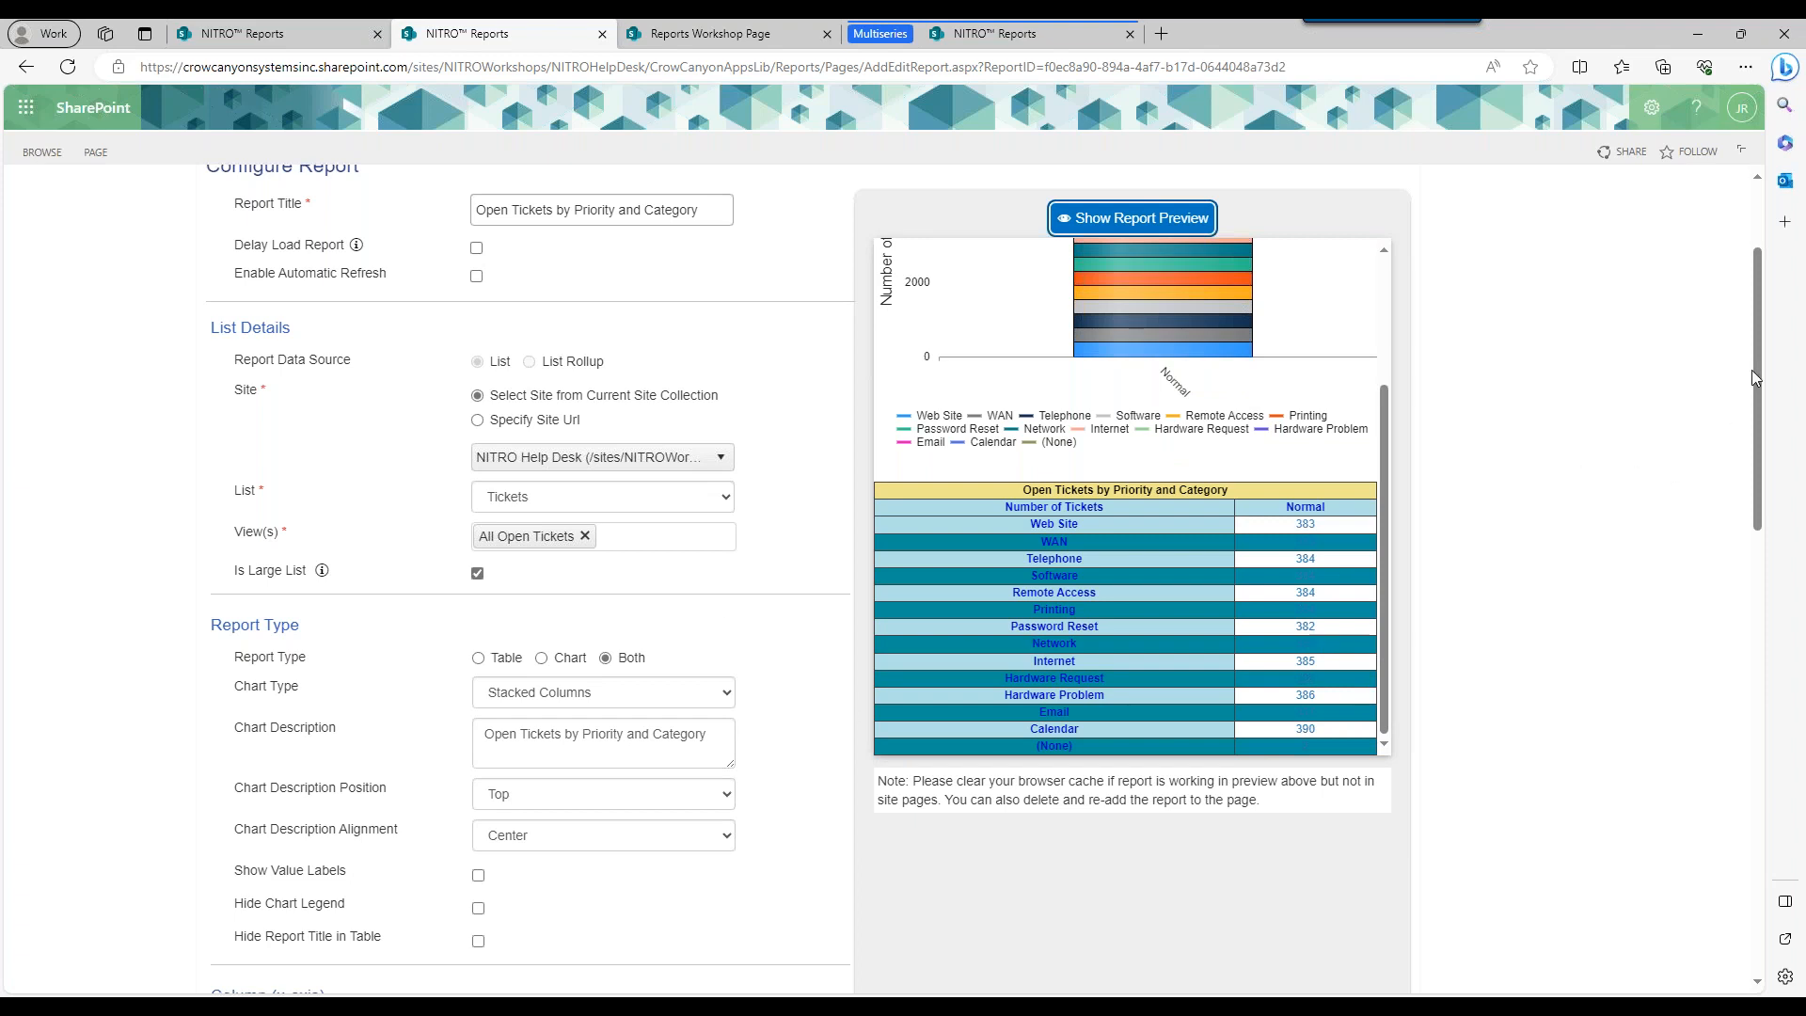
# Preview the report with its type set to Table, and set the type back to Chart and preview it.
pyautogui.scroll(-1, 1756, 354)
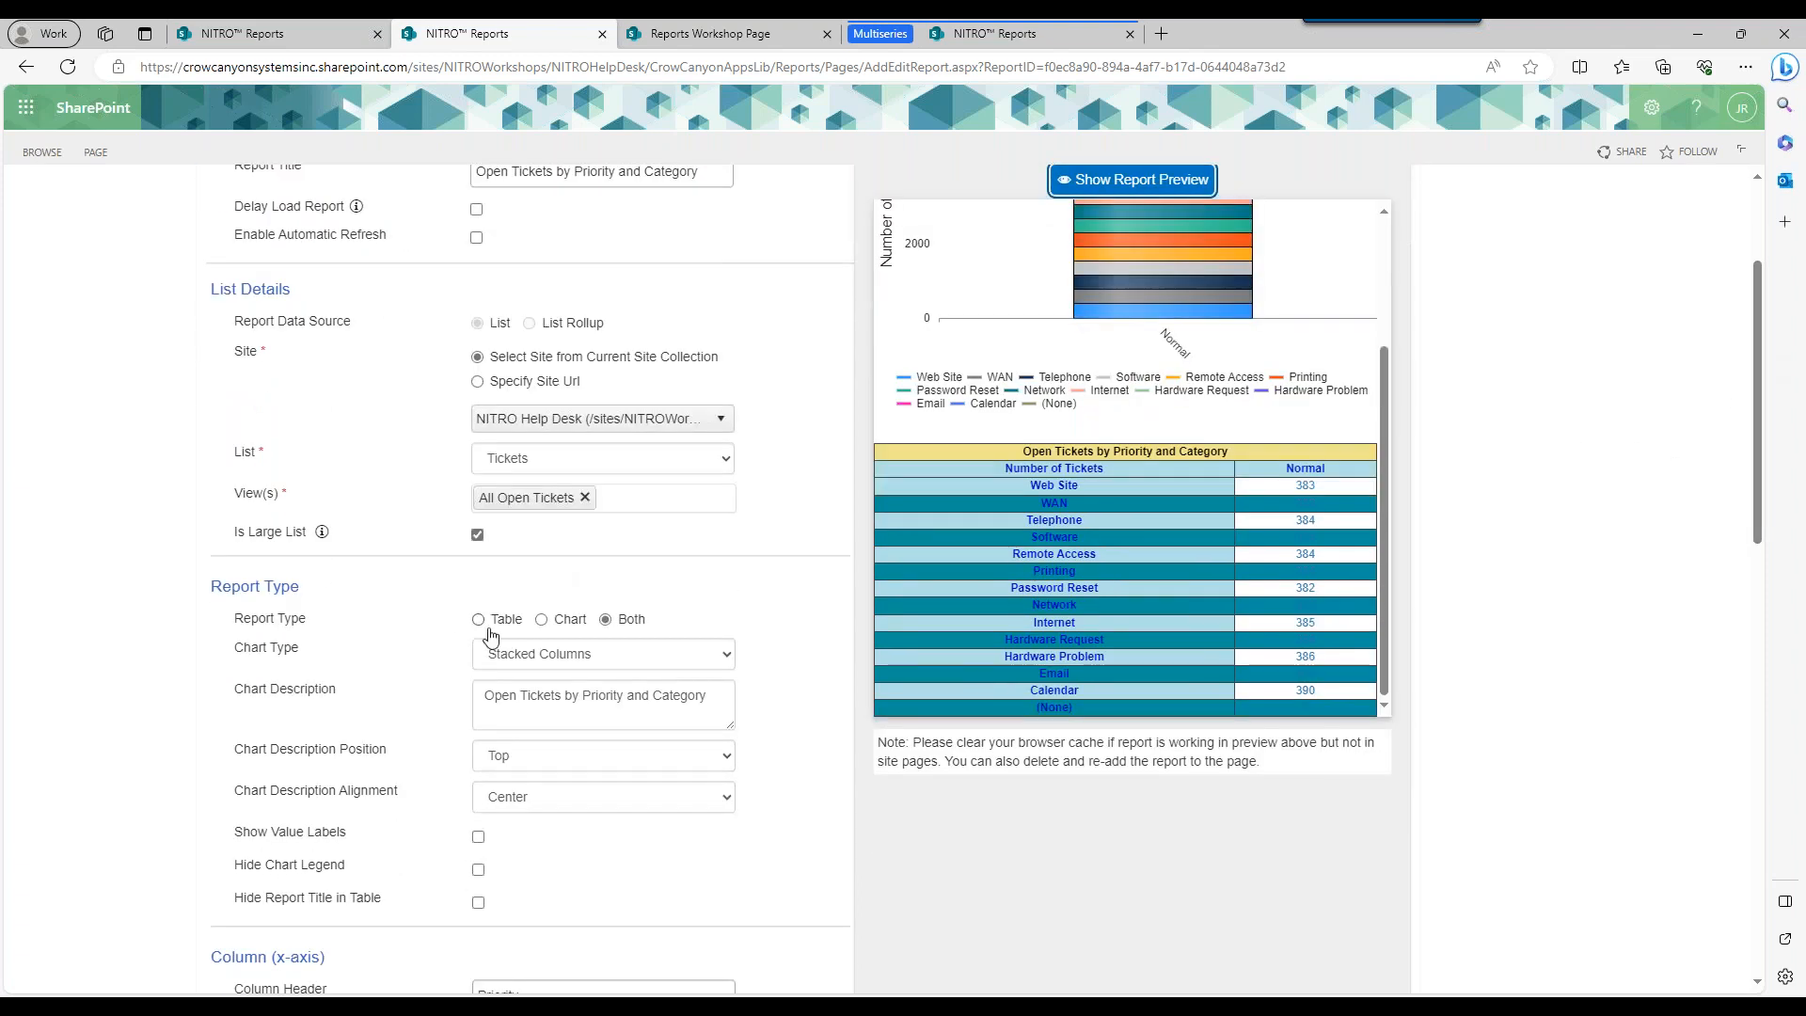
pyautogui.click(479, 620)
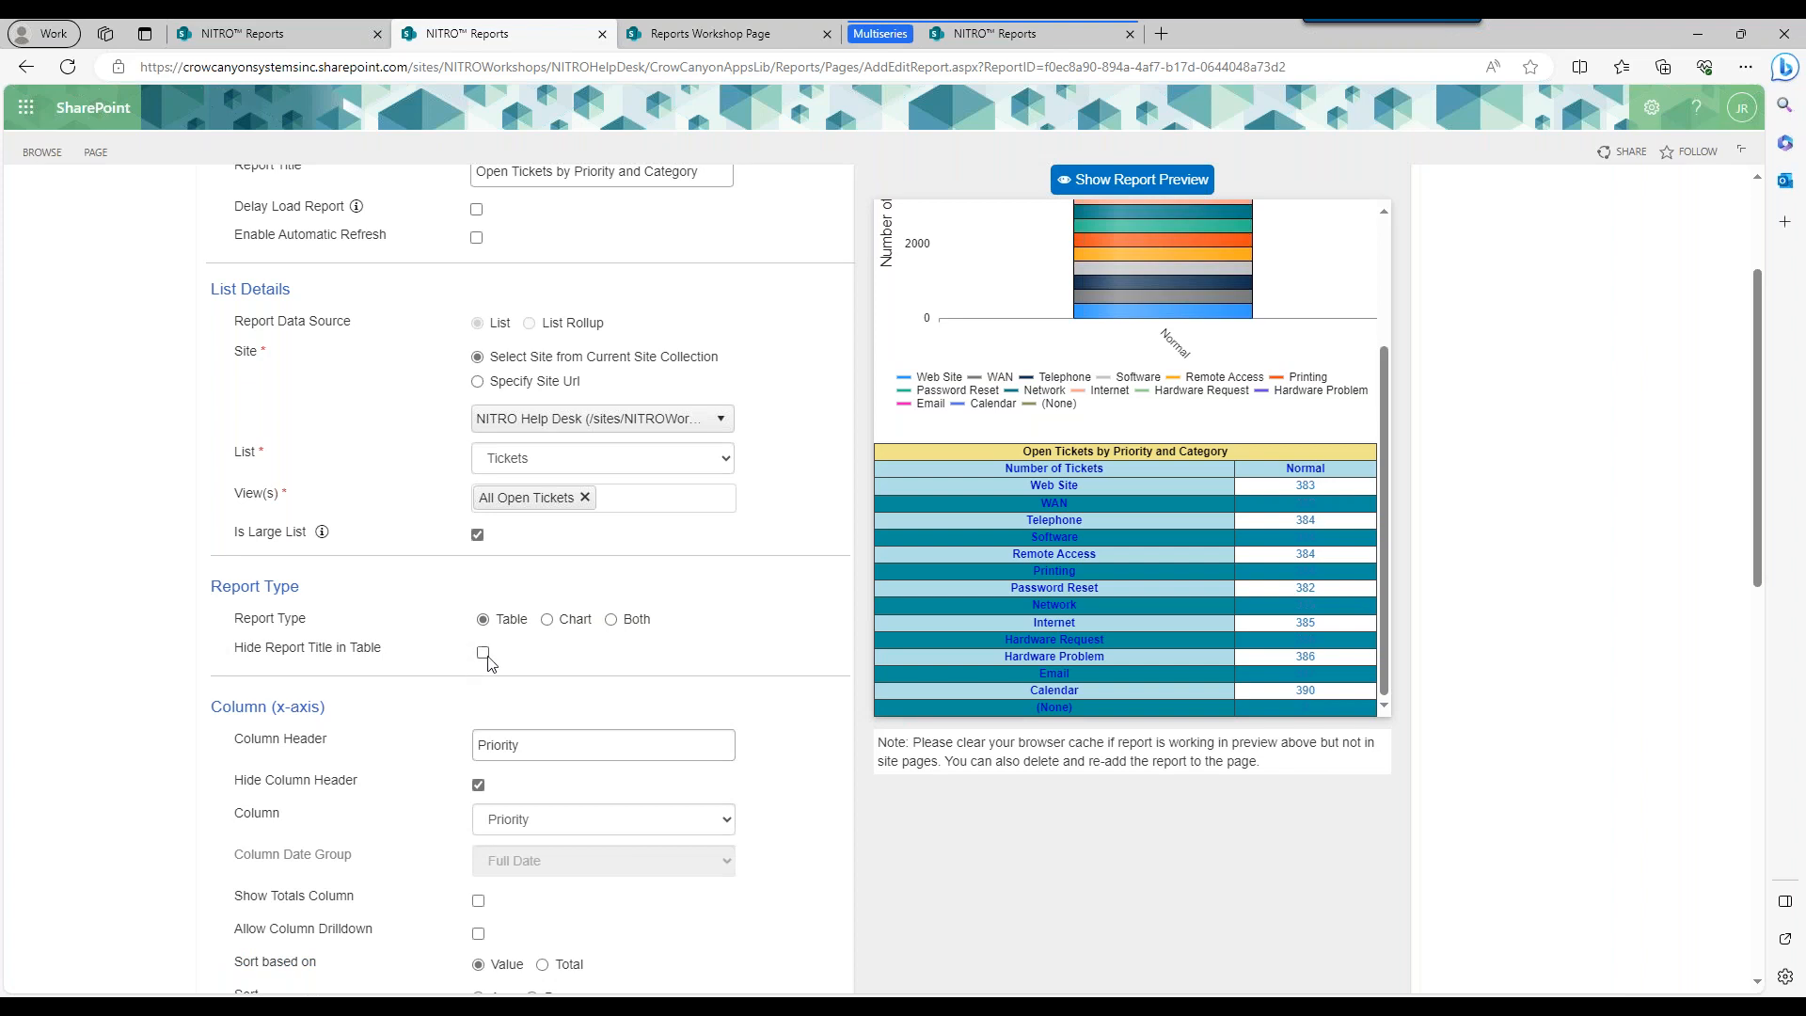
pyautogui.click(1094, 184)
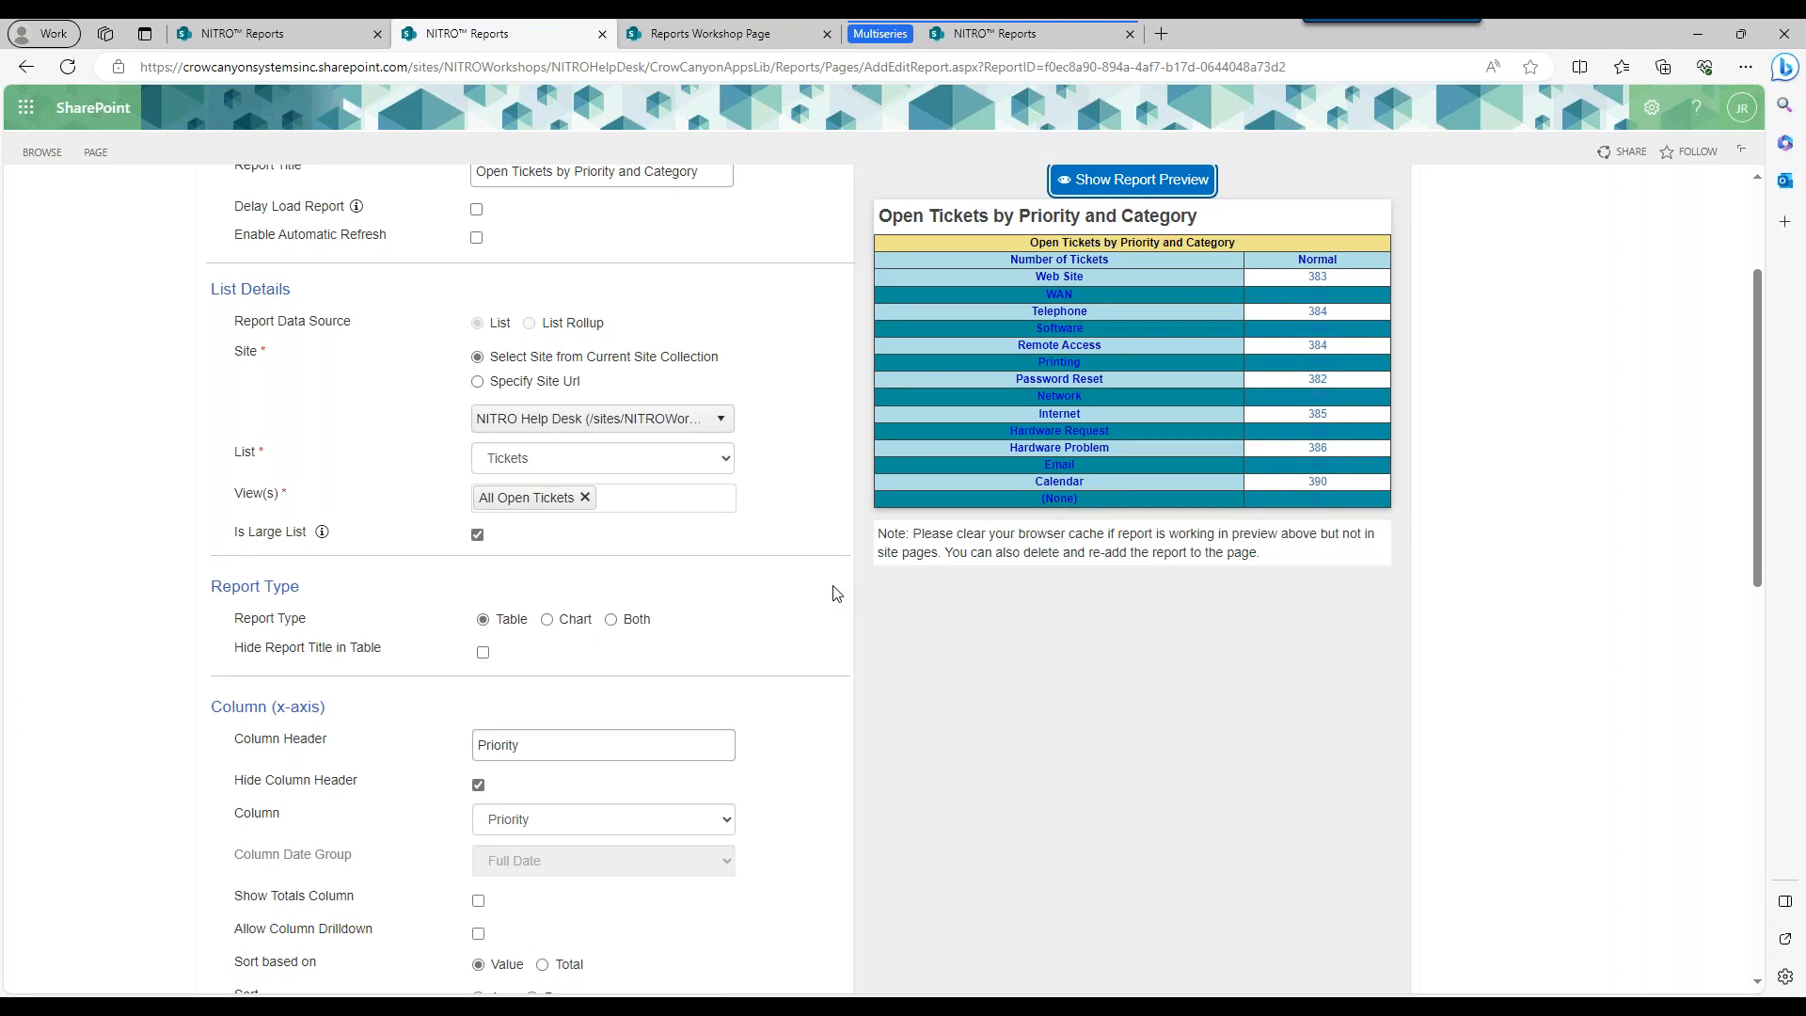
pyautogui.click(588, 619)
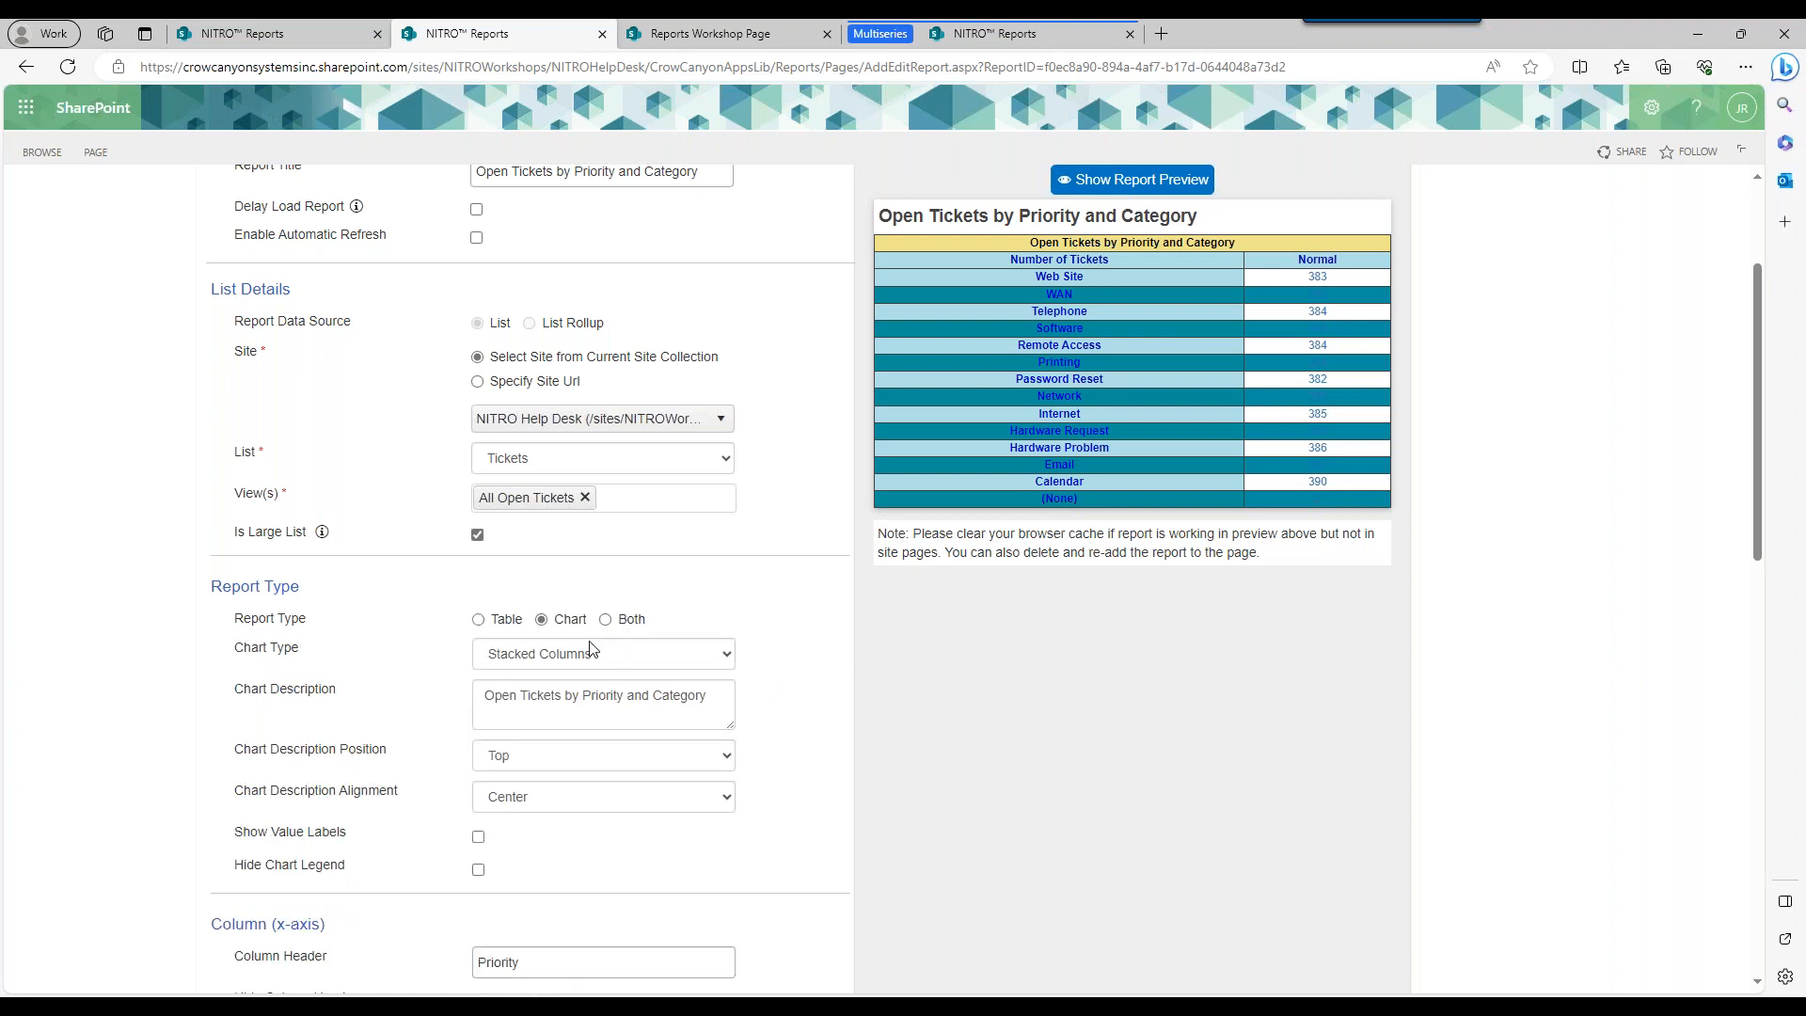
pyautogui.click(1134, 188)
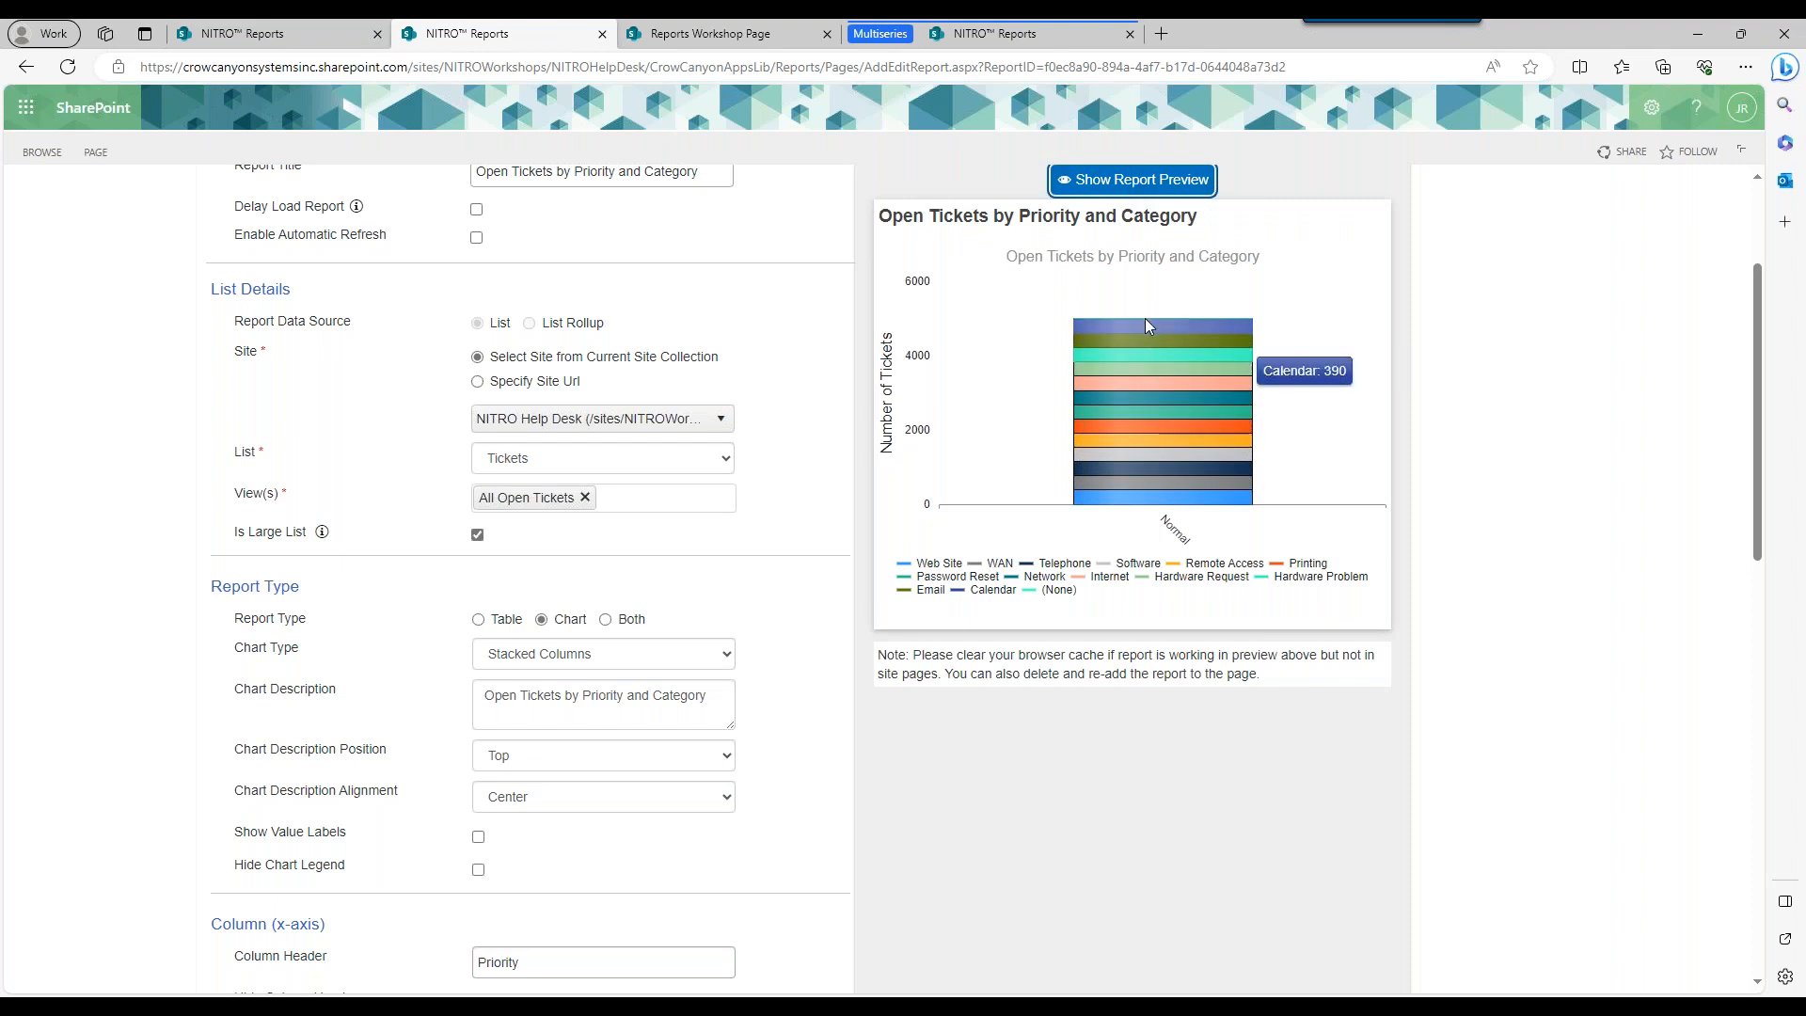
# Set the chart type to Column, preview the report, and inspect the values of the individual category columns.
pyautogui.click(656, 654)
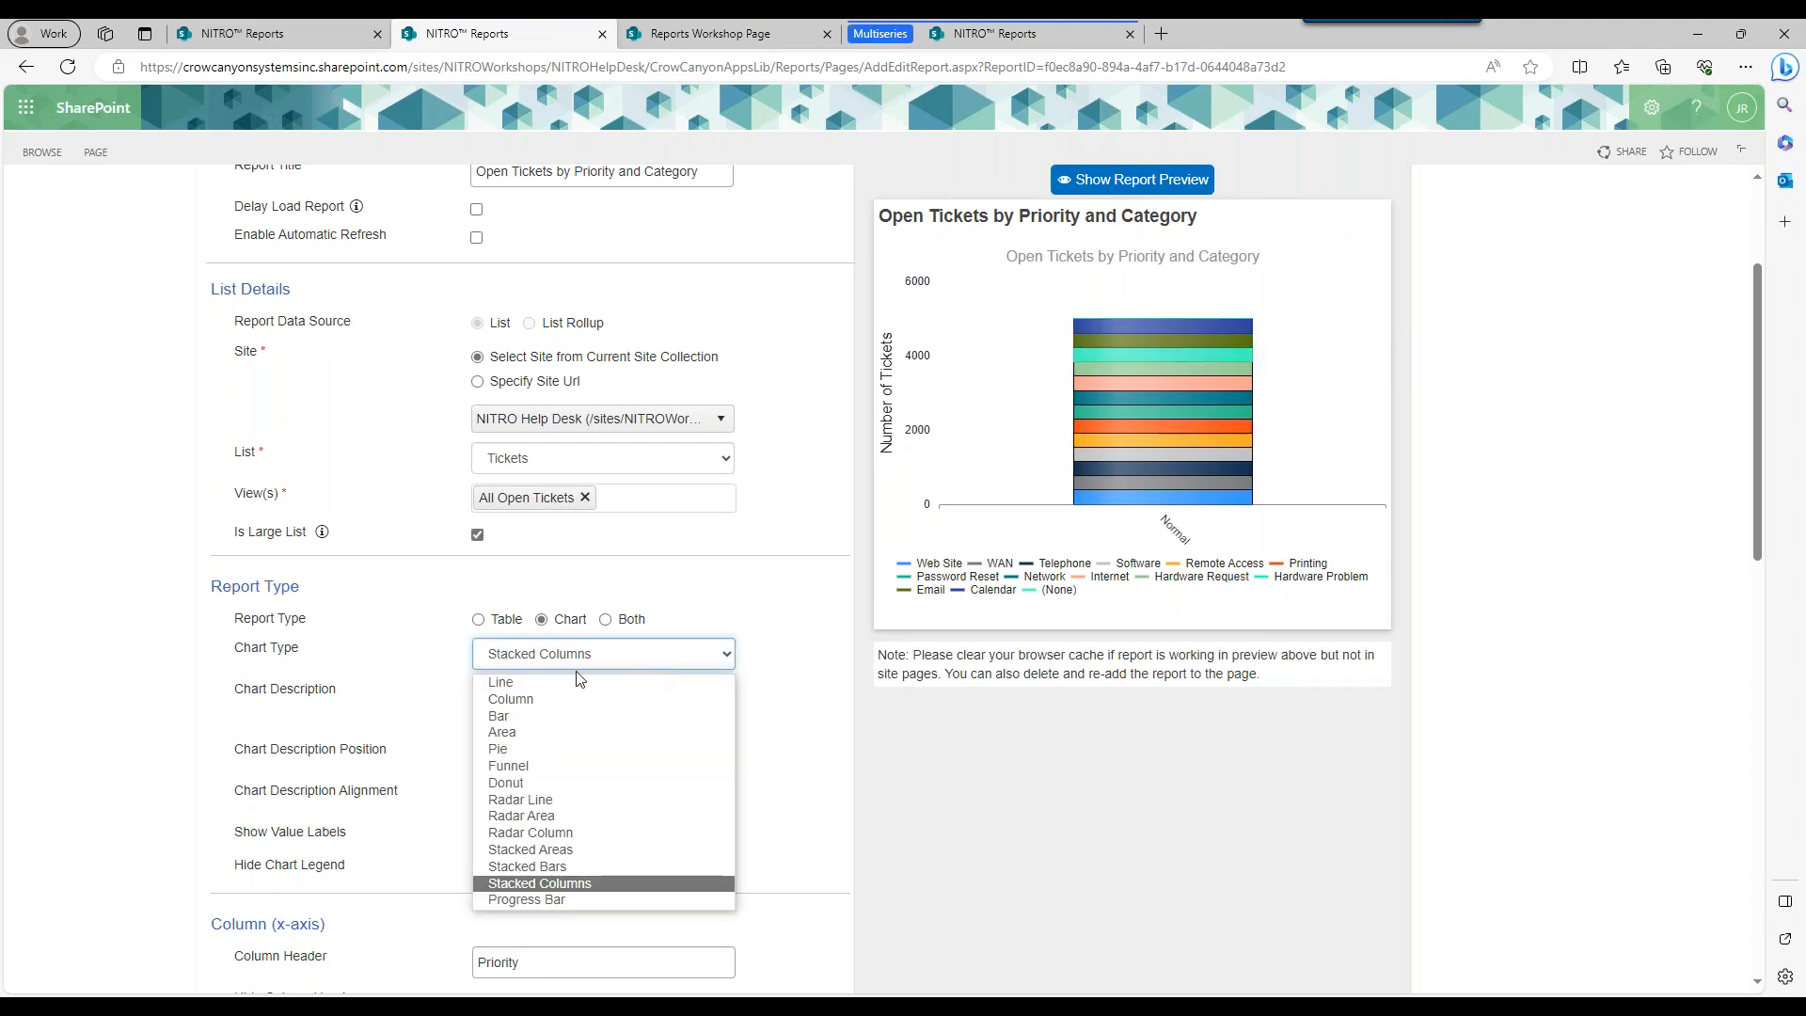
pyautogui.click(556, 695)
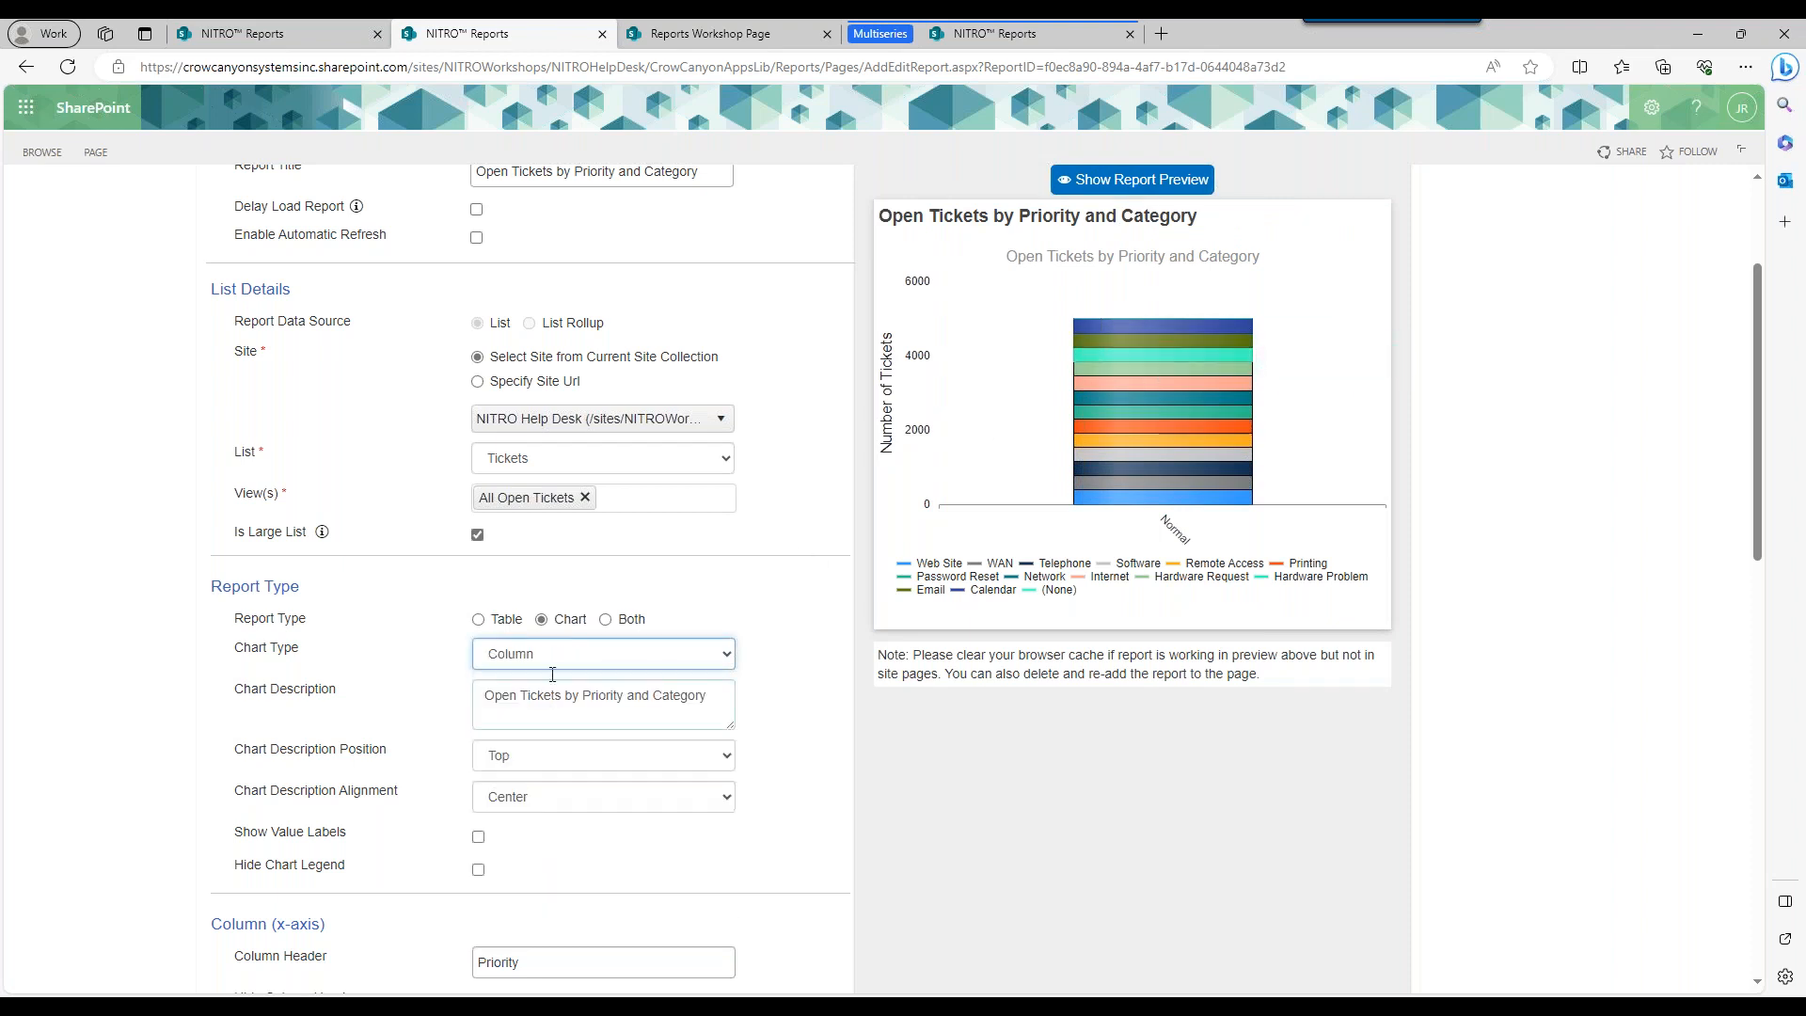
pyautogui.click(1136, 183)
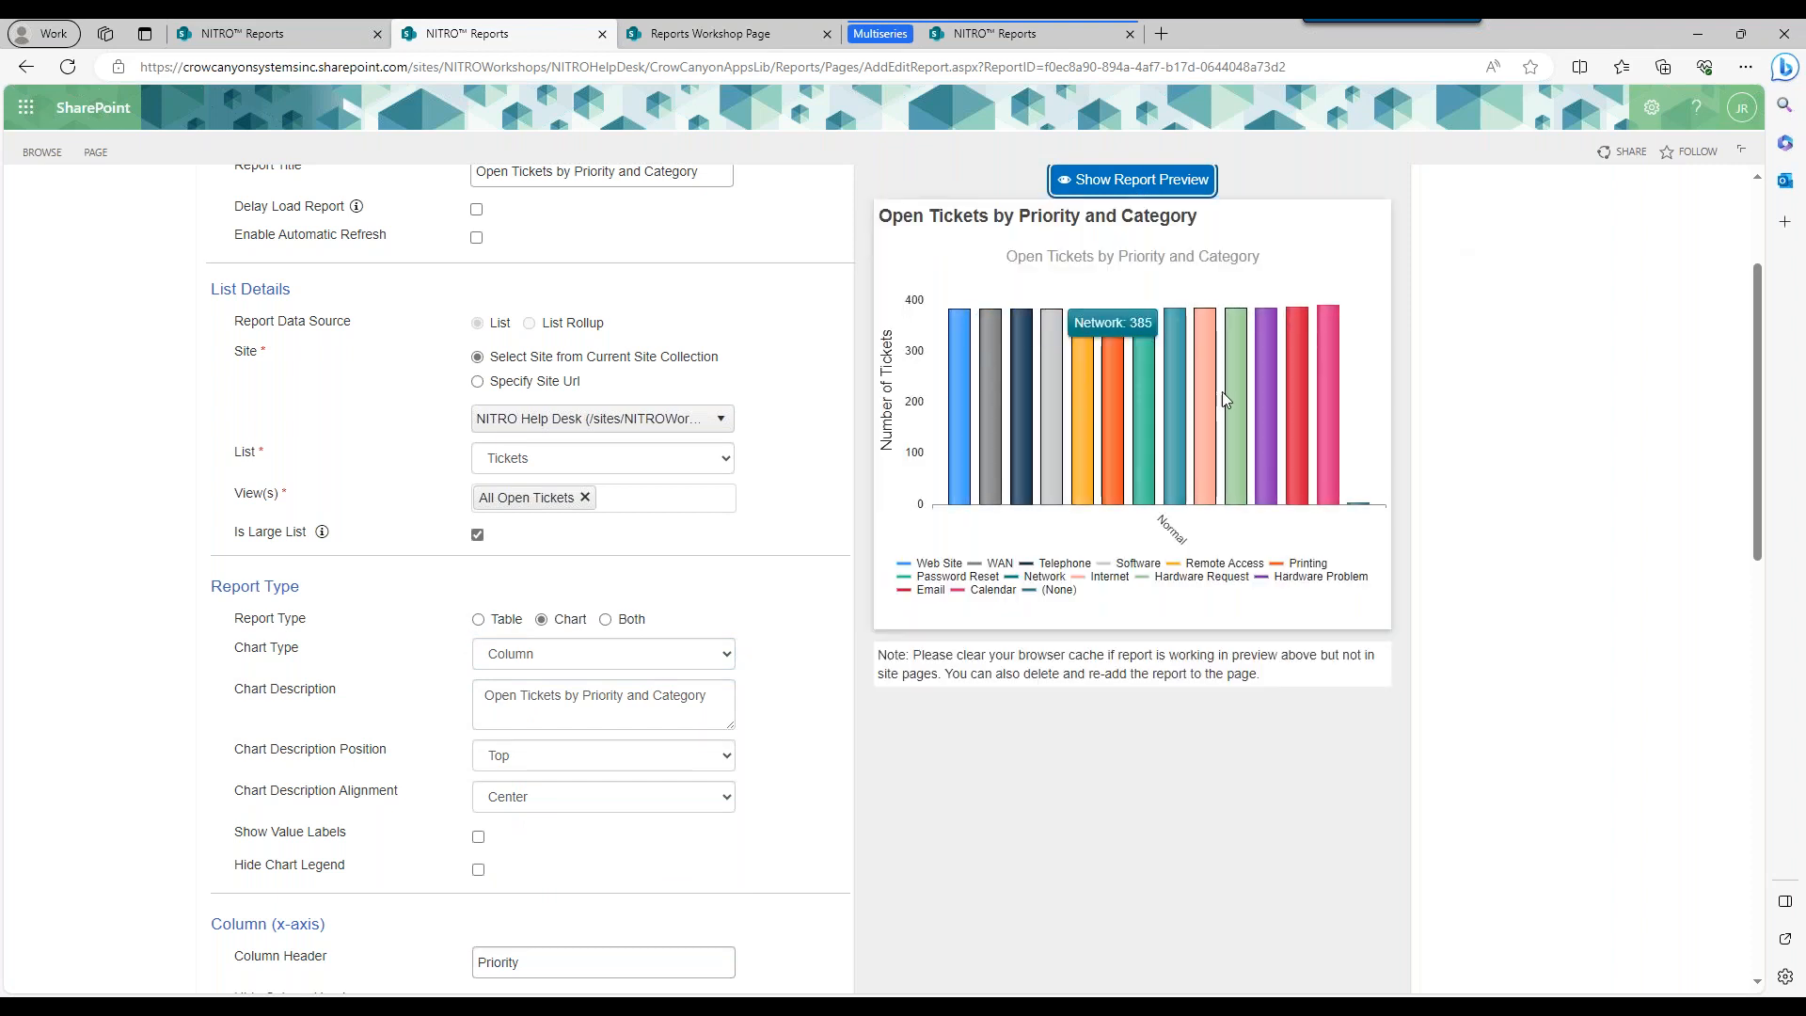
pyautogui.moveTo(1300, 397)
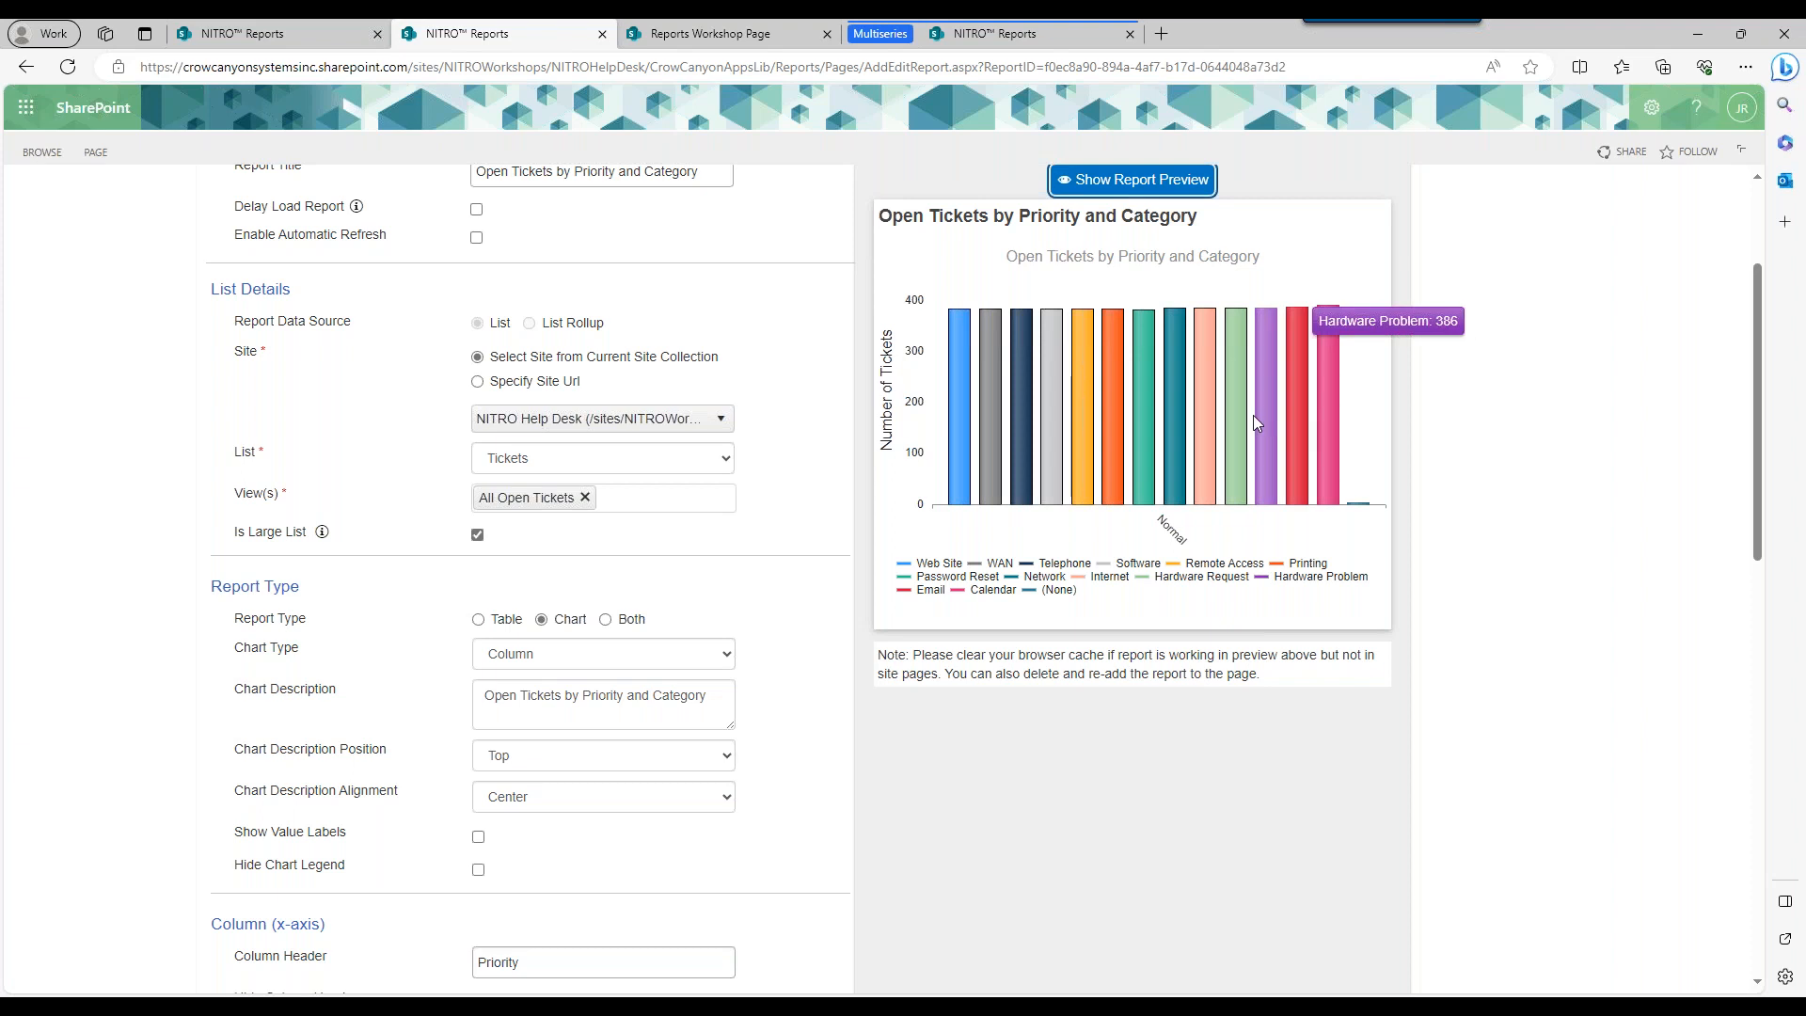
pyautogui.moveTo(965, 363)
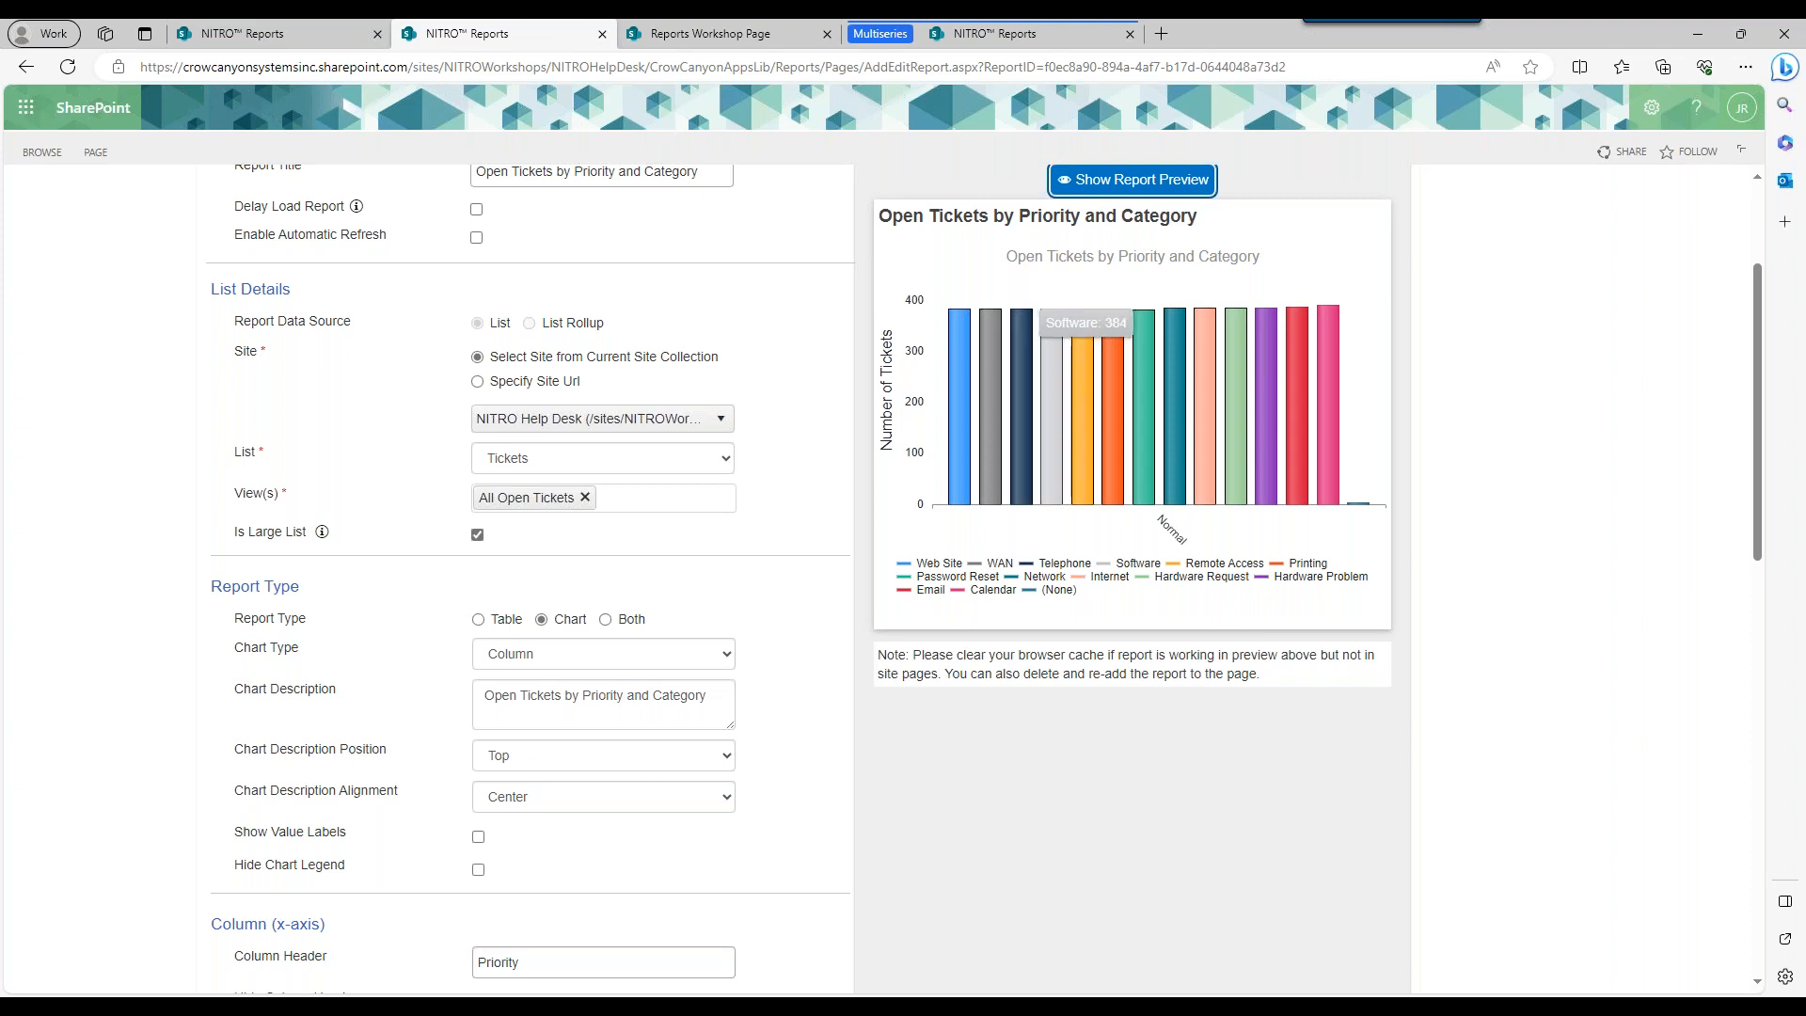
# Preview the report with the Bar chart type, and preview it again with the Area chart type.
pyautogui.click(602, 654)
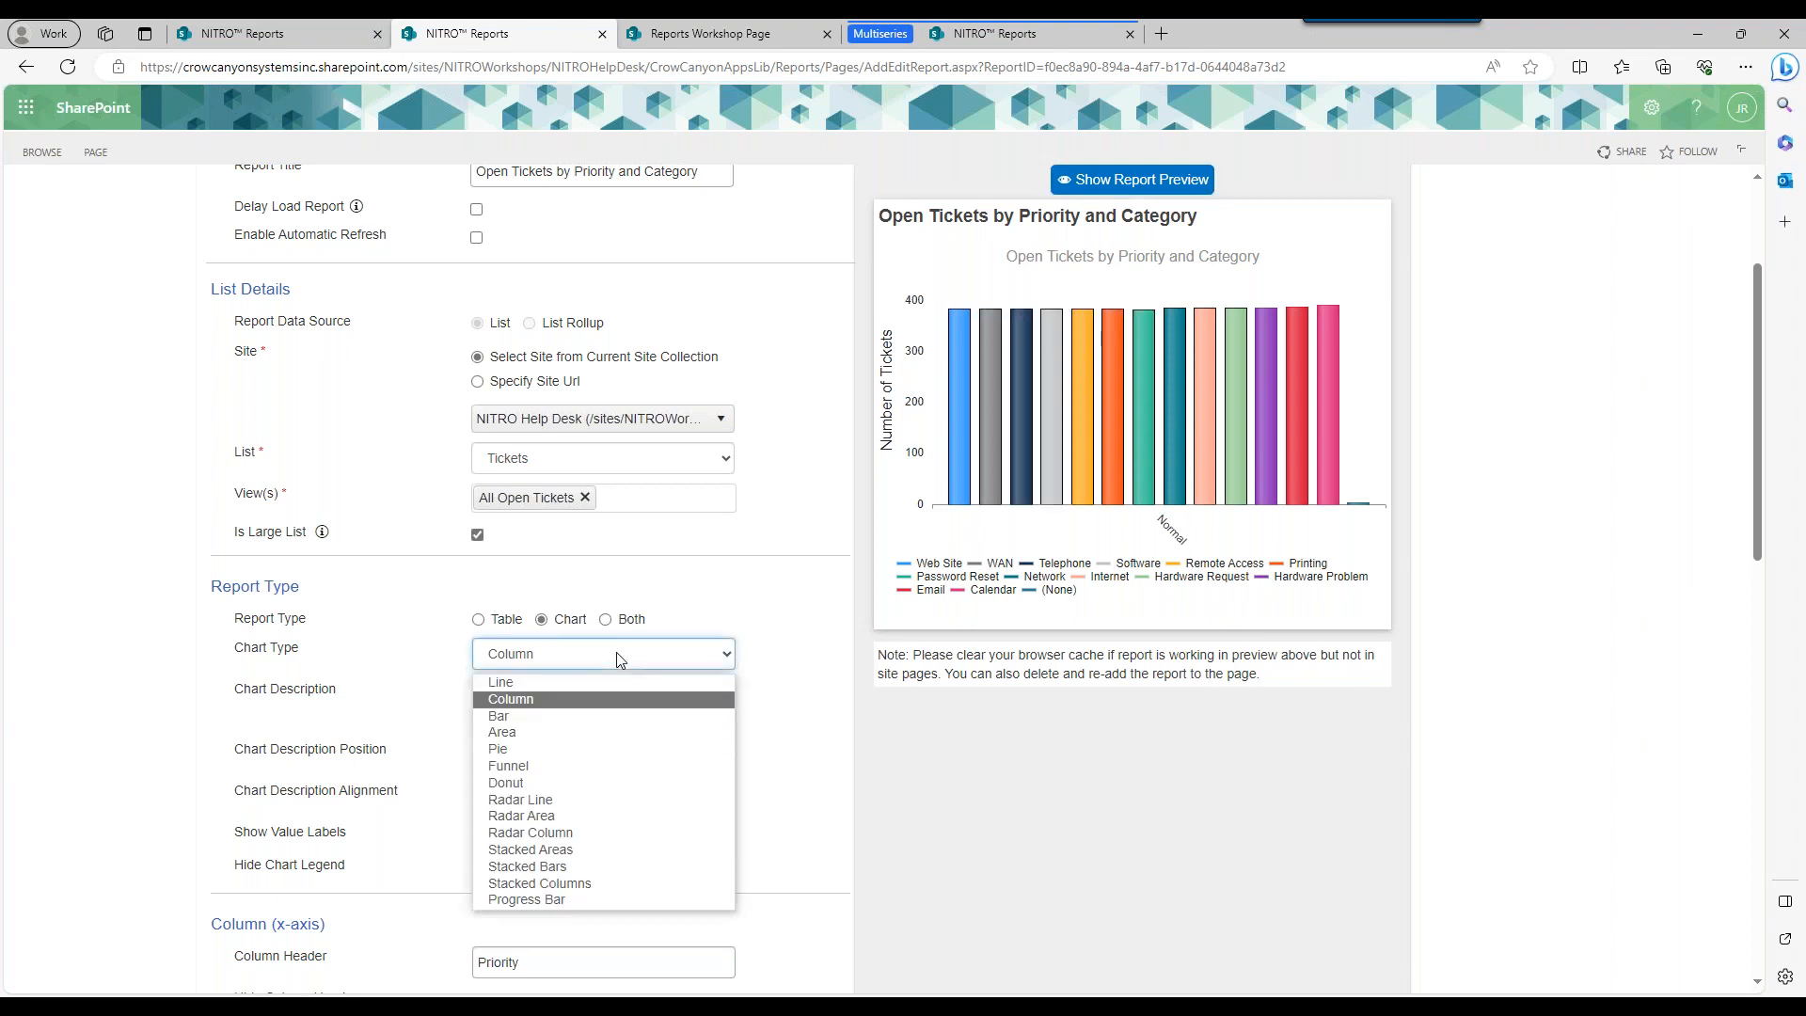
pyautogui.click(508, 710)
pyautogui.click(1103, 184)
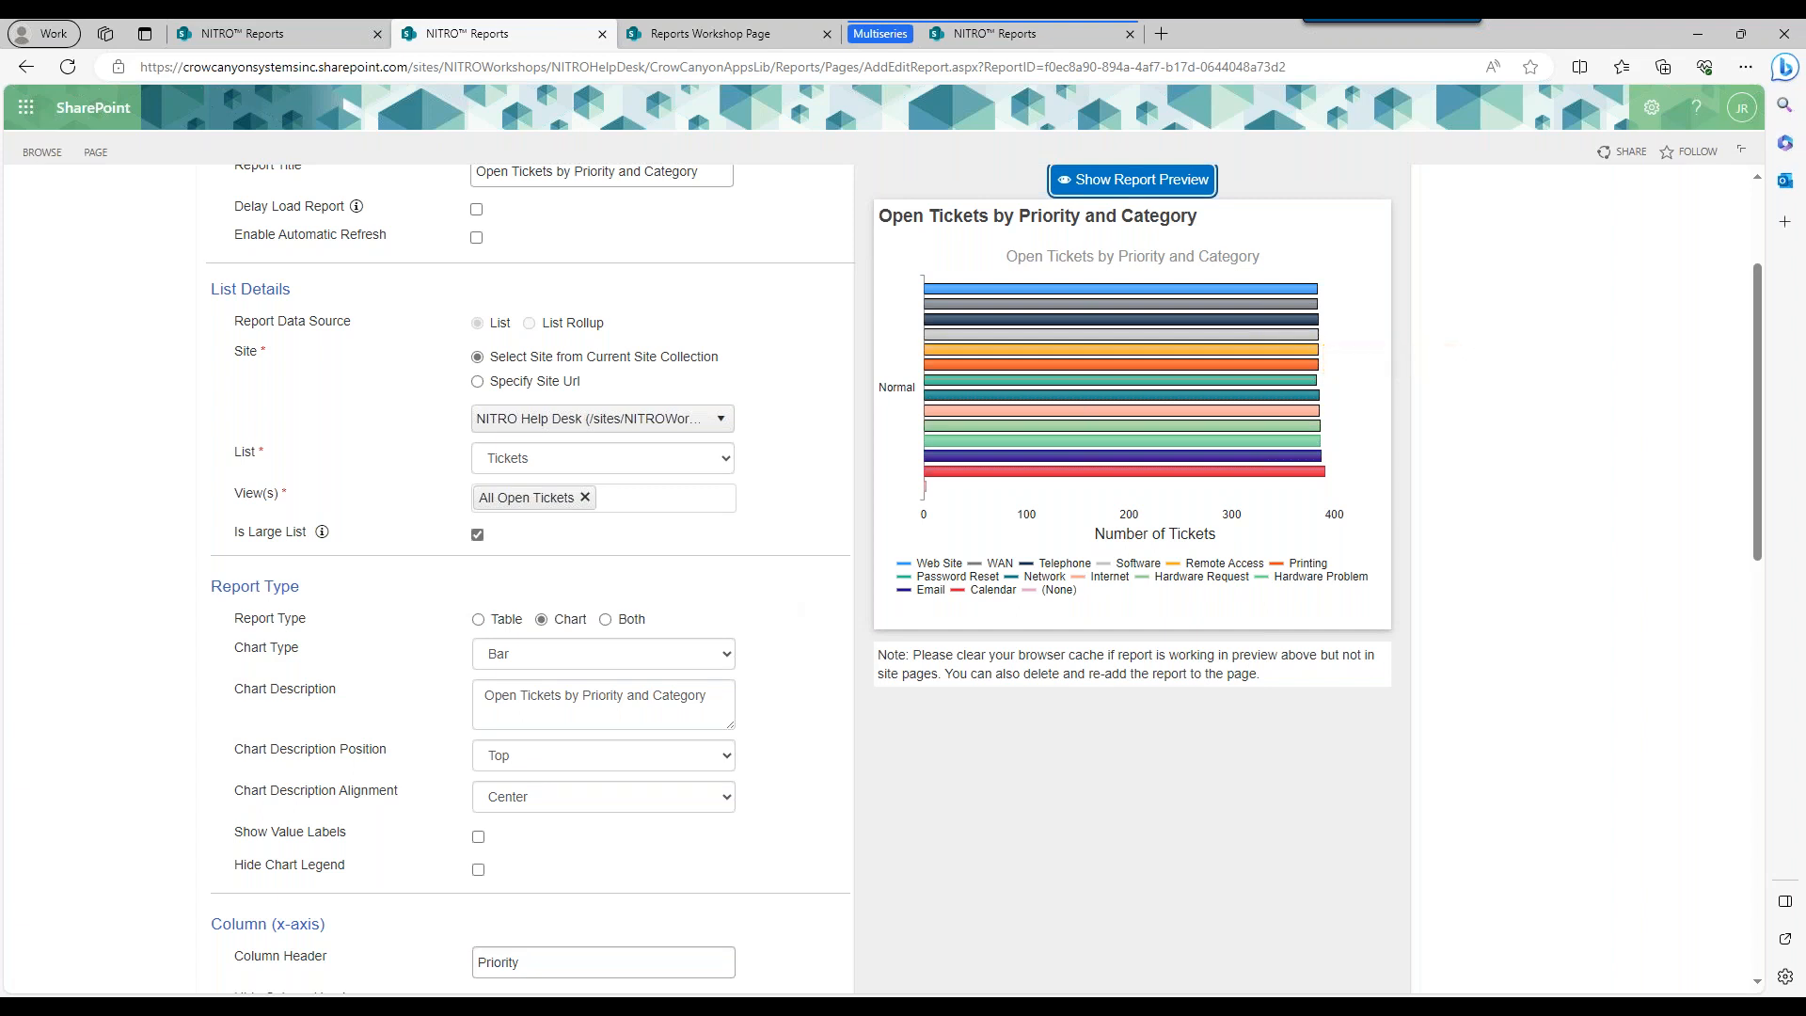
pyautogui.click(722, 655)
pyautogui.click(623, 732)
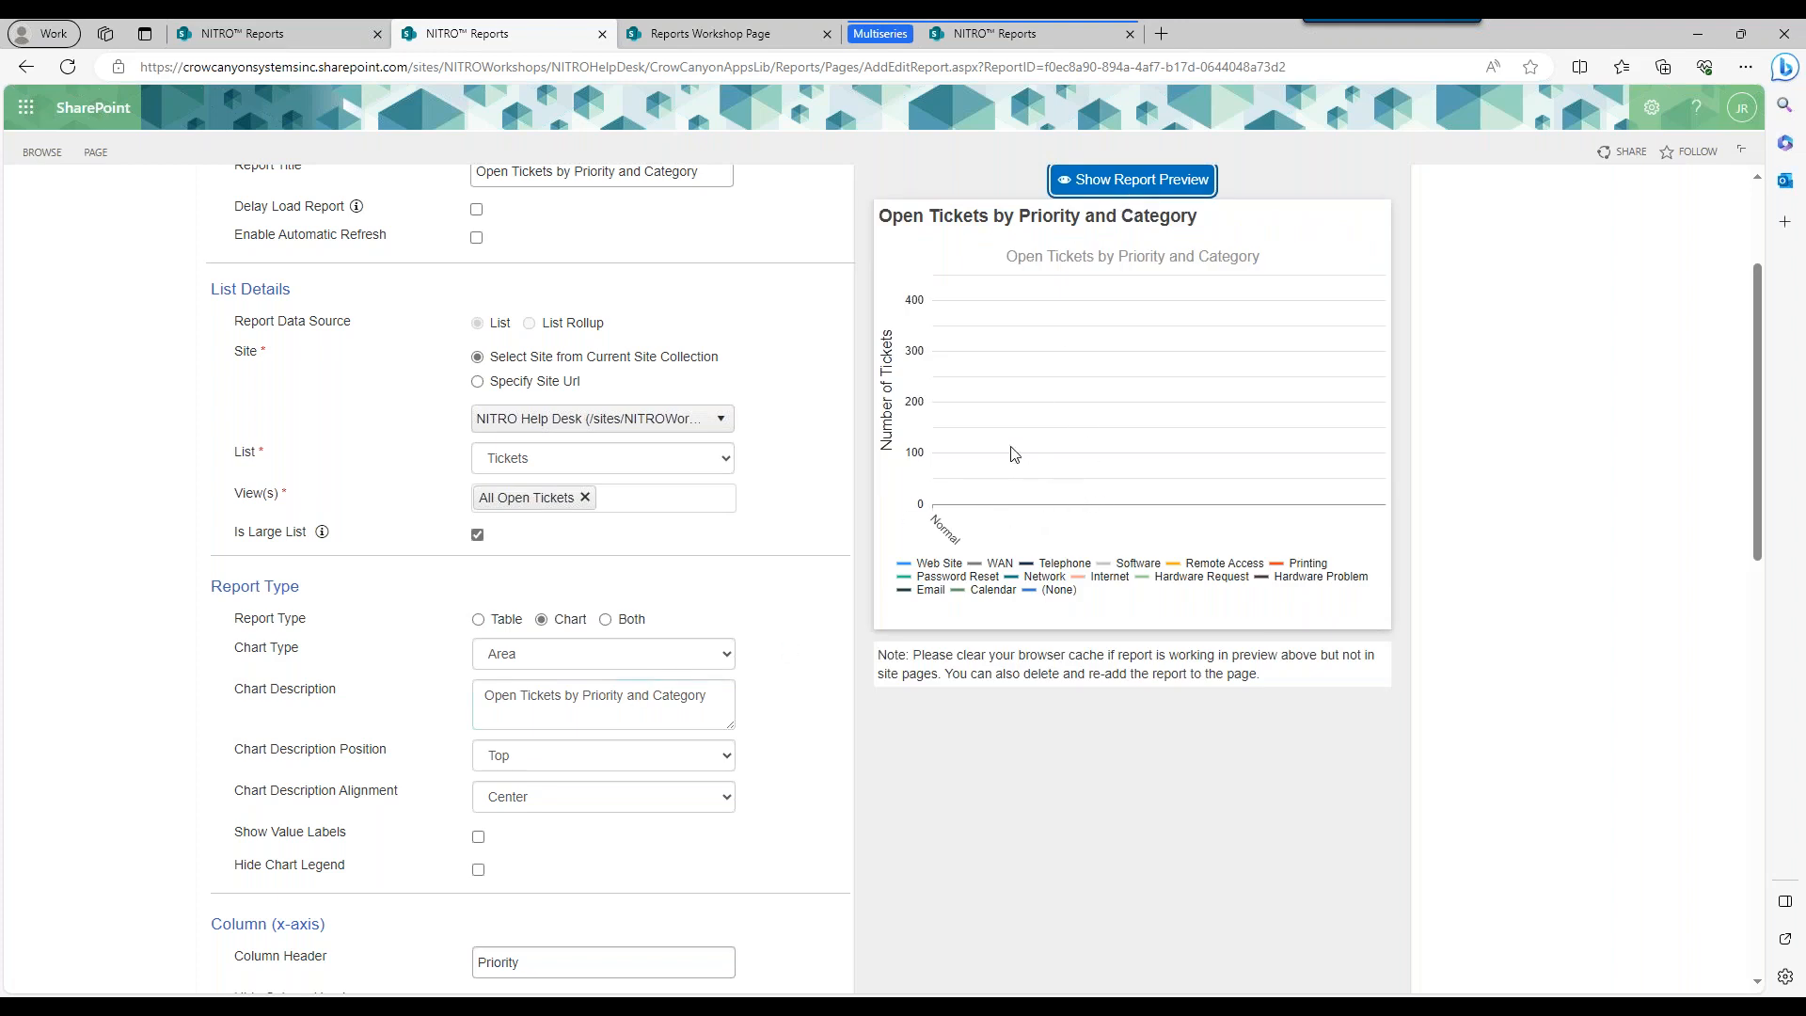
# Set the chart type to Pie, preview the report, and check the pie segment against the column and row settings.
pyautogui.click(674, 655)
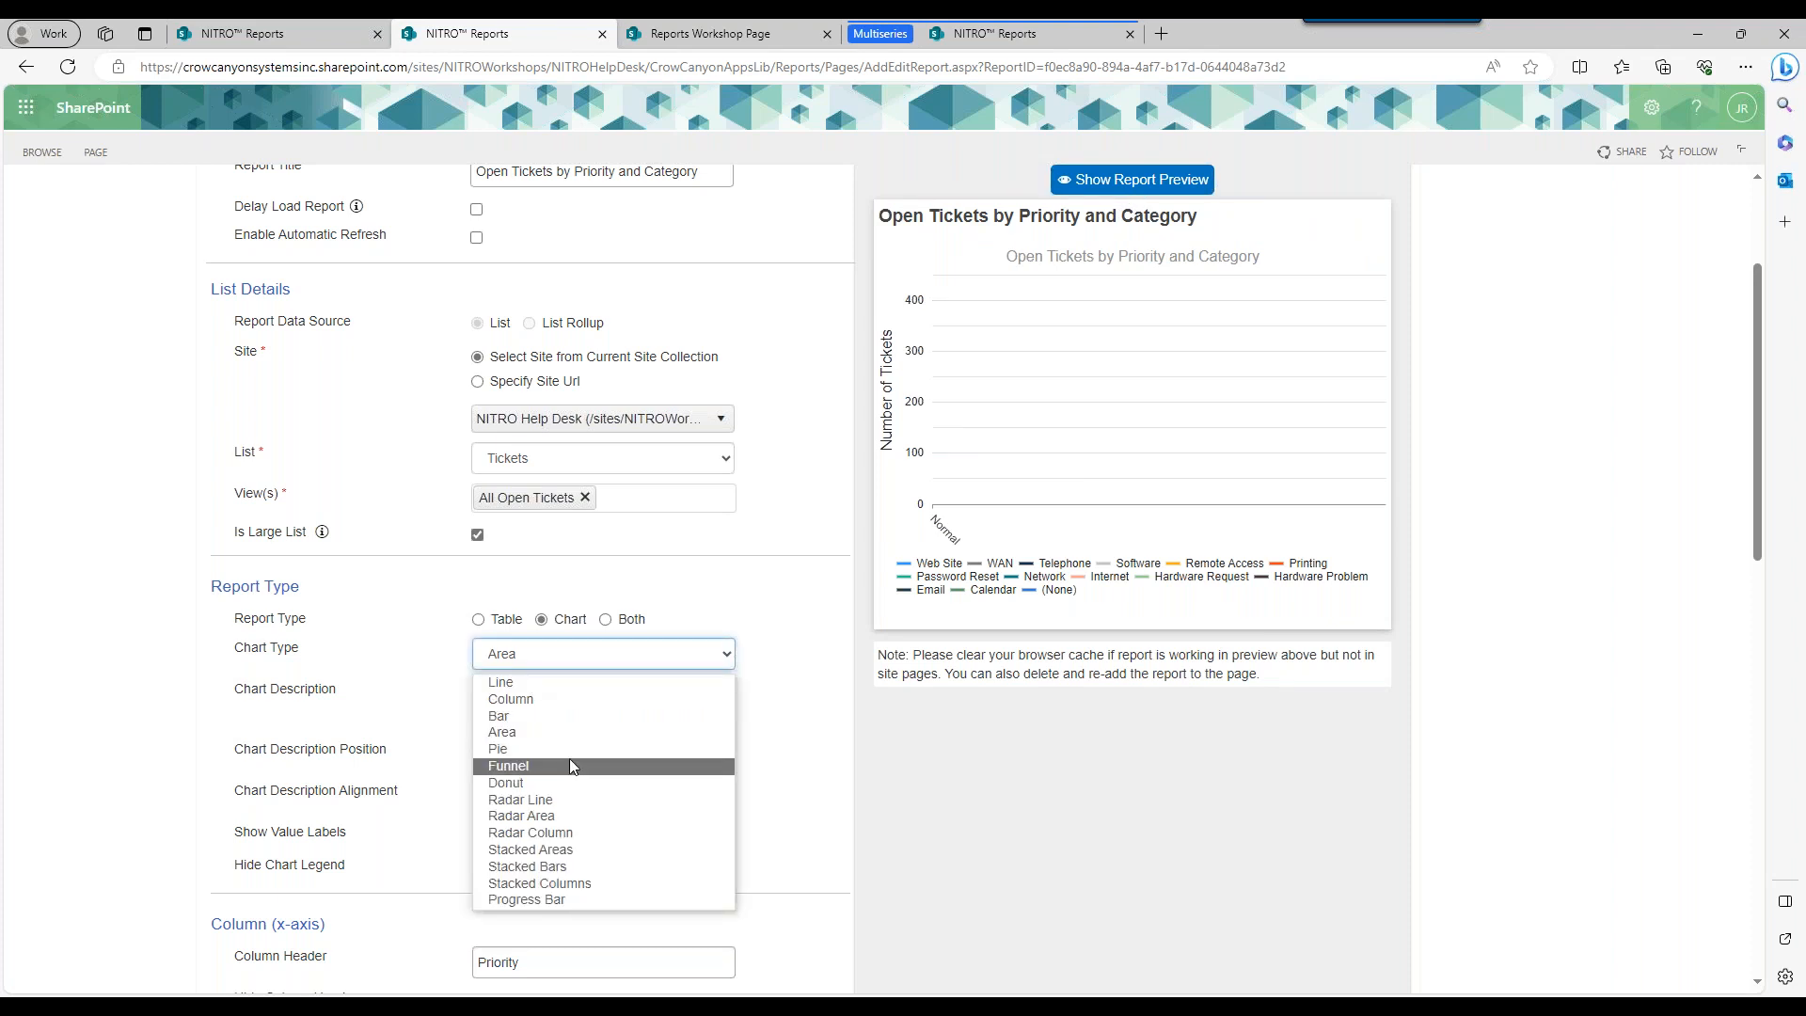
pyautogui.click(568, 746)
pyautogui.click(1176, 179)
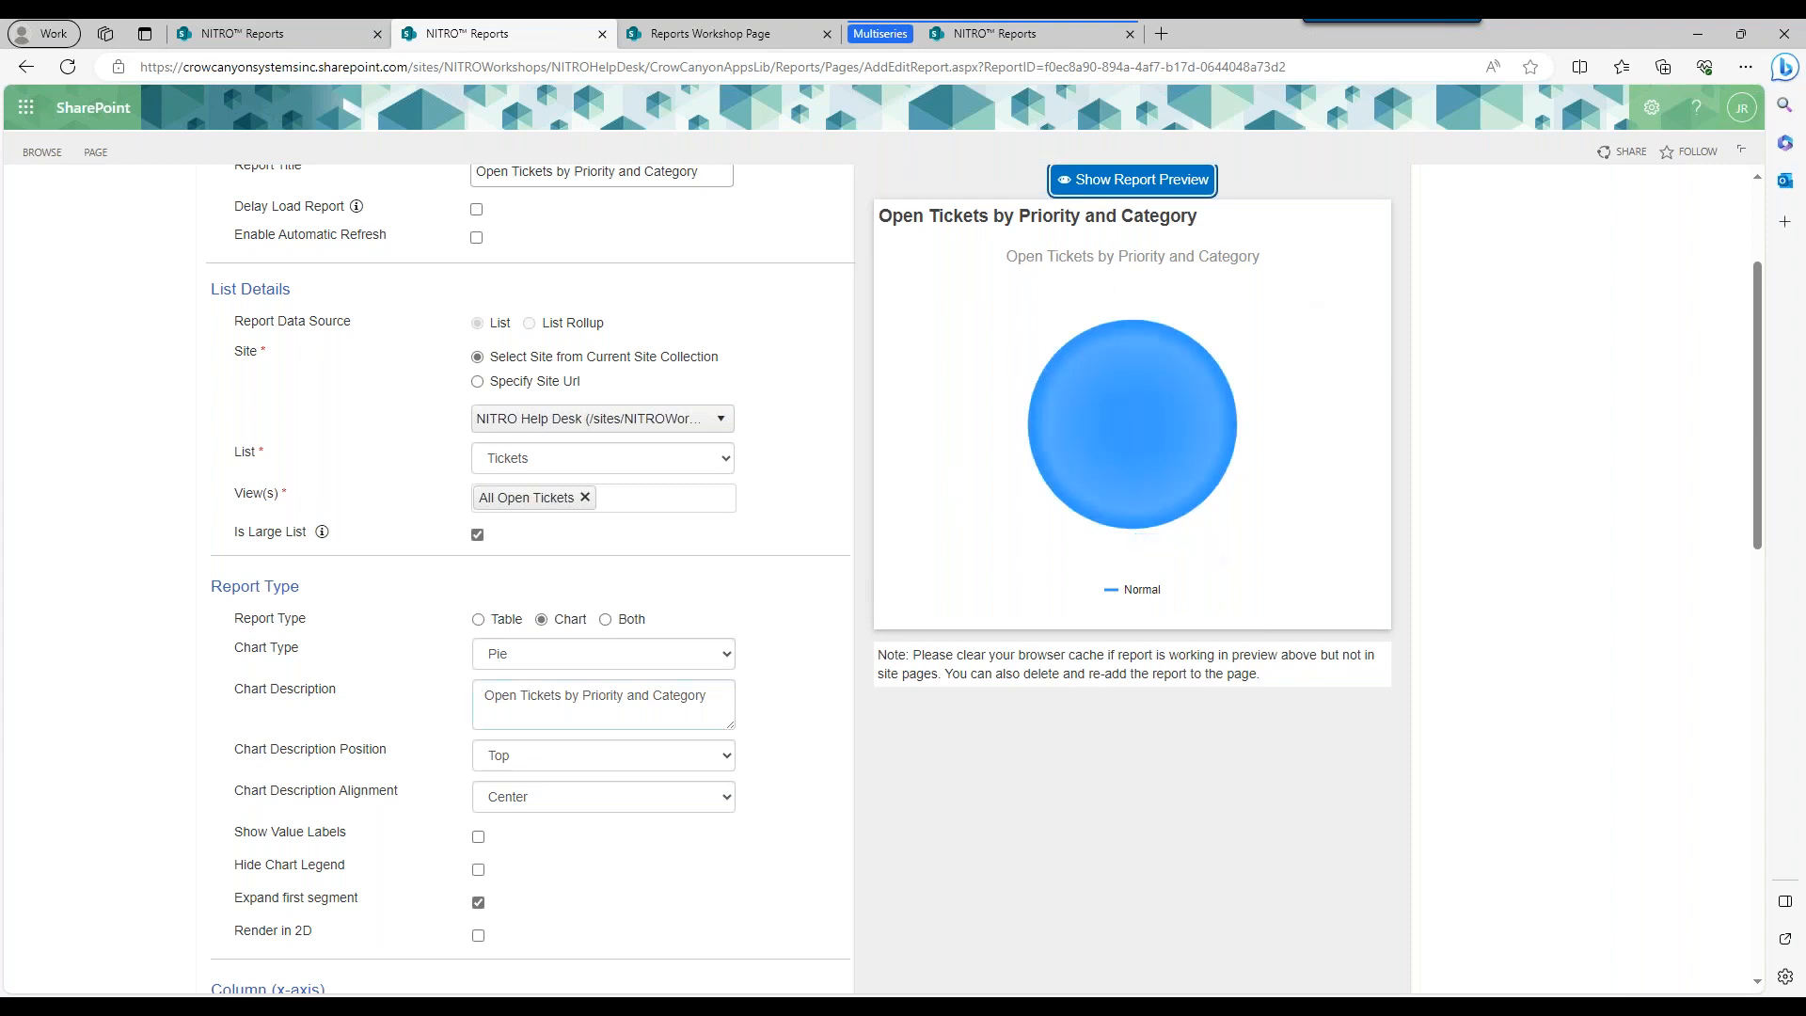
pyautogui.moveTo(1759, 308); pyautogui.dragTo(1745, 512)
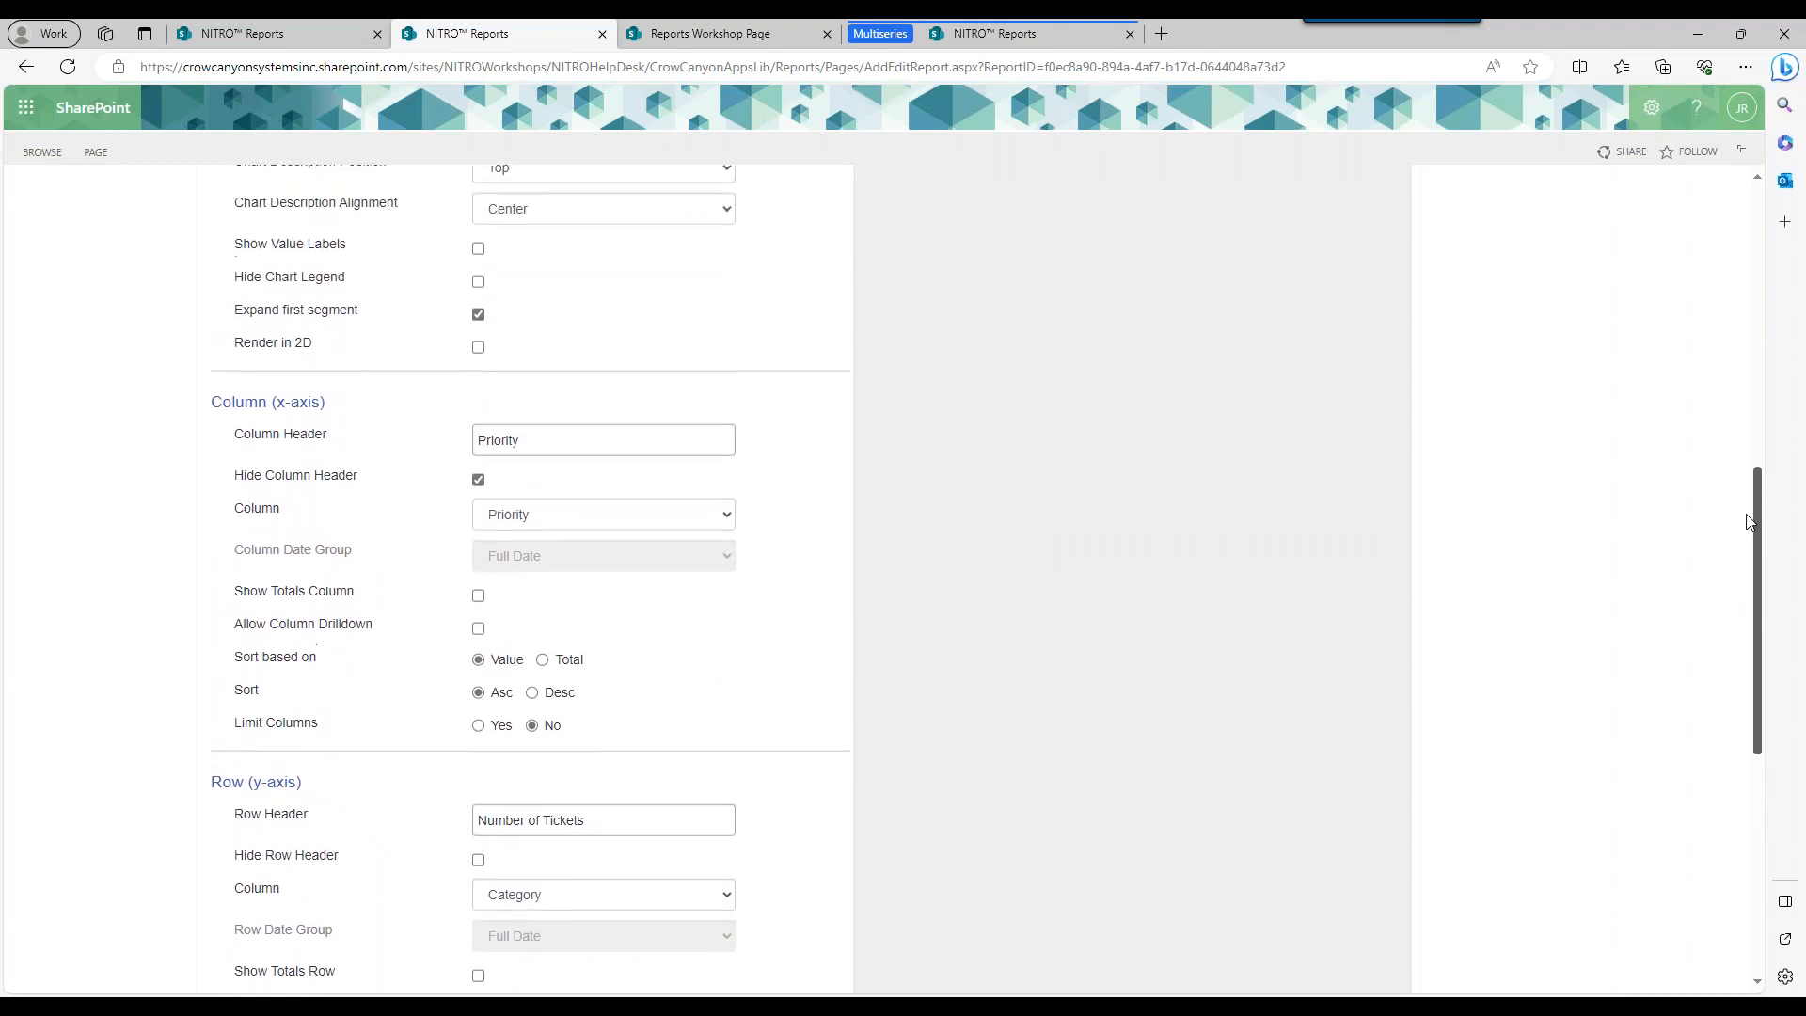
pyautogui.moveTo(1760, 499); pyautogui.dragTo(1758, 229)
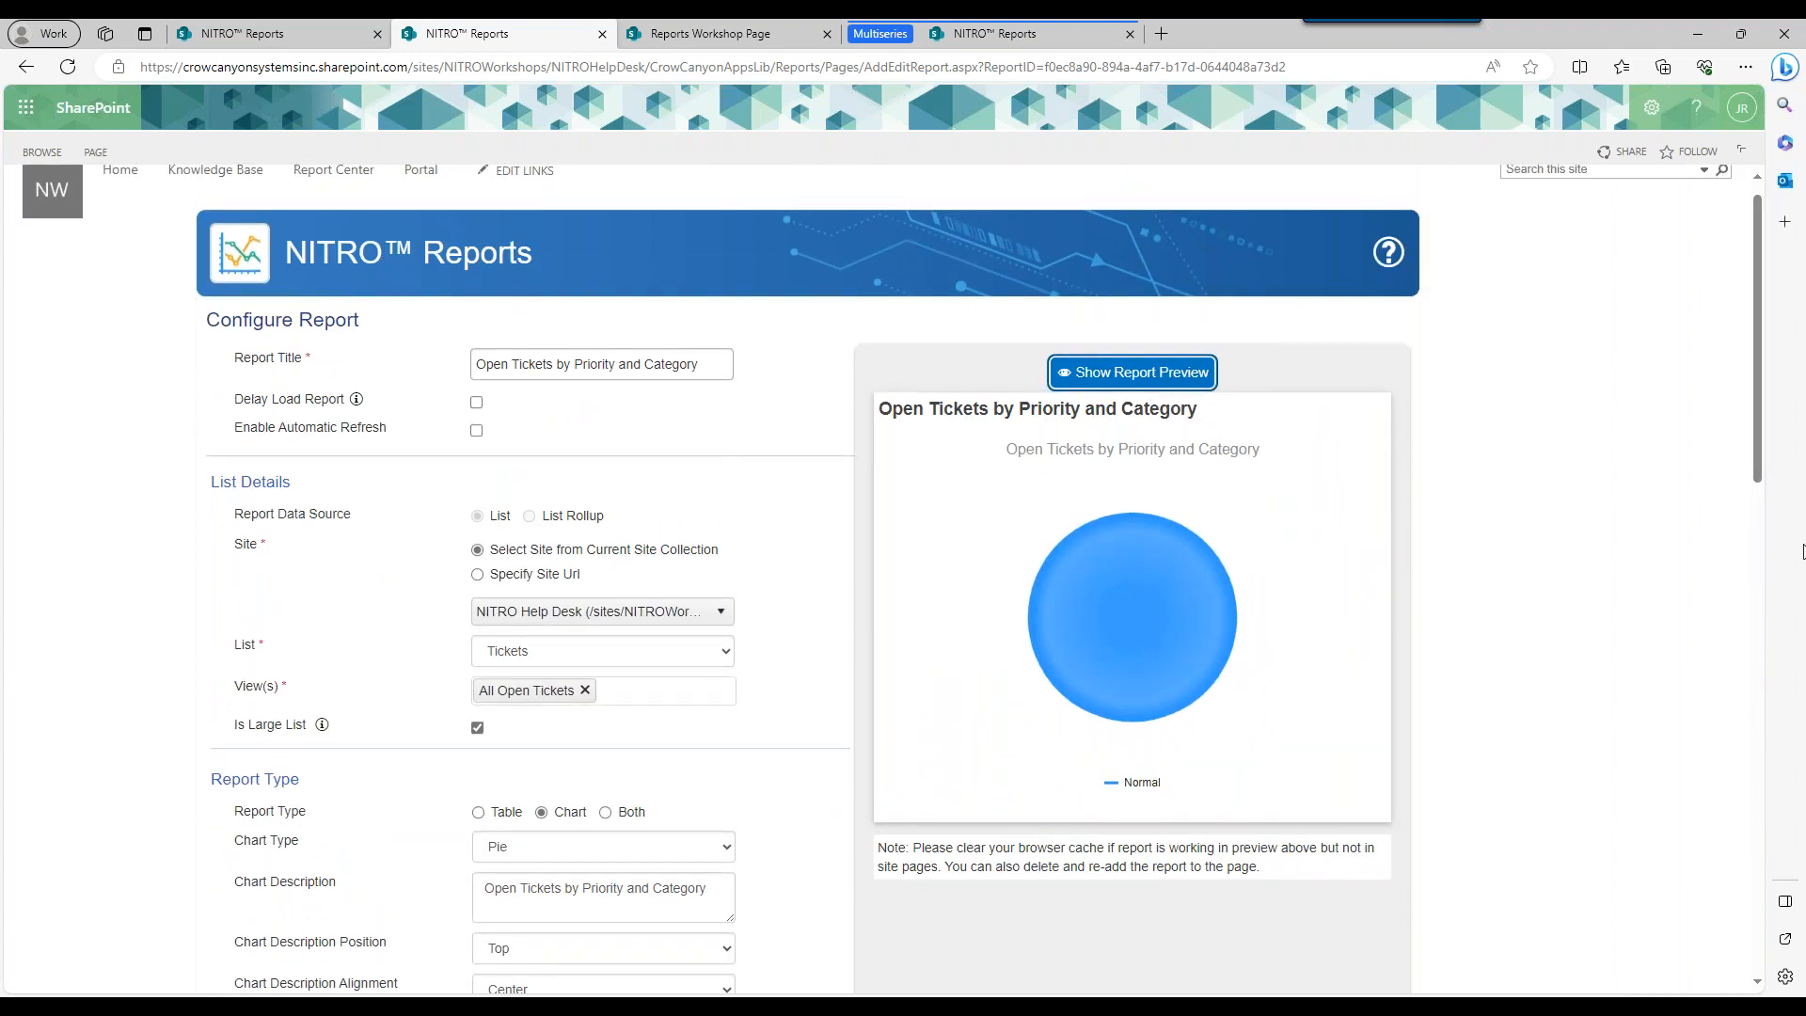
pyautogui.moveTo(1757, 354); pyautogui.dragTo(1756, 436)
pyautogui.moveTo(1170, 318)
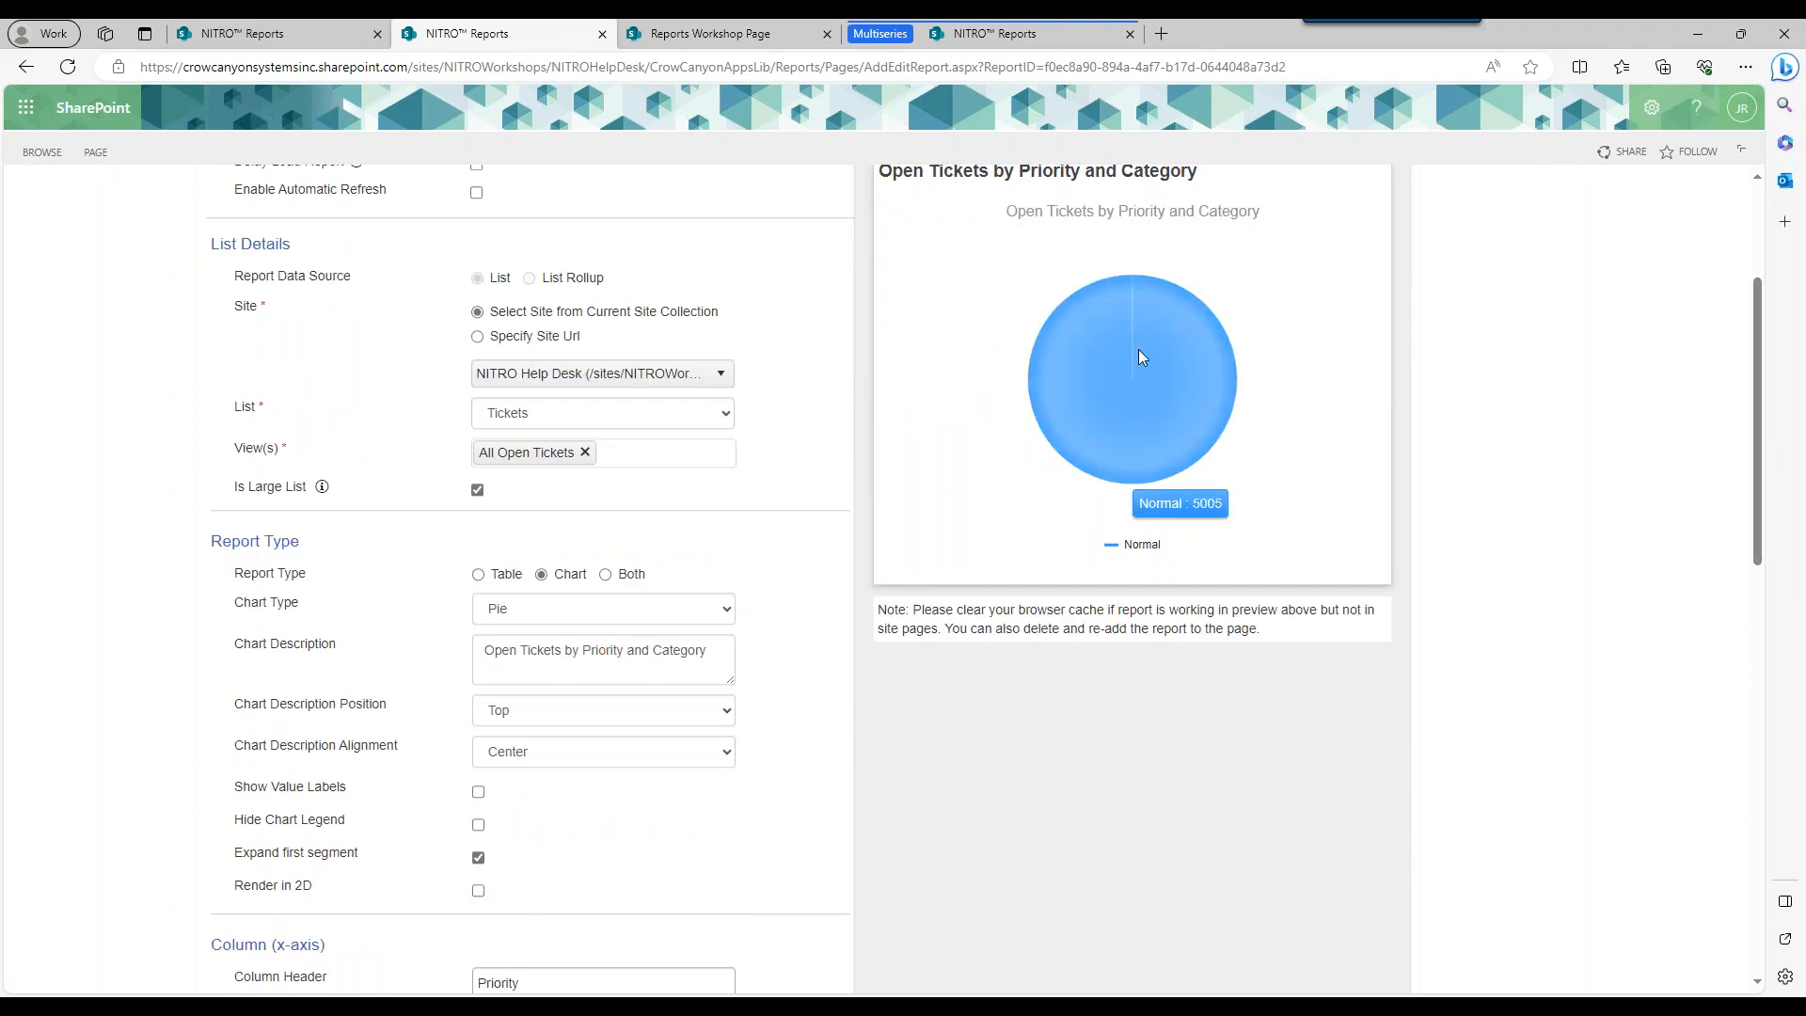
# Set the chart type to Funnel and preview the report.
pyautogui.click(536, 621)
pyautogui.click(537, 623)
pyautogui.click(536, 623)
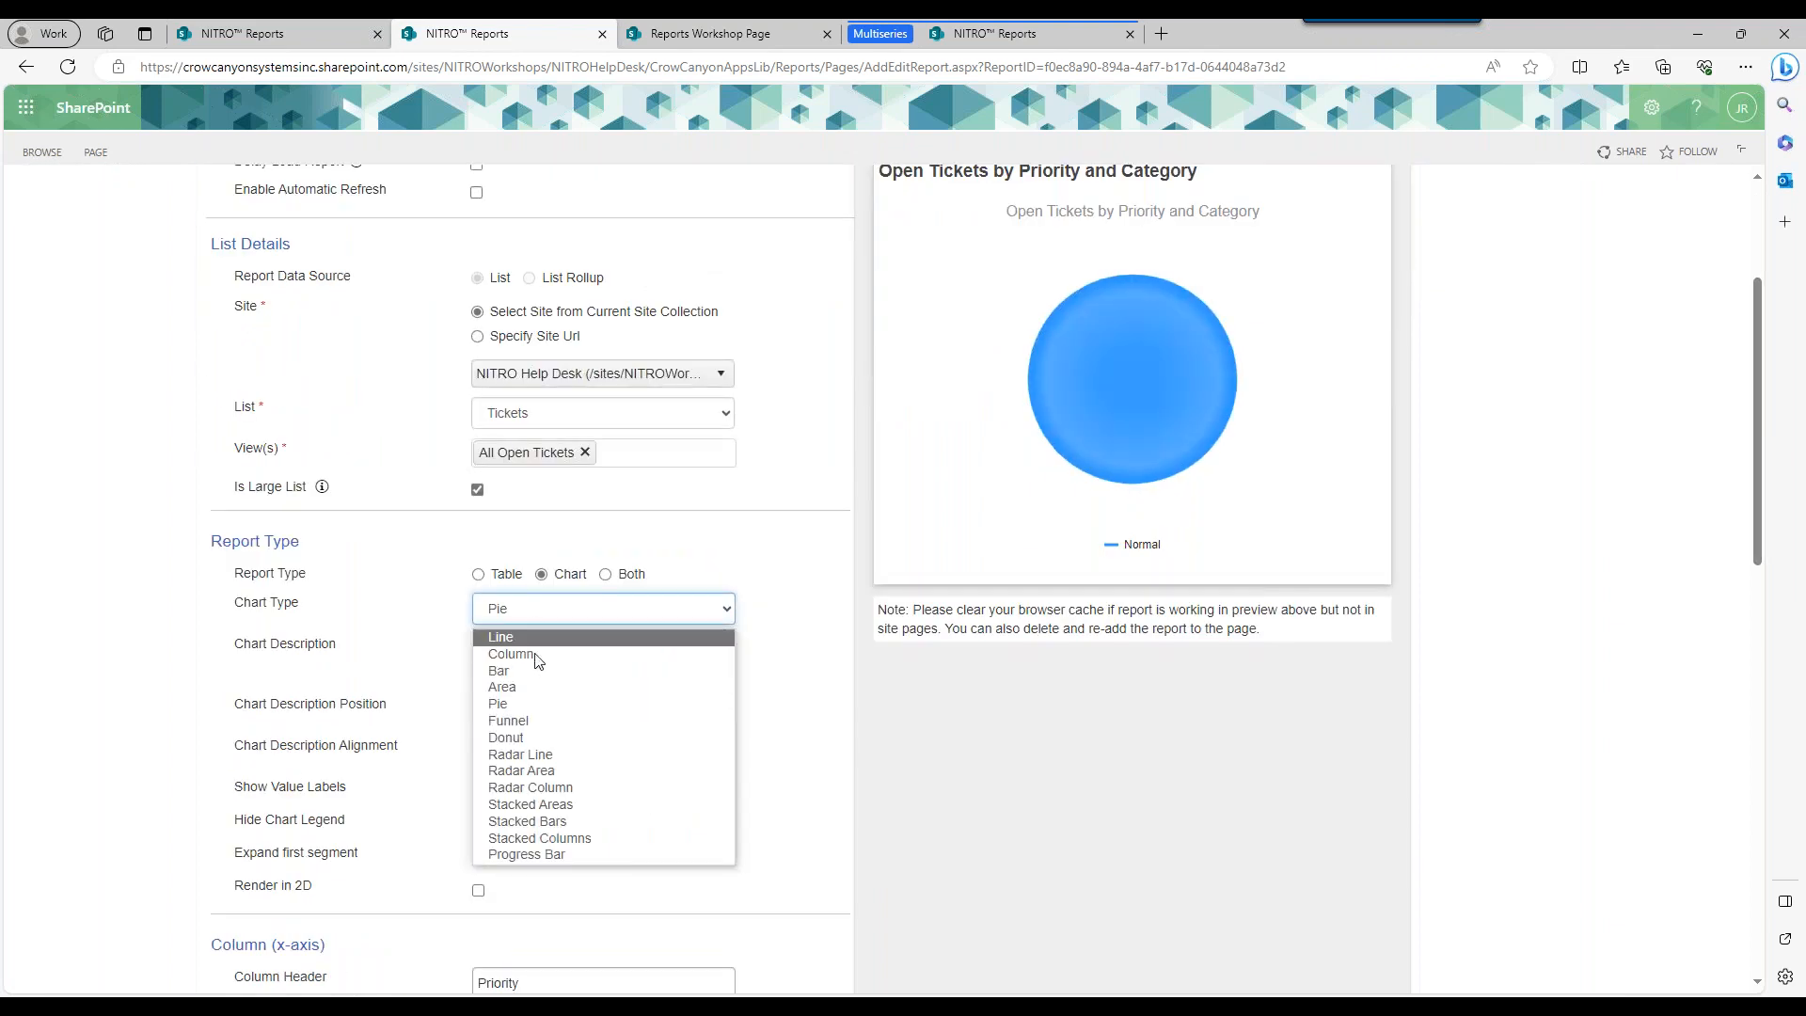
pyautogui.click(536, 720)
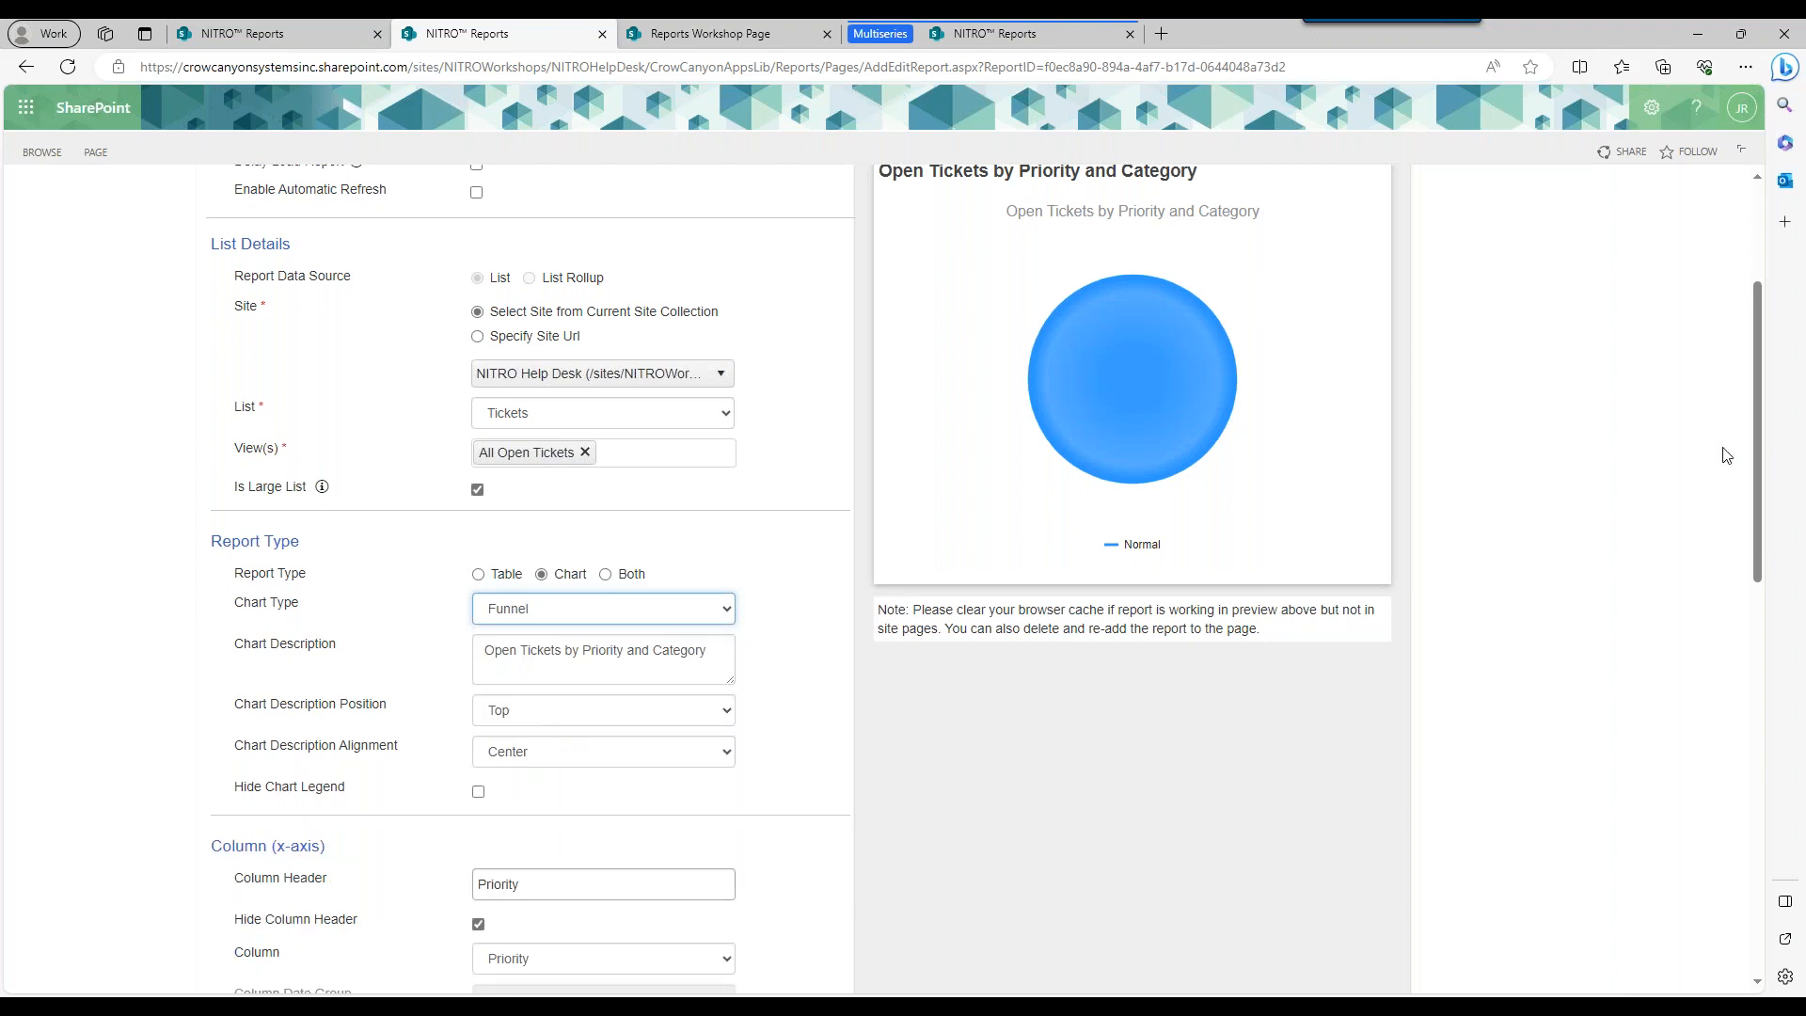
pyautogui.moveTo(1760, 448); pyautogui.dragTo(1758, 366)
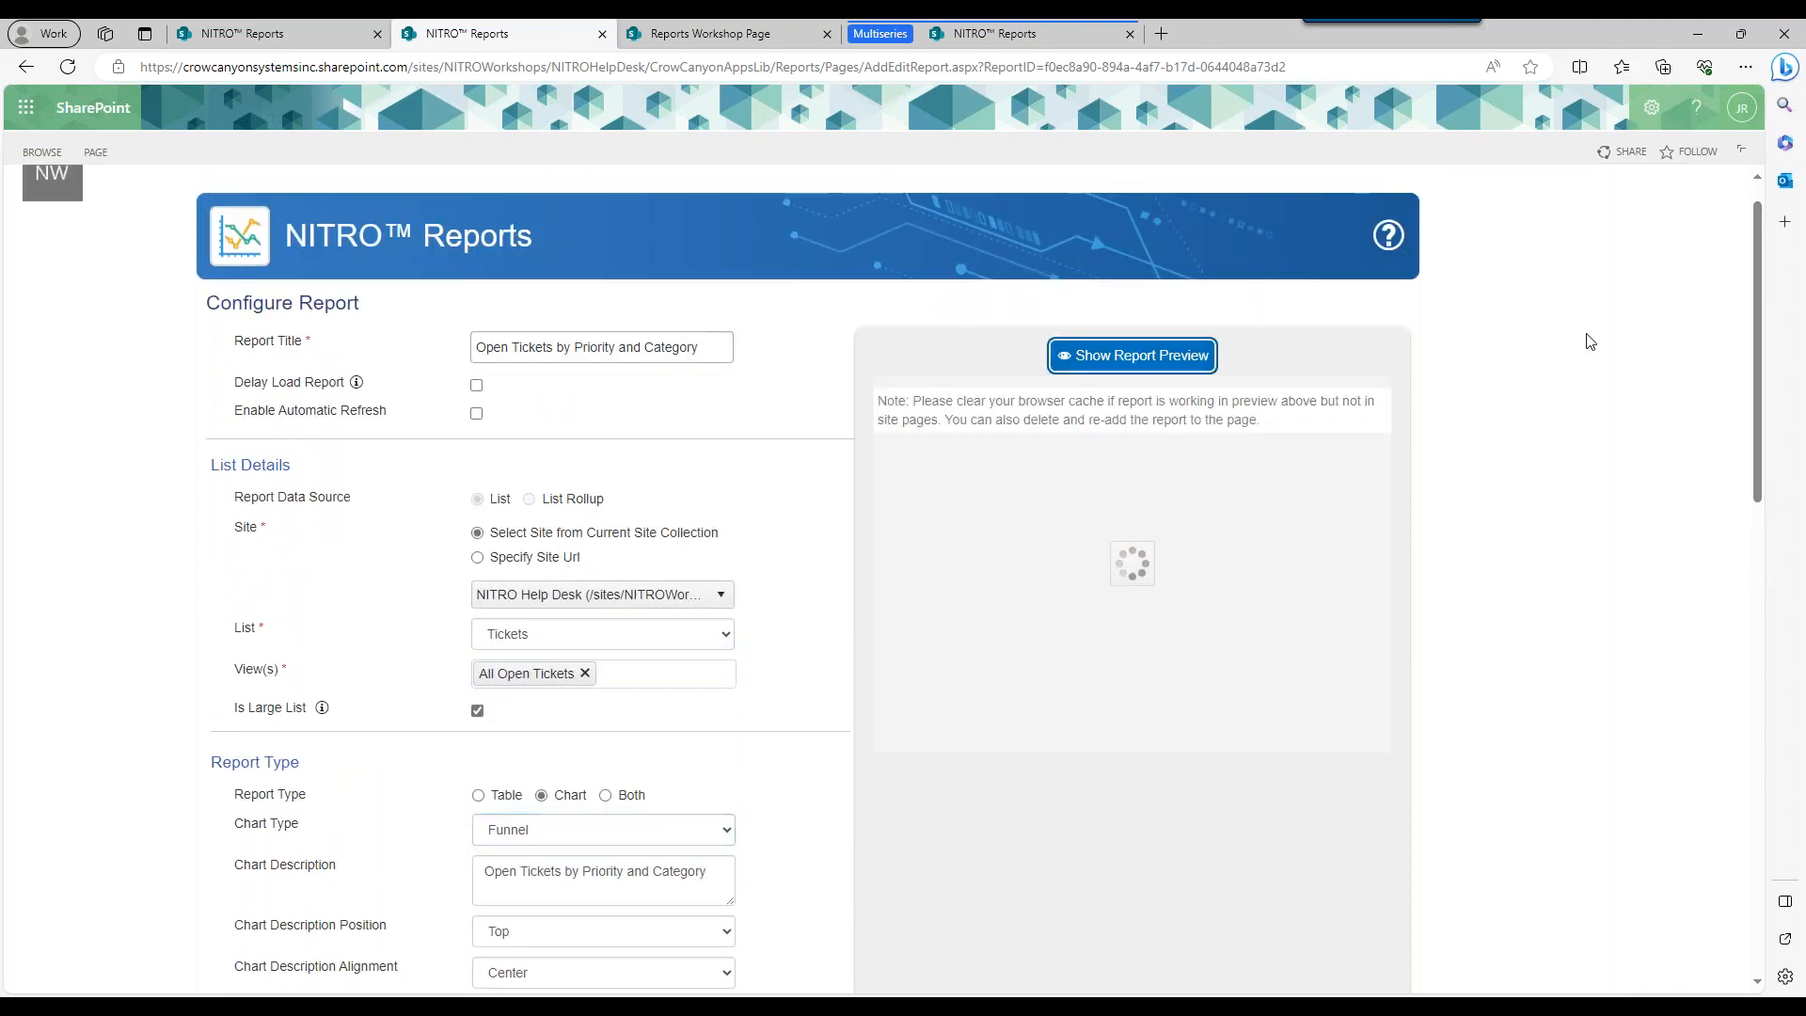
pyautogui.moveTo(1756, 327); pyautogui.dragTo(1751, 527)
pyautogui.moveTo(1042, 433)
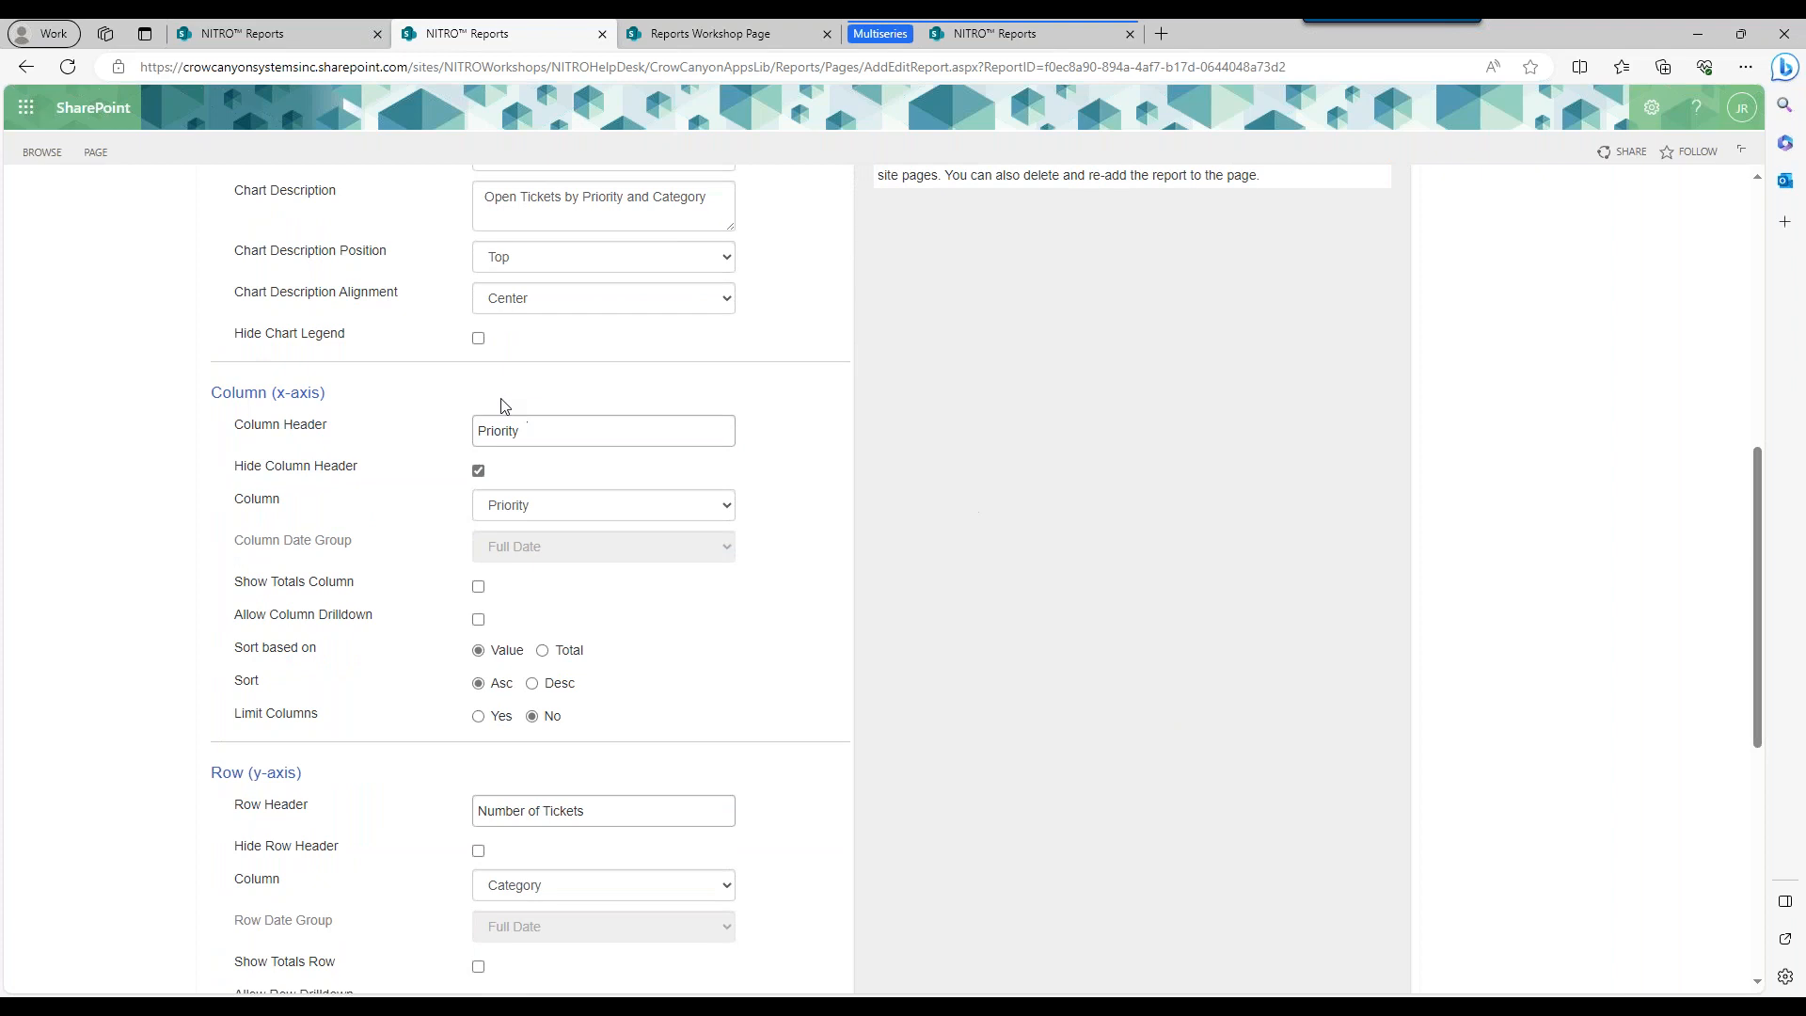
# Set the x-axis column to Category and its Column Header text to Category.
pyautogui.click(569, 508)
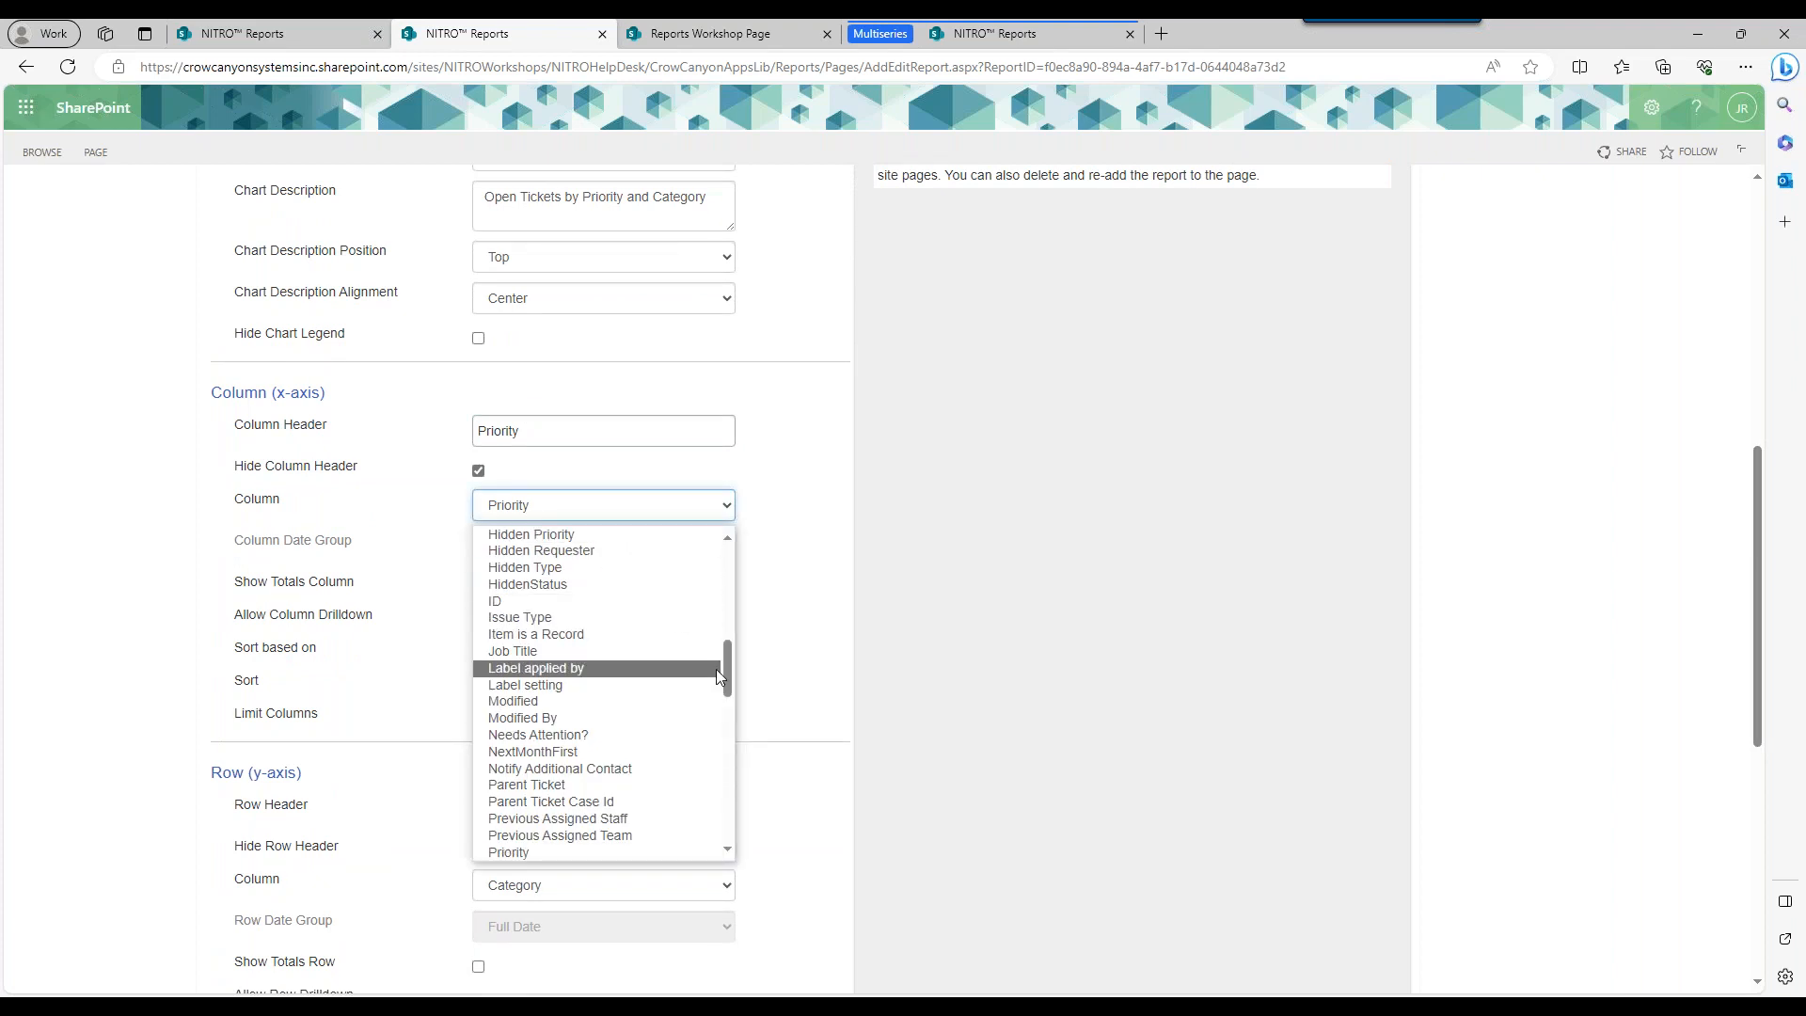
pyautogui.moveTo(731, 662); pyautogui.dragTo(726, 568)
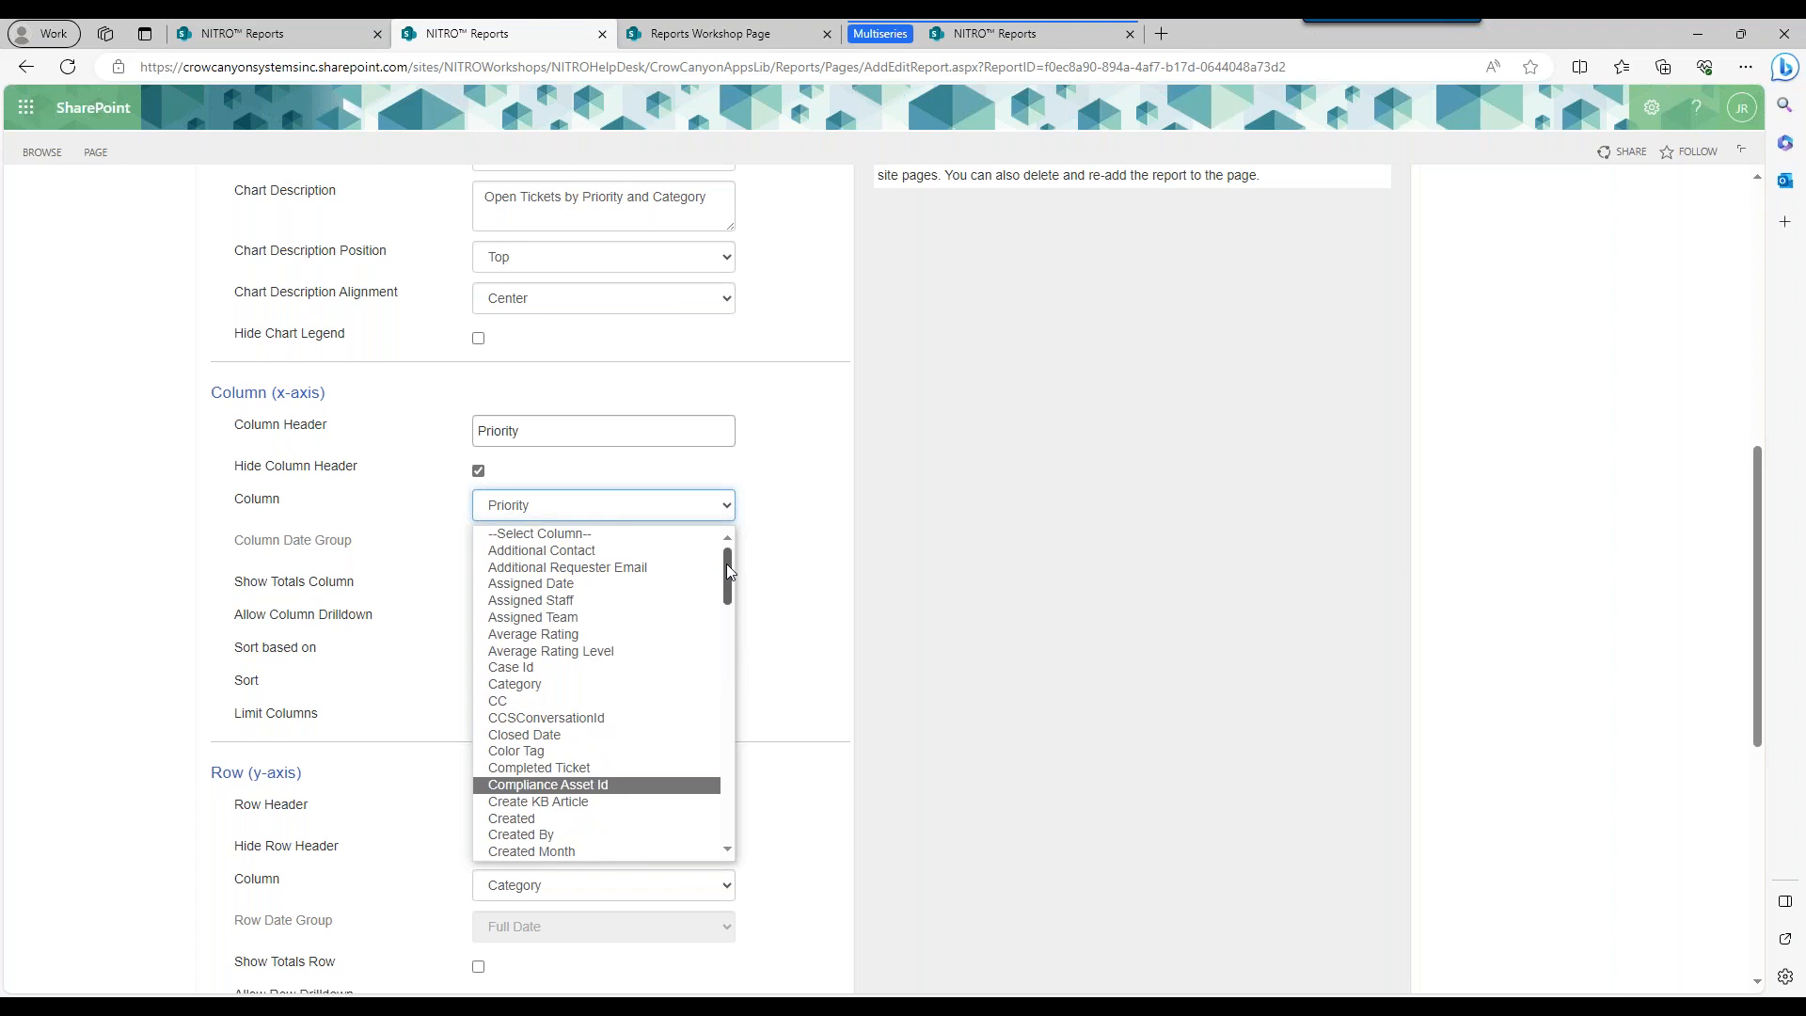
pyautogui.click(568, 656)
pyautogui.moveTo(562, 435); pyautogui.dragTo(278, 440)
pyautogui.write('Category')
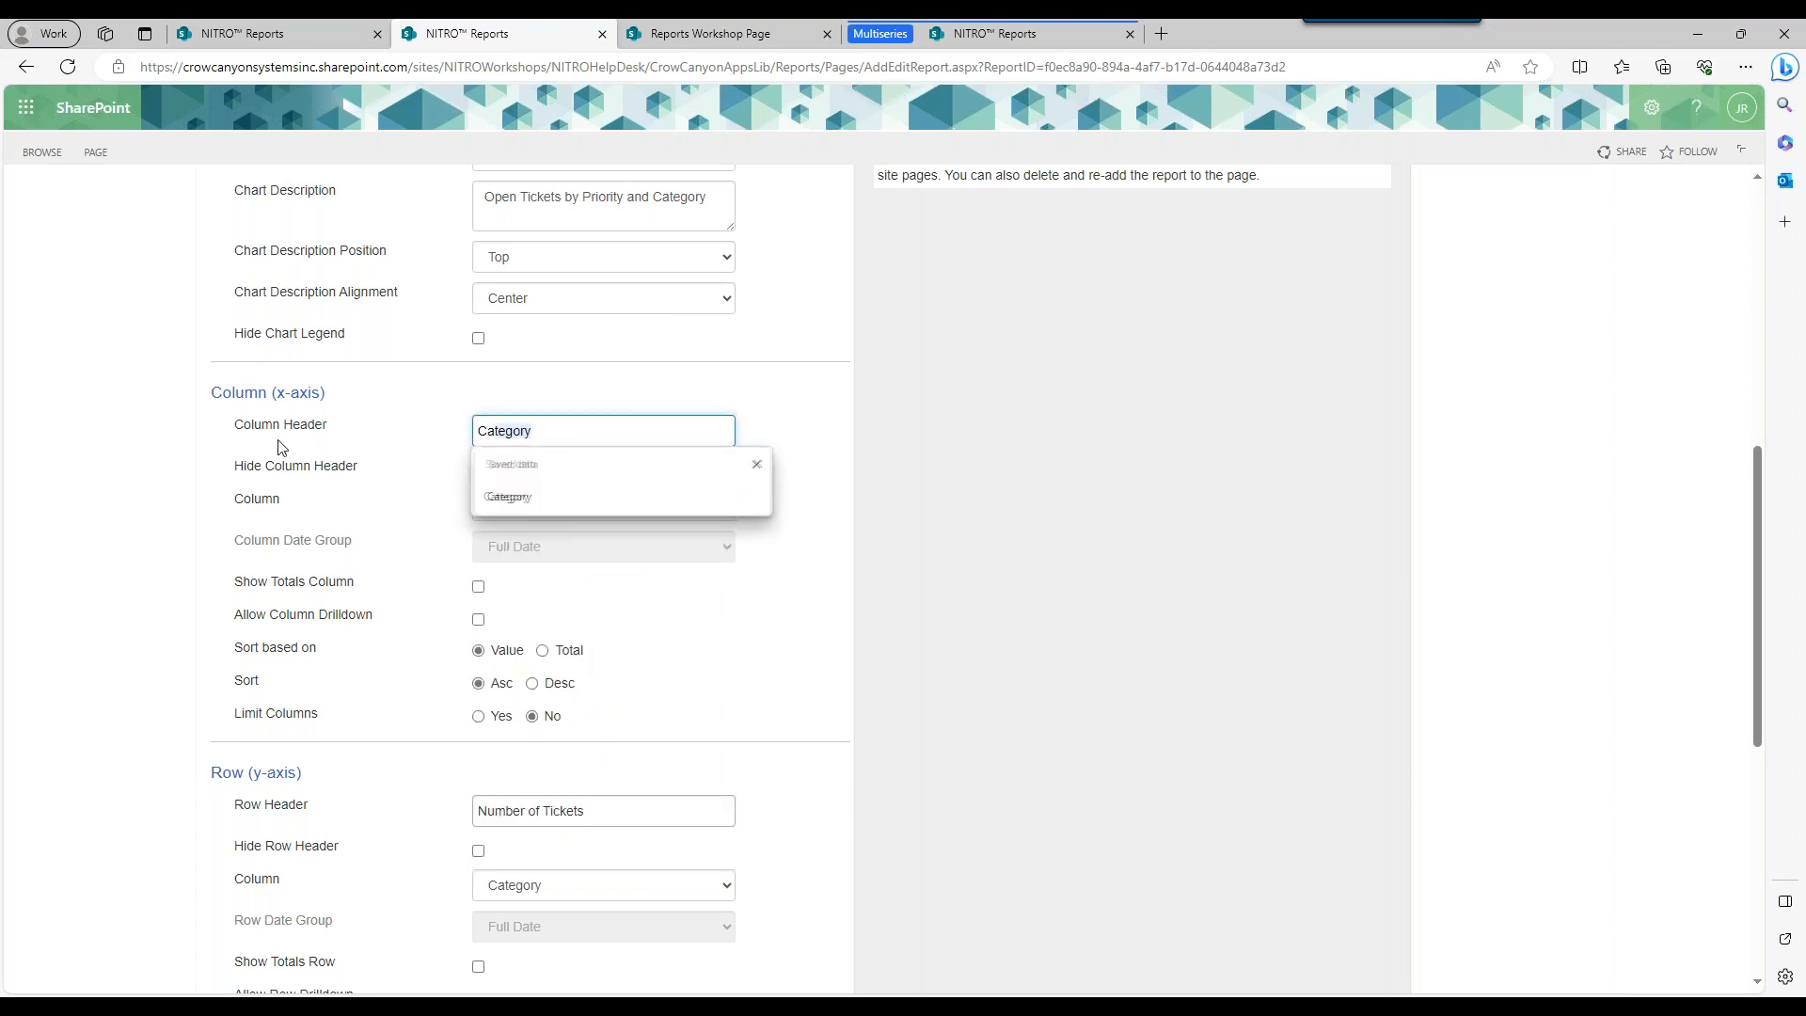
pyautogui.click(478, 471)
pyautogui.click(543, 810)
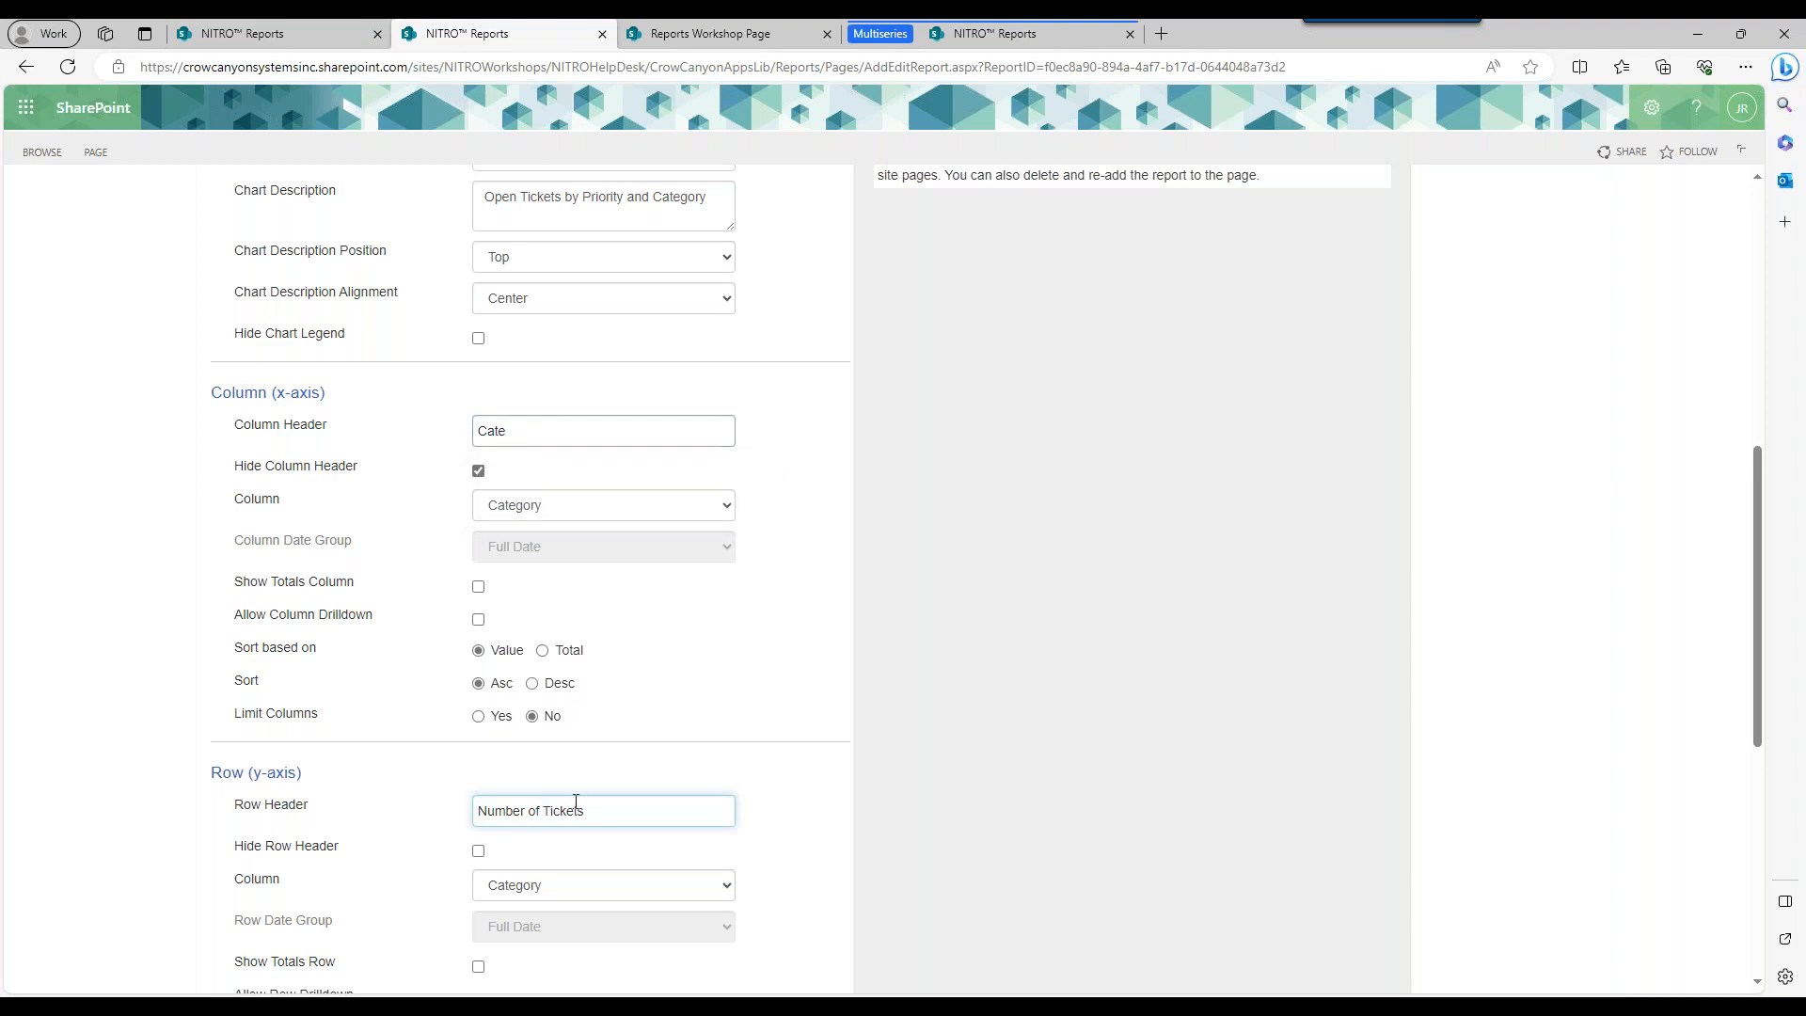
pyautogui.hotkey('ctrl', 'a')
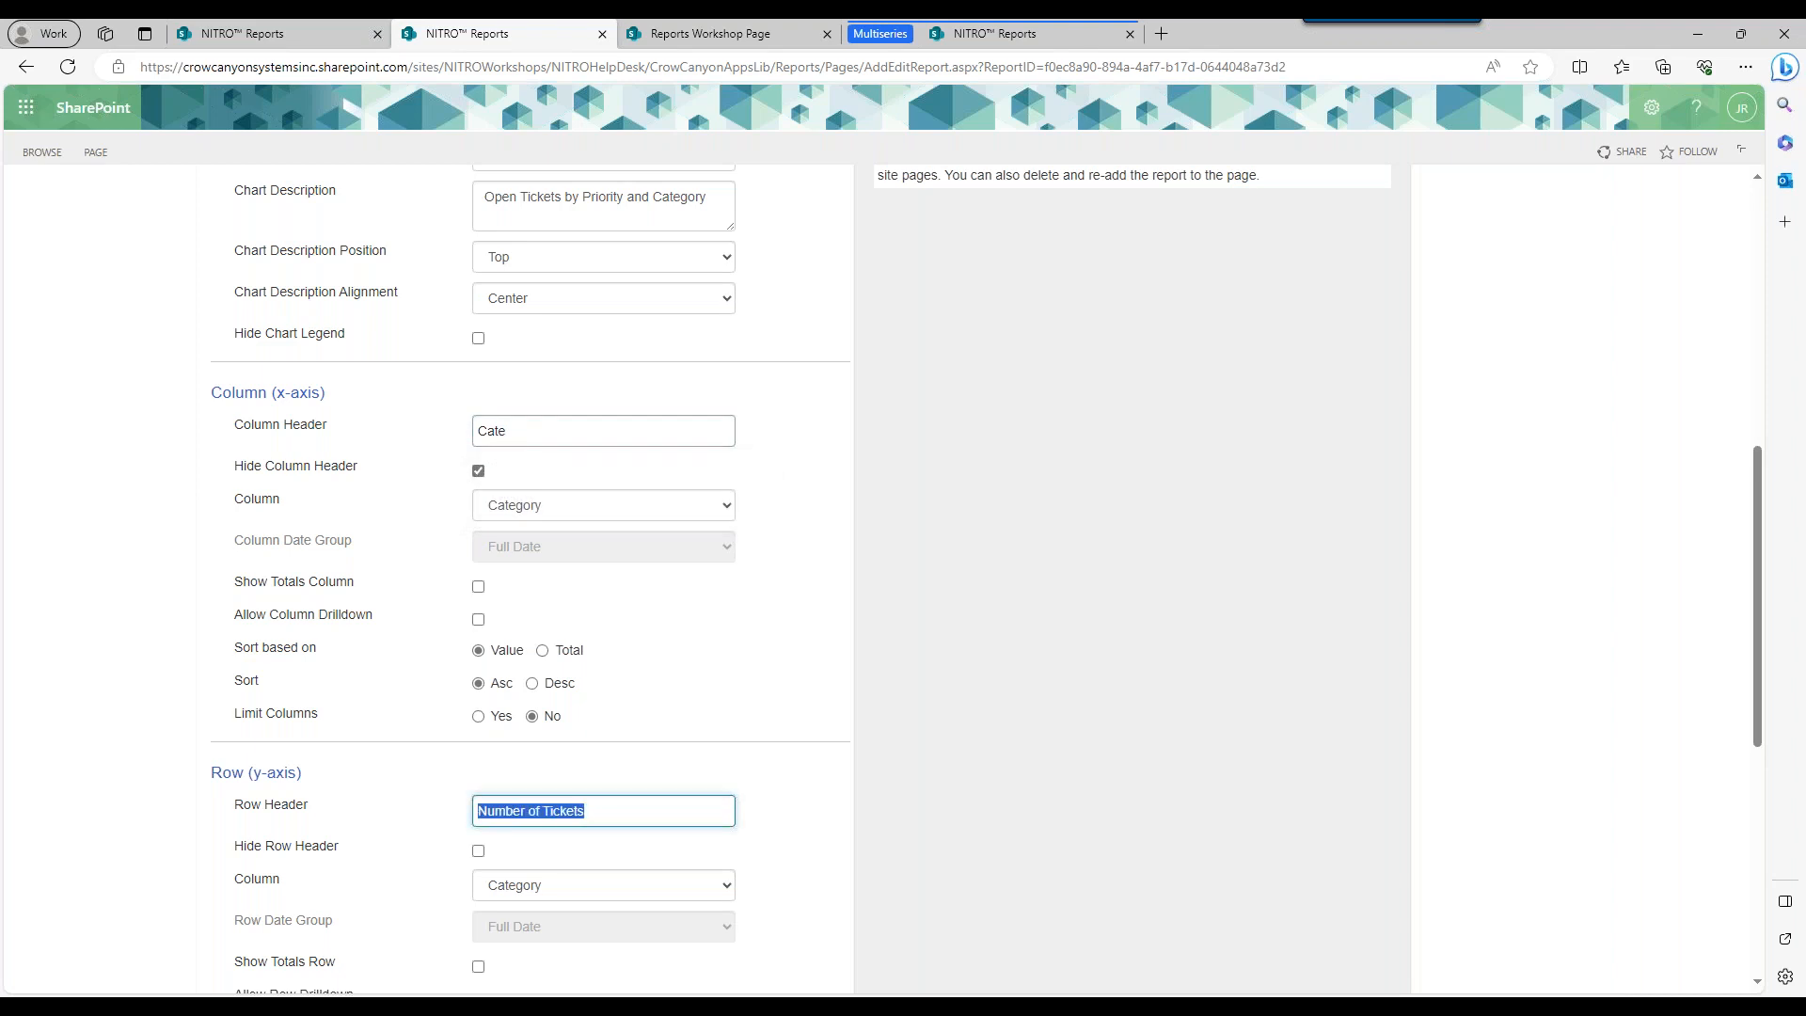
pyautogui.click(552, 435)
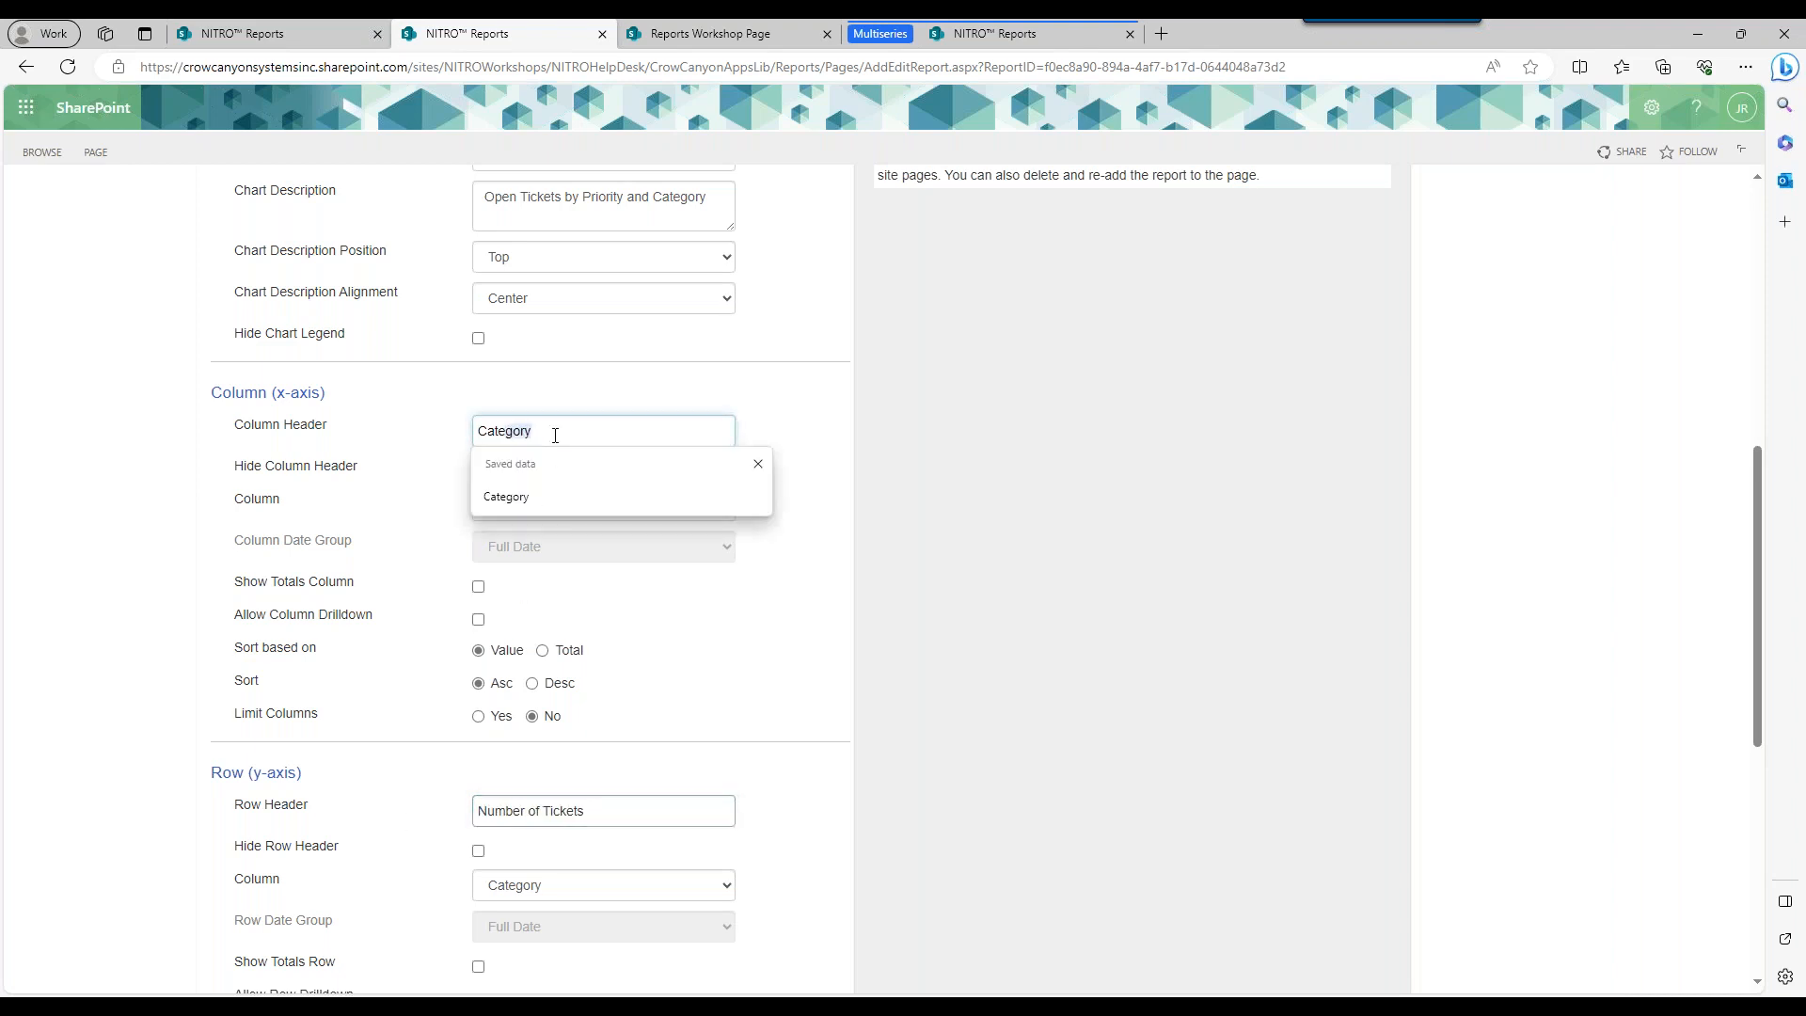
pyautogui.click(553, 496)
# Set the y-axis Row Header and its column to Priority, and preview the report.
pyautogui.click(590, 810)
pyautogui.hotkey('ctrl', 'a')
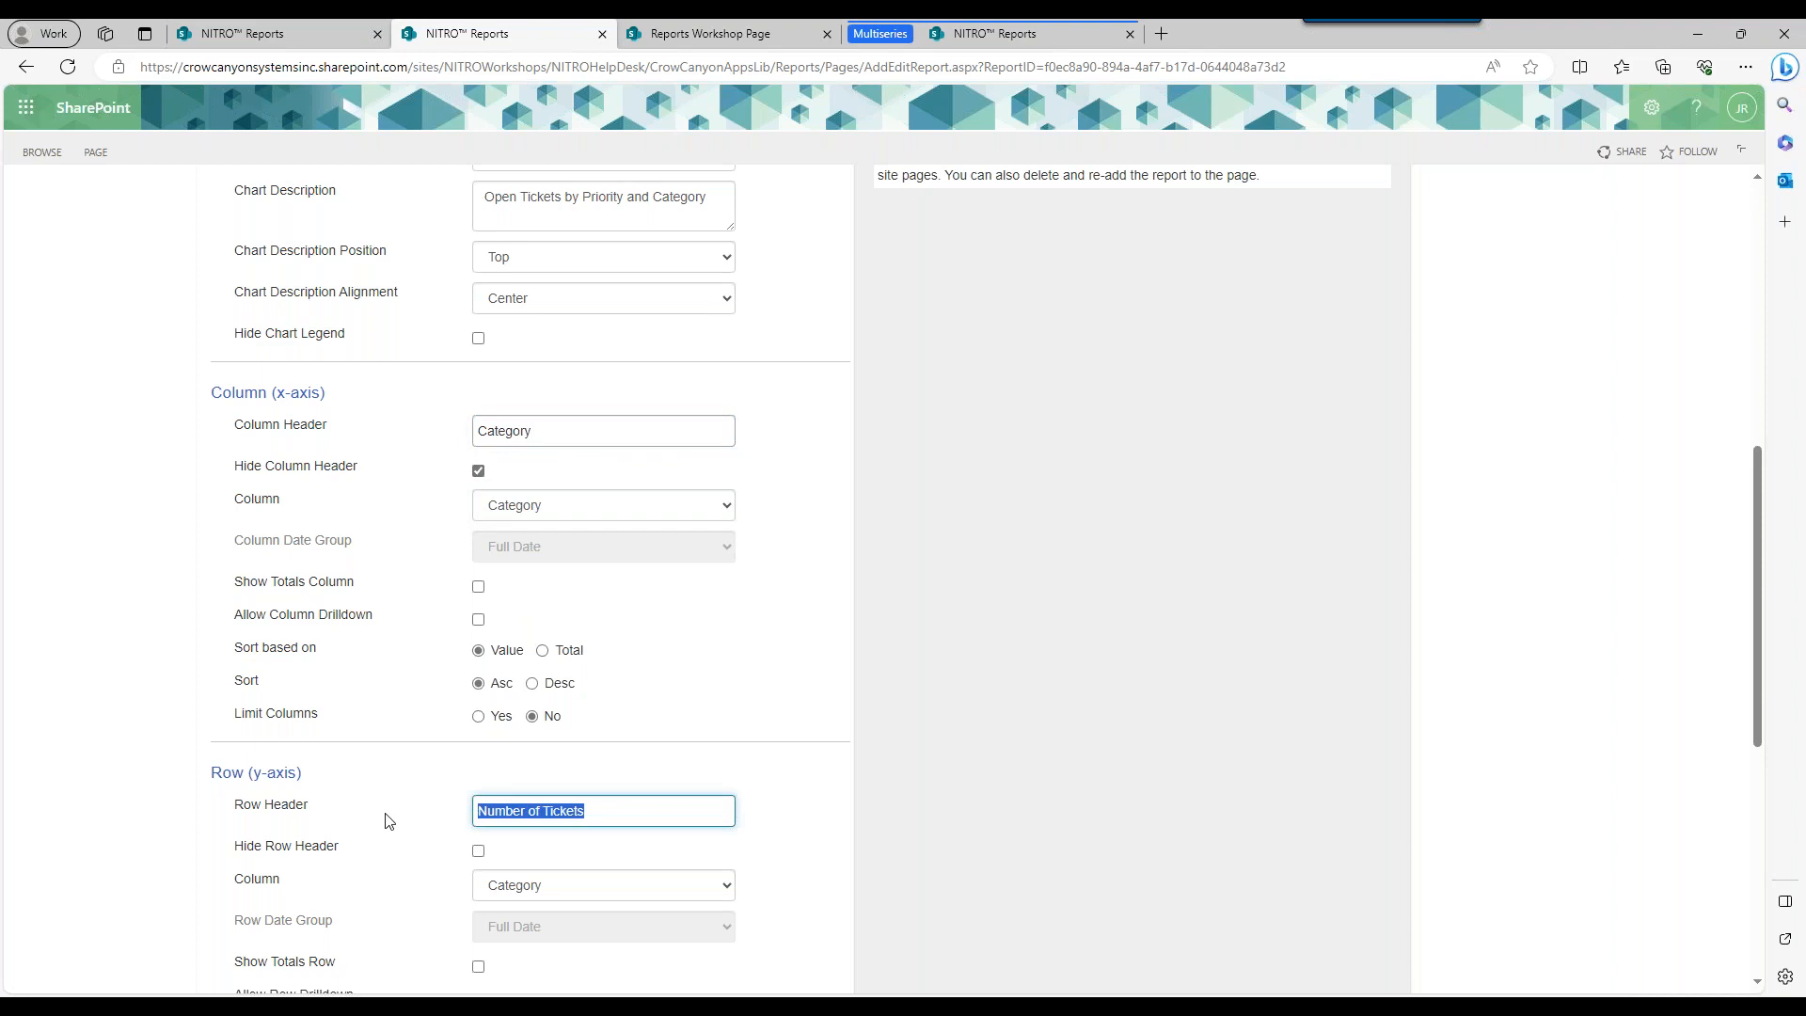
pyautogui.write('Priority')
pyautogui.click(492, 889)
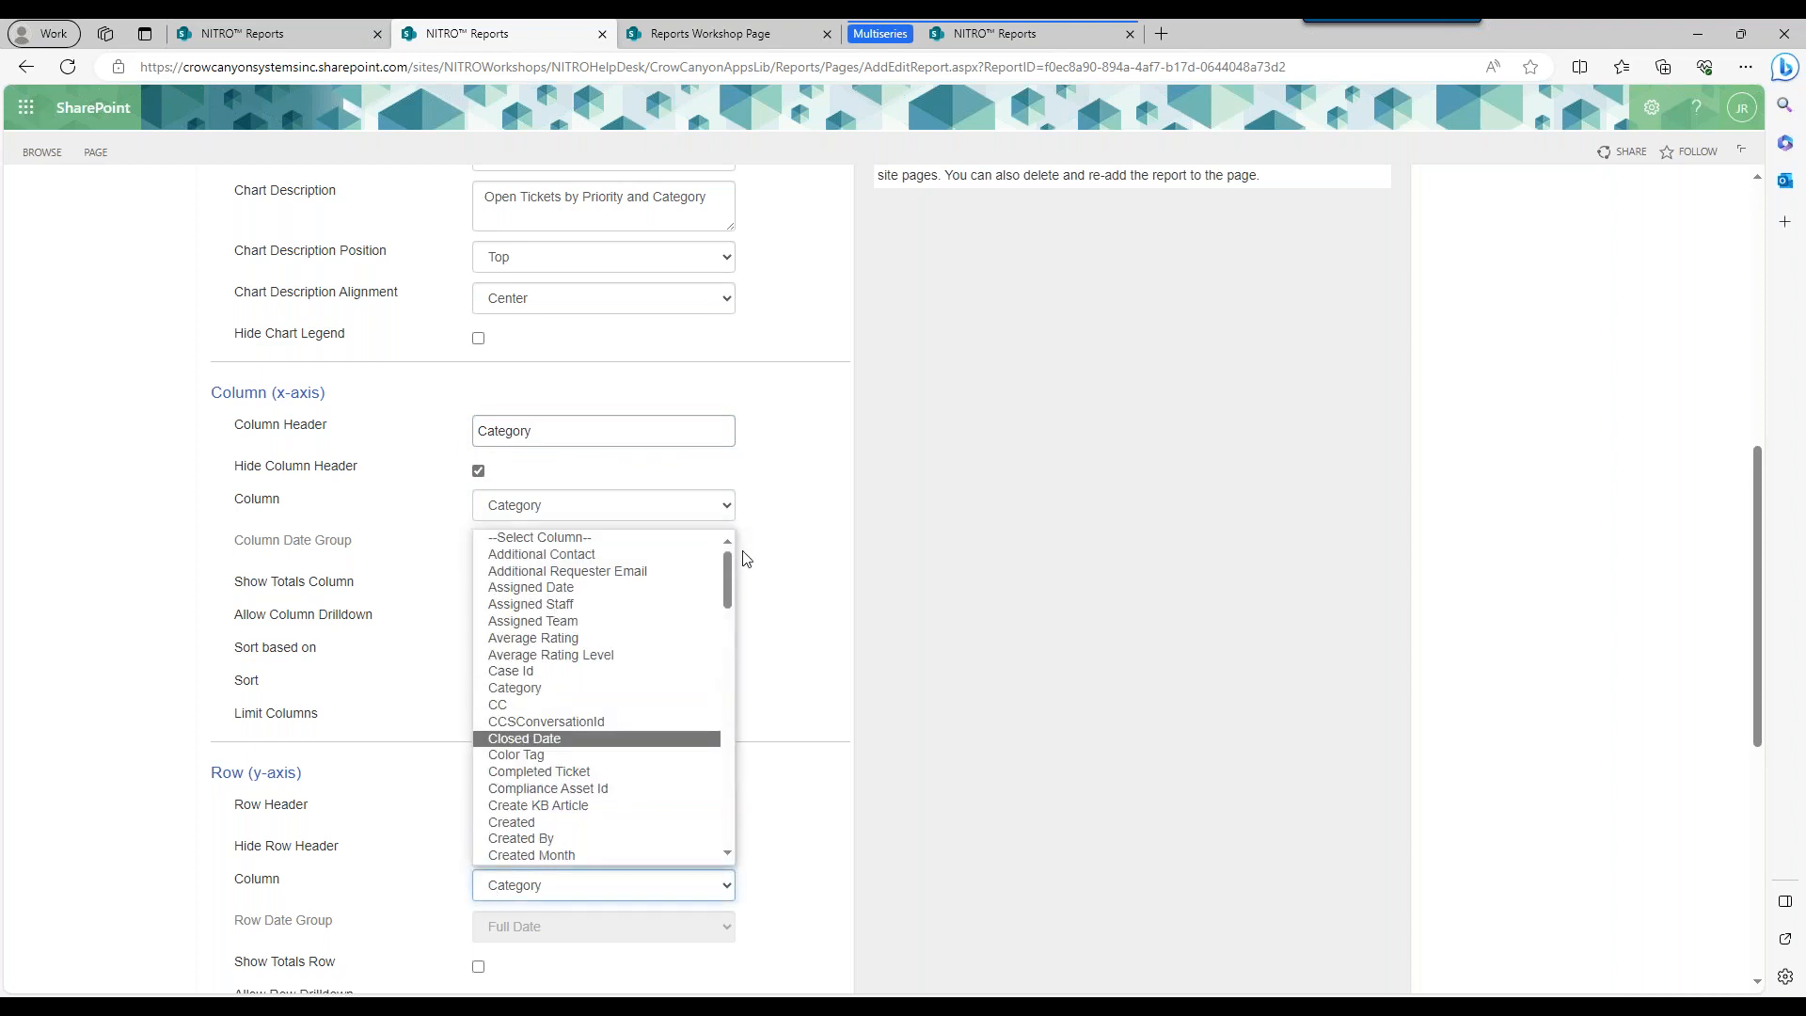
pyautogui.write('priority')
pyautogui.press('Return')
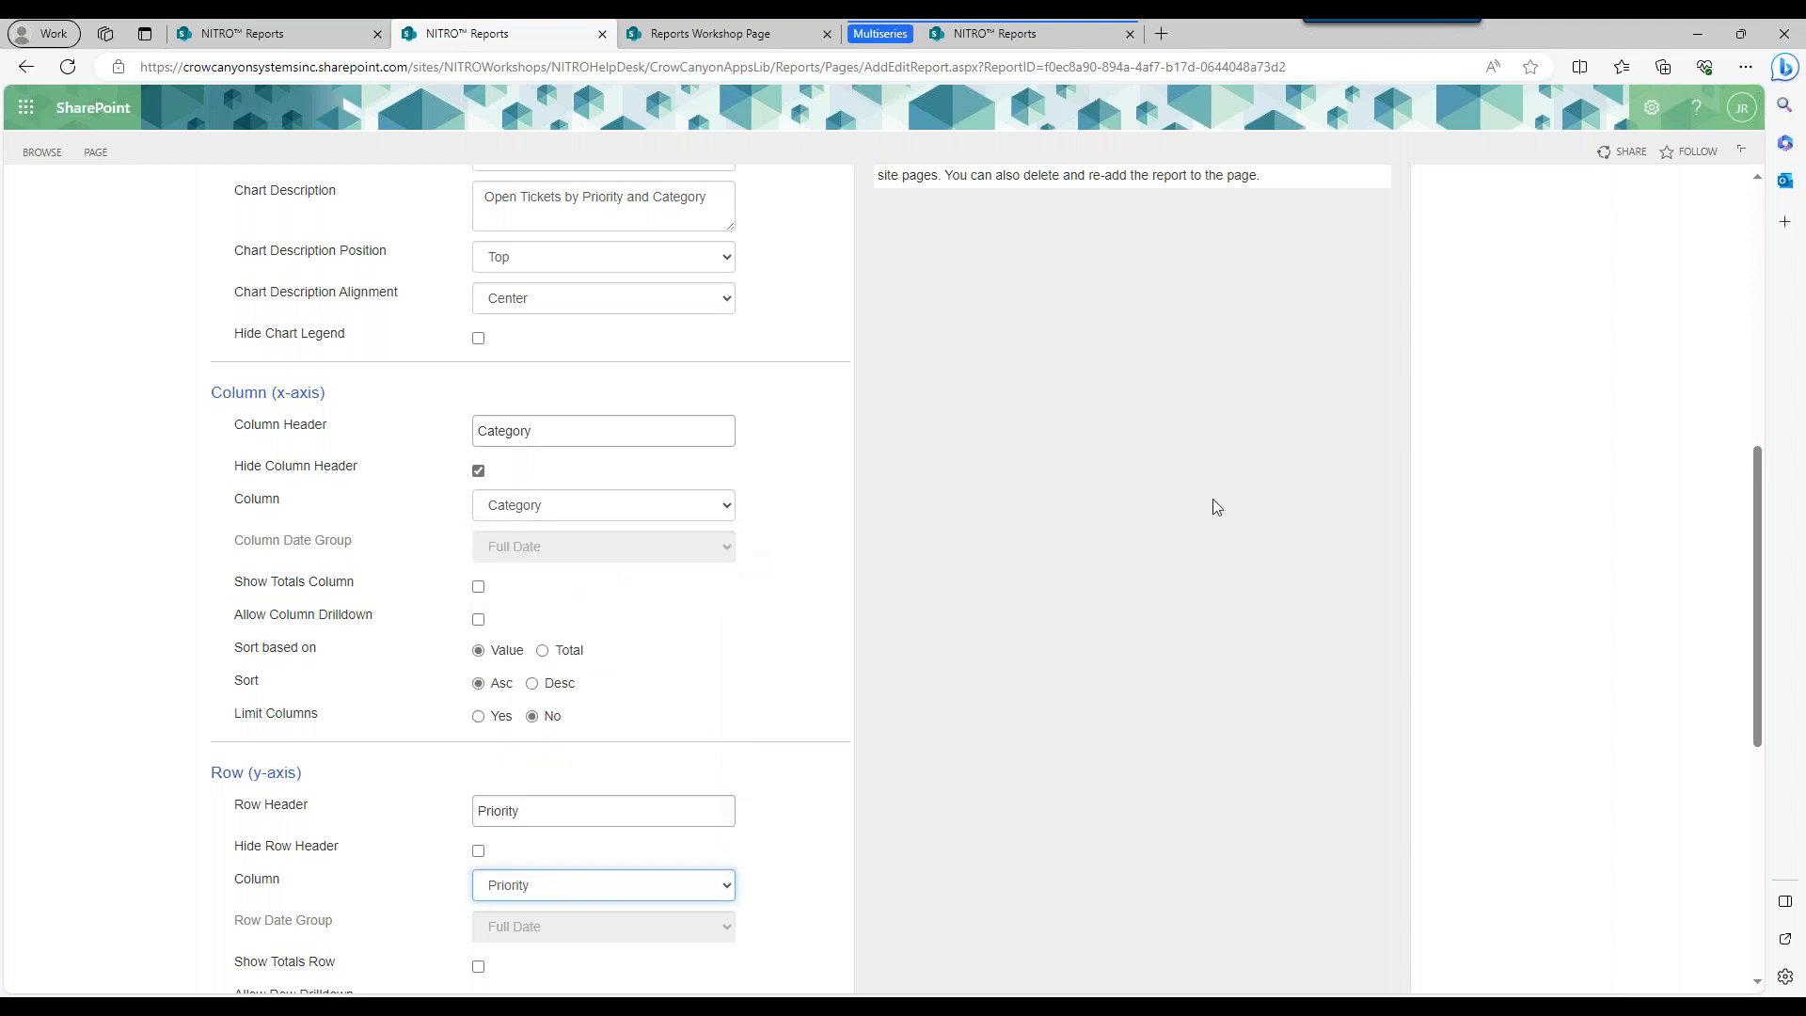
pyautogui.moveTo(1756, 478); pyautogui.dragTo(1721, 218)
pyautogui.click(1135, 403)
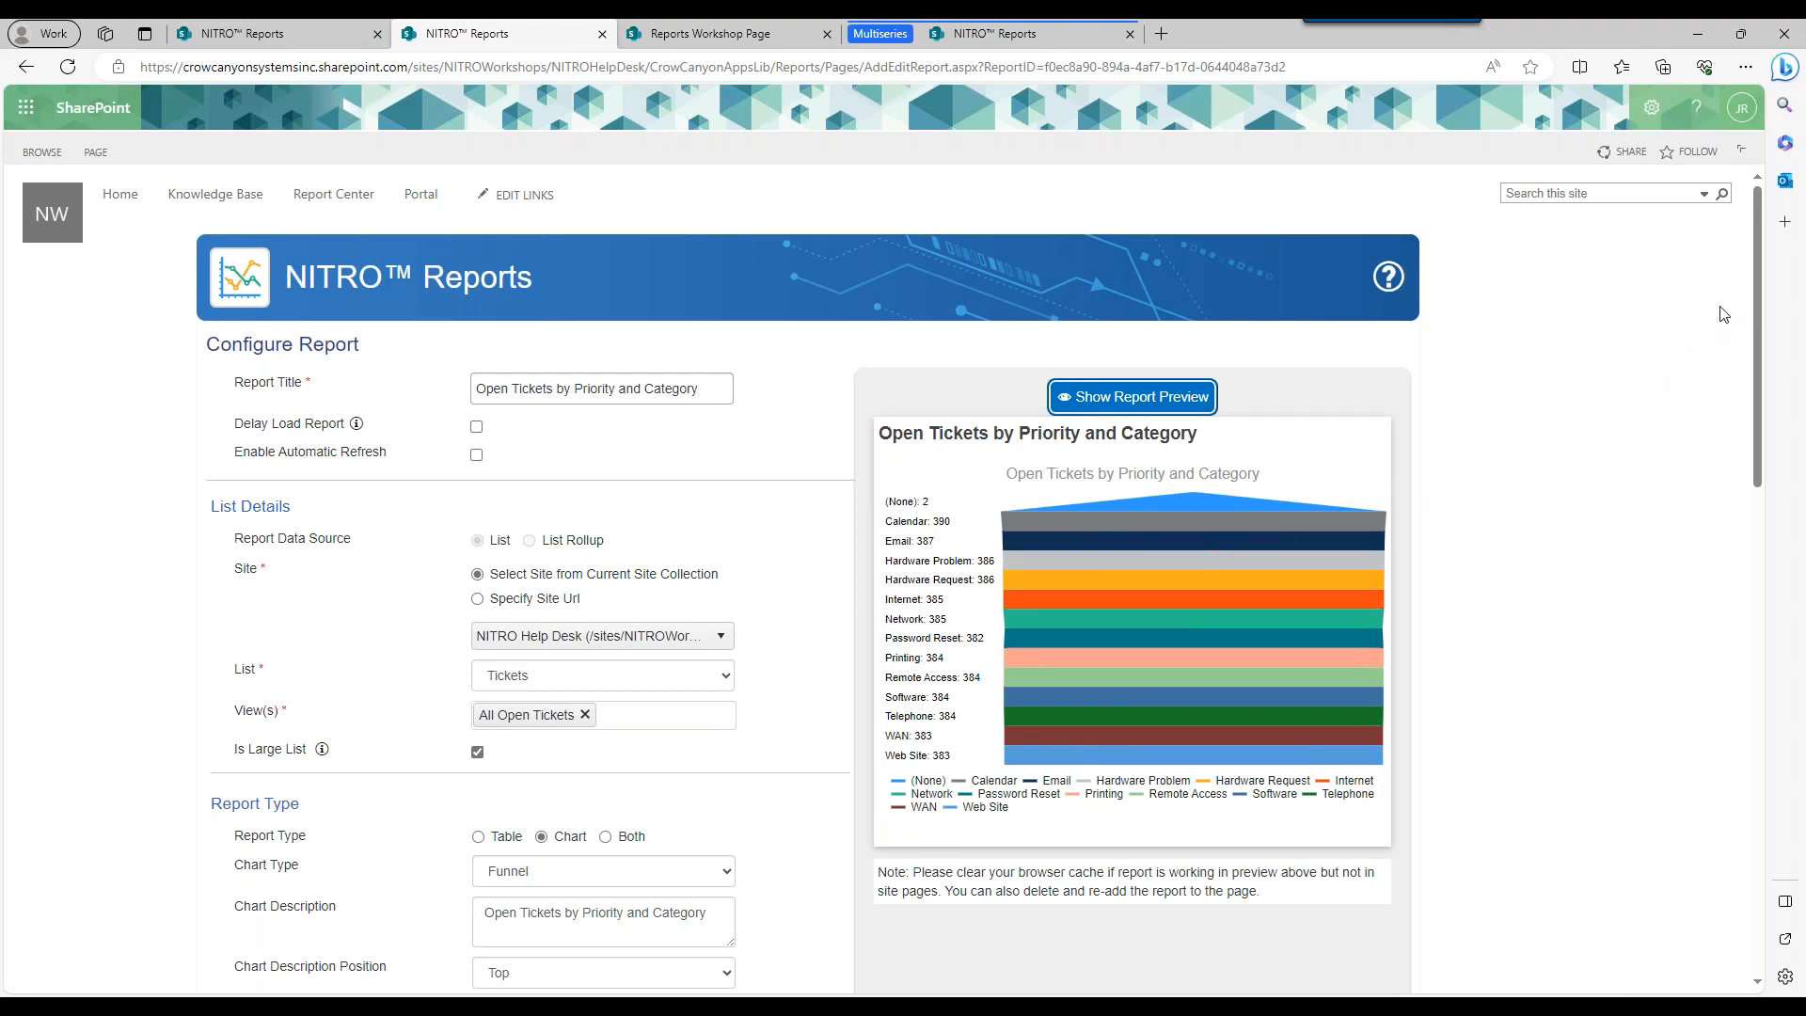
# Set the chart type to Donut and preview the report.
pyautogui.moveTo(1754, 302); pyautogui.dragTo(1753, 438)
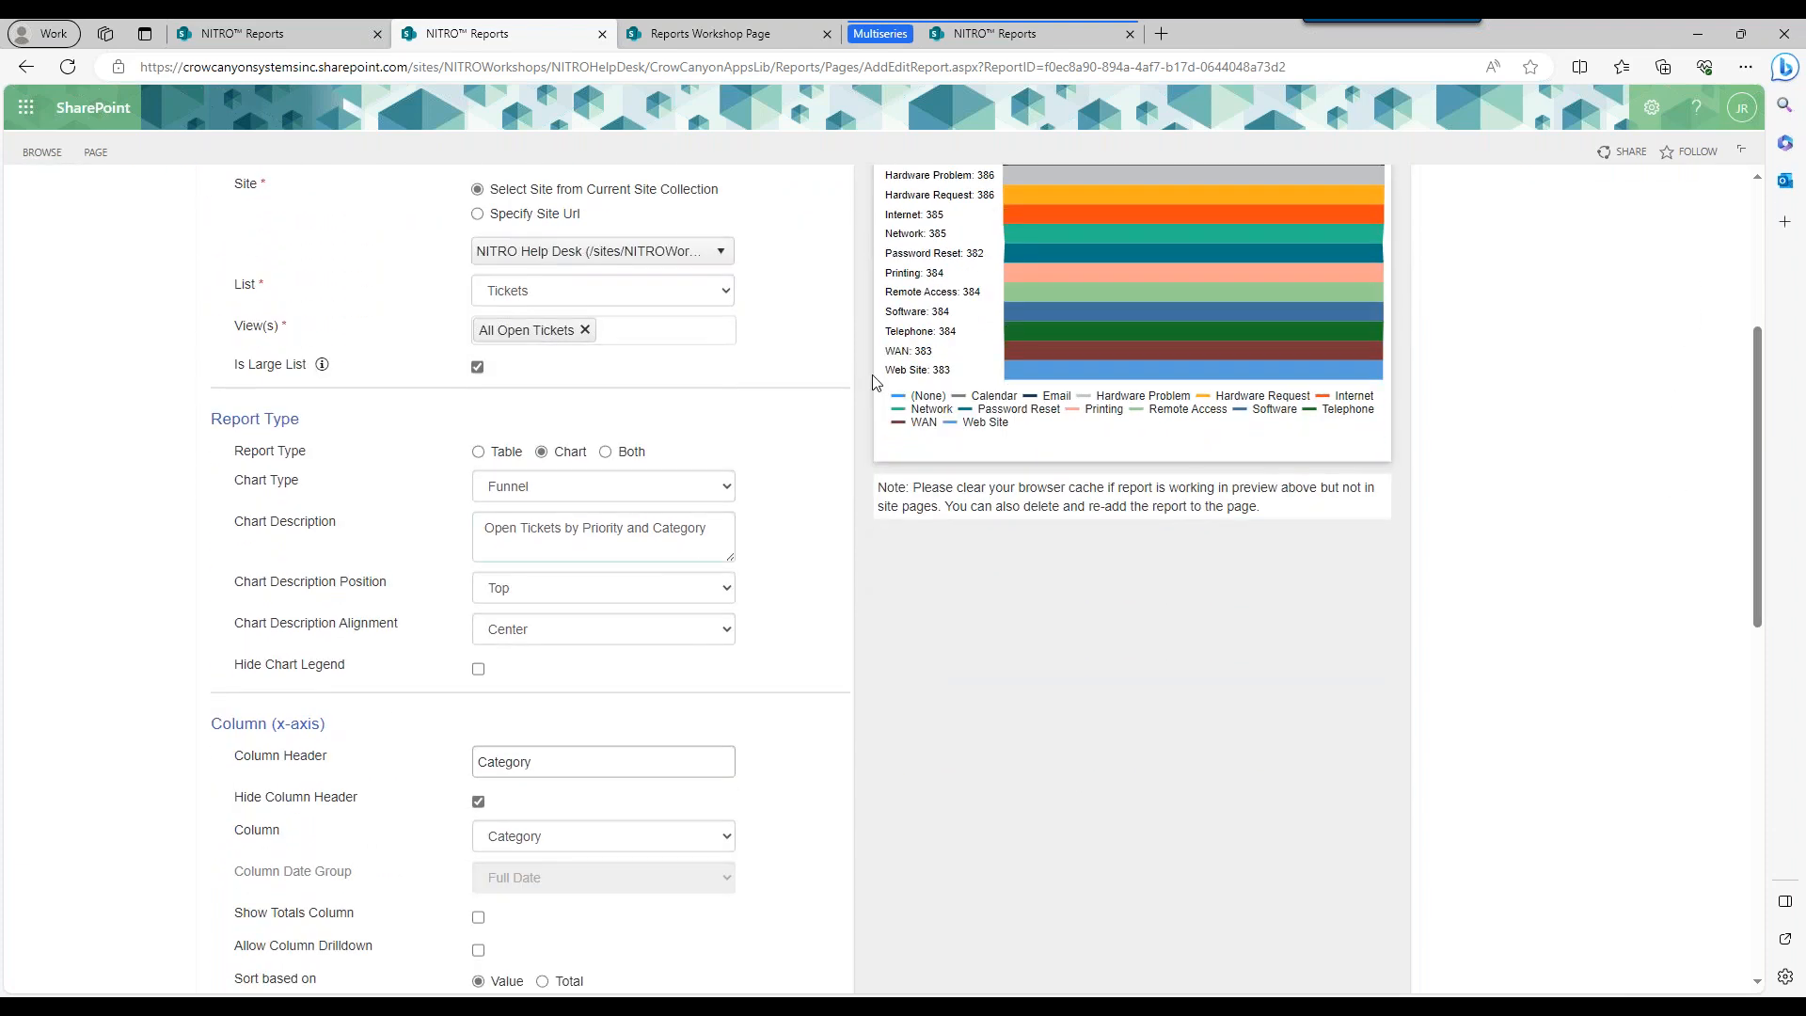
pyautogui.click(687, 486)
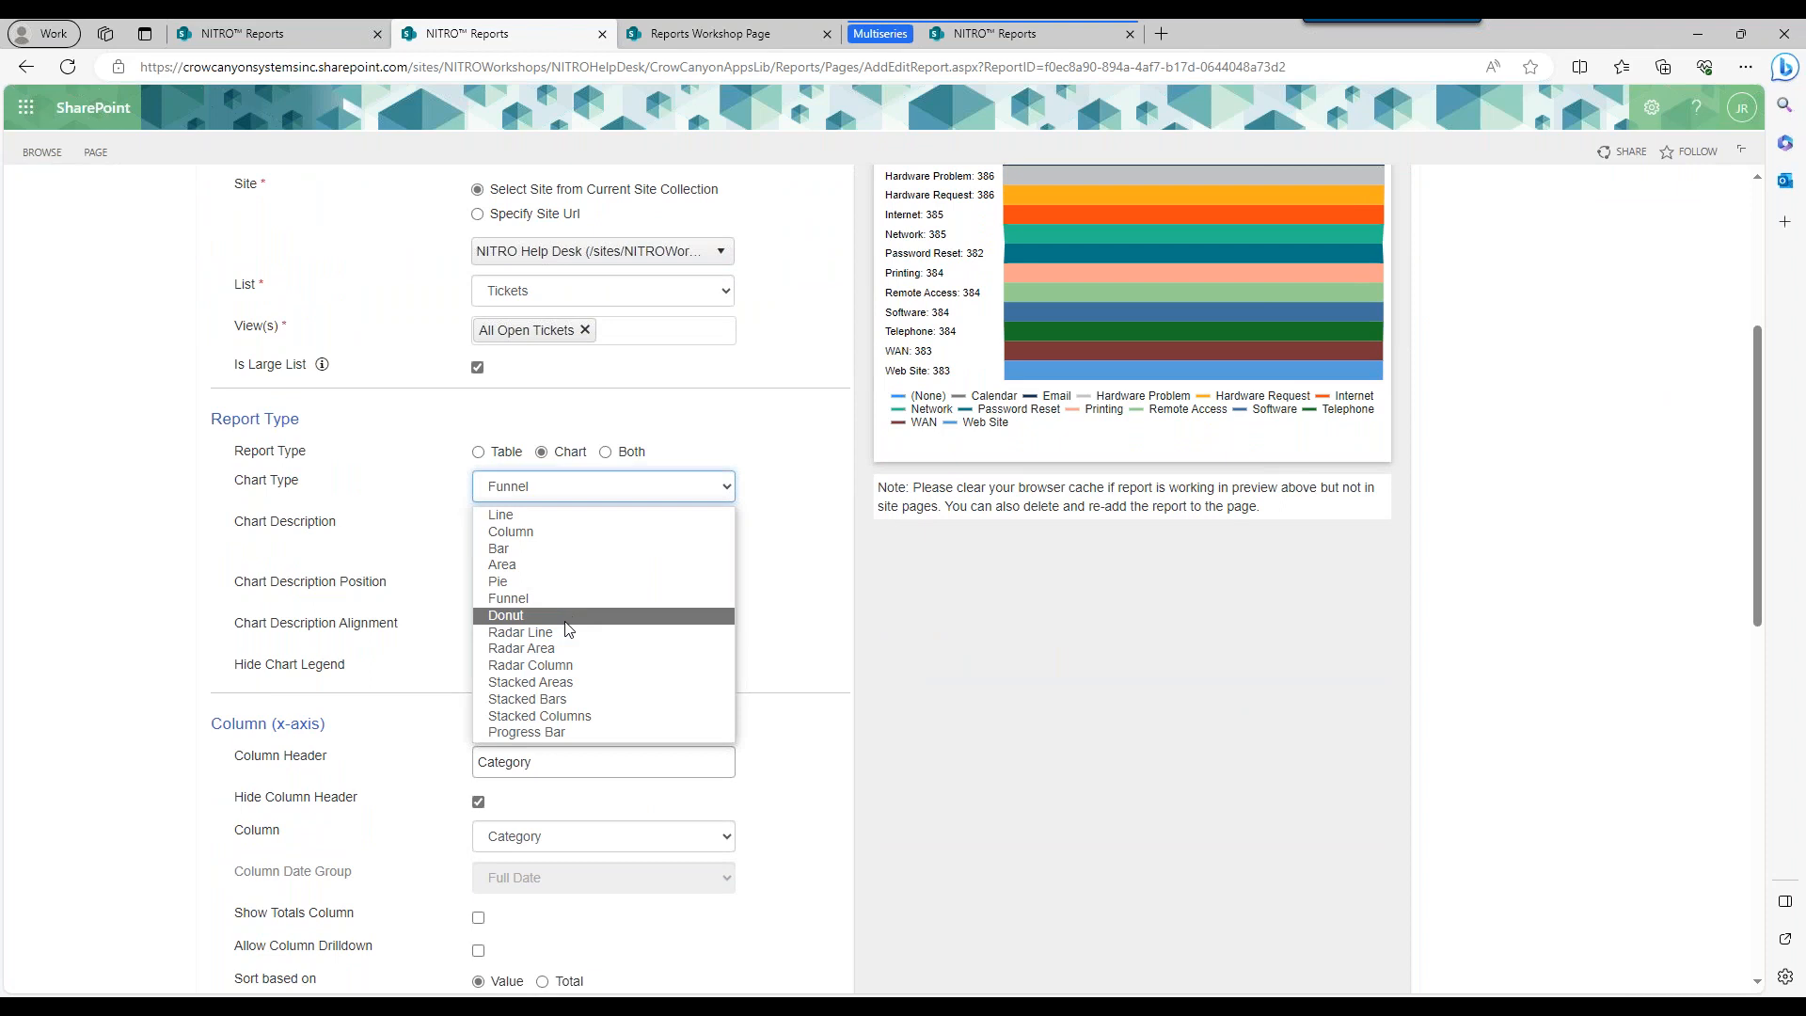
pyautogui.click(569, 614)
pyautogui.click(1756, 286)
pyautogui.scroll(2, 1759, 316)
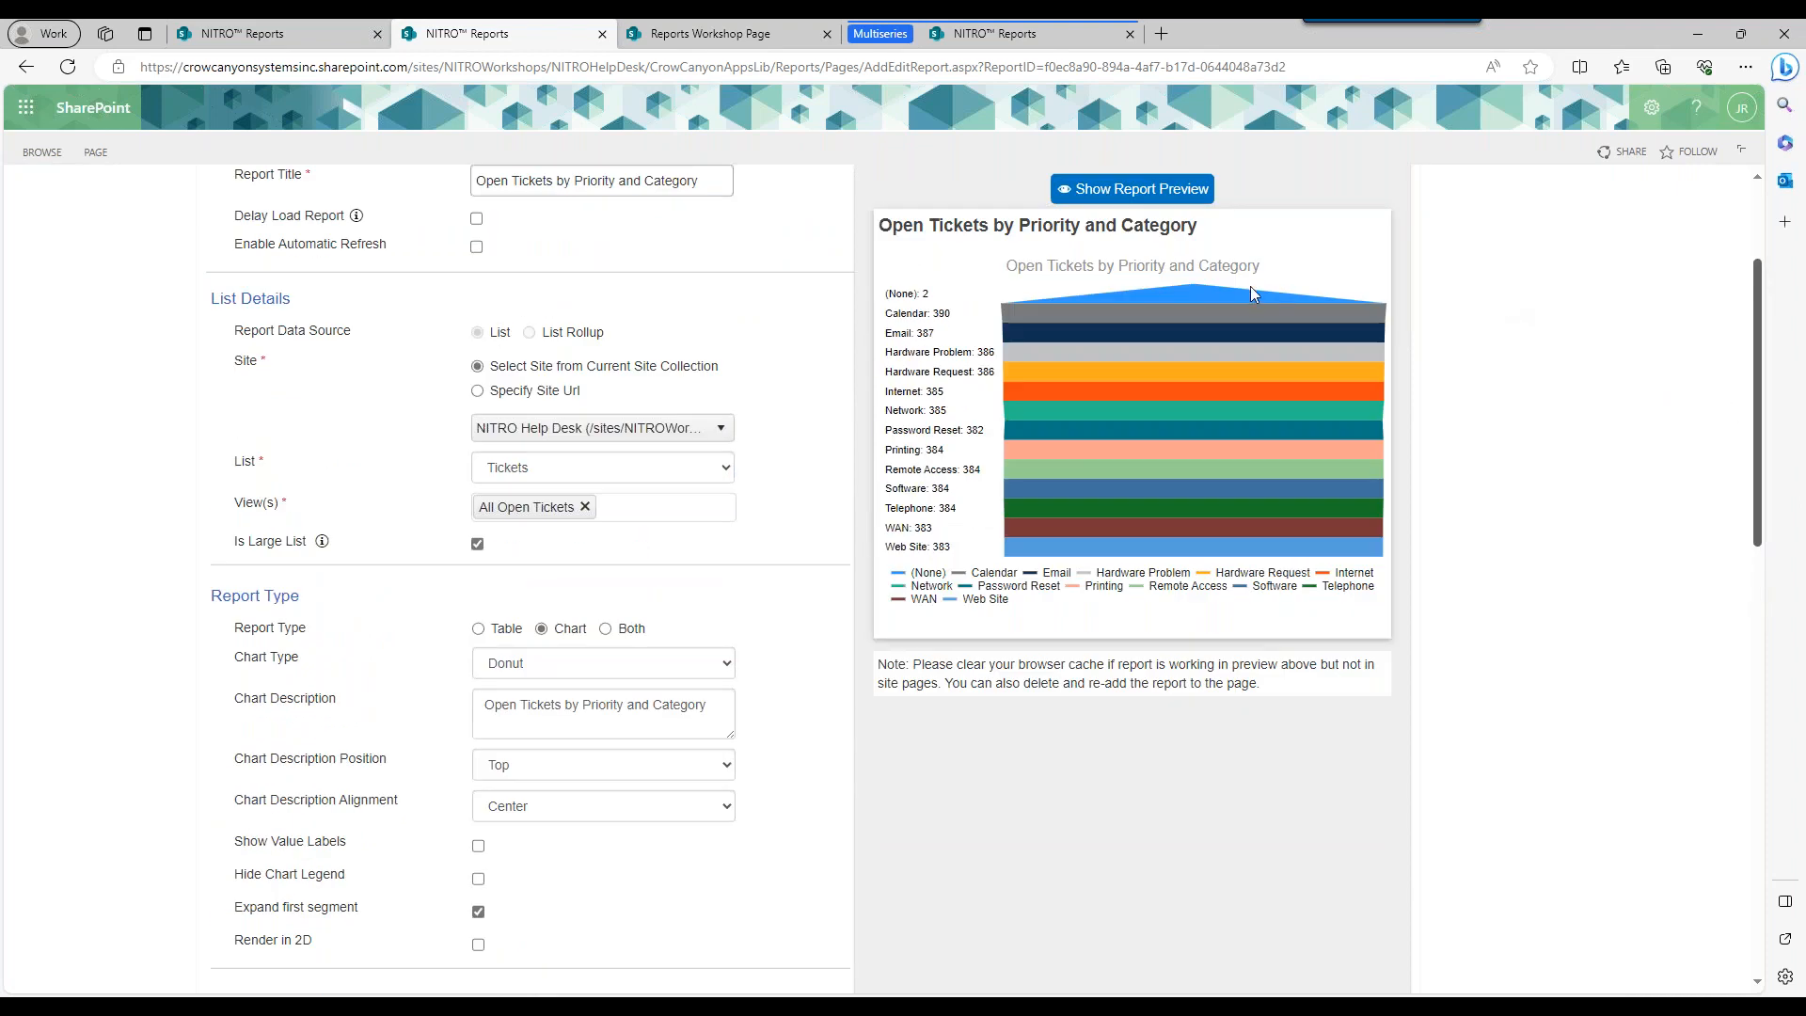
pyautogui.click(1165, 202)
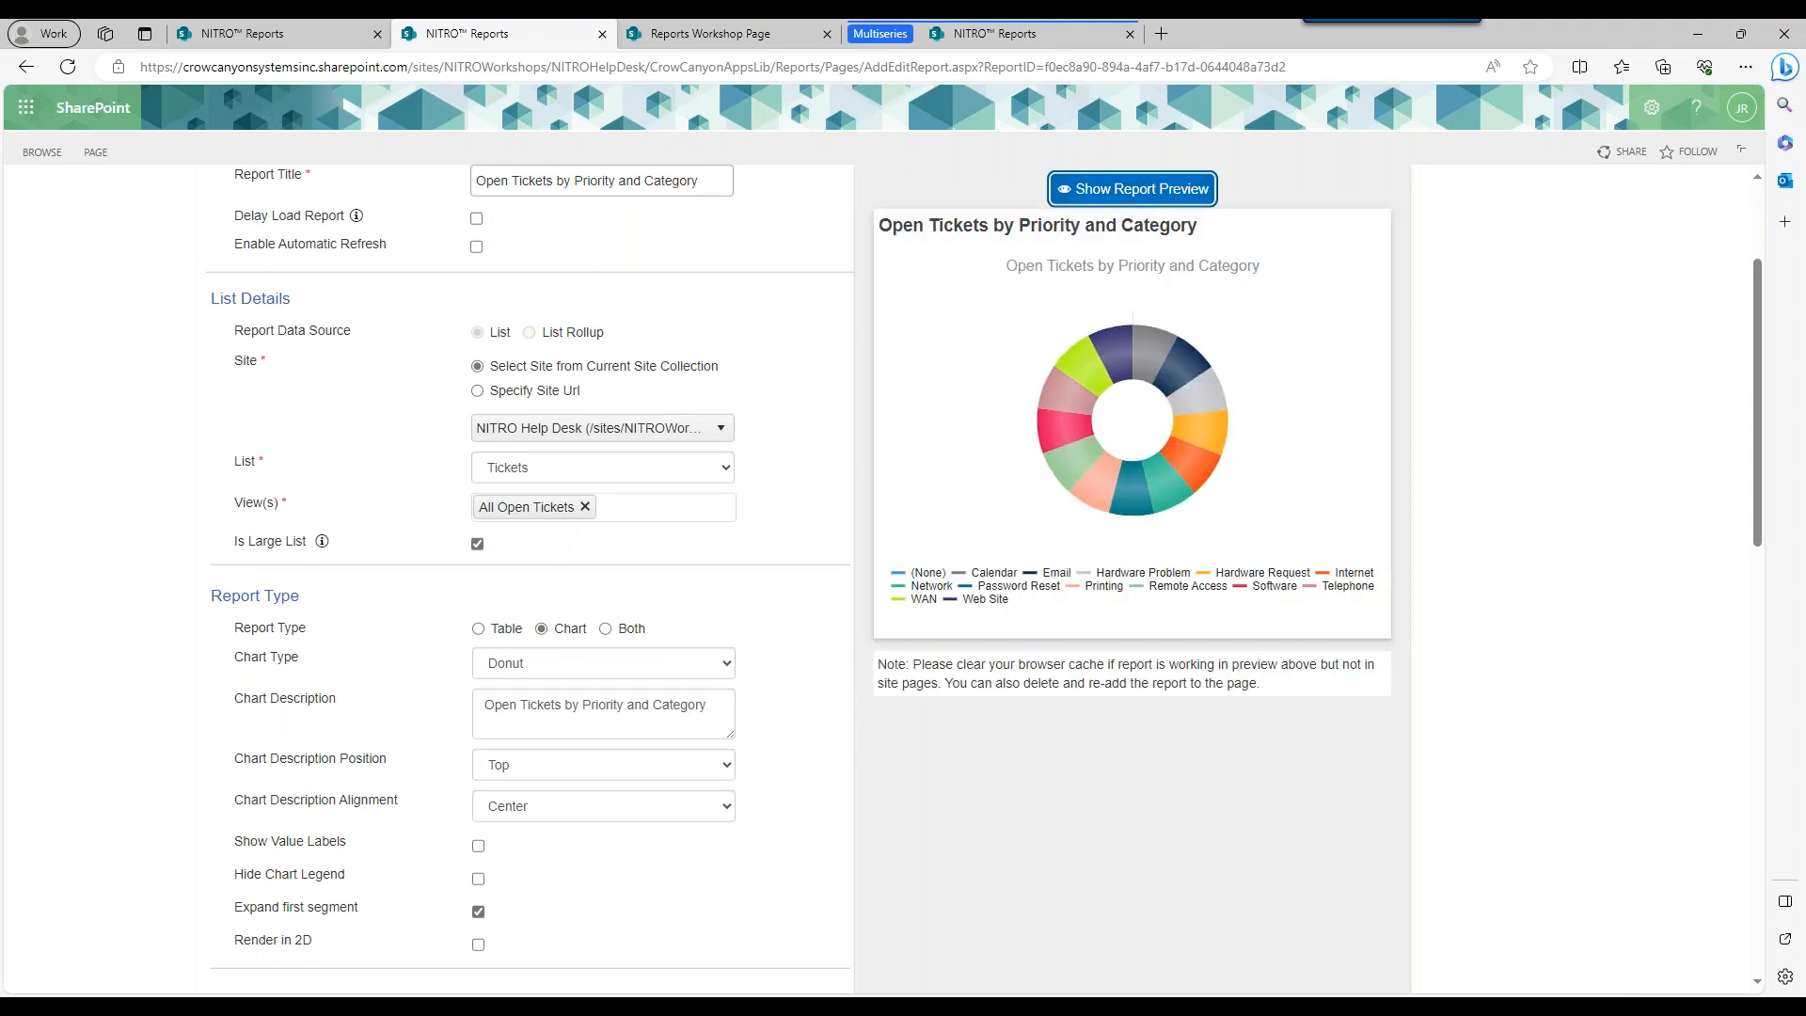
# Preview the report with the Radar Line chart type, and preview it again with the Radar Area chart type.
pyautogui.click(635, 674)
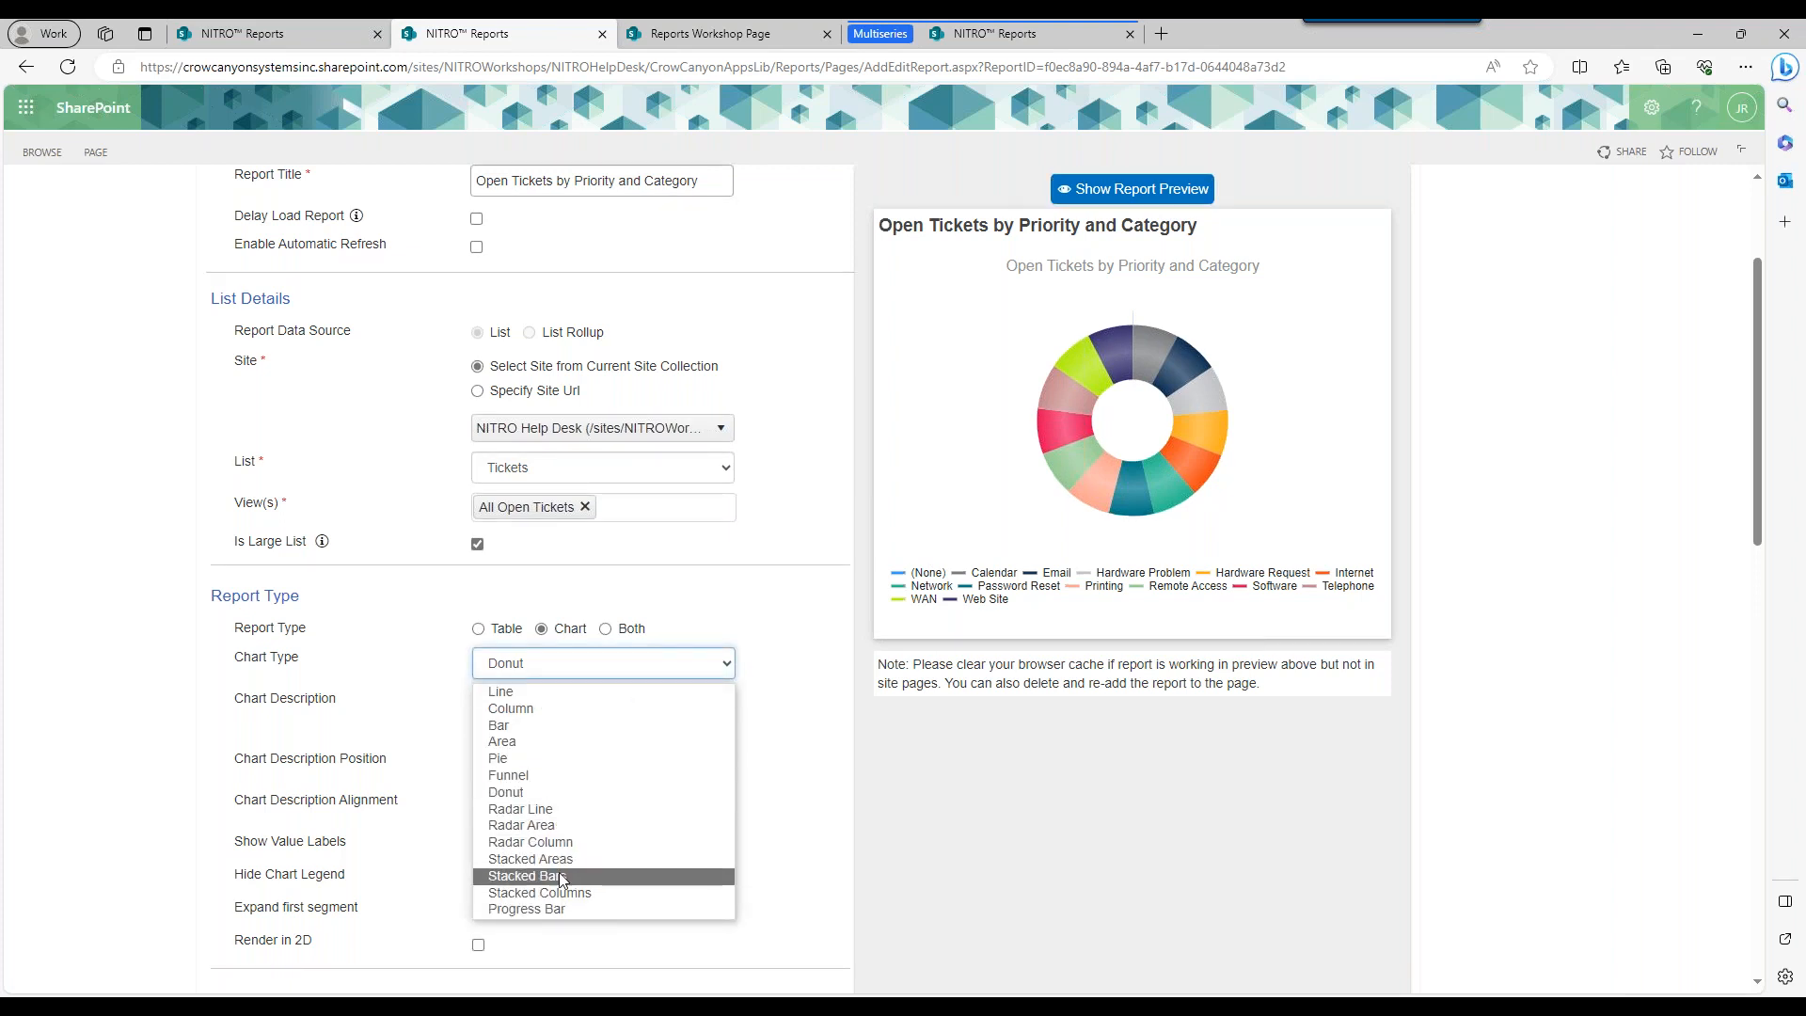
pyautogui.click(556, 810)
pyautogui.click(1105, 193)
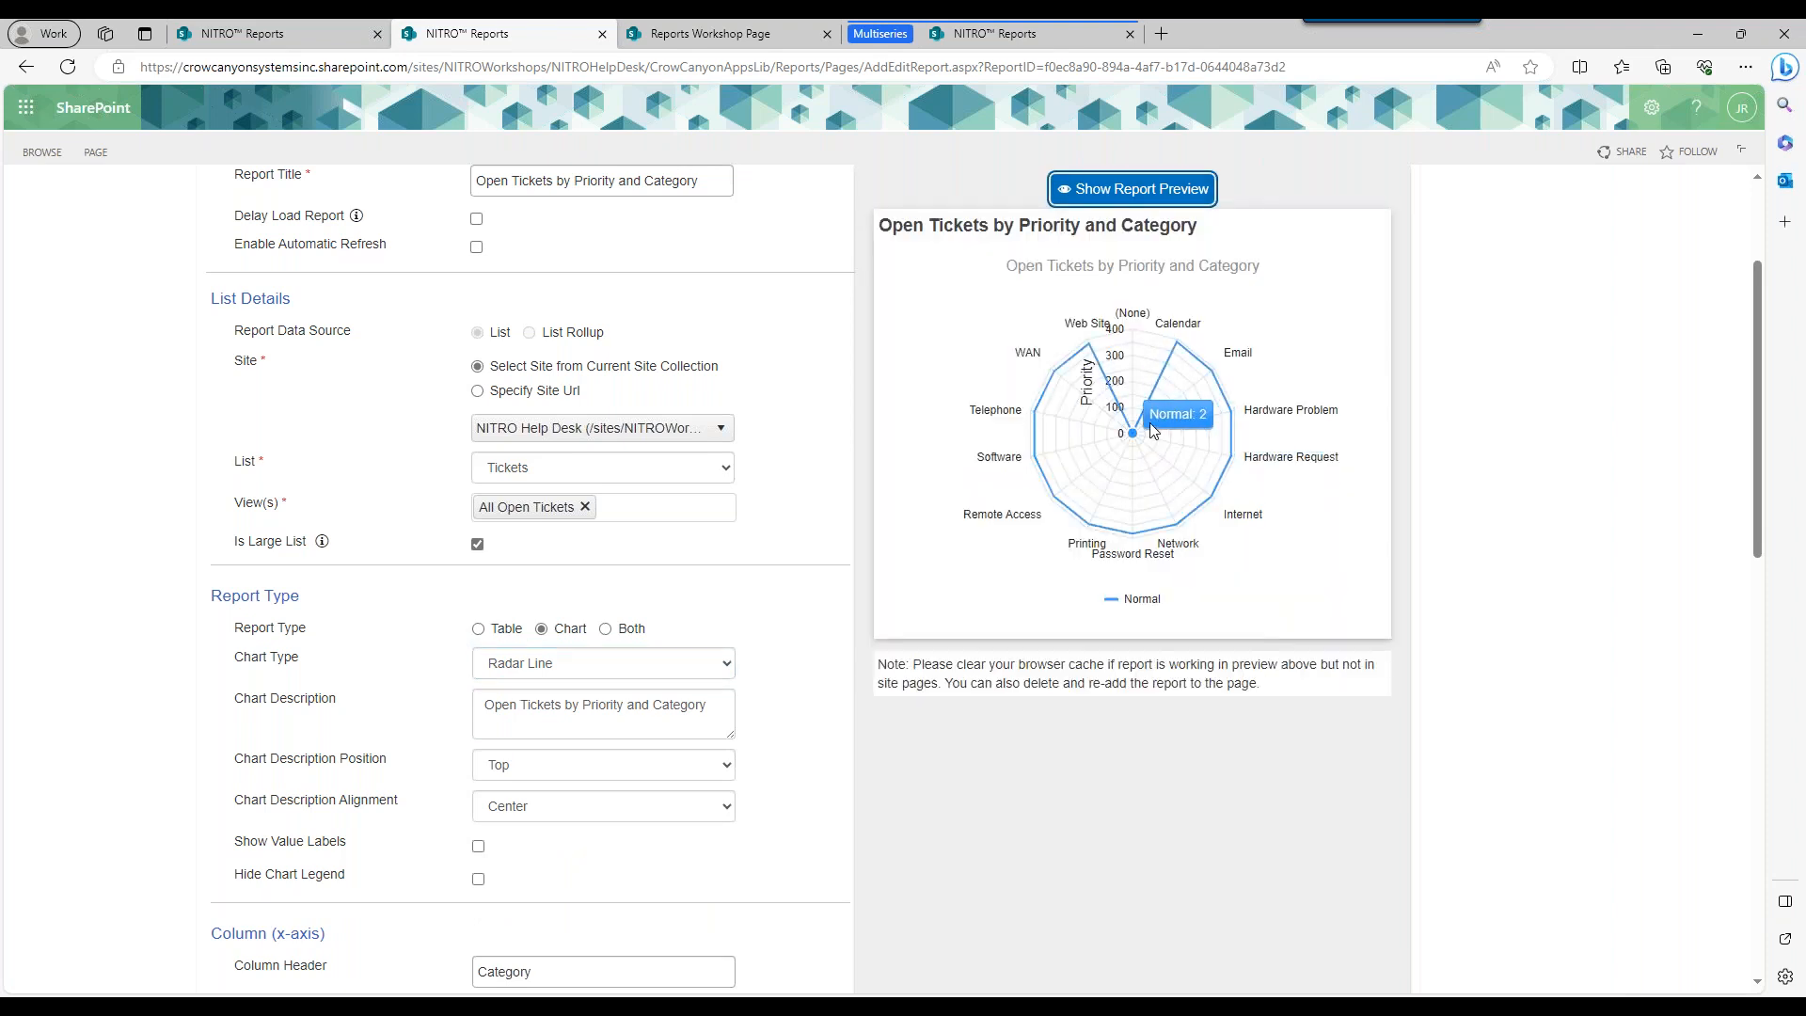
pyautogui.click(638, 676)
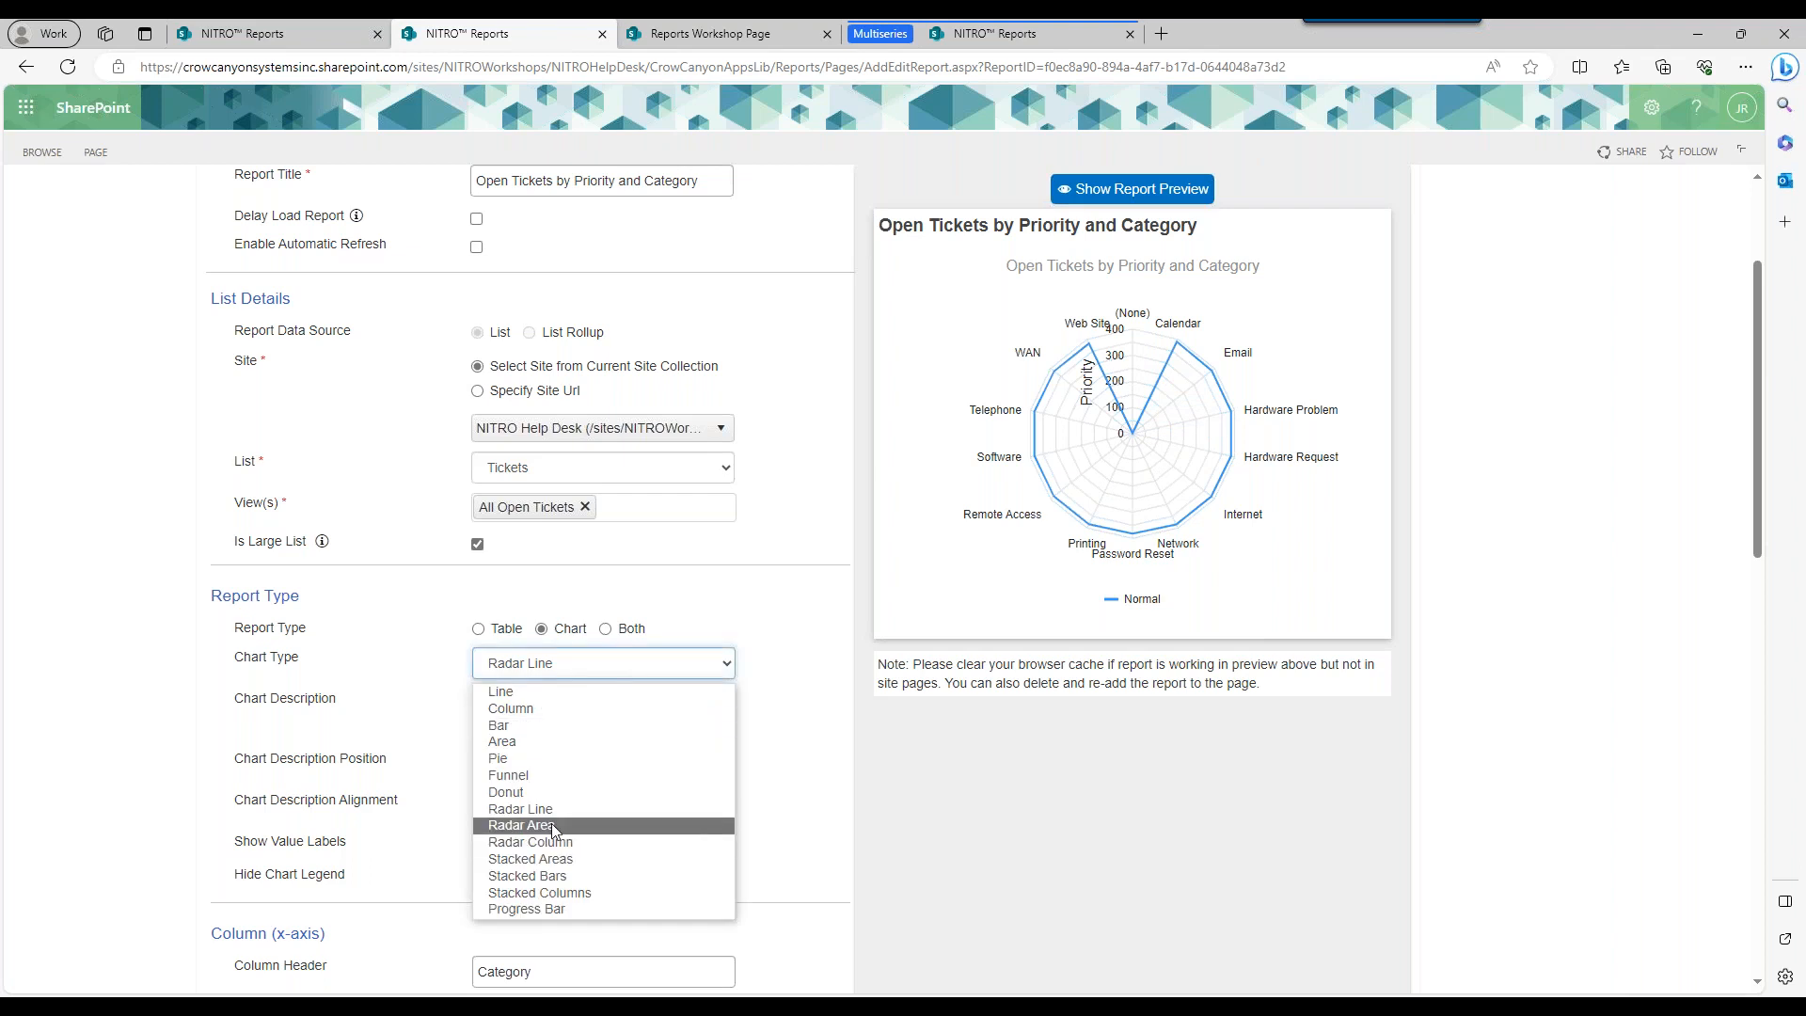
pyautogui.click(551, 823)
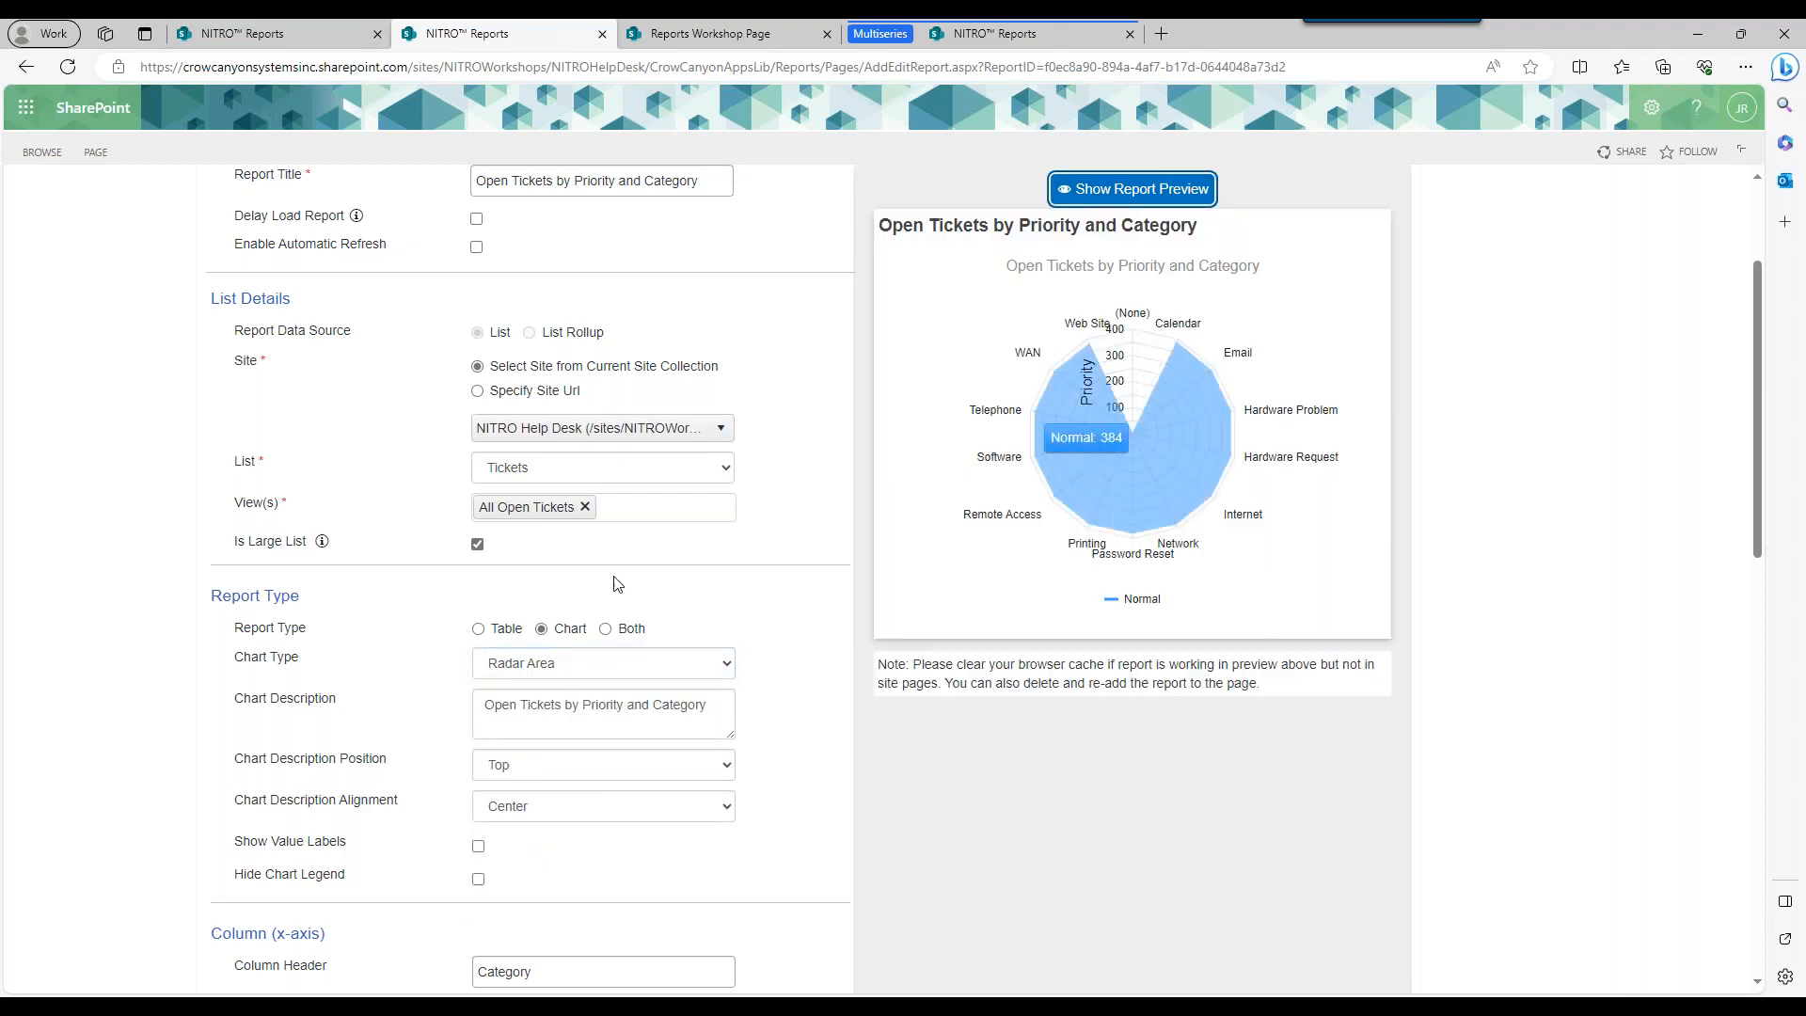
# Set the chart type to Radar Column and preview the report.
pyautogui.click(602, 663)
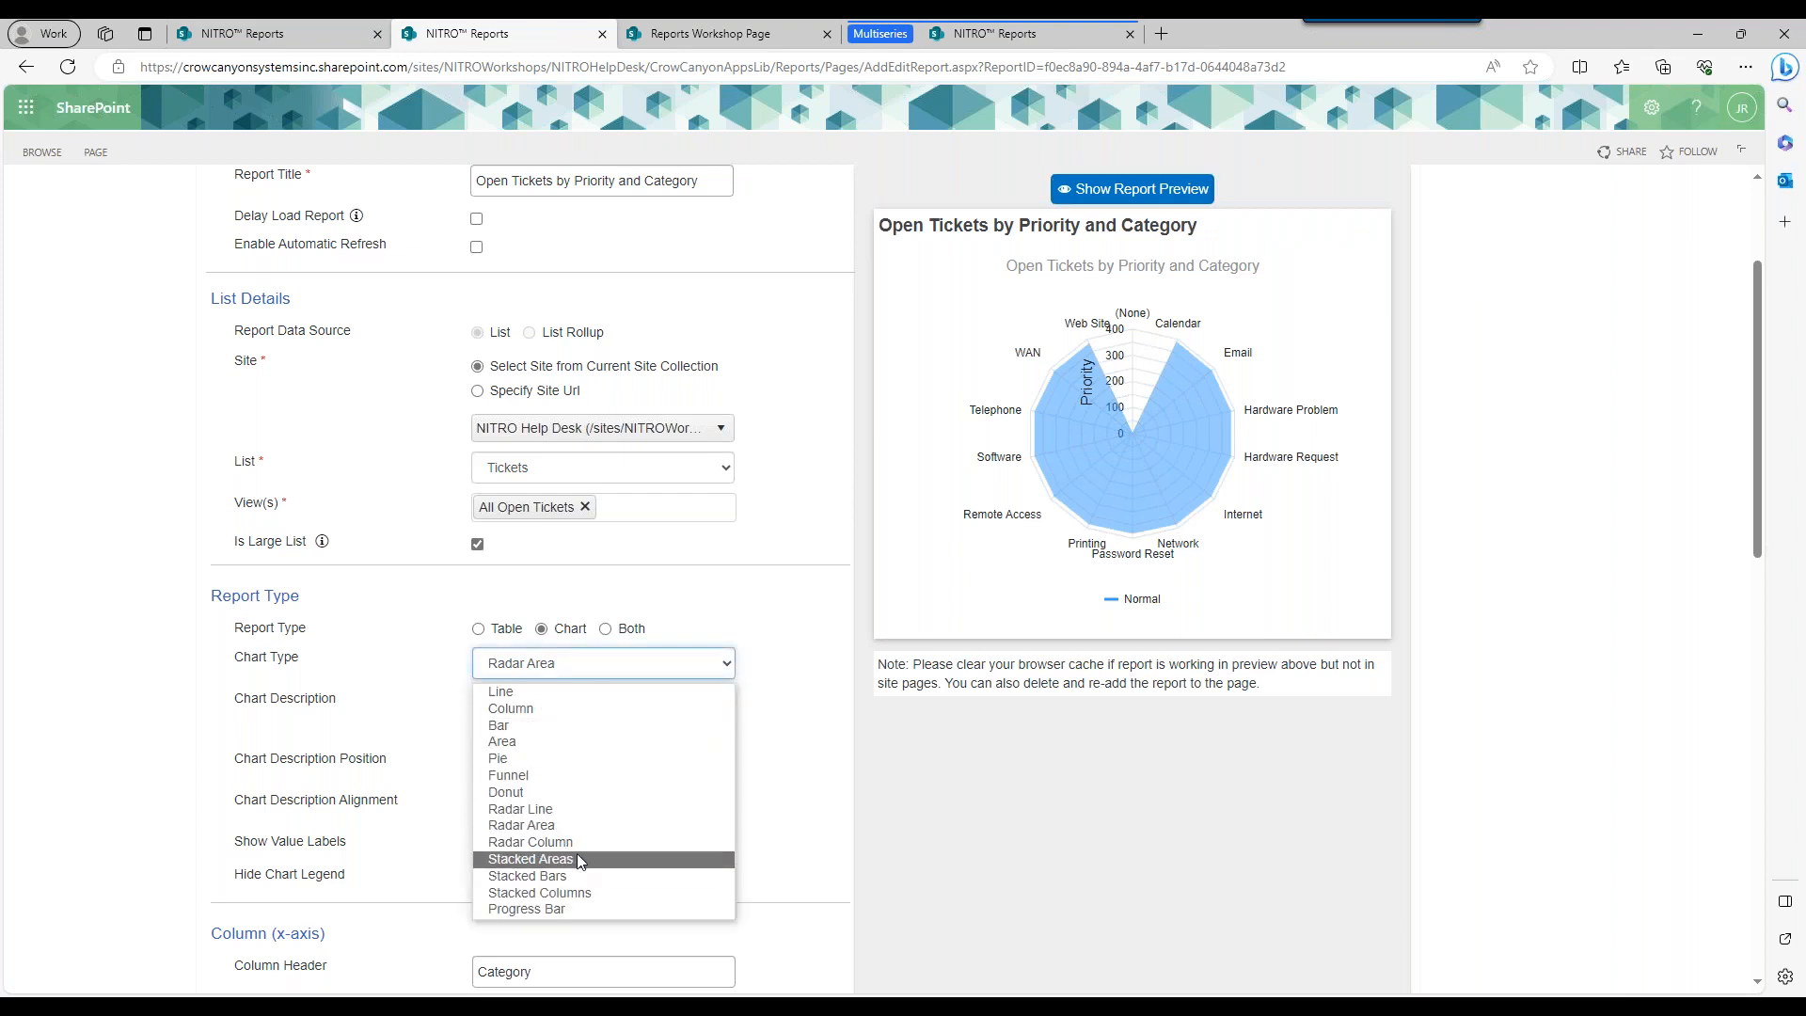
pyautogui.click(582, 838)
pyautogui.click(1163, 191)
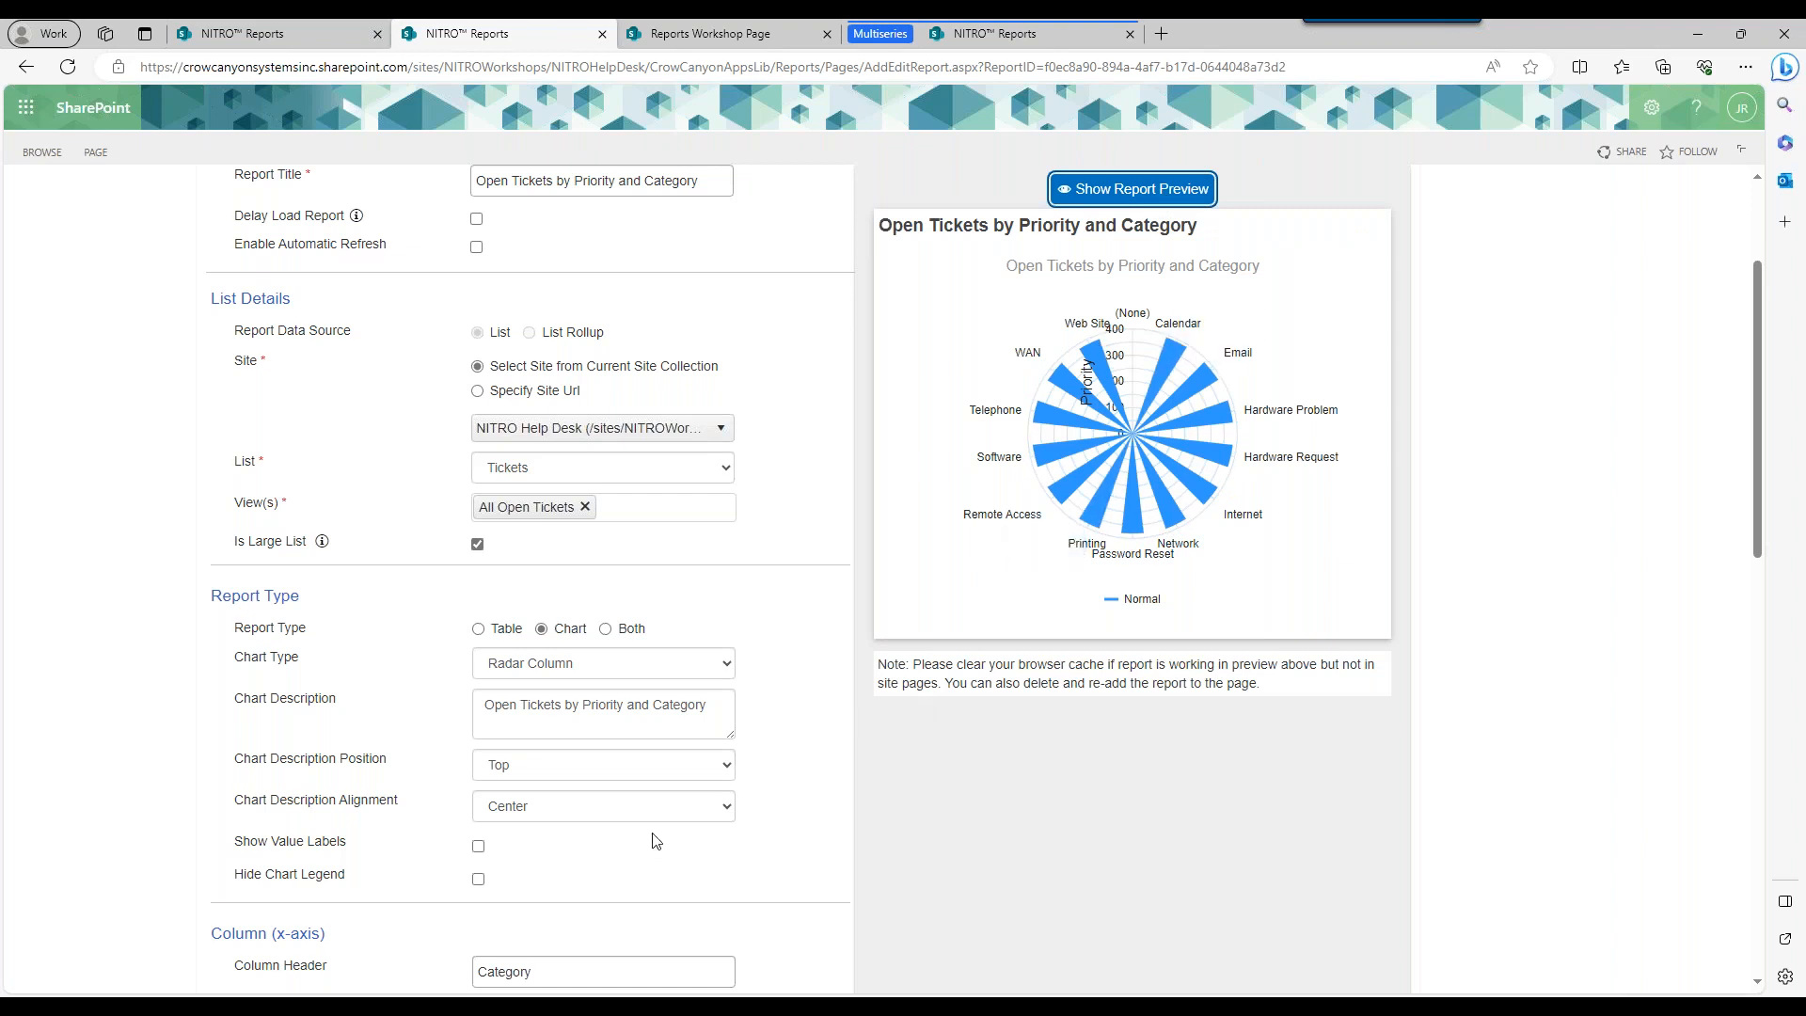
# Set the chart type to Stacked Bars and preview the report.
pyautogui.click(635, 668)
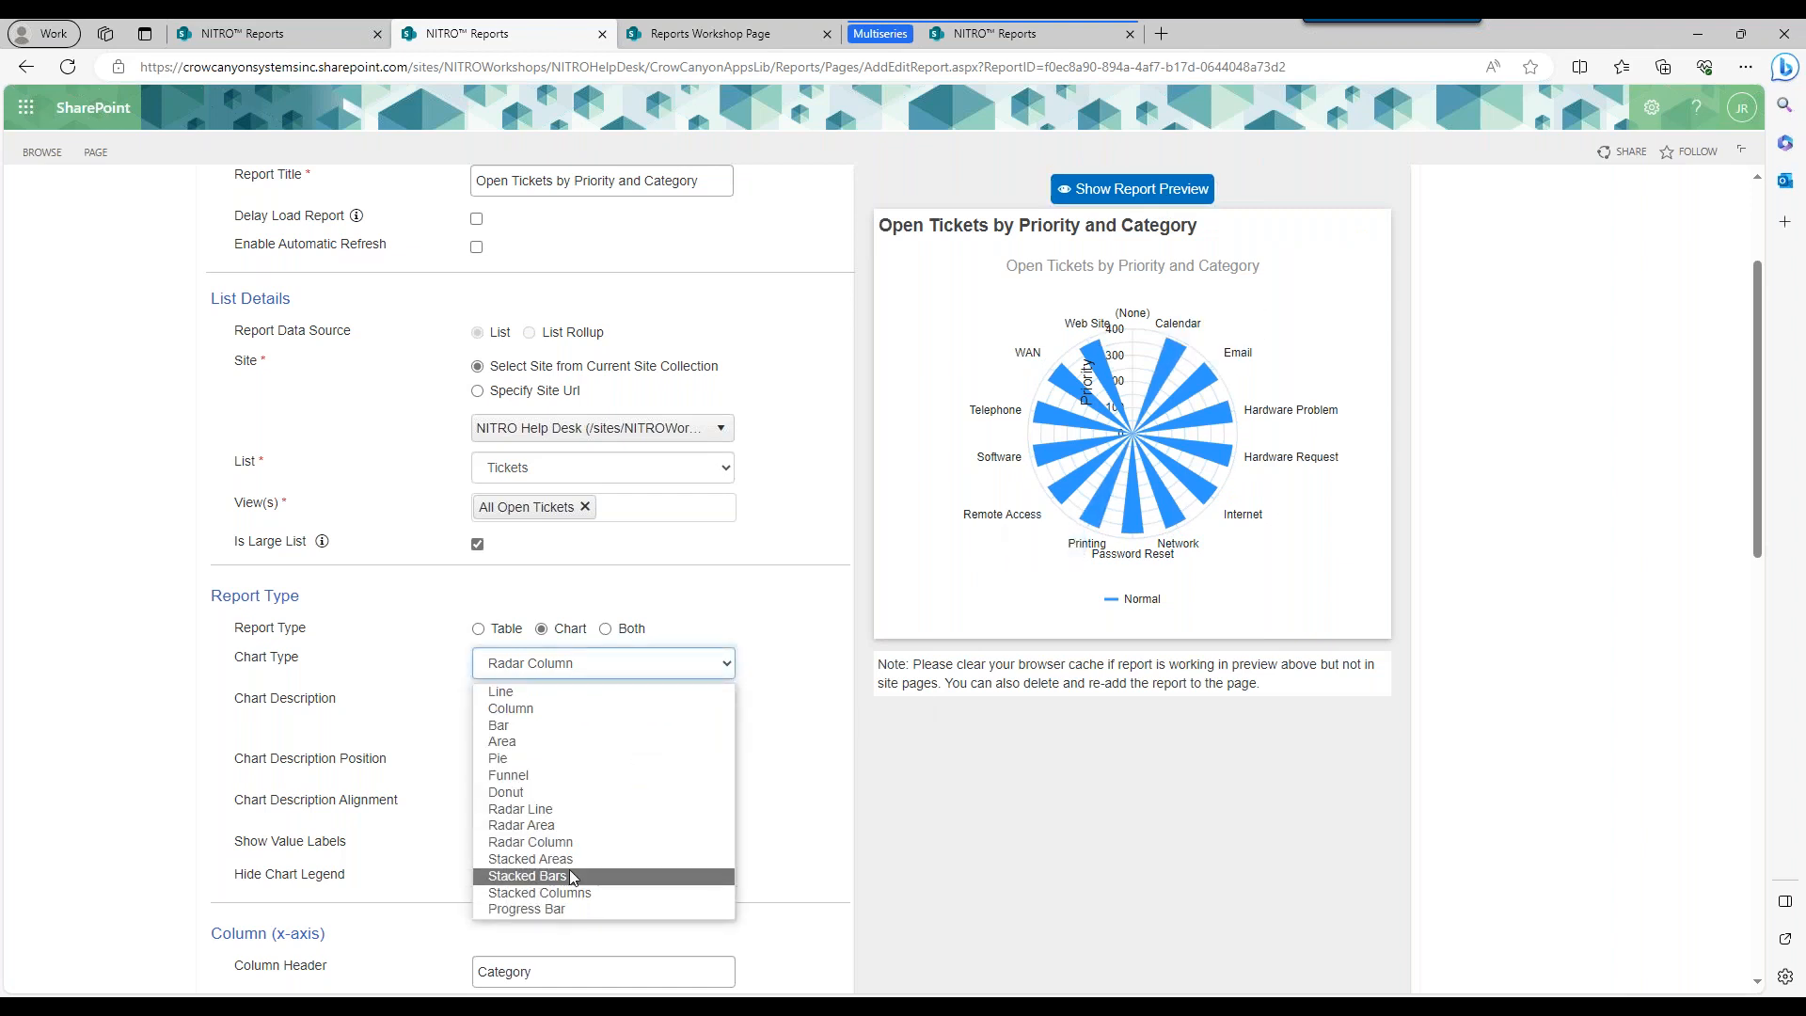
pyautogui.click(572, 873)
pyautogui.click(627, 670)
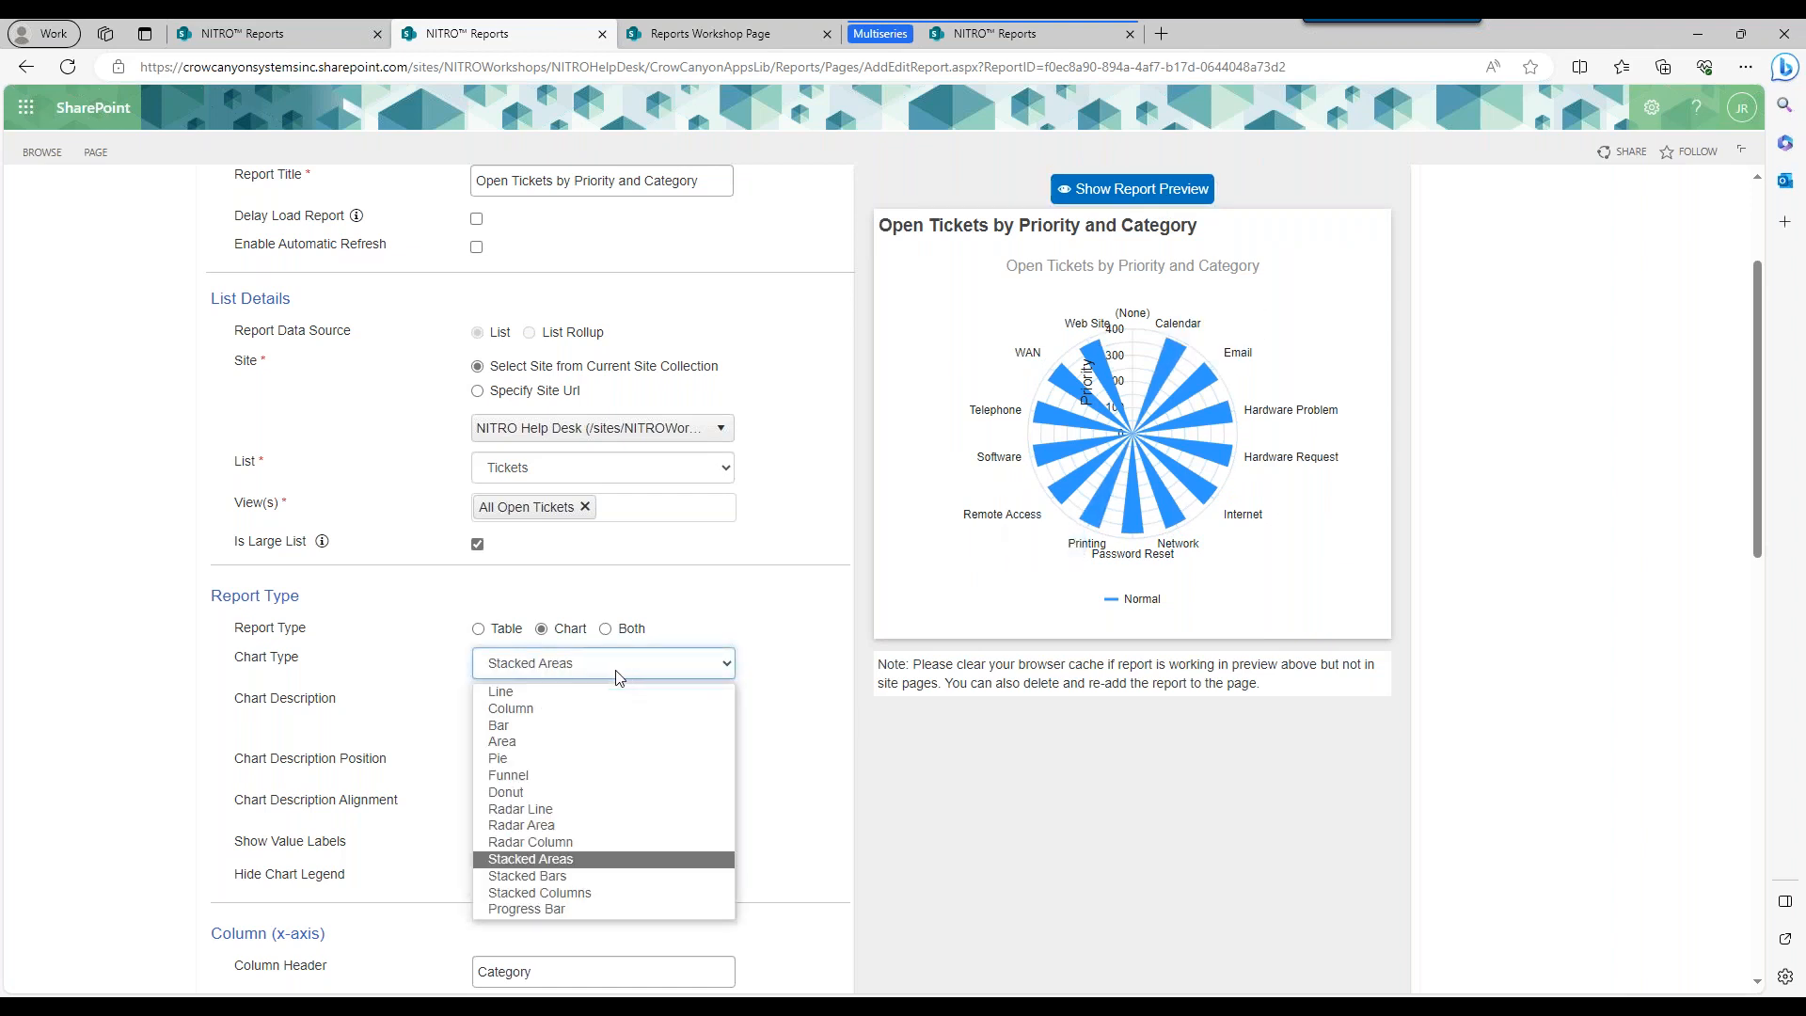
pyautogui.click(563, 877)
pyautogui.click(1107, 198)
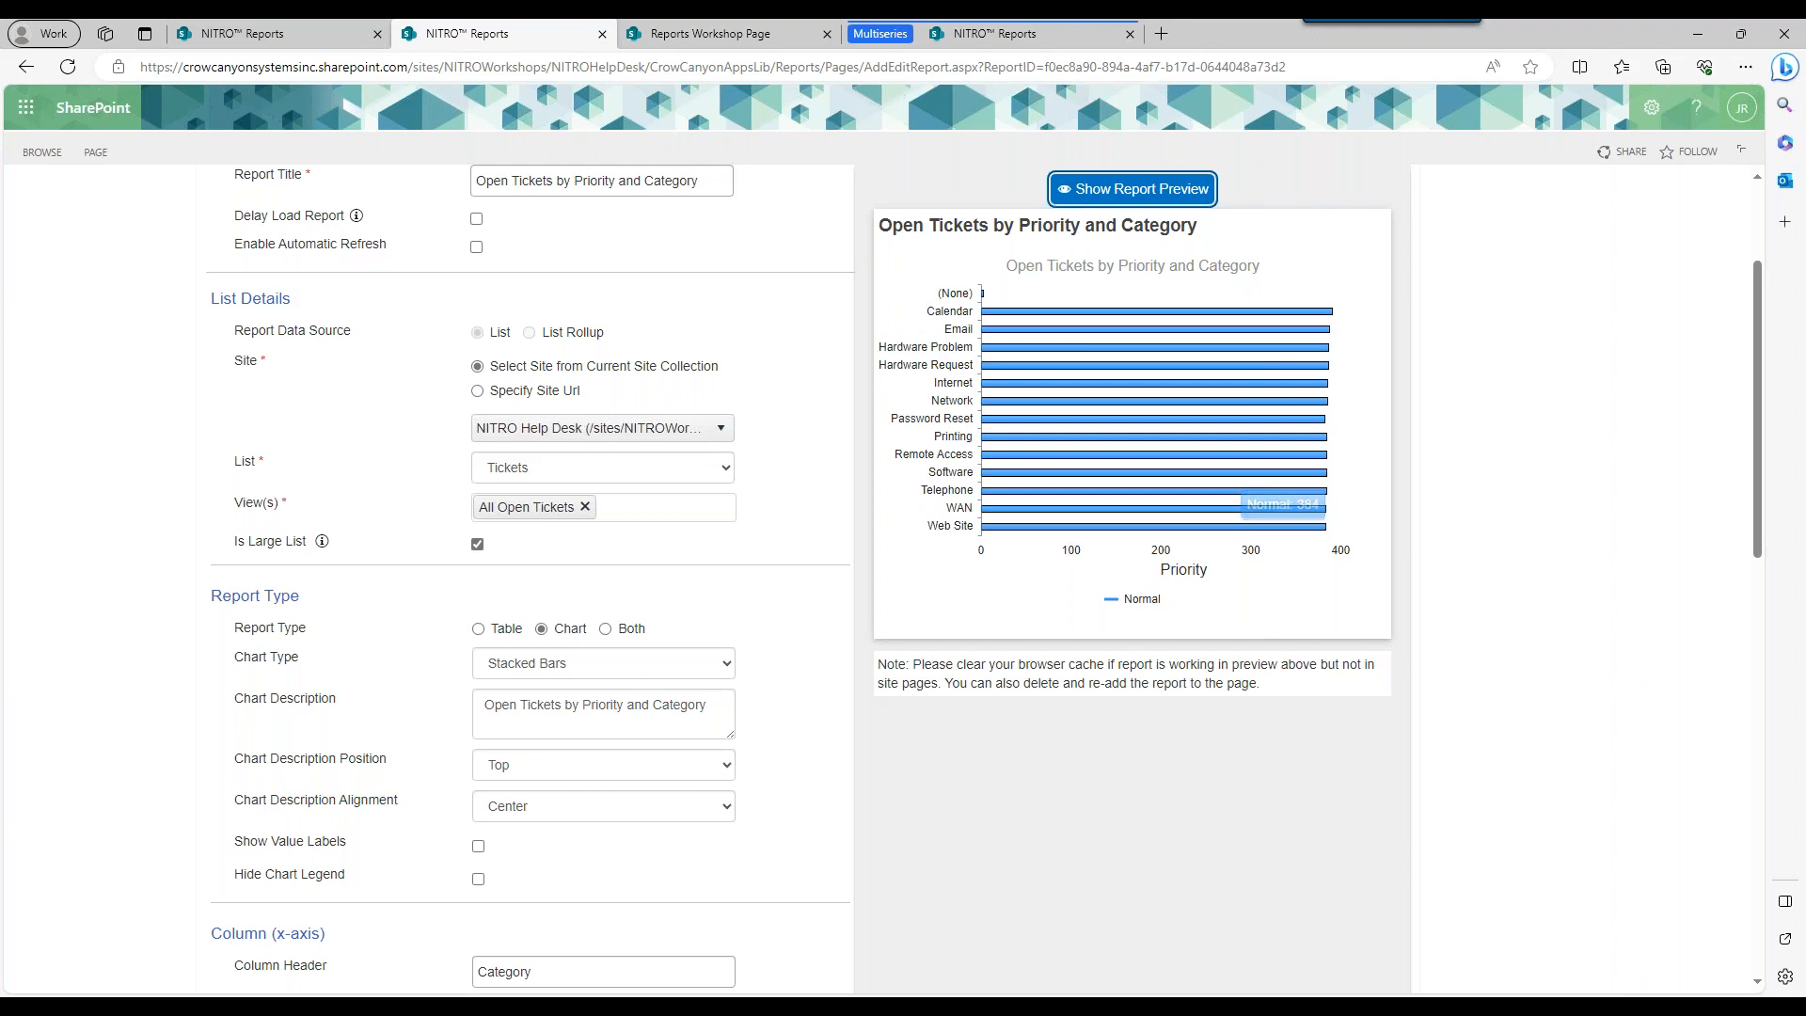
# Set the chart type to Progress Bar with Vertical orientation, and preview the report.
pyautogui.click(577, 670)
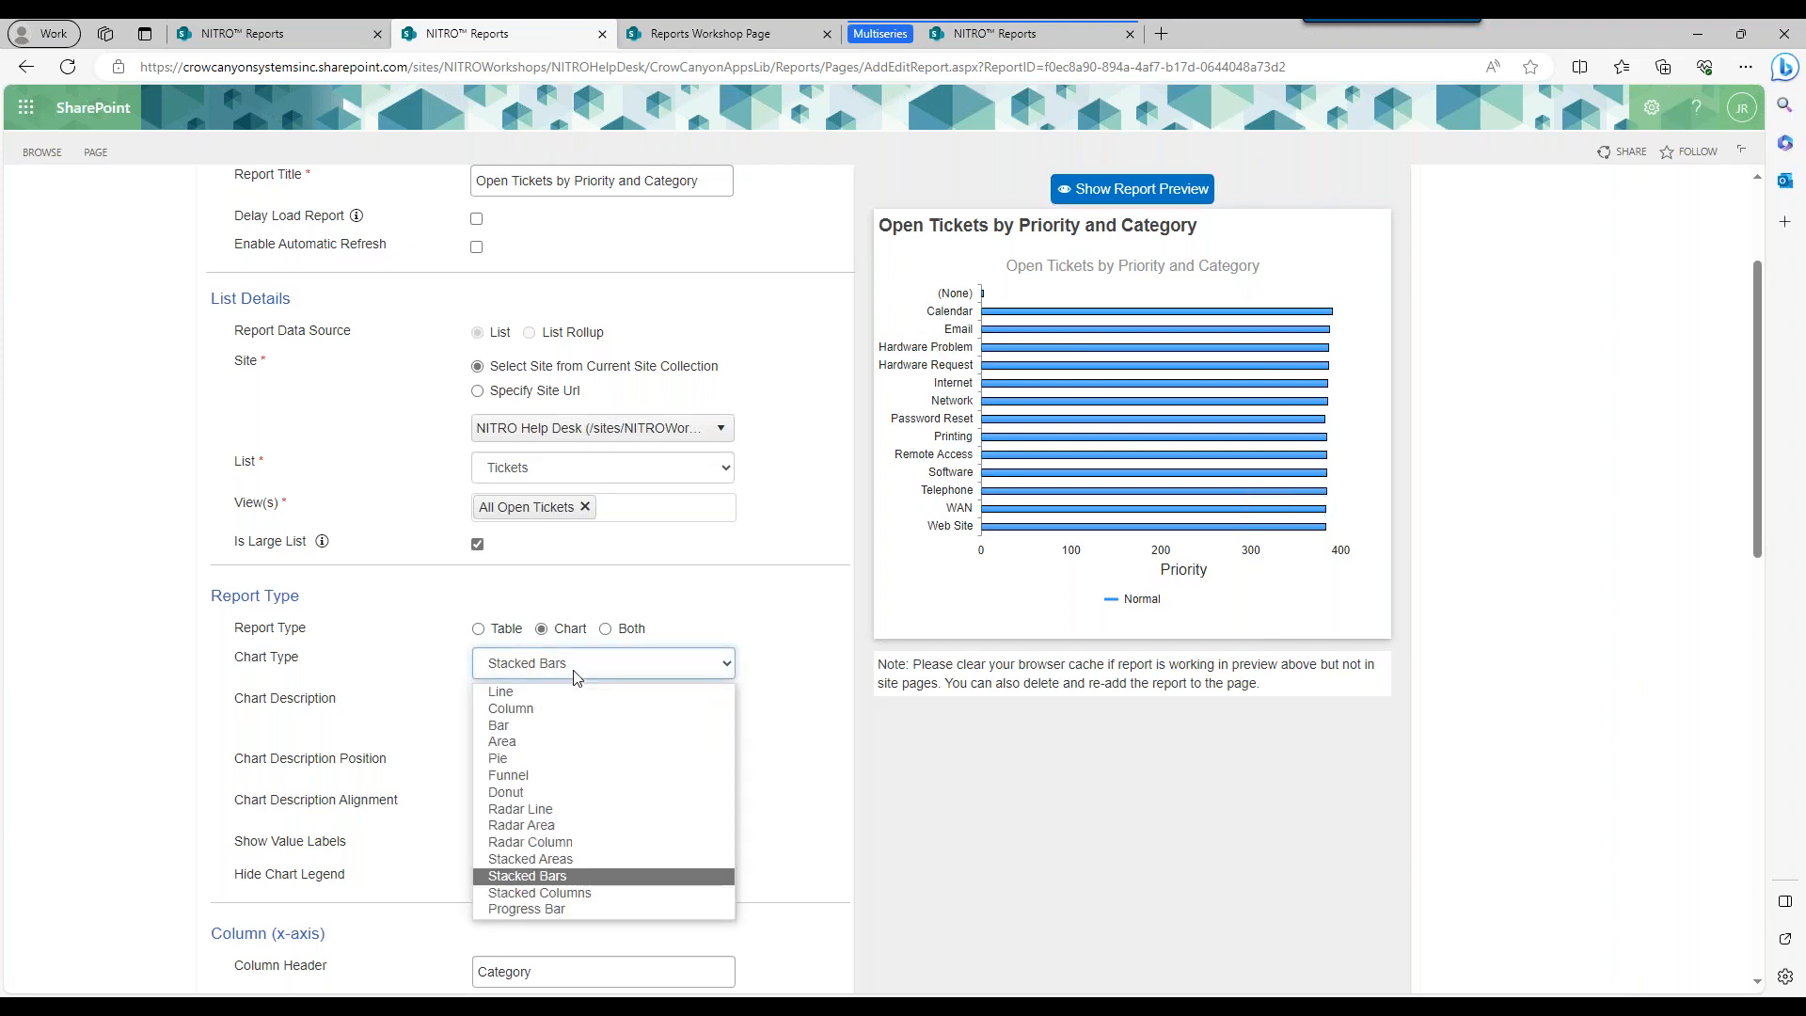
pyautogui.click(577, 909)
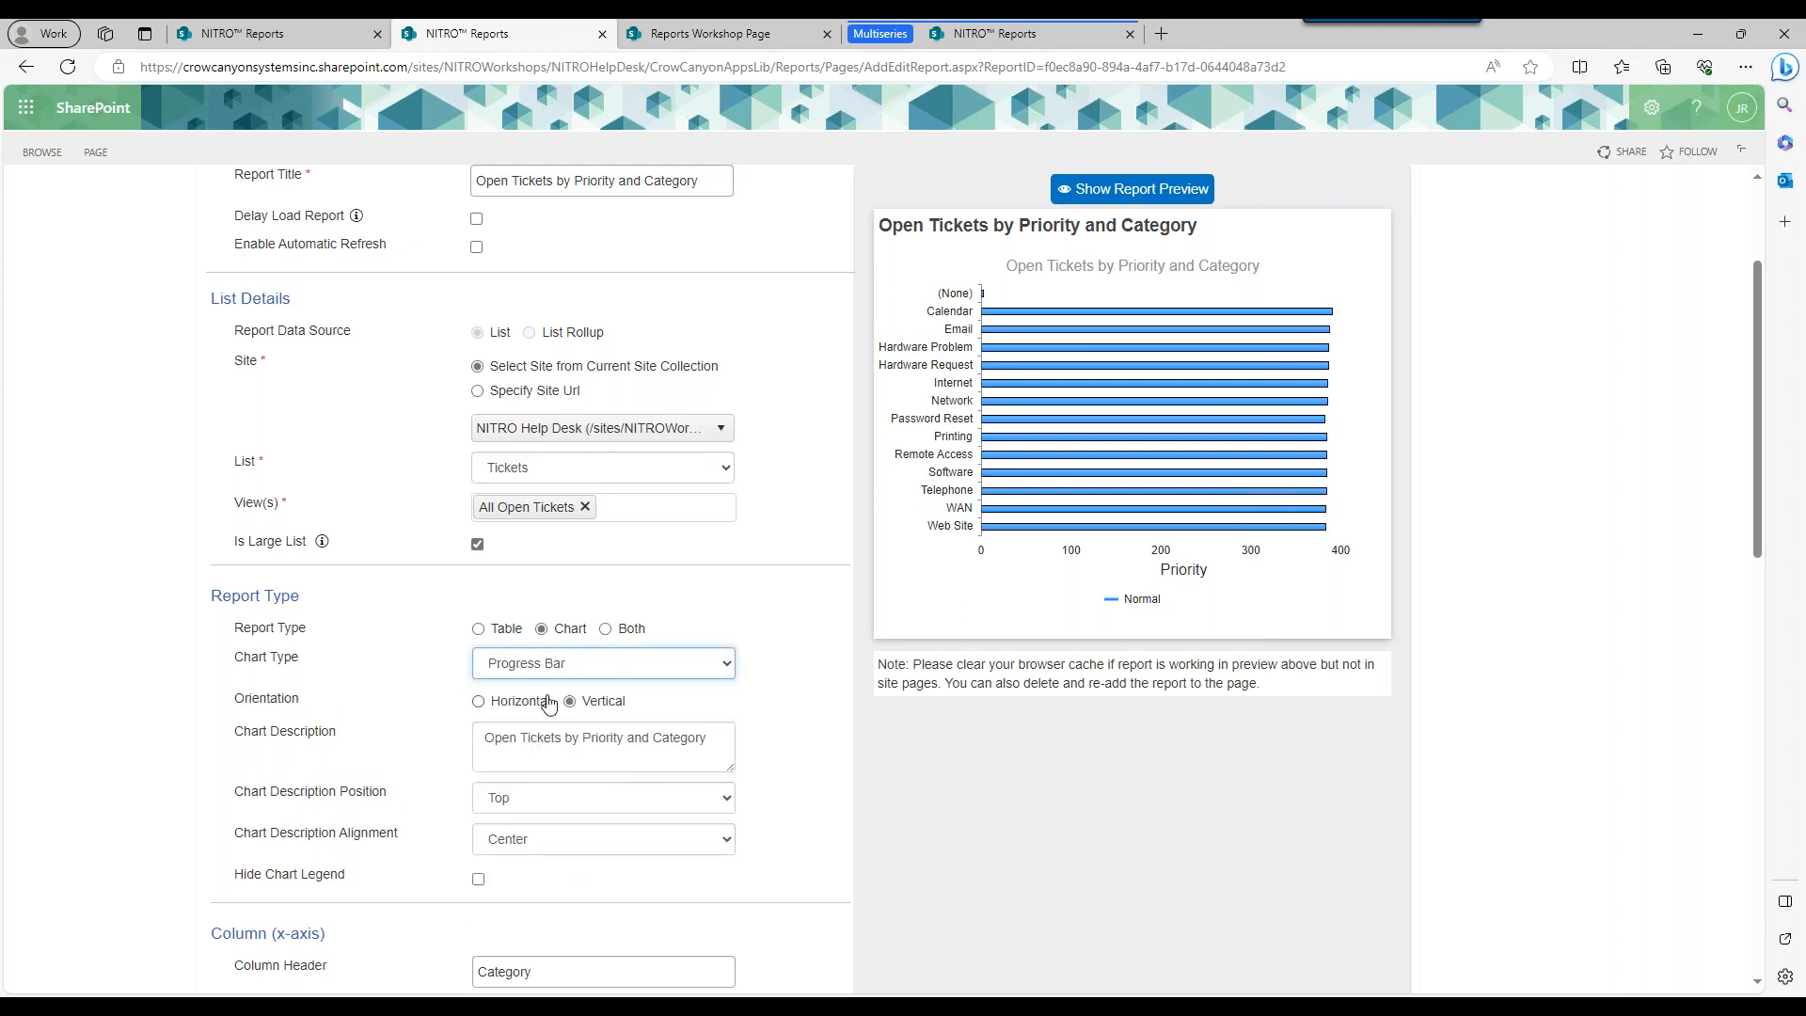
pyautogui.click(1161, 188)
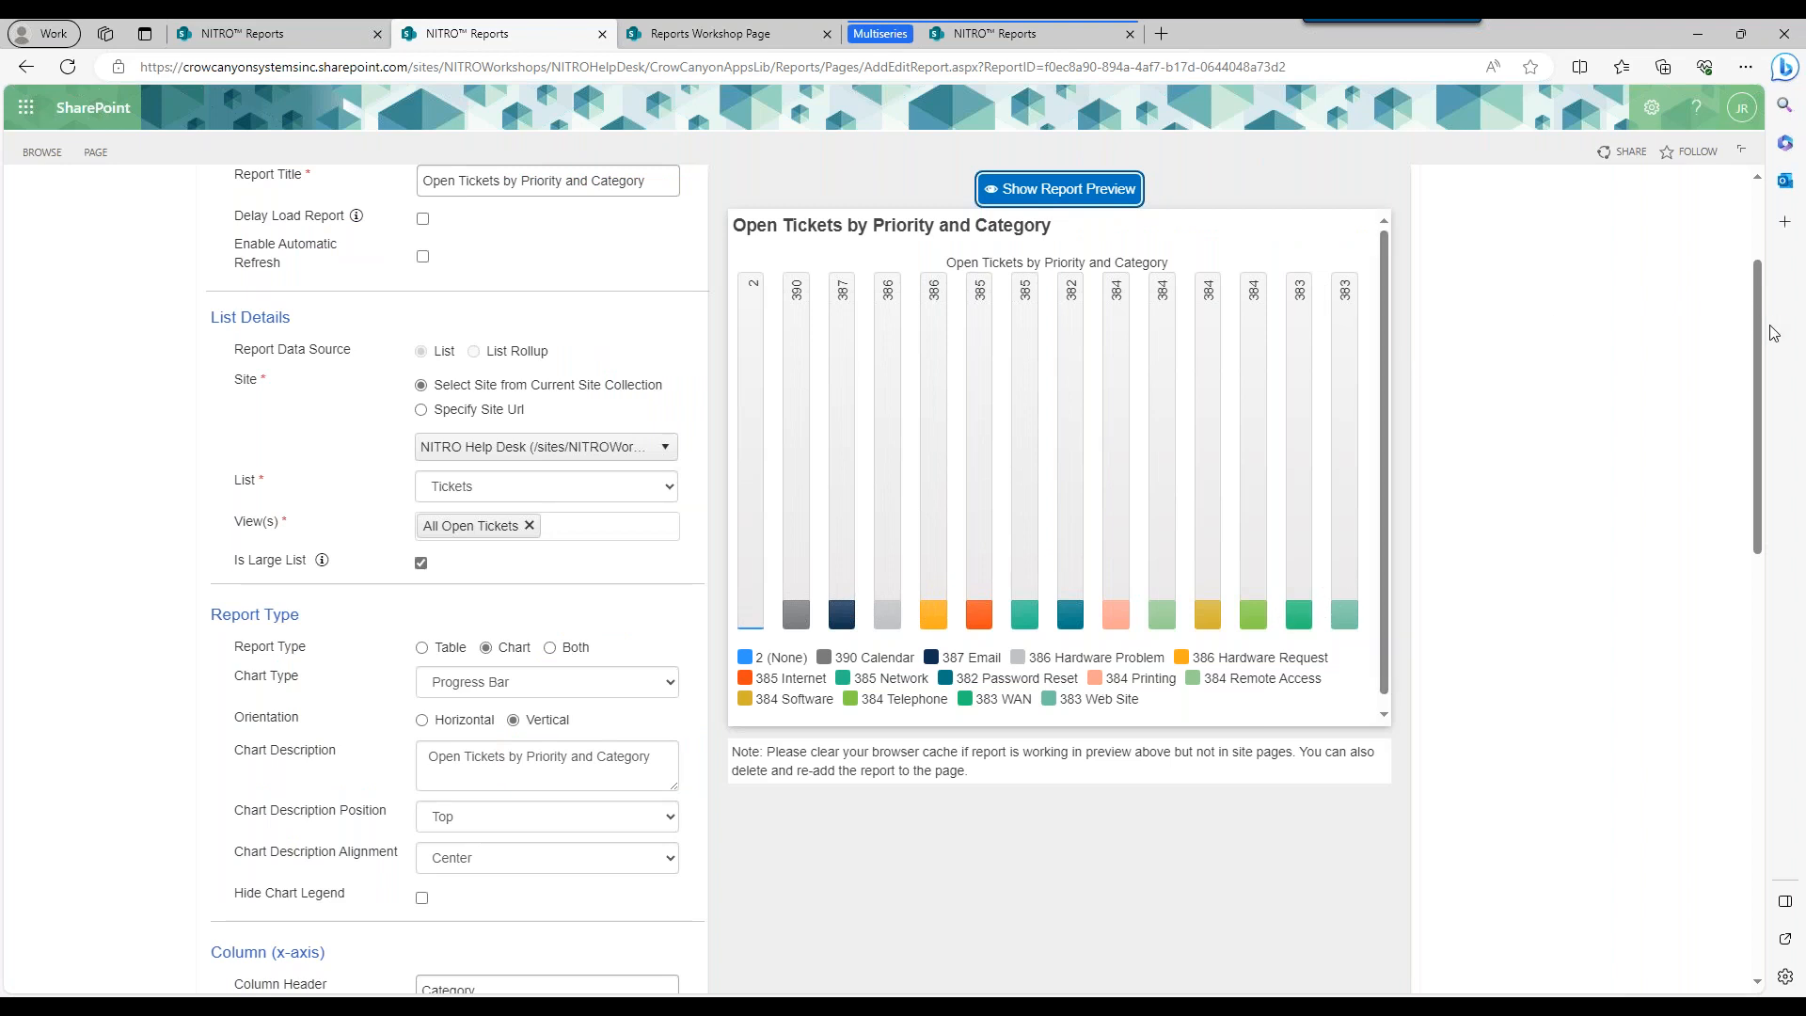
pyautogui.moveTo(1754, 324); pyautogui.dragTo(1758, 350)
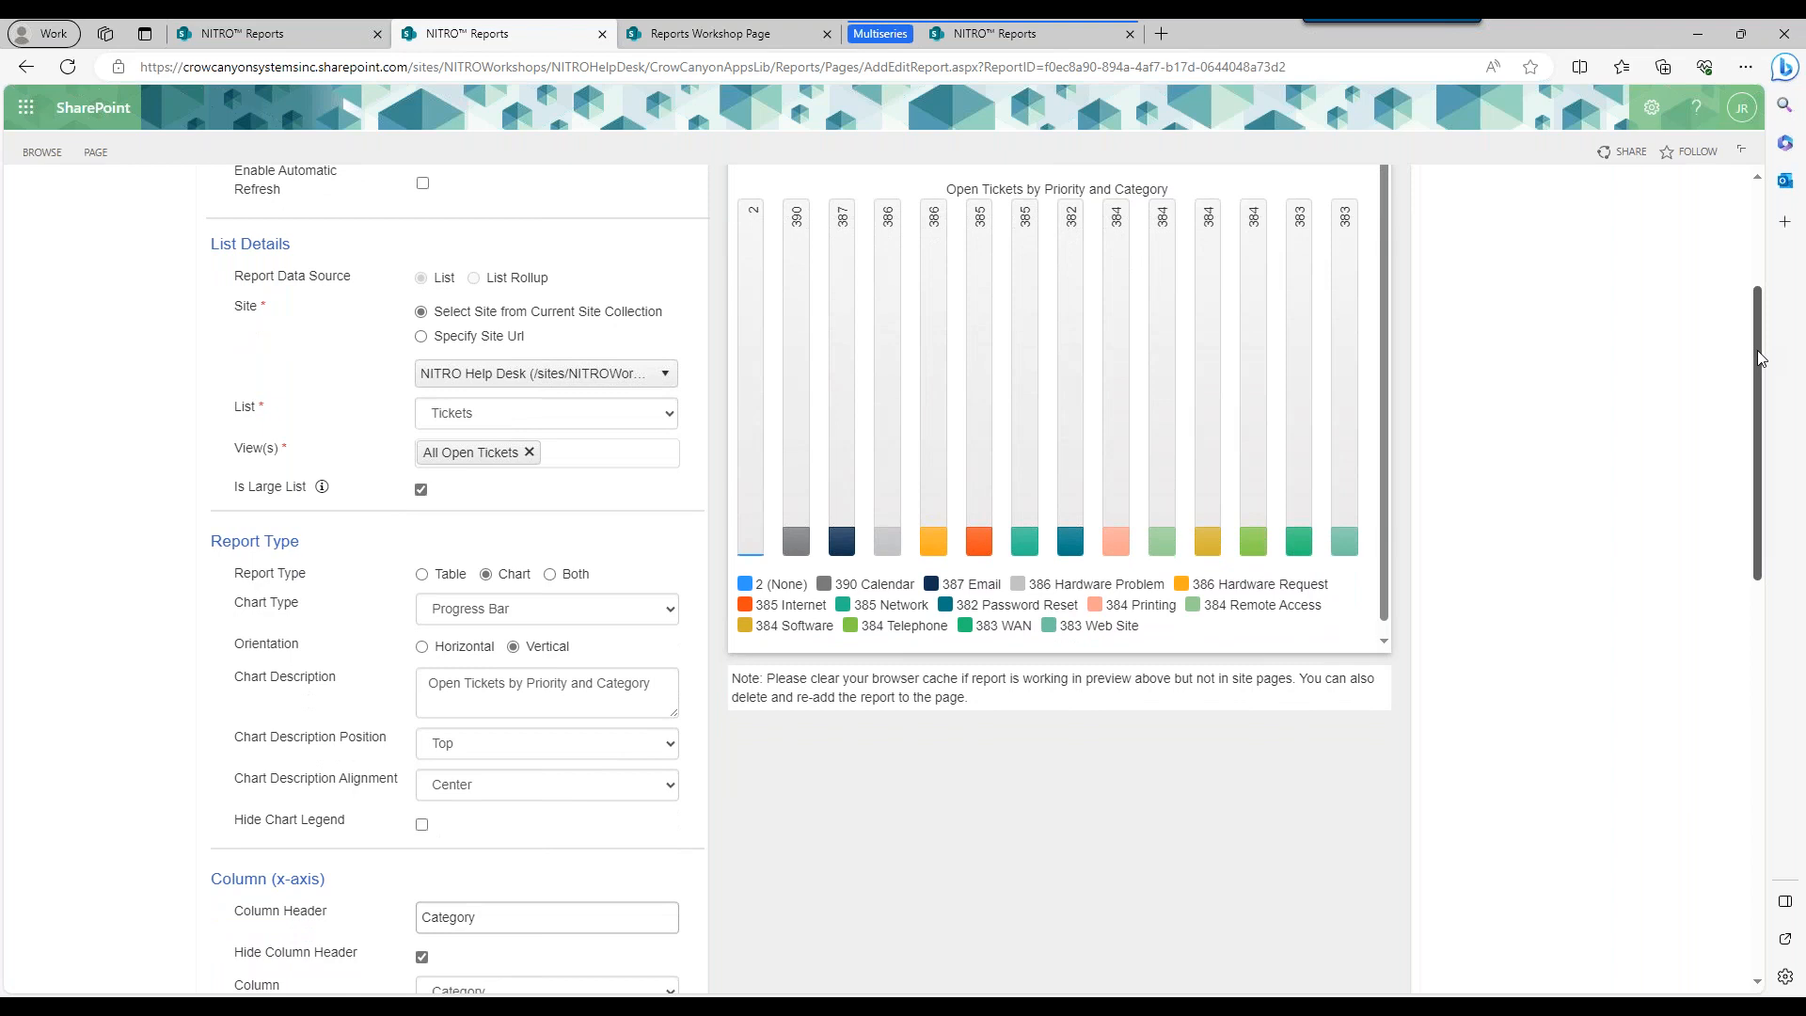
pyautogui.moveTo(1761, 359)
pyautogui.mouseDown()
pyautogui.moveTo(1765, 390)
pyautogui.moveTo(1770, 305)
pyautogui.moveTo(1774, 340)
pyautogui.mouseUp()
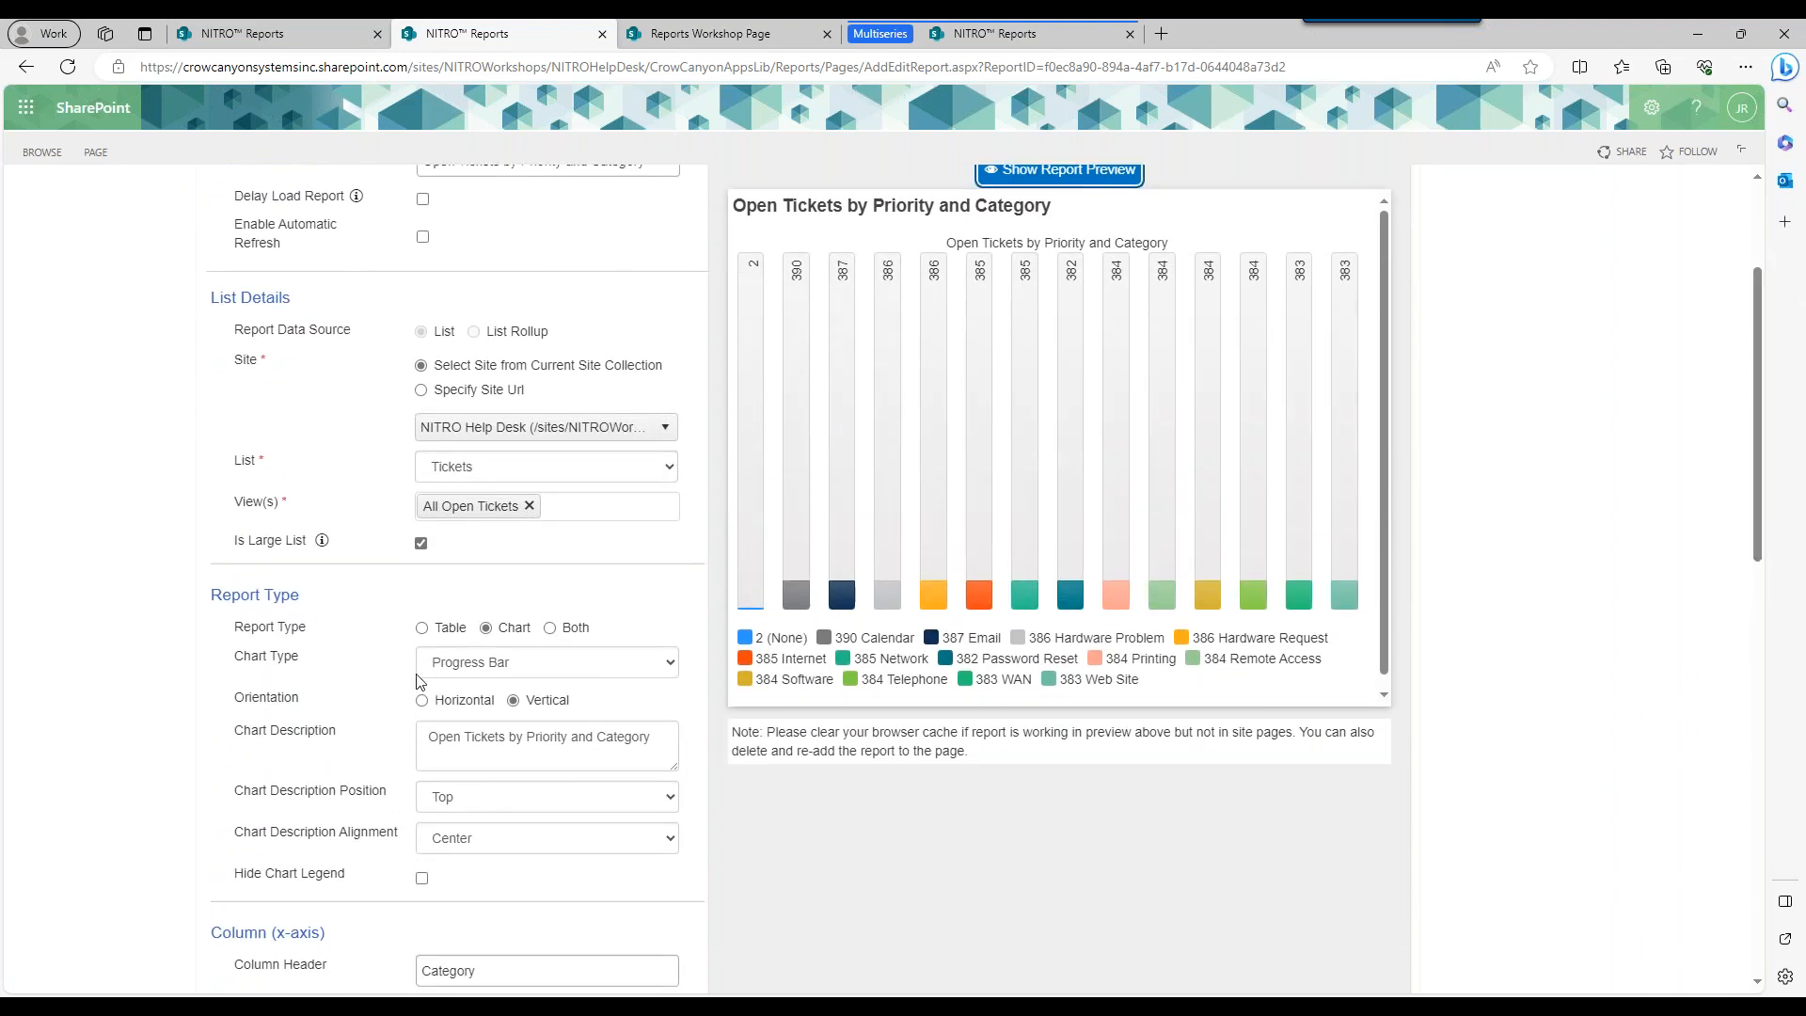
# Switch the progress bar's orientation to Horizontal, preview the report, and look over the bars.
pyautogui.click(481, 708)
pyautogui.click(1030, 184)
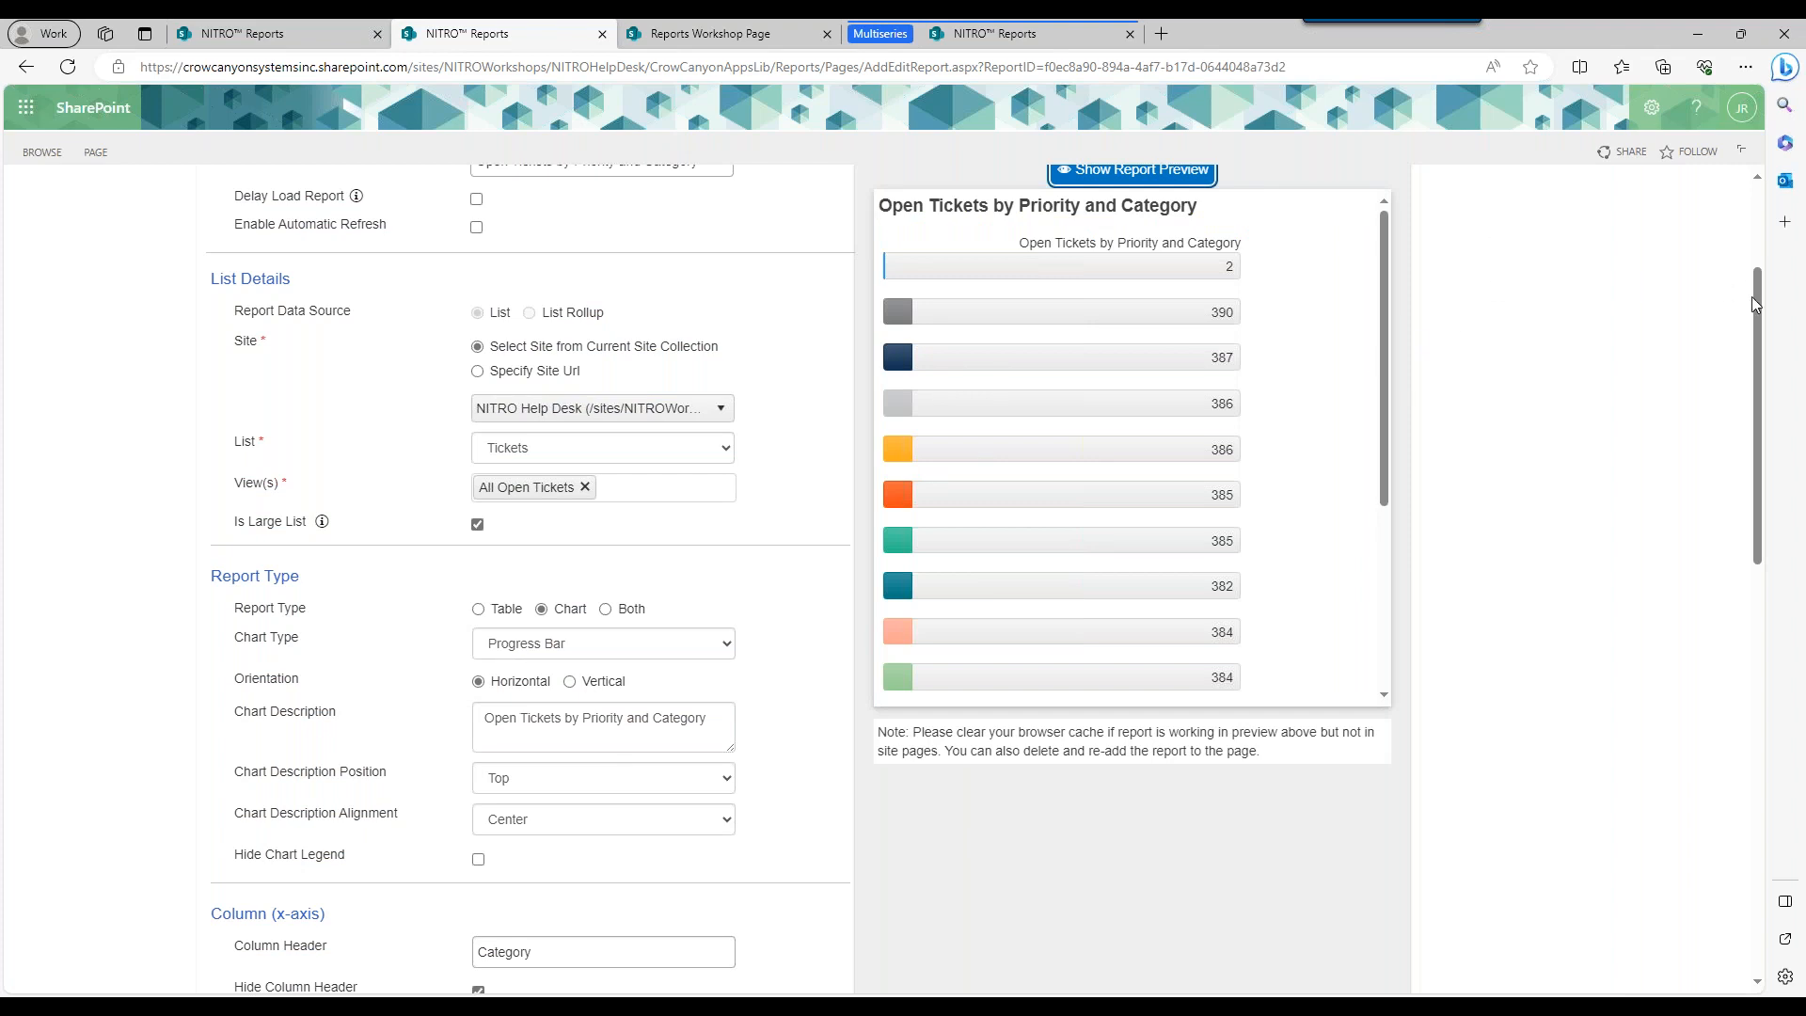
pyautogui.scroll(-1, 1752, 300)
pyautogui.moveTo(1385, 297)
pyautogui.mouseDown()
pyautogui.moveTo(1400, 545)
pyautogui.moveTo(1383, 269)
pyautogui.mouseUp()
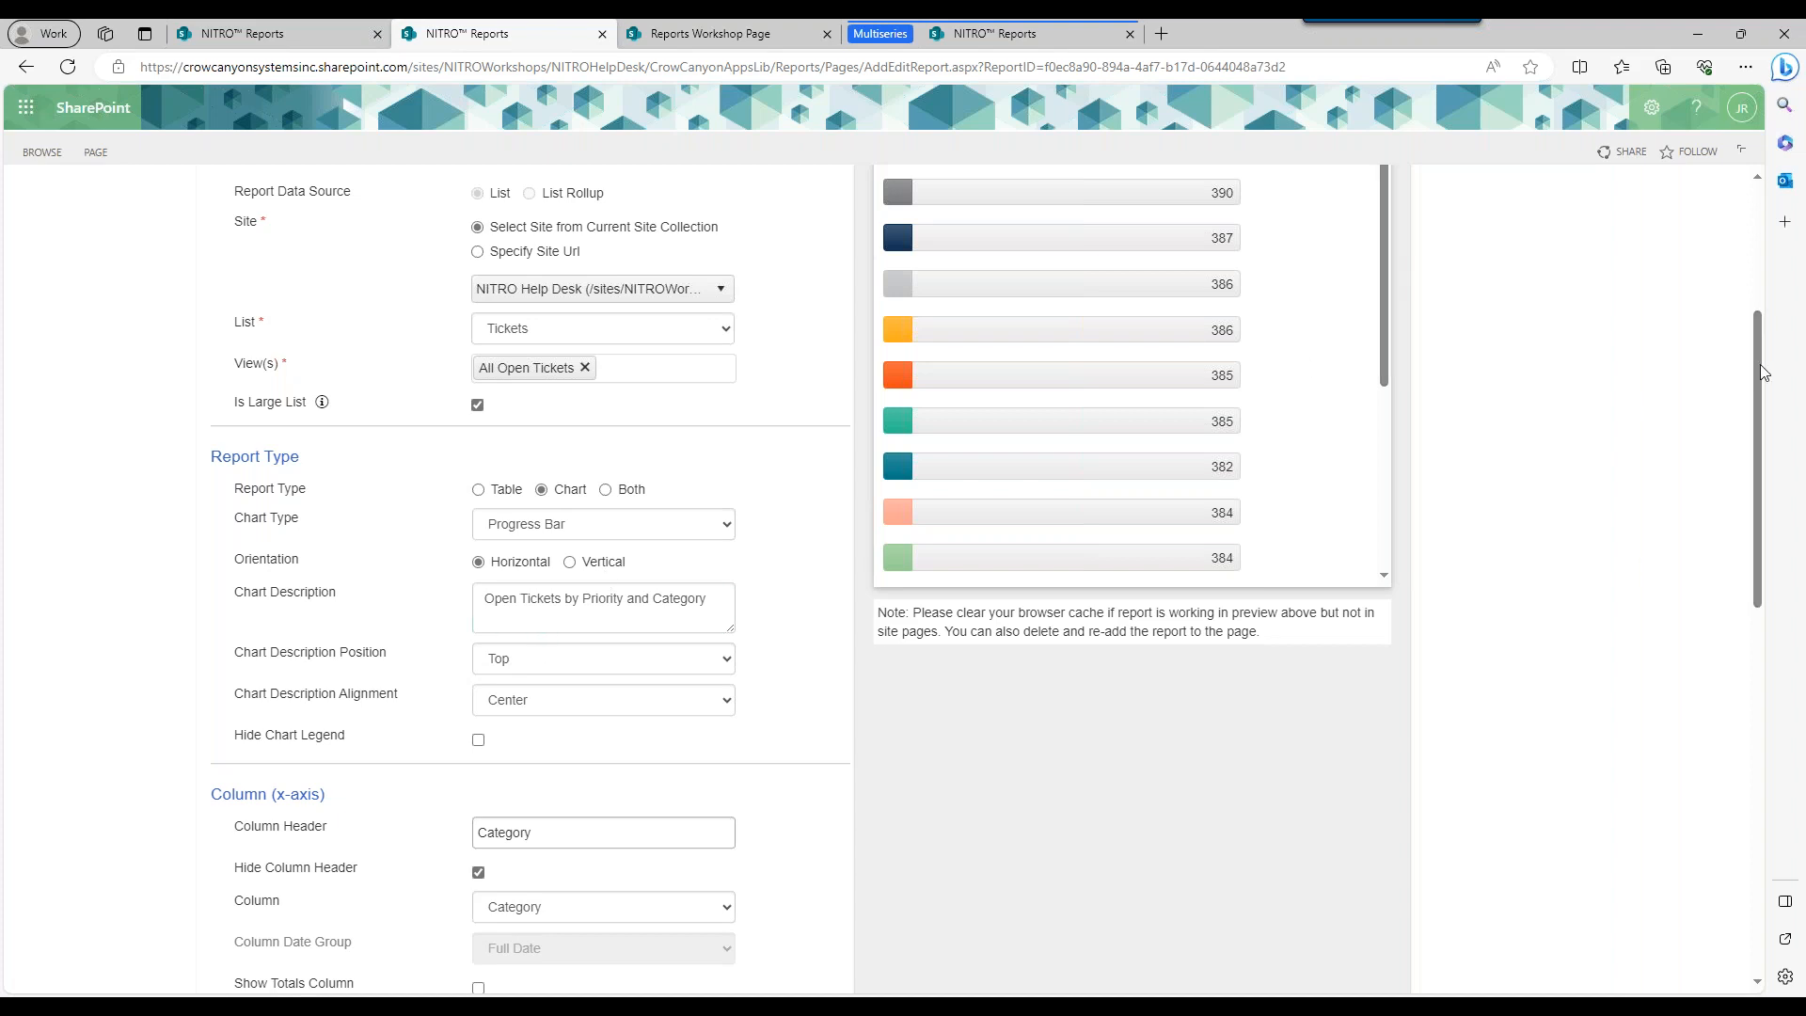
pyautogui.scroll(1, 1757, 359)
pyautogui.scroll(-1, 1753, 375)
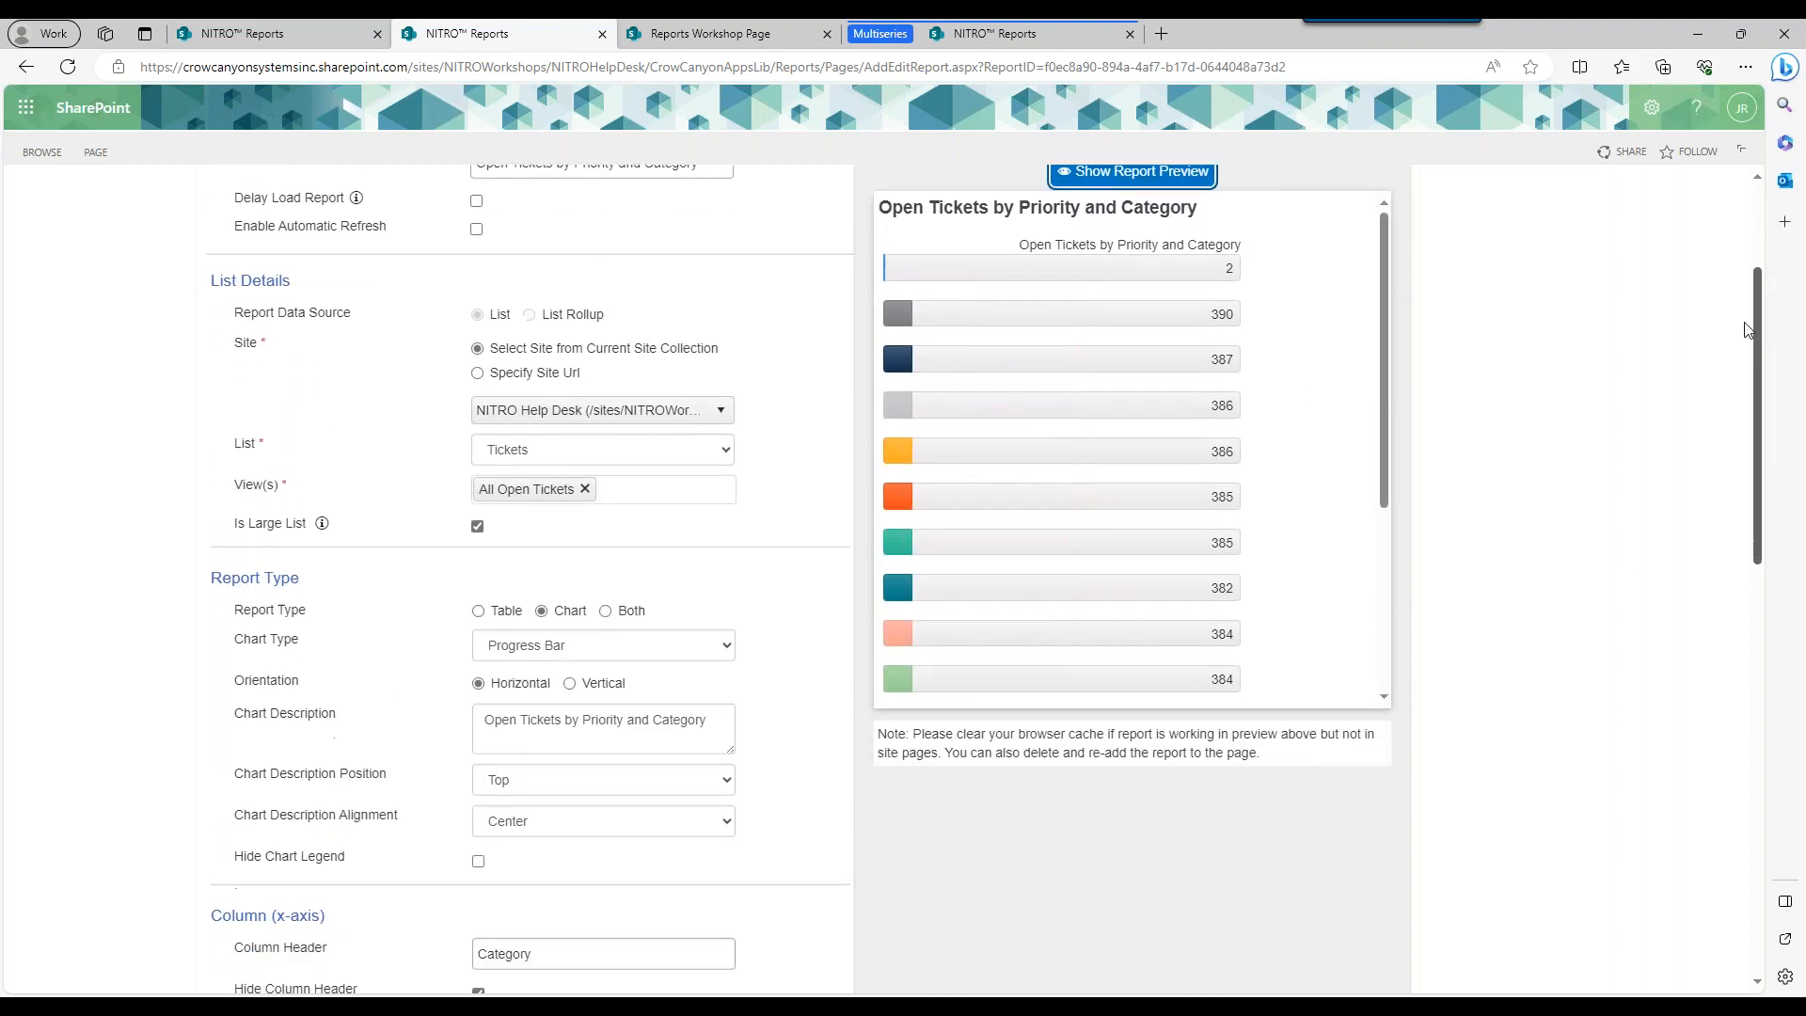
pyautogui.scroll(-1, 1752, 371)
pyautogui.moveTo(1753, 406); pyautogui.dragTo(1755, 299)
# Set the Chart Description Position to Bottom and the Chart Description Alignment to Left.
pyautogui.moveTo(484, 743); pyautogui.dragTo(545, 745)
pyautogui.click(641, 746)
pyautogui.click(583, 805)
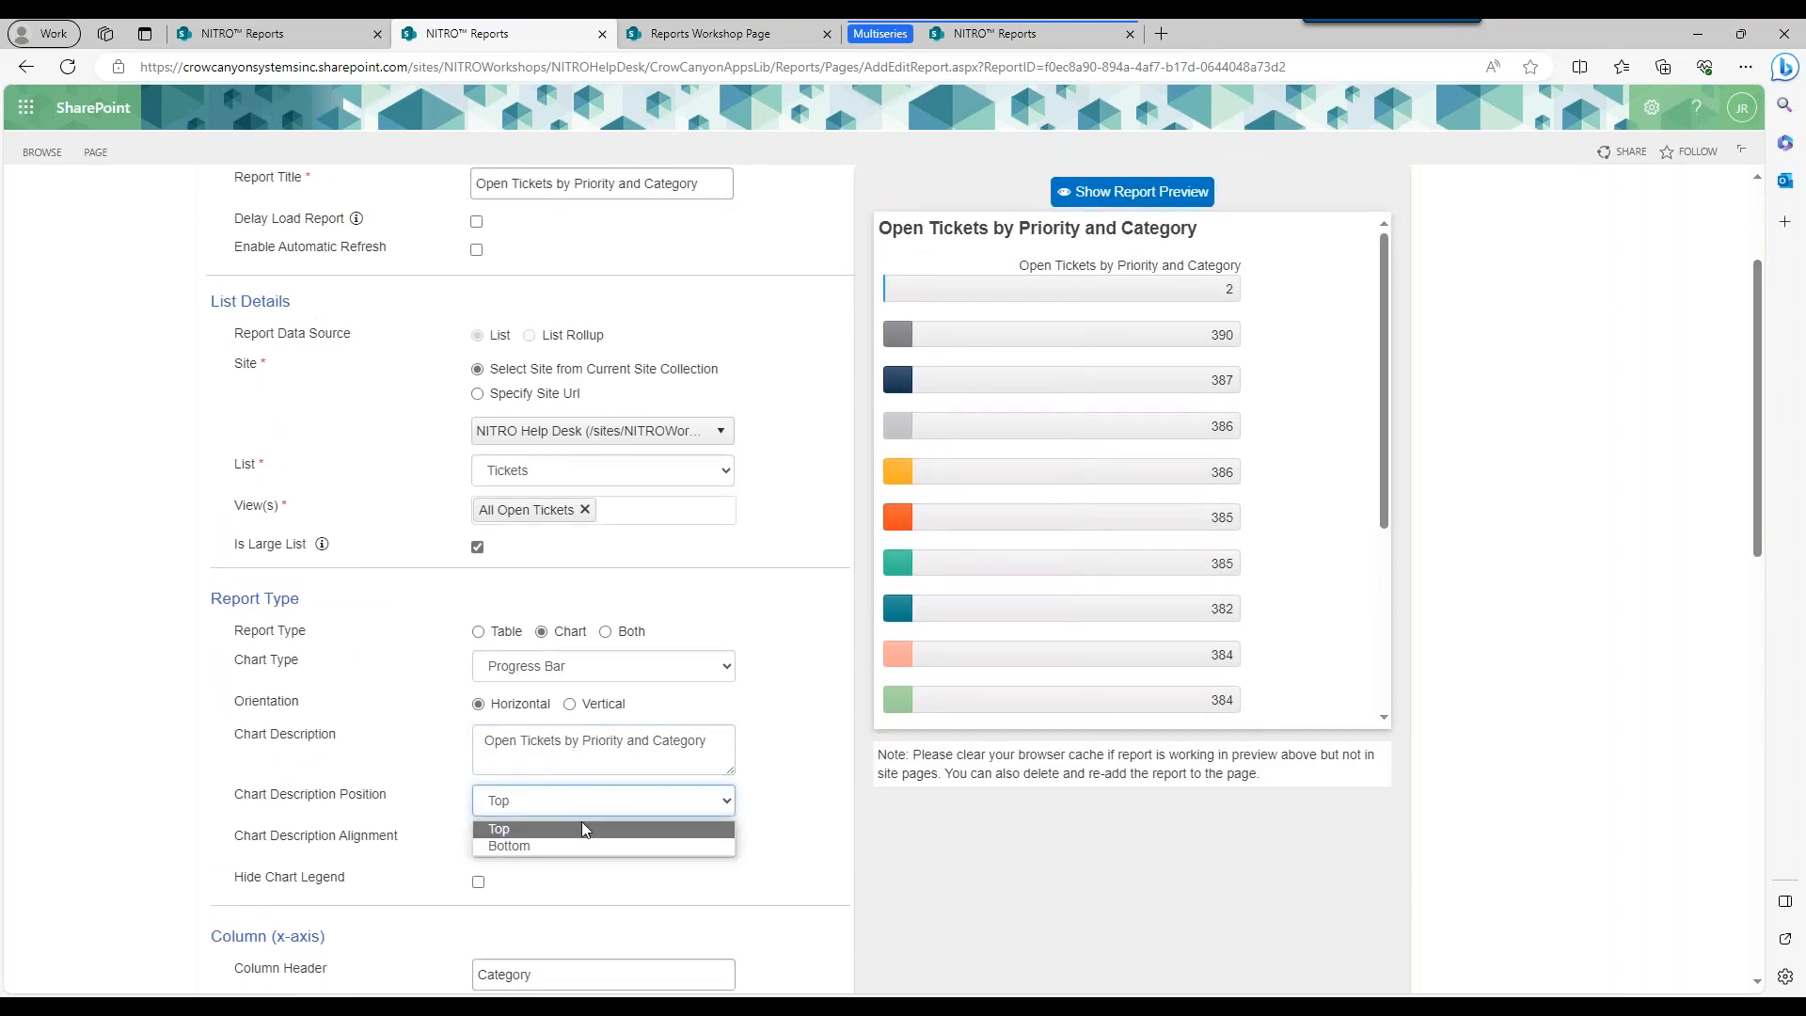
pyautogui.click(585, 843)
pyautogui.click(566, 849)
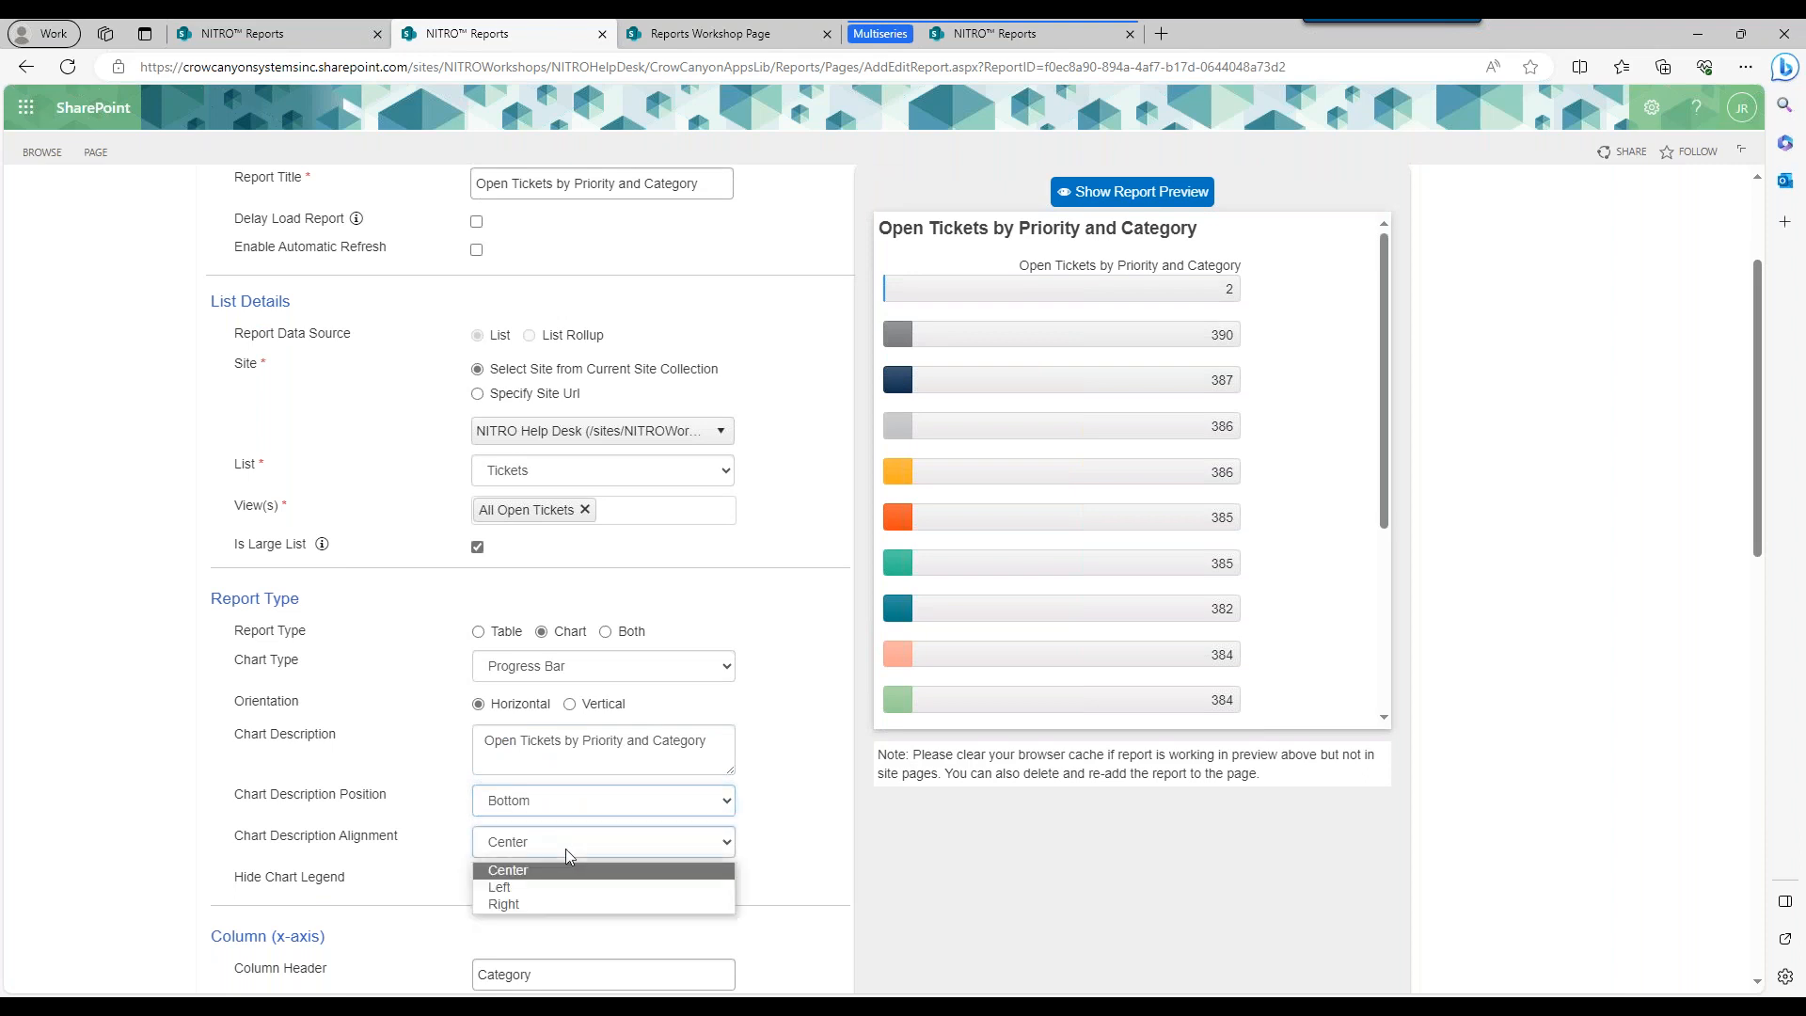
pyautogui.click(556, 888)
pyautogui.click(542, 854)
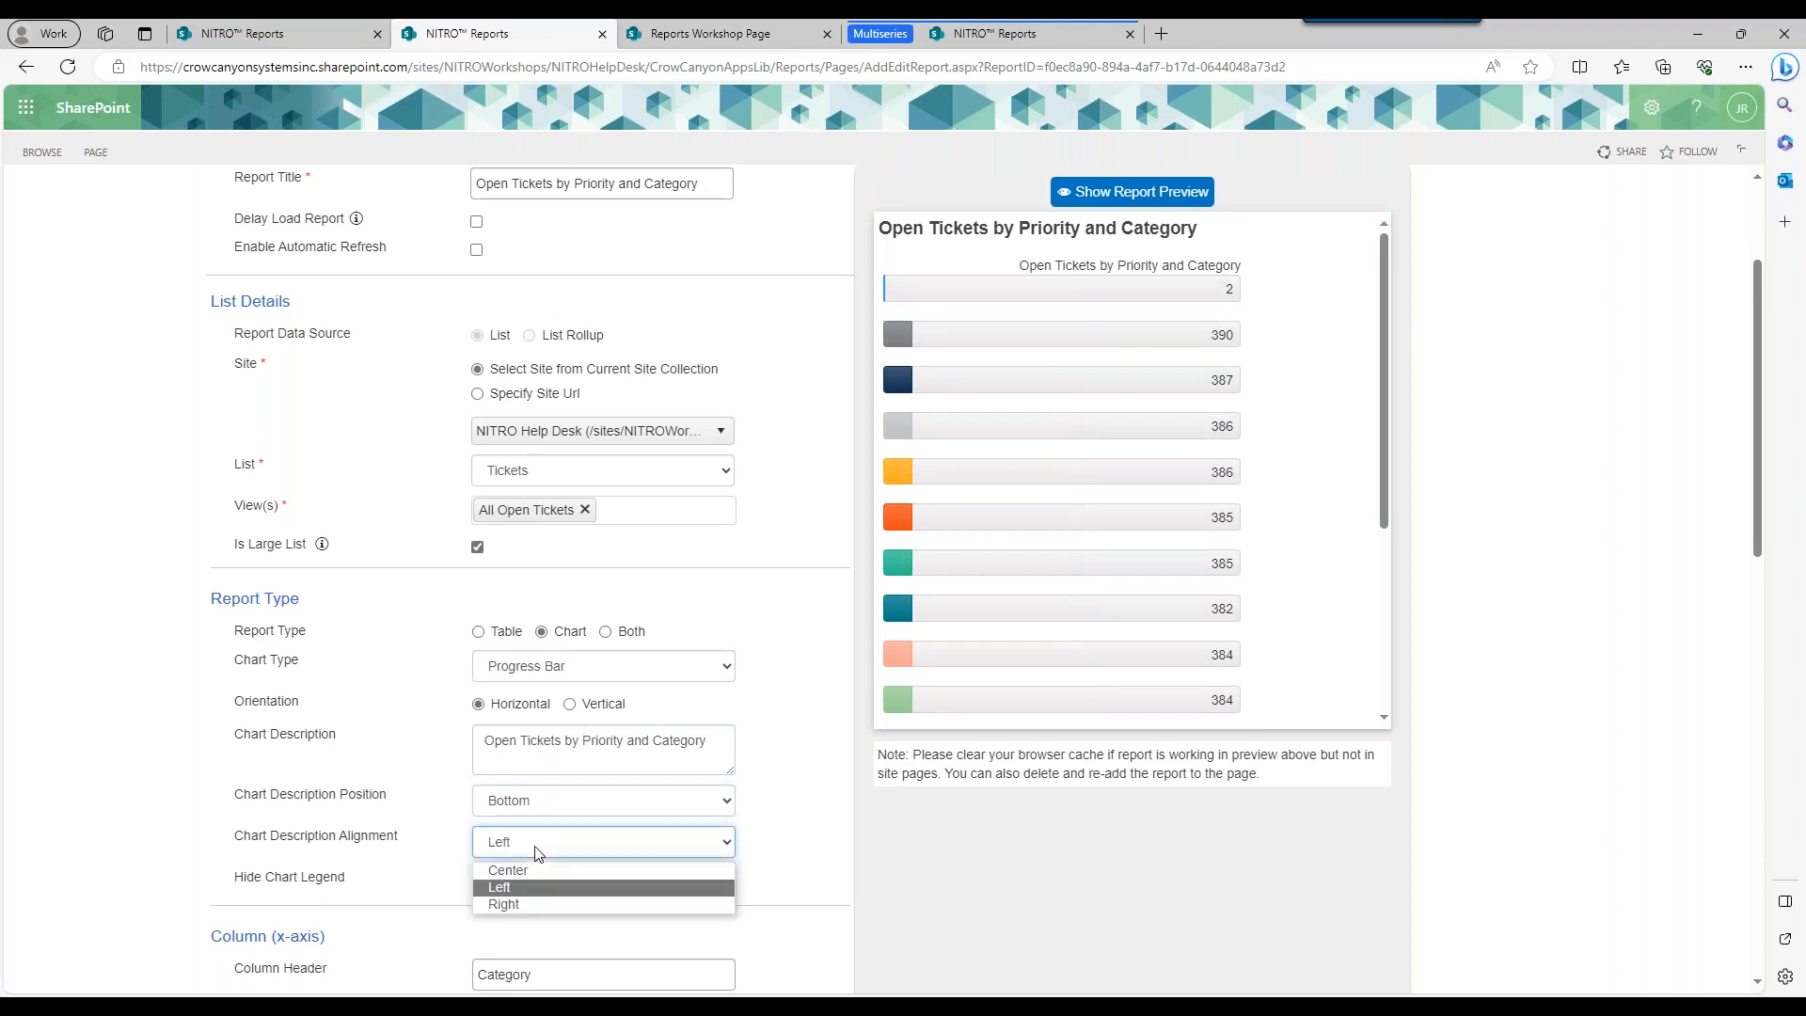
pyautogui.click(539, 853)
# Preview the report and examine where the chart description sits below the legend.
pyautogui.click(1117, 205)
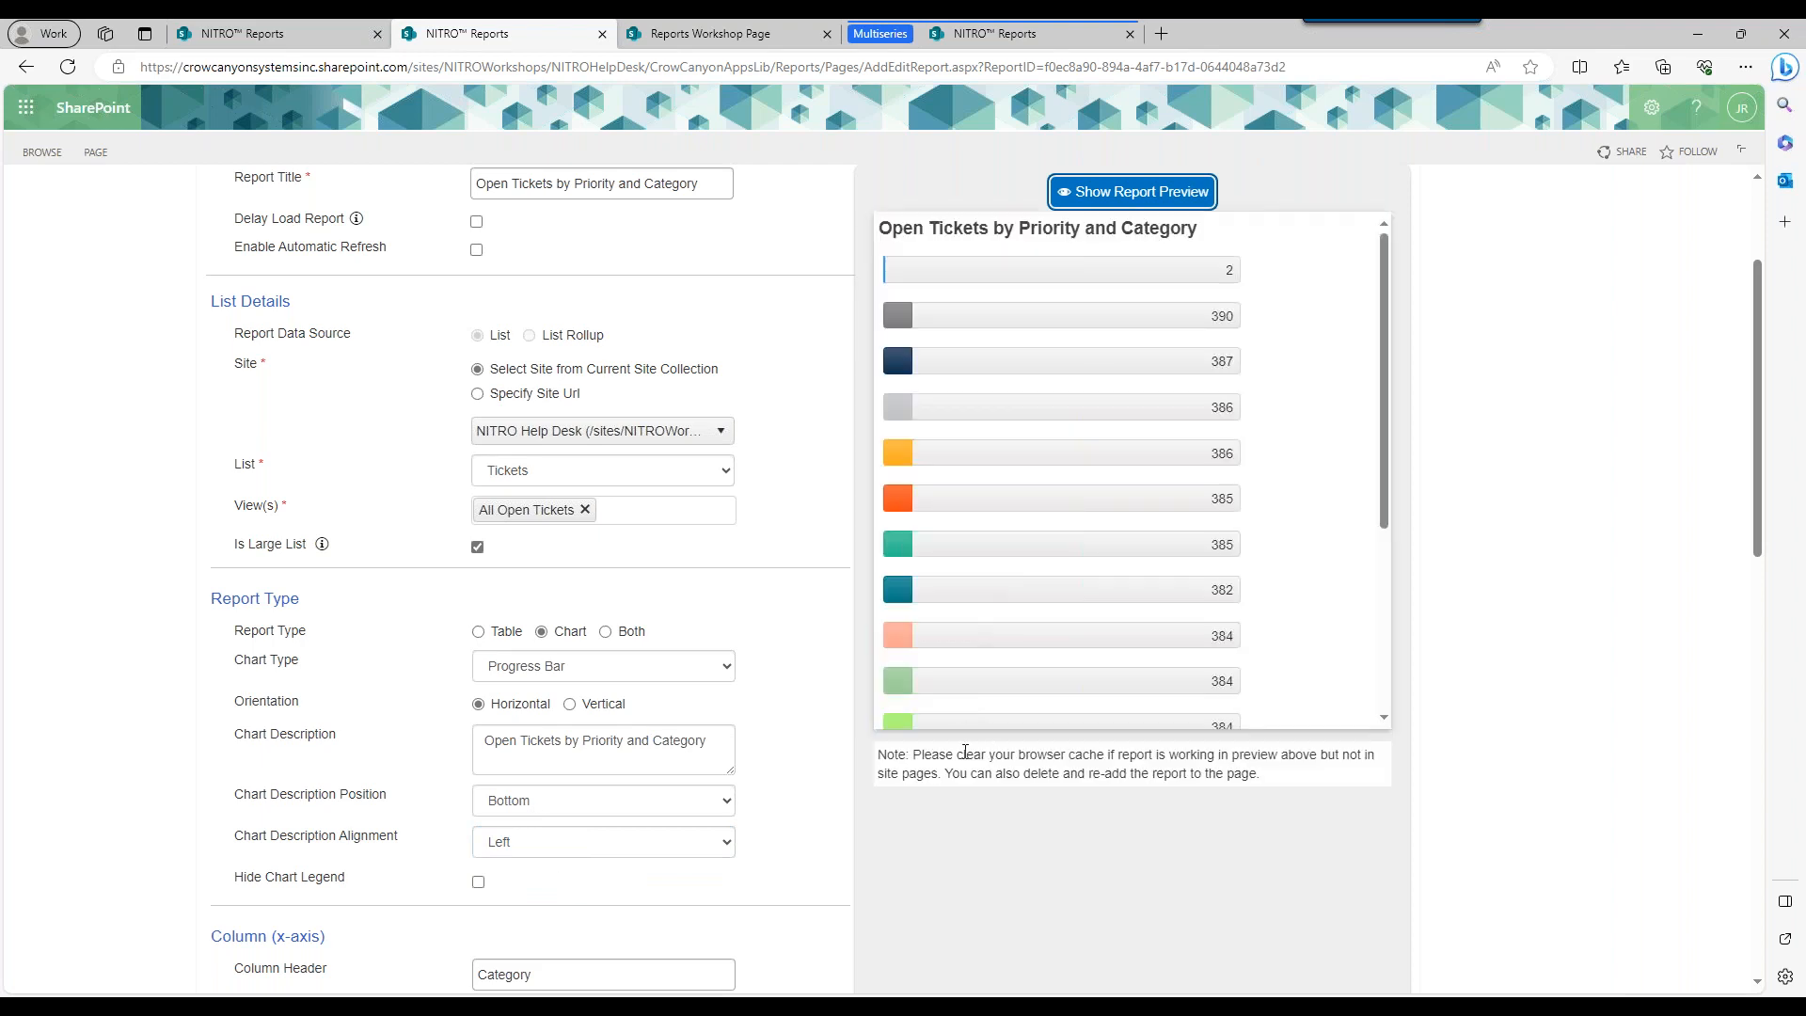
pyautogui.scroll(-3, 1387, 420)
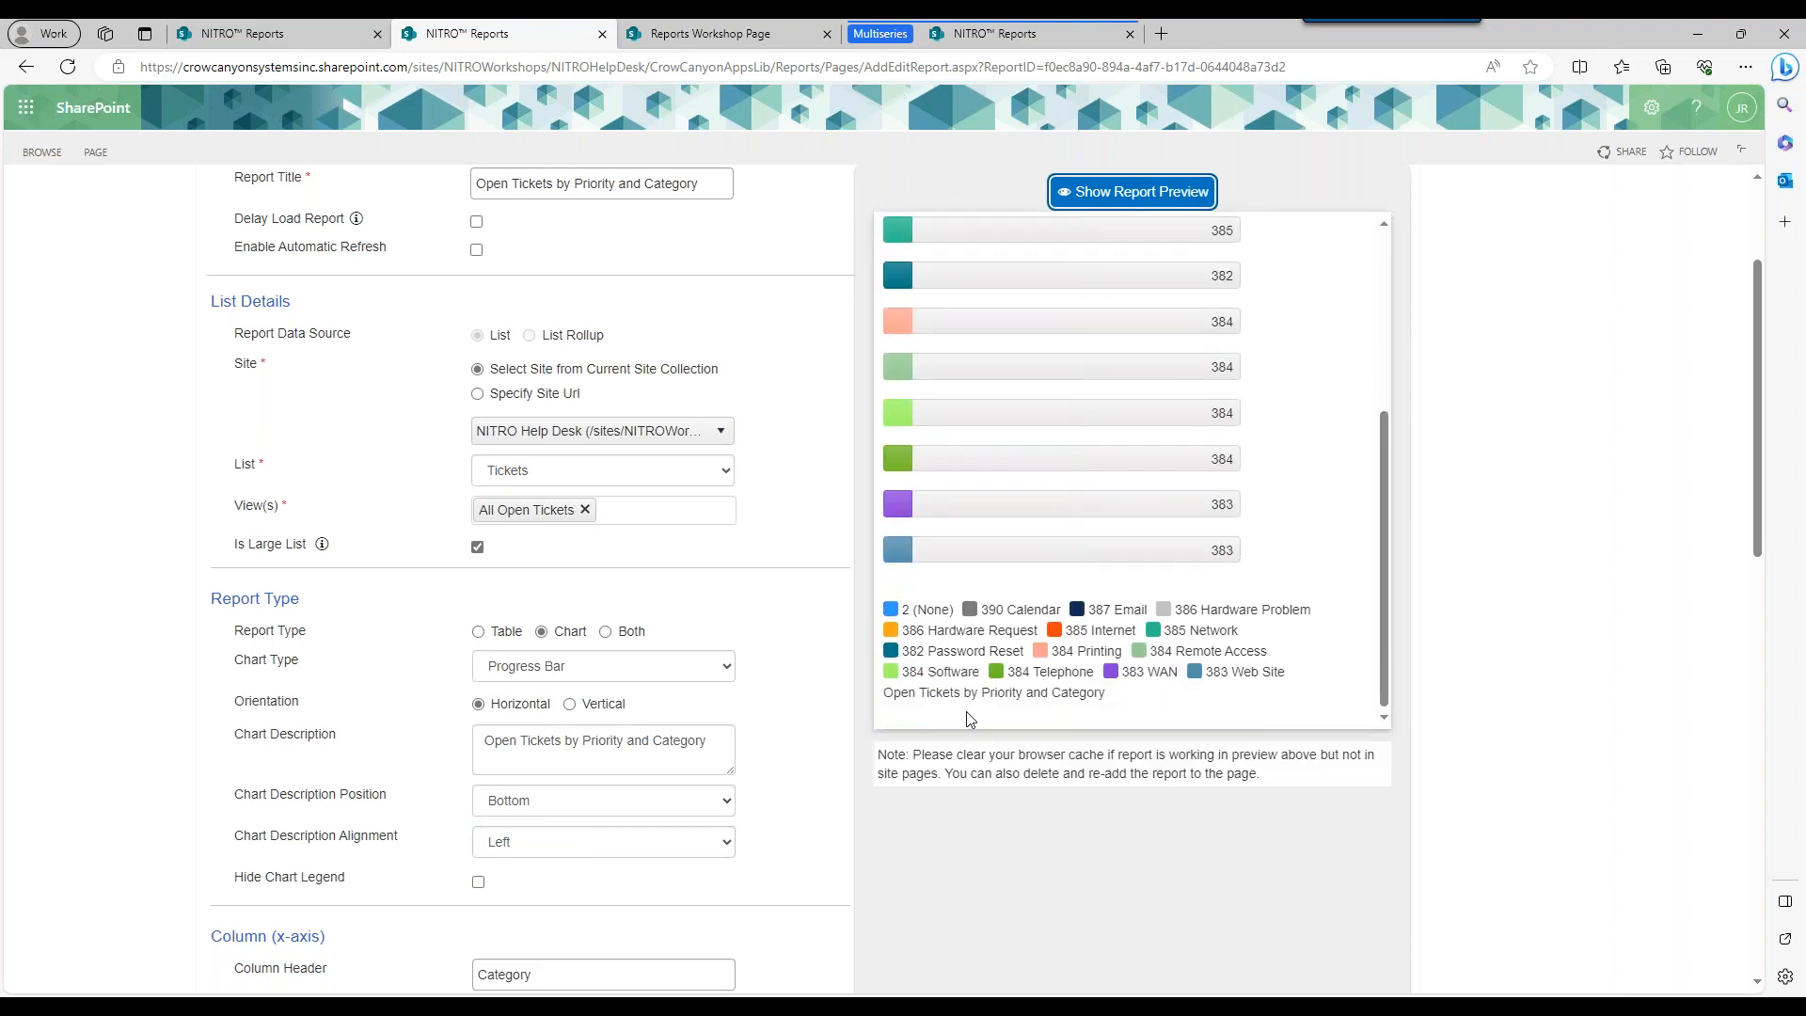
pyautogui.moveTo(899, 683); pyautogui.dragTo(1309, 705)
pyautogui.click(1307, 708)
# Set the Chart Description Position to Top, preview the report, and check the description's placement.
pyautogui.click(553, 842)
pyautogui.click(544, 801)
pyautogui.click(539, 802)
pyautogui.click(536, 827)
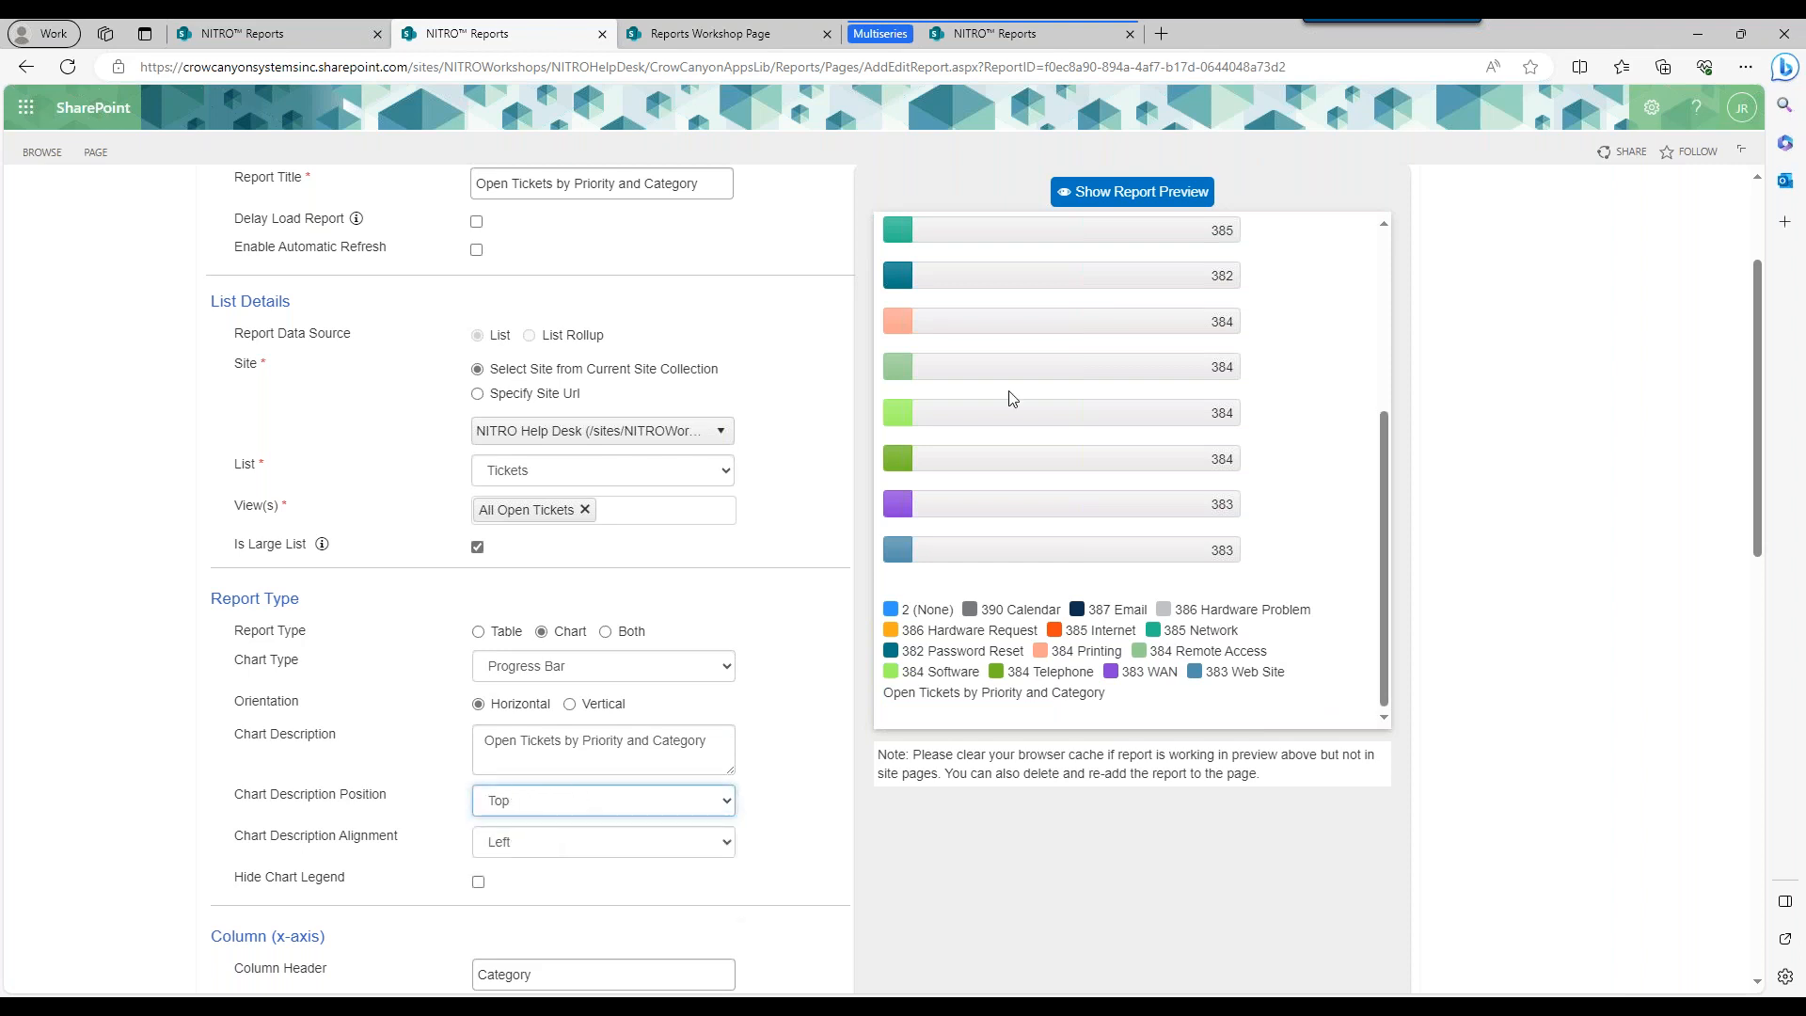
pyautogui.click(1147, 197)
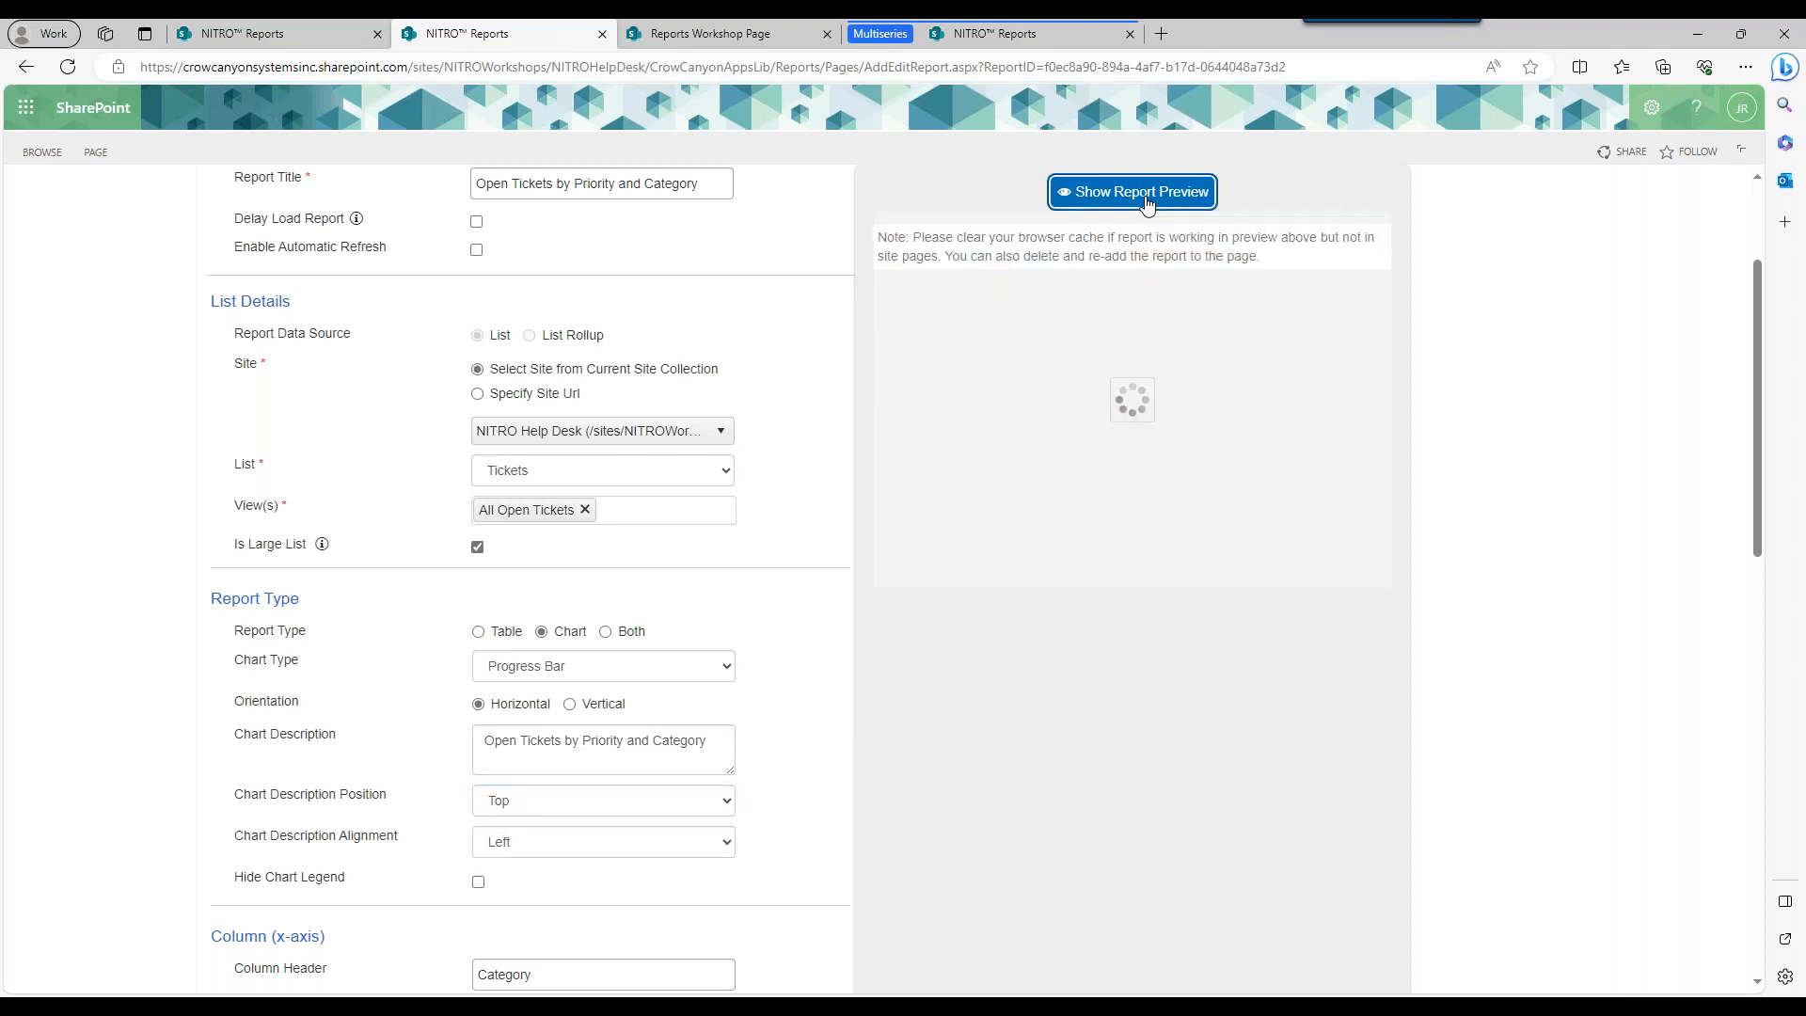
pyautogui.moveTo(884, 266); pyautogui.dragTo(1101, 267)
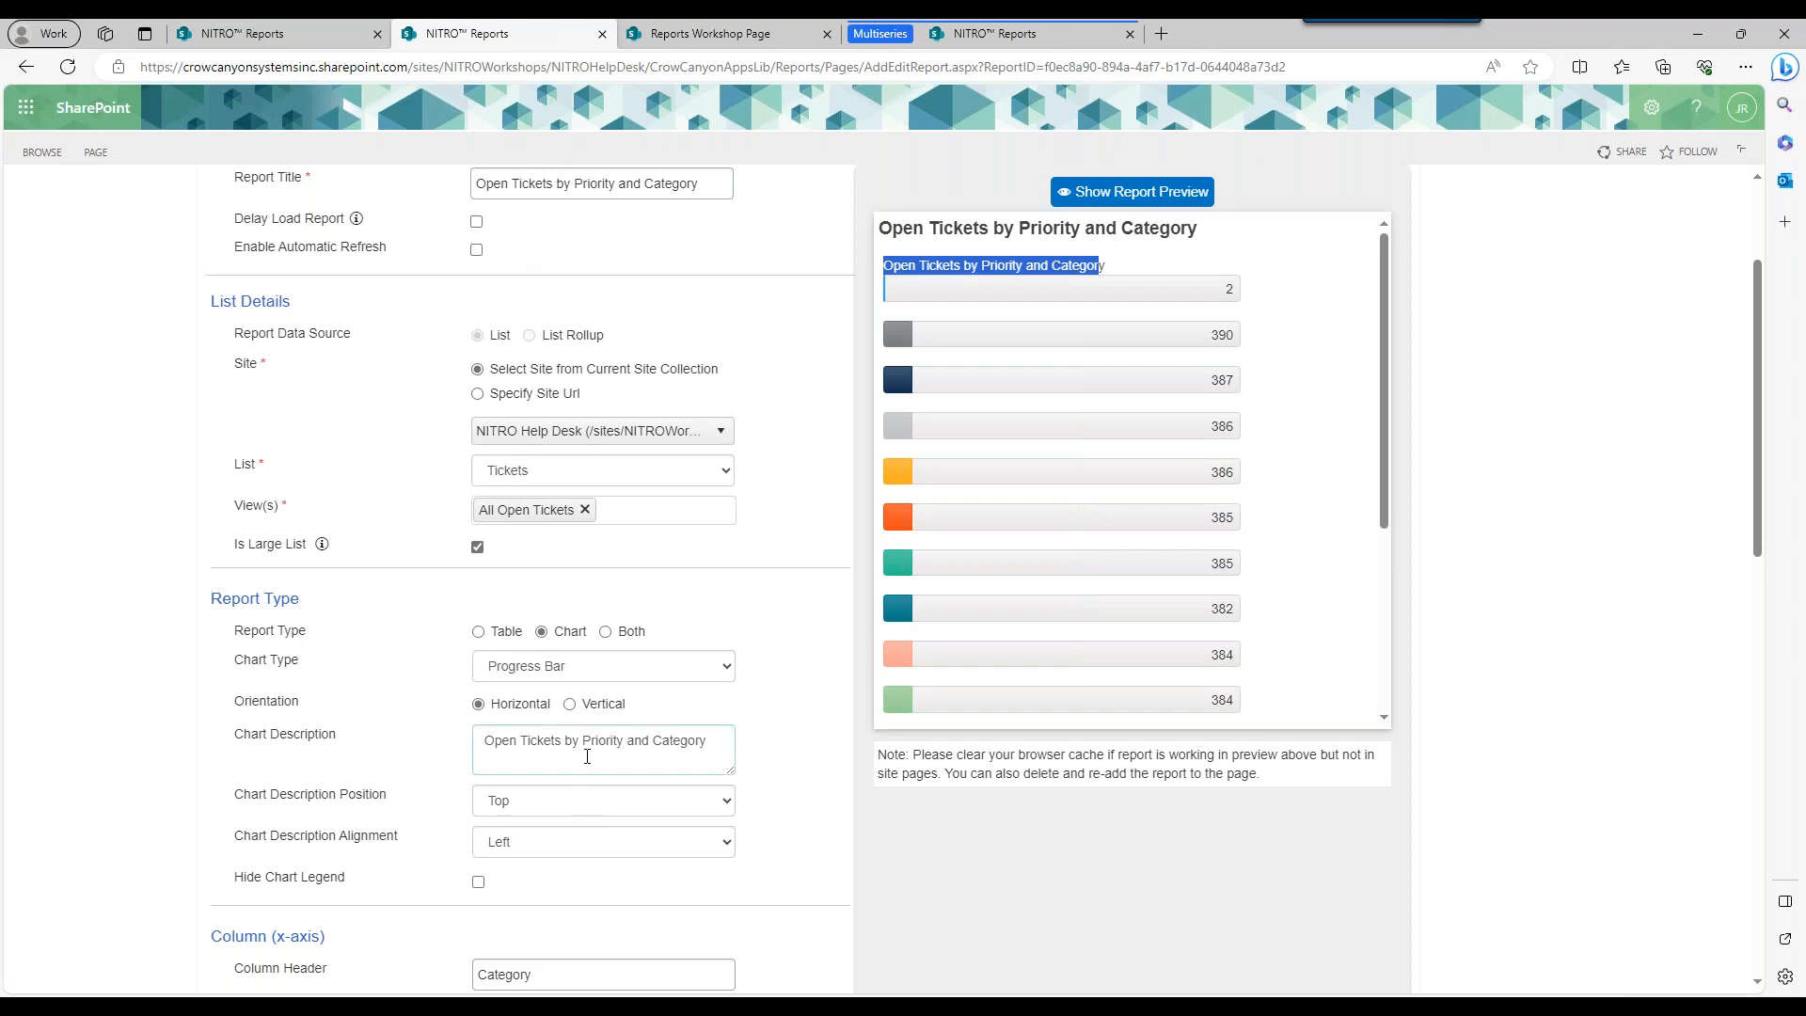
# Set the chart type to Stacked Columns.
pyautogui.click(612, 666)
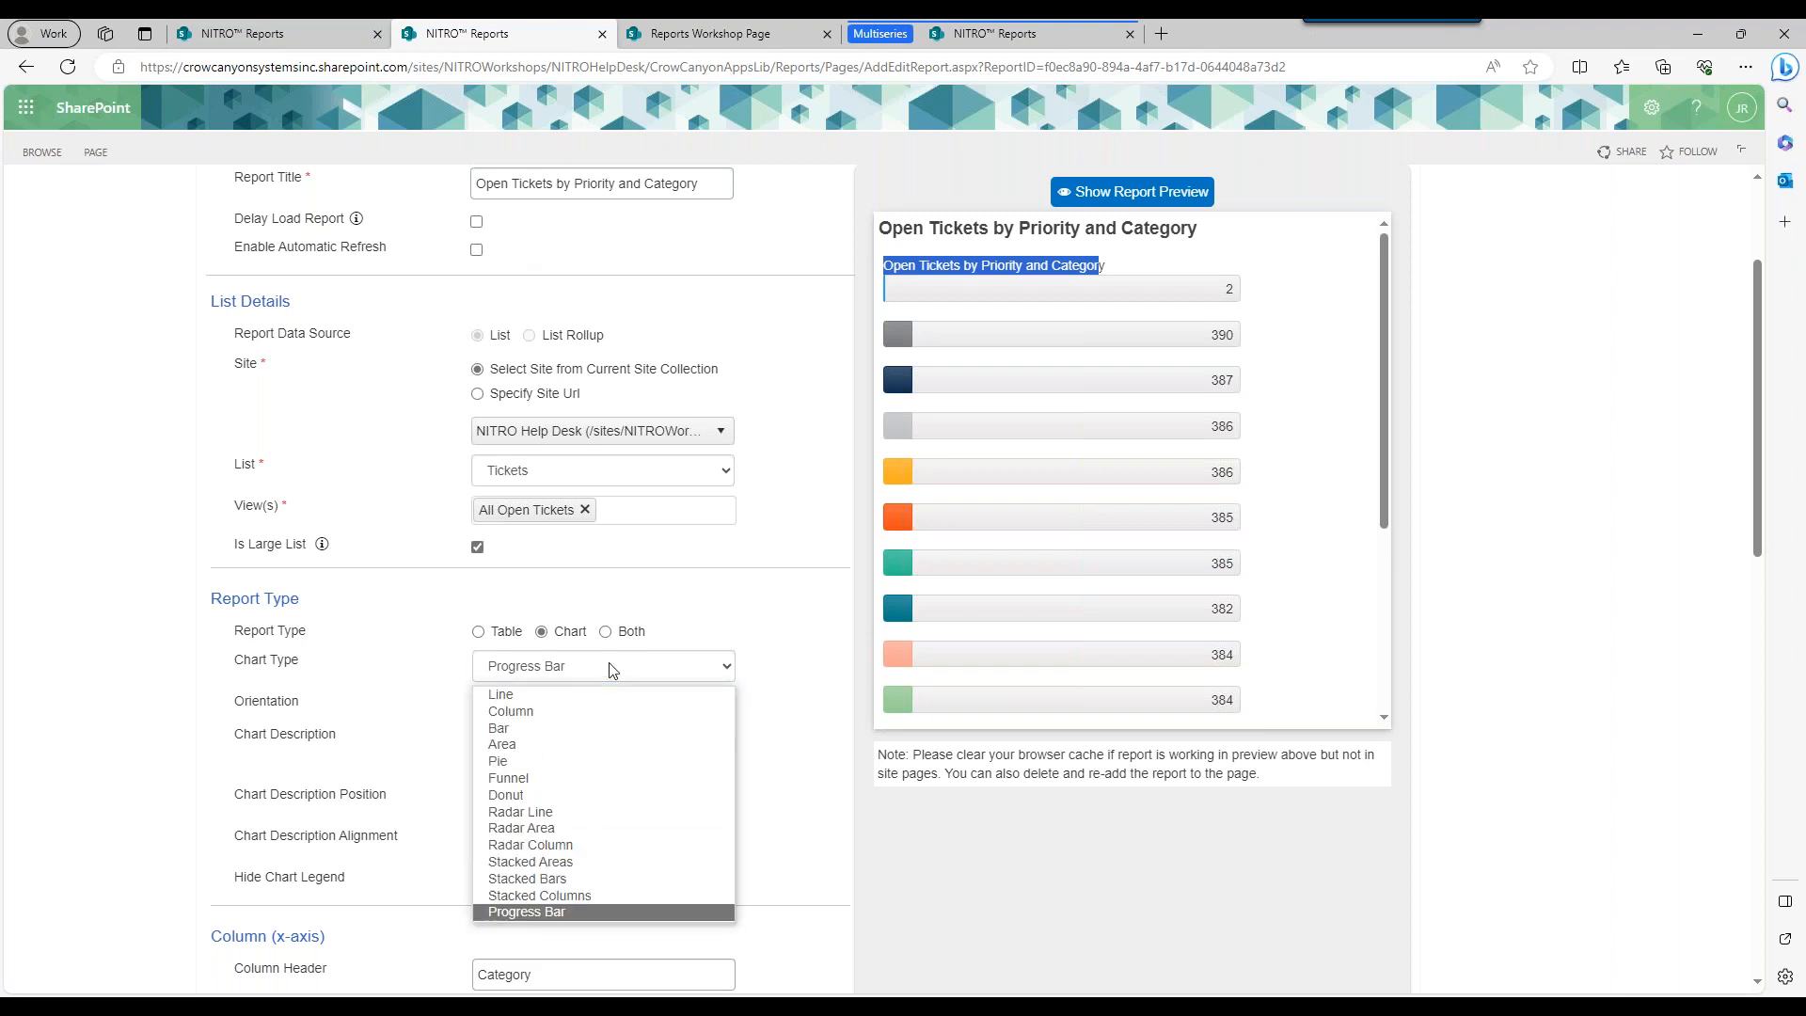
pyautogui.click(613, 897)
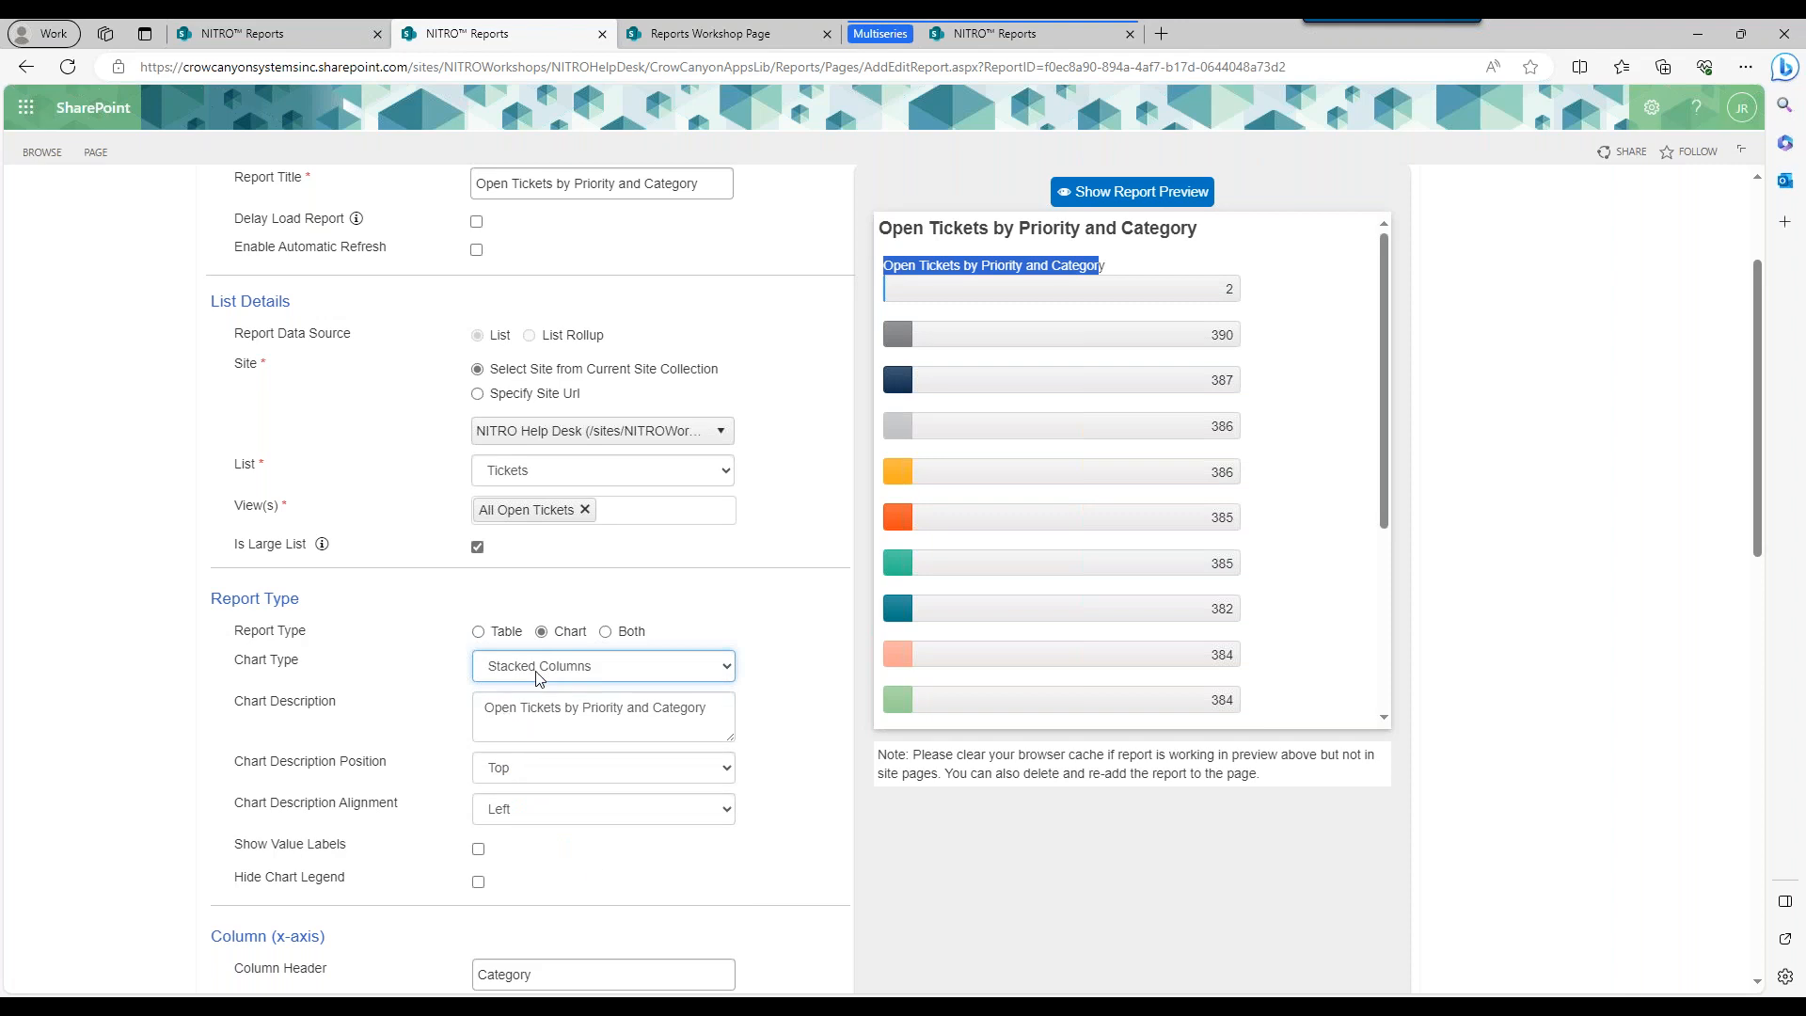
# Preview the stacked columns report with the chart legend shown, and again with Hide Chart Legend enabled.
pyautogui.moveTo(484, 709); pyautogui.dragTo(622, 682)
pyautogui.click(1166, 196)
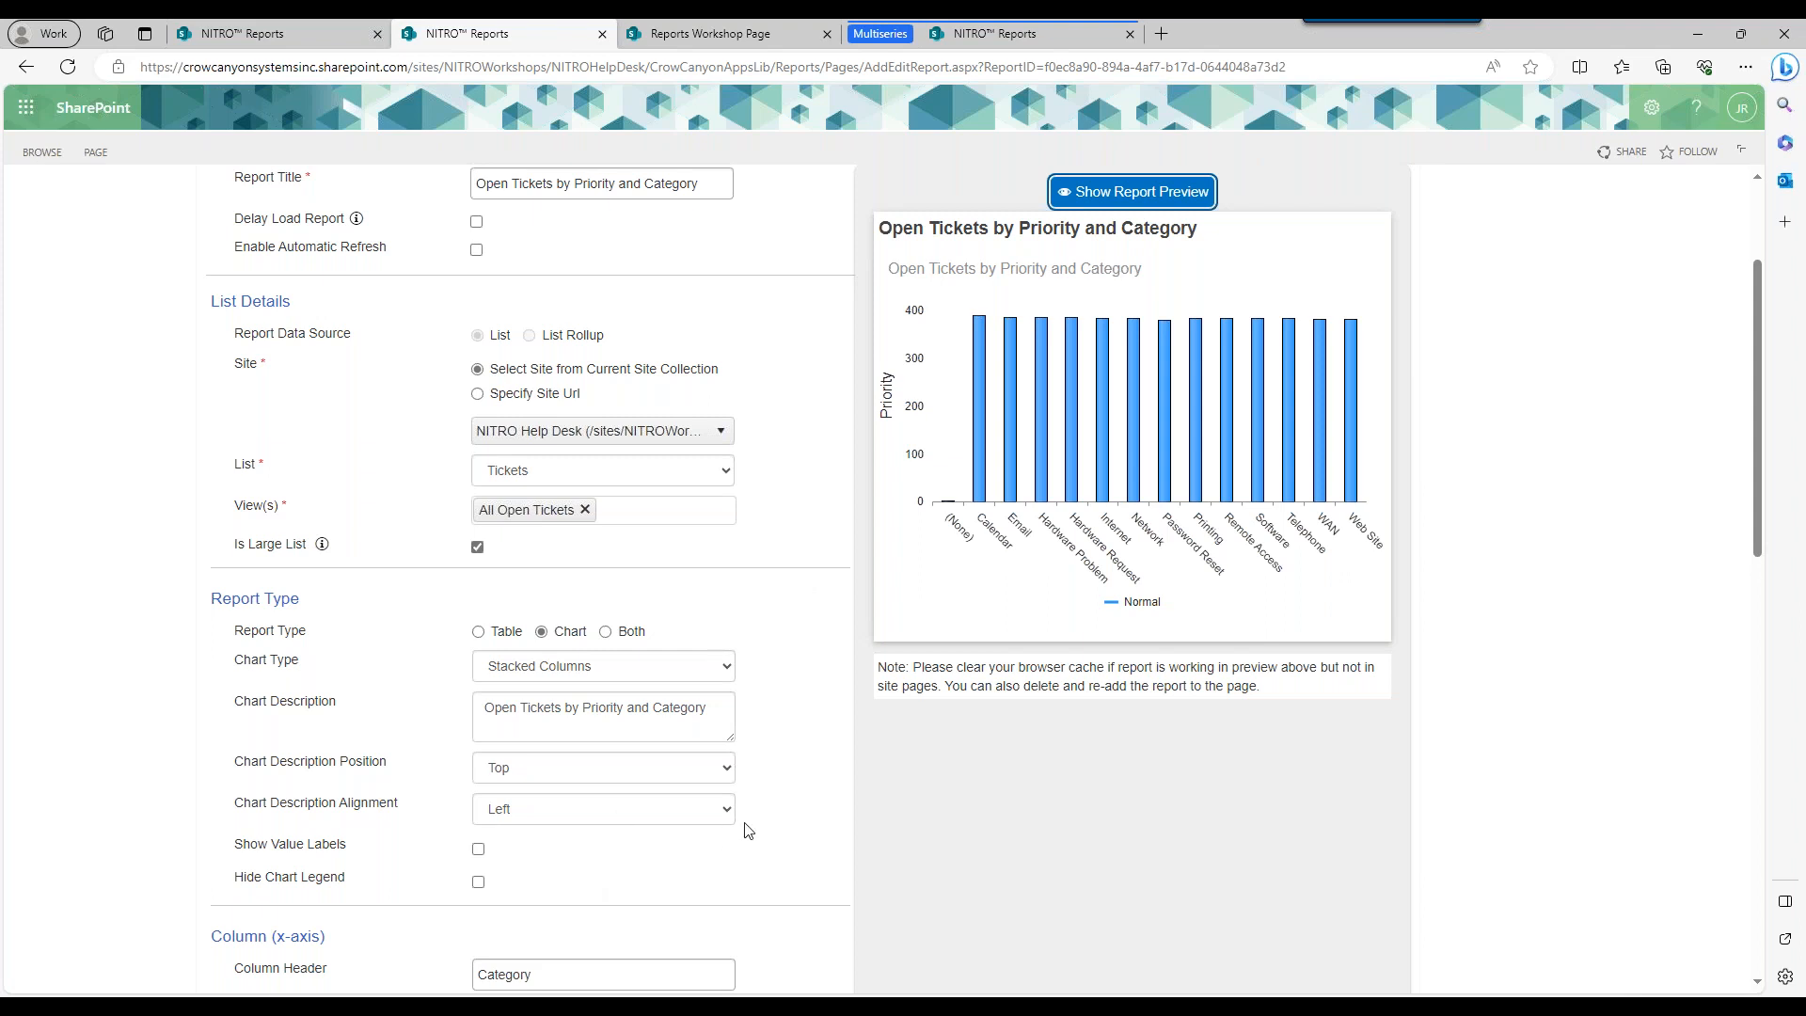
pyautogui.moveTo(1762, 393); pyautogui.dragTo(1761, 438)
pyautogui.click(478, 699)
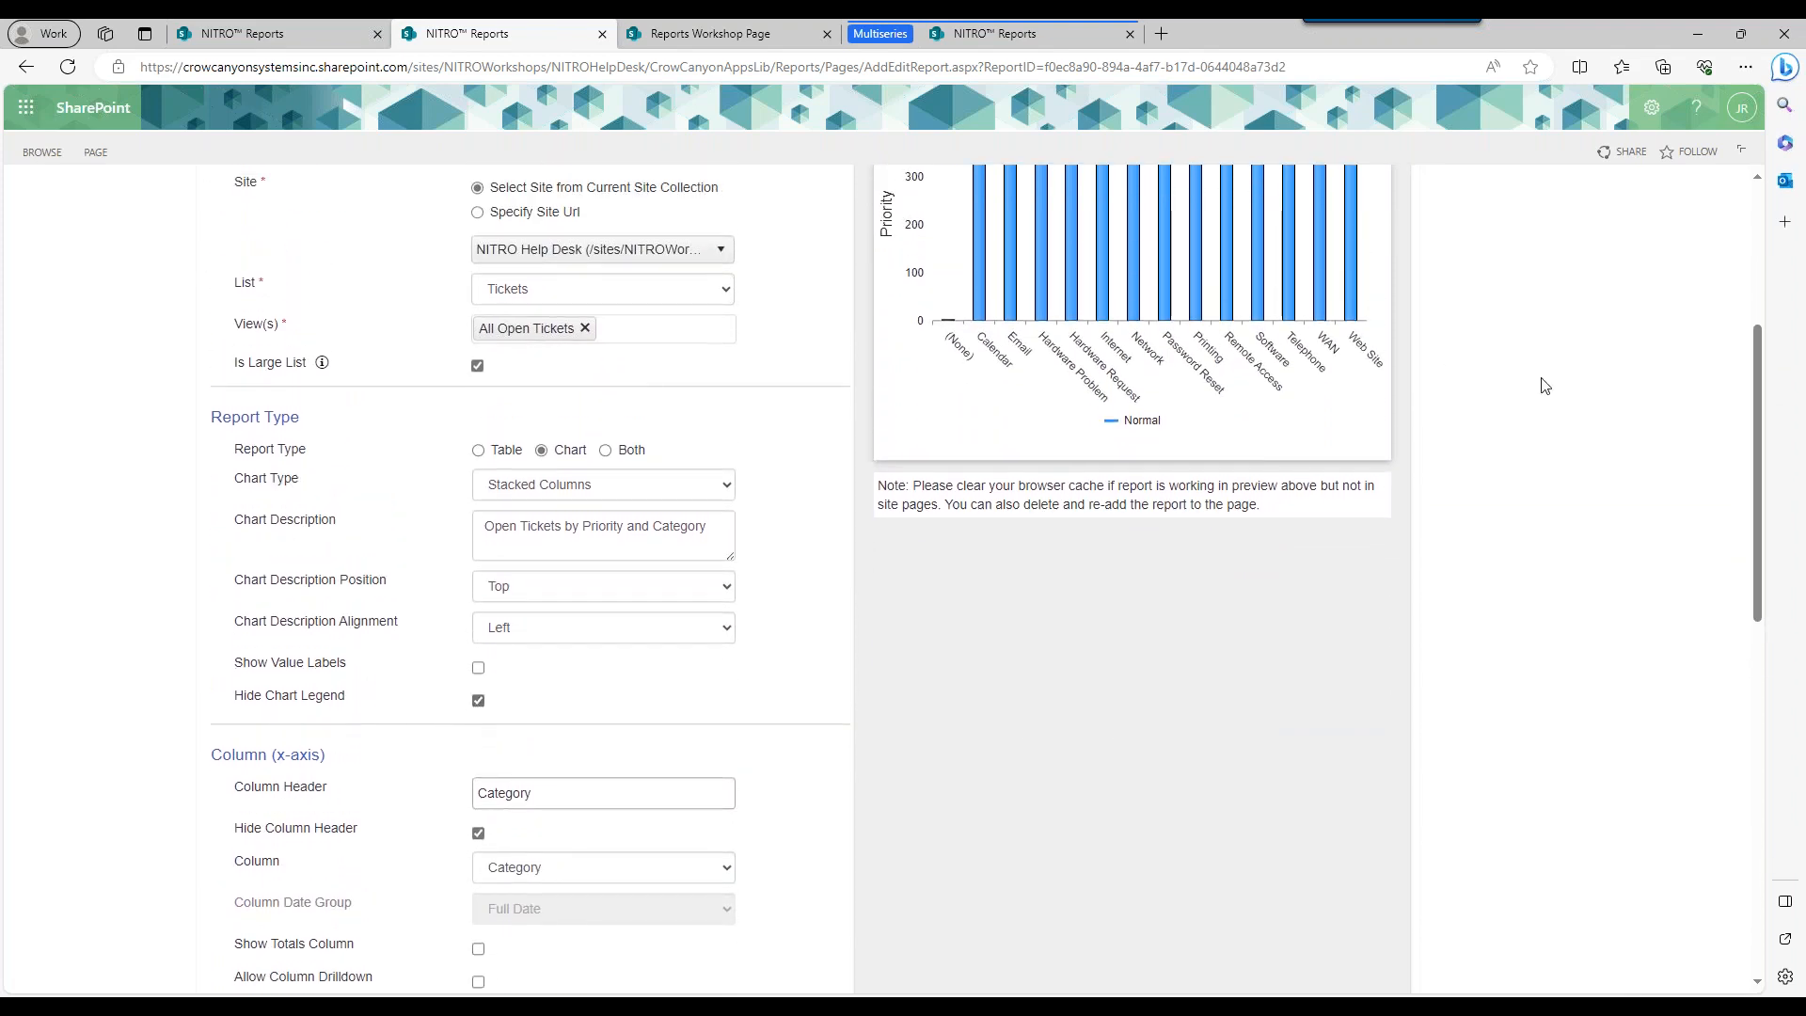
pyautogui.moveTo(1762, 438); pyautogui.dragTo(1763, 349)
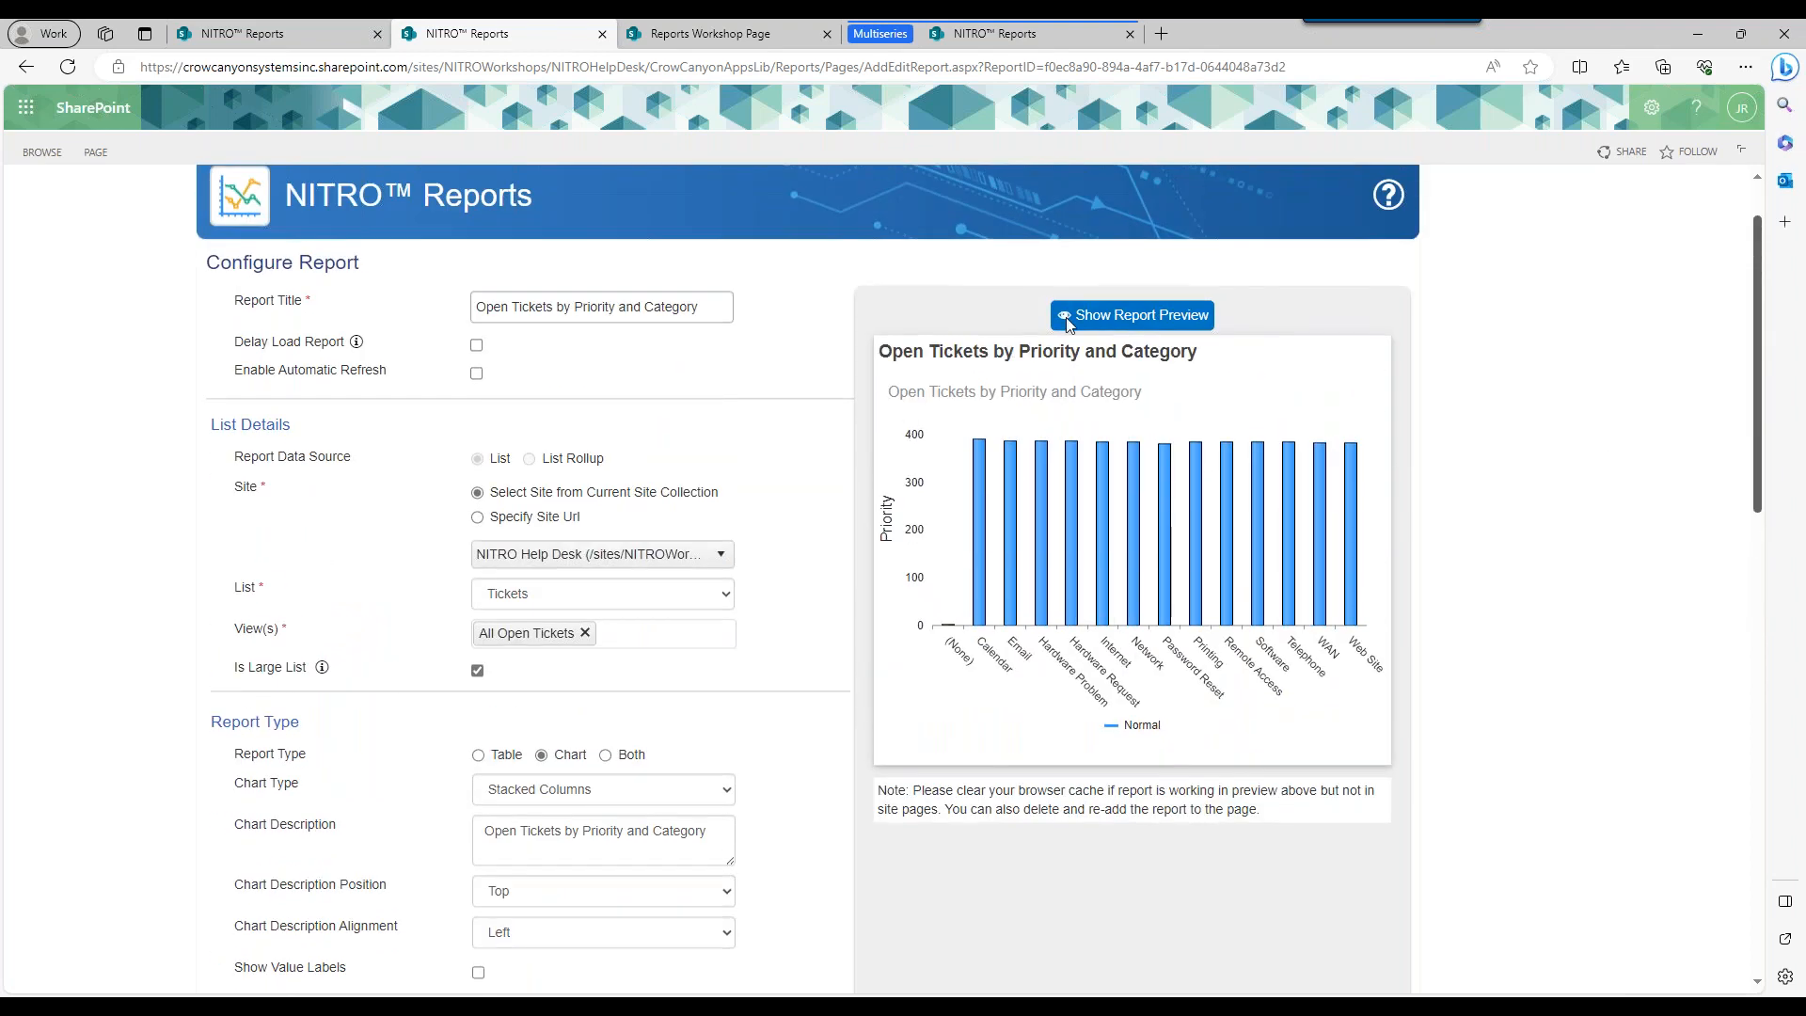
pyautogui.click(1069, 322)
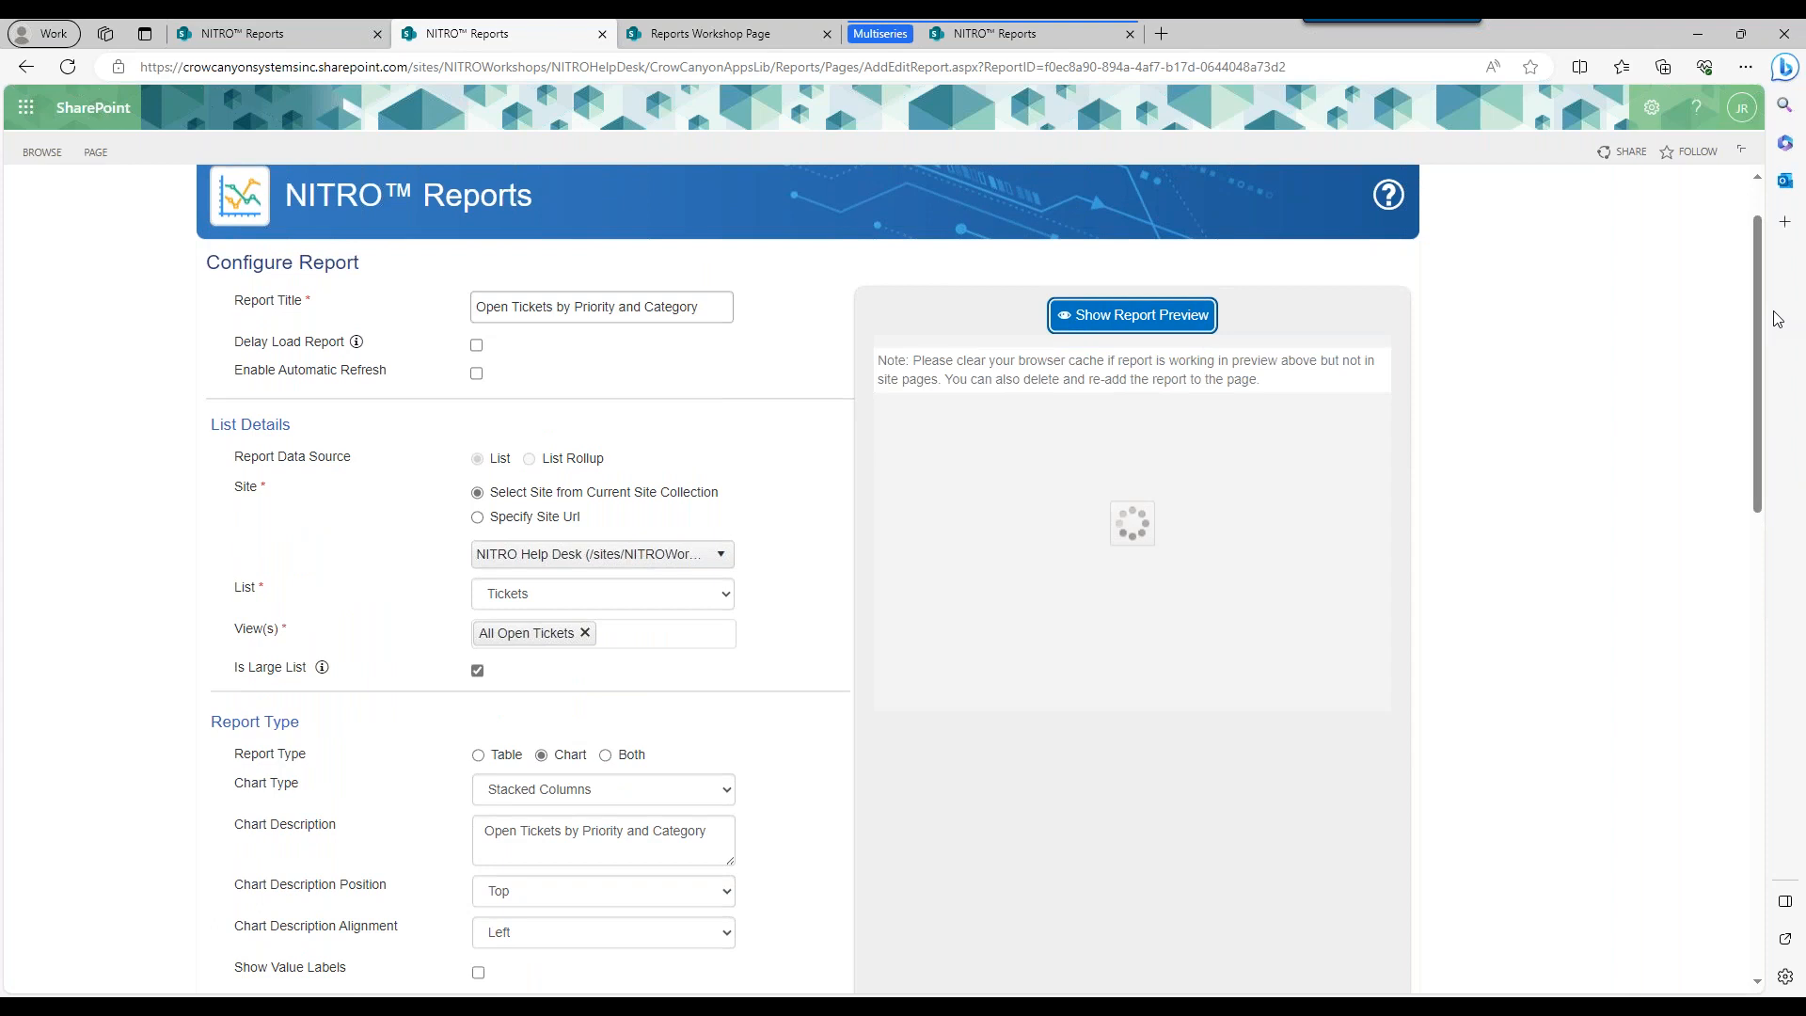
# Enable Show Value Labels, preview the report, and examine the labels above the stacked columns.
pyautogui.scroll(-2, 1129, 517)
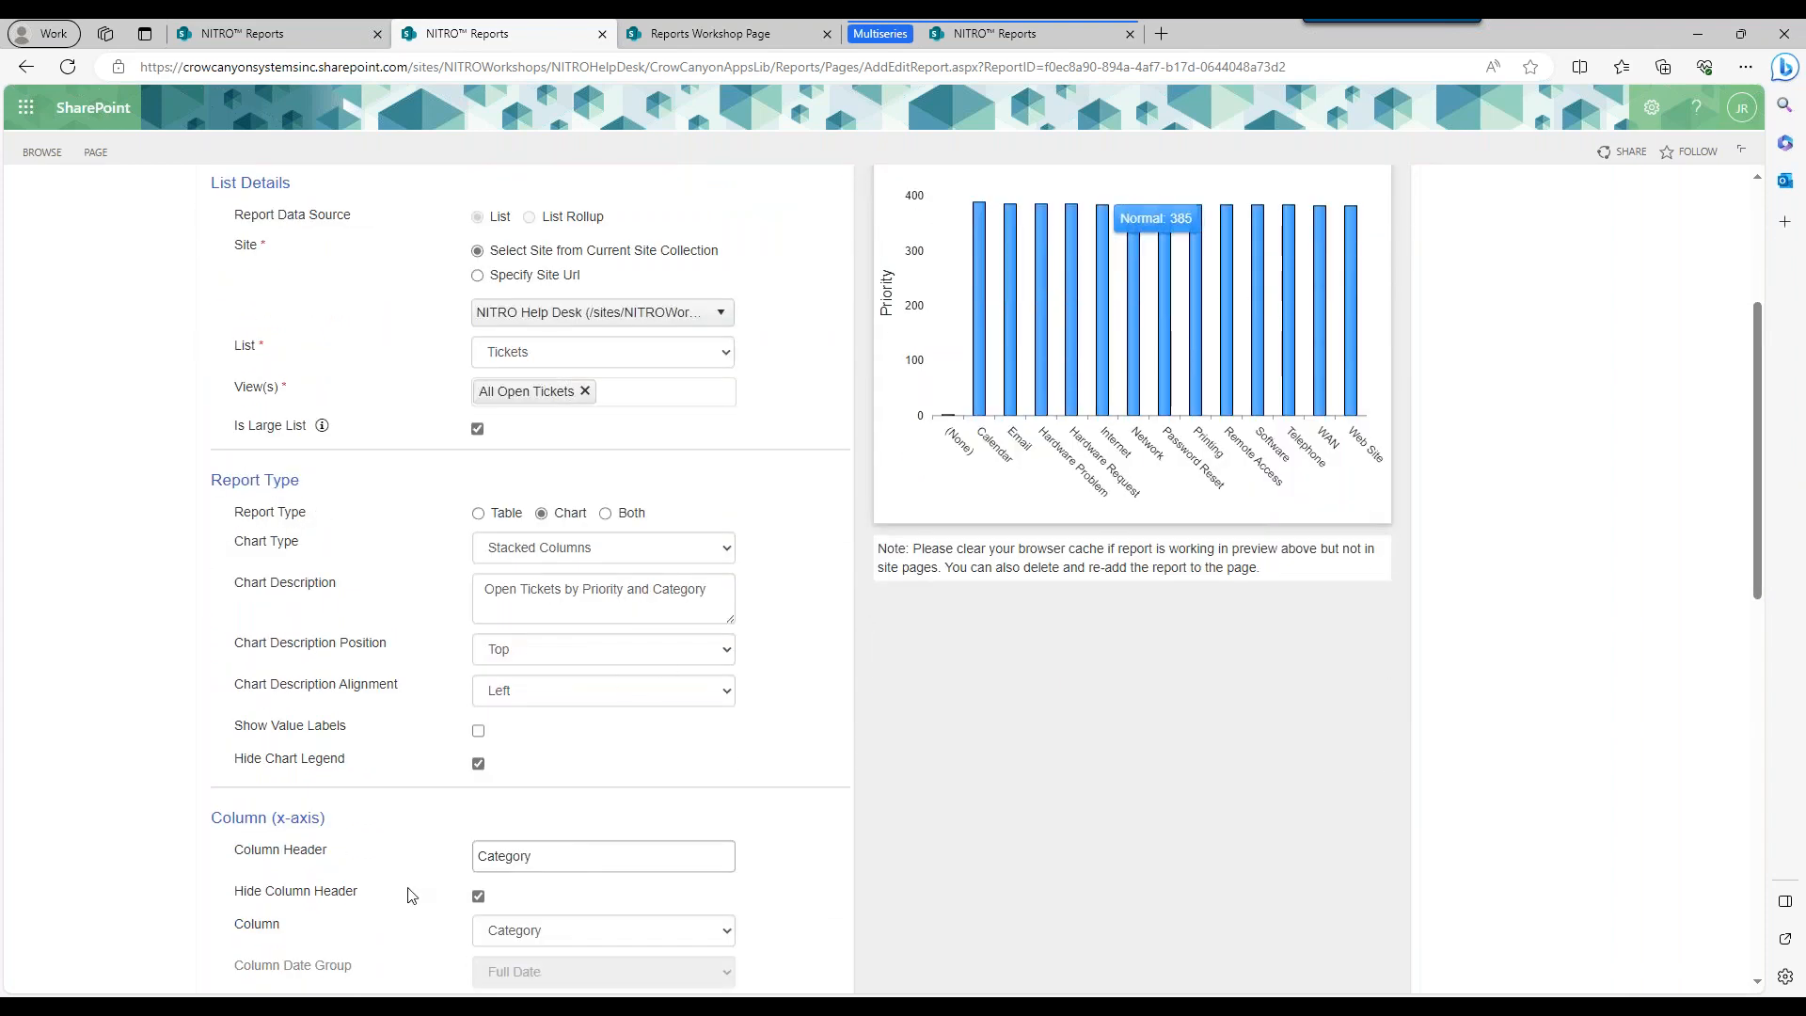
pyautogui.click(478, 731)
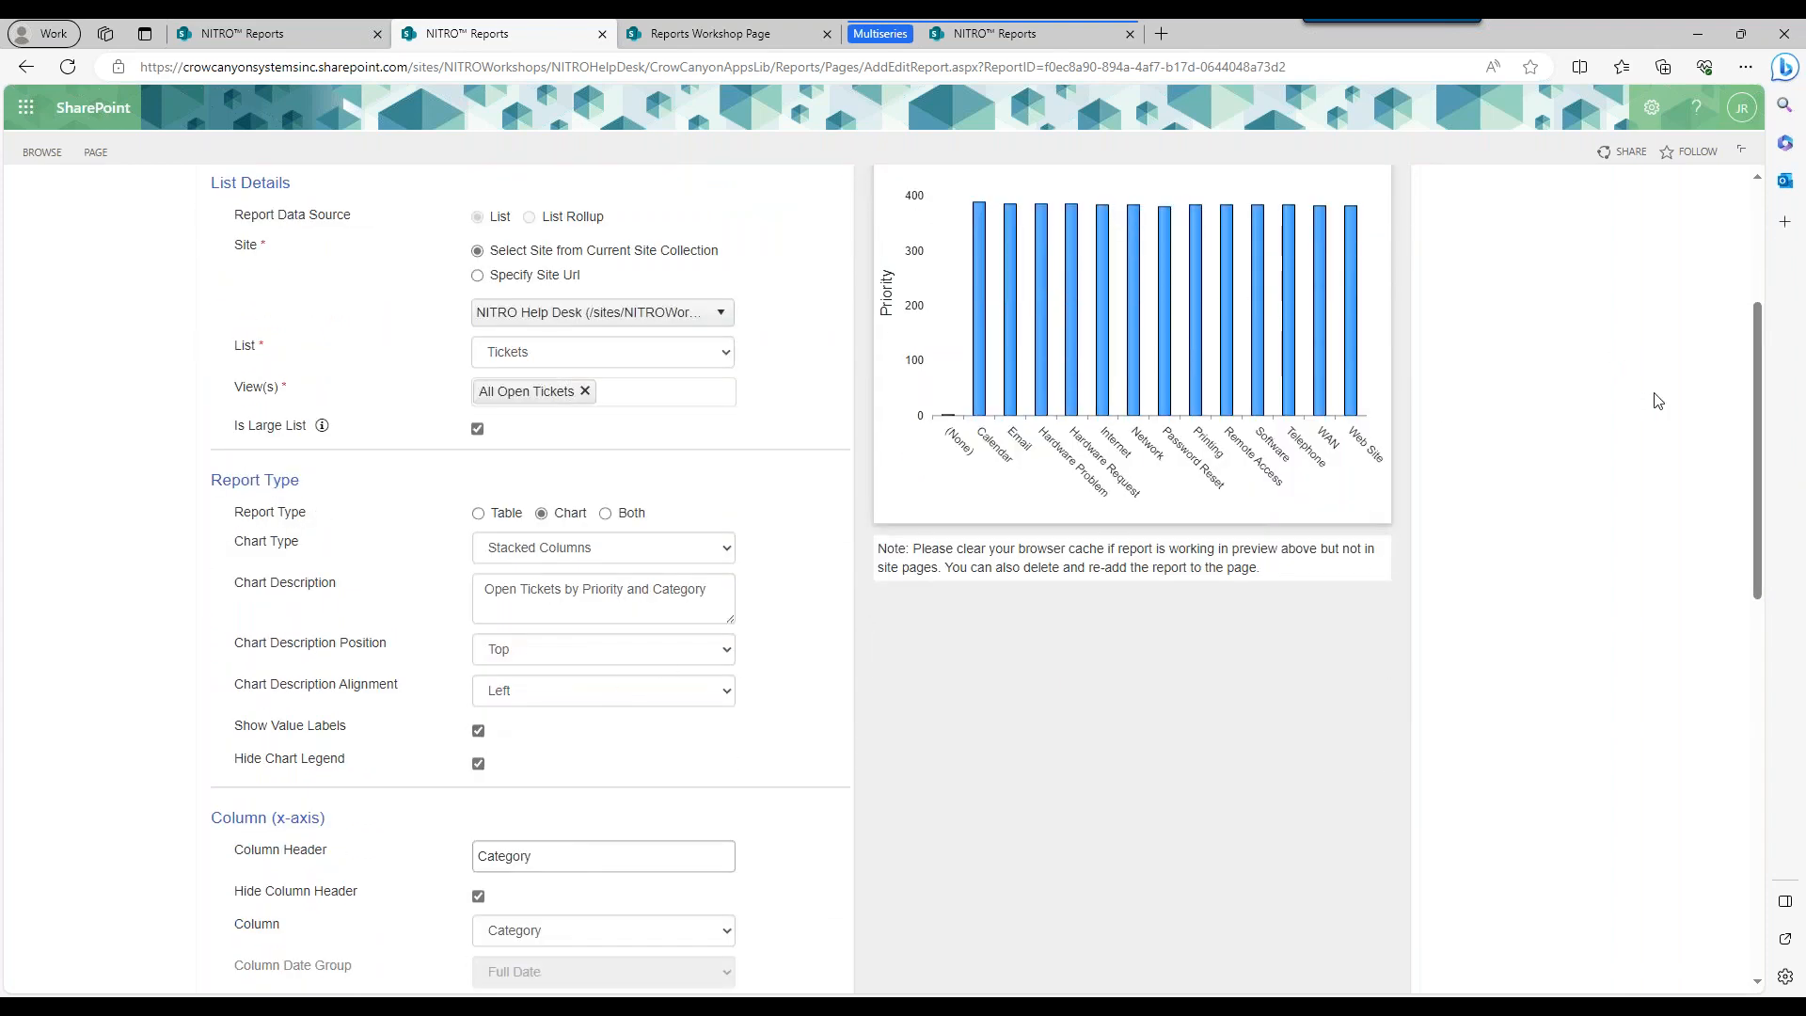
pyautogui.scroll(2, 1755, 349)
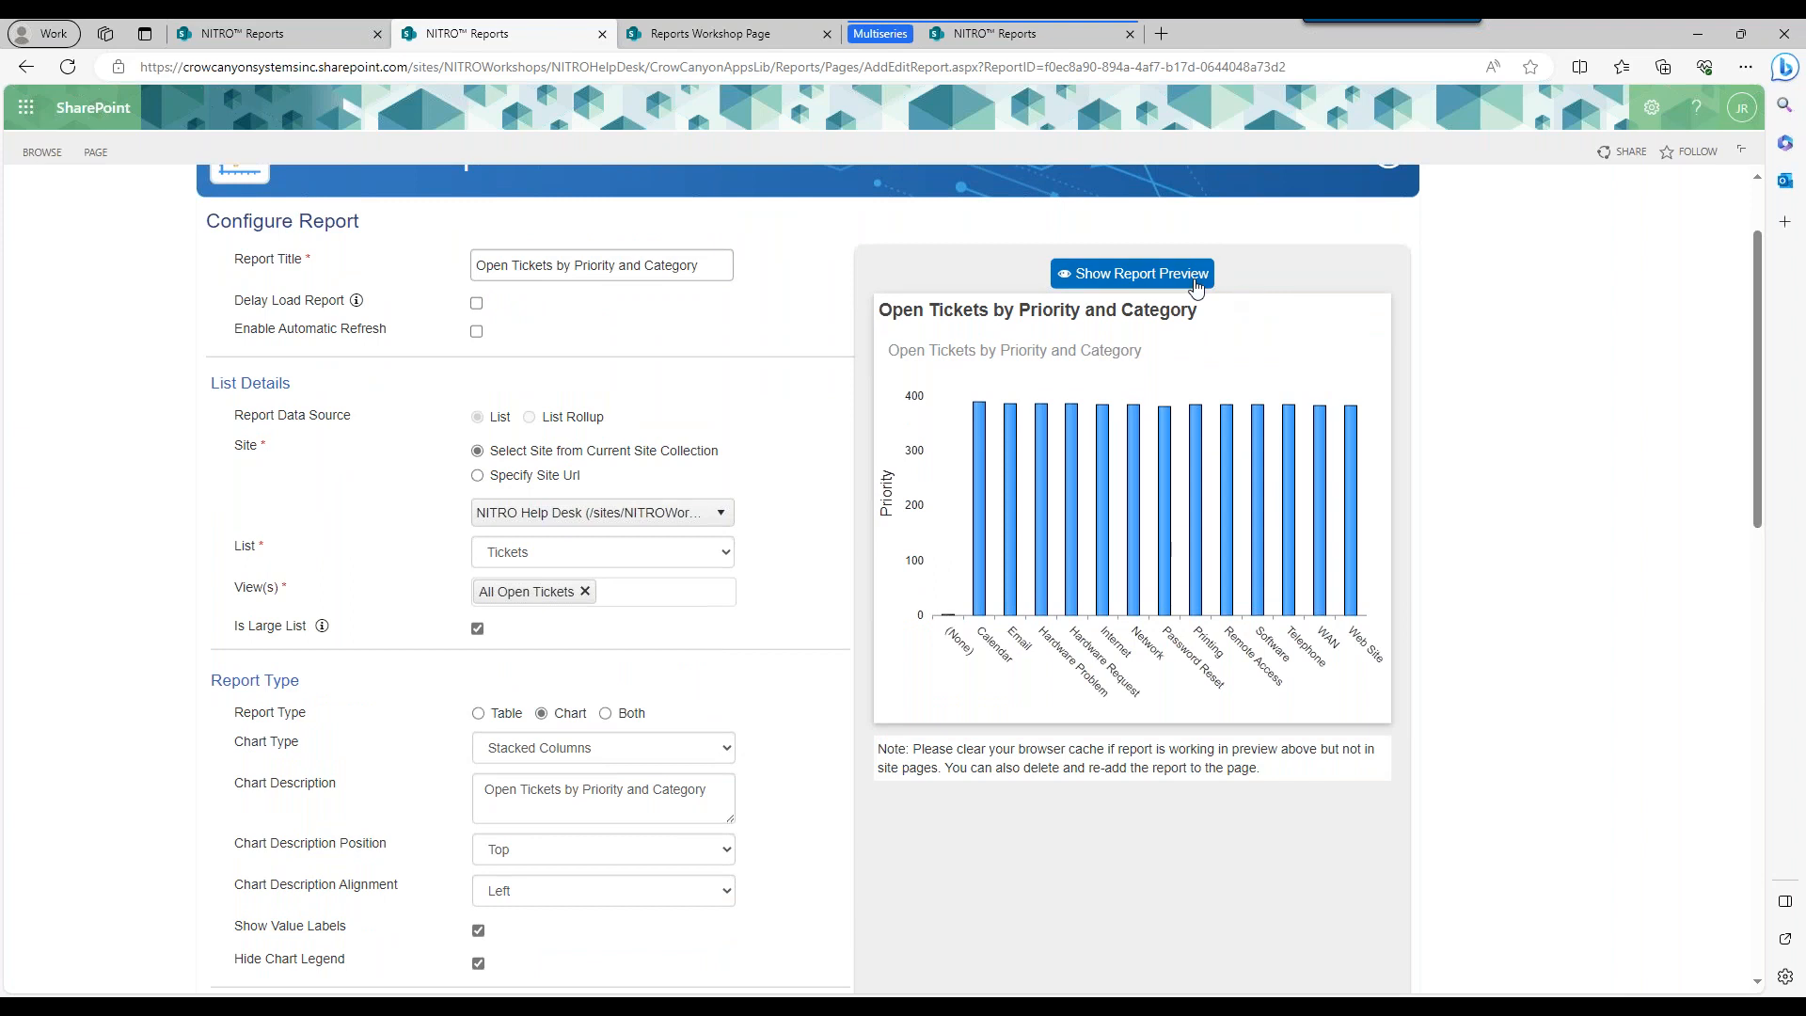
pyautogui.click(1198, 282)
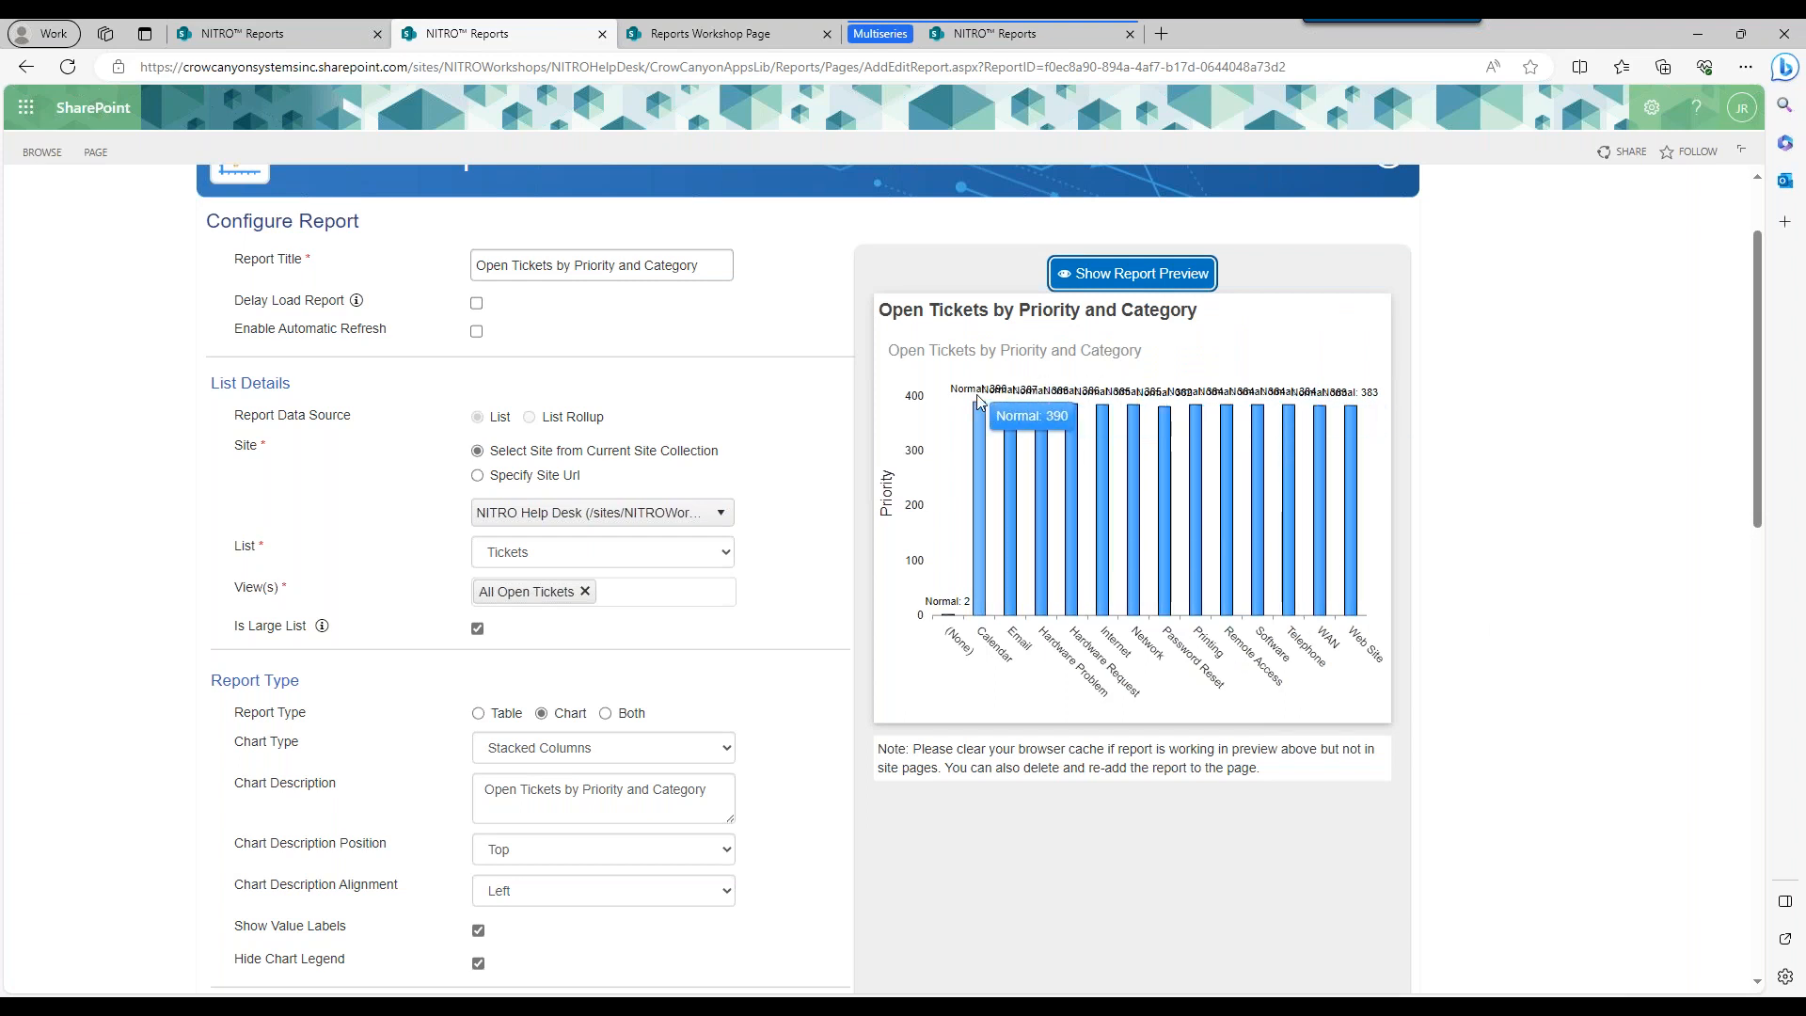
pyautogui.moveTo(1759, 322); pyautogui.dragTo(1761, 335)
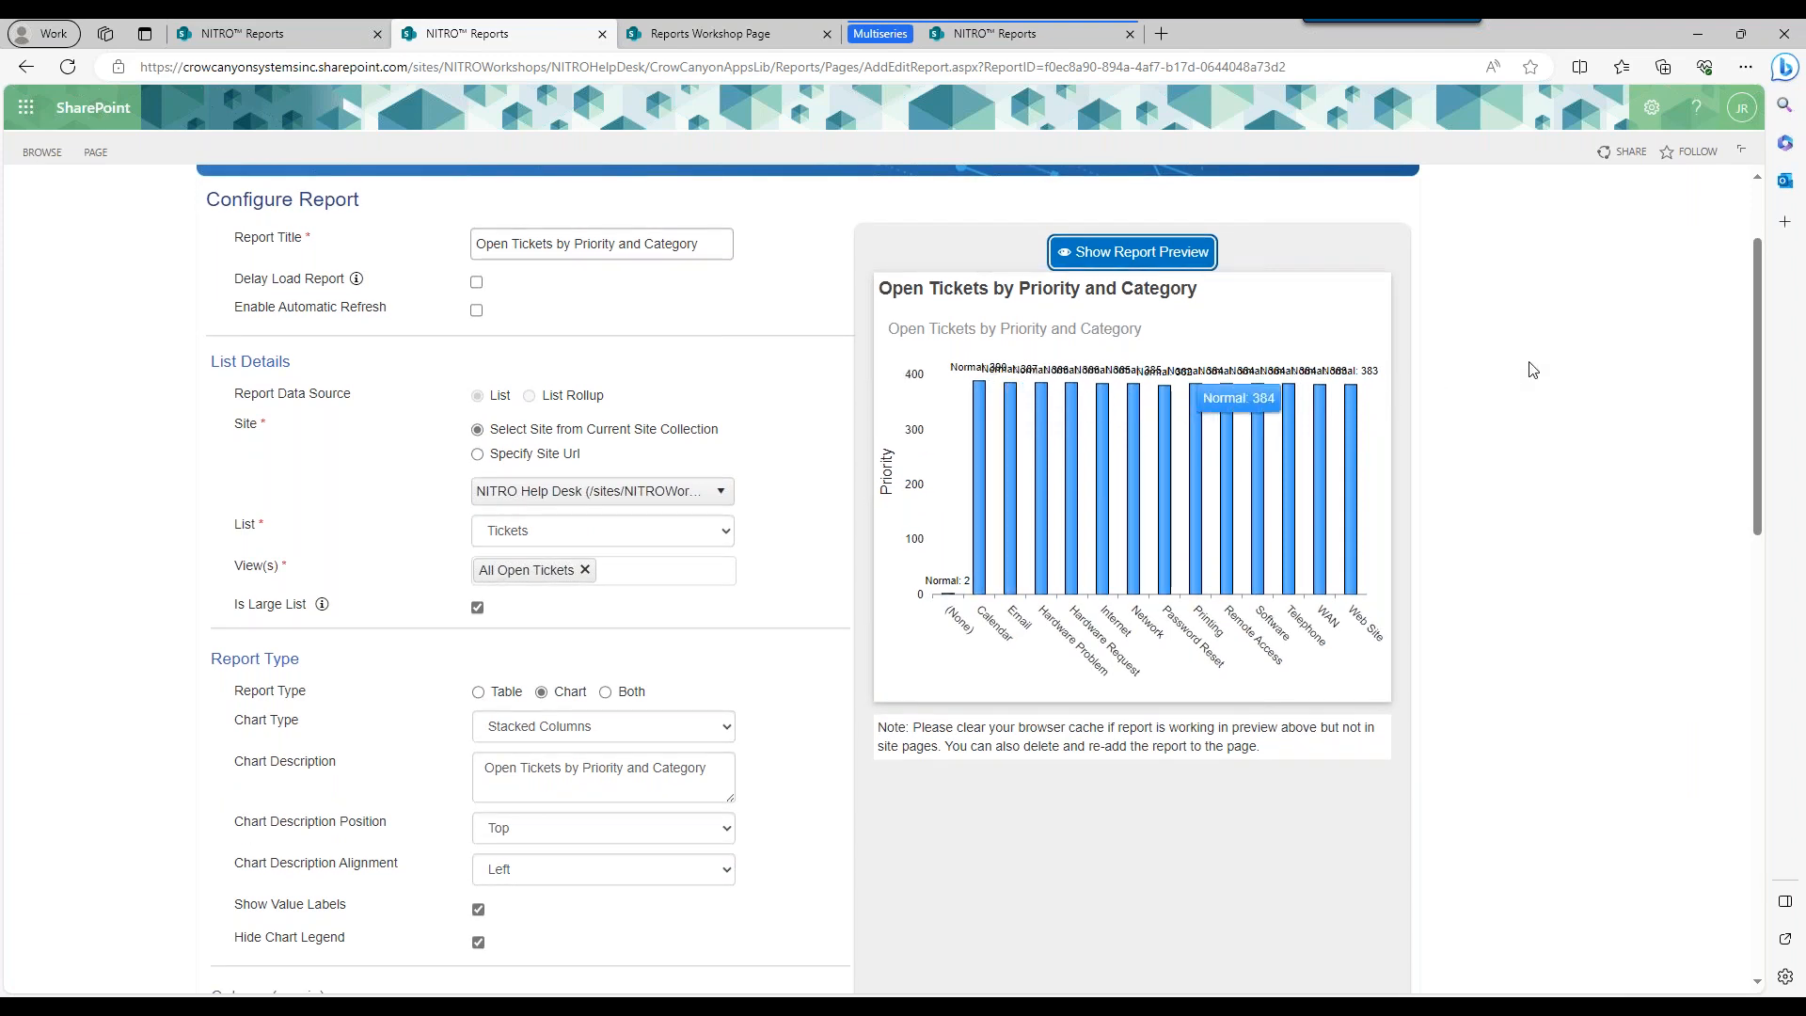
pyautogui.moveTo(1762, 371); pyautogui.dragTo(1762, 498)
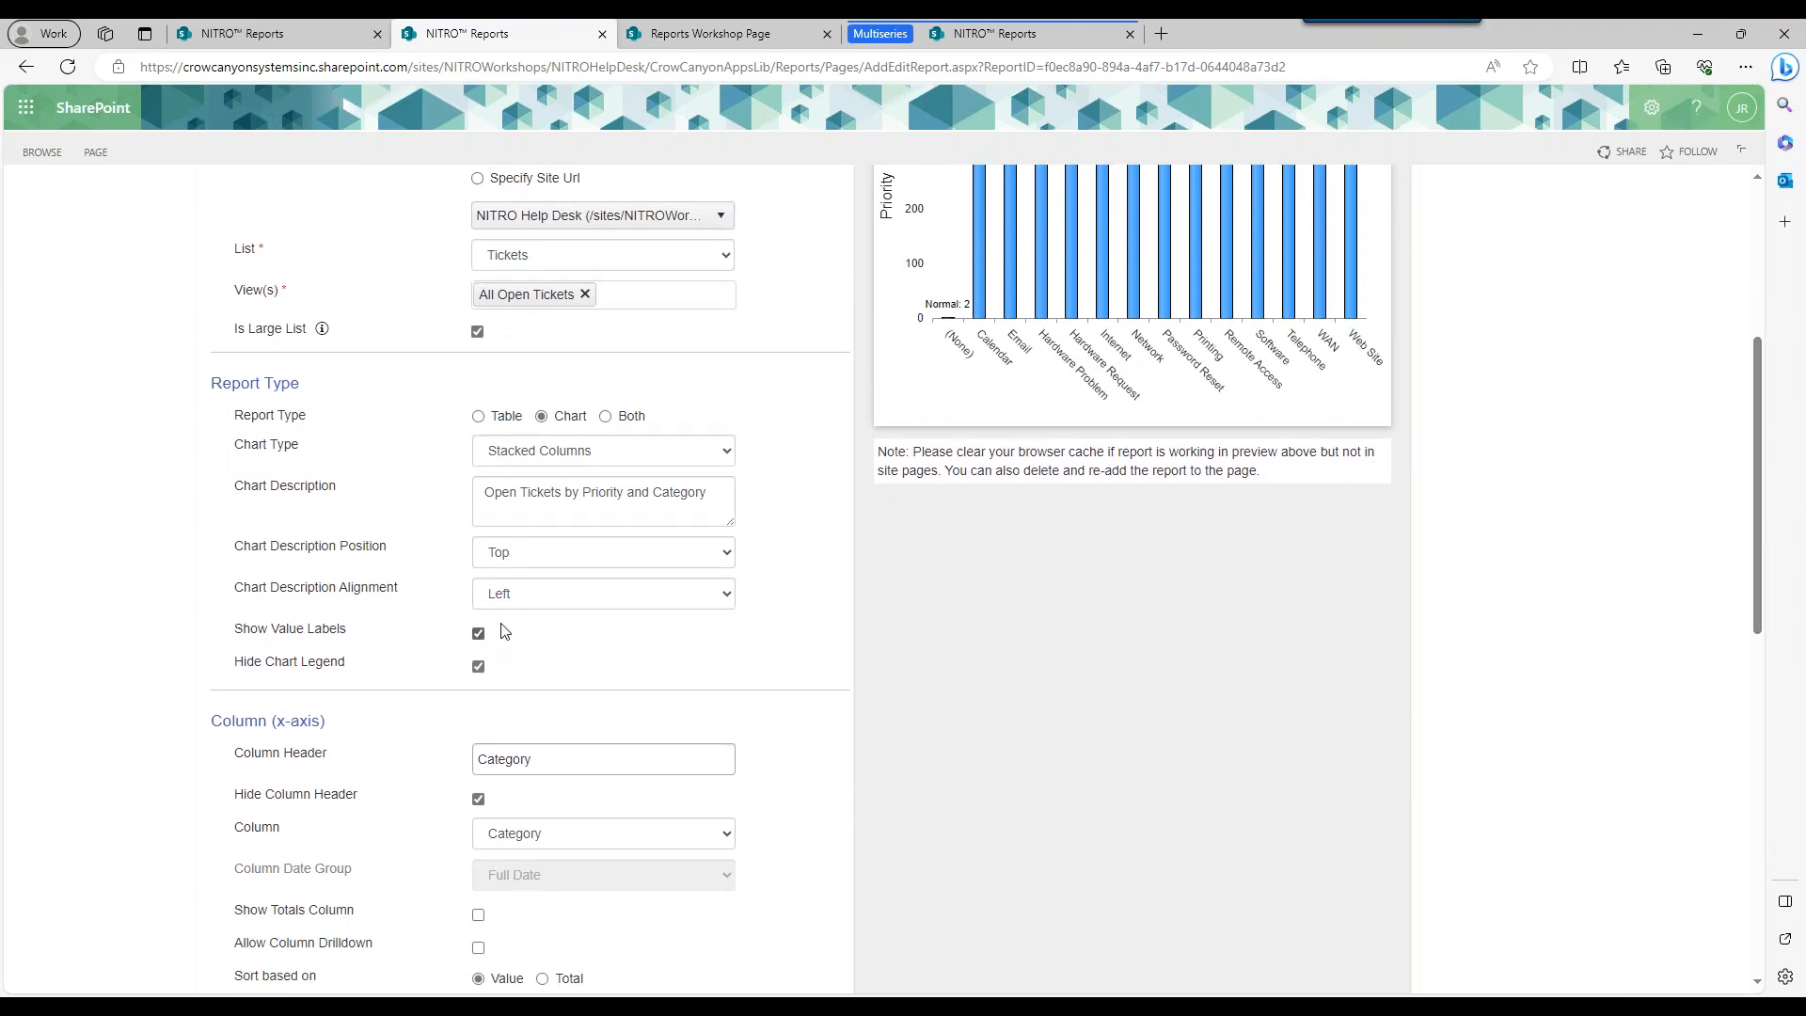
pyautogui.moveTo(980, 250)
pyautogui.scroll(3, 983, 376)
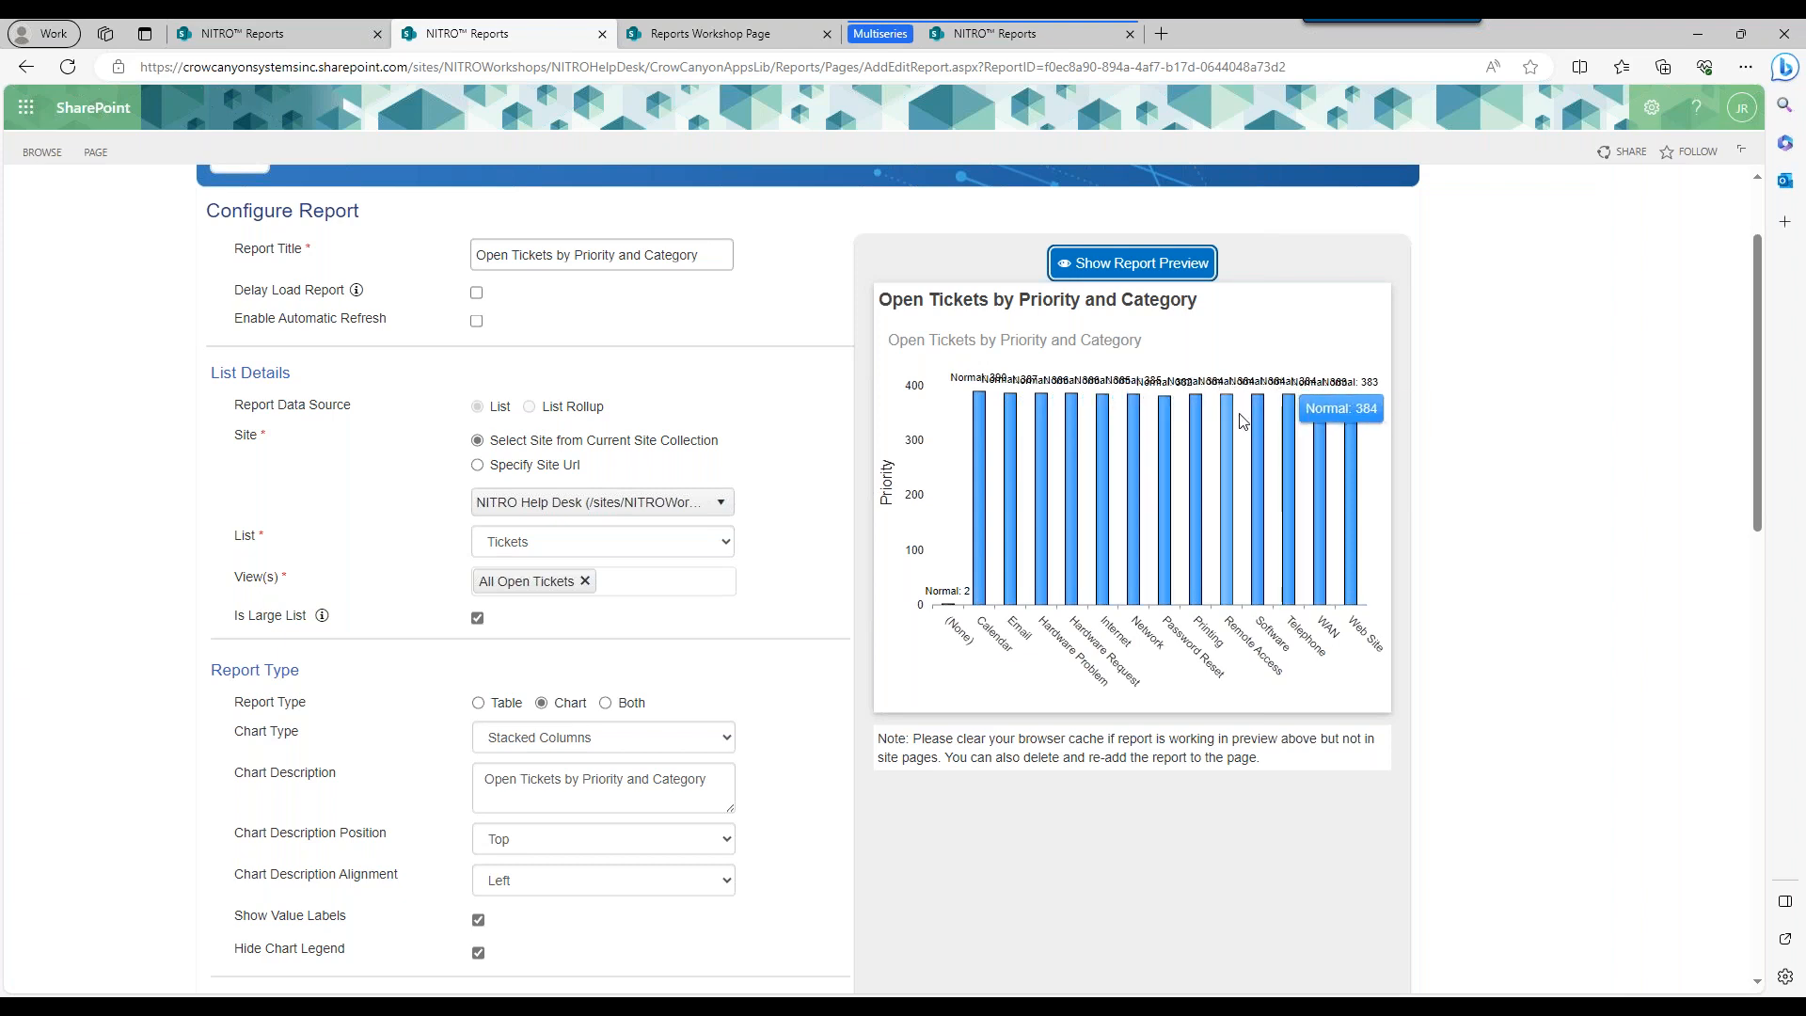
# Disable Show Value Labels and Hide Chart Legend, and refresh the report preview.
pyautogui.click(478, 920)
pyautogui.click(478, 953)
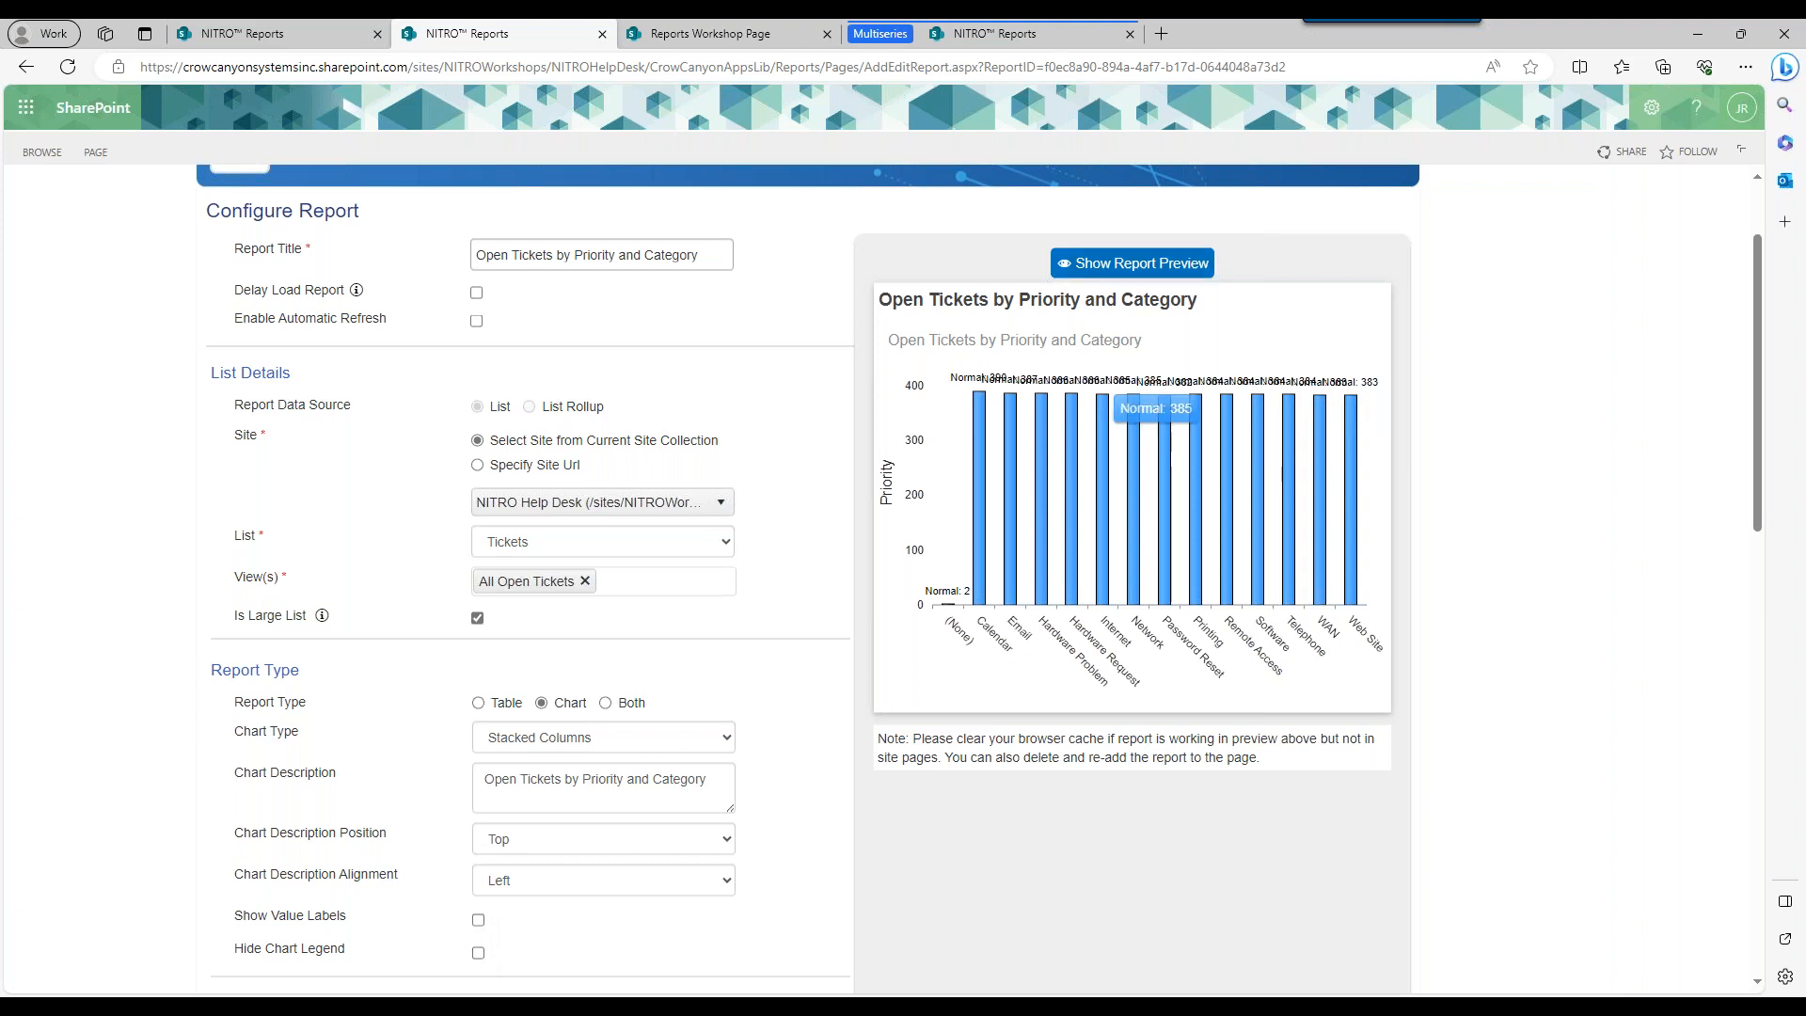
pyautogui.click(1133, 263)
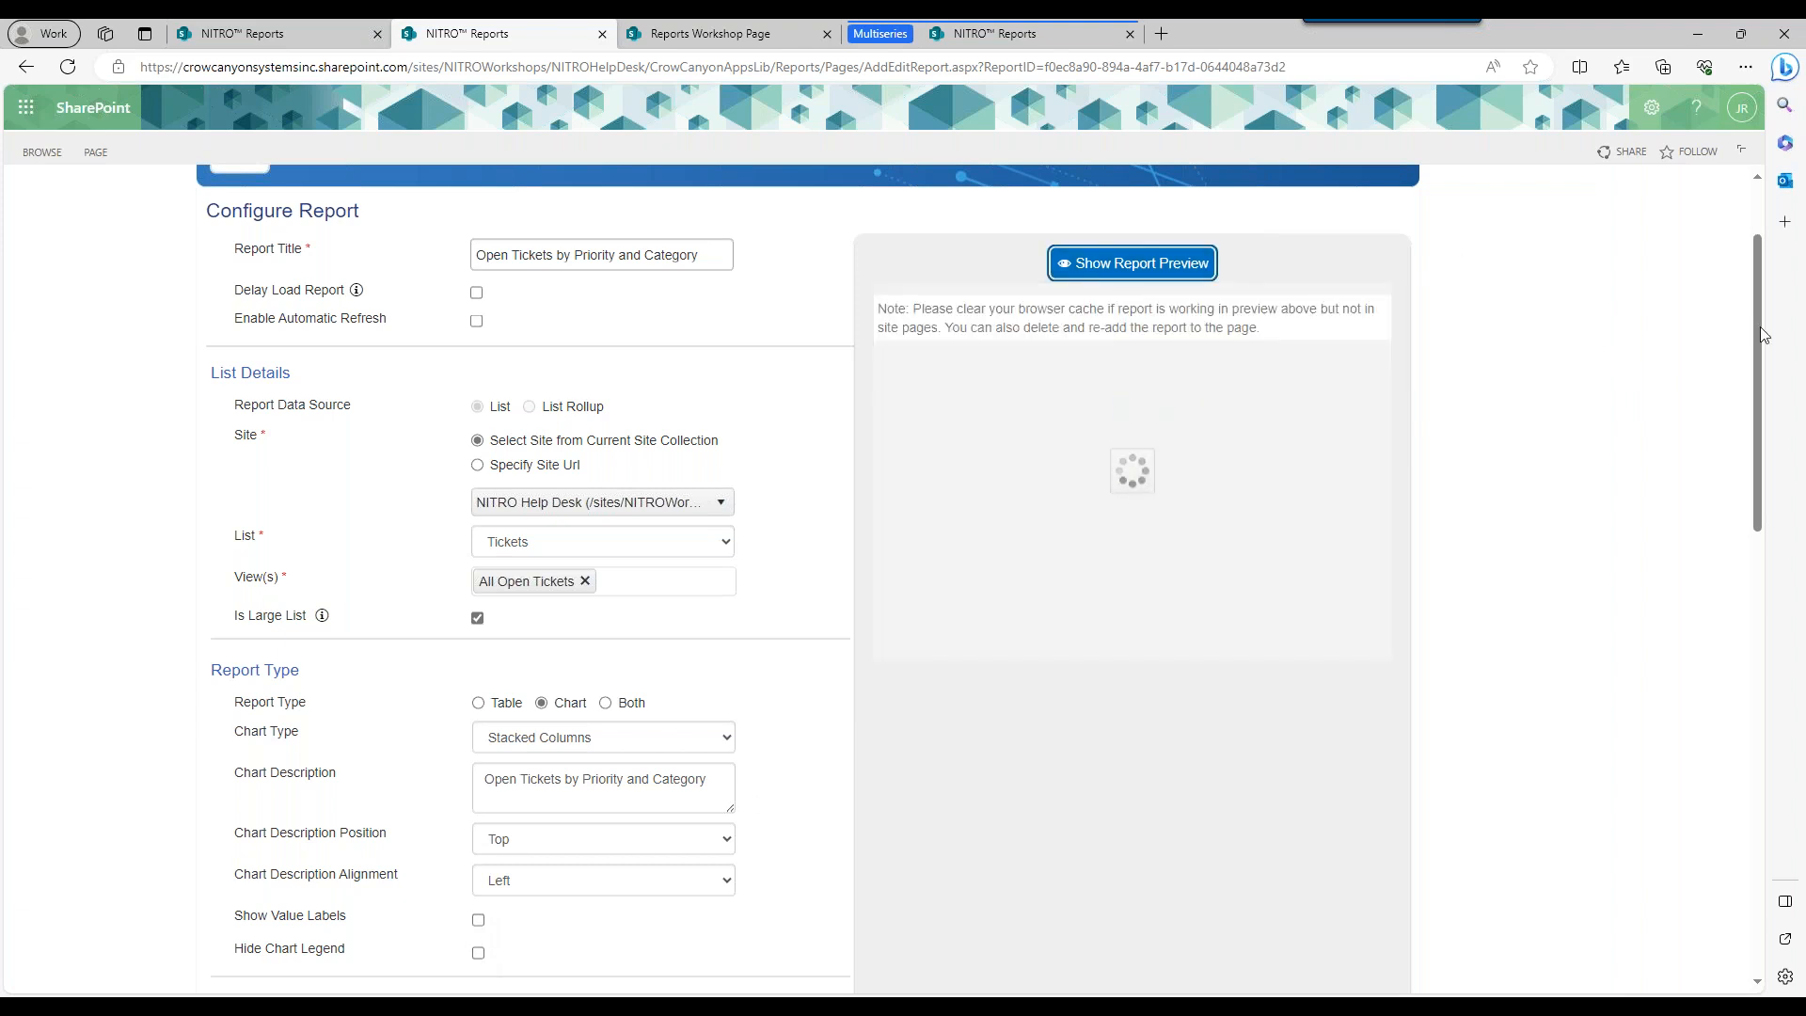
# Compare the Column (x-axis) and Row (y-axis) settings with the categories, axis title and legend in the previewed chart.
pyautogui.moveTo(1759, 326); pyautogui.dragTo(1740, 493)
pyautogui.moveTo(588, 643); pyautogui.dragTo(403, 656)
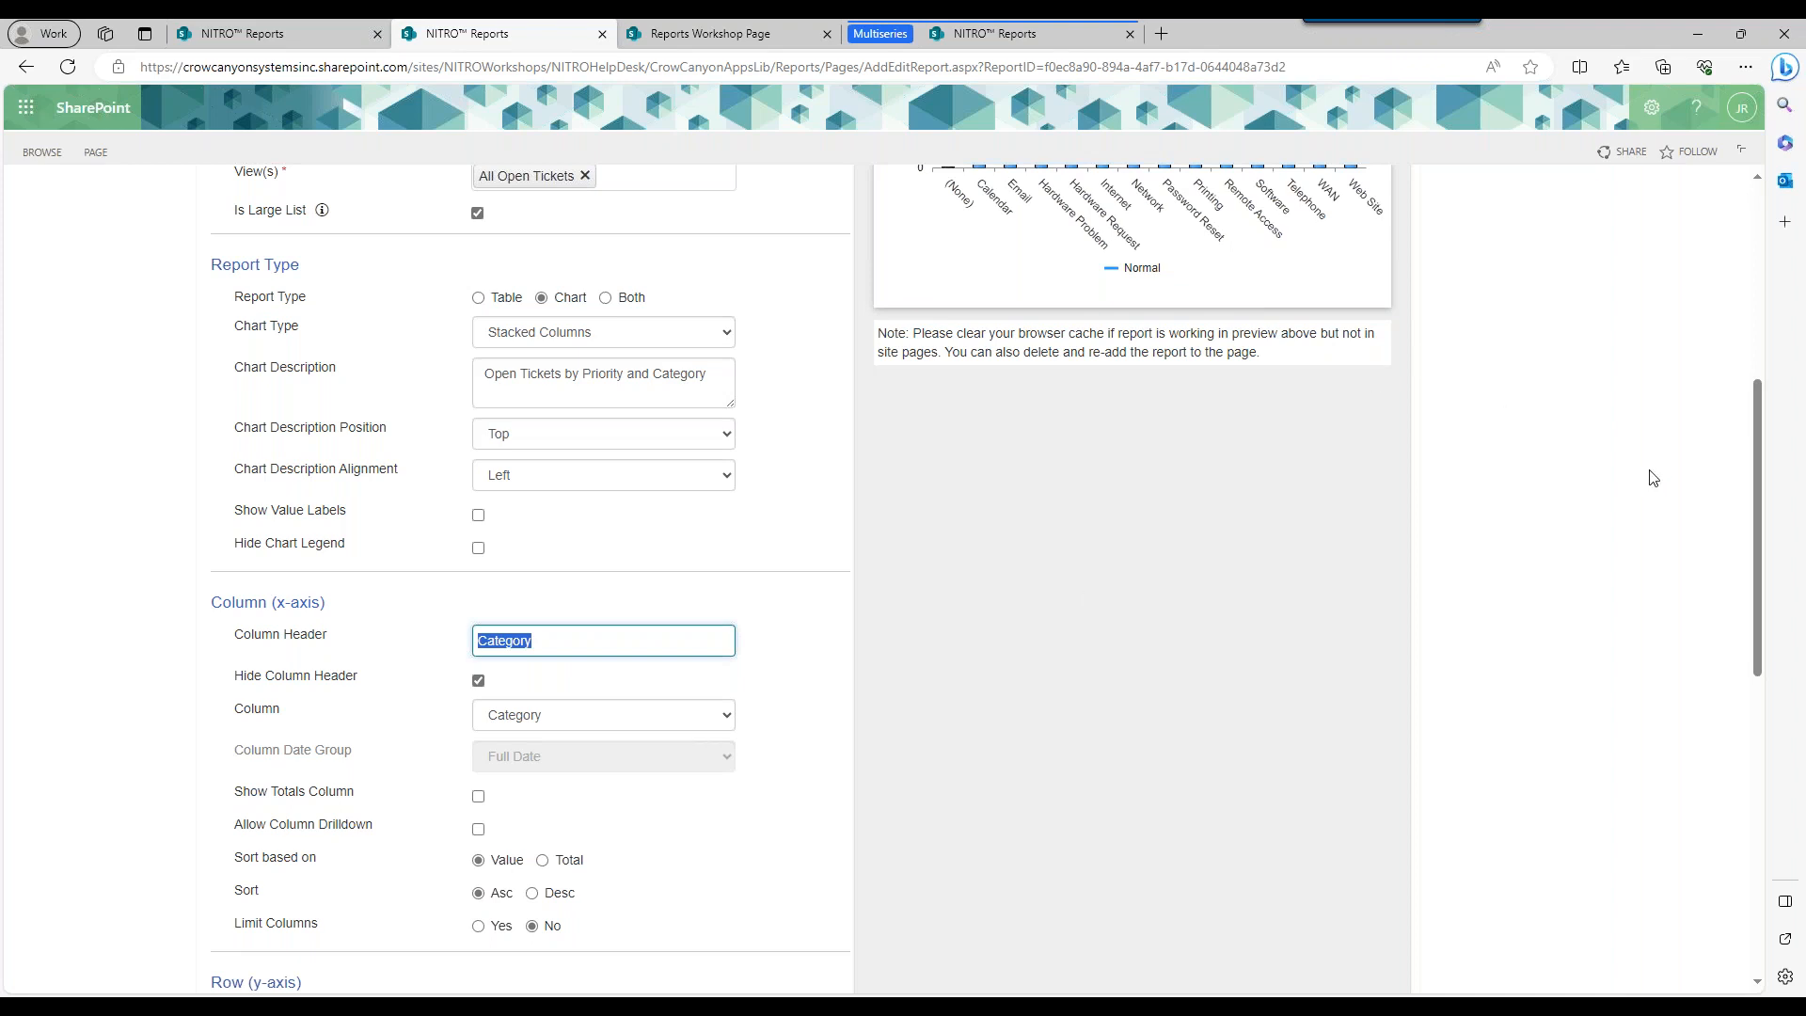
pyautogui.moveTo(1763, 463); pyautogui.dragTo(1752, 374)
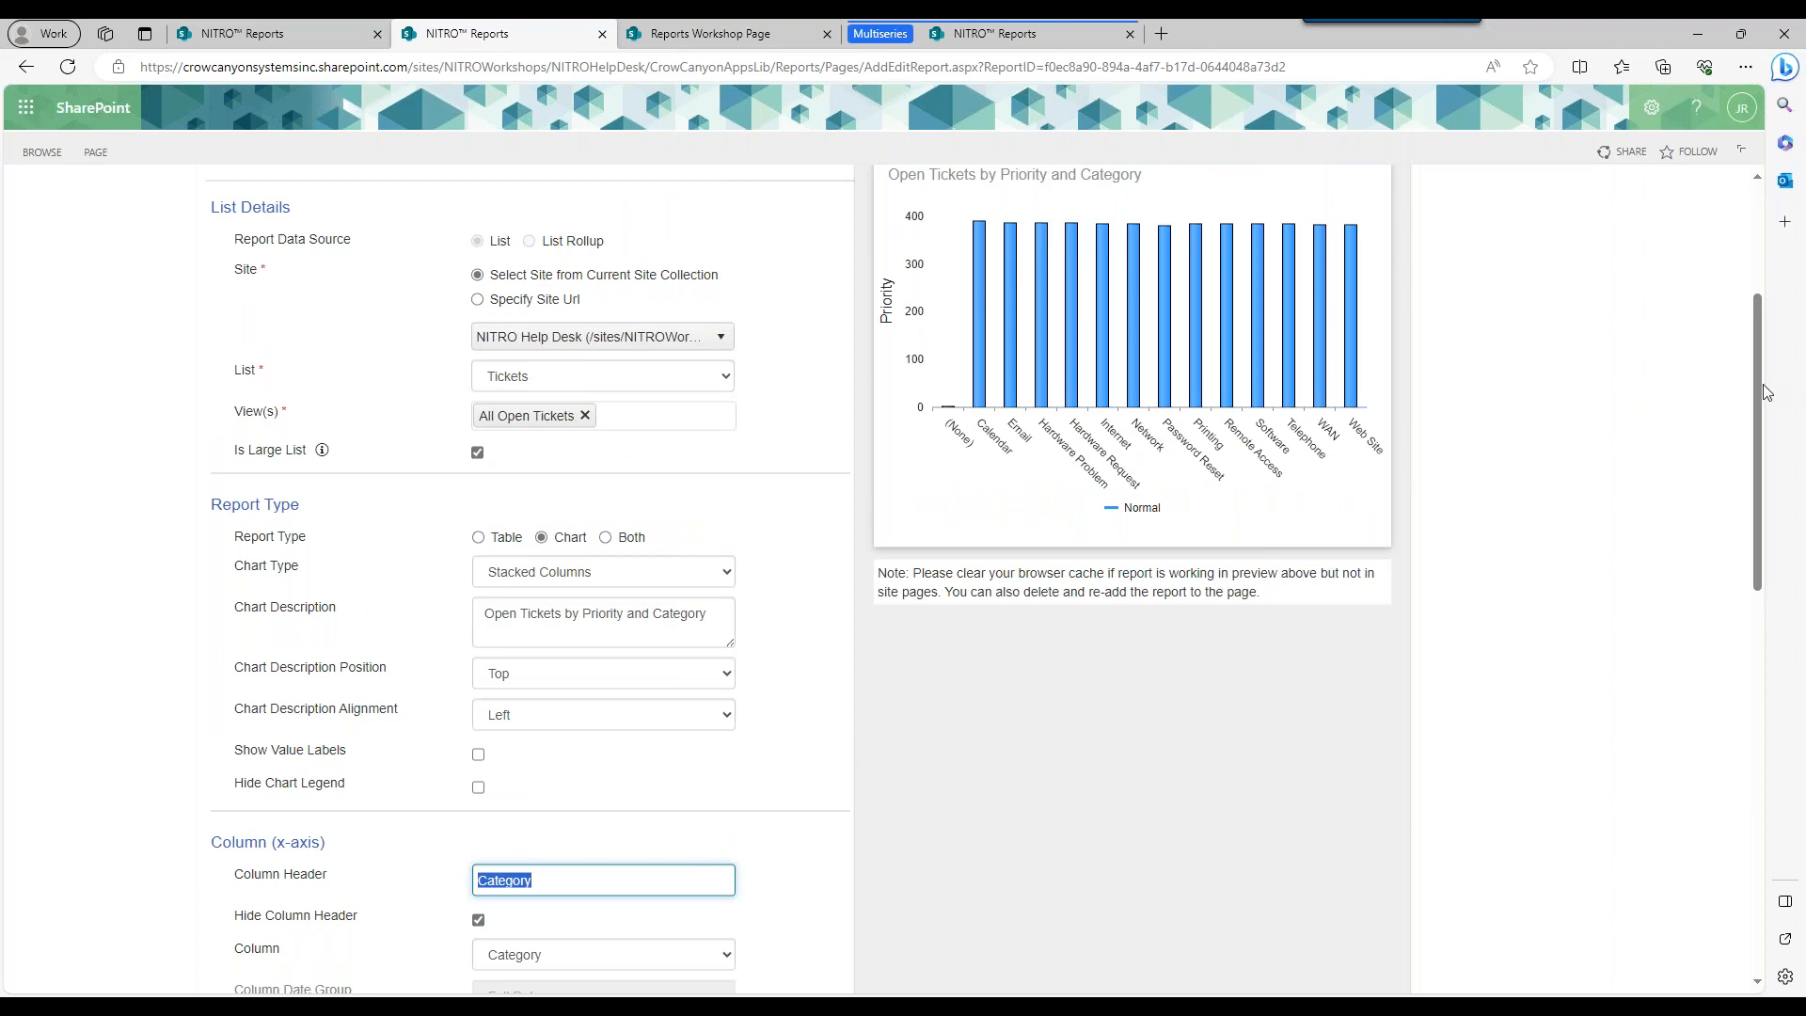
pyautogui.moveTo(1758, 389)
pyautogui.mouseDown()
pyautogui.moveTo(1761, 432)
pyautogui.moveTo(1754, 381)
pyautogui.mouseUp()
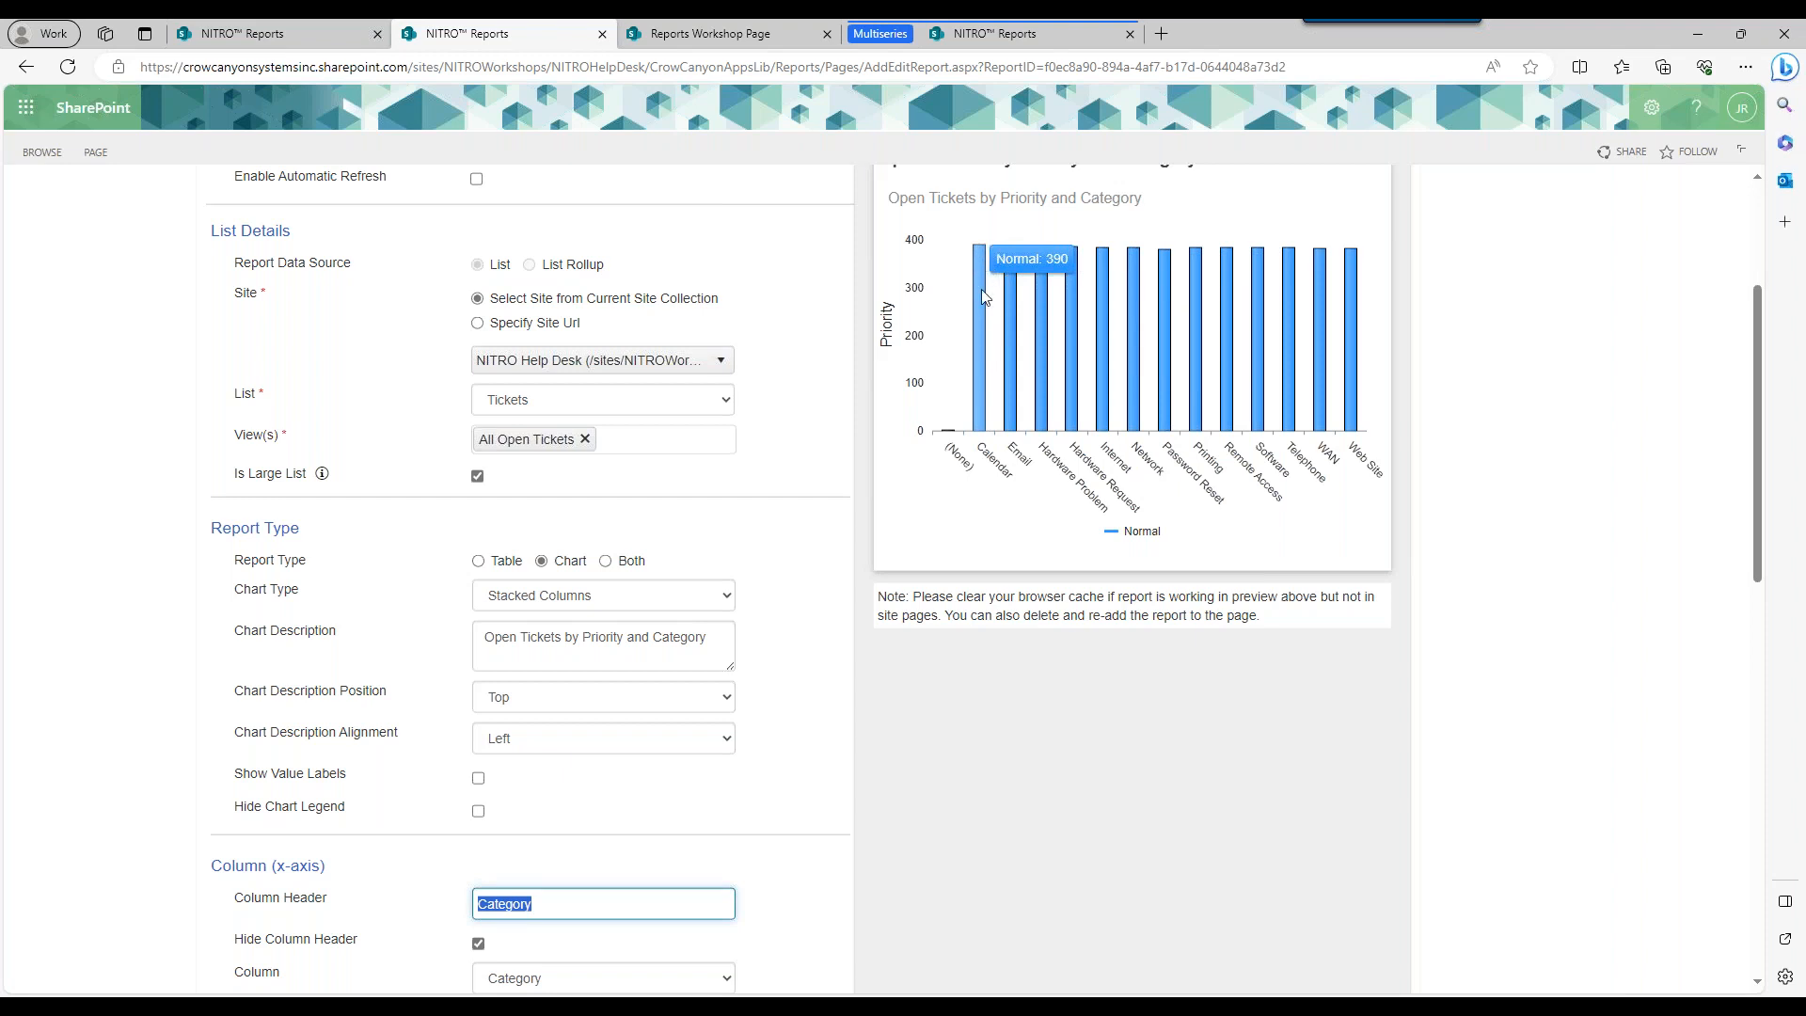
pyautogui.scroll(-1, 1758, 482)
pyautogui.scroll(-5, 1757, 527)
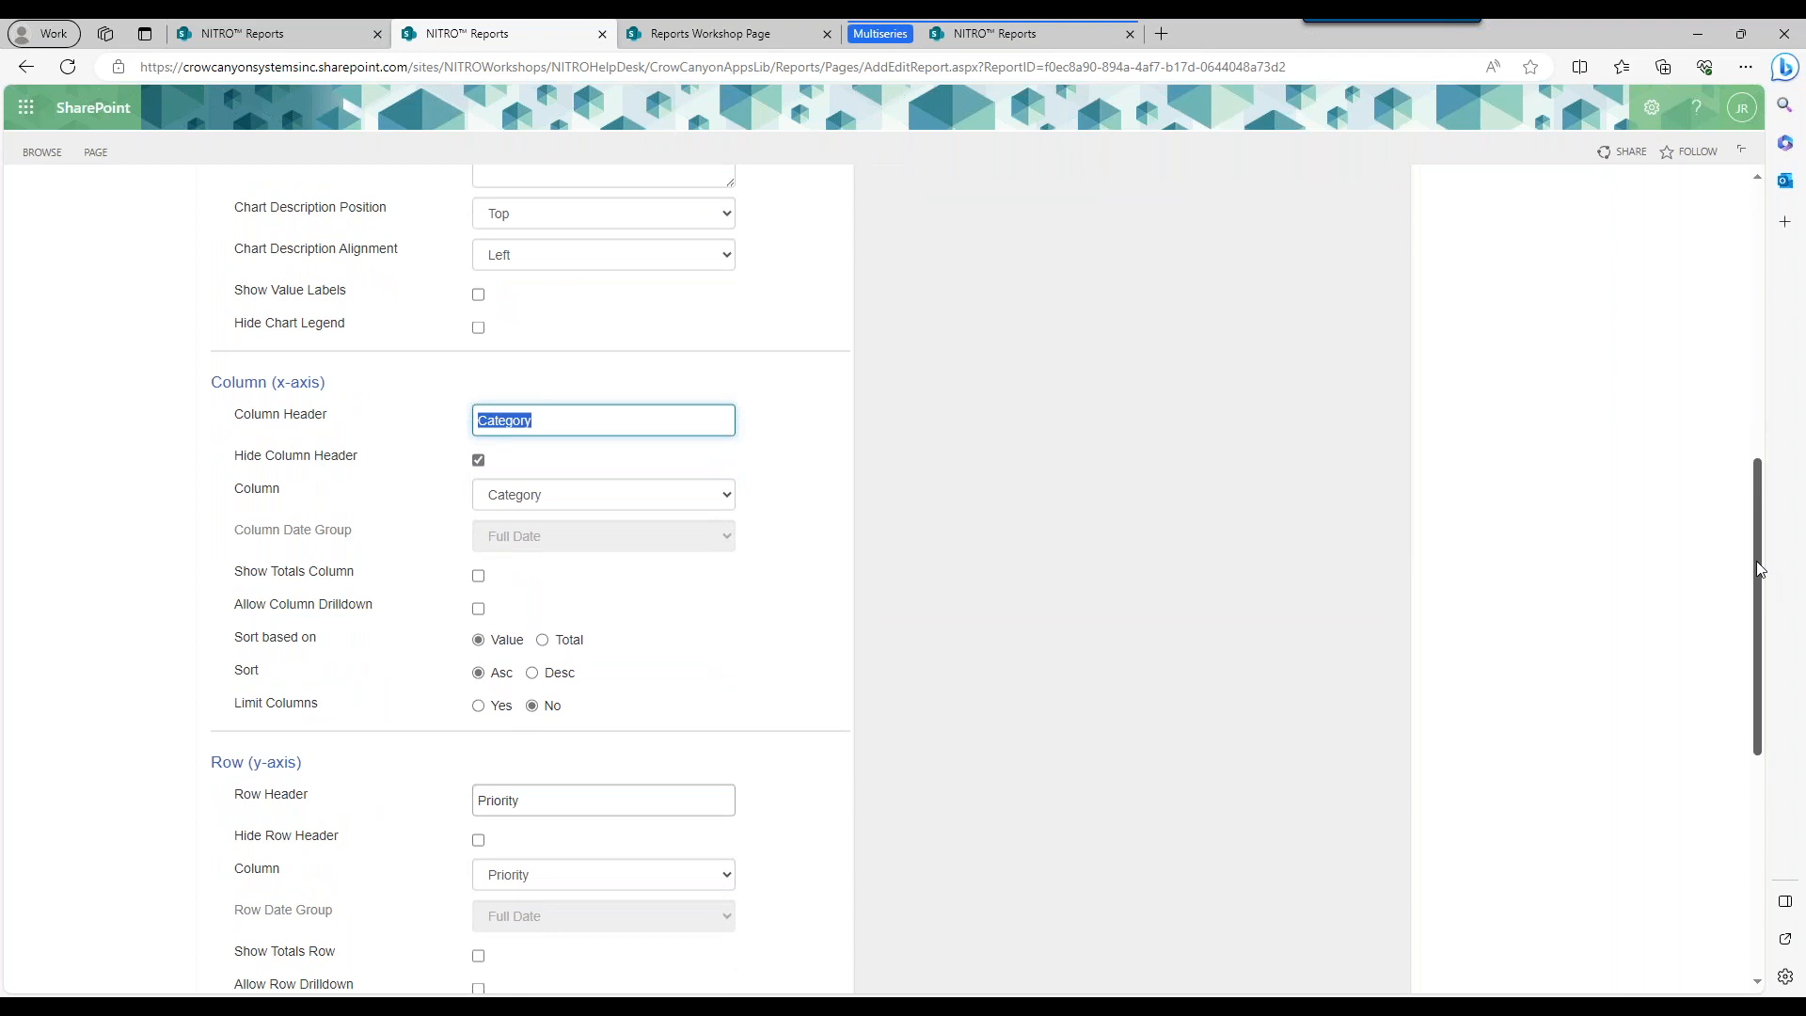
pyautogui.scroll(7, 1757, 561)
pyautogui.scroll(-2, 1752, 371)
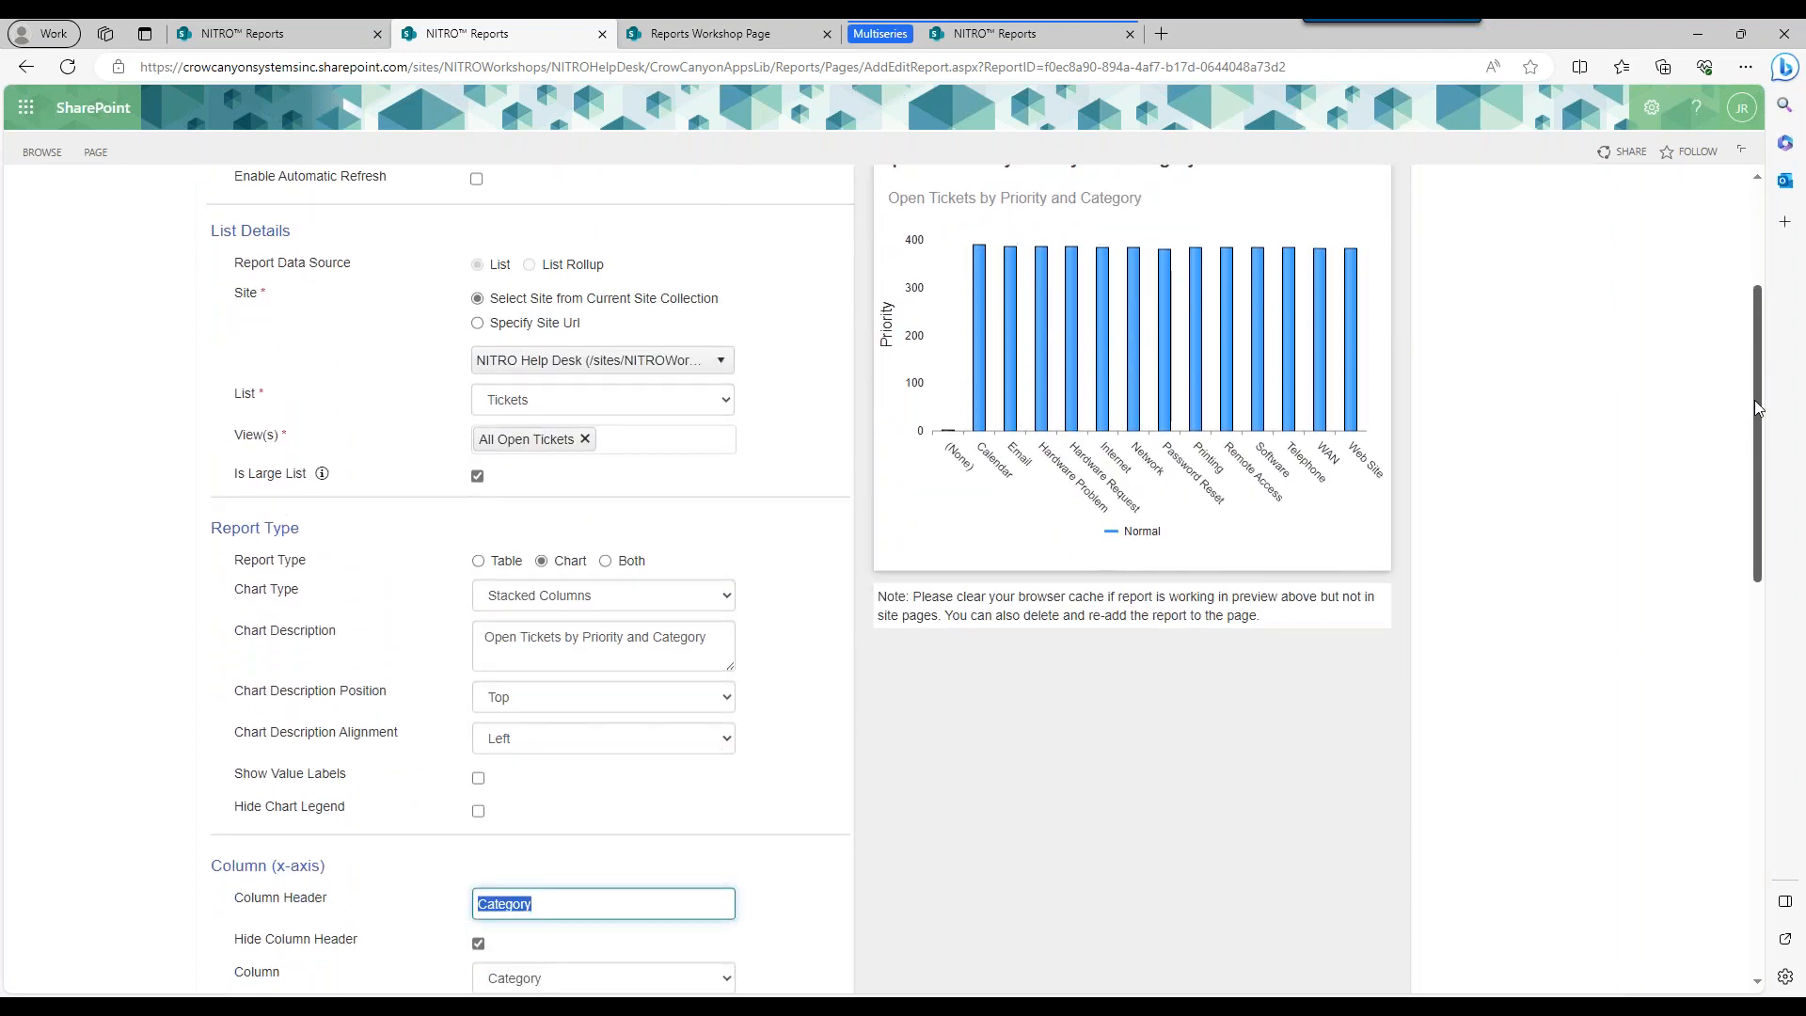
pyautogui.moveTo(1755, 402); pyautogui.dragTo(1761, 408)
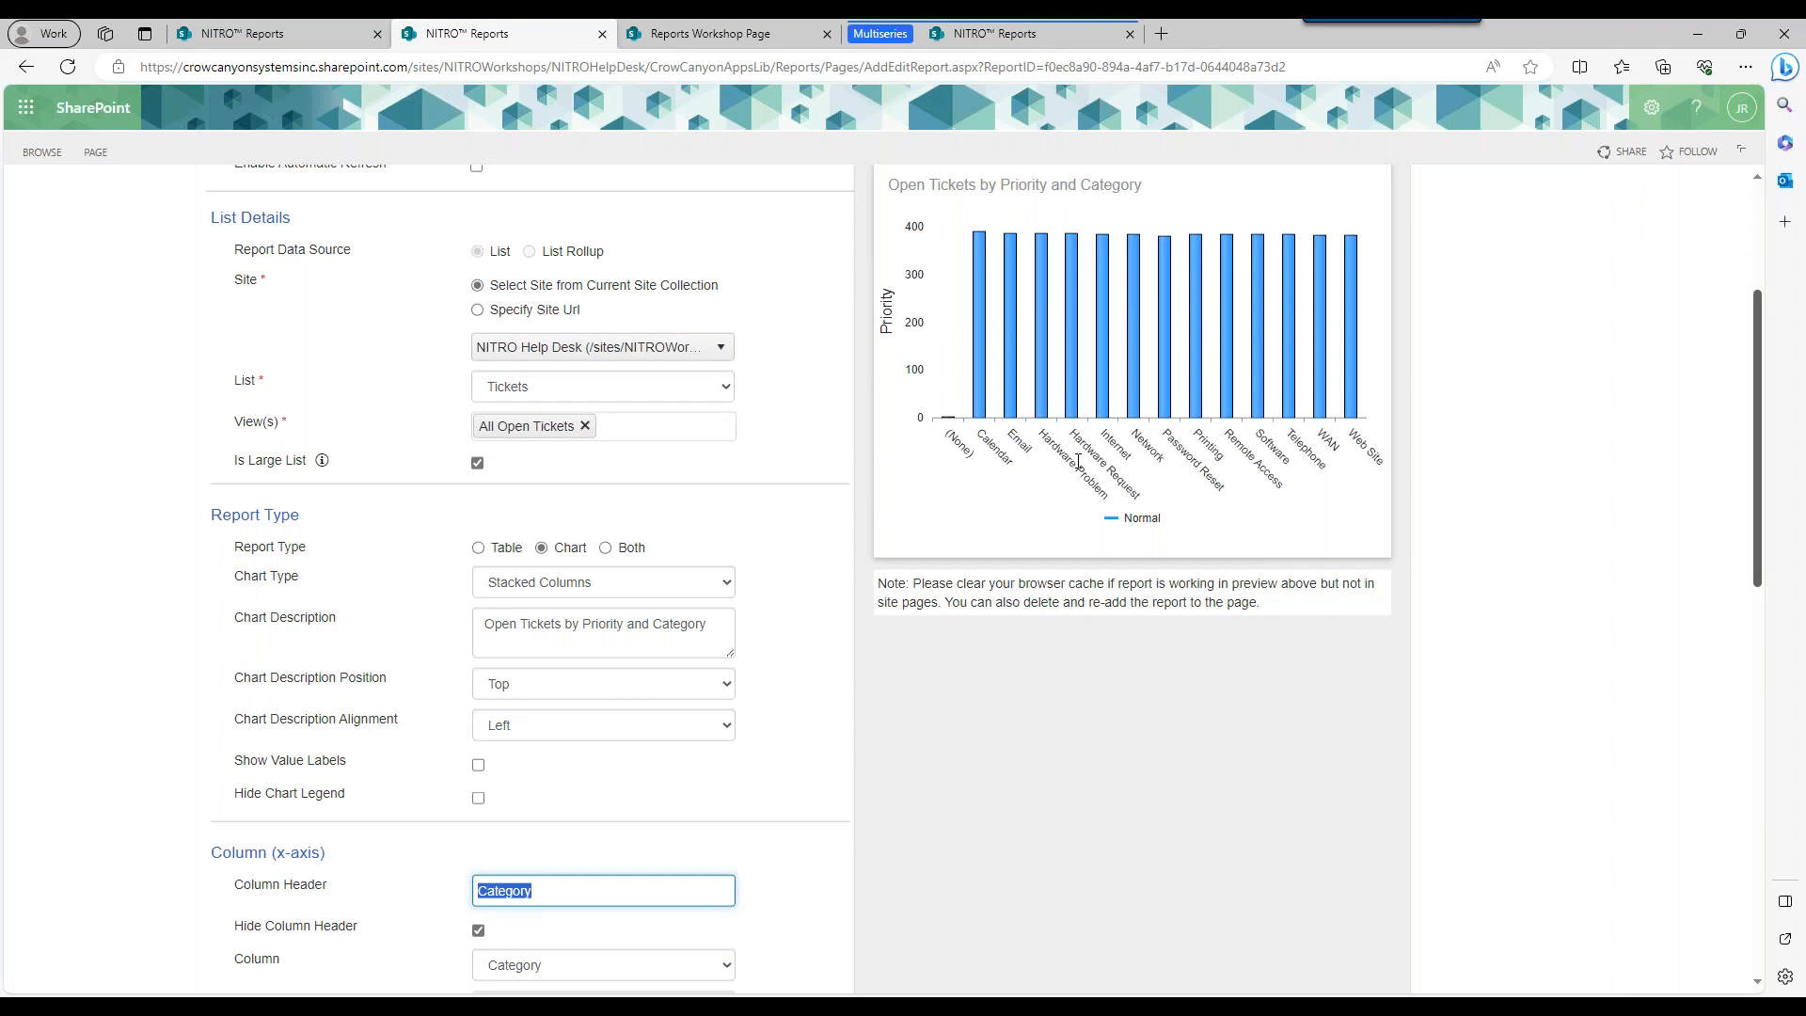
# Set the Row (y-axis) header to Assigned Staff and choose Assigned Staff as the row column.
pyautogui.moveTo(1758, 345); pyautogui.dragTo(1757, 588)
pyautogui.doubleClick(538, 627)
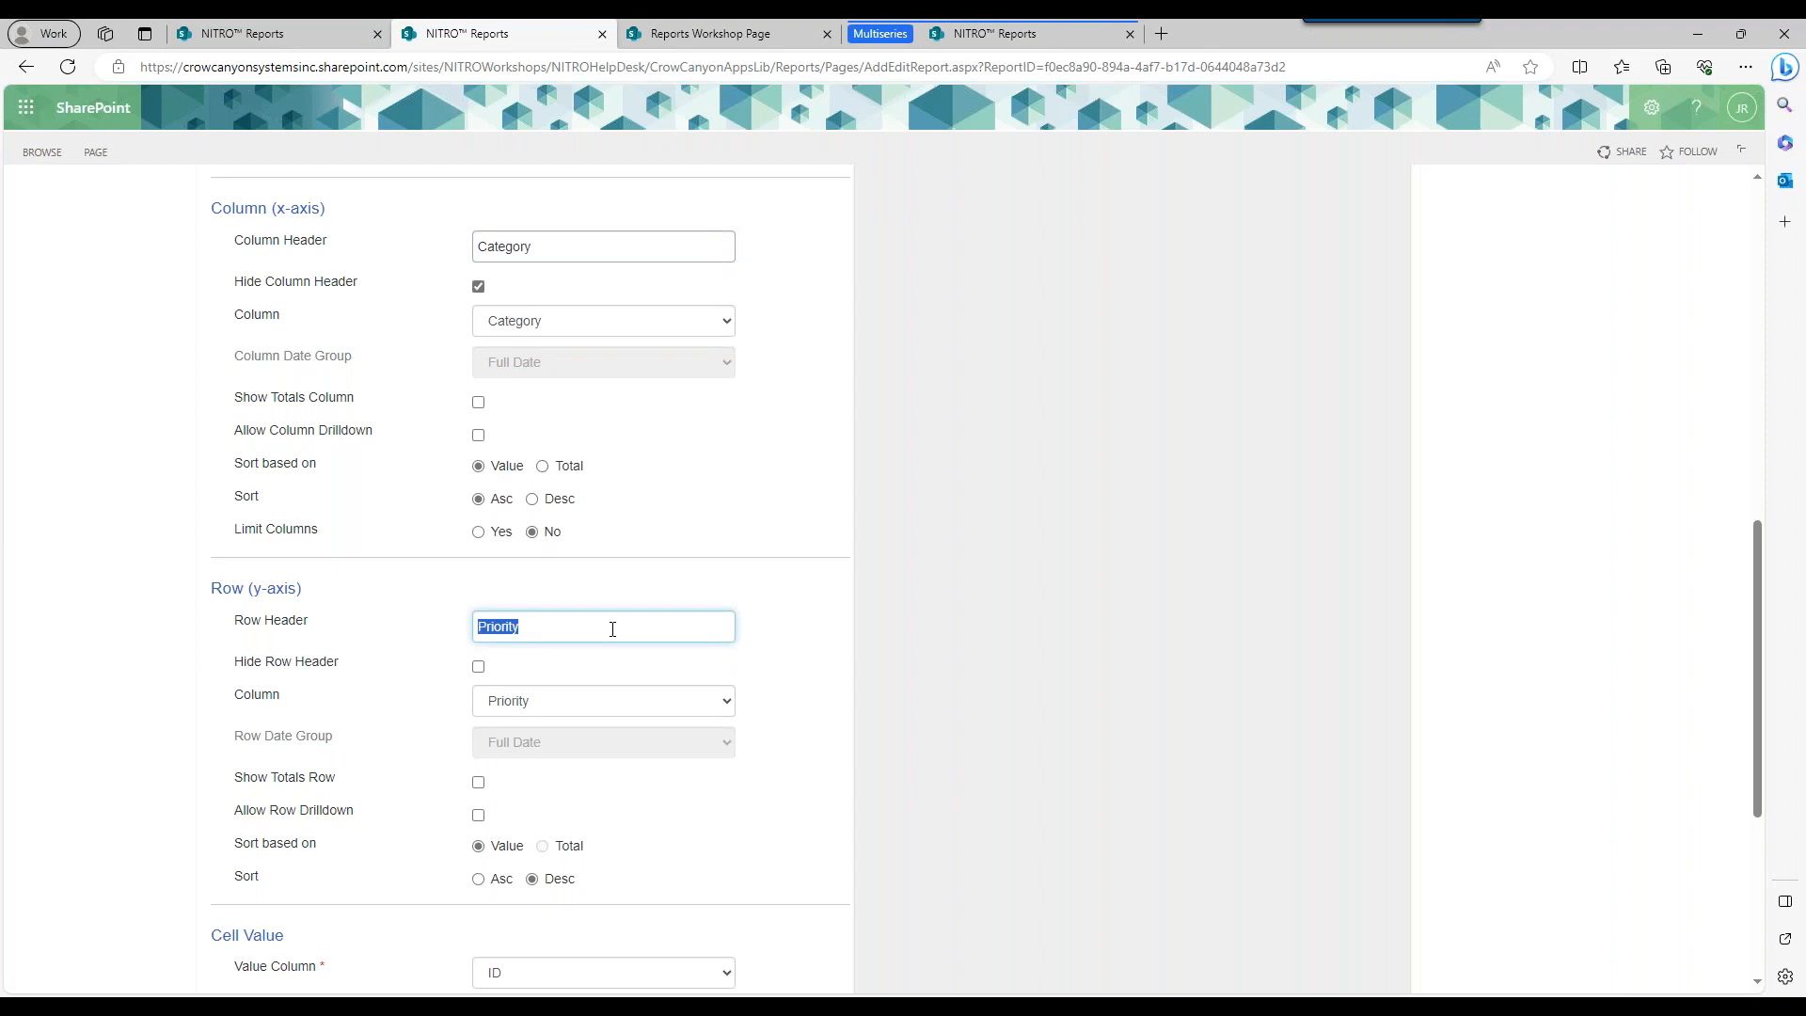
pyautogui.write('Asse')
pyautogui.write('igned St')
pyautogui.write('aff')
pyautogui.click(637, 701)
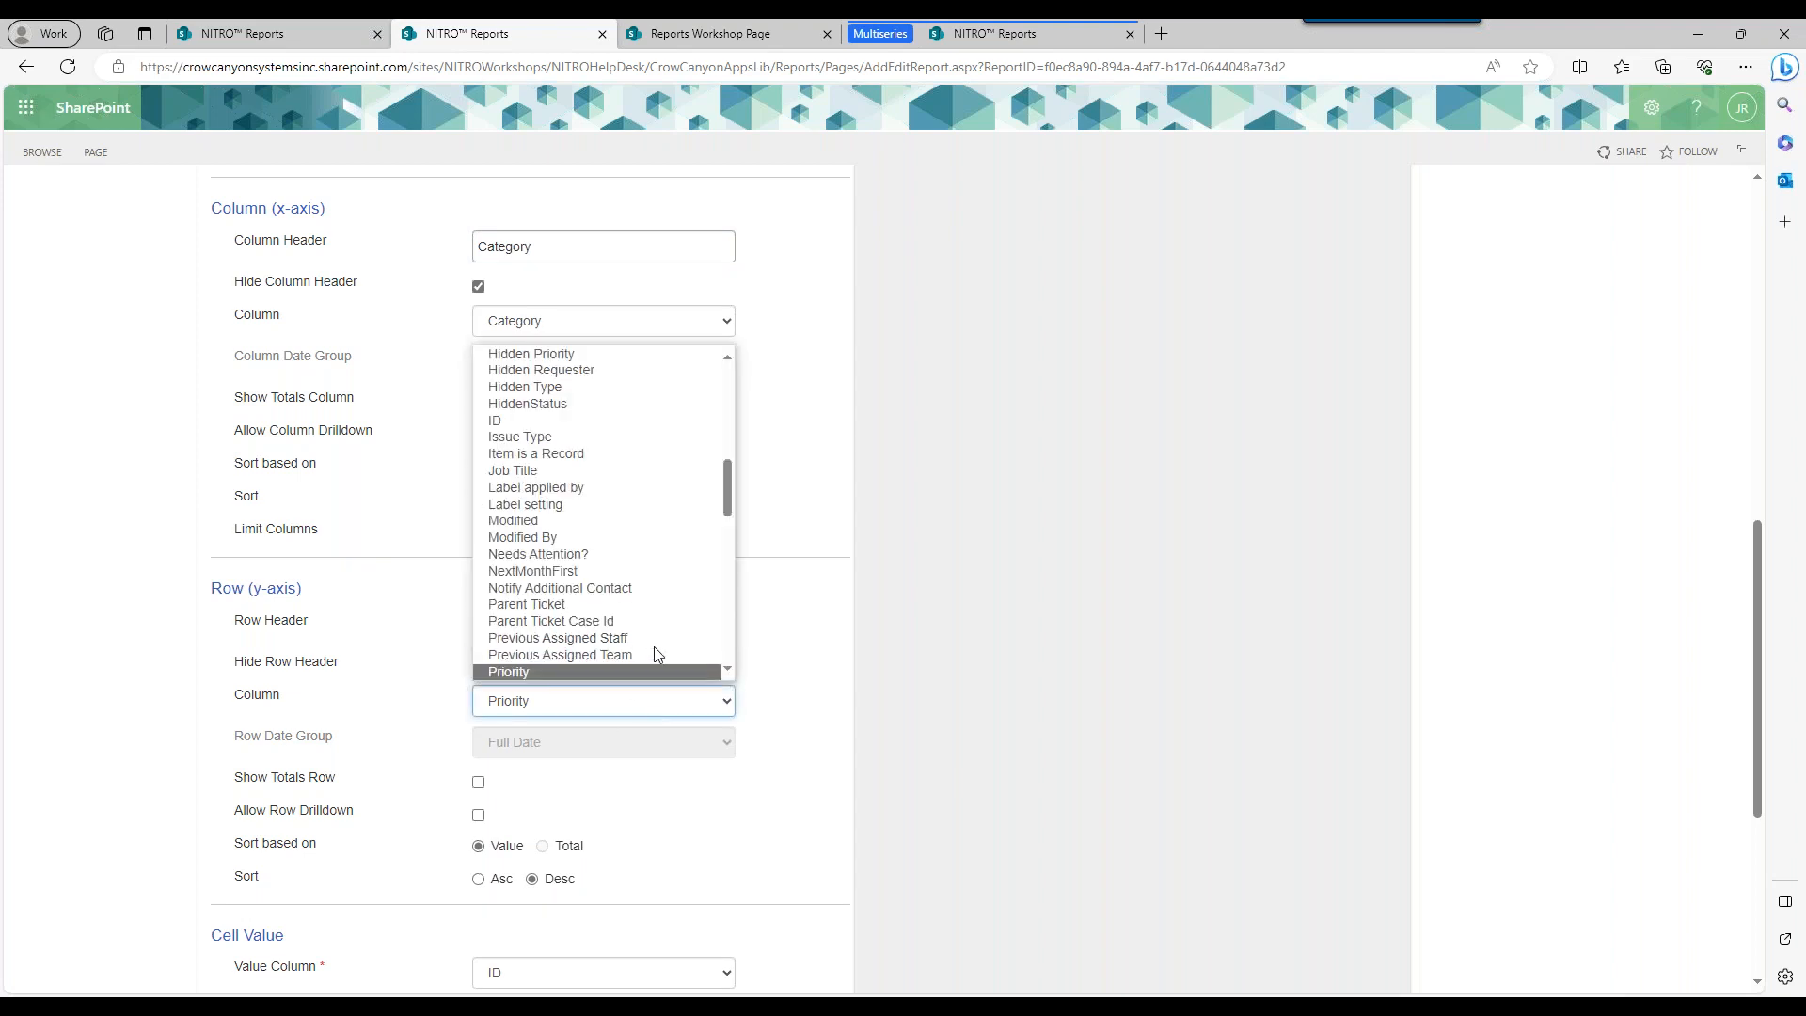
pyautogui.moveTo(731, 472); pyautogui.dragTo(729, 356)
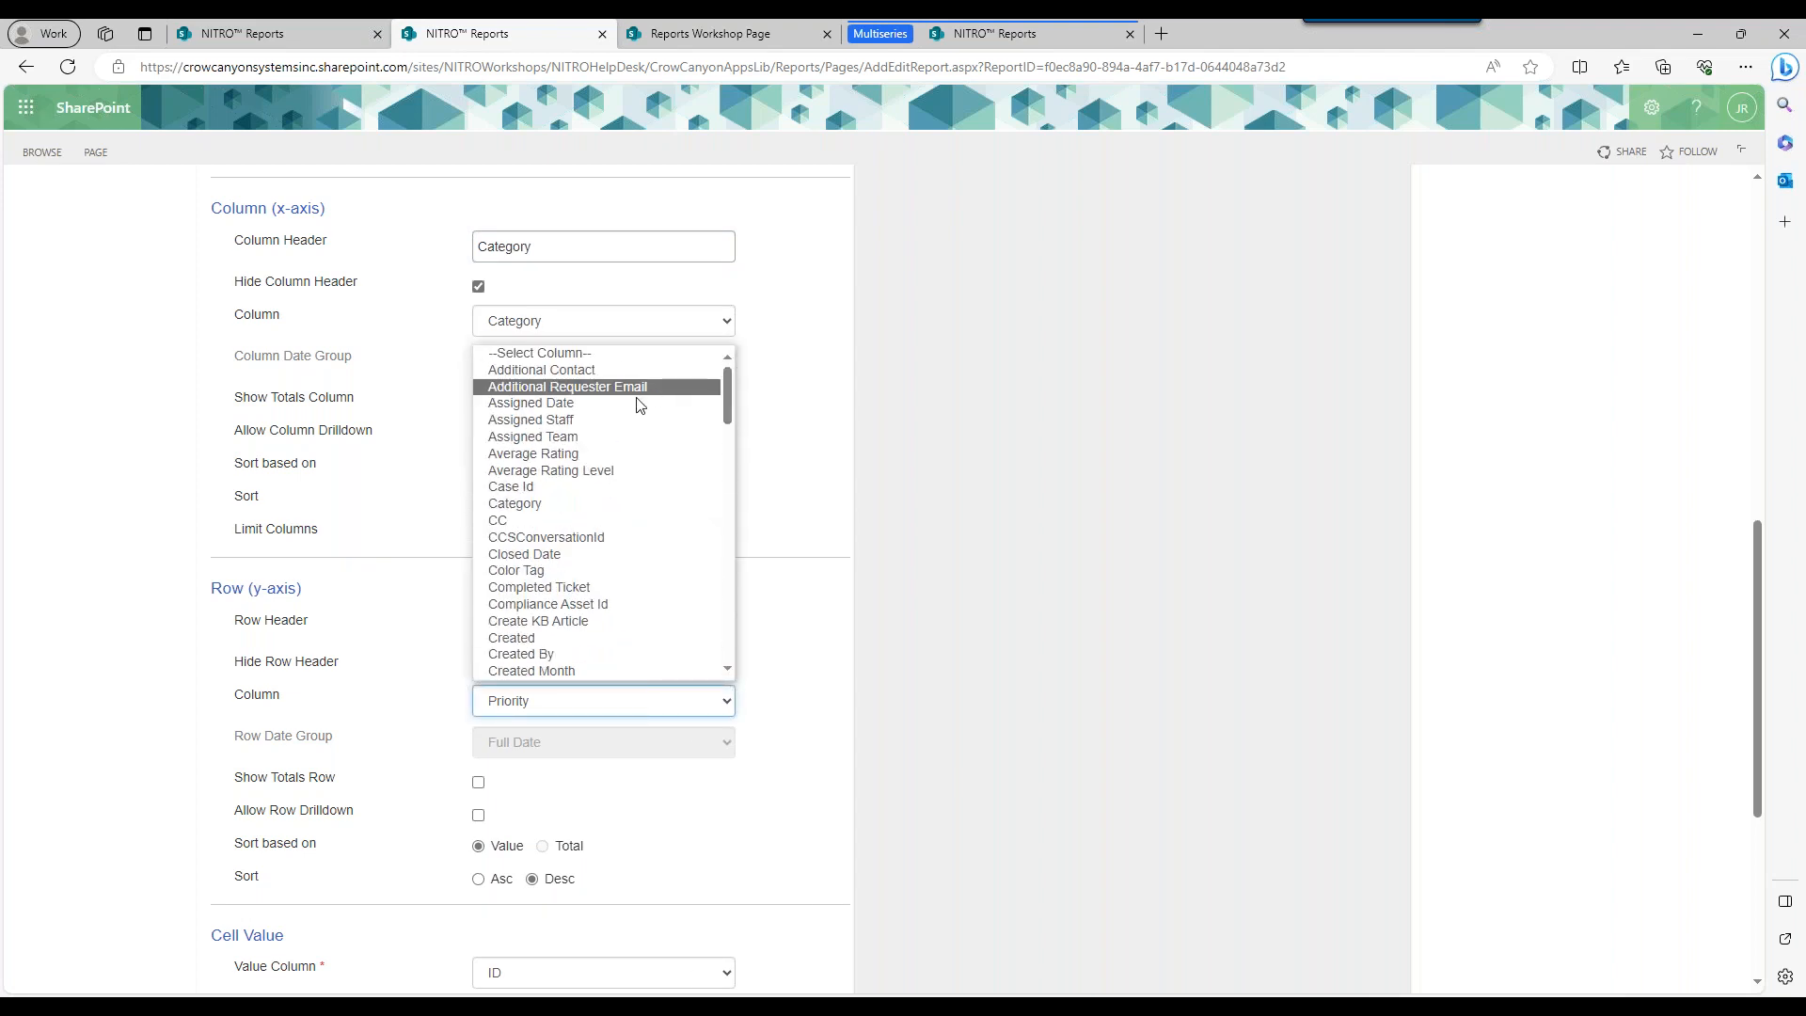
pyautogui.click(606, 431)
# Preview the report and examine how the categories are stacked by assigned staff.
pyautogui.moveTo(1757, 633); pyautogui.dragTo(1740, 387)
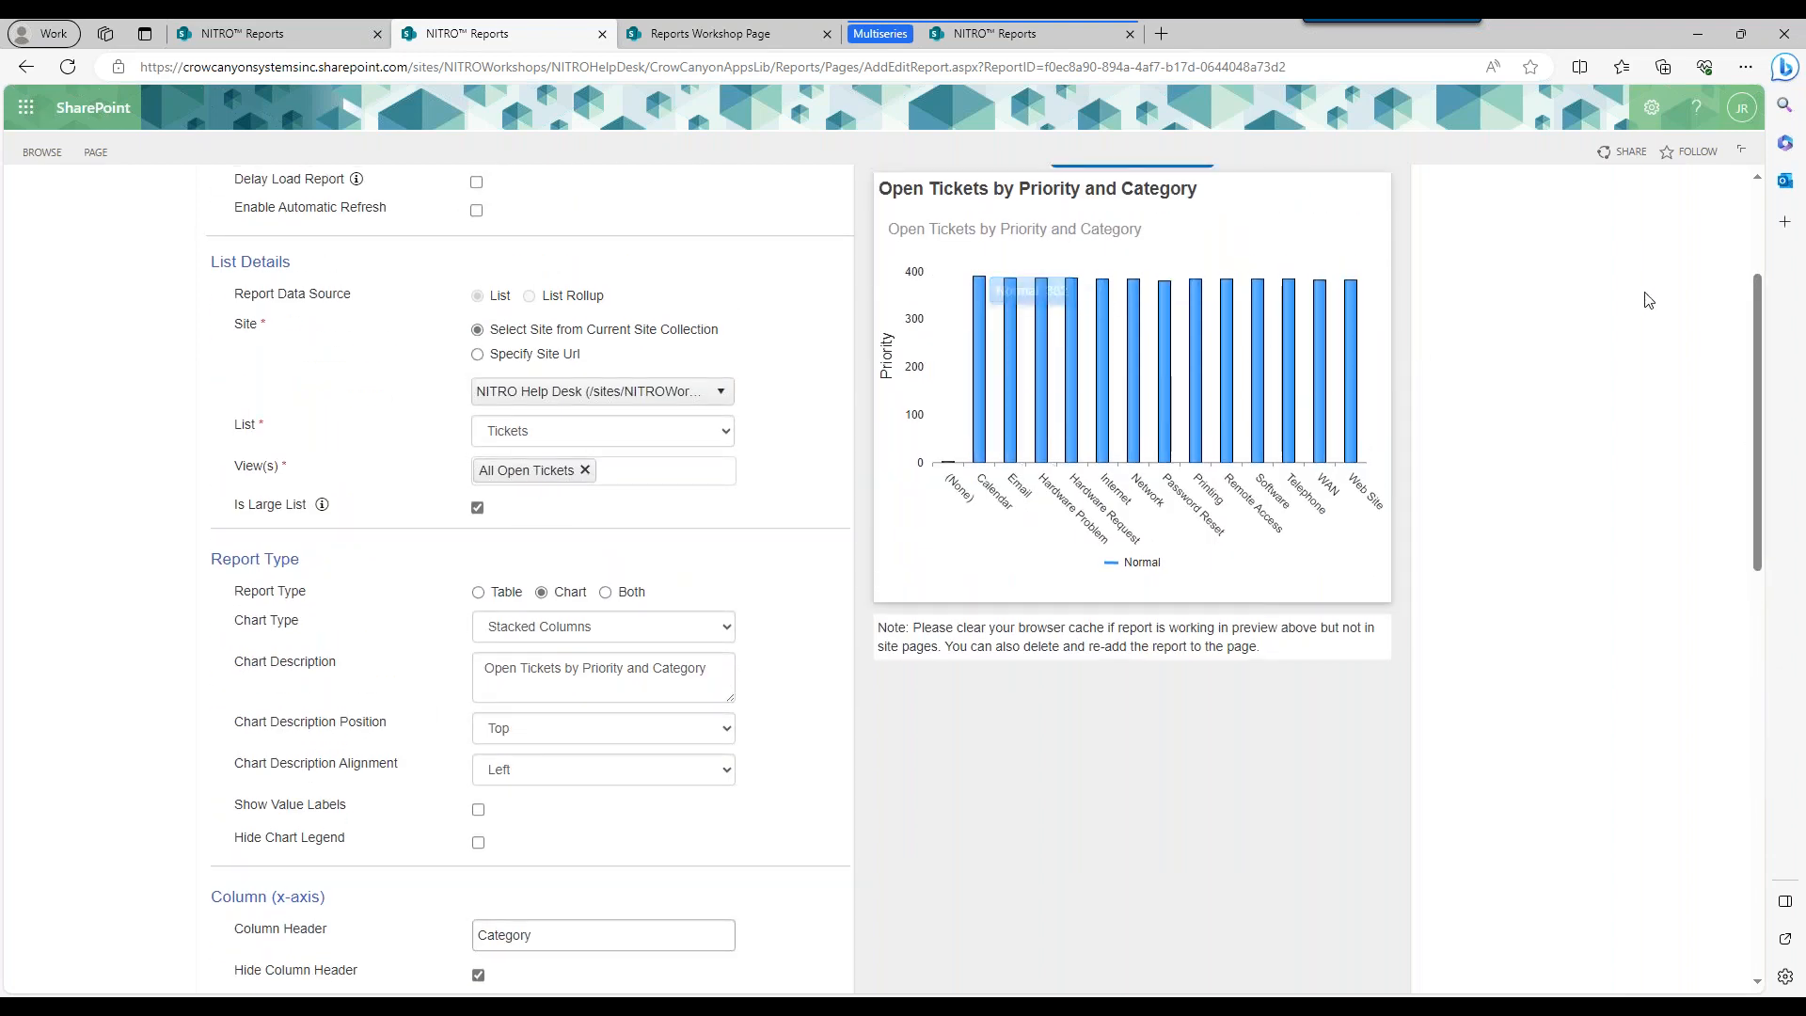
pyautogui.moveTo(1755, 328); pyautogui.dragTo(1616, 276)
pyautogui.click(1208, 294)
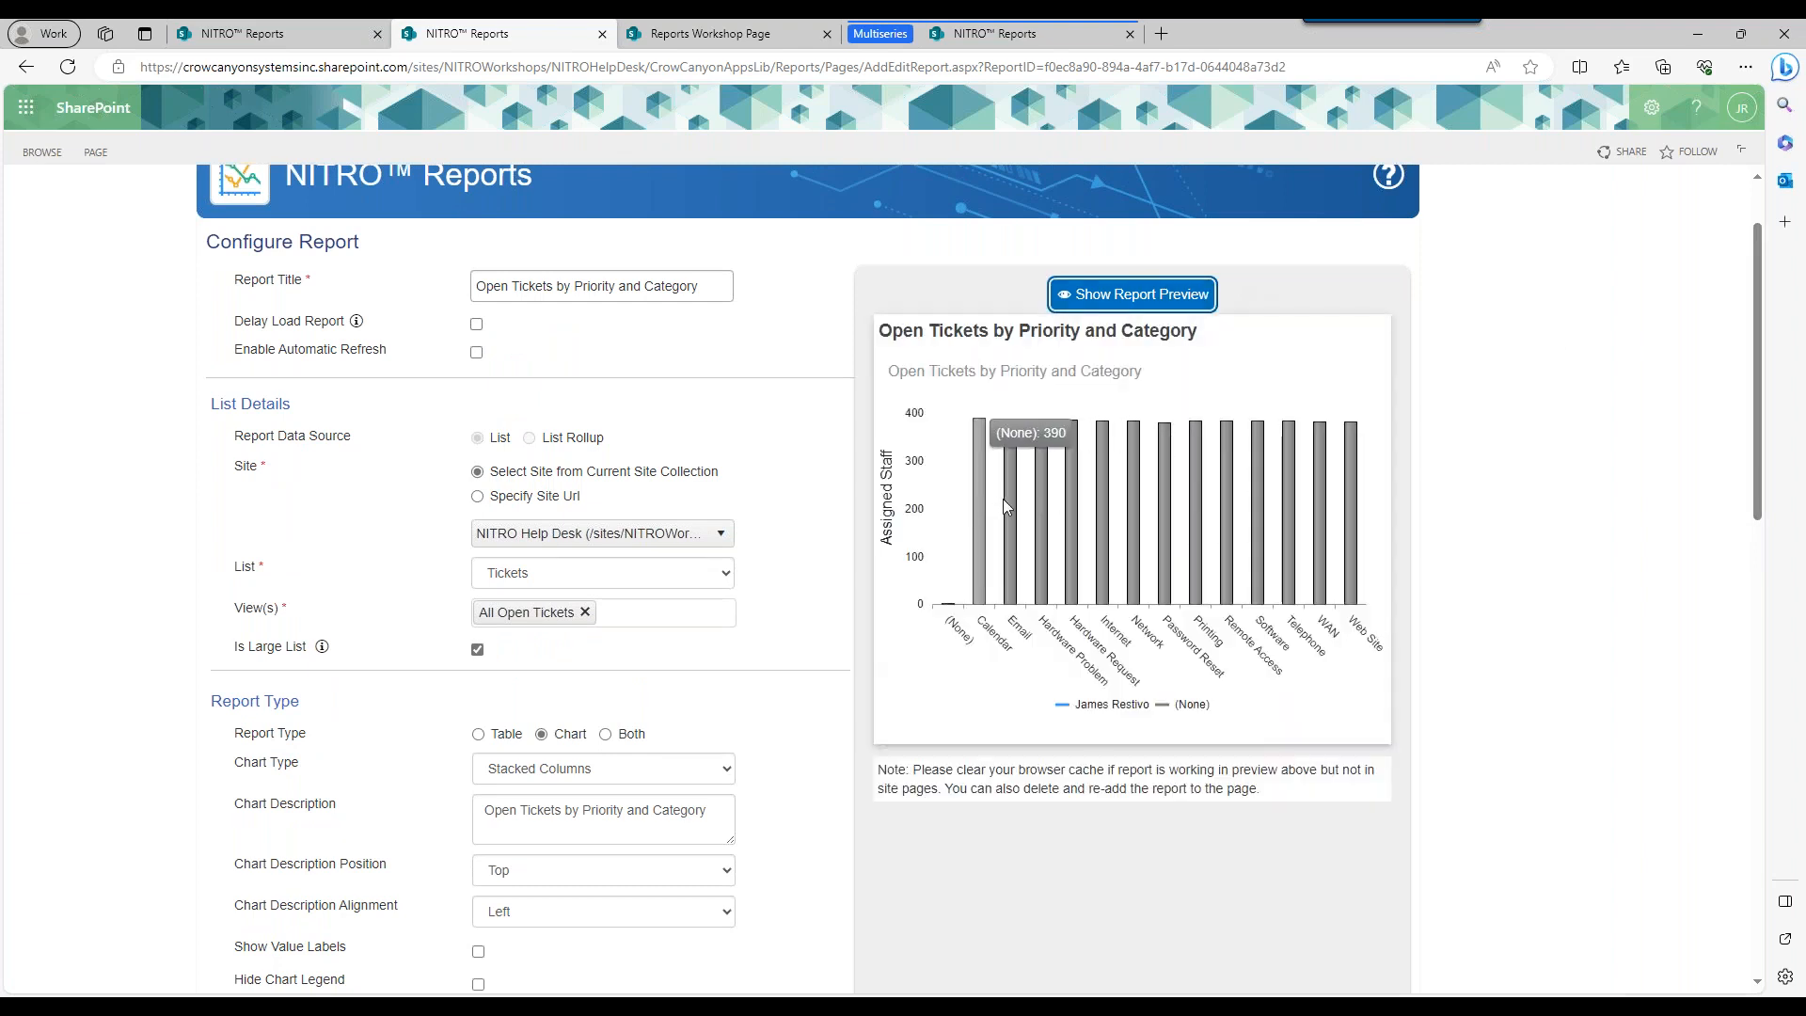
# Set the Row (y-axis) header to Requester and choose Requester as the row column.
pyautogui.scroll(-10, 1758, 347)
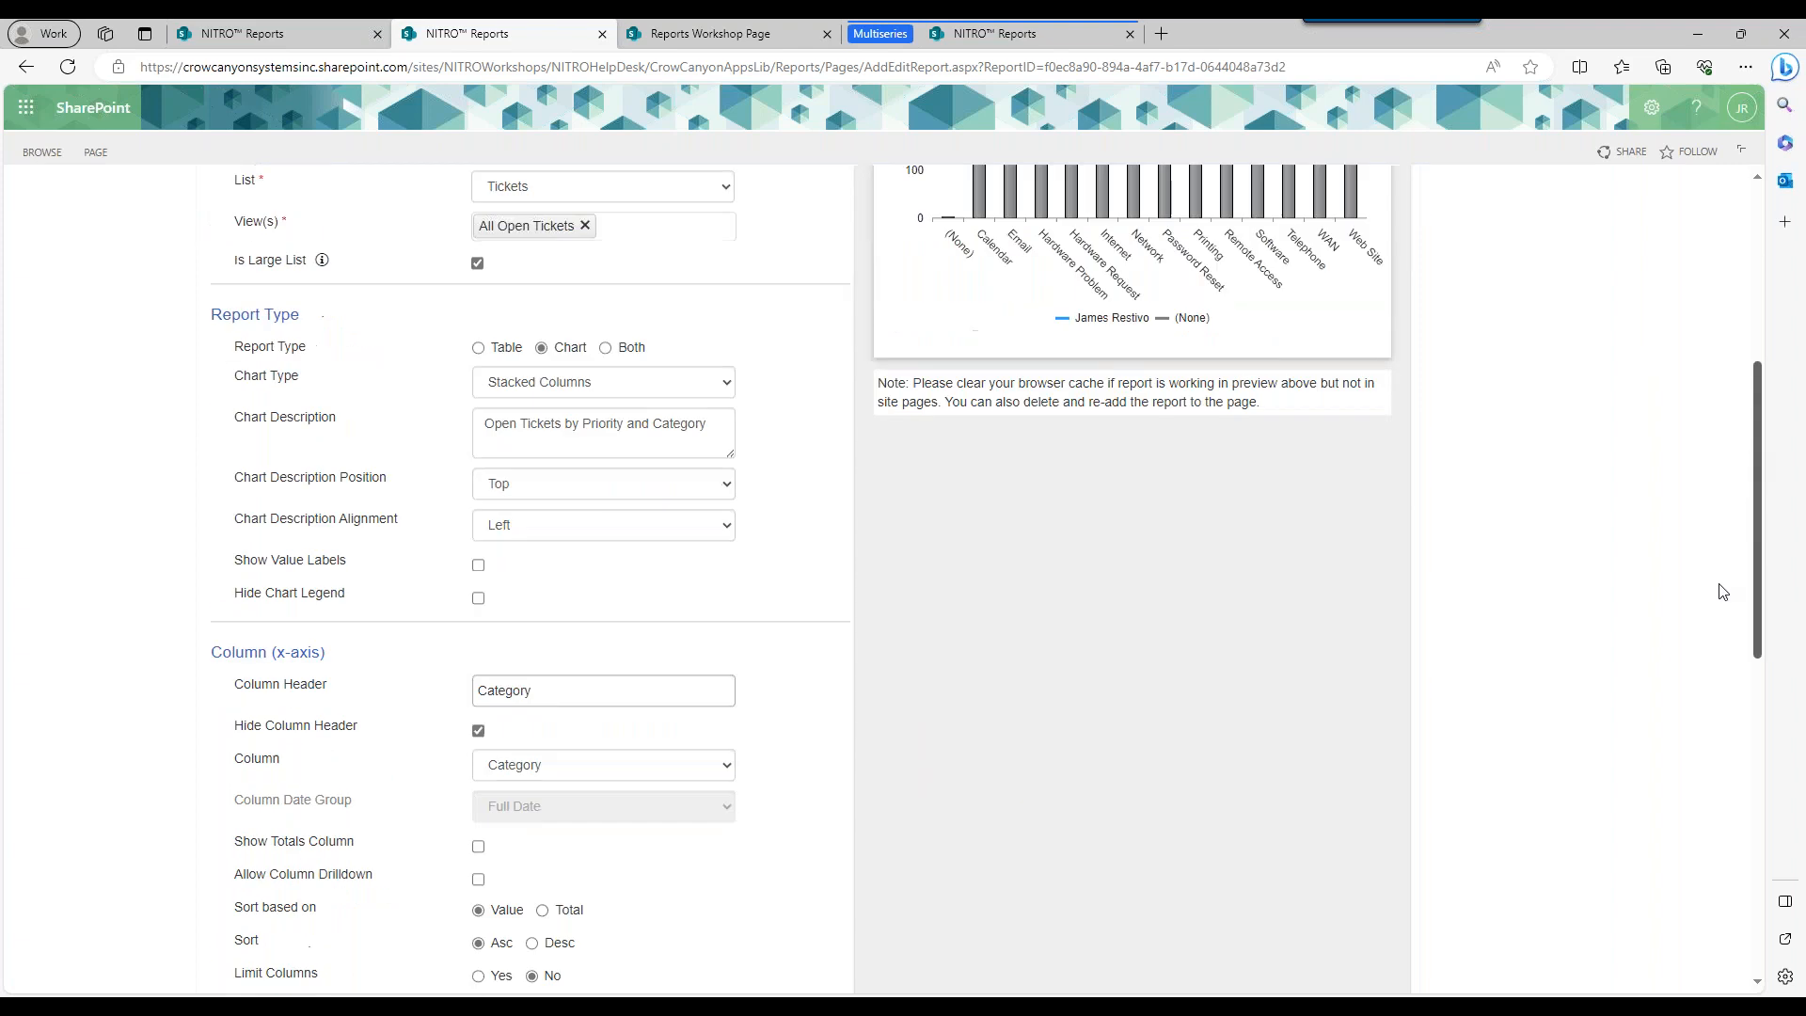
pyautogui.moveTo(567, 532); pyautogui.dragTo(419, 540)
pyautogui.doubleClick(564, 532)
pyautogui.tripleClick(497, 529)
pyautogui.write('Requester')
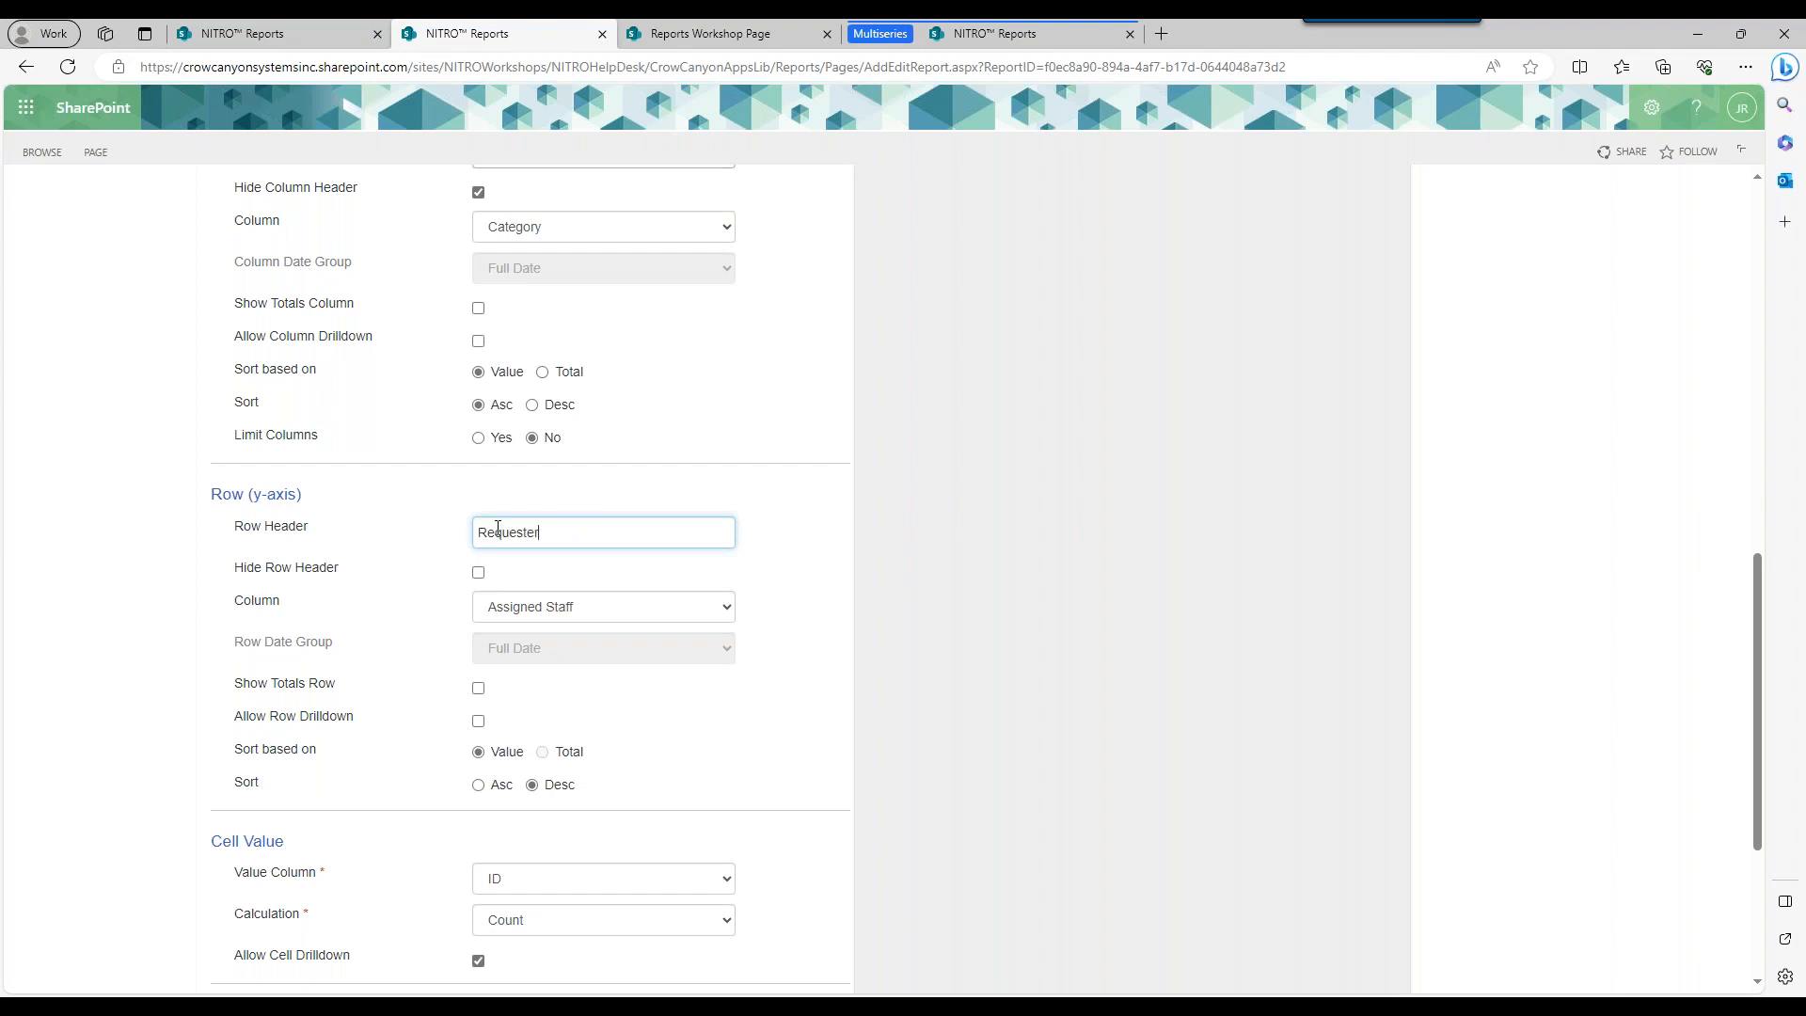
pyautogui.click(581, 602)
pyautogui.moveTo(720, 673); pyautogui.dragTo(722, 851)
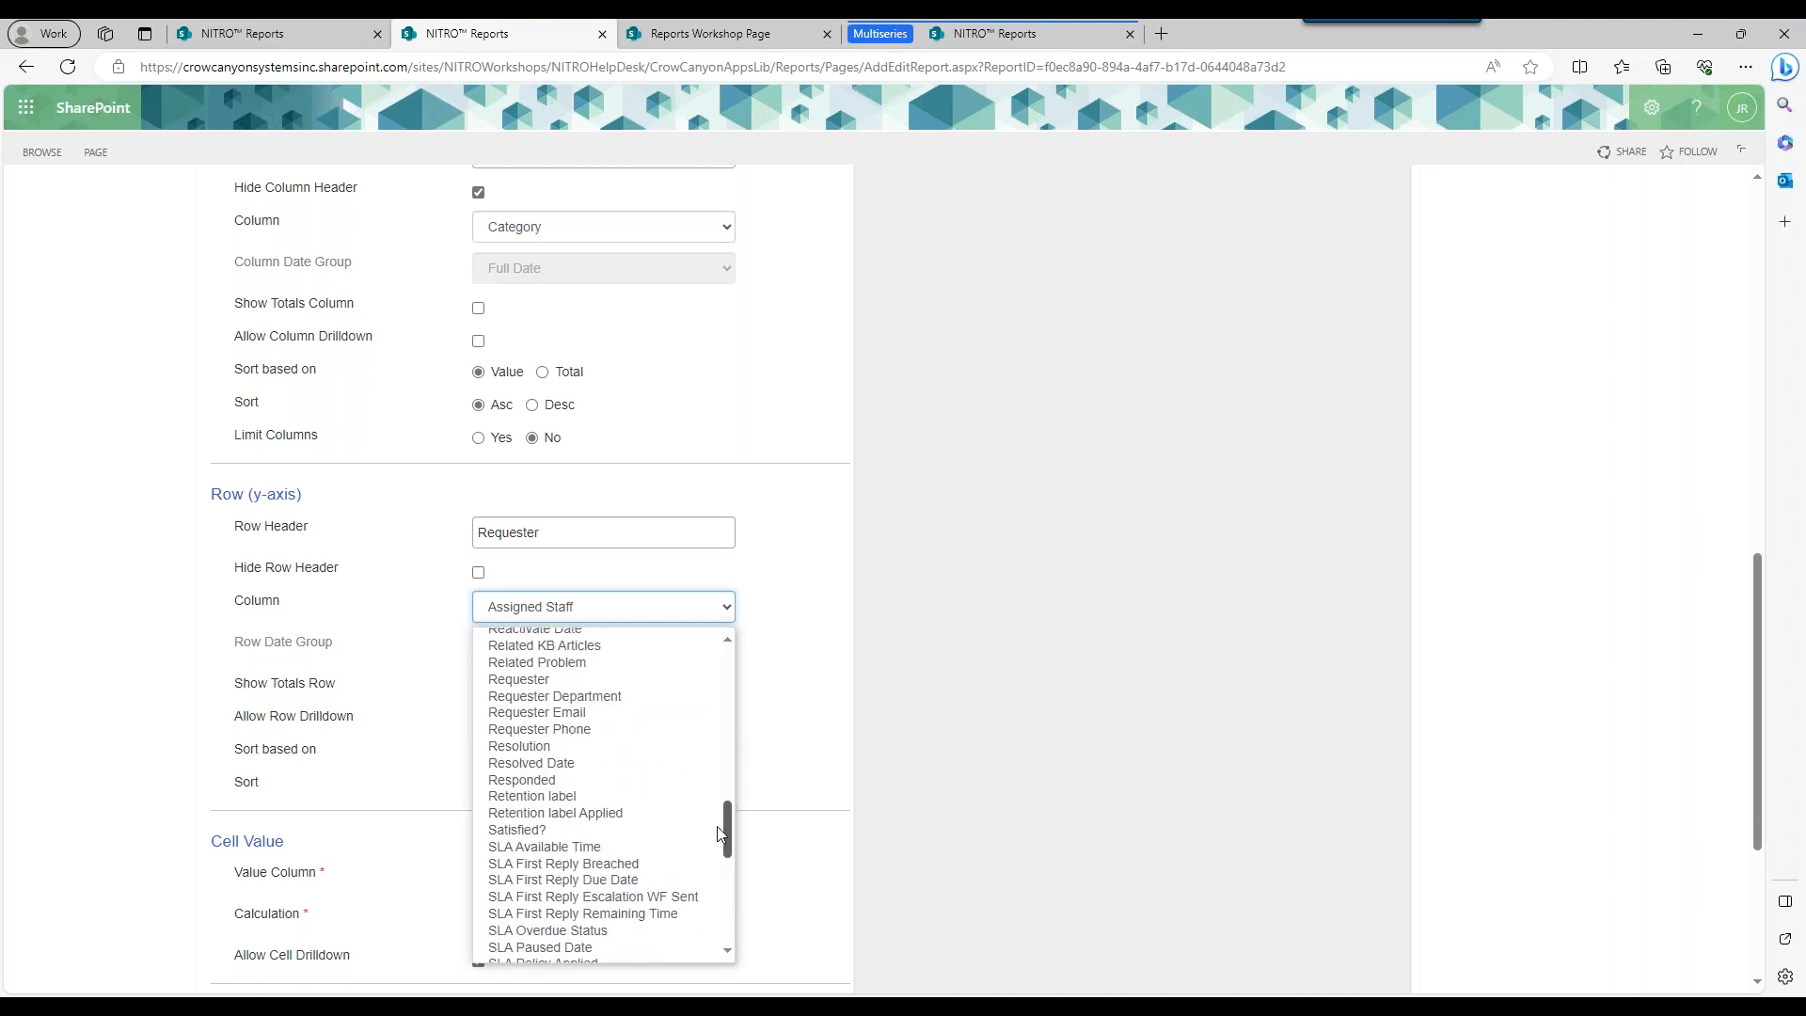
pyautogui.click(536, 679)
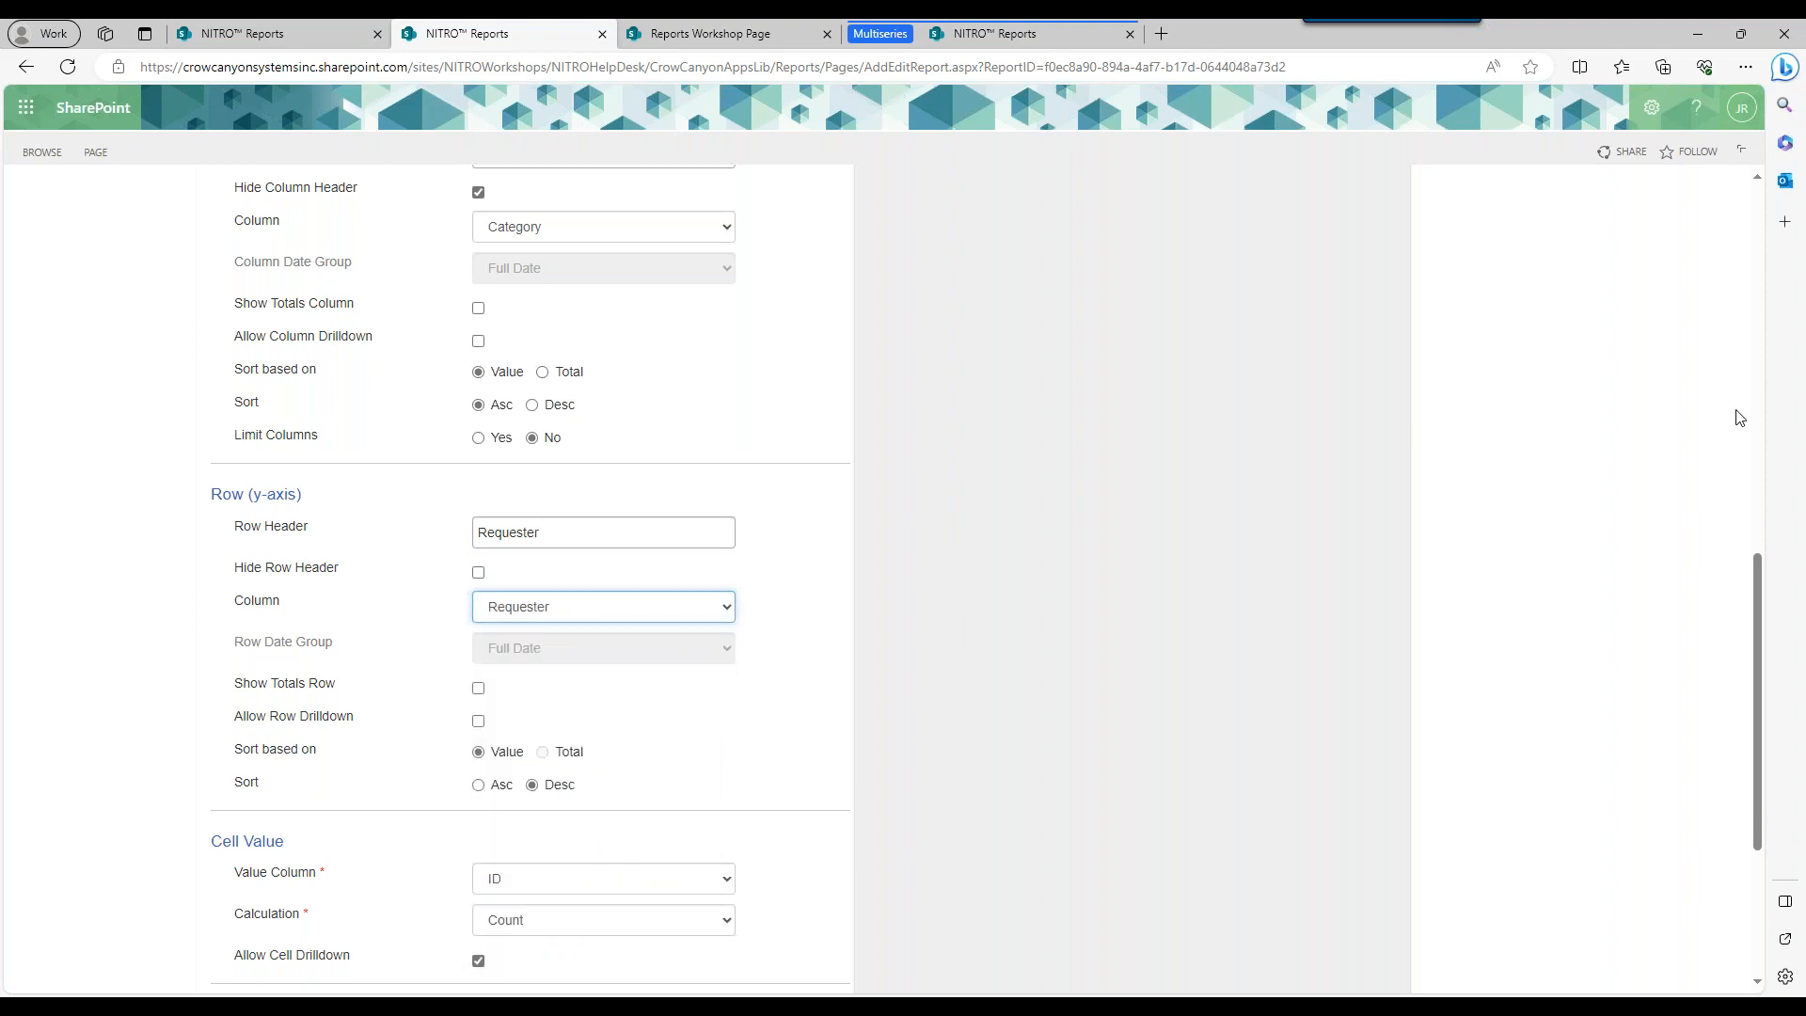
# Preview the report and examine the category columns broken down by requester.
pyautogui.moveTo(1759, 681); pyautogui.dragTo(1747, 354)
pyautogui.click(1133, 283)
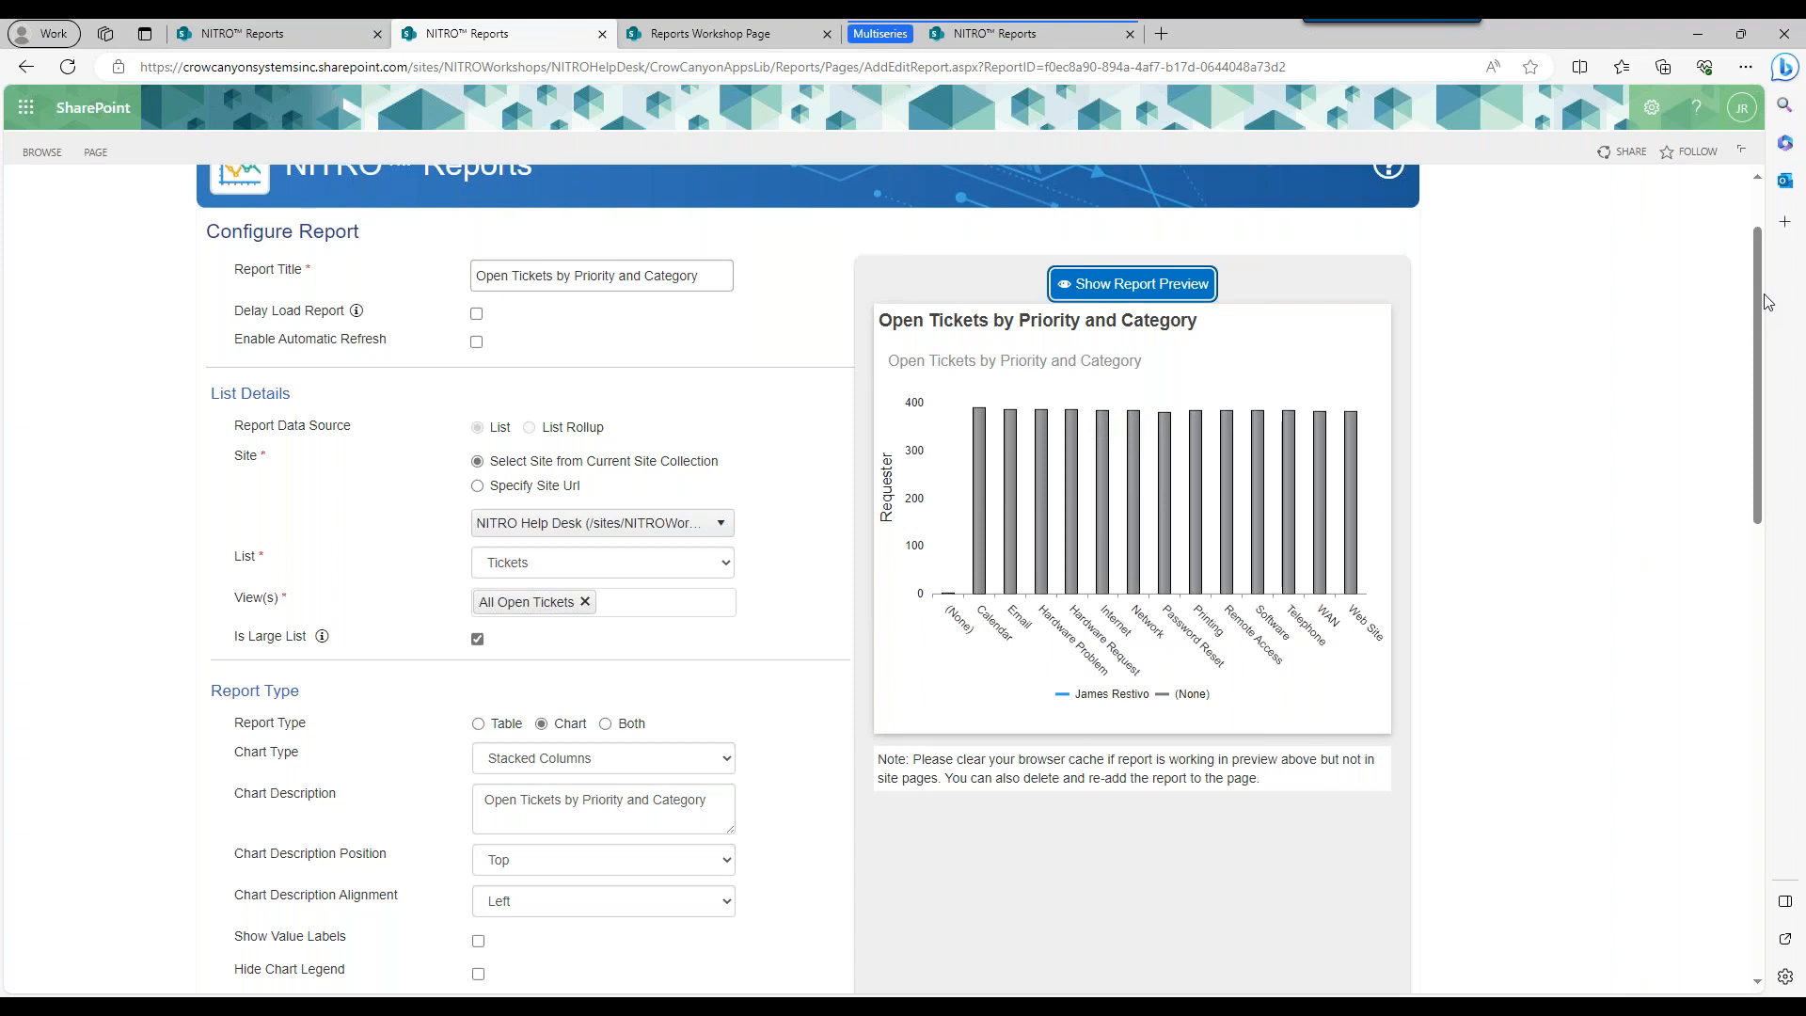
pyautogui.moveTo(1758, 298)
pyautogui.mouseDown()
pyautogui.moveTo(1755, 324)
pyautogui.moveTo(1755, 282)
pyautogui.moveTo(1762, 415)
pyautogui.moveTo(1759, 303)
pyautogui.mouseUp()
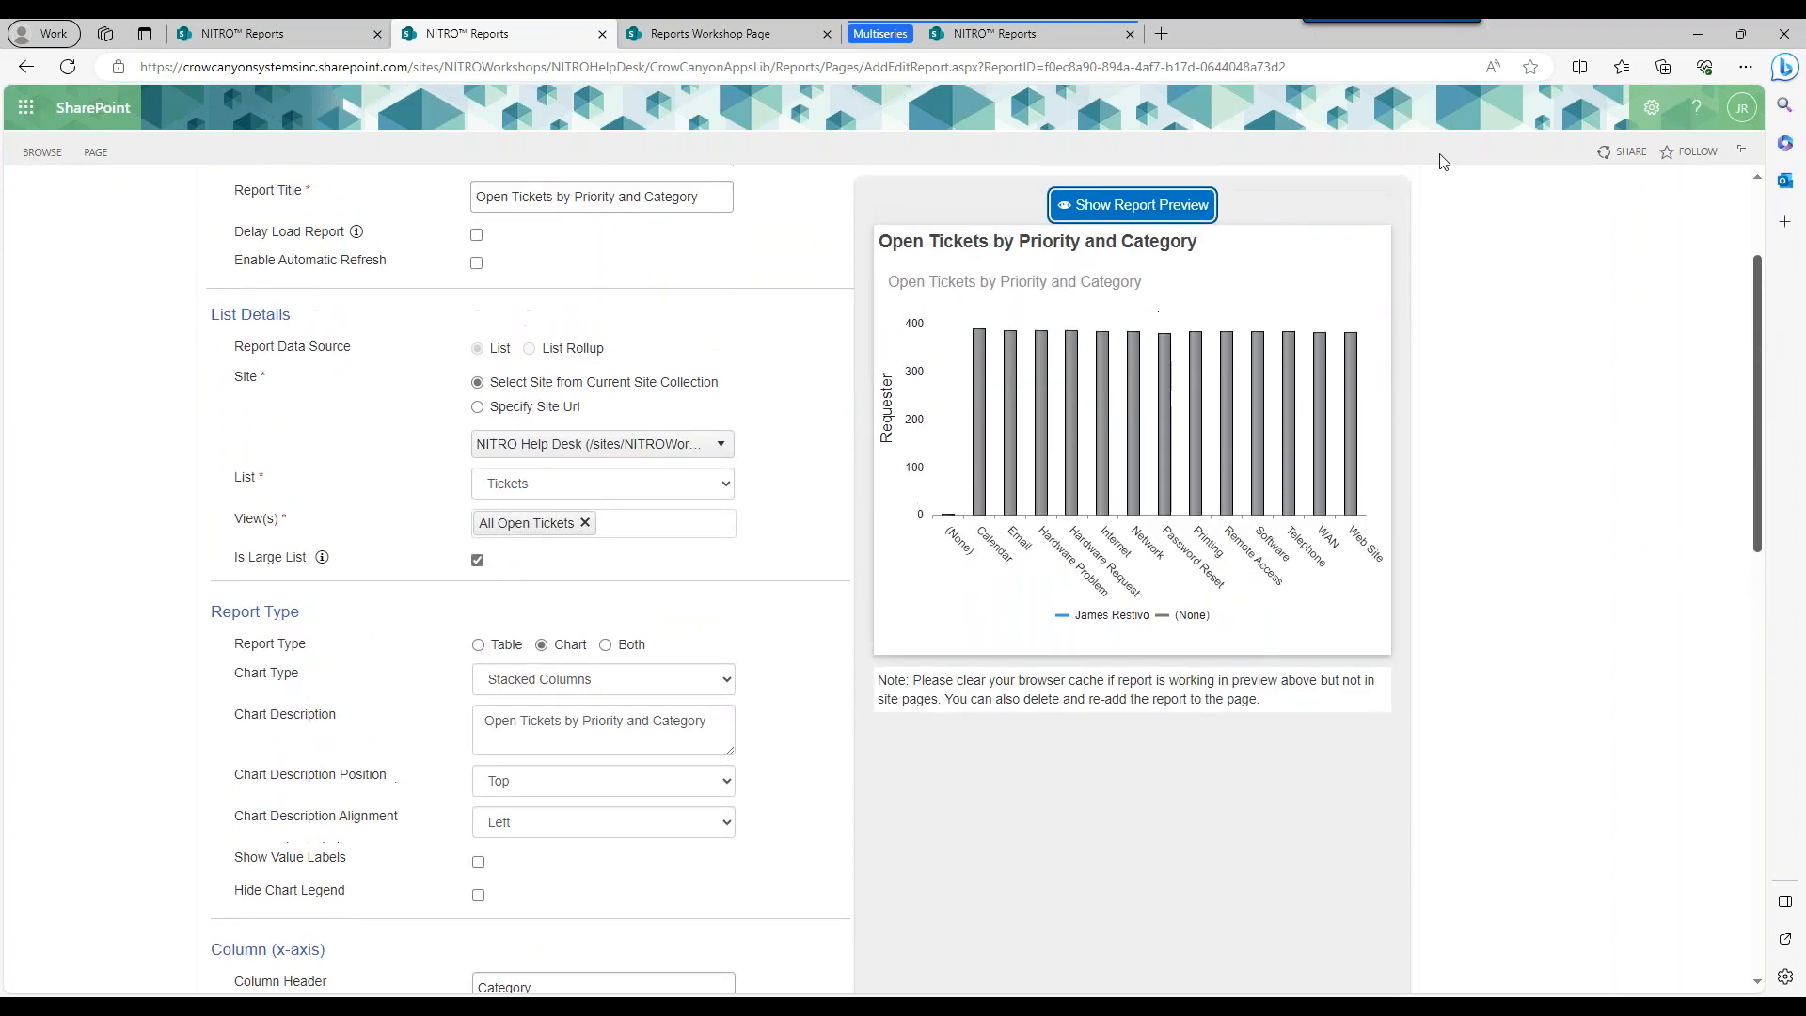
# Look at the Categories and Issue Types (Multiseries) report, return to the open tickets report, and inspect the Calendar column.
pyautogui.click(1008, 38)
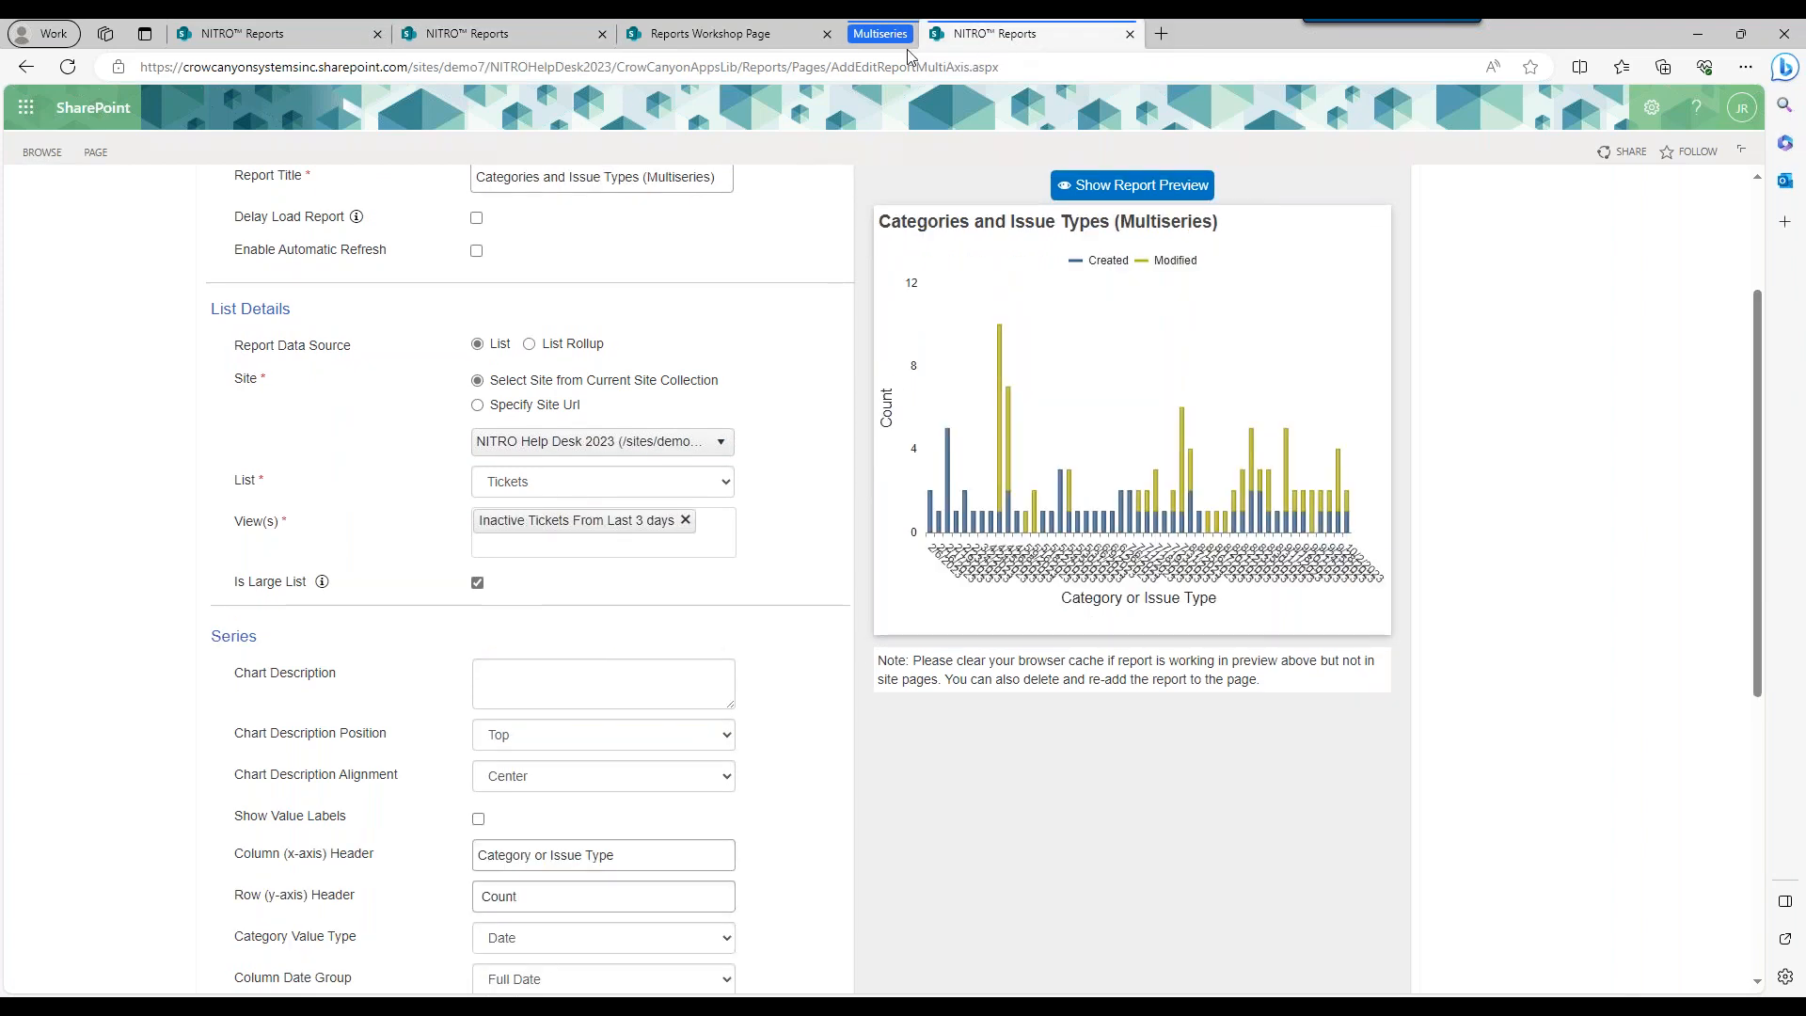
pyautogui.click(494, 36)
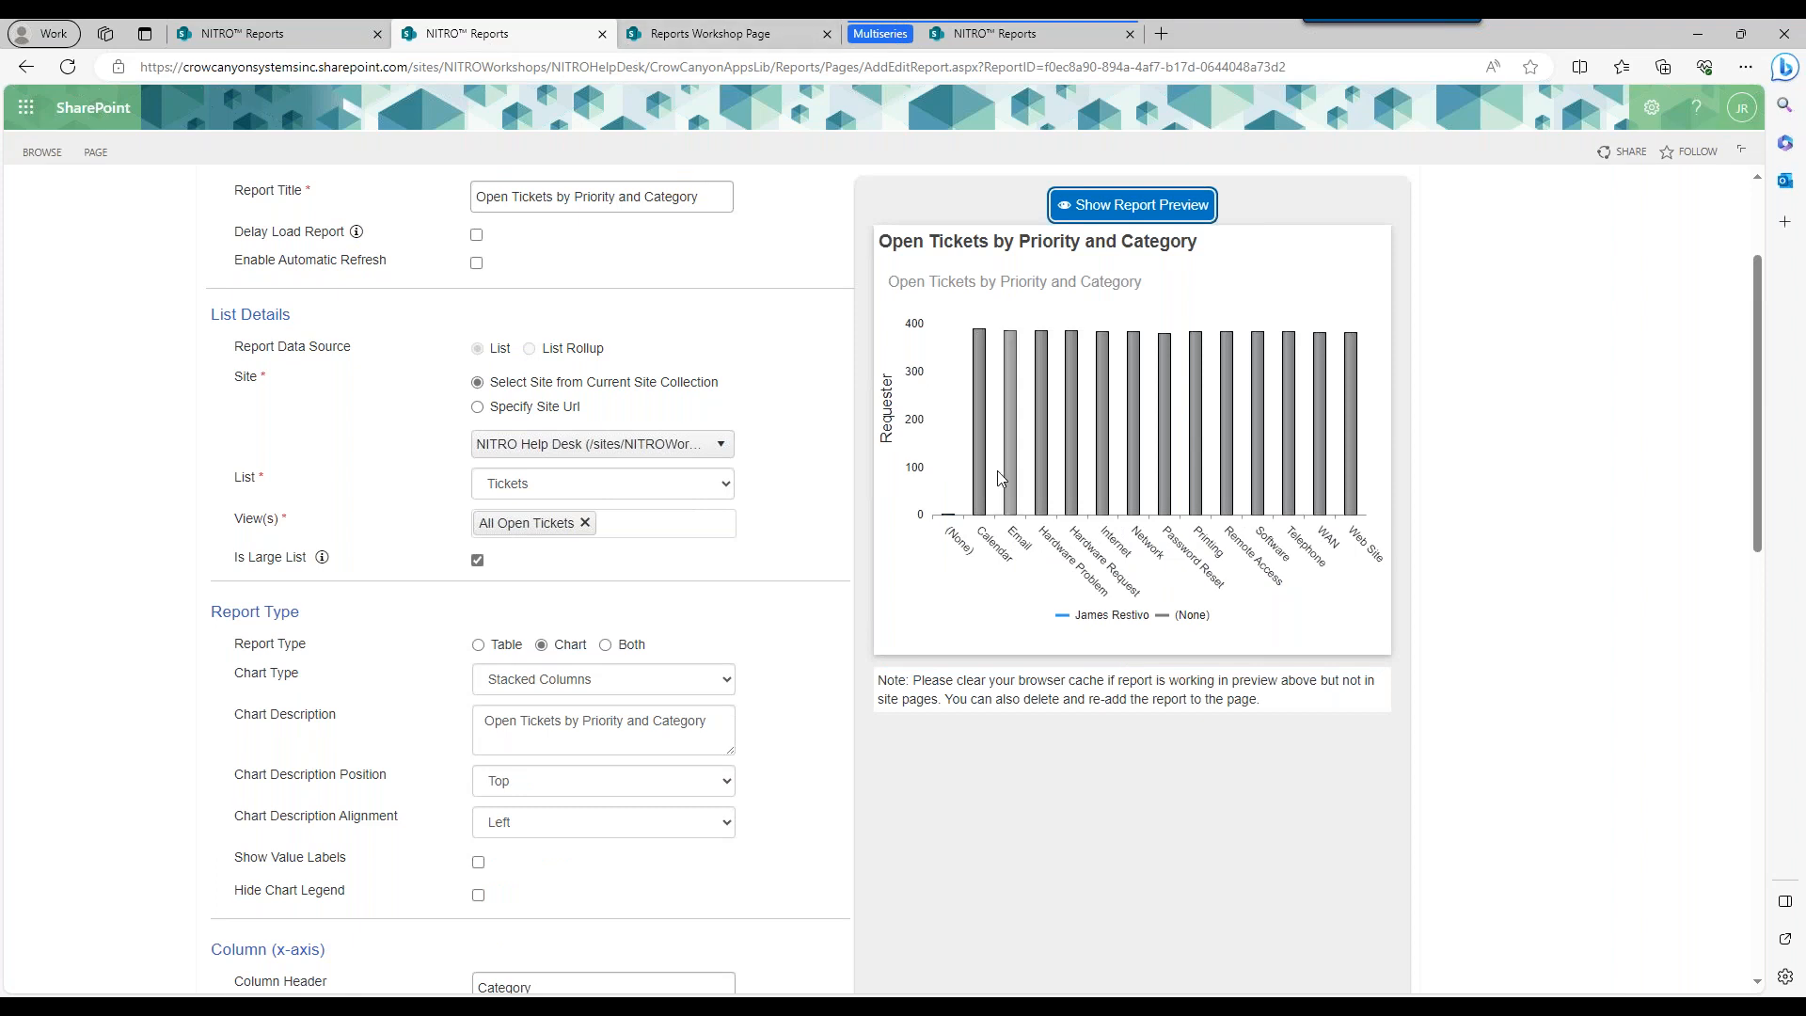
pyautogui.moveTo(978, 429)
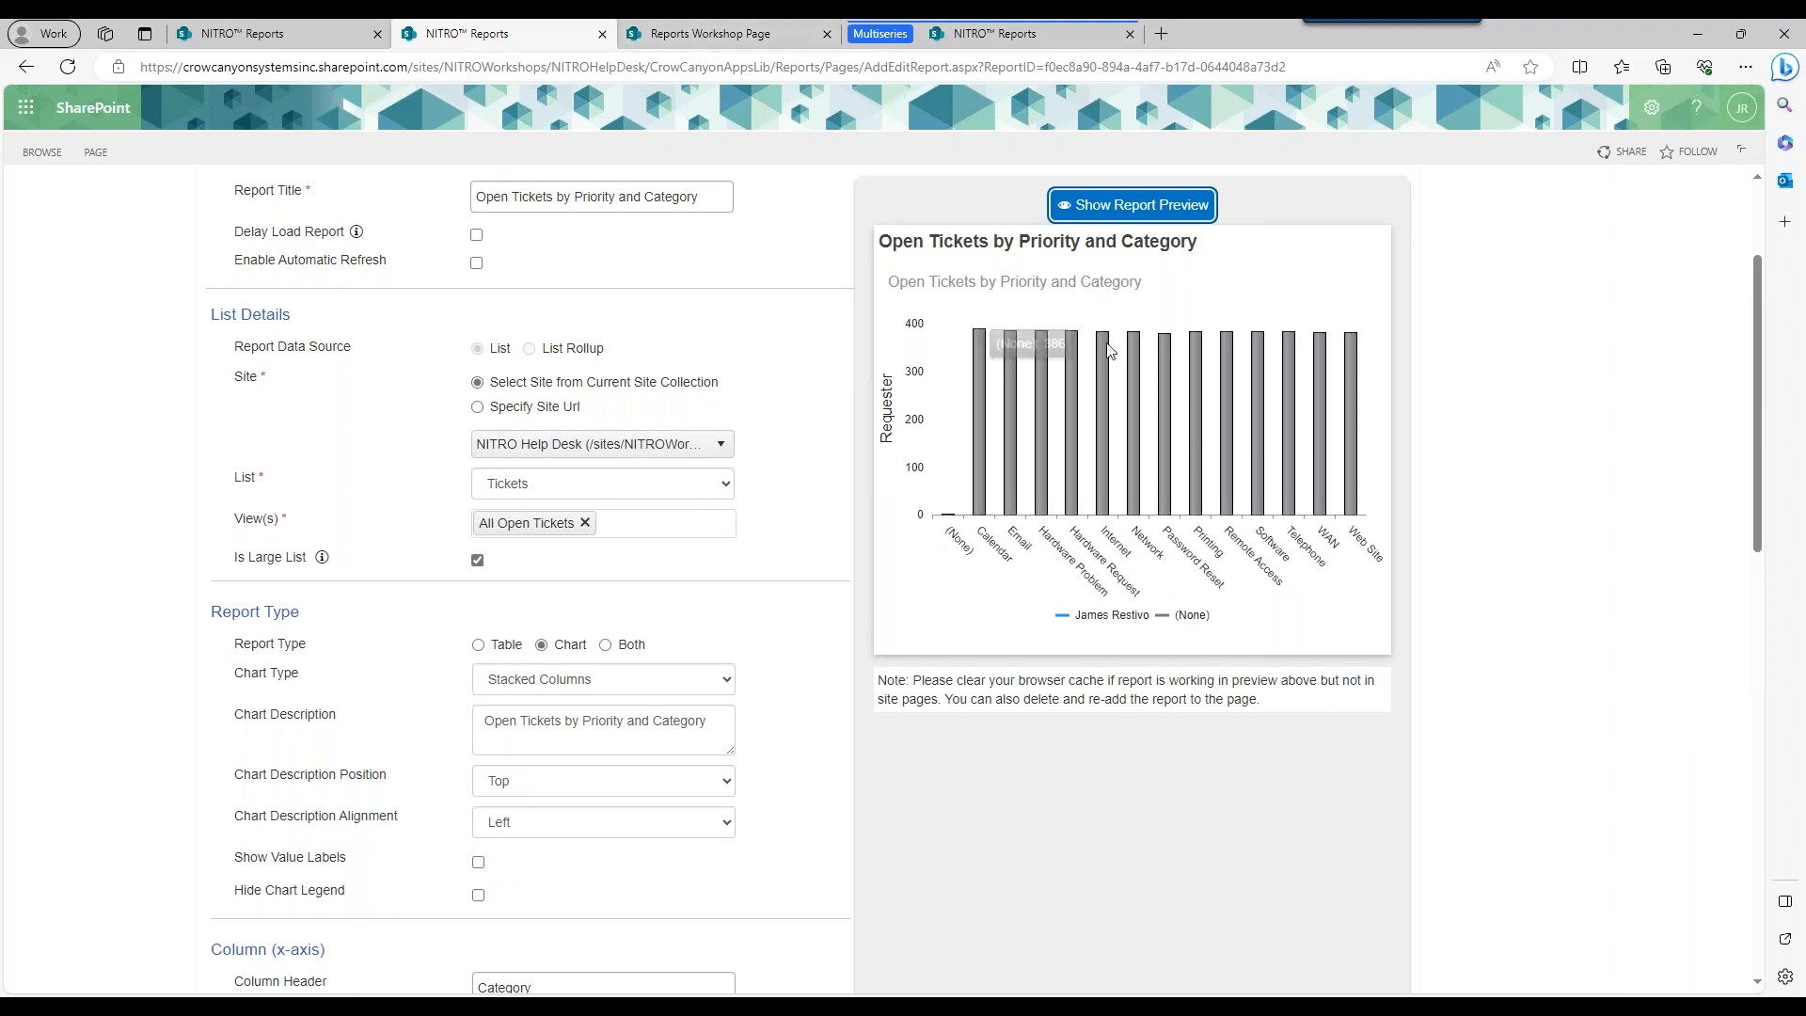
# Set the Row (y-axis) header to Title and choose Title as the row column.
pyautogui.moveTo(1756, 354); pyautogui.dragTo(1757, 611)
pyautogui.moveTo(599, 683); pyautogui.dragTo(420, 677)
pyautogui.write('Title')
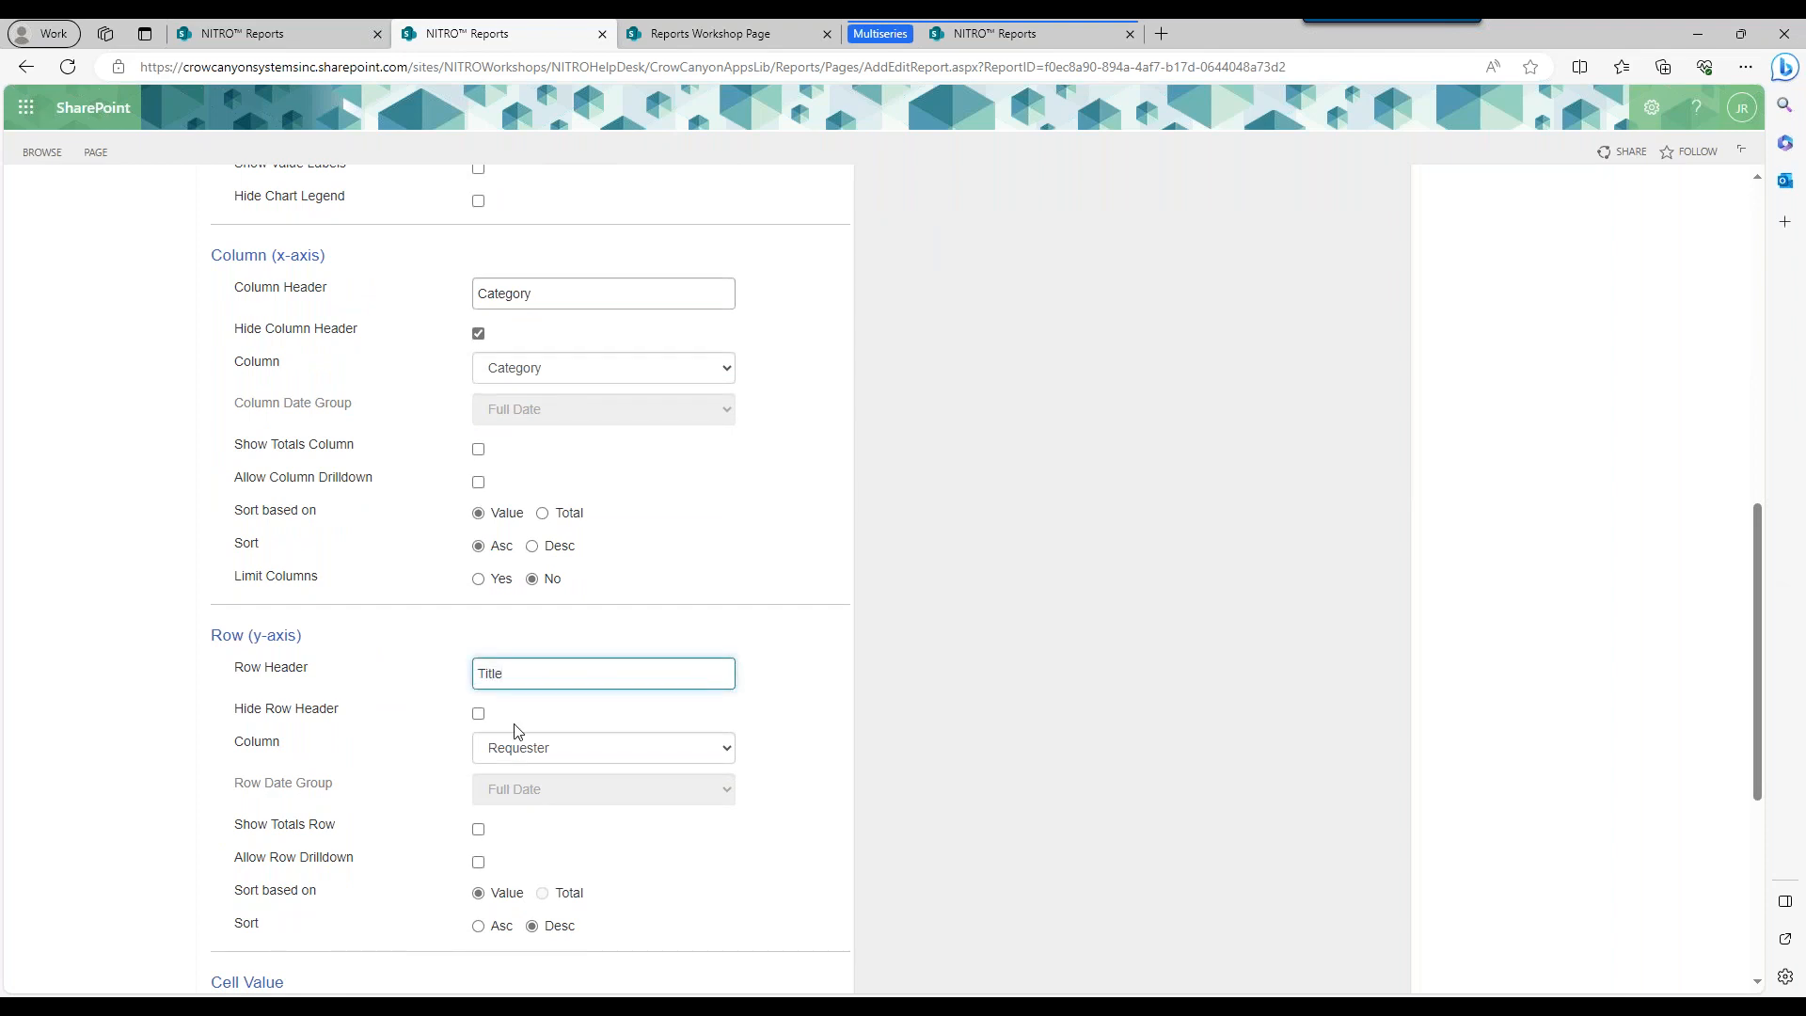
pyautogui.click(525, 748)
pyautogui.moveTo(732, 532); pyautogui.dragTo(737, 705)
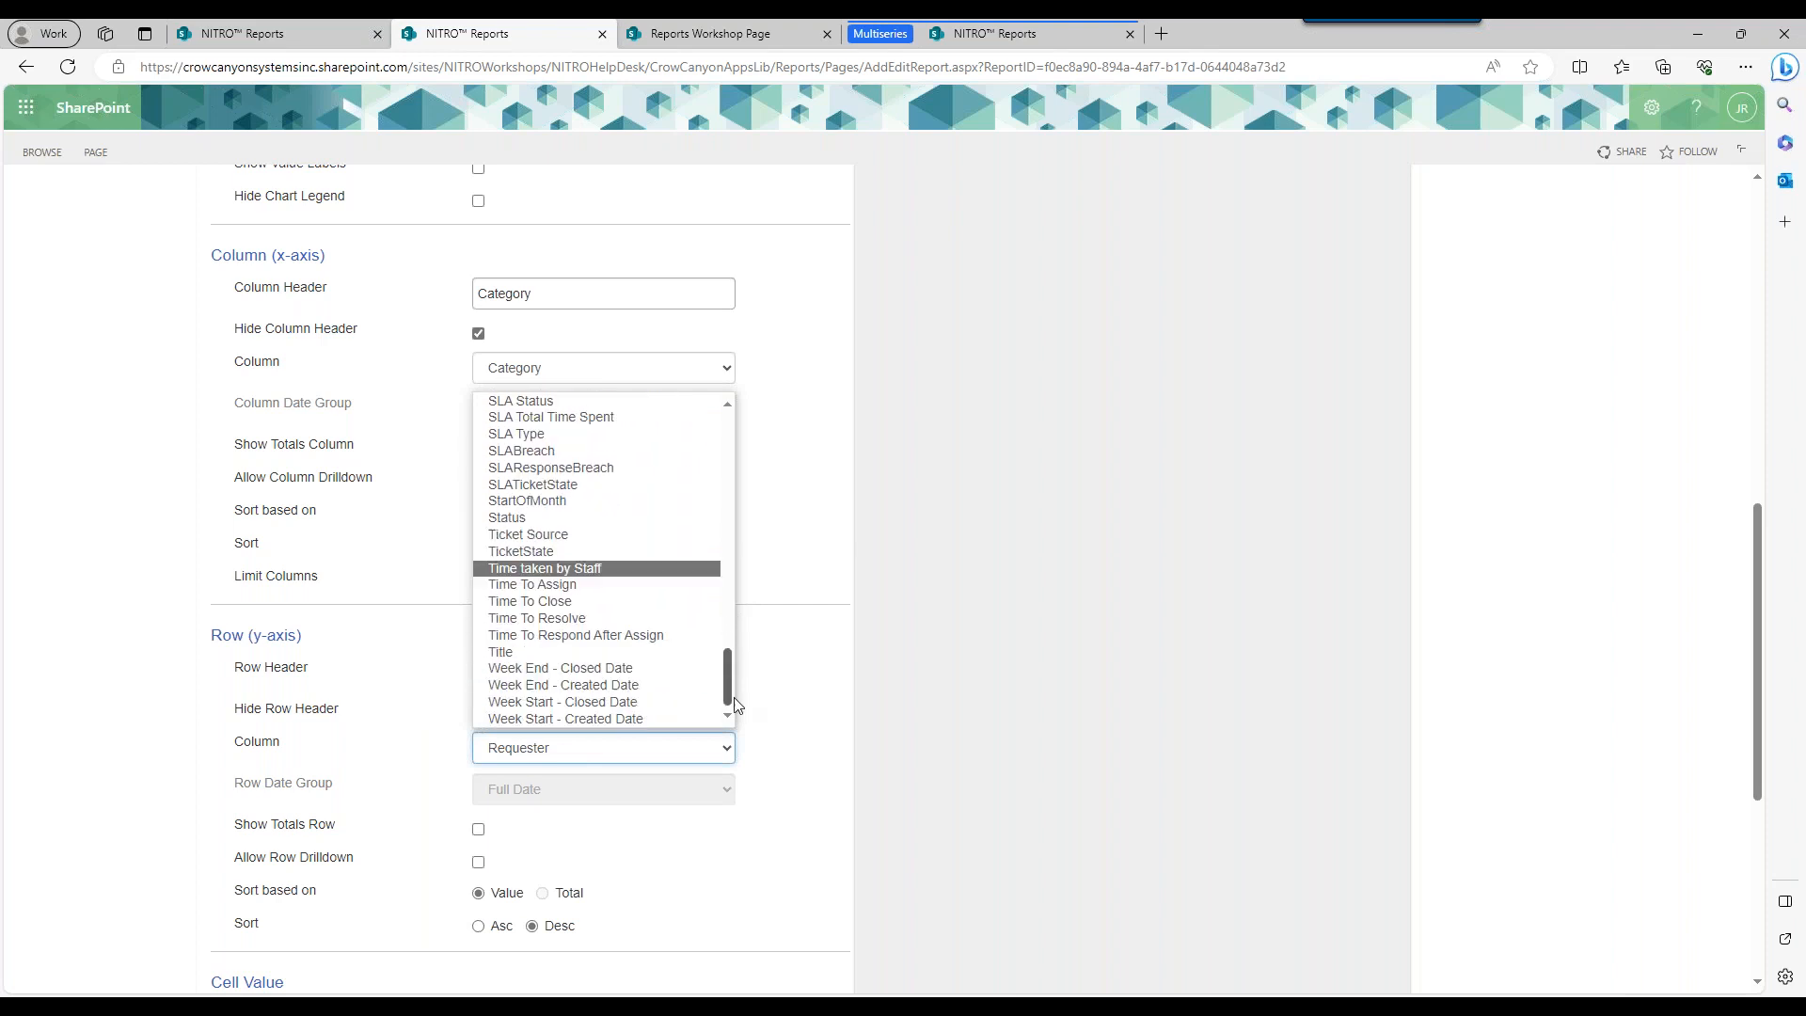
pyautogui.click(668, 652)
# Preview the report and examine the category columns broken down by title against the chart and axis settings.
pyautogui.moveTo(1755, 614); pyautogui.dragTo(1750, 325)
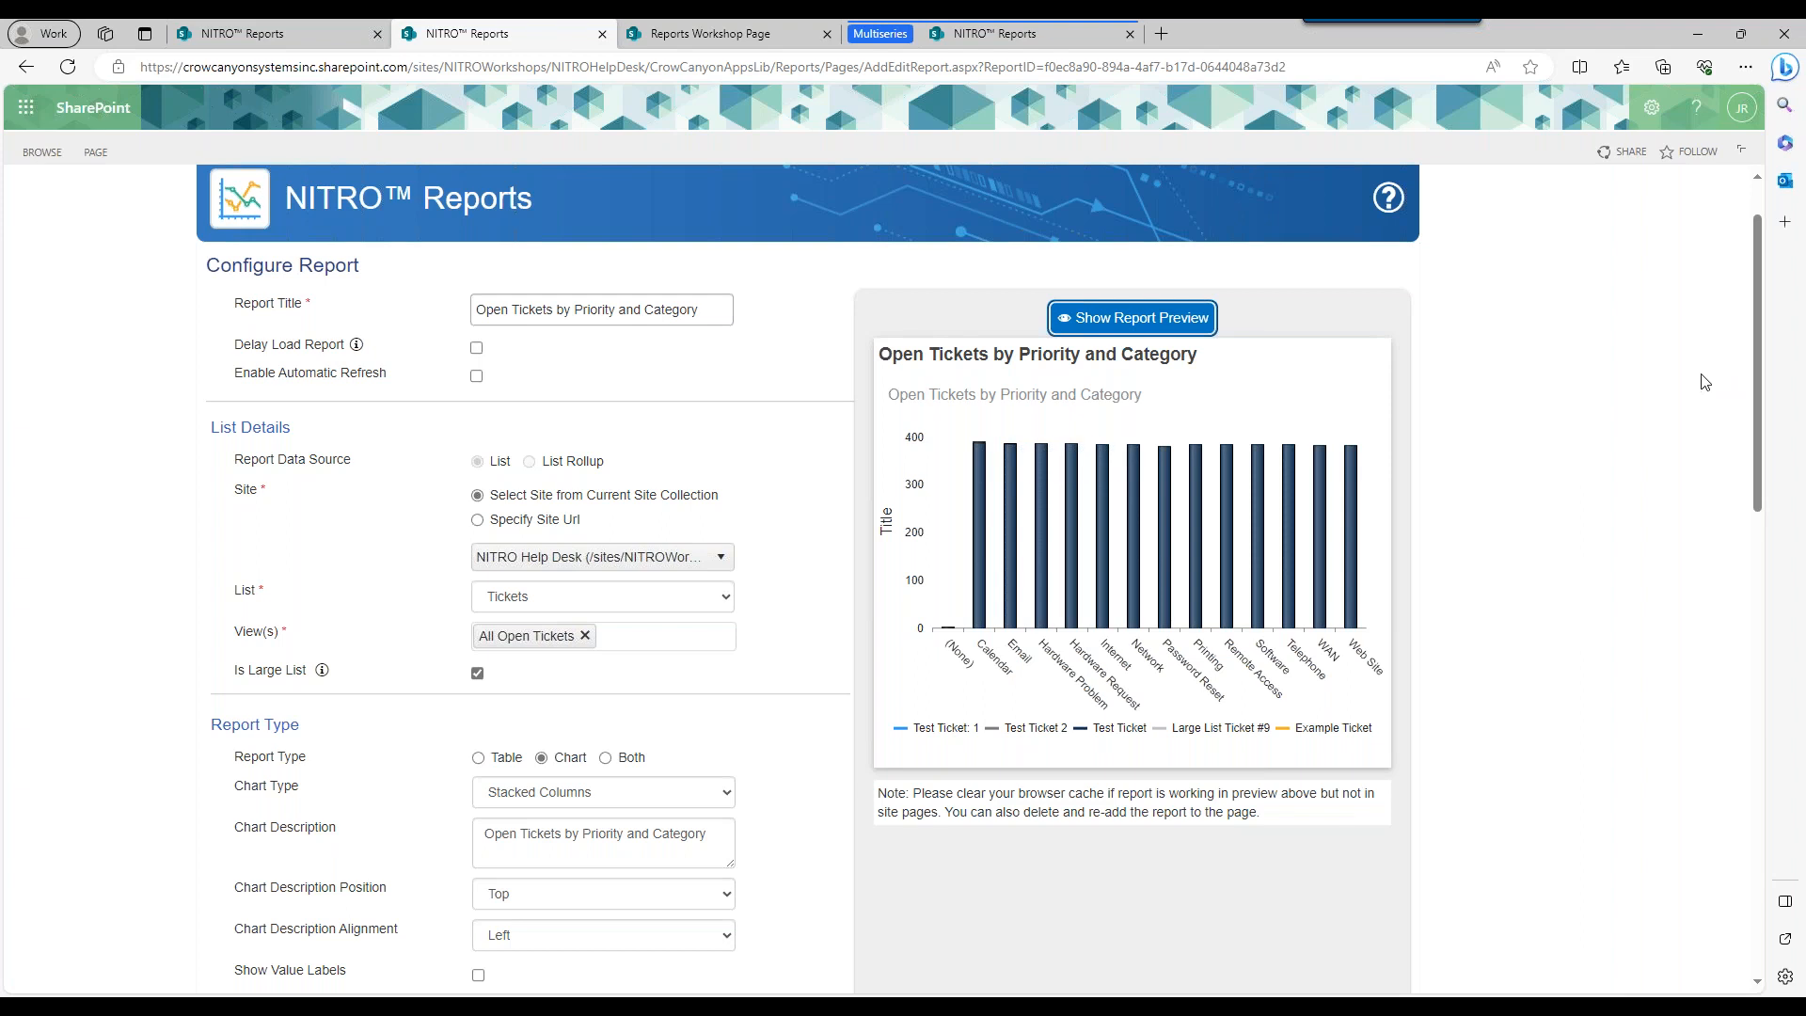
pyautogui.moveTo(1763, 360); pyautogui.dragTo(1776, 764)
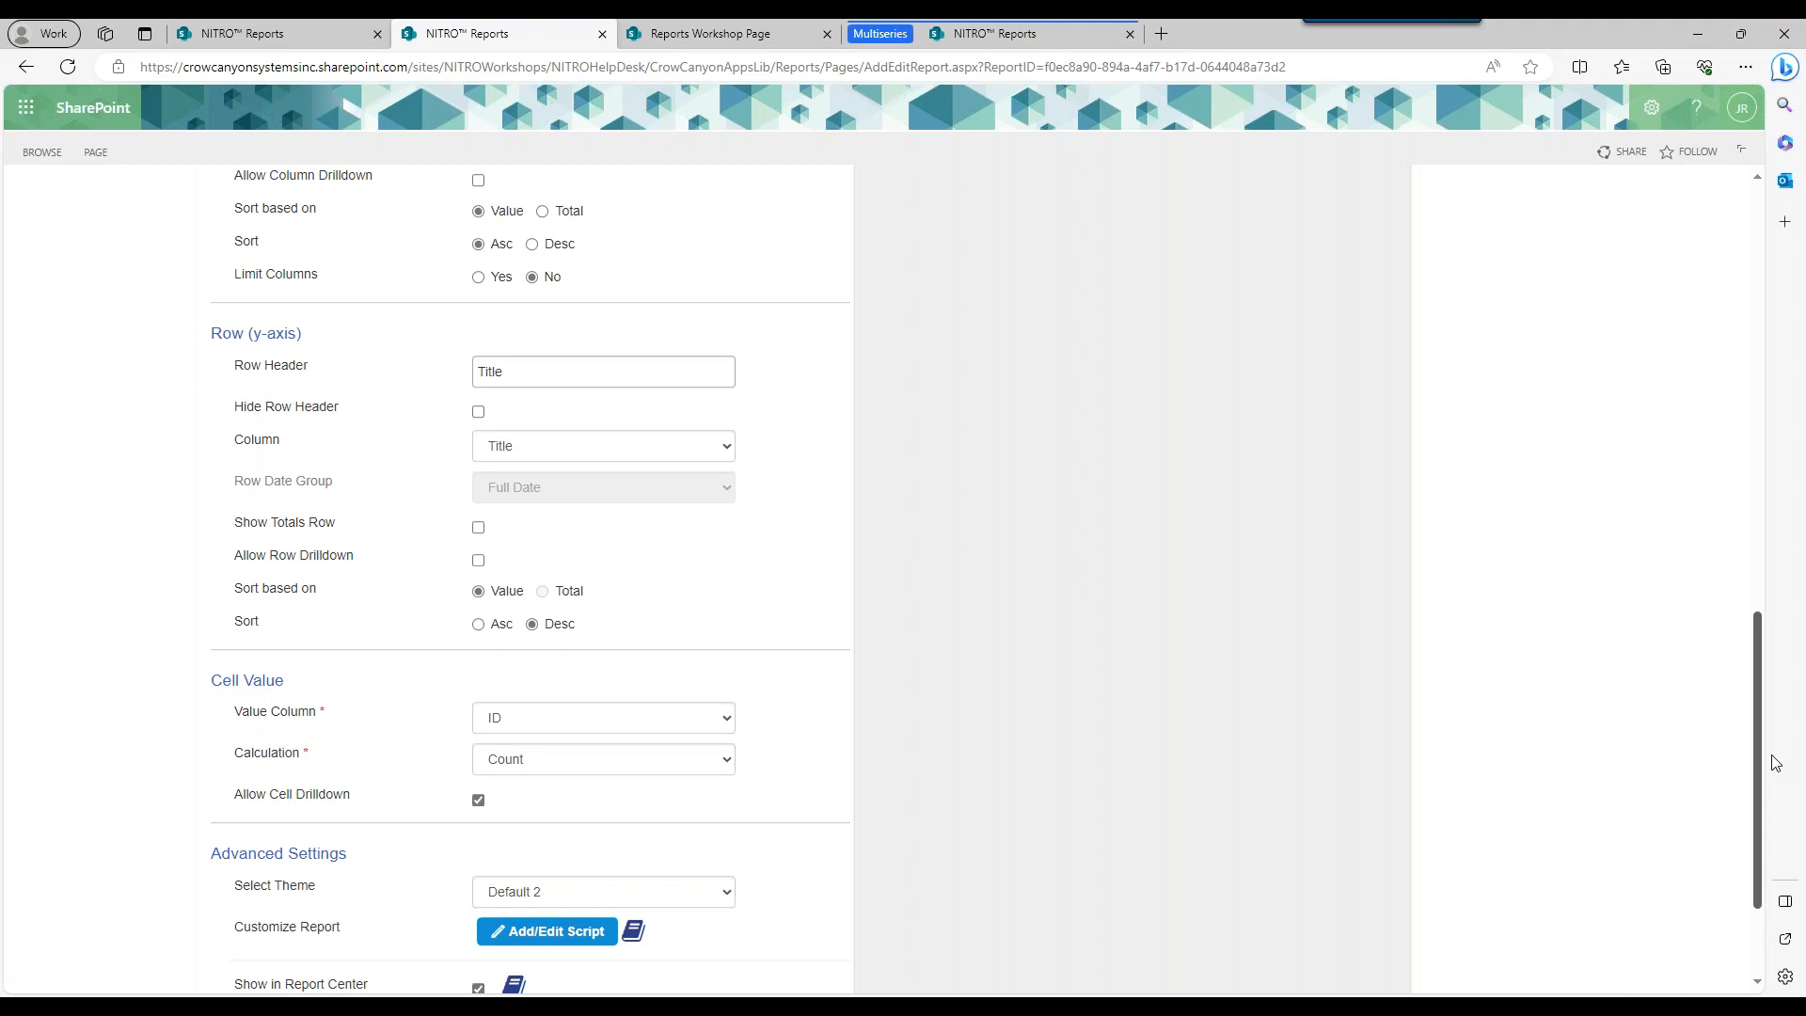
pyautogui.moveTo(1776, 764); pyautogui.dragTo(1759, 561)
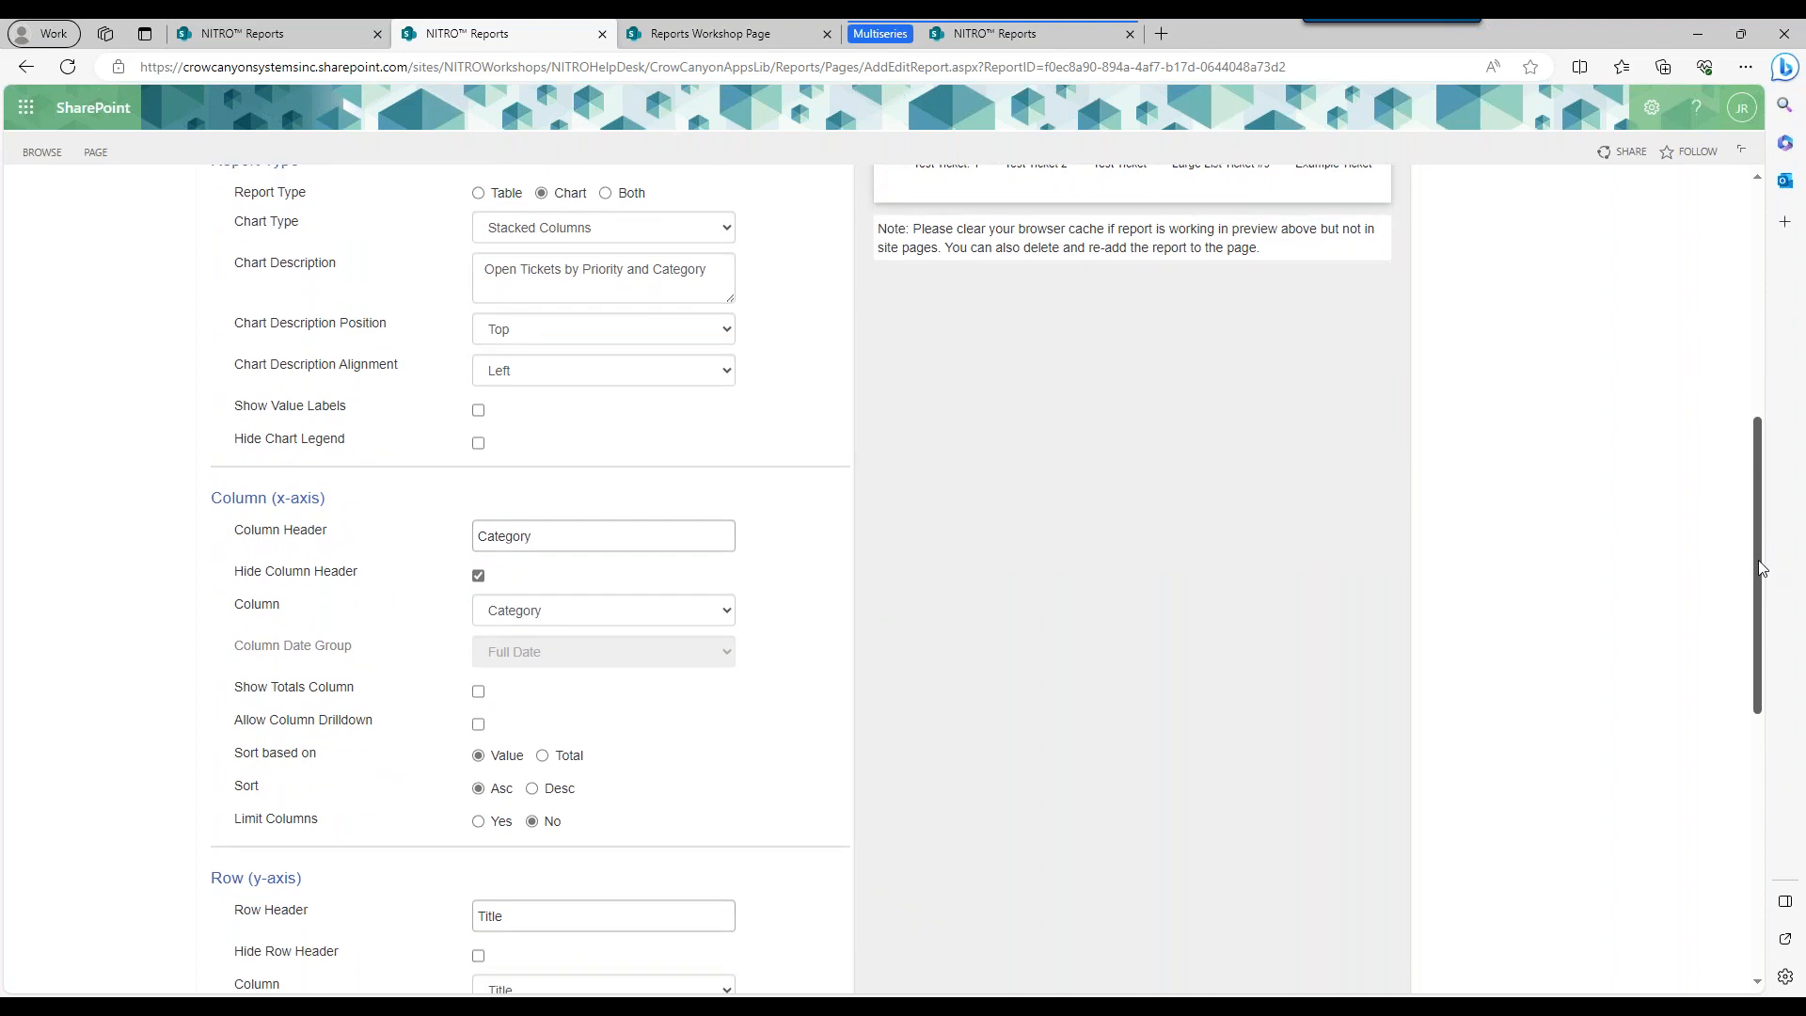
pyautogui.moveTo(1762, 567); pyautogui.dragTo(1752, 433)
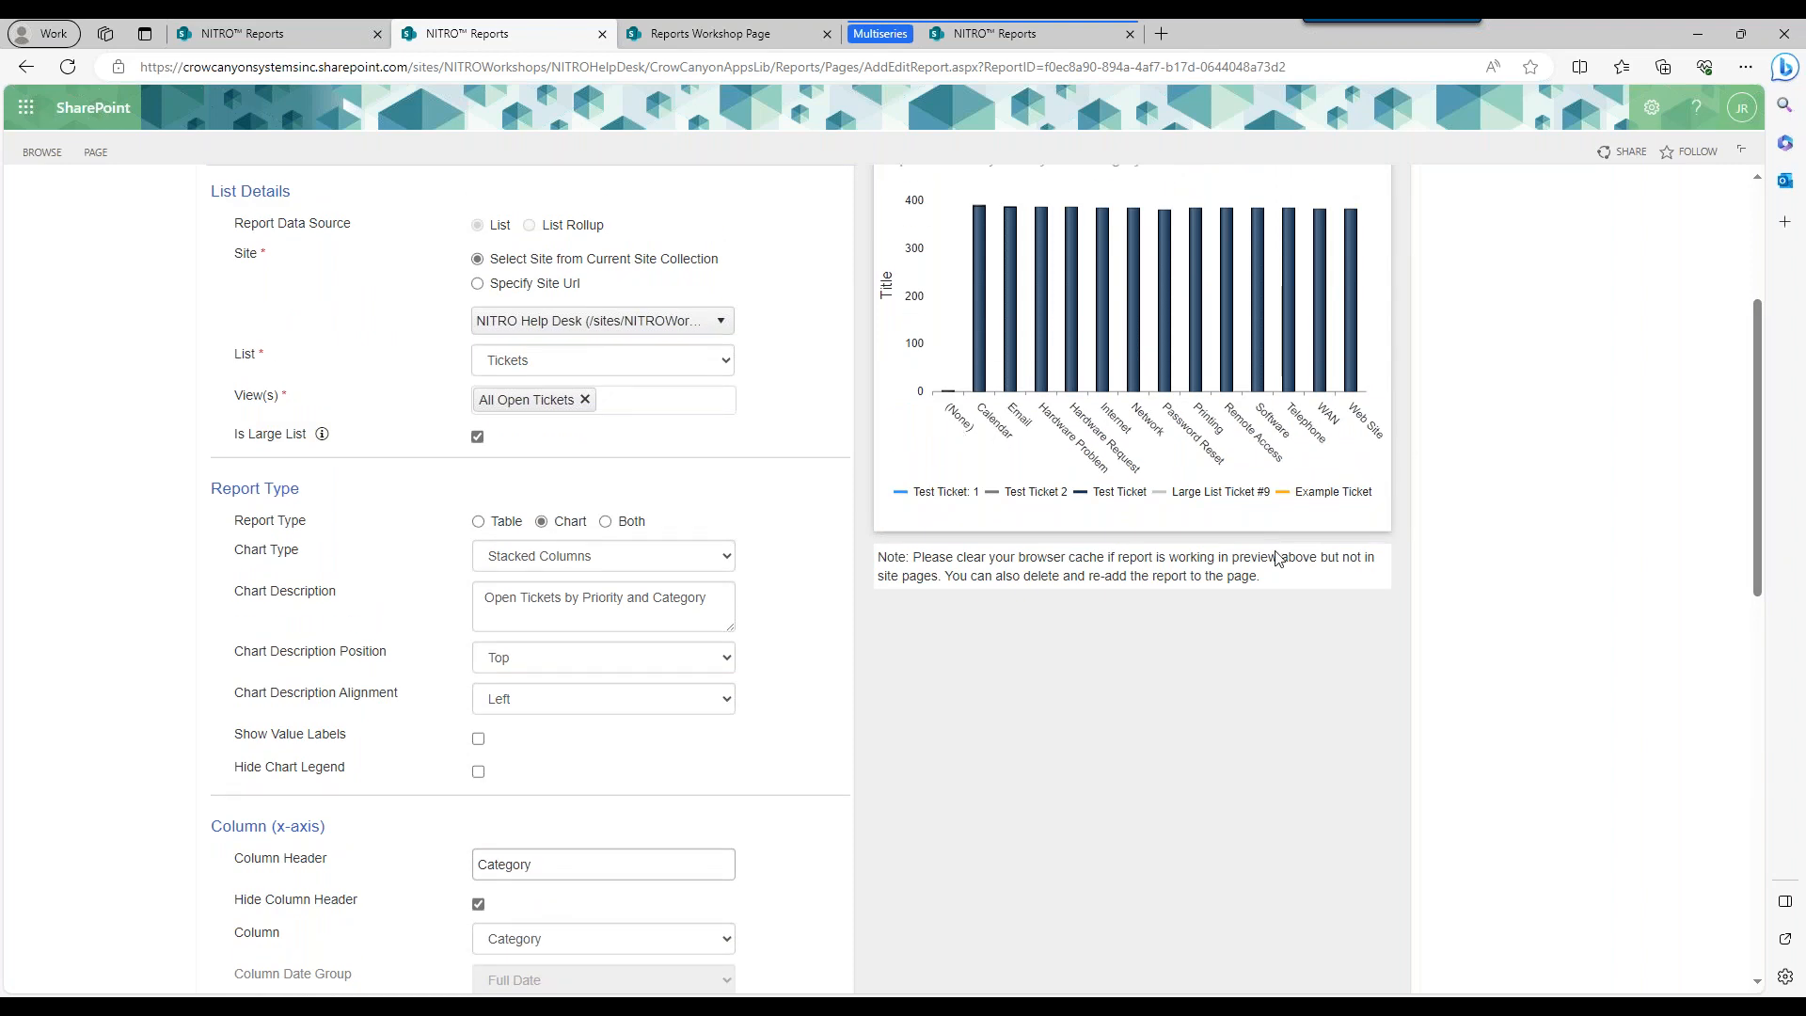
pyautogui.moveTo(1756, 405); pyautogui.dragTo(1764, 489)
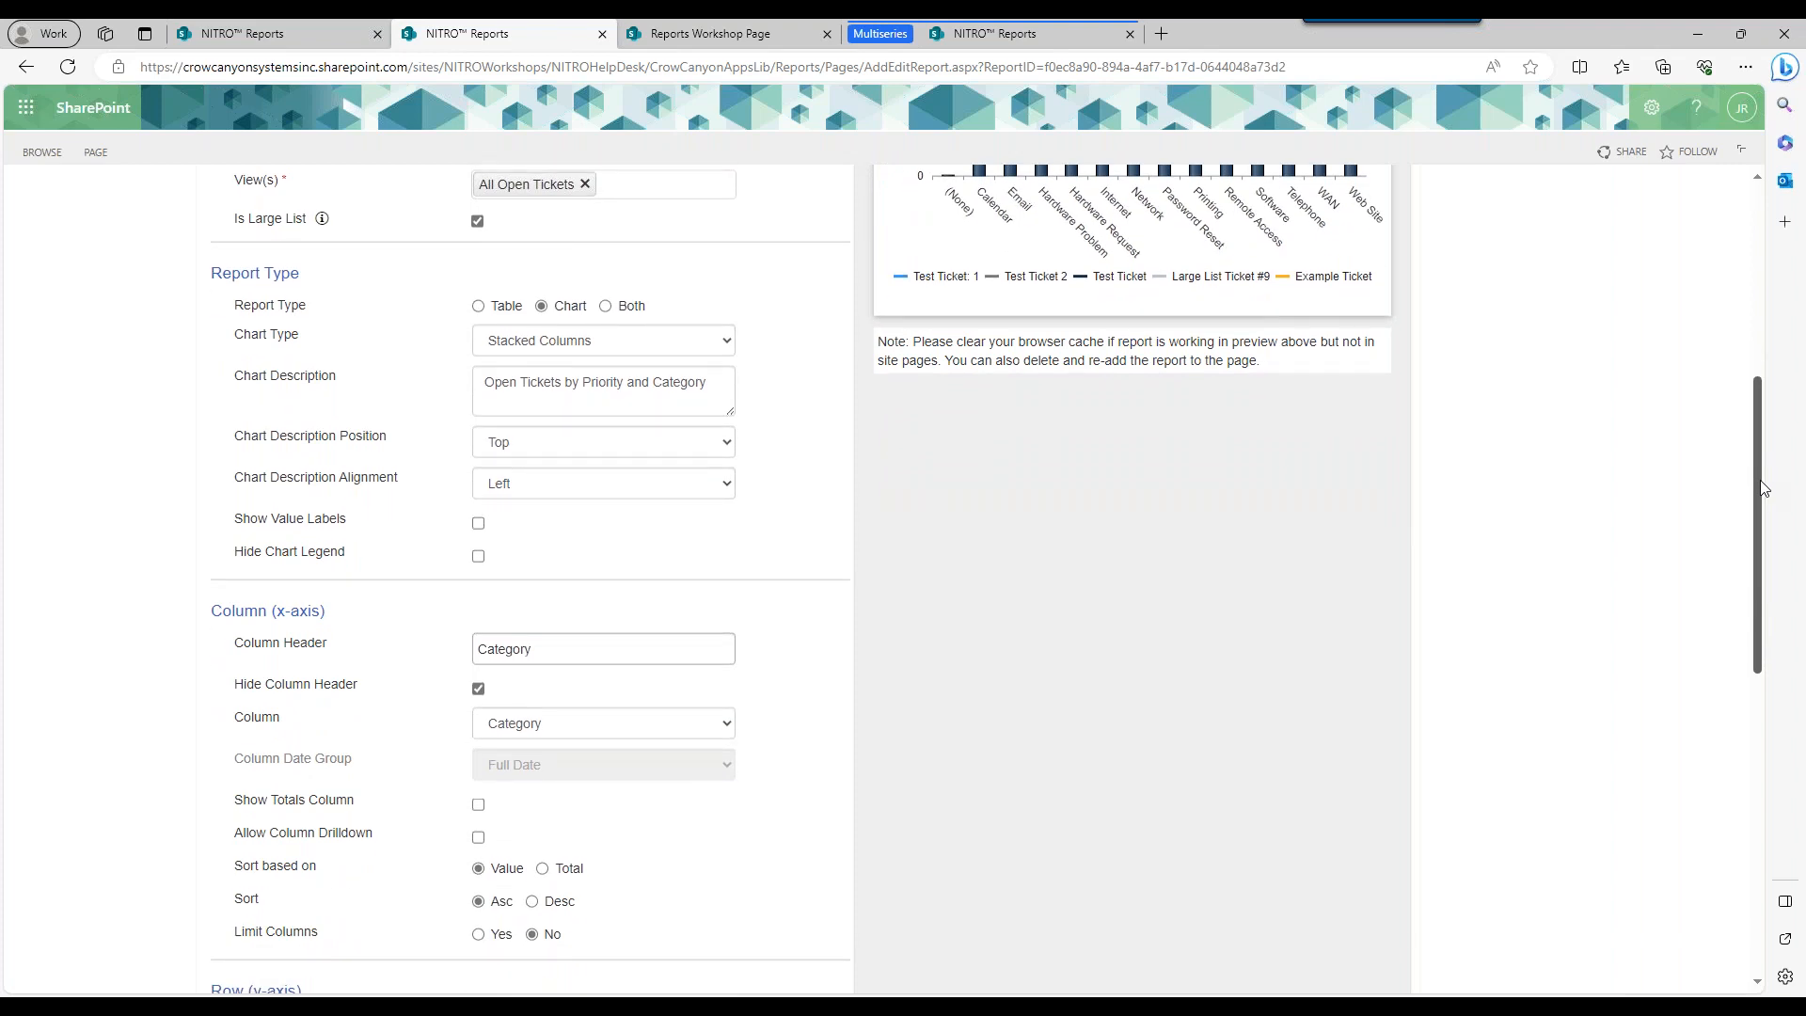
pyautogui.scroll(2, 1764, 490)
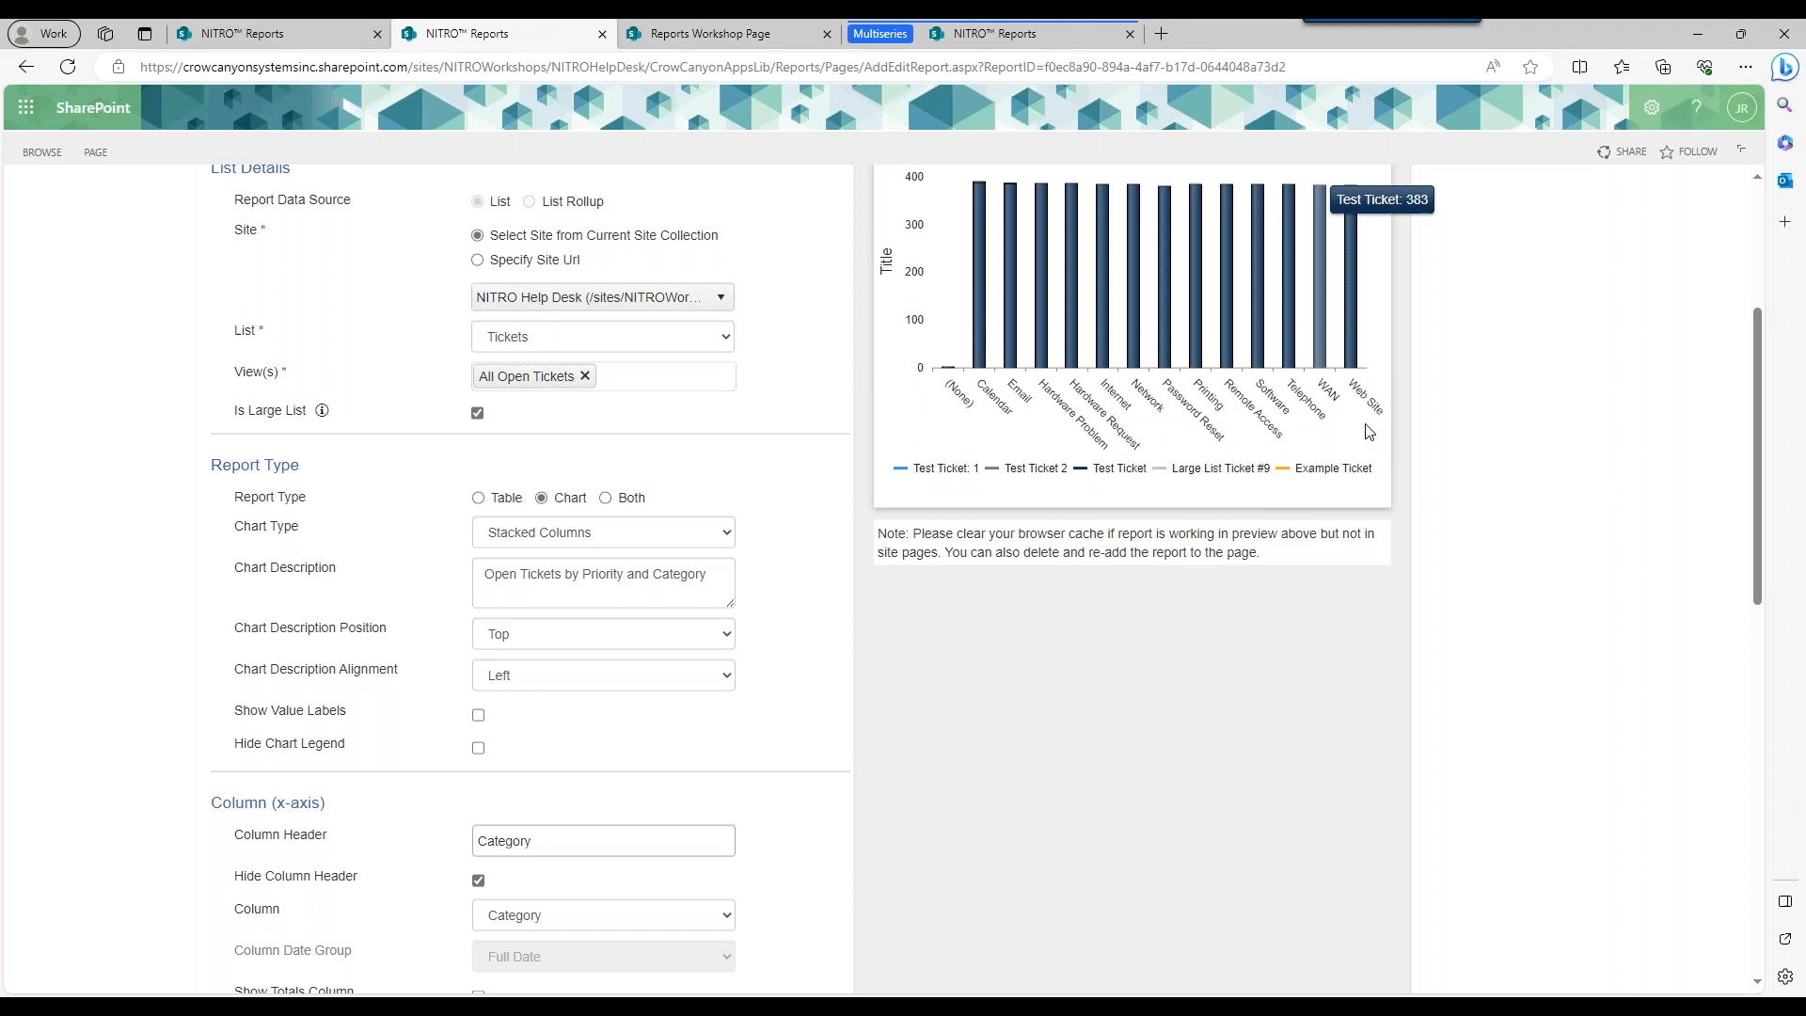
# Clear the Column (x-axis) header and reset its column selection to the empty Select Column option.
pyautogui.moveTo(1757, 403); pyautogui.dragTo(1752, 590)
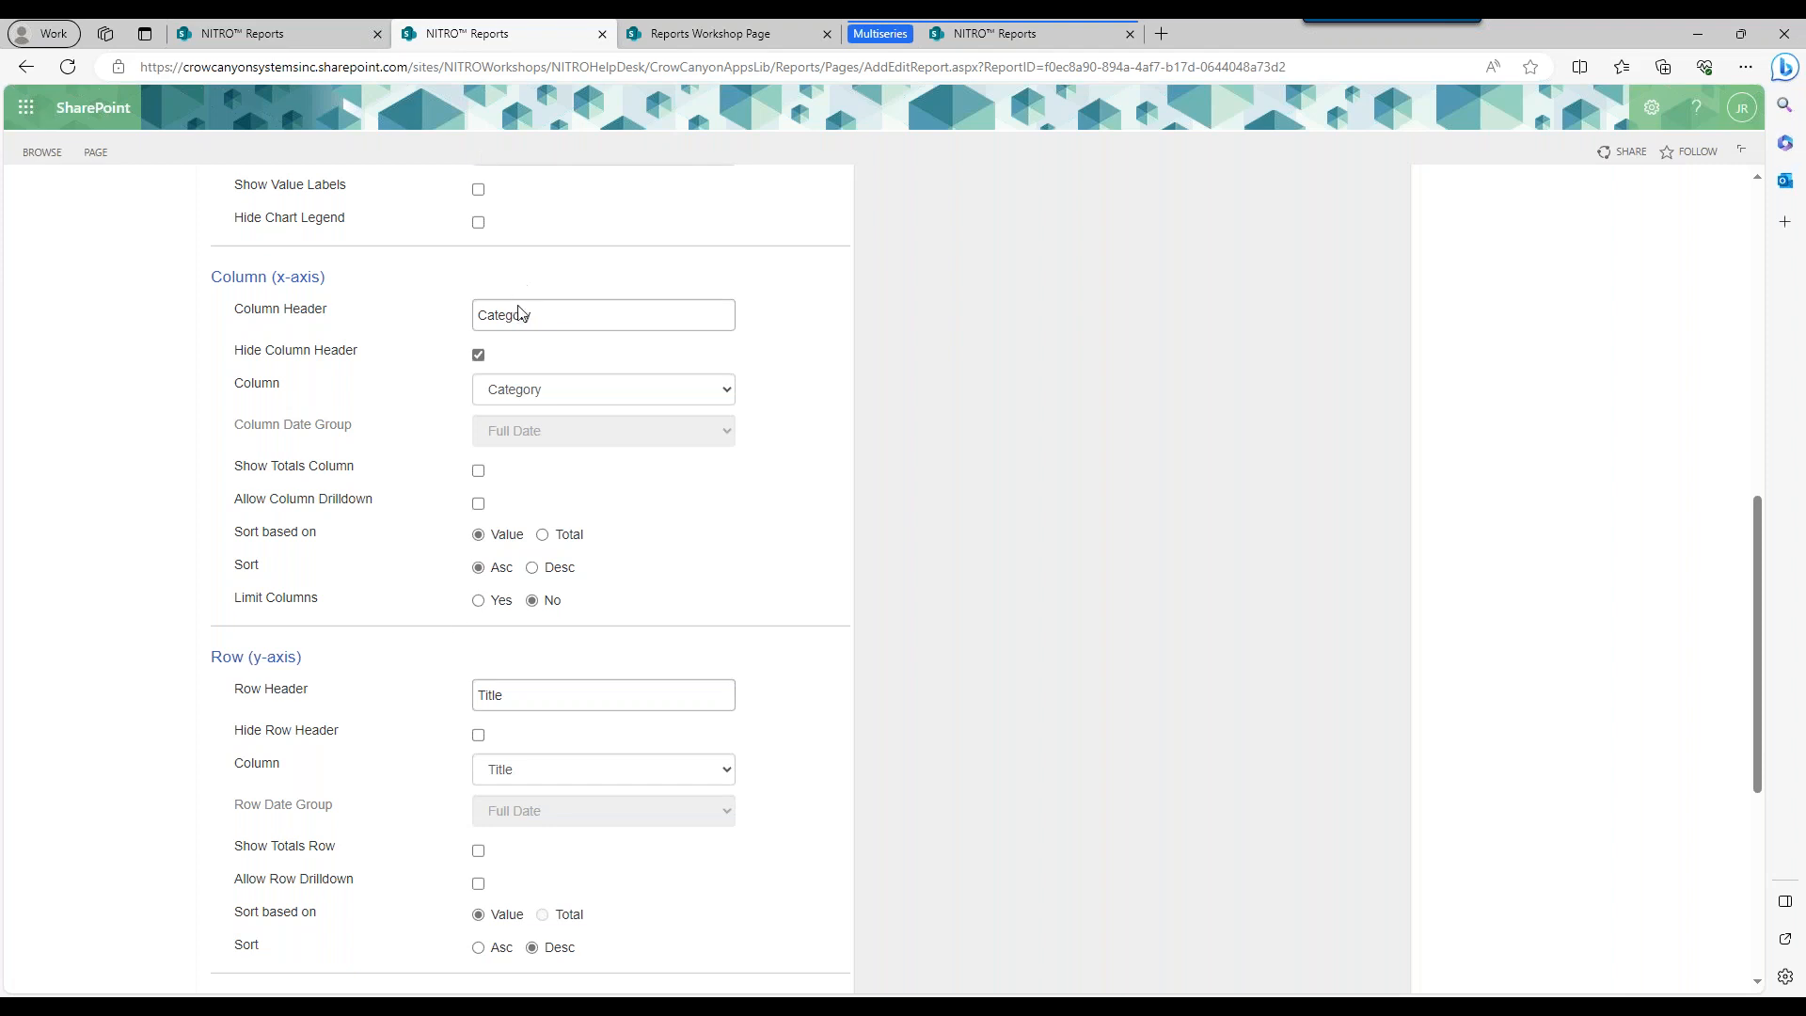
pyautogui.moveTo(525, 317); pyautogui.dragTo(395, 310)
pyautogui.moveTo(543, 310); pyautogui.dragTo(272, 321)
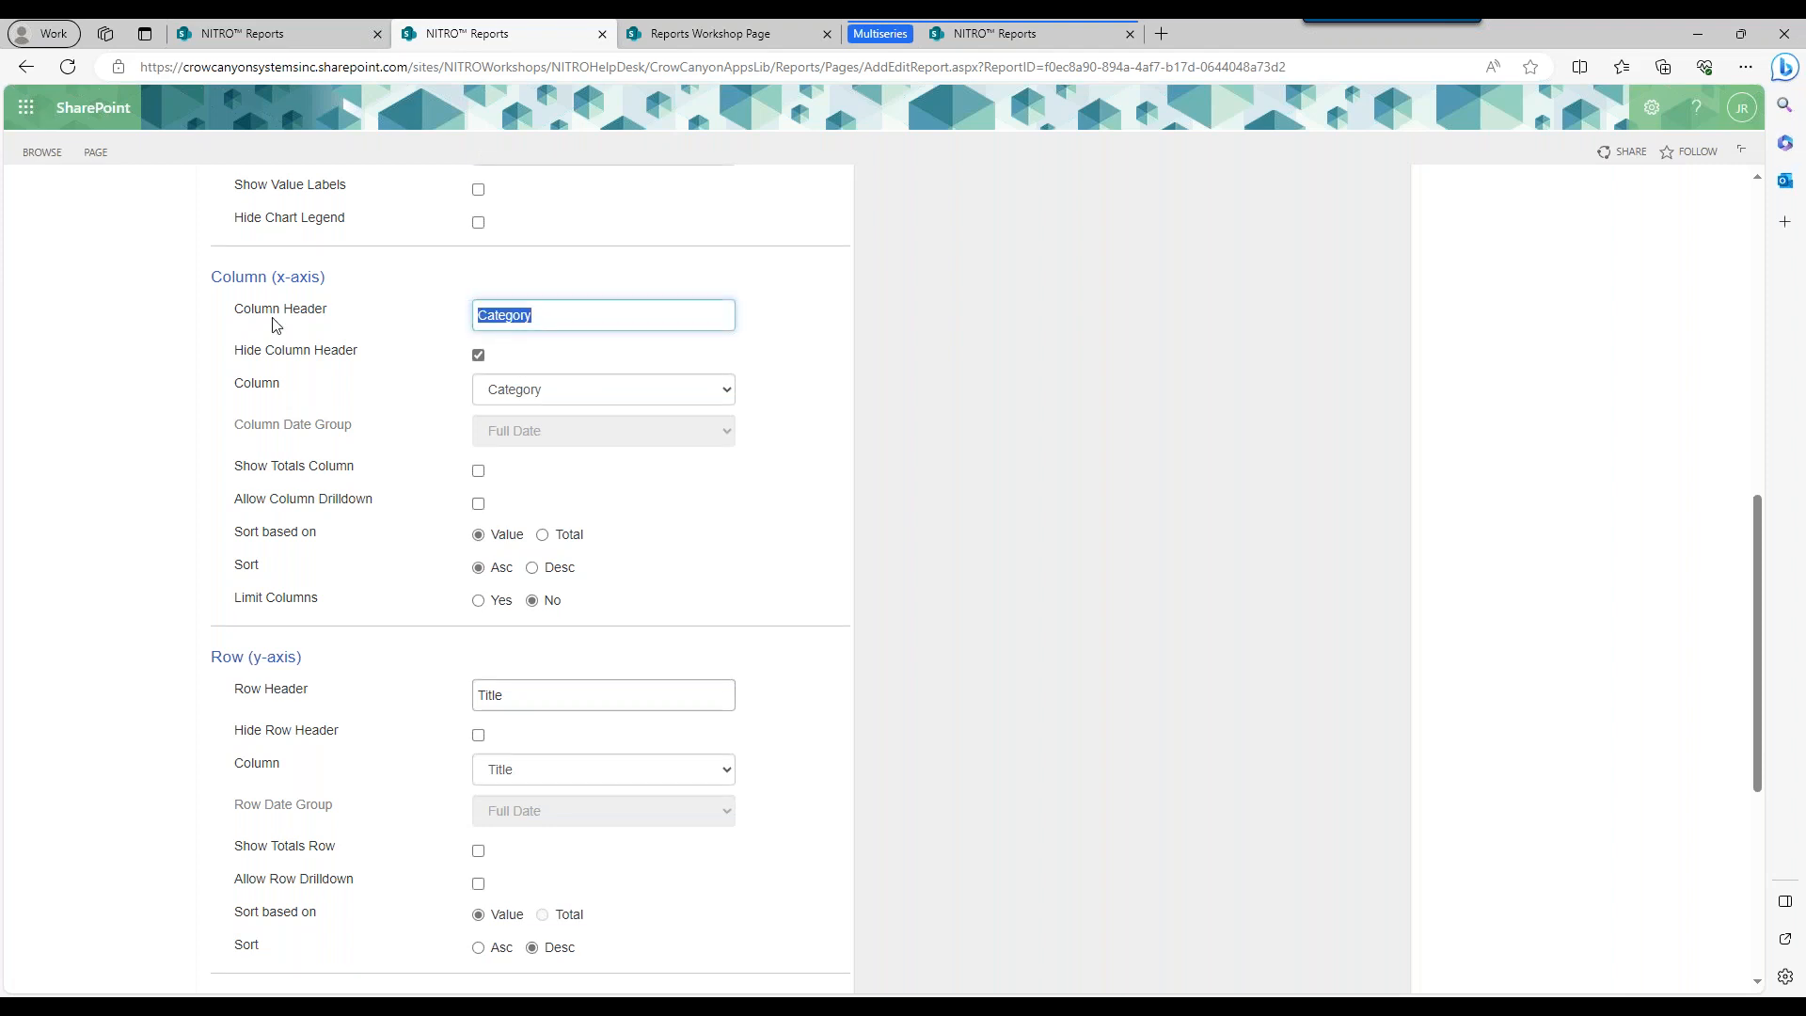
pyautogui.press('BackSpace')
pyautogui.click(514, 385)
pyautogui.click(602, 412)
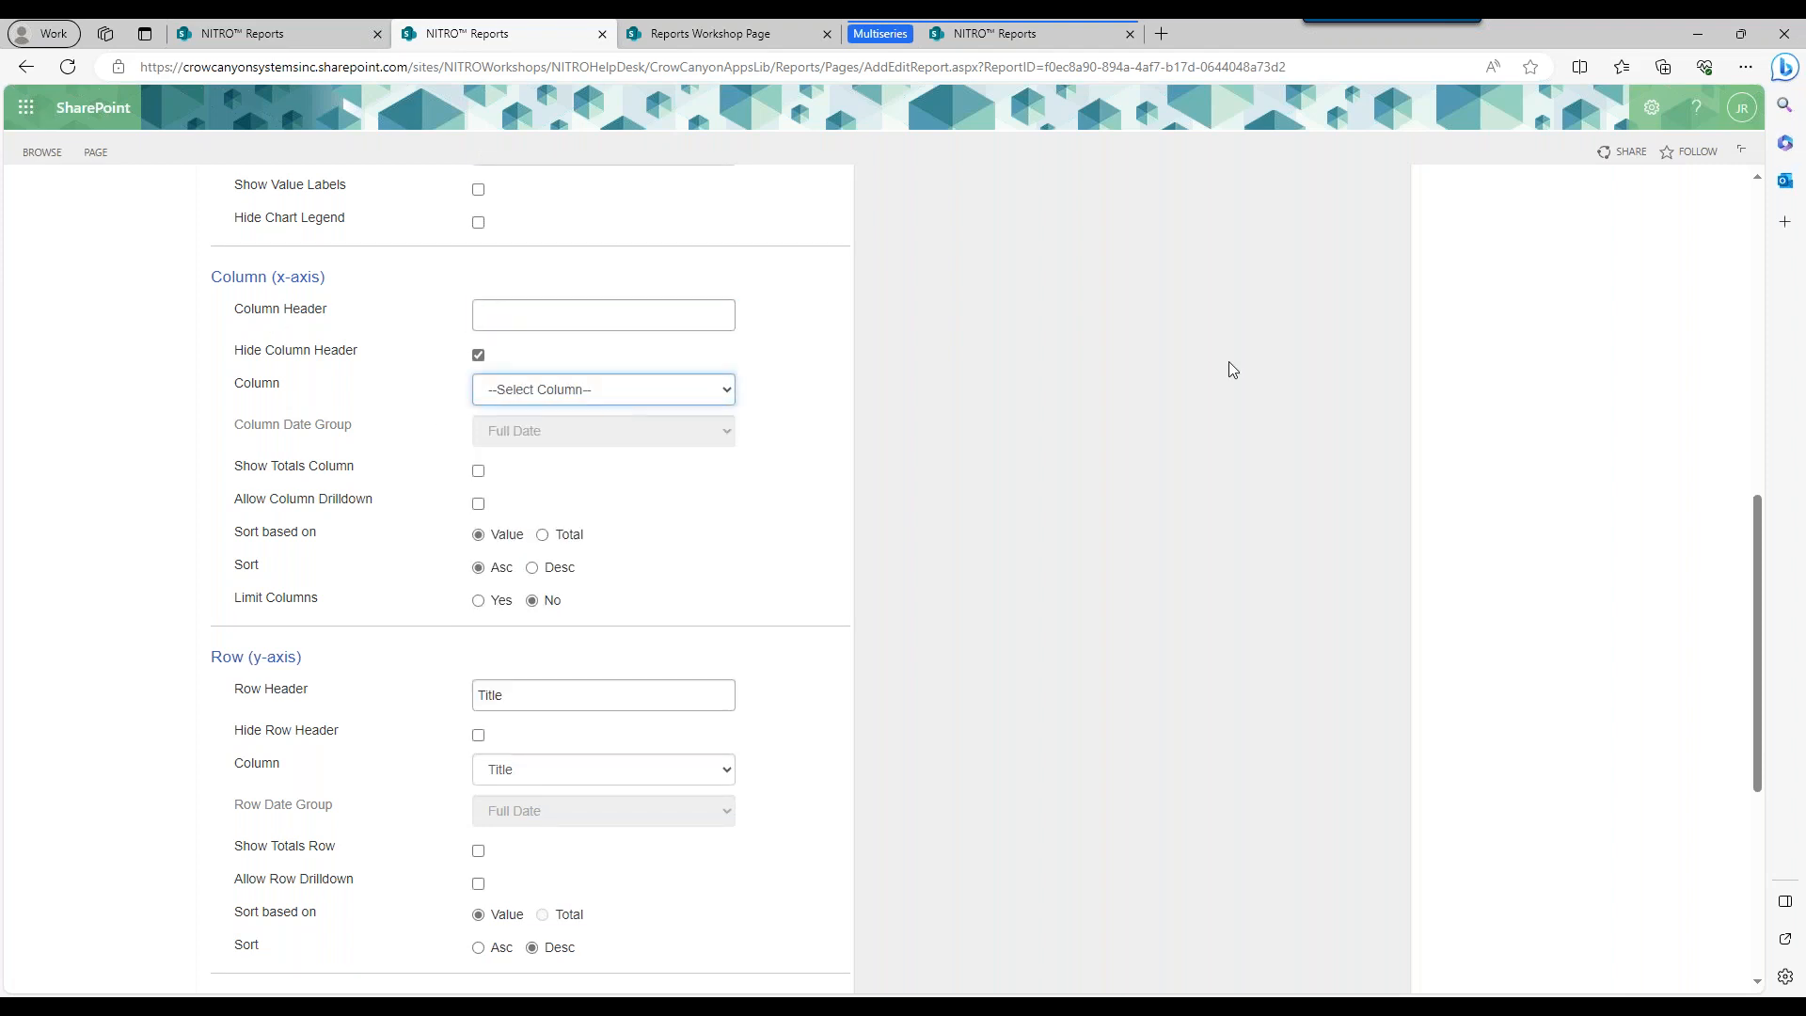
# Preview the report without an x-axis column and examine the resulting chart alongside the row and cell value settings.
pyautogui.moveTo(1757, 549); pyautogui.dragTo(1757, 240)
pyautogui.click(1129, 404)
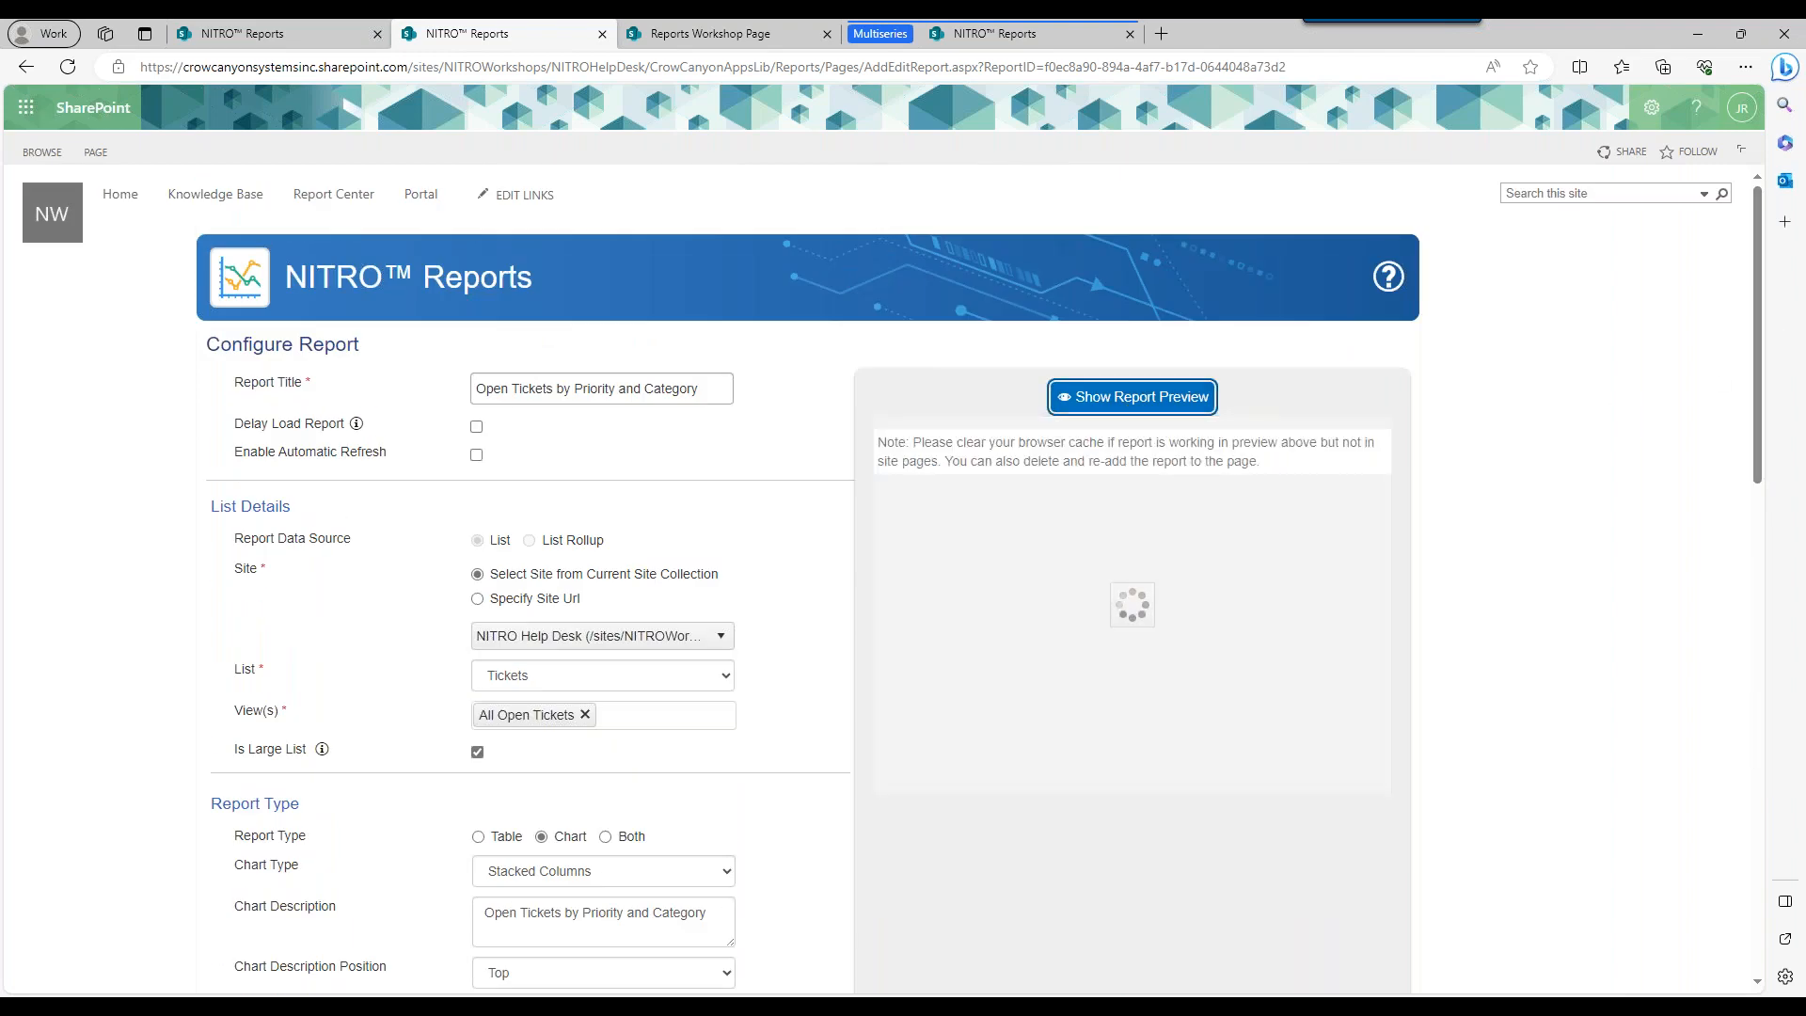
pyautogui.moveTo(1105, 636)
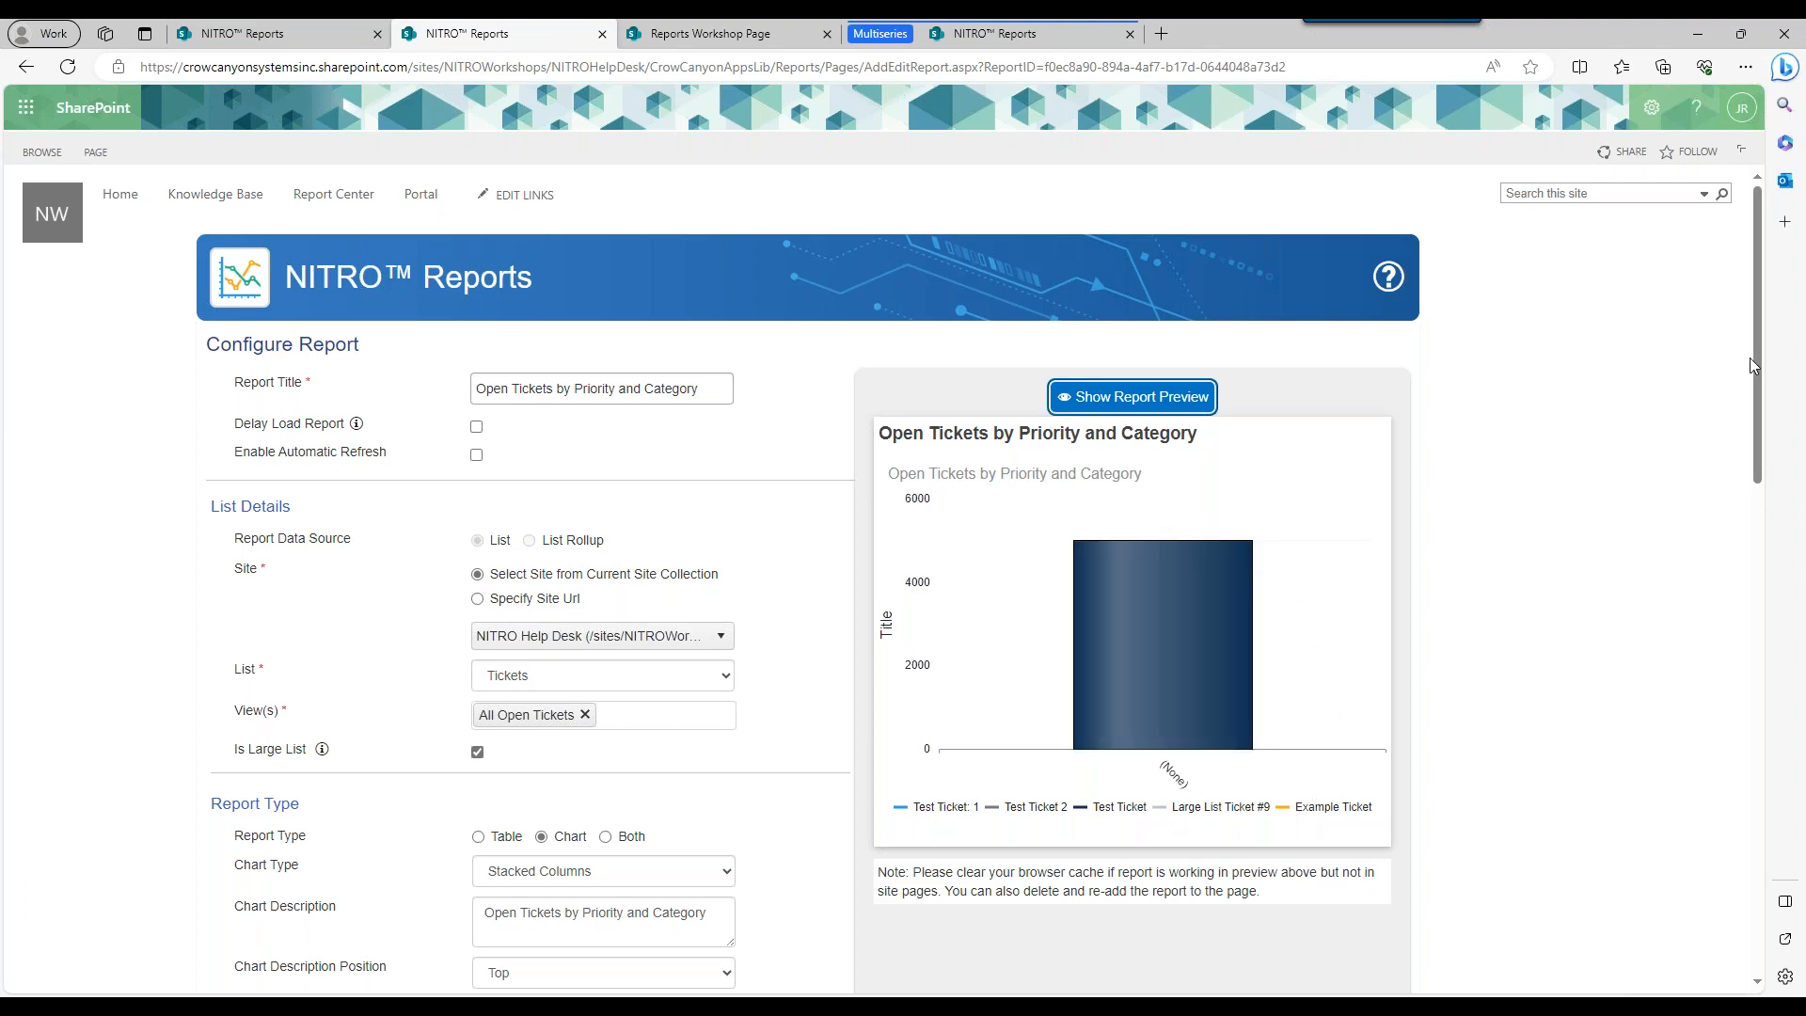
pyautogui.scroll(-3, 1741, 376)
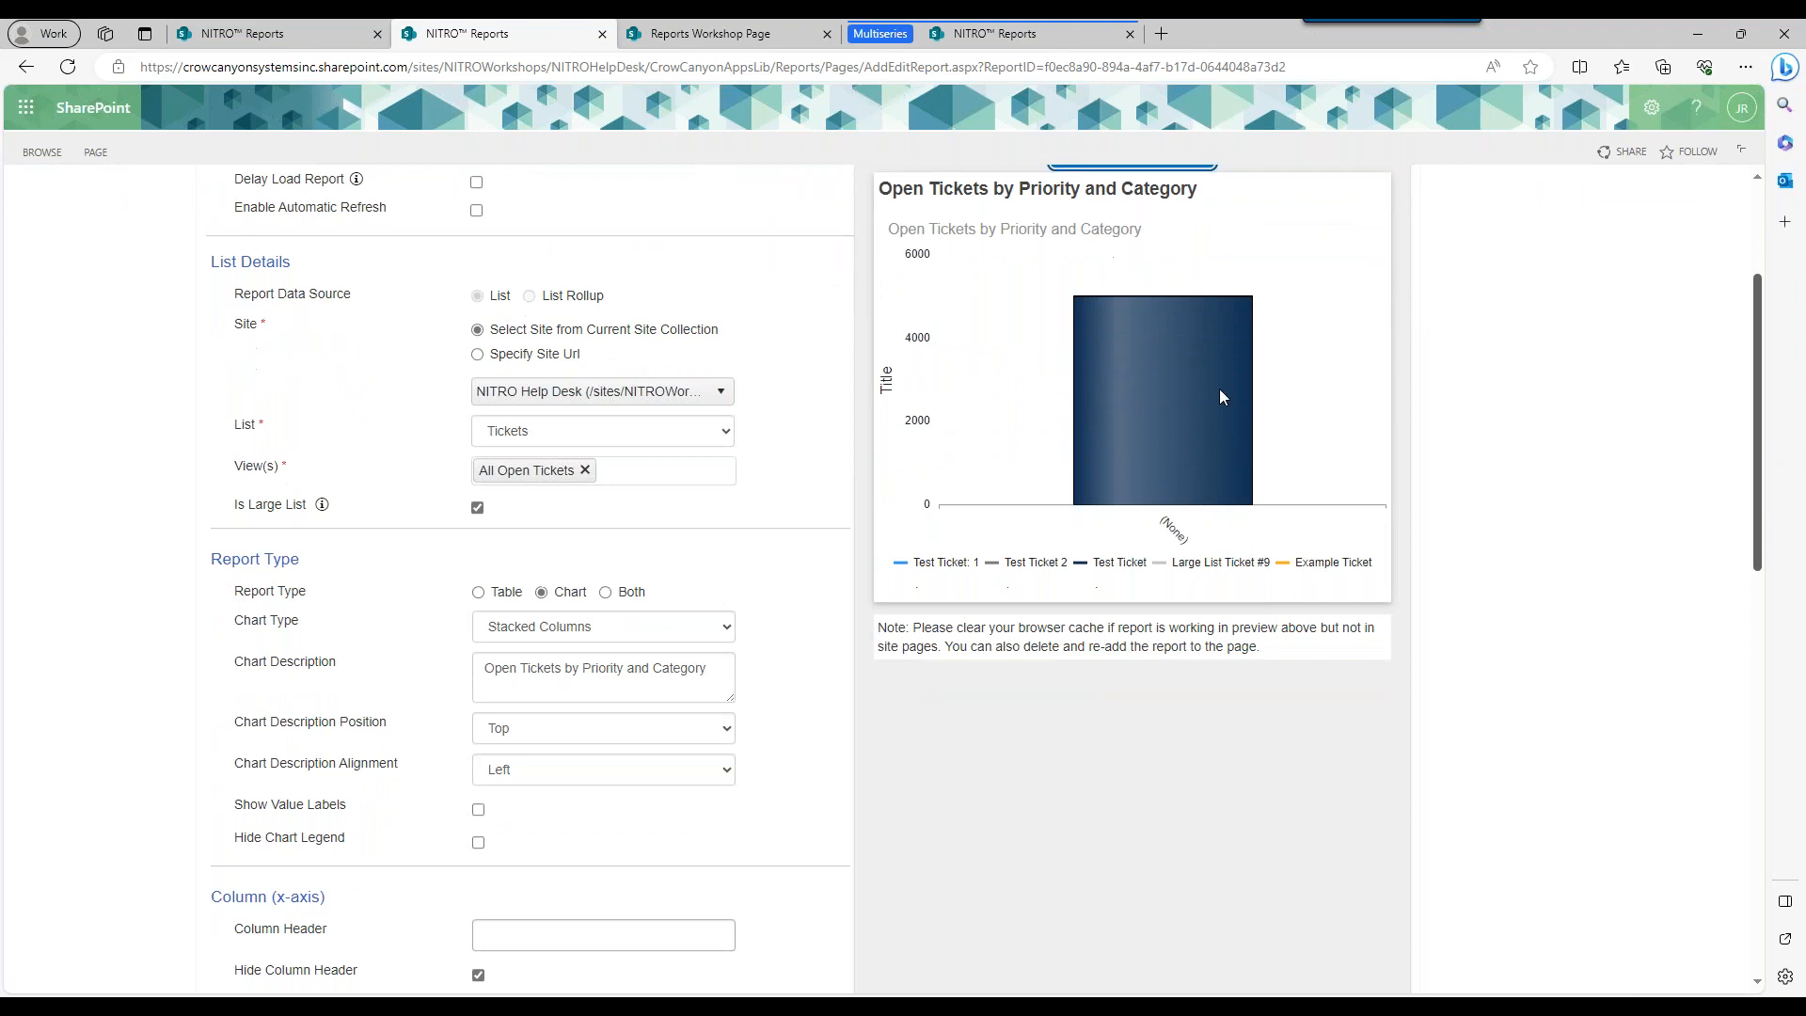
pyautogui.moveTo(1092, 395)
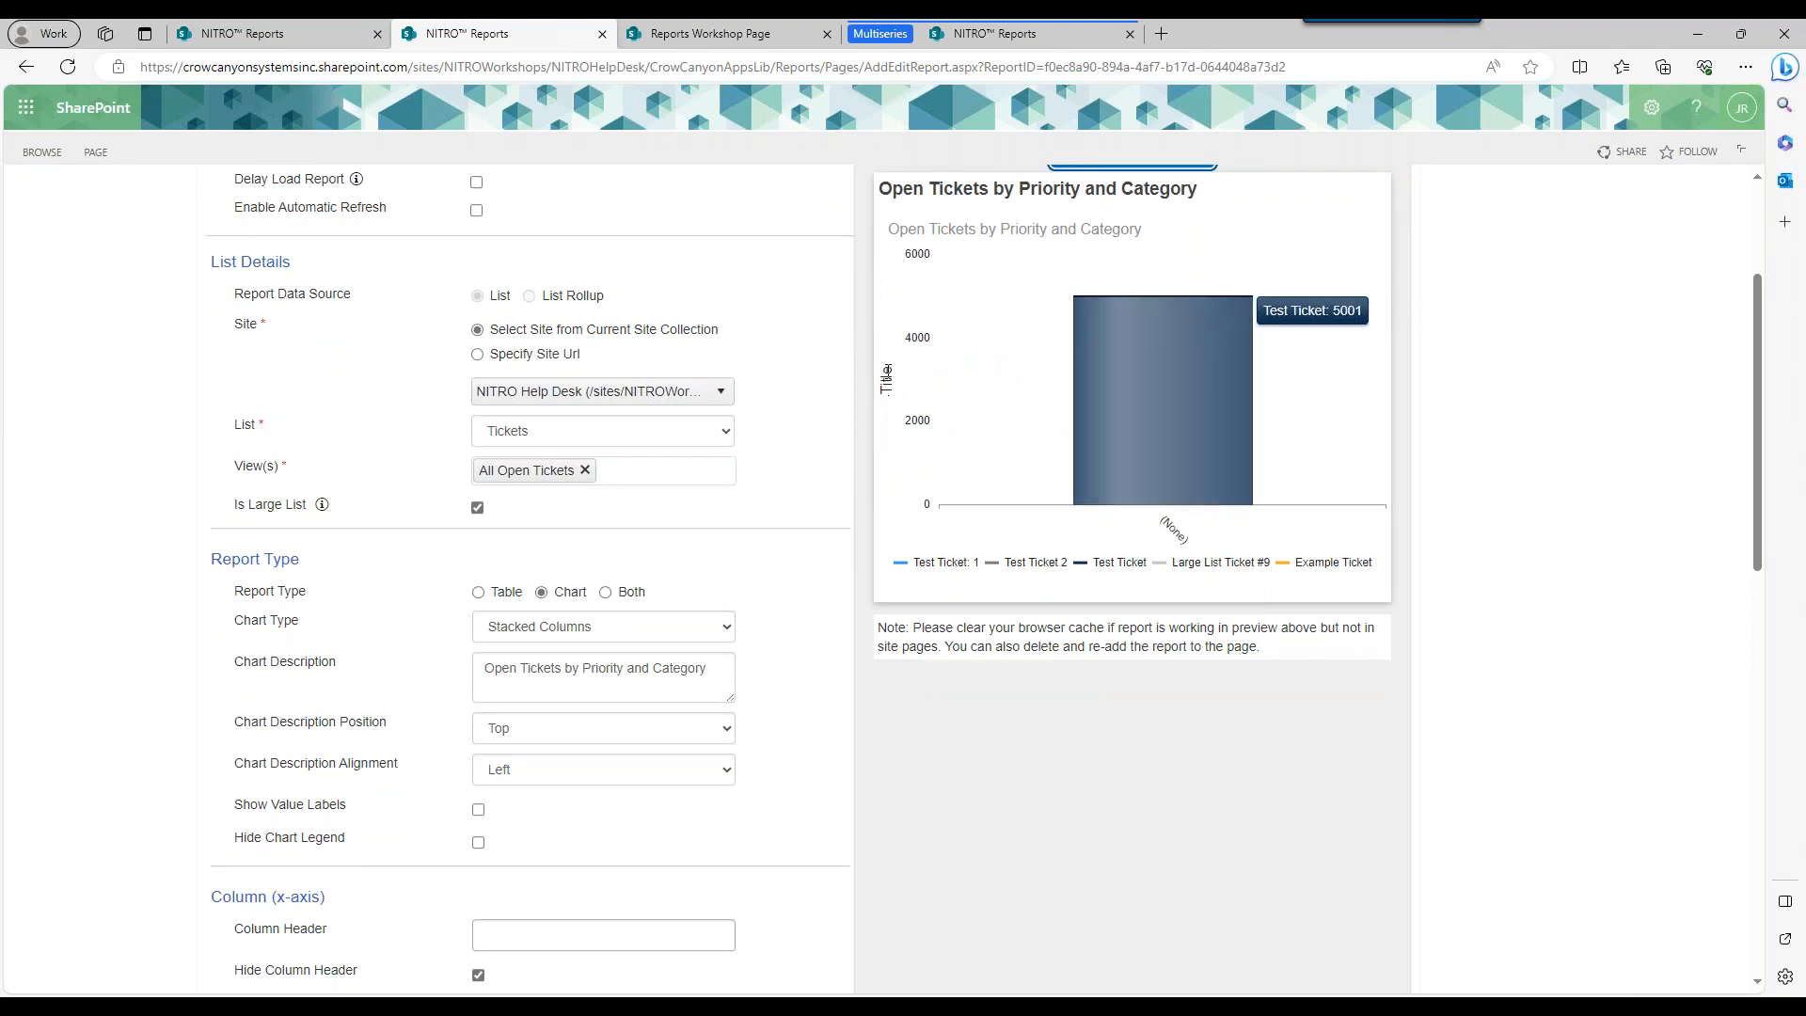
pyautogui.moveTo(1755, 348); pyautogui.dragTo(1773, 470)
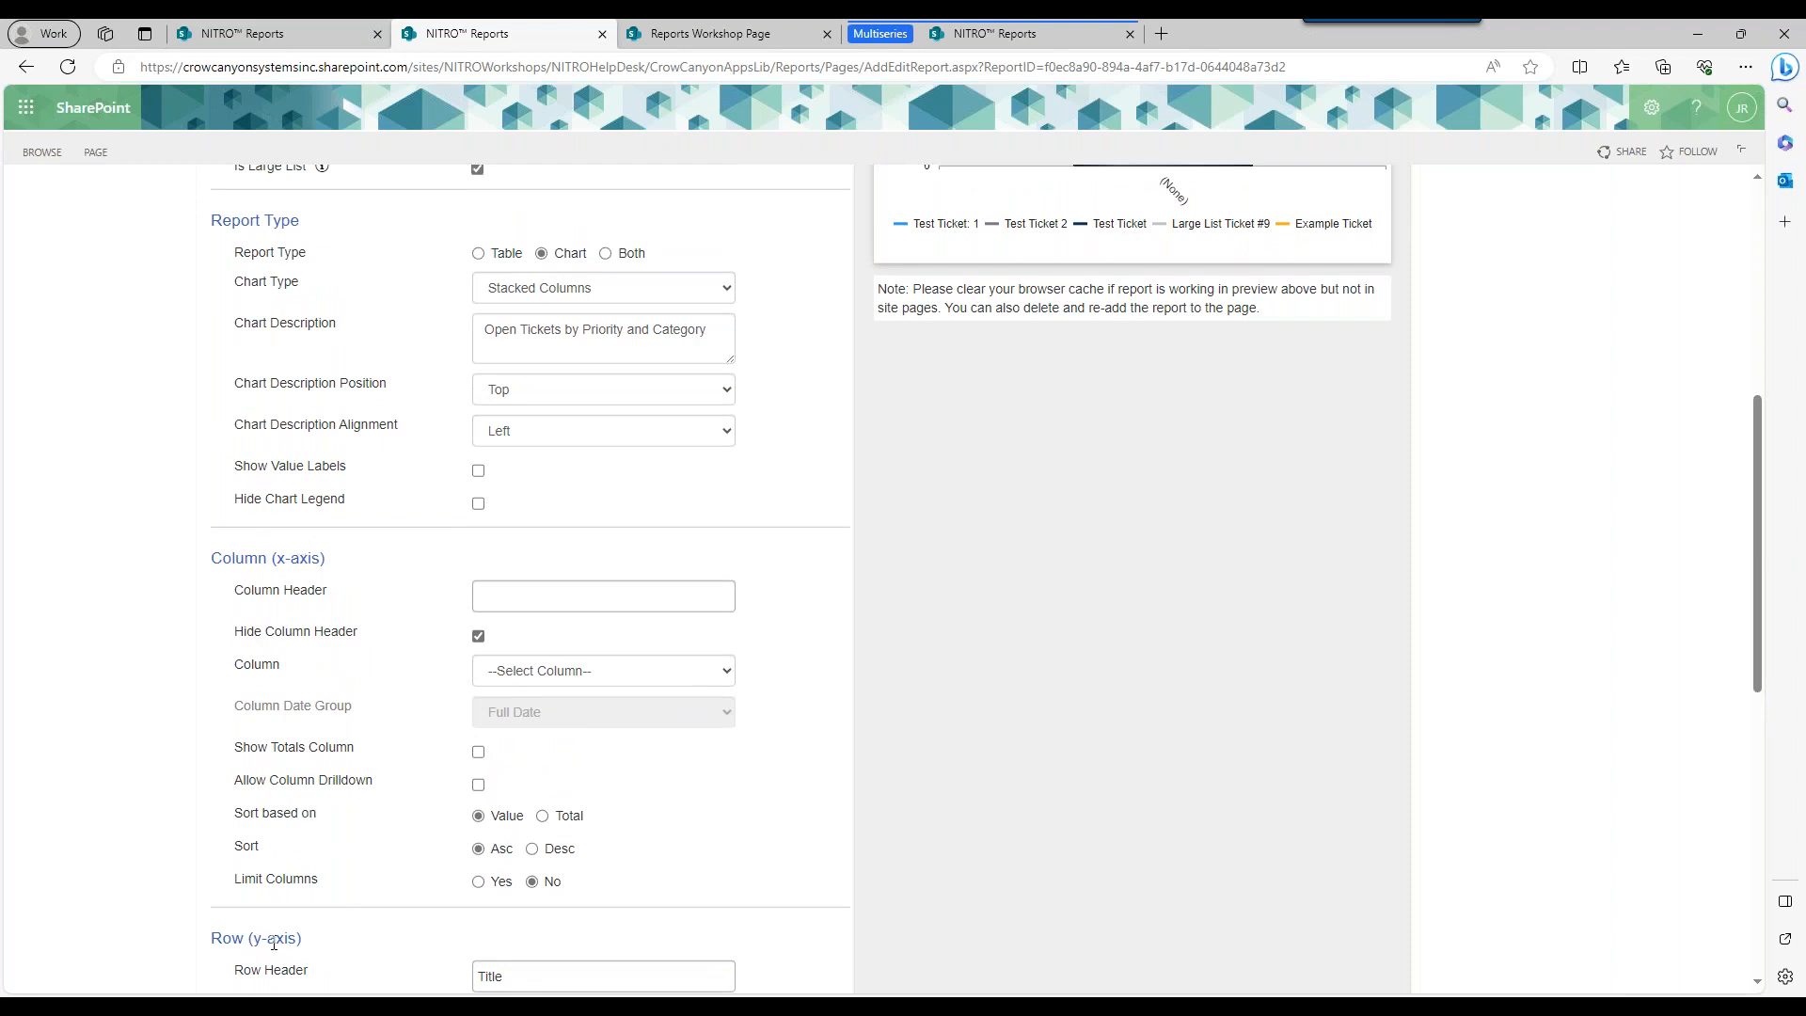
pyautogui.moveTo(1758, 472); pyautogui.dragTo(1798, 725)
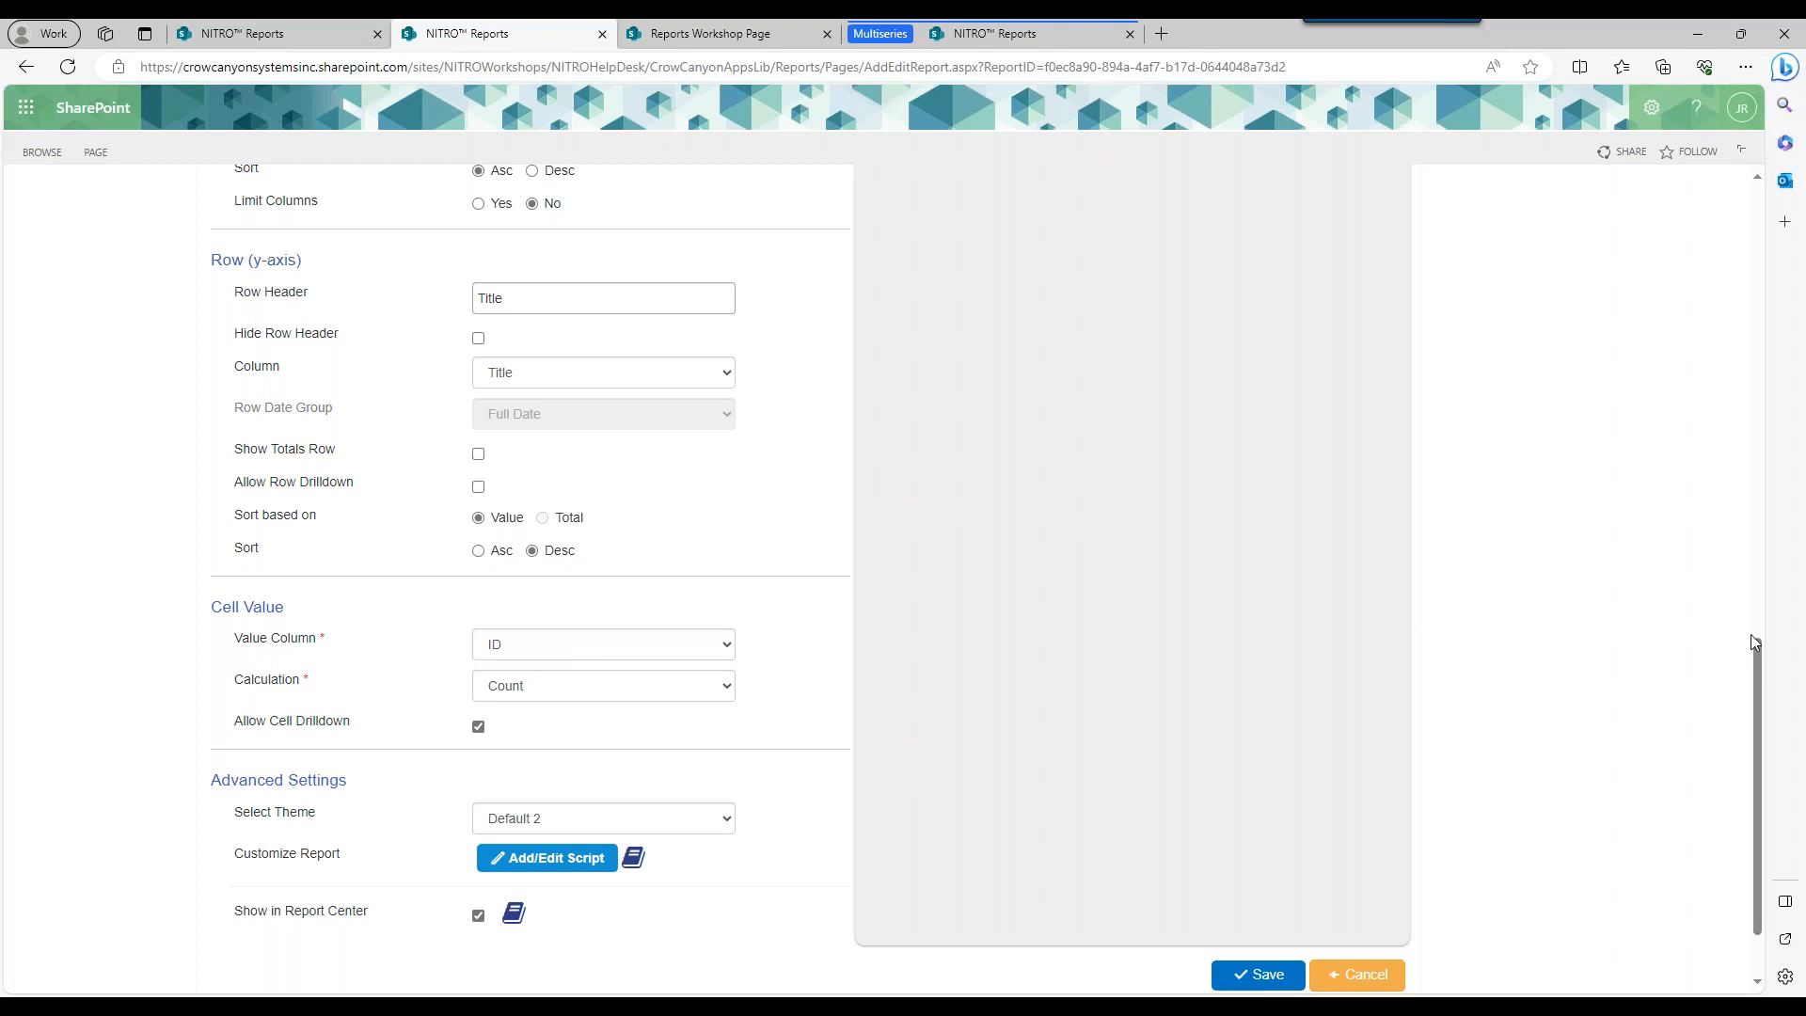
# Leave the report without saving, search the configured reports for open tickets, and reopen Open Tickets by Priority and Category for editing.
pyautogui.moveTo(1755, 649); pyautogui.dragTo(1767, 436)
pyautogui.hotkey('alt', 'Left')
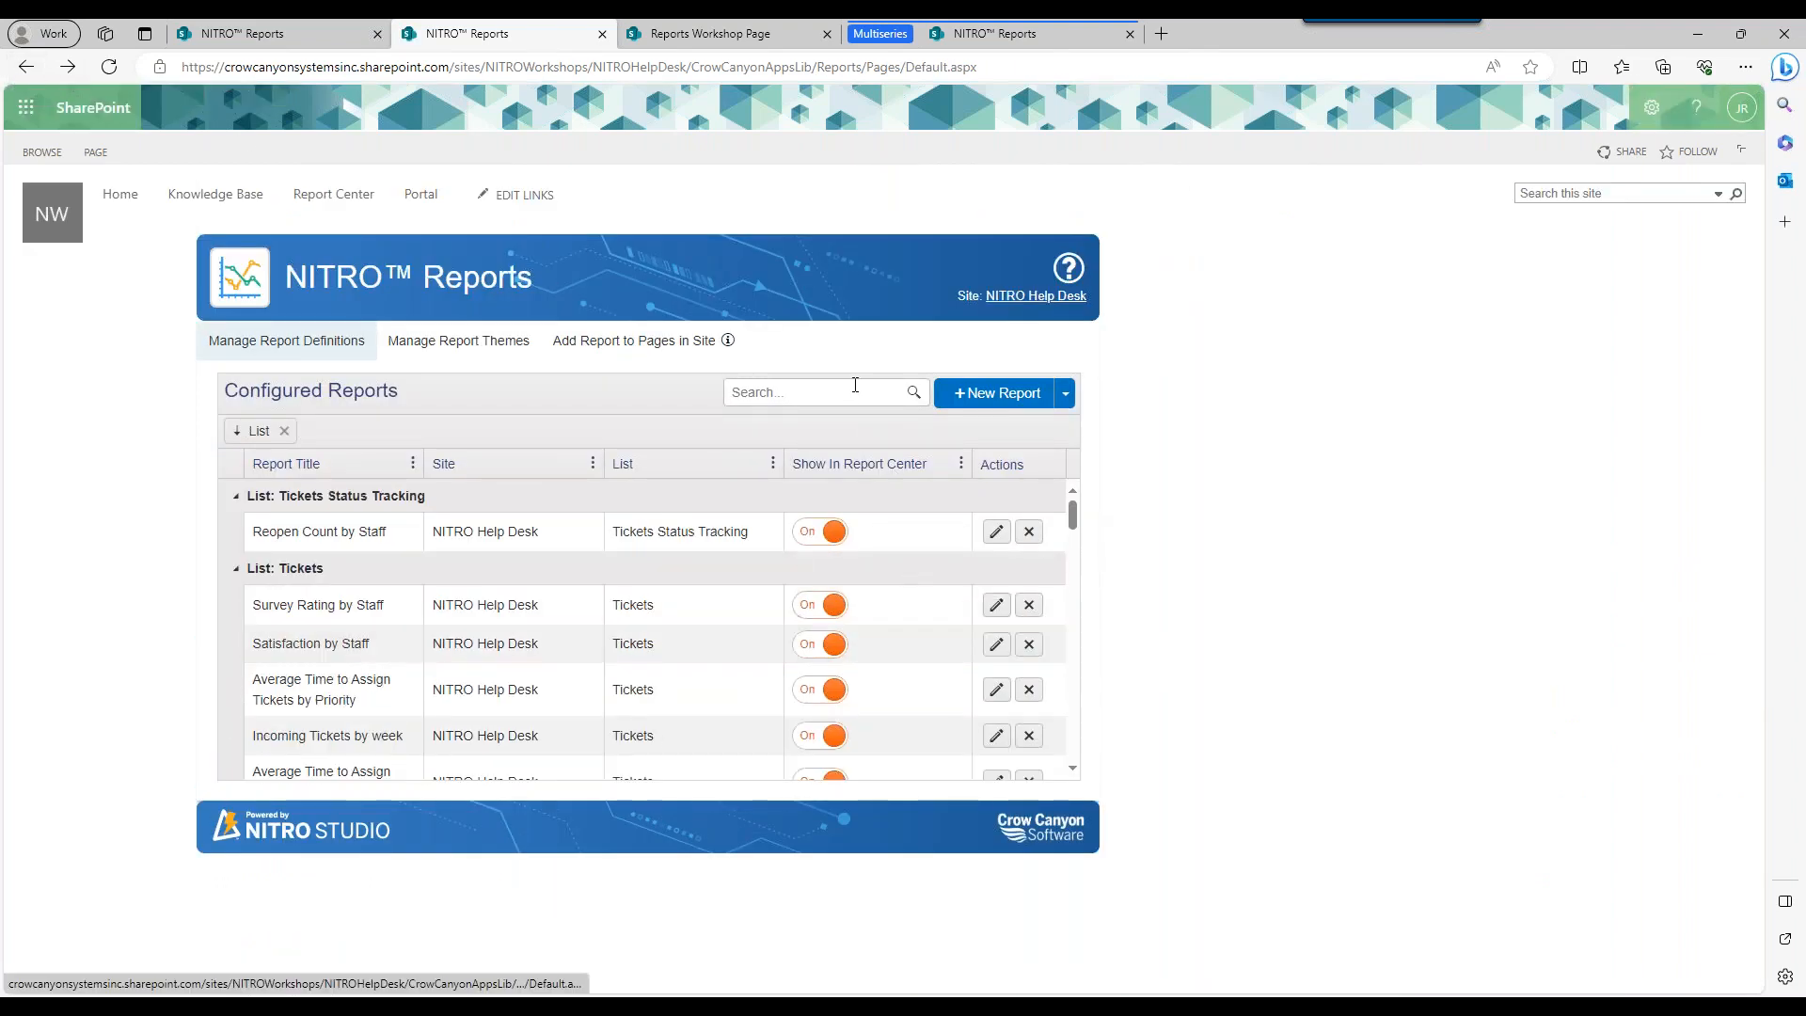
pyautogui.write('open tickerts')
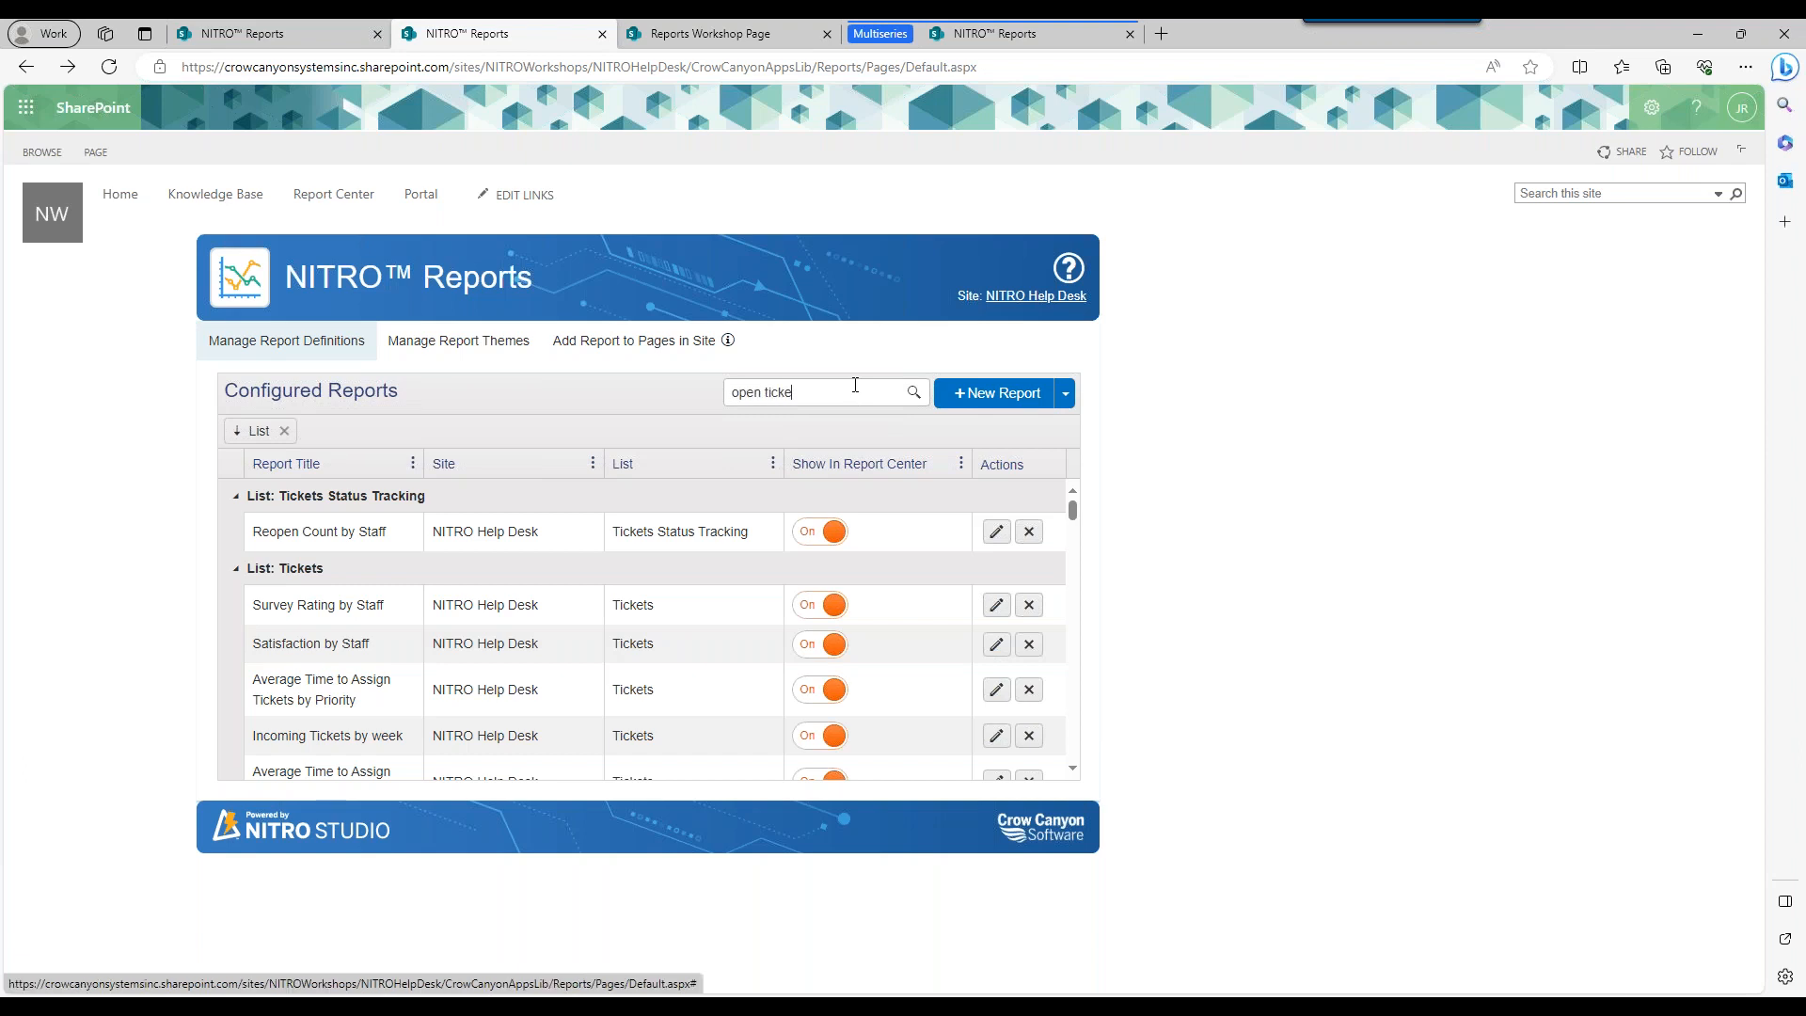
pyautogui.click(996, 538)
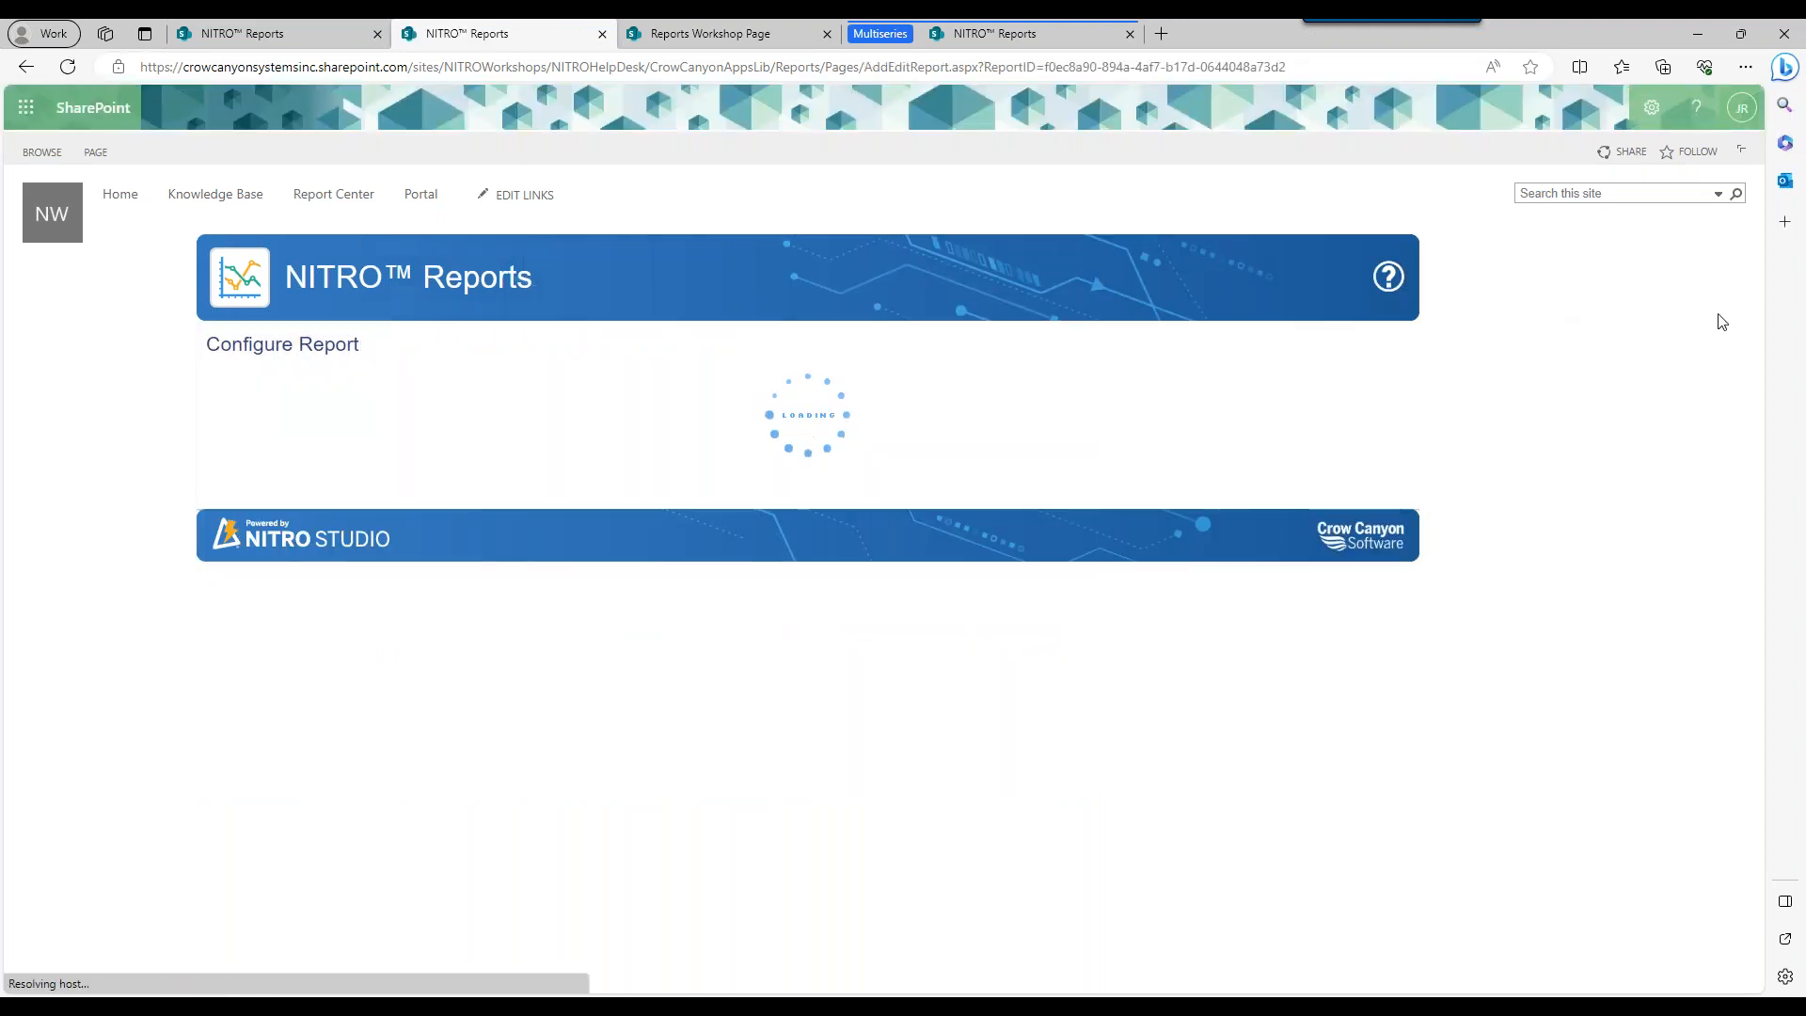
# Choose Created as the cell value column and inspect the calculation options offered for it.
pyautogui.moveTo(1760, 313); pyautogui.dragTo(1798, 831)
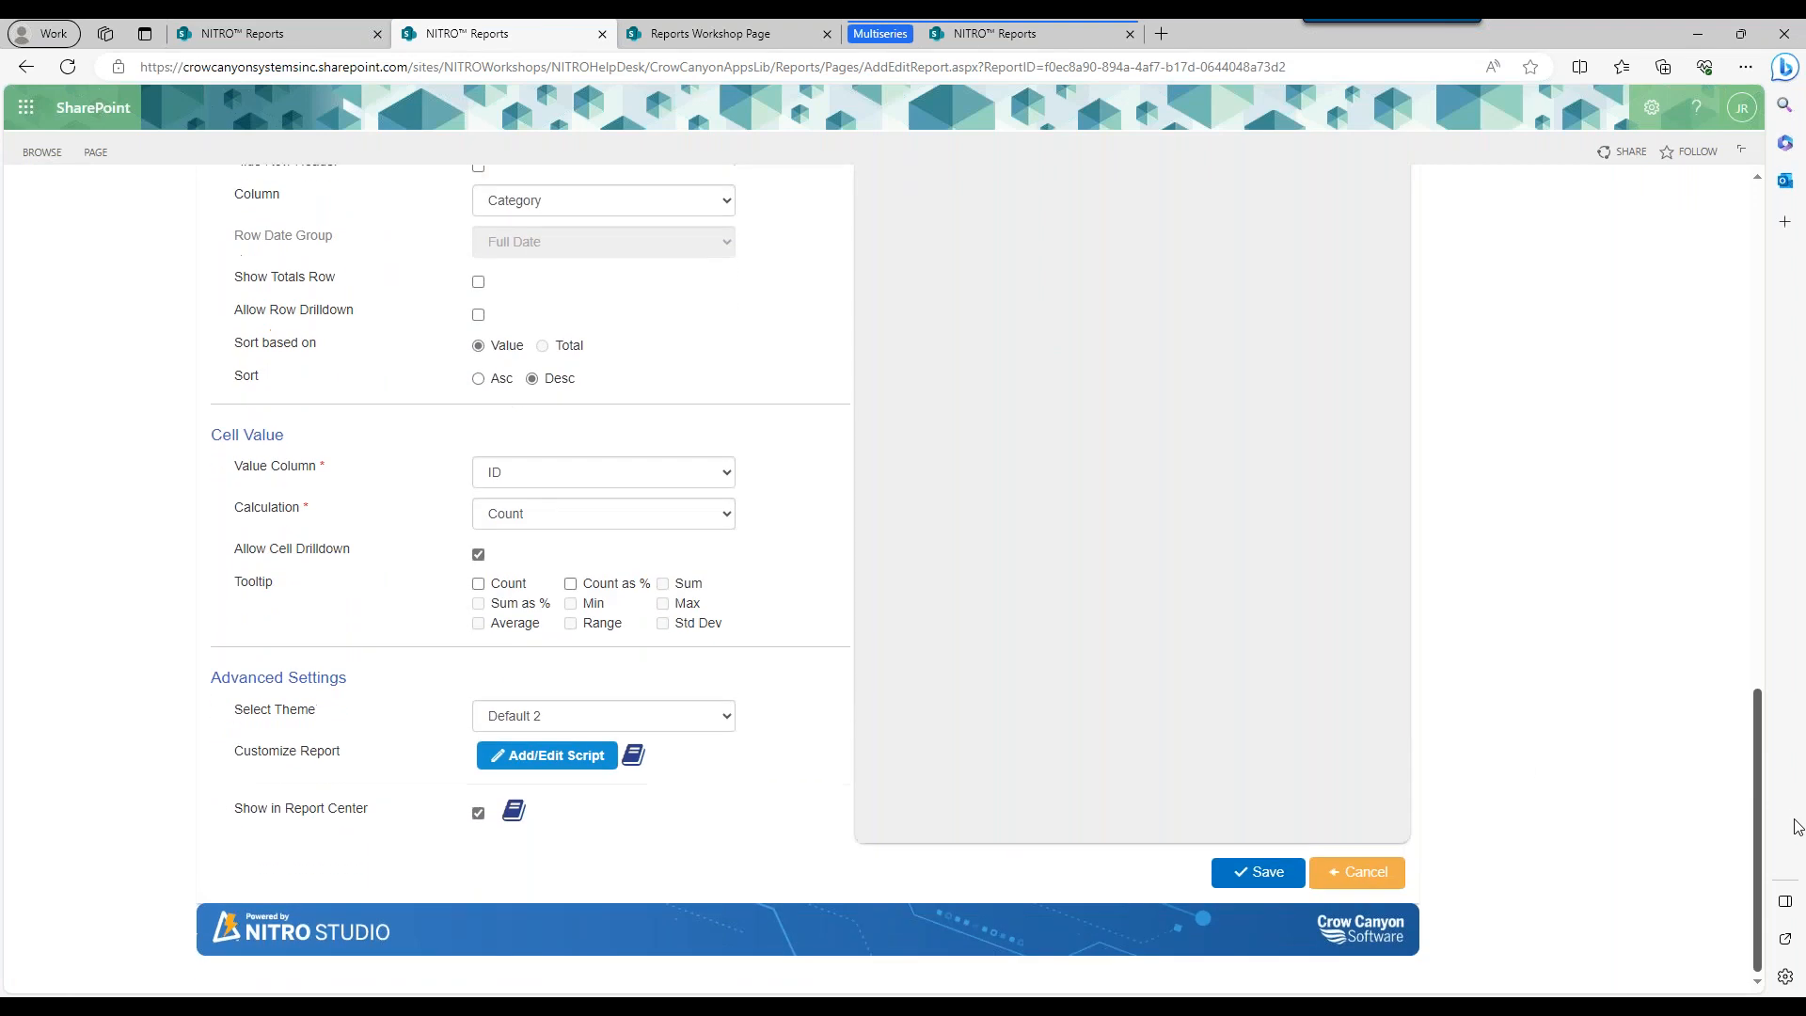
pyautogui.click(563, 521)
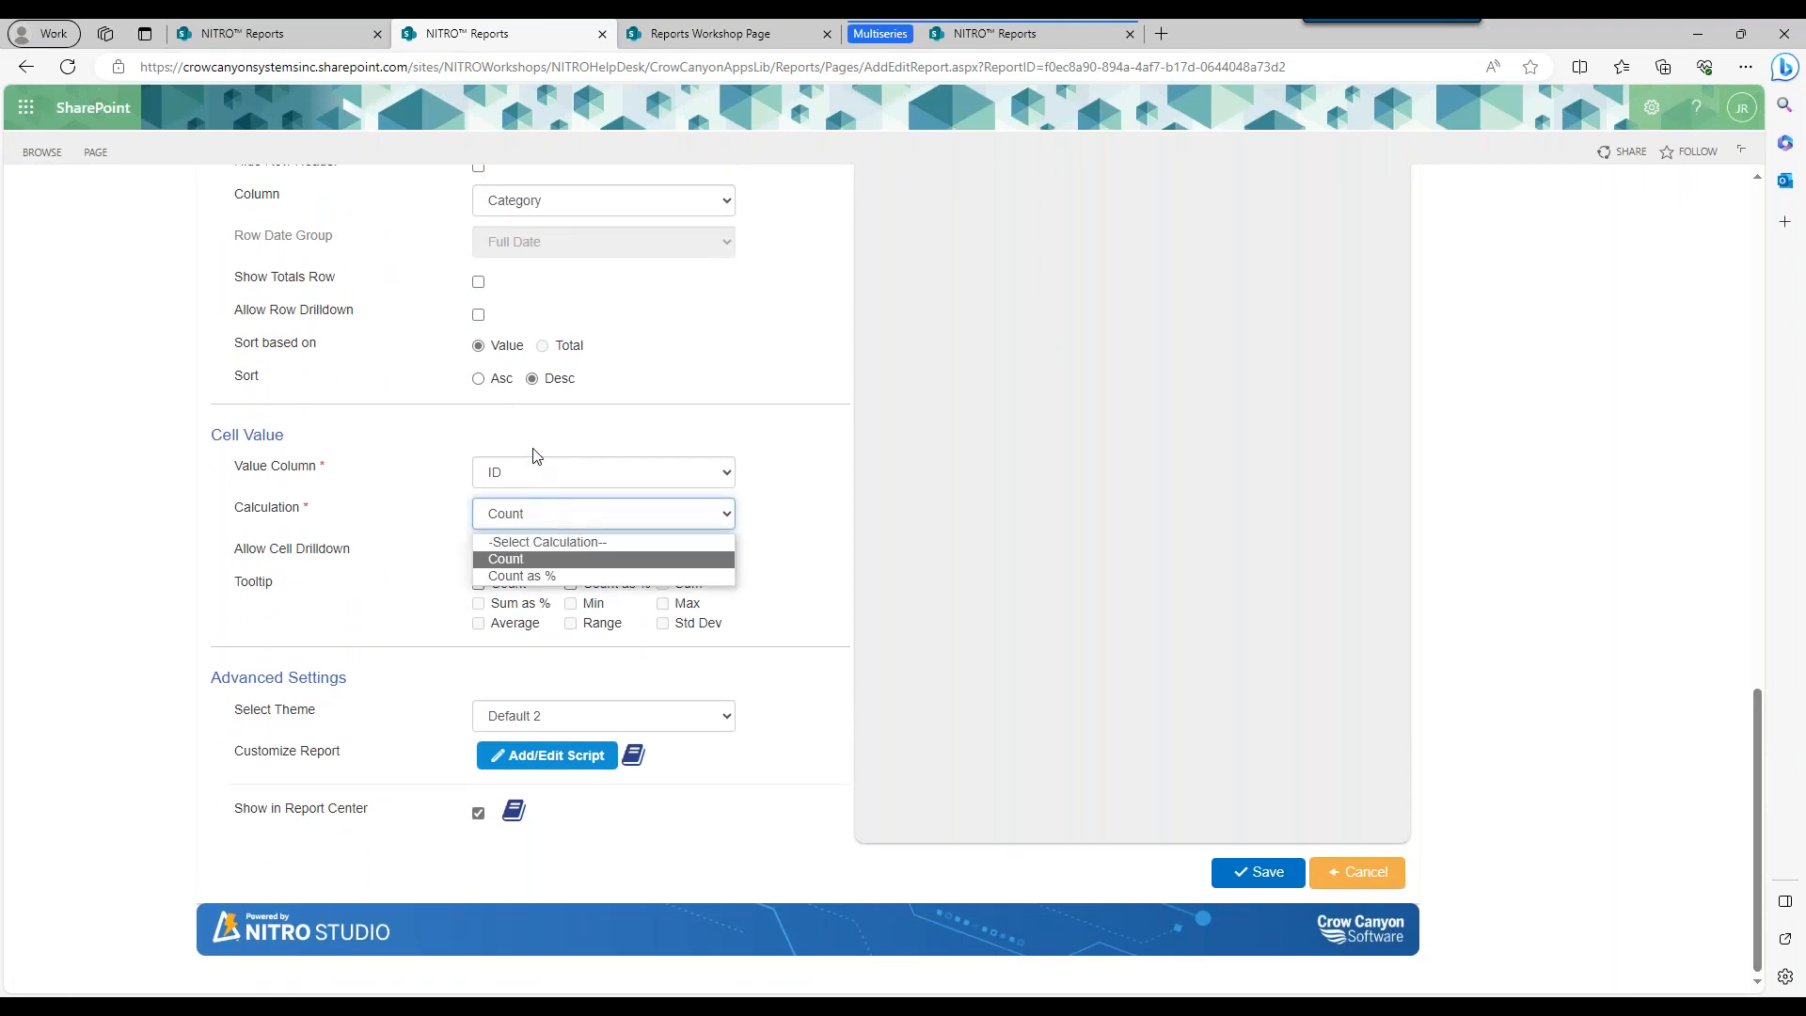
pyautogui.click(540, 472)
pyautogui.click(540, 487)
pyautogui.click(543, 508)
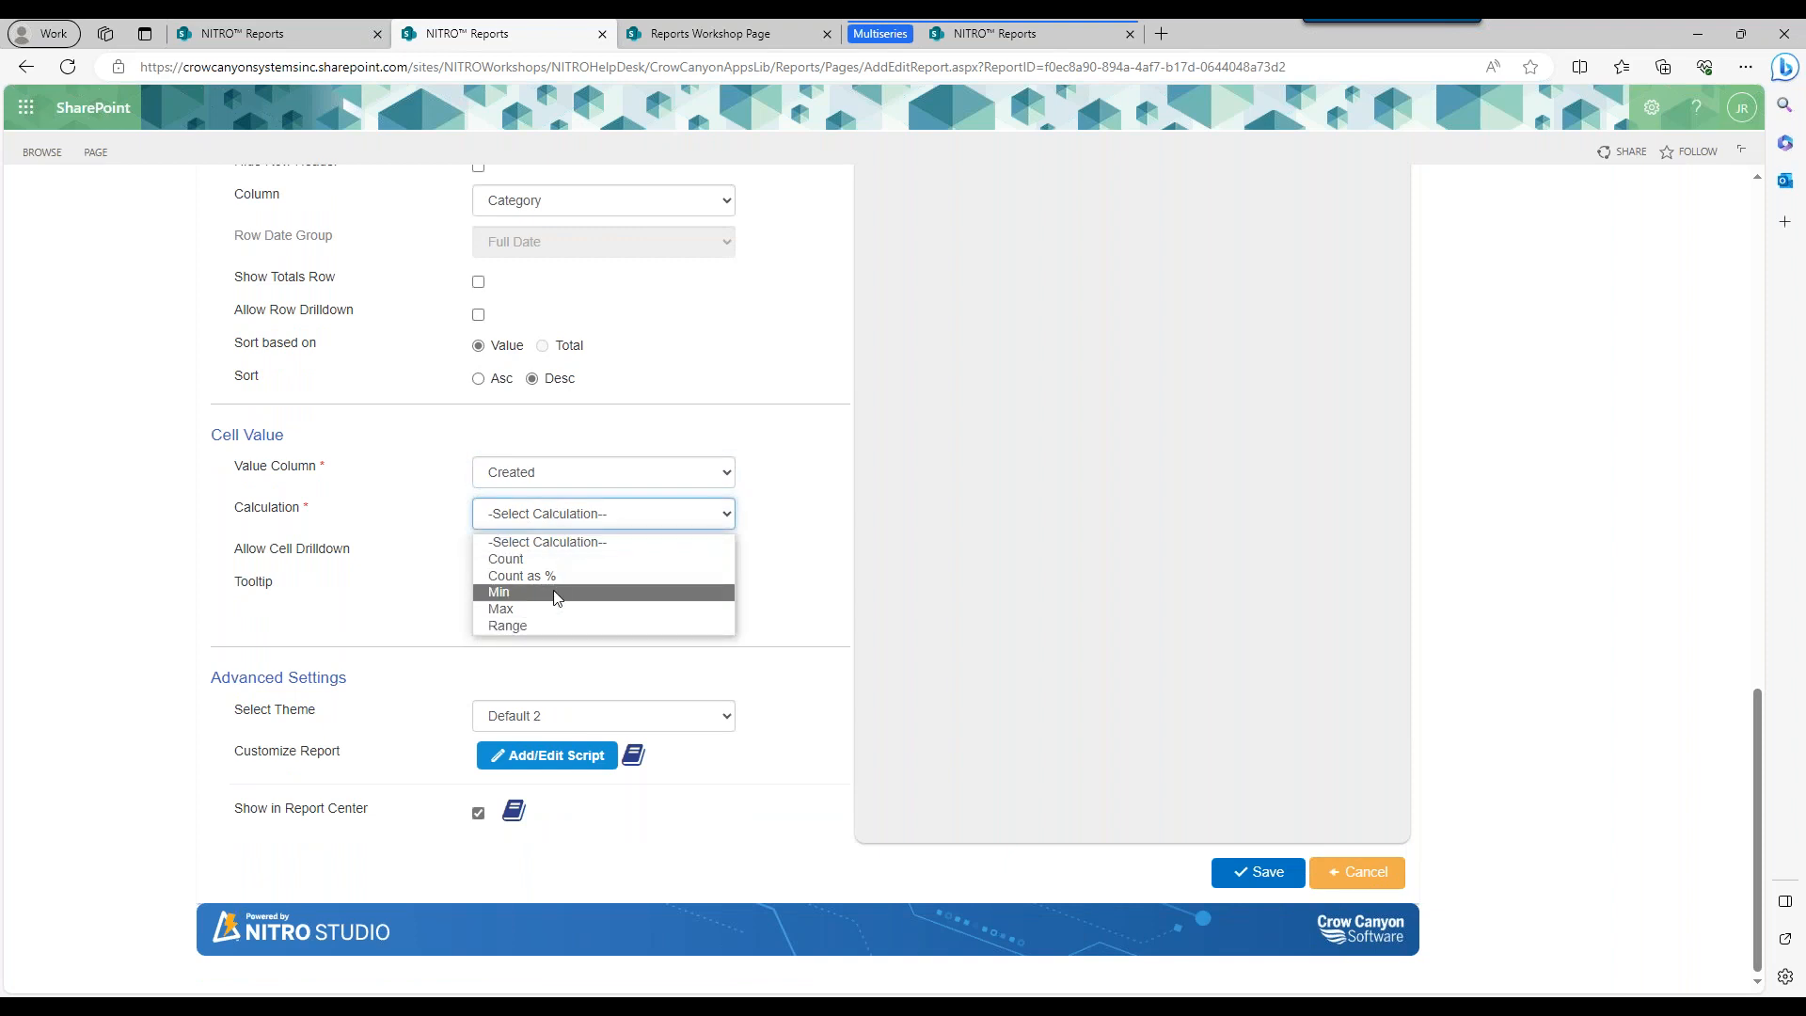
# Set the cell value column to ID and its calculation to Count.
pyautogui.click(519, 479)
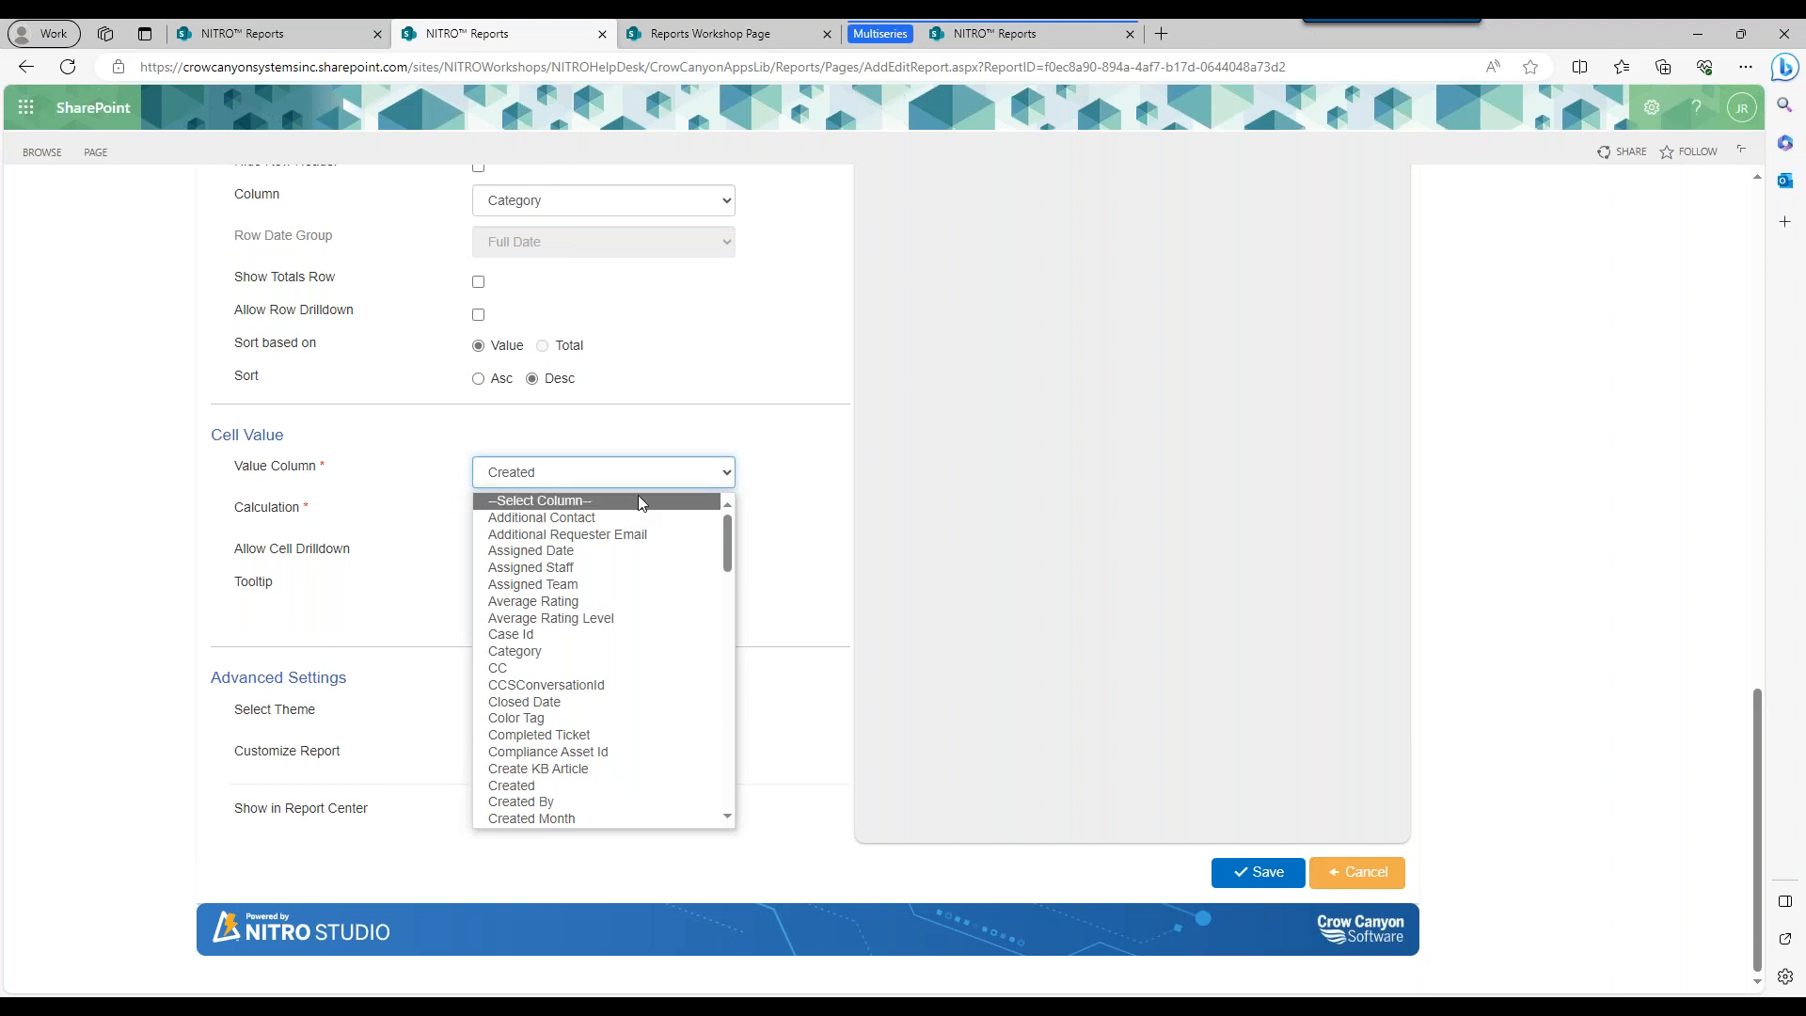
pyautogui.moveTo(724, 532); pyautogui.dragTo(724, 631)
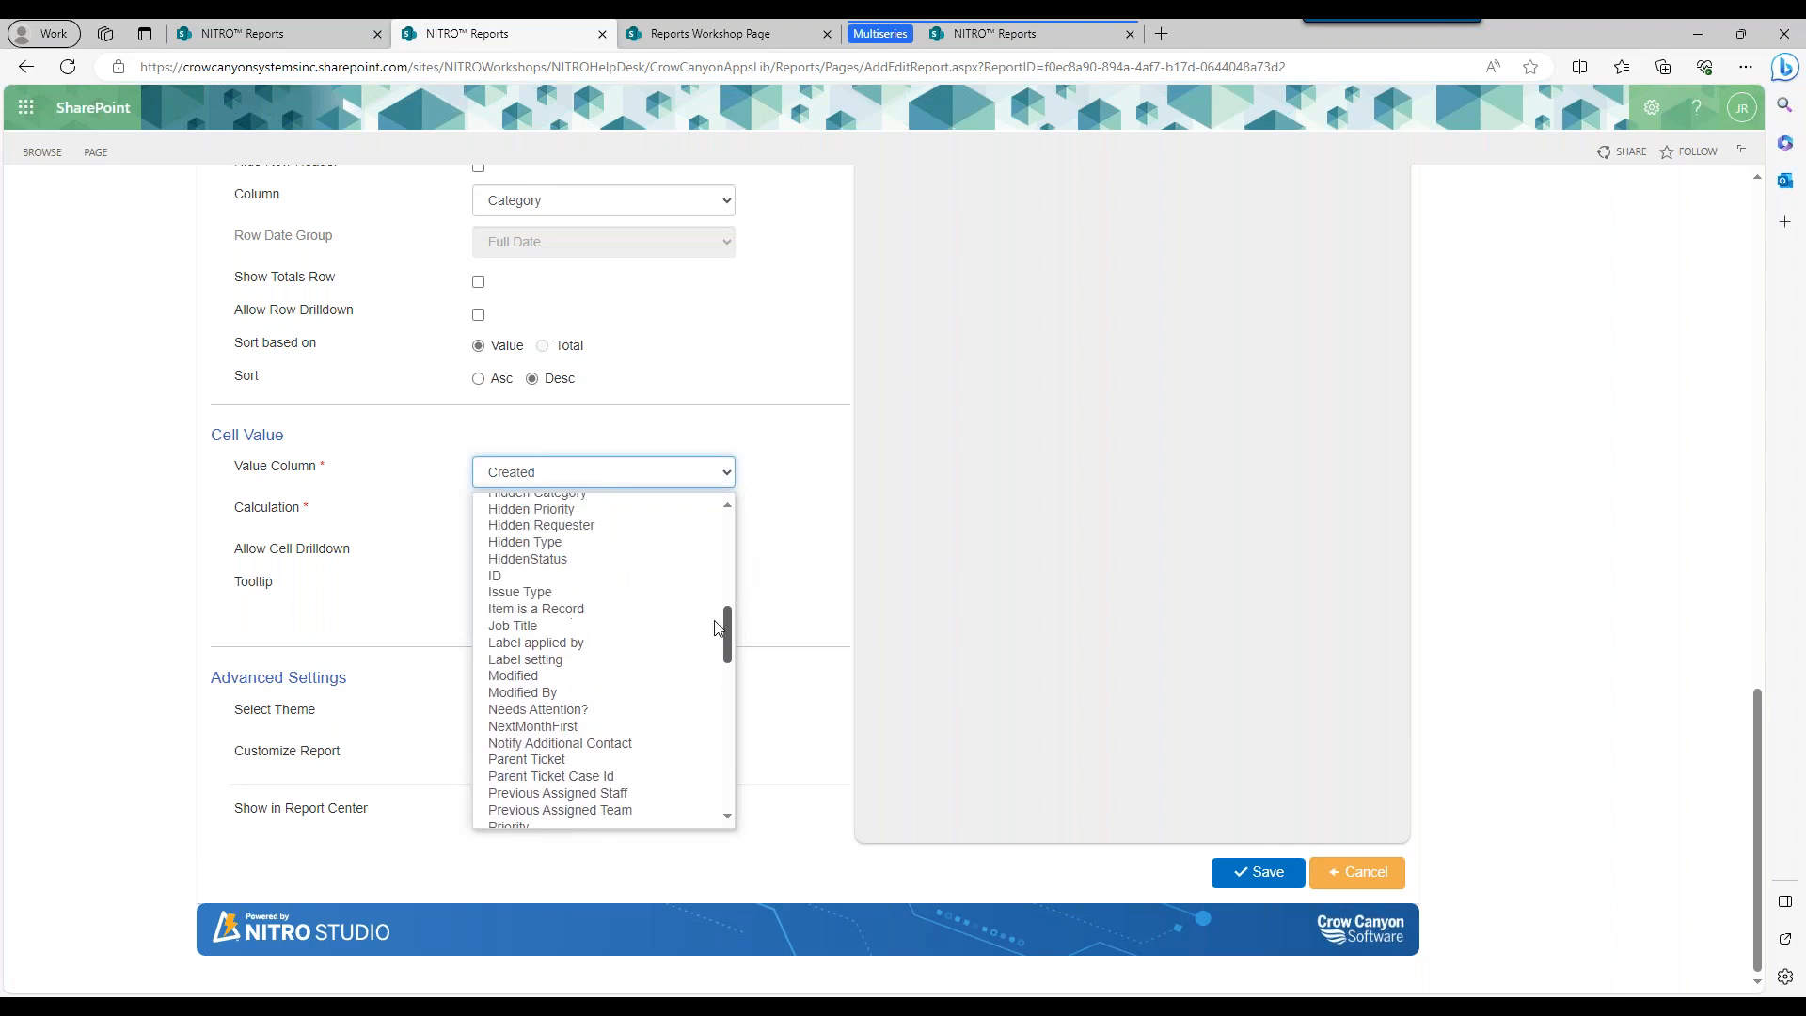
pyautogui.click(508, 575)
pyautogui.click(548, 515)
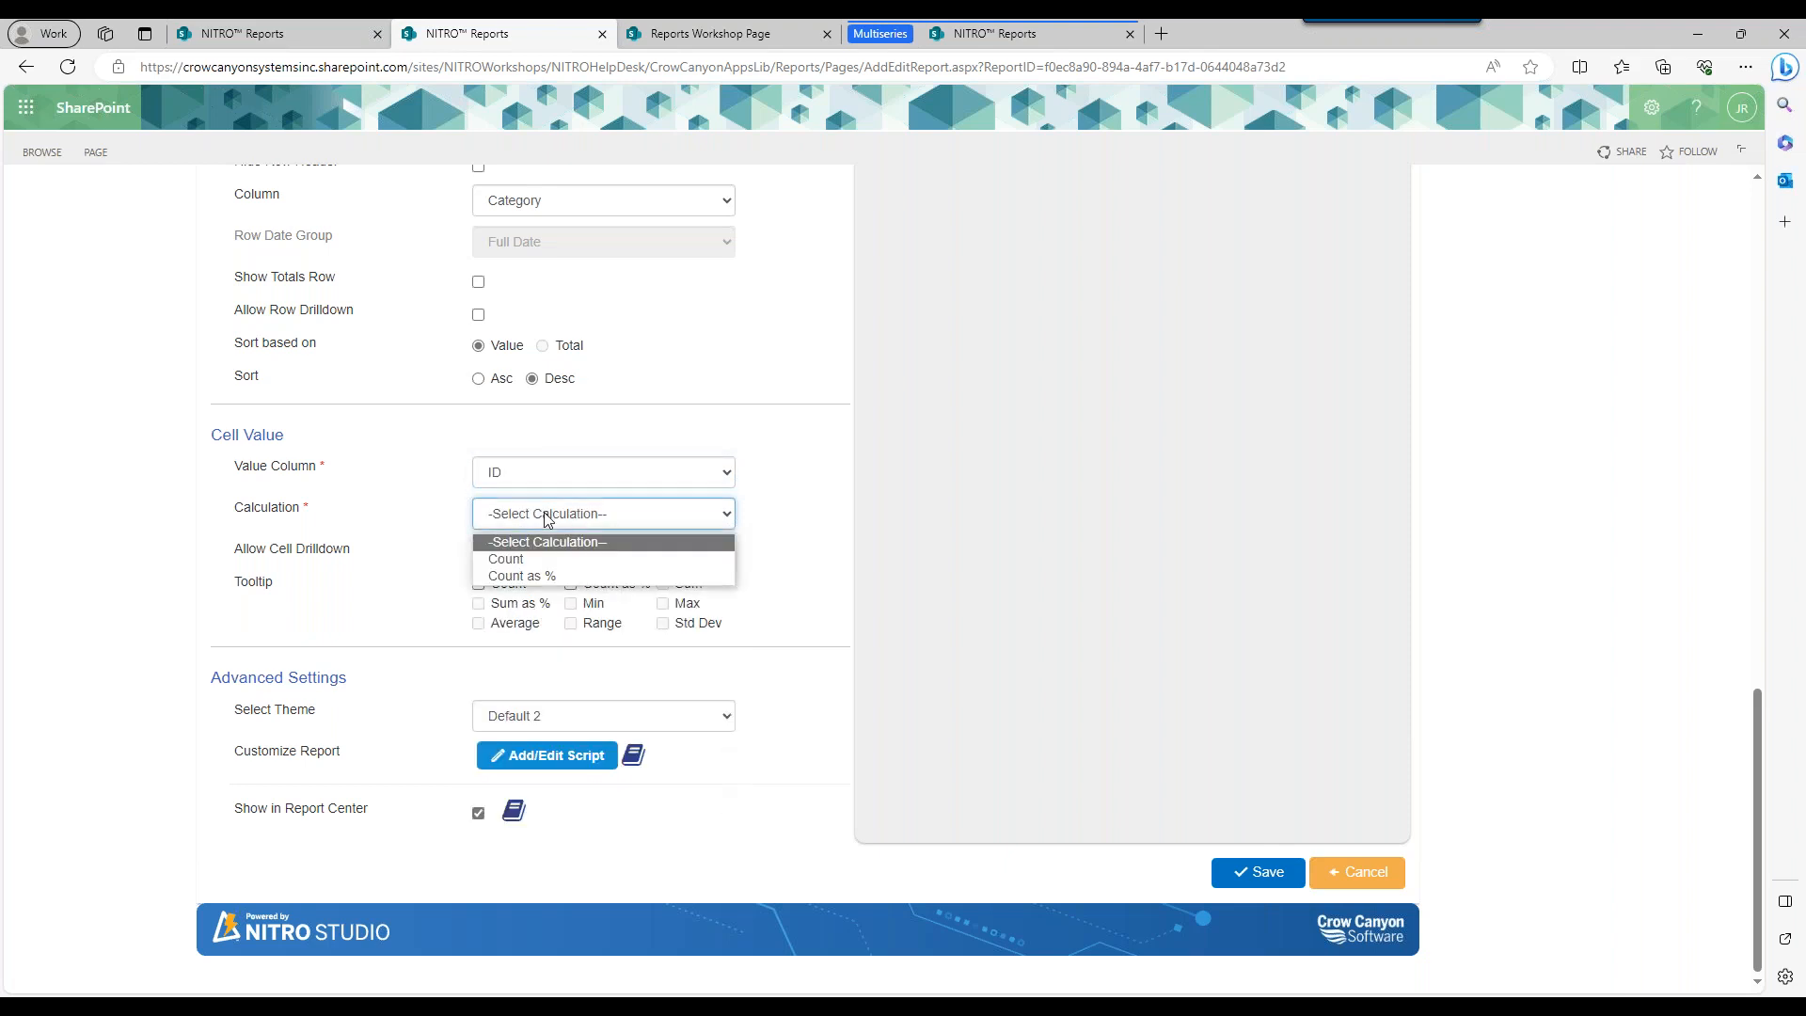
pyautogui.click(508, 559)
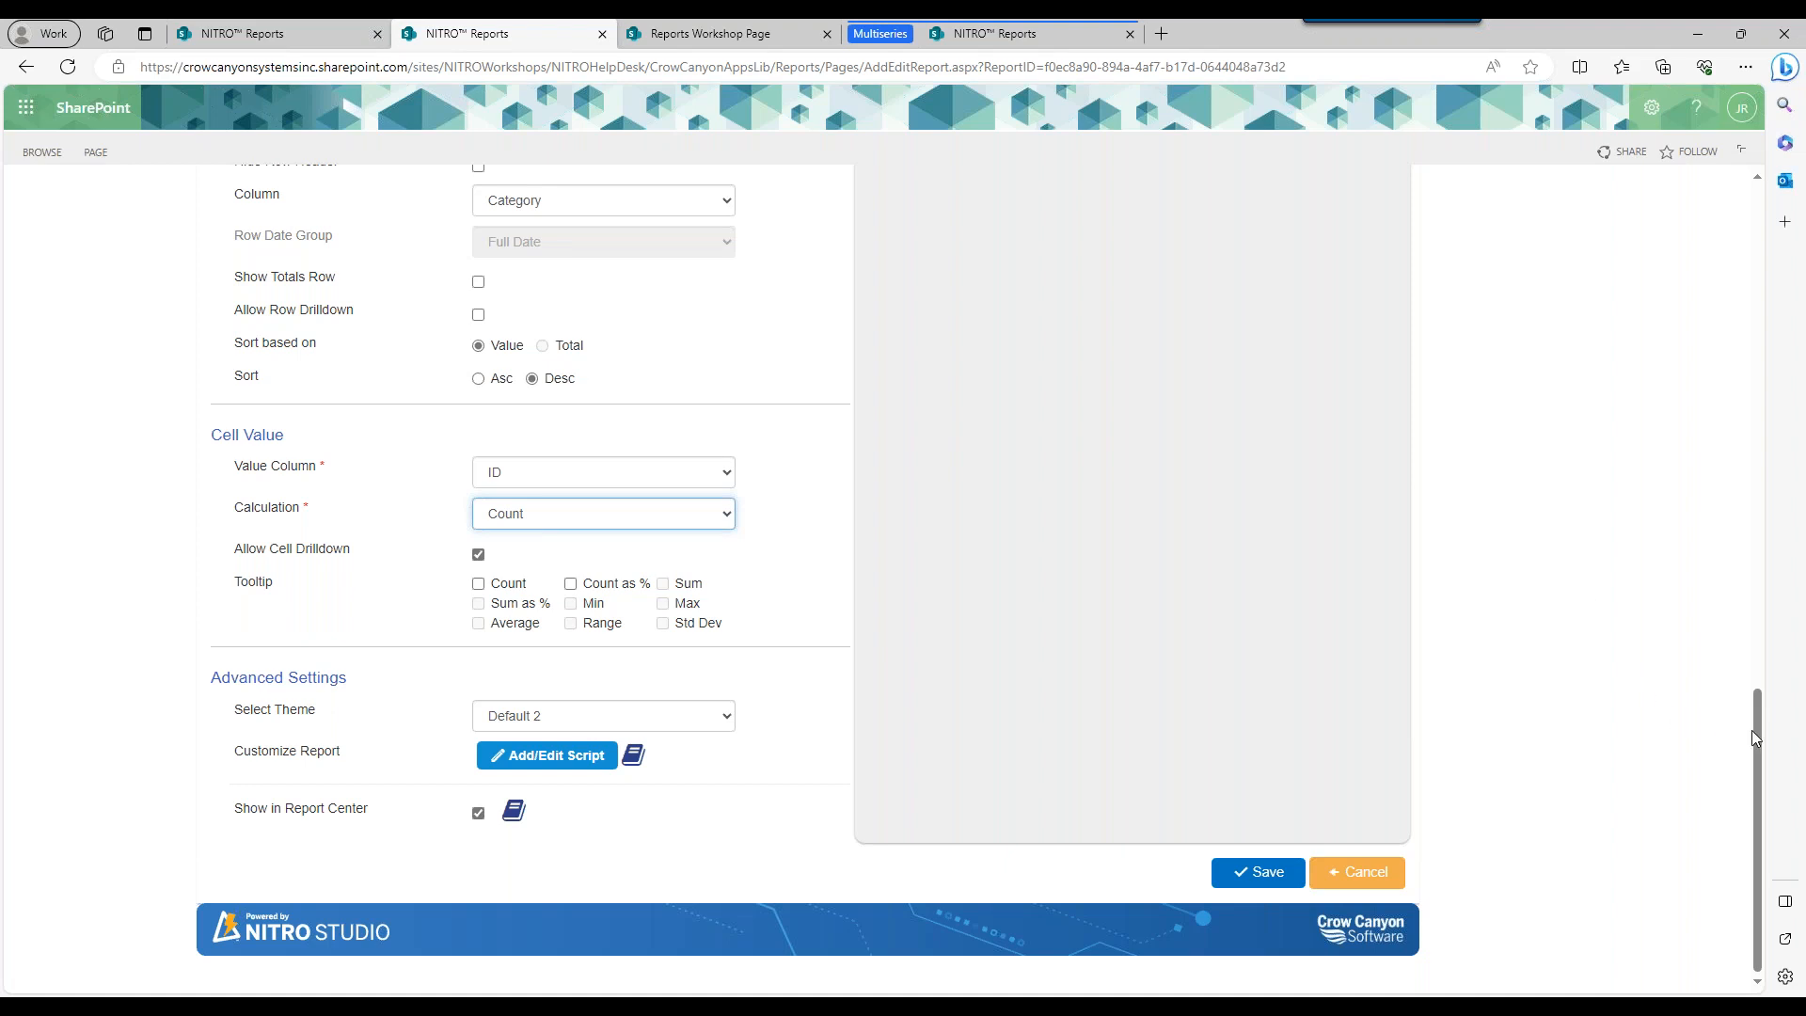
# Preview the report and examine the stacked category chart and the table beneath it.
pyautogui.moveTo(1757, 731); pyautogui.dragTo(1765, 215)
pyautogui.click(1183, 398)
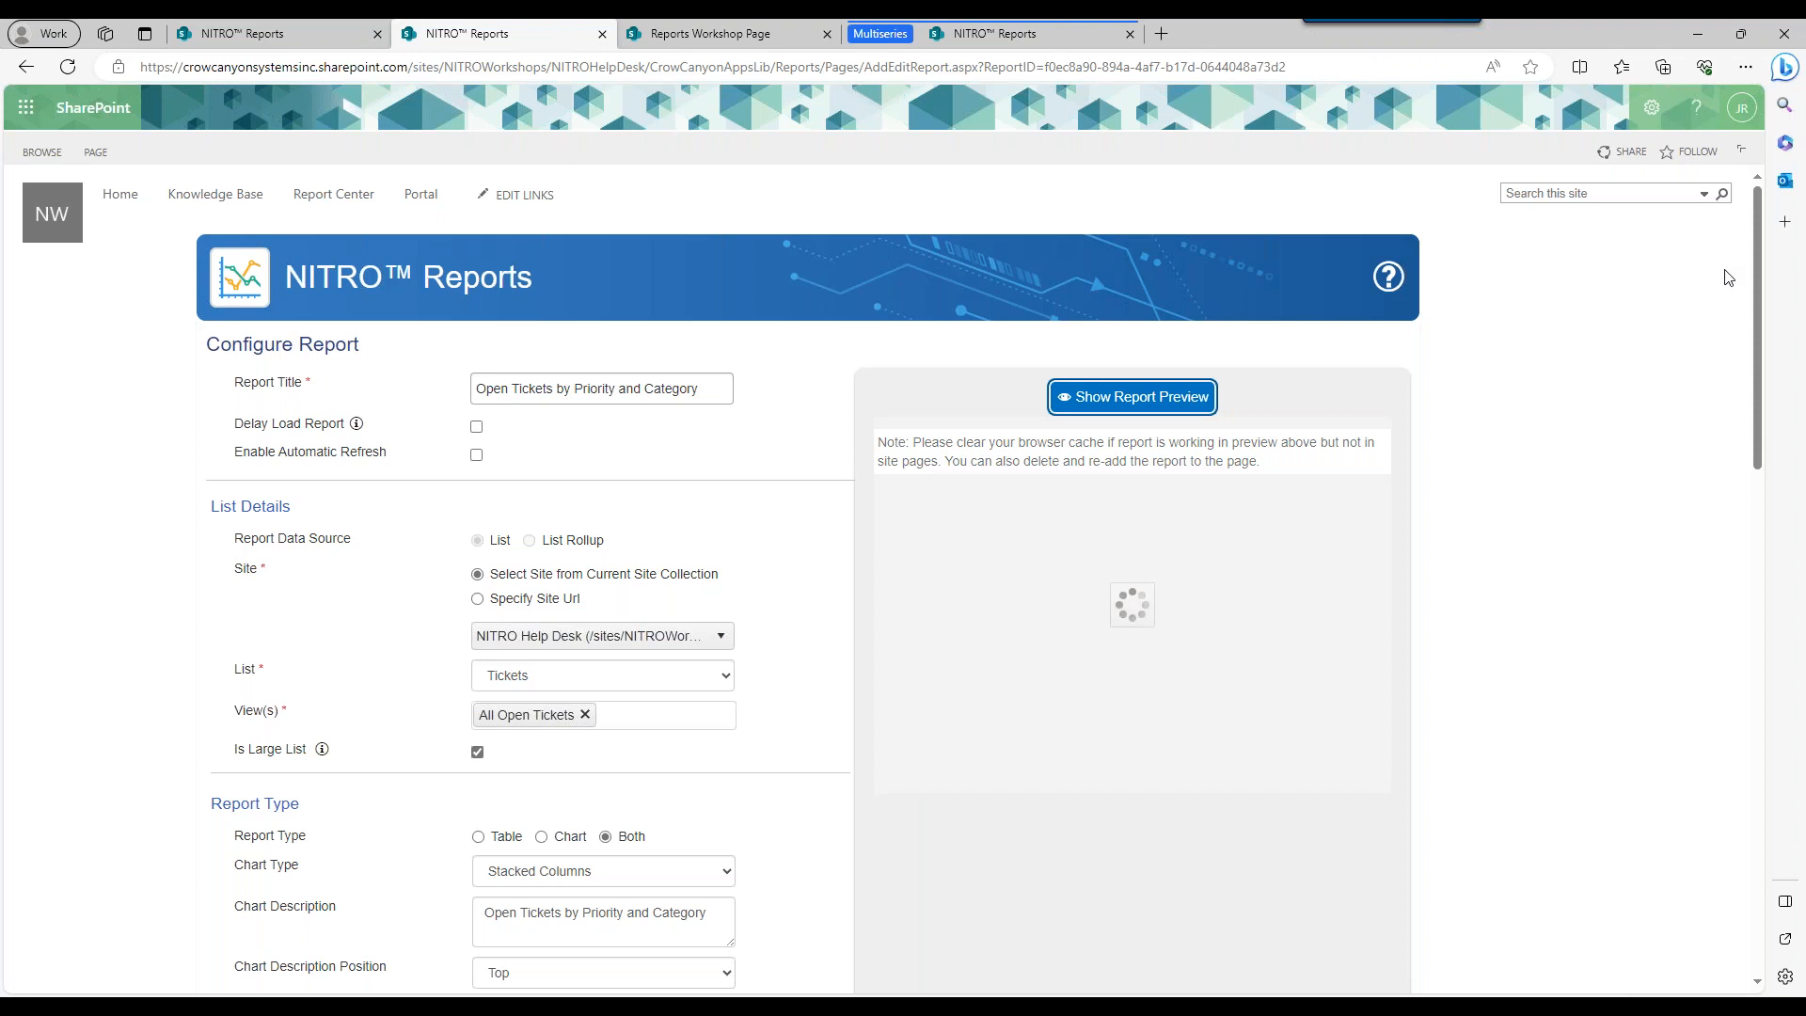
pyautogui.scroll(-1, 1762, 301)
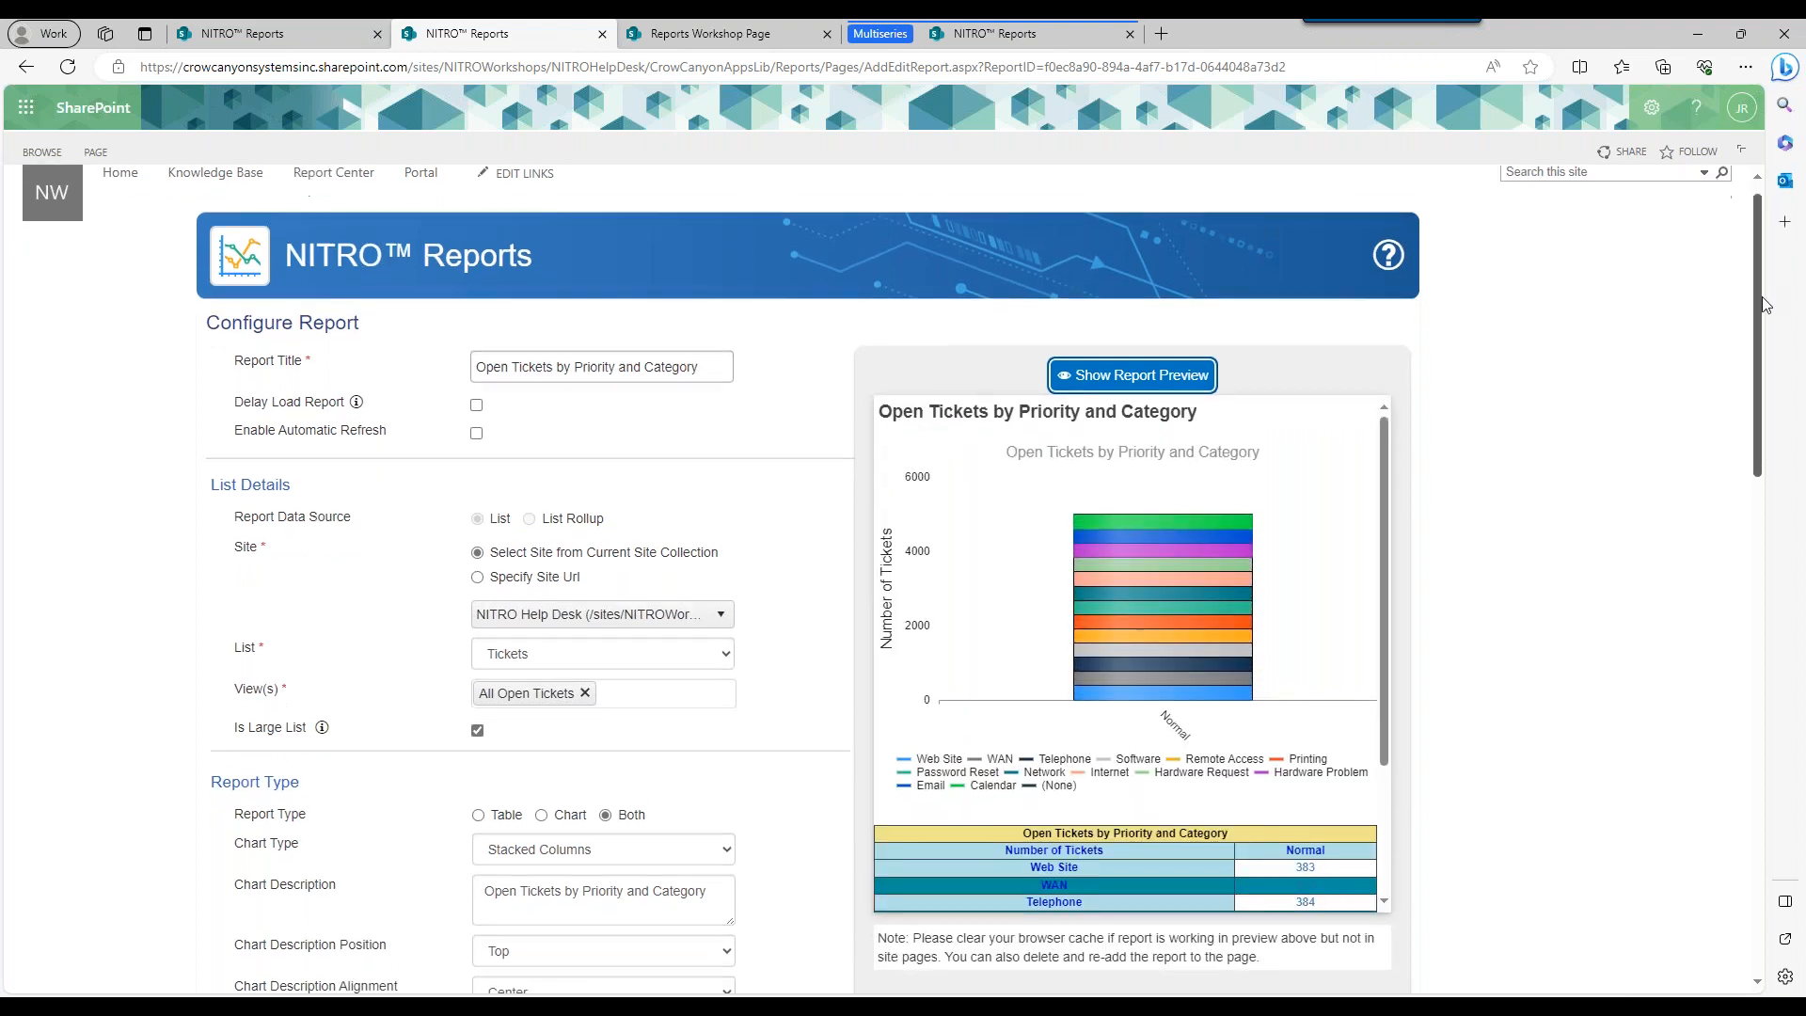
# Enable the Count tooltip and allow drilldown for both the Priority column and the Category row.
pyautogui.moveTo(1765, 316); pyautogui.dragTo(1796, 800)
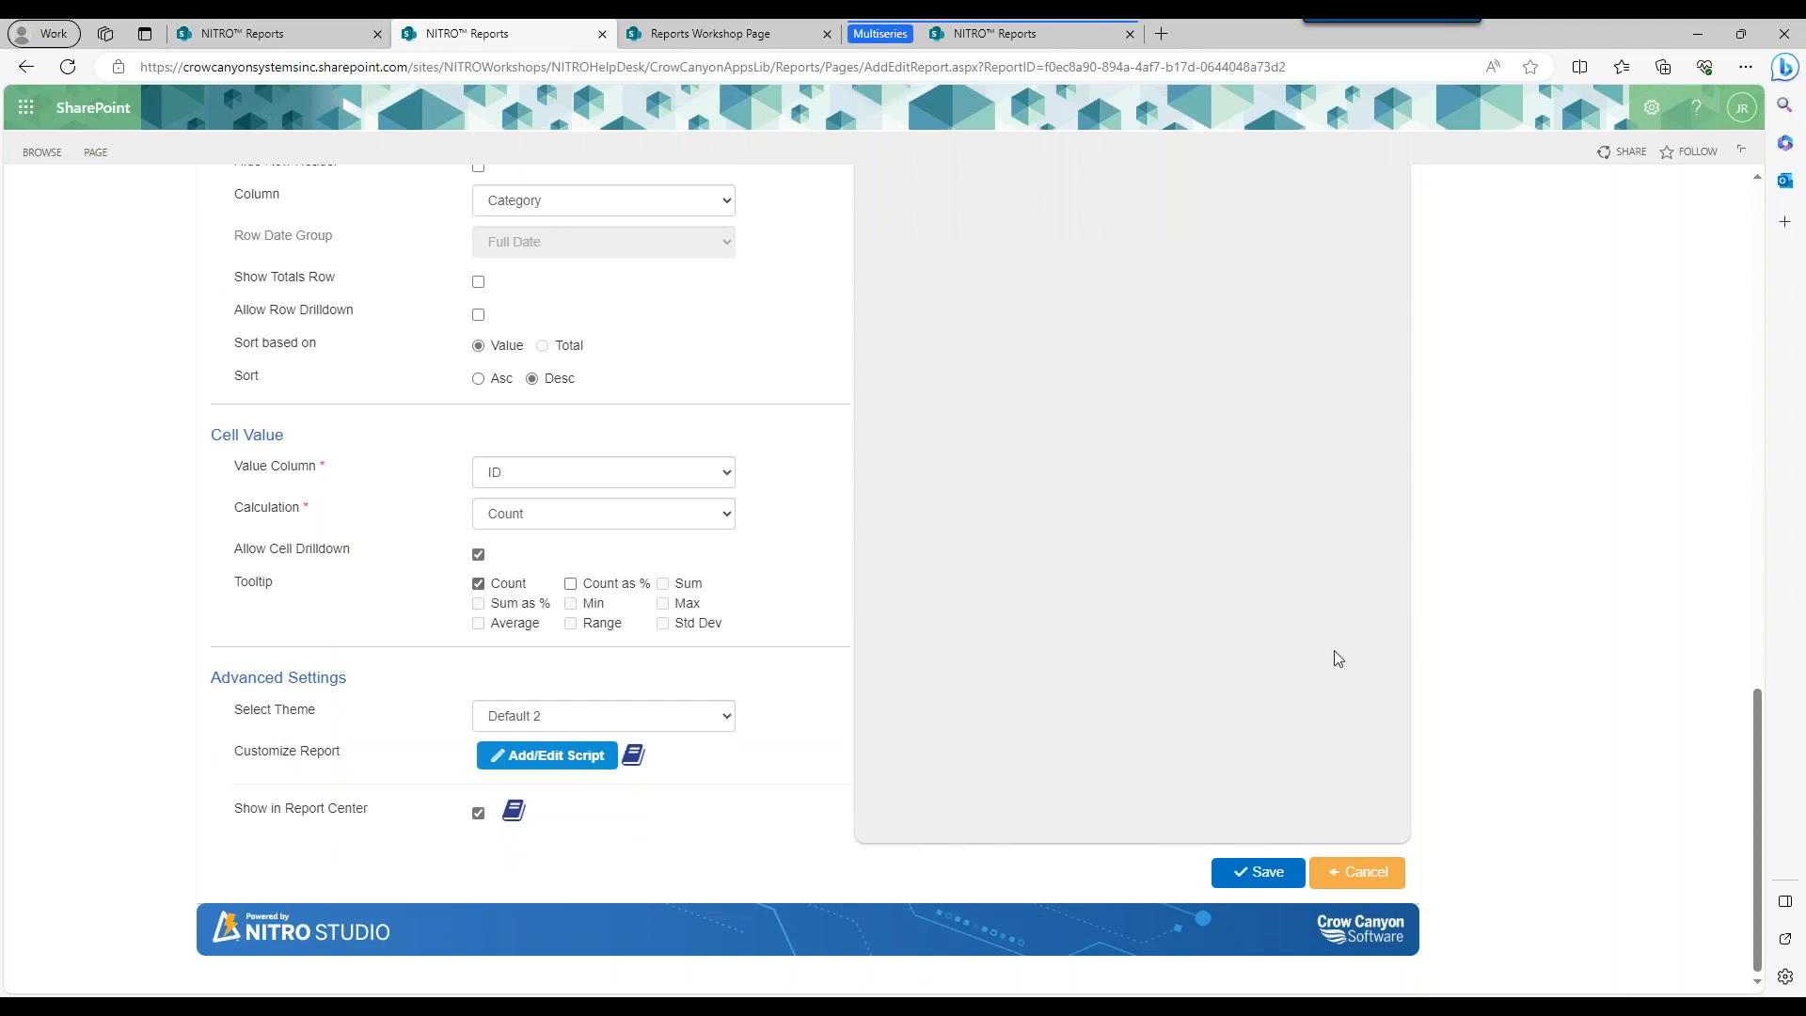
pyautogui.moveTo(1762, 784); pyautogui.dragTo(1753, 591)
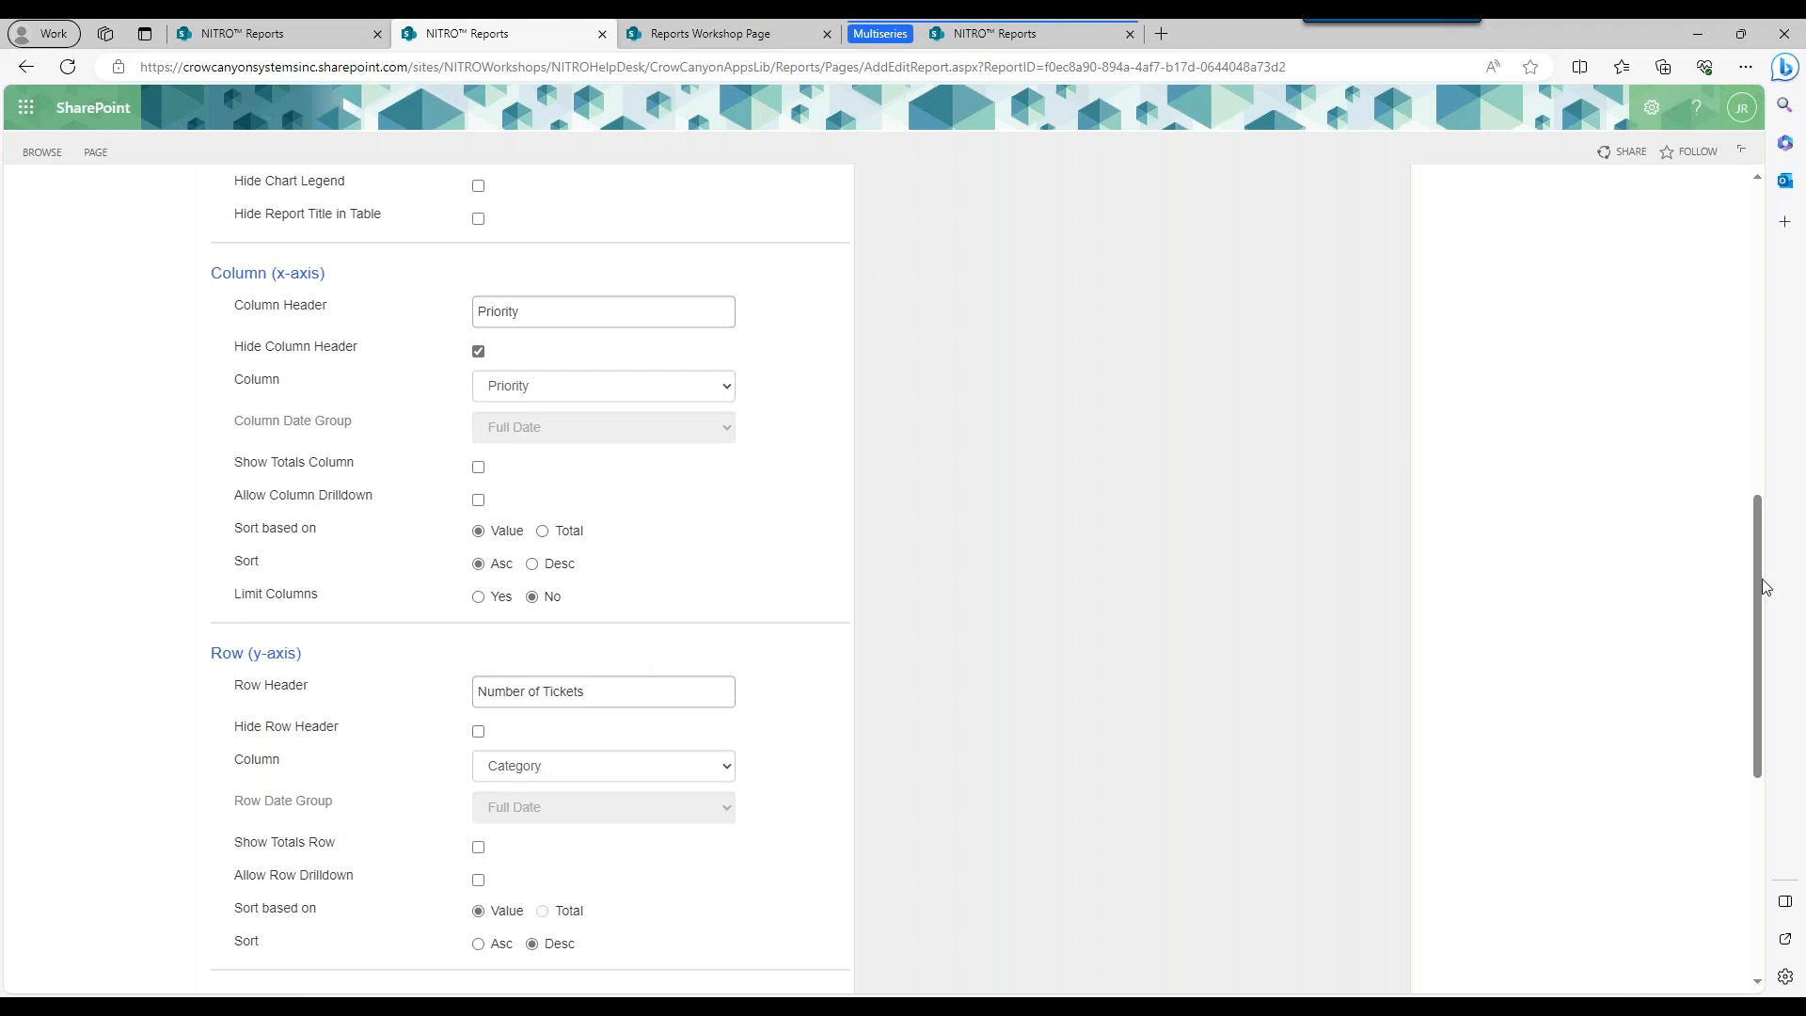
pyautogui.click(479, 500)
pyautogui.click(478, 466)
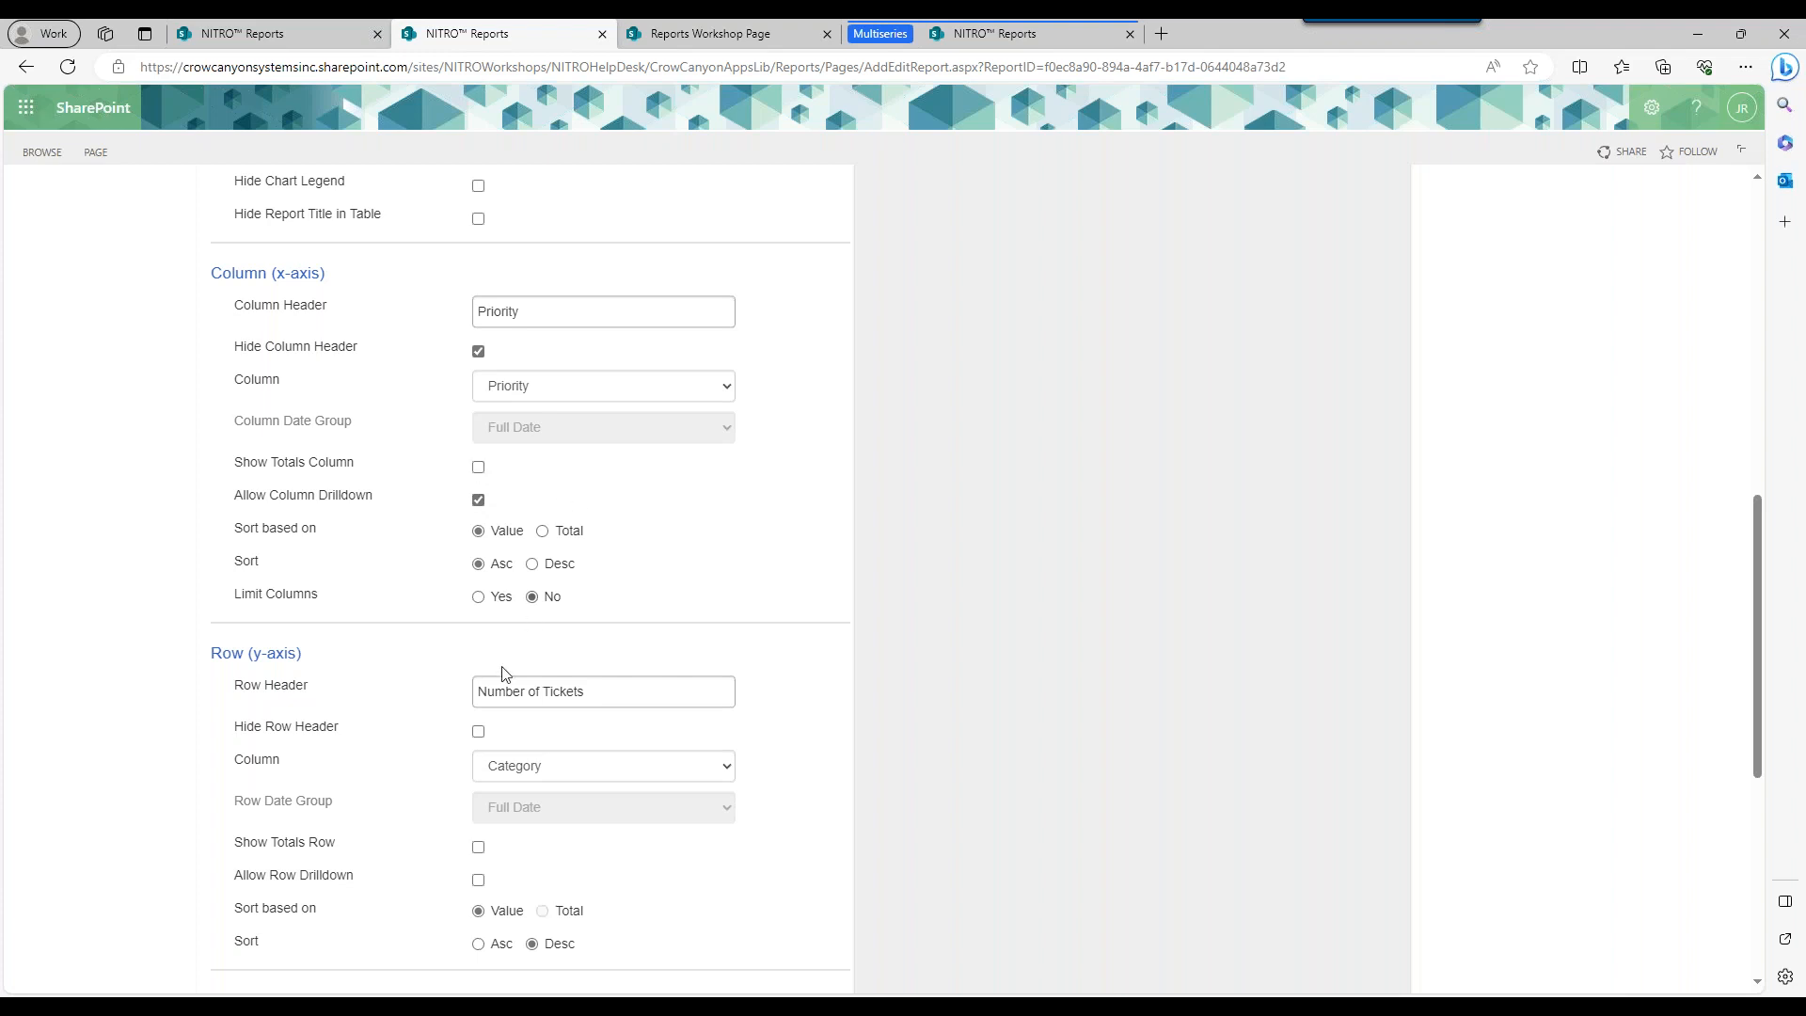
pyautogui.click(478, 882)
# Check the Allow Cell Drilldown setting, preview the report, and inspect the drilldown links in the table.
pyautogui.moveTo(1759, 562); pyautogui.dragTo(1756, 771)
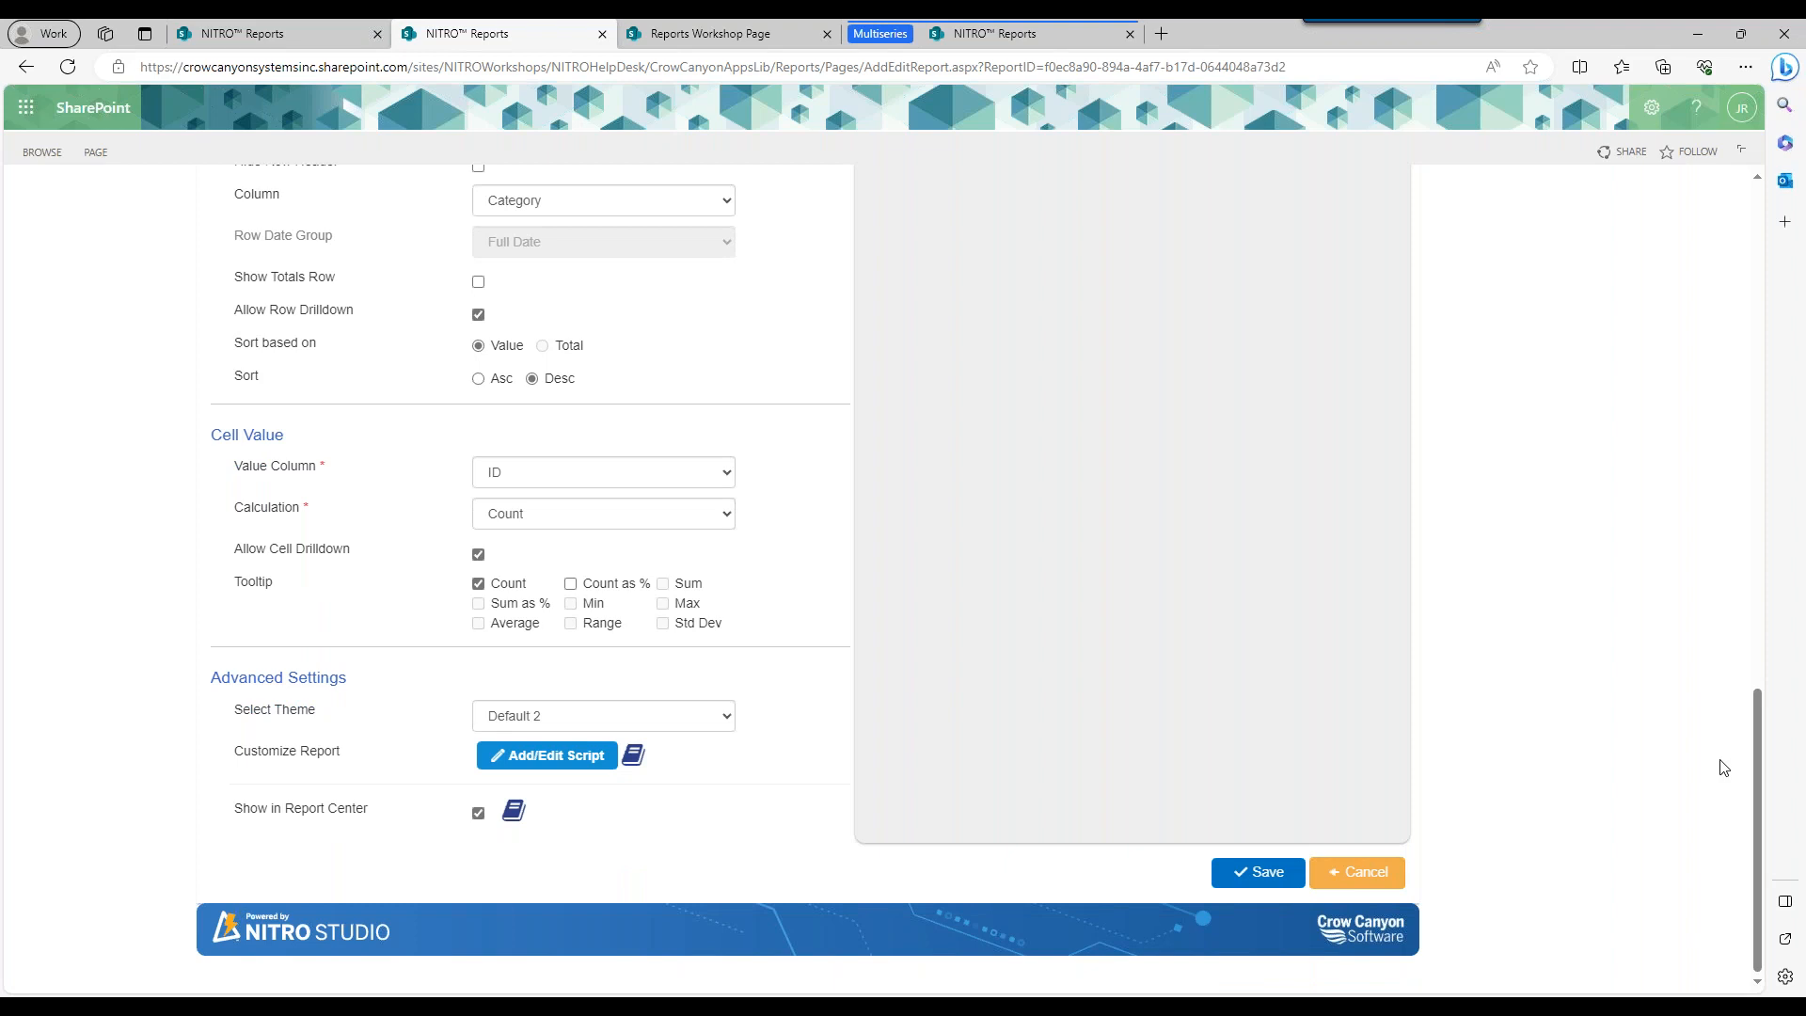
pyautogui.rightClick(1724, 767)
pyautogui.click(1041, 568)
pyautogui.click(479, 553)
pyautogui.moveTo(1757, 795); pyautogui.dragTo(1750, 225)
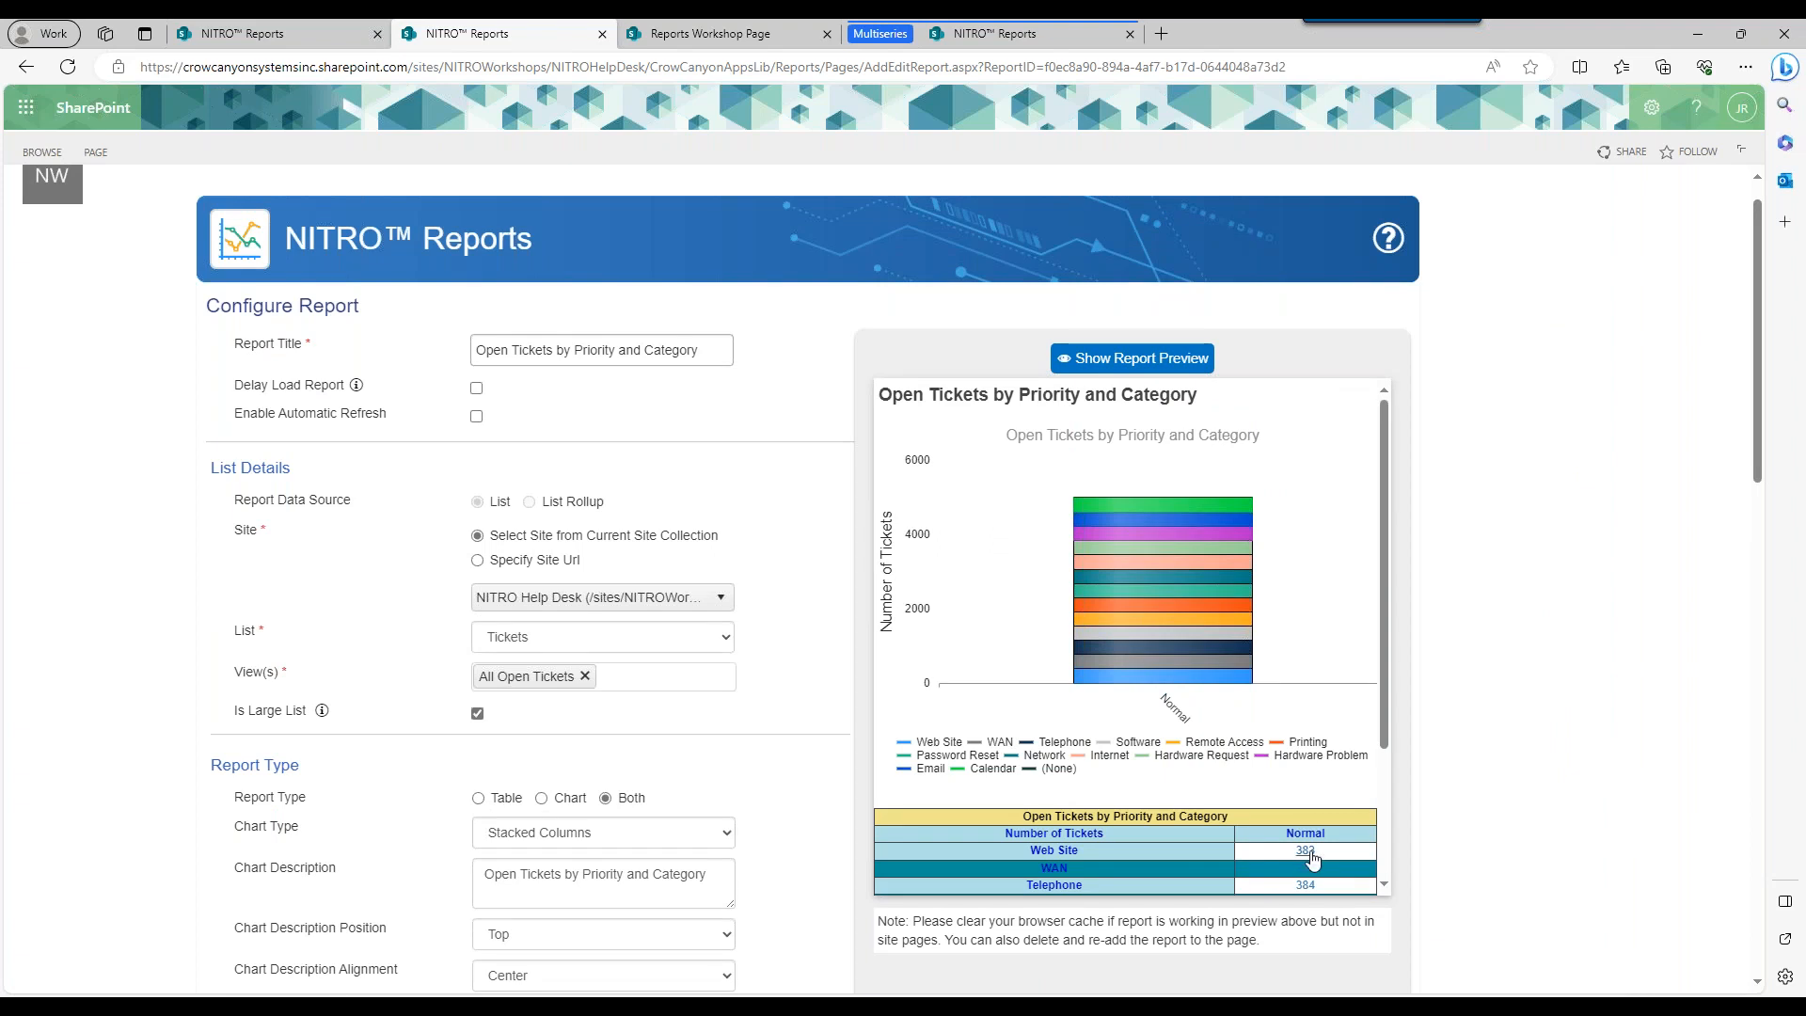
pyautogui.click(1132, 358)
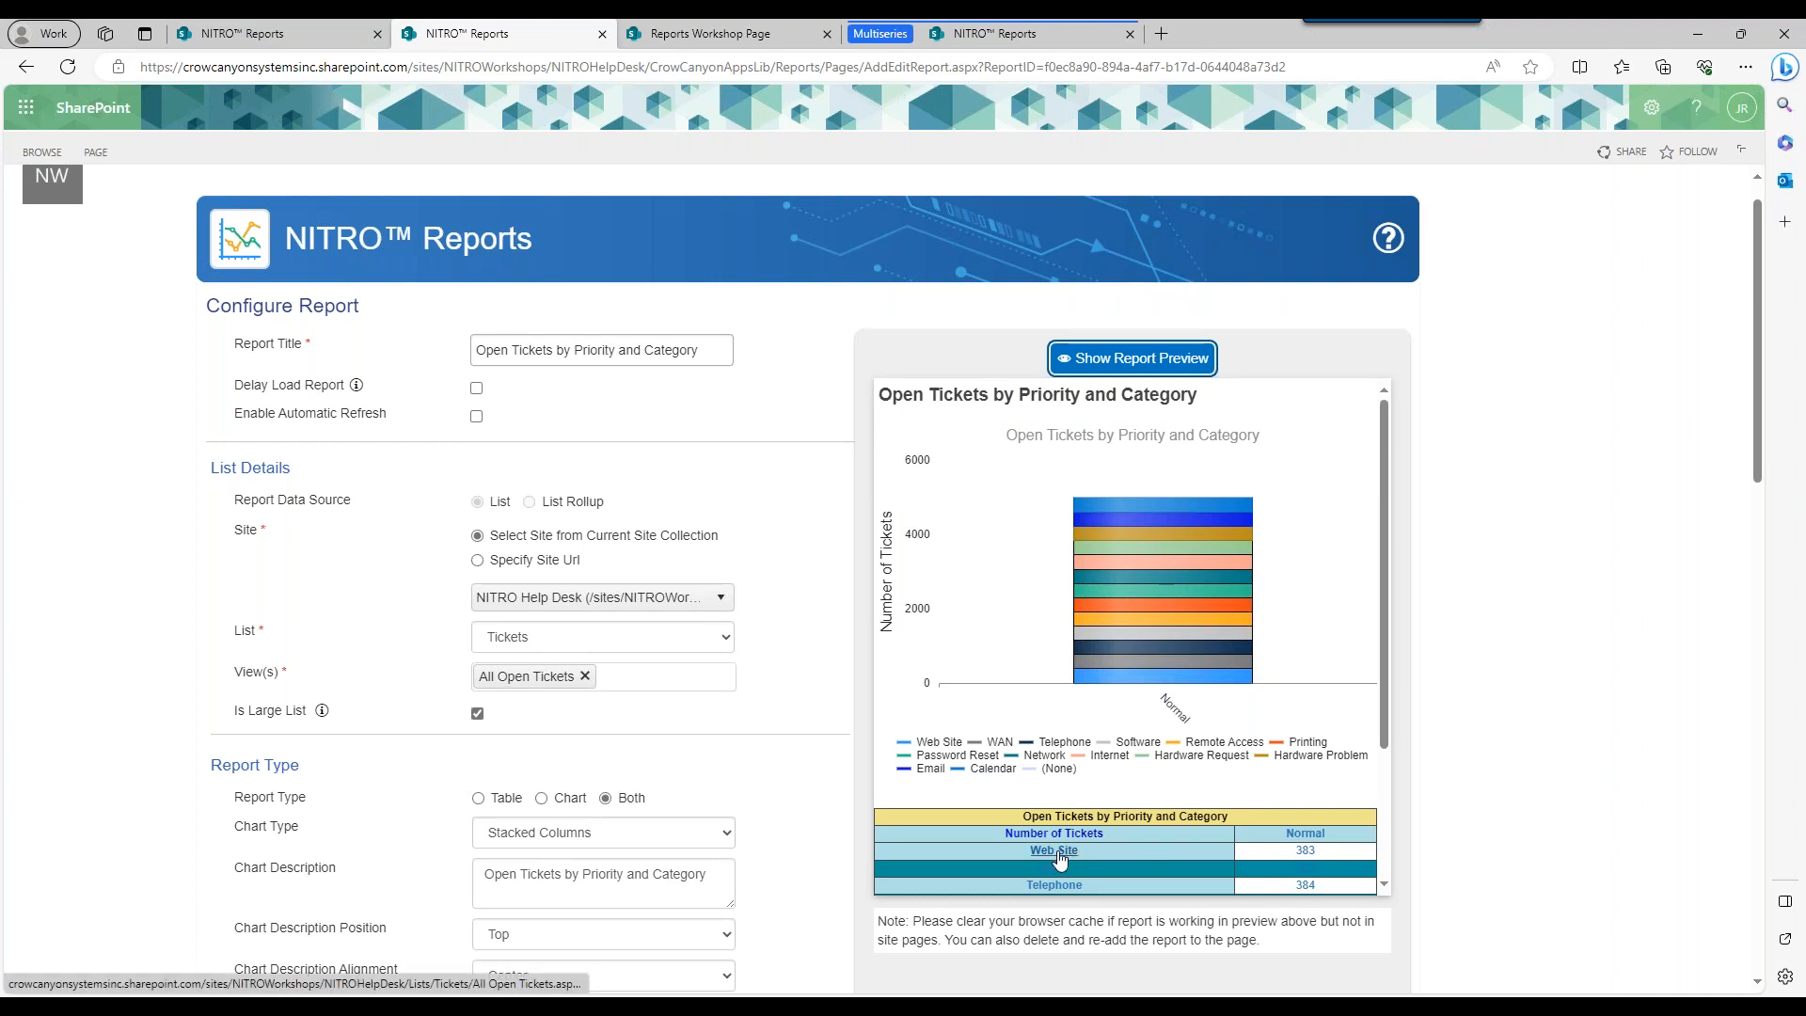
# Drill down from the Web Site row's Normal count to its filtered tickets list, then return to the report configuration.
pyautogui.moveTo(1309, 858)
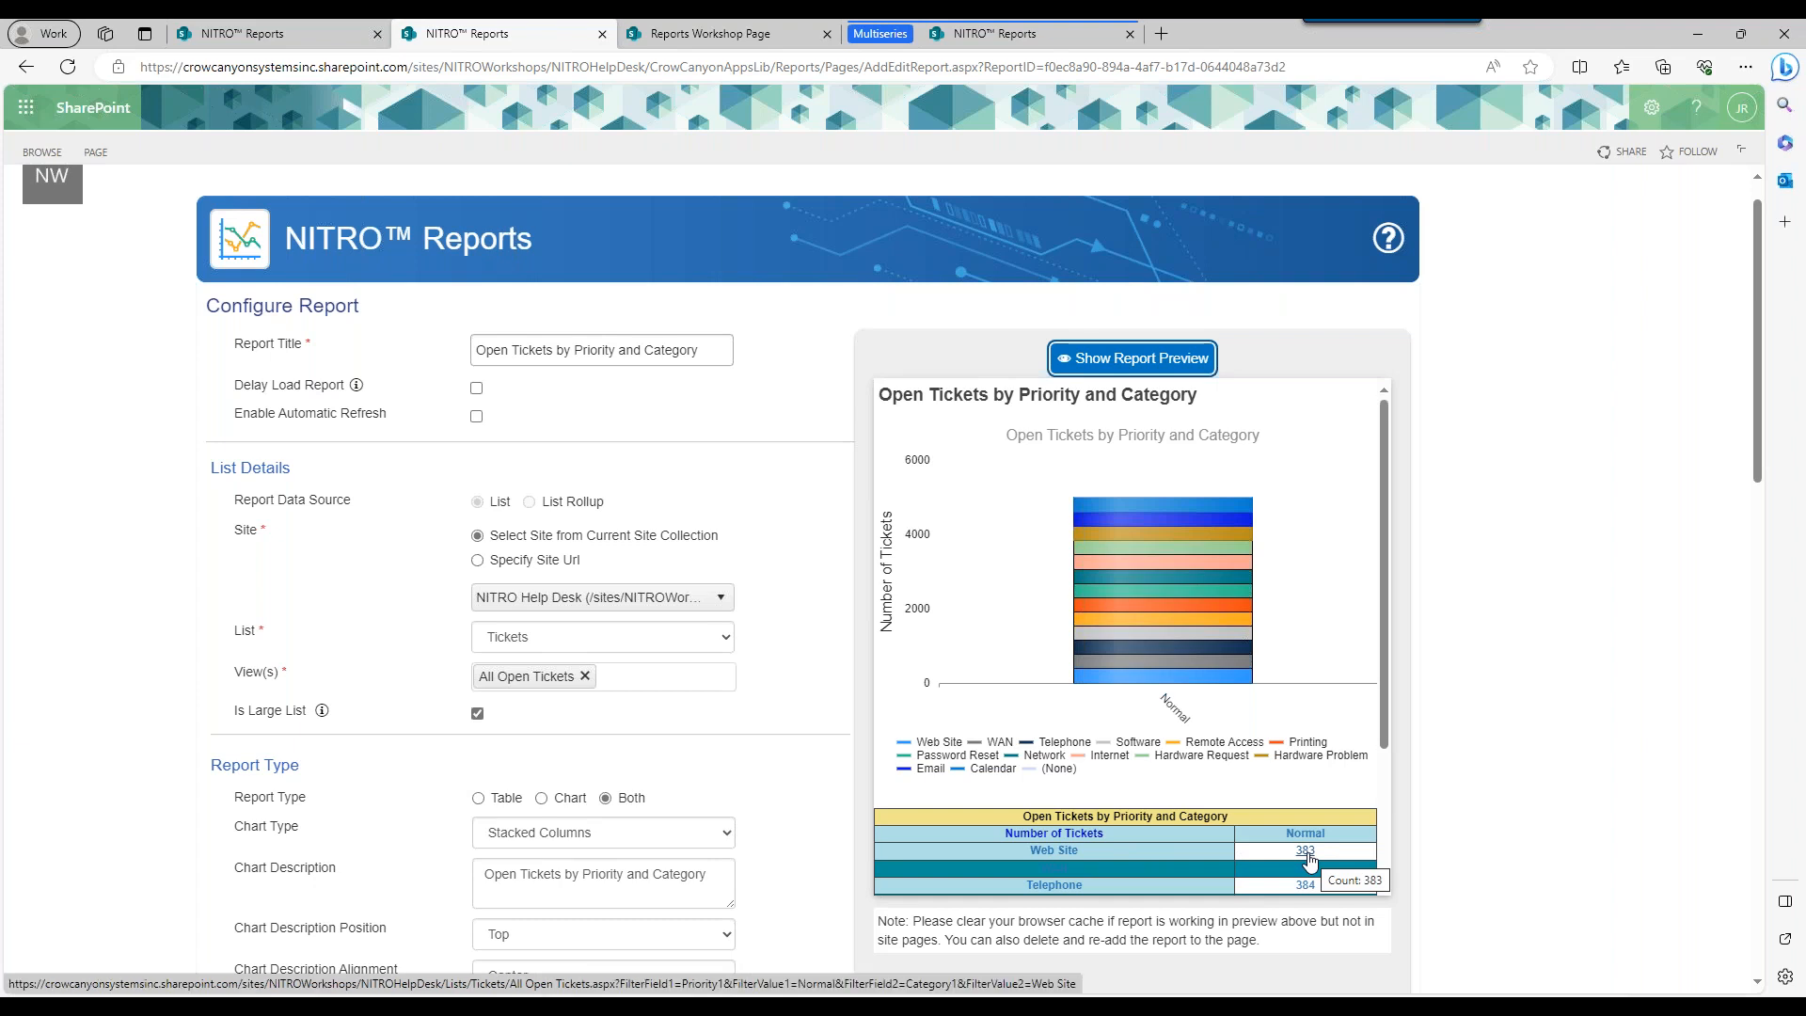
pyautogui.click(1308, 855)
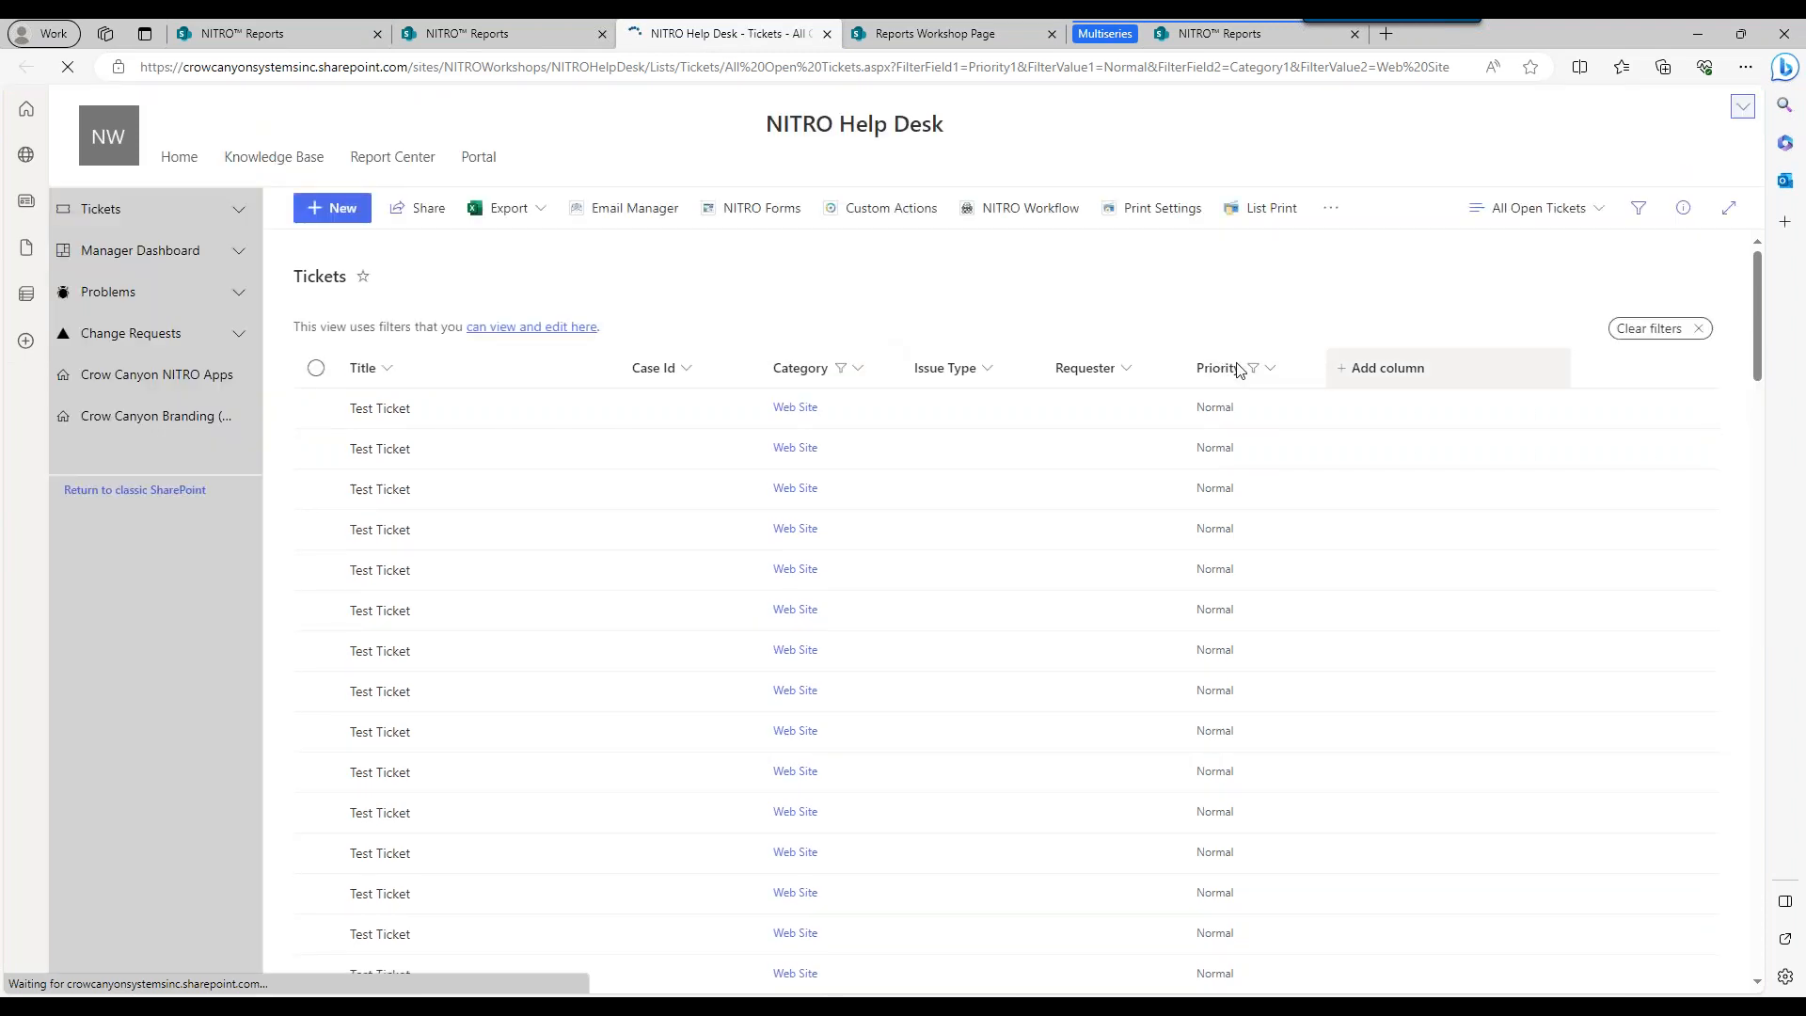
pyautogui.moveTo(1758, 298); pyautogui.dragTo(1685, 349)
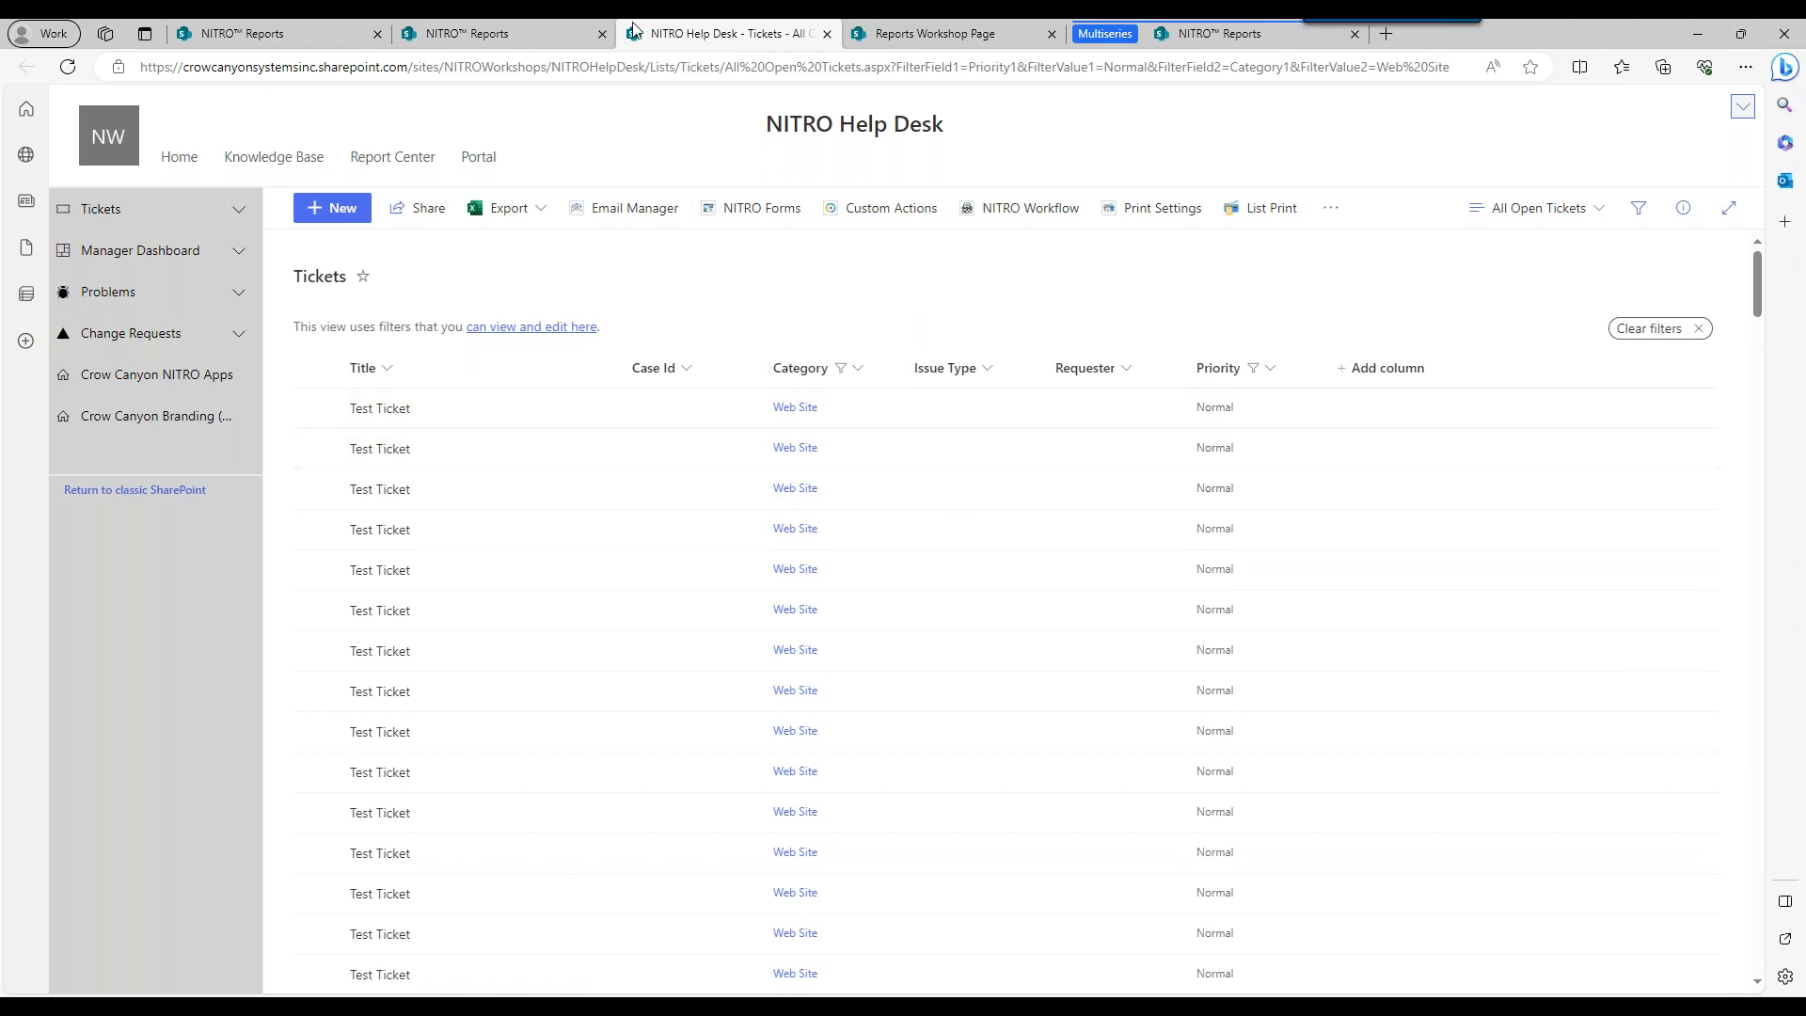
pyautogui.click(519, 38)
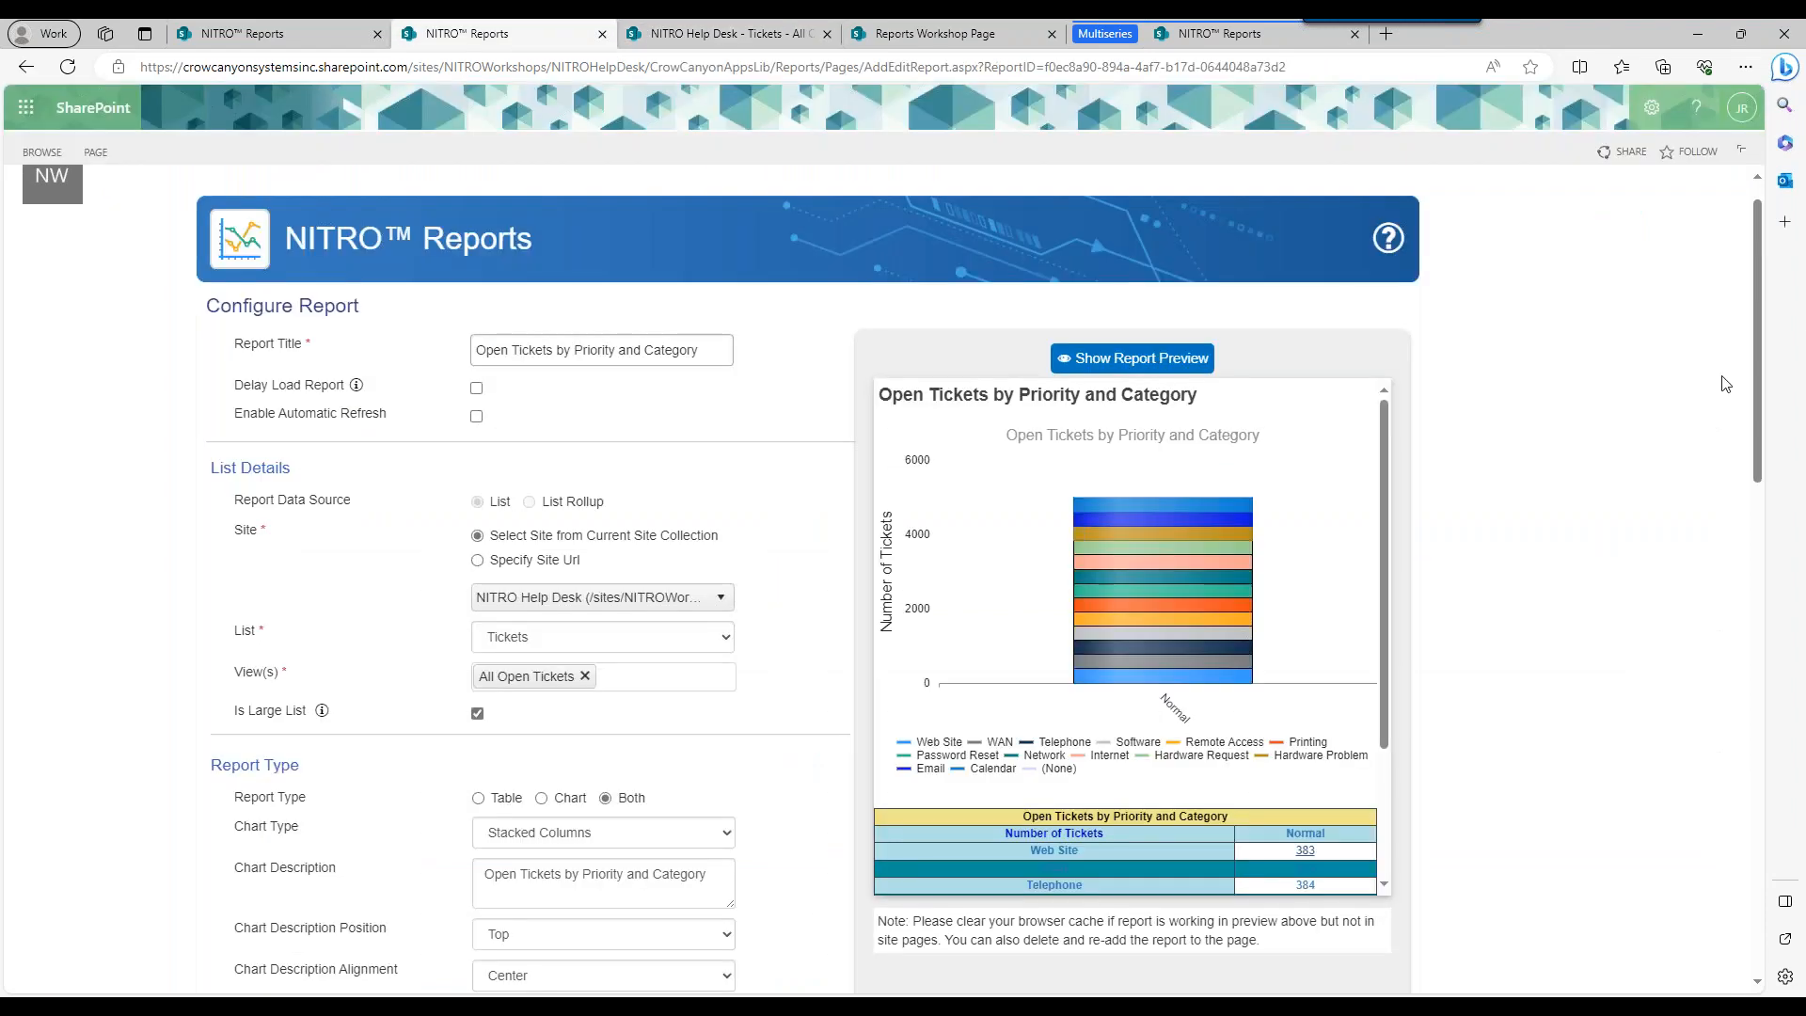
# Drill down from the chart's Calendar segment to the matching tickets, then go back to the report configuration.
pyautogui.moveTo(1762, 315); pyautogui.dragTo(1786, 661)
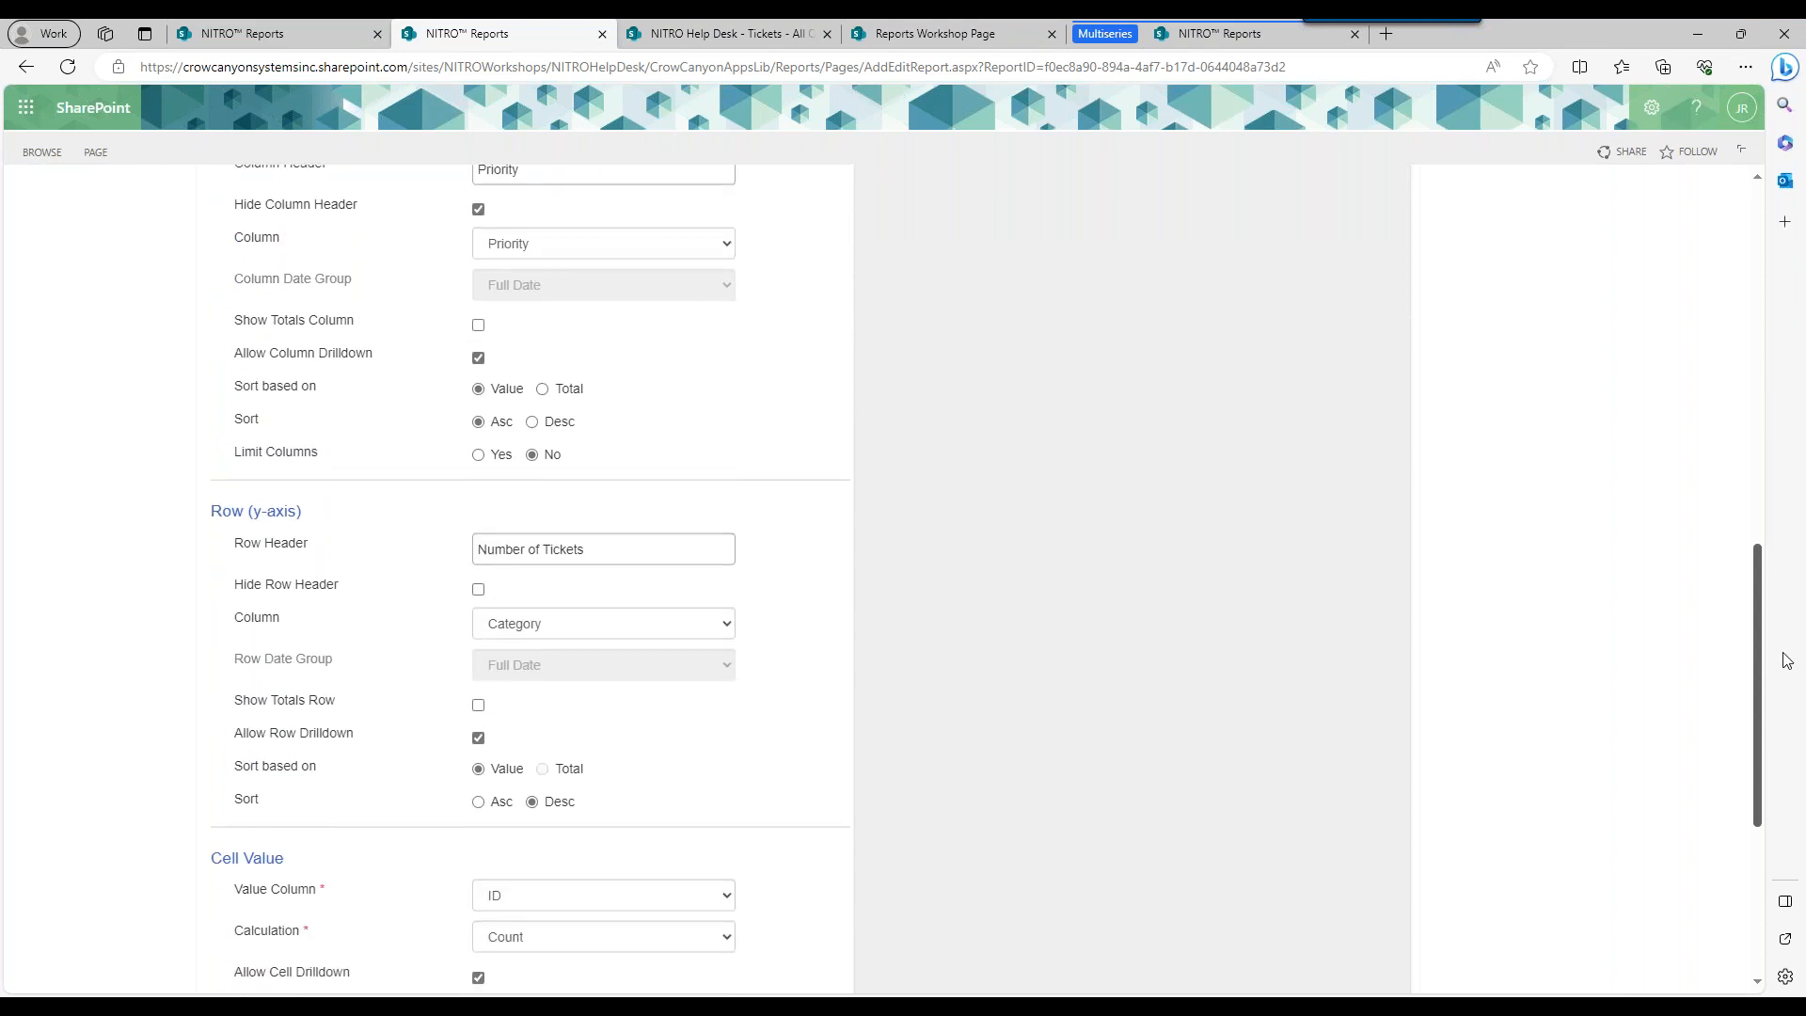
pyautogui.moveTo(1784, 652); pyautogui.dragTo(1778, 346)
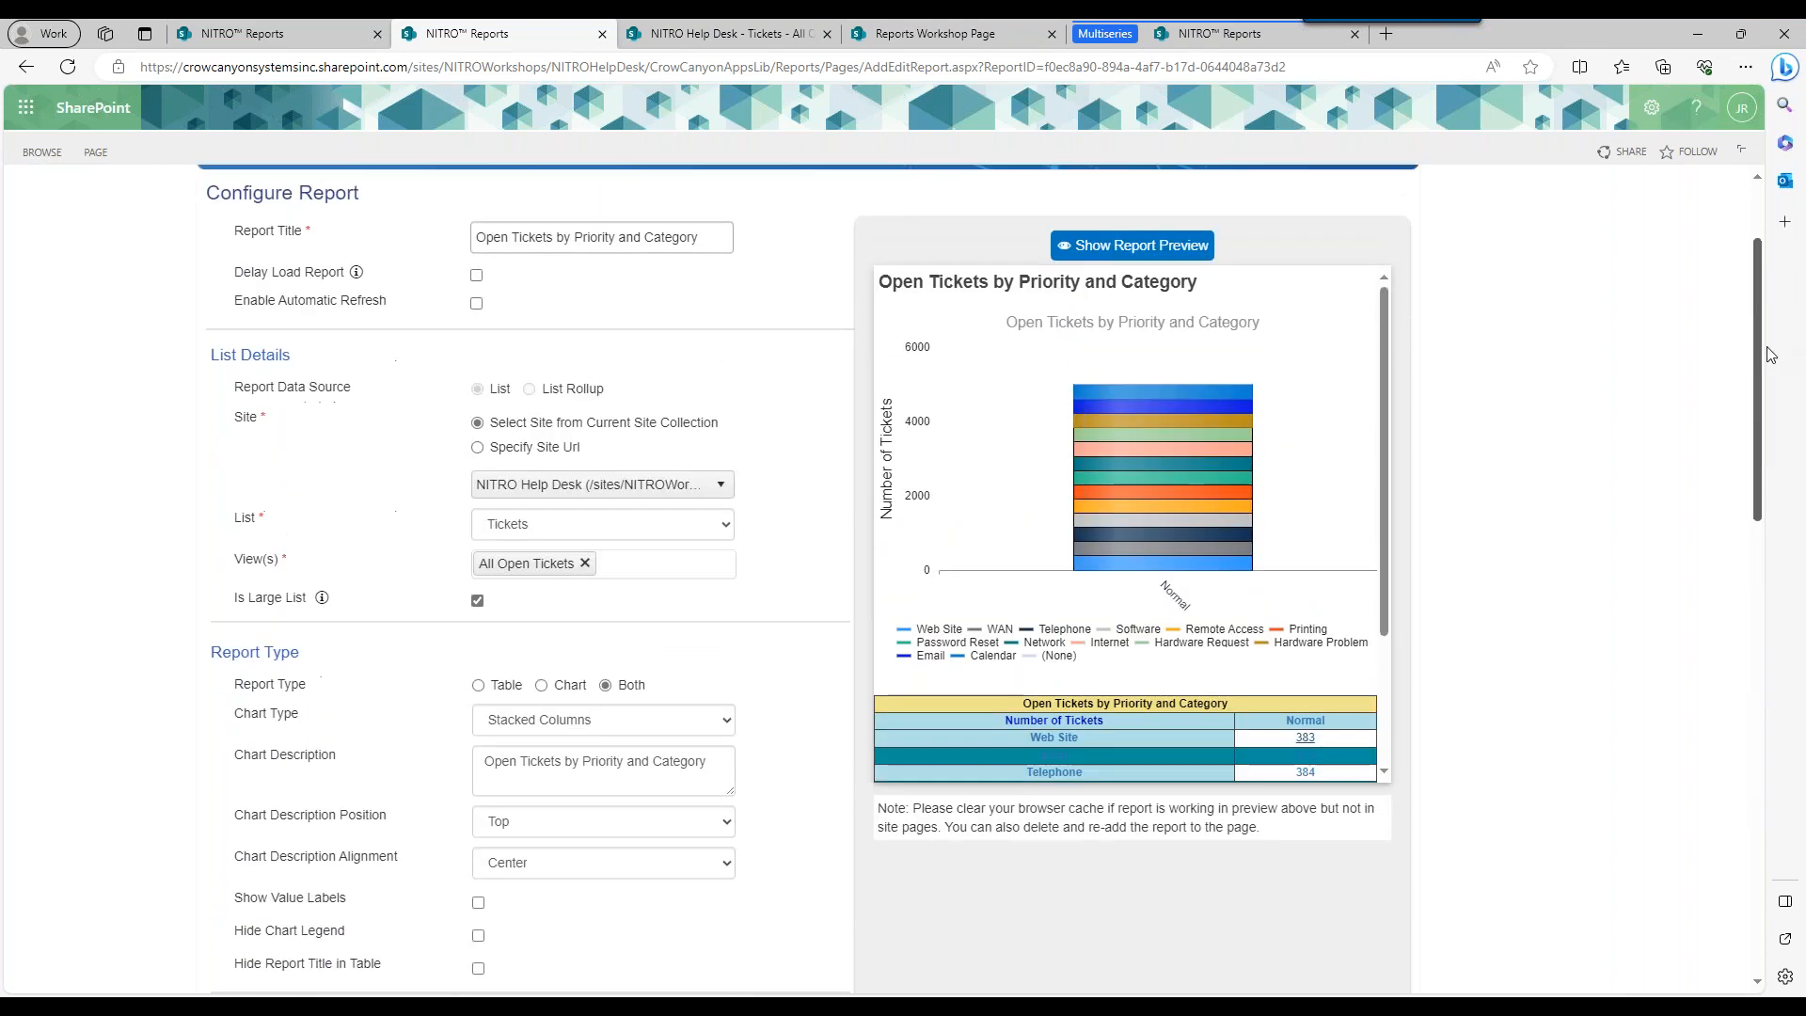
pyautogui.click(1178, 393)
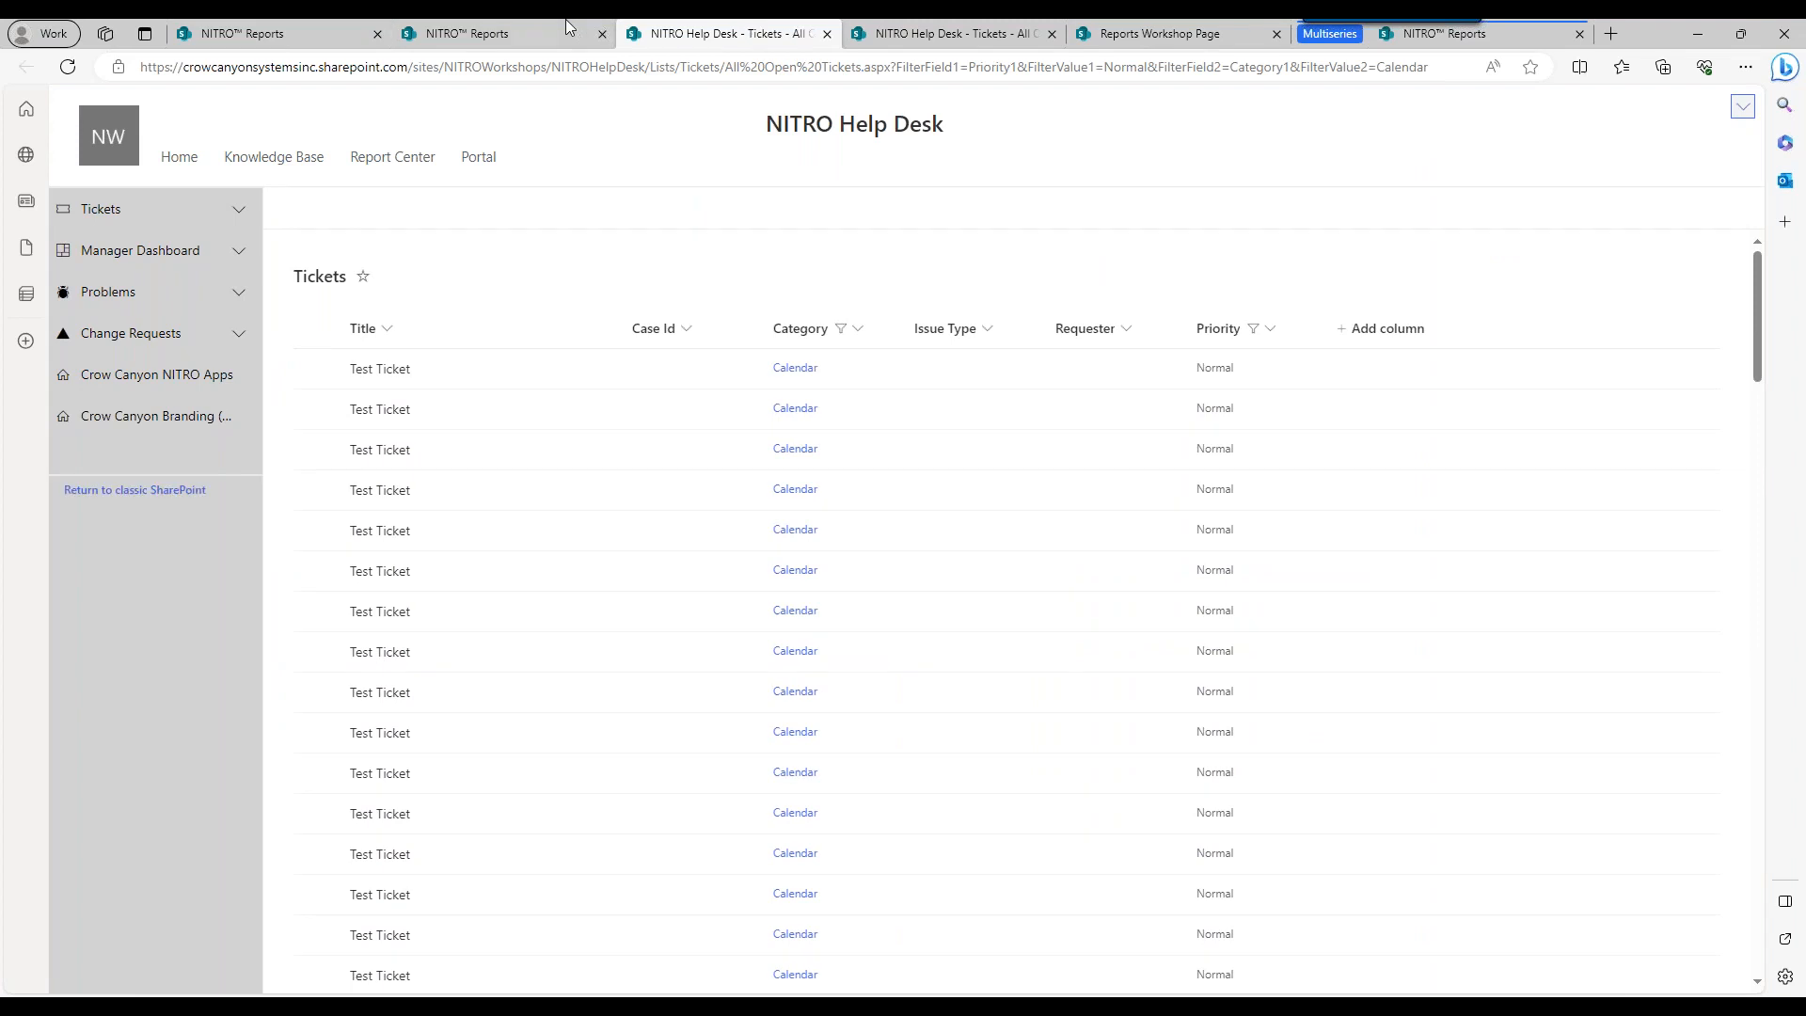
pyautogui.click(527, 33)
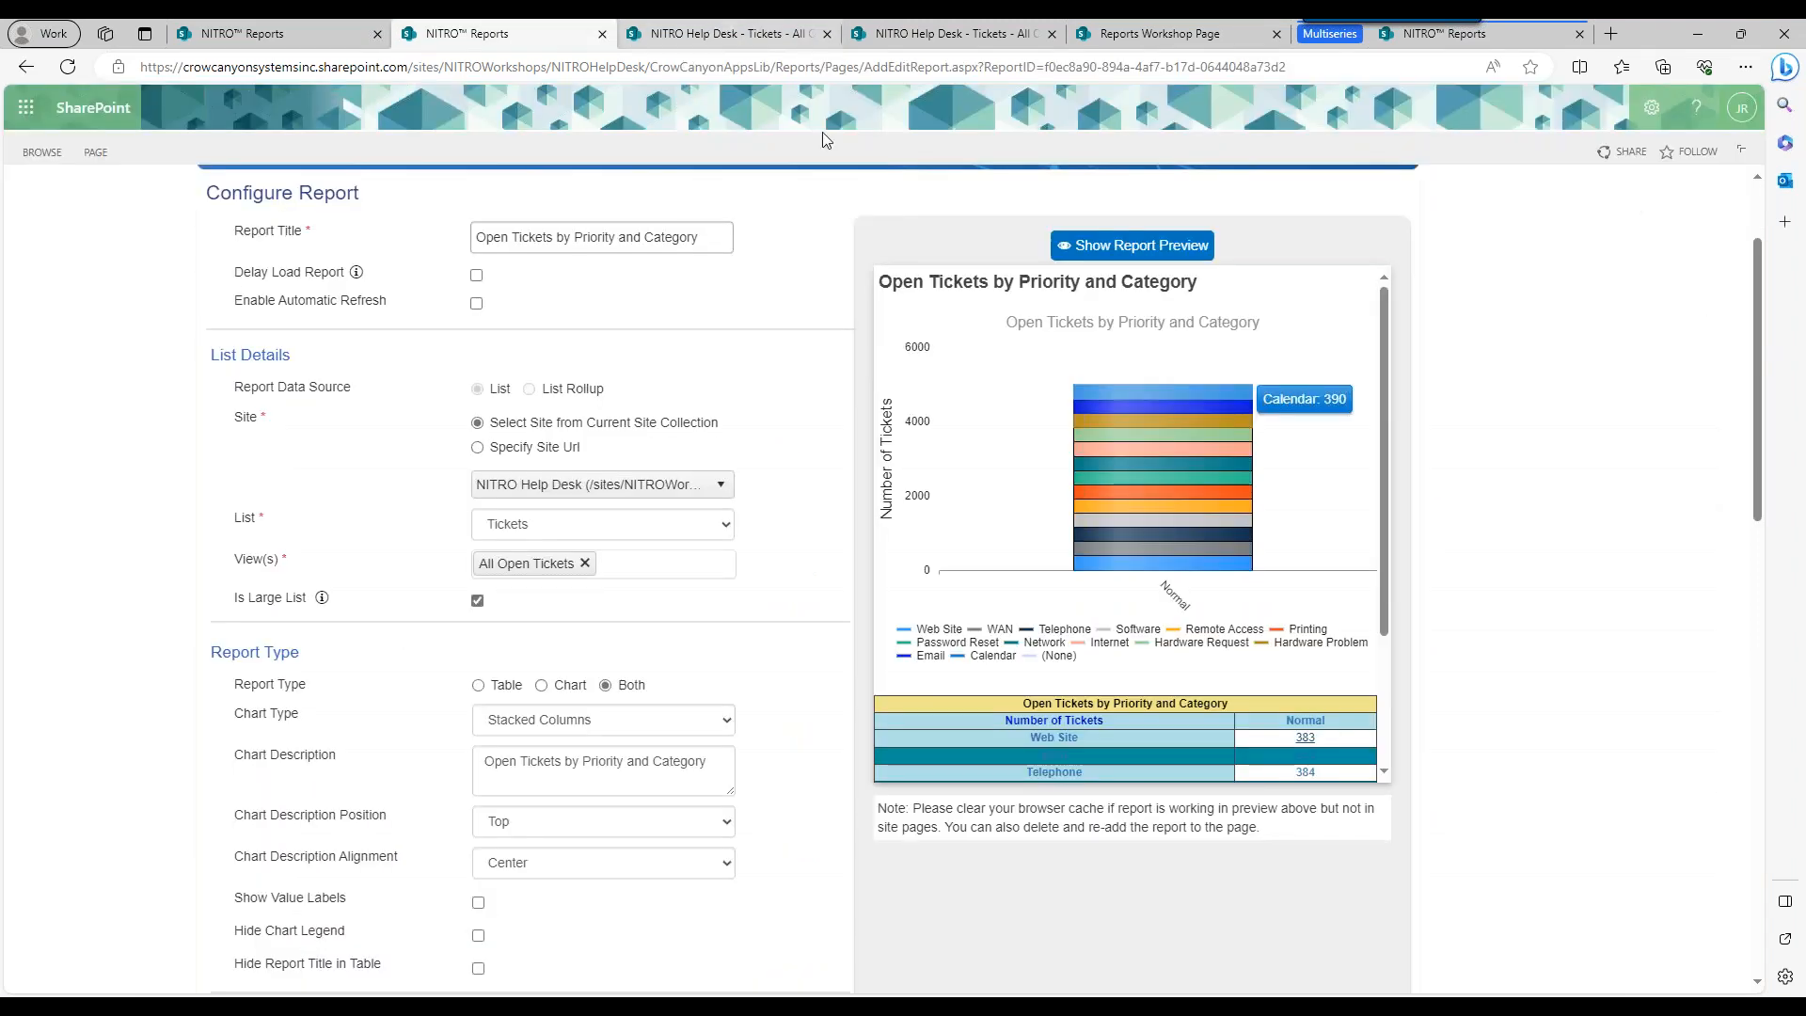
# Enable the totals column for Priority on the x-axis and bring up the Category row's totals setting.
pyautogui.moveTo(1758, 373); pyautogui.dragTo(1774, 525)
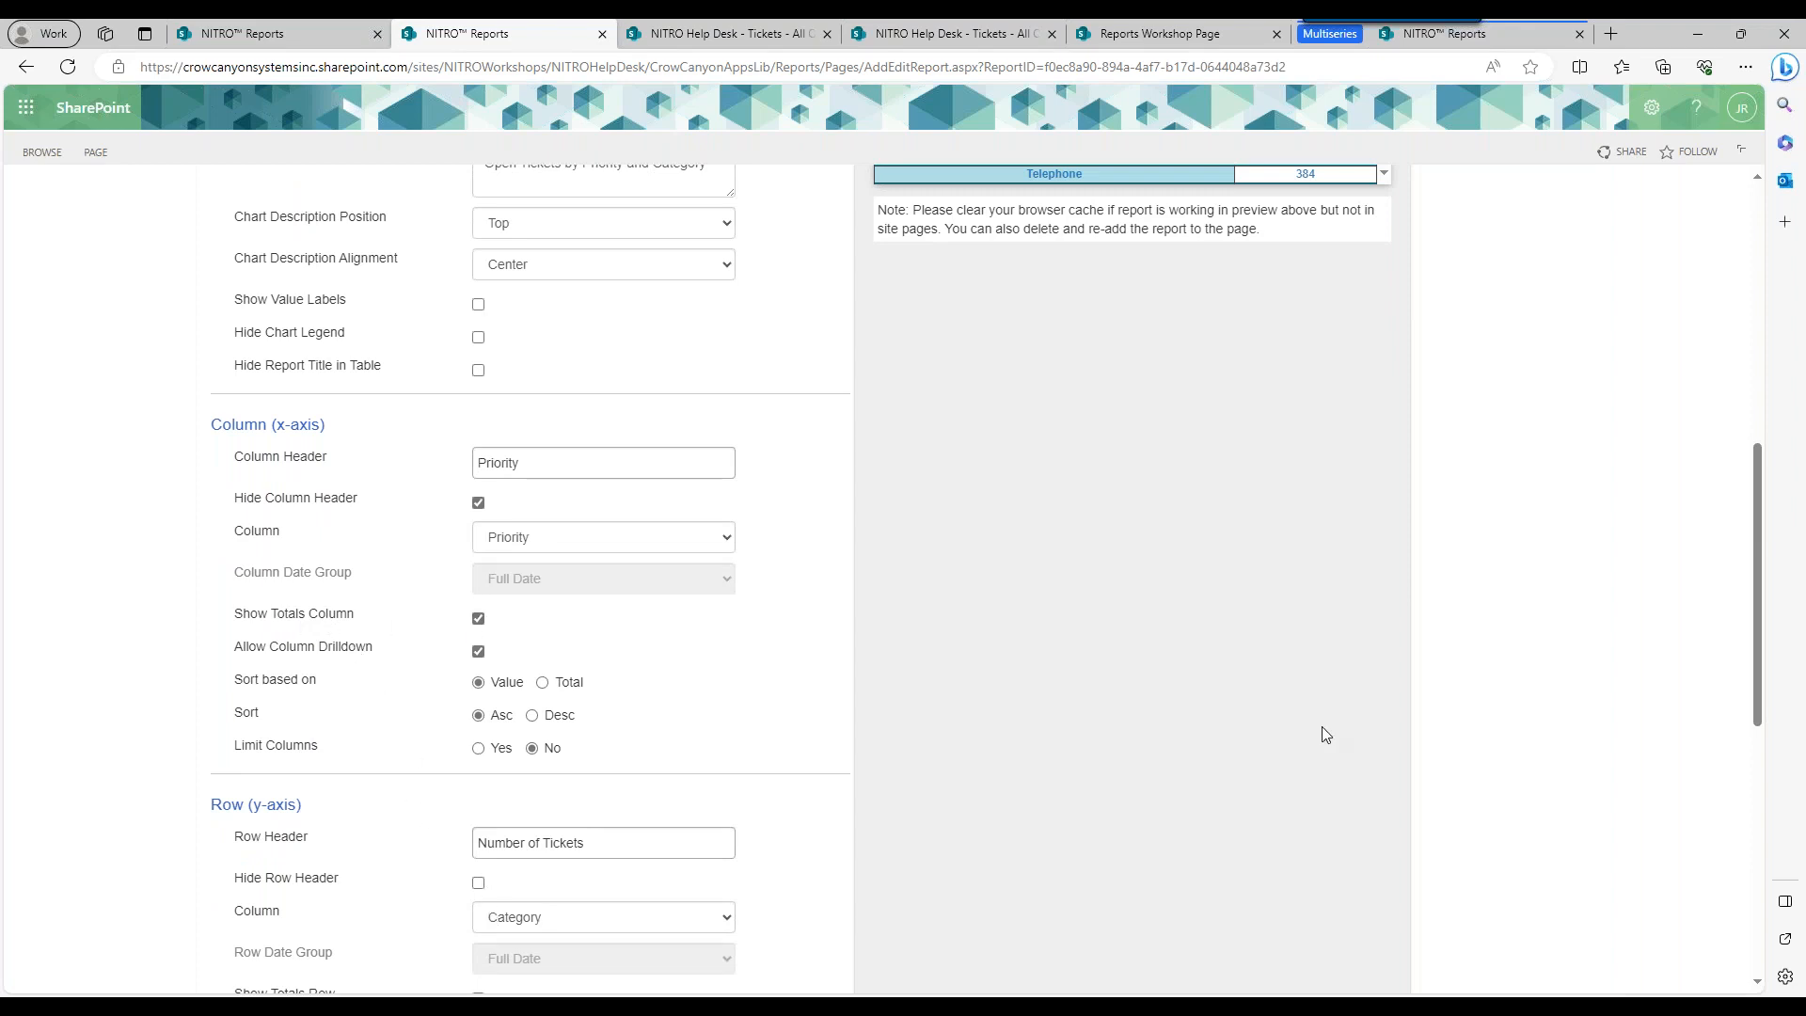
pyautogui.scroll(-3, 1752, 484)
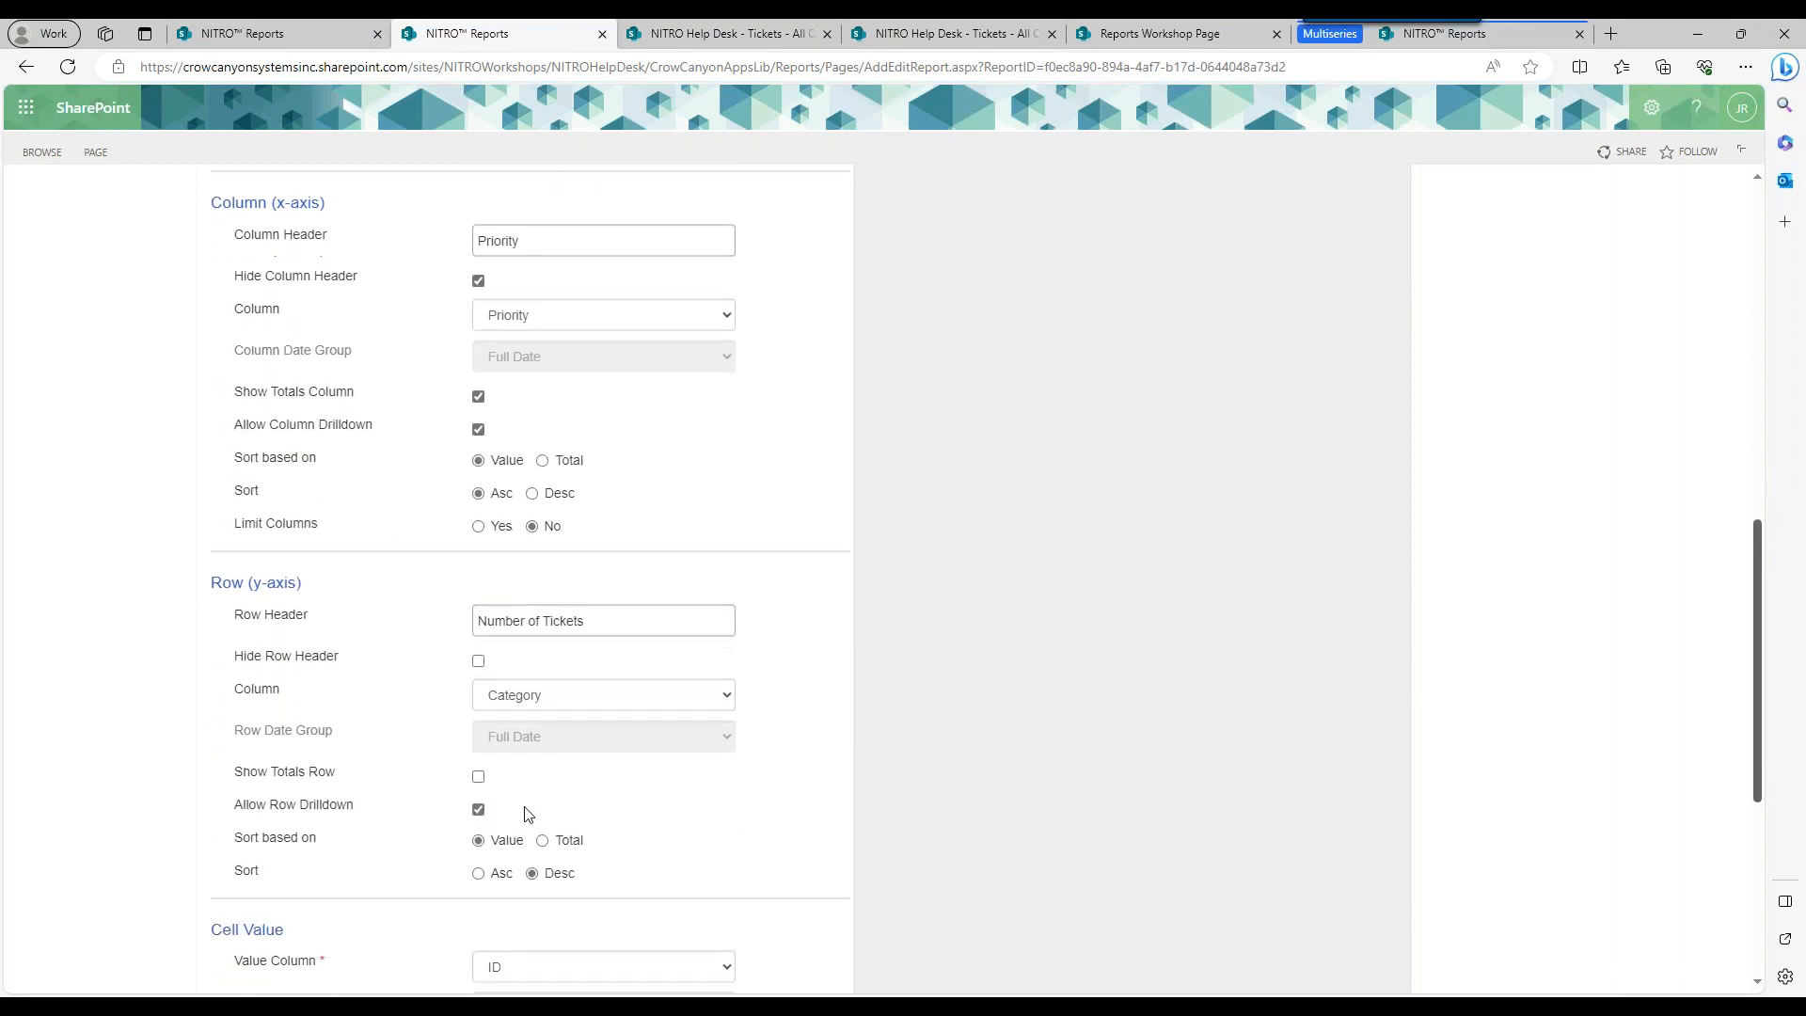
# Turn on the totals row for the Open Tickets by Priority and Category report and check the table in the report preview.
pyautogui.click(478, 776)
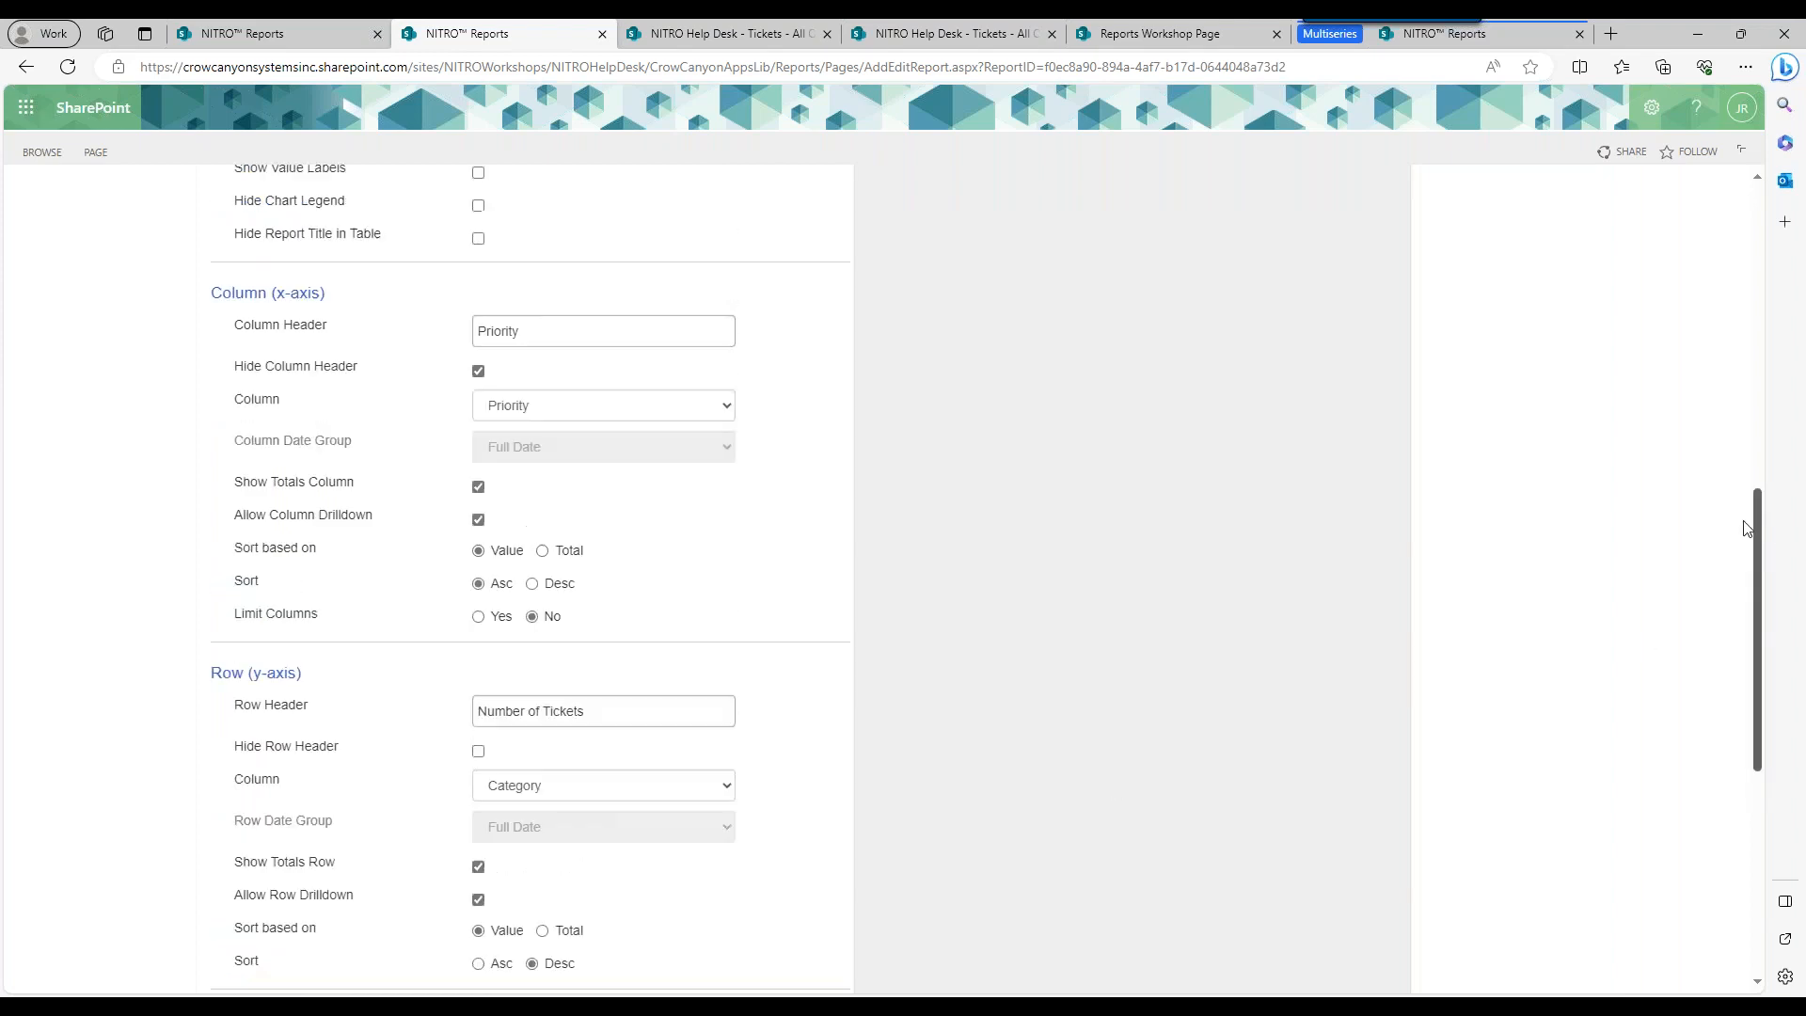
pyautogui.scroll(5, 1694, 464)
pyautogui.rightClick(1504, 415)
pyautogui.click(1490, 381)
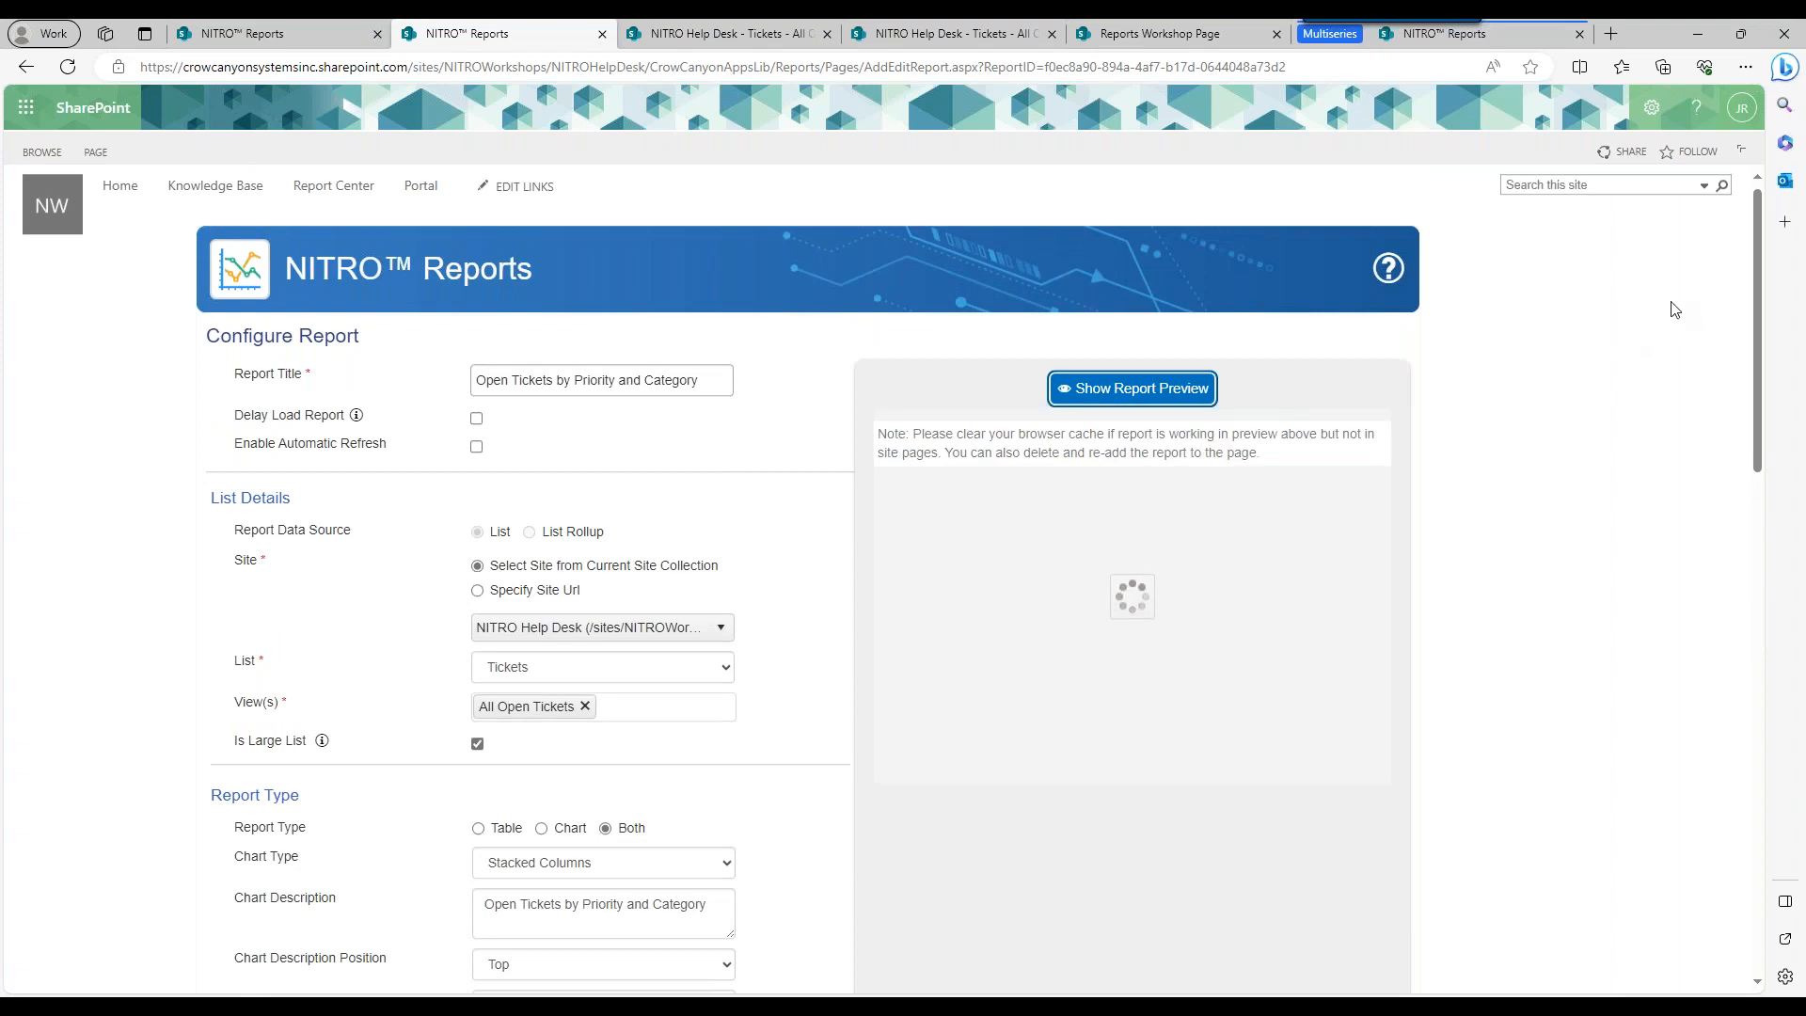
pyautogui.scroll(-3, 1376, 636)
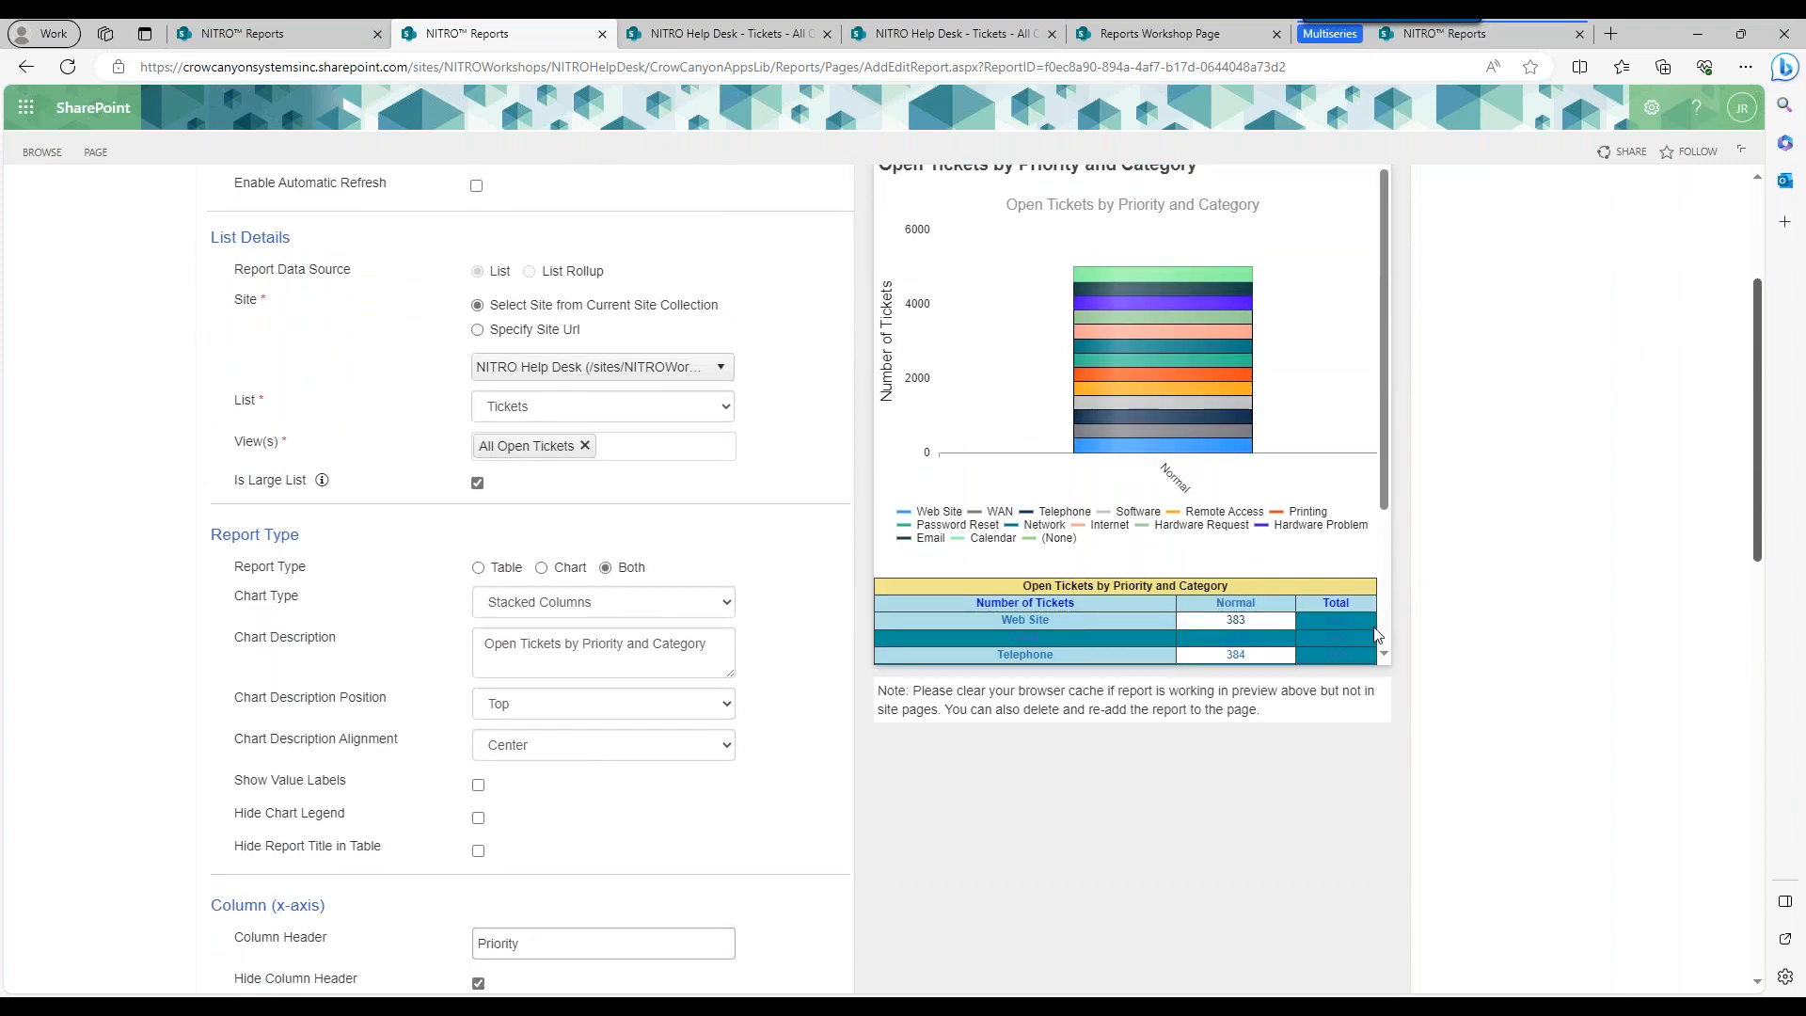
pyautogui.moveTo(1387, 443); pyautogui.dragTo(1390, 628)
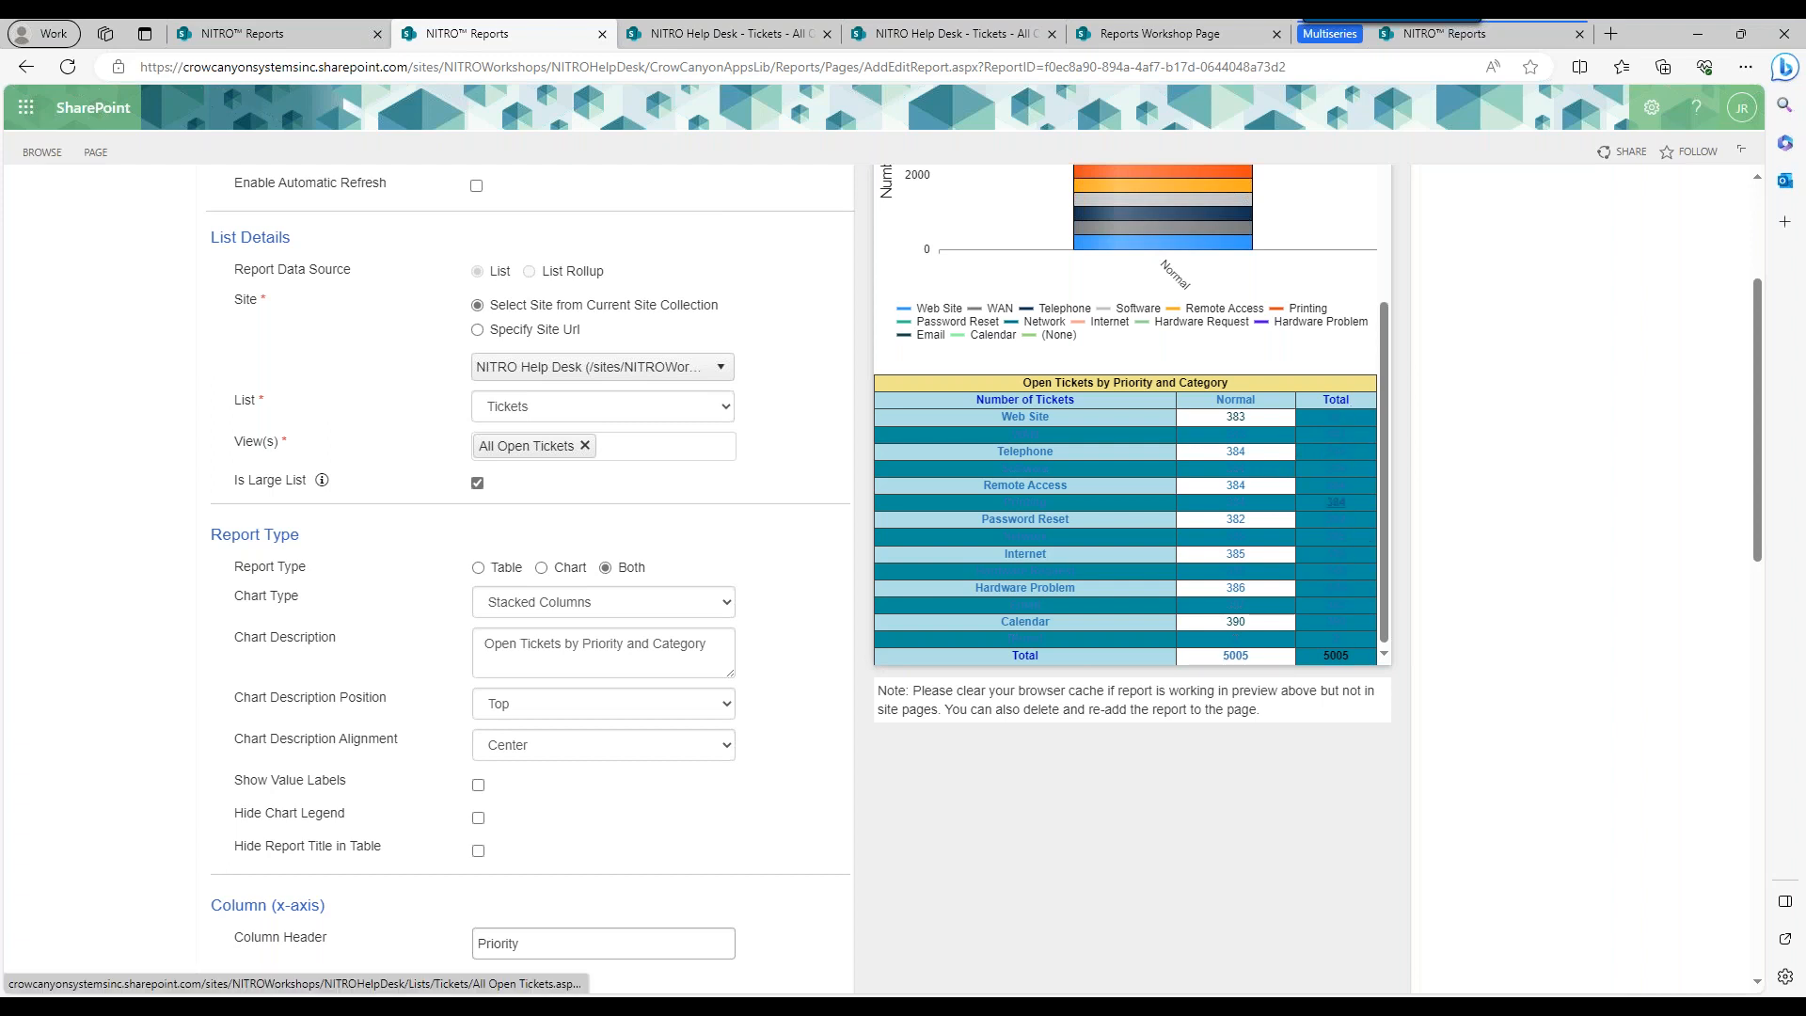
# Set the report's theme to NITRO Gray in its advanced settings.
pyautogui.moveTo(1760, 457); pyautogui.dragTo(1766, 895)
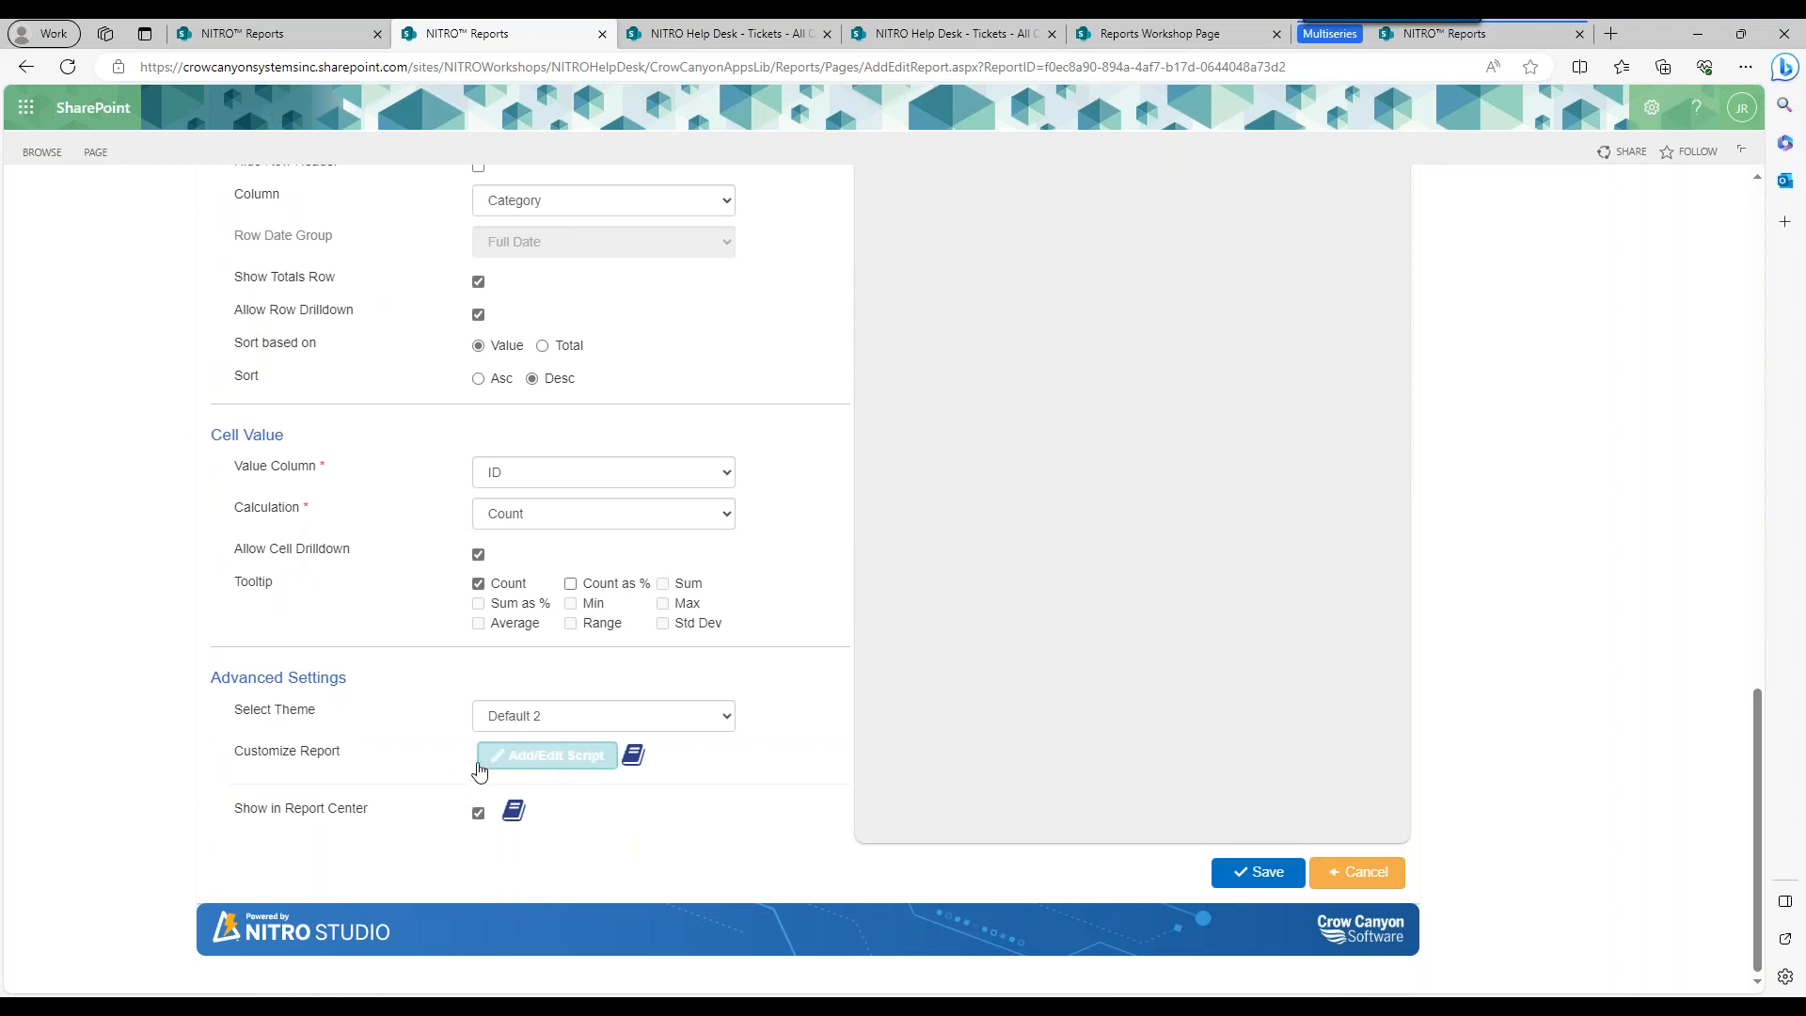
pyautogui.click(653, 724)
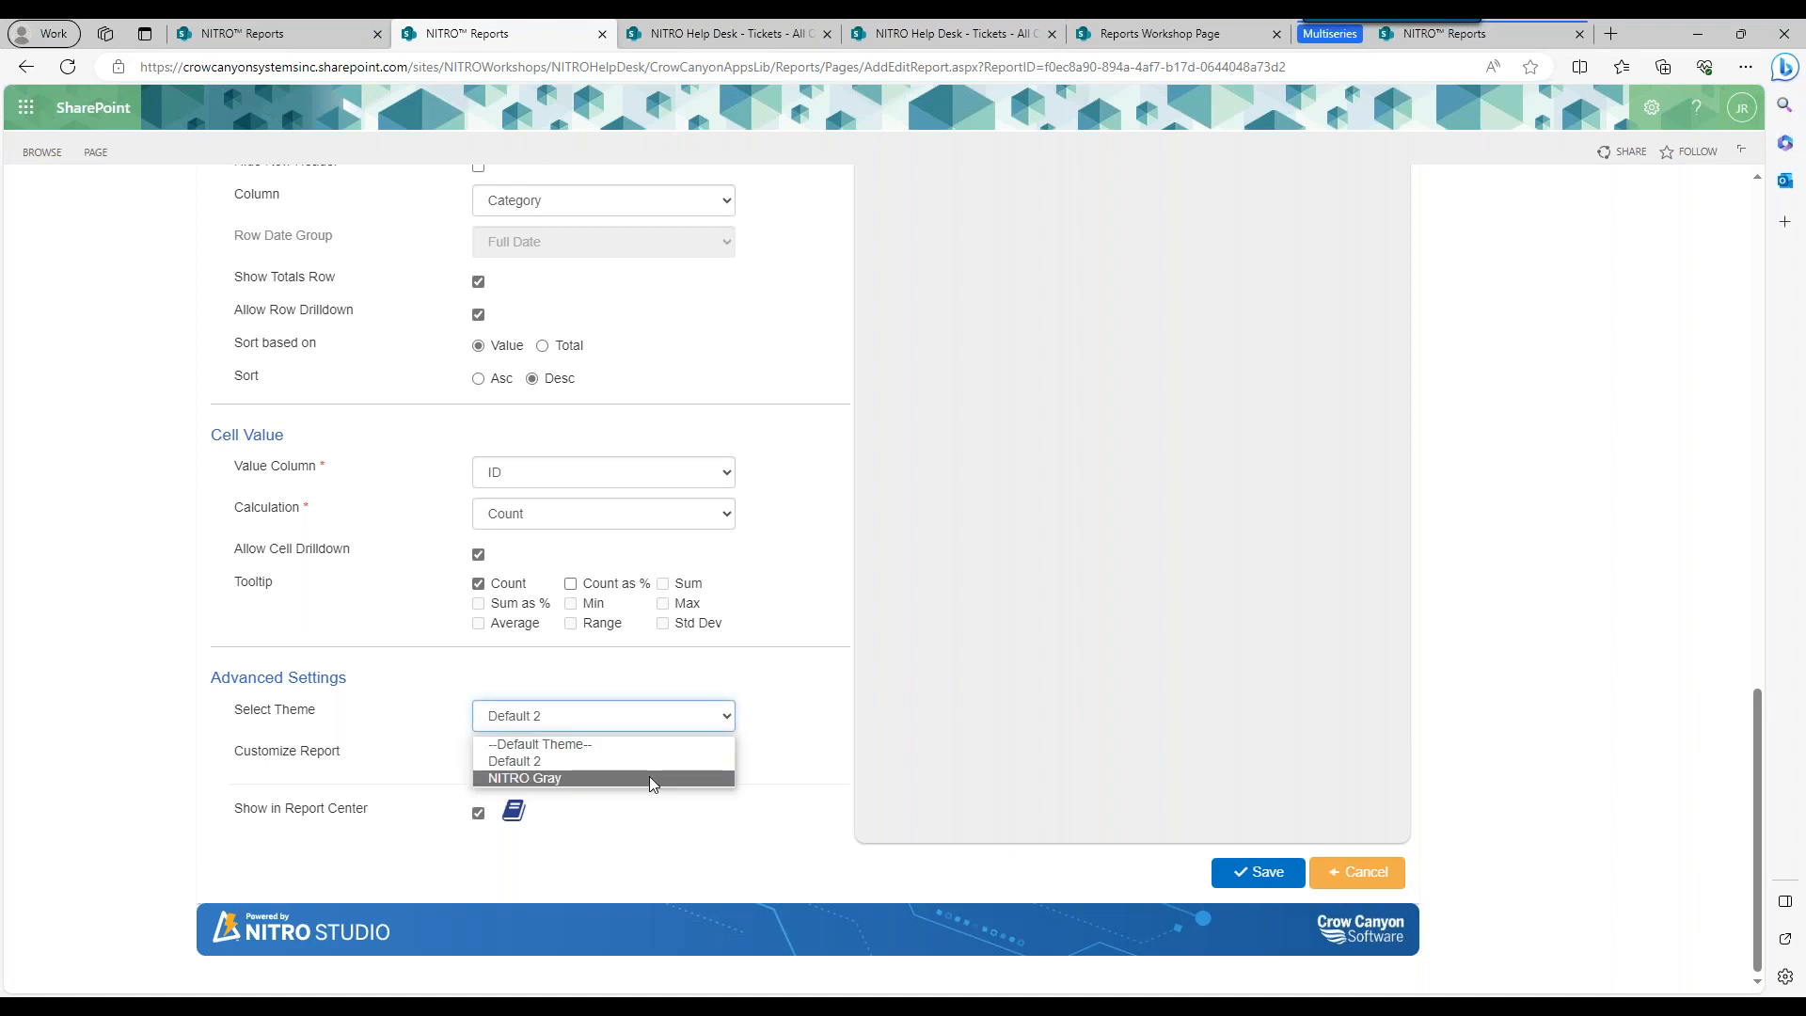
pyautogui.click(649, 776)
pyautogui.click(694, 730)
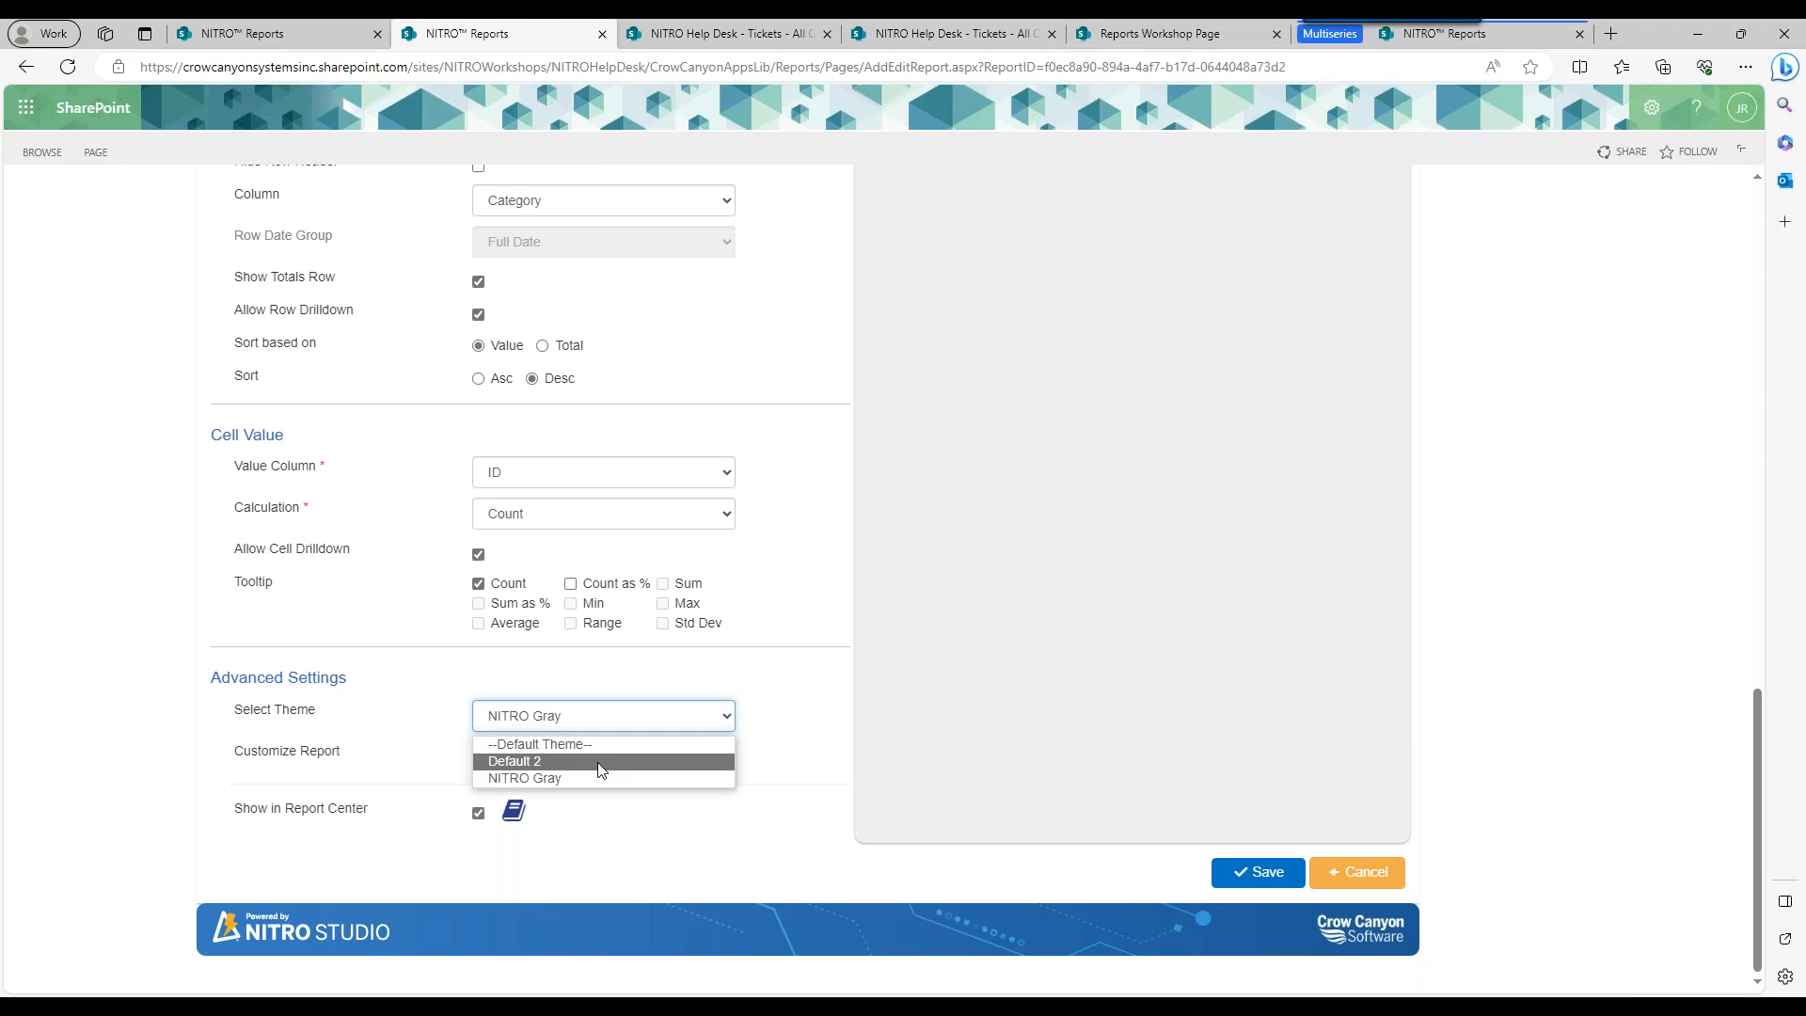
pyautogui.click(561, 781)
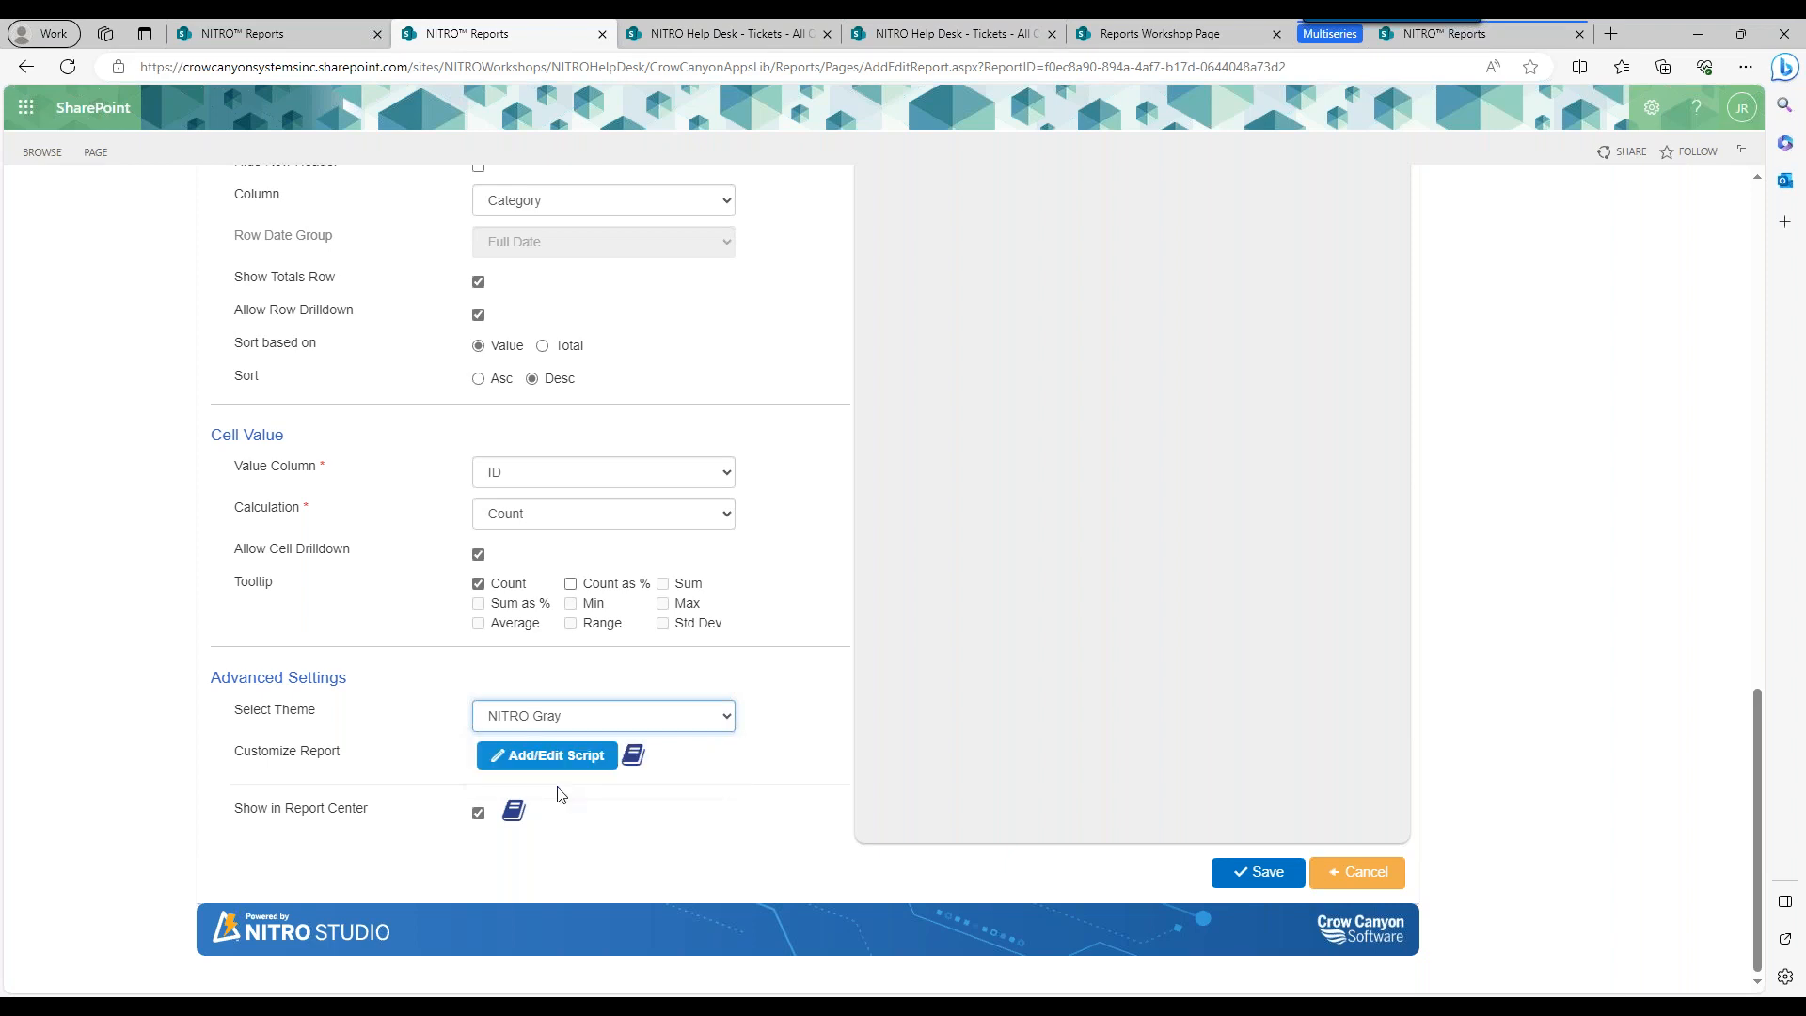
pyautogui.click(581, 726)
pyautogui.click(581, 727)
pyautogui.click(583, 723)
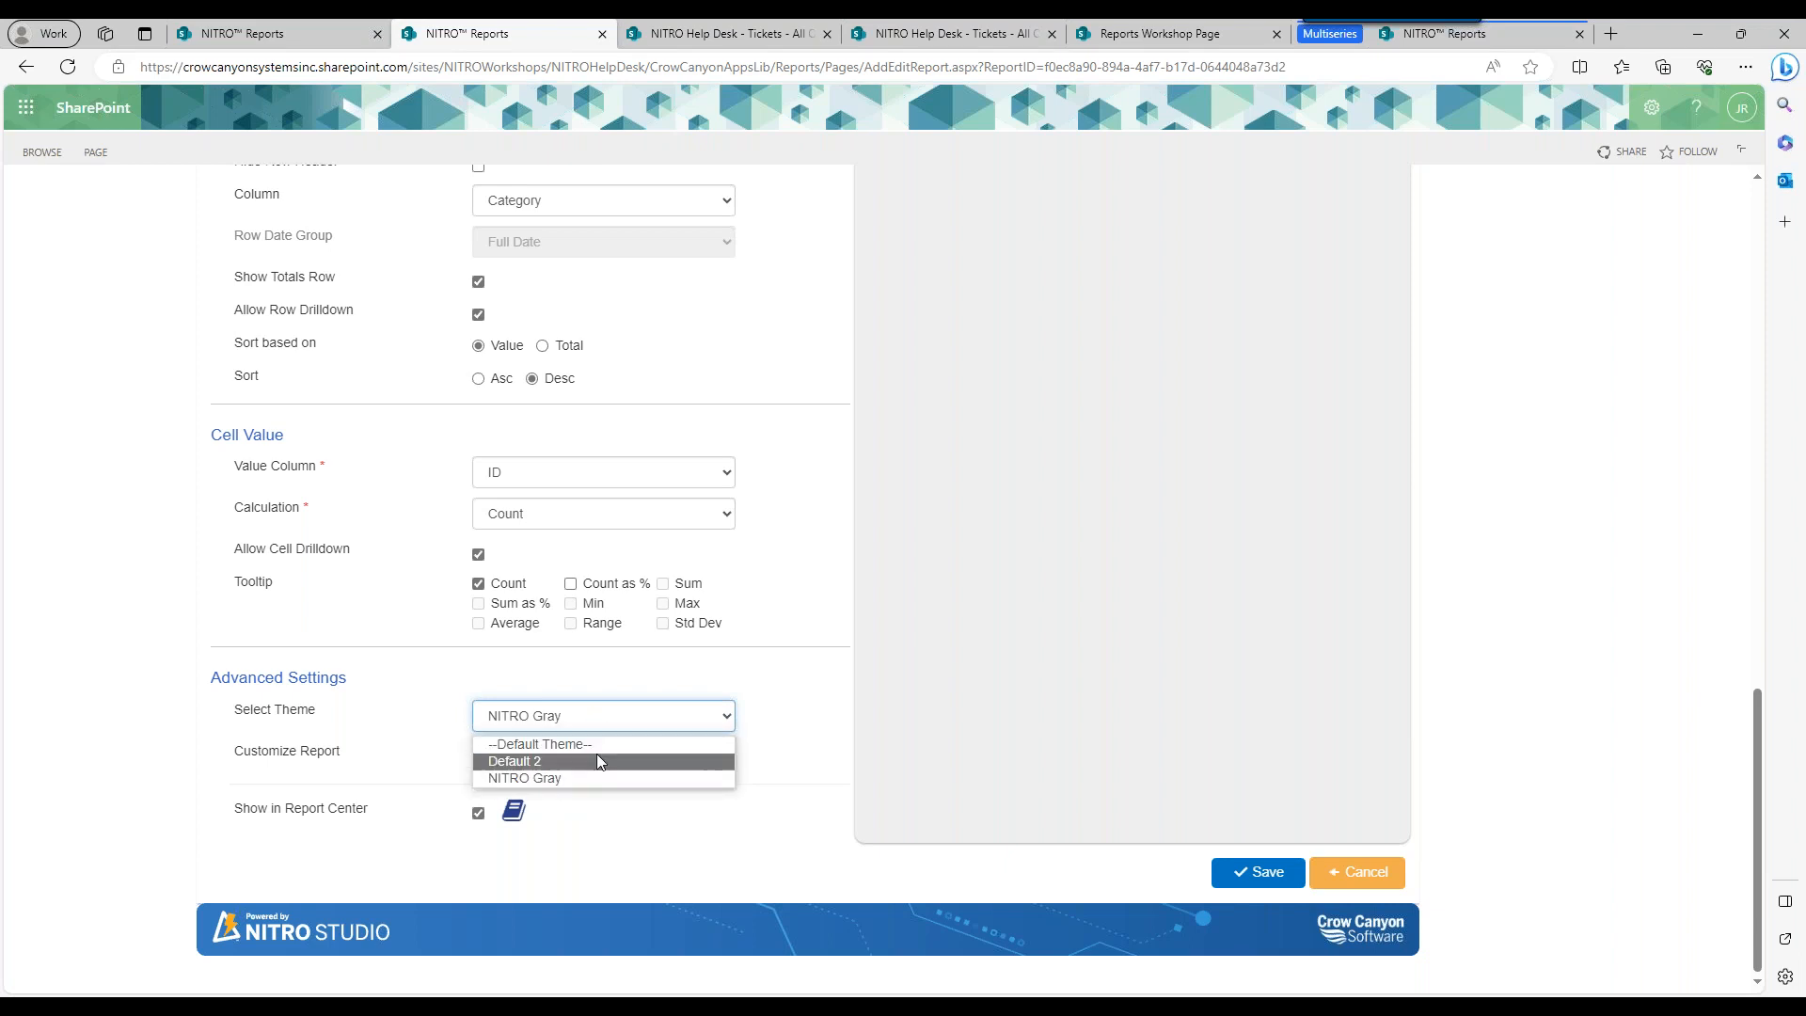
pyautogui.click(606, 718)
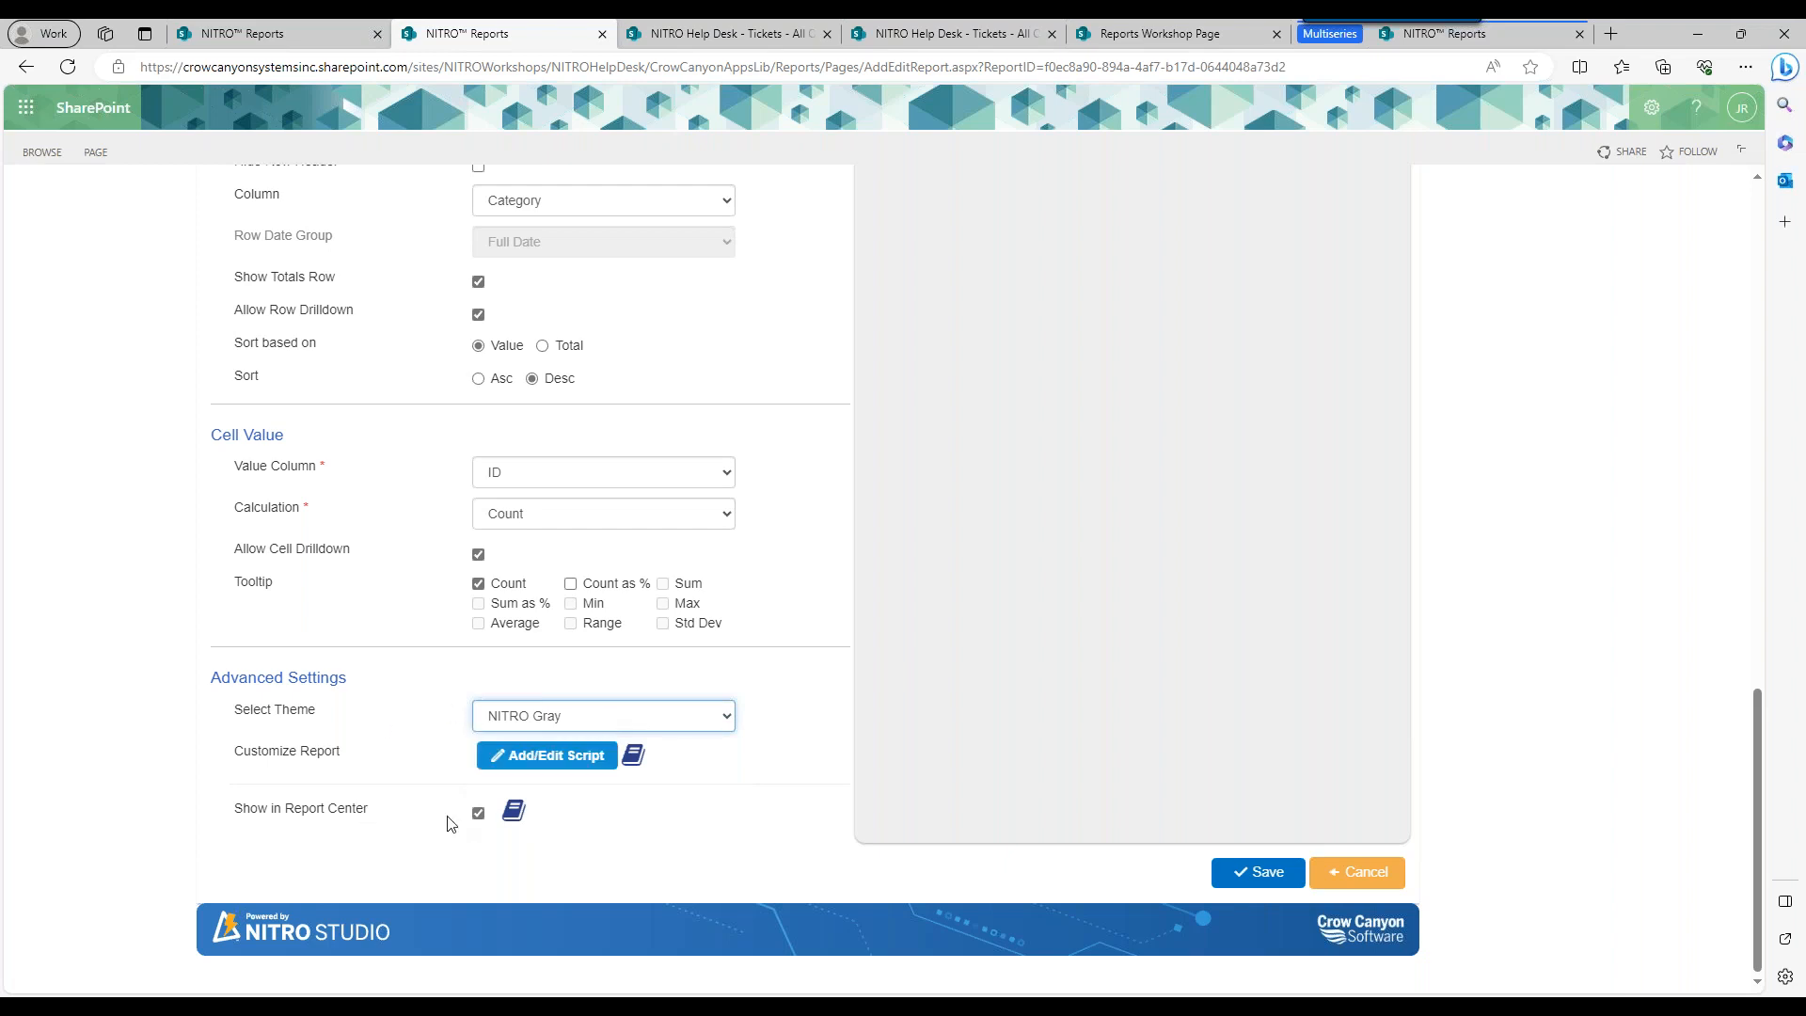
# Cancel editing the Open Tickets by Priority and Category report and browse the list of configured reports.
pyautogui.moveTo(277, 807); pyautogui.dragTo(342, 816)
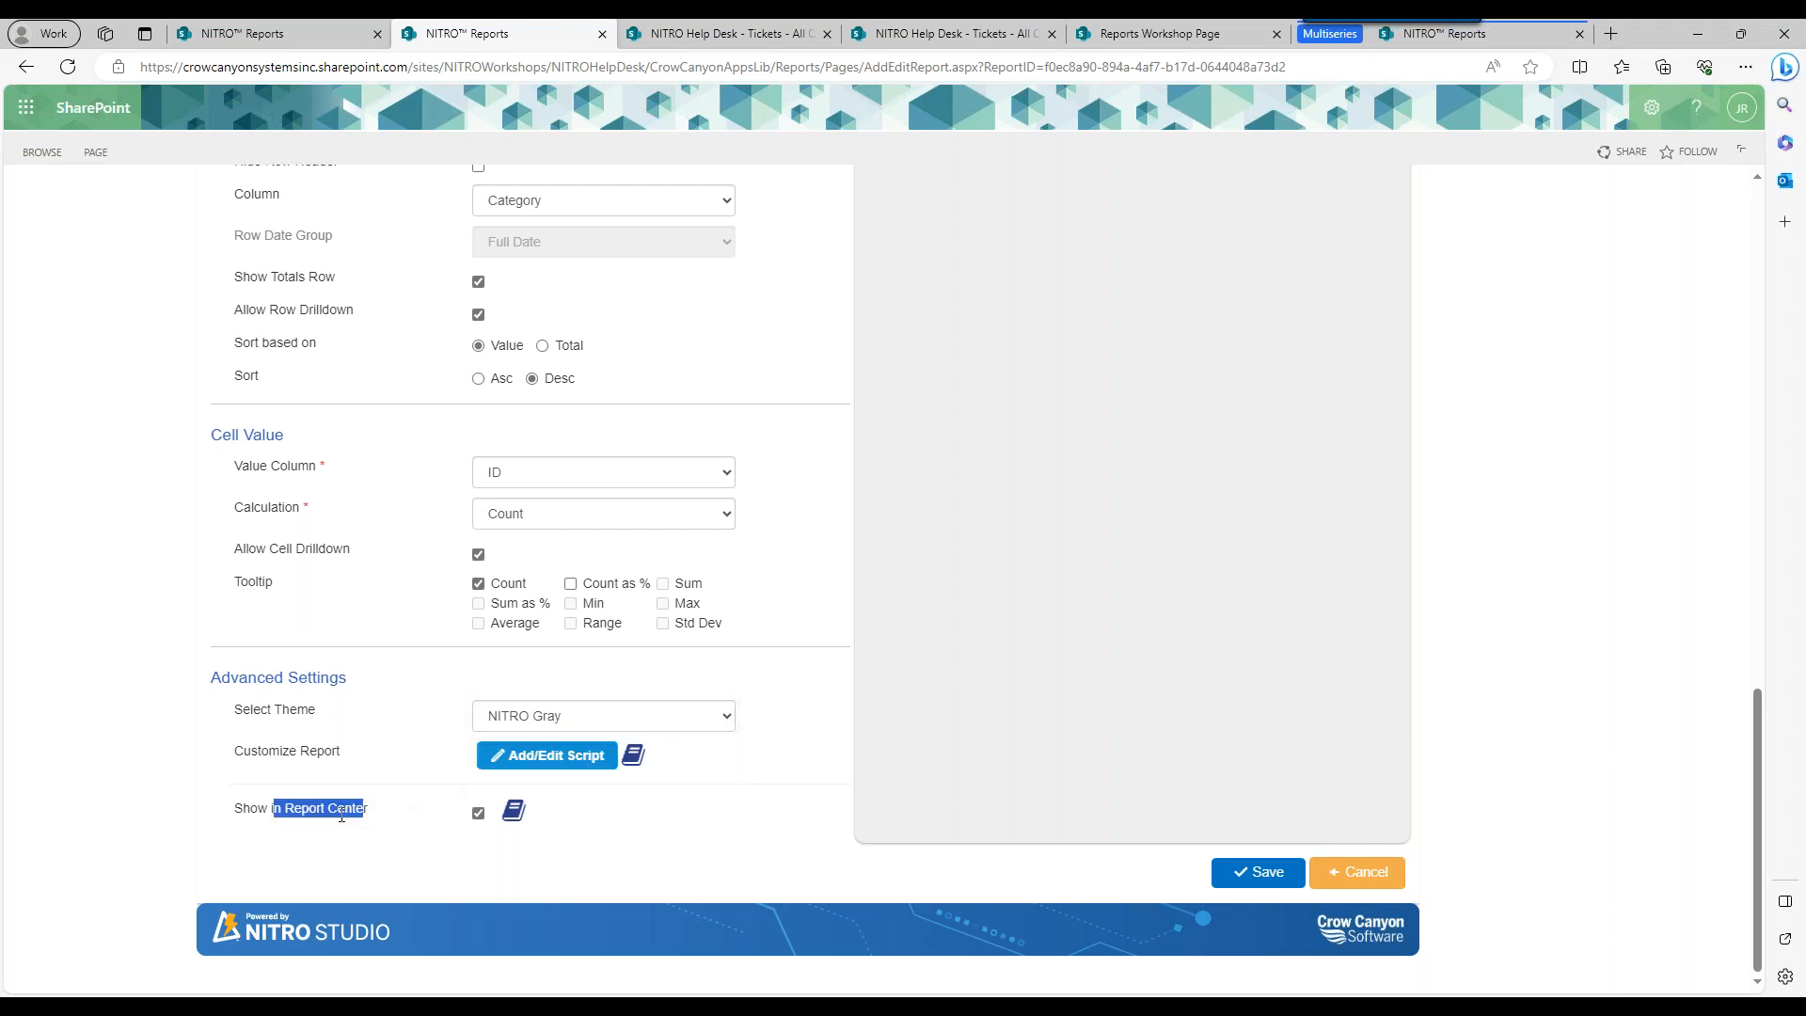
pyautogui.click(303, 828)
pyautogui.click(241, 38)
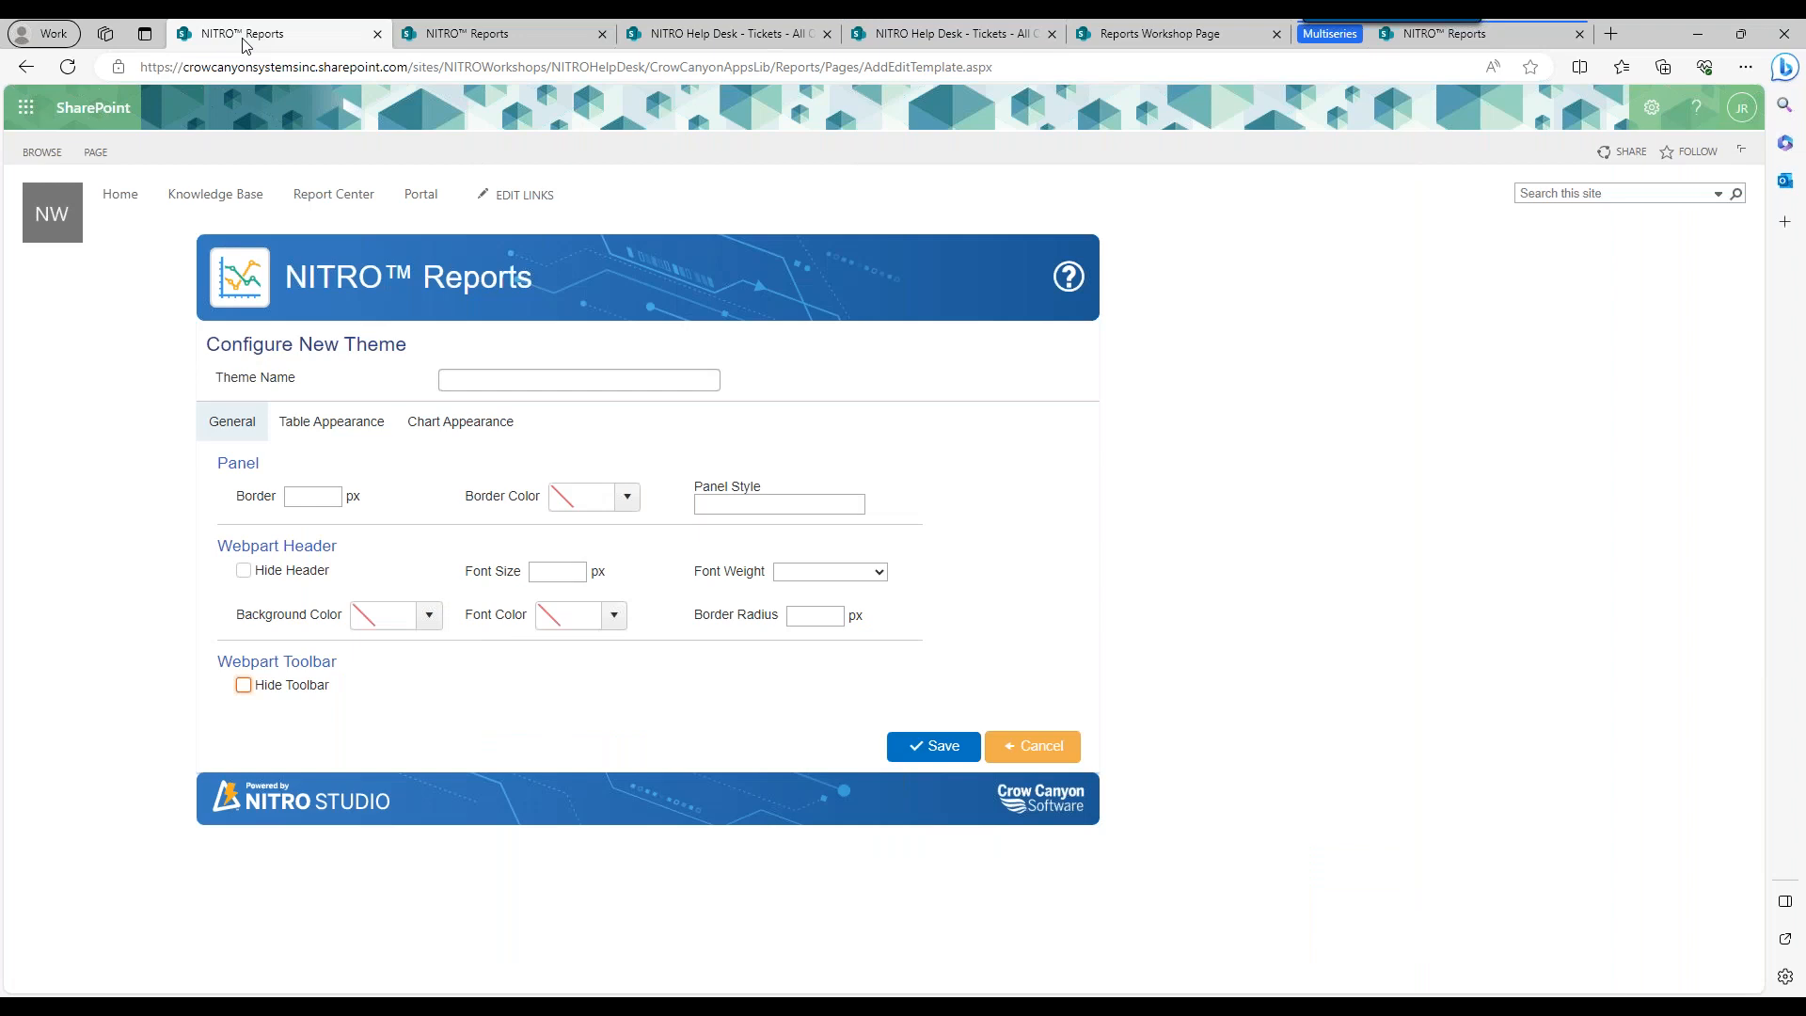
pyautogui.click(508, 34)
pyautogui.click(1344, 882)
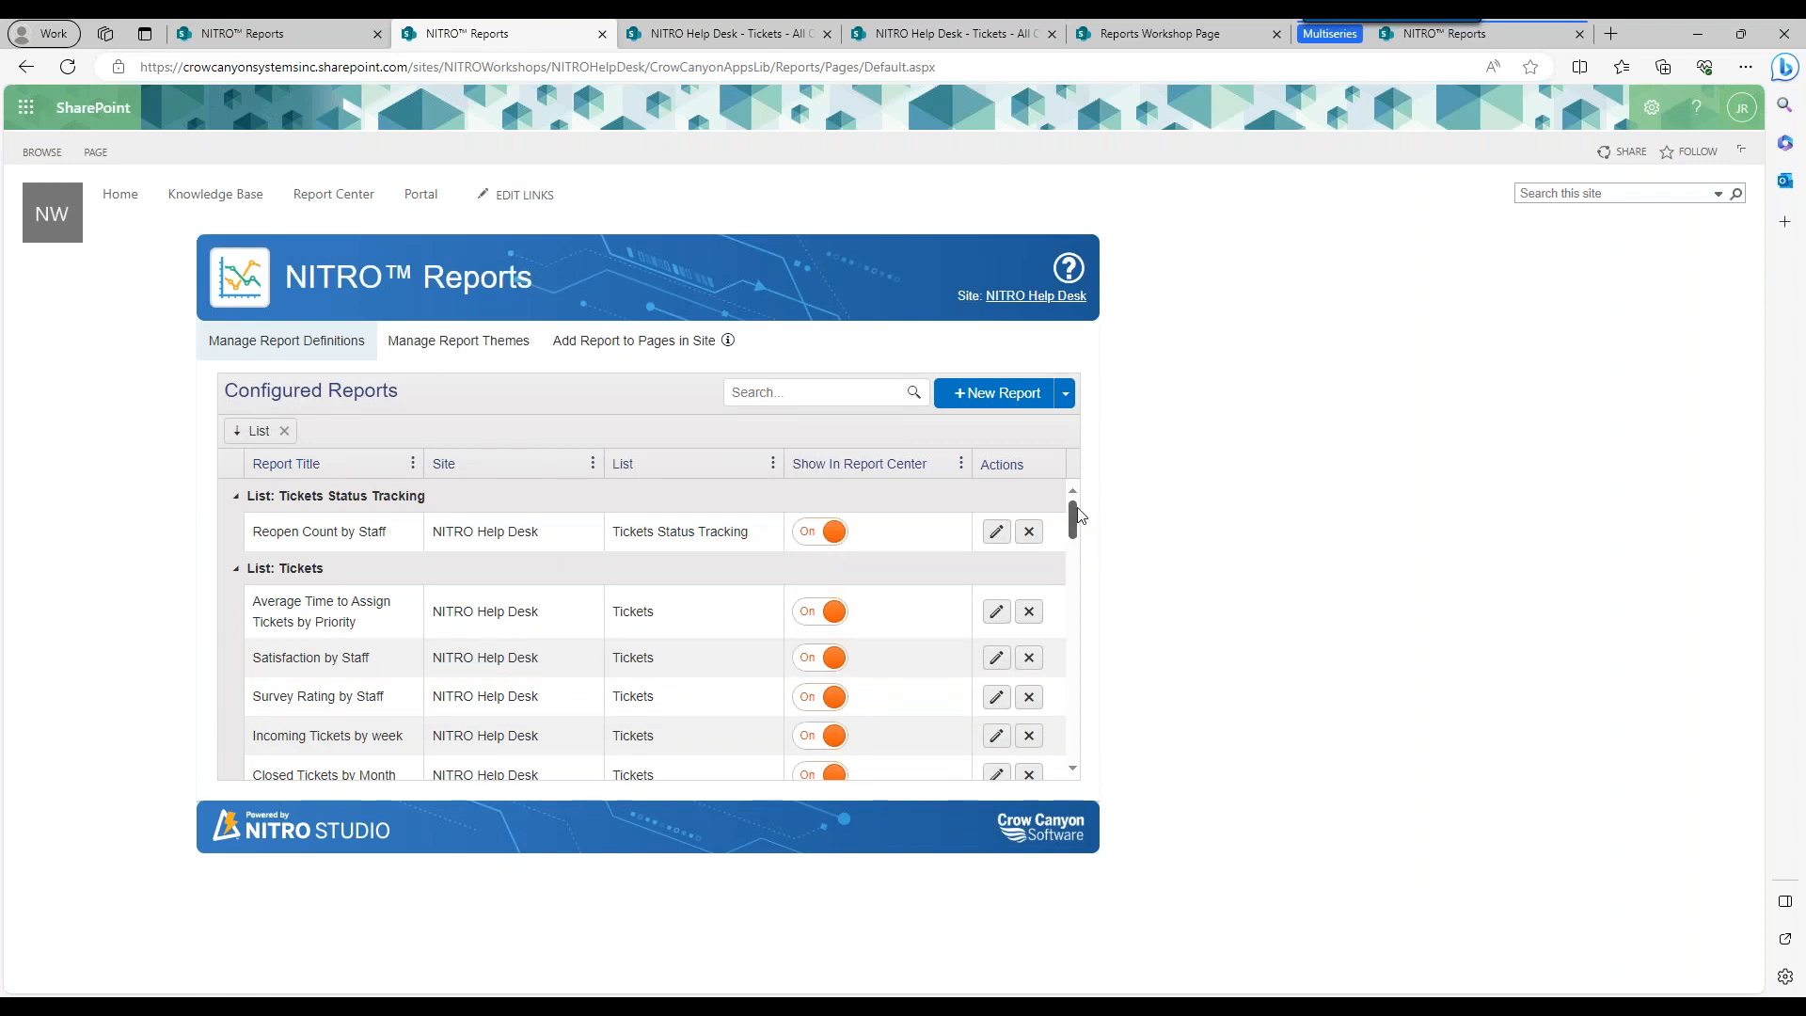
pyautogui.moveTo(1077, 513); pyautogui.dragTo(1074, 521)
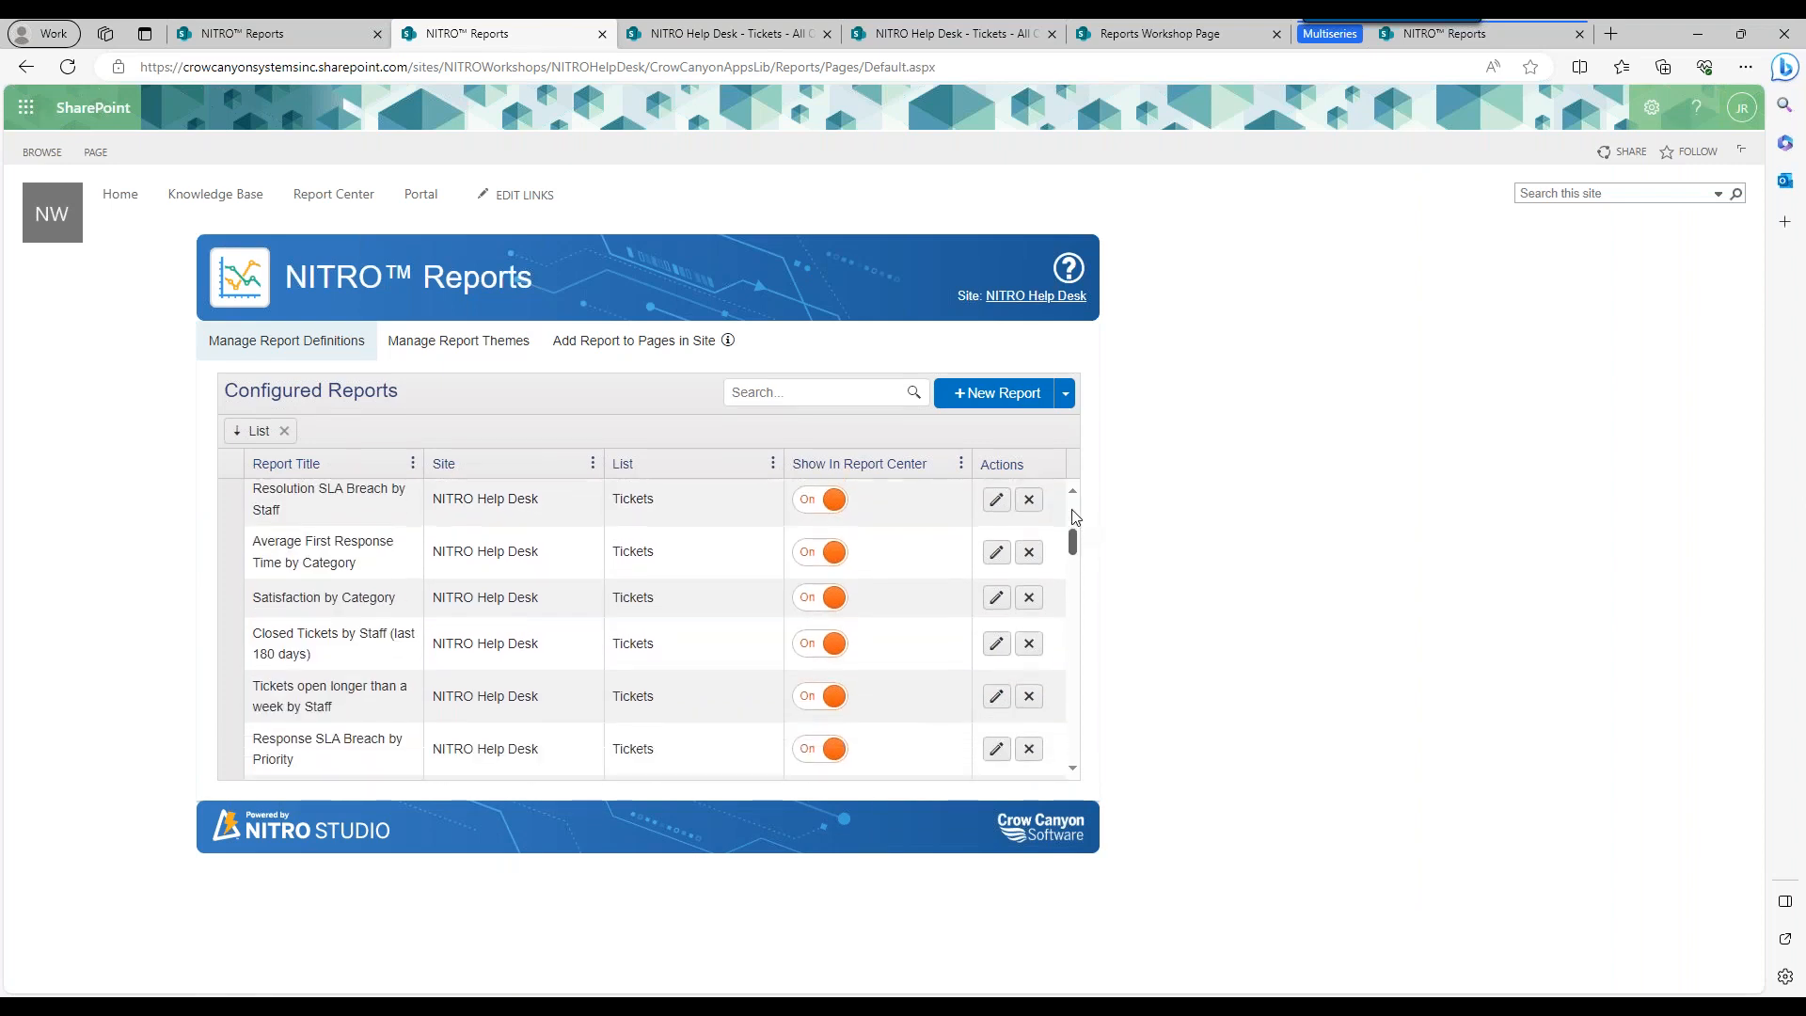
# Open the Report Center and view several reports, including Average First Response Time by Priority, CR Tasks by Staff and Closed Change Requests by Week.
pyautogui.click(382, 196)
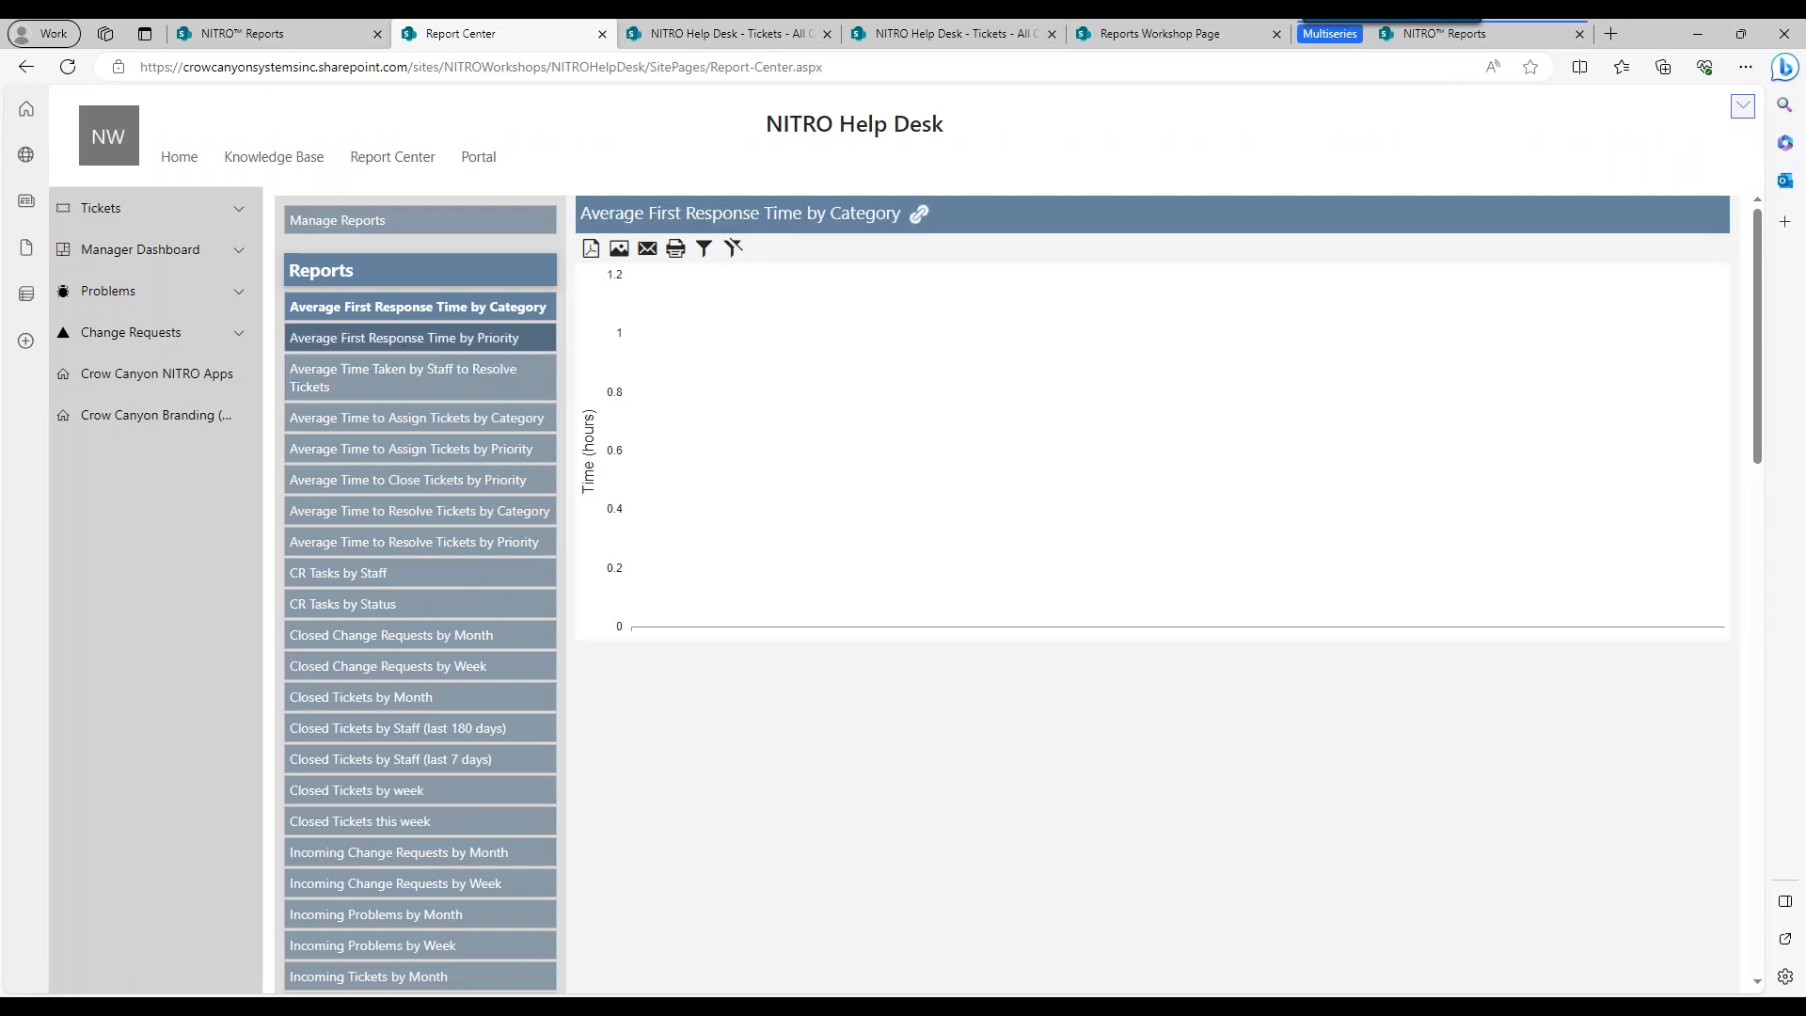
pyautogui.click(414, 339)
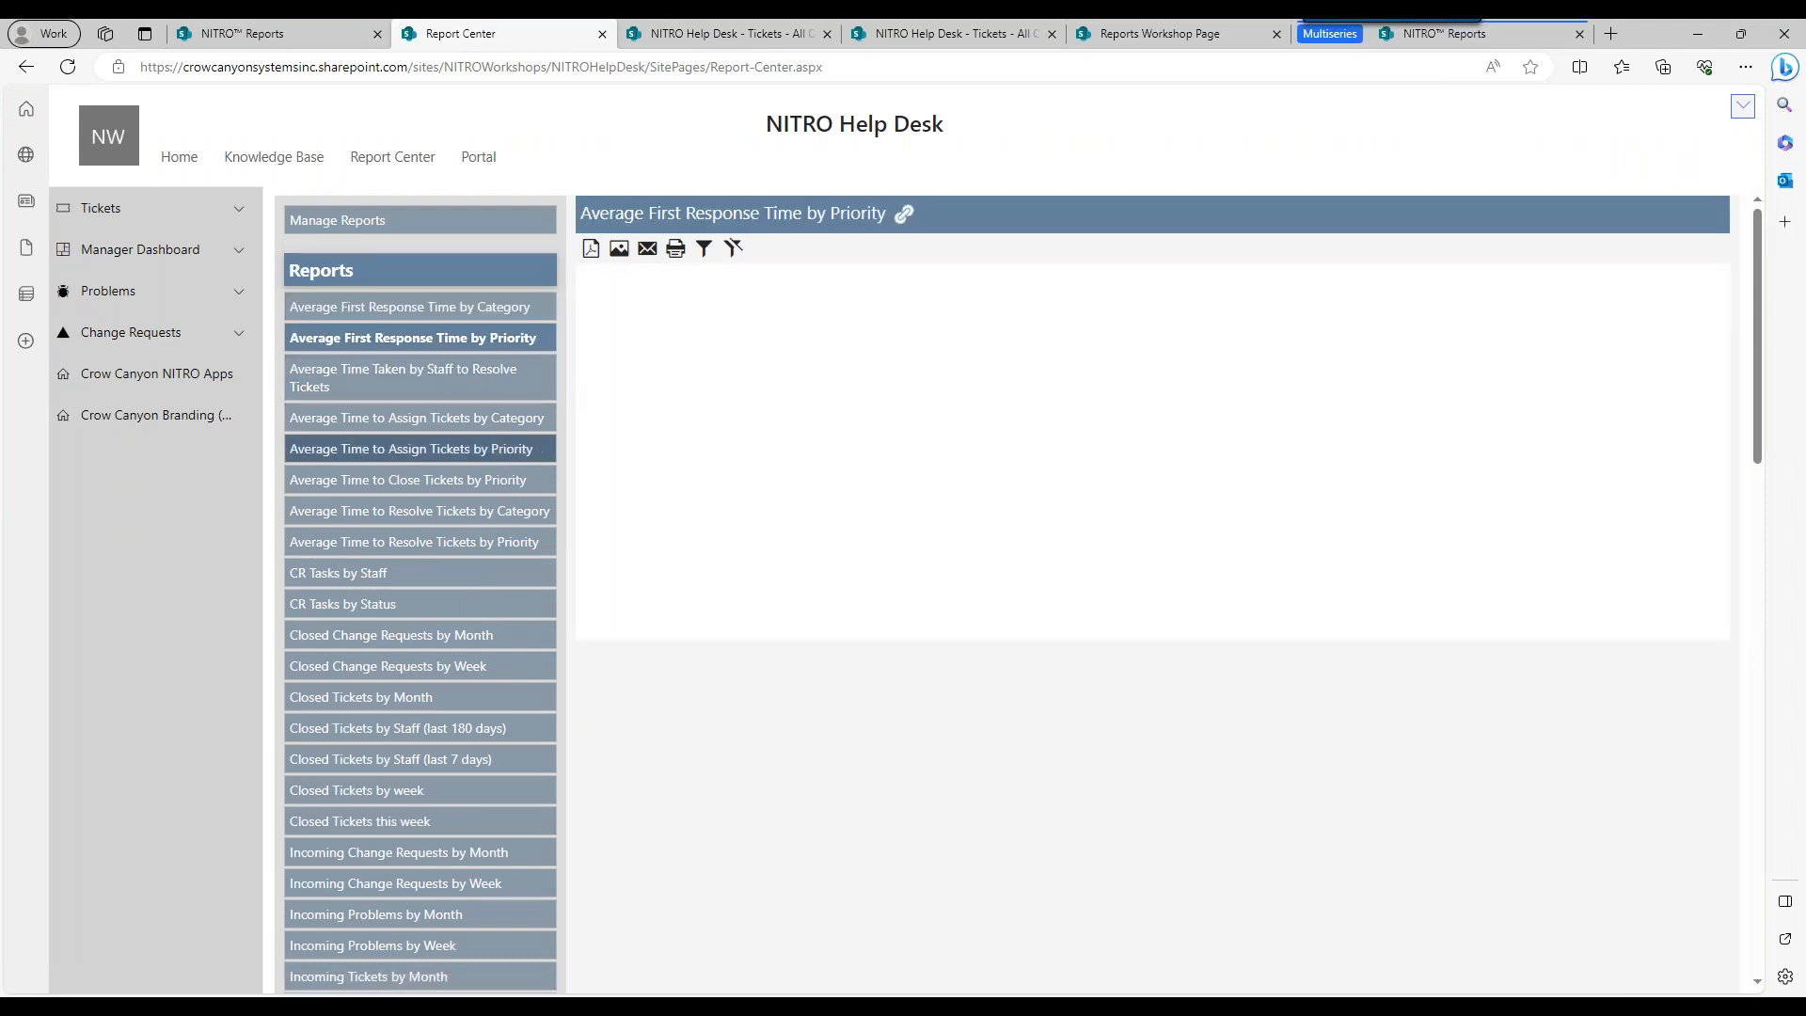
pyautogui.click(395, 450)
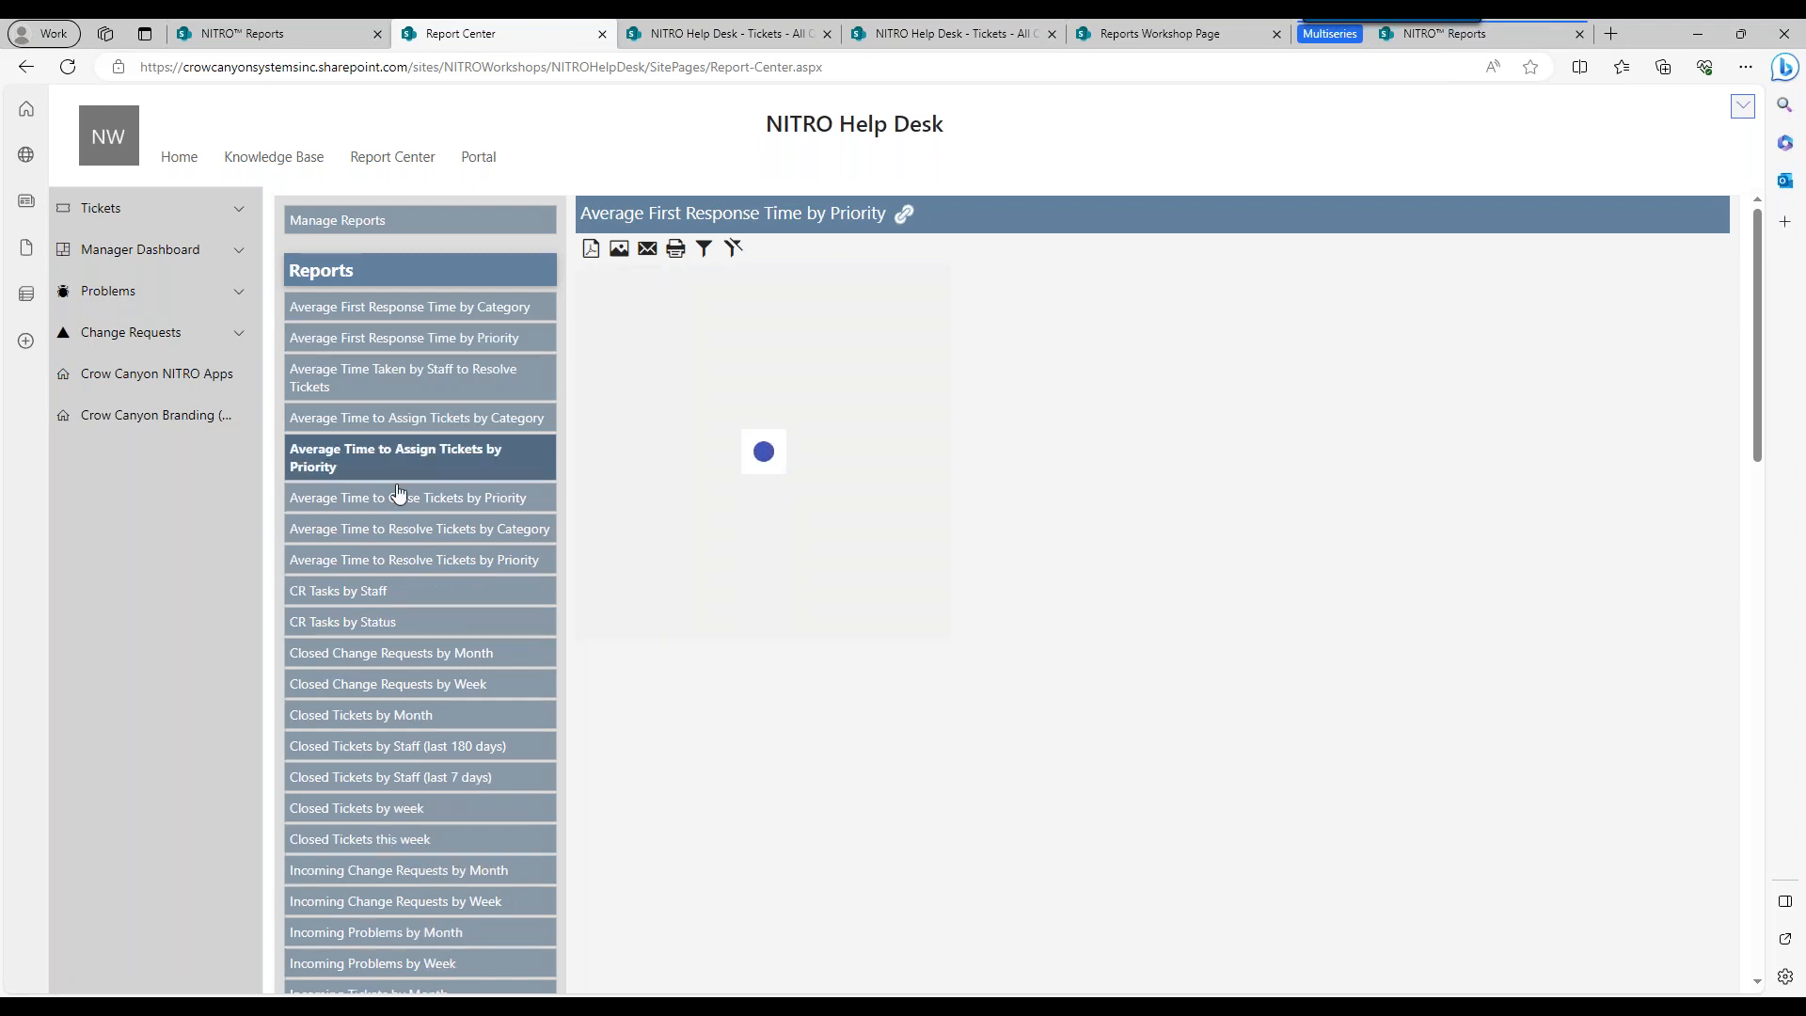
pyautogui.click(499, 590)
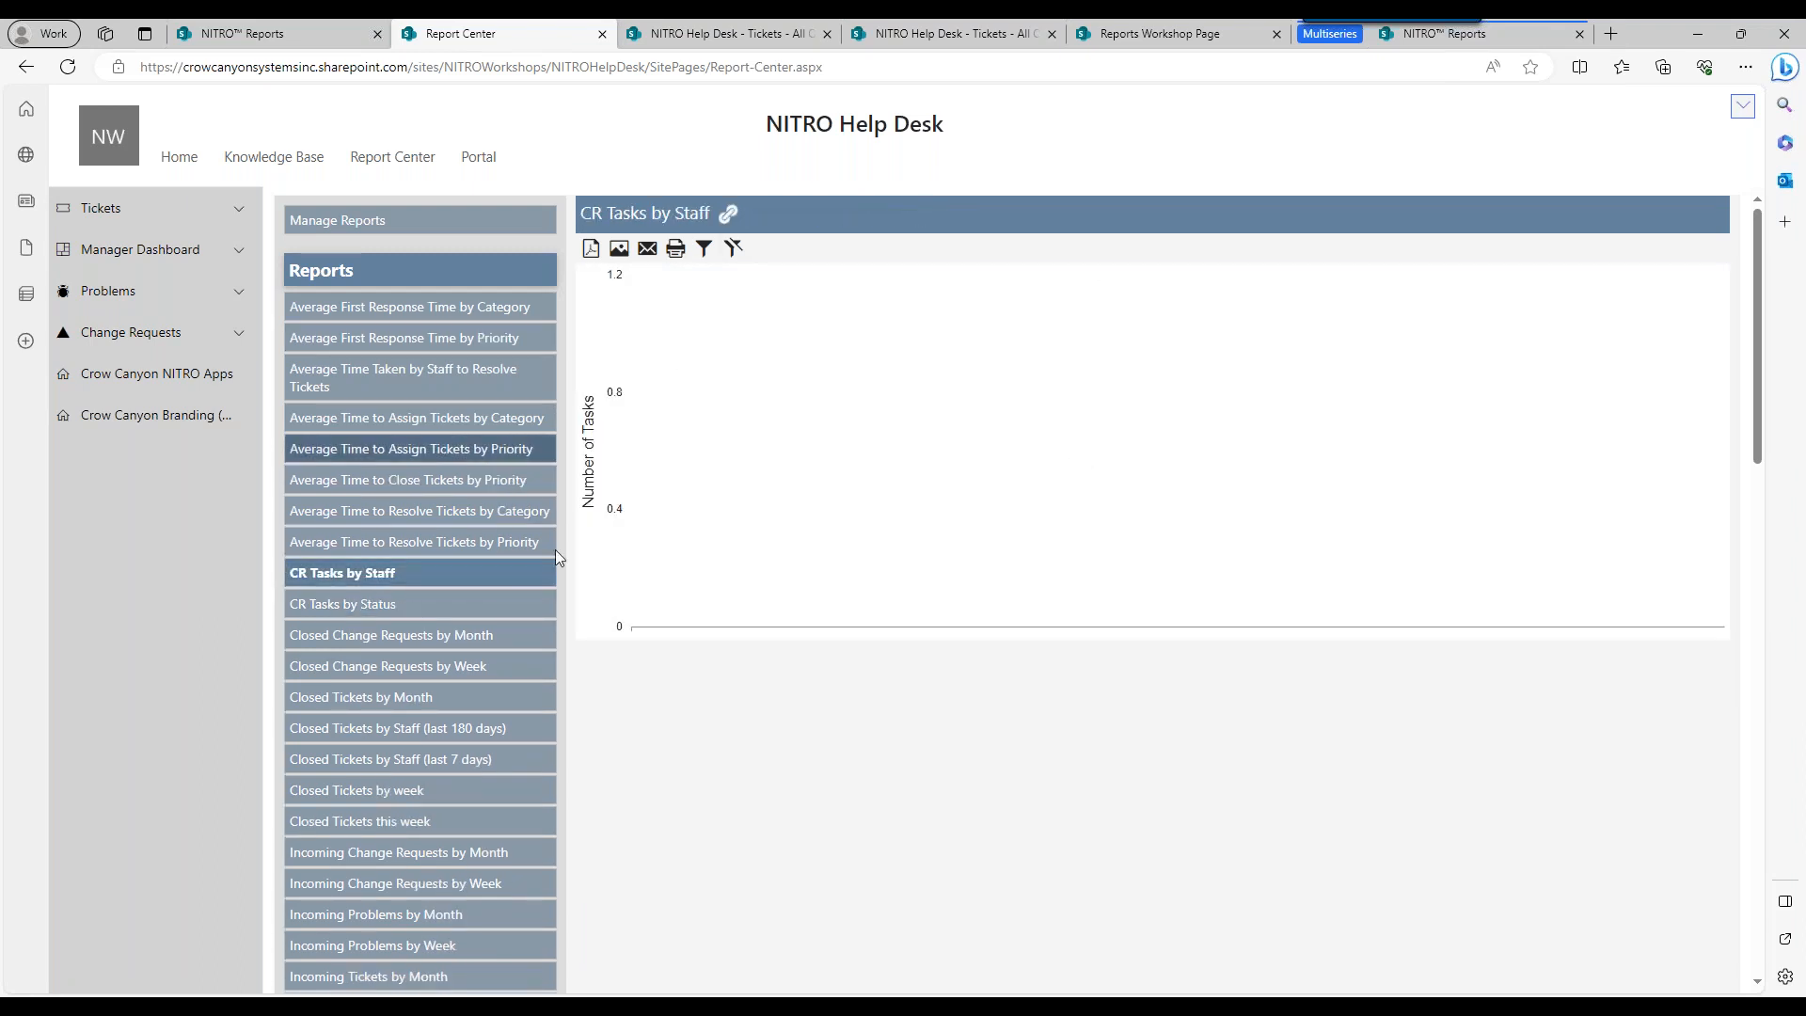
pyautogui.click(504, 667)
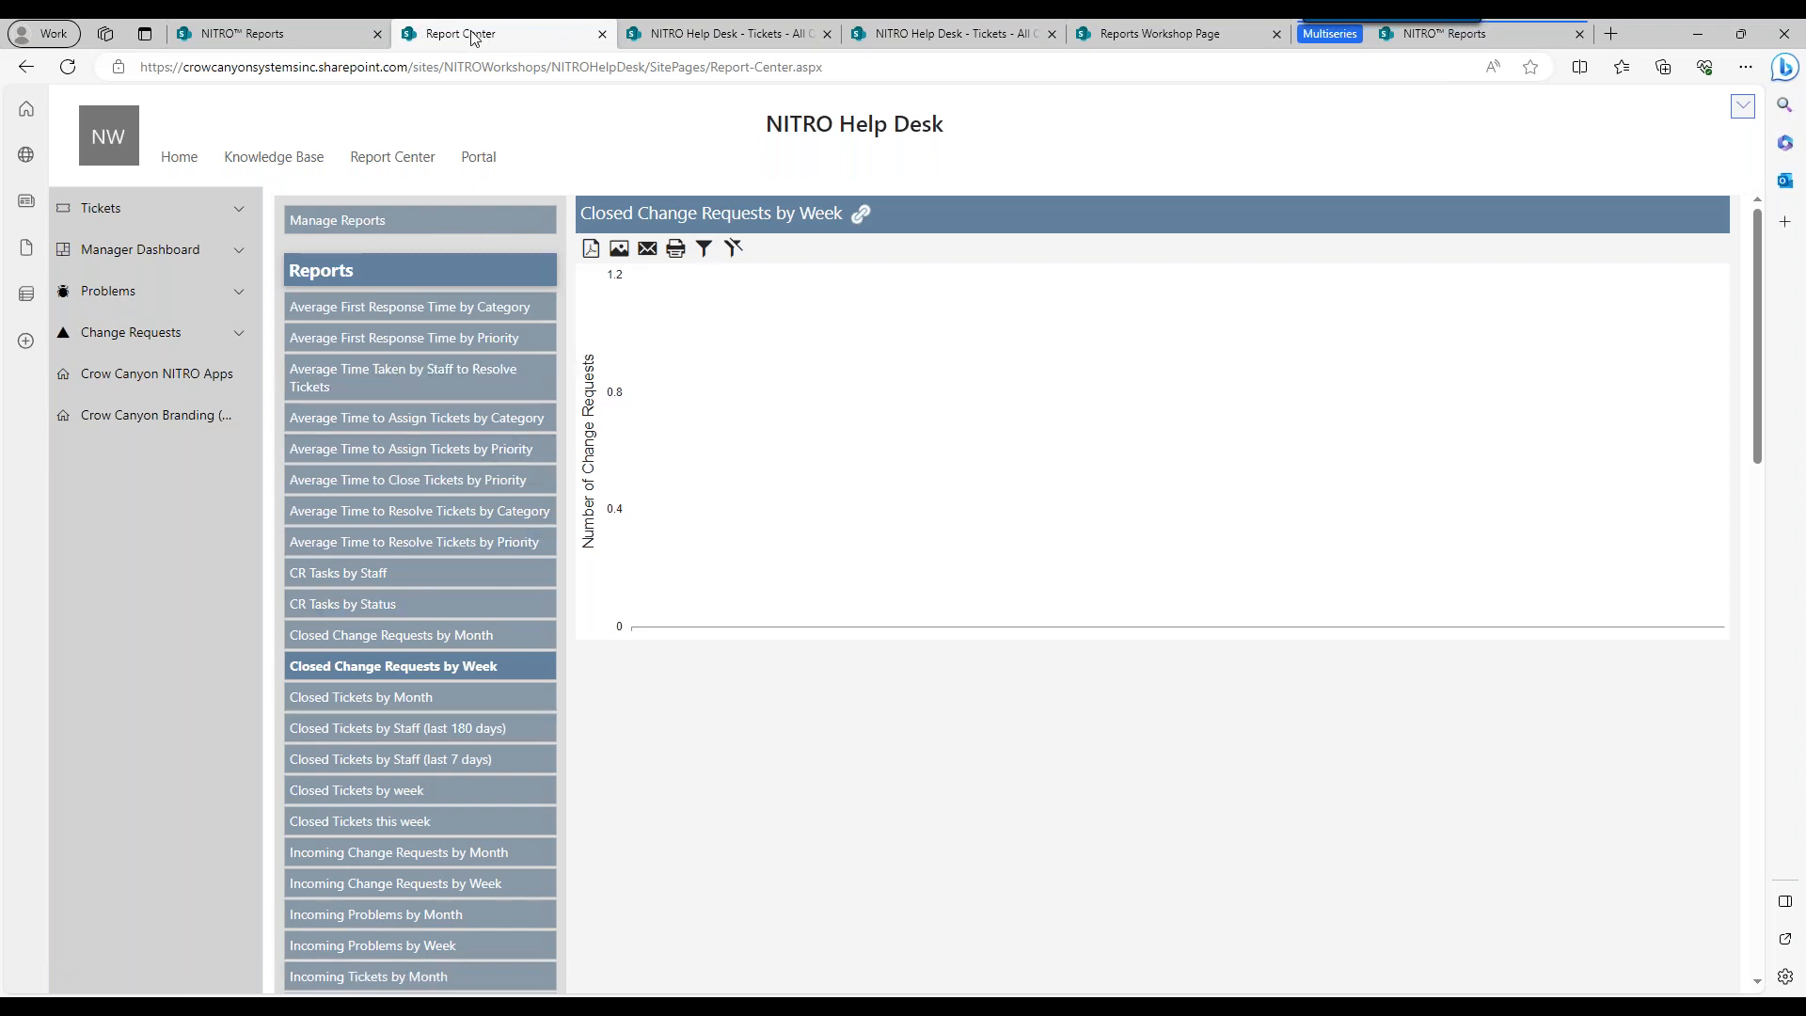
# Return to the NITRO Reports management page and search the configured reports for "open tickets".
pyautogui.rightClick(33, 69)
pyautogui.click(33, 69)
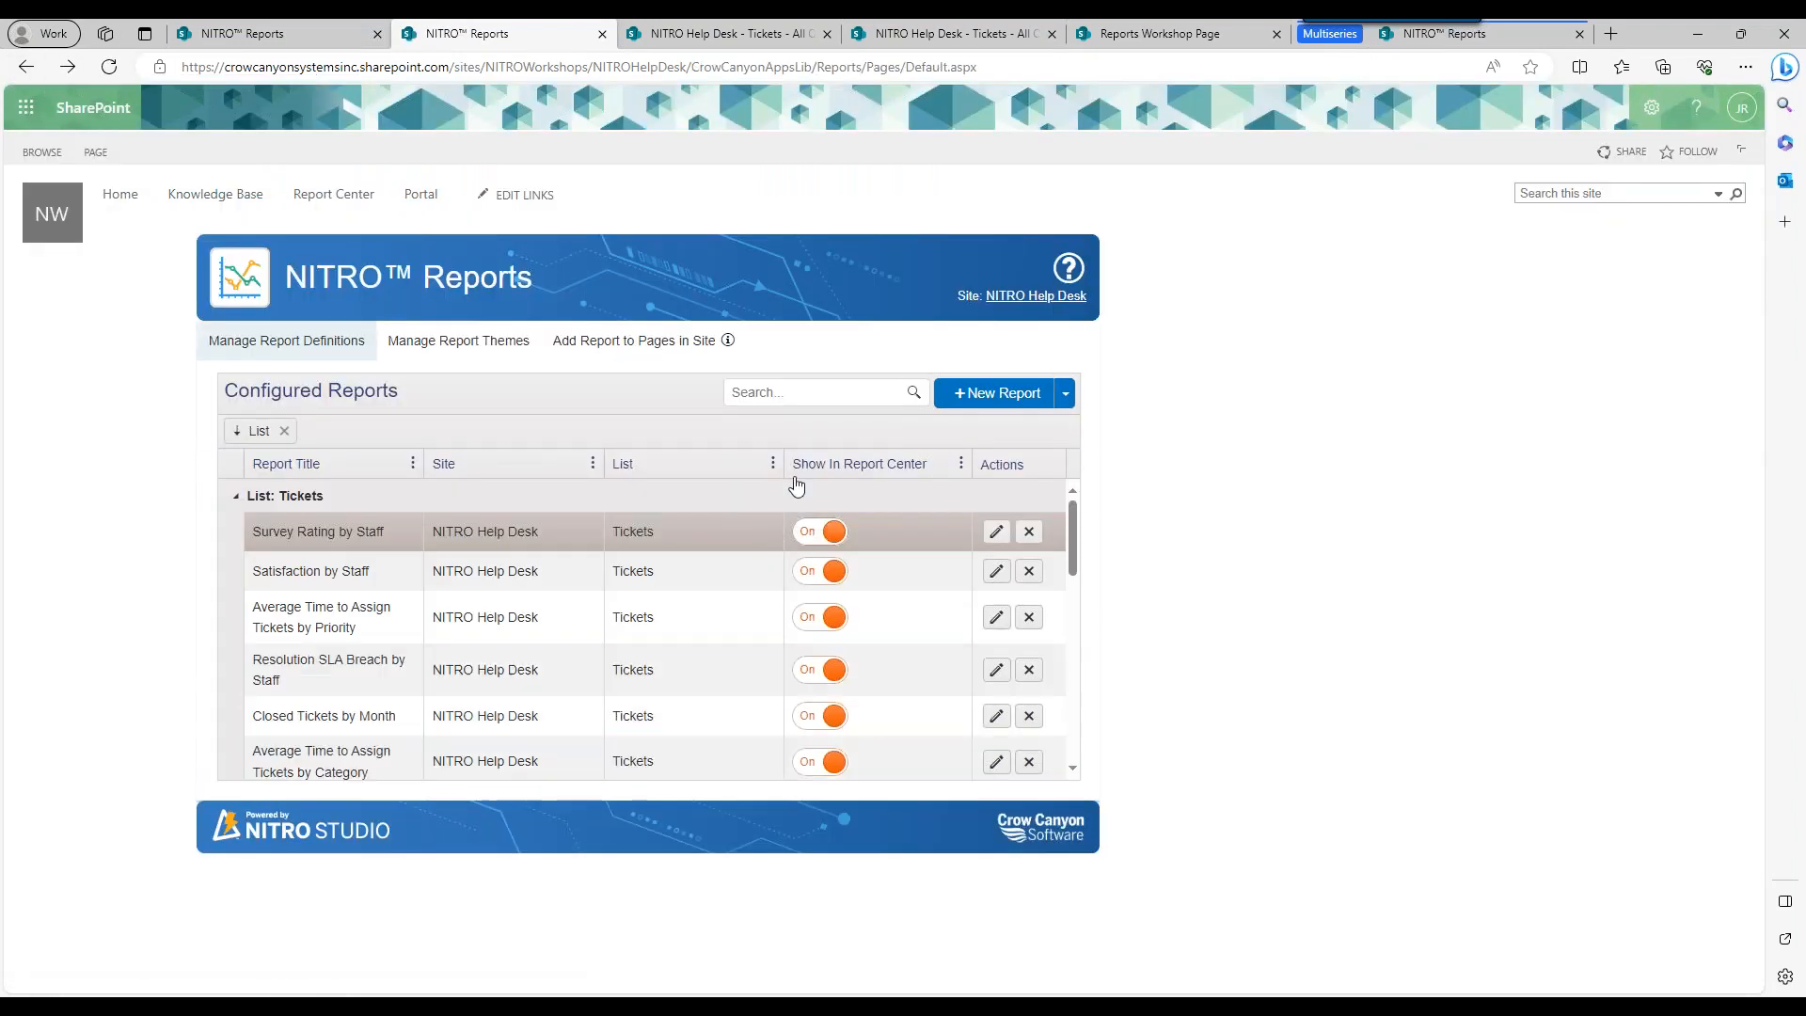
pyautogui.click(815, 392)
pyautogui.write('open')
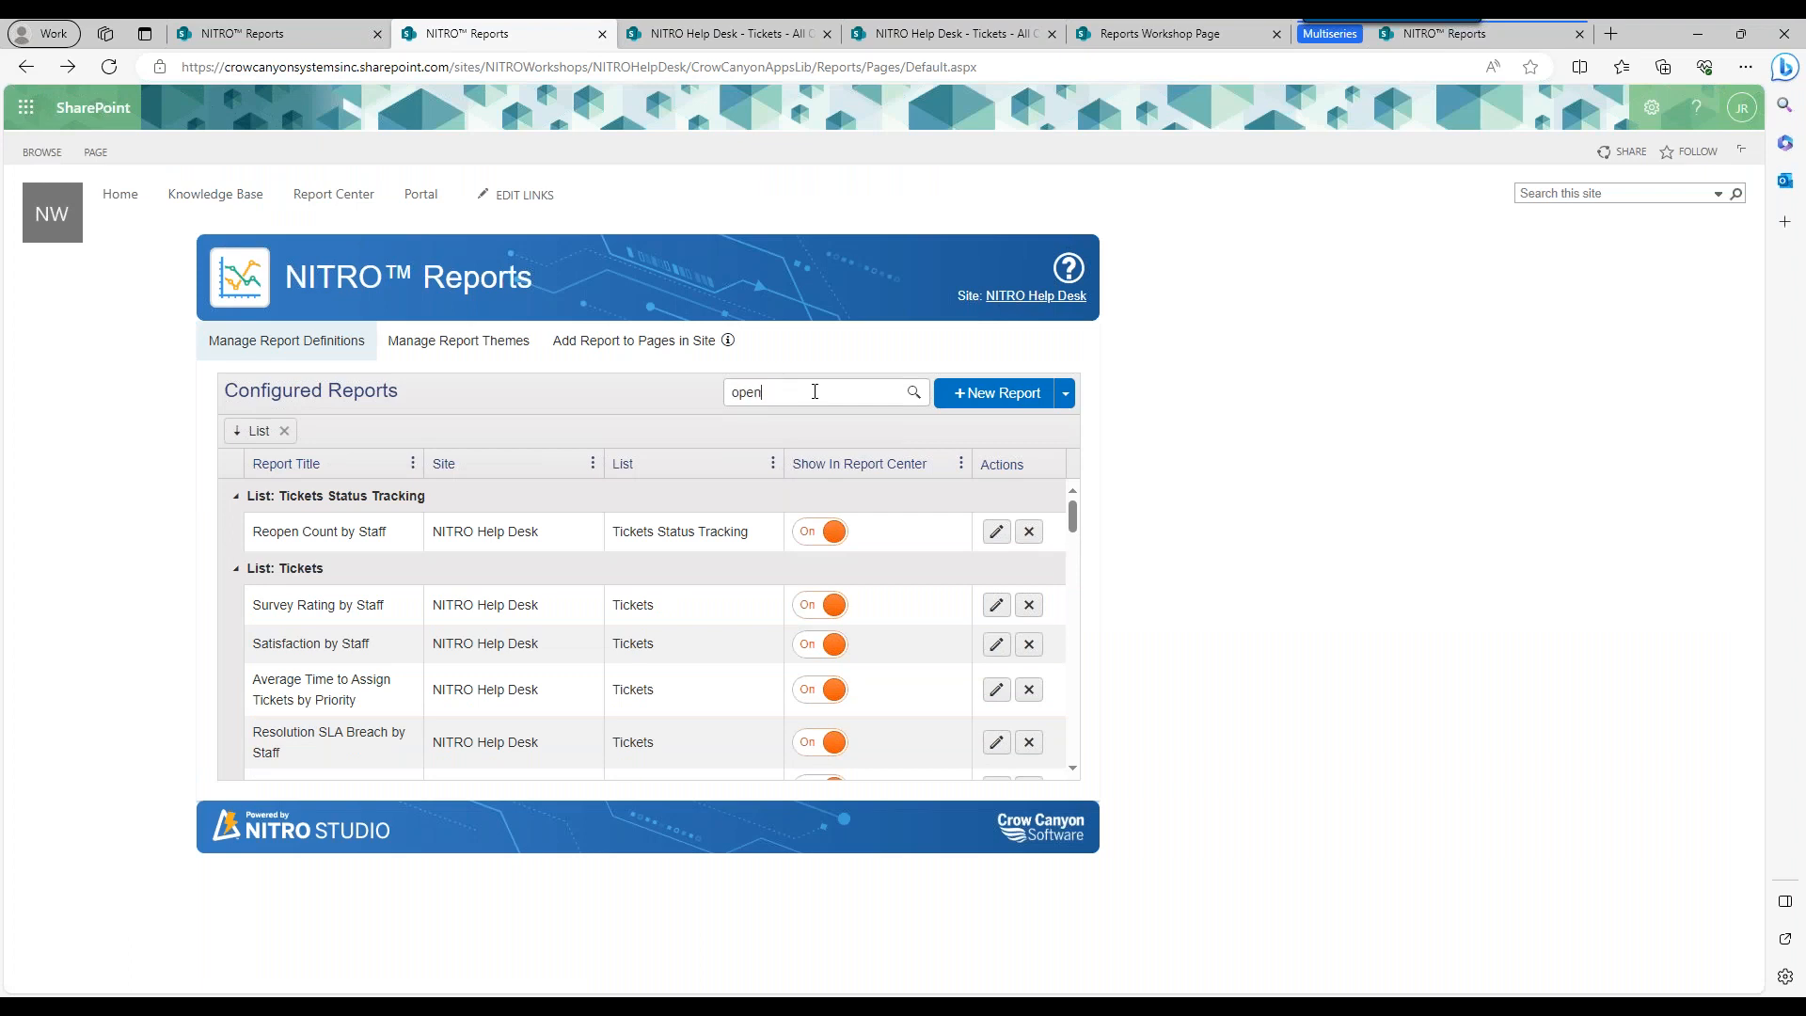
pyautogui.write(' tickets')
pyautogui.press('Return')
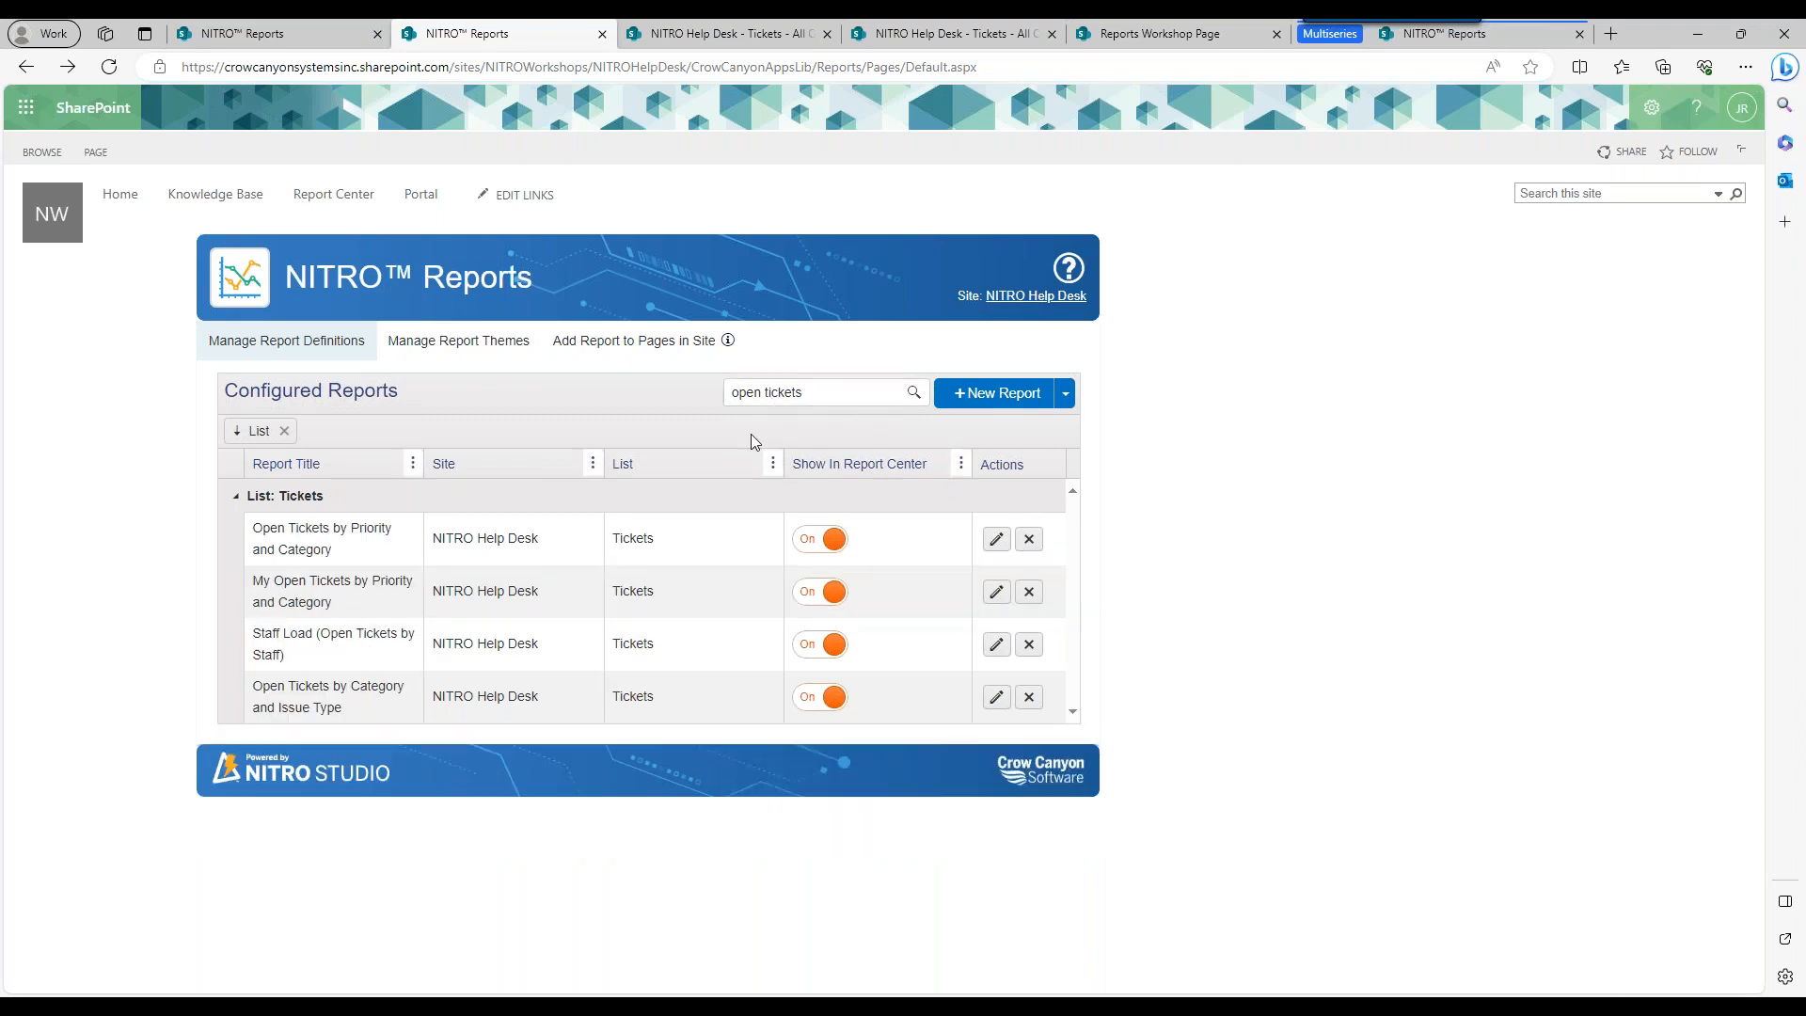
# Hide the Open Tickets by Priority and Category report from the Report Center and show it there again.
pyautogui.click(830, 542)
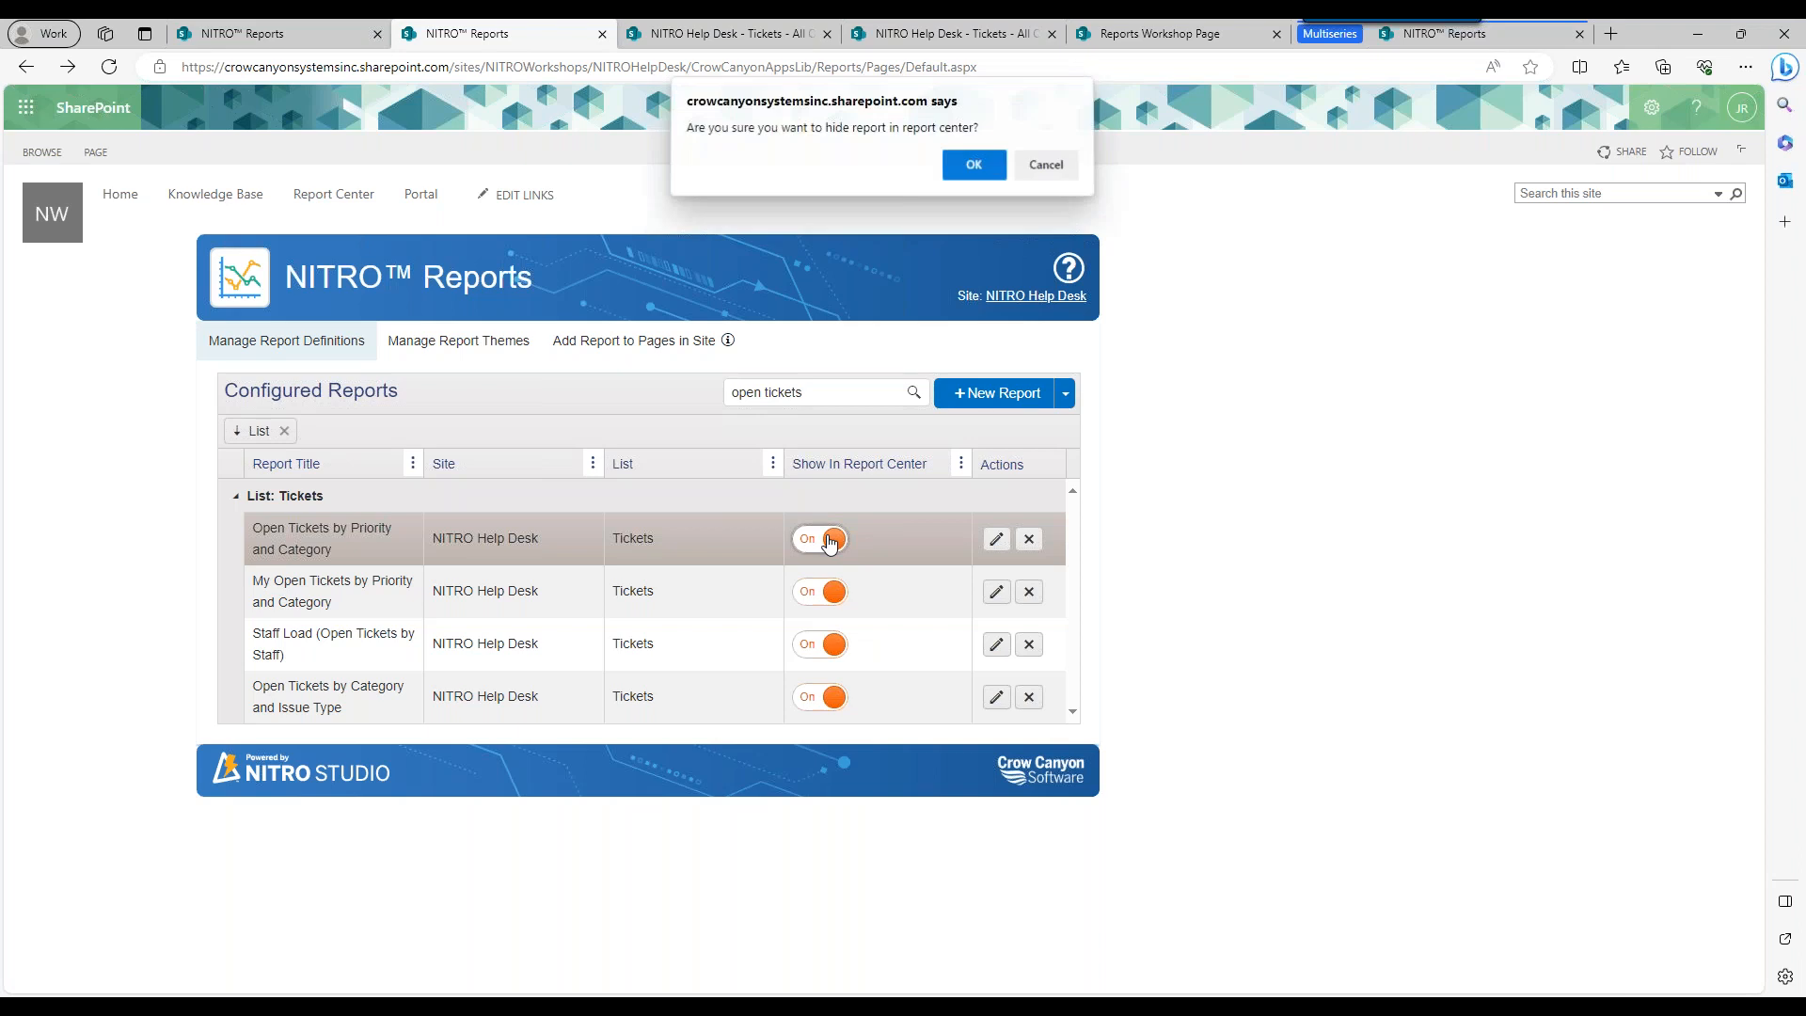
pyautogui.click(971, 177)
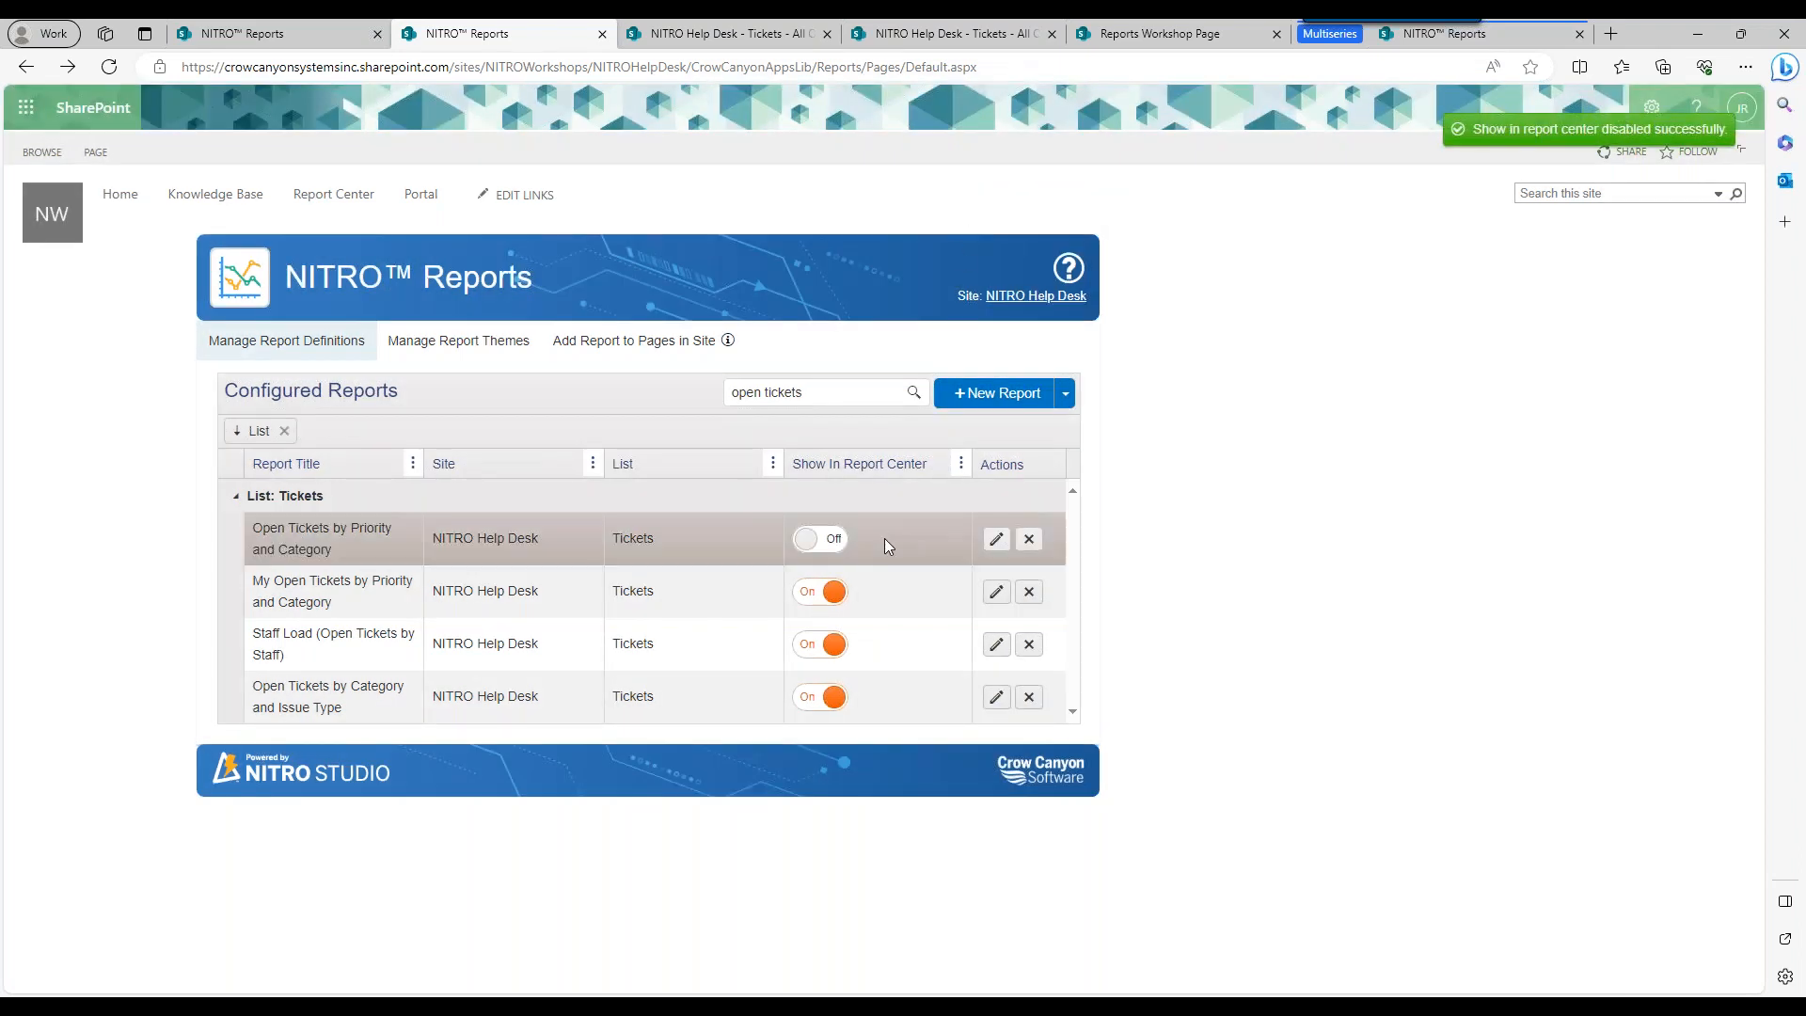
pyautogui.click(833, 546)
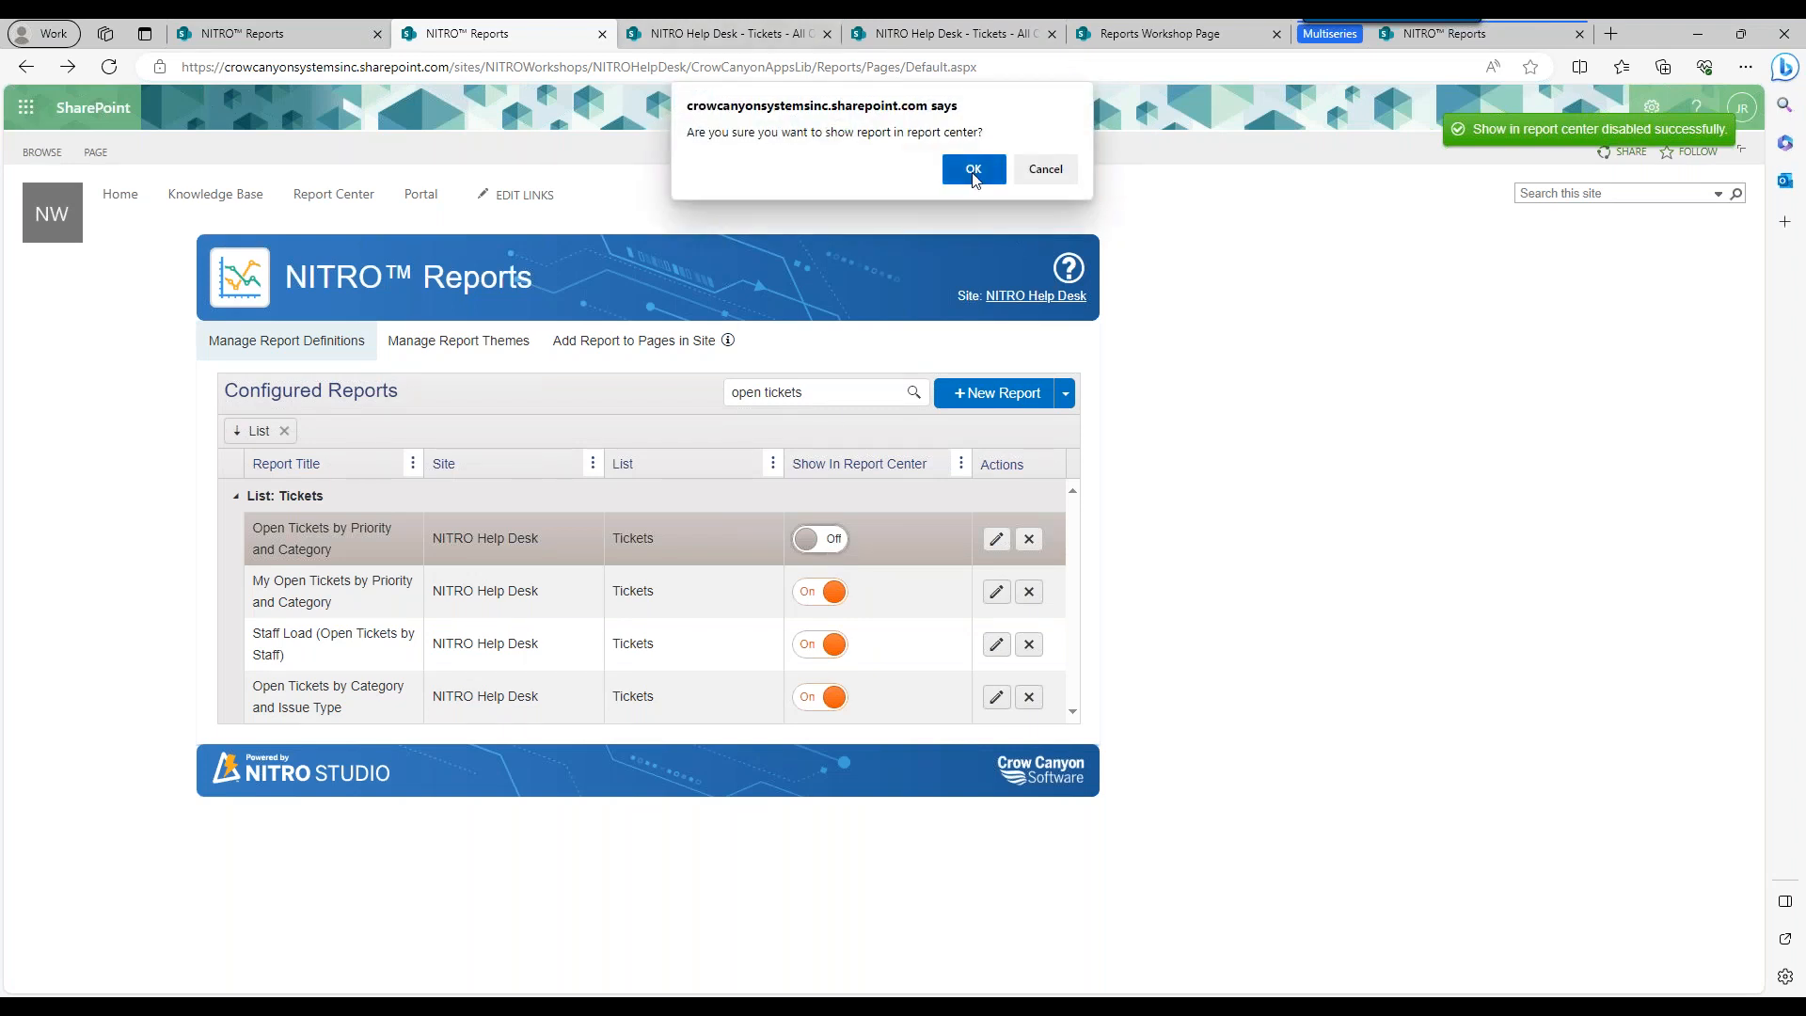
pyautogui.click(974, 172)
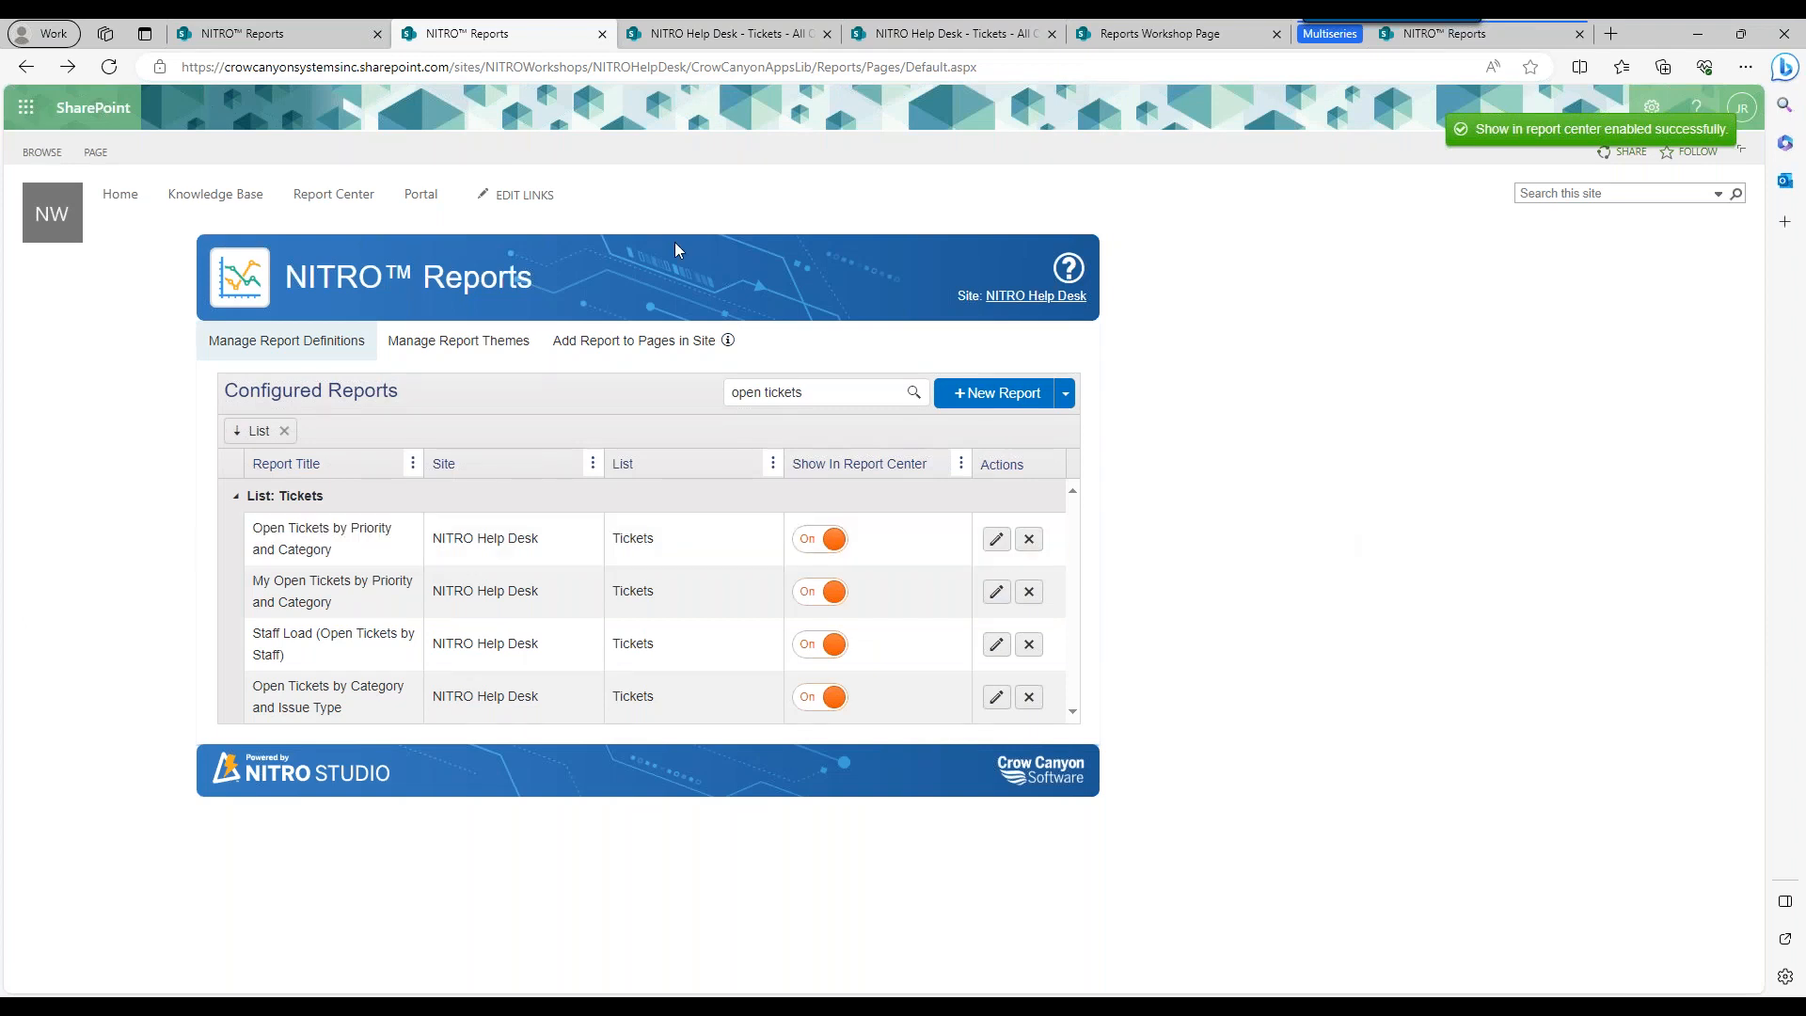
# Open the report themes list and make NITRO Gray the default theme.
pyautogui.click(499, 340)
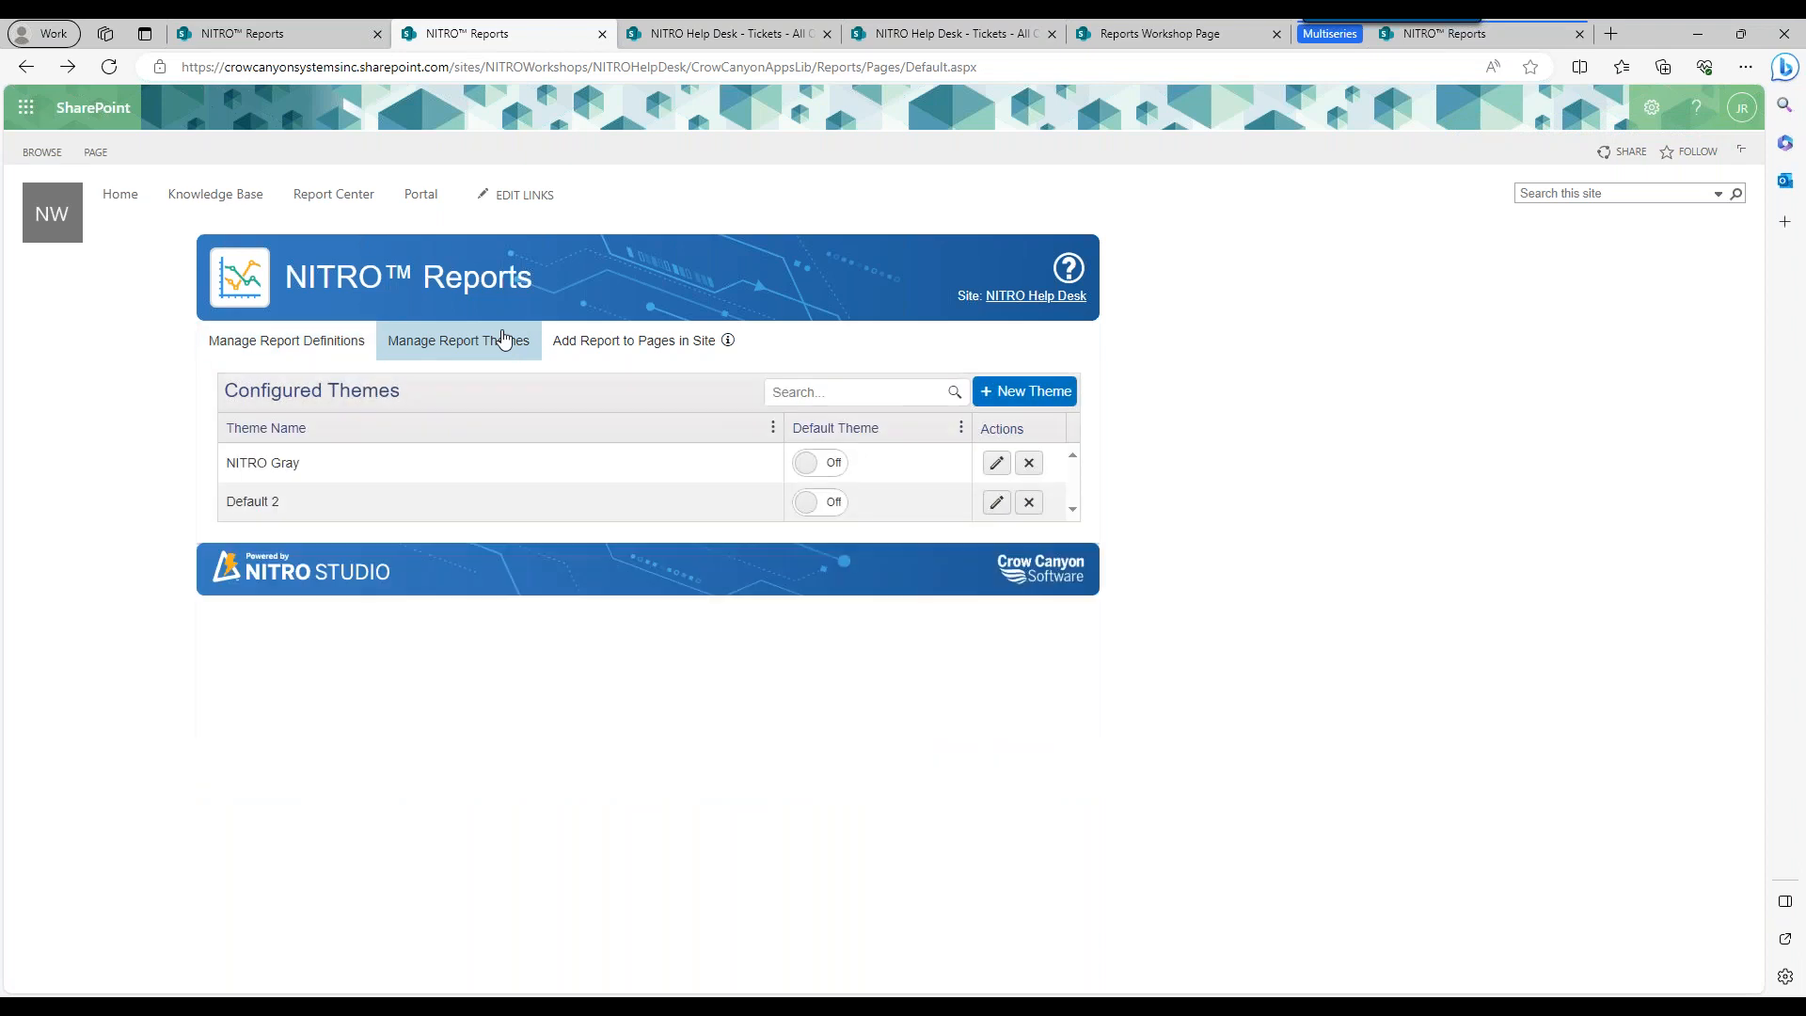
pyautogui.click(371, 347)
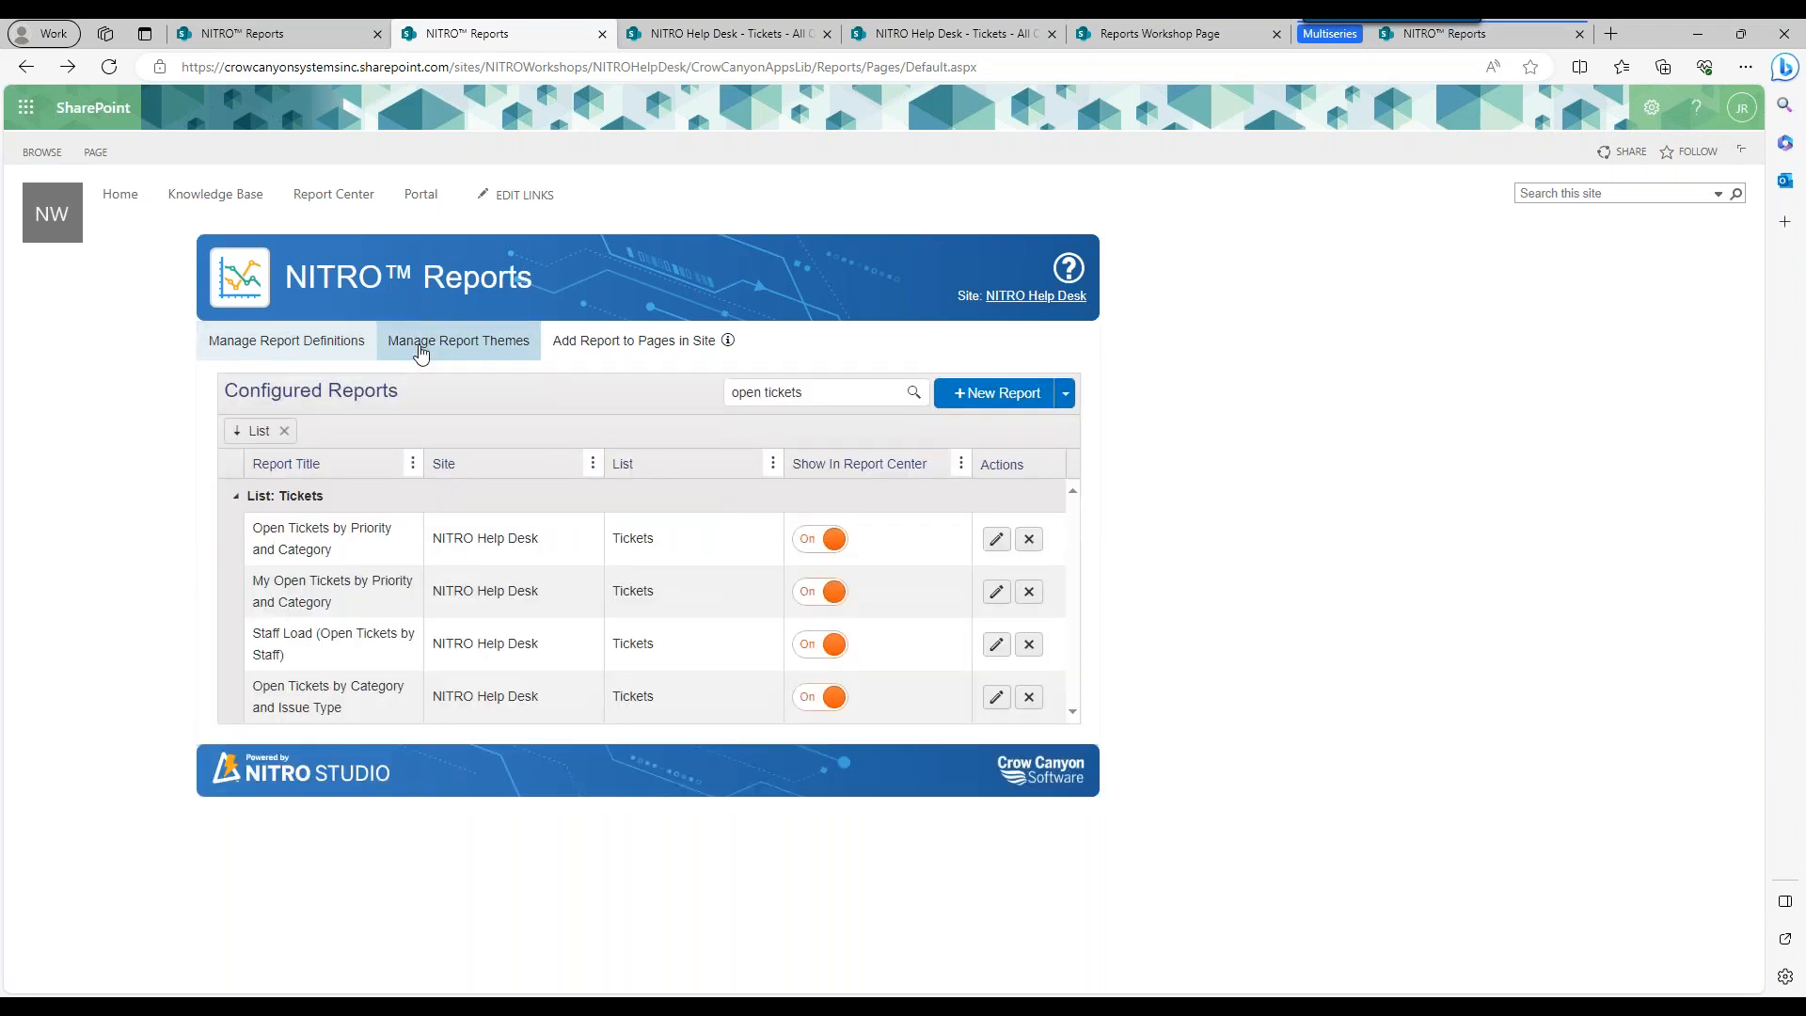
pyautogui.click(421, 344)
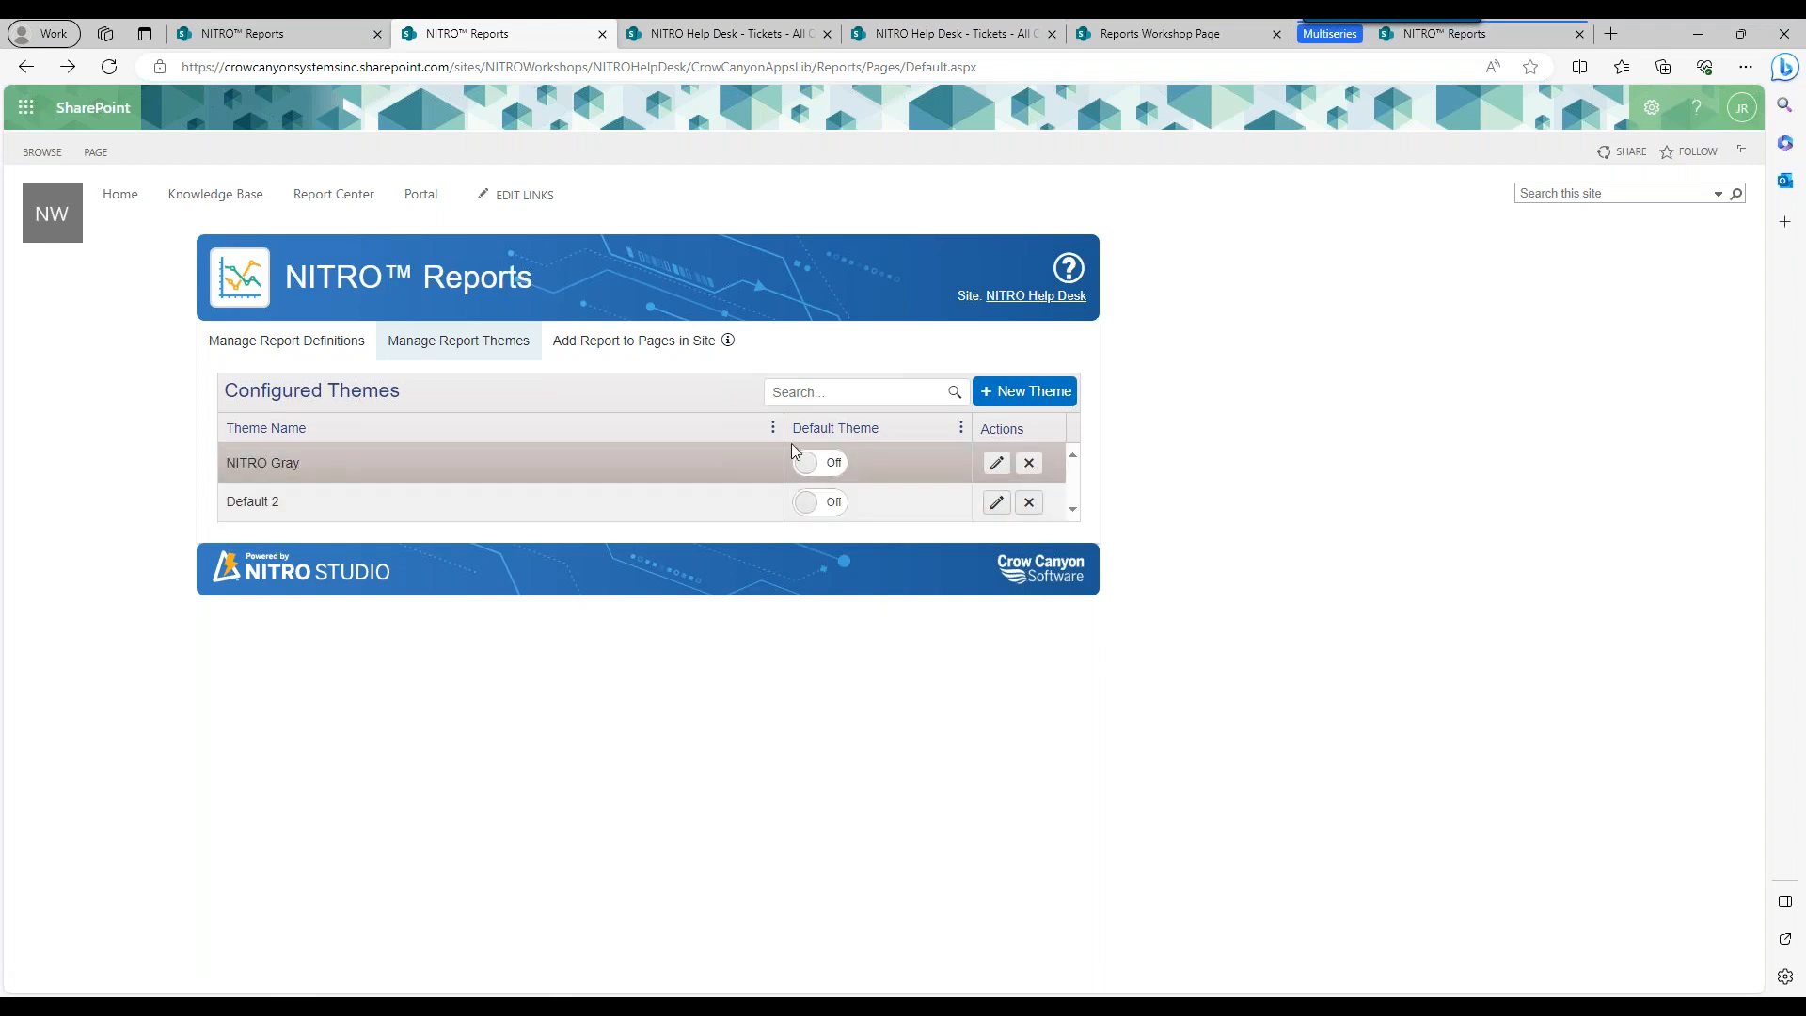
pyautogui.click(838, 473)
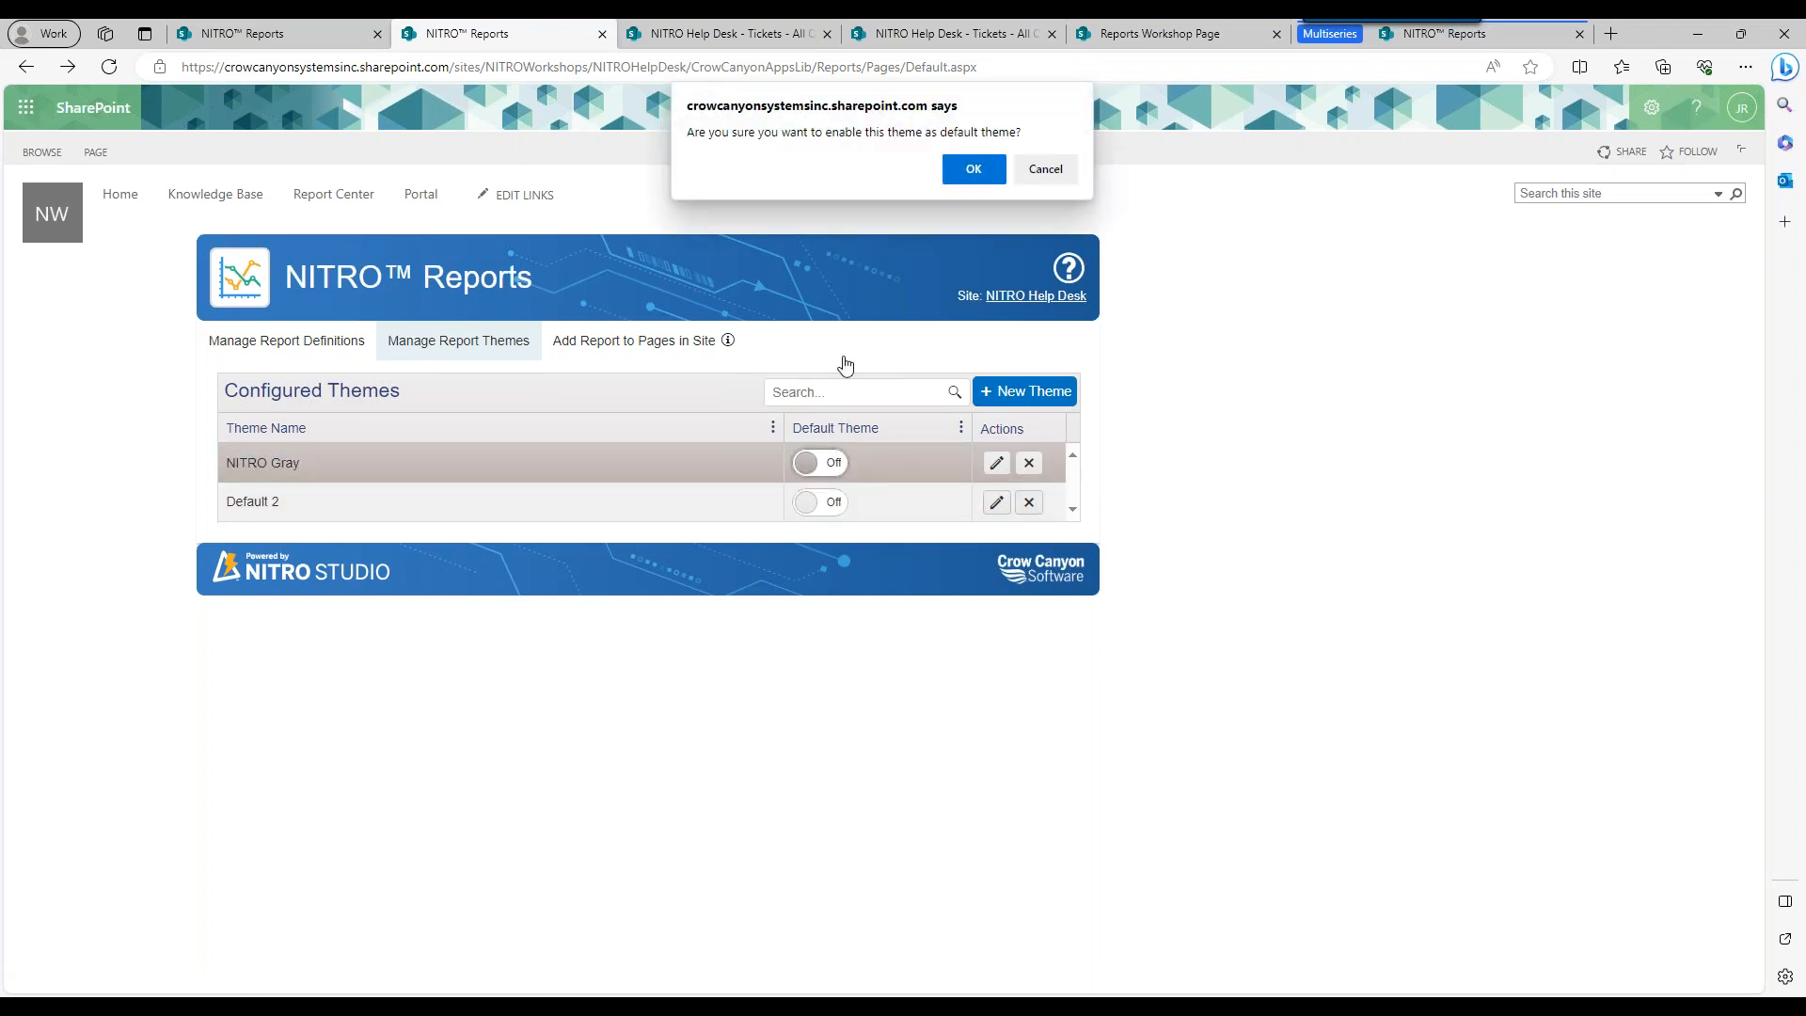
pyautogui.click(972, 170)
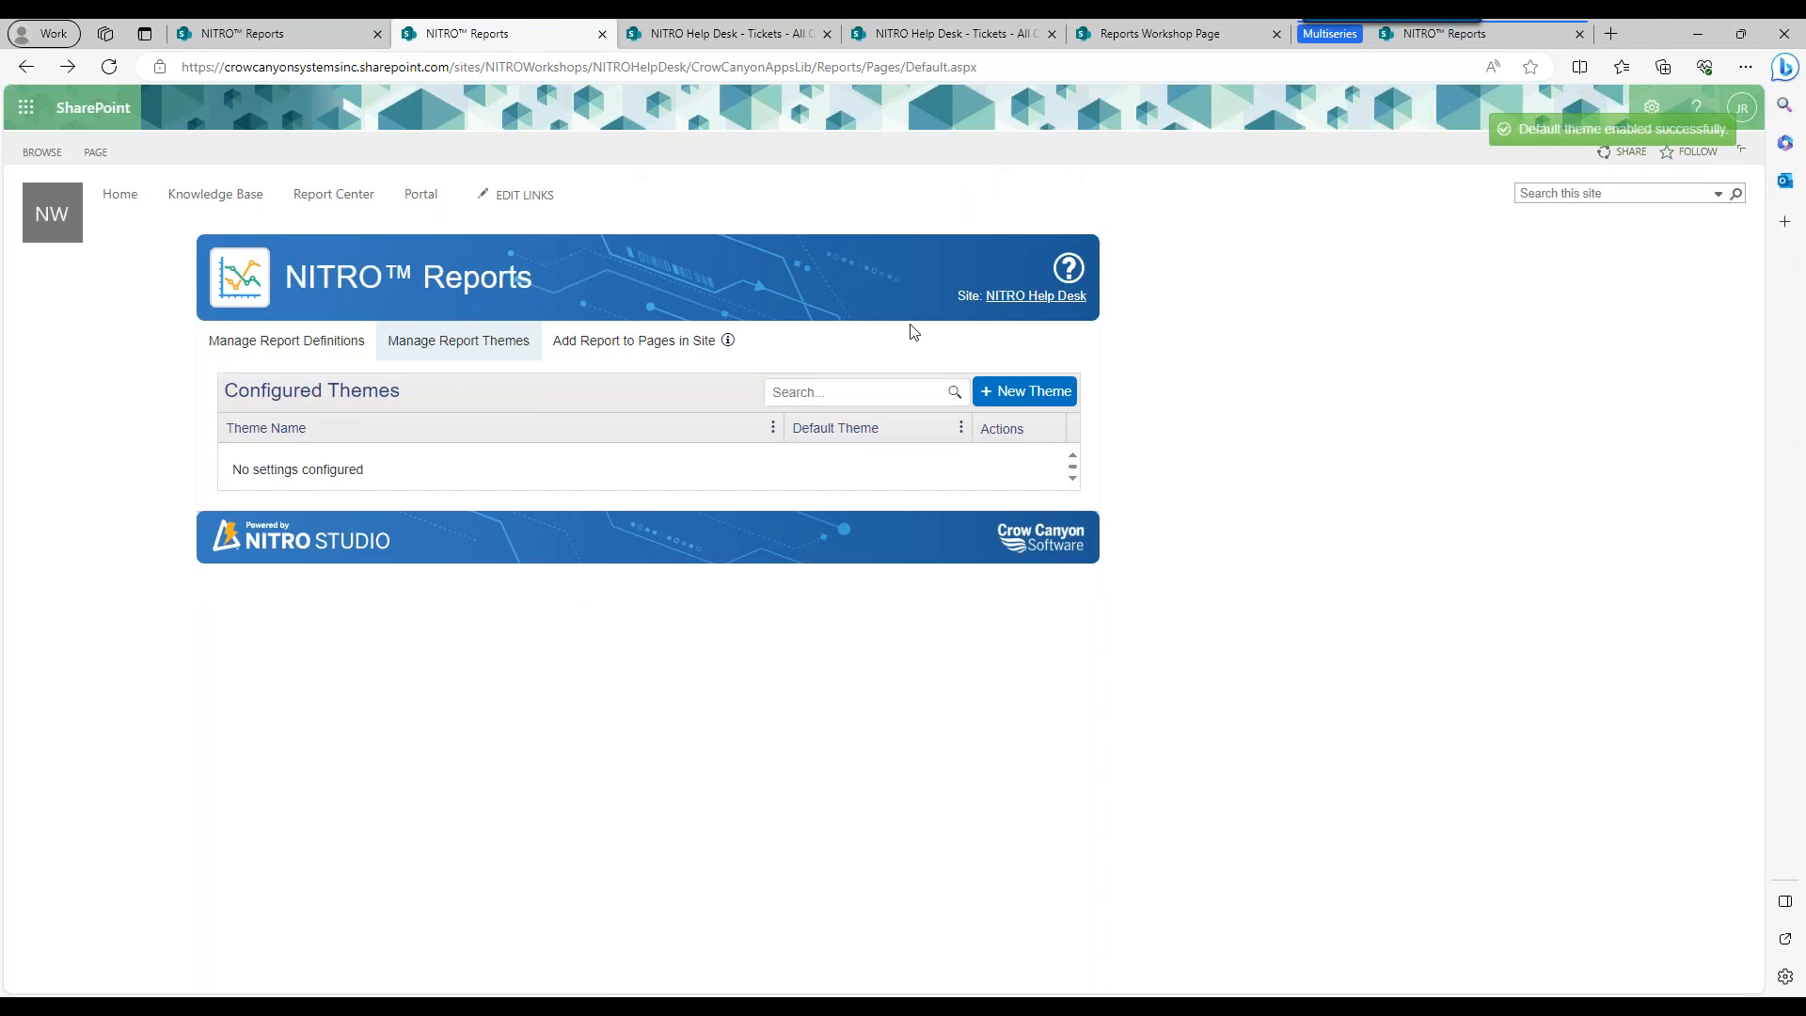
# Switch the default report theme to Default 2 and turn its default setting back off.
pyautogui.click(826, 491)
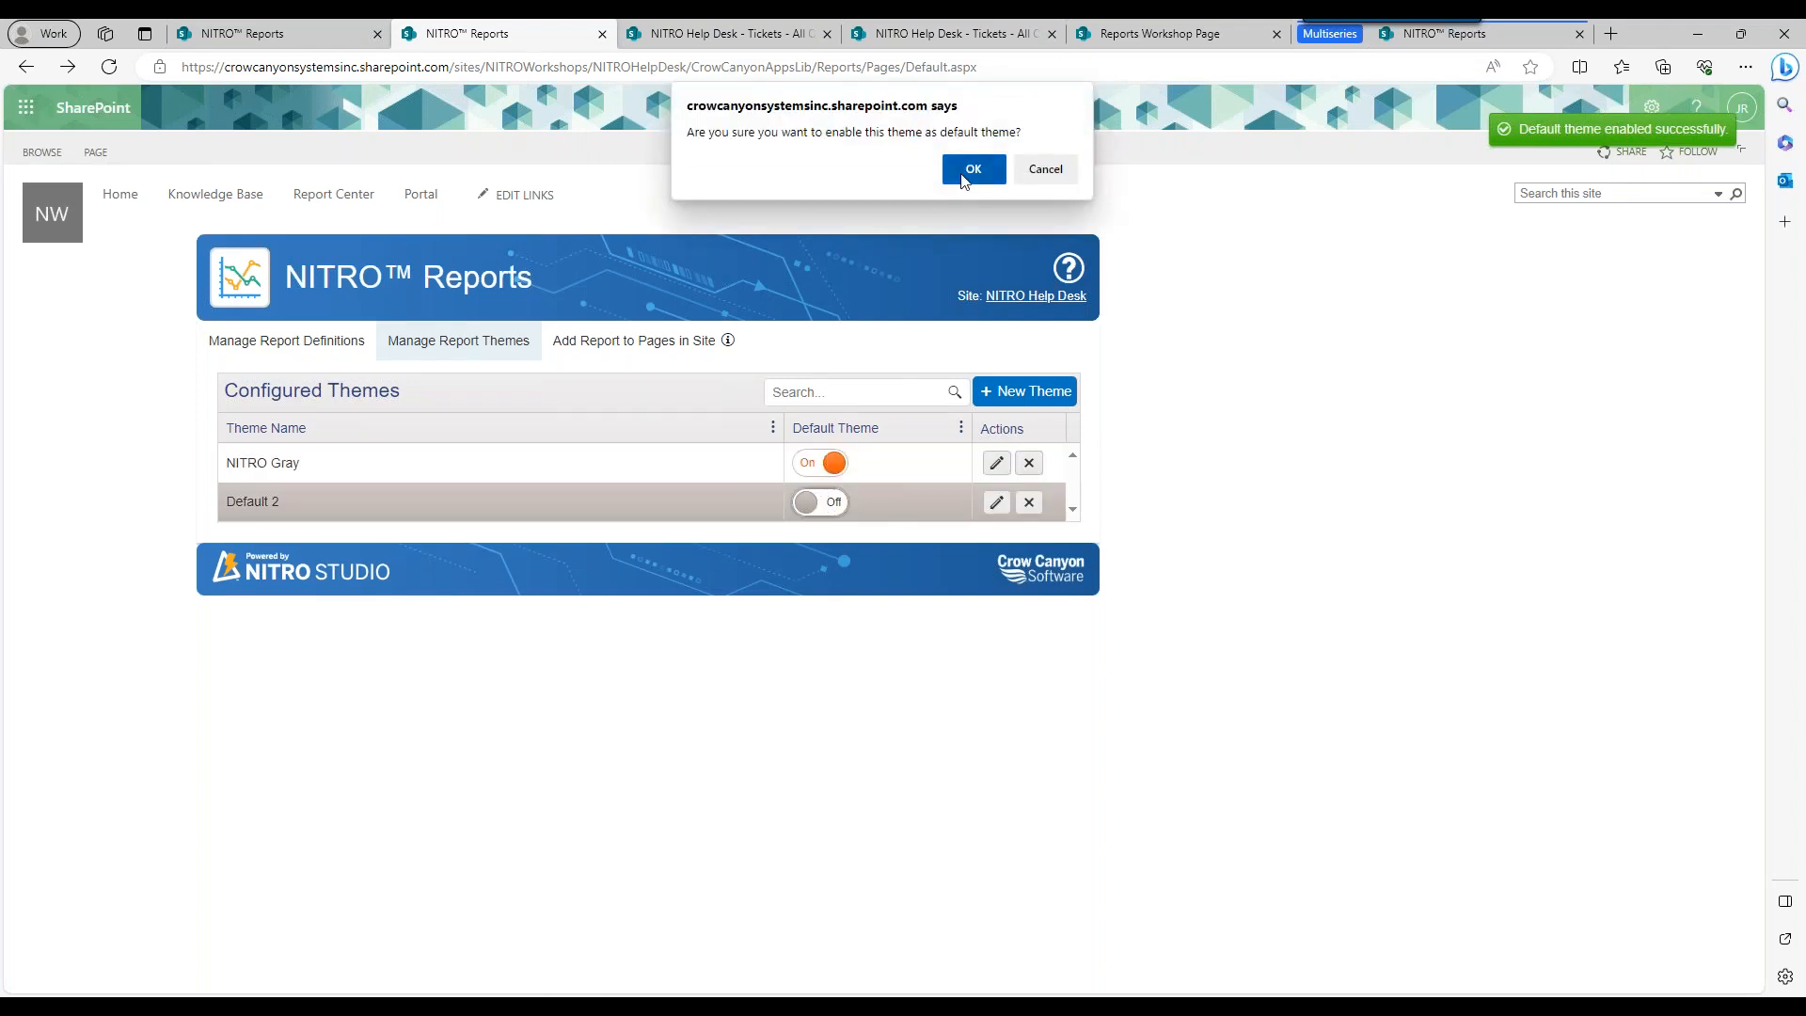
pyautogui.click(983, 173)
pyautogui.click(828, 503)
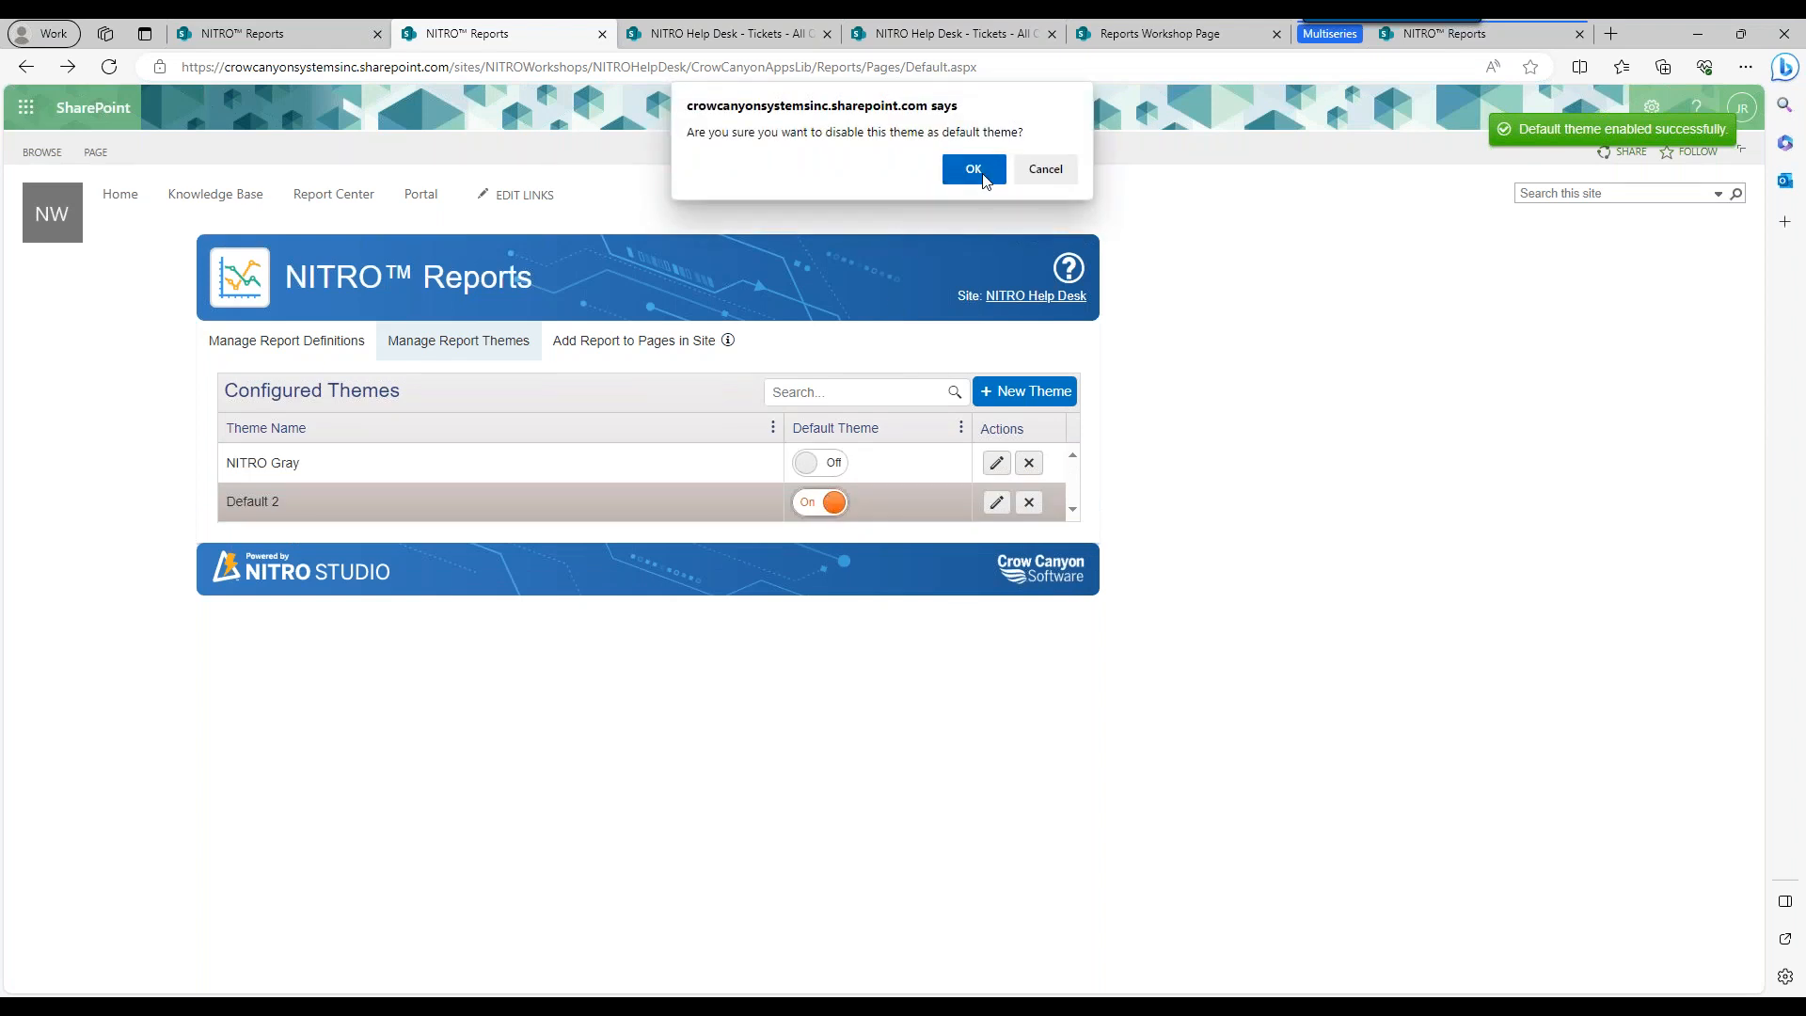
pyautogui.click(974, 171)
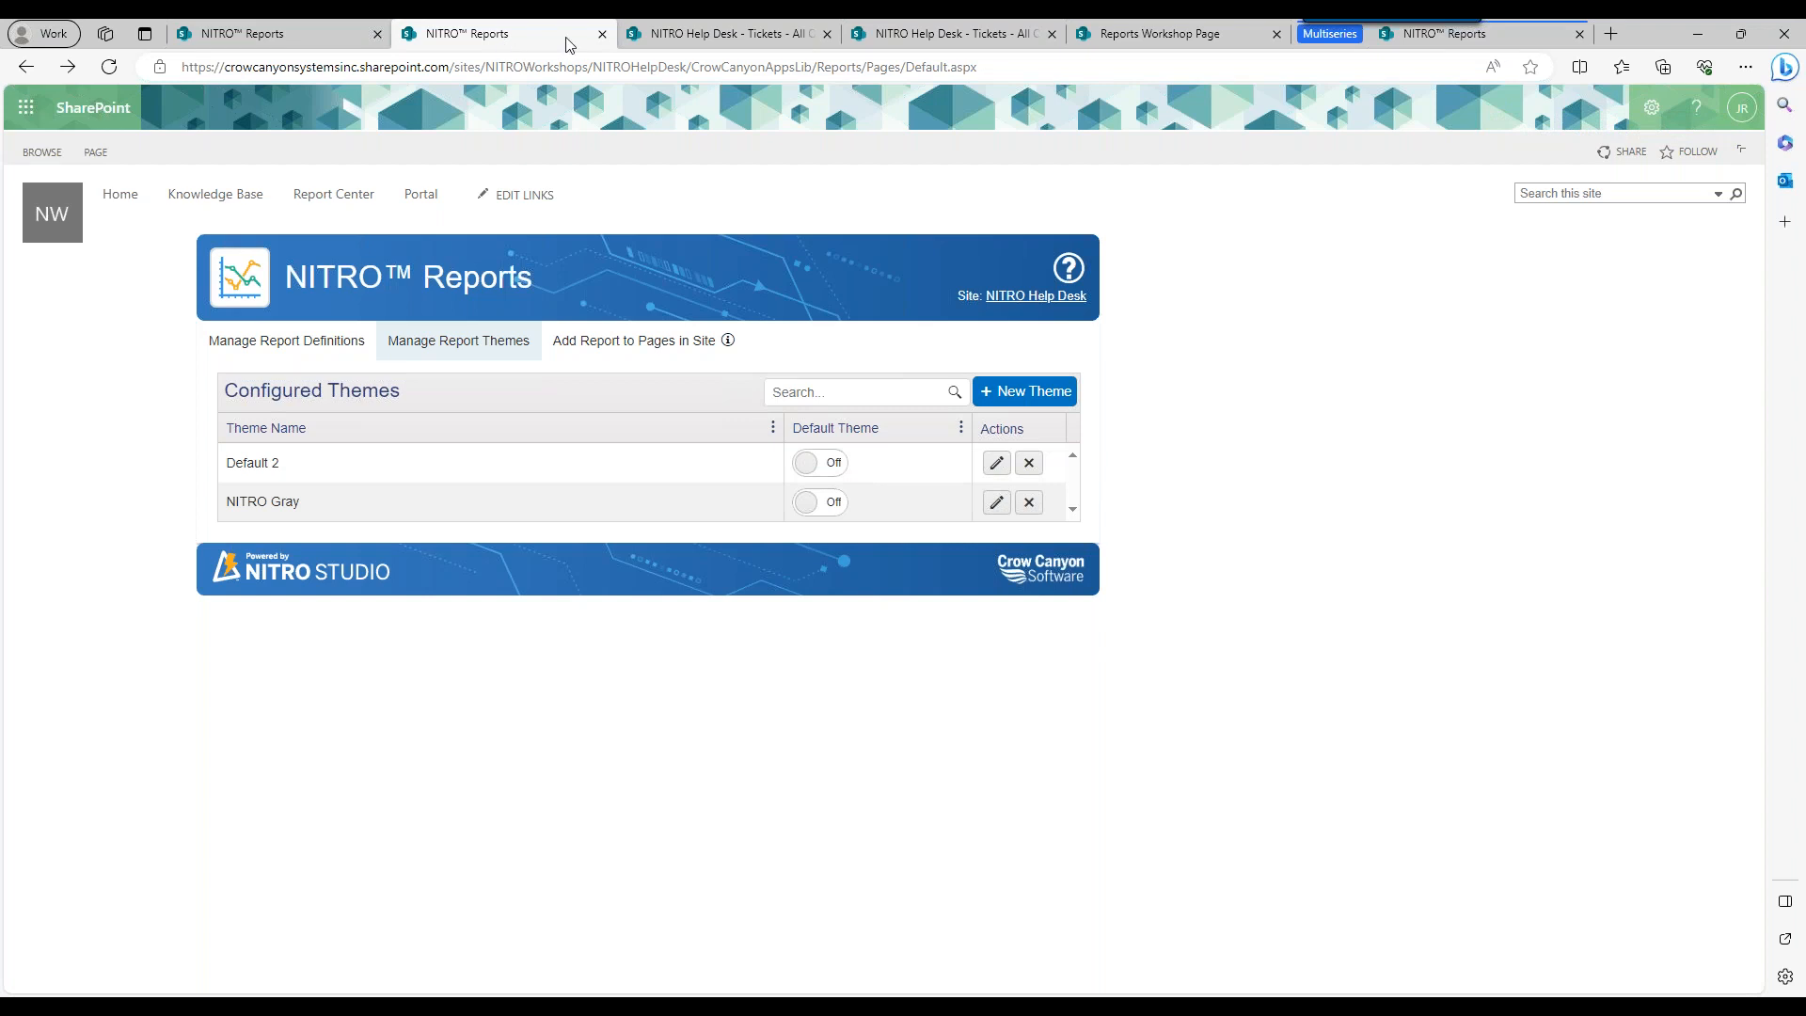
pyautogui.moveTo(335, 28)
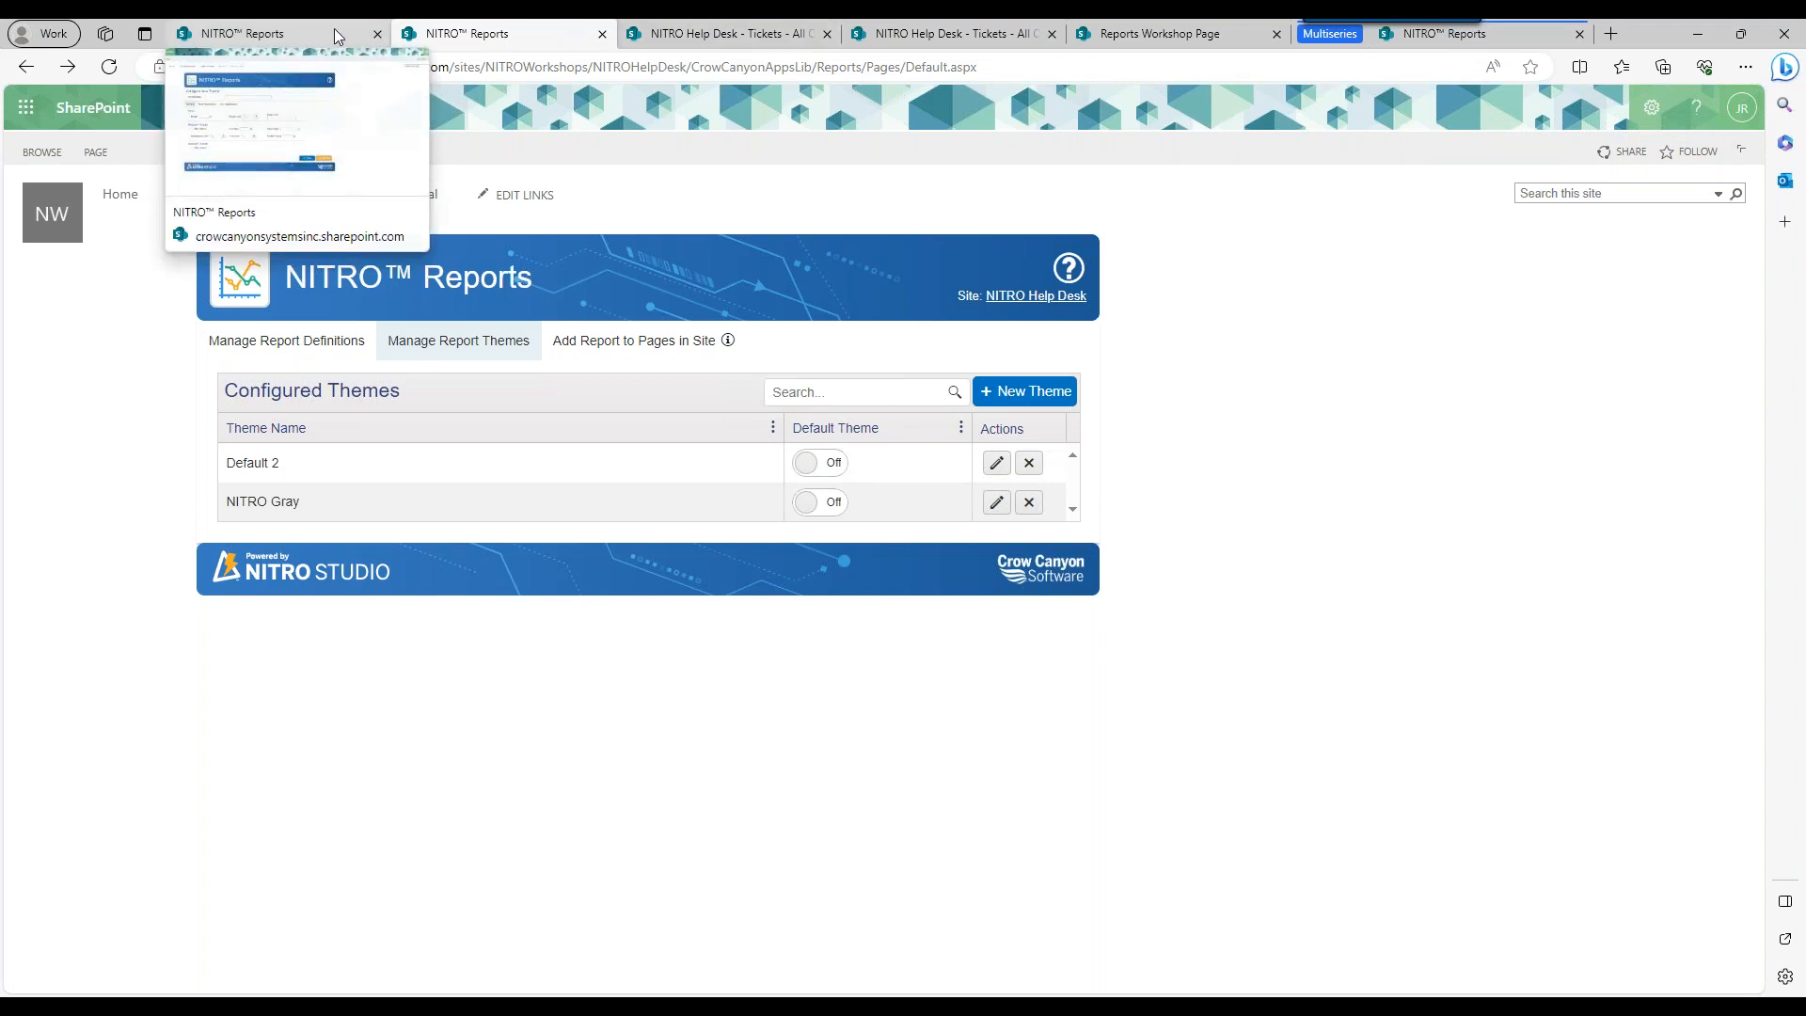
# Check the Open Tickets by Priority and Category chart on the Reports Workshop Page.
pyautogui.click(335, 28)
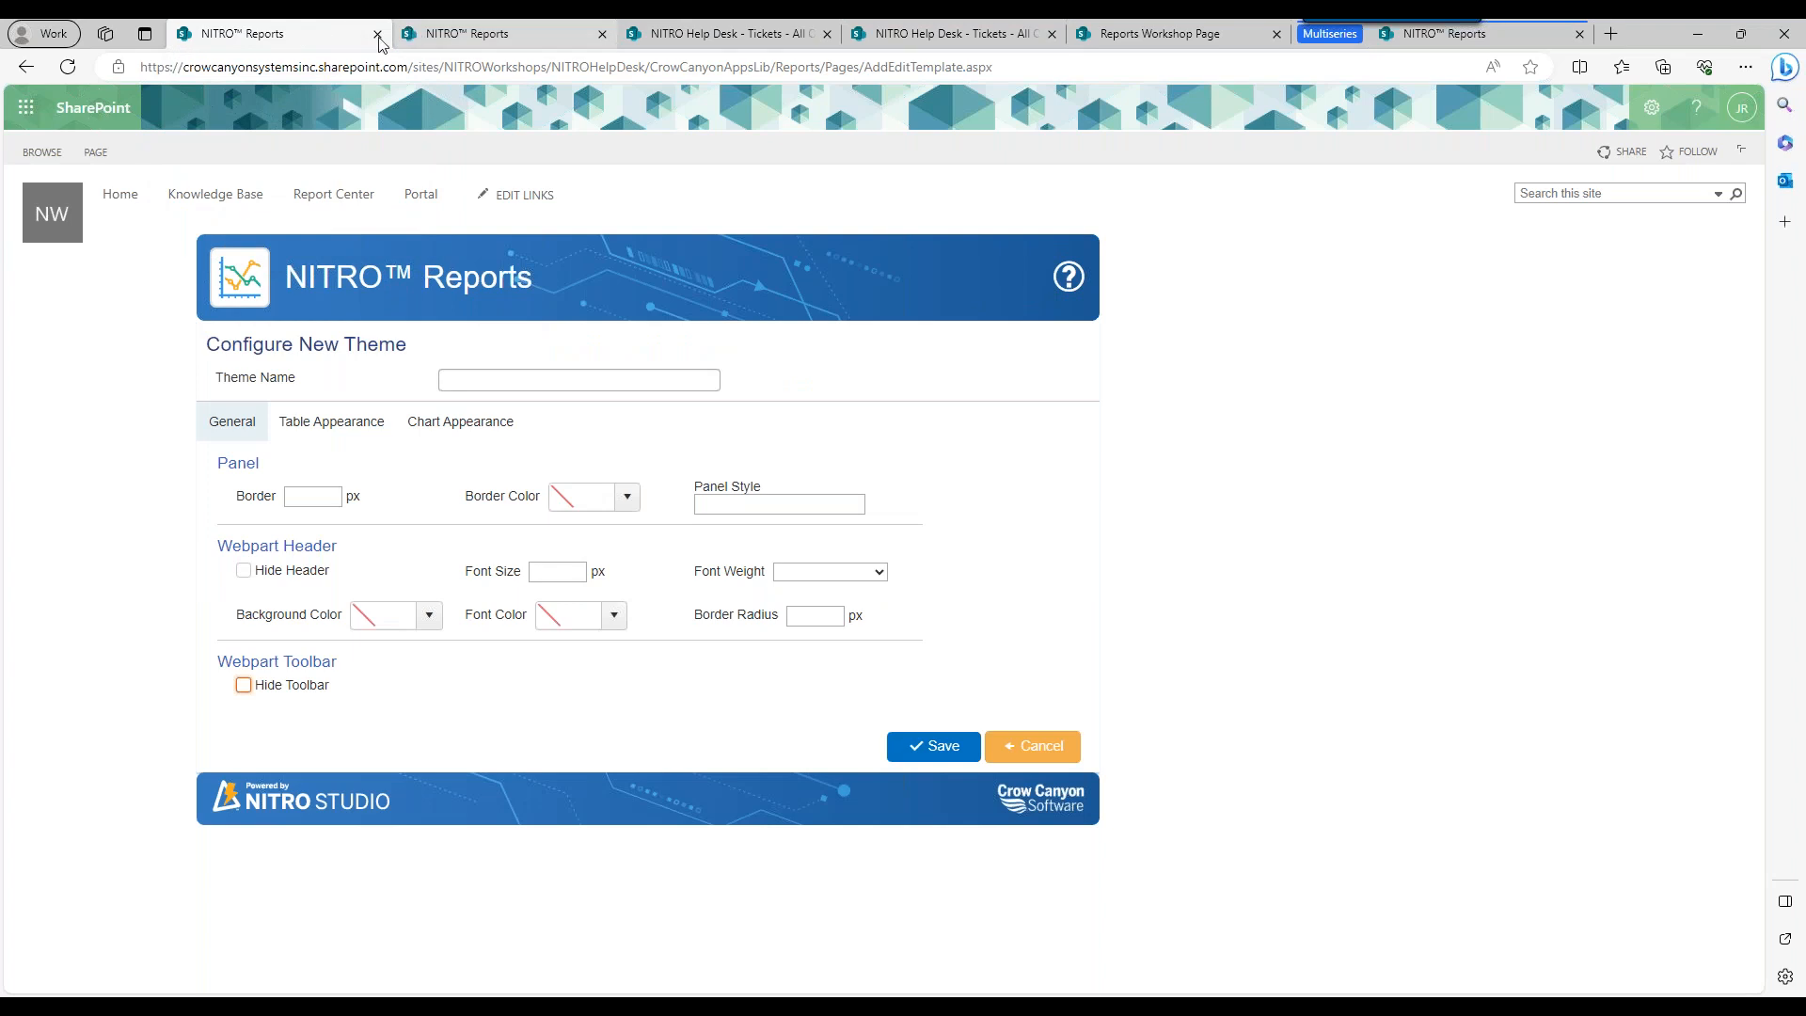
pyautogui.click(515, 33)
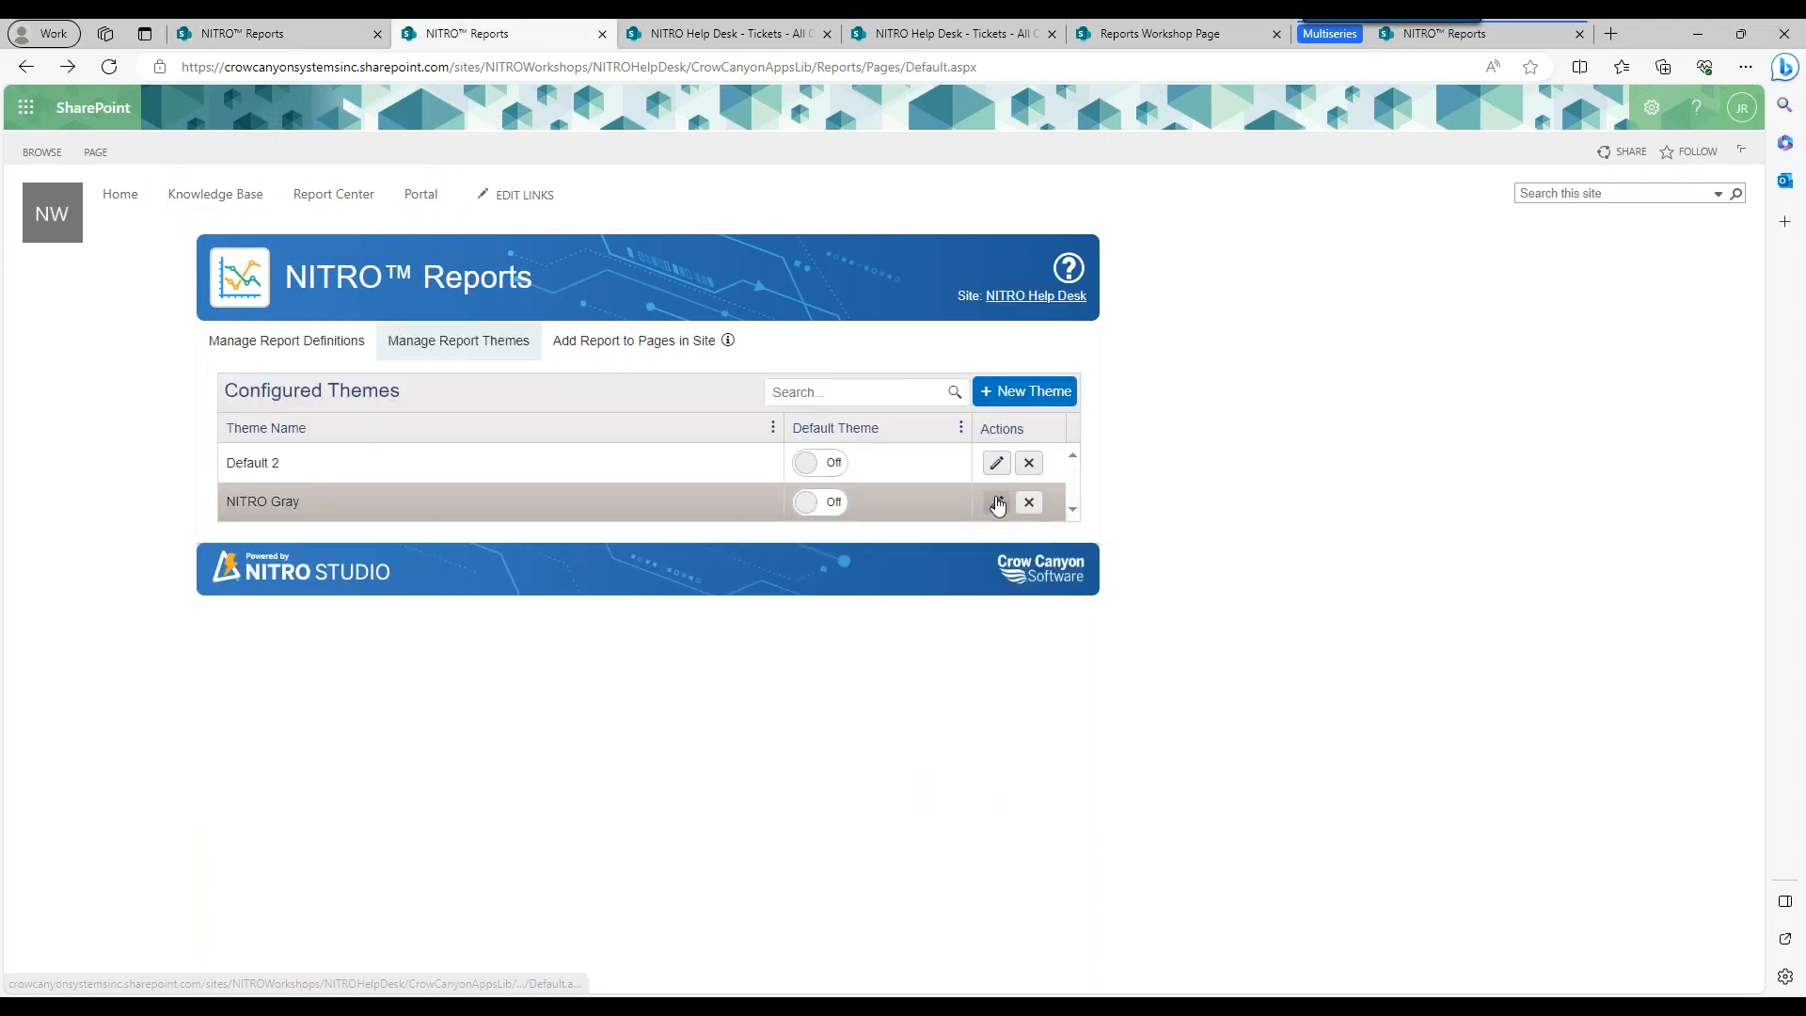
pyautogui.click(1139, 36)
pyautogui.click(986, 597)
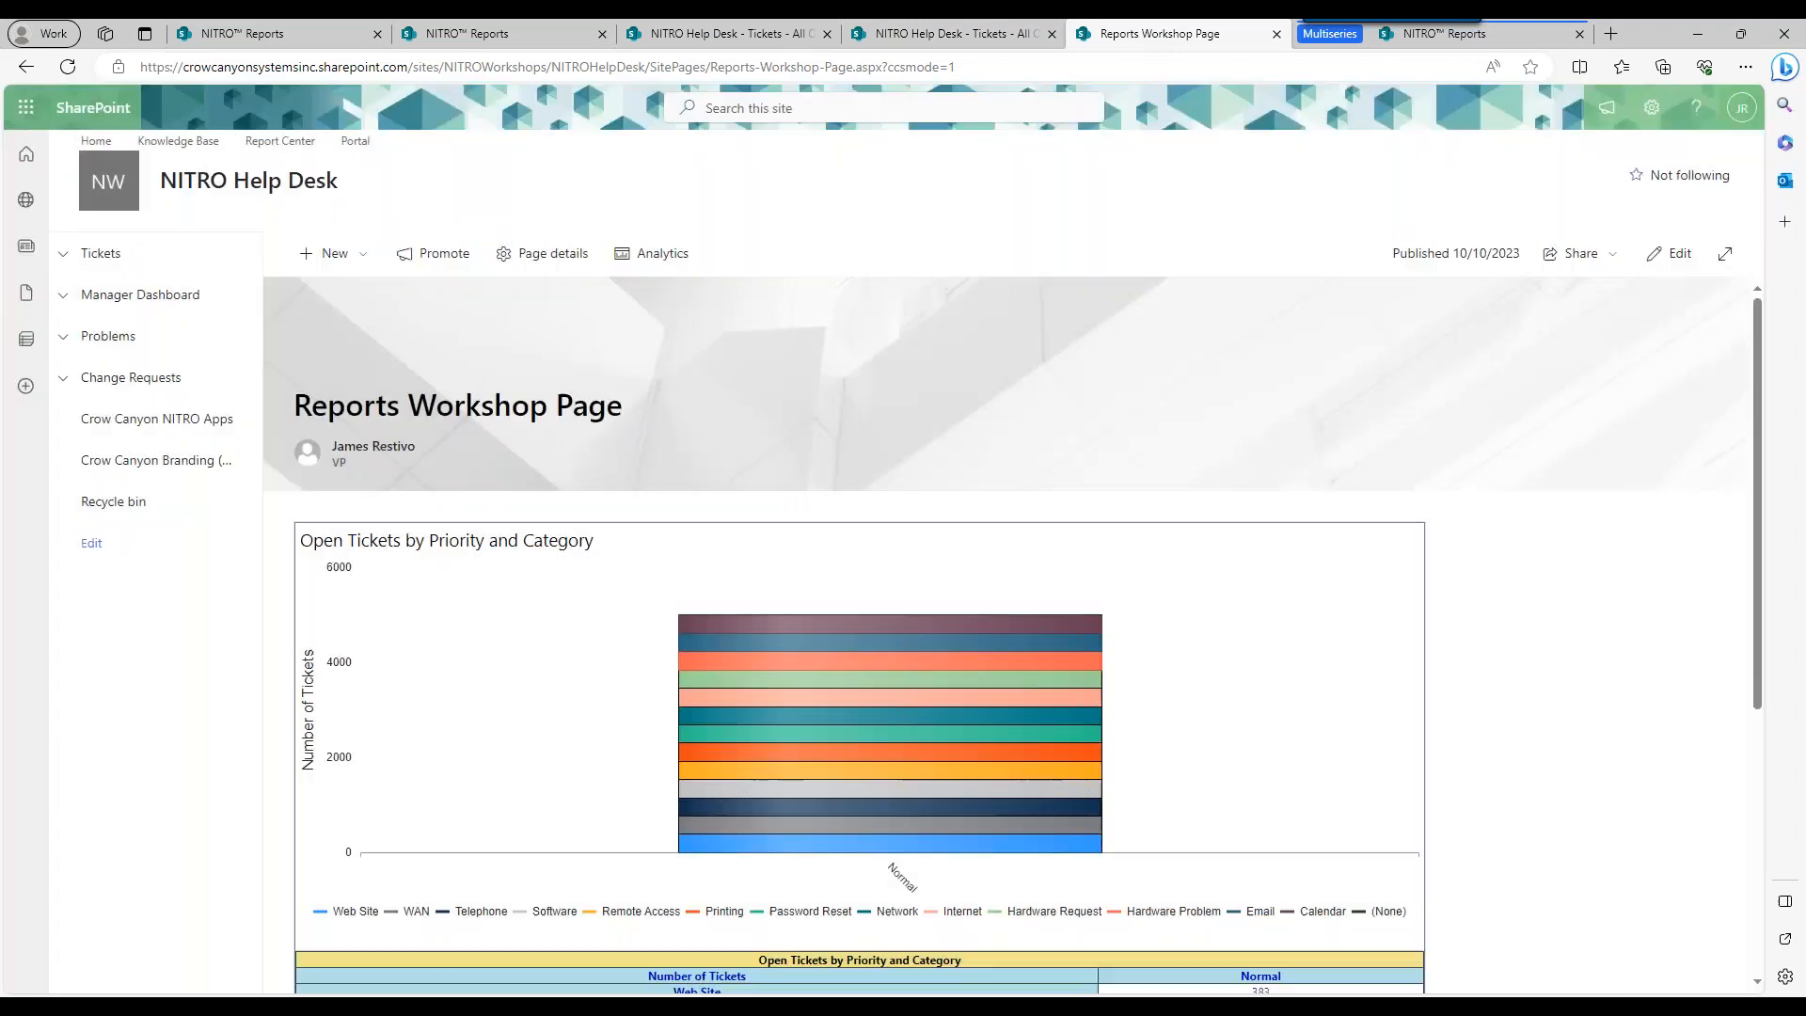
# Review the theme selection in the Open Tickets by Priority and Category report's configuration and leave without saving.
pyautogui.click(540, 33)
pyautogui.click(344, 350)
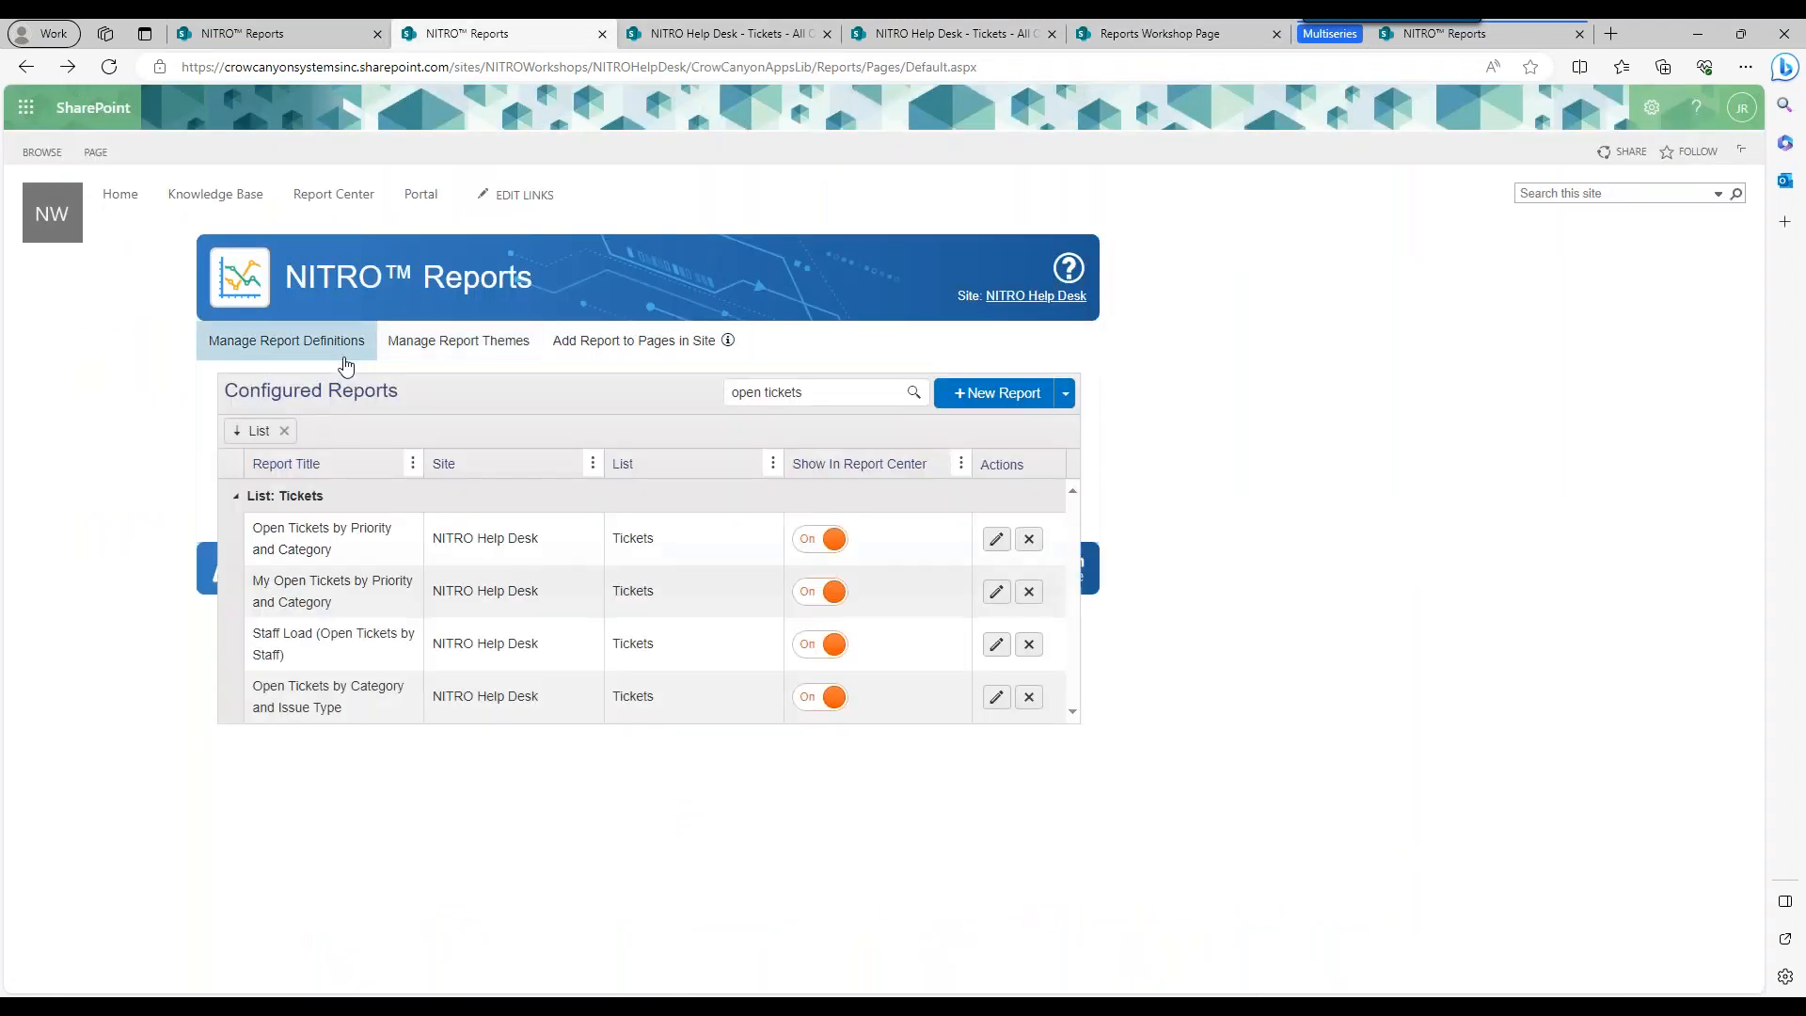
pyautogui.click(996, 538)
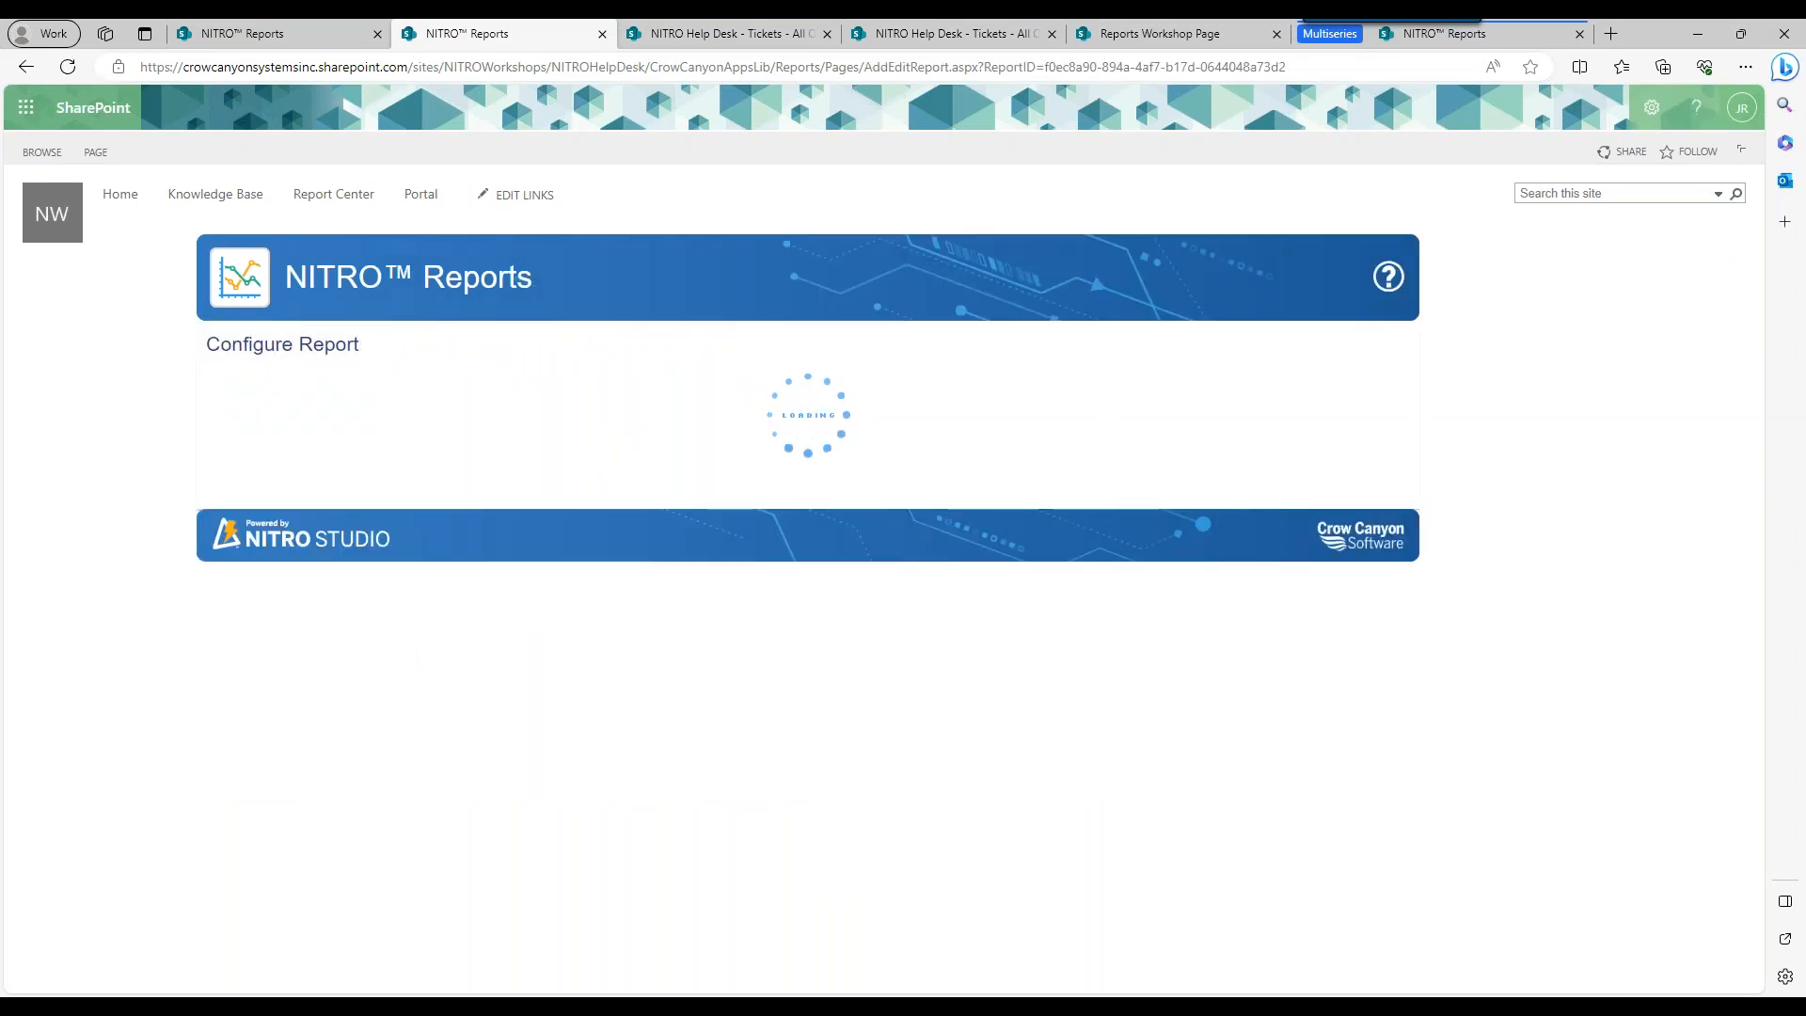
pyautogui.moveTo(1762, 384); pyautogui.dragTo(1761, 828)
pyautogui.click(556, 773)
pyautogui.click(554, 786)
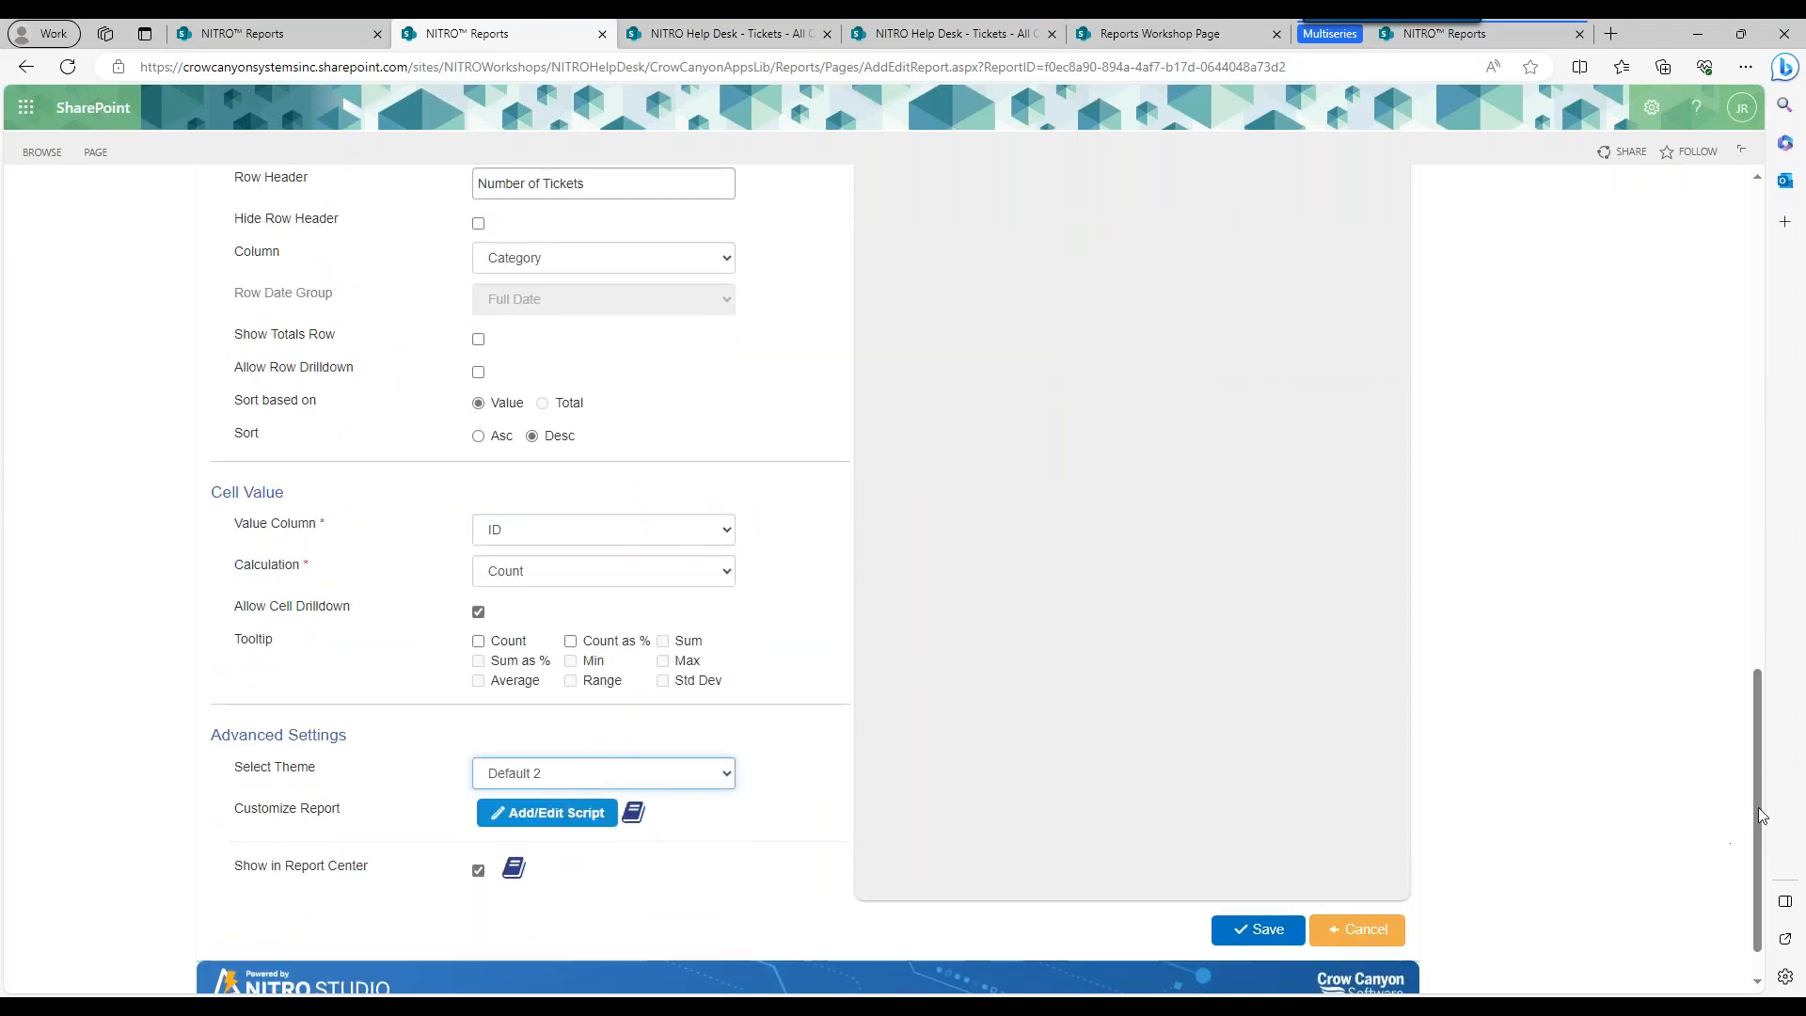
pyautogui.scroll(10, 1759, 804)
pyautogui.scroll(-10, 1718, 379)
pyautogui.click(1358, 873)
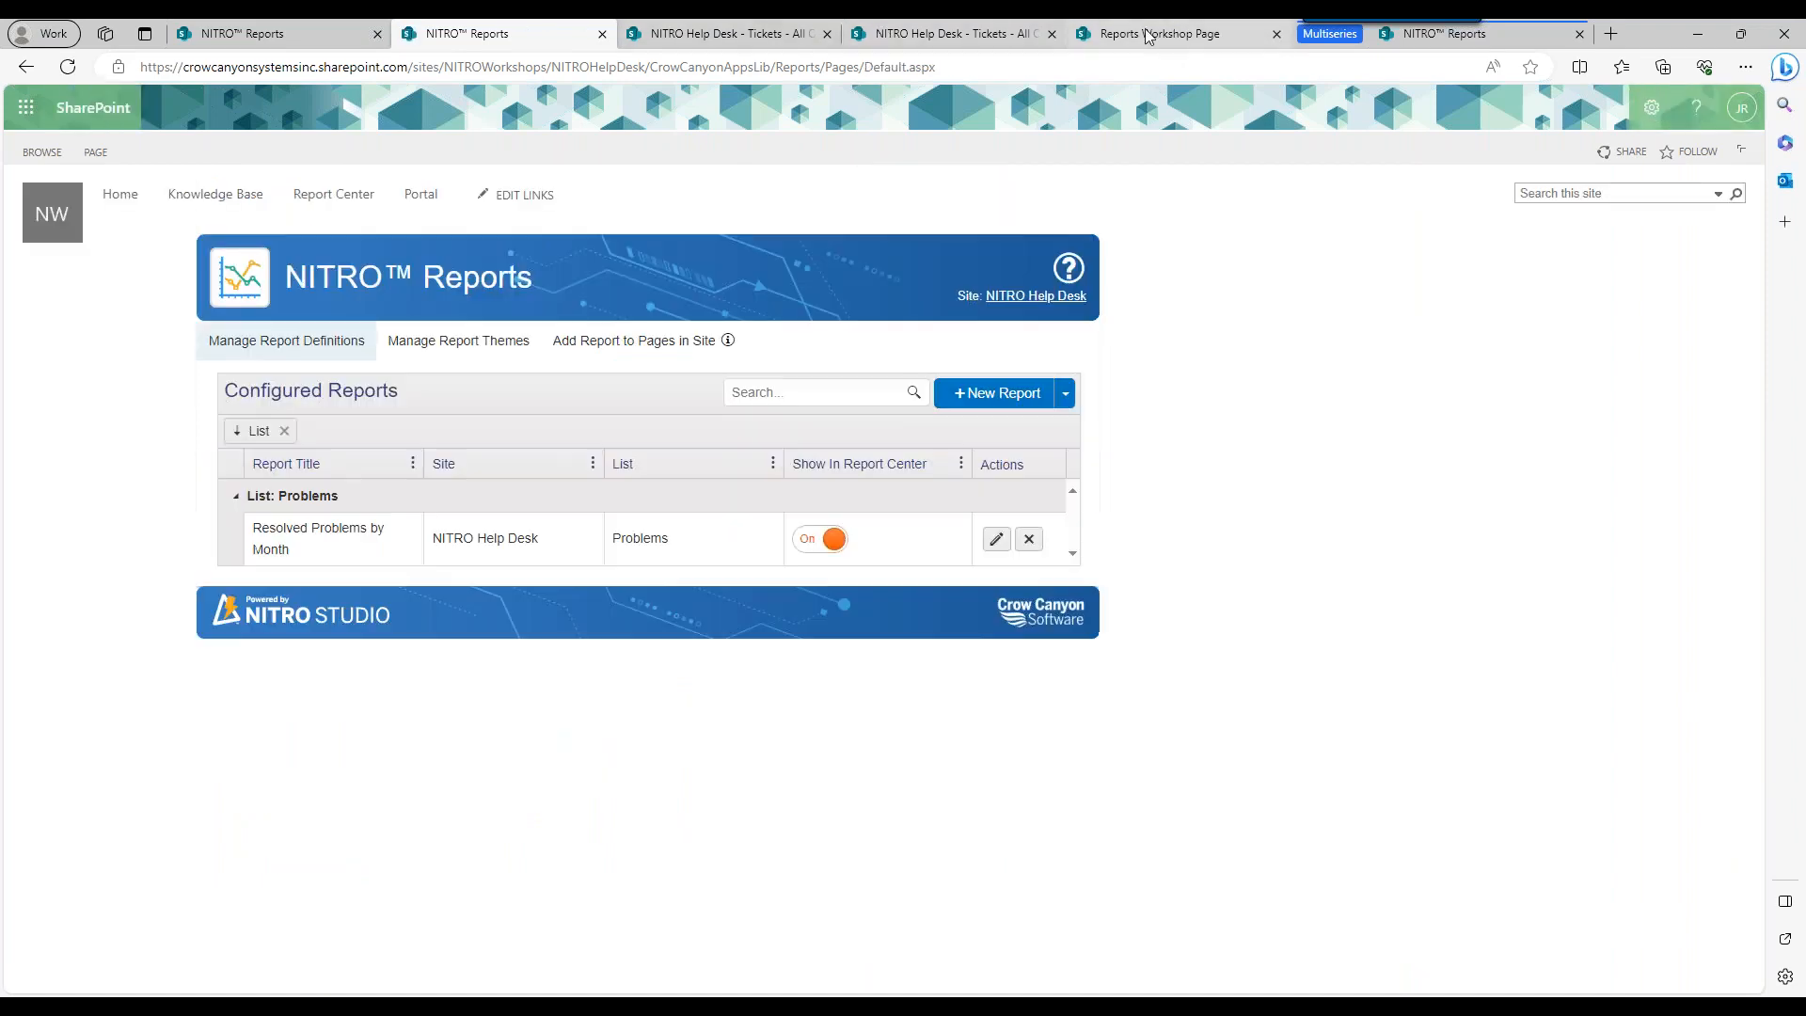
# Return to the Reports Workshop Page and open it for editing.
pyautogui.click(1152, 33)
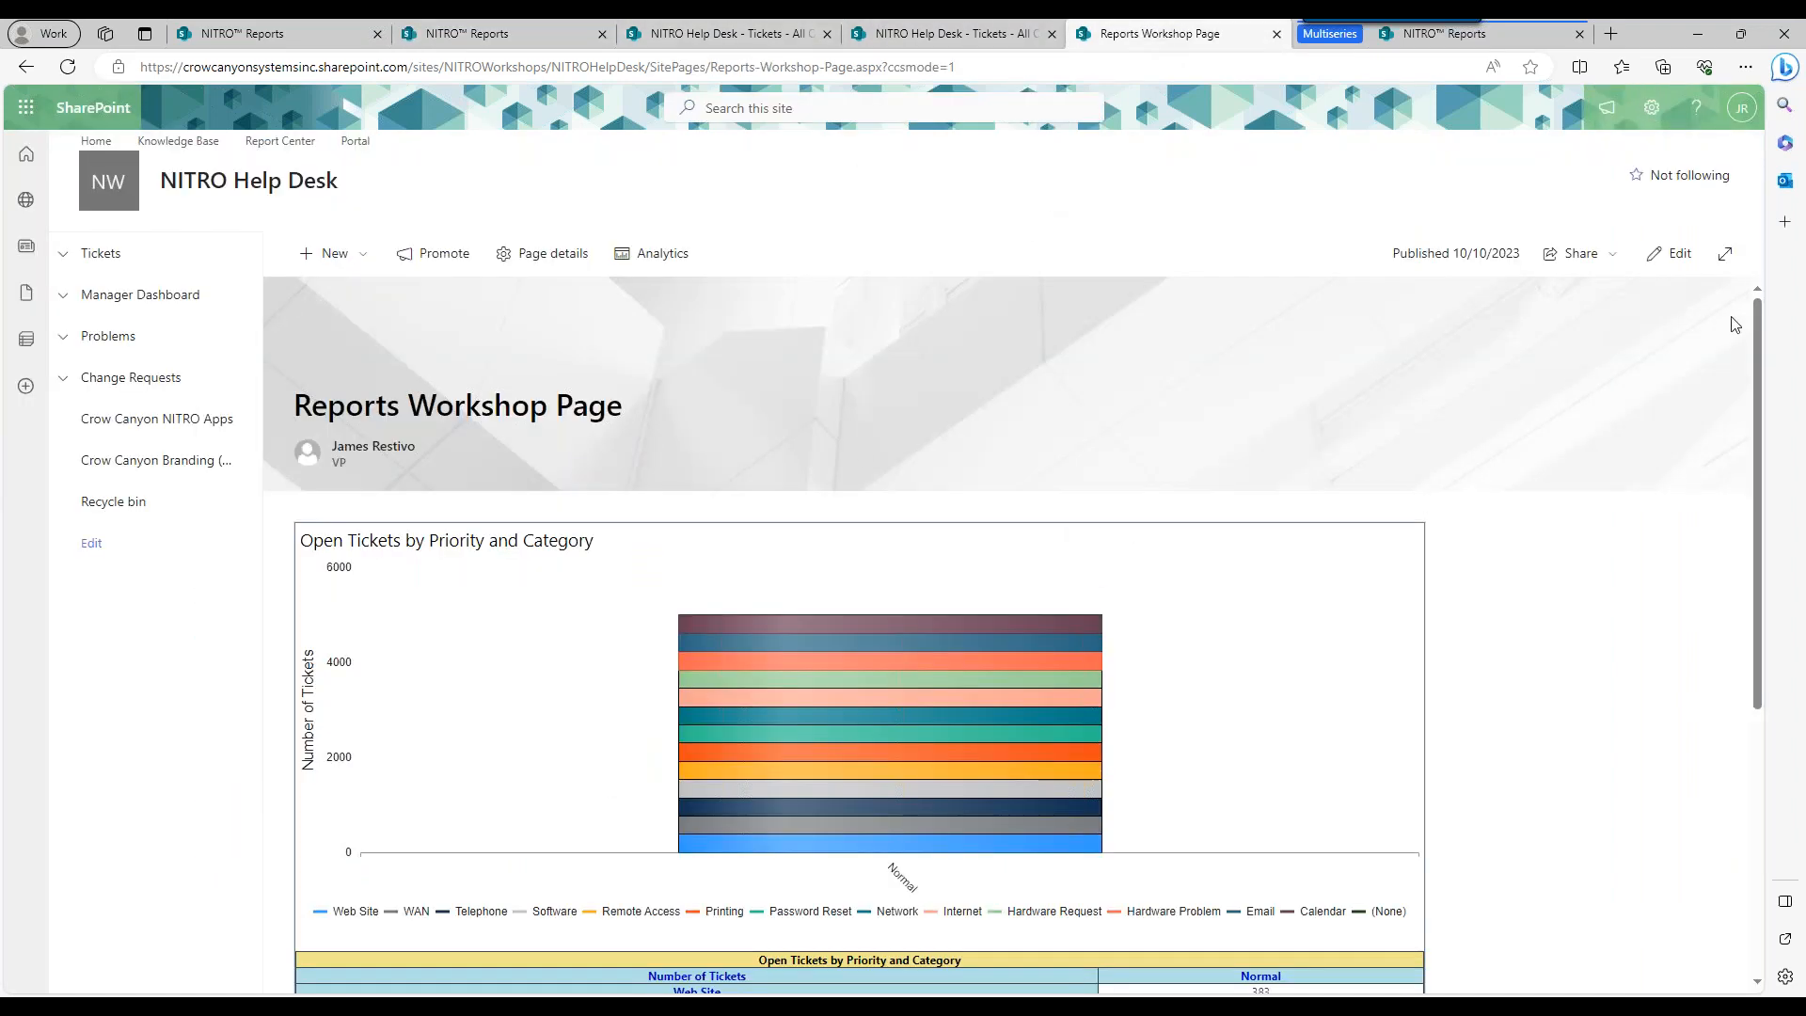
pyautogui.click(1650, 109)
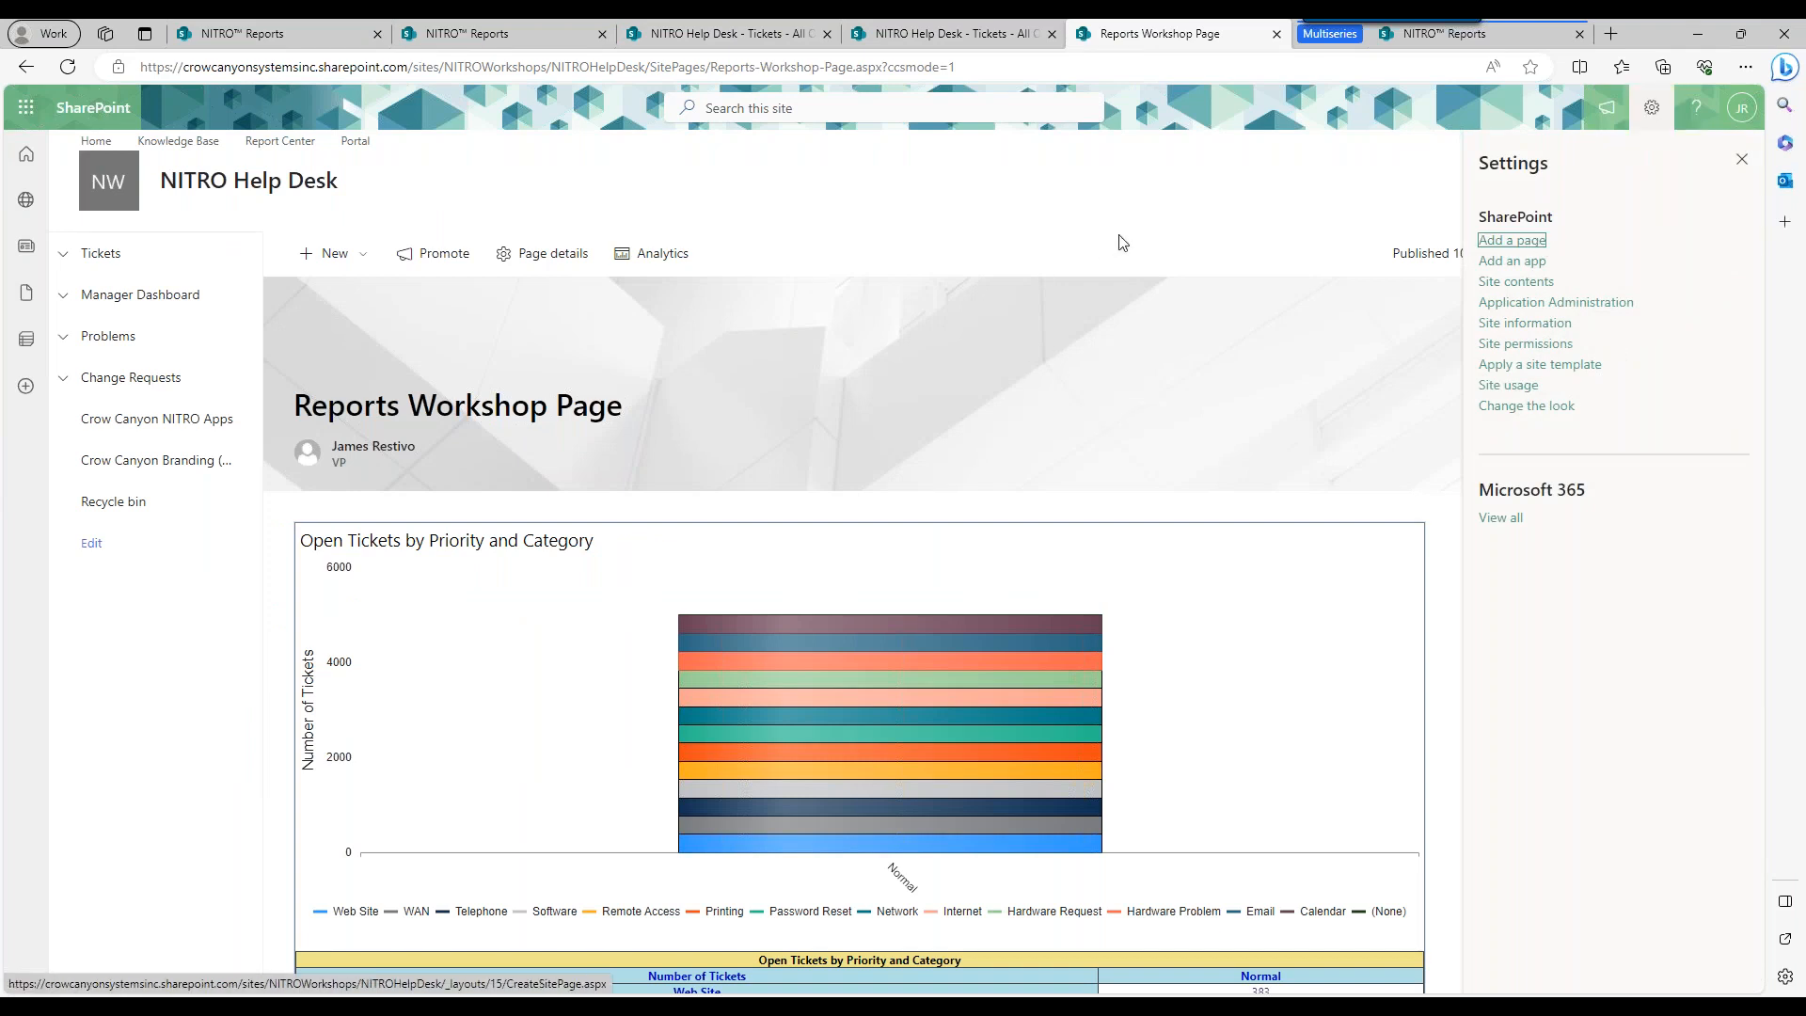
pyautogui.click(1742, 158)
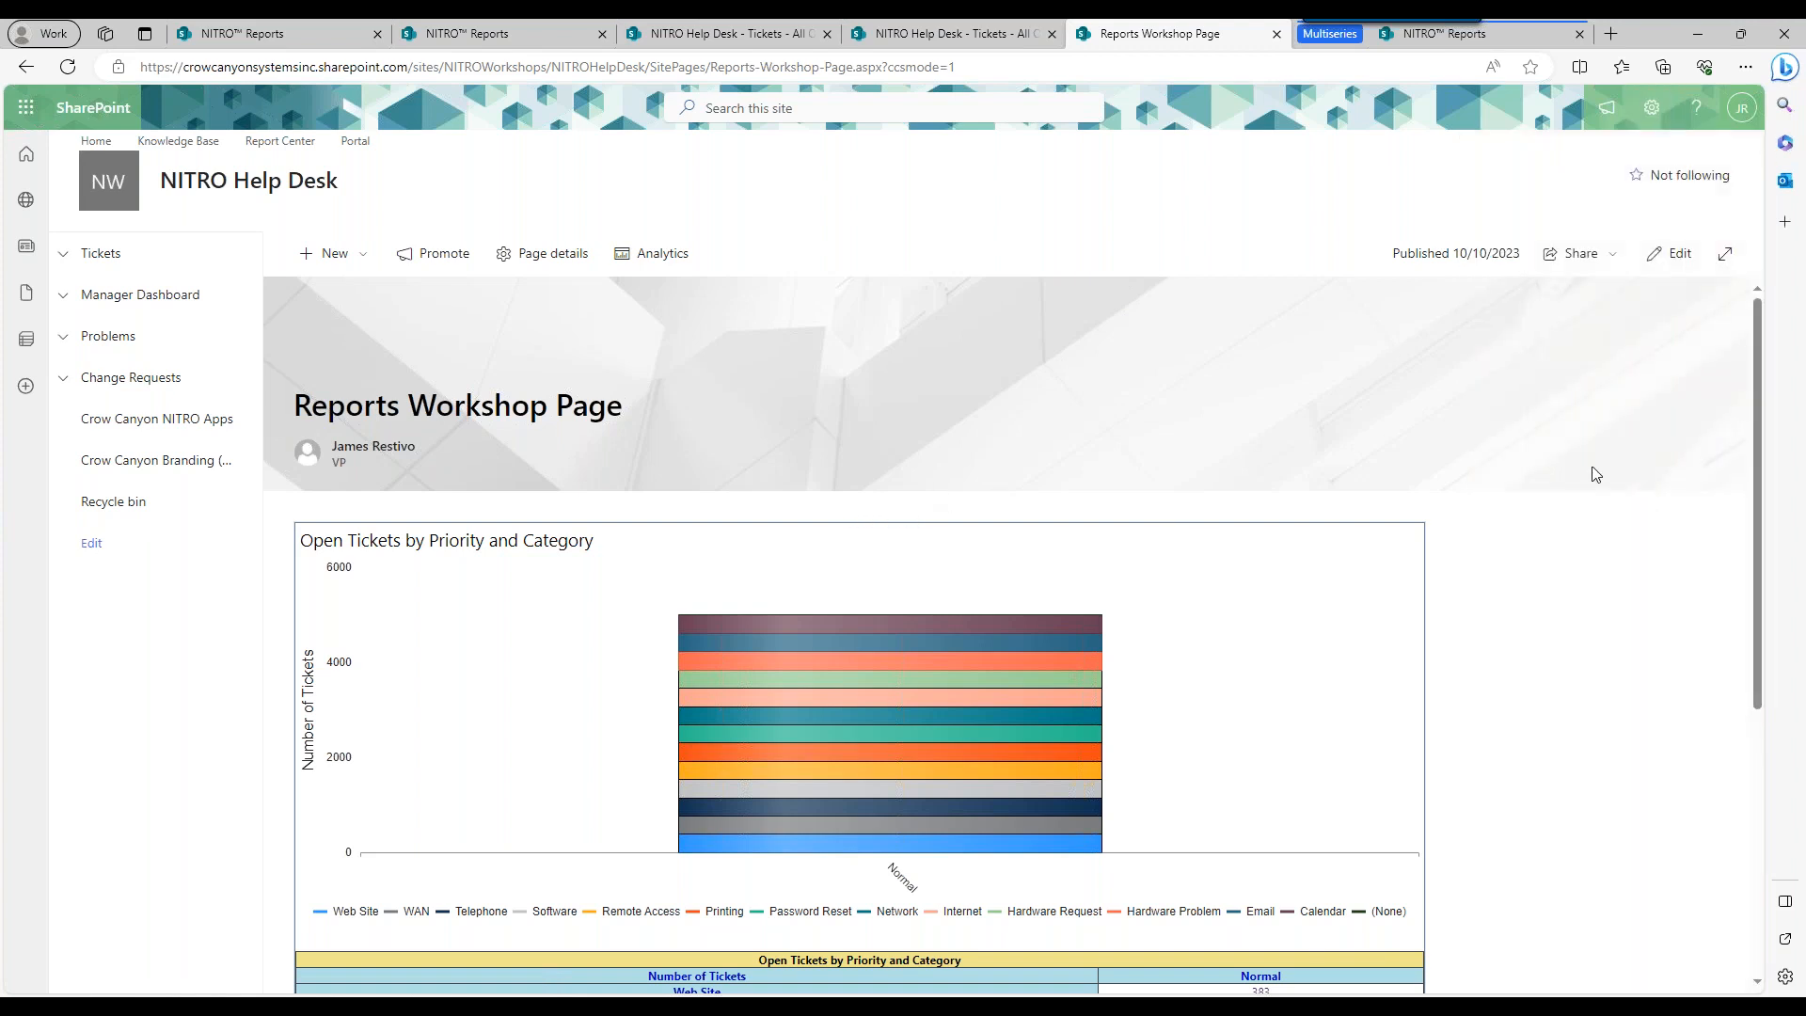
pyautogui.moveTo(1758, 391); pyautogui.dragTo(1752, 623)
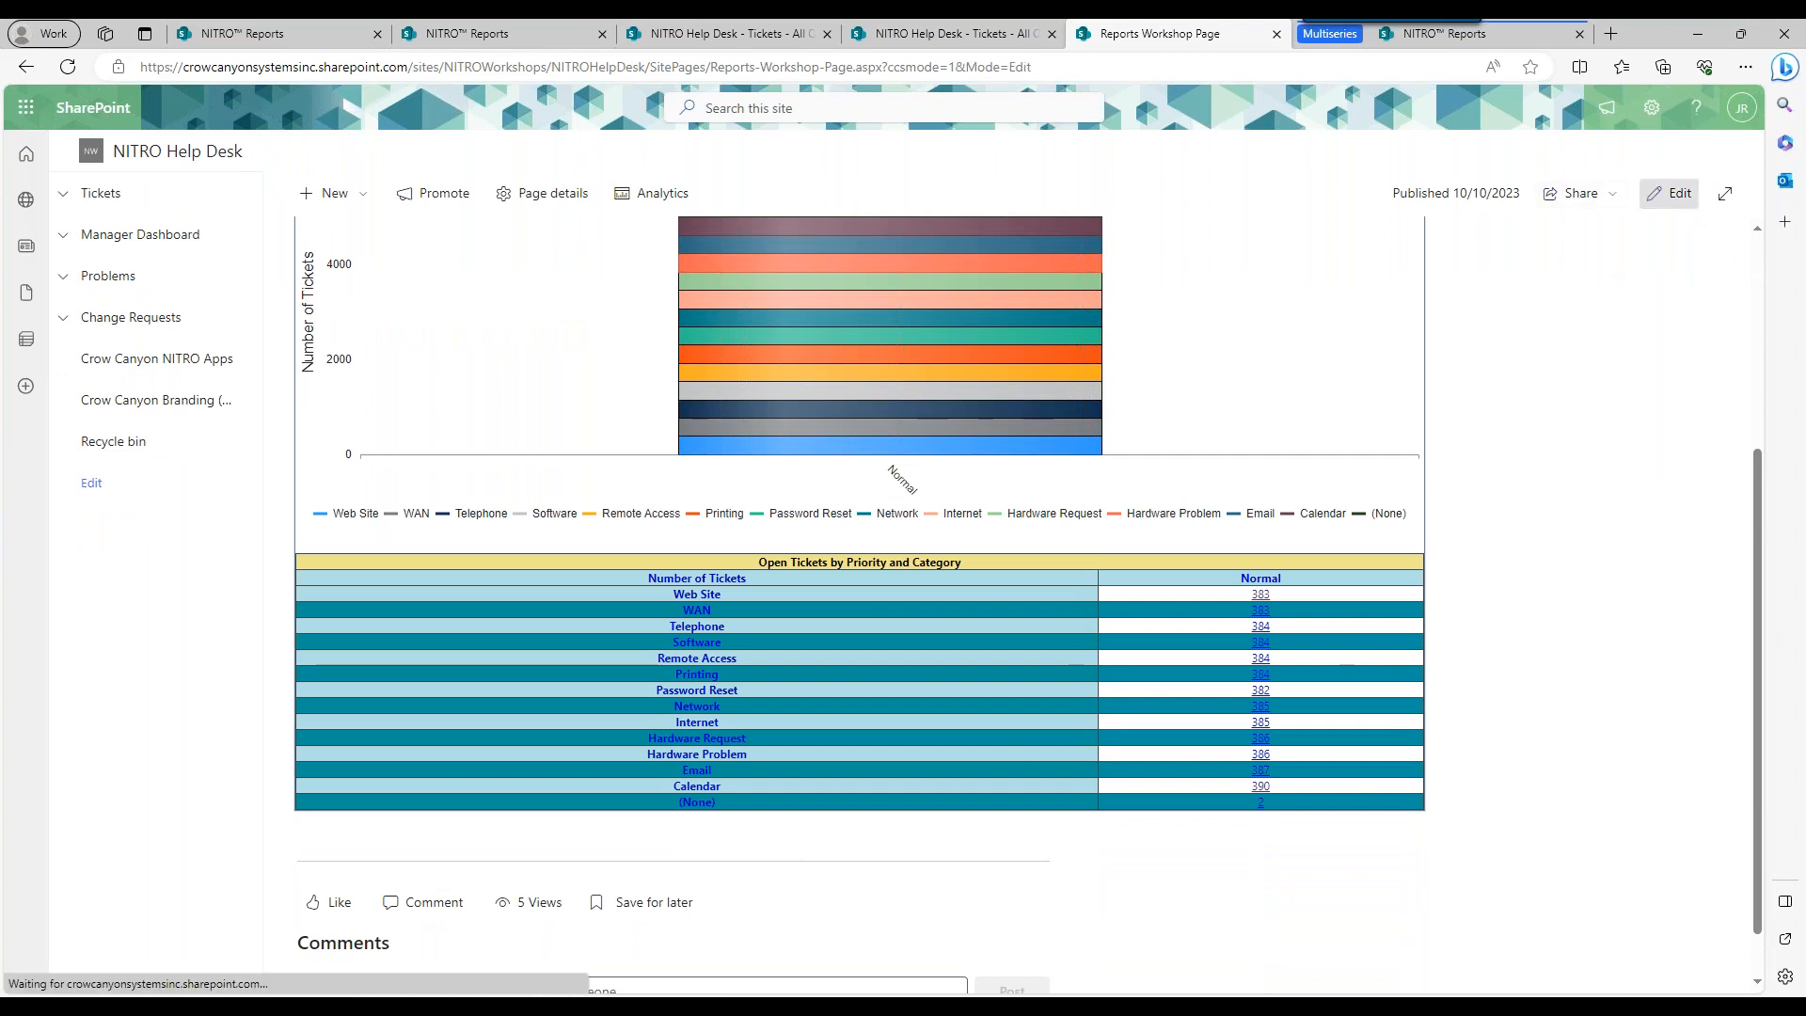
pyautogui.click(1671, 193)
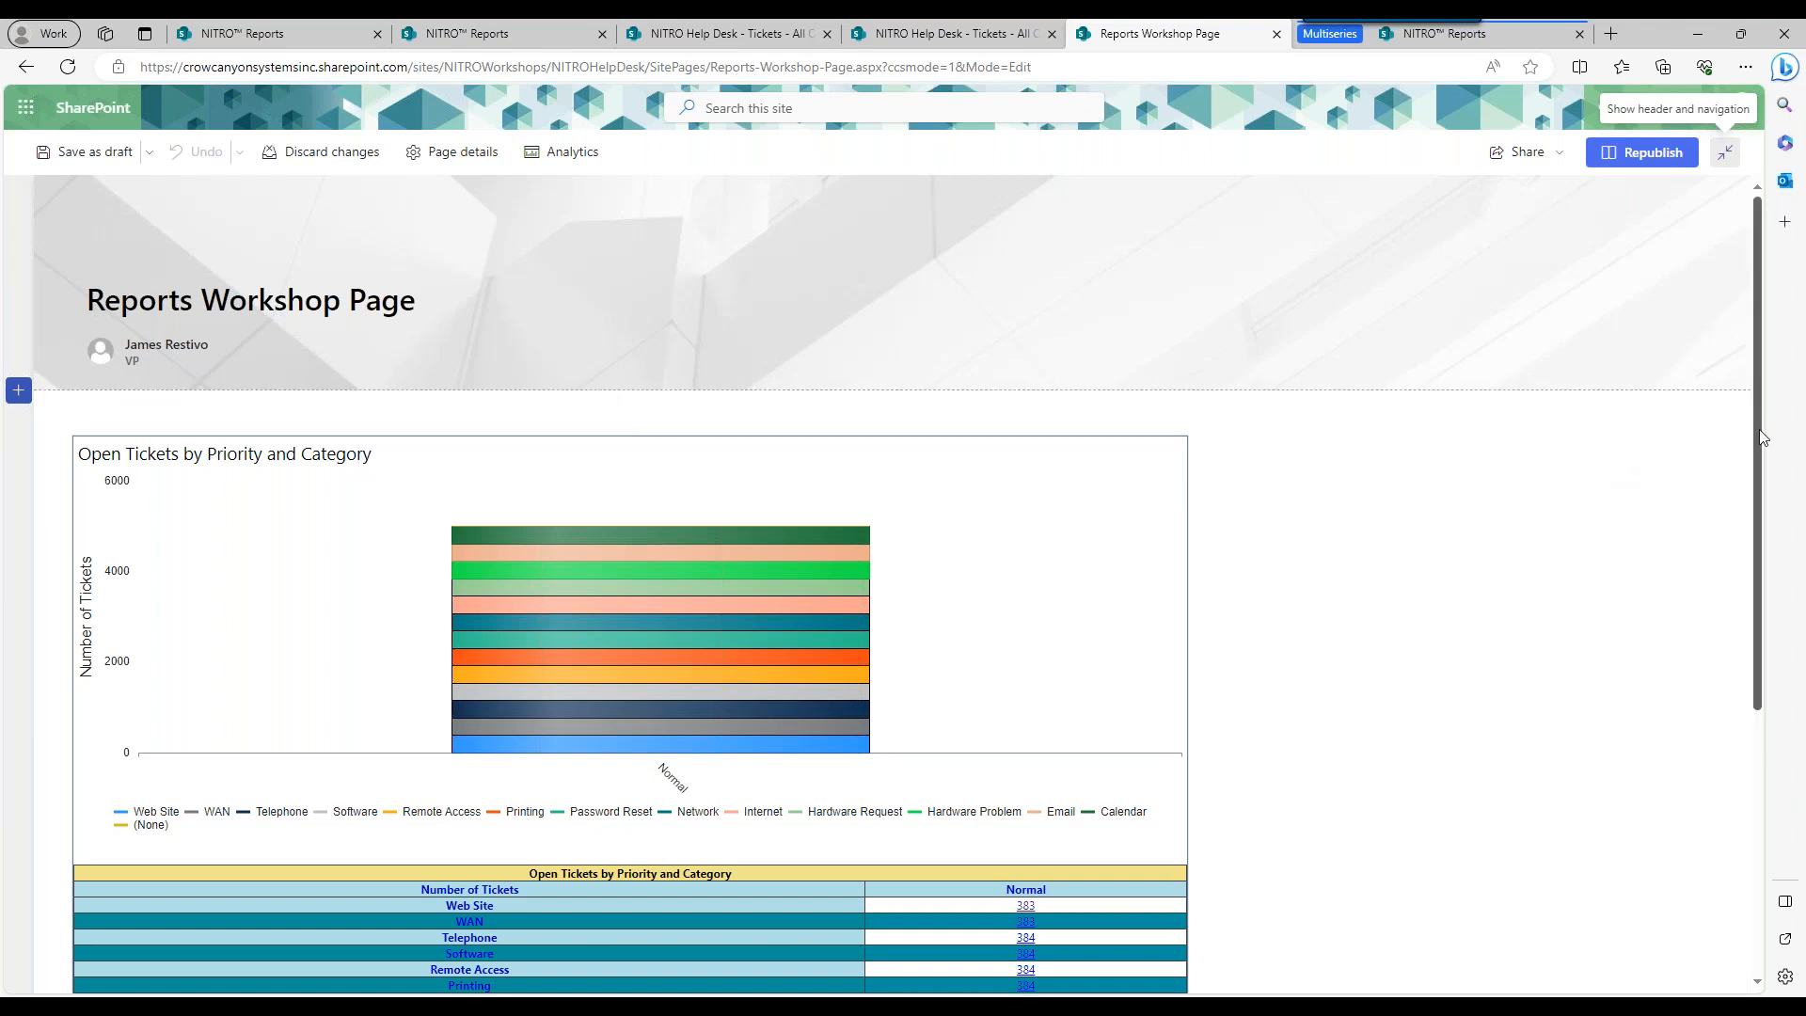
pyautogui.scroll(-4, 1762, 437)
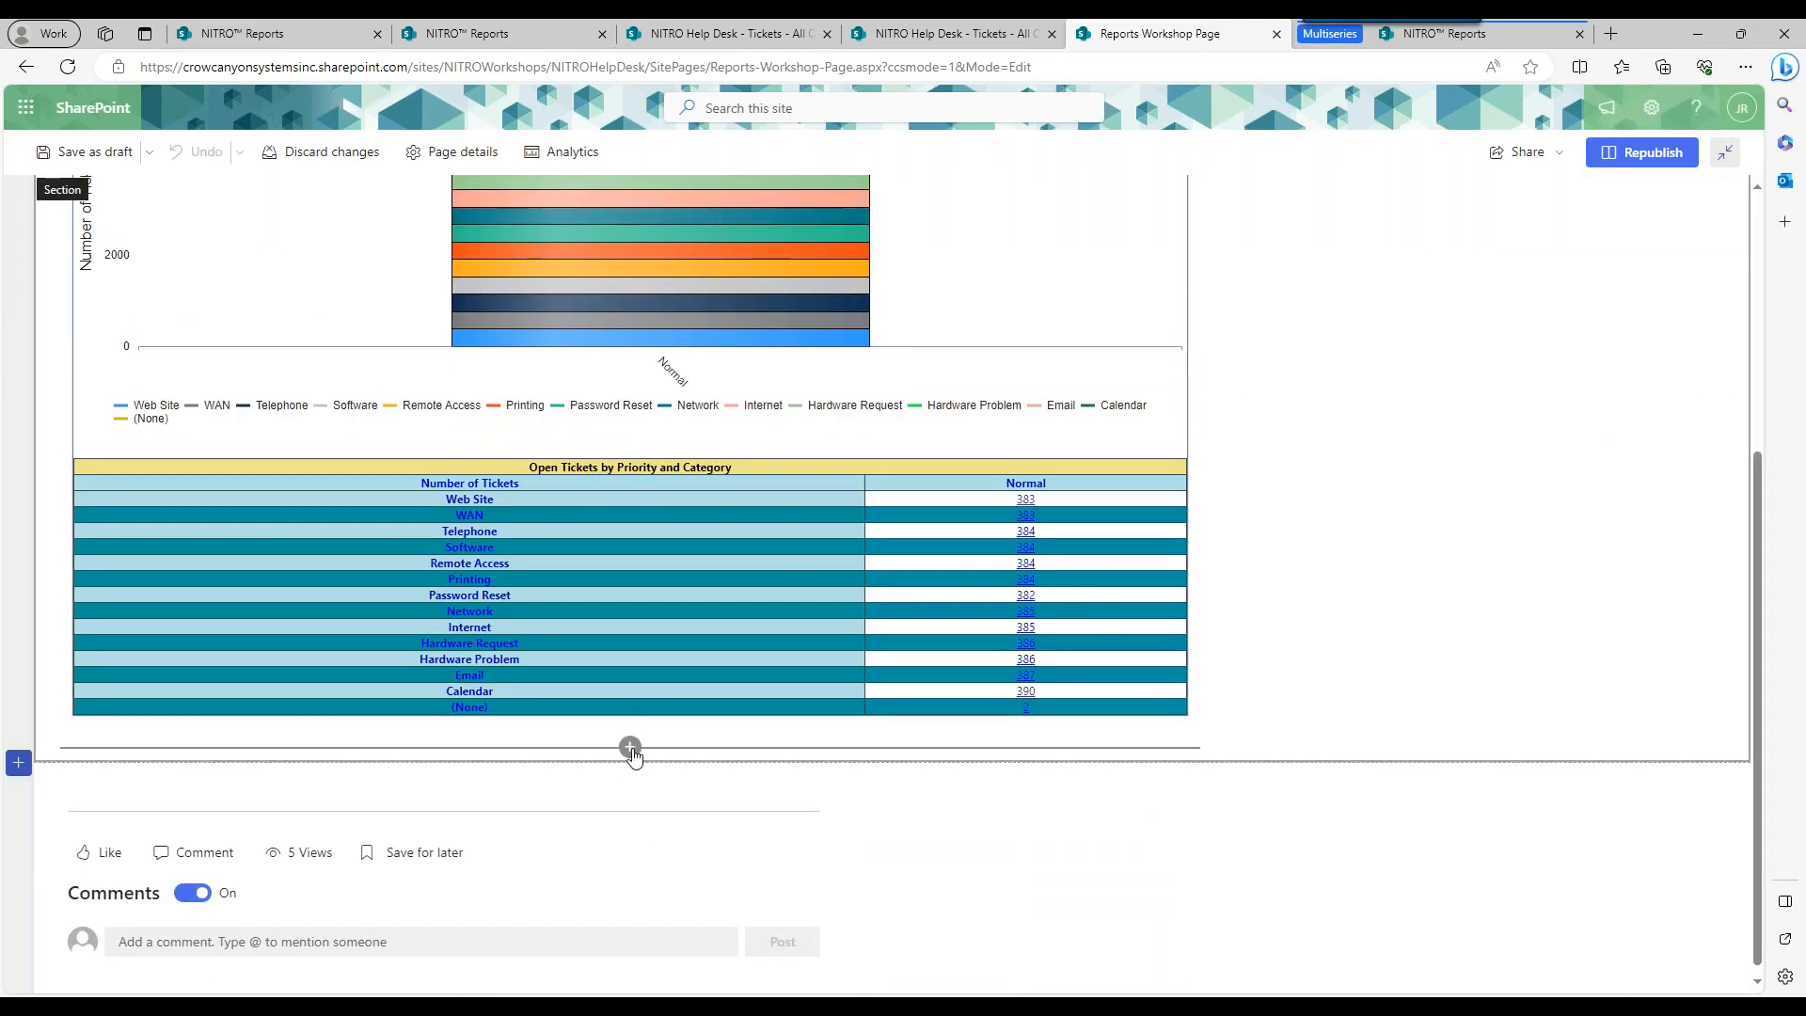
# Find the web parts matching "report" and add Report - Crow Canyon below the existing report table.
pyautogui.click(630, 748)
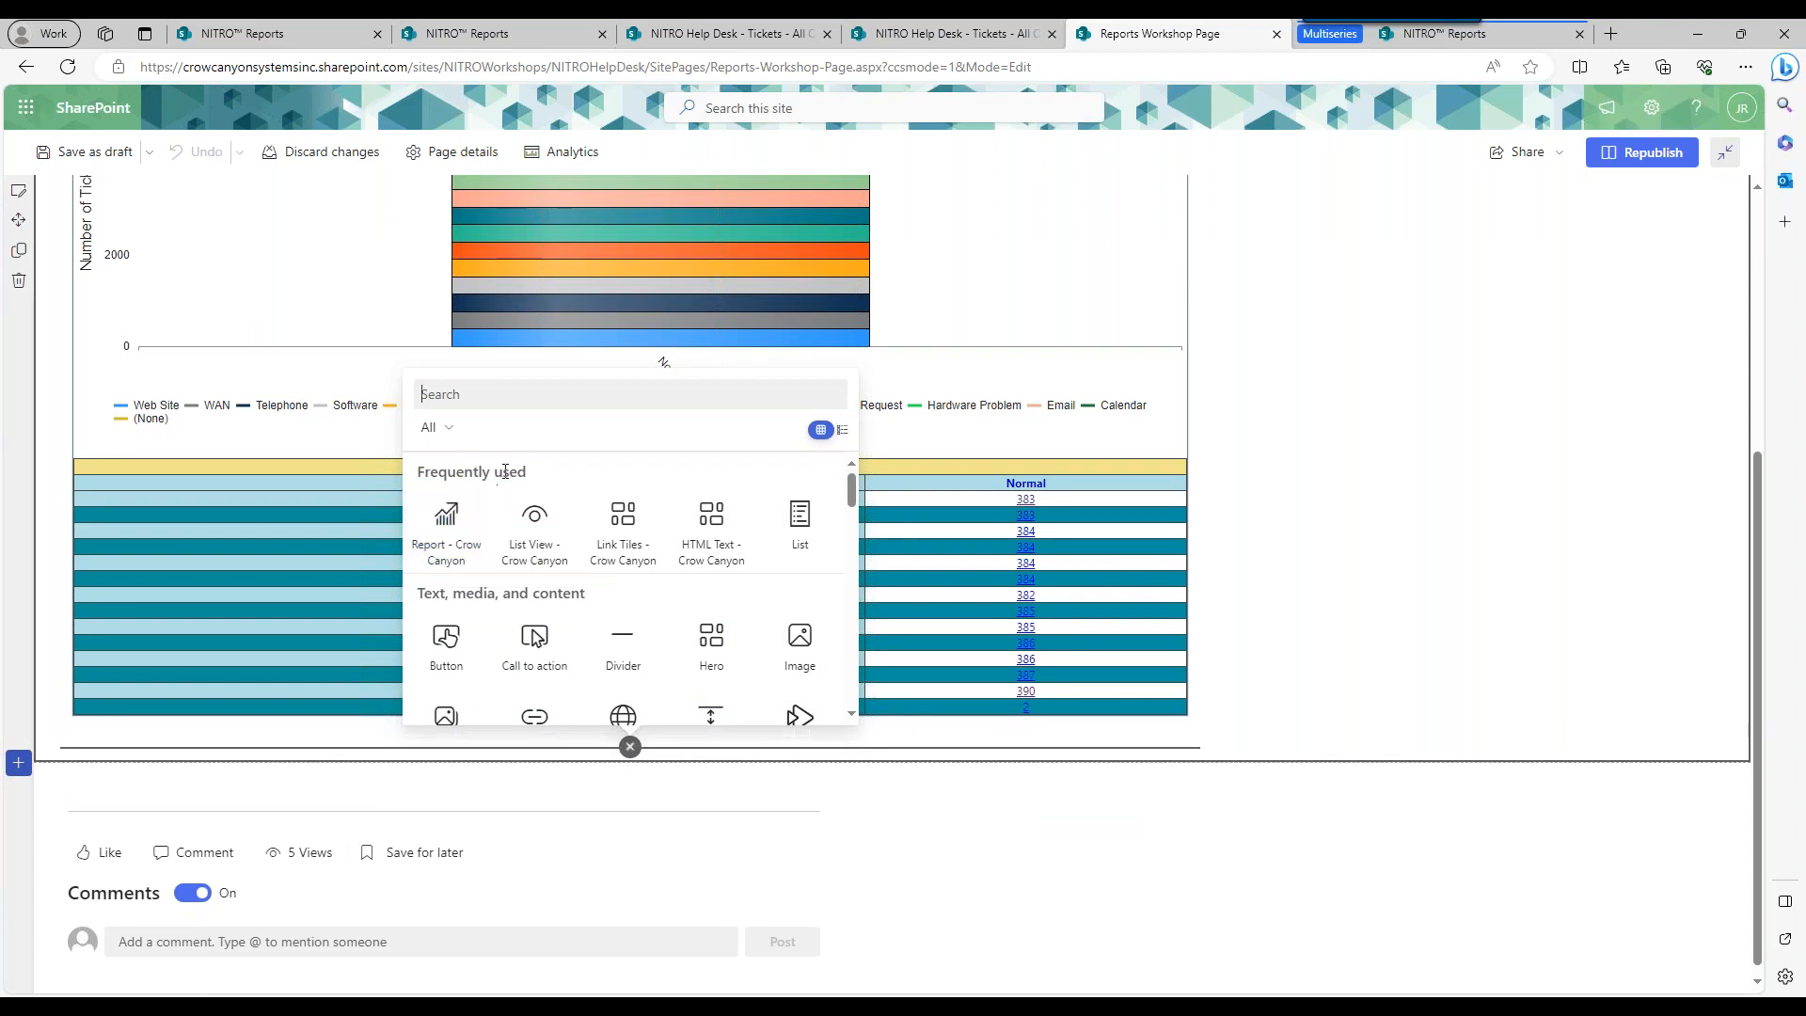
pyautogui.write('re')
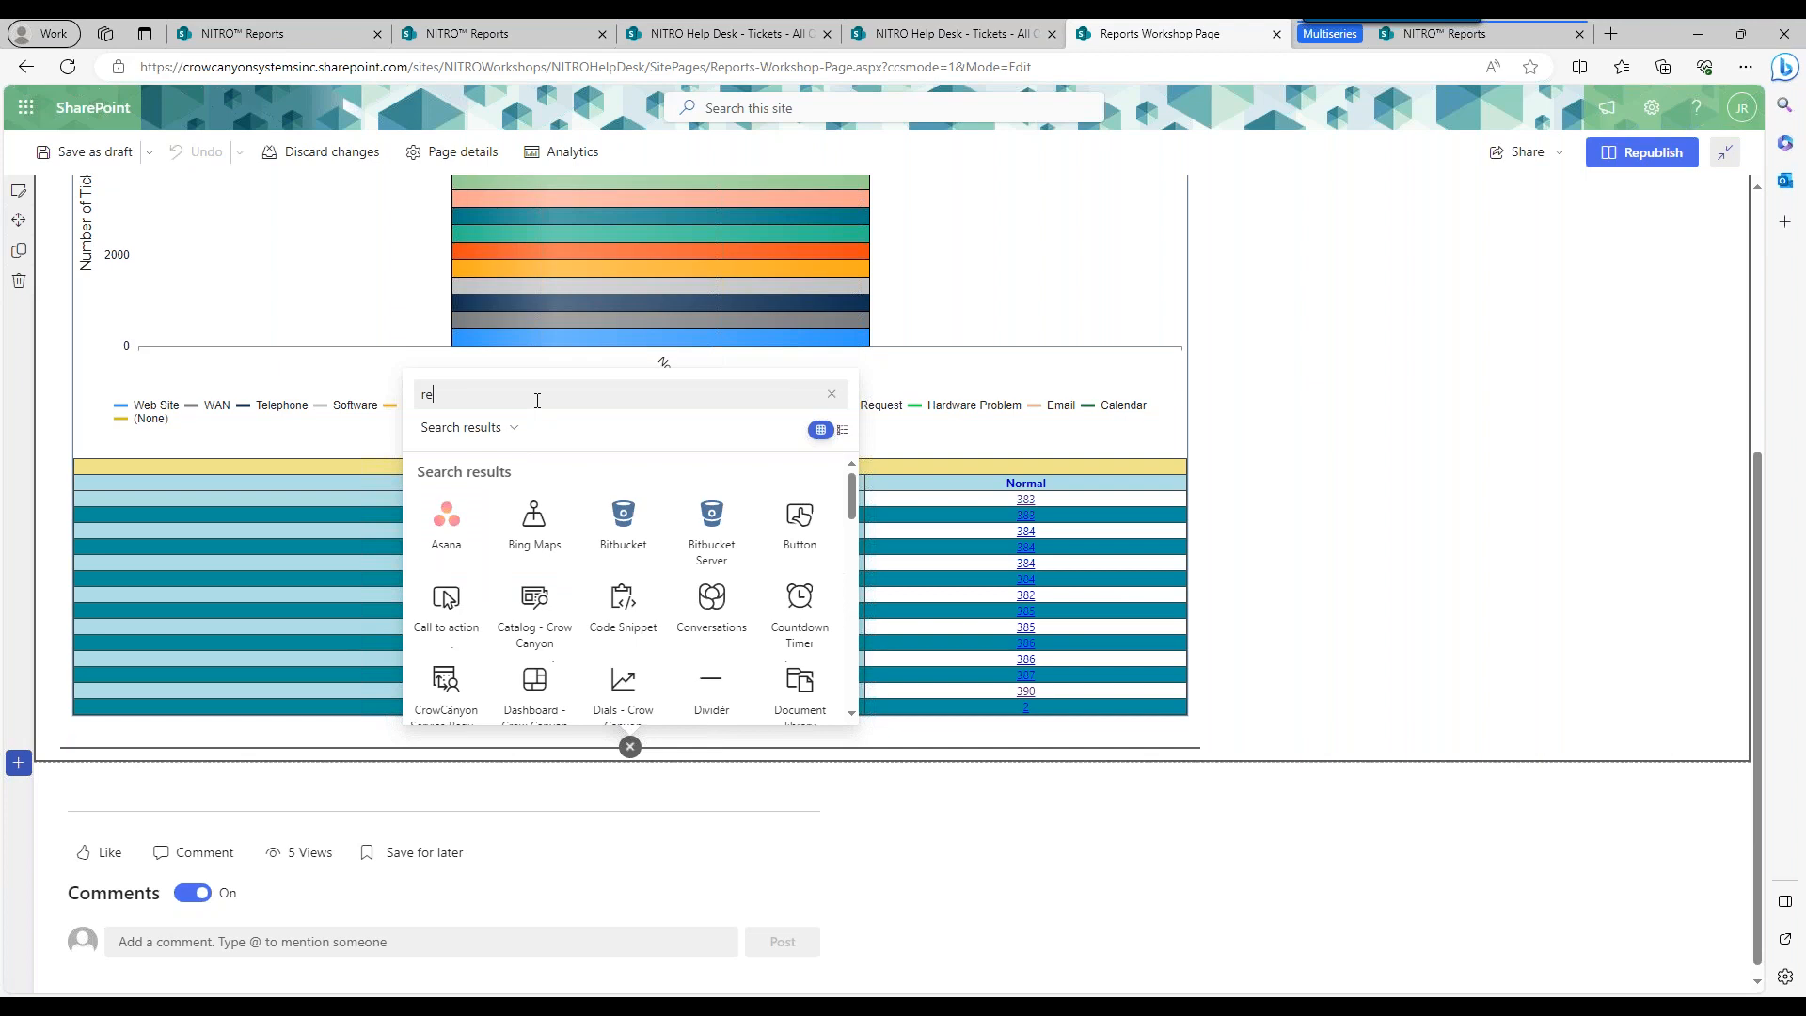
pyautogui.write('port')
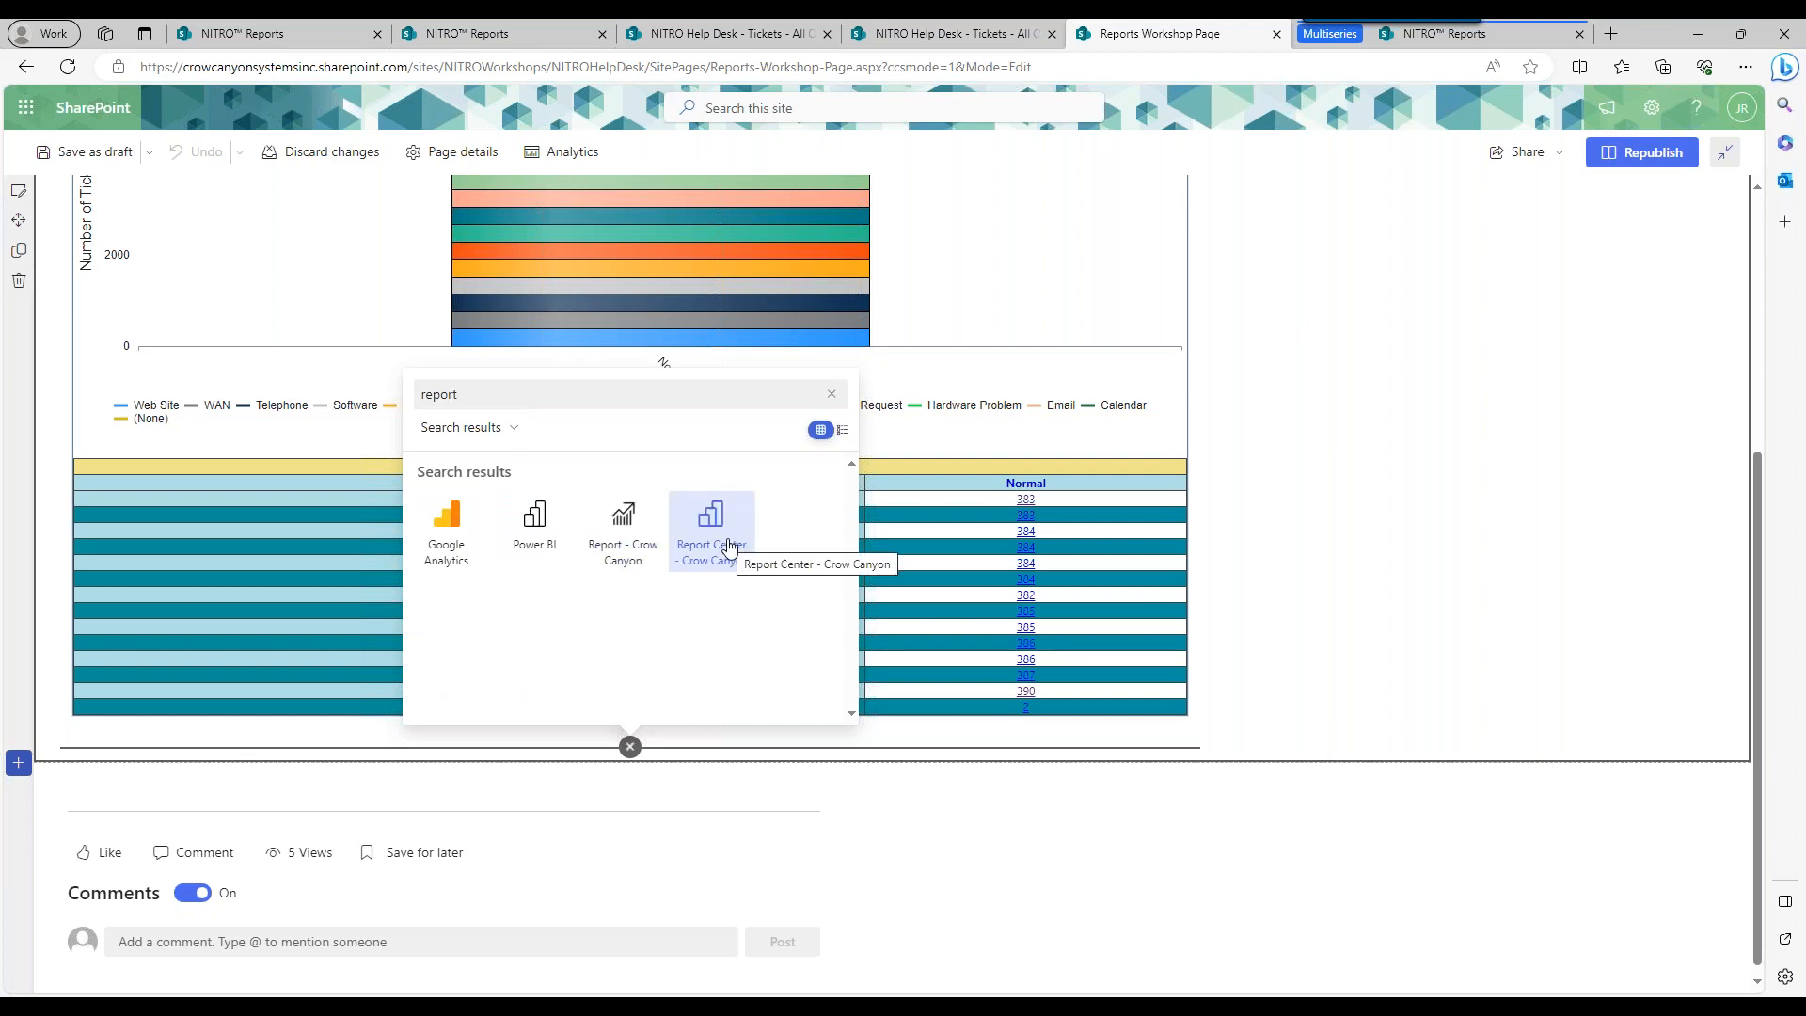
pyautogui.click(641, 549)
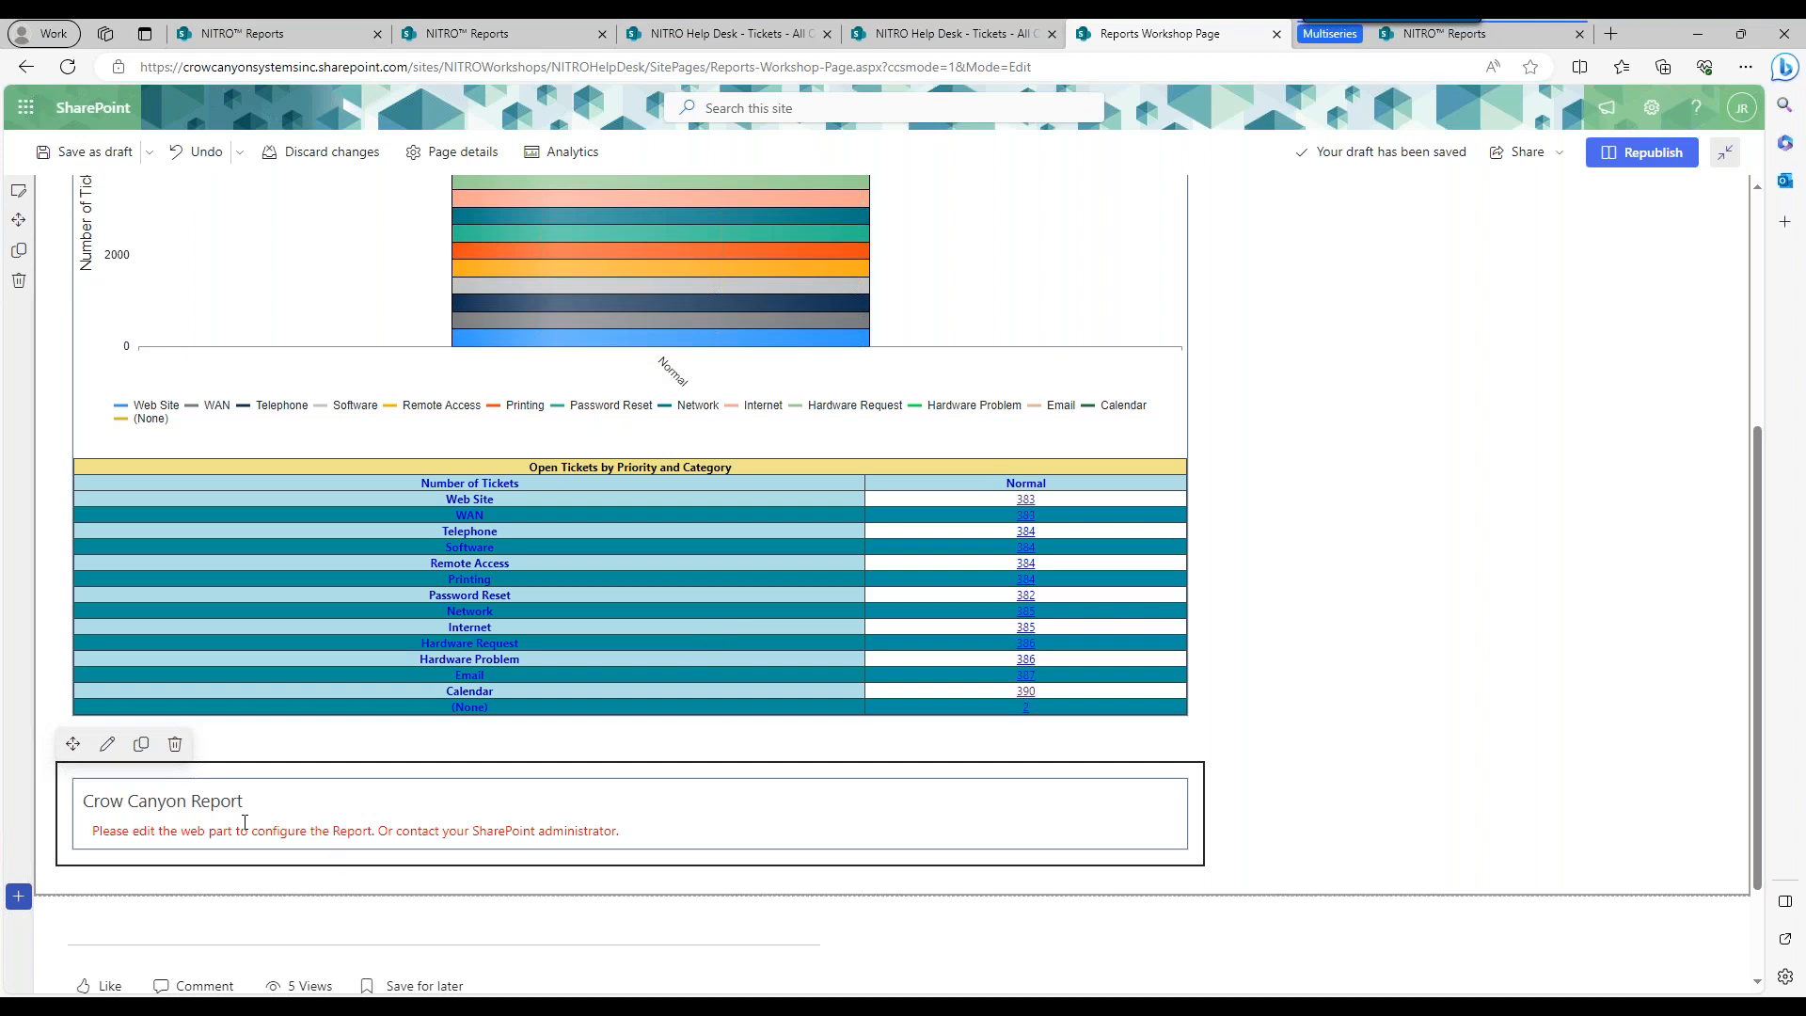
# Open the new Report web part's properties and browse the list of selectable reports.
pyautogui.click(109, 745)
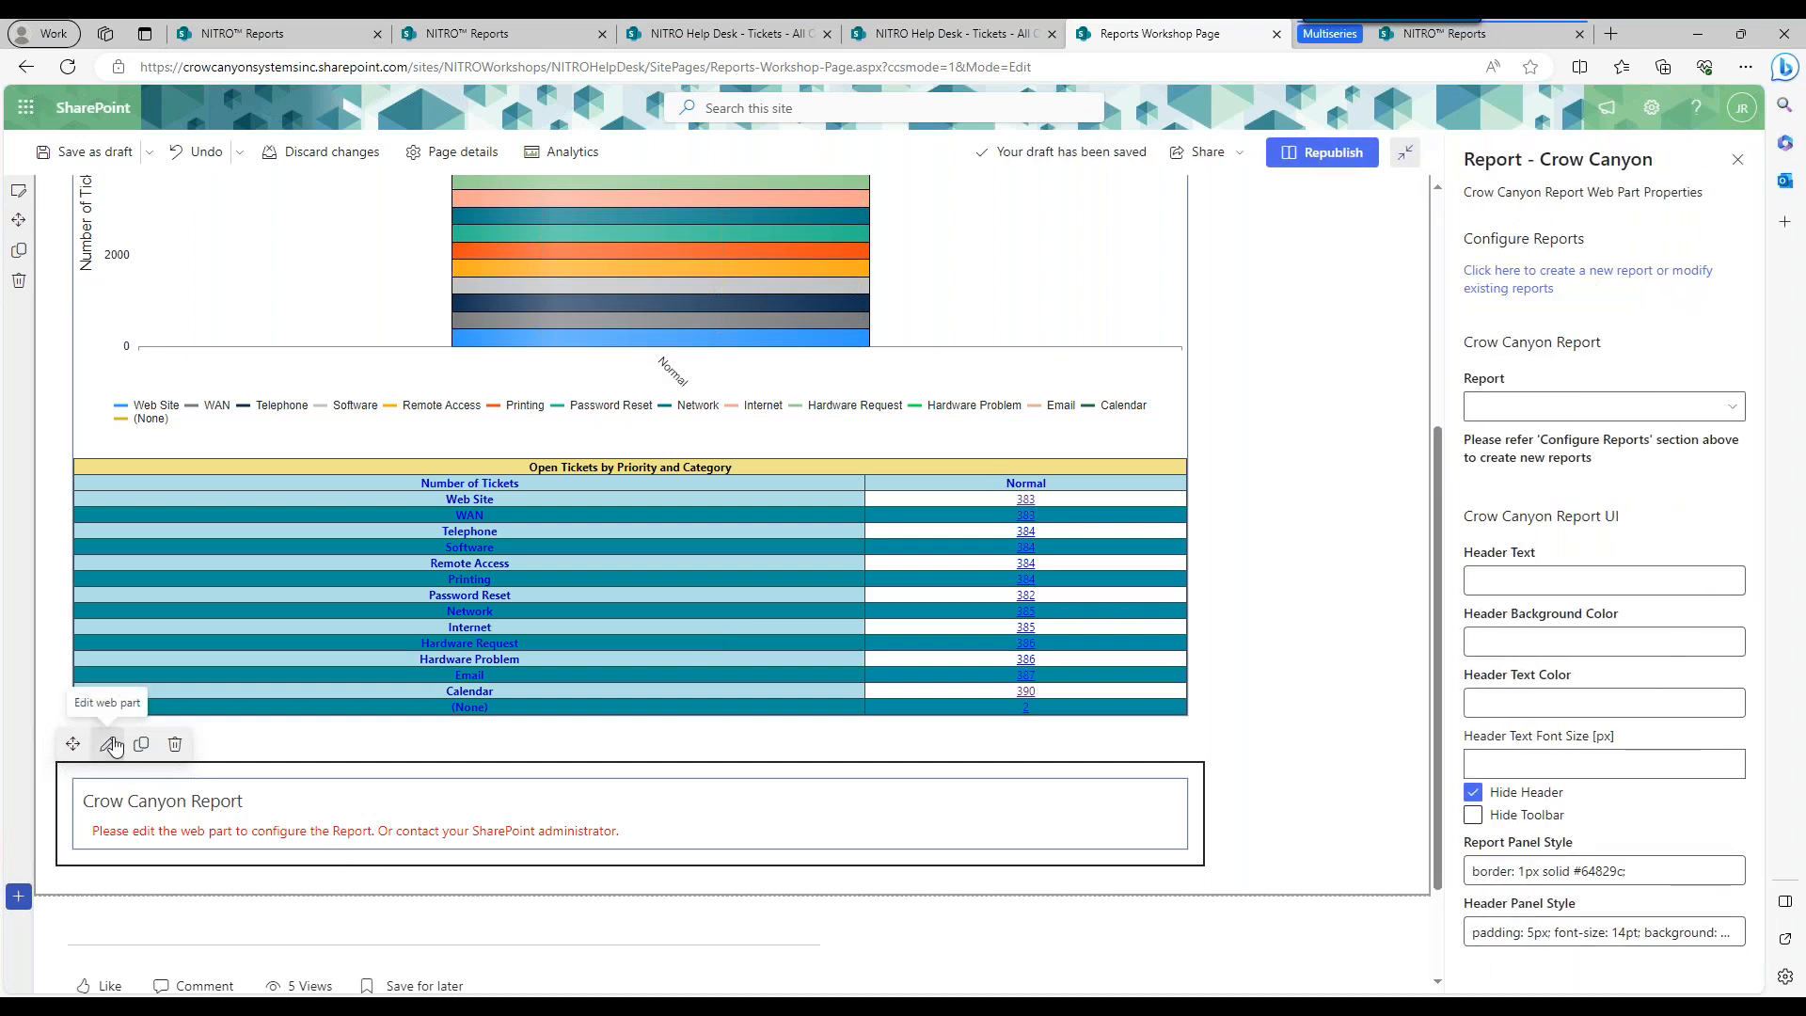
pyautogui.click(1575, 405)
pyautogui.moveTo(1457, 256); pyautogui.dragTo(1449, 870)
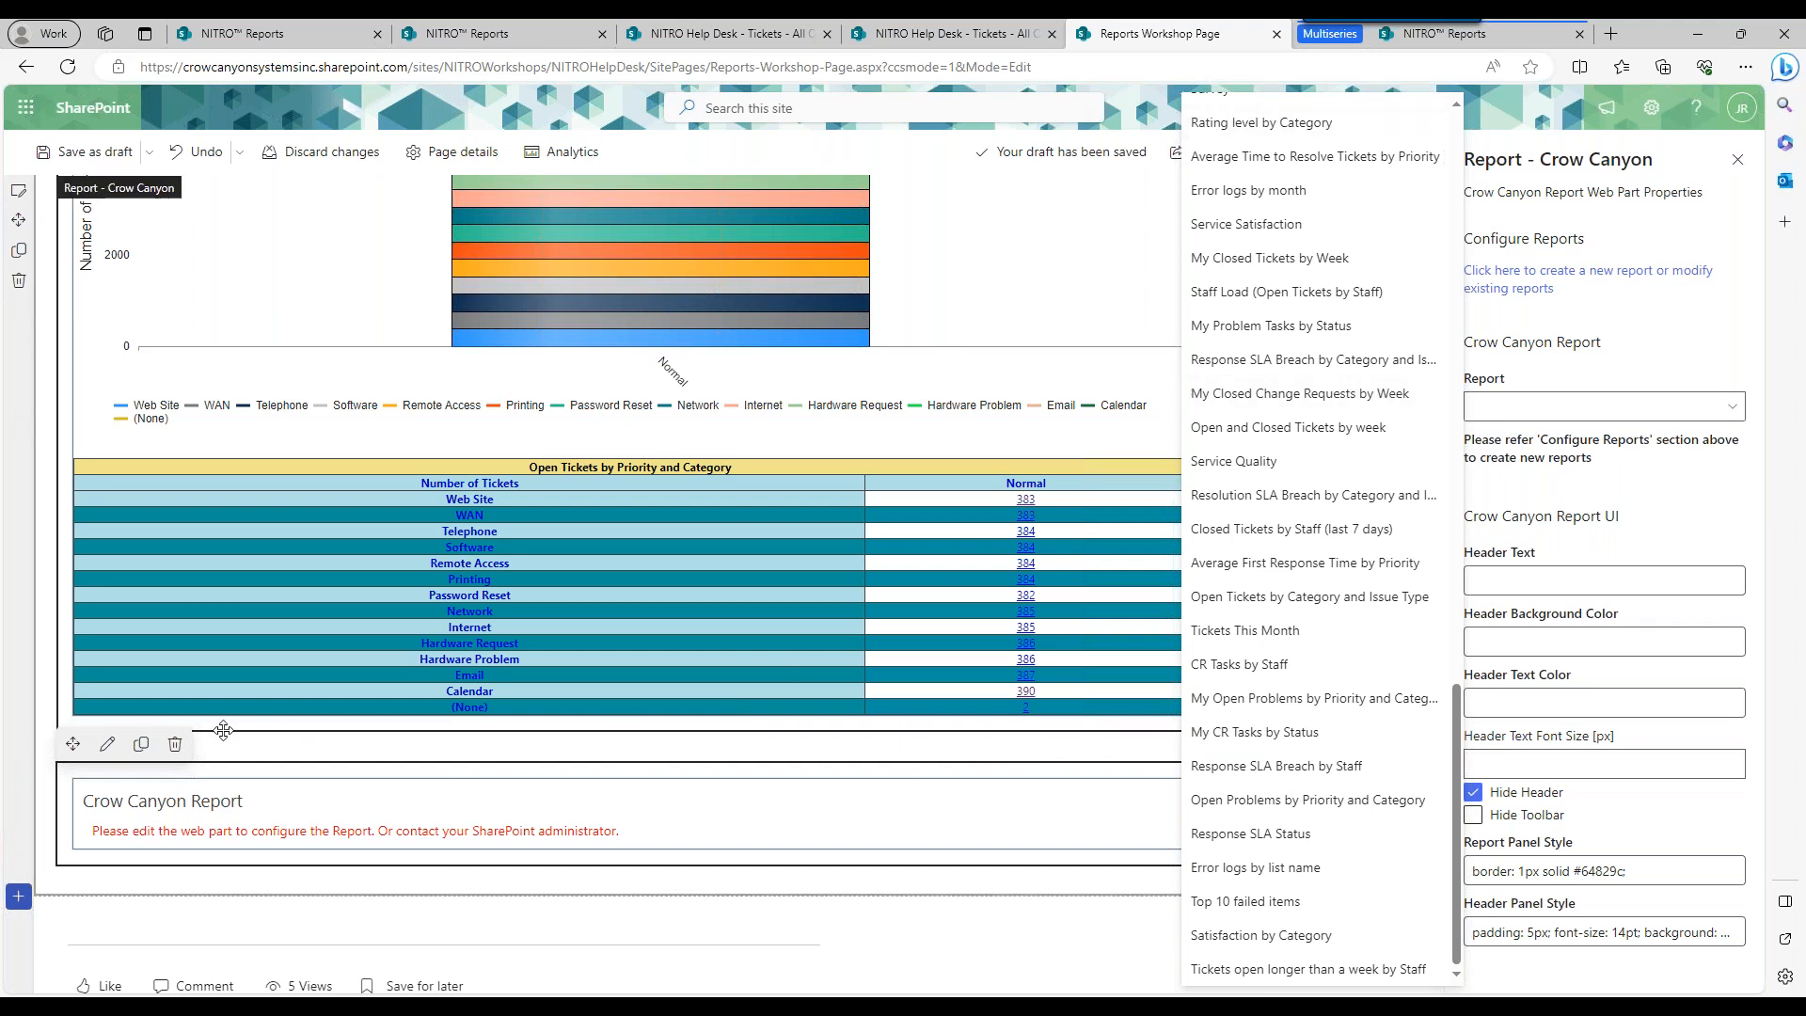
# Delete the unconfigured Report web part and republish the Reports Workshop Page.
pyautogui.click(175, 744)
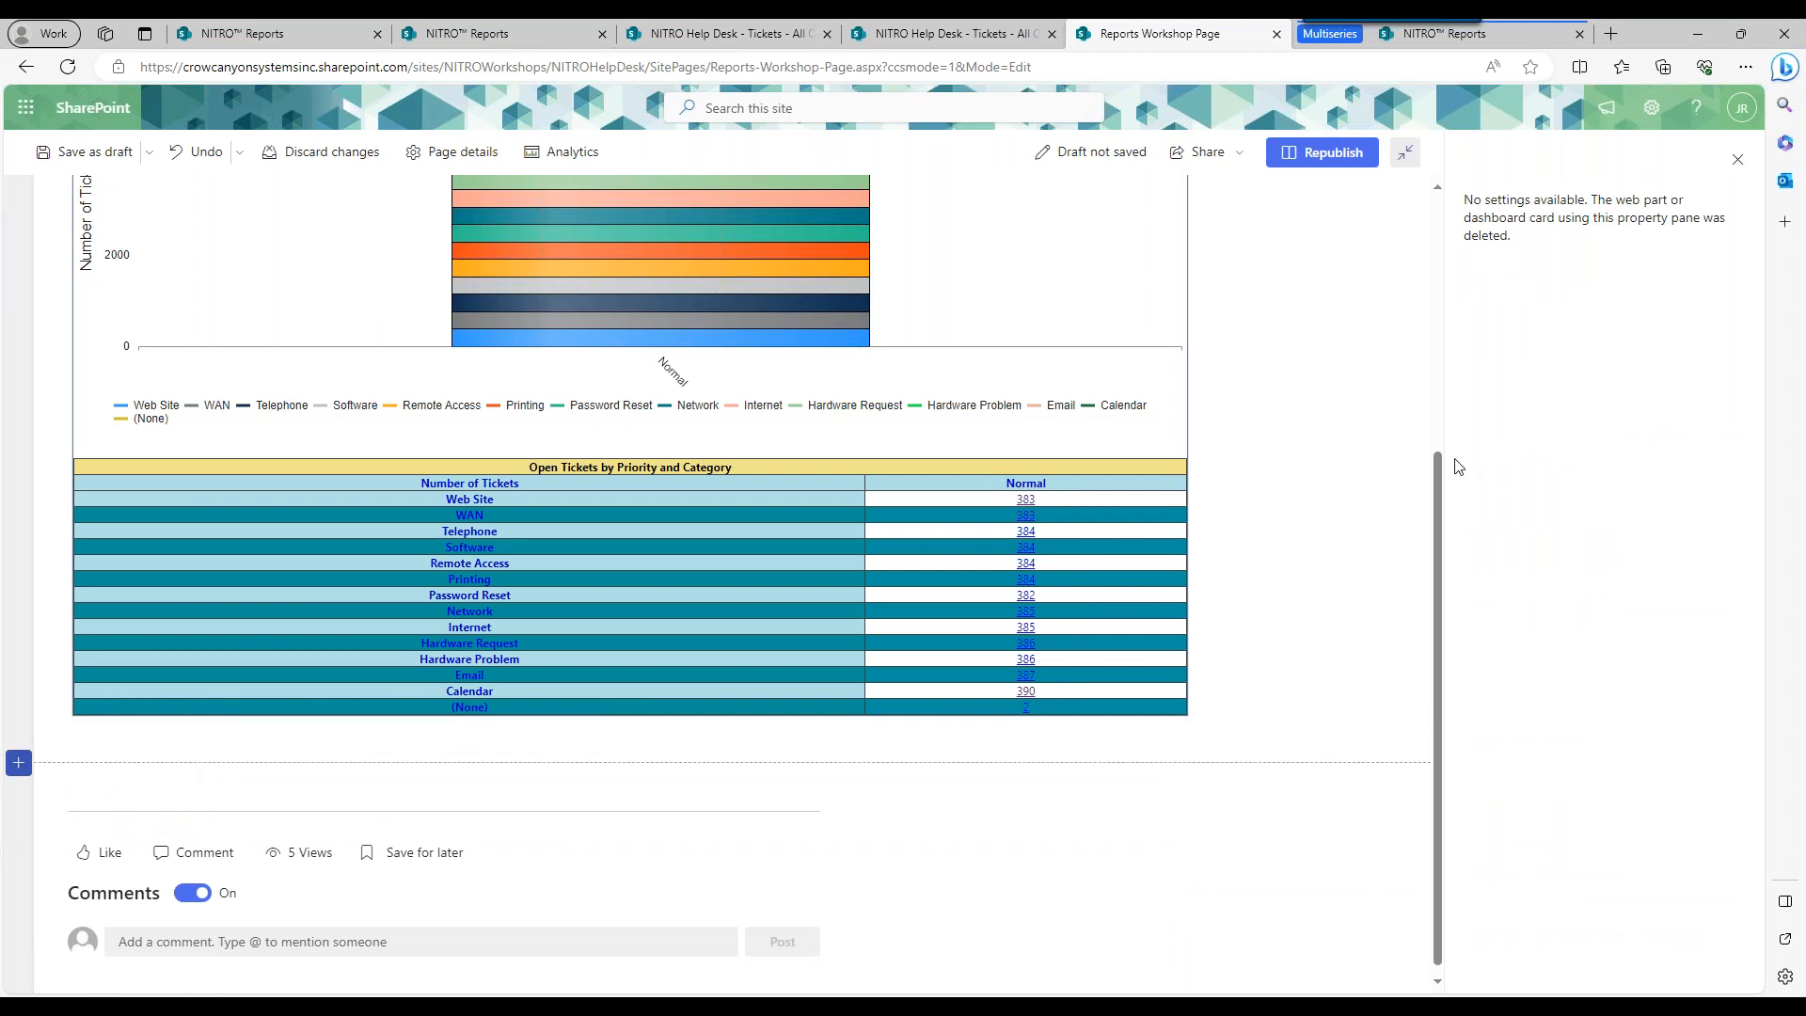
pyautogui.click(1322, 152)
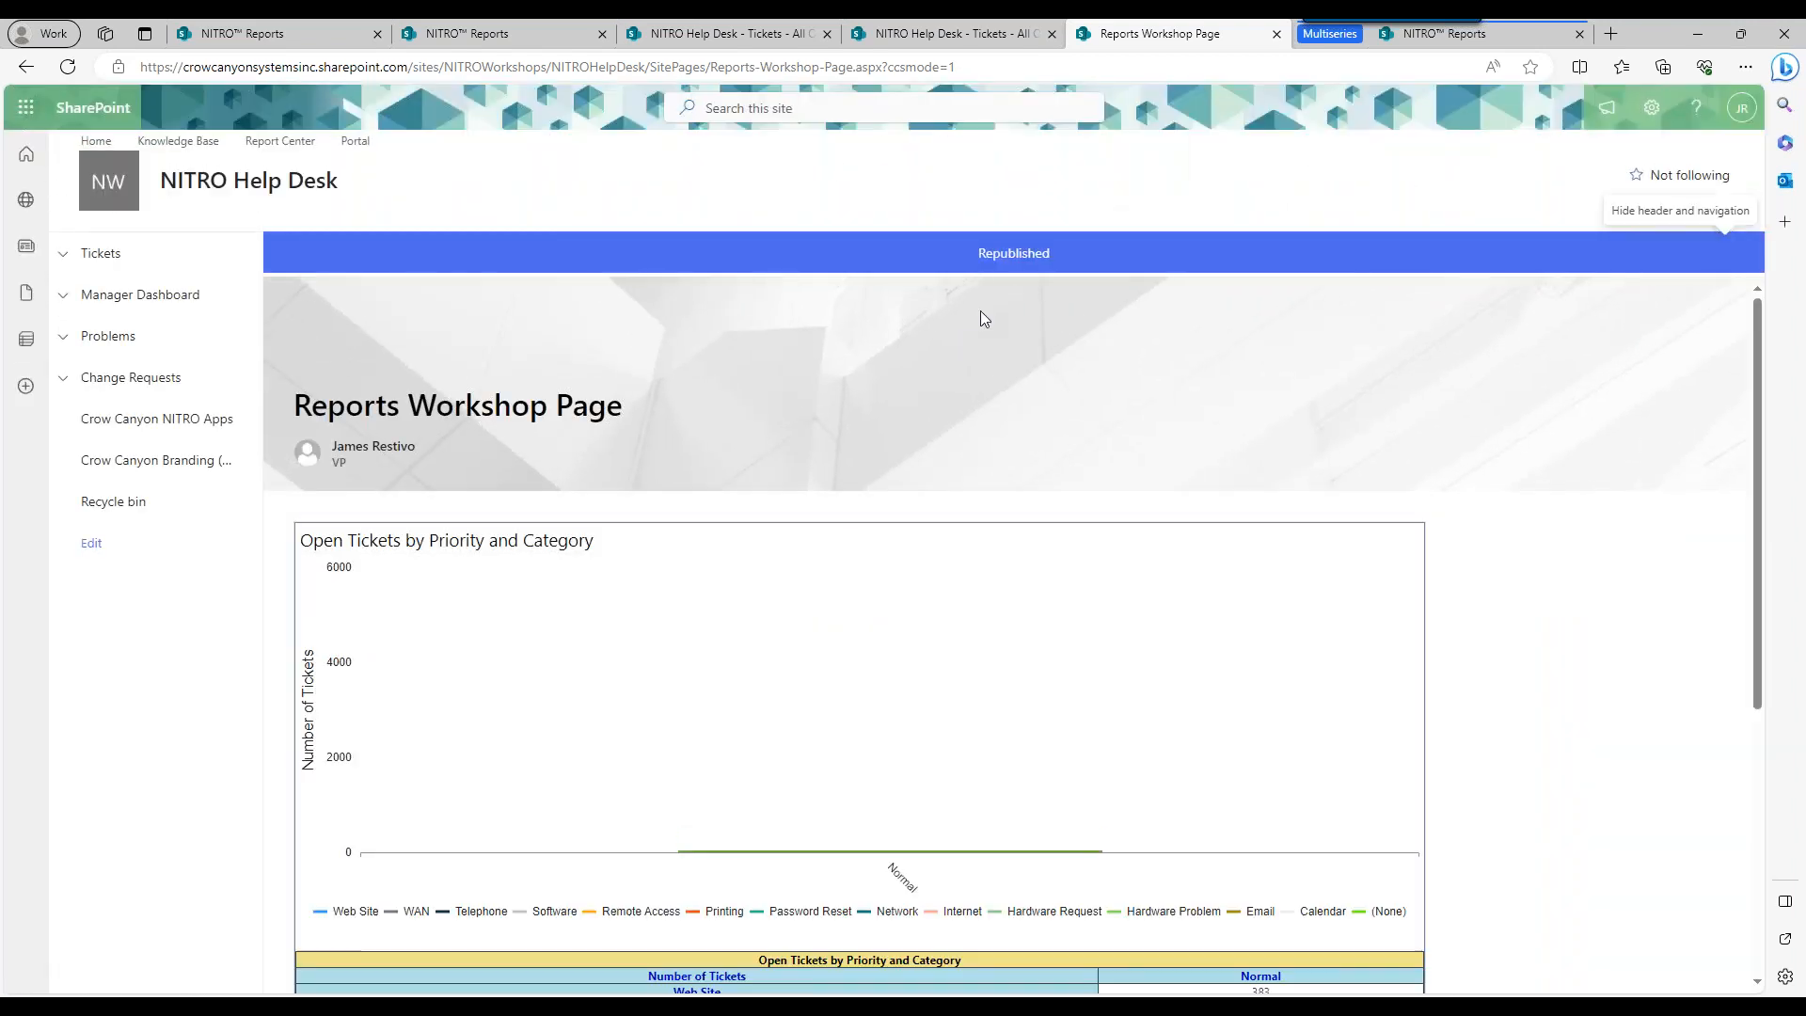
# Go back to the NITRO Reports themes list and open the Default 2 theme for editing.
pyautogui.click(571, 39)
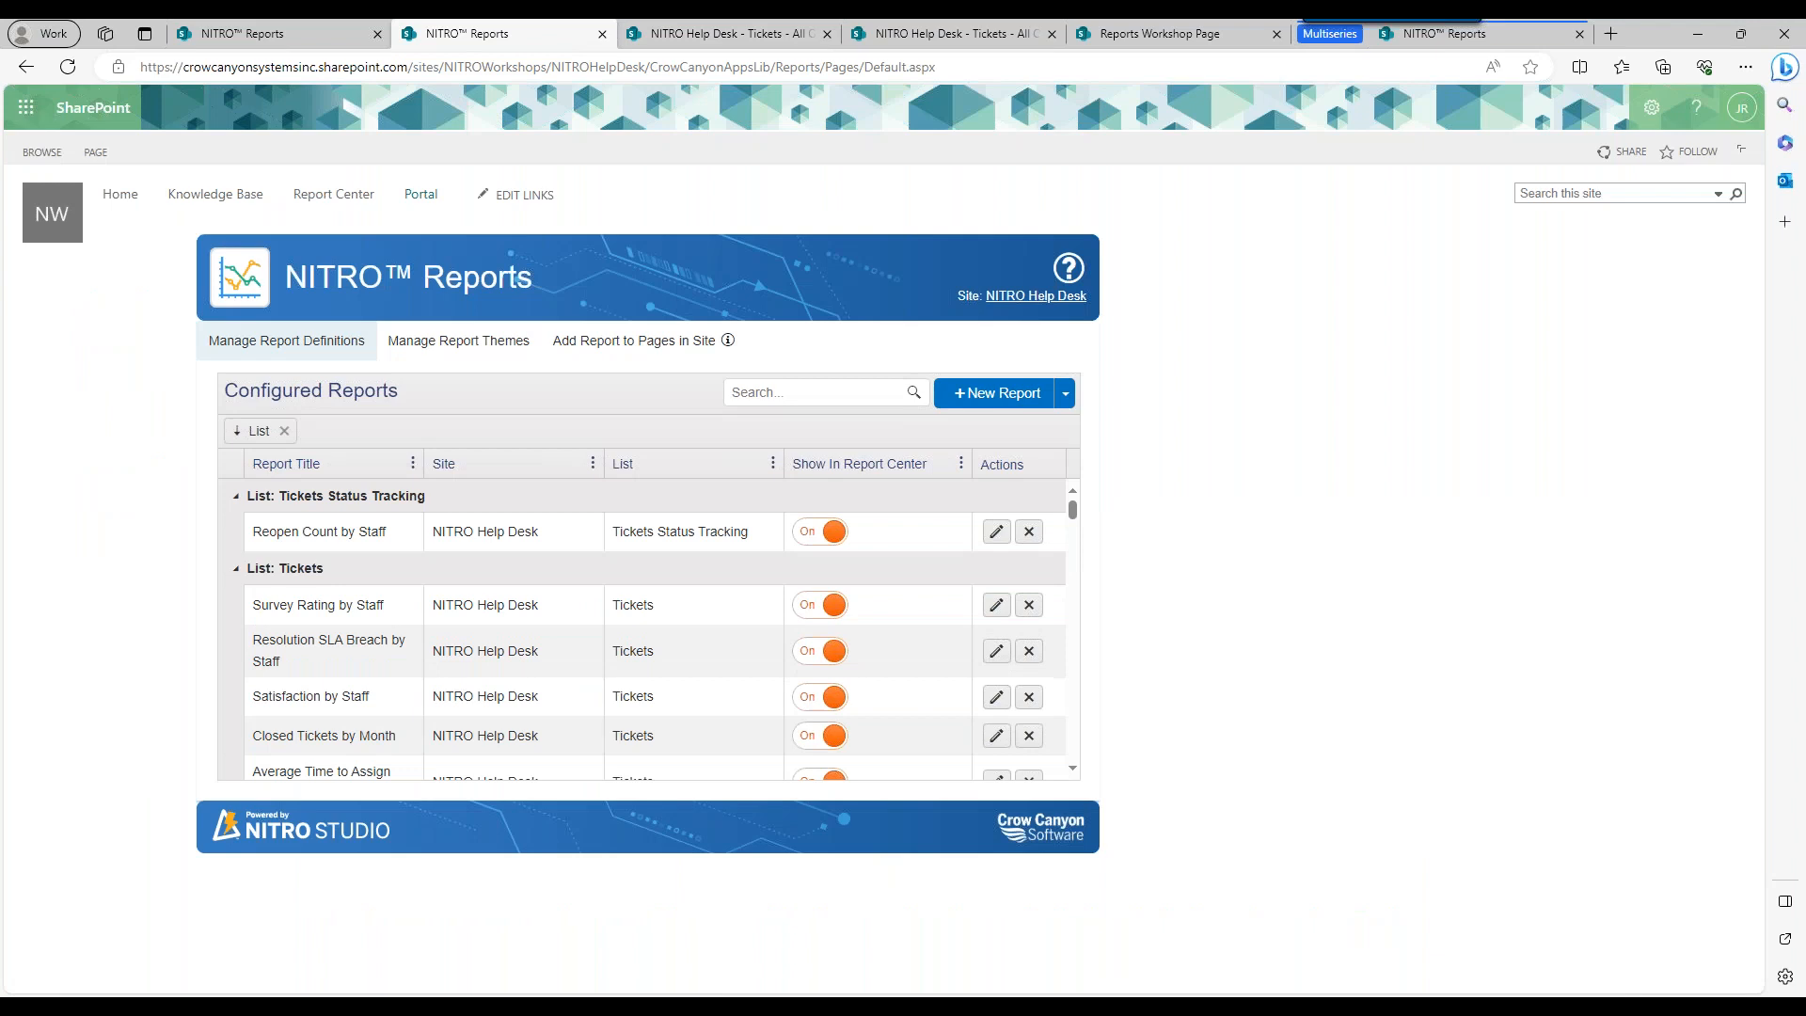
pyautogui.click(437, 346)
pyautogui.click(998, 505)
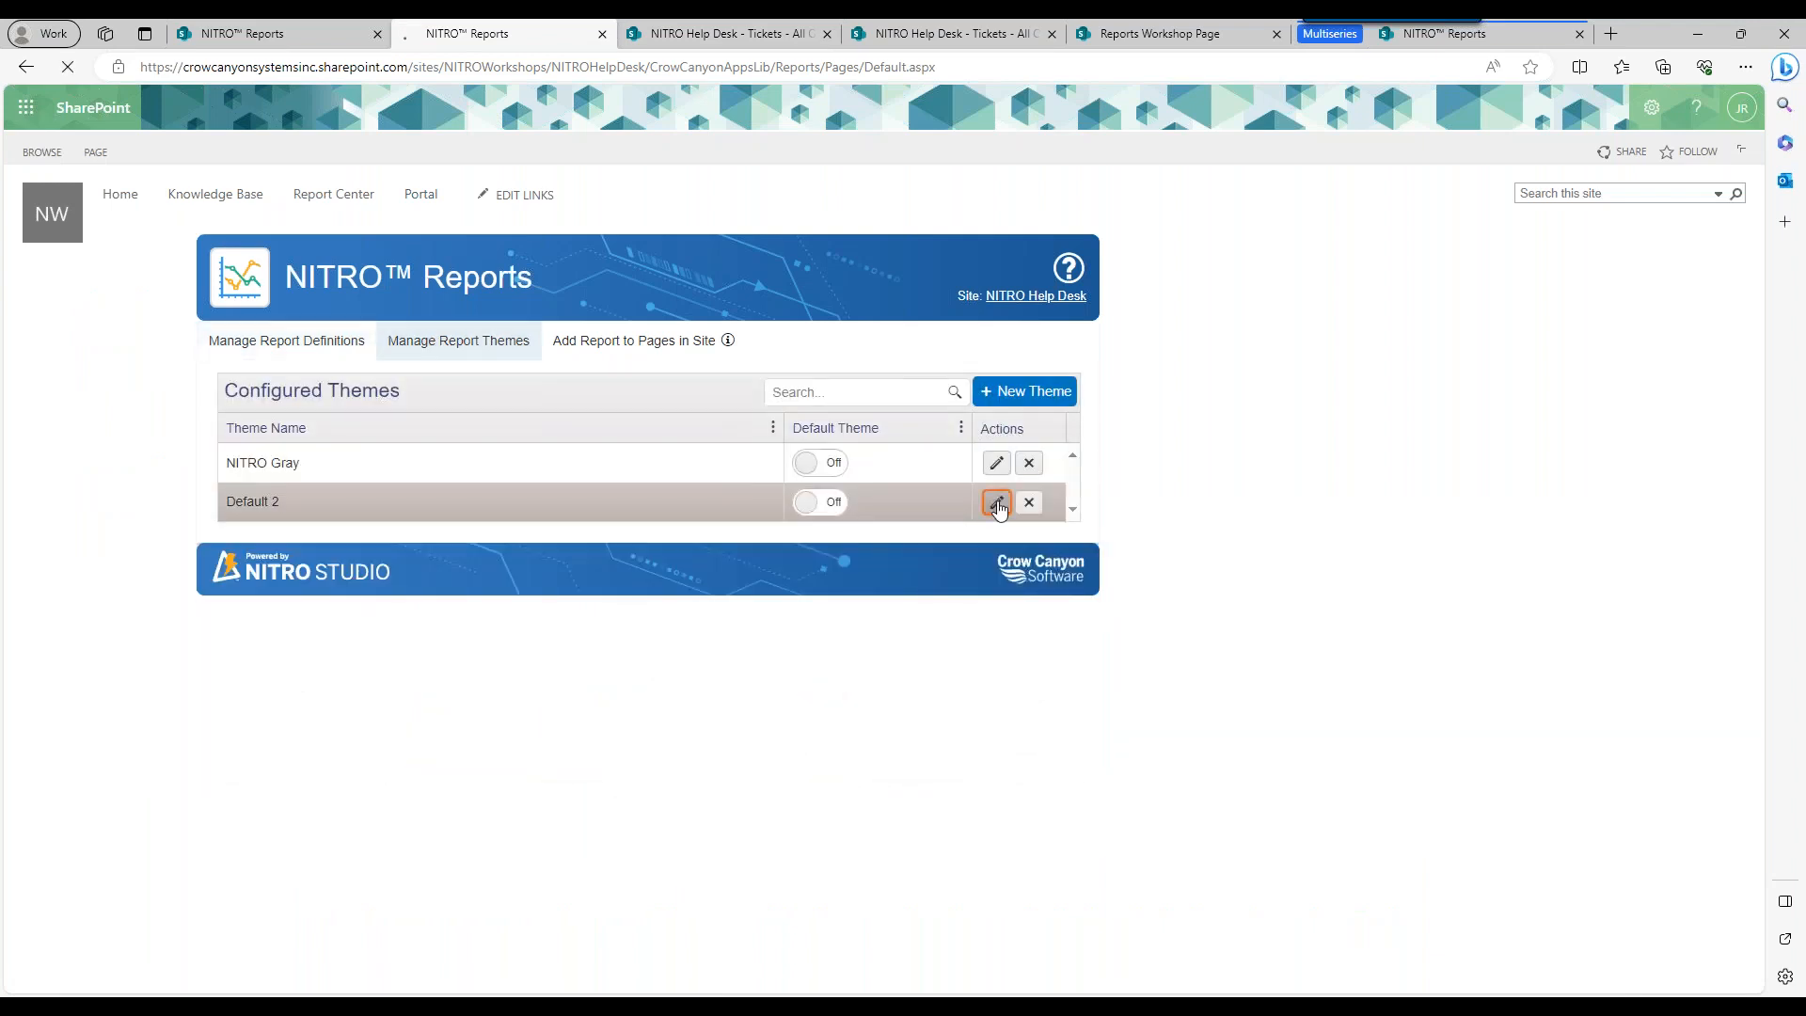
# Reload the Reports Workshop Page and examine the Open Tickets by Priority and Category chart and table.
pyautogui.click(1167, 34)
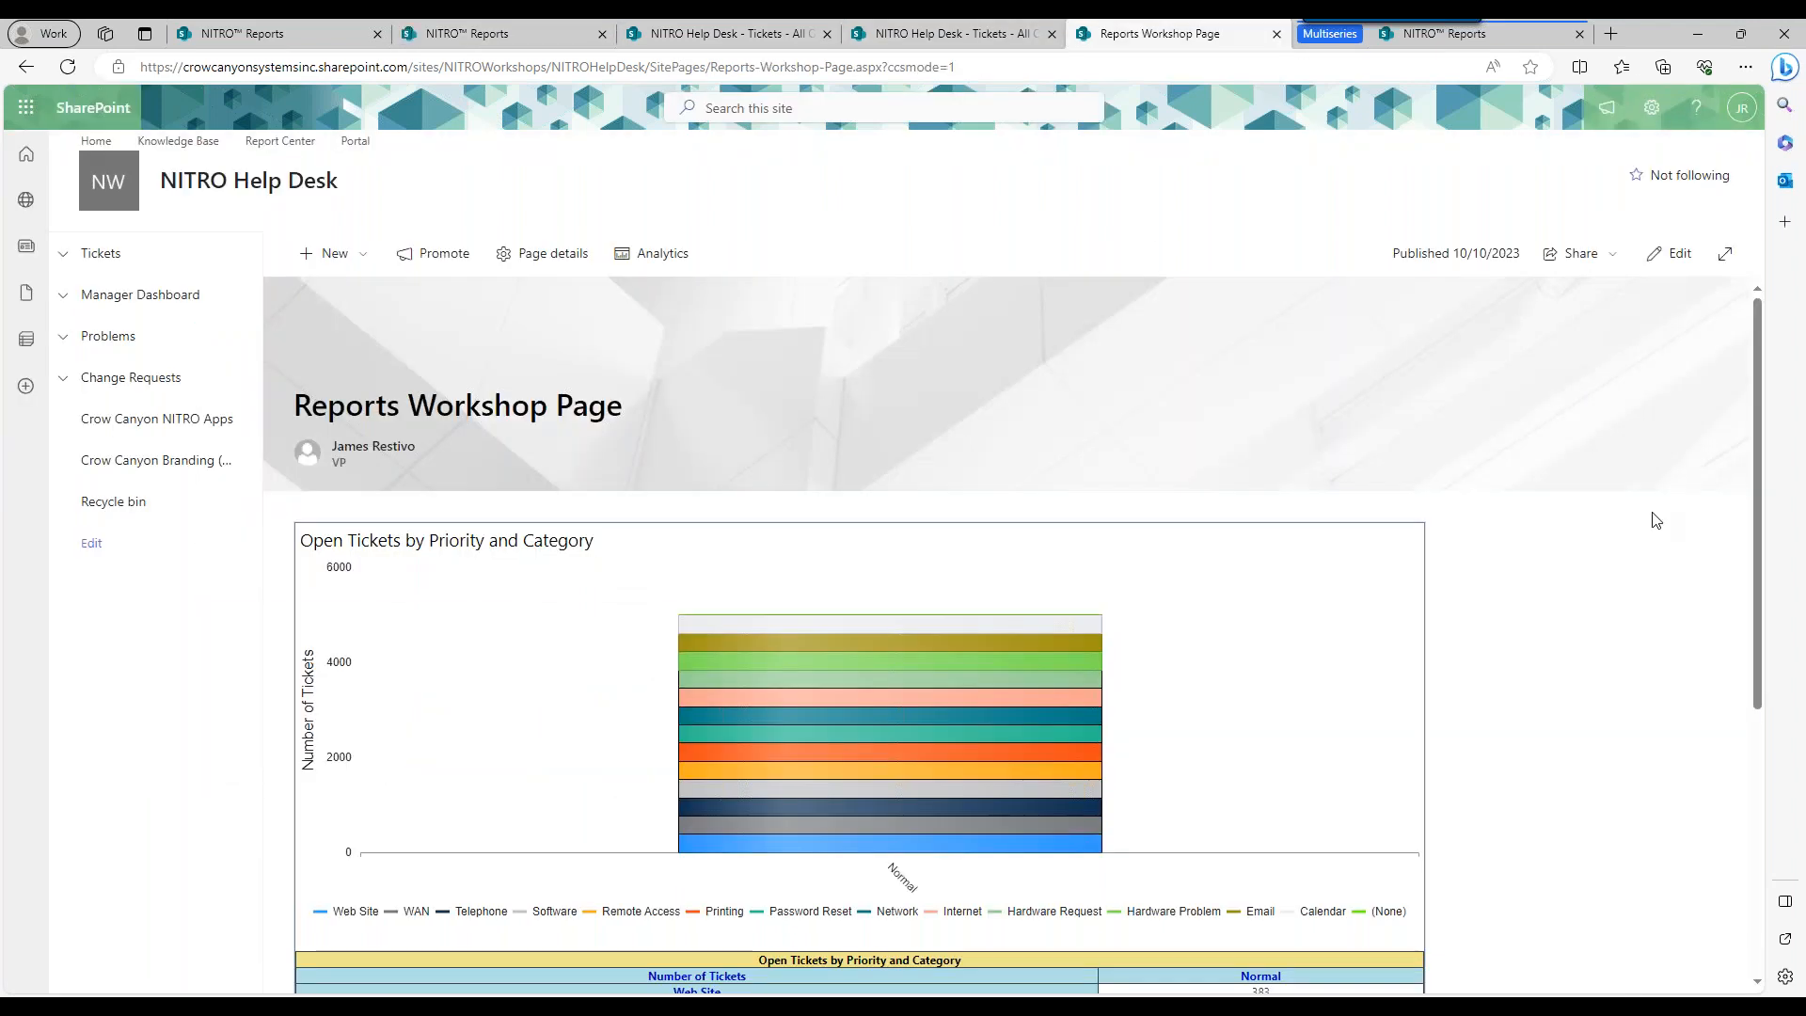
pyautogui.scroll(-3, 881, 428)
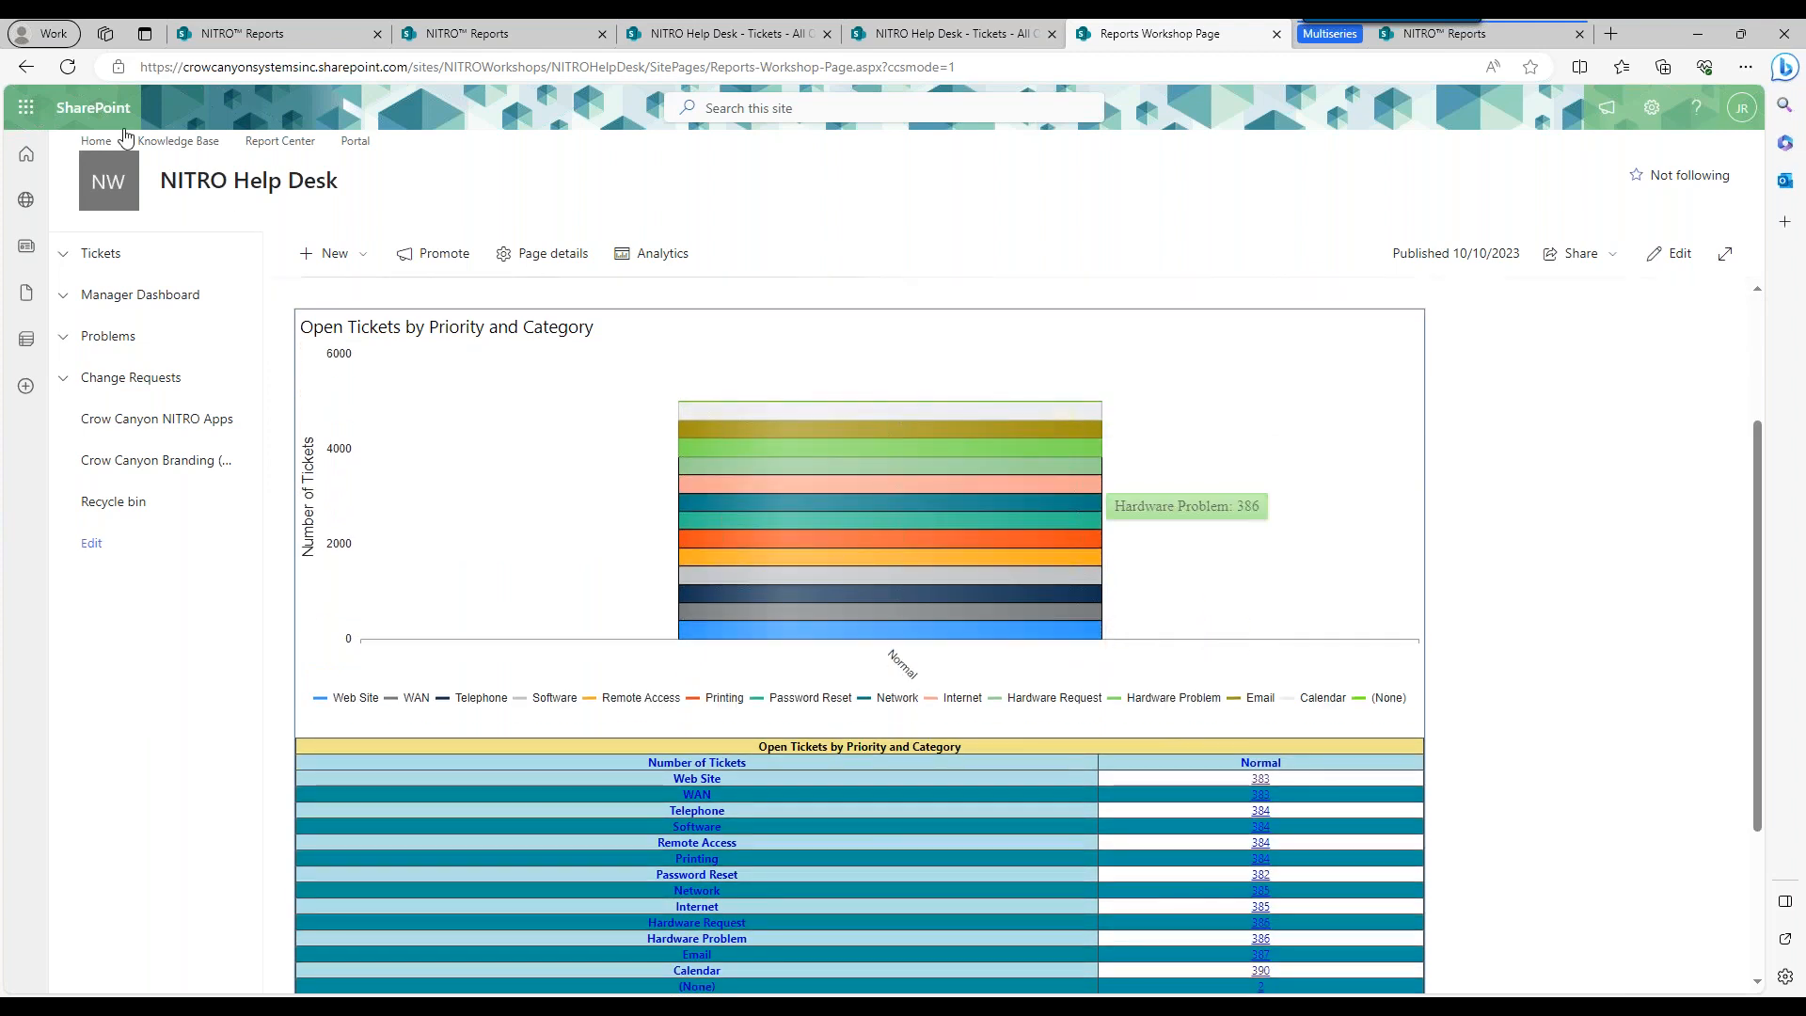
pyautogui.click(76, 66)
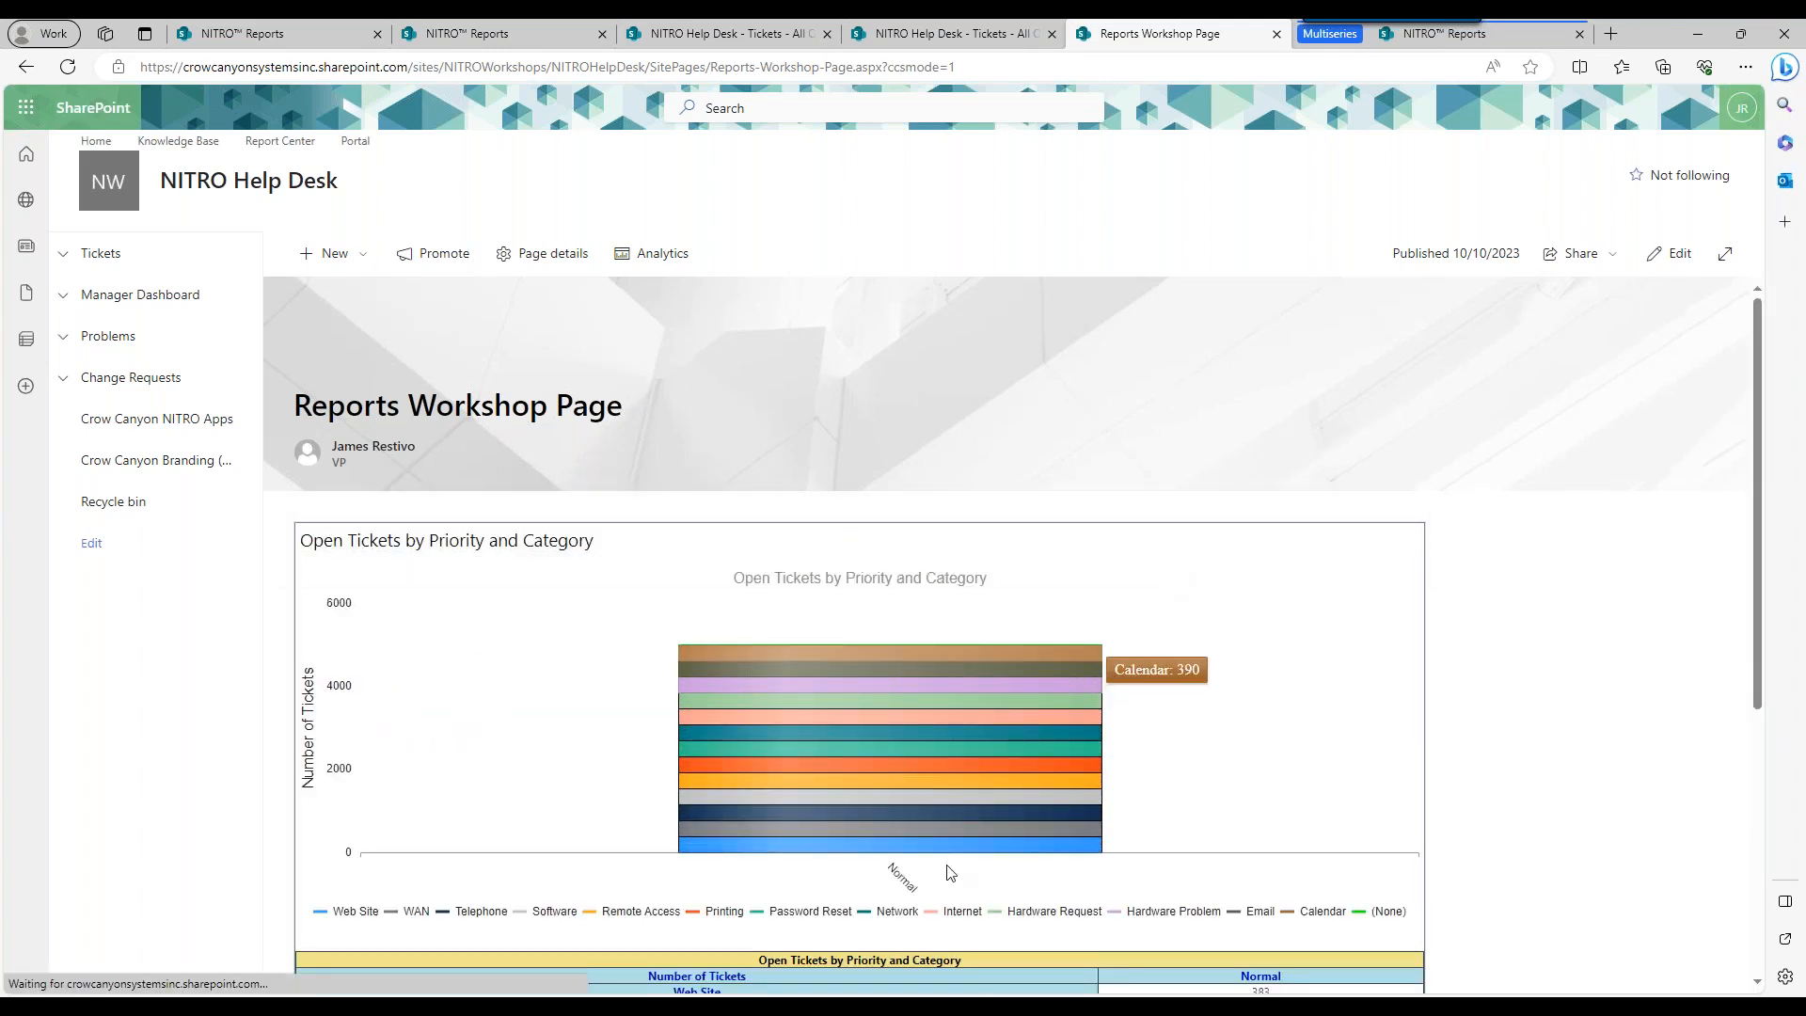
pyautogui.moveTo(1753, 421); pyautogui.dragTo(1776, 516)
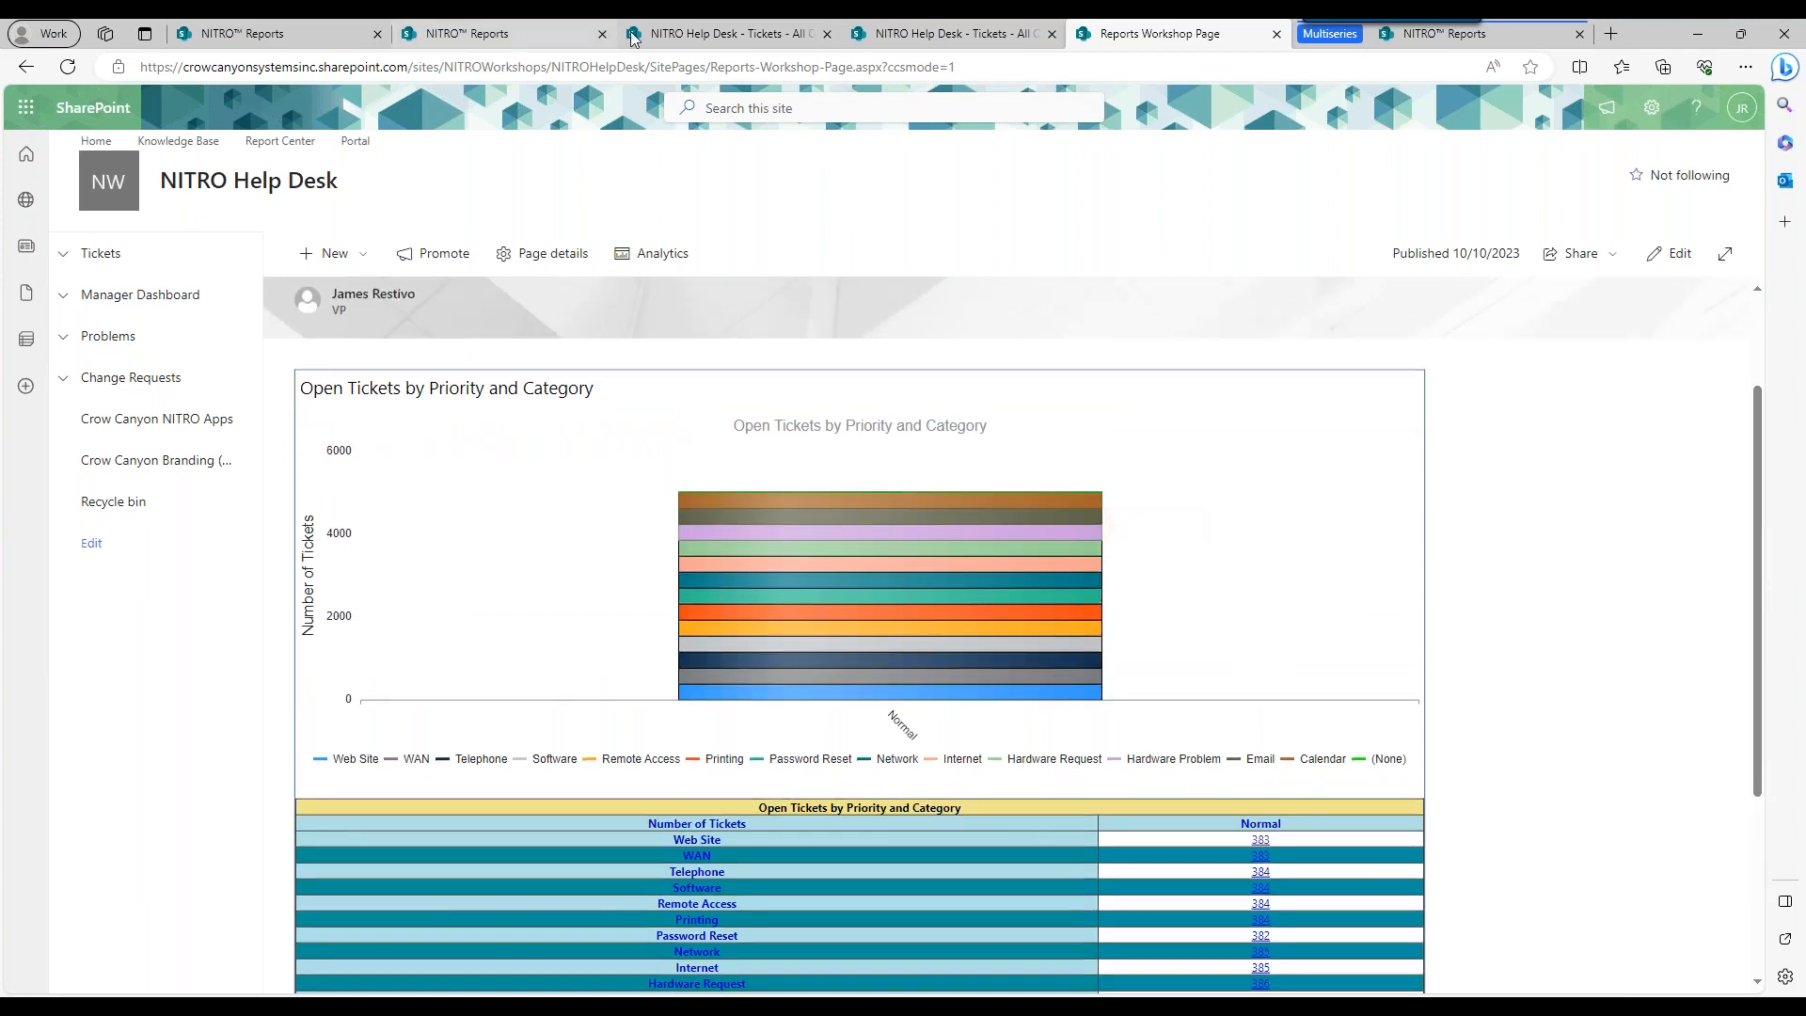
# Review the table appearance and chart appearance settings of the Default 2 theme.
pyautogui.click(526, 33)
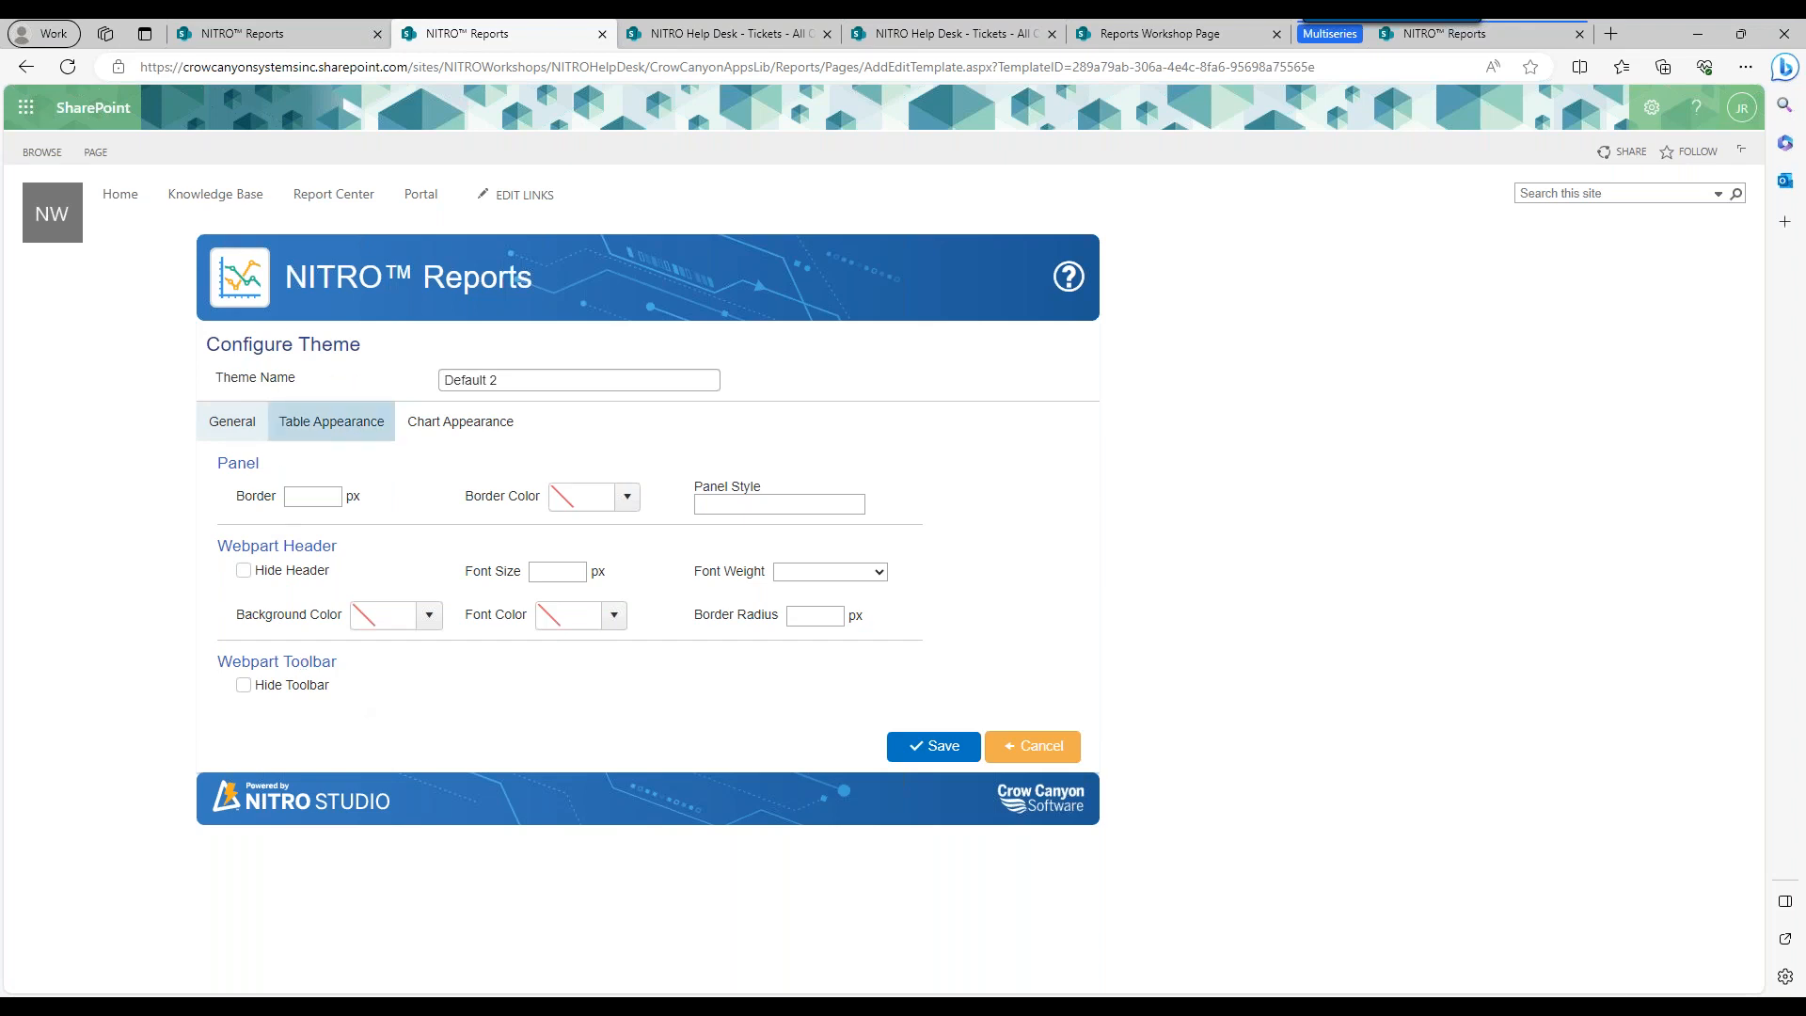
pyautogui.click(331, 422)
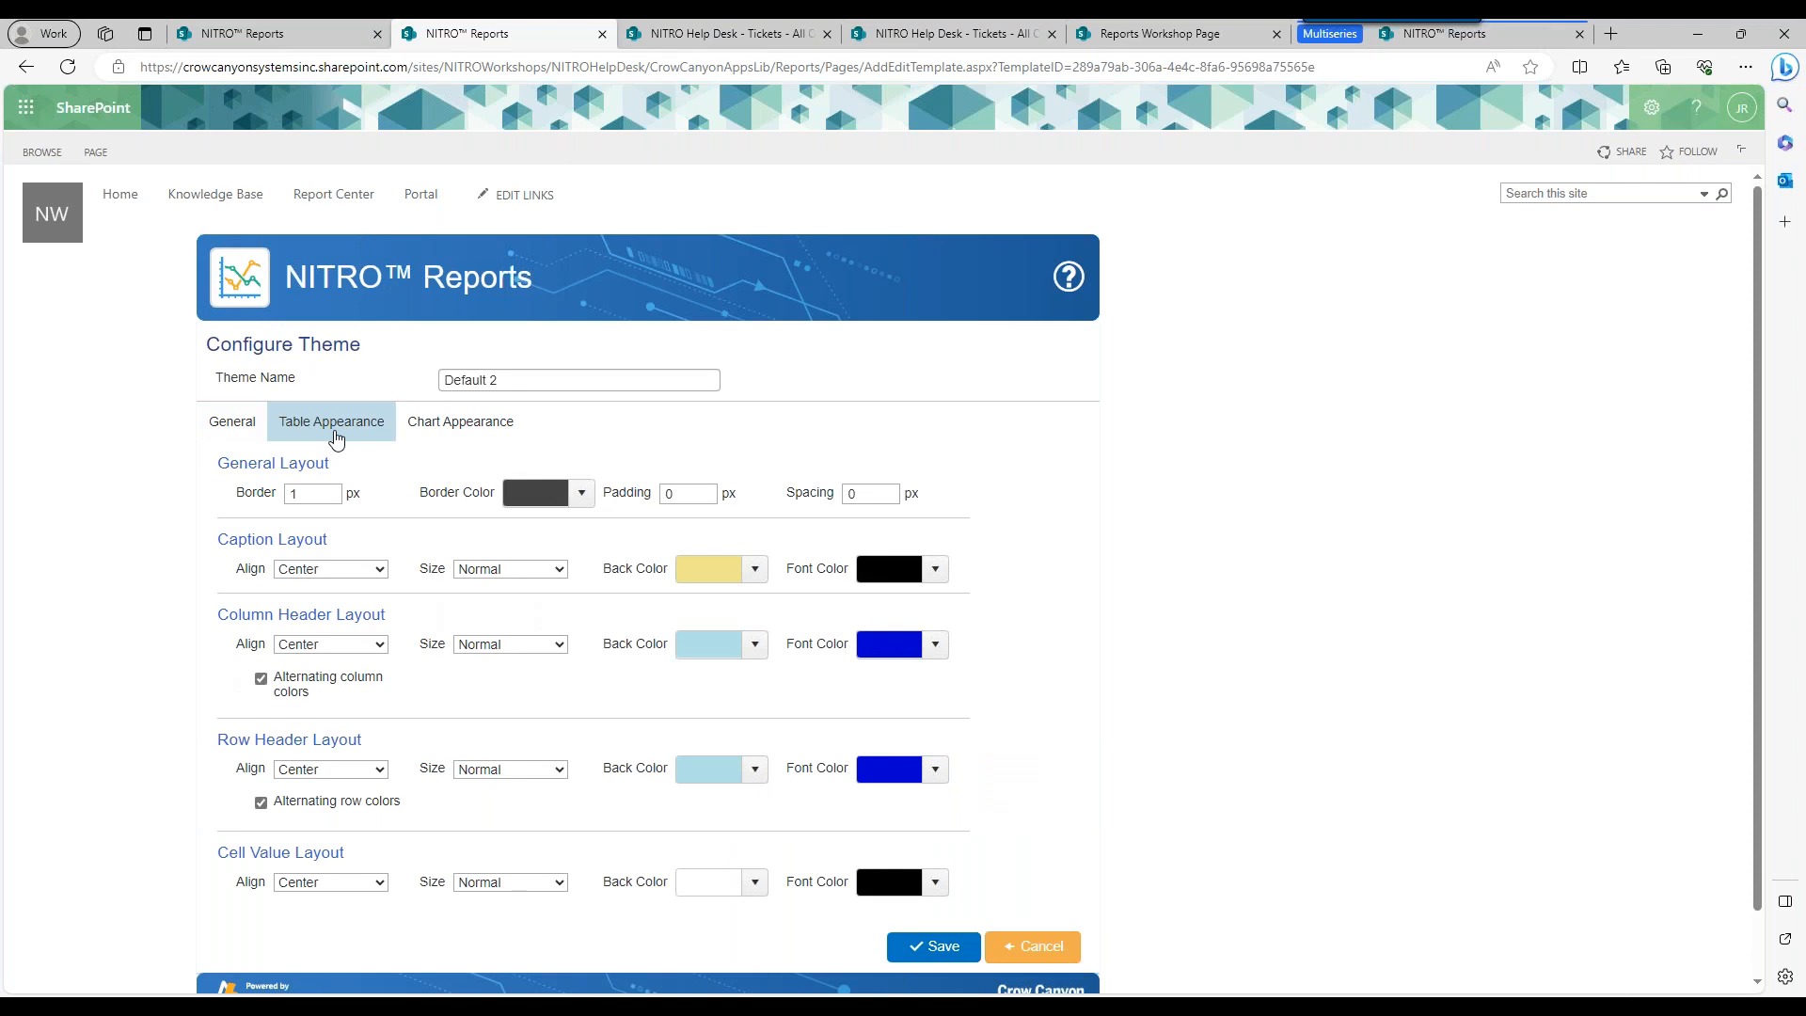
pyautogui.click(446, 430)
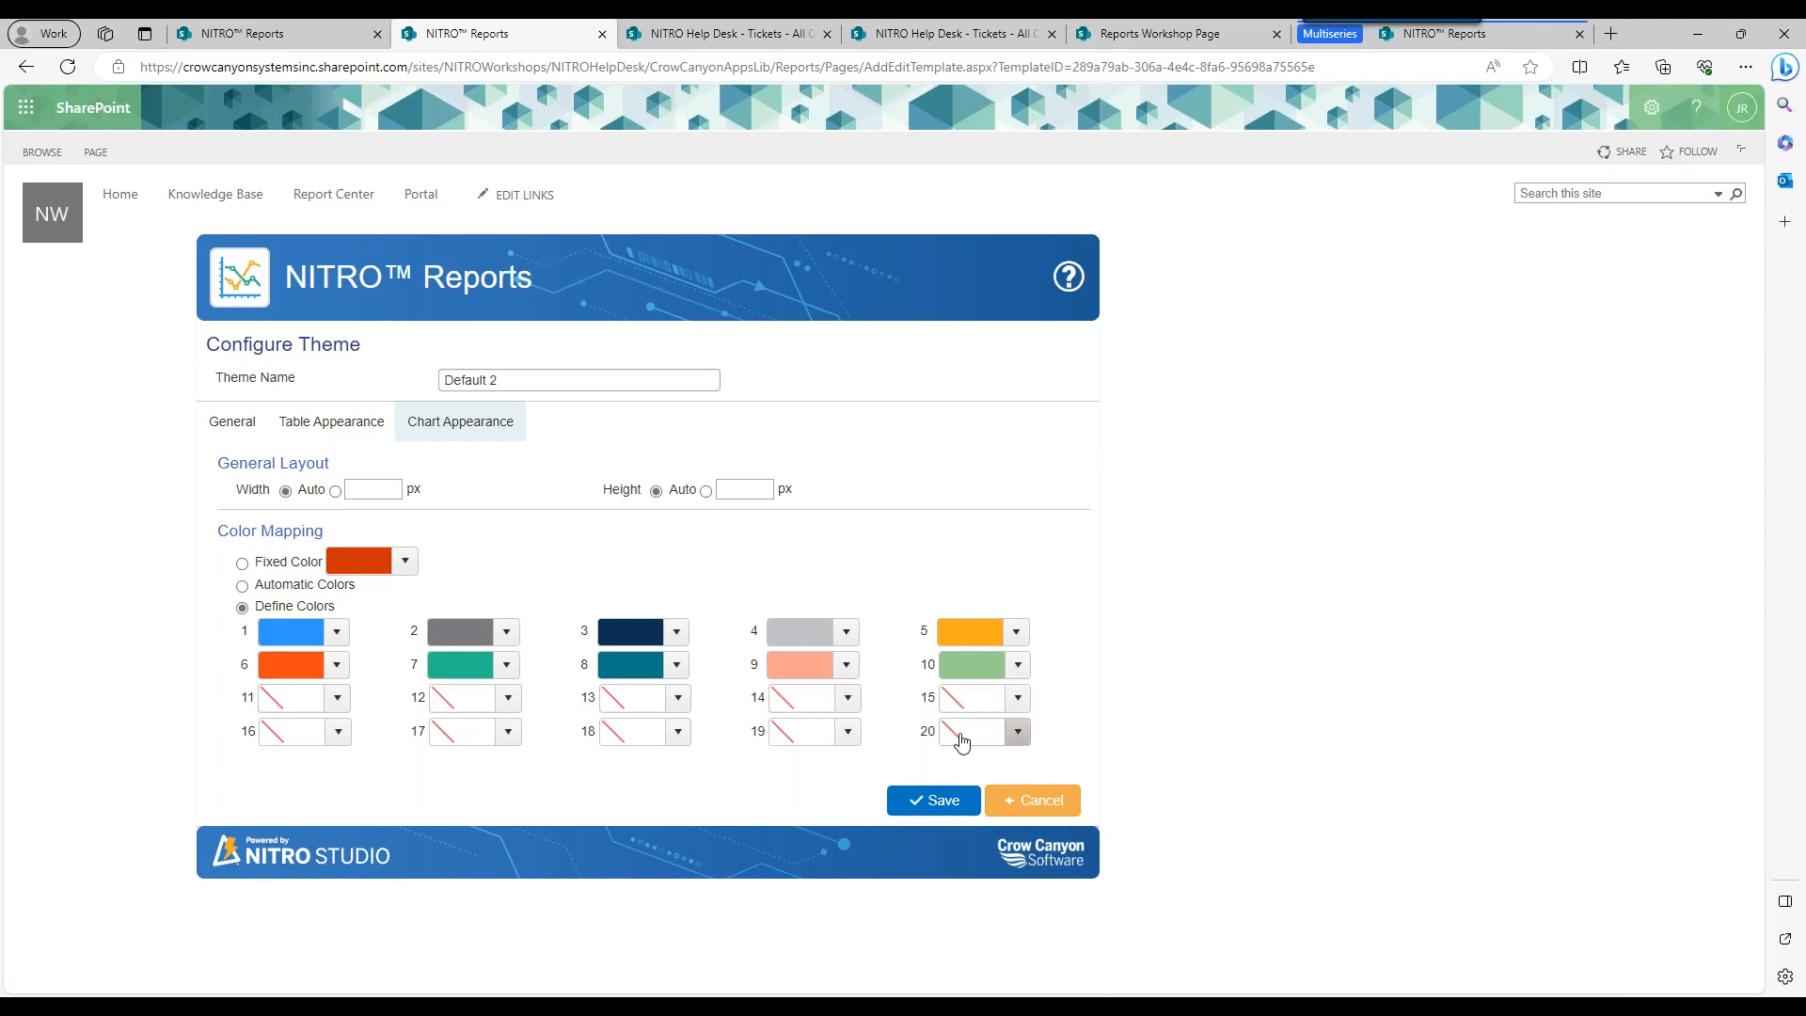
# Compare the chart's segment colors on the Reports Workshop Page before and after reloading it.
pyautogui.click(1167, 26)
pyautogui.moveTo(778, 502)
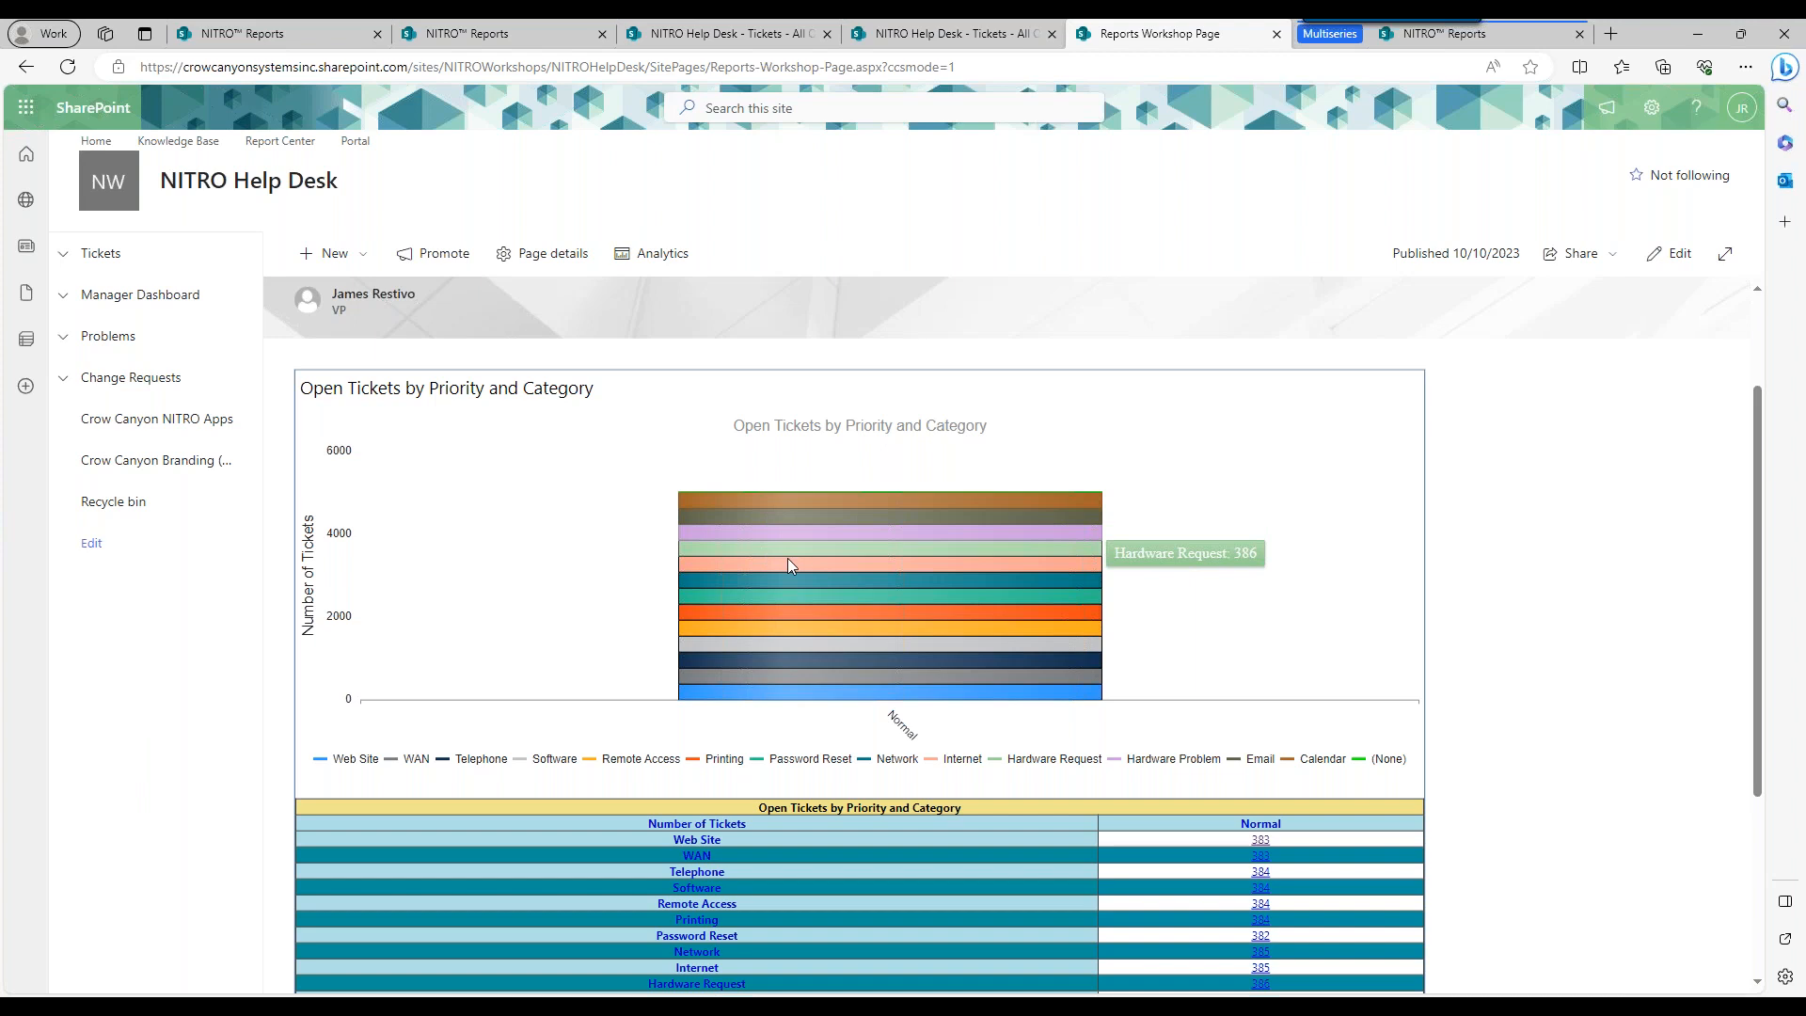
pyautogui.click(72, 68)
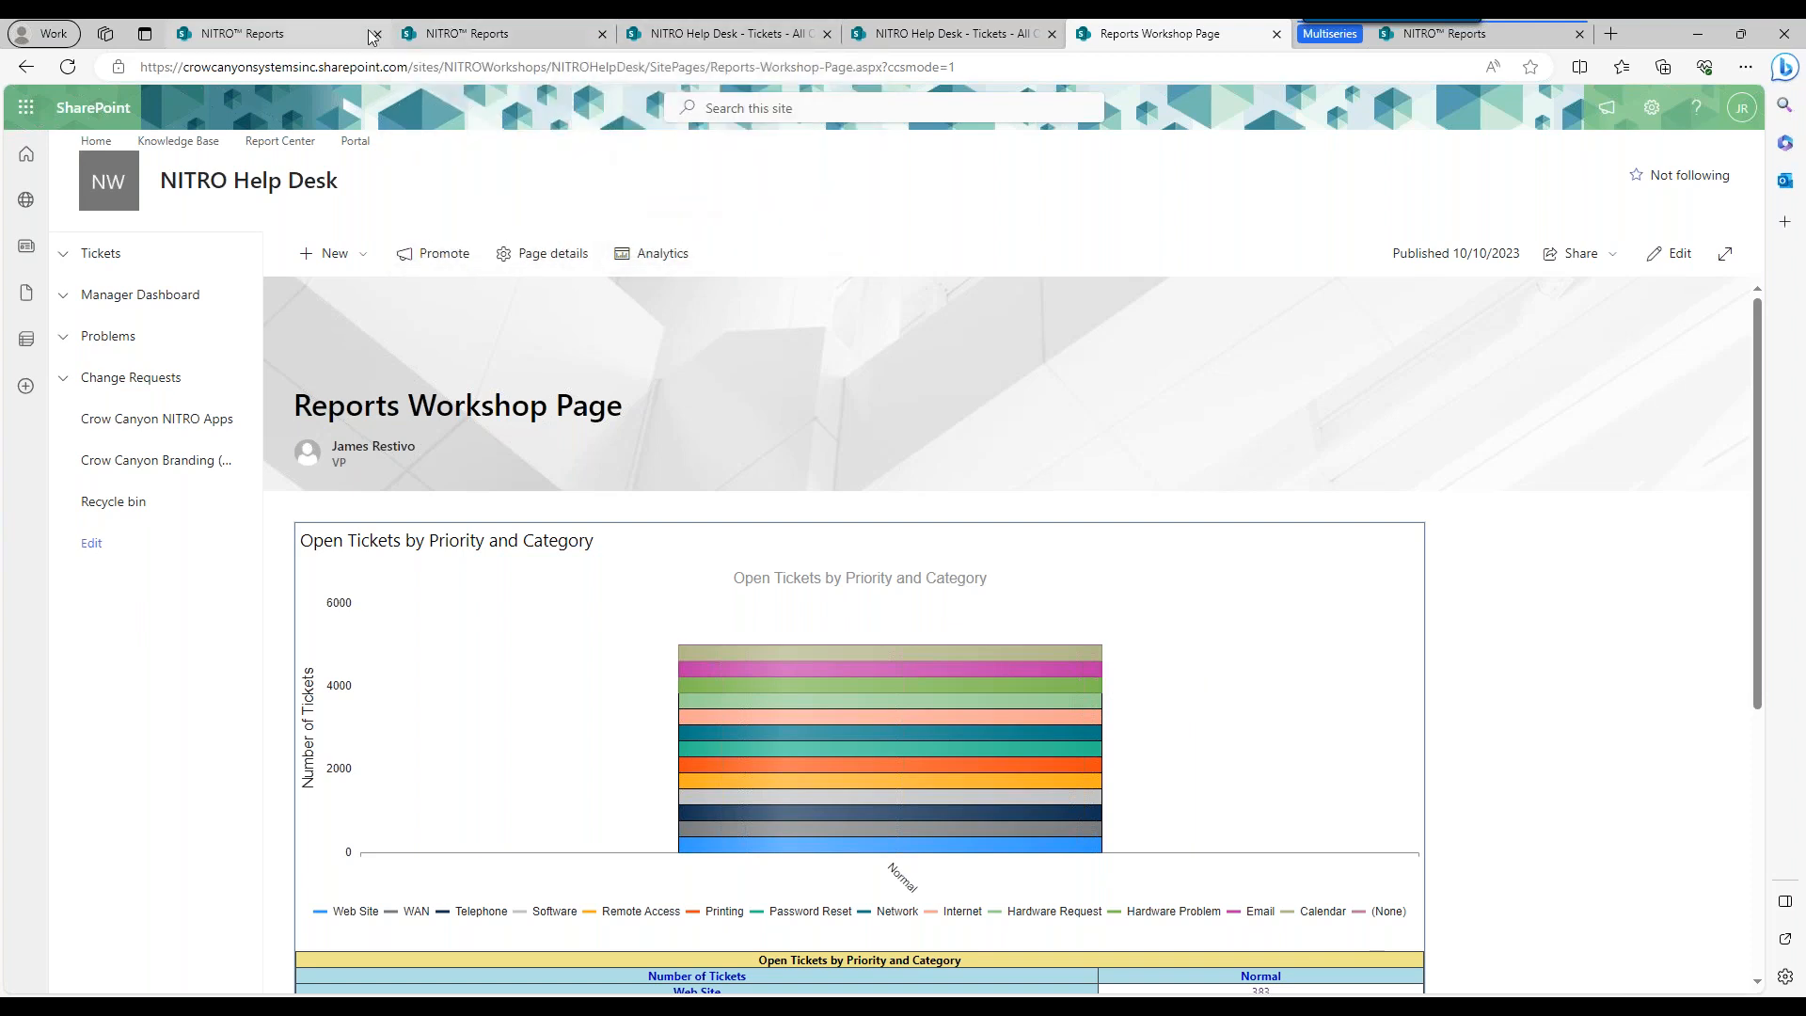
# Define chart color 11 of the Default 2 theme as pale pink, rgba(223, 183, 183, 1).
pyautogui.click(323, 36)
pyautogui.click(461, 34)
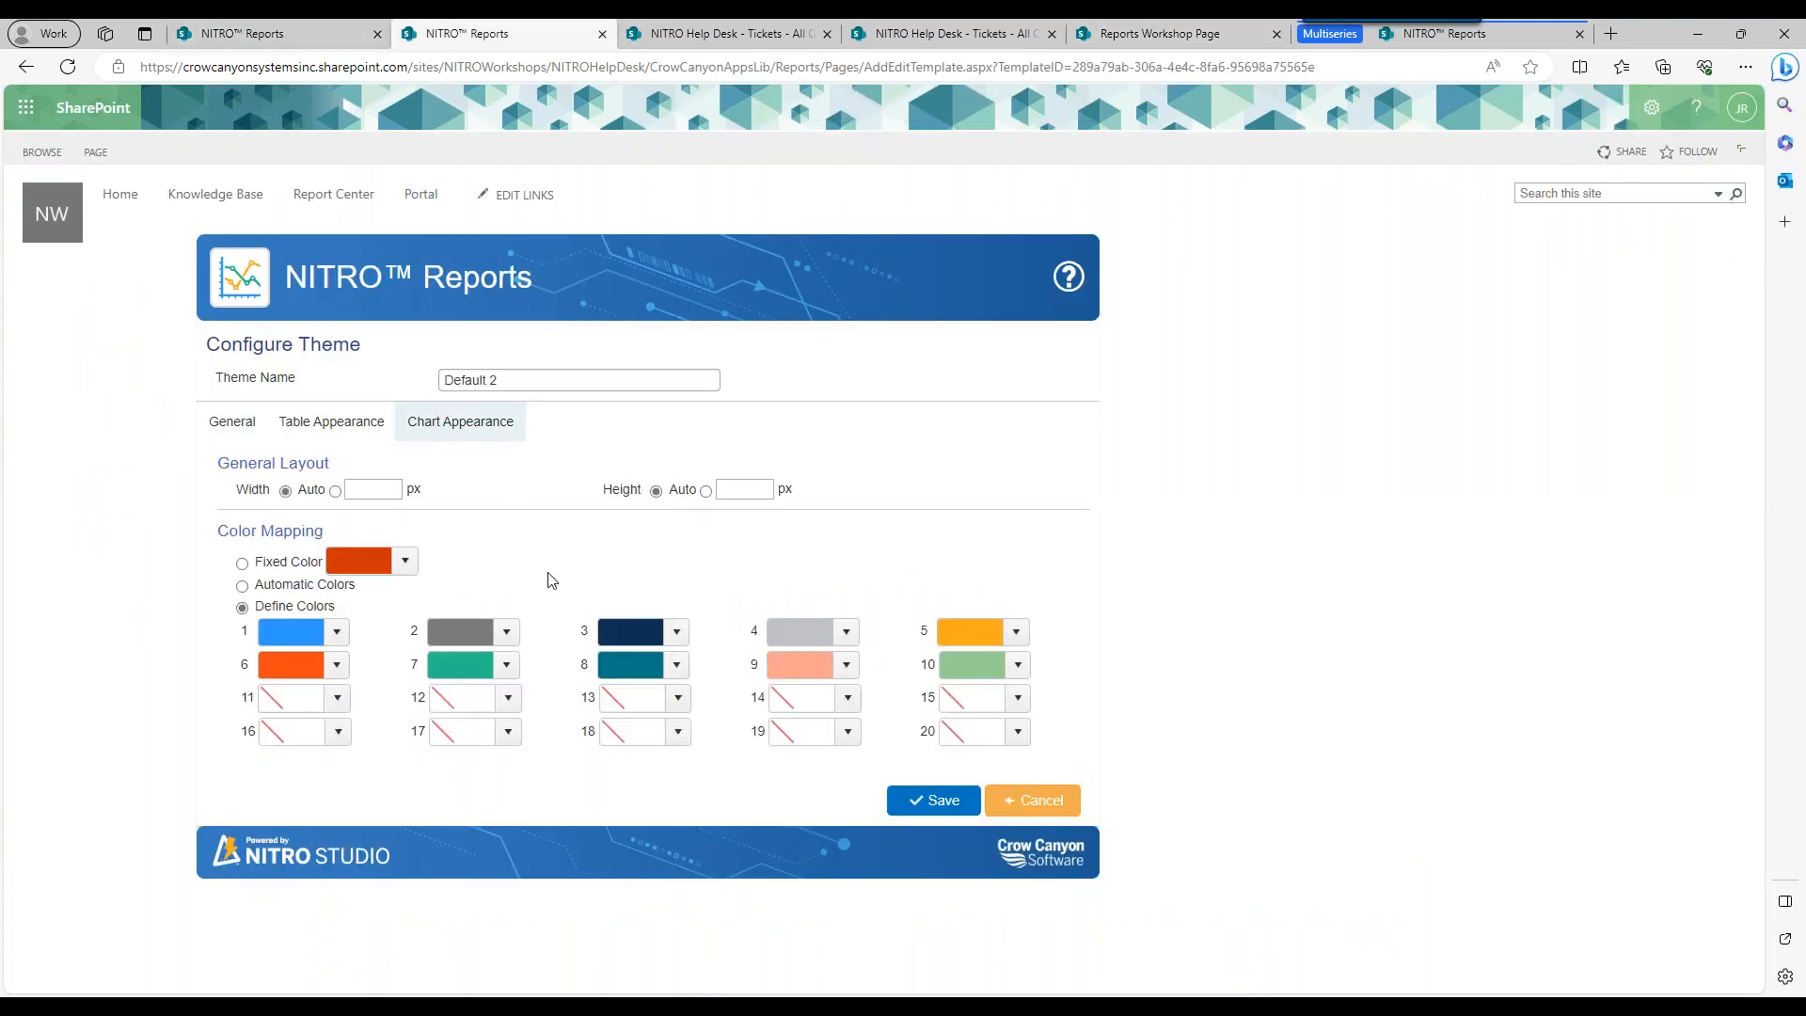
pyautogui.click(338, 699)
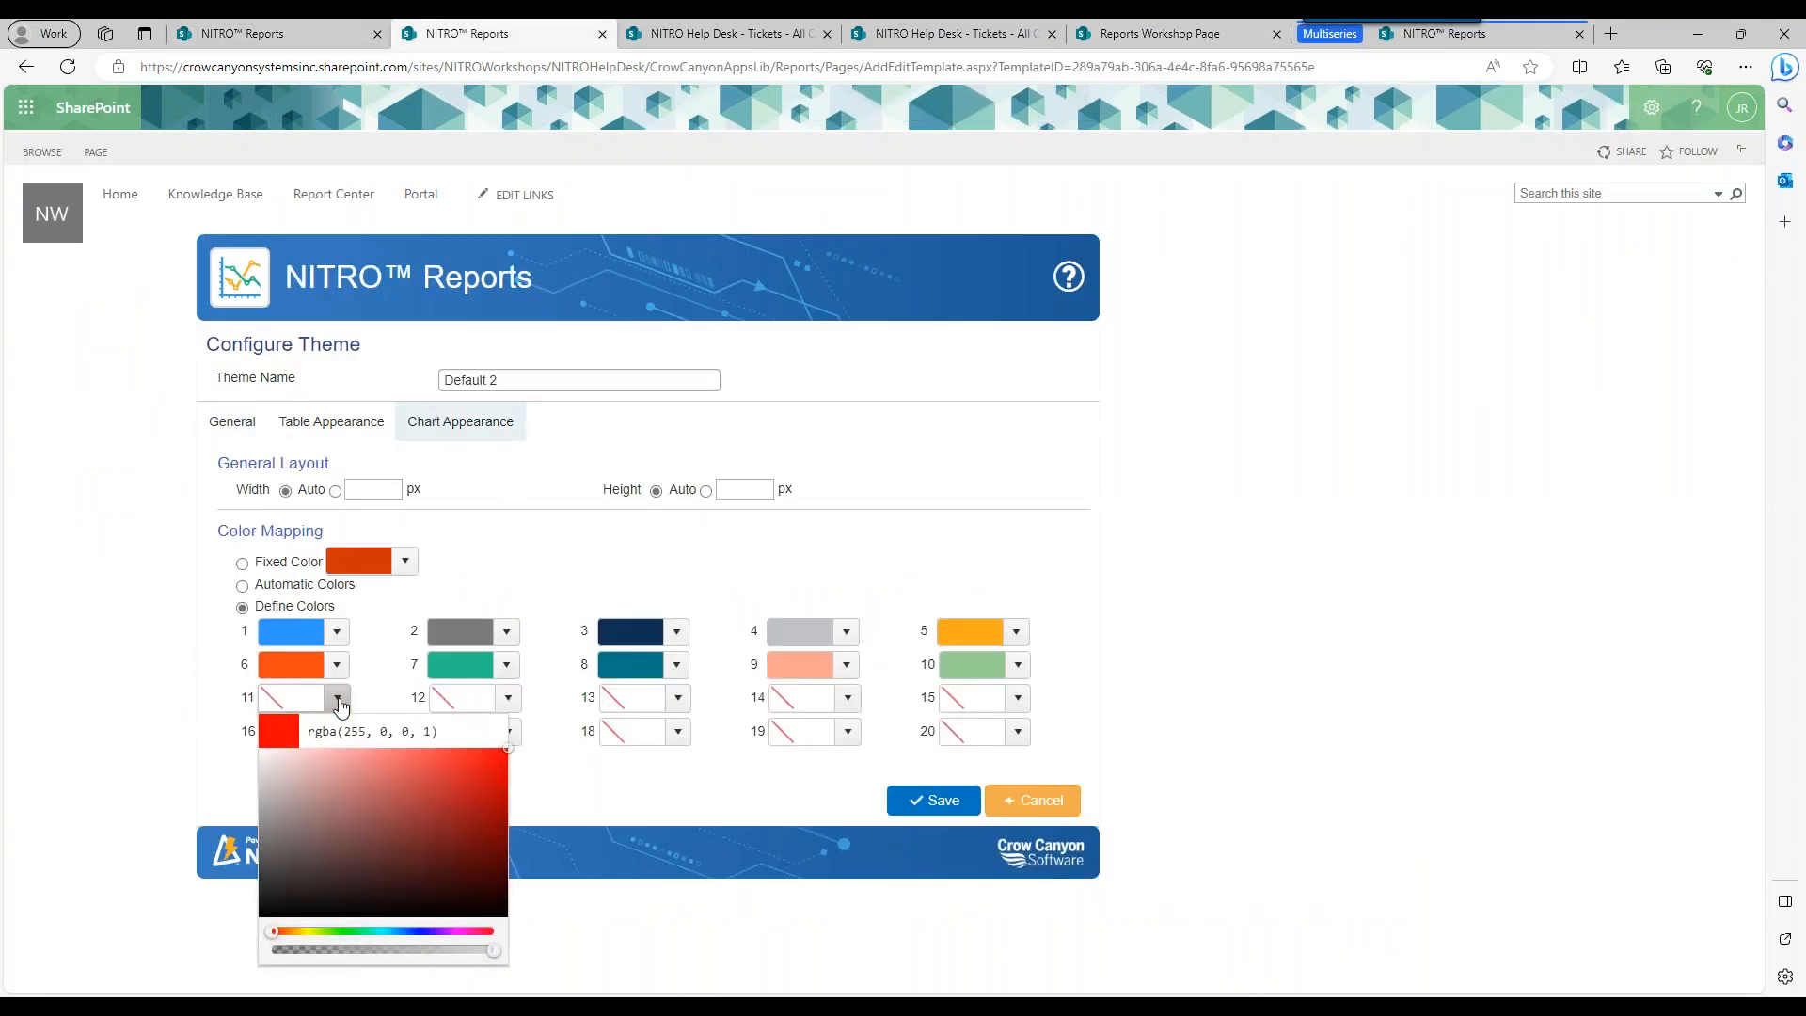
pyautogui.click(355, 767)
pyautogui.moveTo(348, 775); pyautogui.dragTo(304, 769)
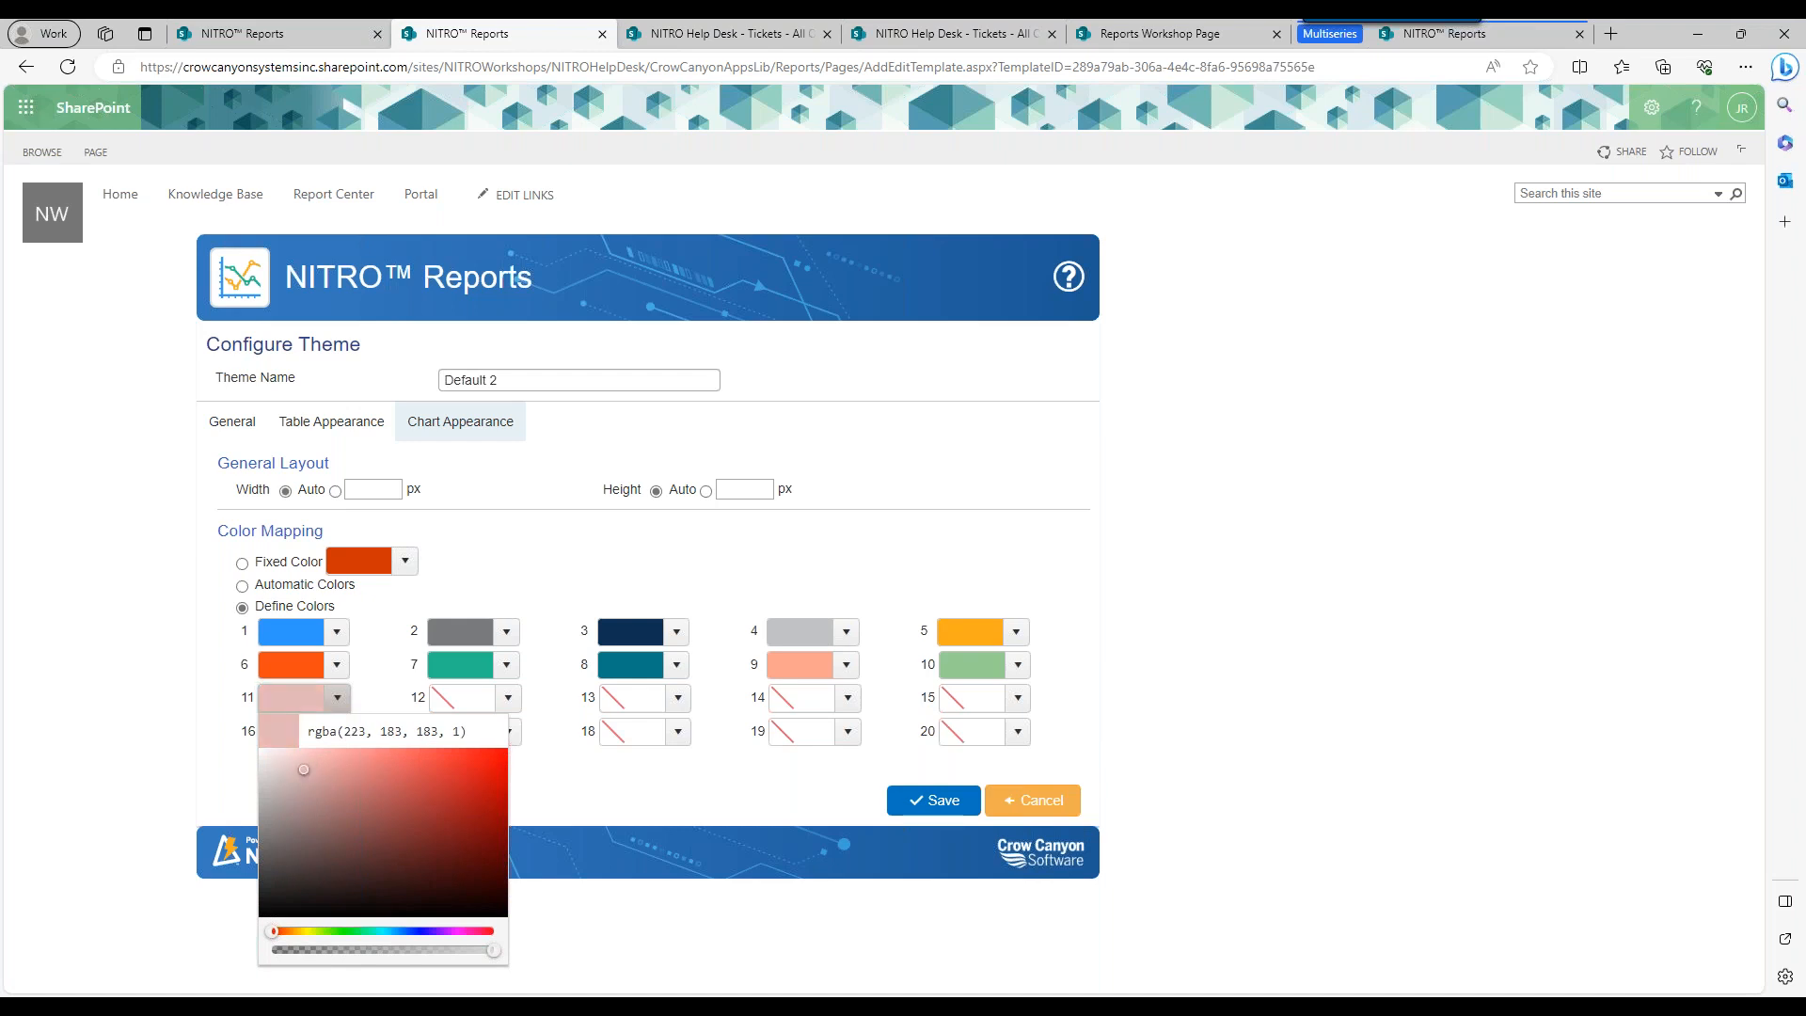
# Change chart color 11 of the Default 2 theme to lavender, rgba(202, 183, 223, 1), and define color 12 as salmon.
pyautogui.click(350, 932)
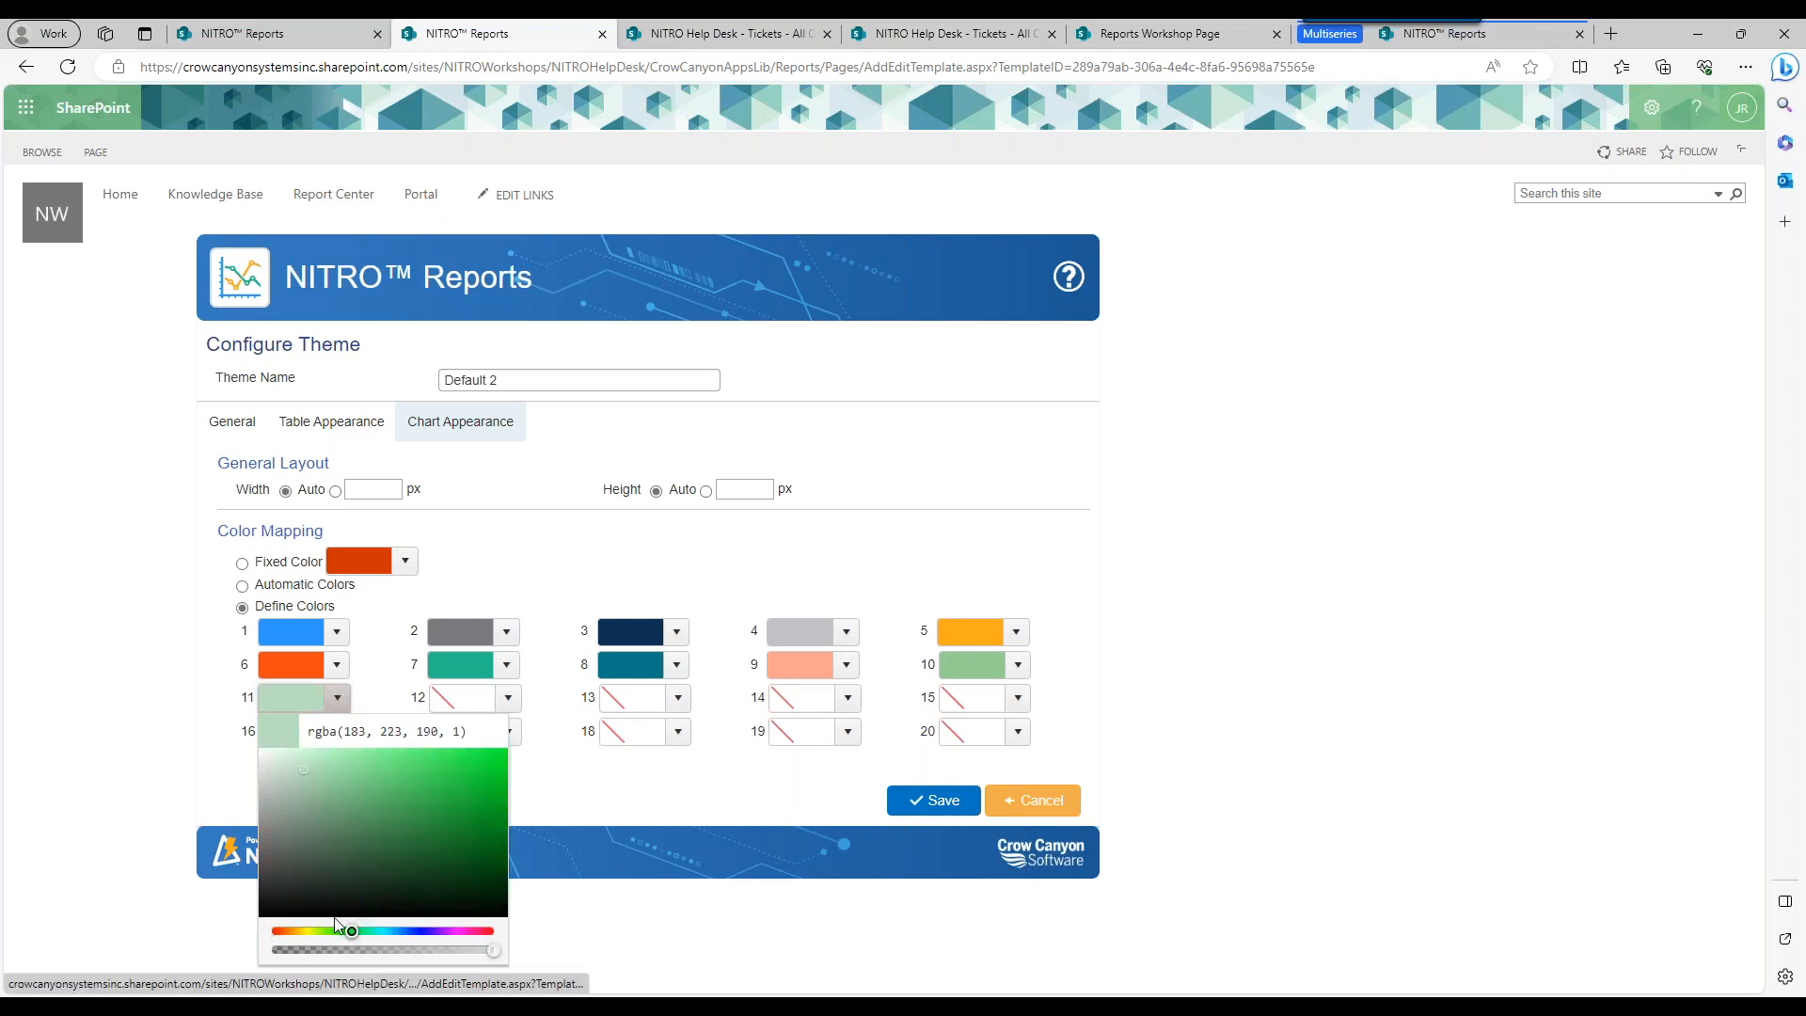
pyautogui.moveTo(422, 932)
pyautogui.mouseDown()
pyautogui.moveTo(457, 934)
pyautogui.moveTo(441, 931)
pyautogui.mouseUp()
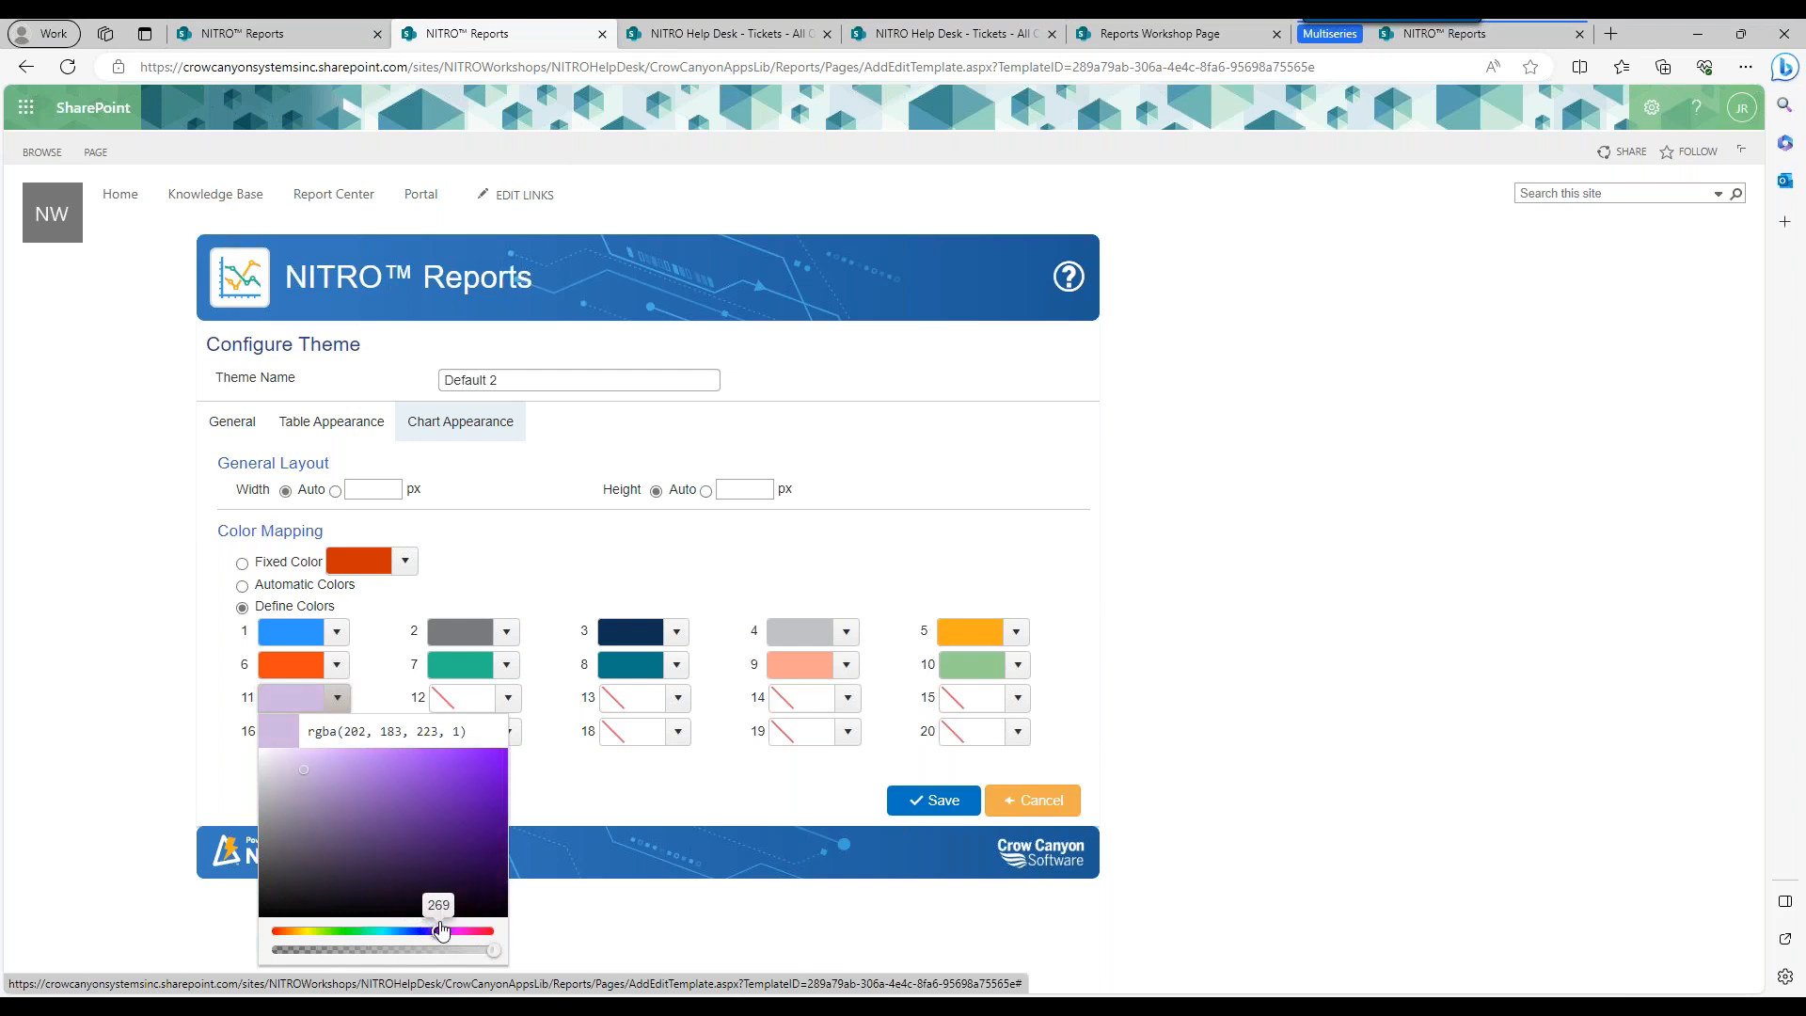
pyautogui.click(508, 701)
pyautogui.moveTo(504, 834); pyautogui.dragTo(566, 760)
# Define chart color 13 of the Default 2 theme as light green and save the theme.
pyautogui.click(627, 712)
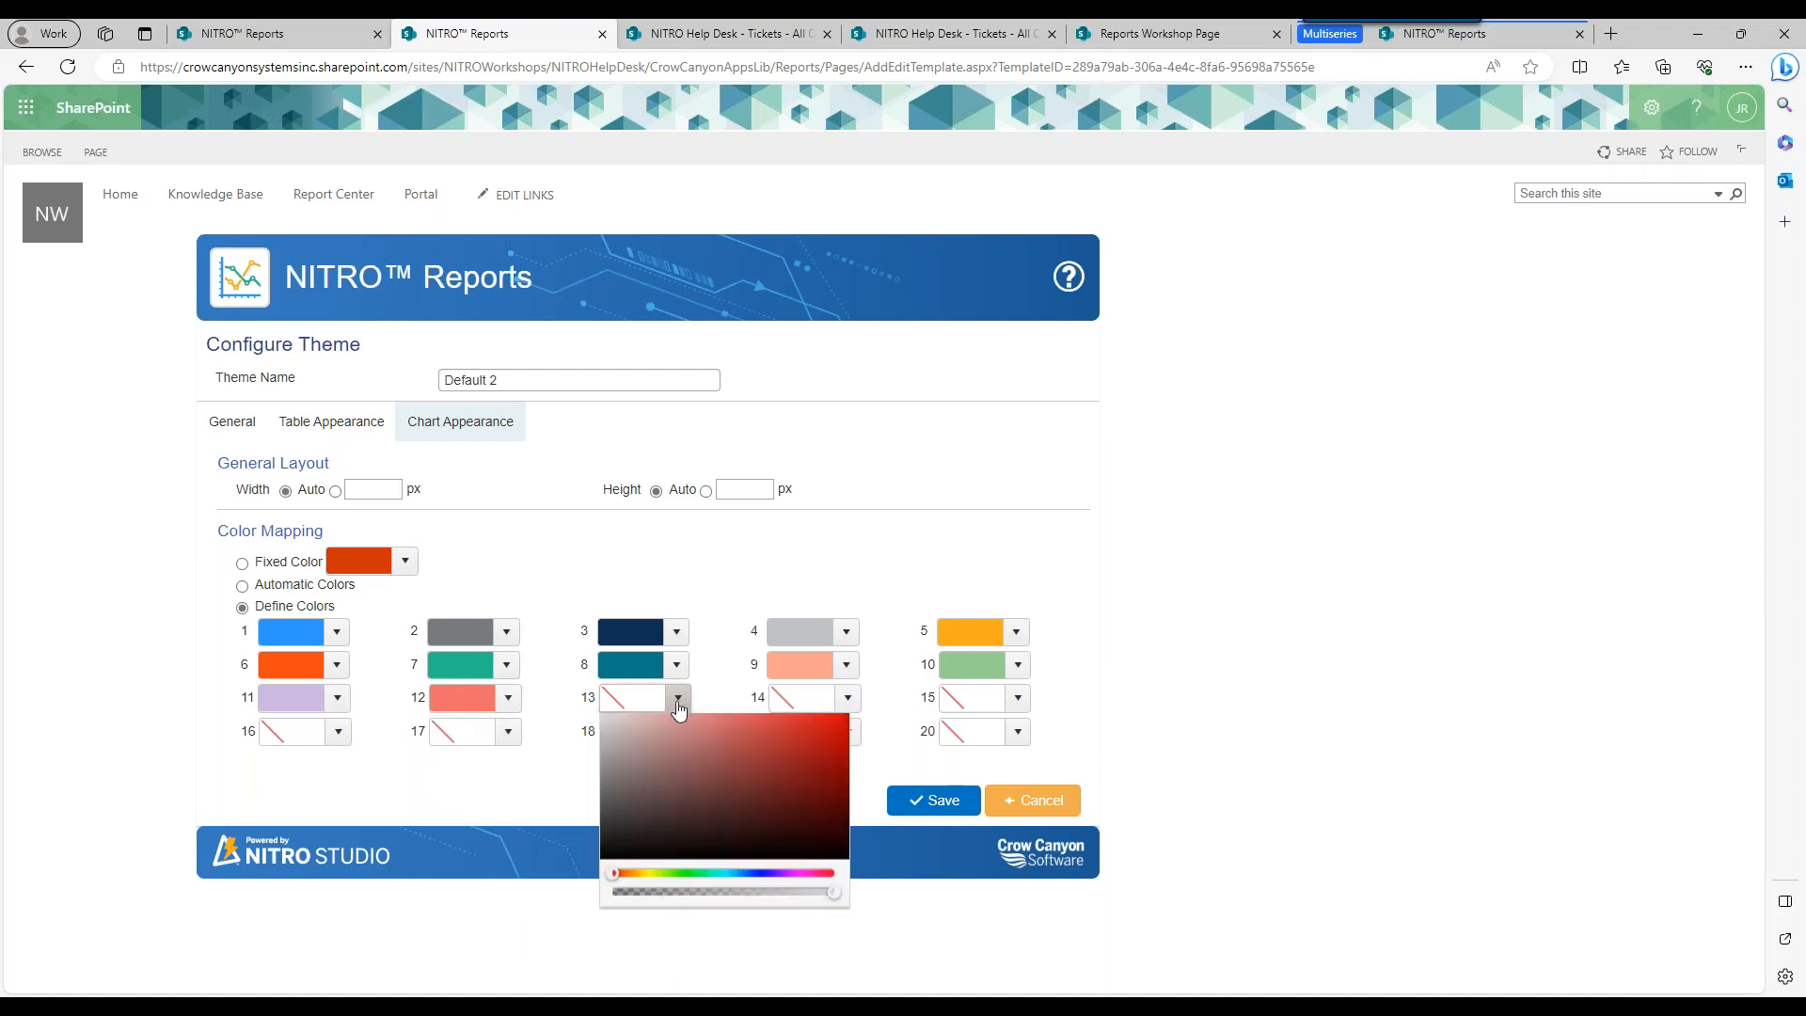
pyautogui.click(675, 931)
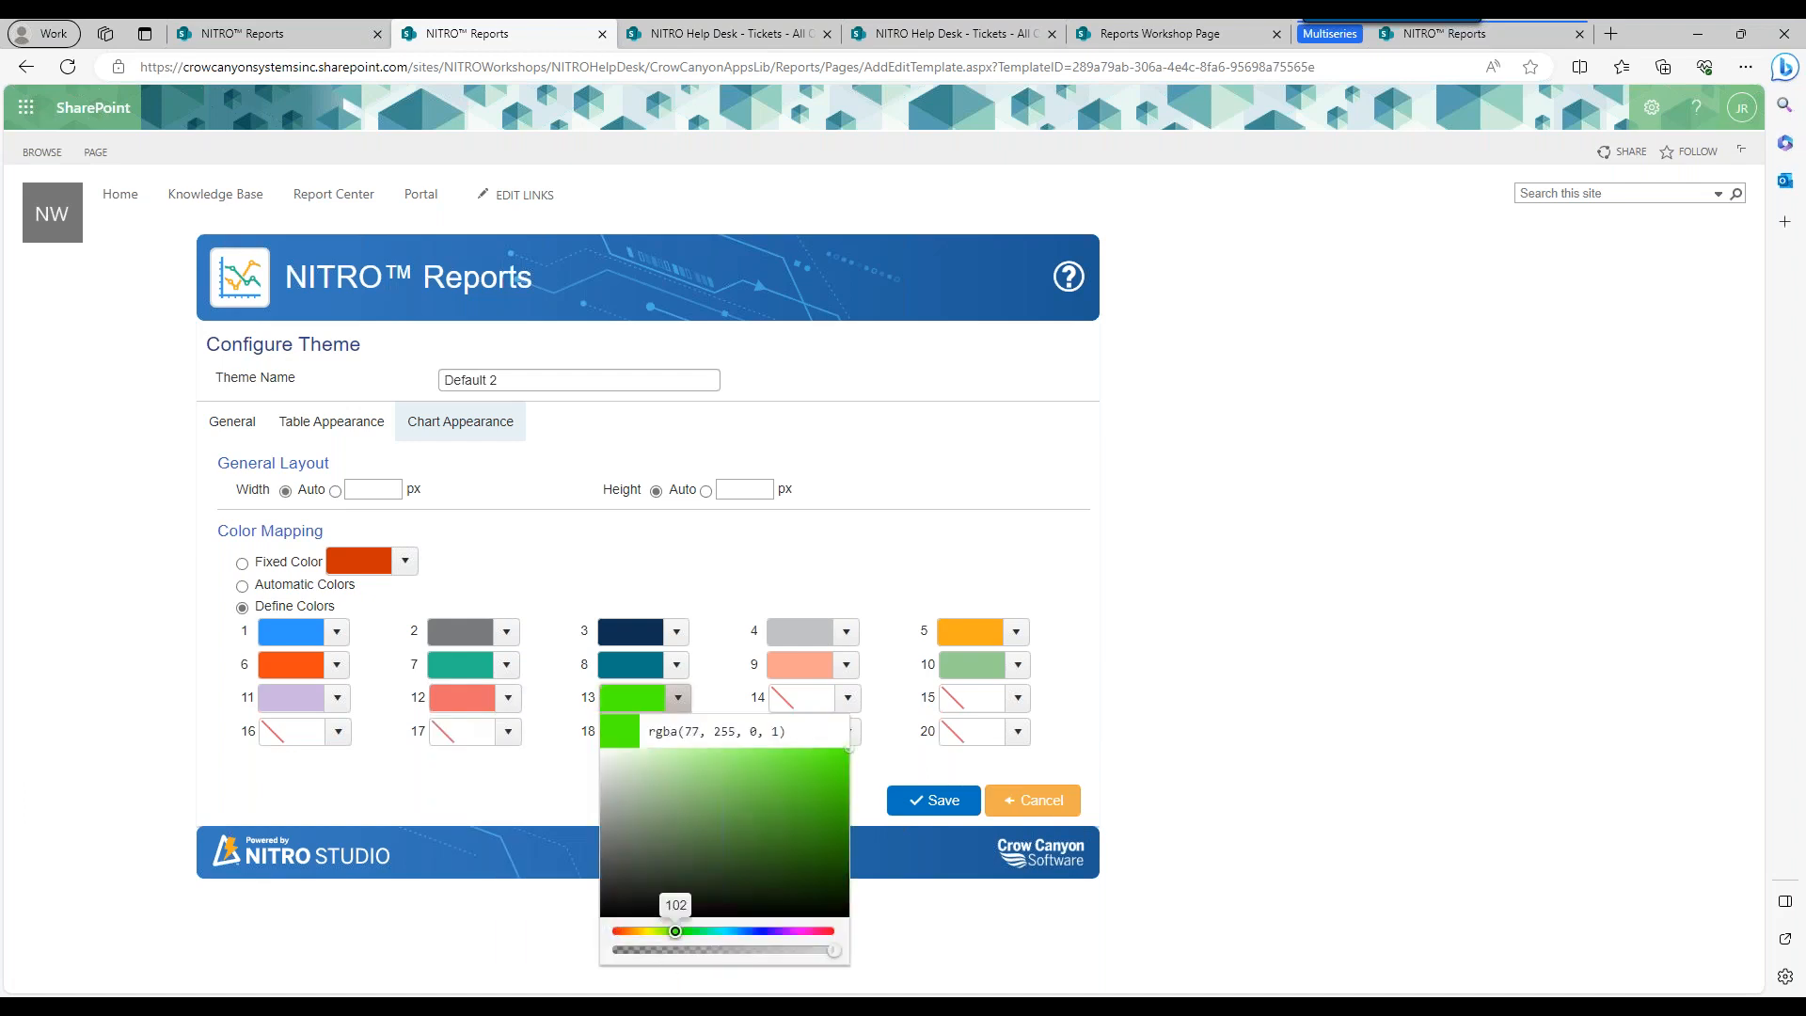
pyautogui.click(696, 773)
pyautogui.click(1184, 634)
pyautogui.click(932, 802)
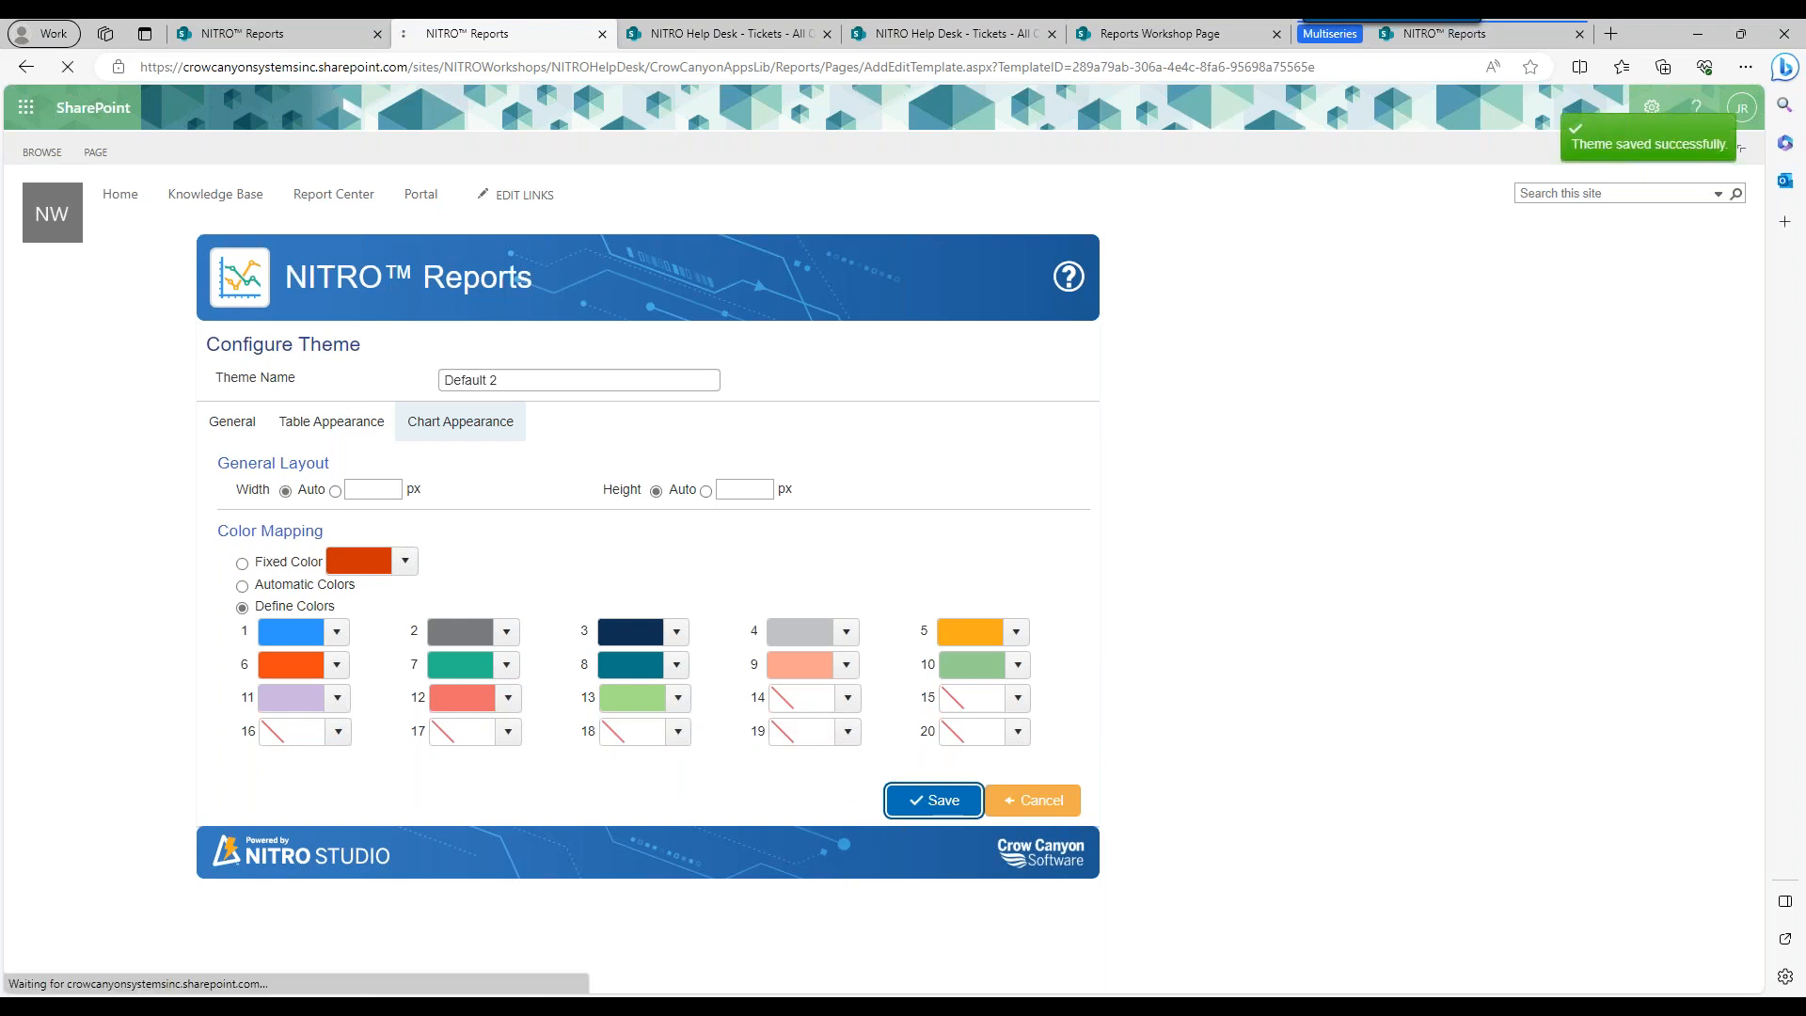
# Reload the Reports Workshop Page and check the colors of the chart's uppermost segments.
pyautogui.click(1162, 34)
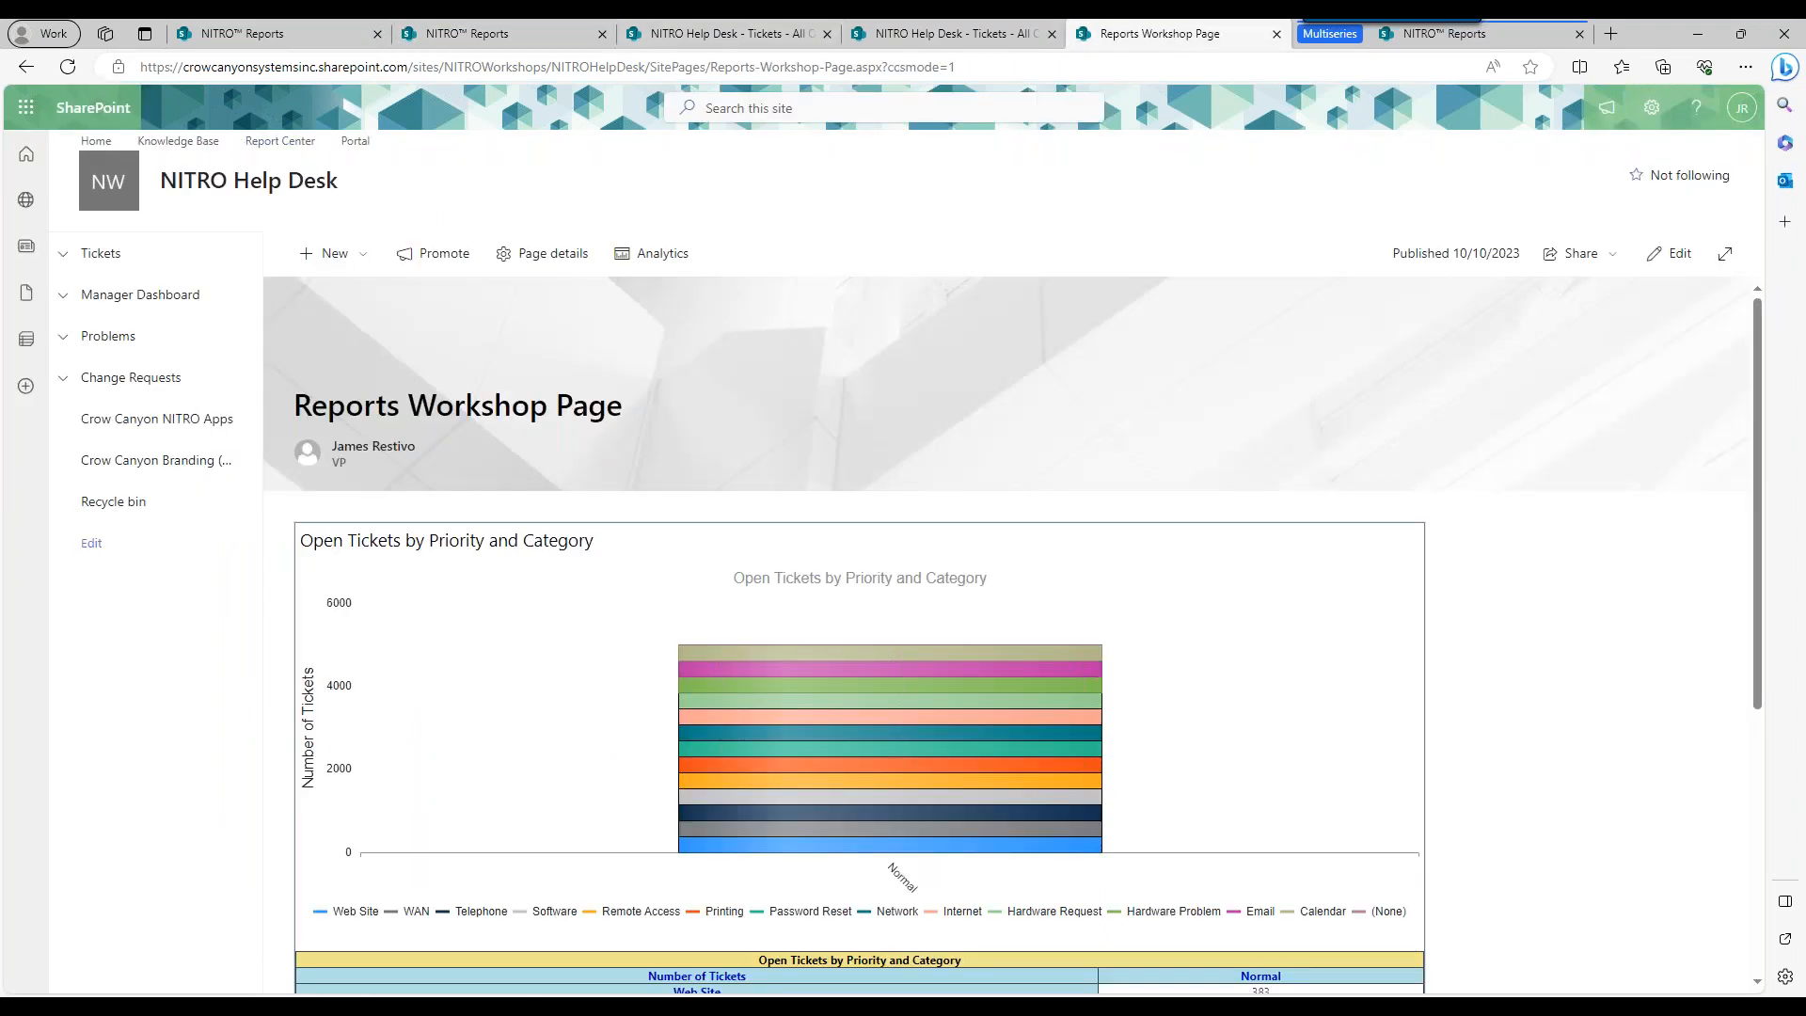
pyautogui.click(68, 67)
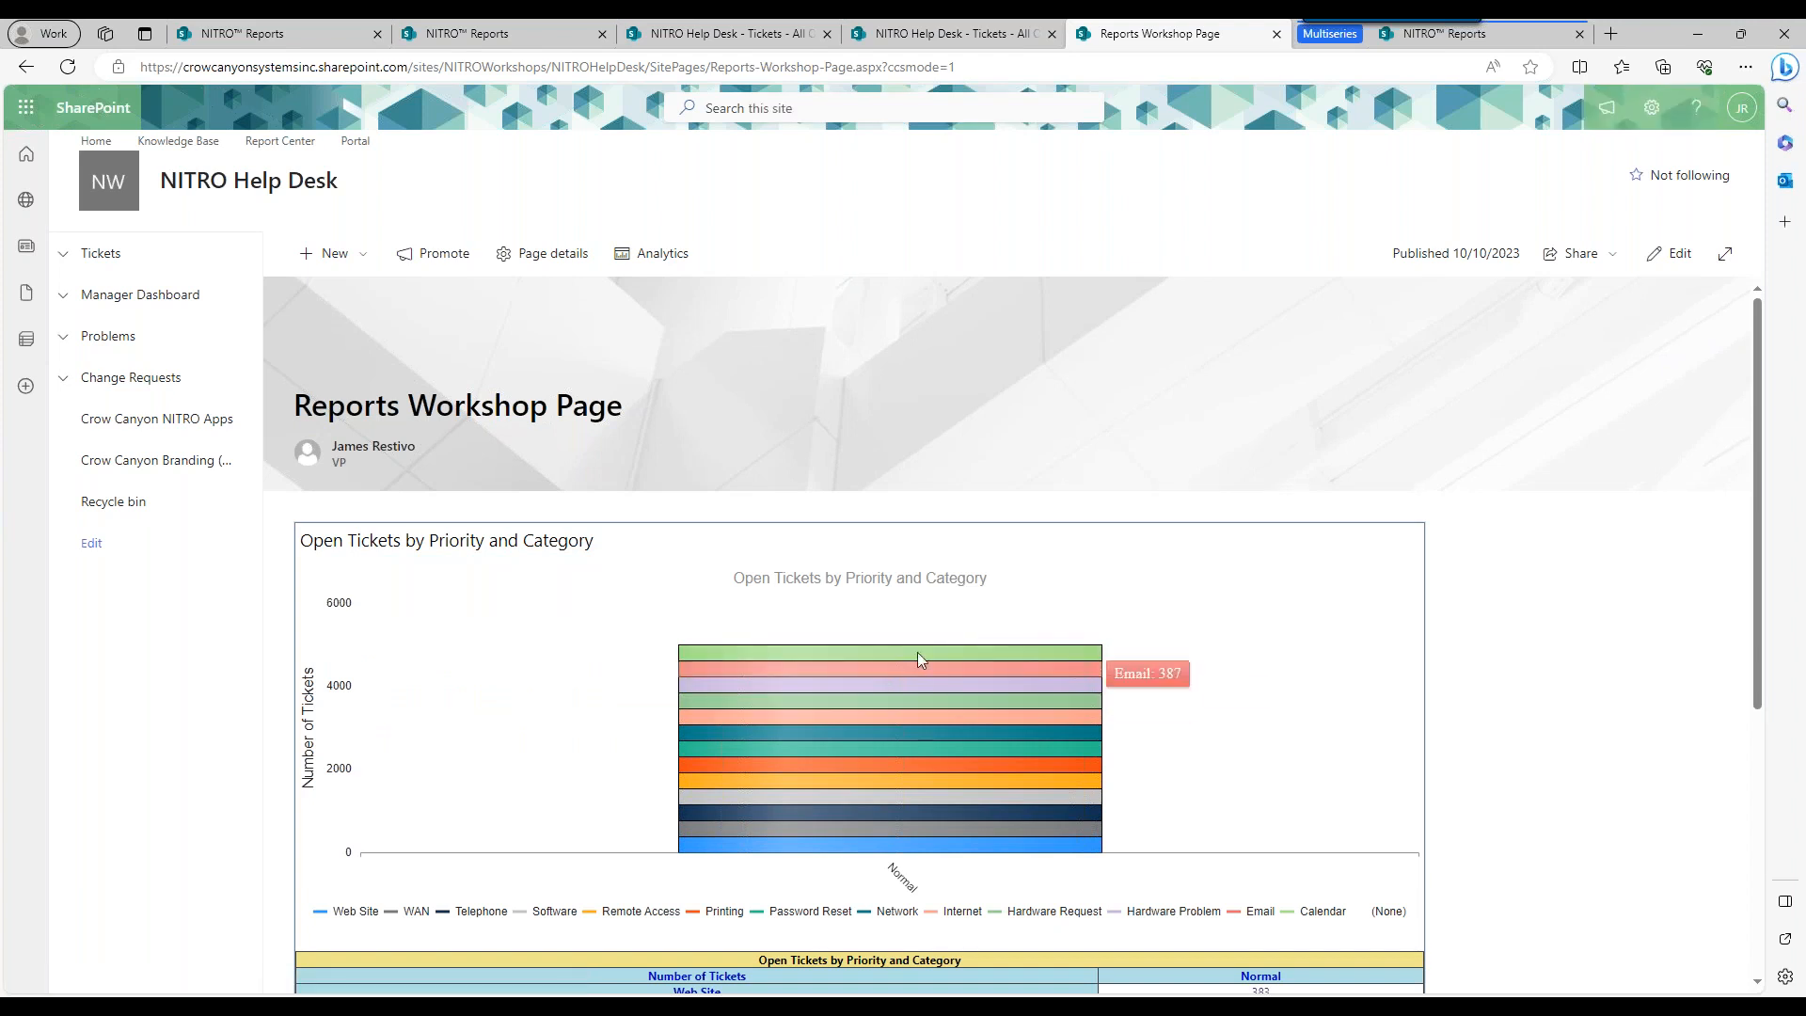
# Reopen the Default 2 theme for editing and review its chart appearance and table appearance settings.
pyautogui.click(536, 33)
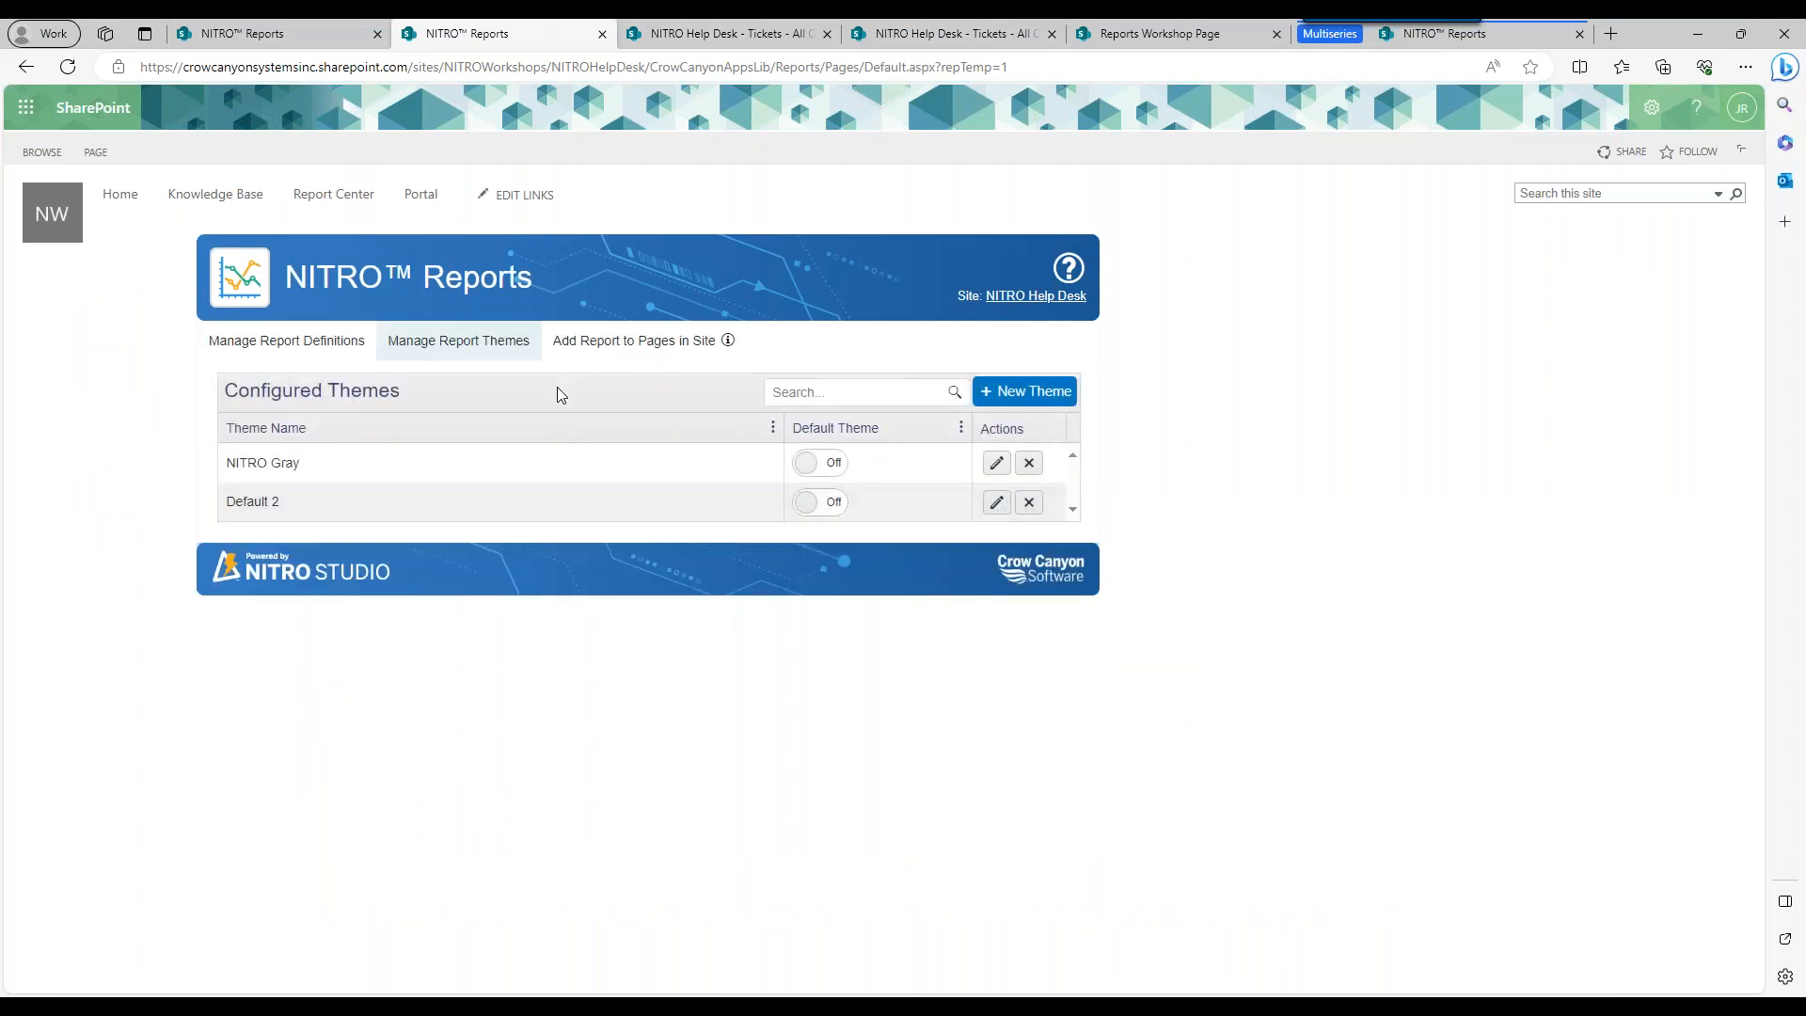
pyautogui.click(1003, 510)
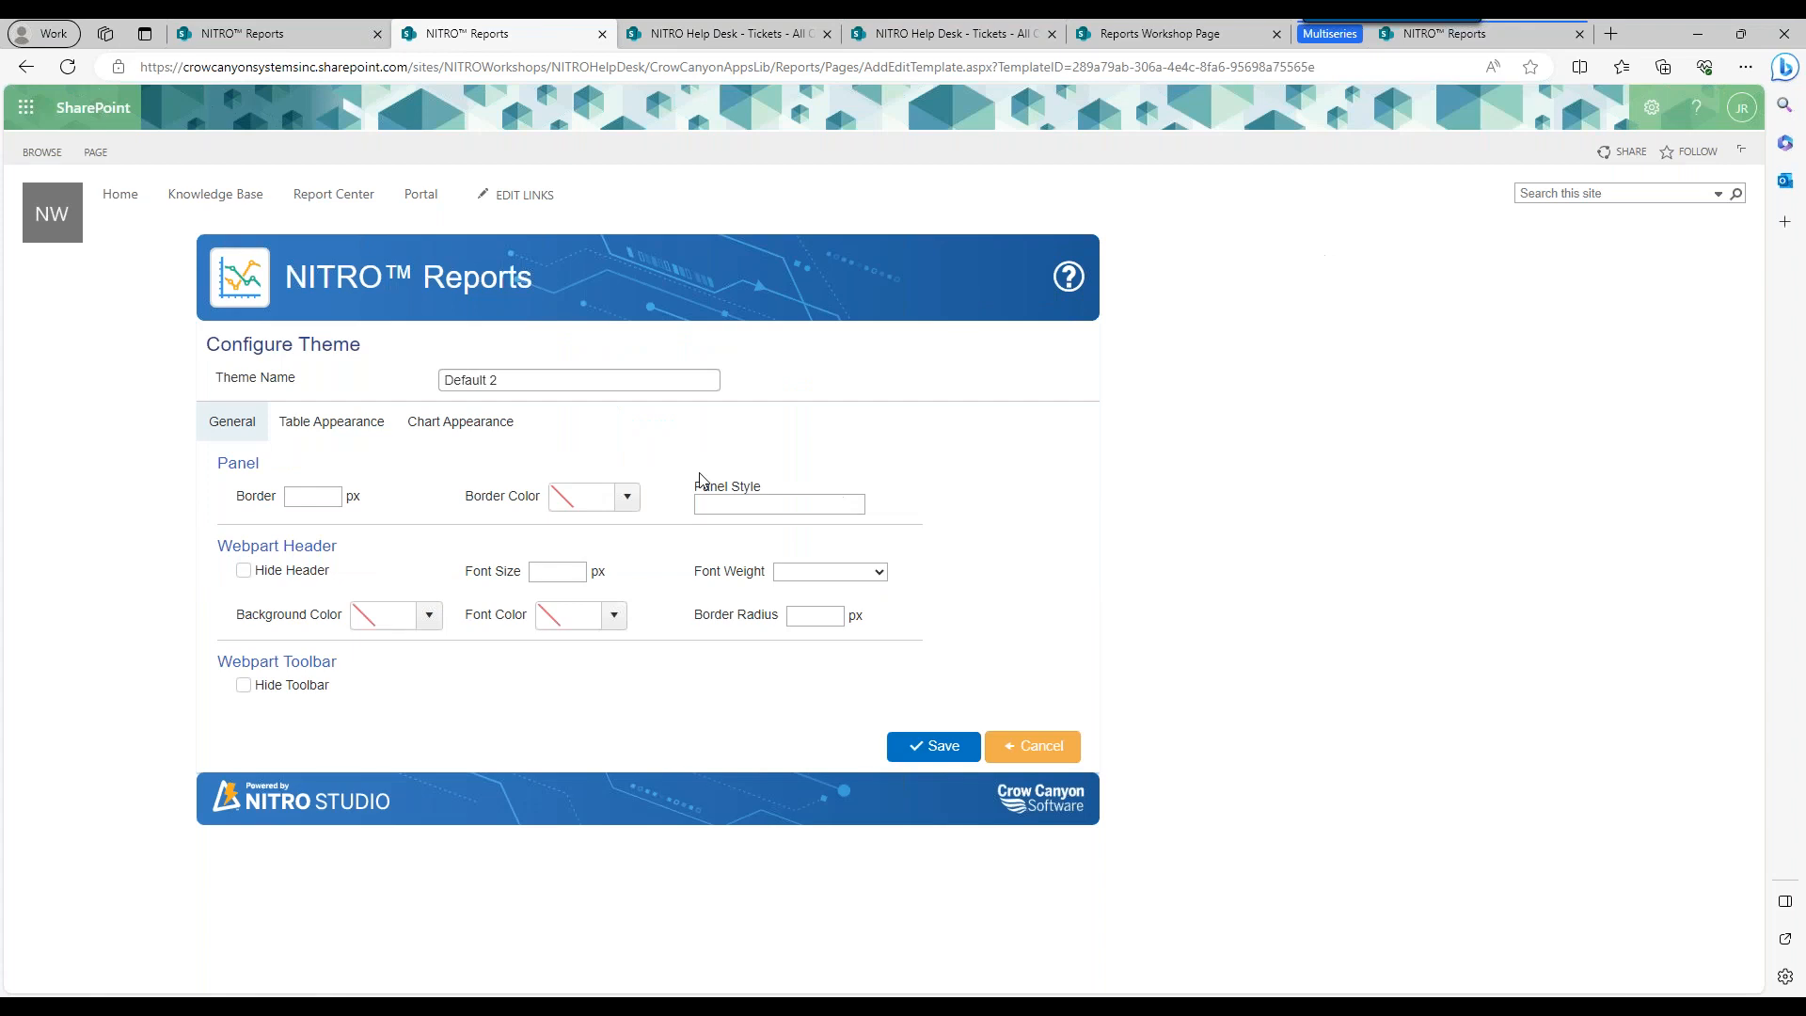
pyautogui.click(435, 425)
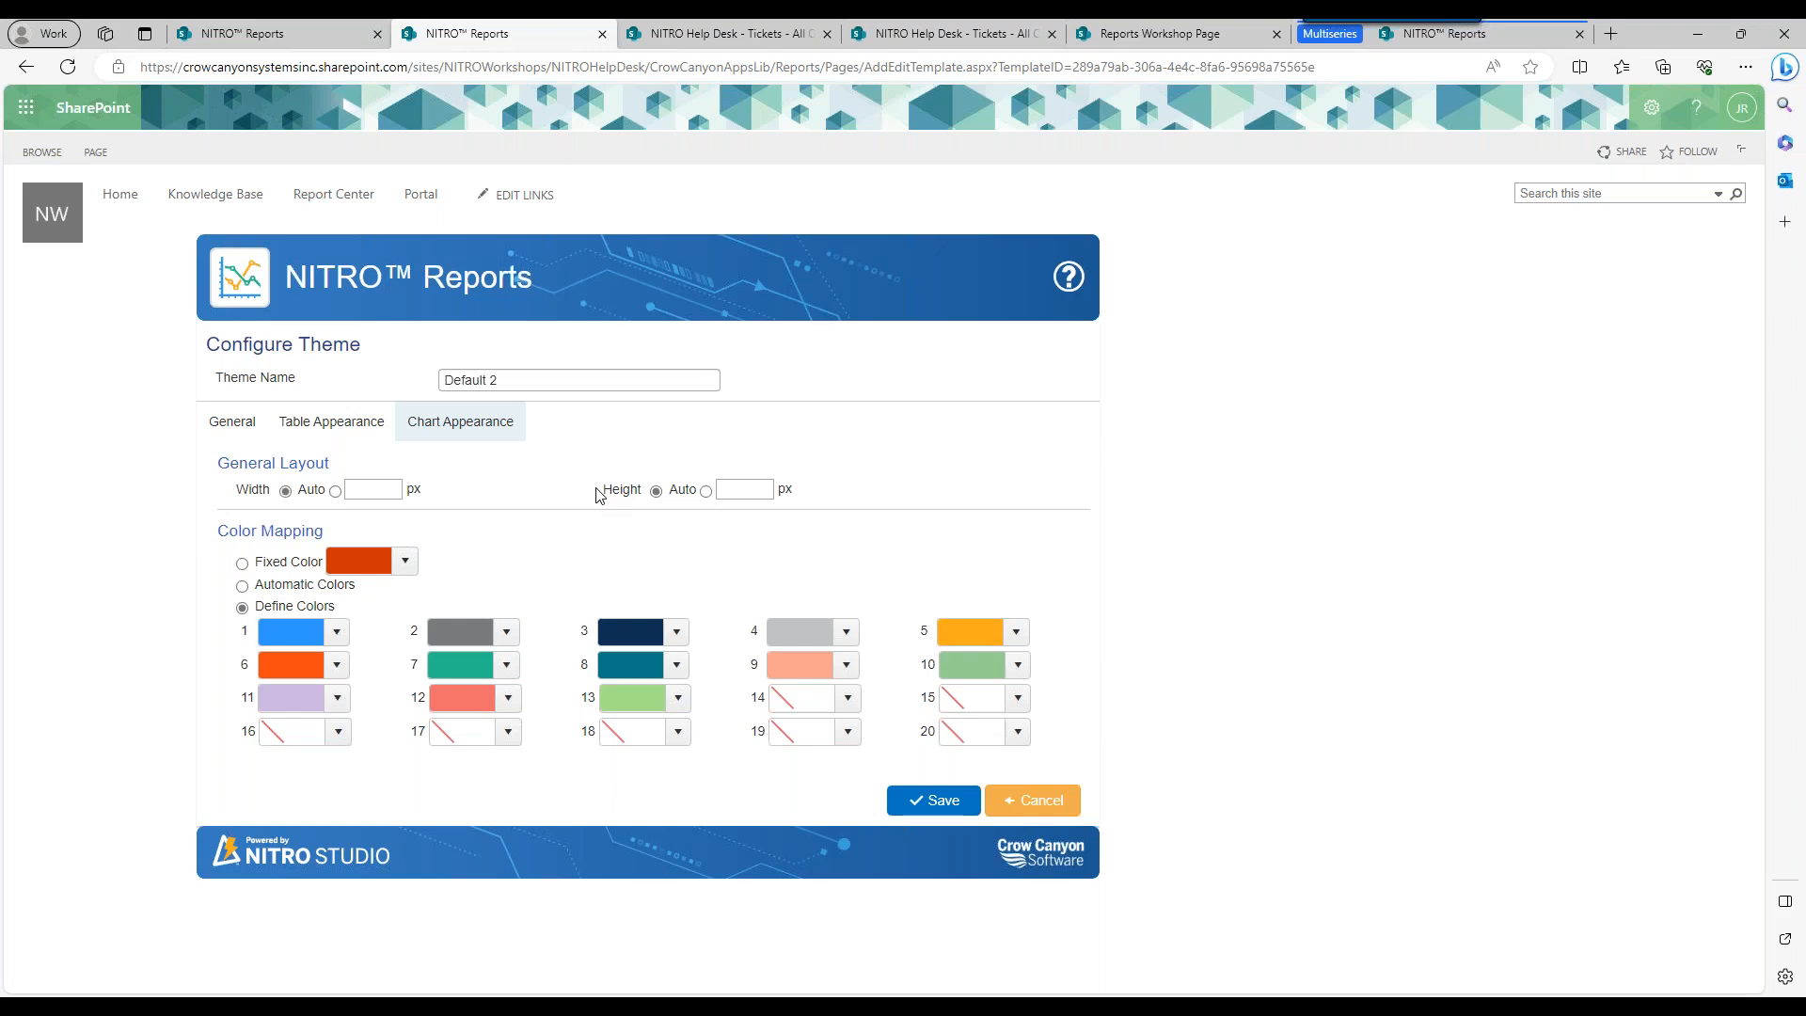
pyautogui.click(365, 421)
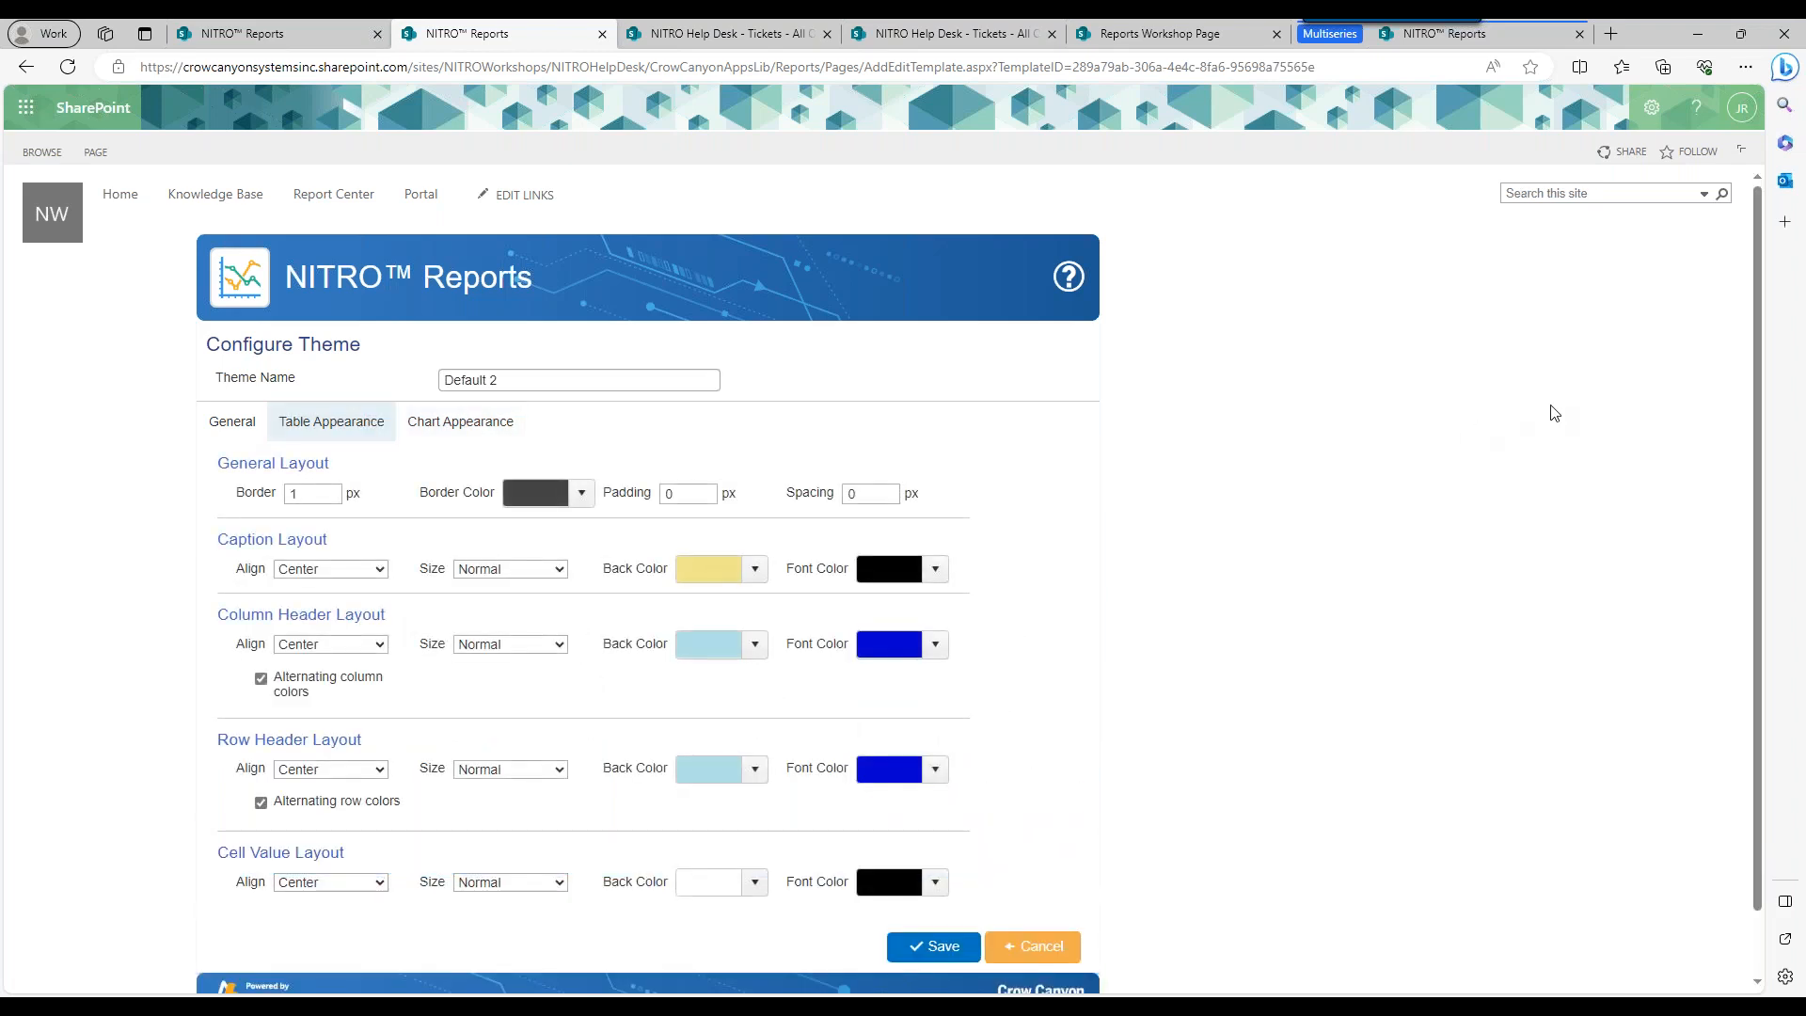
# Reload the Reports Workshop Page and examine the row and header colors of the table below the chart.
pyautogui.click(1110, 36)
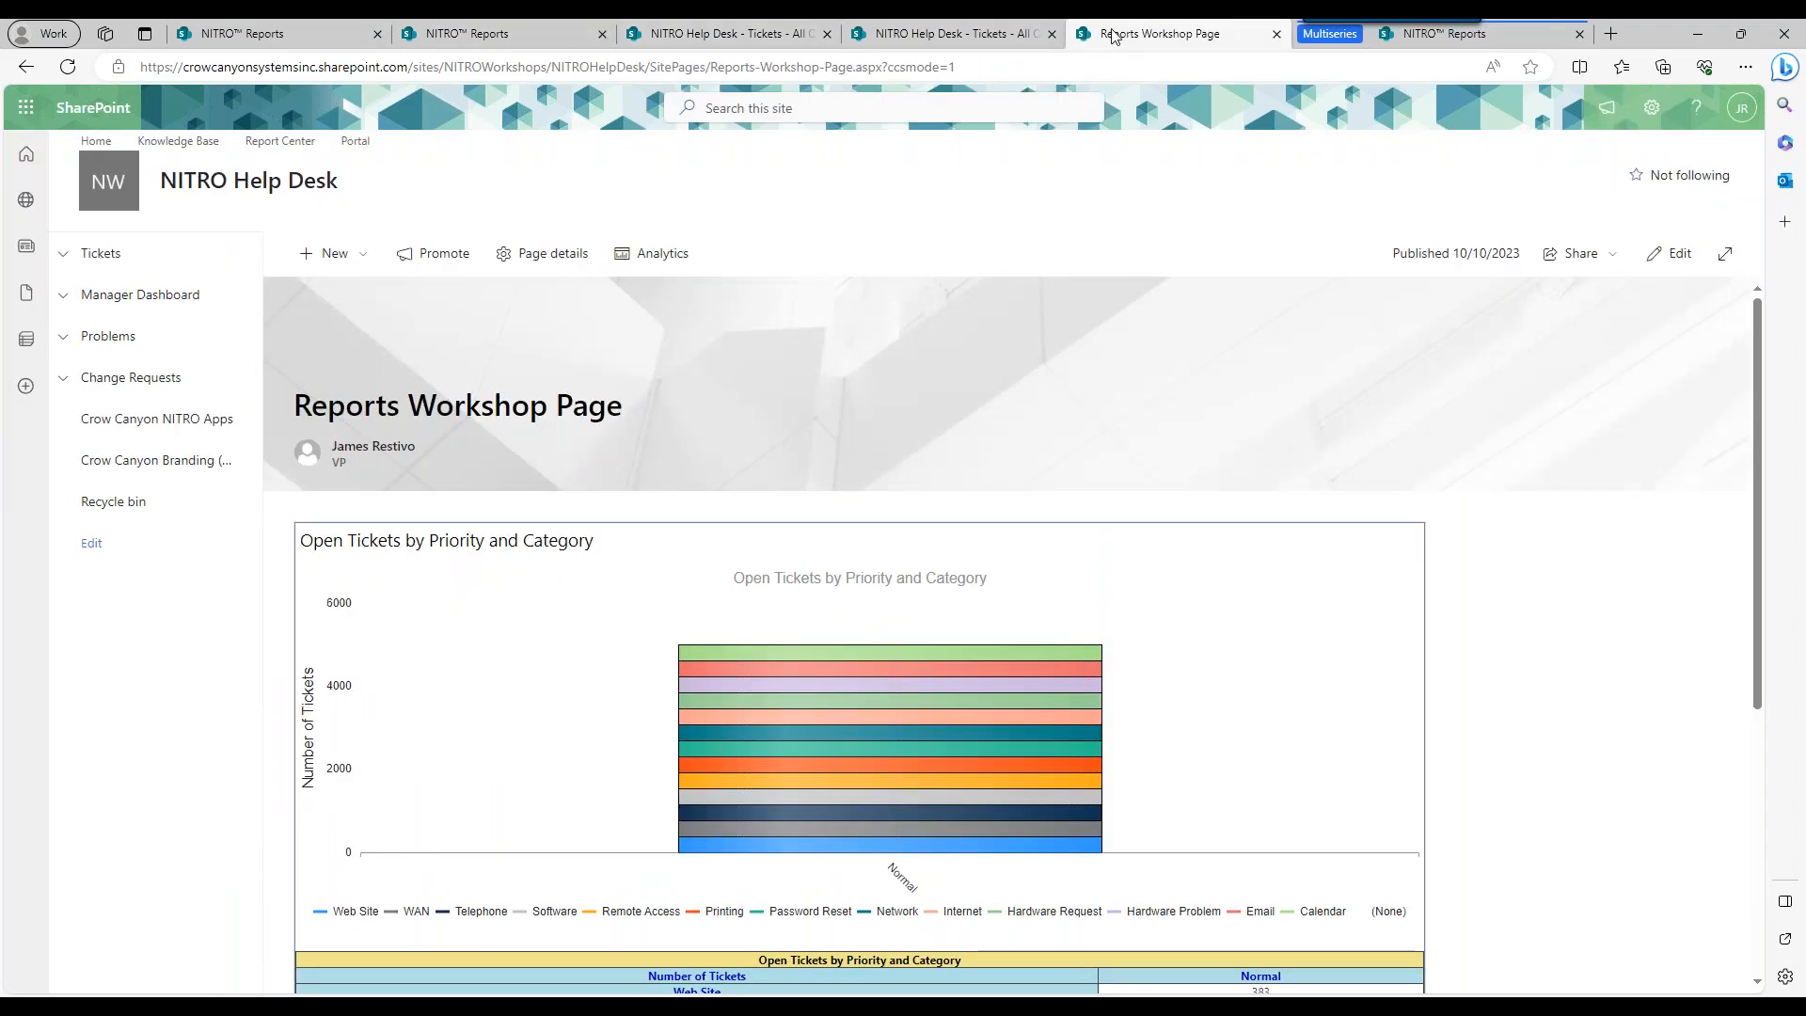
pyautogui.moveTo(1761, 387); pyautogui.dragTo(1778, 572)
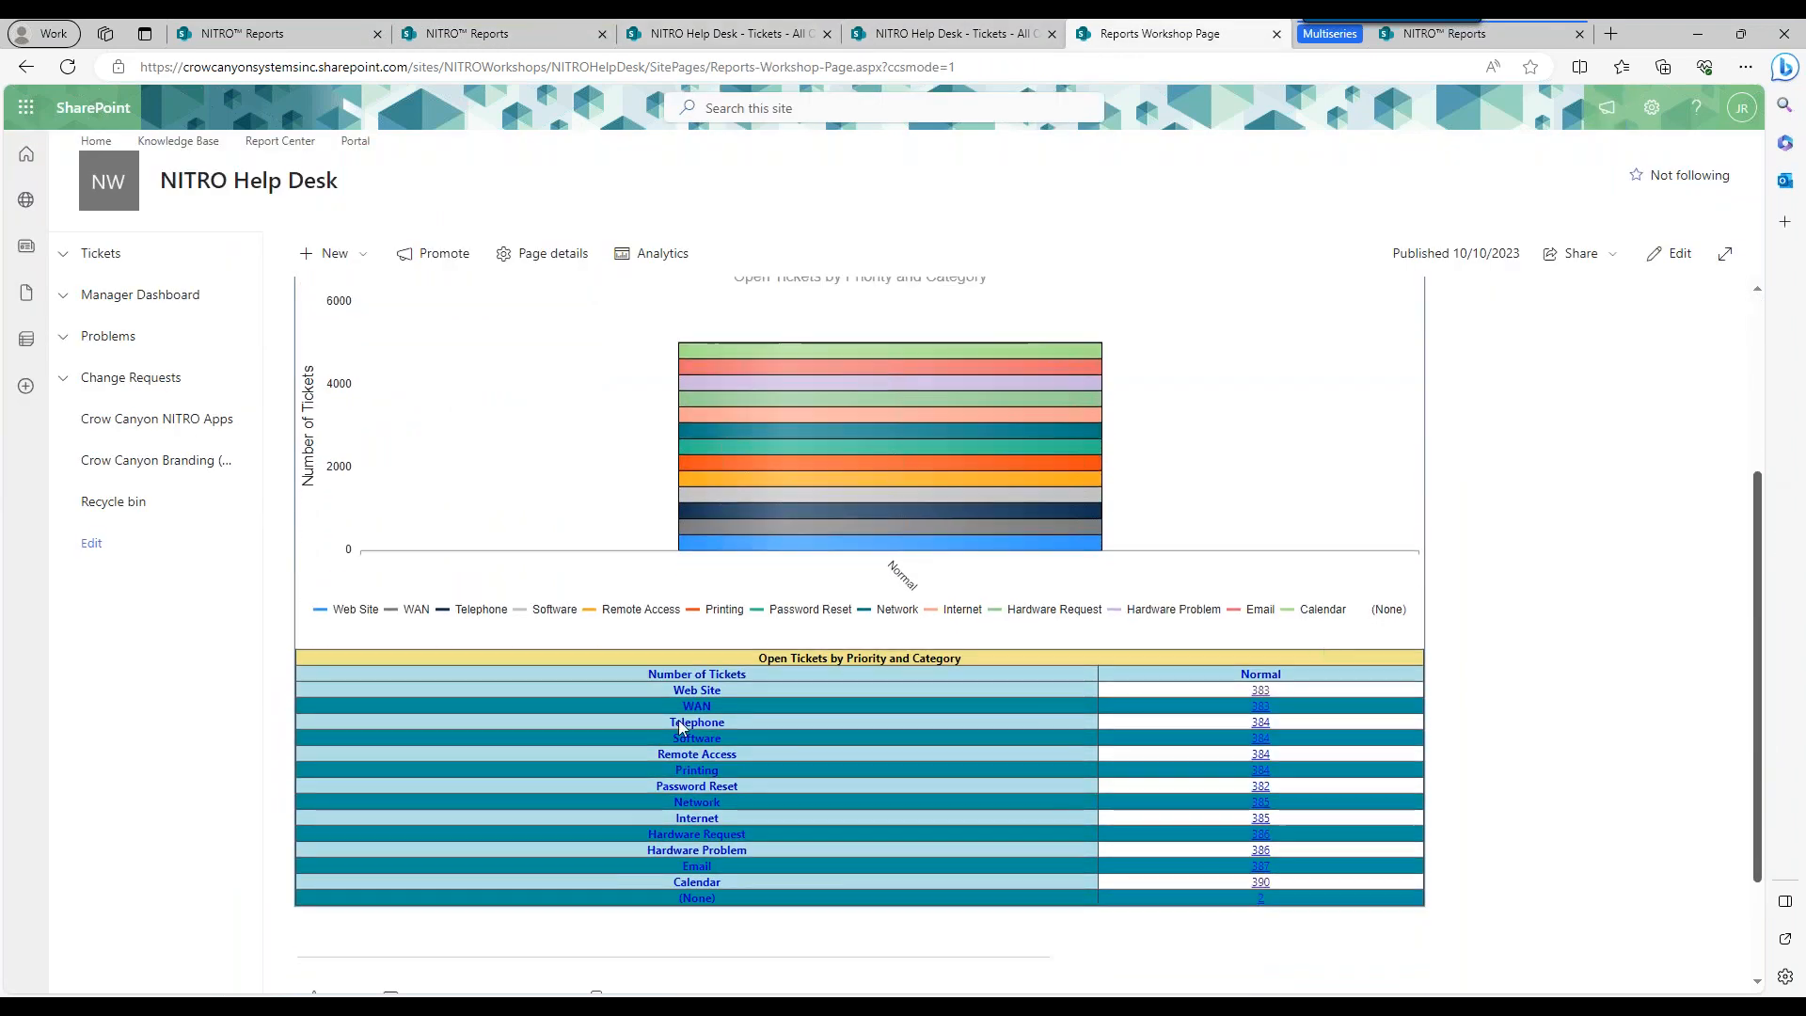
pyautogui.click(68, 67)
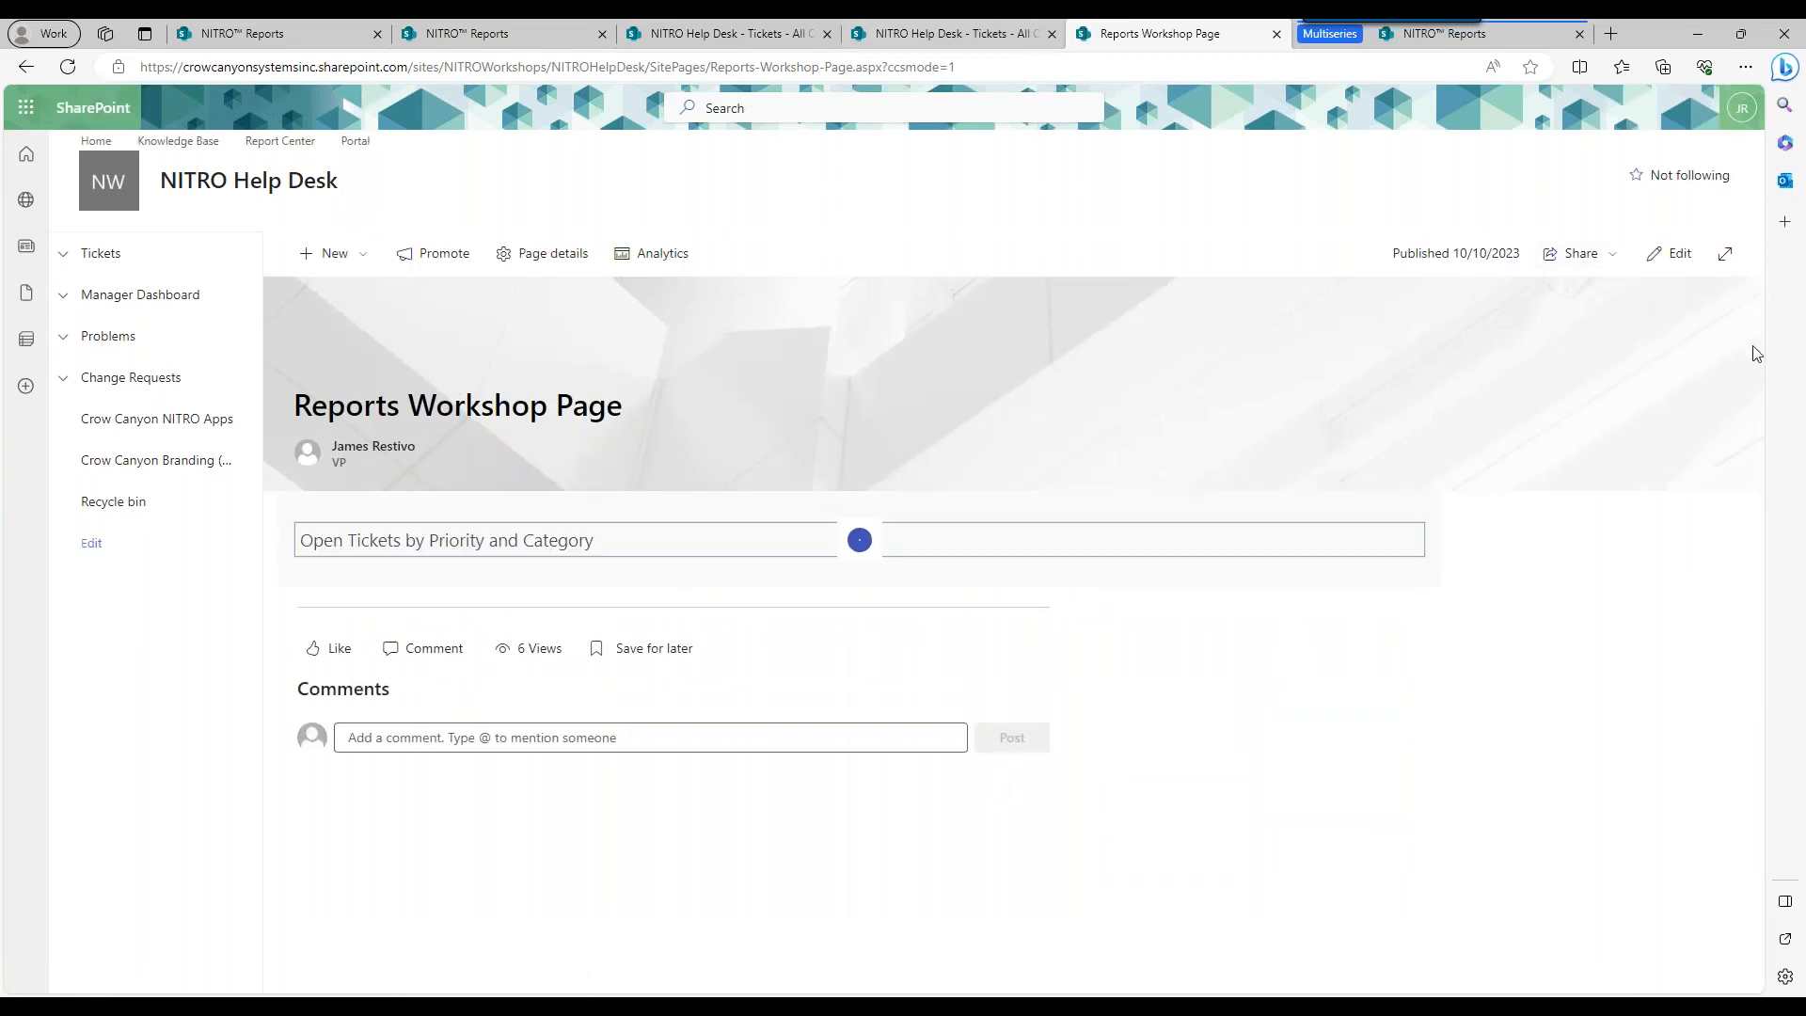
pyautogui.moveTo(1758, 367); pyautogui.dragTo(1754, 621)
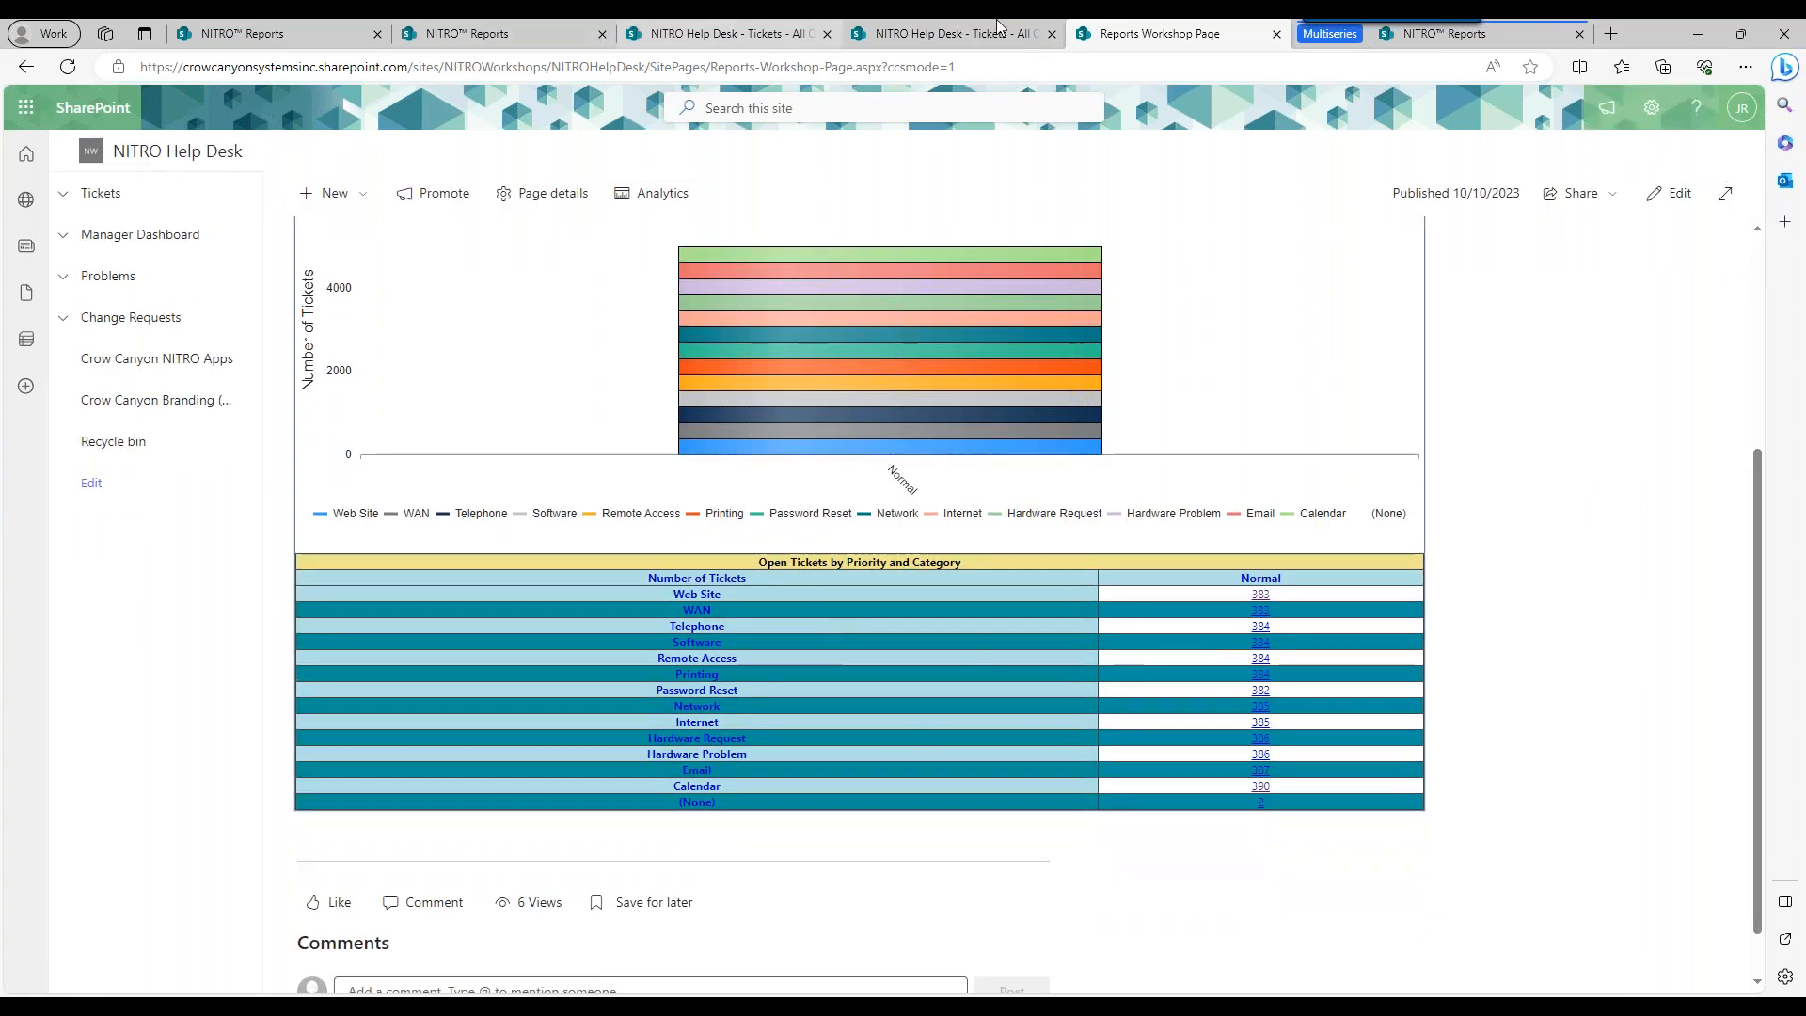
# Turn off alternating column colors and alternating row colors in the Default 2 theme's table appearance.
pyautogui.click(529, 32)
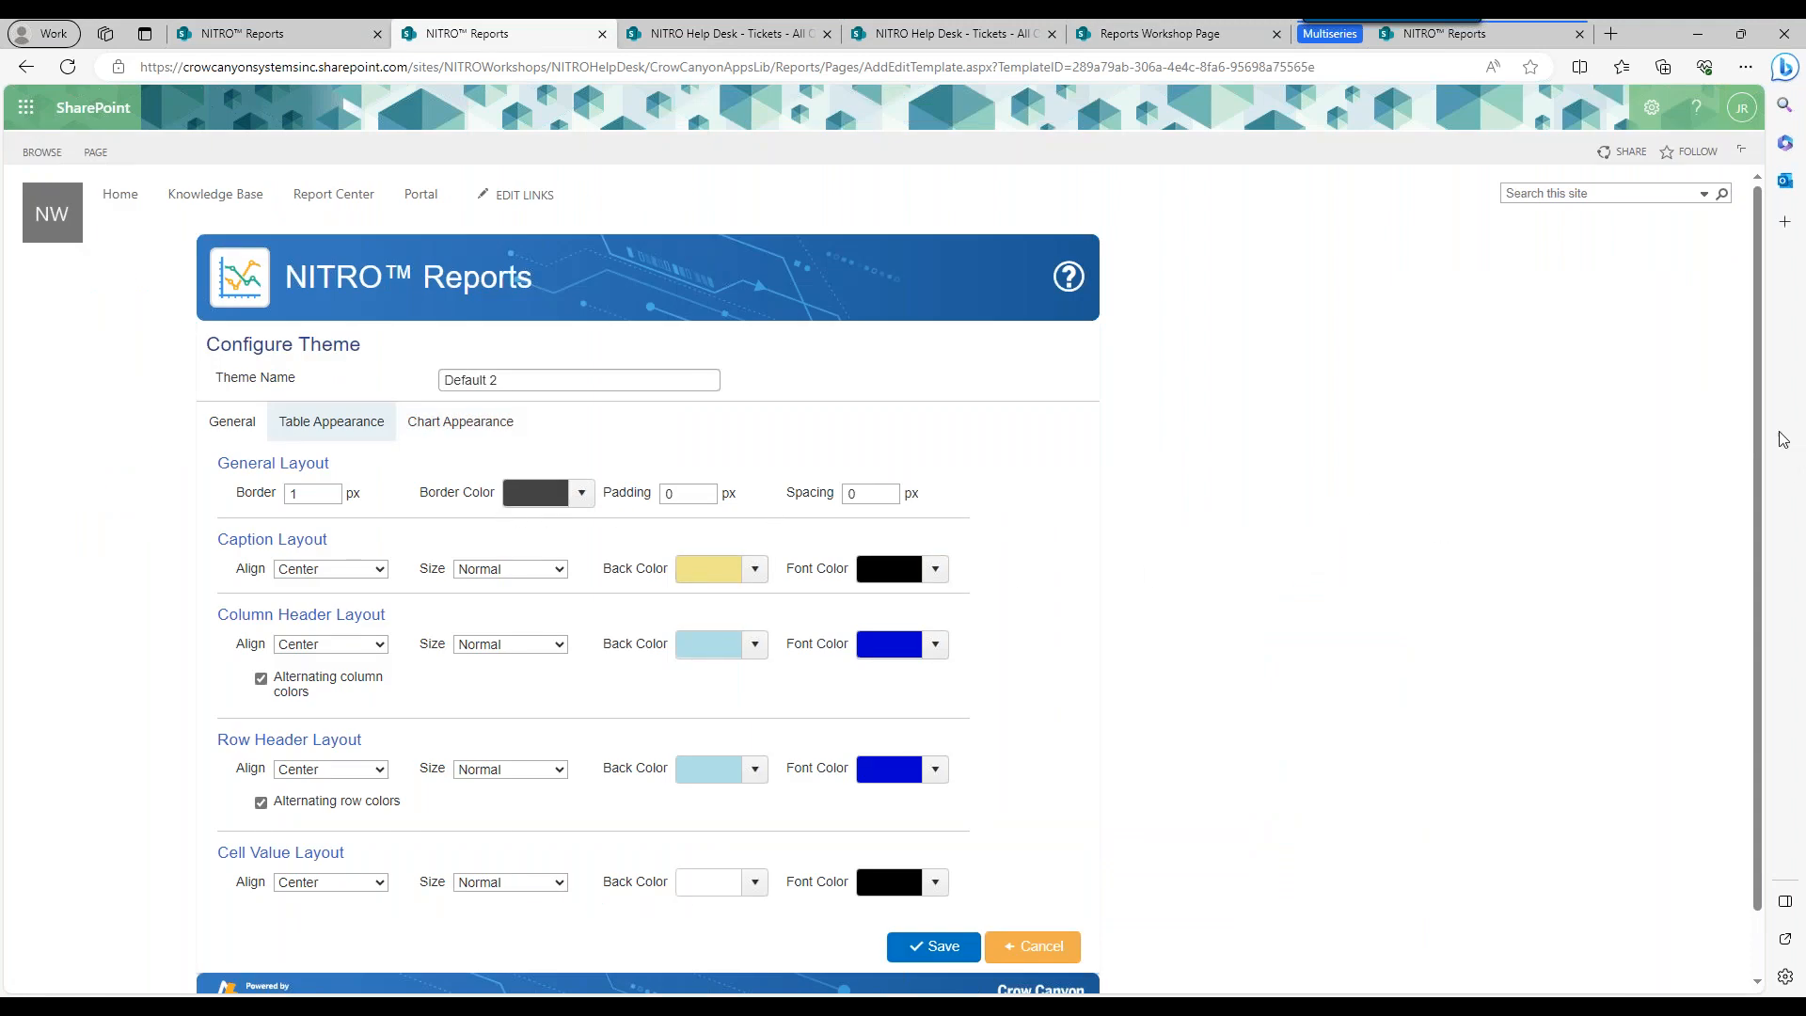
pyautogui.moveTo(1757, 420); pyautogui.dragTo(1755, 510)
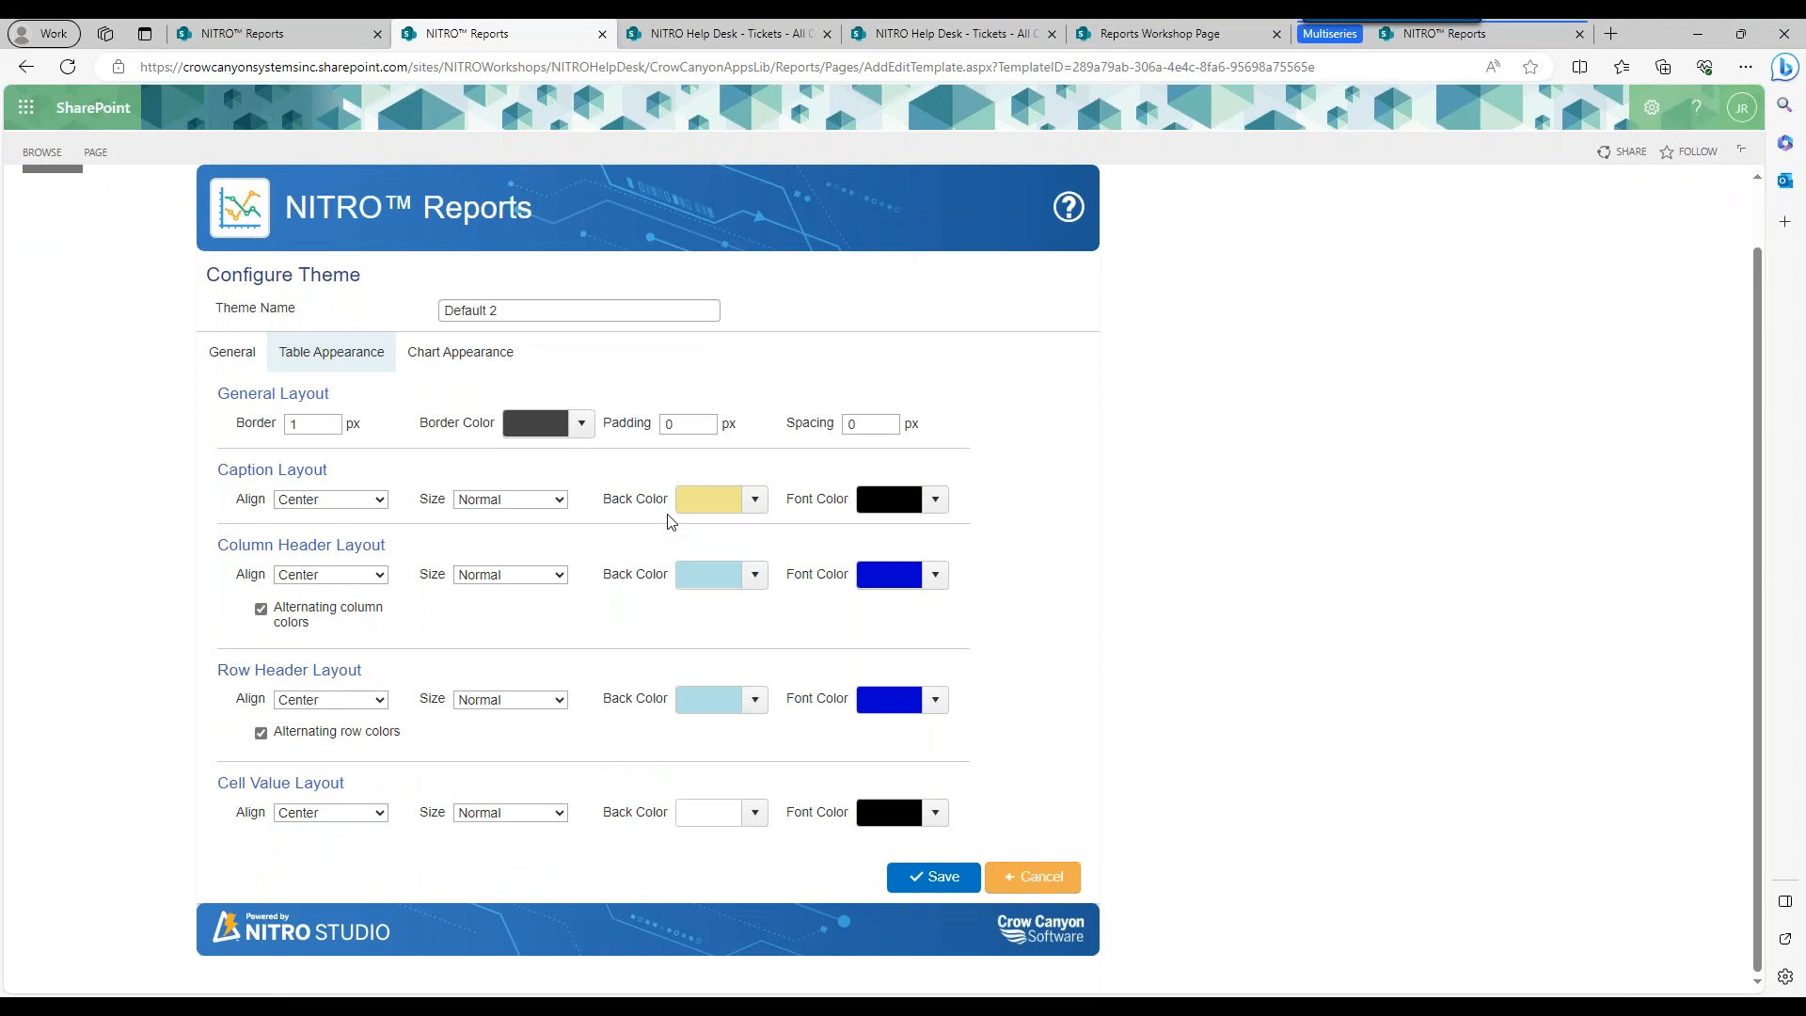
pyautogui.click(261, 609)
pyautogui.click(298, 623)
pyautogui.click(296, 736)
# Set the column header back color of the Default 2 theme to light gray, rgba(237, 237, 237, 1).
pyautogui.click(744, 582)
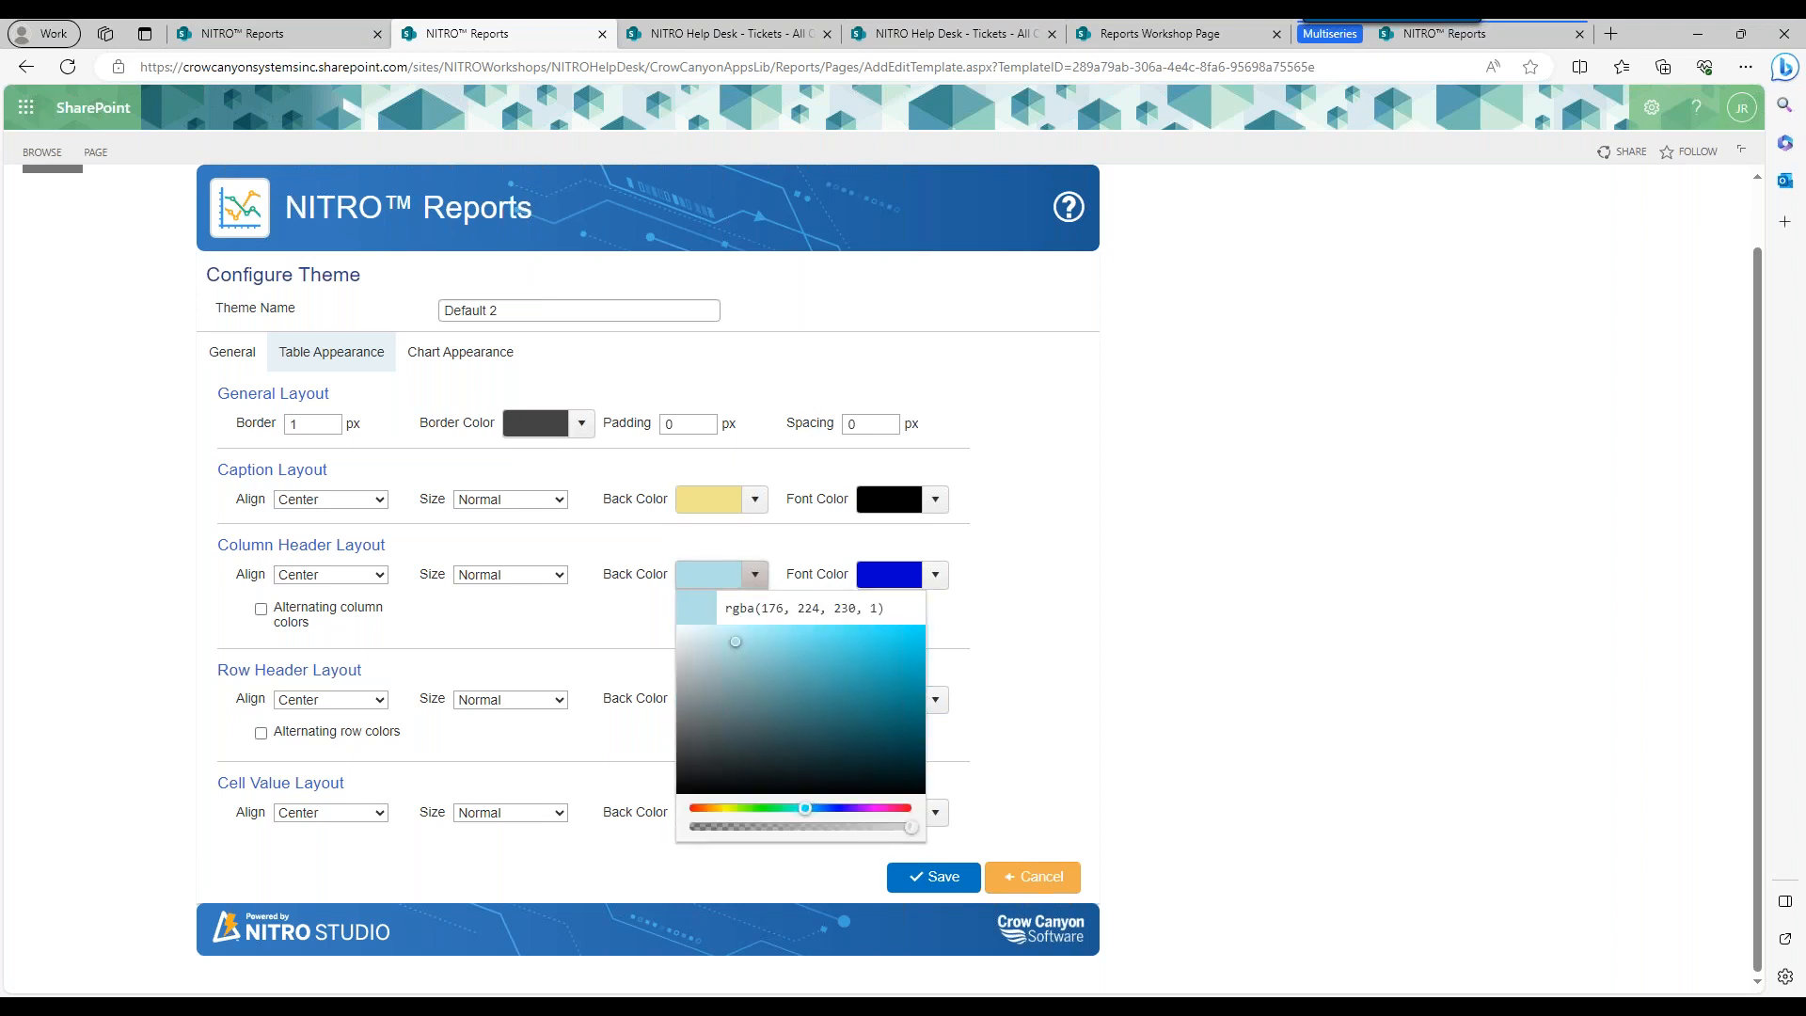
pyautogui.moveTo(730, 645); pyautogui.dragTo(664, 638)
pyautogui.click(605, 613)
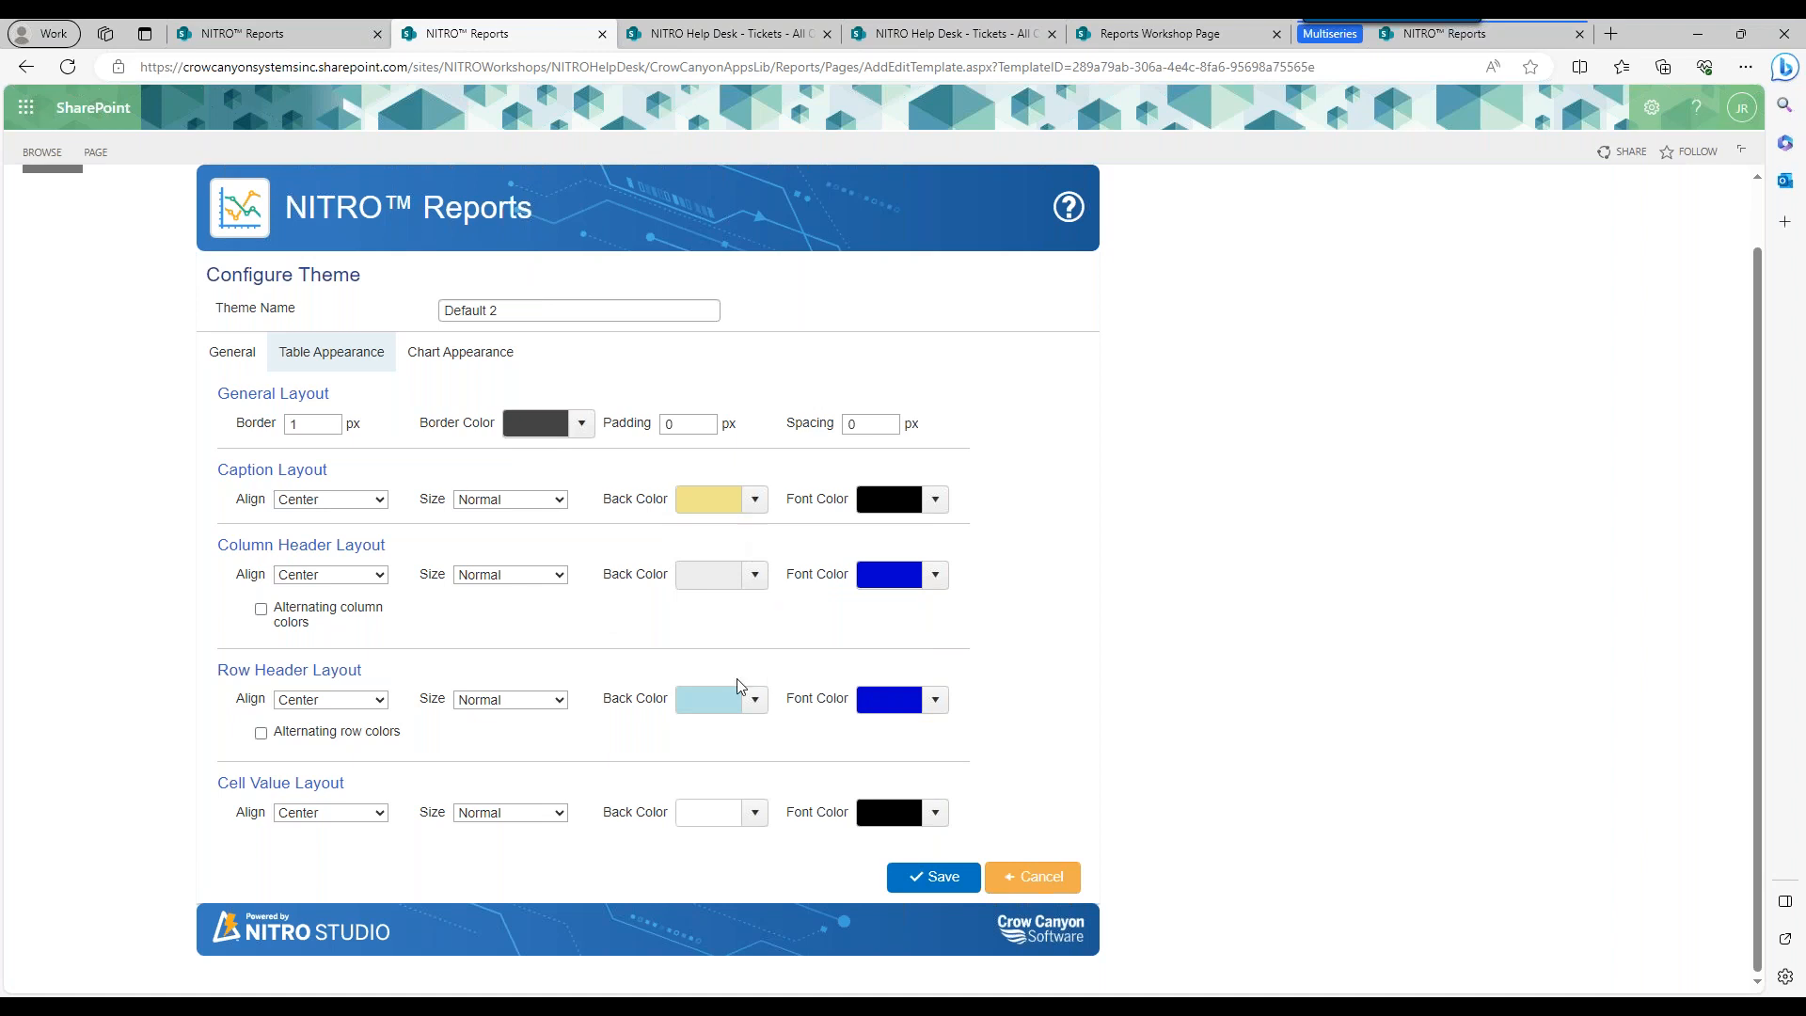
# Copy the column header's rgba(237, 237, 237, 1) back color to the row header back color and save the theme.
pyautogui.click(757, 701)
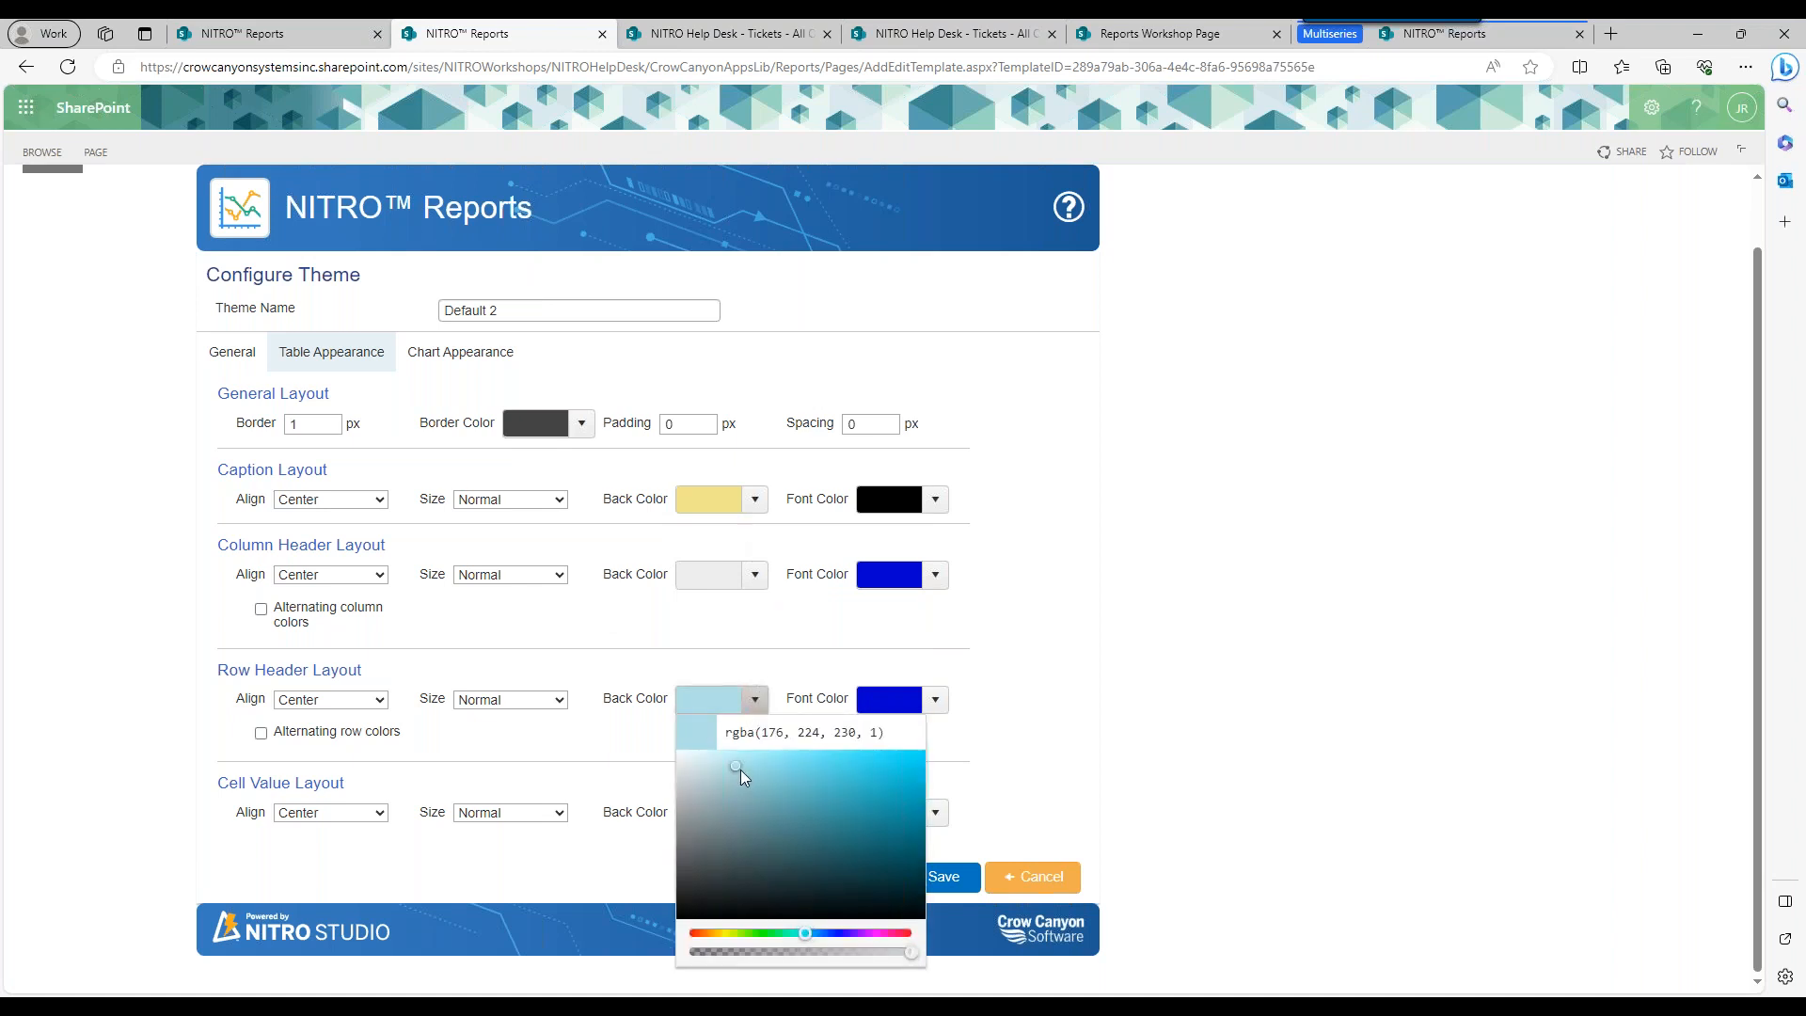
pyautogui.click(755, 575)
pyautogui.doubleClick(770, 609)
pyautogui.tripleClick(762, 610)
pyautogui.hotkey('ctrl', 'c')
pyautogui.click(579, 628)
pyautogui.click(725, 698)
pyautogui.tripleClick(769, 733)
pyautogui.hotkey('ctrl', 'v')
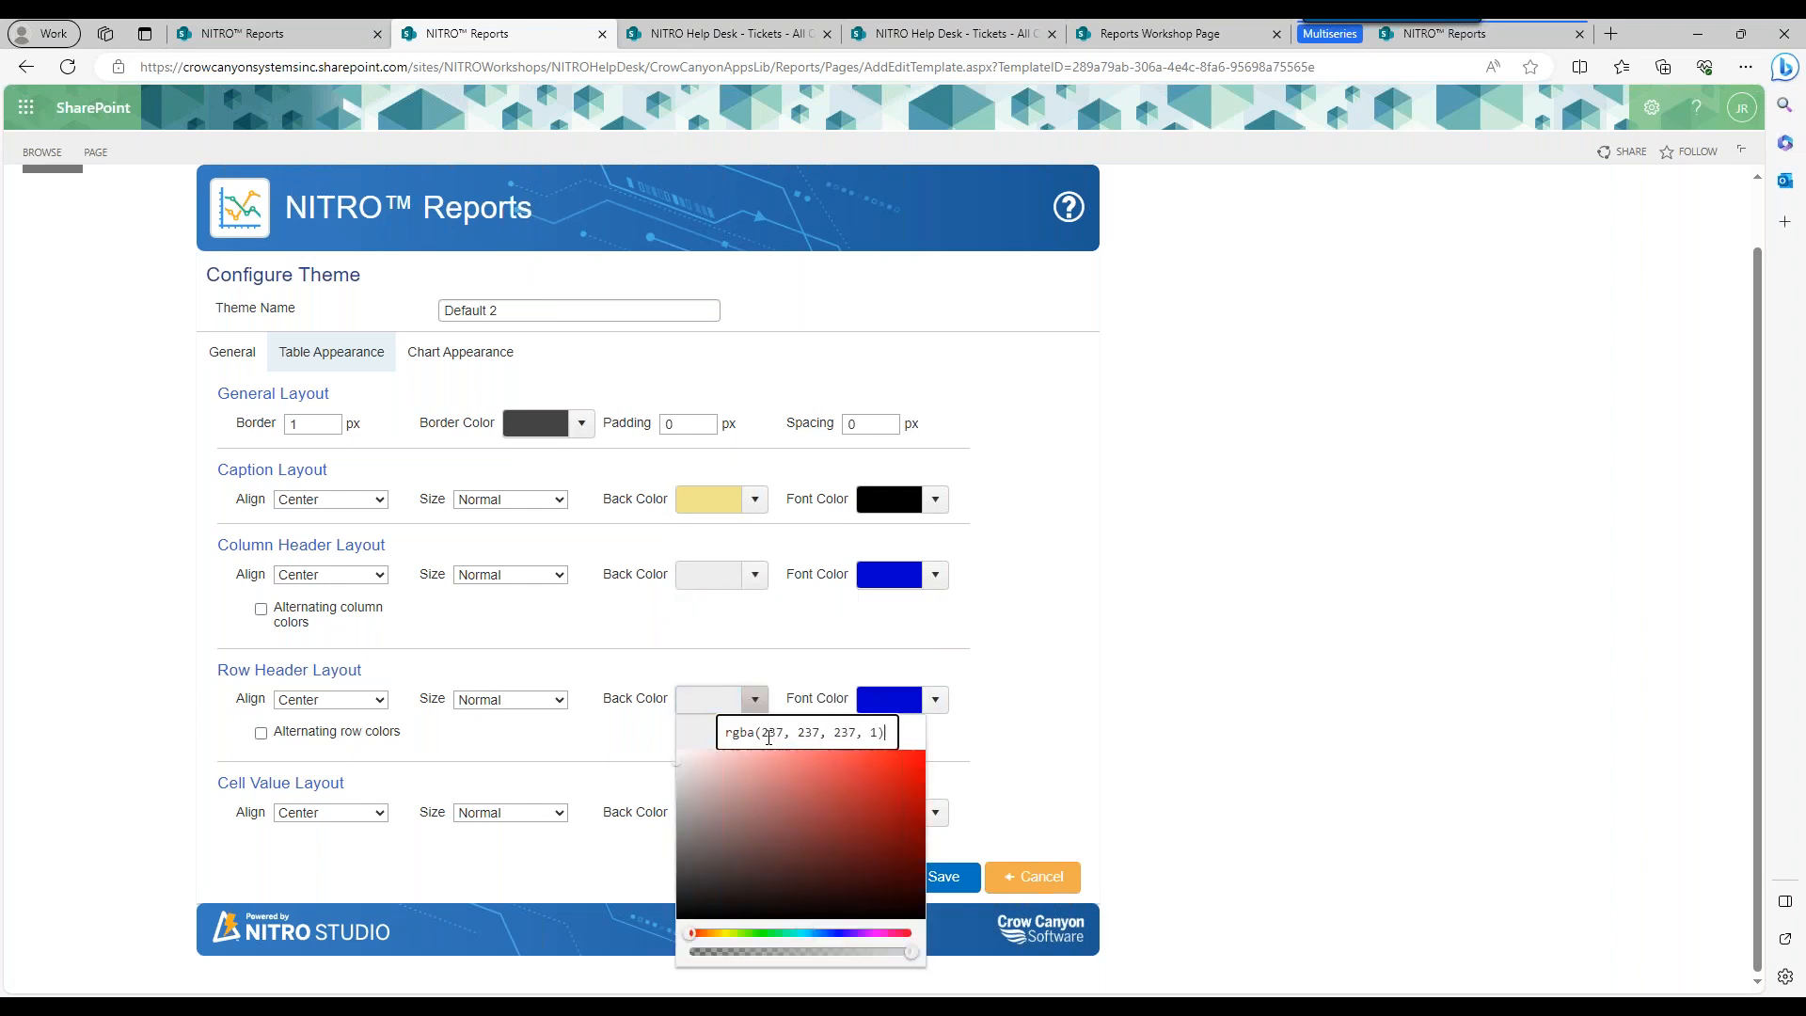
pyautogui.click(1273, 693)
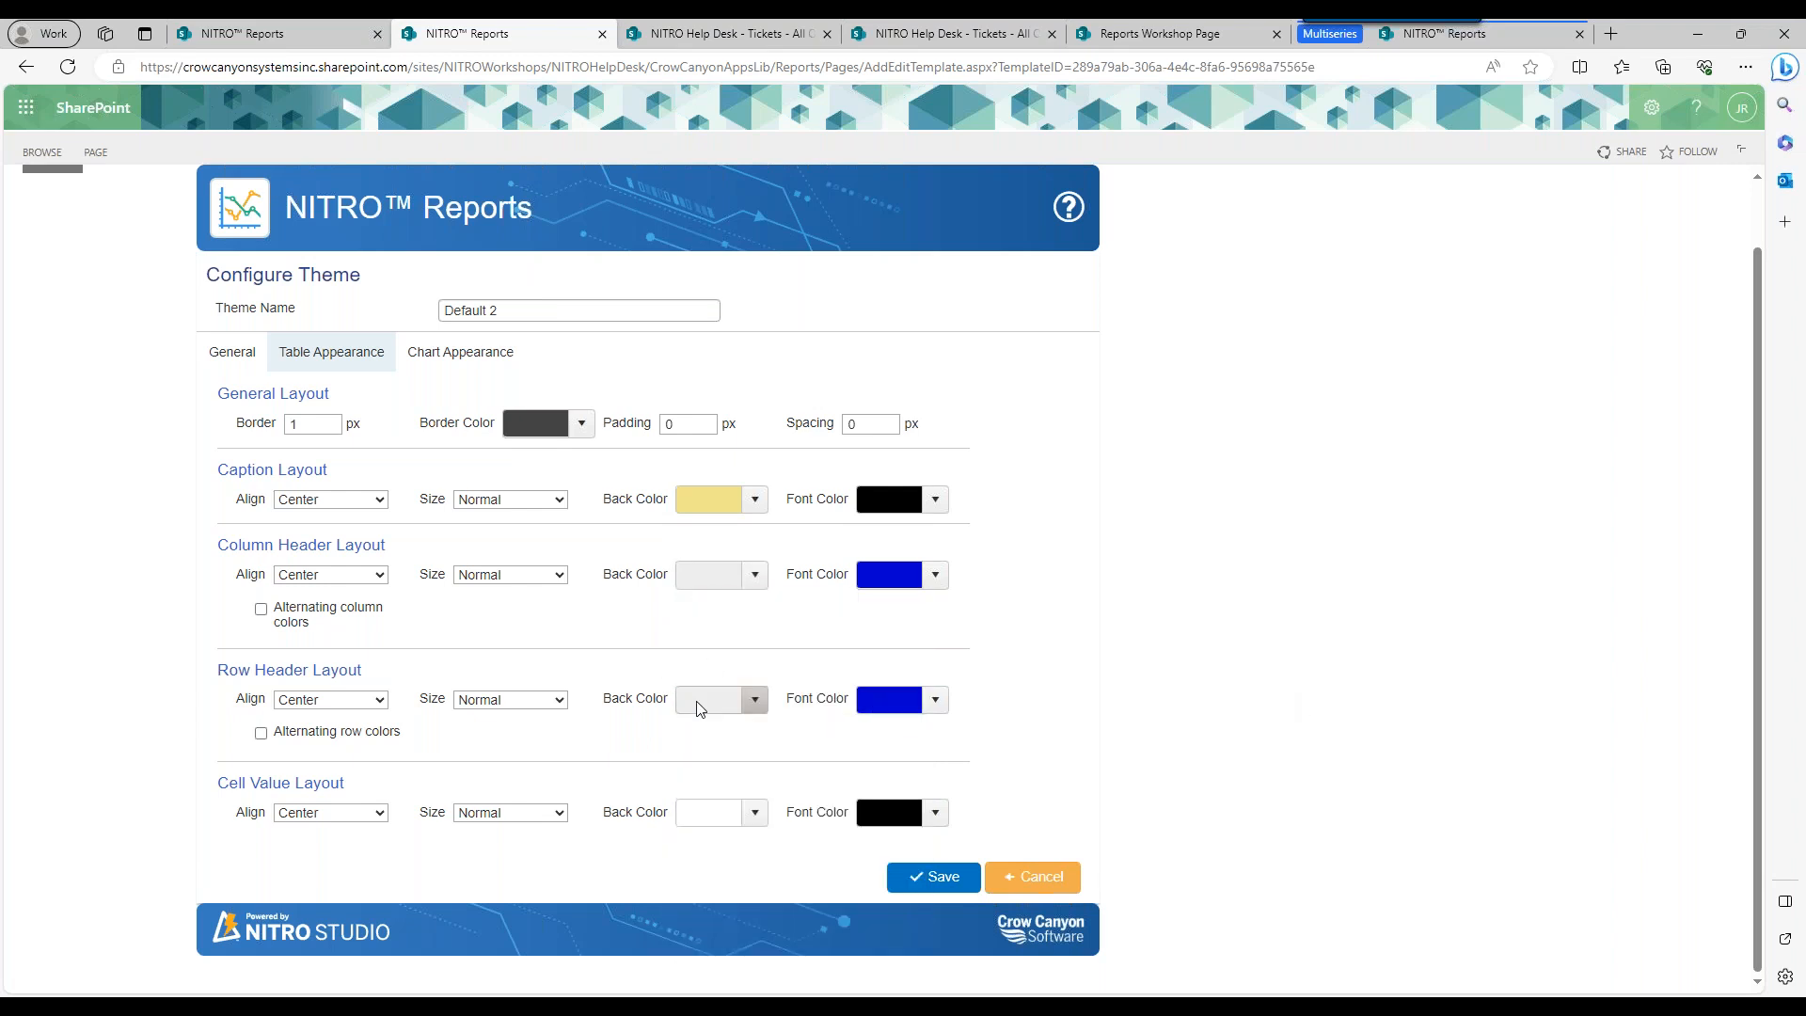
pyautogui.click(931, 873)
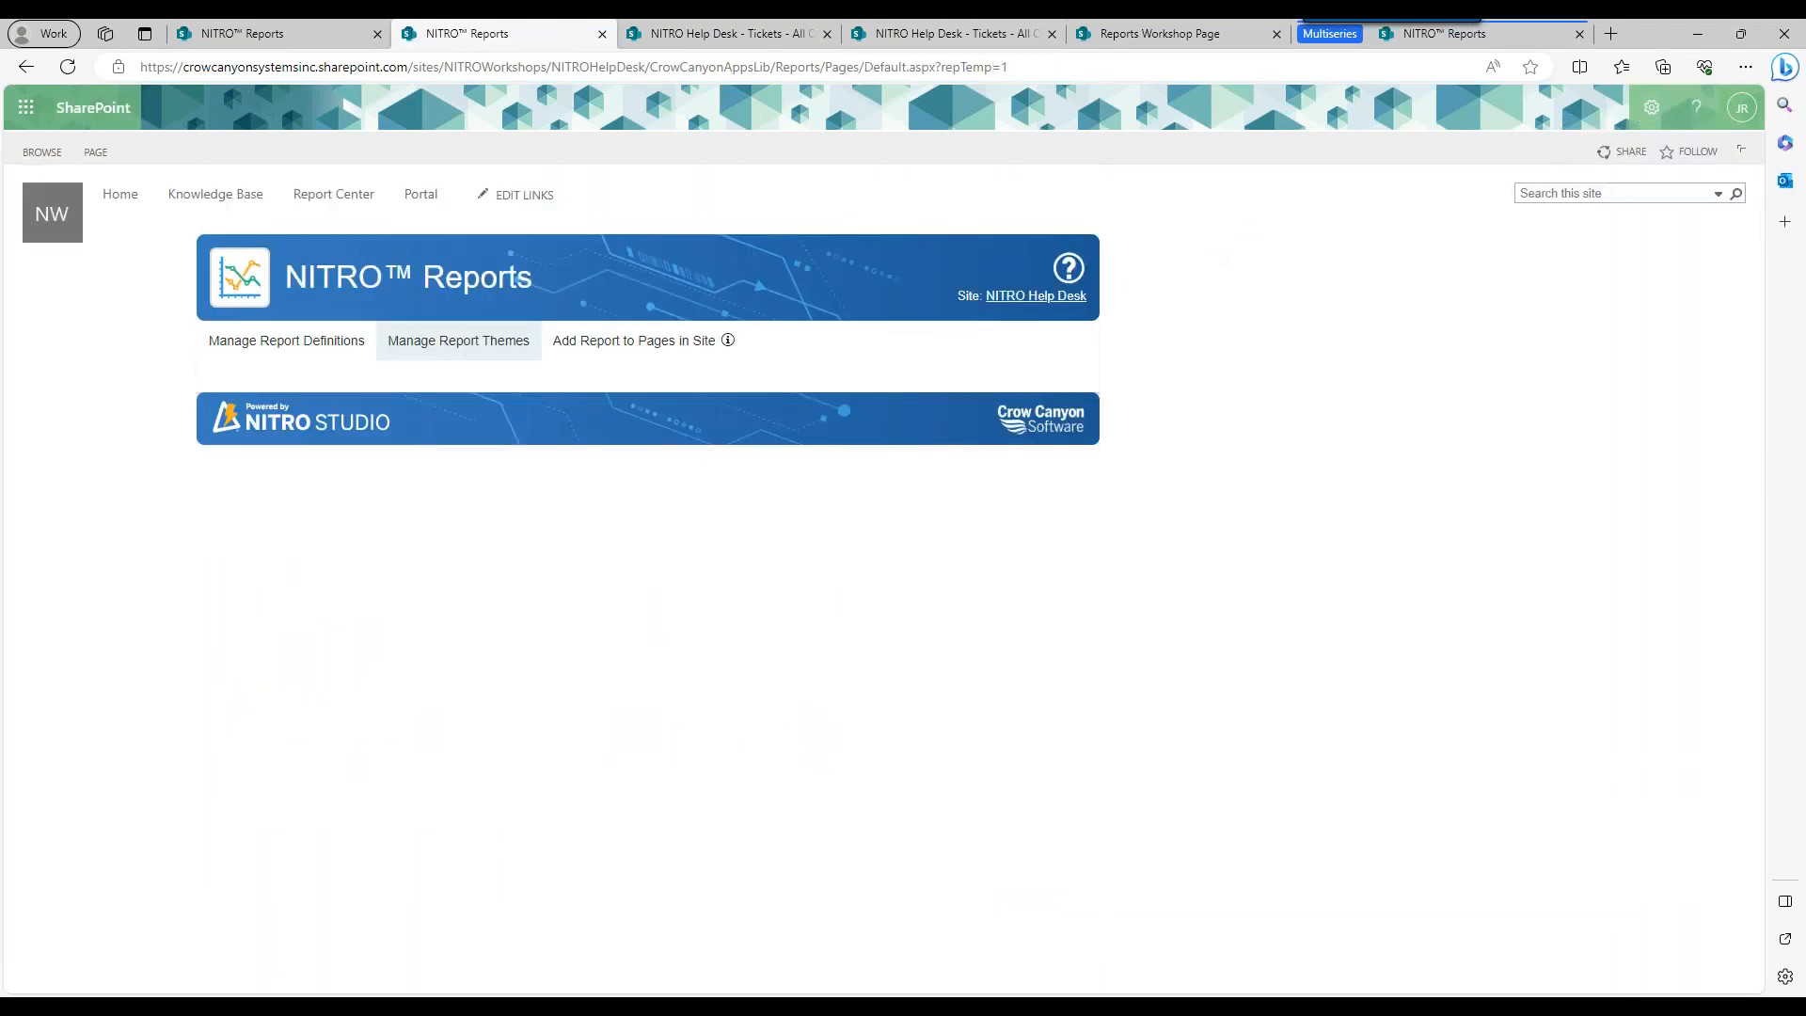
# Reload the Reports Workshop Page and examine the table's header, row and caption colors.
pyautogui.click(1160, 33)
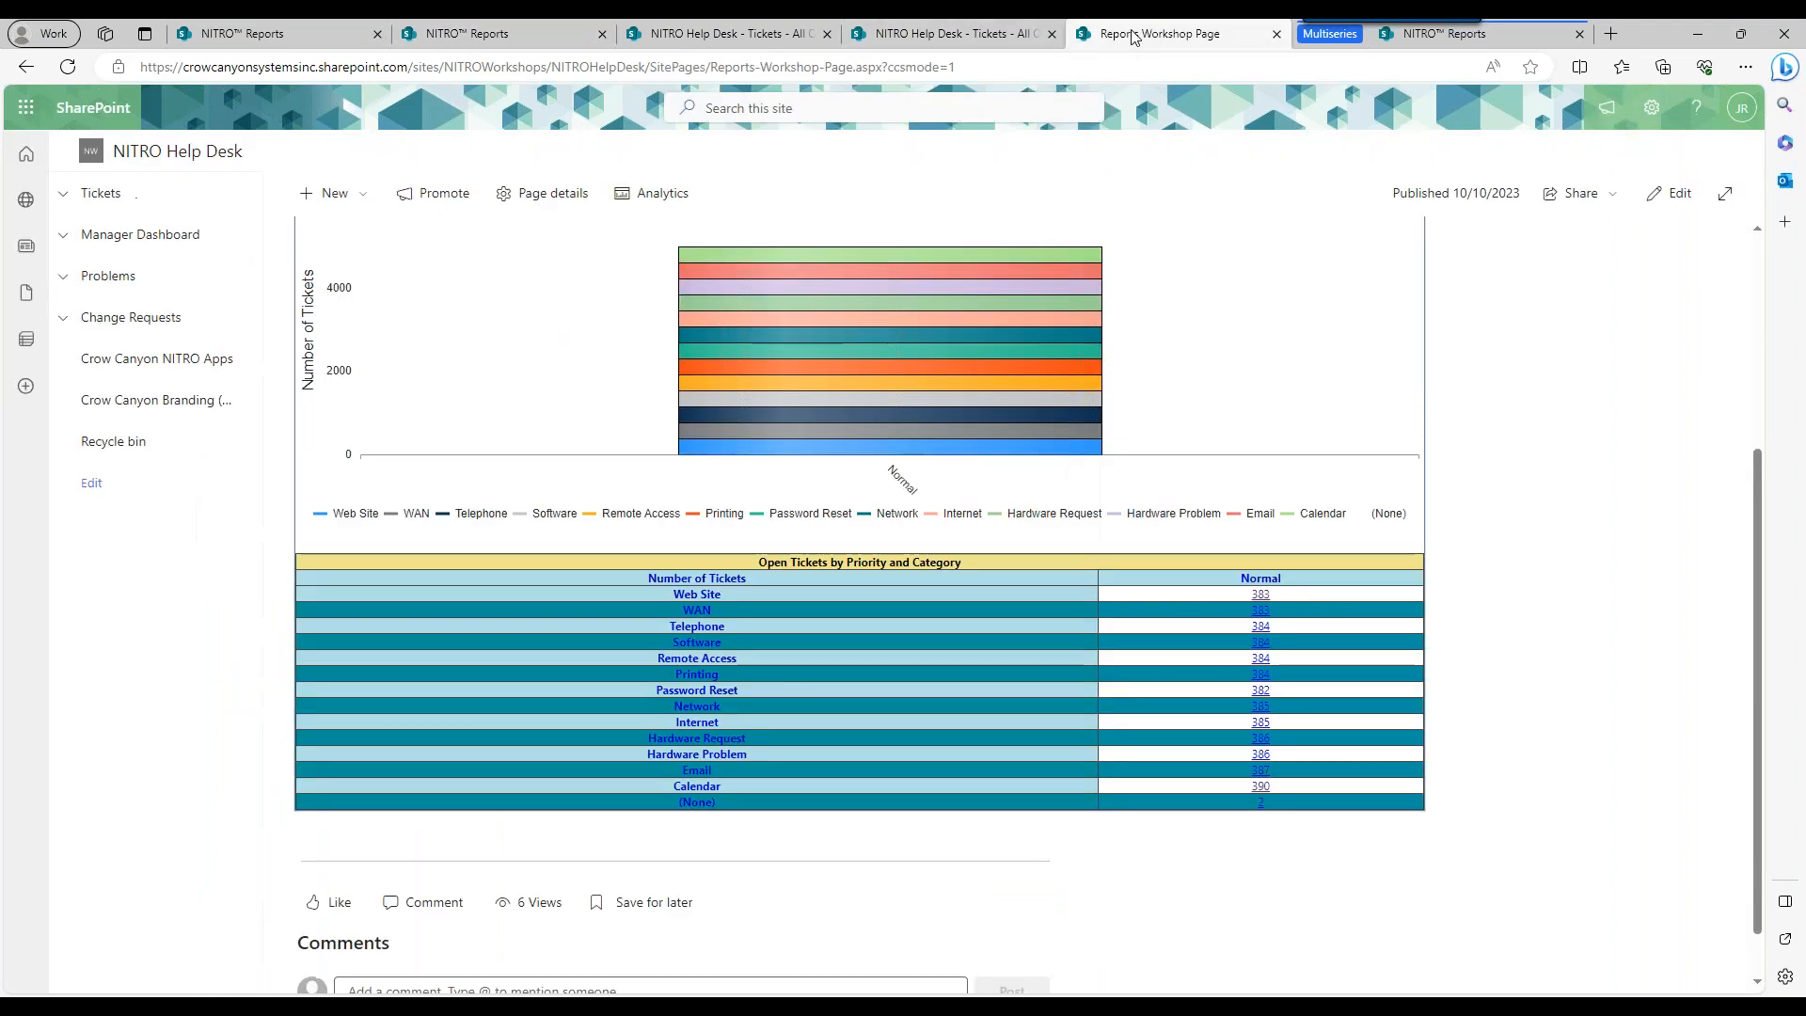
pyautogui.click(67, 67)
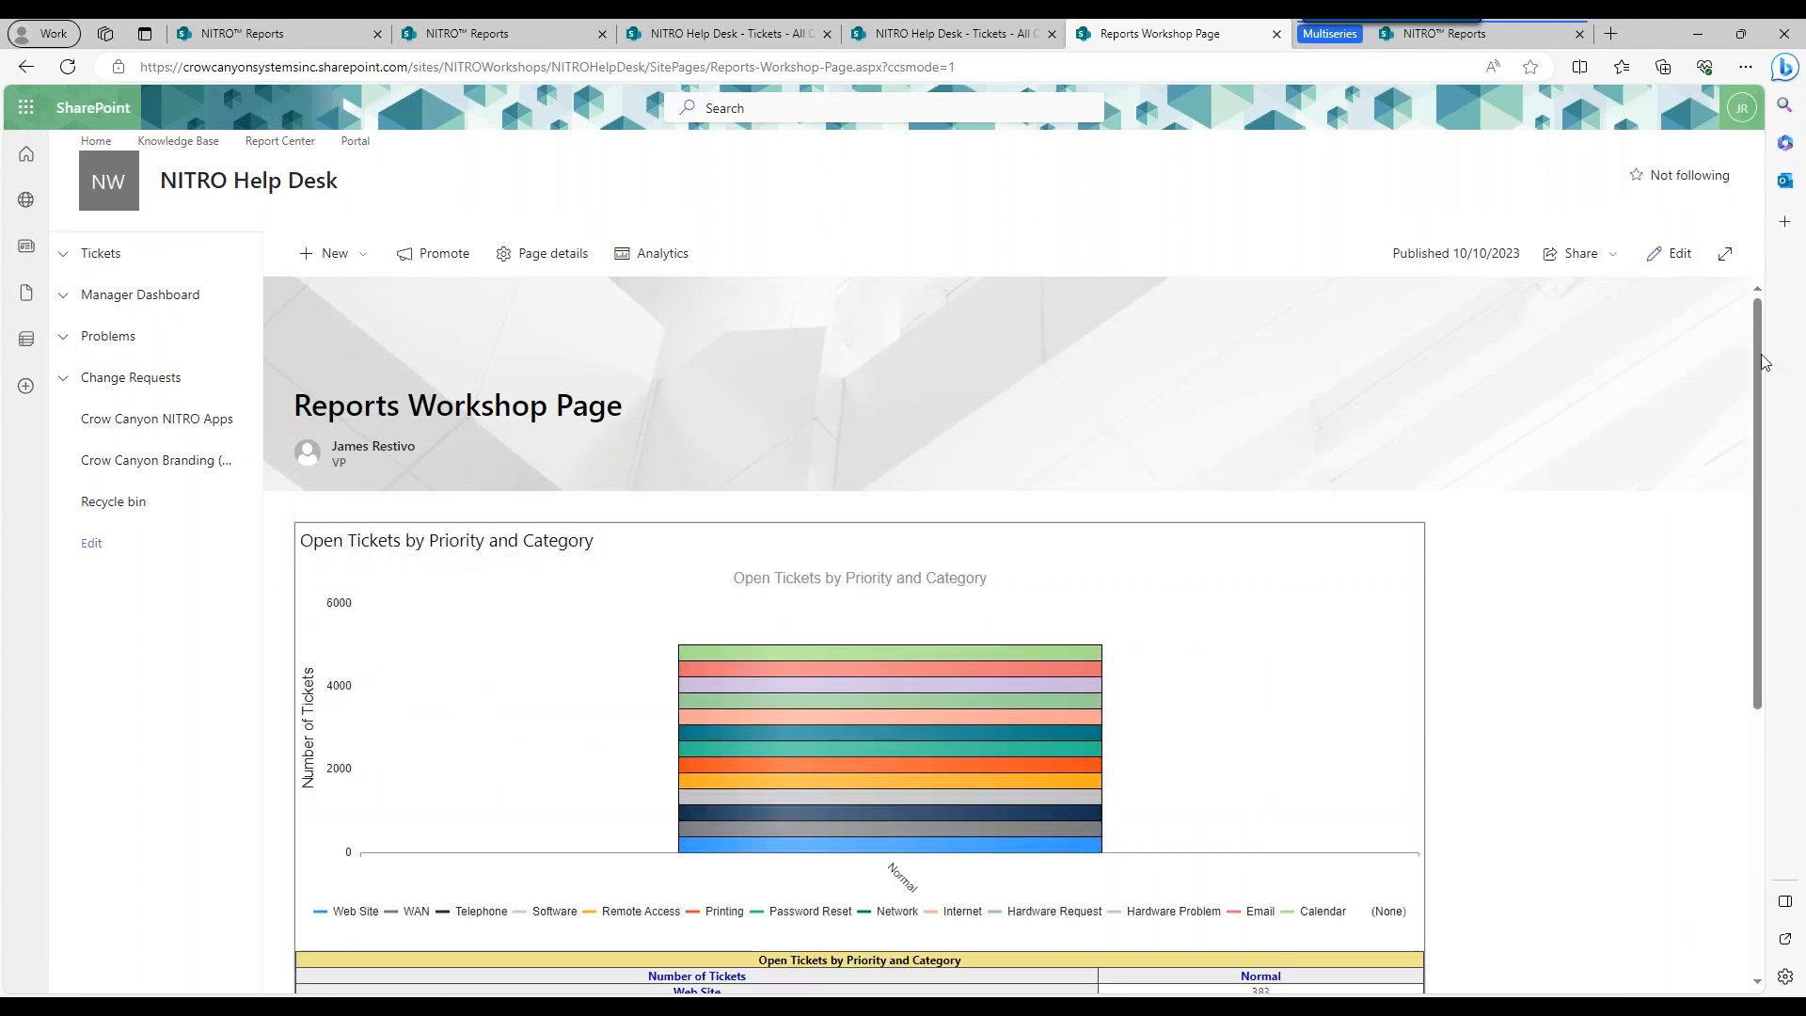
pyautogui.scroll(-2, 1771, 498)
pyautogui.scroll(-3, 1771, 498)
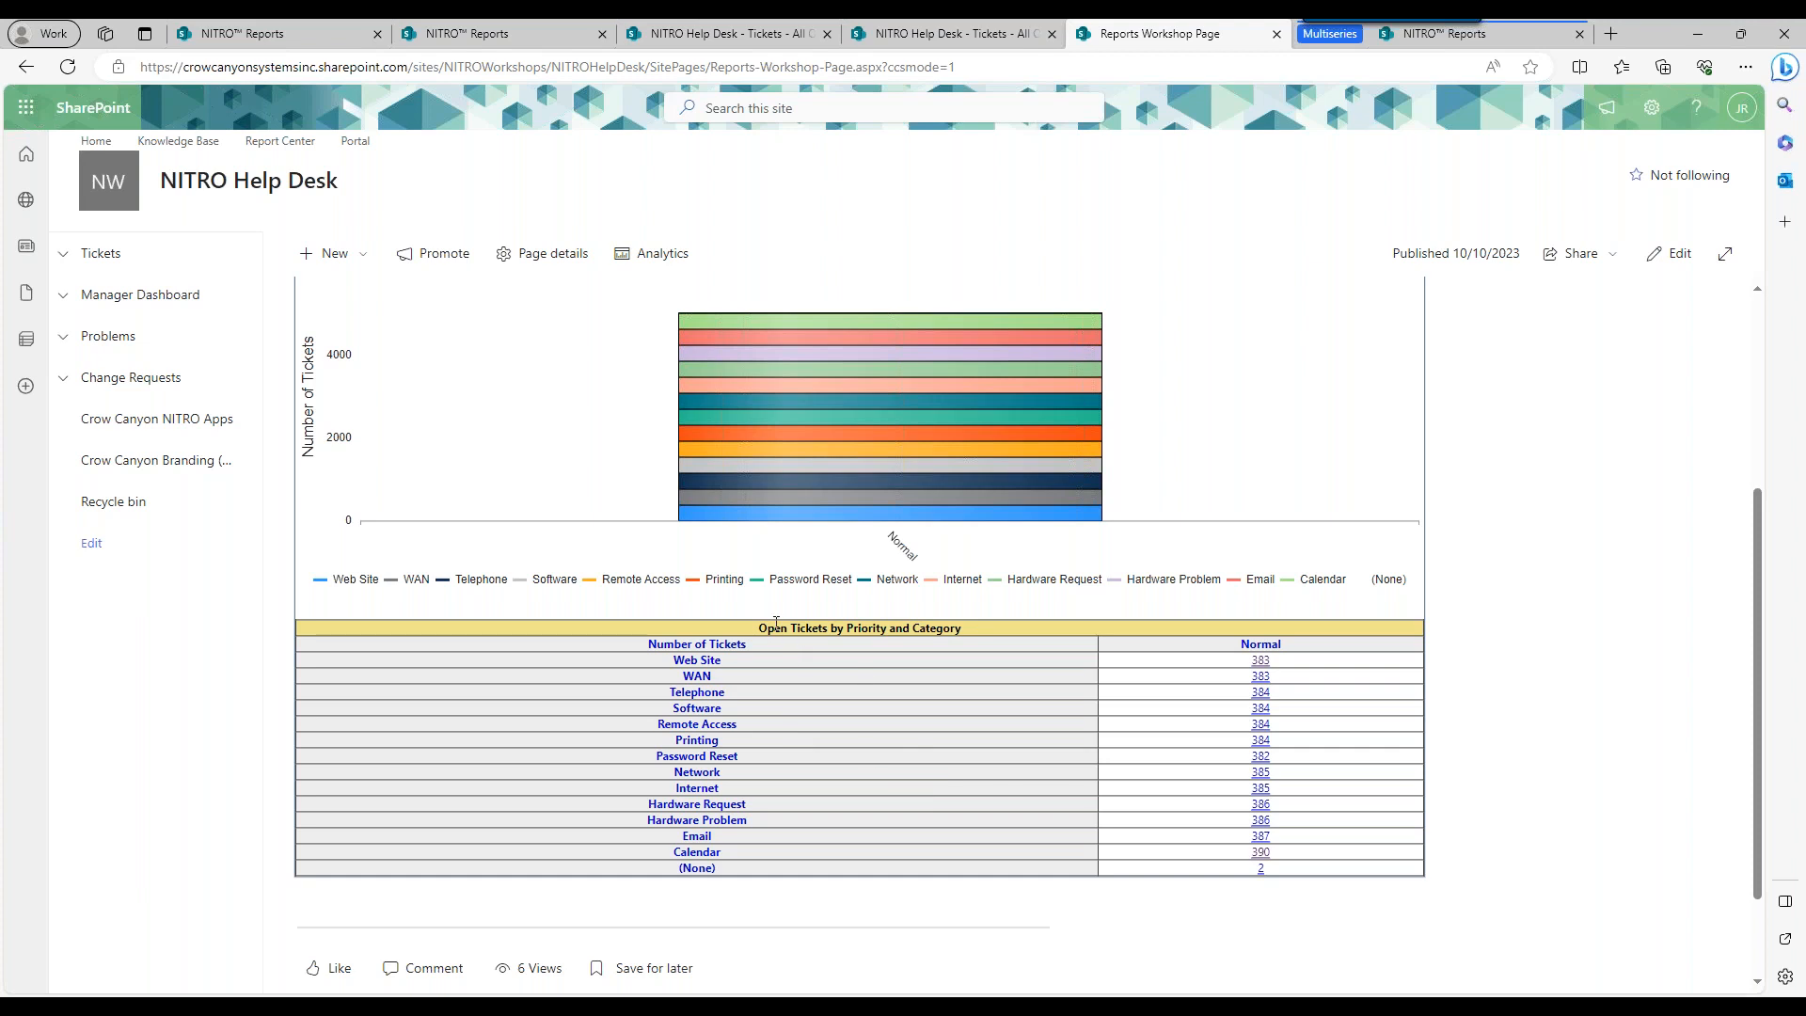
pyautogui.moveTo(843, 616); pyautogui.dragTo(936, 616)
pyautogui.click(969, 629)
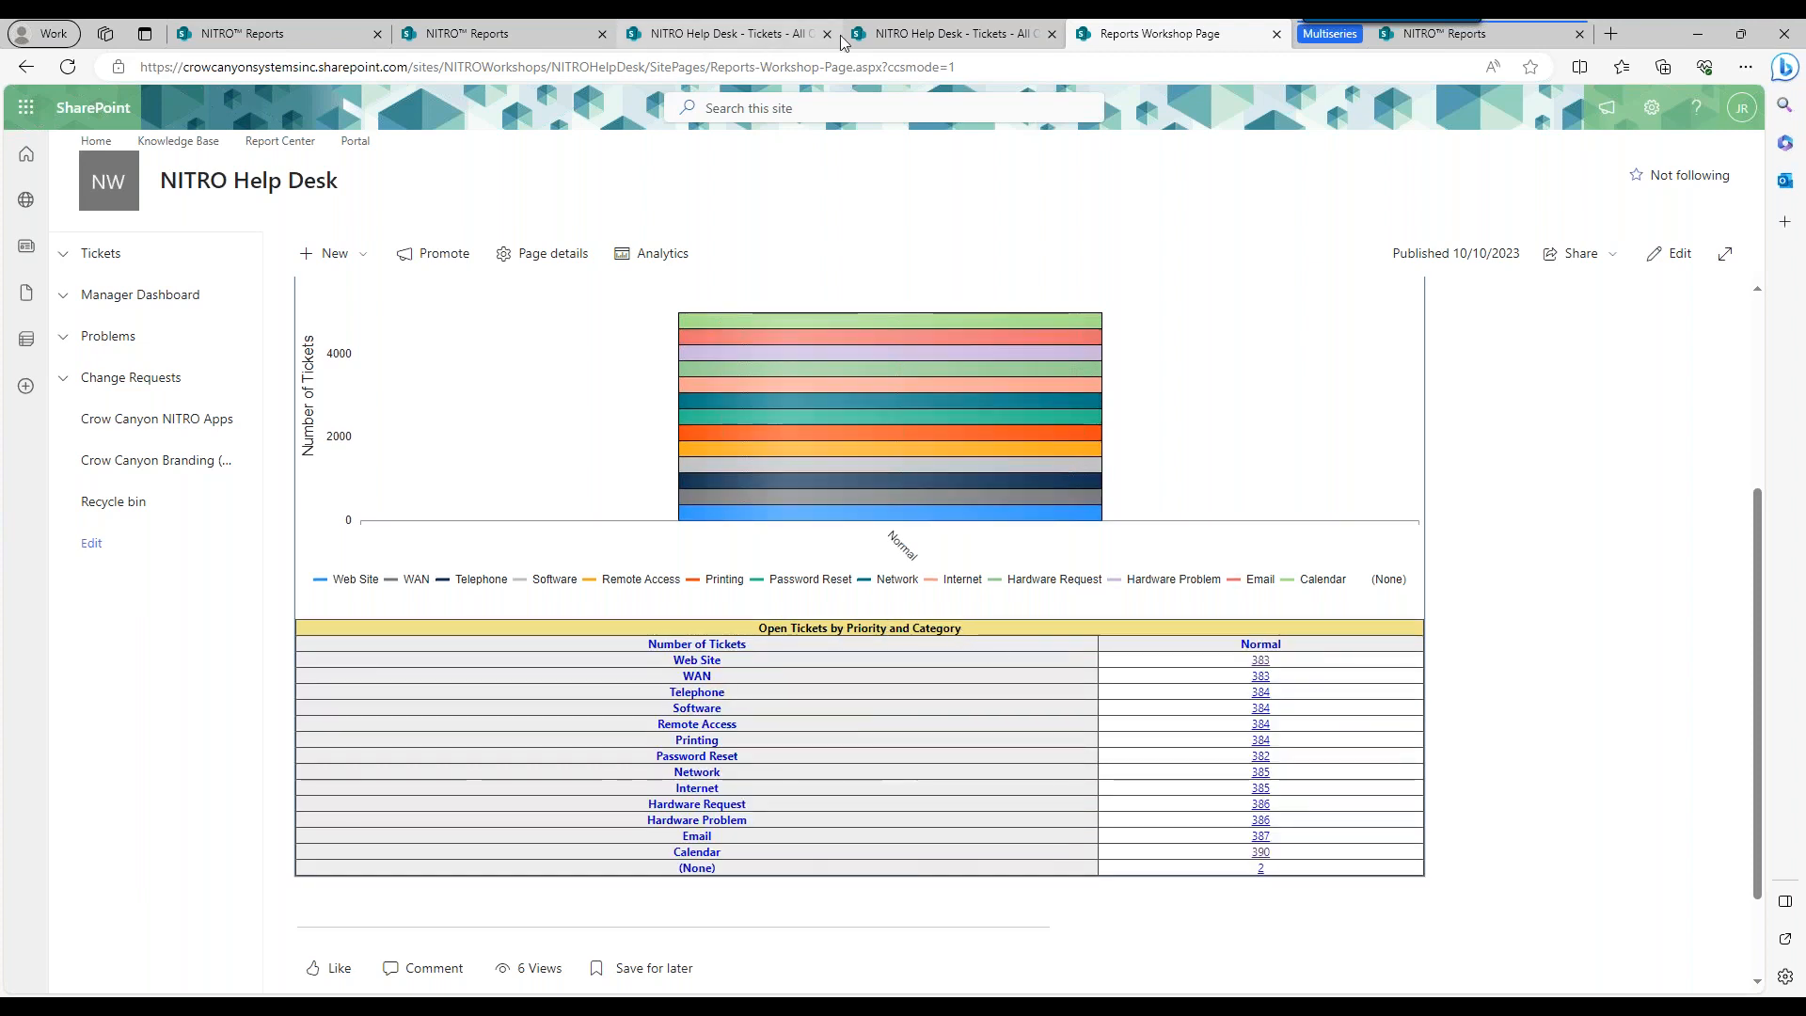
# Set the table caption back color of the Default 2 theme to medium gray and save the theme.
pyautogui.click(544, 31)
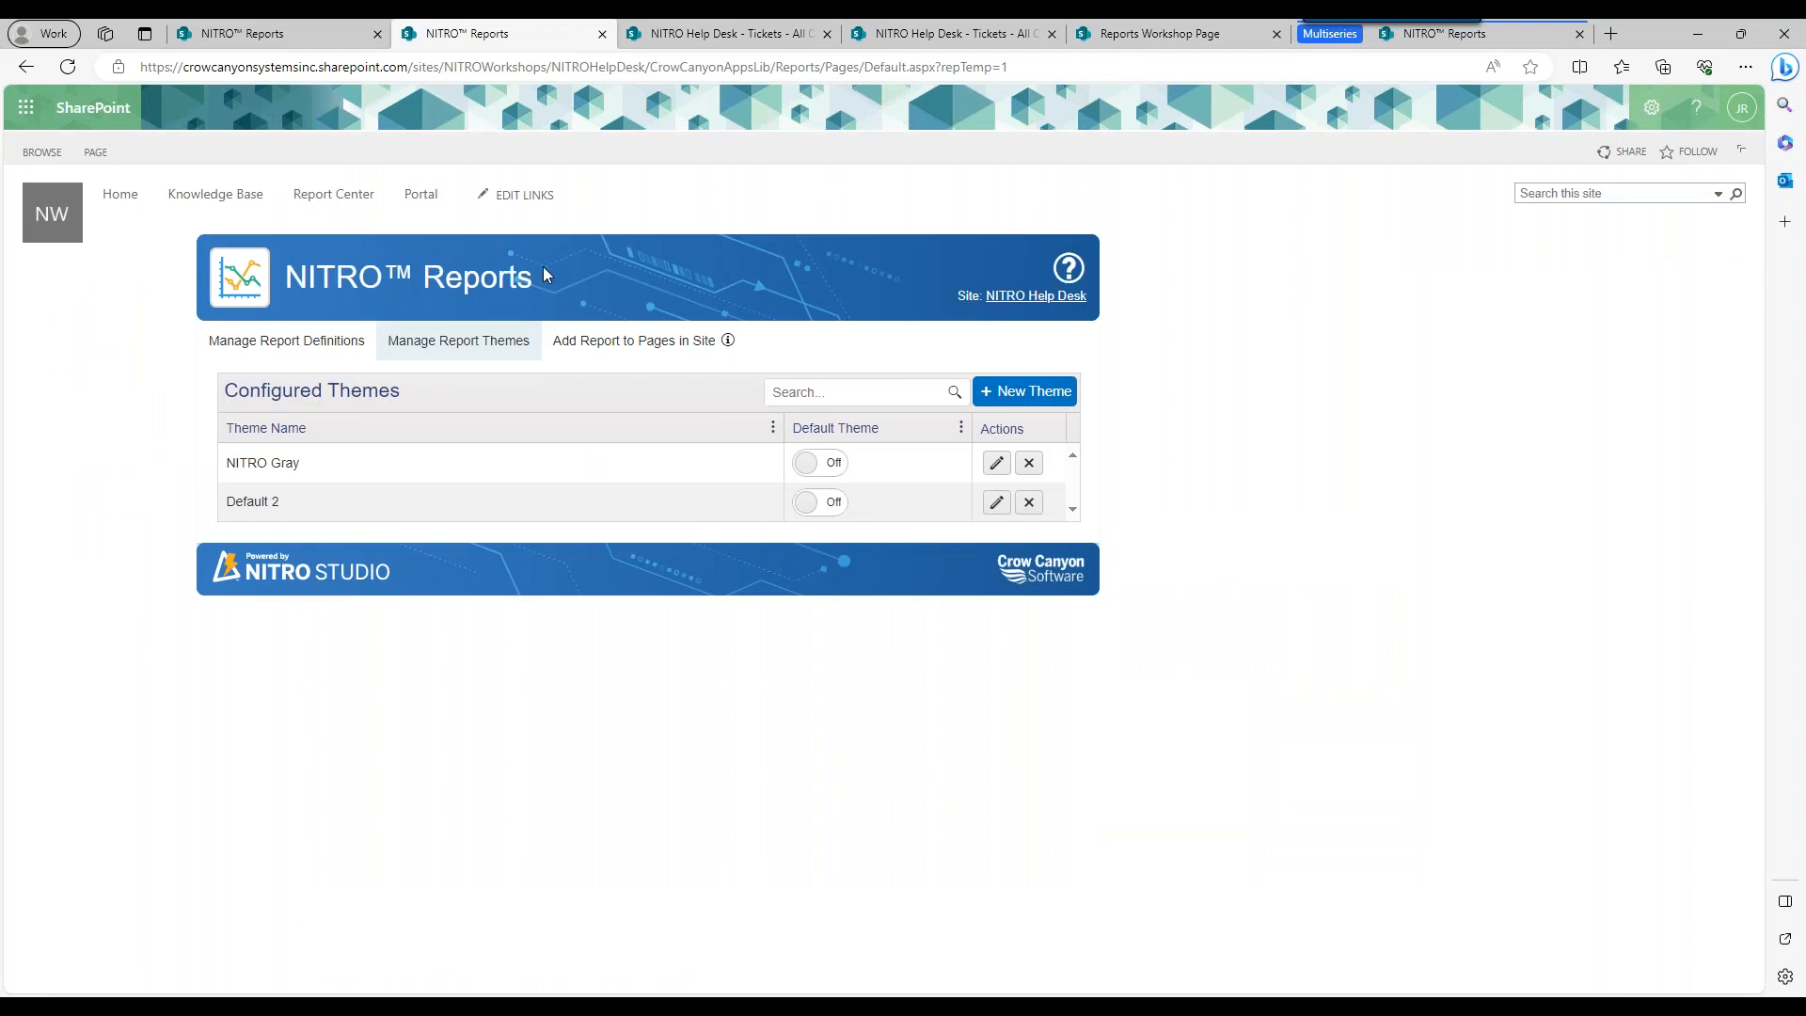
pyautogui.click(995, 505)
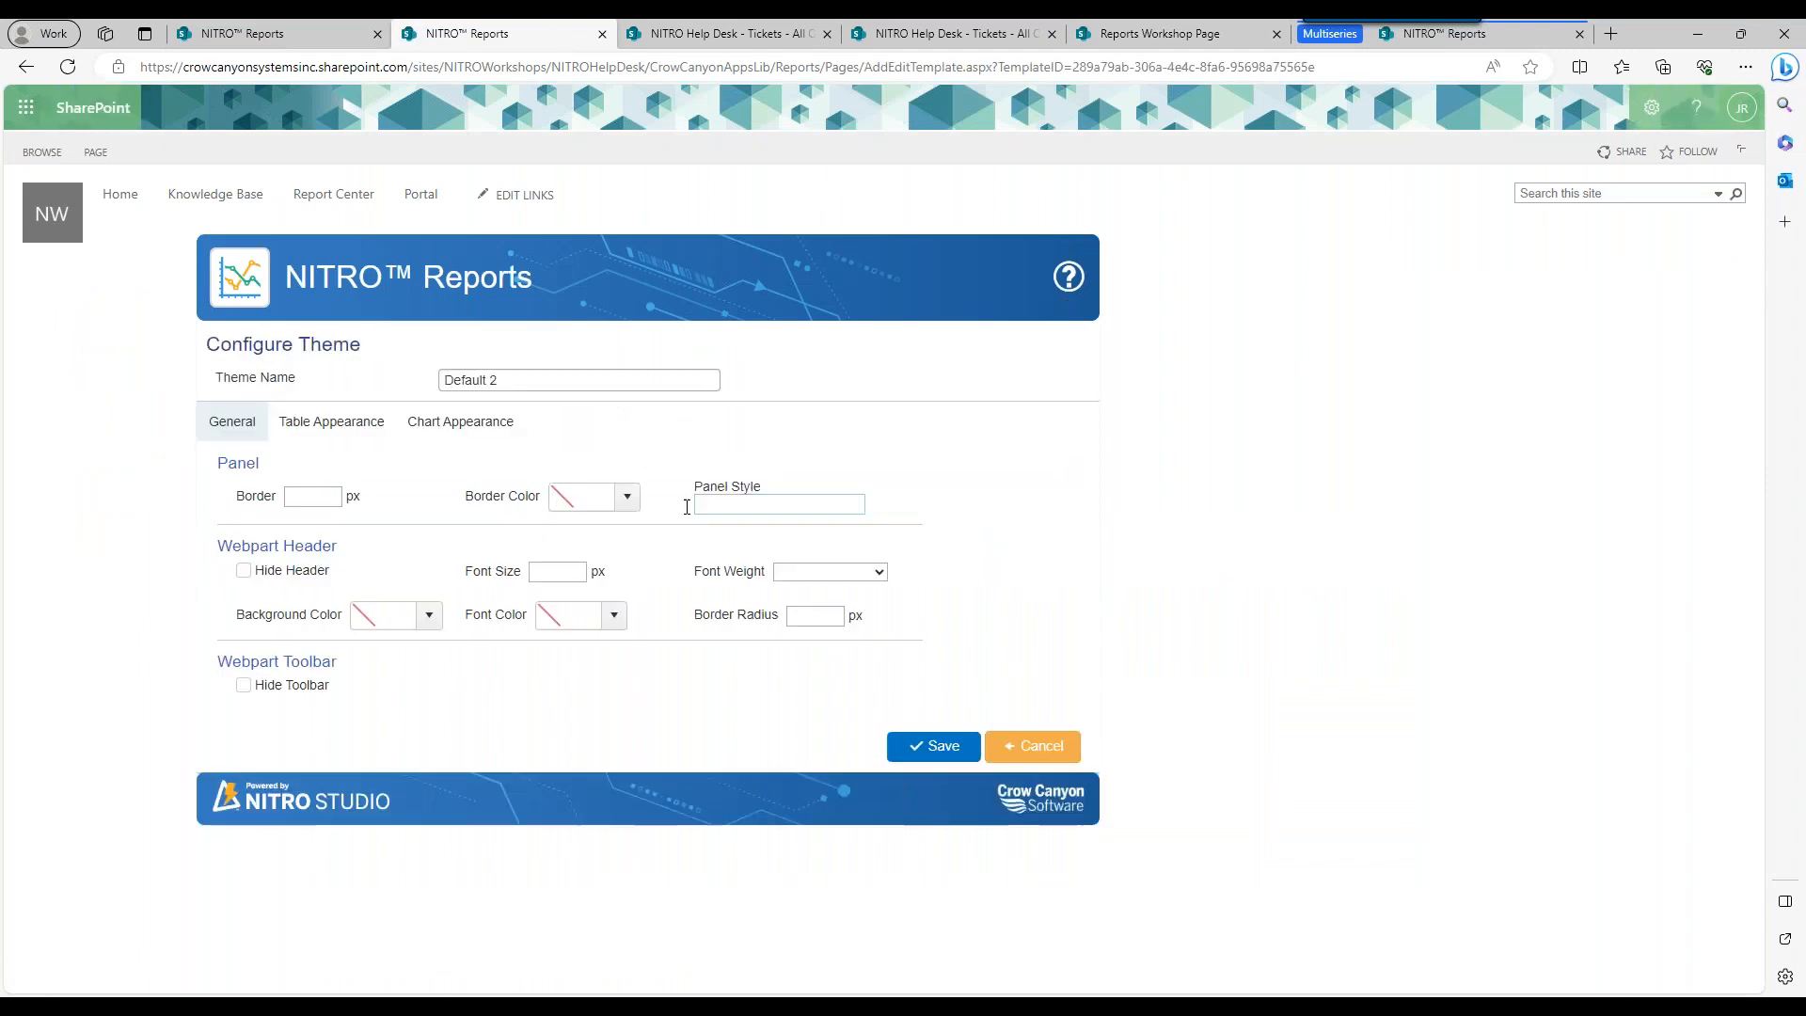
pyautogui.click(352, 442)
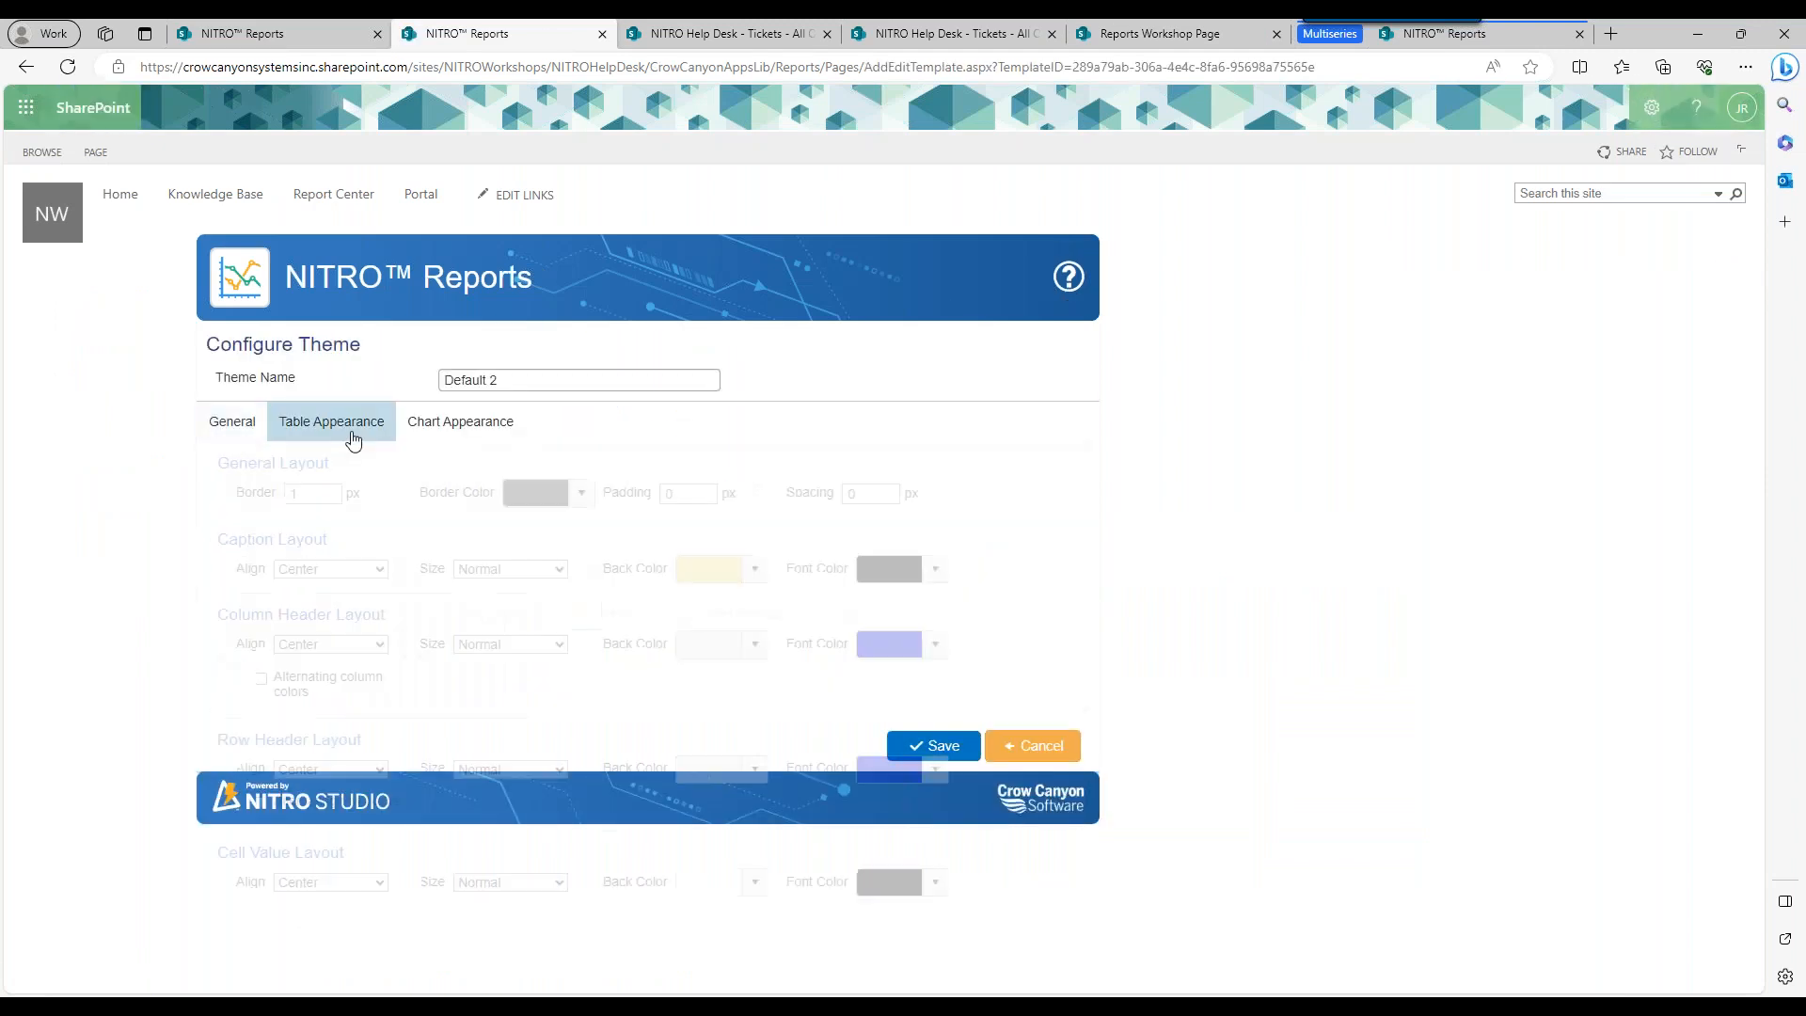
pyautogui.click(754, 568)
pyautogui.moveTo(783, 638); pyautogui.dragTo(702, 674)
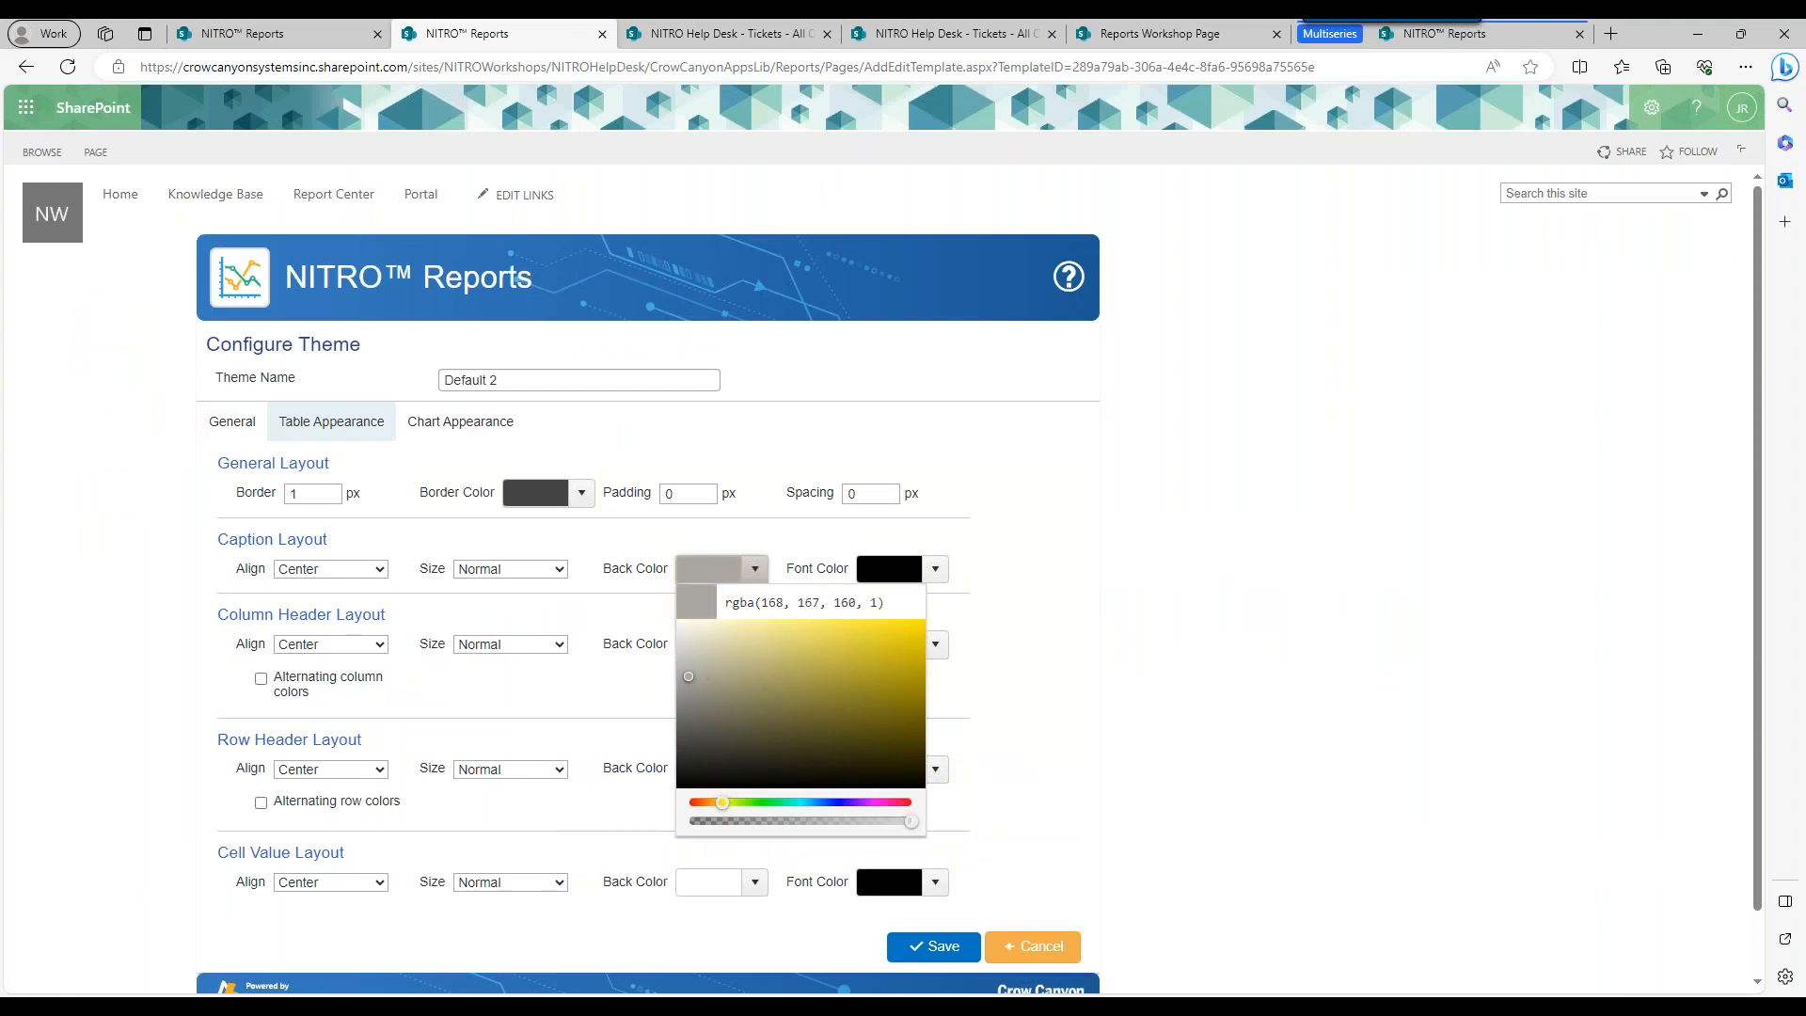
pyautogui.click(677, 677)
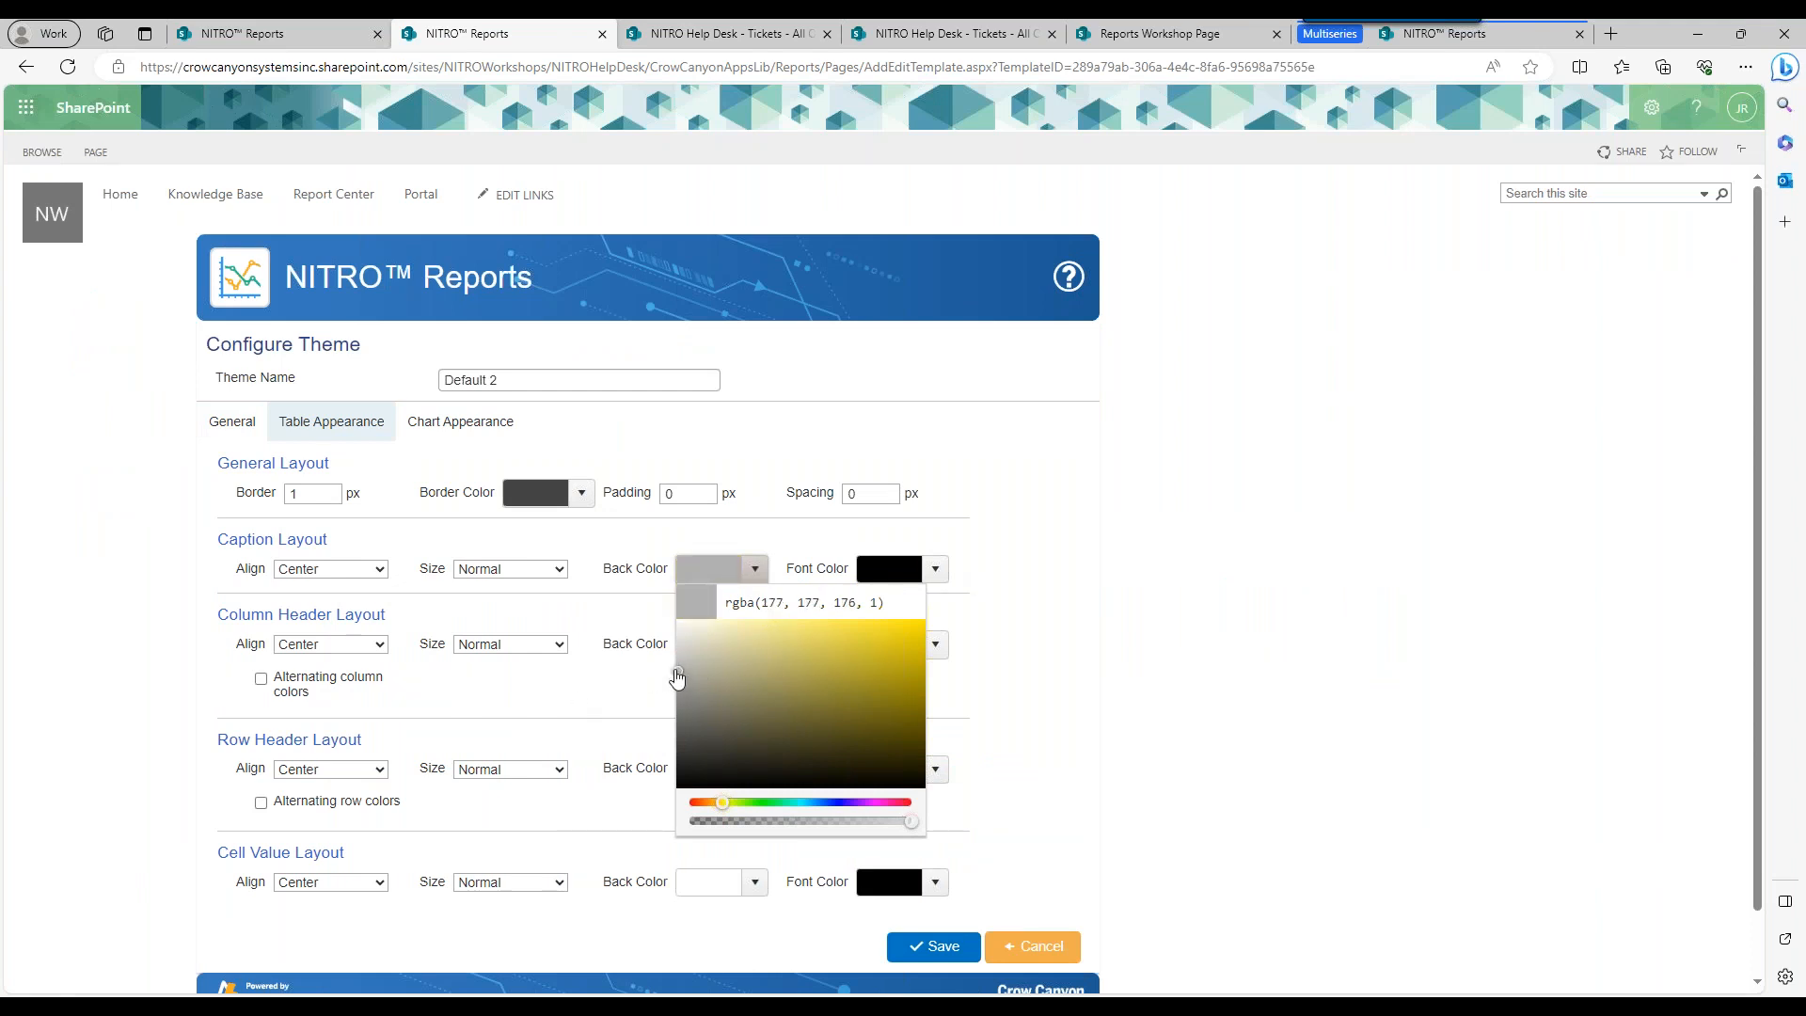
pyautogui.moveTo(675, 664)
pyautogui.mouseDown()
pyautogui.moveTo(672, 734)
pyautogui.moveTo(664, 679)
pyautogui.mouseUp()
pyautogui.click(983, 647)
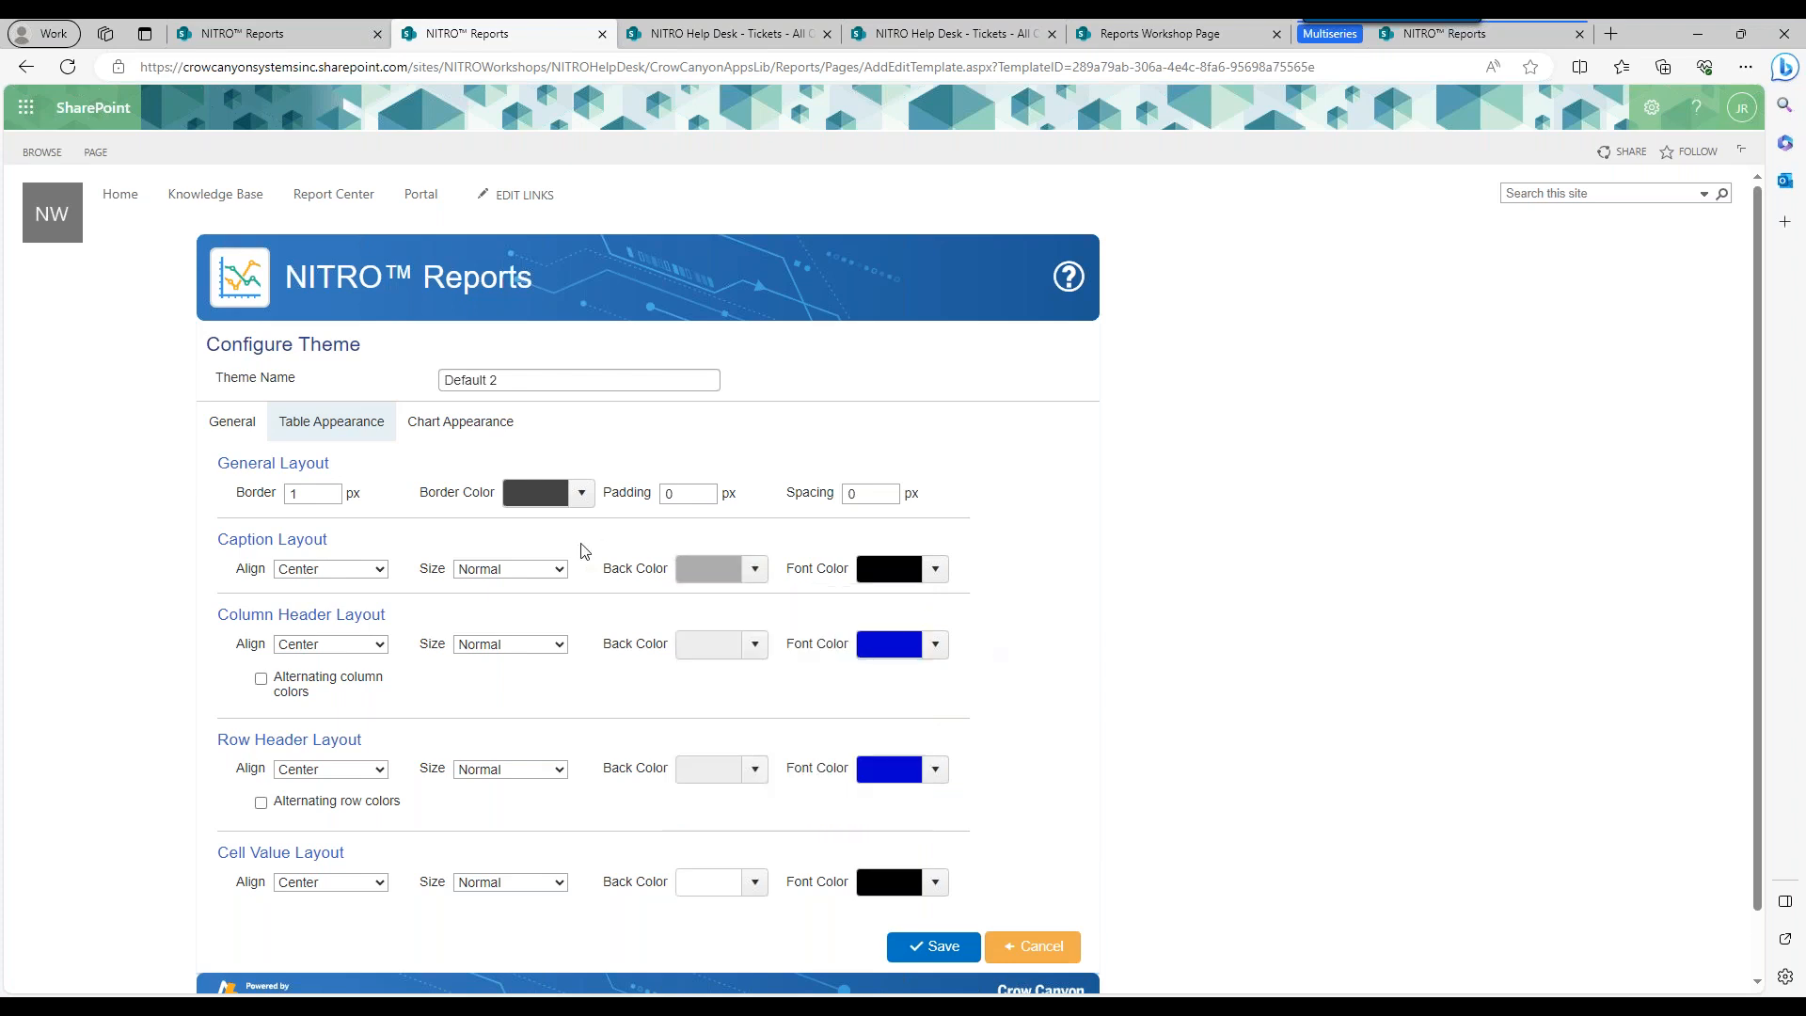
pyautogui.click(945, 951)
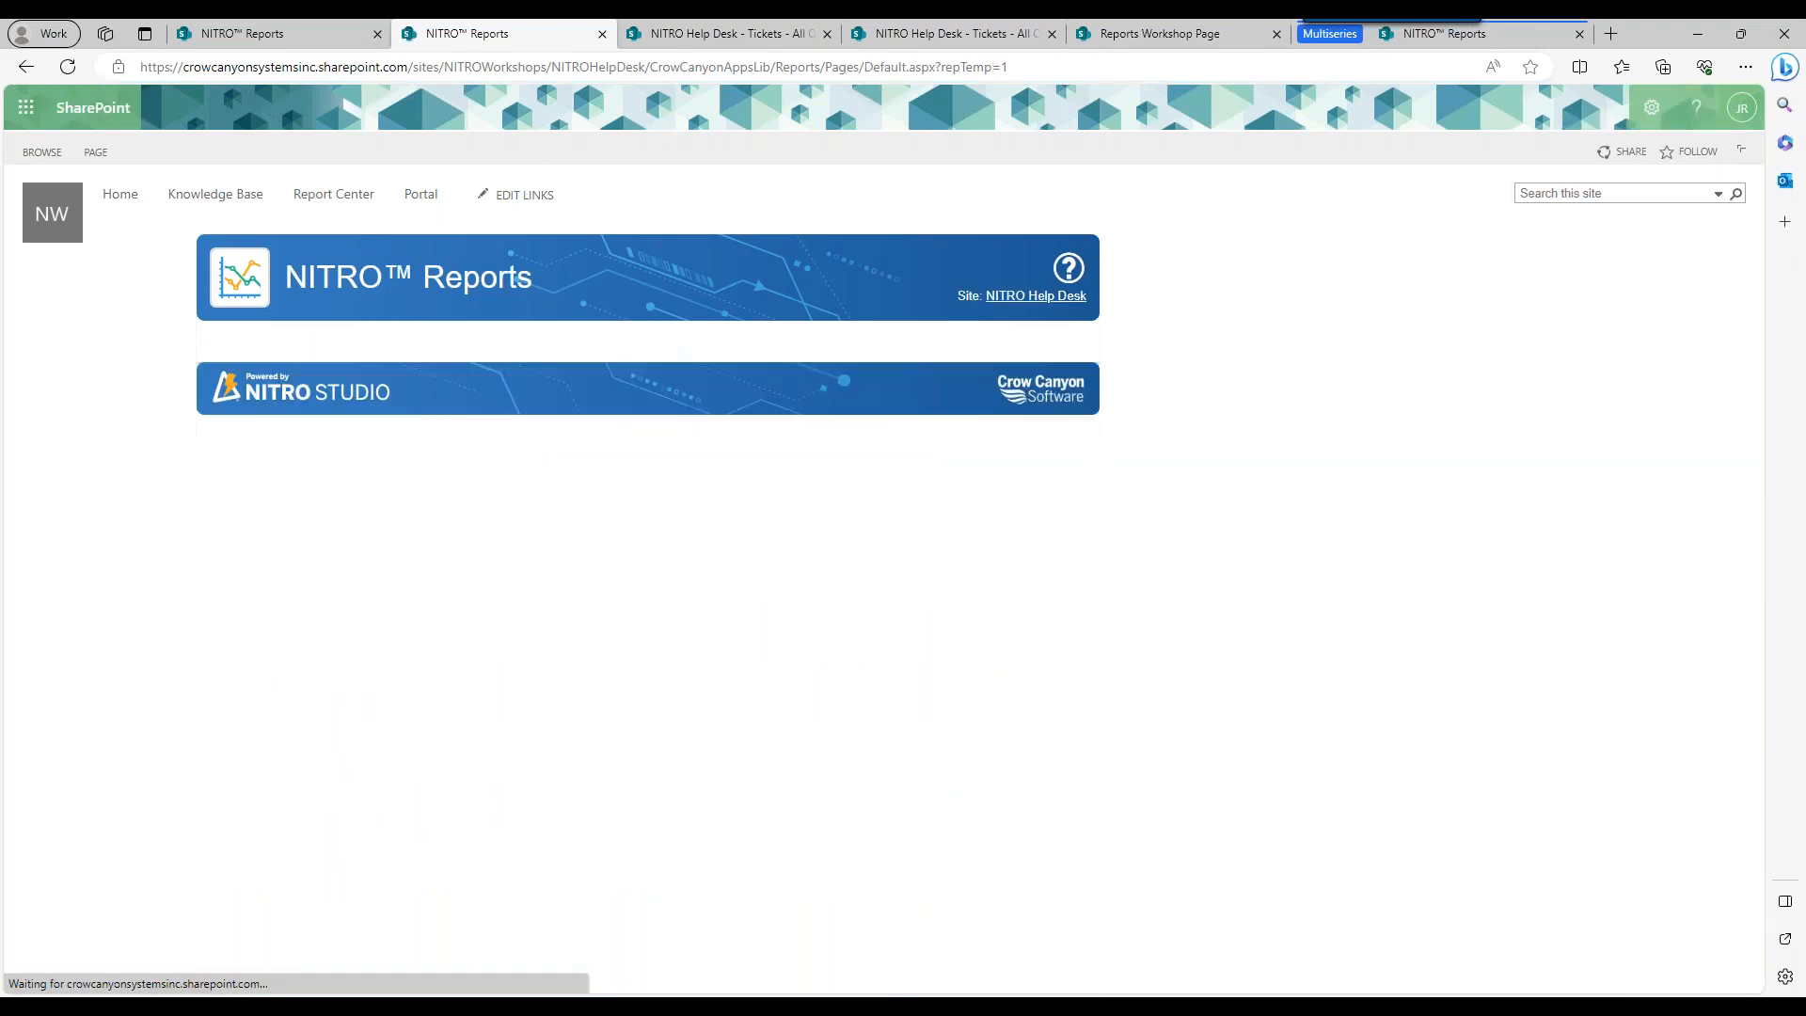
# Return to the Reports Workshop Page and check the table's caption color.
pyautogui.click(1159, 34)
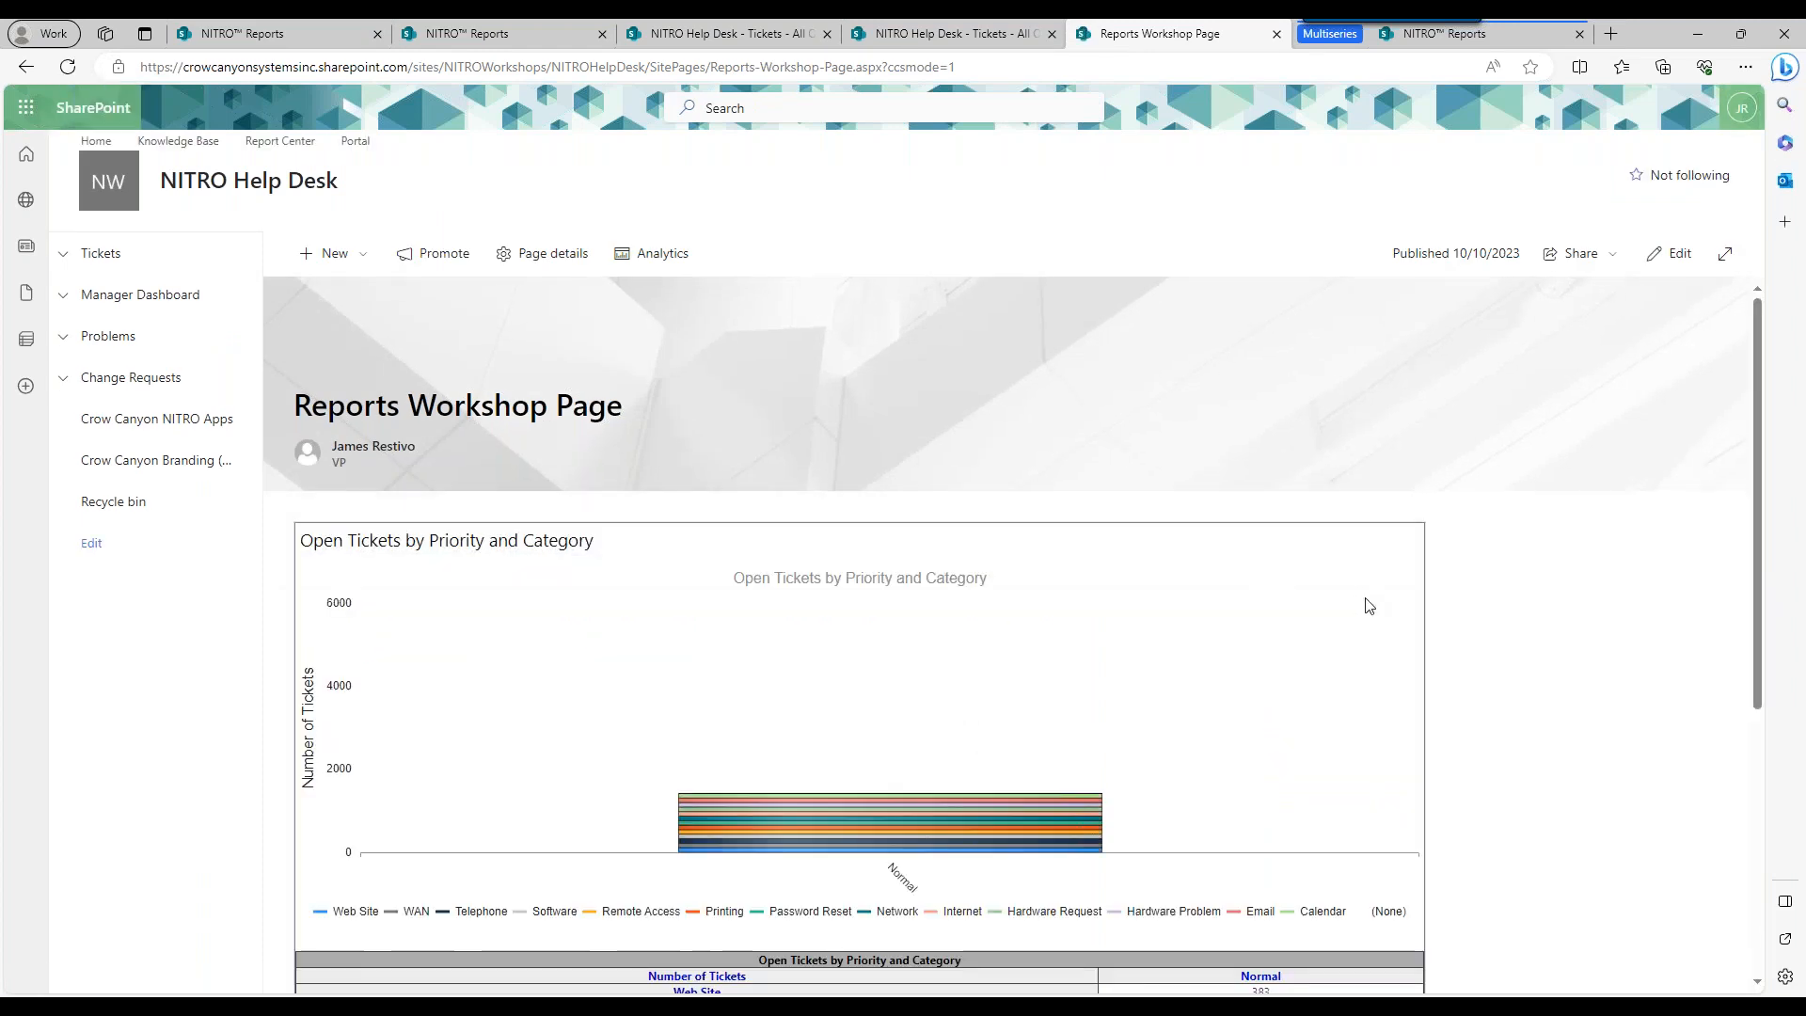
# Look over the published report, put the Reports Workshop Page into edit mode, and open the report web part's properties.
pyautogui.moveTo(1757, 433); pyautogui.dragTo(1752, 619)
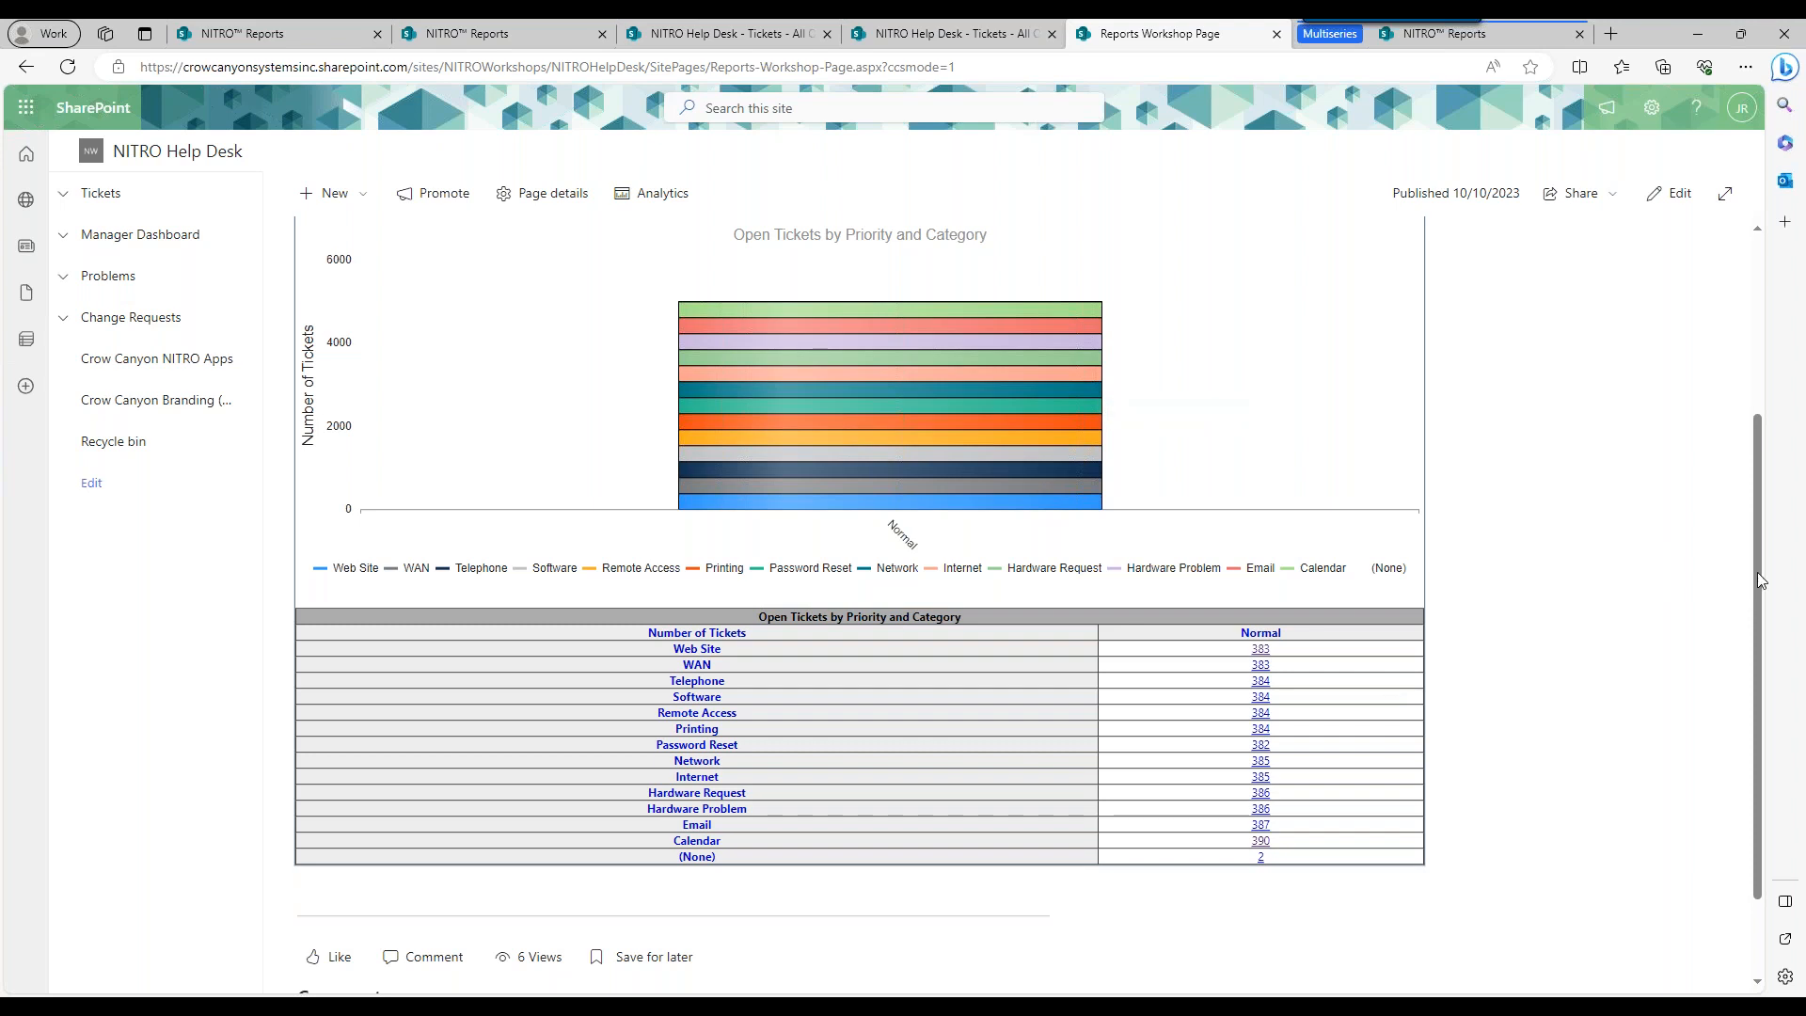
pyautogui.moveTo(1757, 572); pyautogui.dragTo(1759, 336)
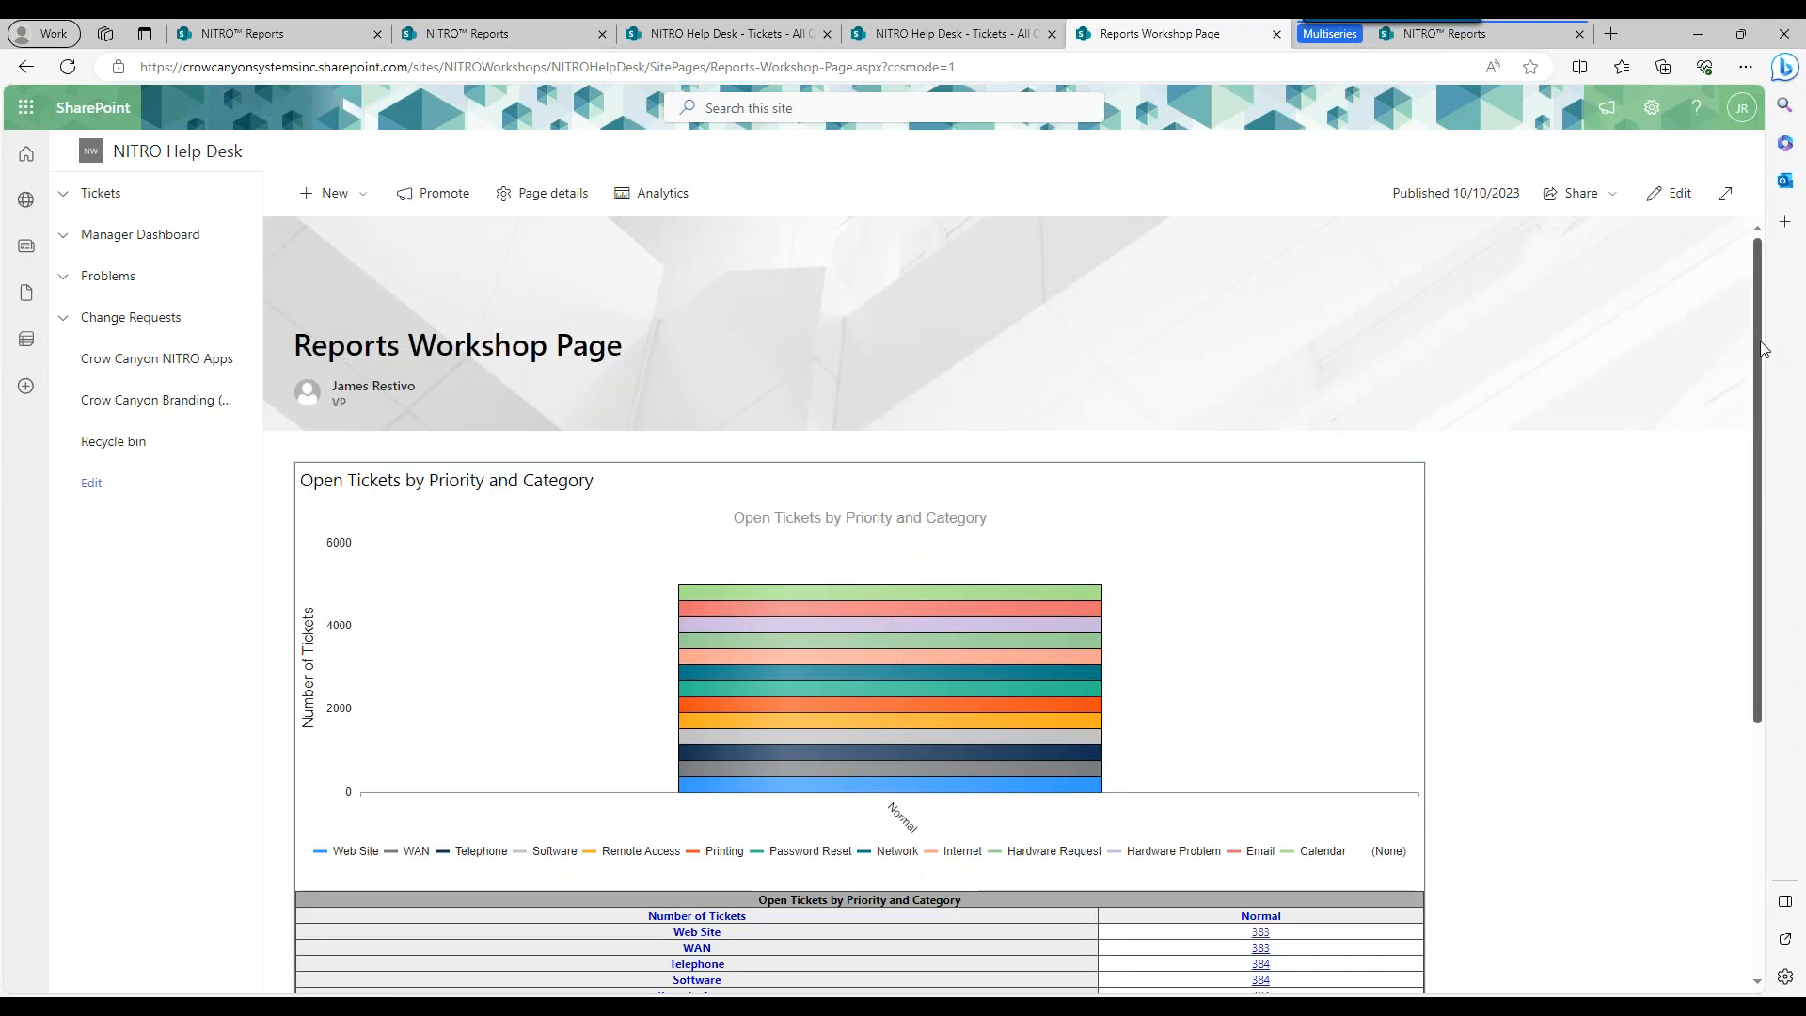
pyautogui.click(1688, 270)
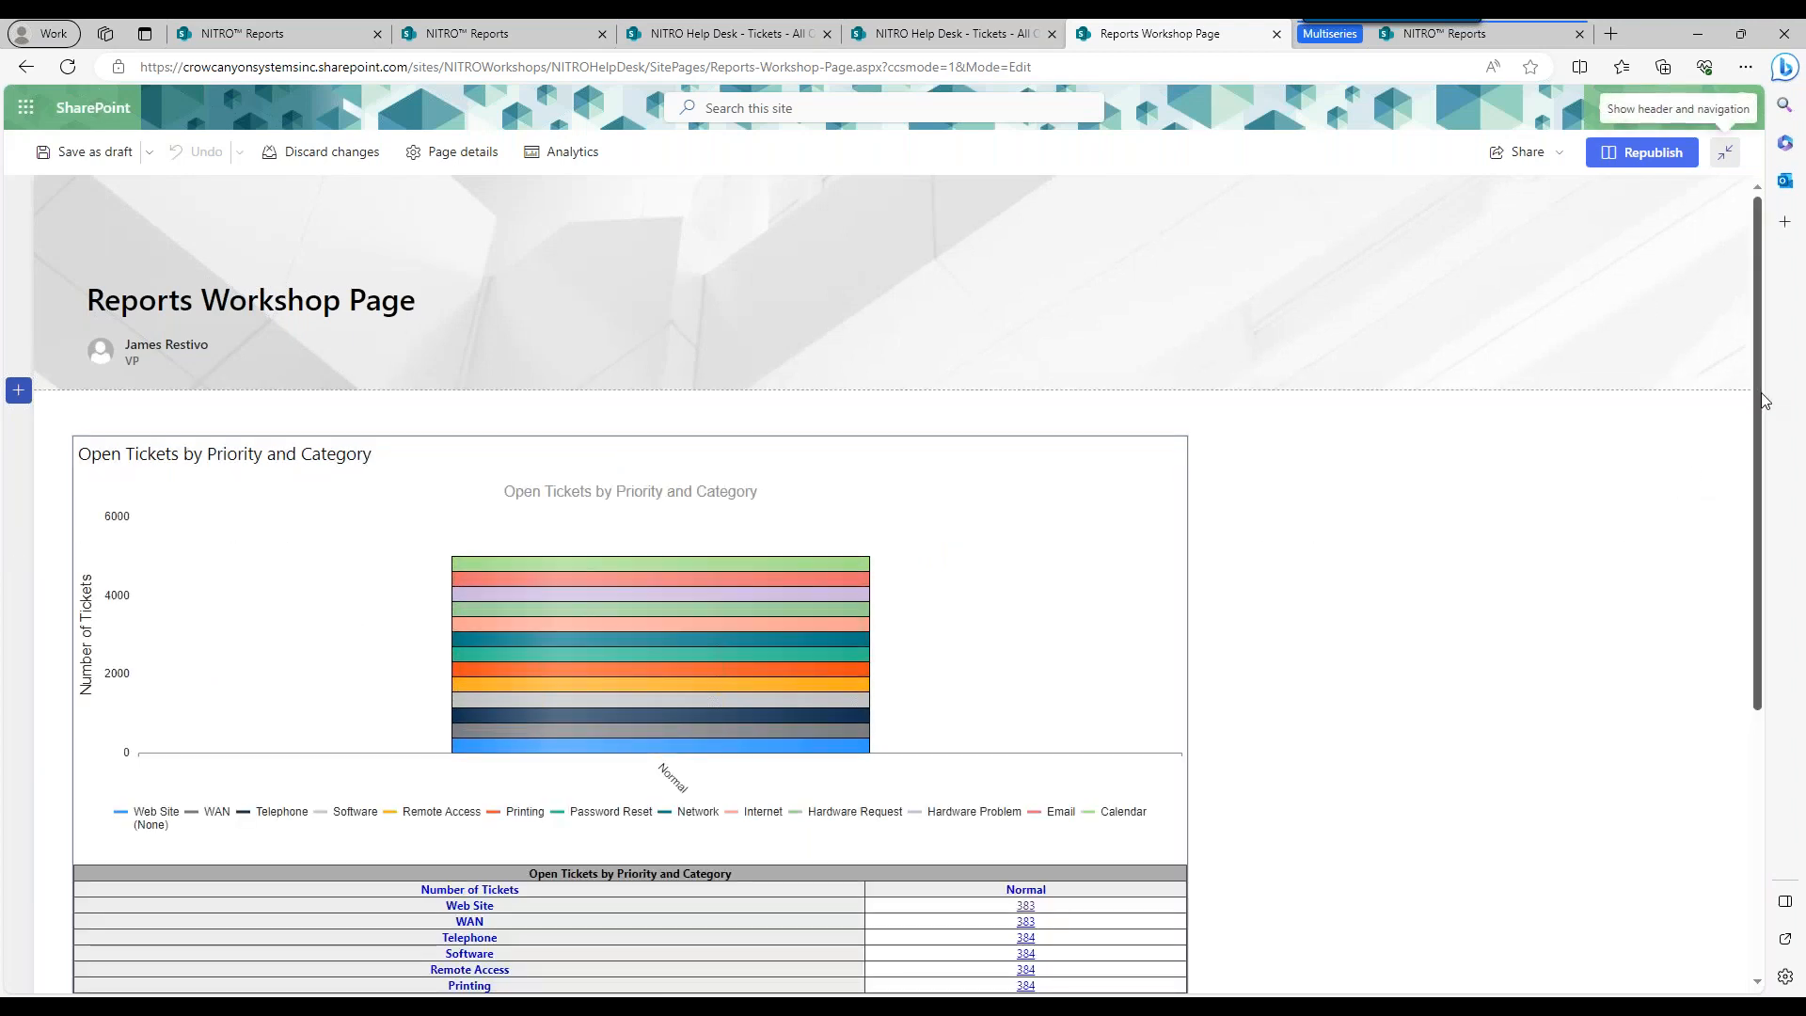
pyautogui.scroll(-3, 669, 721)
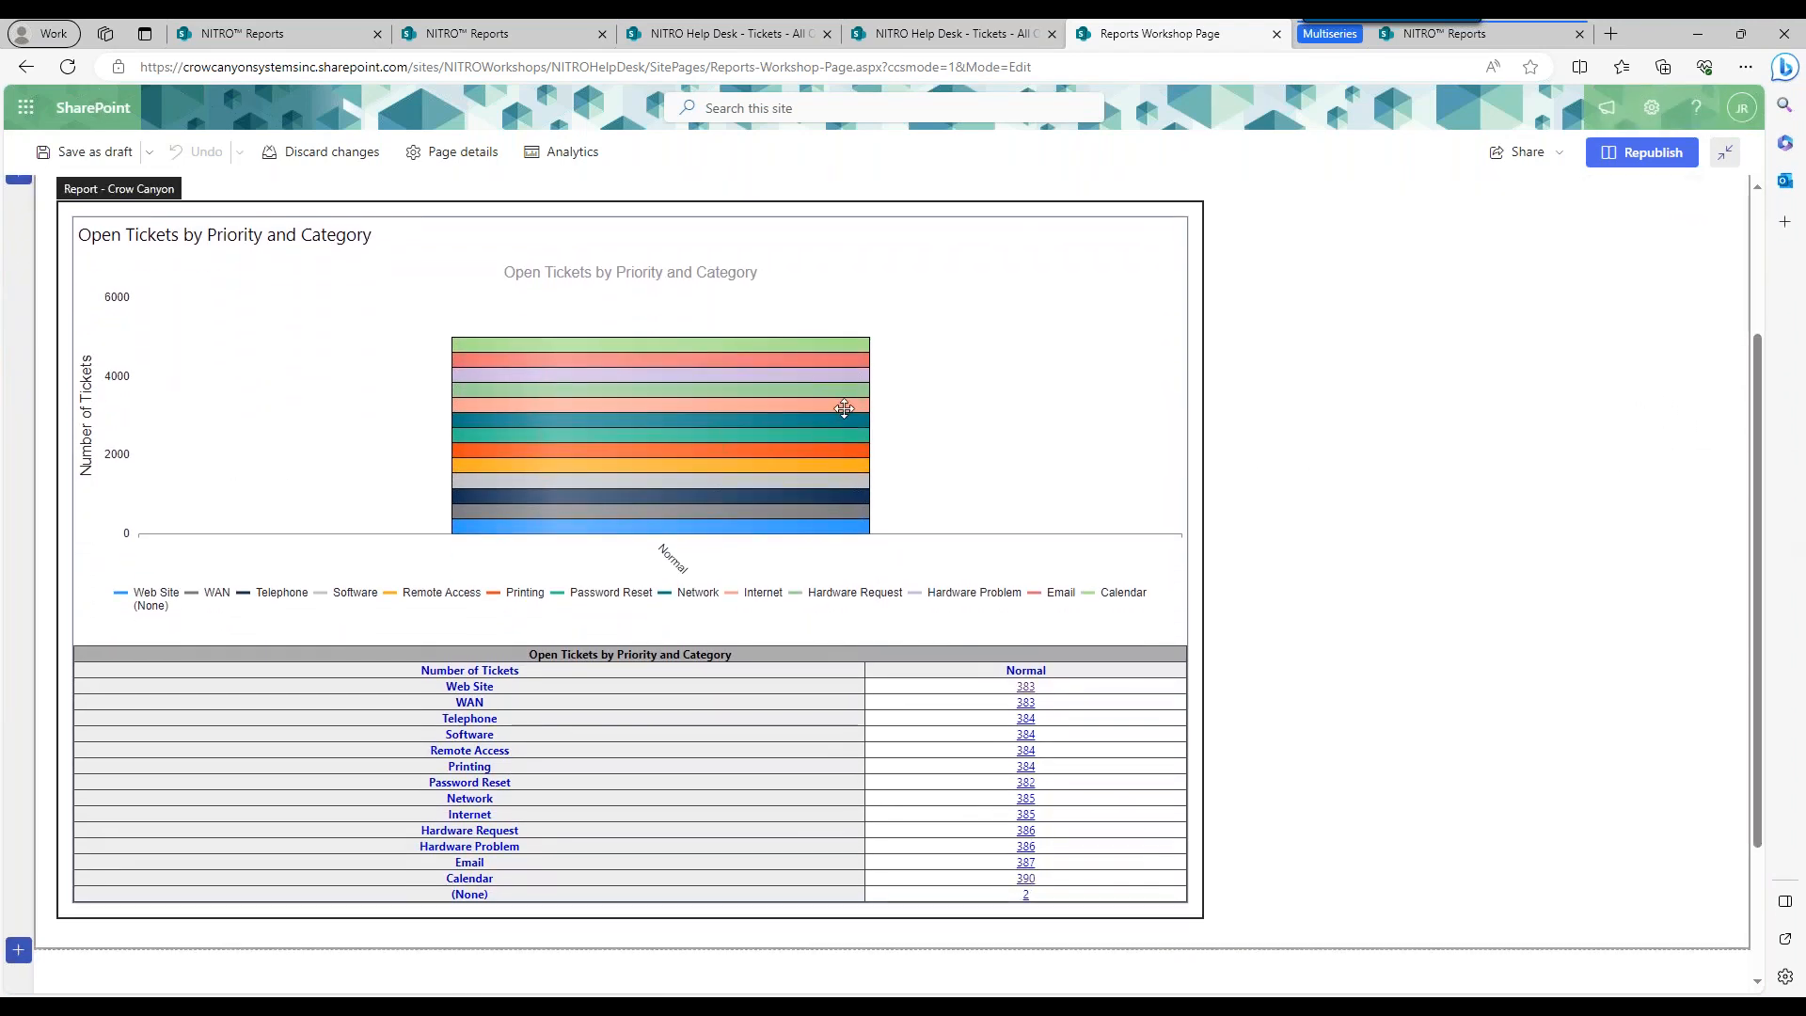
pyautogui.click(108, 193)
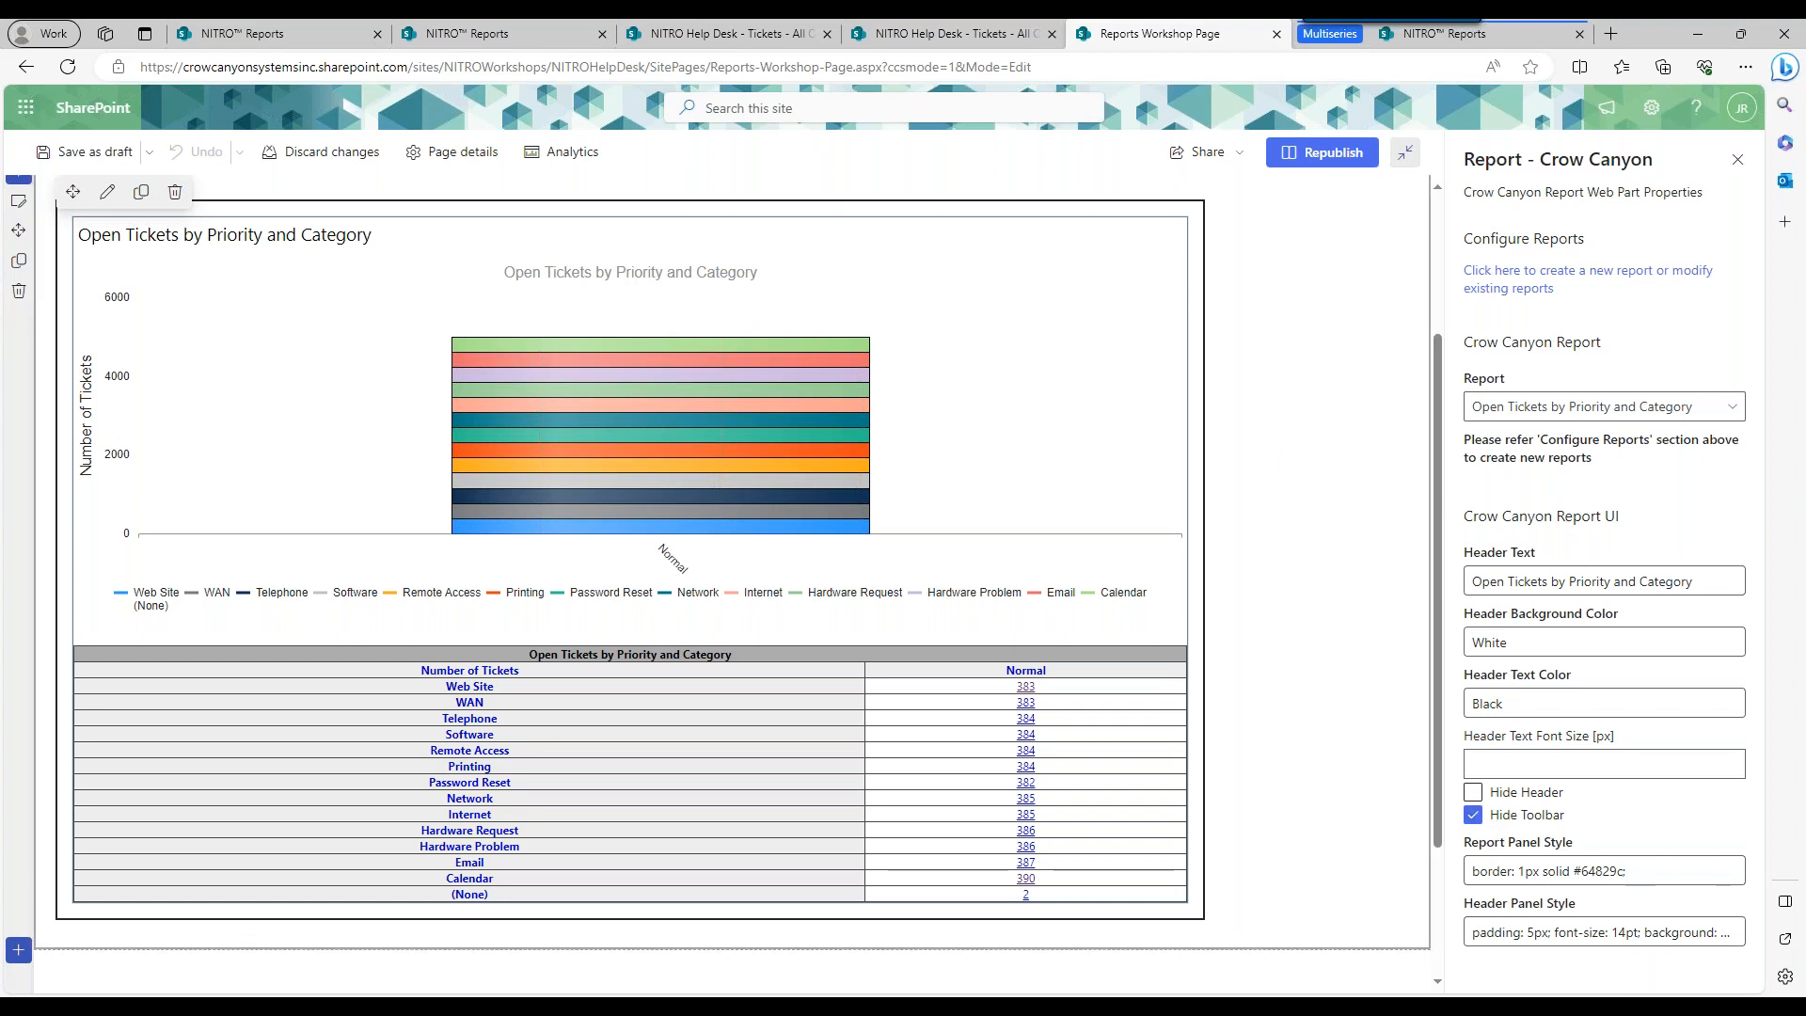
# Open the Default 2 theme, review its general web part header and toolbar options, and return to the Reports Workshop Page.
pyautogui.click(540, 37)
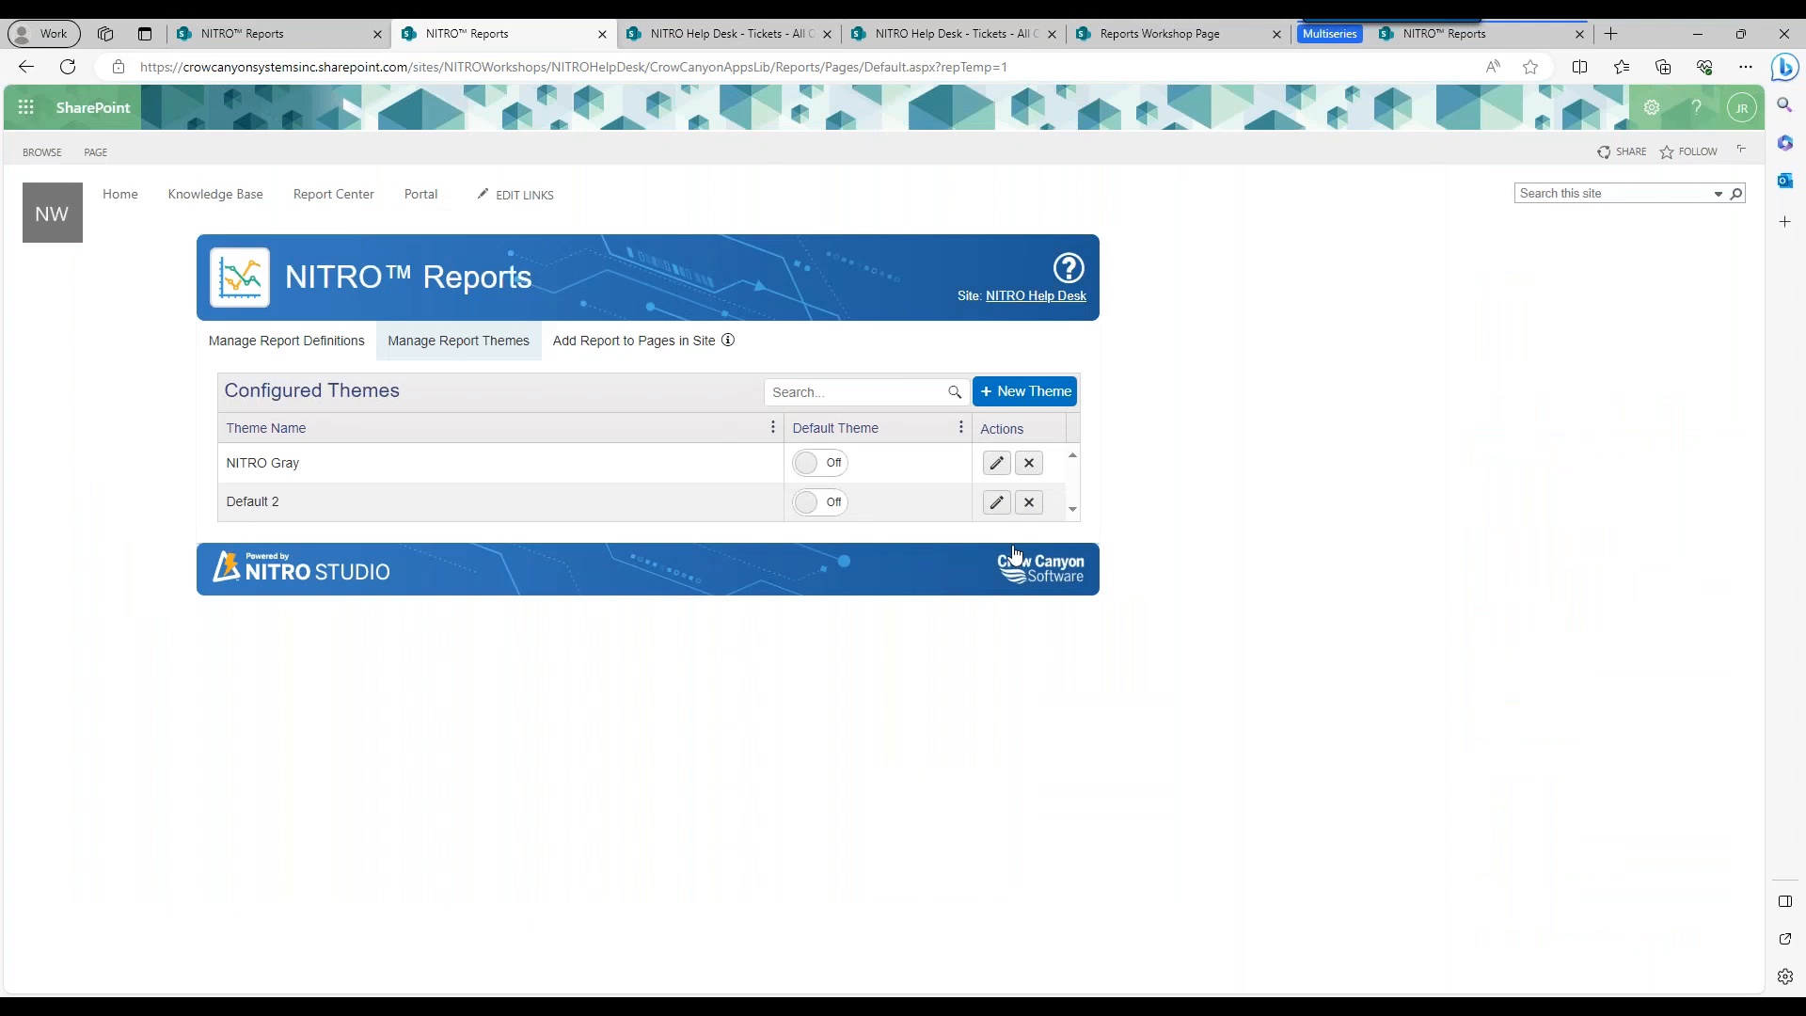
pyautogui.click(995, 502)
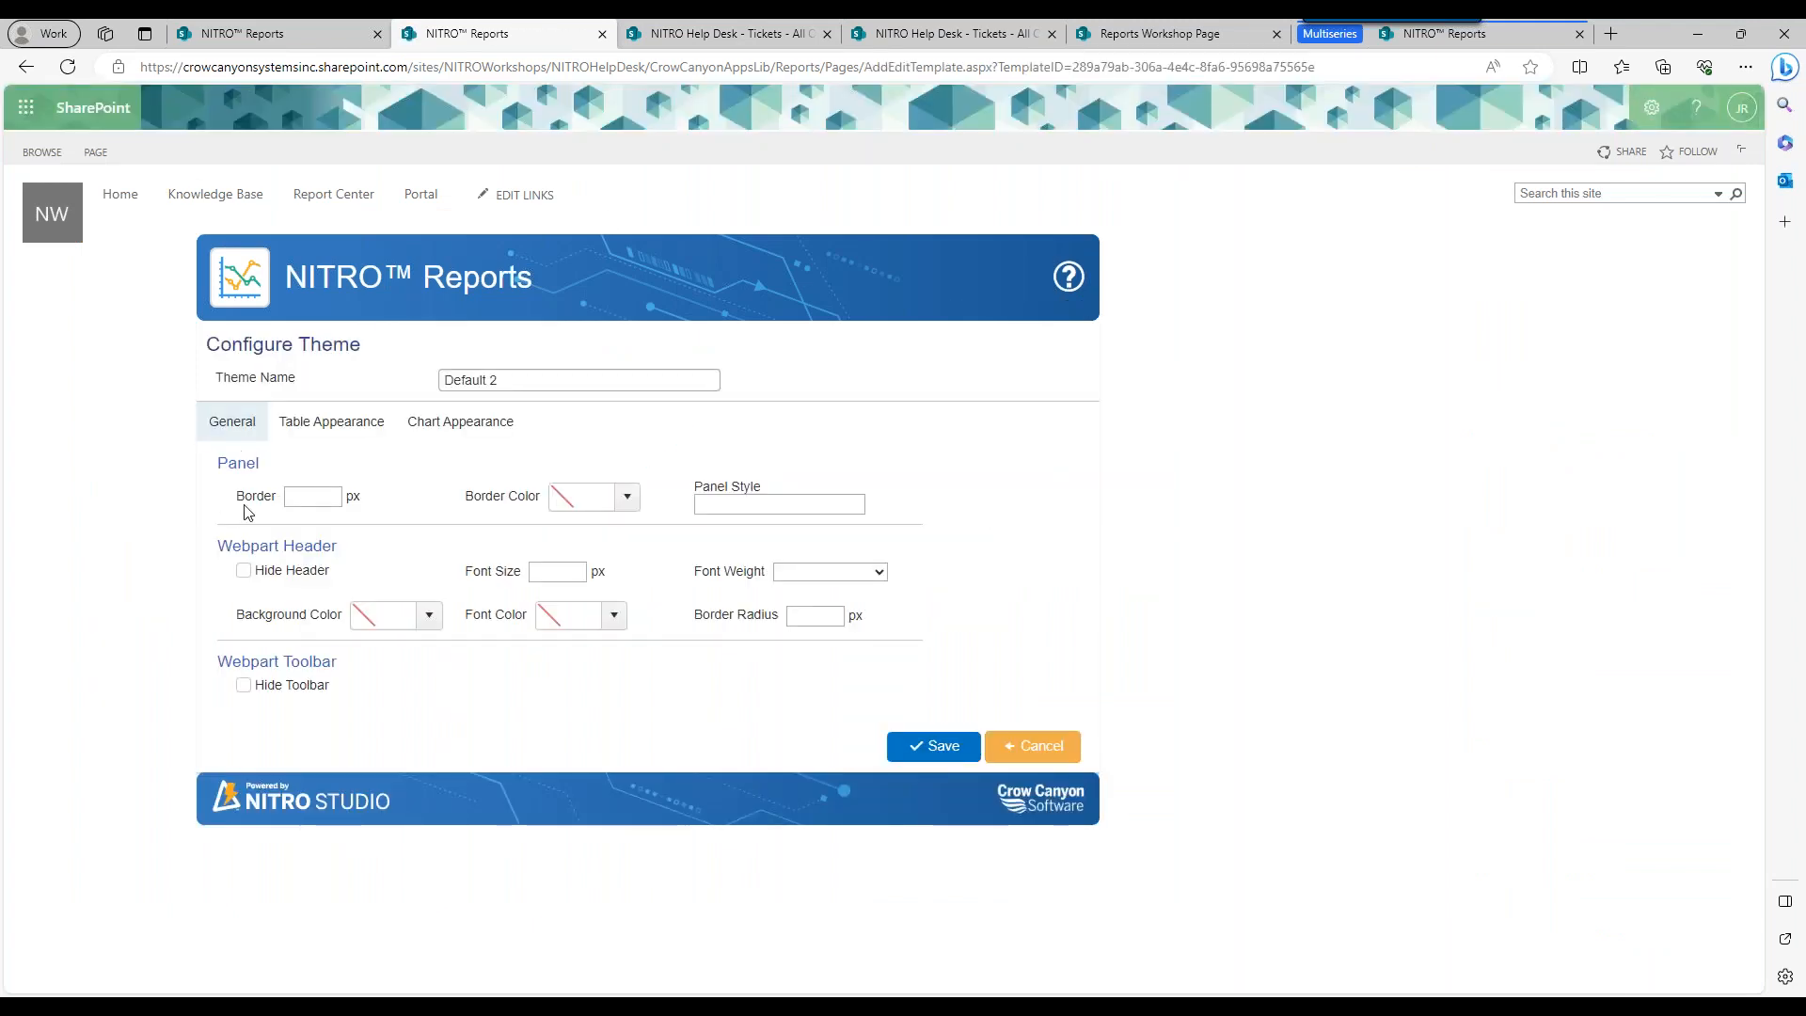
pyautogui.click(285, 575)
pyautogui.click(293, 690)
pyautogui.click(281, 572)
pyautogui.click(1136, 35)
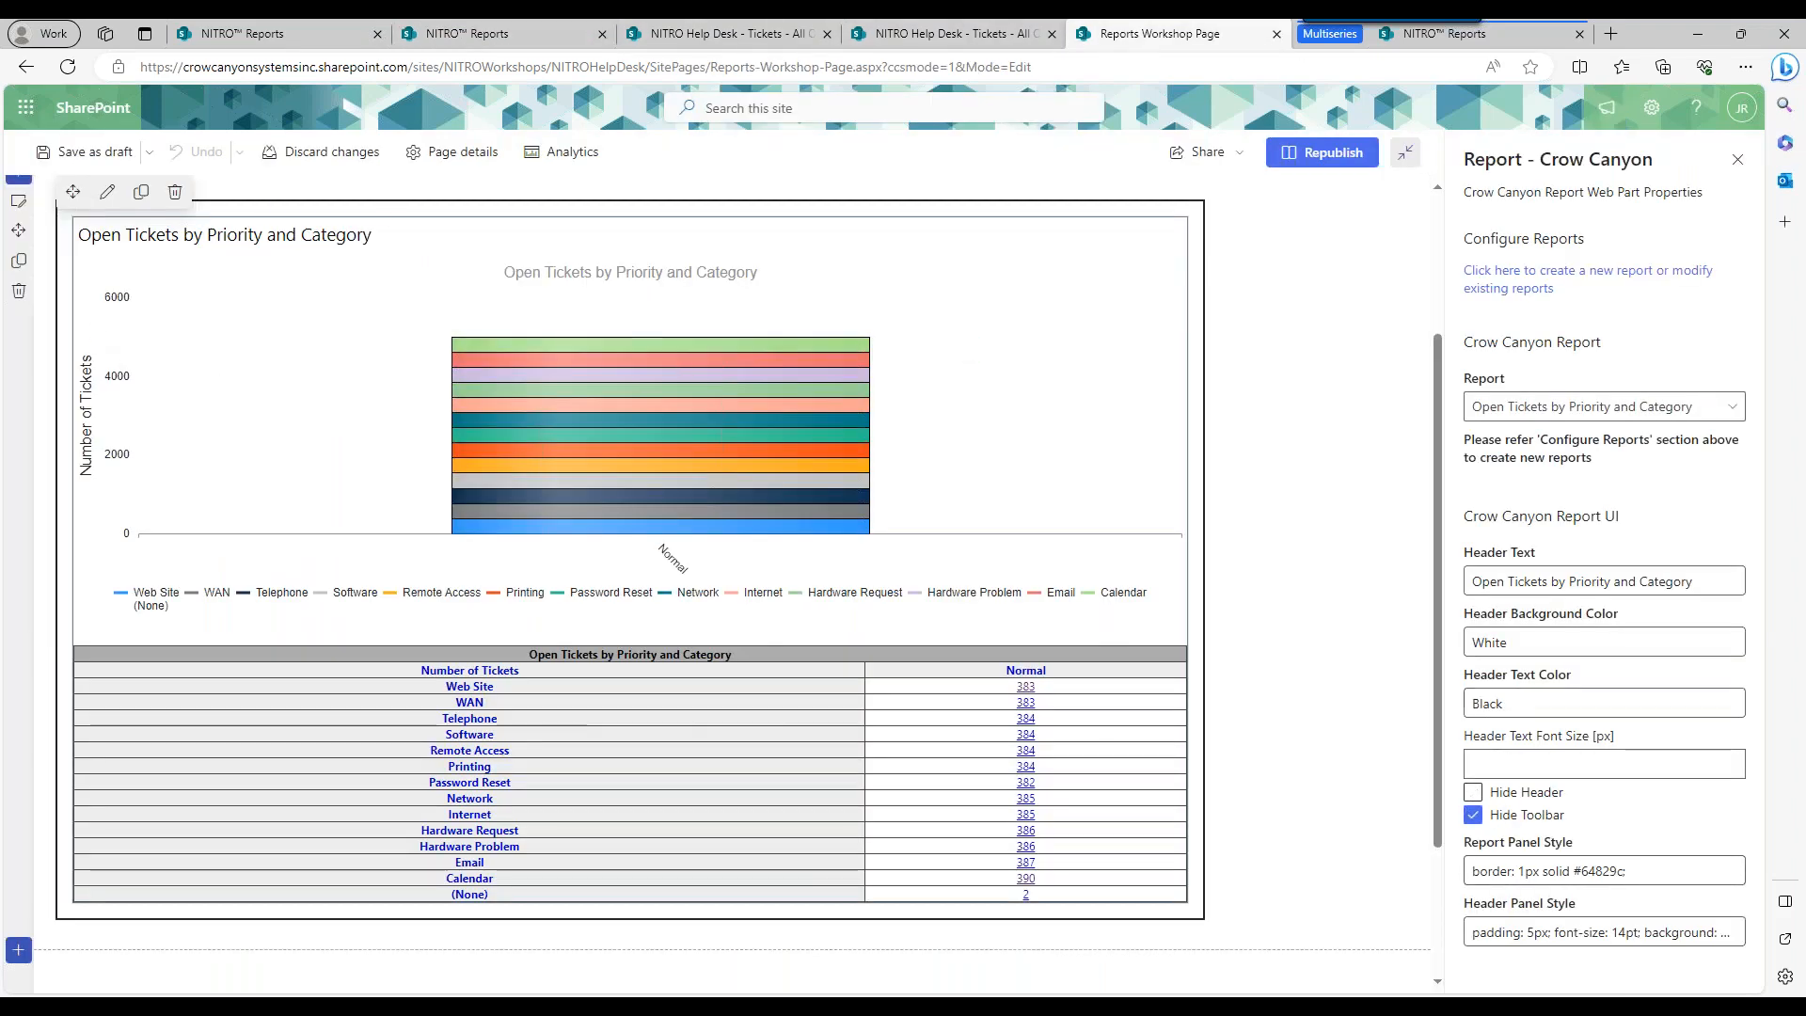
# Clear the report web part's header background color and header text color, leave Hide Header off, and republish the page.
pyautogui.click(1526, 796)
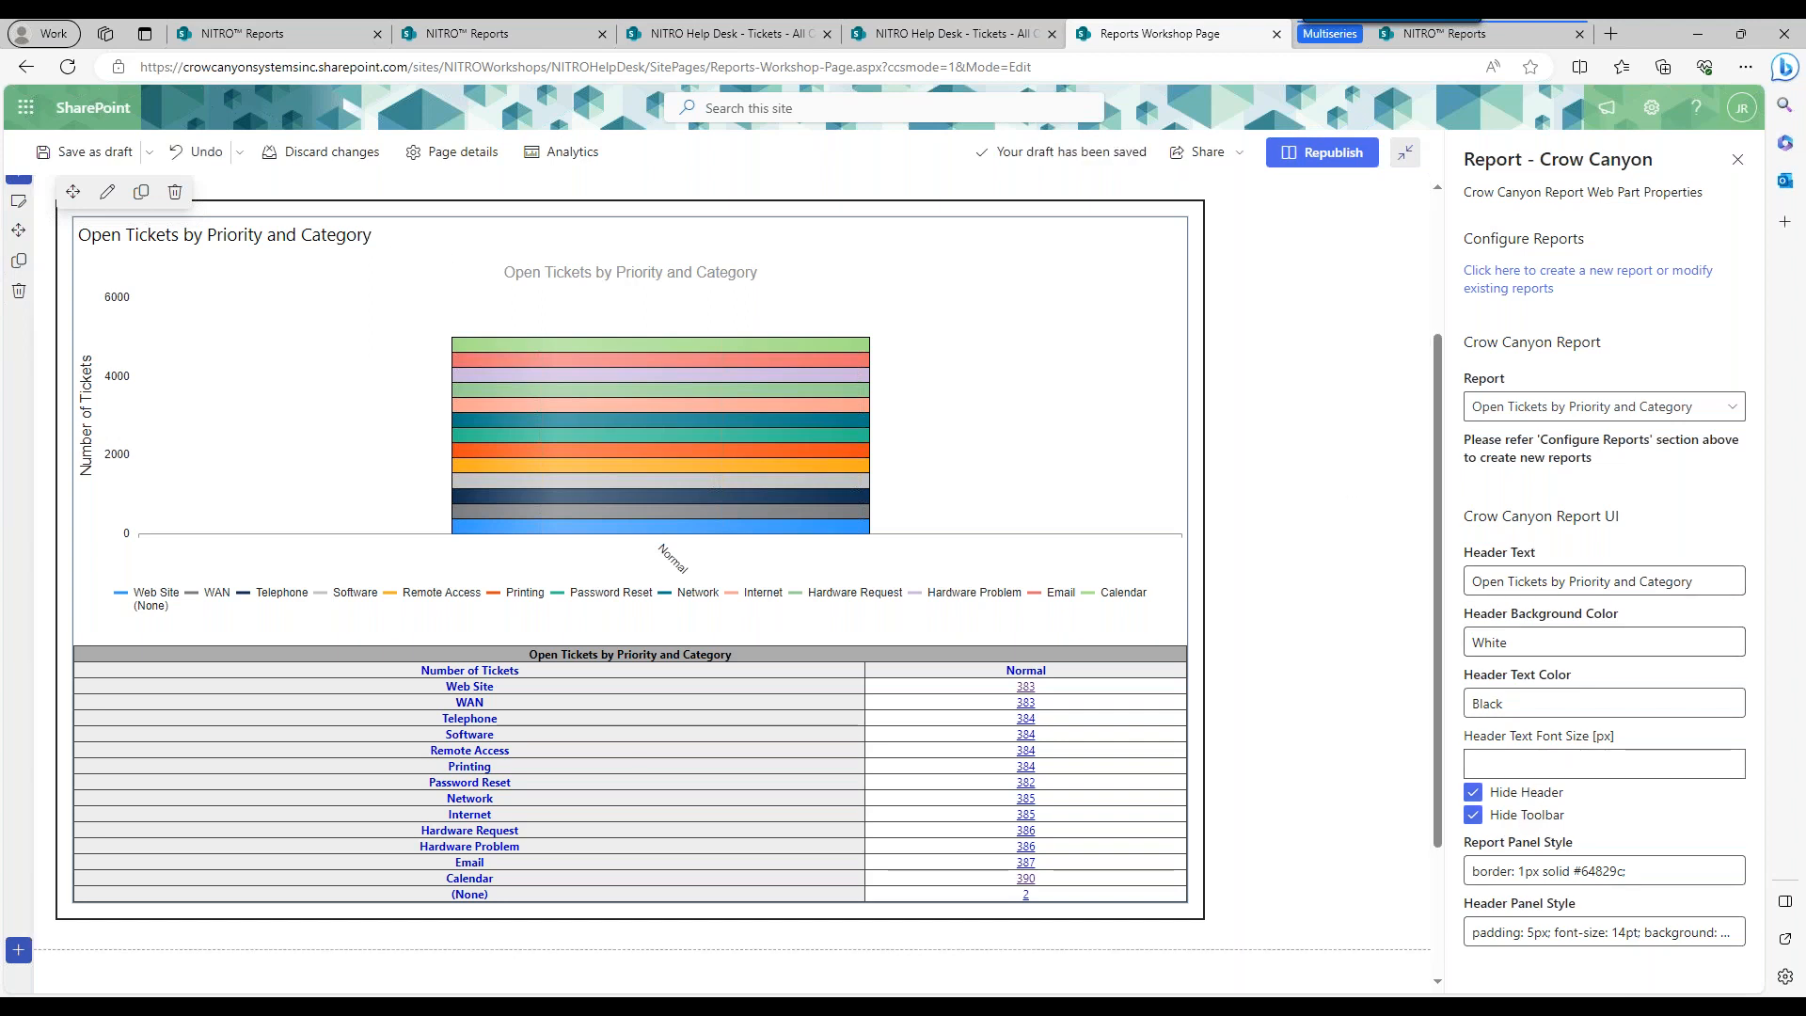
pyautogui.moveTo(1548, 645); pyautogui.dragTo(1297, 644)
pyautogui.press('BackSpace')
pyautogui.click(1537, 798)
pyautogui.moveTo(1524, 703); pyautogui.dragTo(1347, 711)
pyautogui.press('BackSpace')
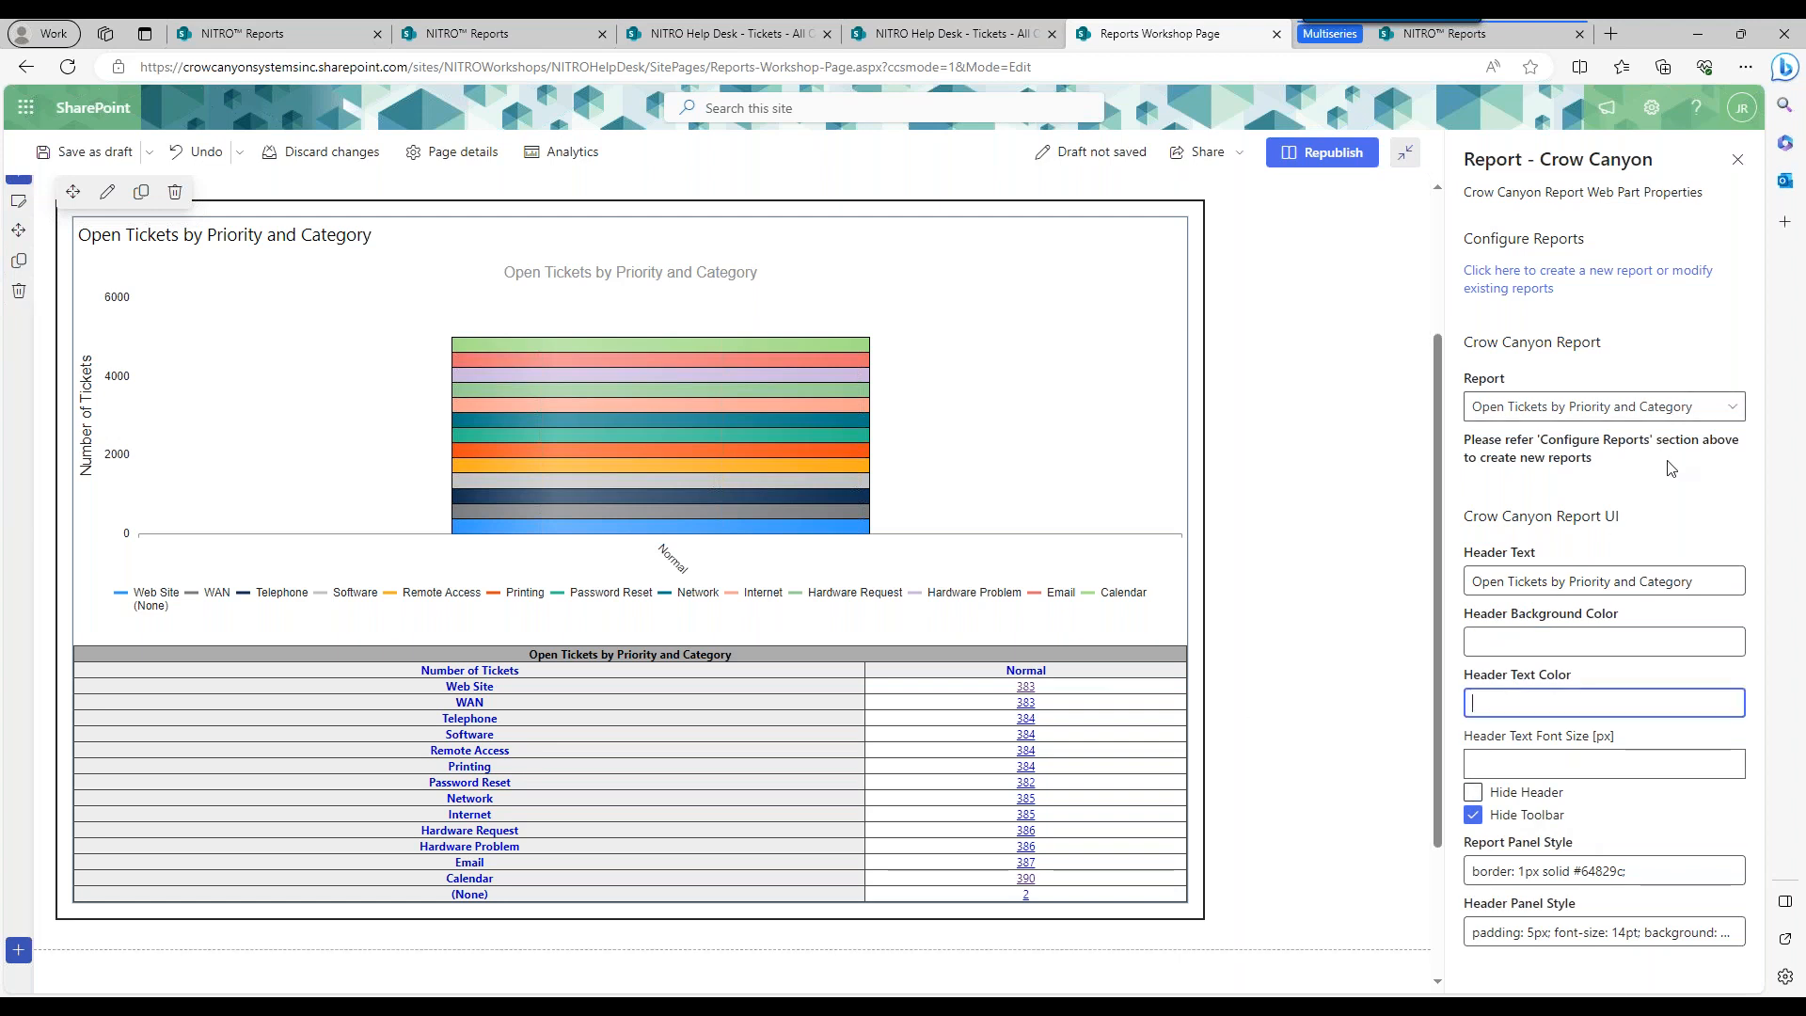
pyautogui.click(1670, 488)
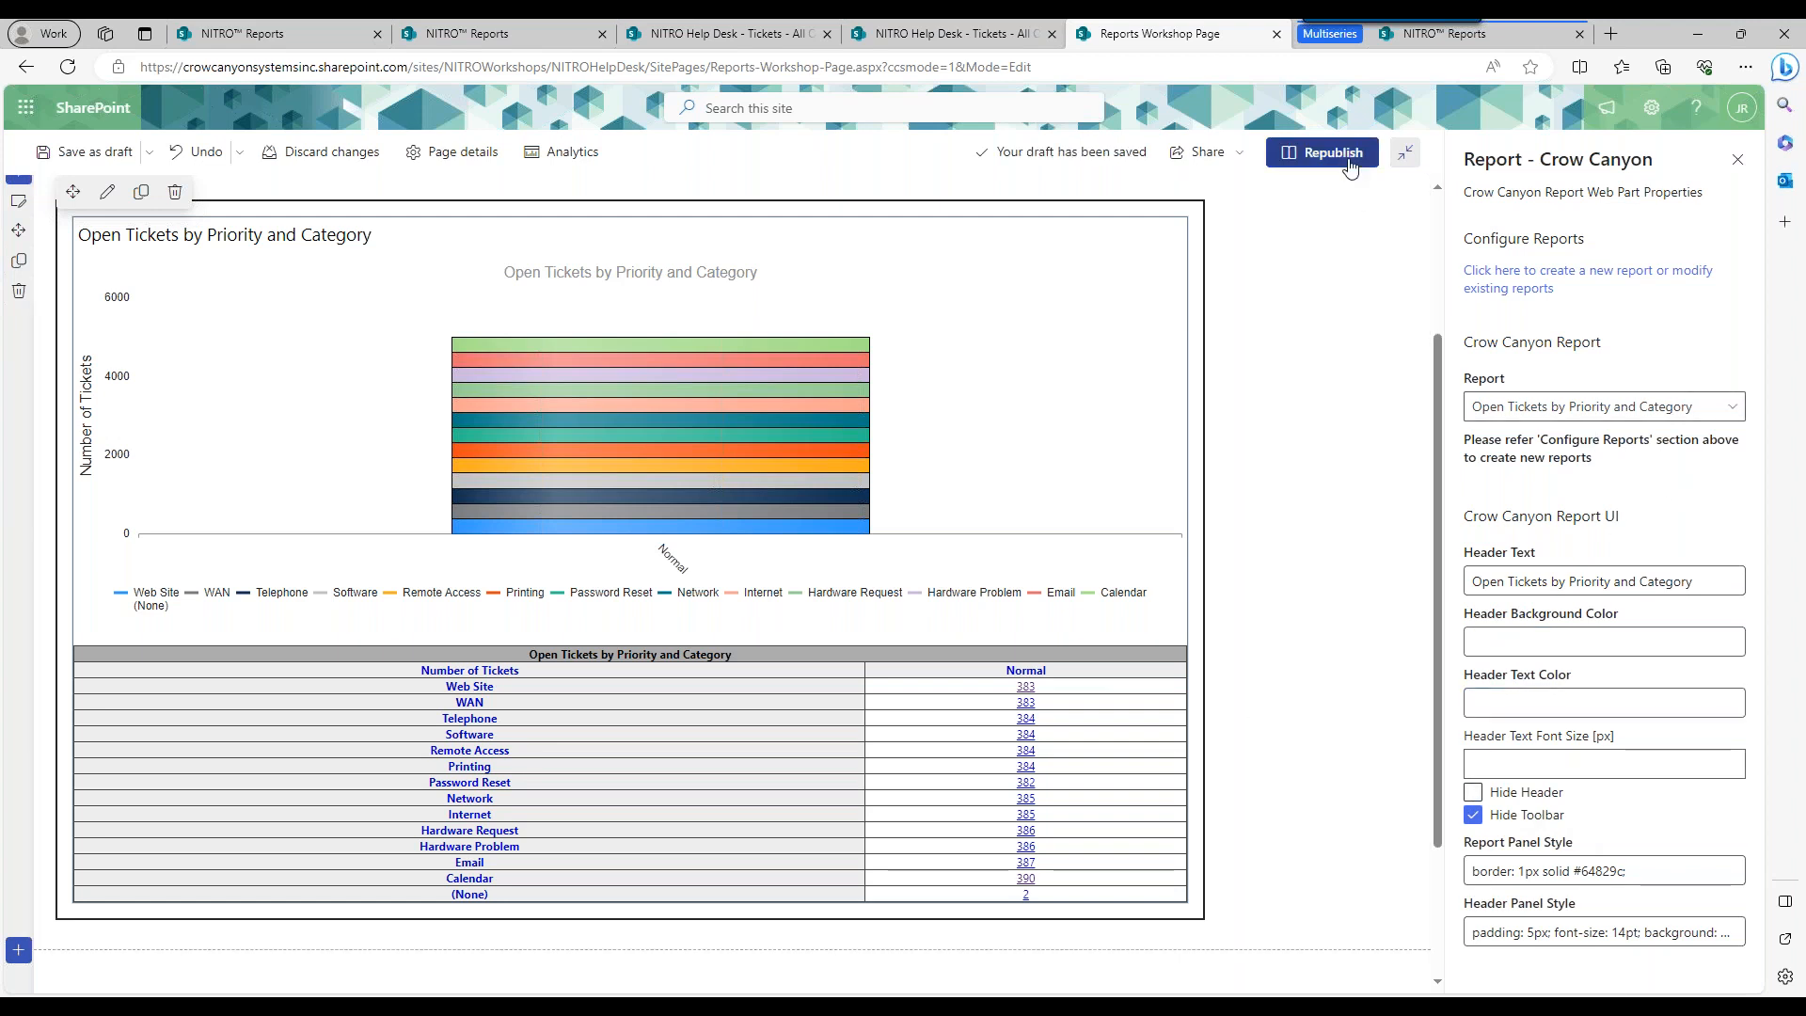
pyautogui.click(1323, 153)
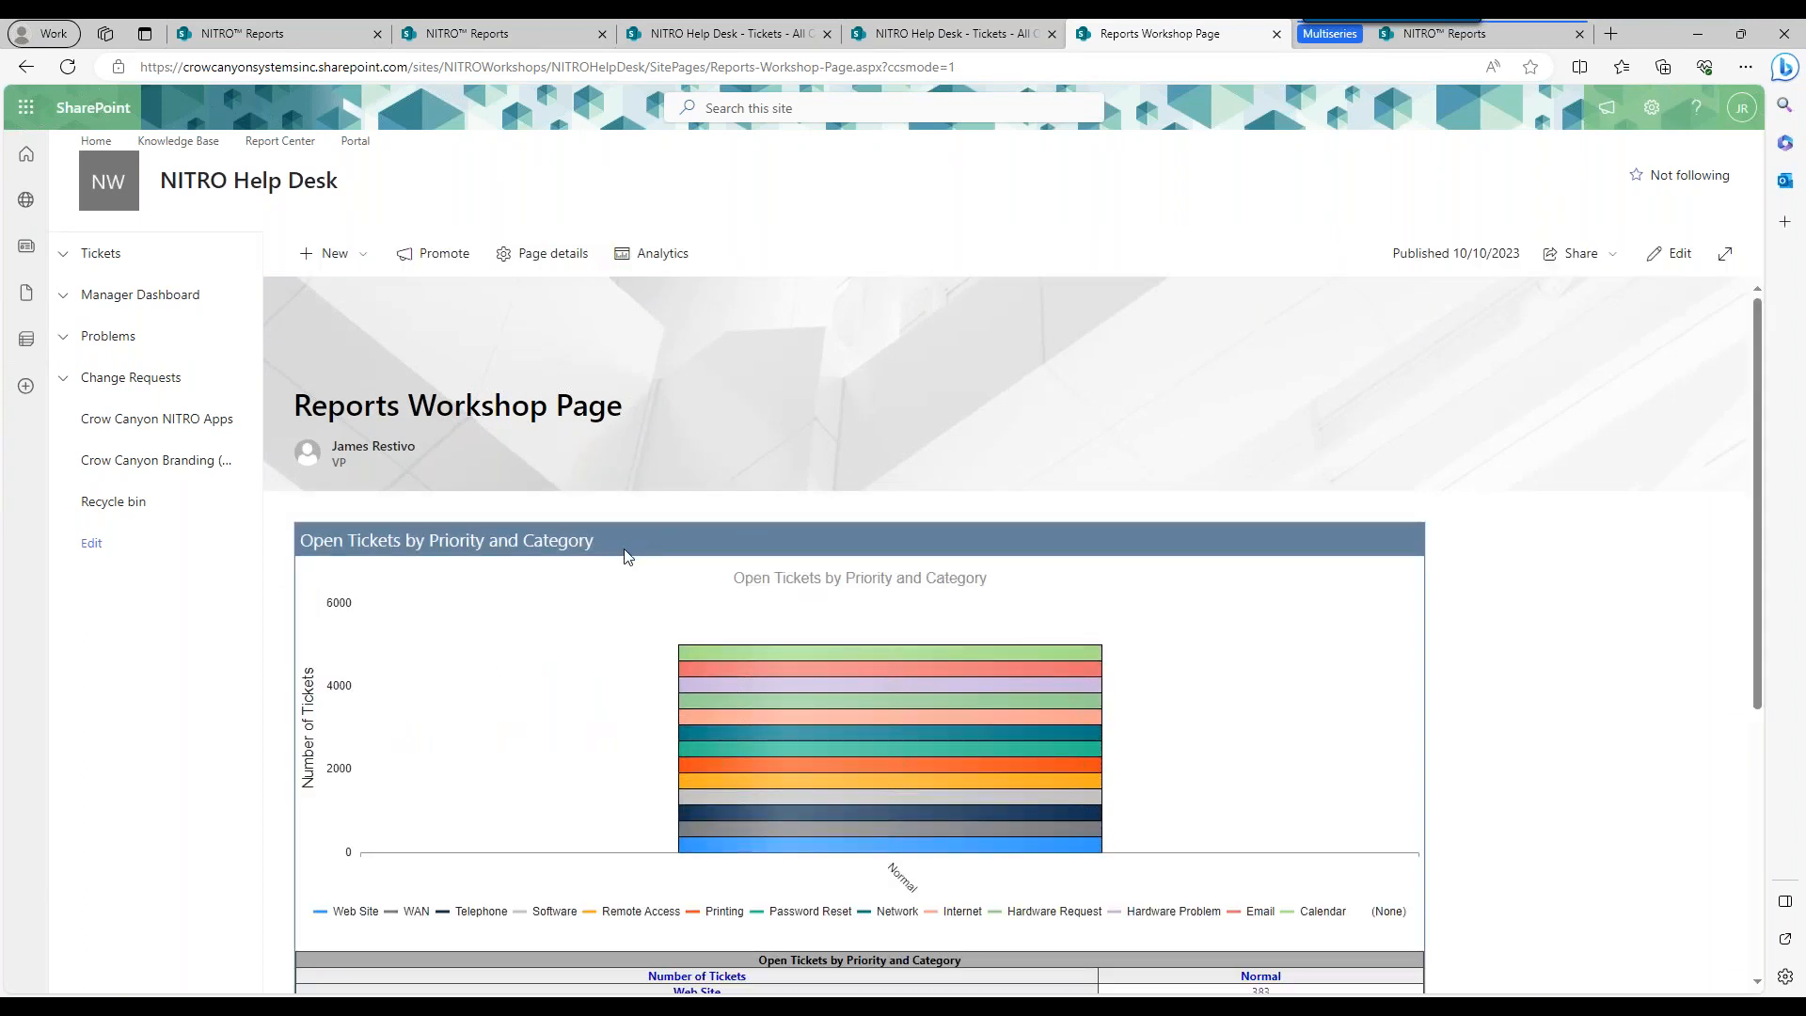
# Turn off Hide Toolbar for the report web part, republish the page, and view the report's toolbar.
pyautogui.click(1650, 265)
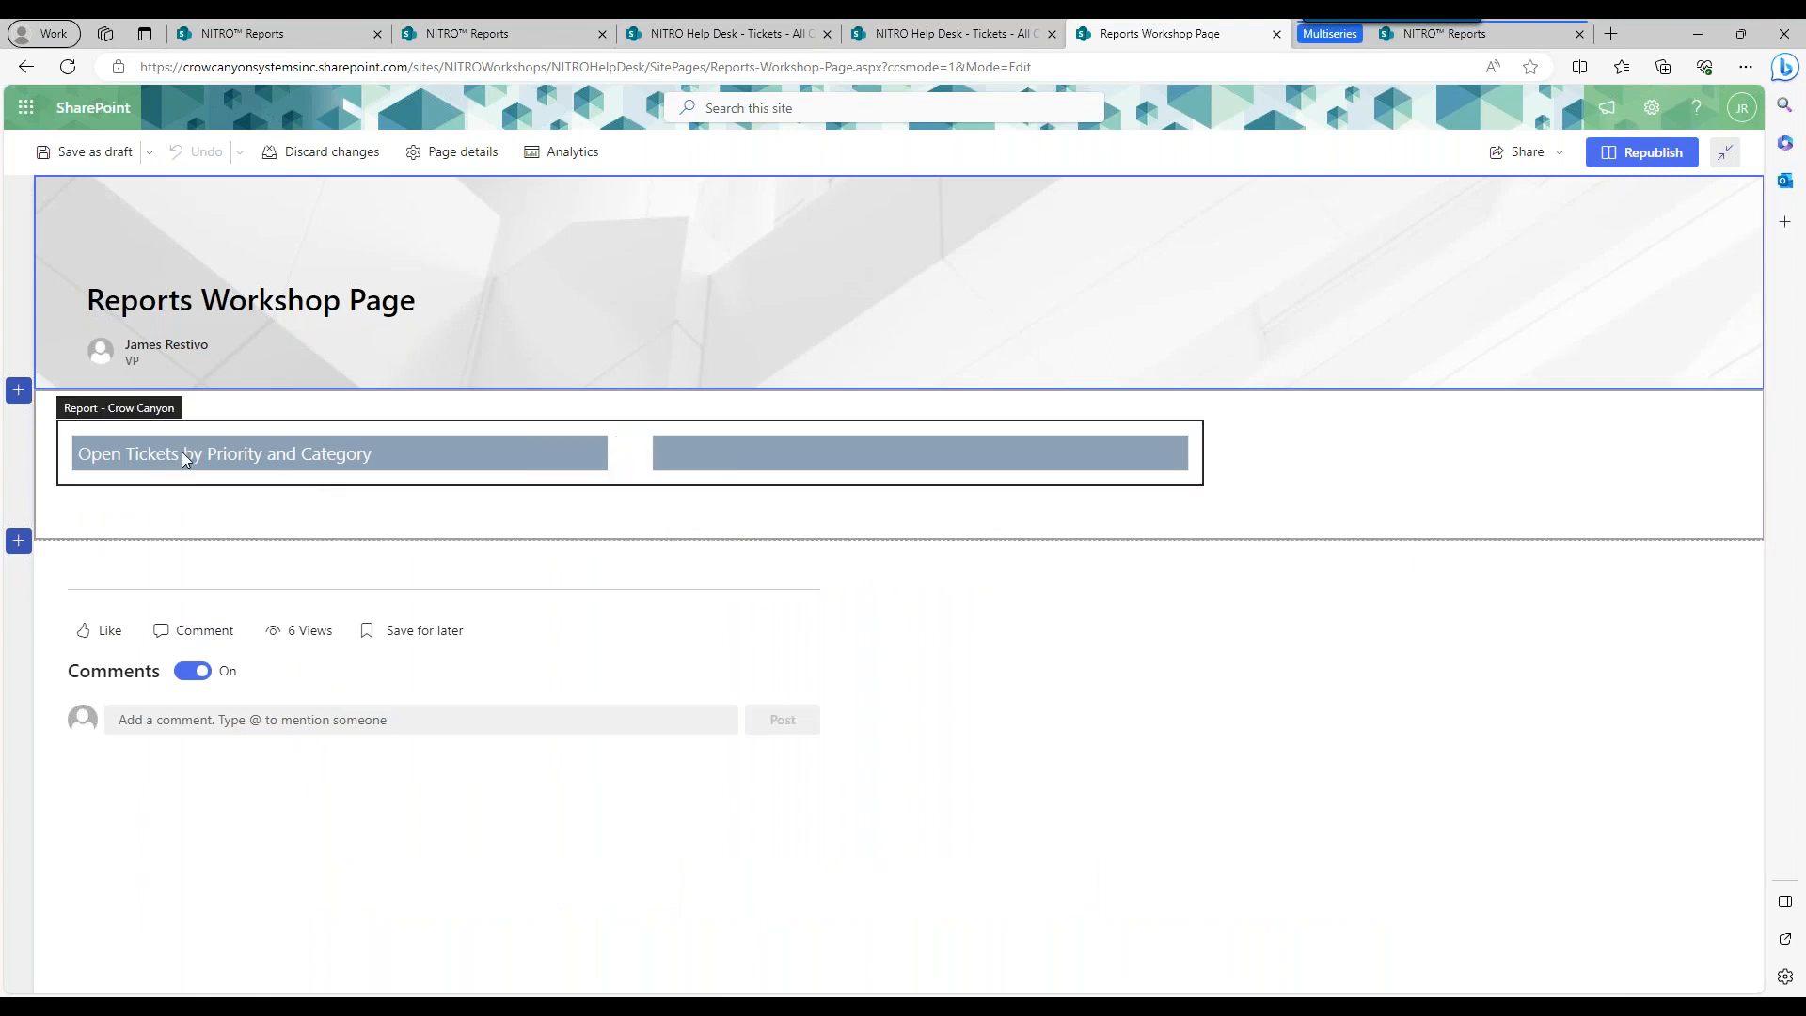
pyautogui.click(209, 462)
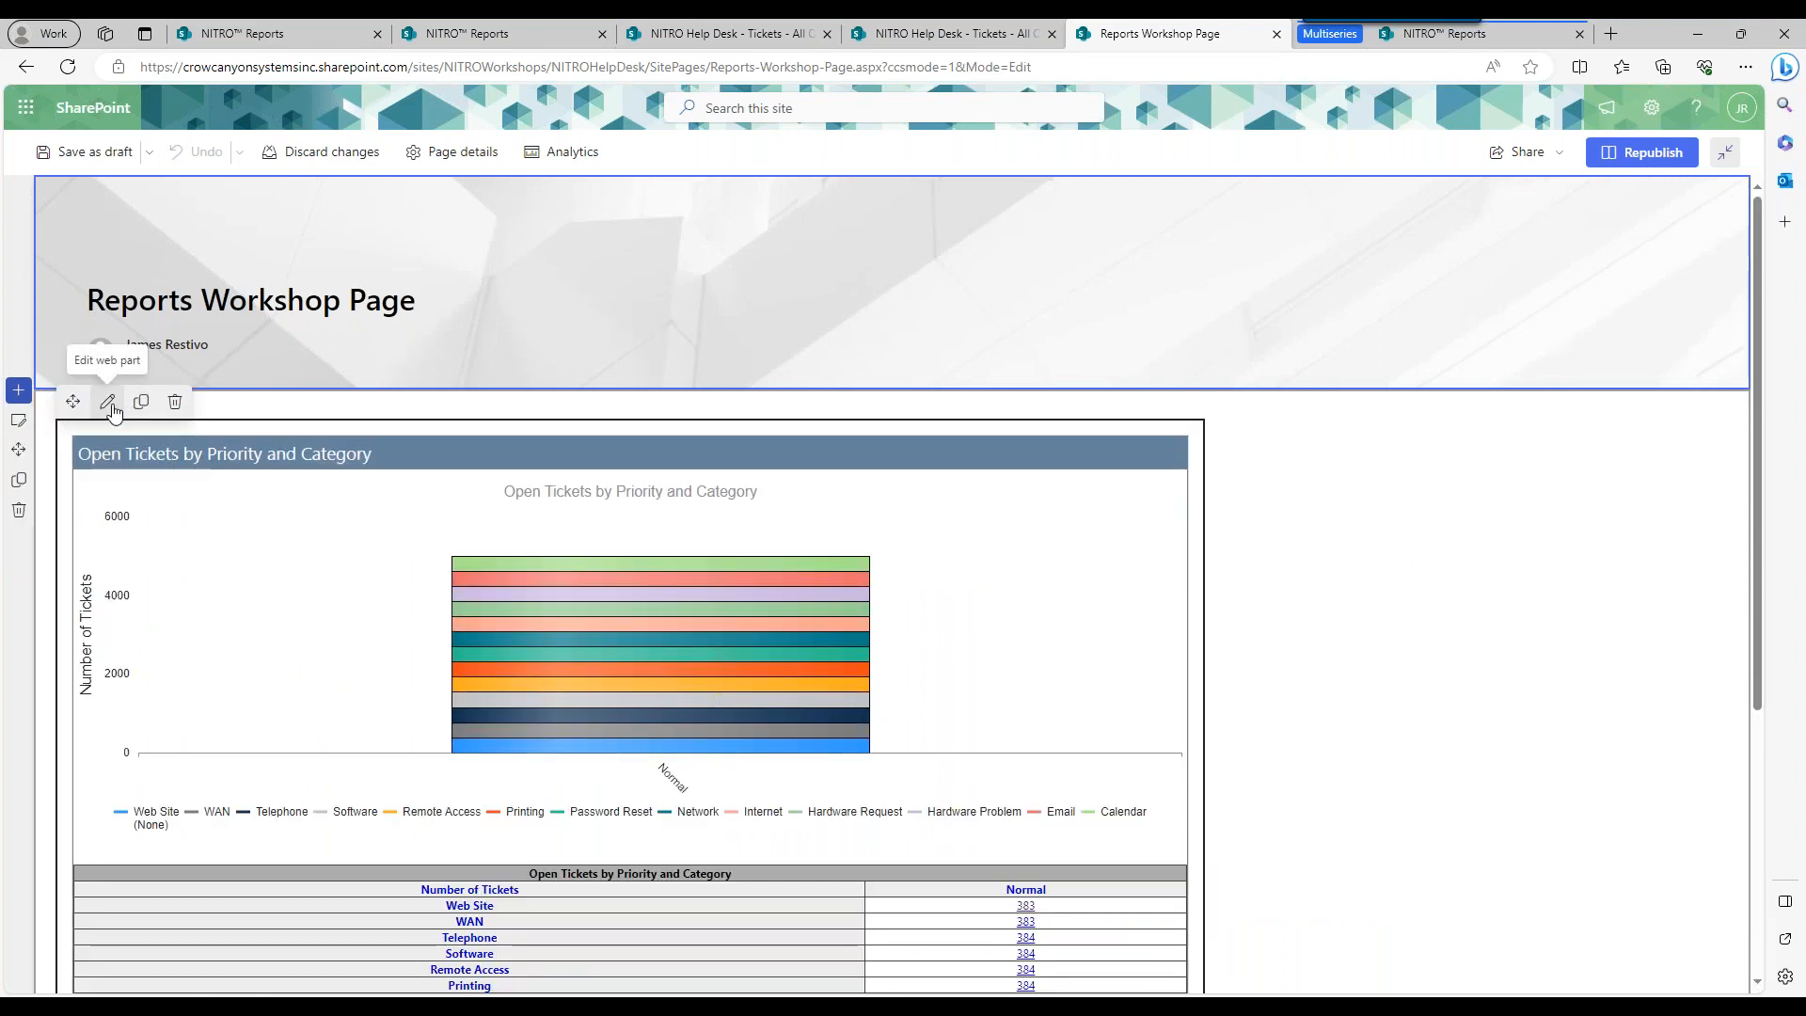
pyautogui.click(108, 402)
pyautogui.click(1473, 792)
pyautogui.click(1474, 815)
pyautogui.click(1477, 793)
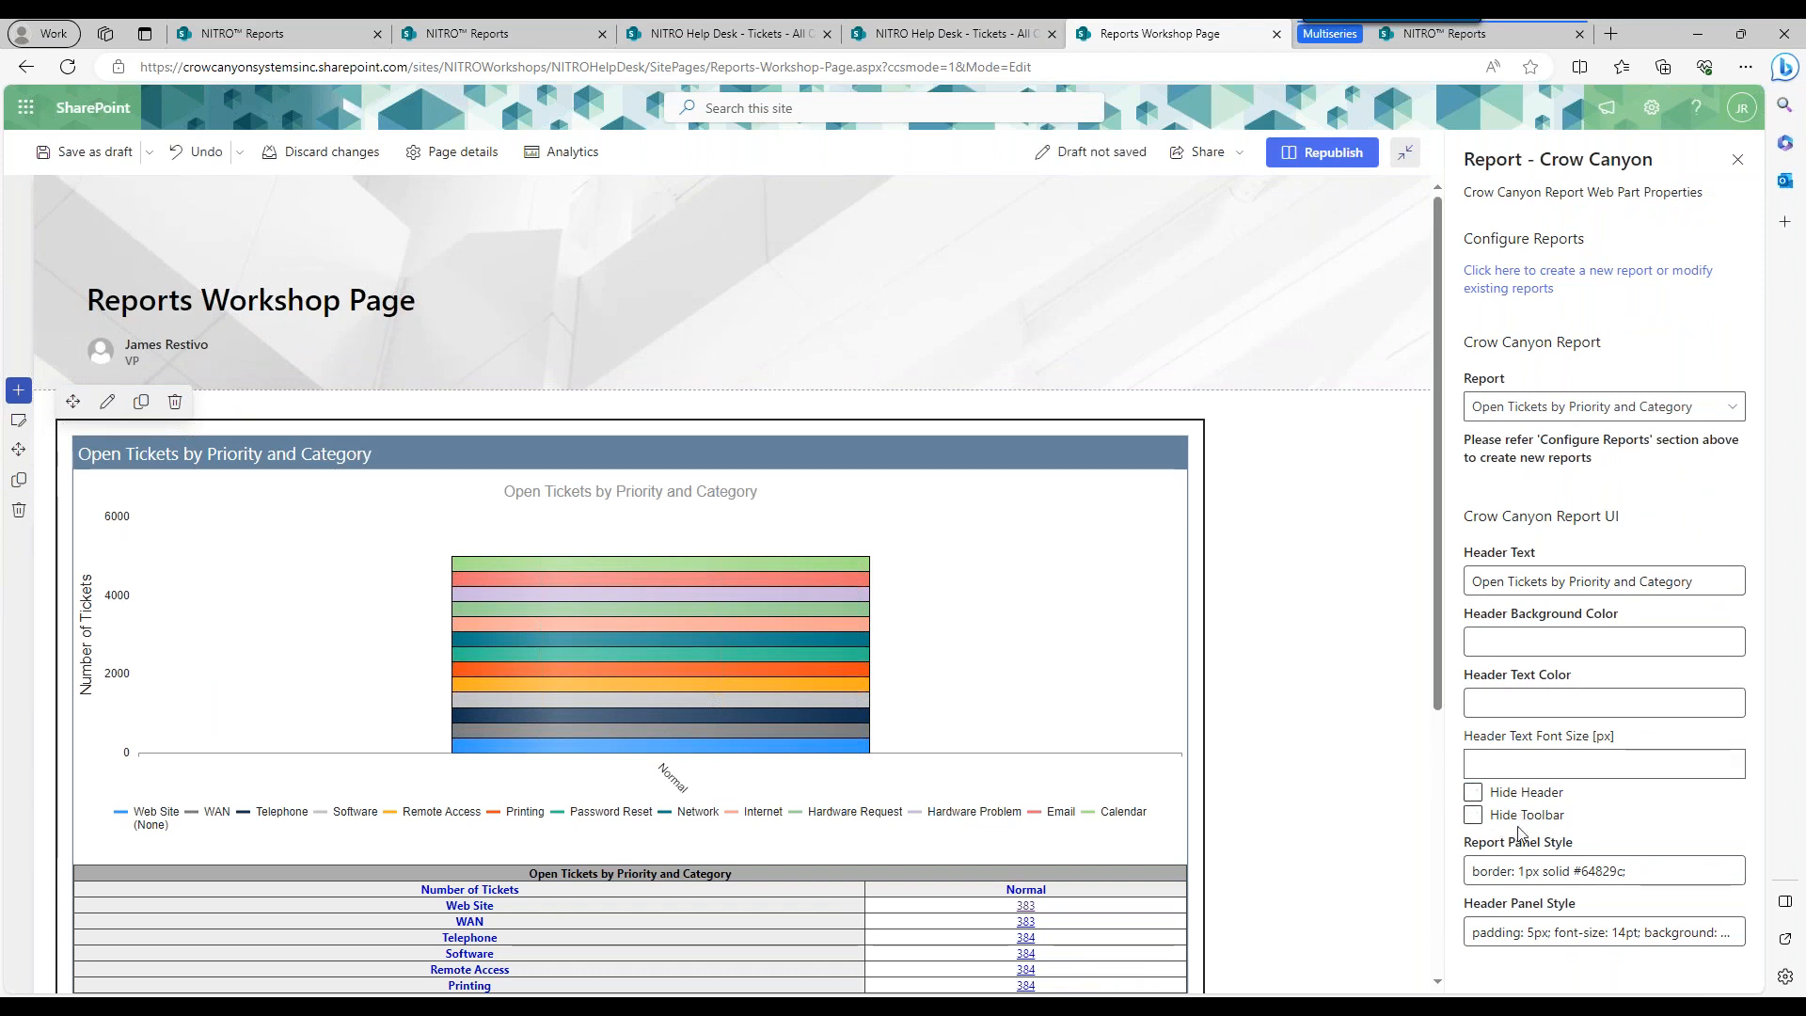
pyautogui.click(1328, 154)
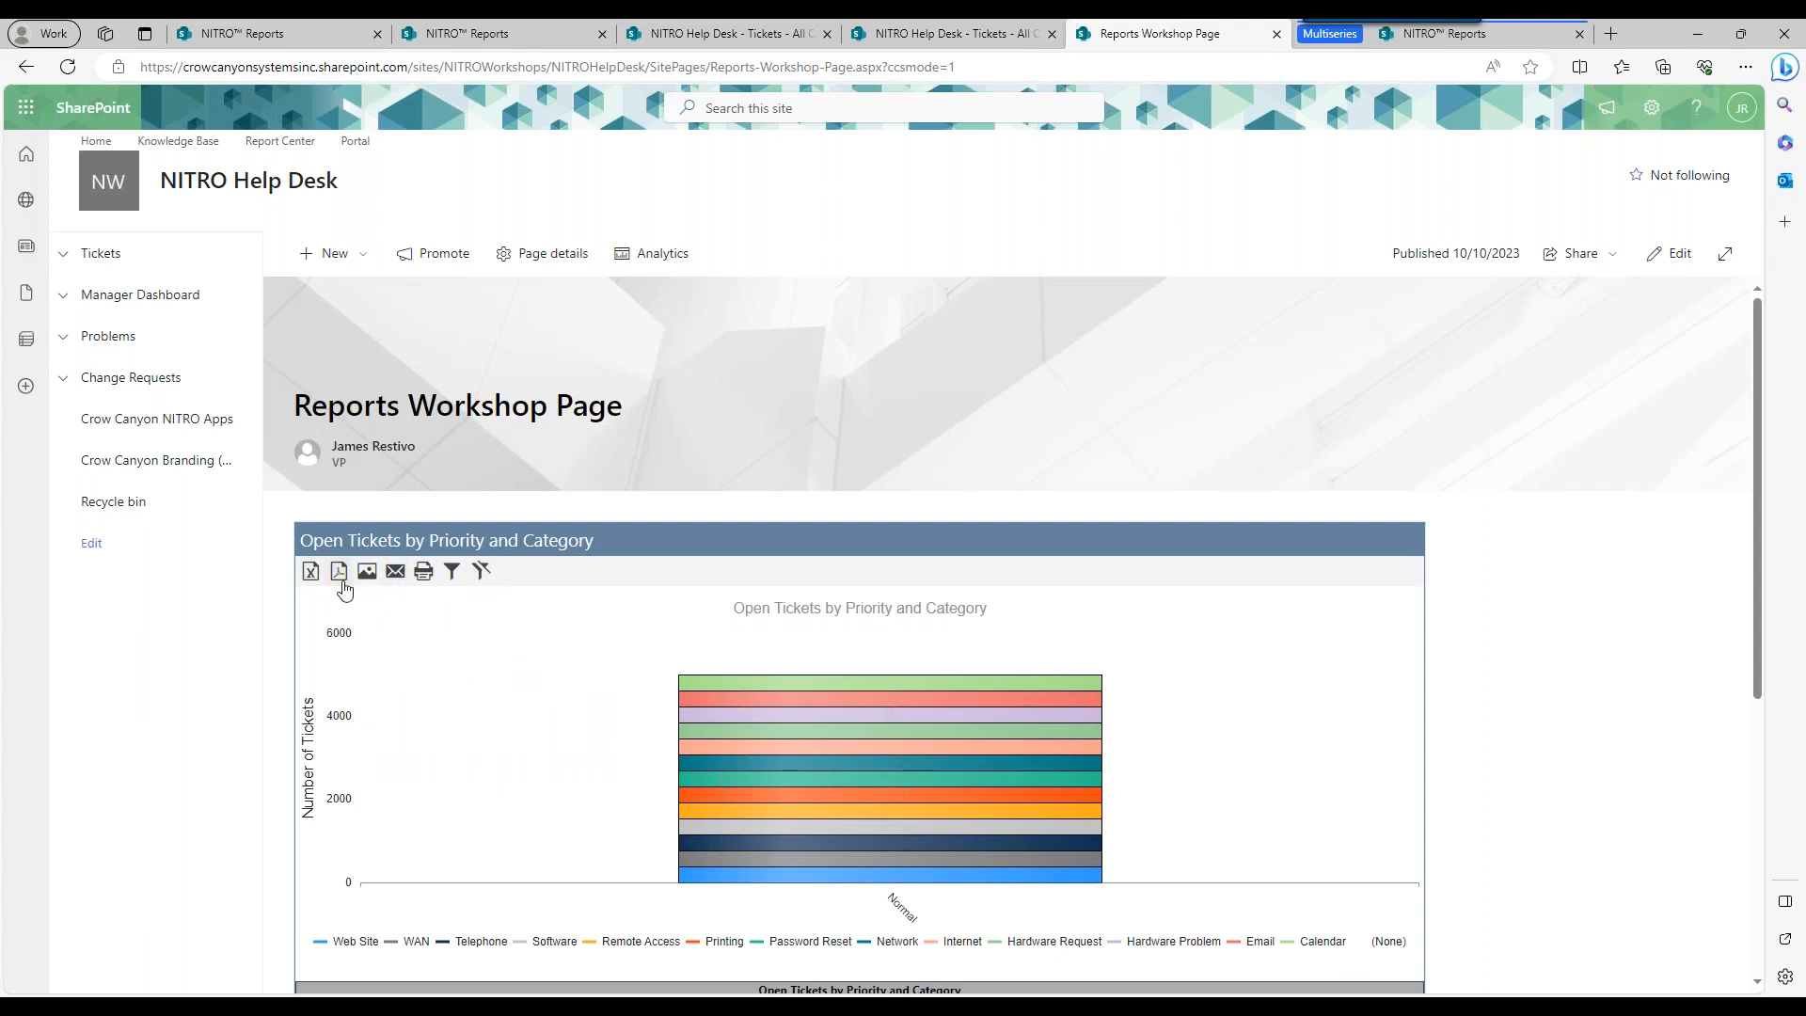
pyautogui.moveTo(1761, 443); pyautogui.dragTo(1765, 493)
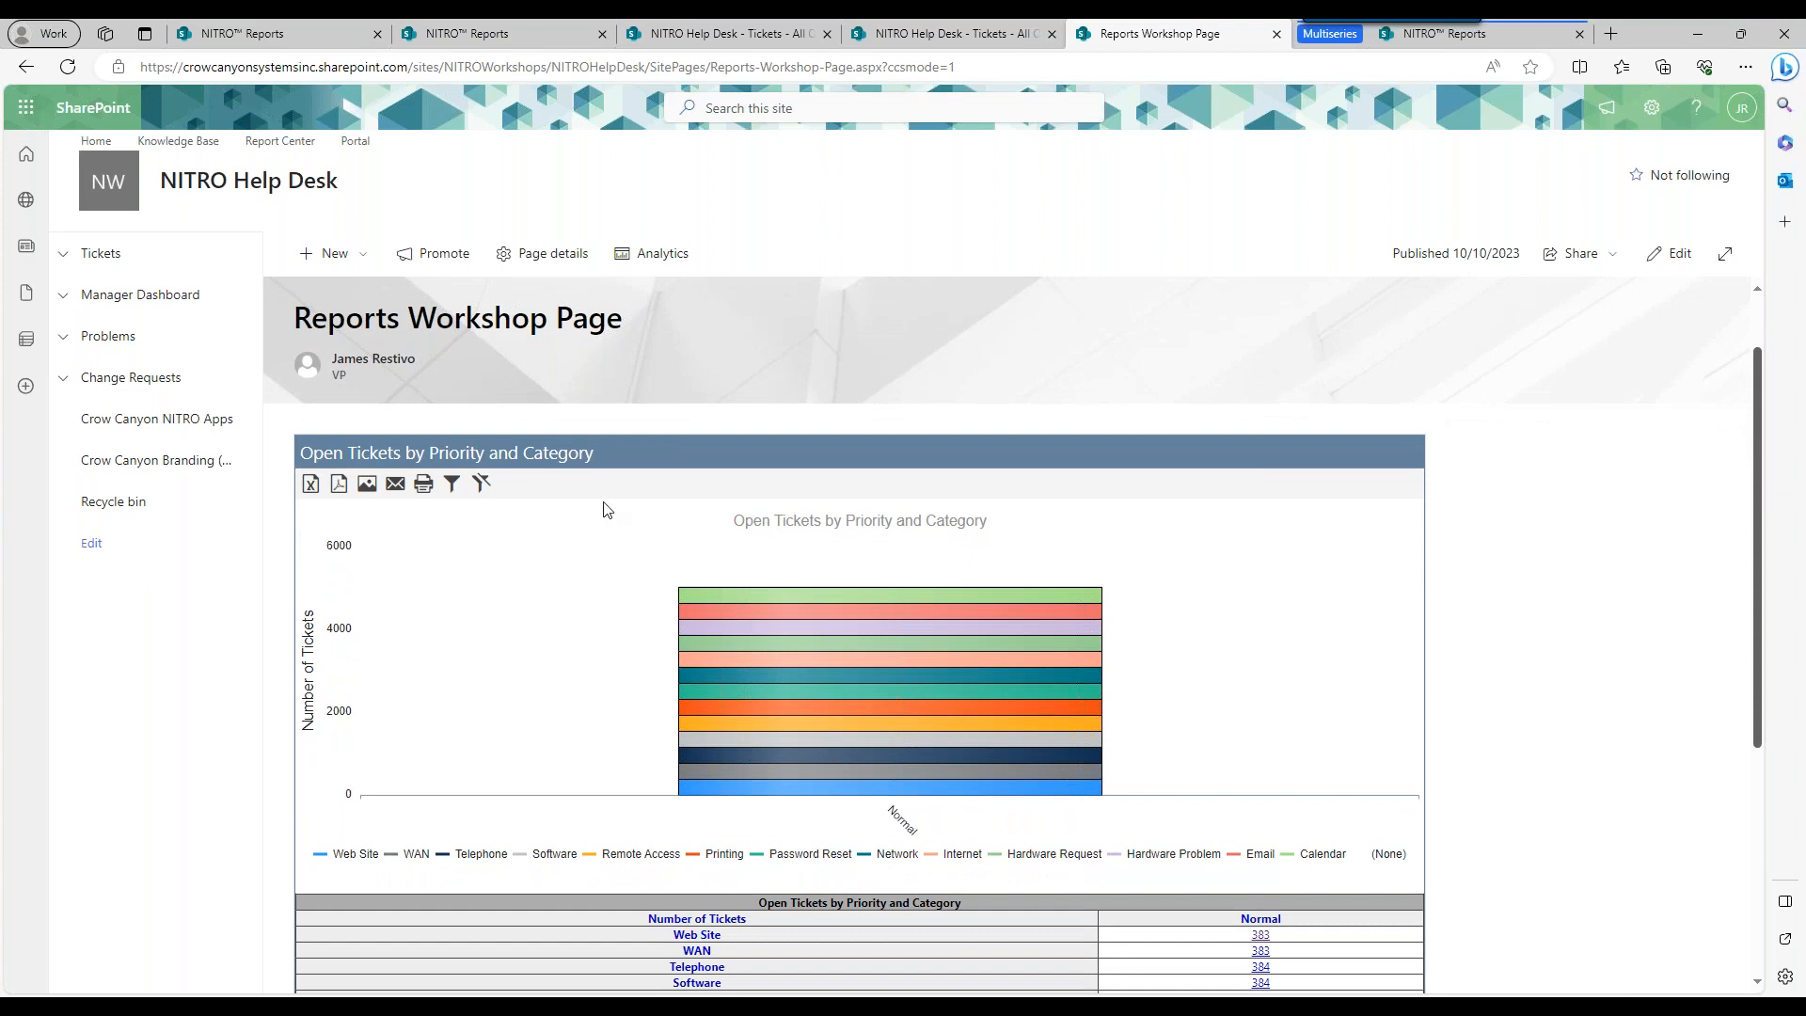
# Turn on Hide Header and Hide Toolbar for the report web part and republish the page.
pyautogui.click(1655, 256)
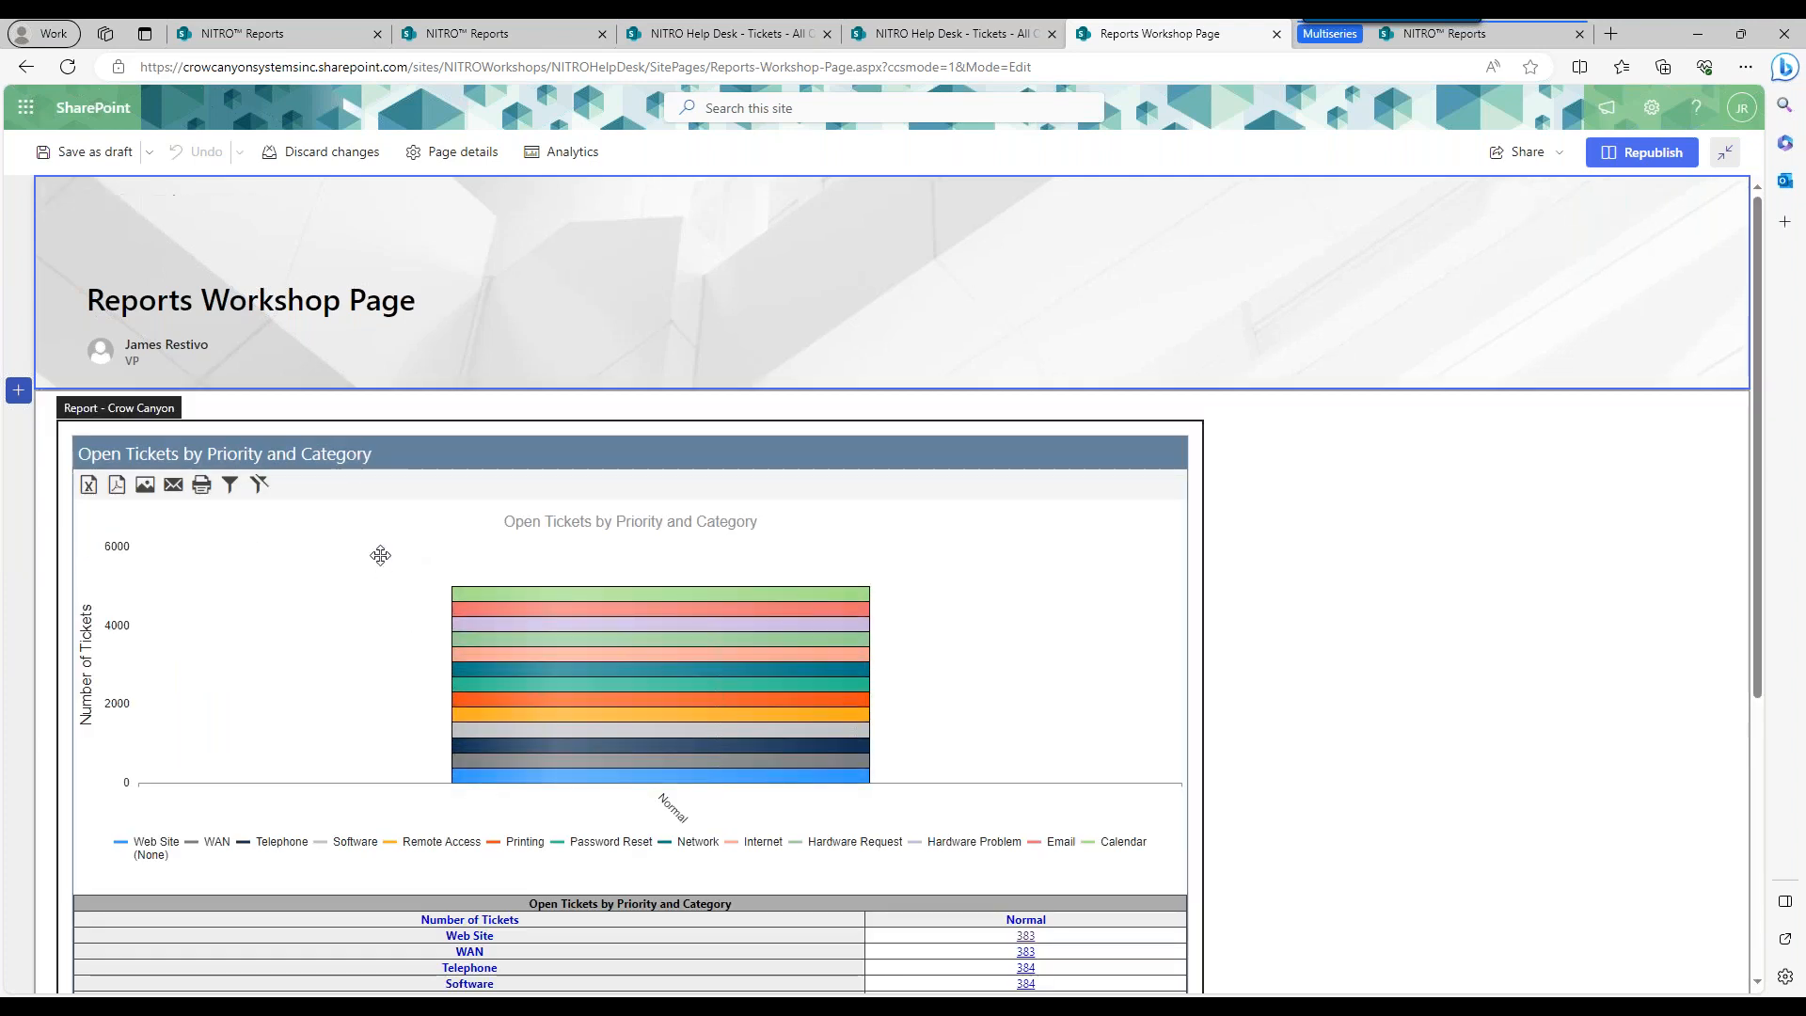
pyautogui.click(108, 403)
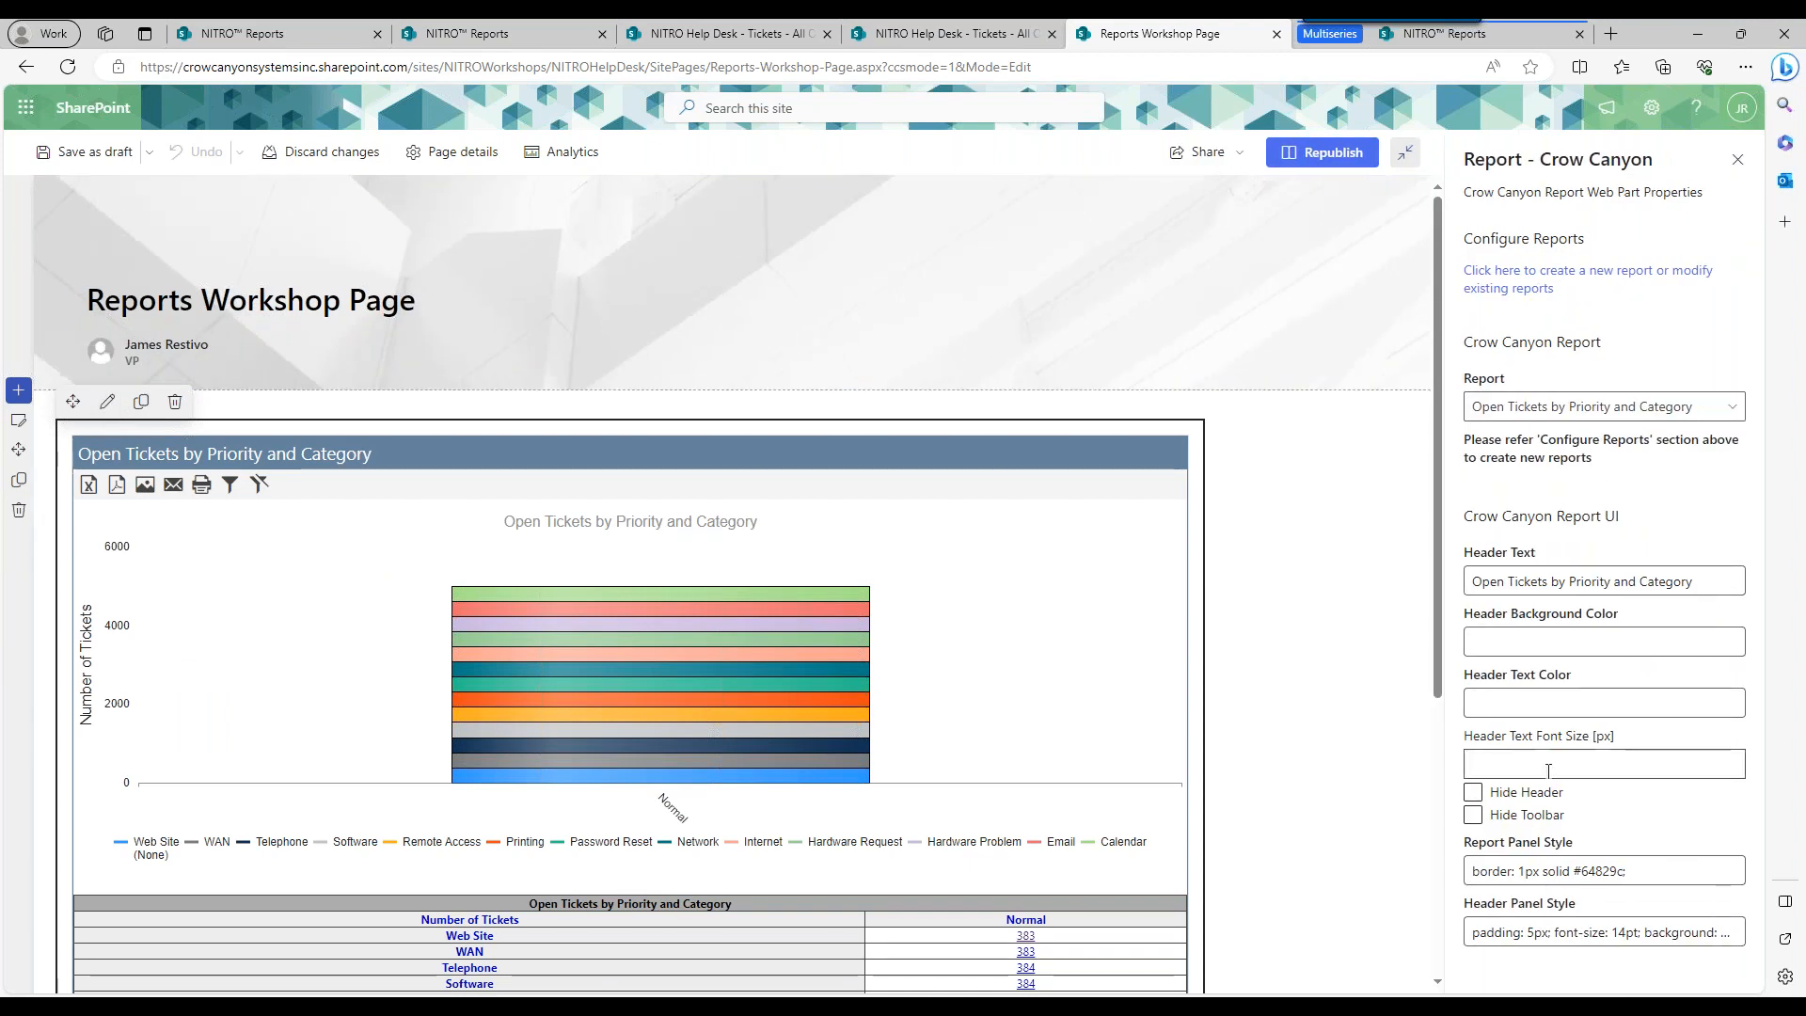
pyautogui.click(1524, 795)
pyautogui.click(1523, 820)
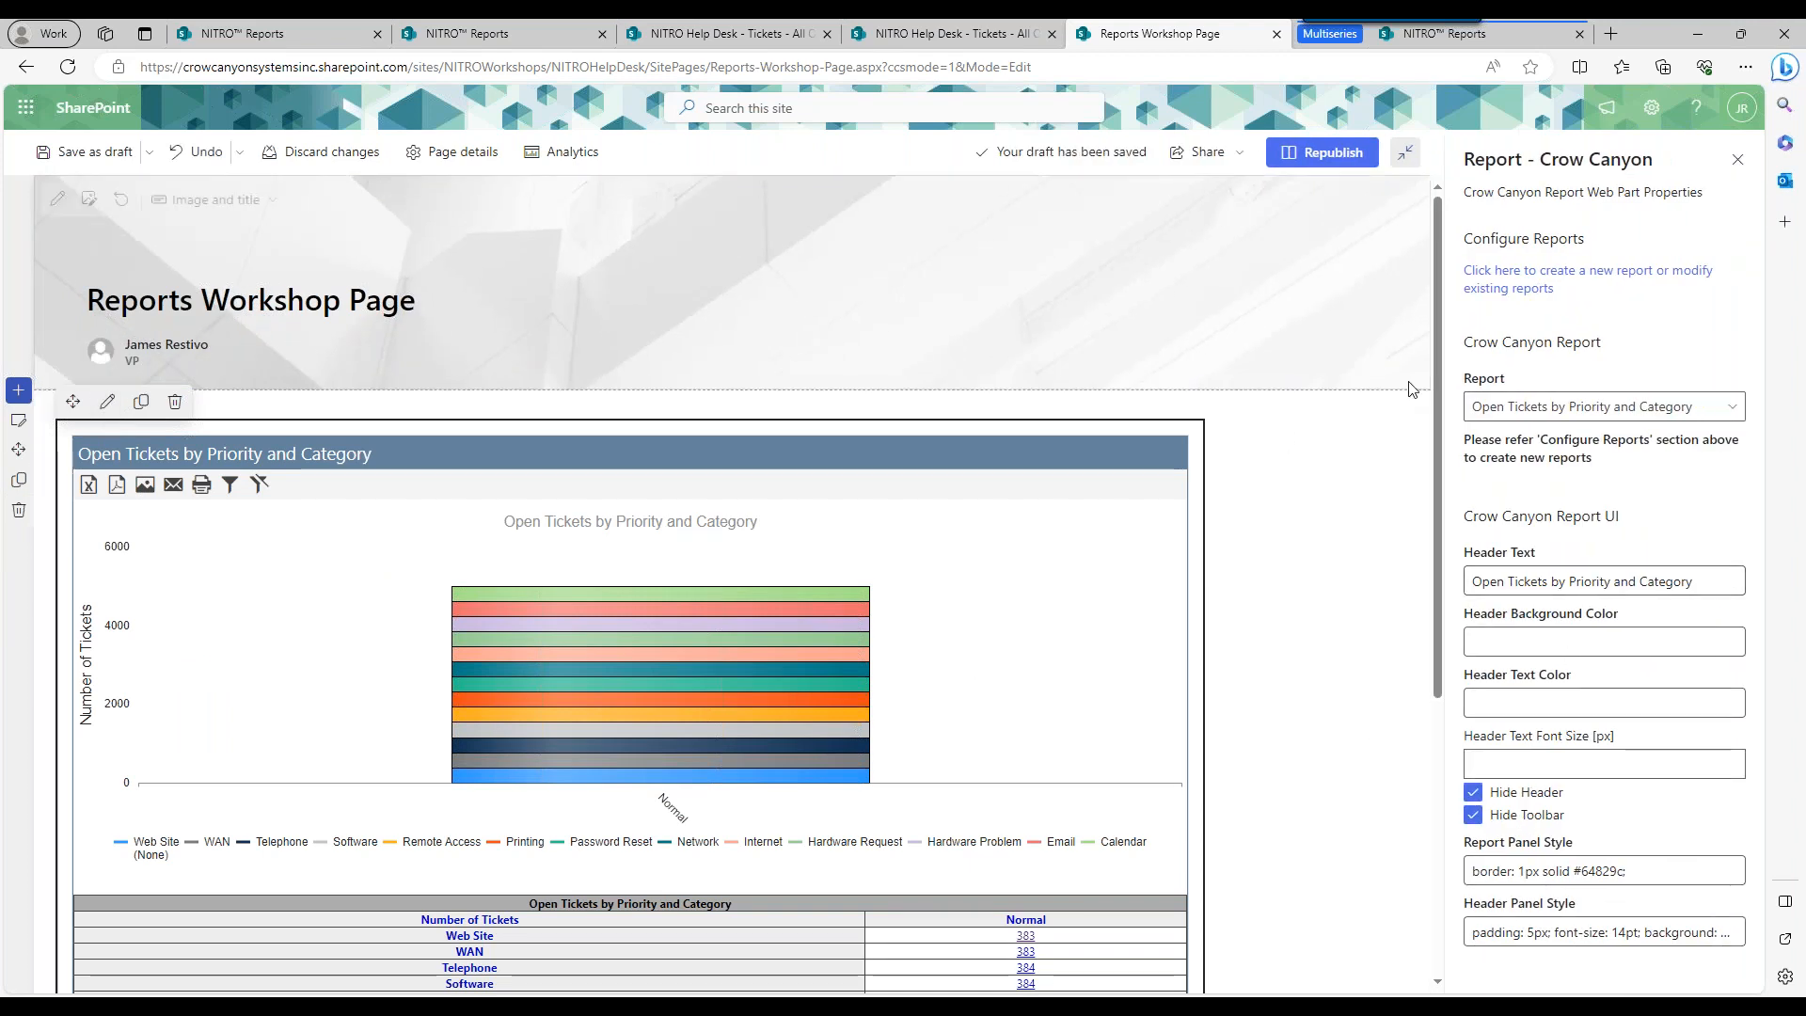
pyautogui.scroll(-1, 585, 448)
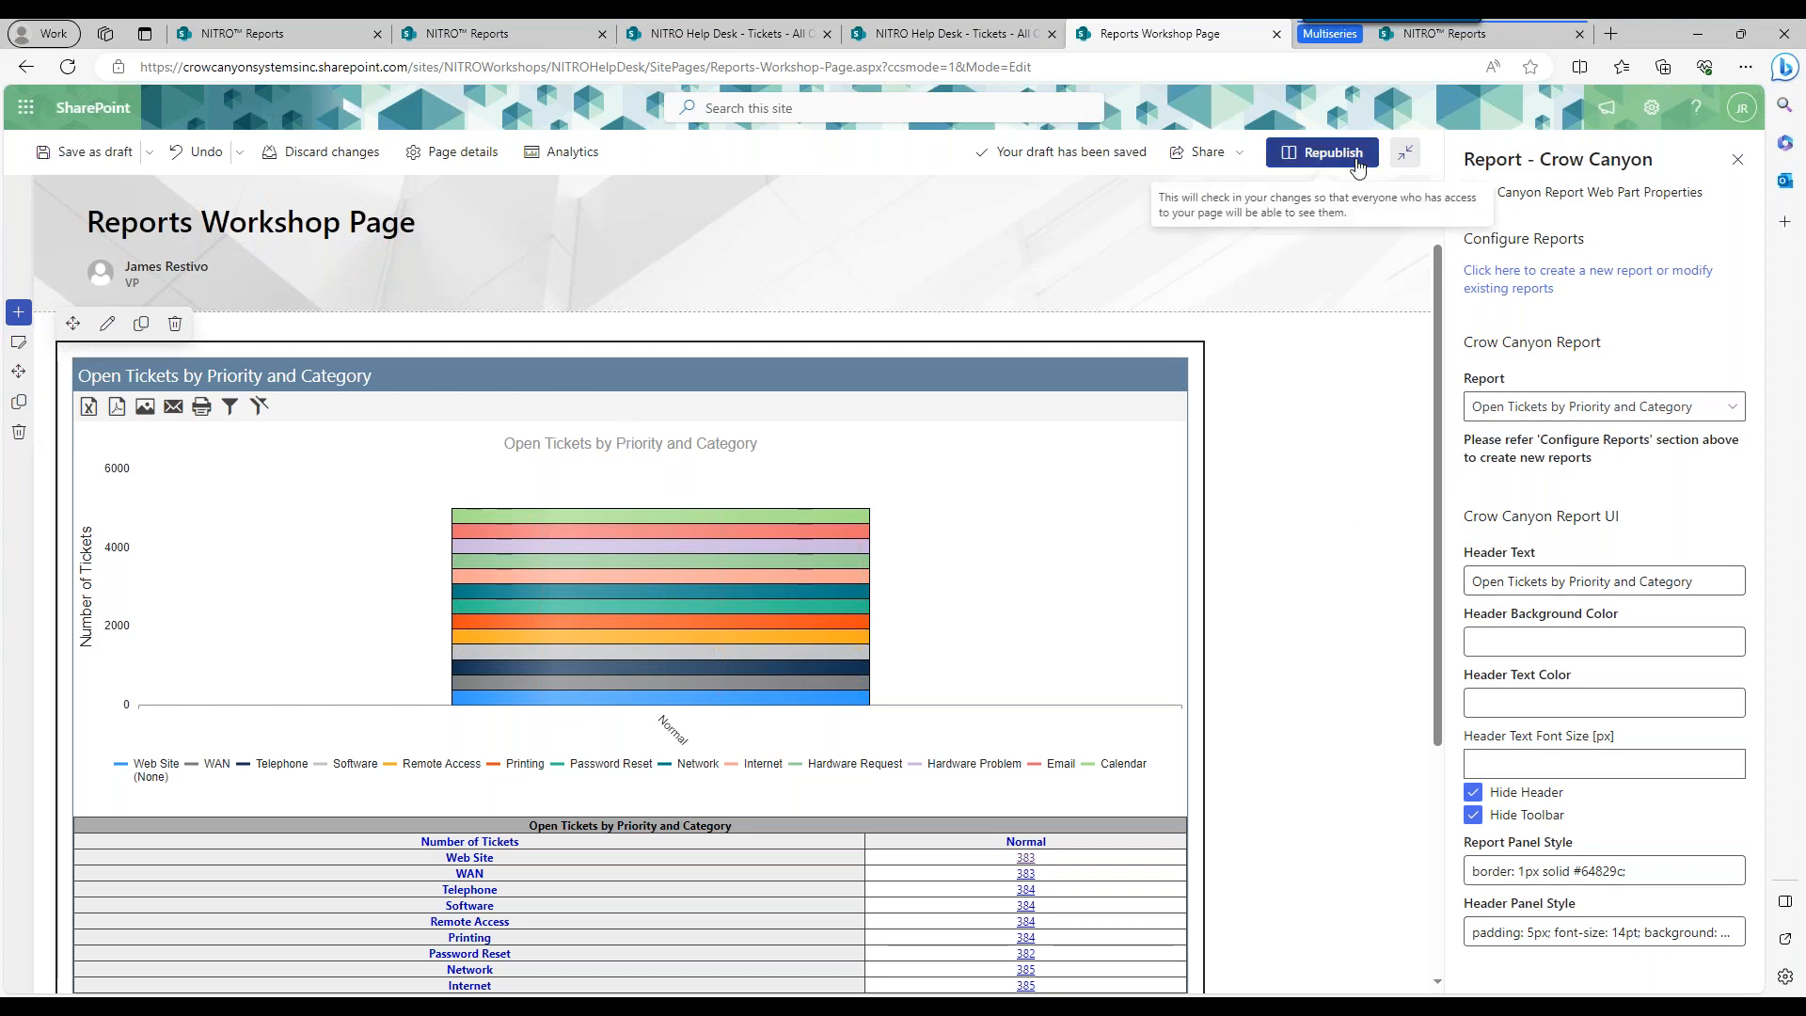
pyautogui.click(1322, 152)
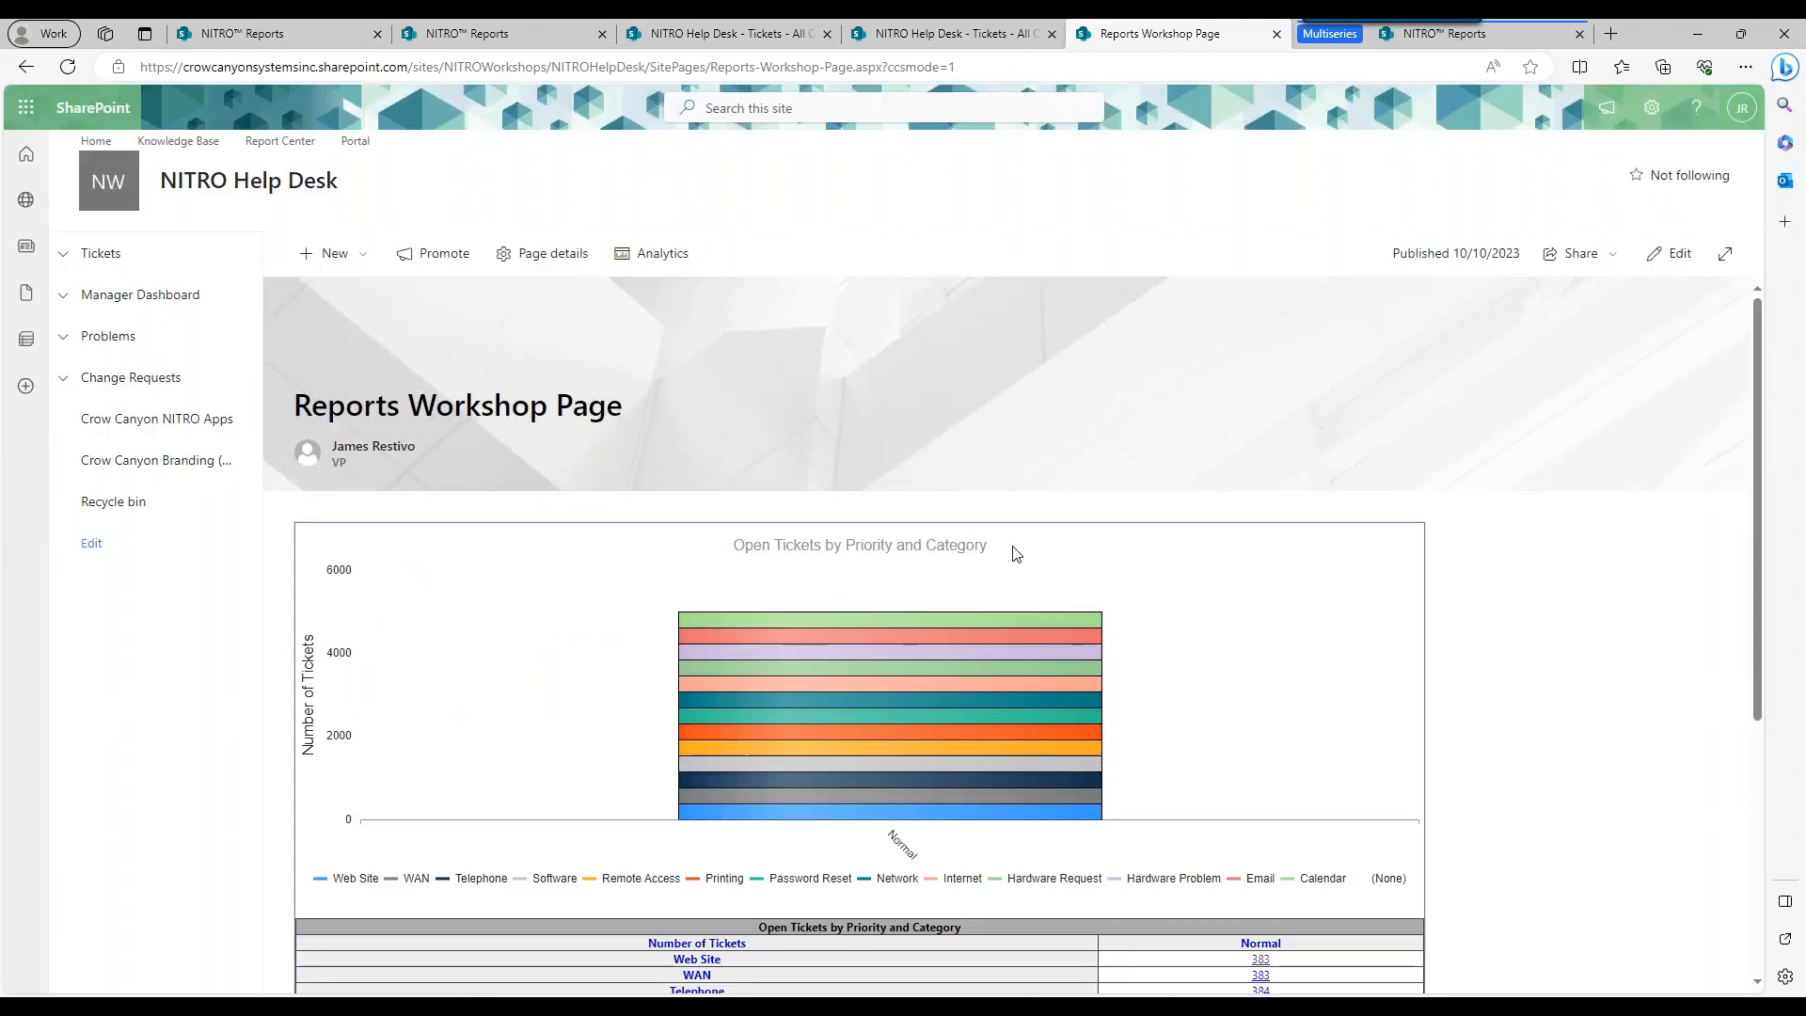
# Examine the published report's chart and table, including the table caption.
pyautogui.moveTo(1765, 347); pyautogui.dragTo(1762, 499)
pyautogui.scroll(-1, 770, 621)
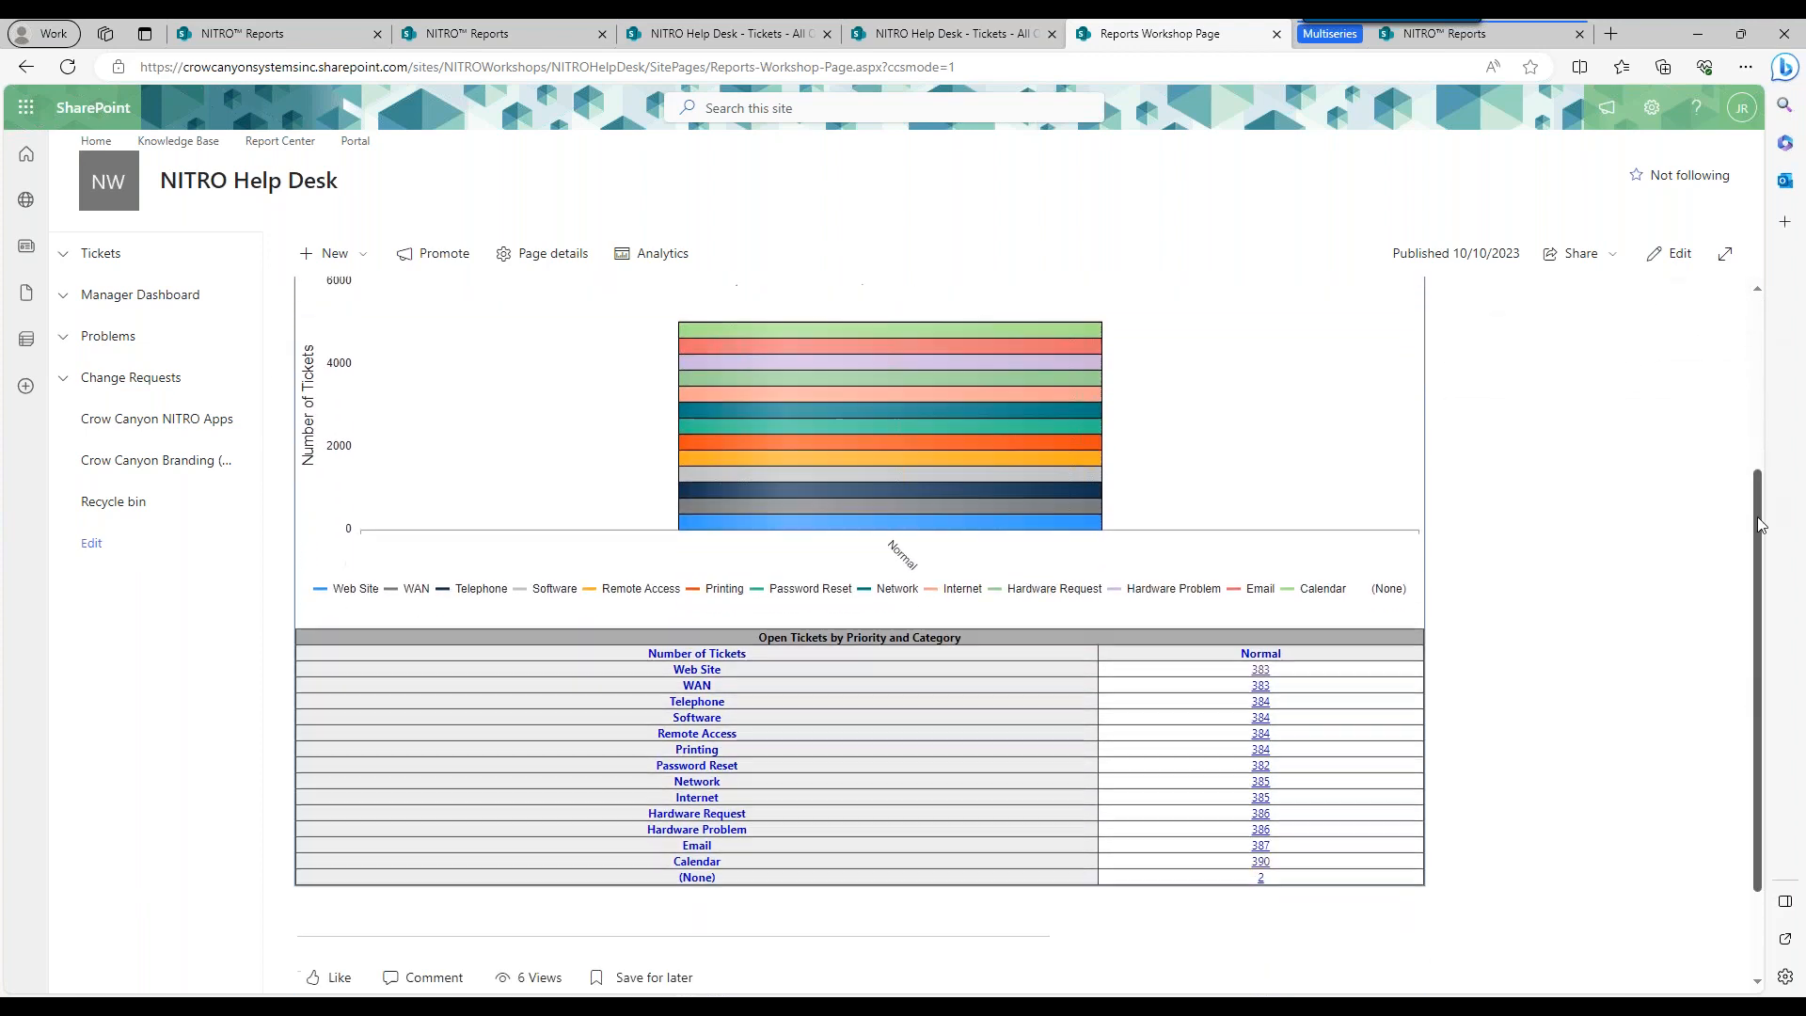
pyautogui.moveTo(760, 610); pyautogui.dragTo(1036, 612)
pyautogui.click(1036, 612)
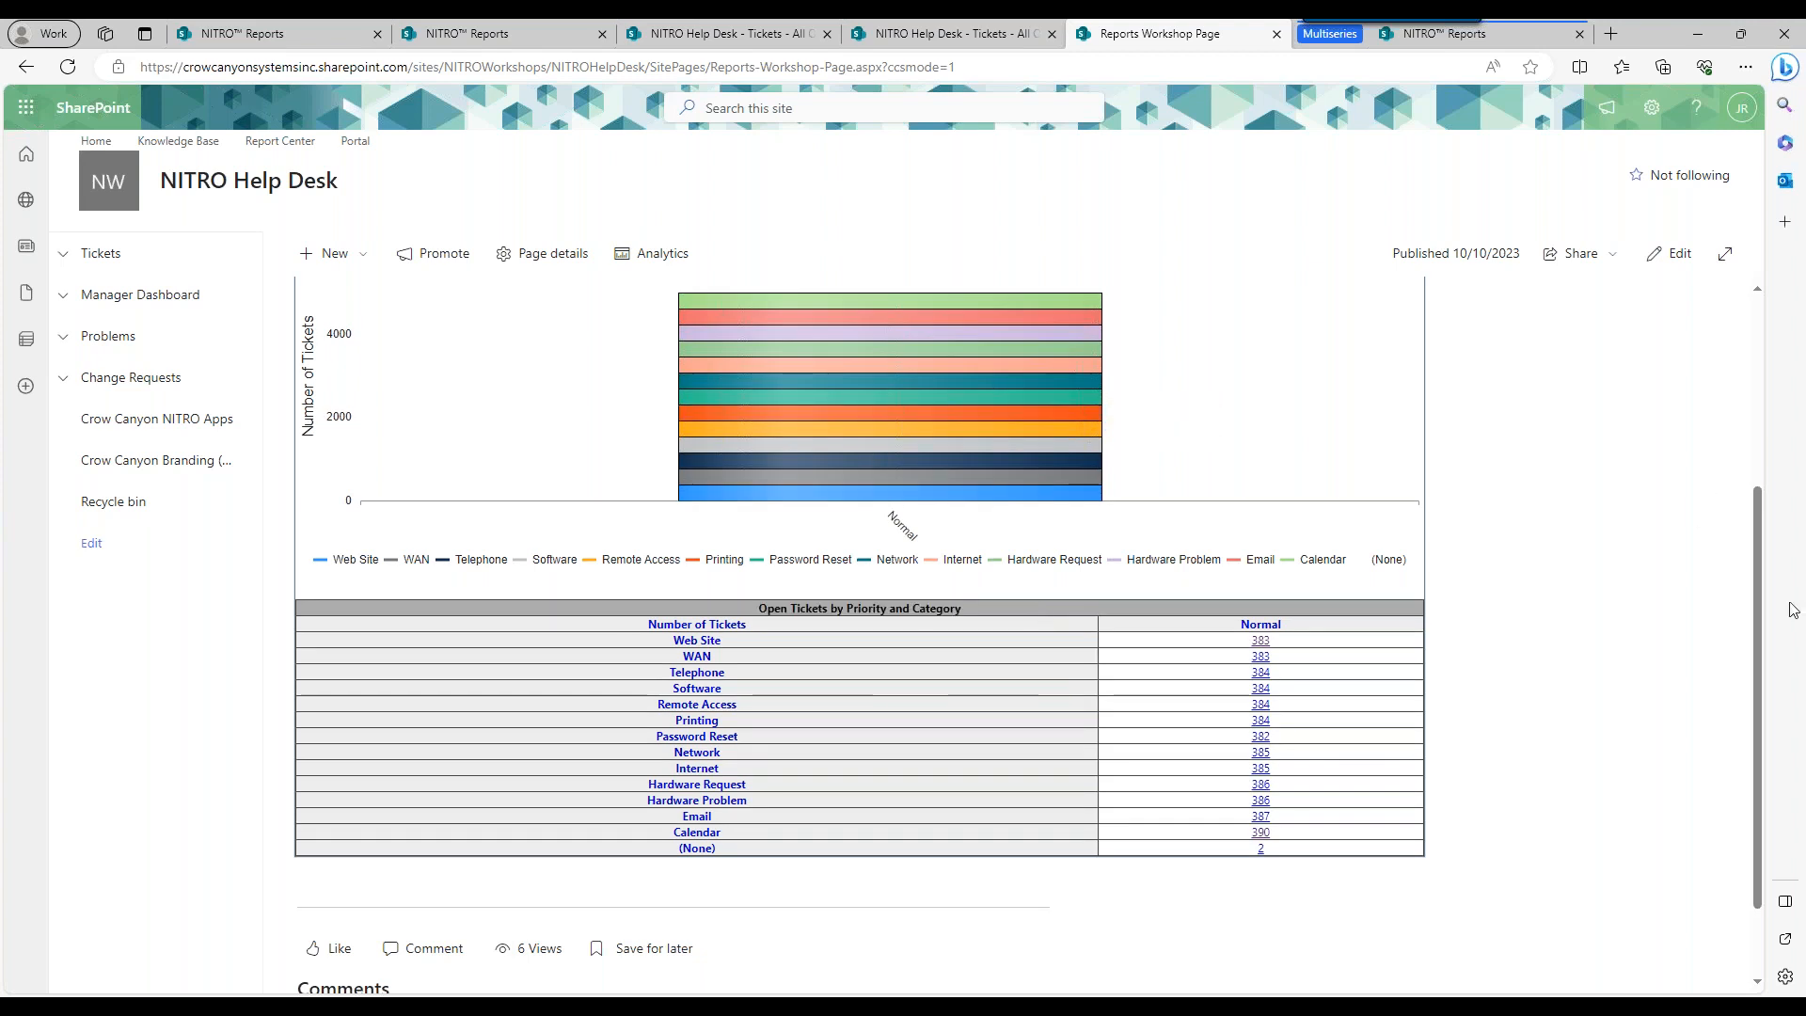
pyautogui.moveTo(1759, 610); pyautogui.dragTo(1751, 508)
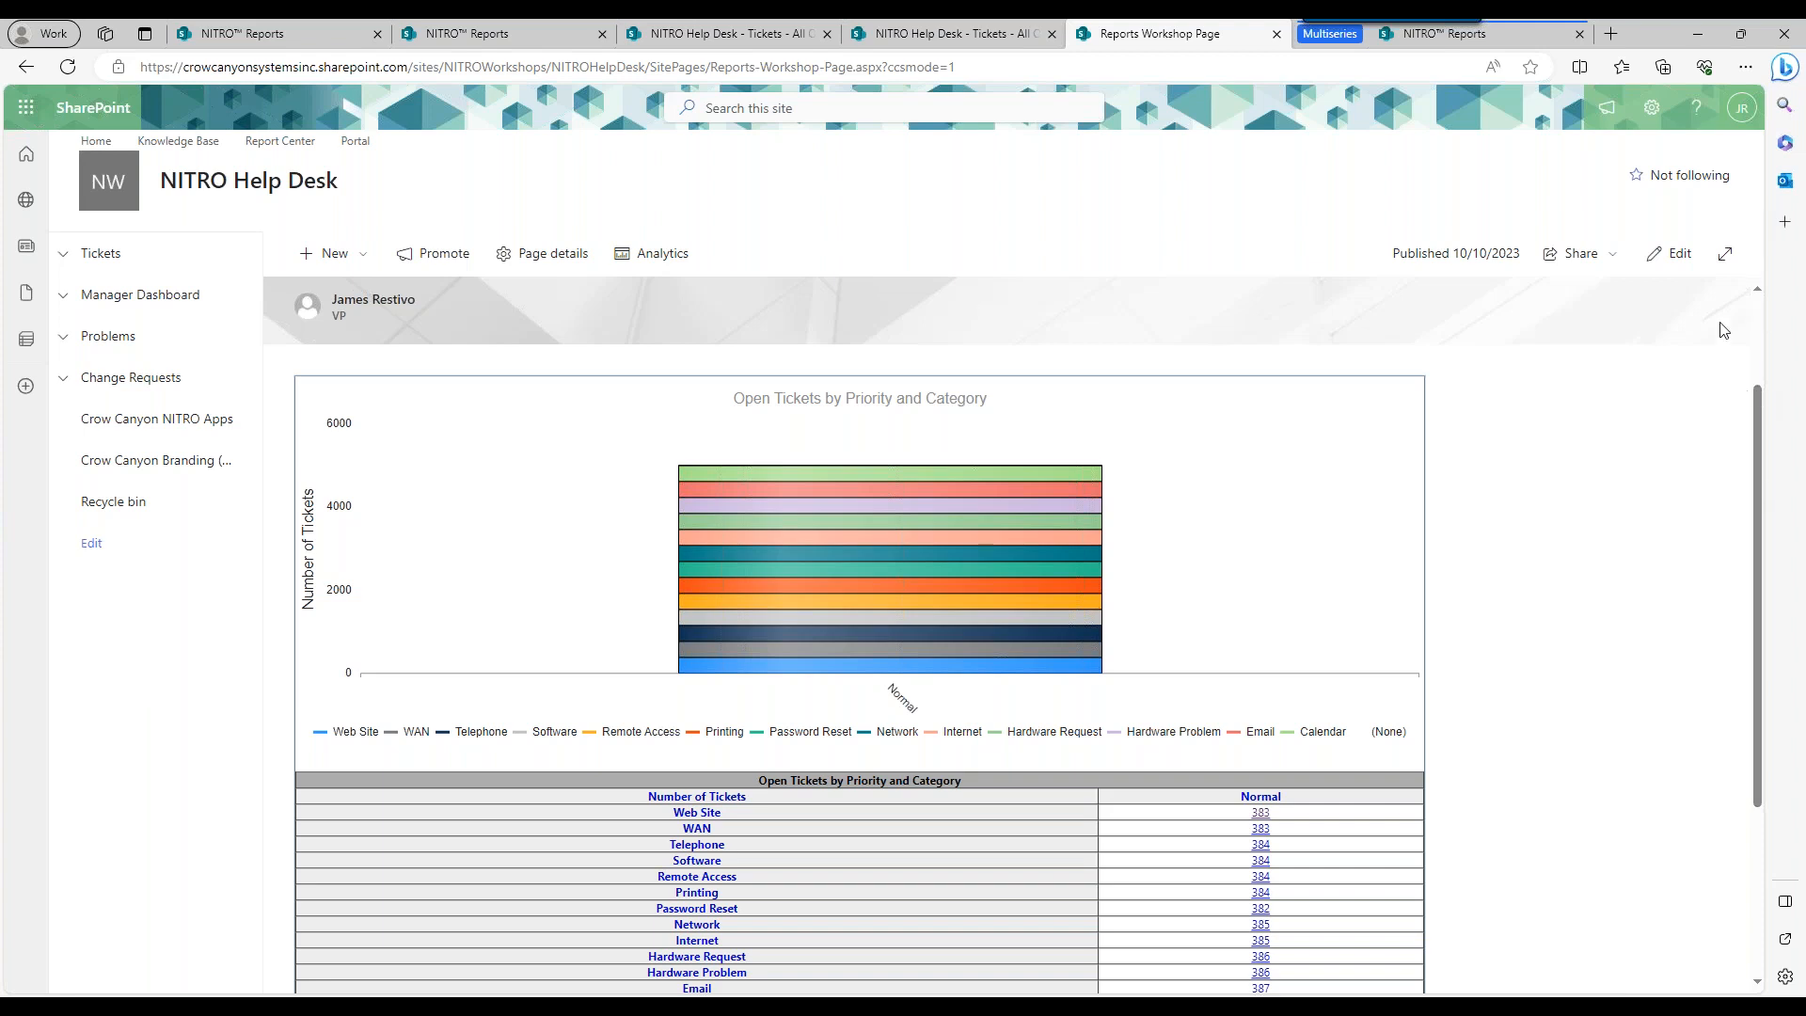
# Reopen the report web part's properties in page edit mode and review its header, toolbar and panel style settings.
pyautogui.click(1679, 259)
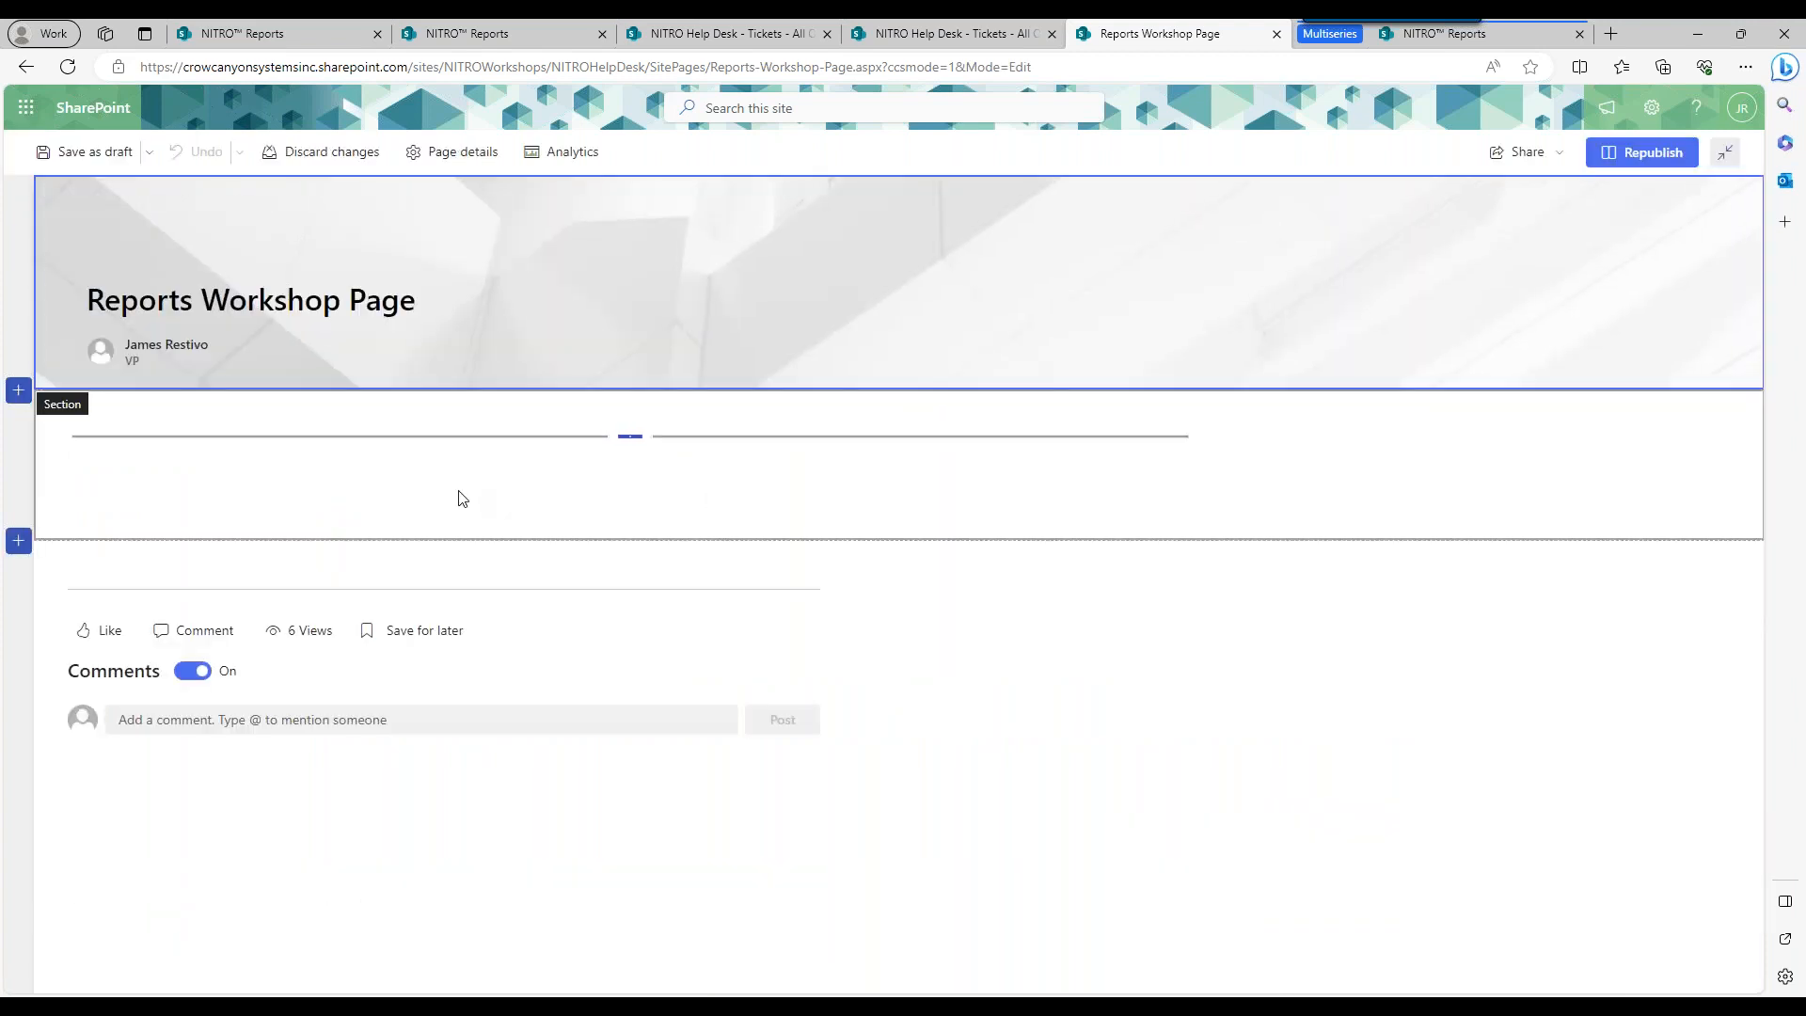
pyautogui.click(351, 464)
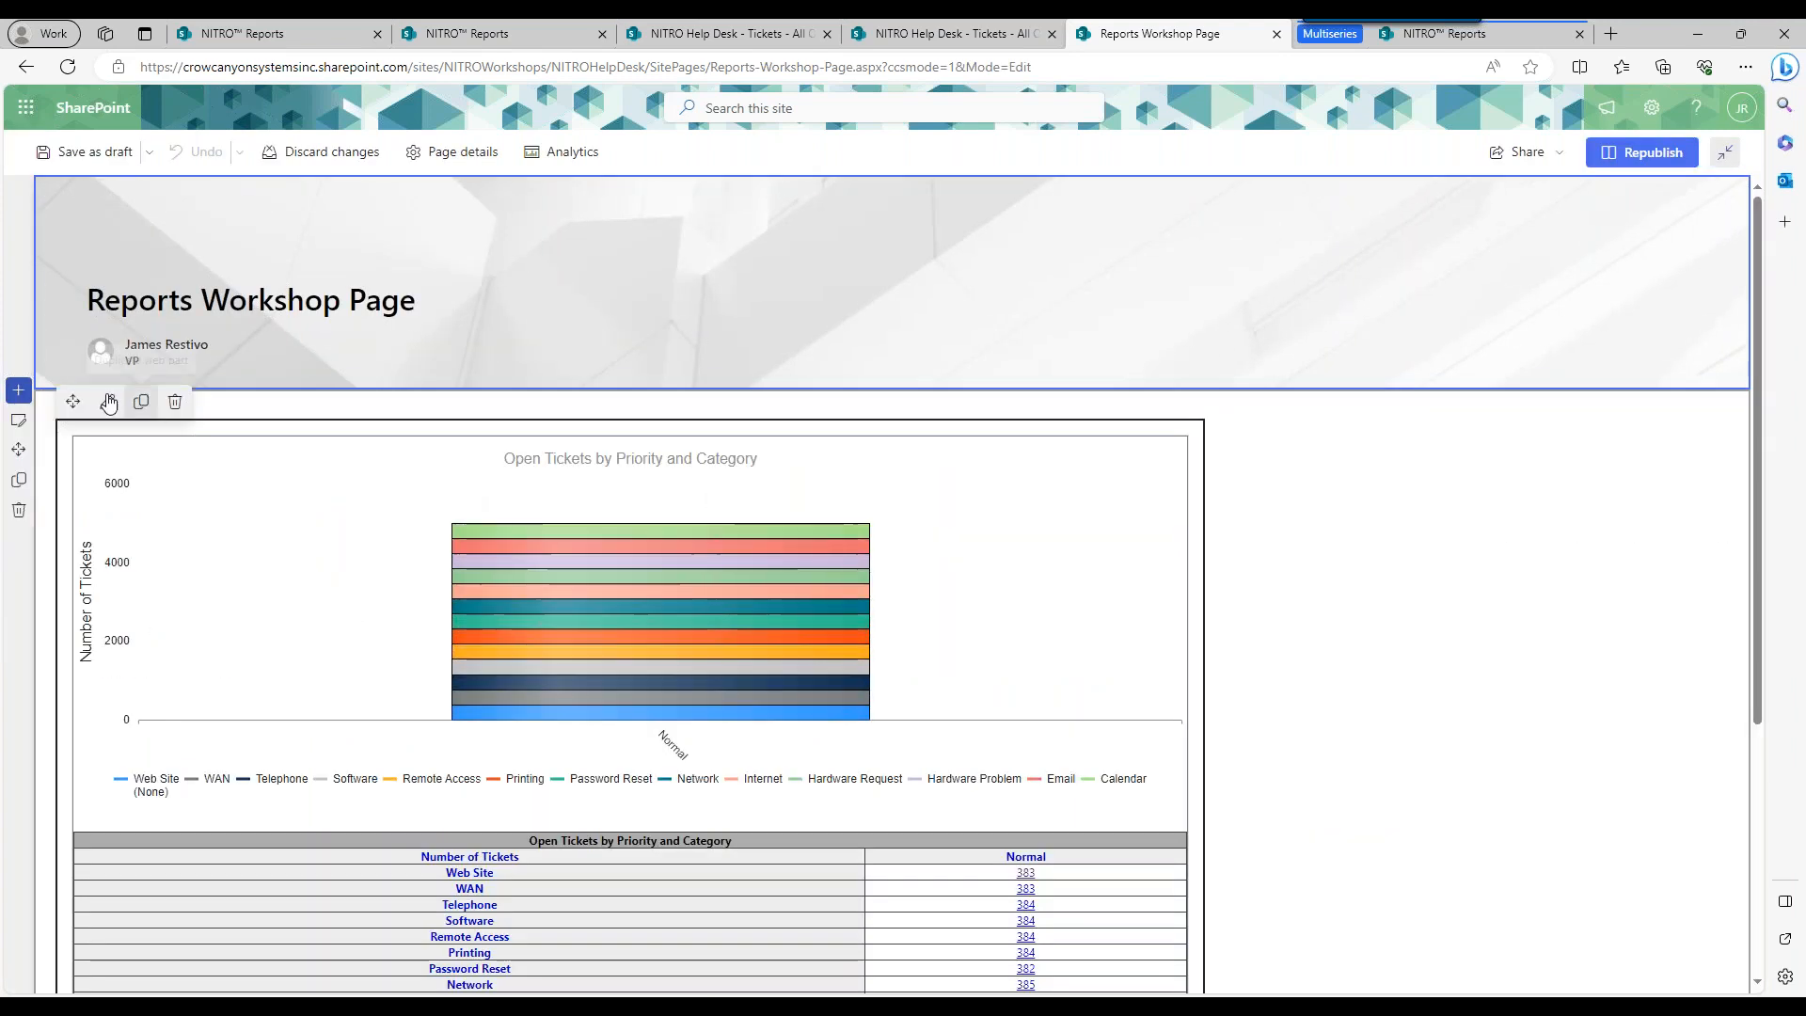
pyautogui.click(106, 403)
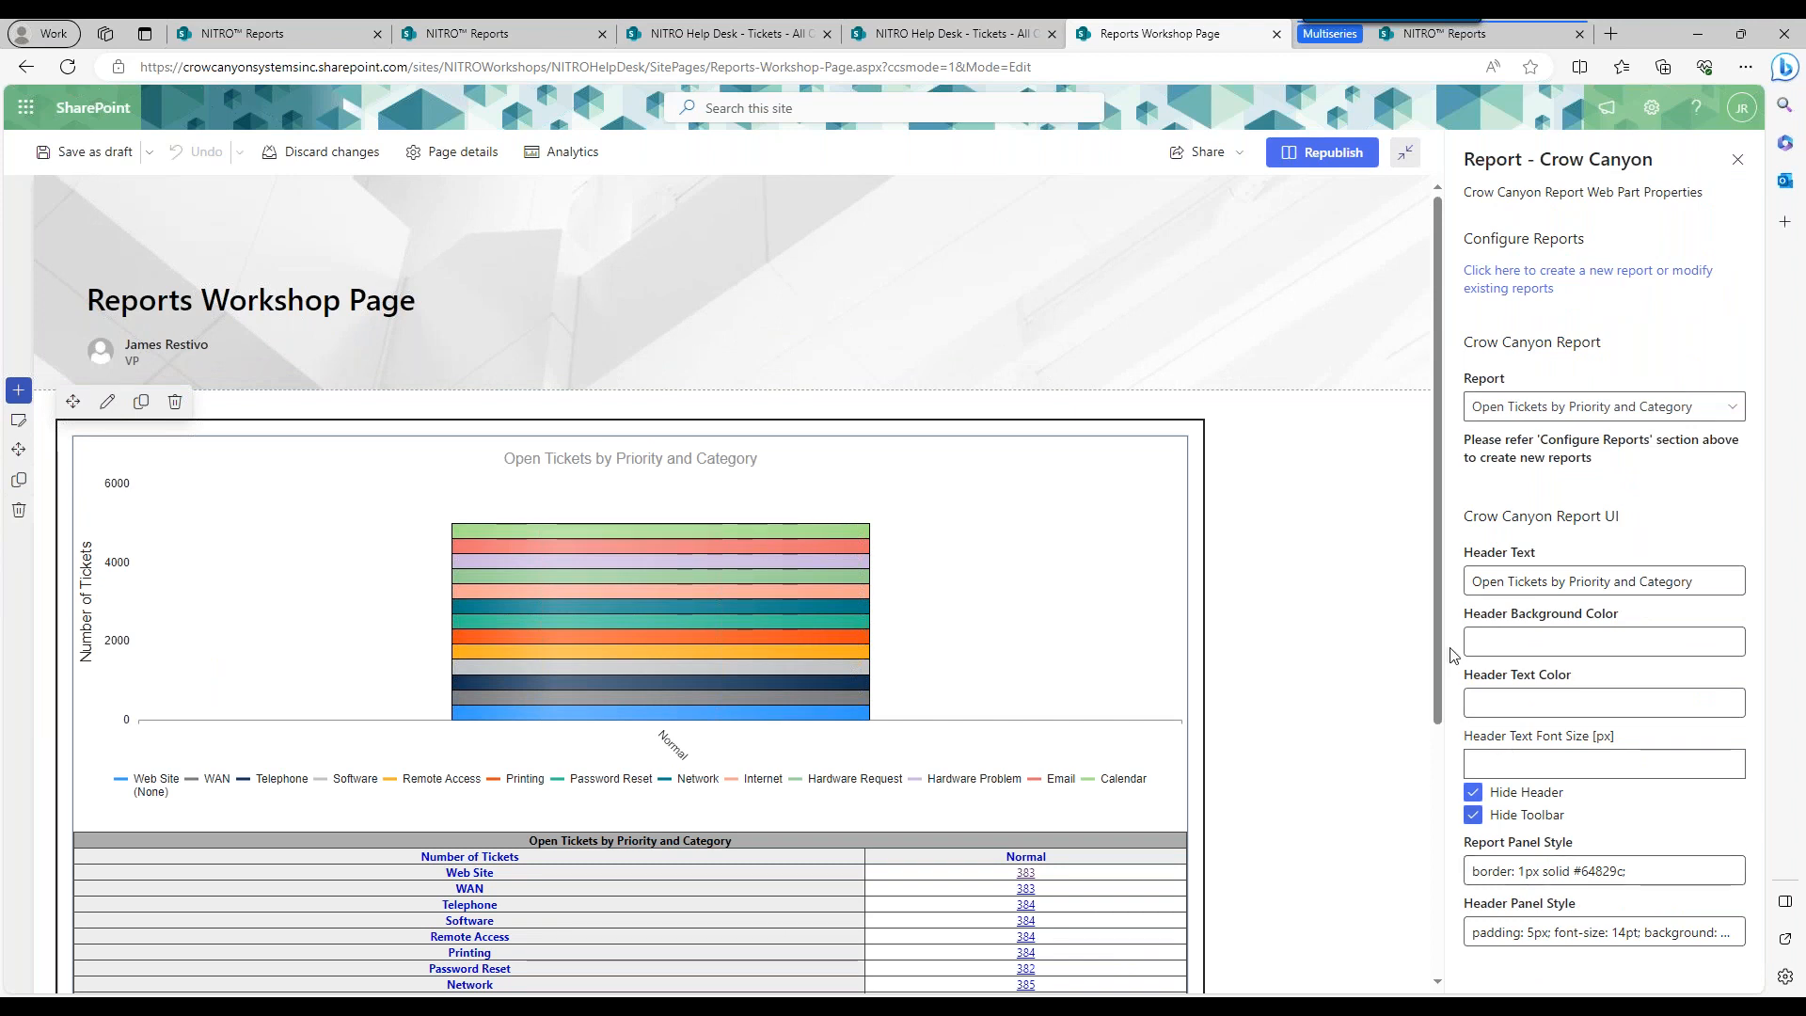
pyautogui.scroll(-2, 1438, 660)
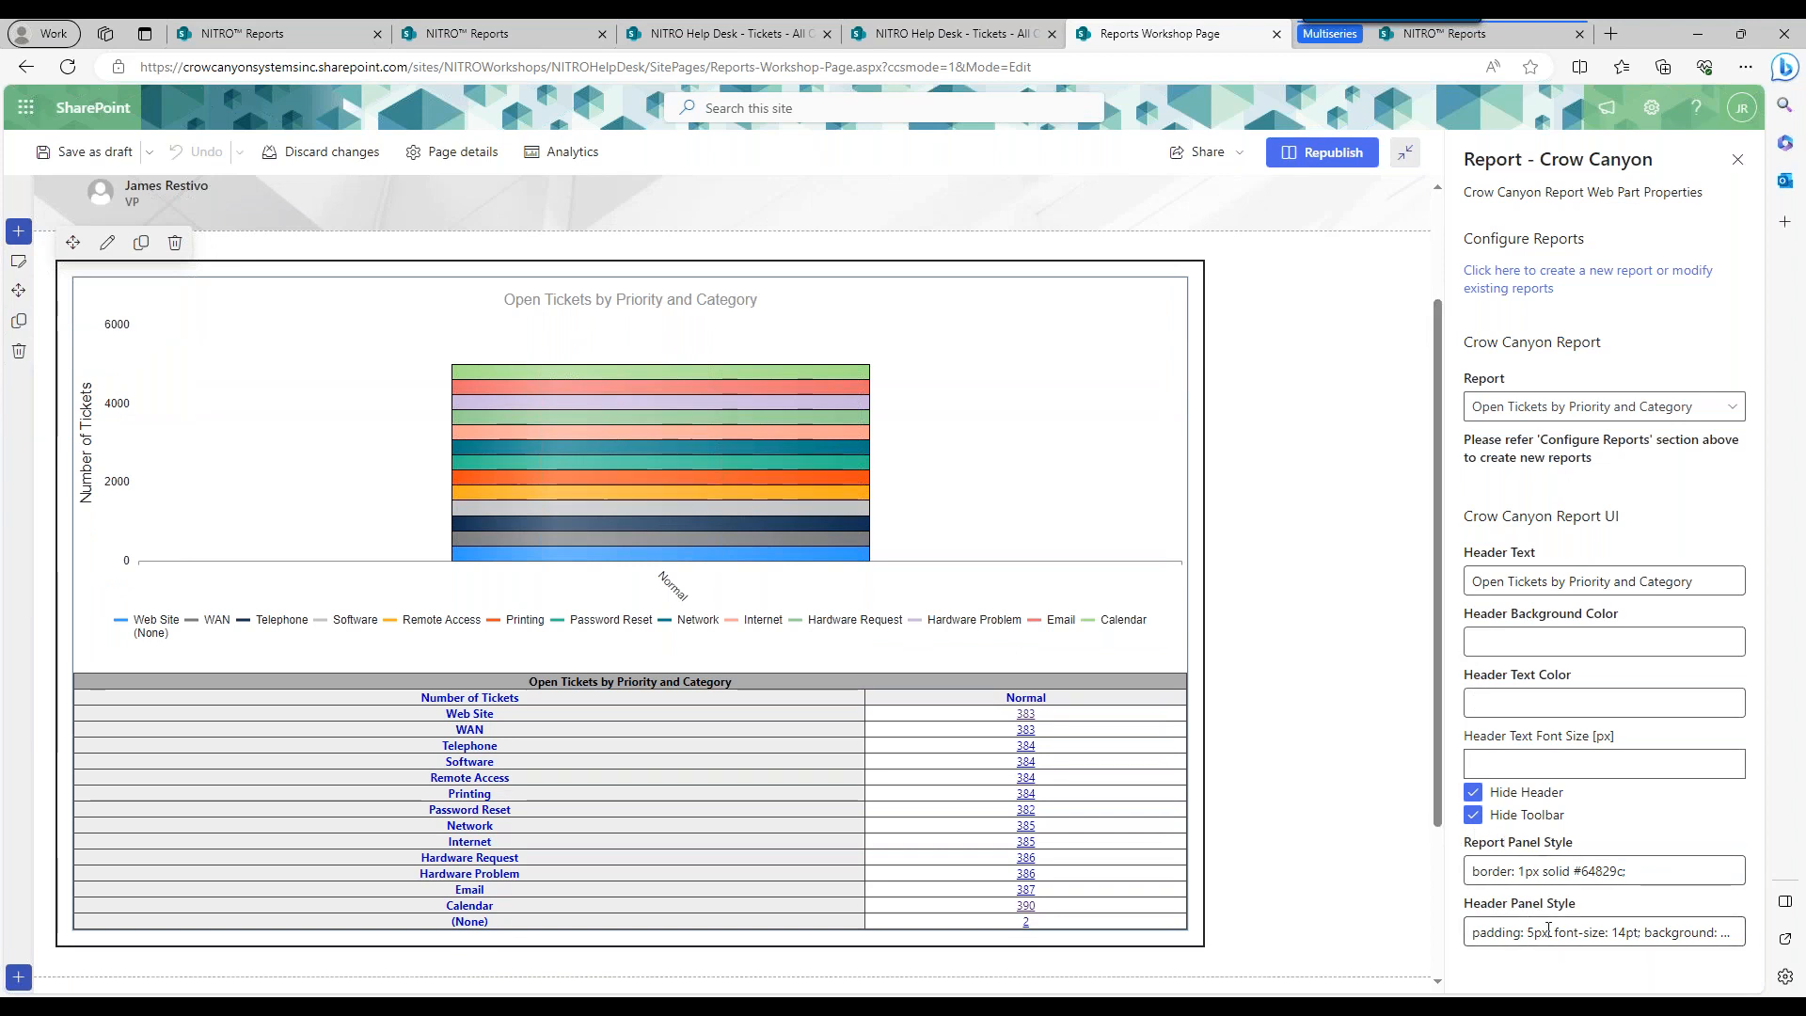
pyautogui.moveTo(1435, 698); pyautogui.dragTo(1436, 625)
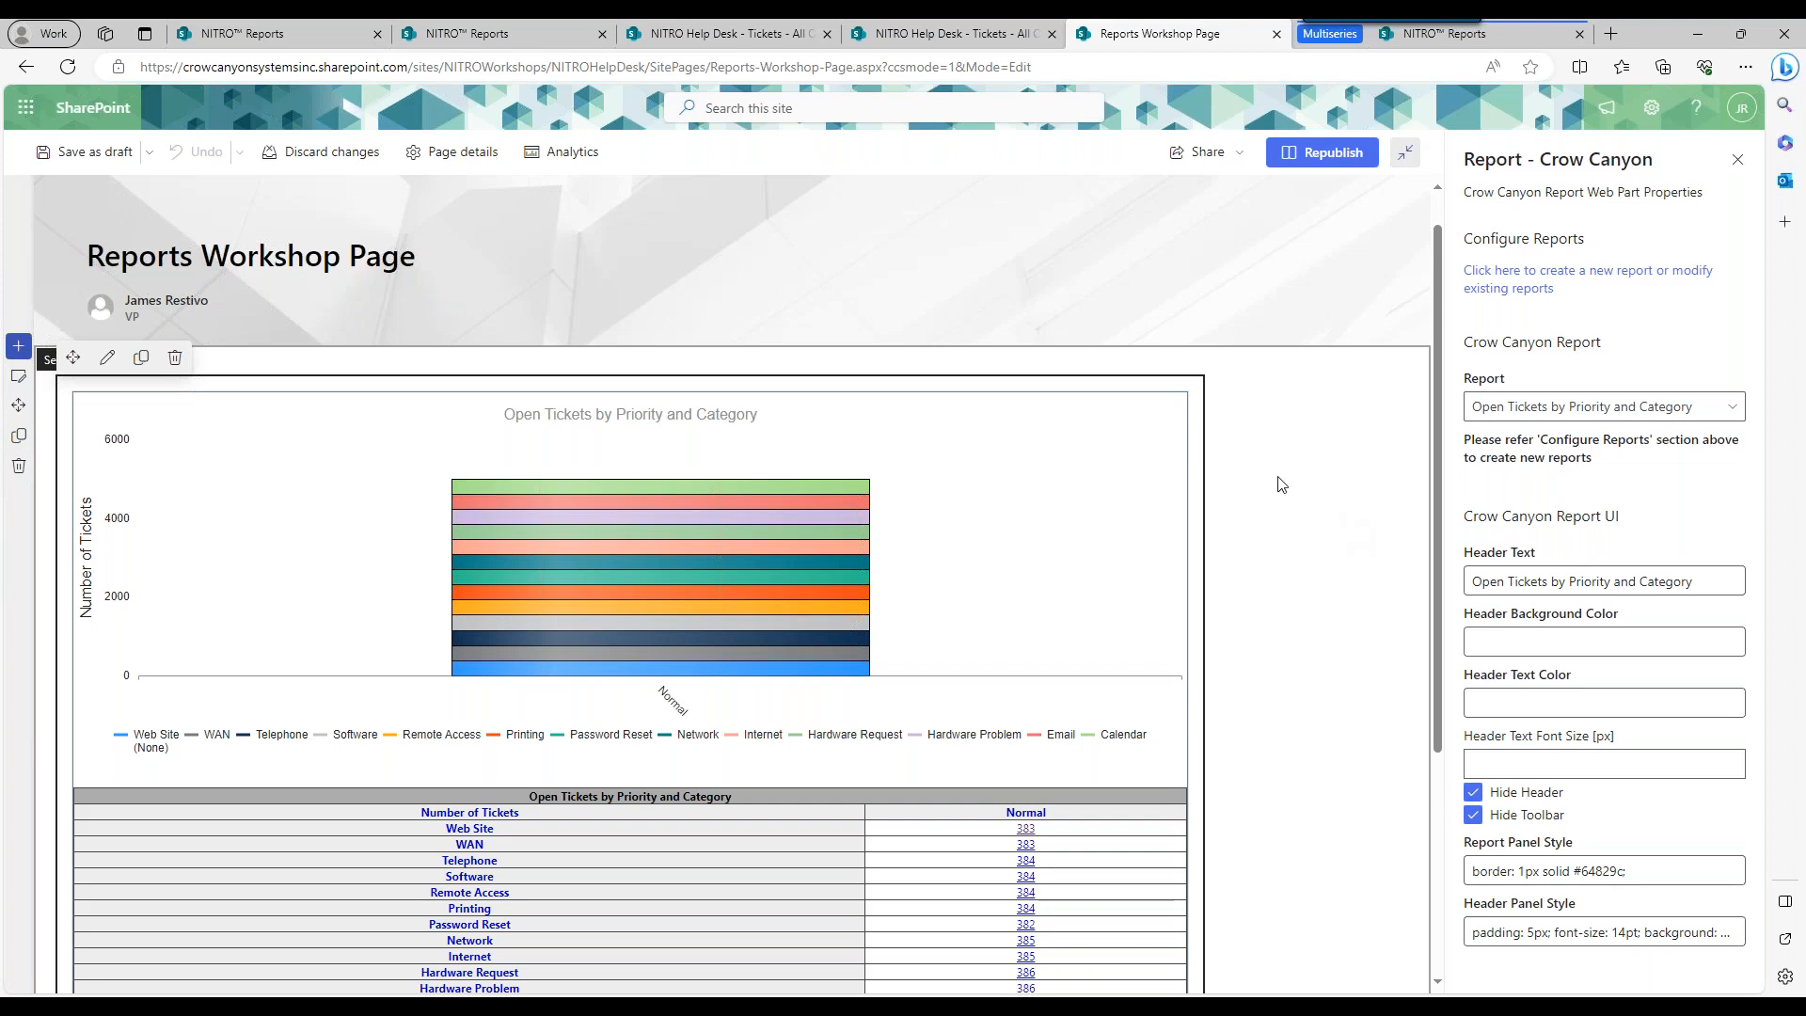
# Switch to the multiseries report configuration, set its title to "Created vs Modified Date" and refresh the report preview.
pyautogui.click(1431, 38)
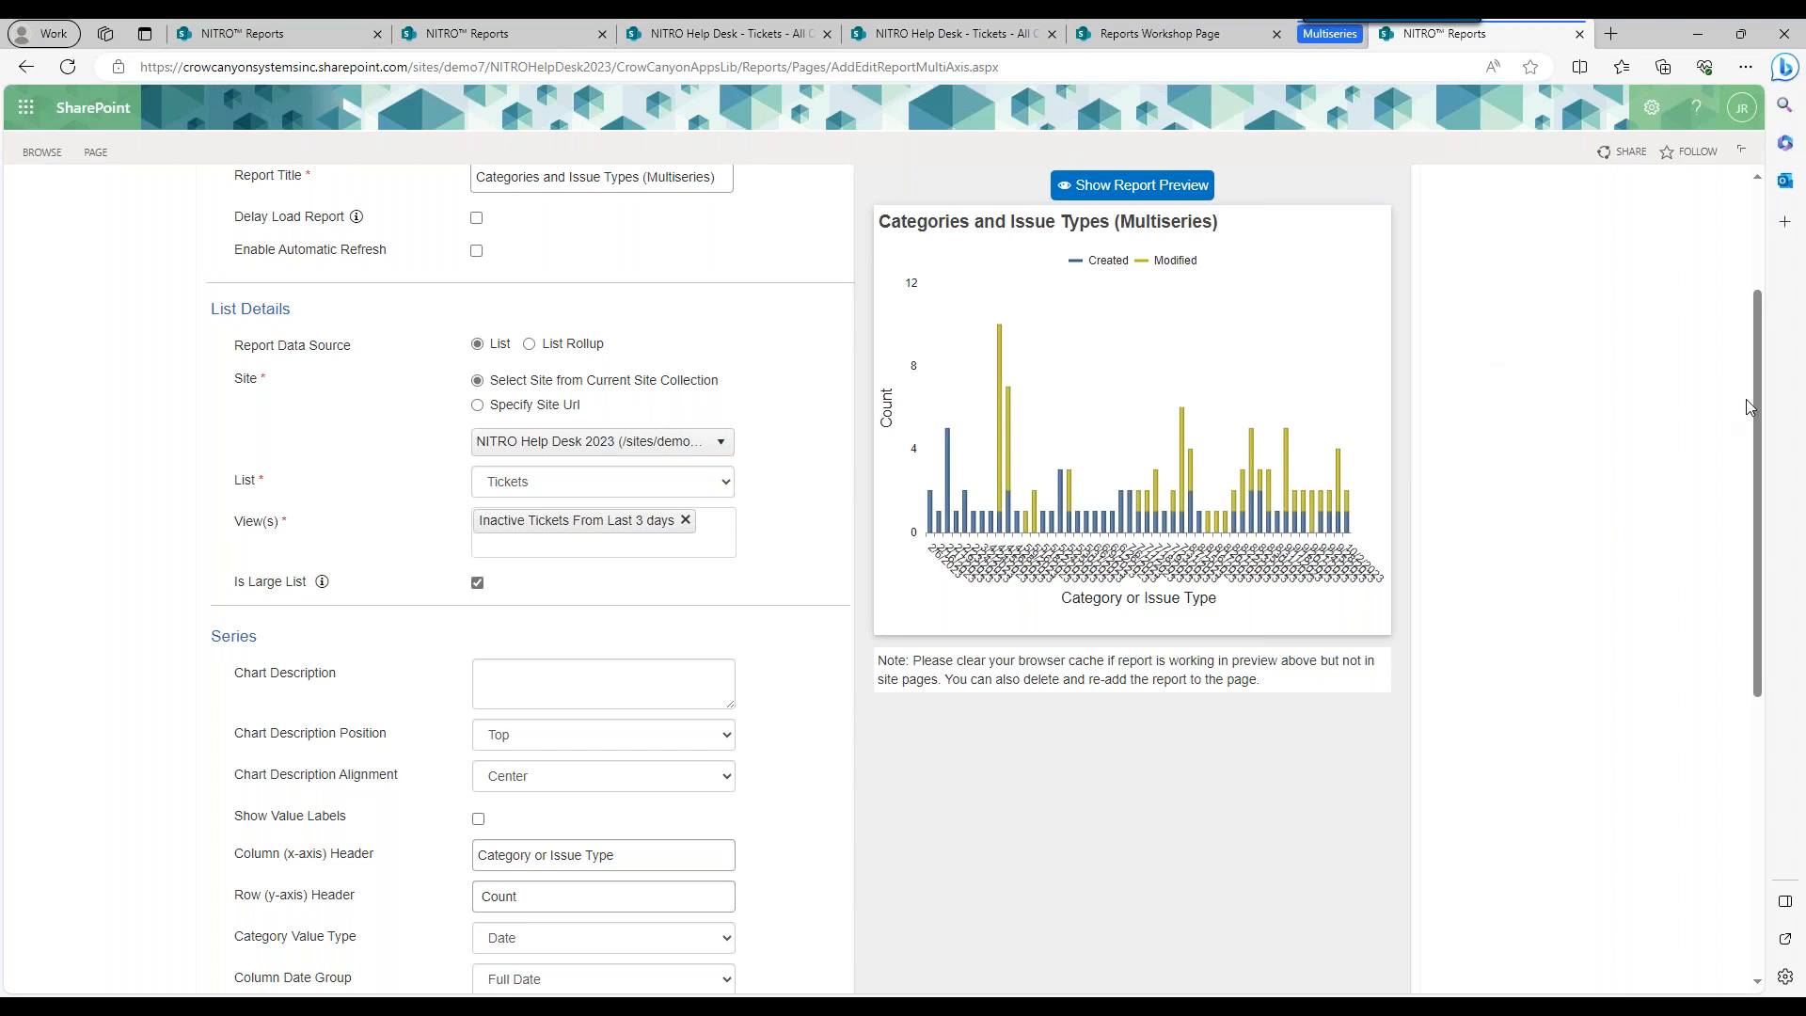
pyautogui.moveTo(1756, 383); pyautogui.dragTo(1753, 331)
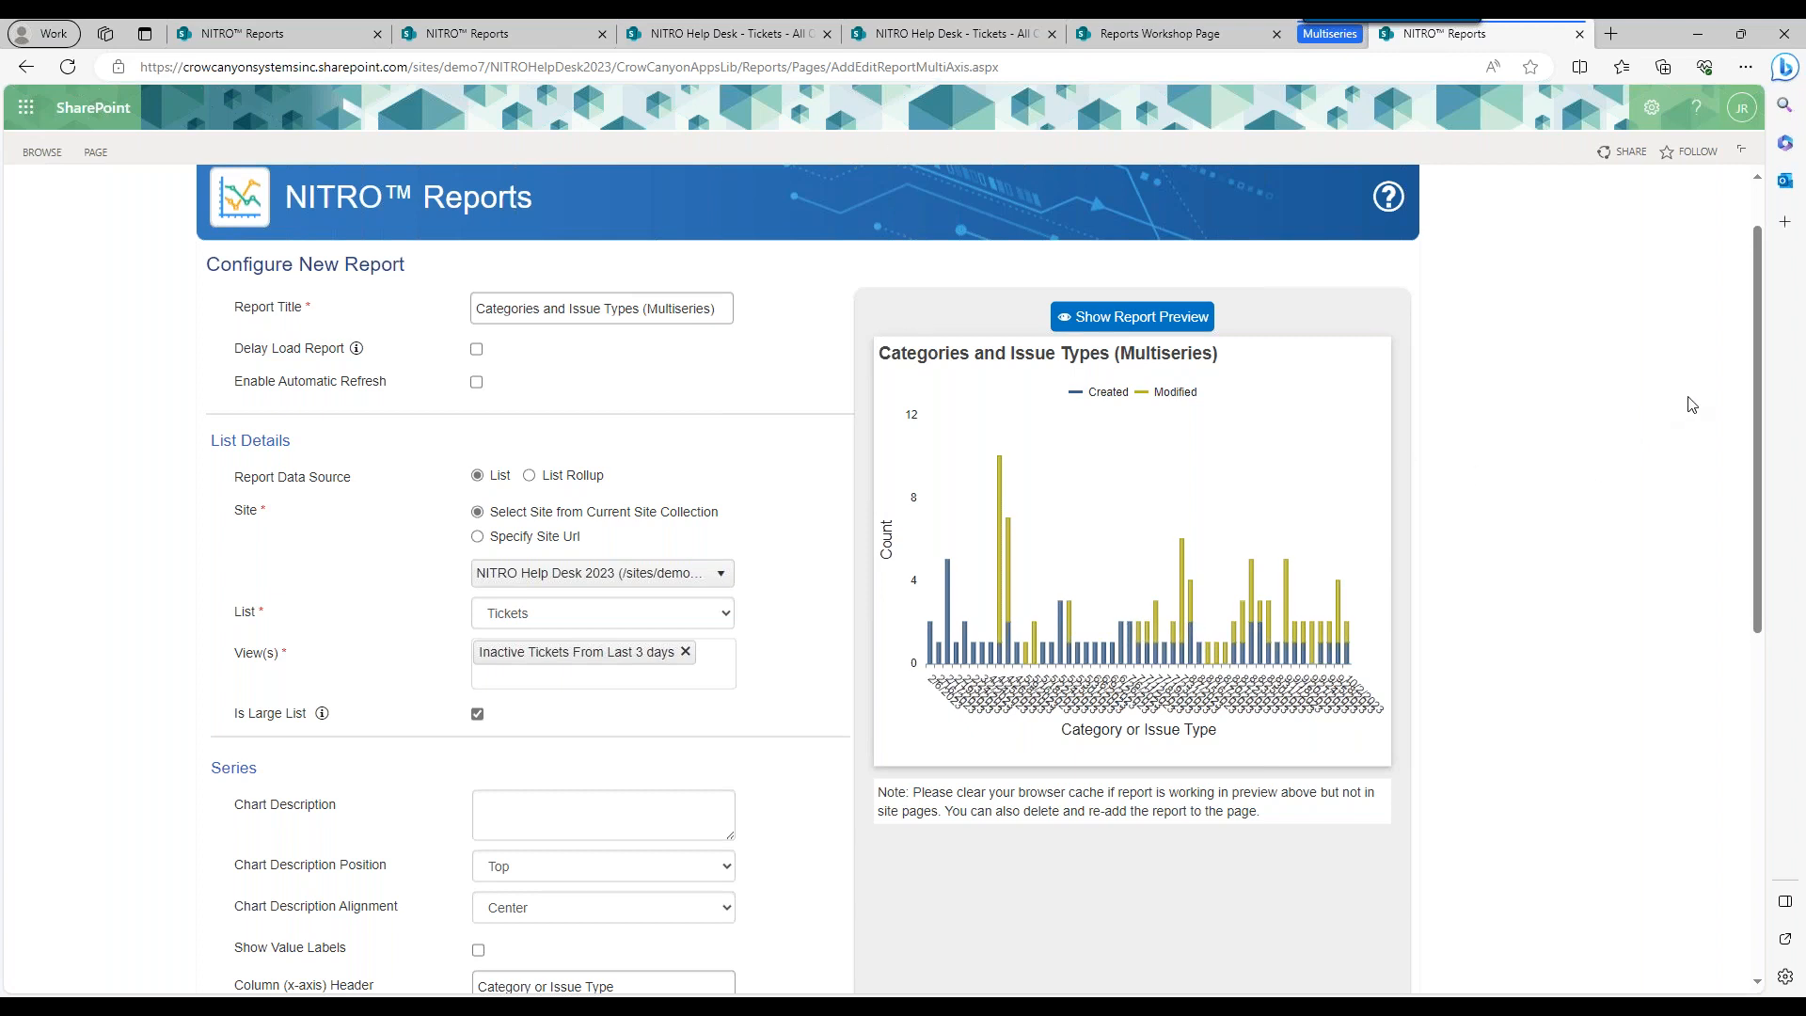
pyautogui.moveTo(1756, 348); pyautogui.dragTo(1734, 391)
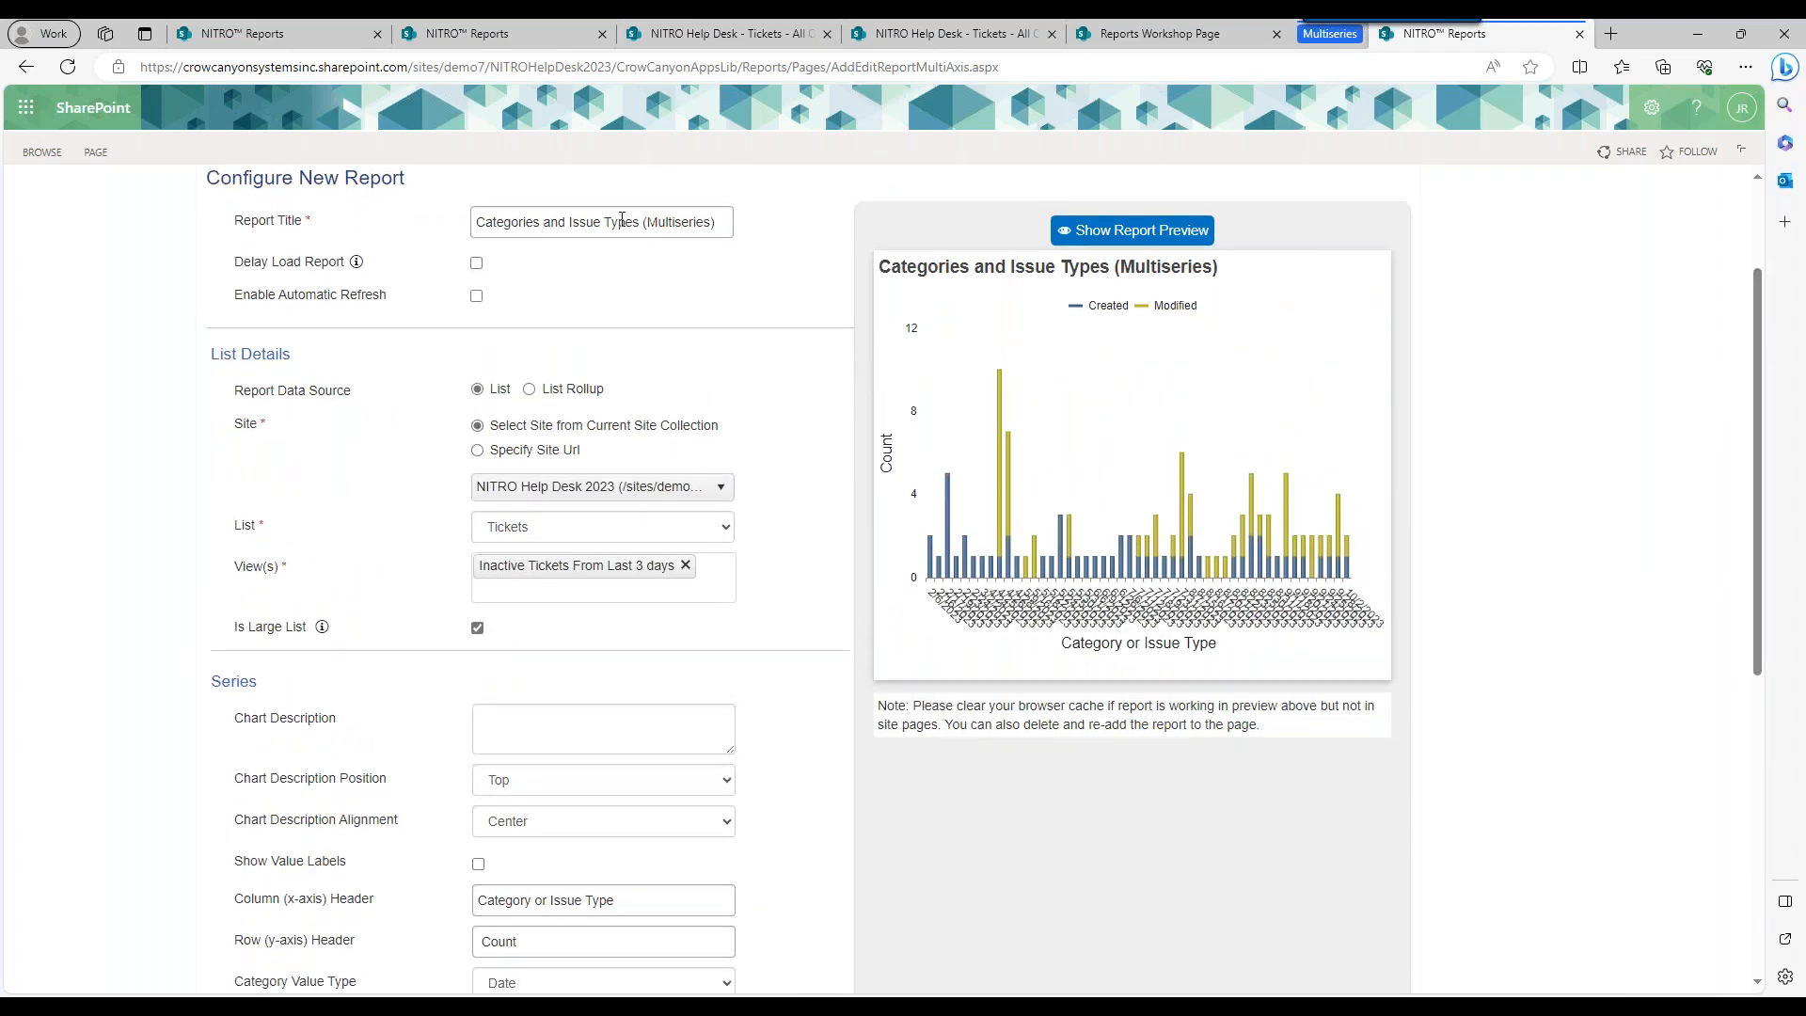
pyautogui.tripleClick(622, 226)
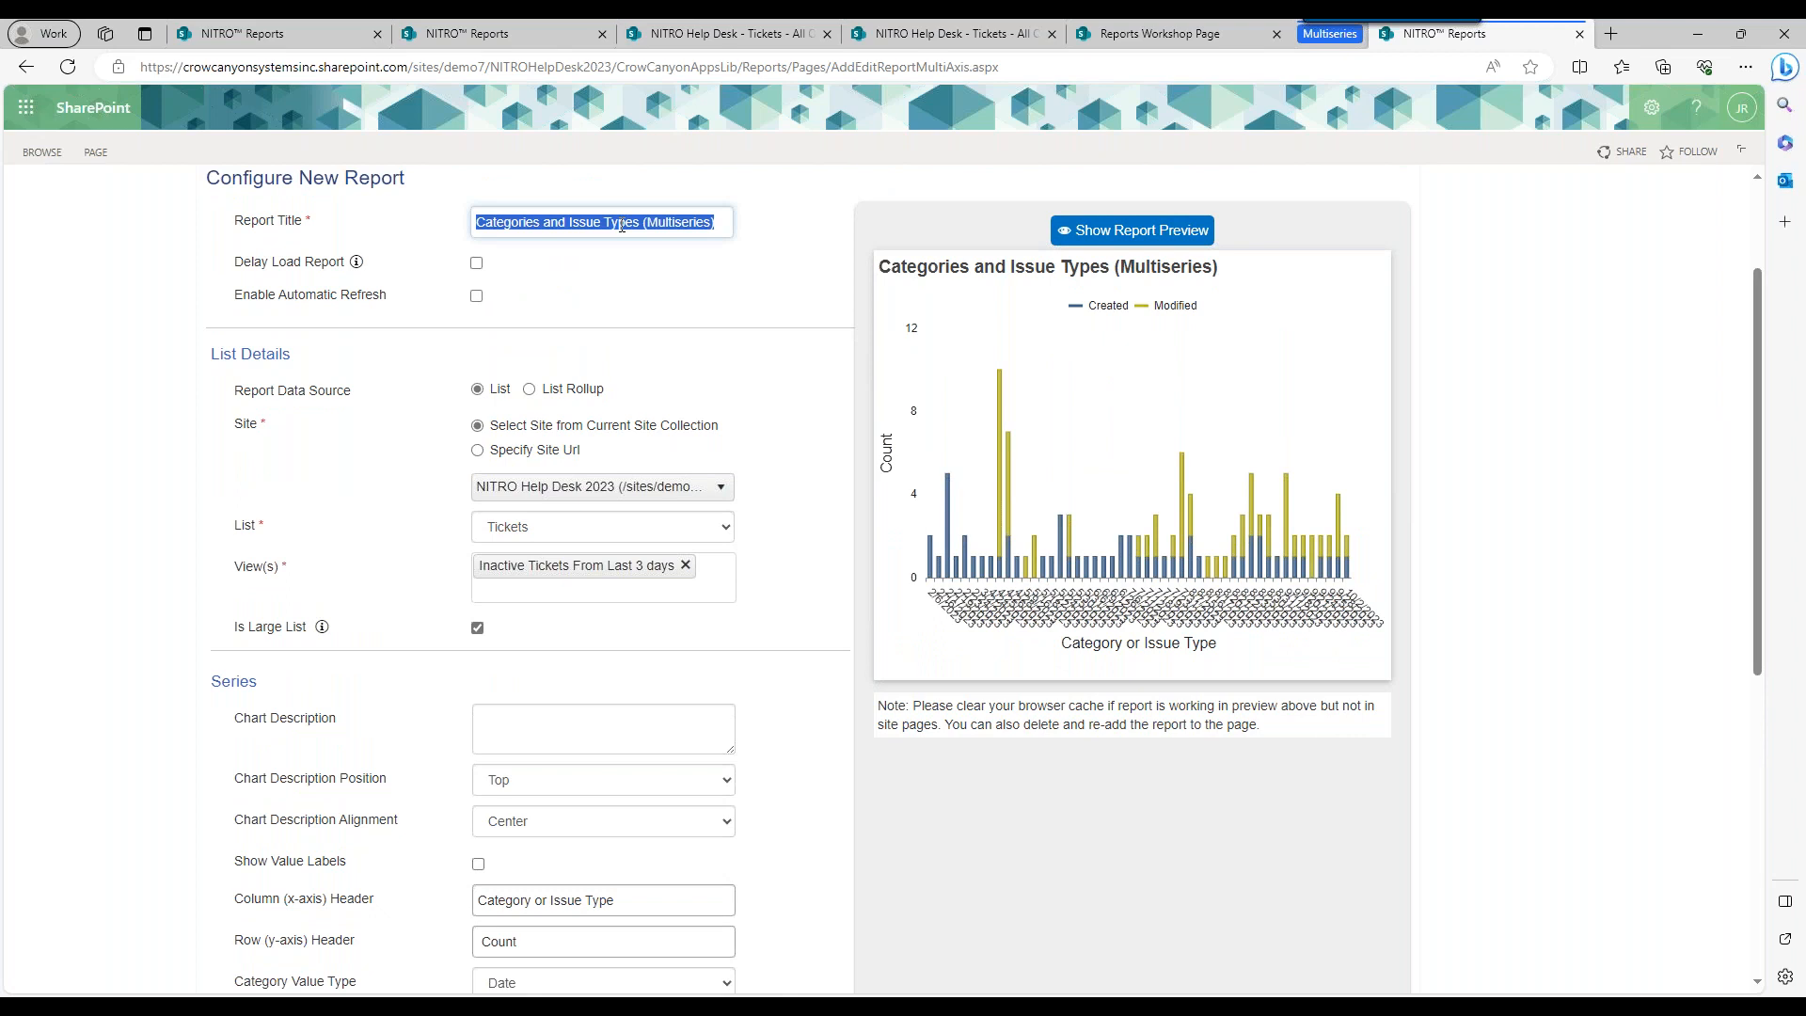
pyautogui.write('Created v')
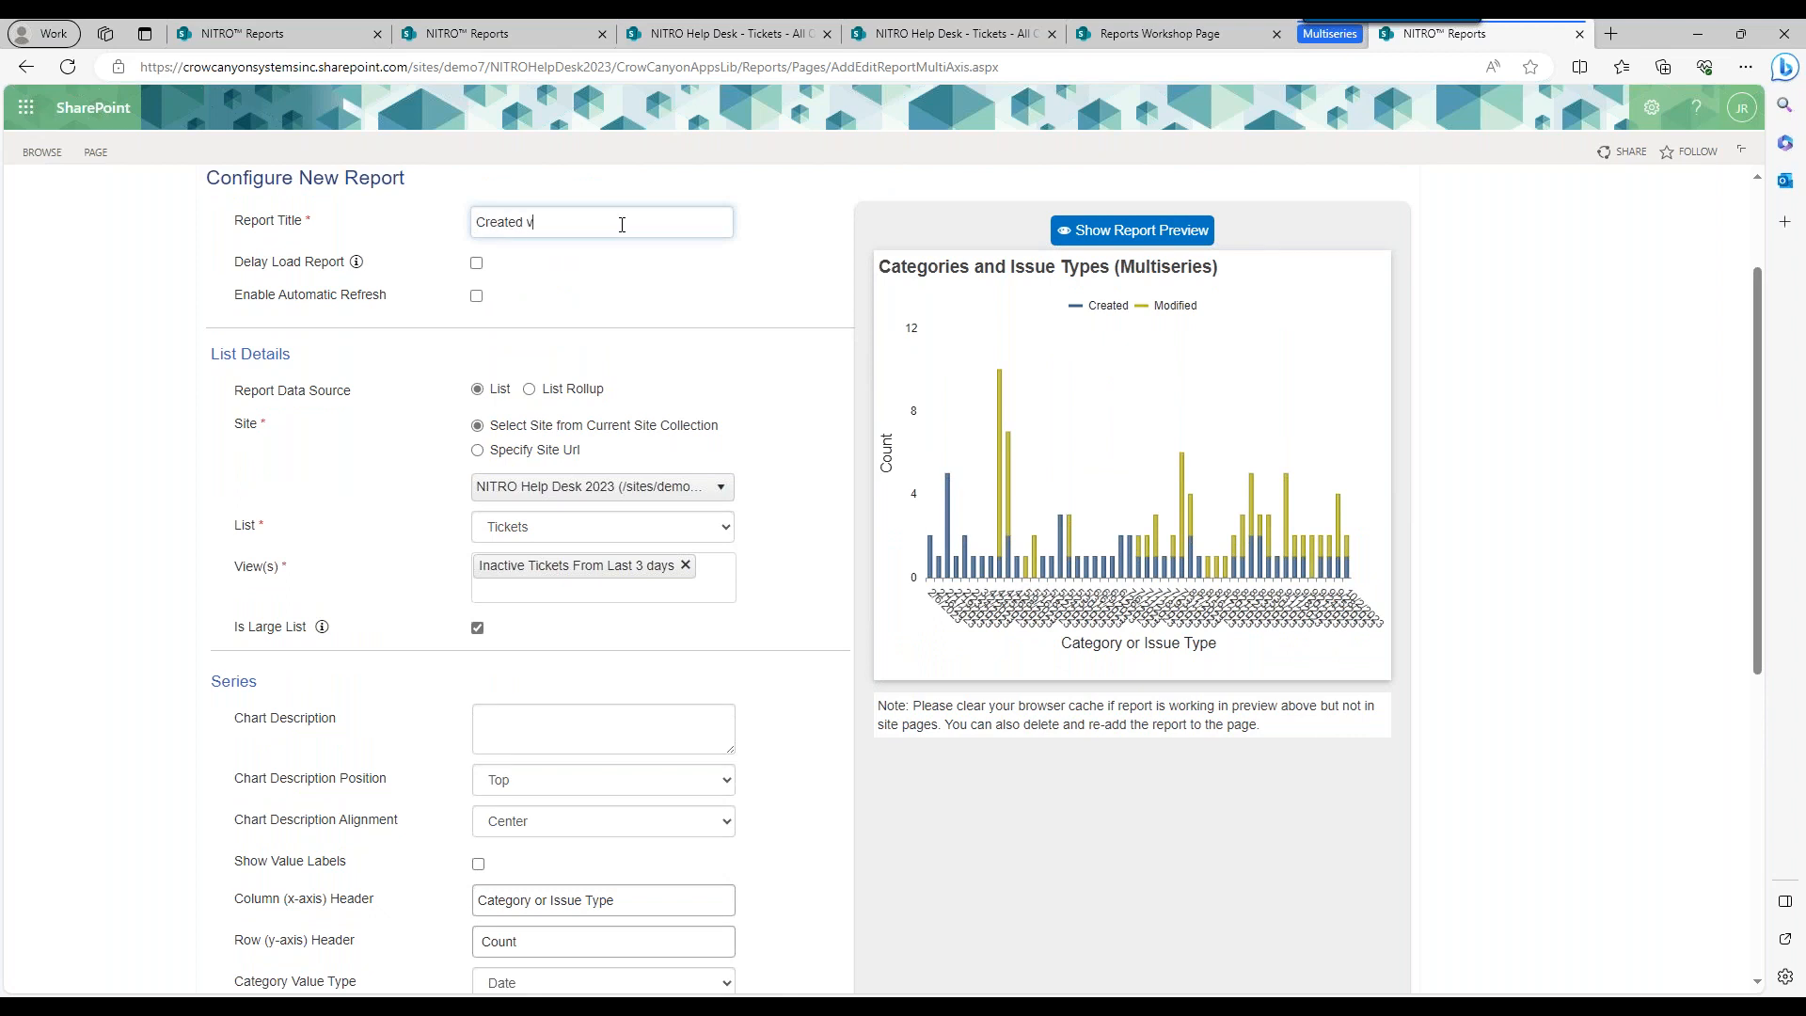
pyautogui.write('s Modified Date')
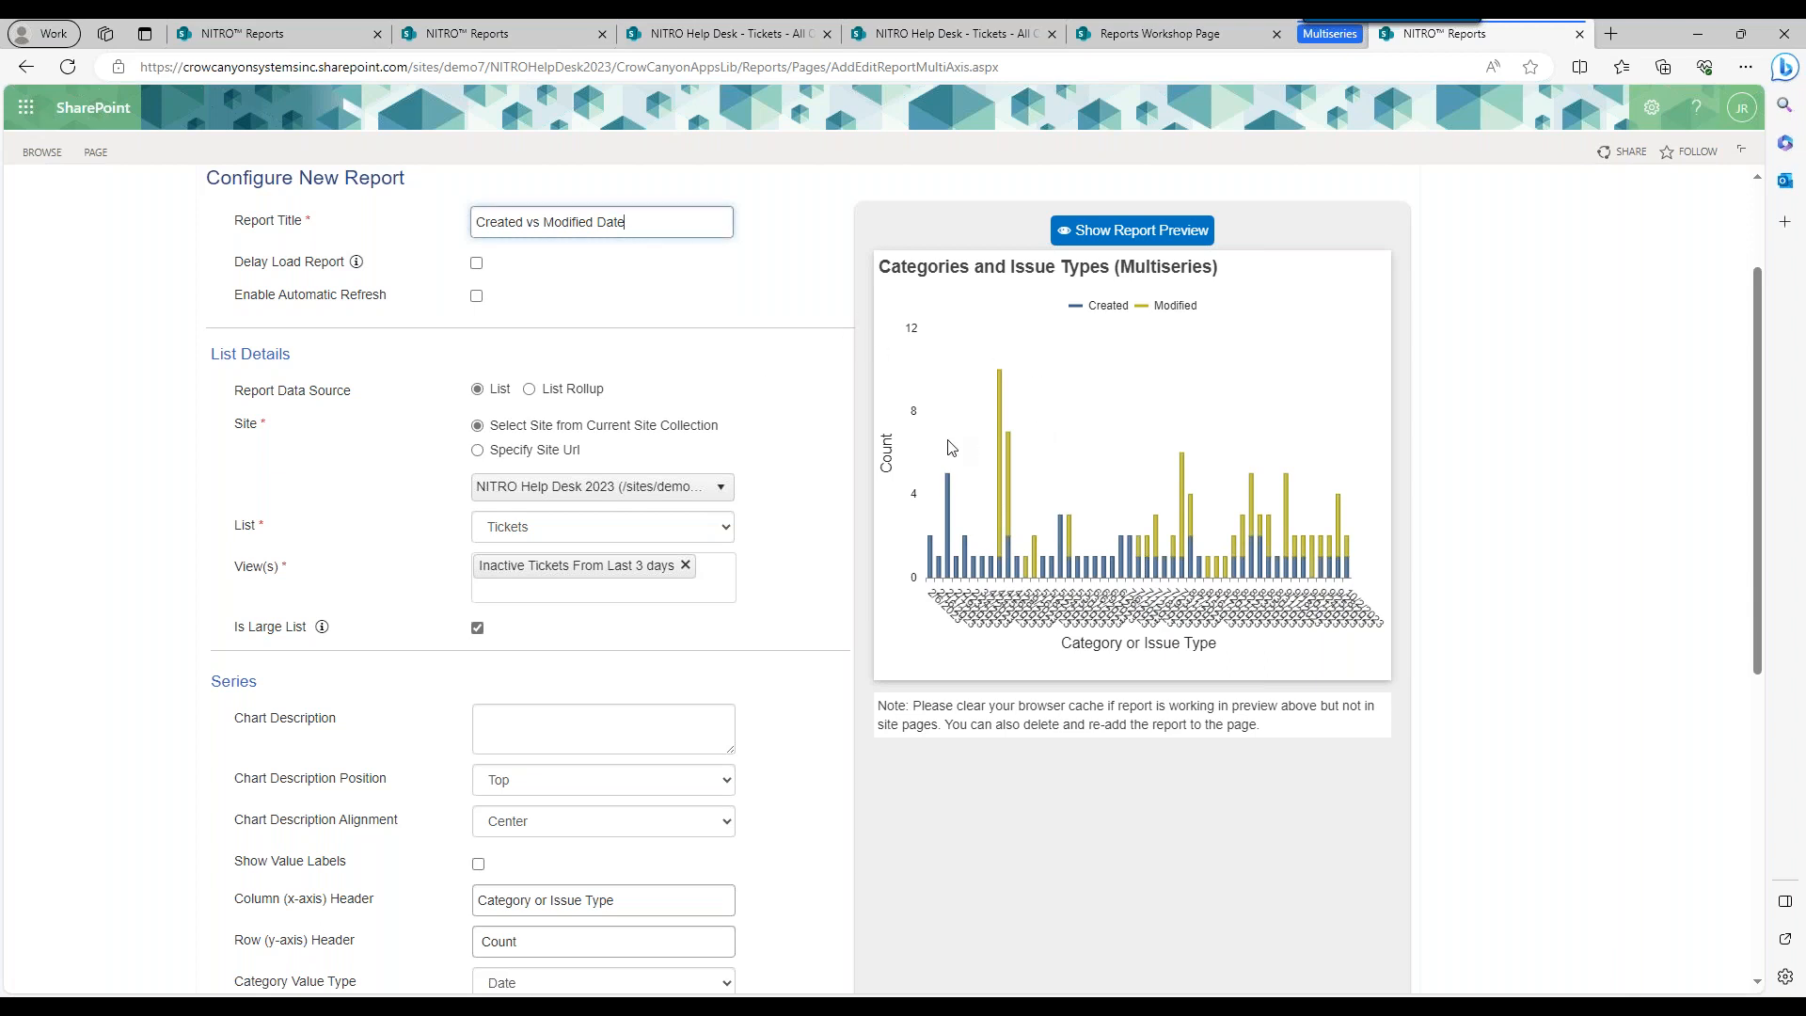
pyautogui.click(1104, 242)
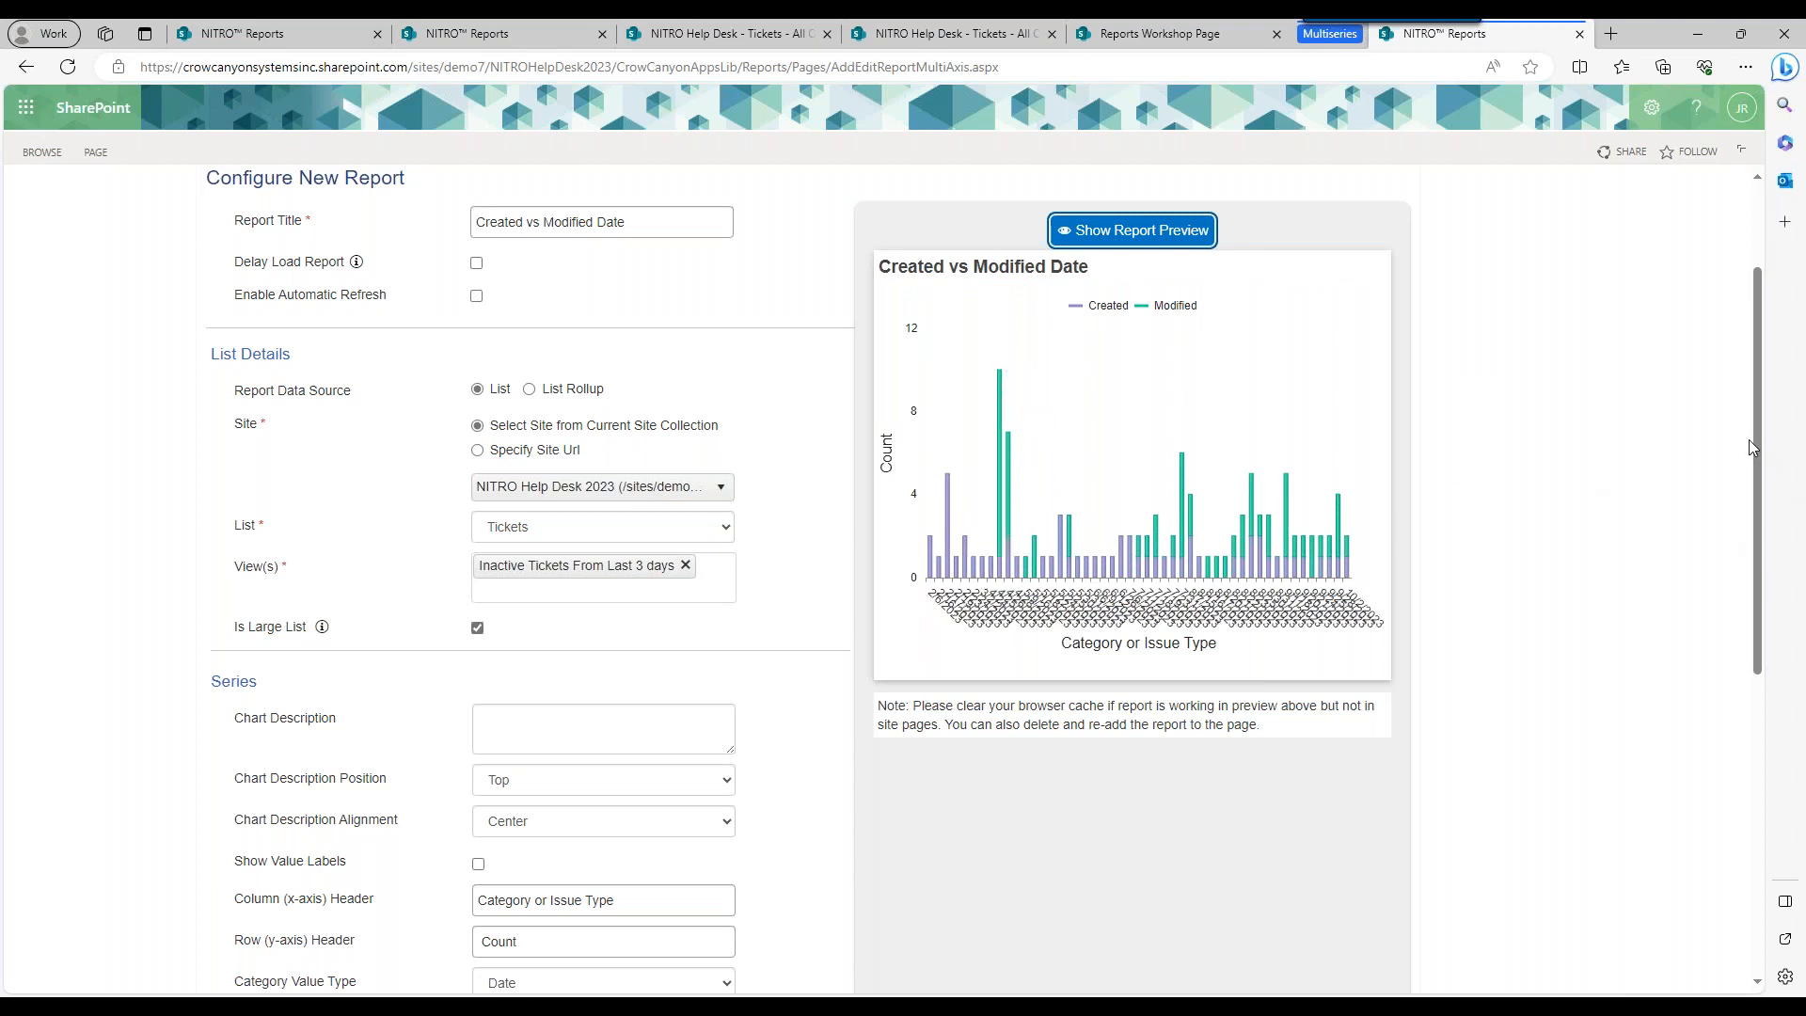
# Change the Modified series to the Line chart type and refresh the report preview.
pyautogui.scroll(-1, 1754, 449)
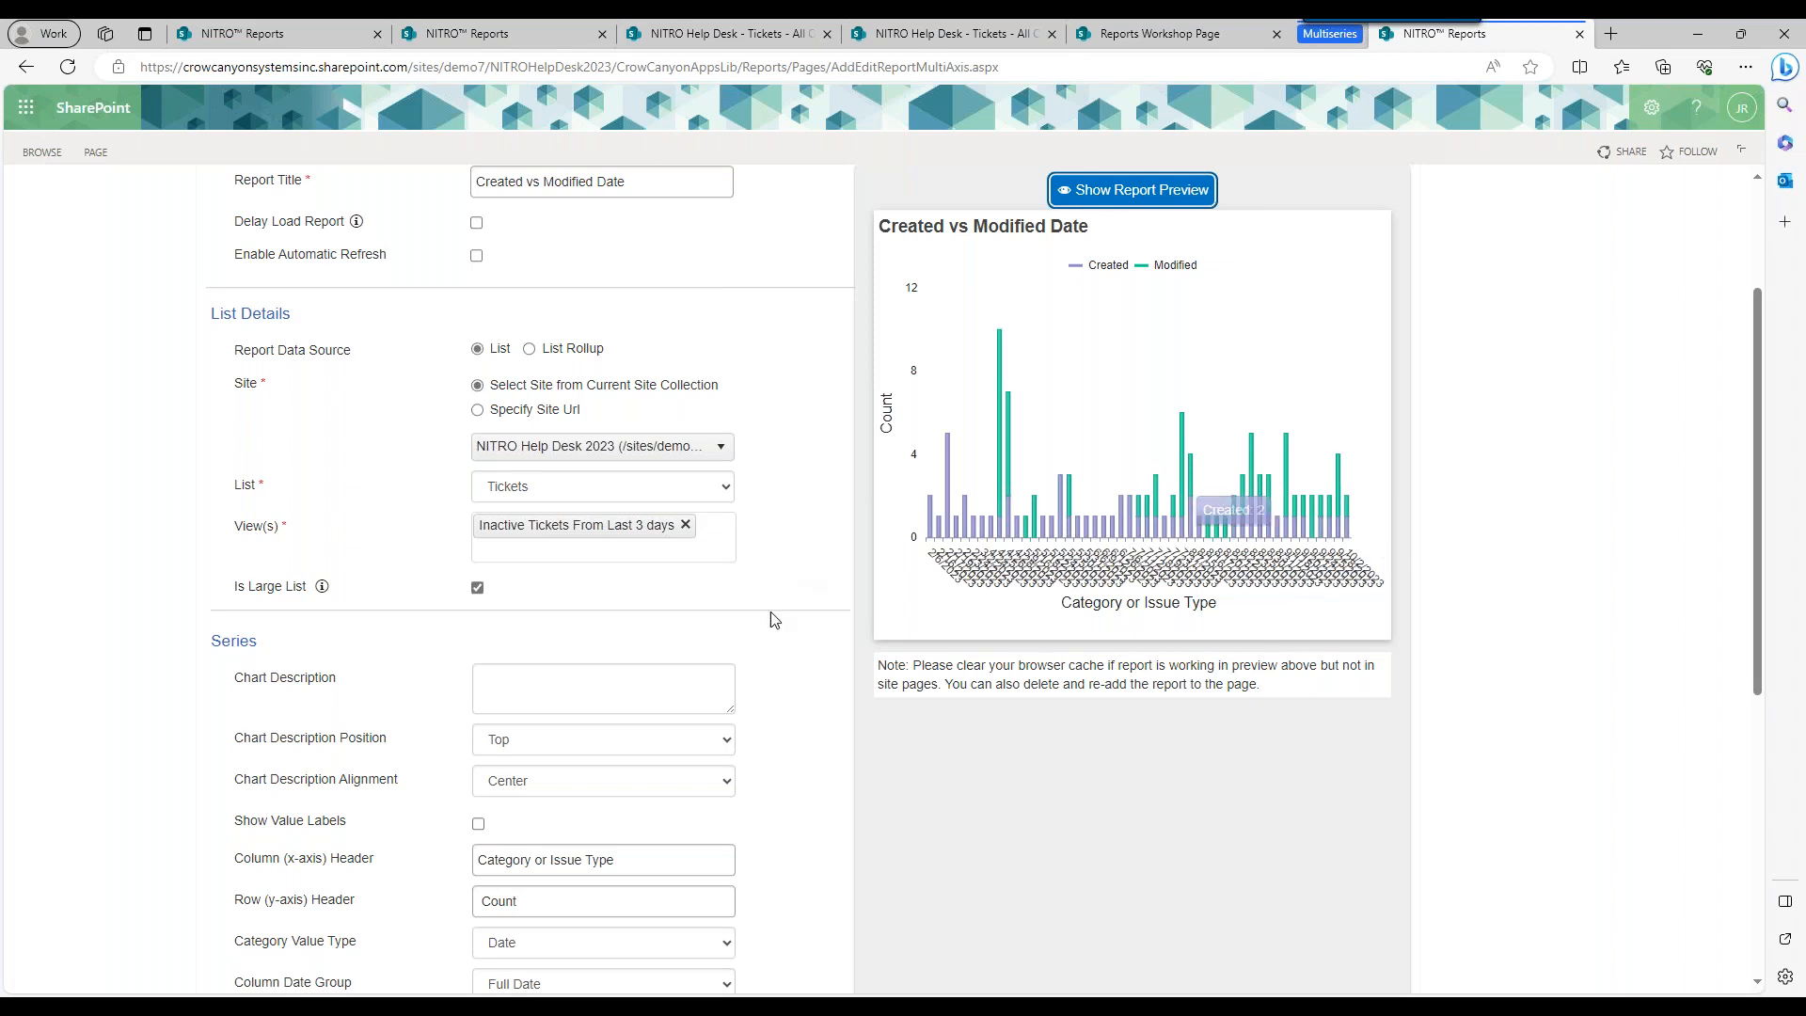
pyautogui.moveTo(1760, 396); pyautogui.dragTo(1750, 564)
pyautogui.click(782, 803)
pyautogui.click(780, 254)
pyautogui.click(785, 304)
pyautogui.click(1062, 494)
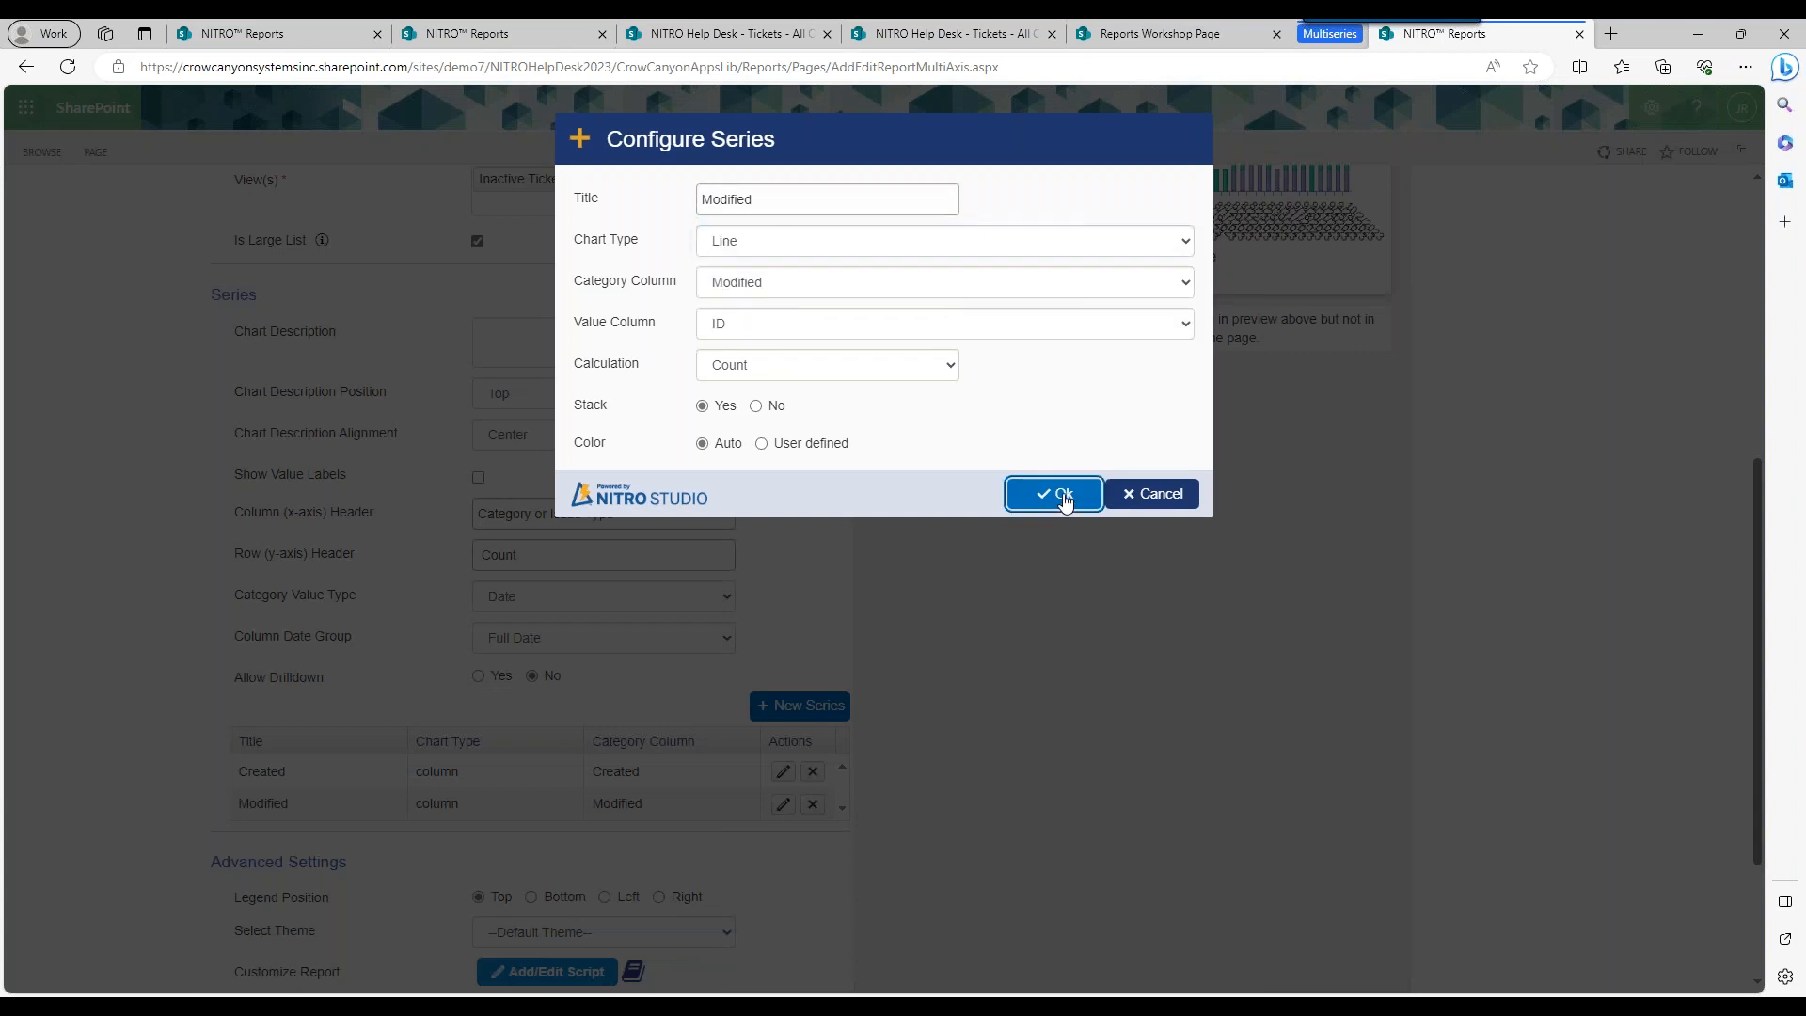
pyautogui.moveTo(1757, 478); pyautogui.dragTo(1756, 298)
pyautogui.click(1167, 216)
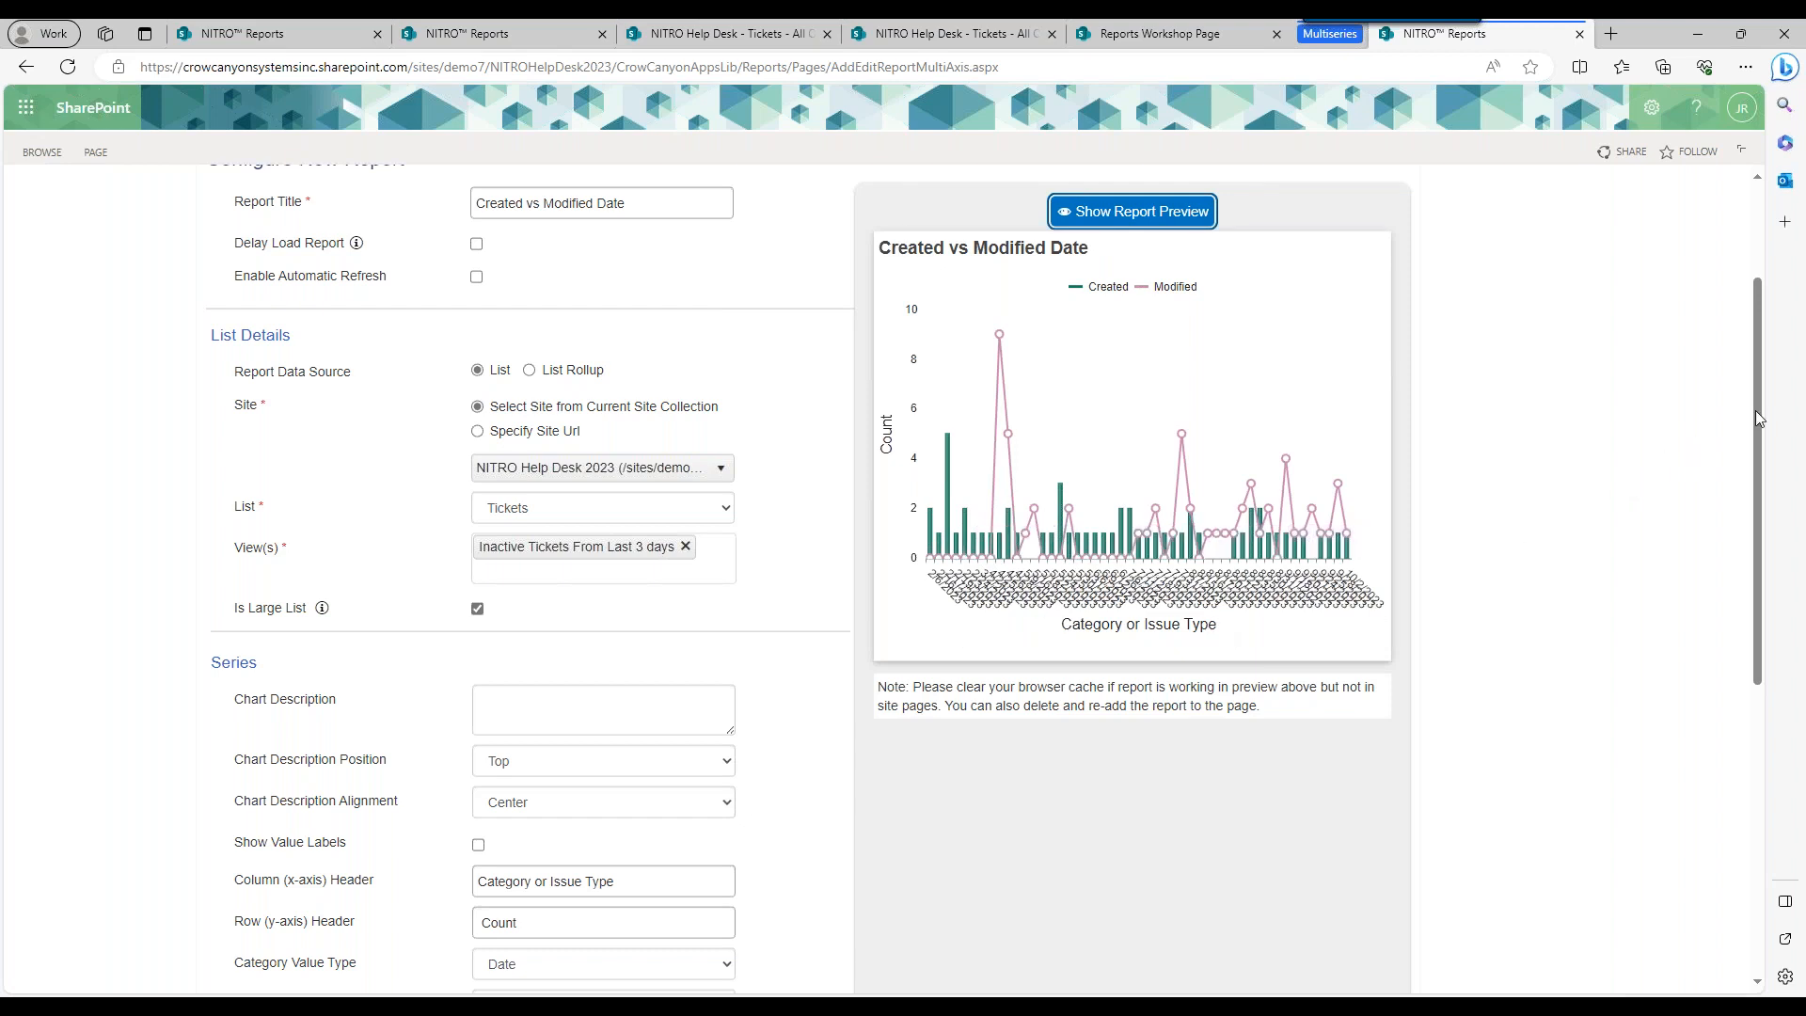
# Set the report's column (x-axis) header to "Dates" and refresh the report preview.
pyautogui.scroll(-1, 1756, 410)
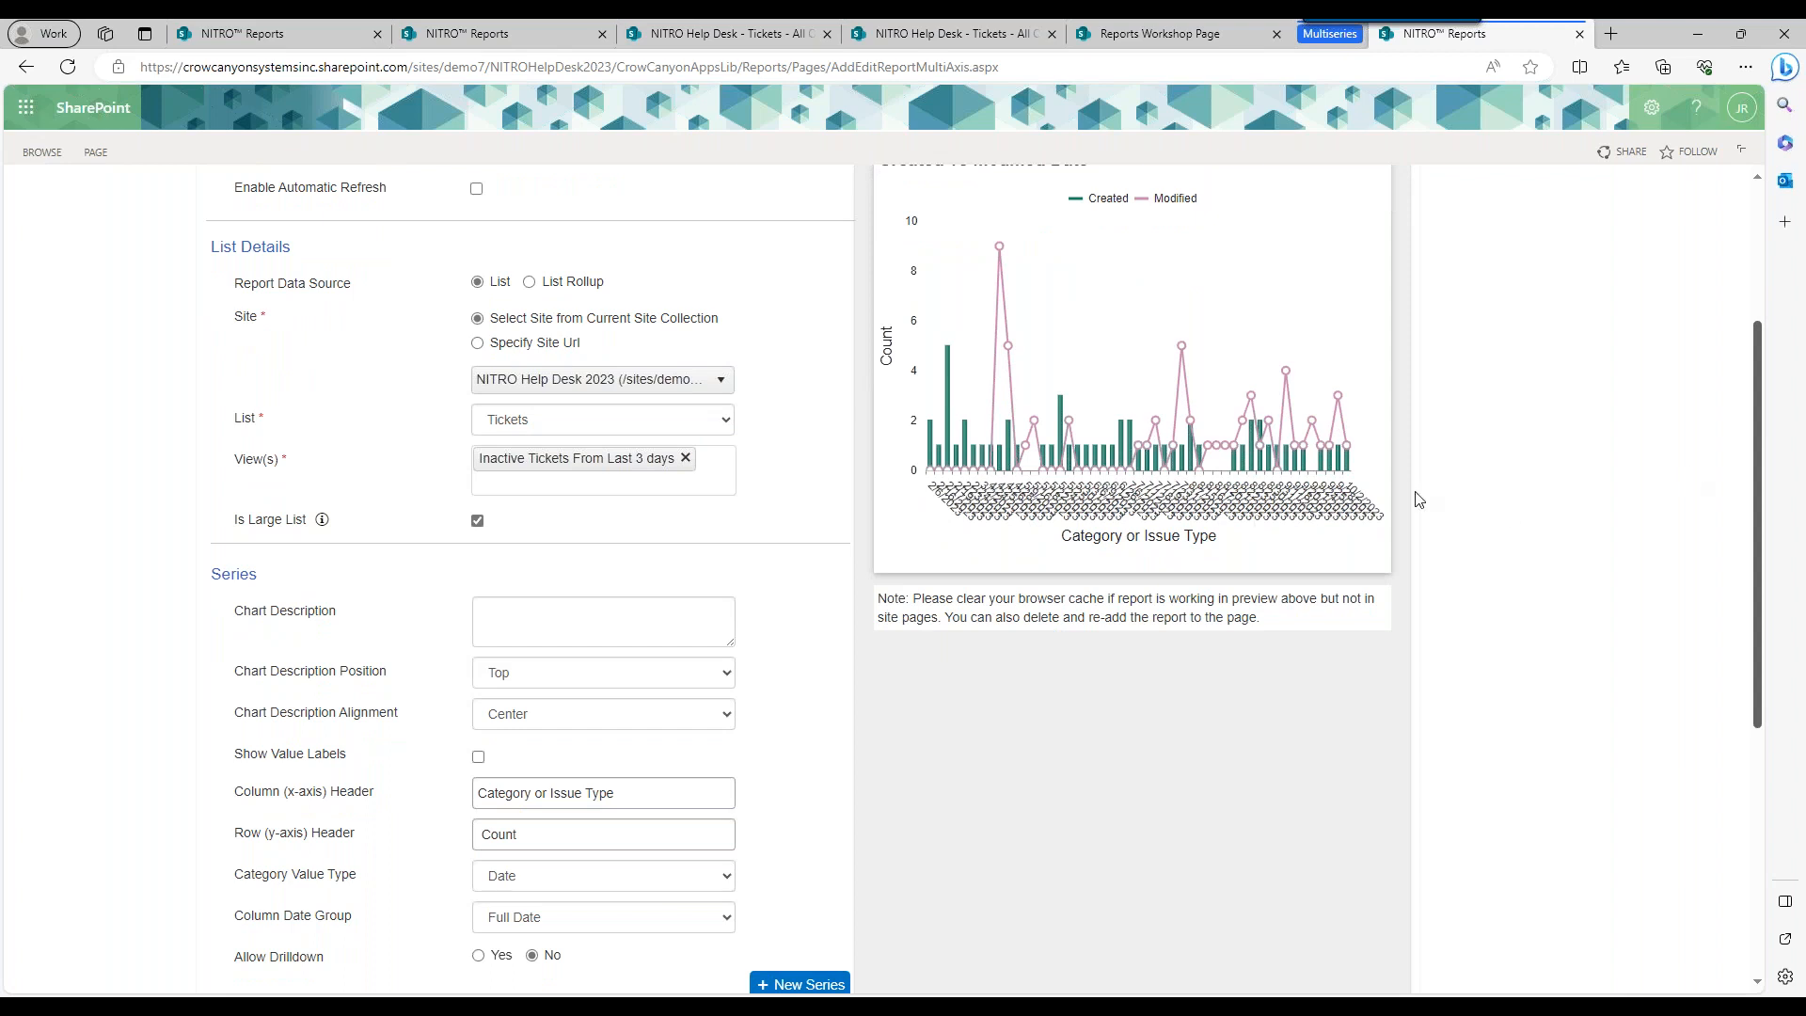
pyautogui.moveTo(1758, 441); pyautogui.dragTo(1757, 497)
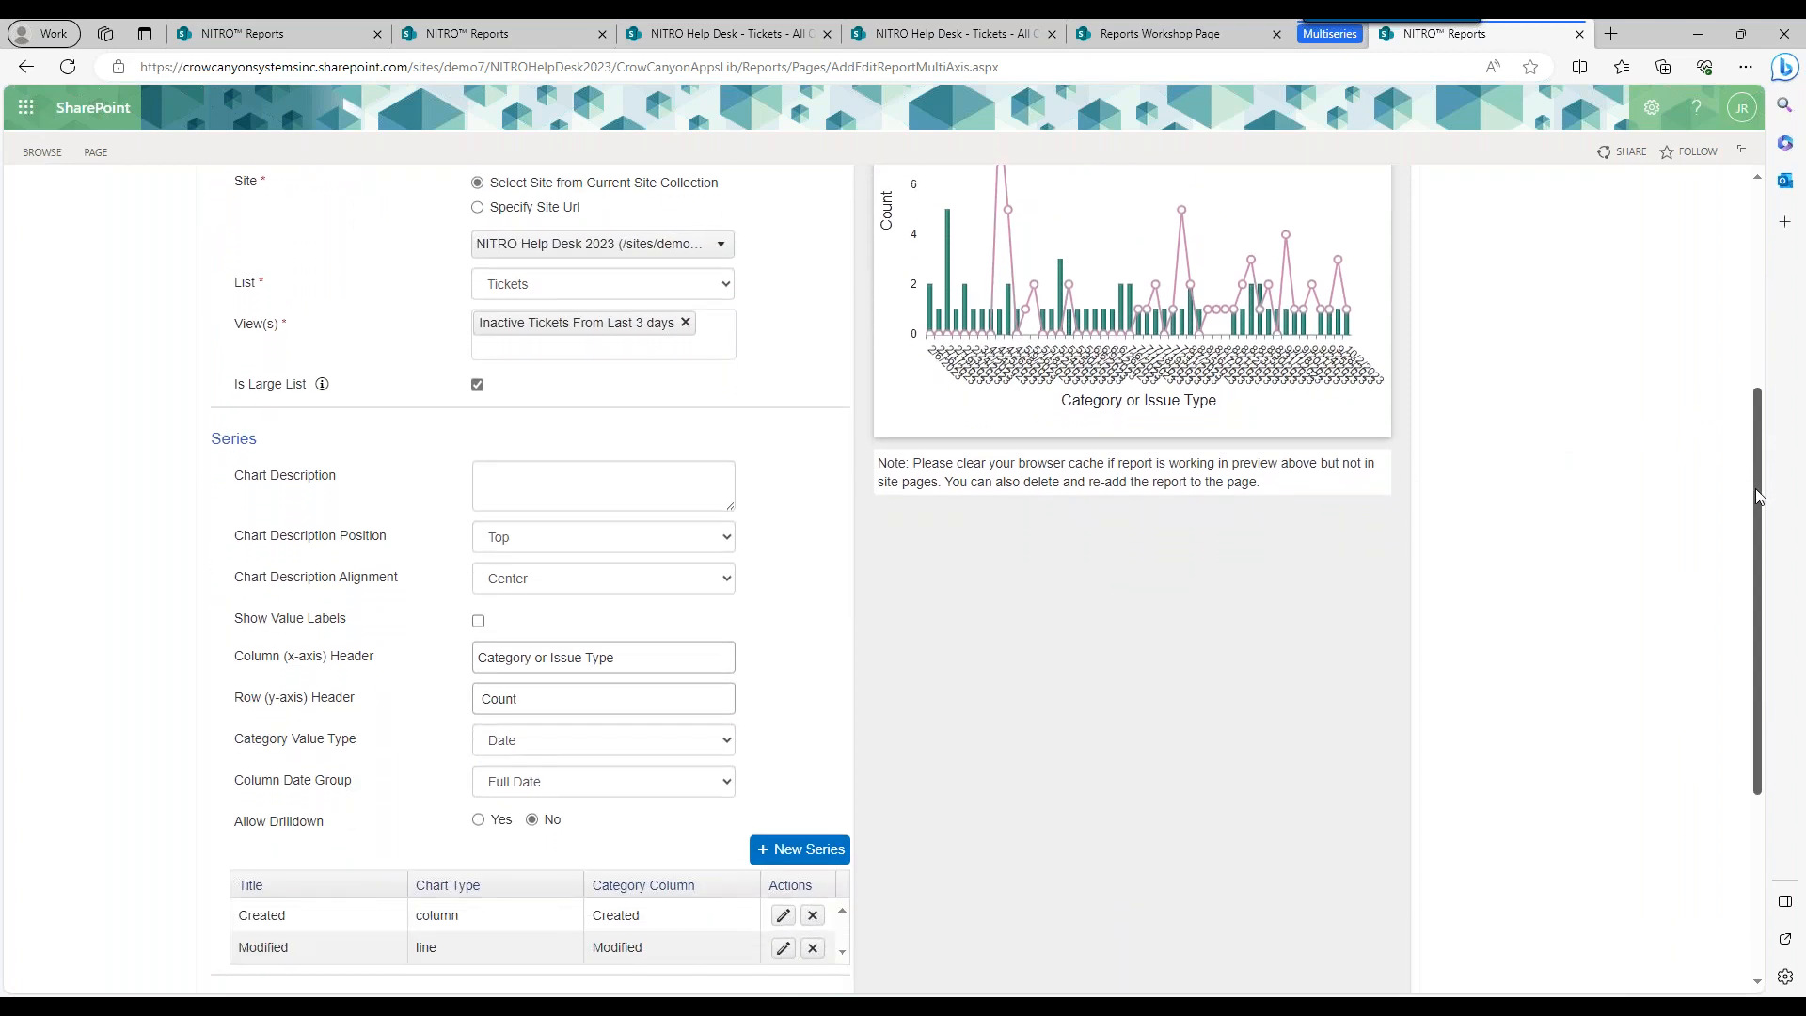
pyautogui.scroll(1, 1748, 459)
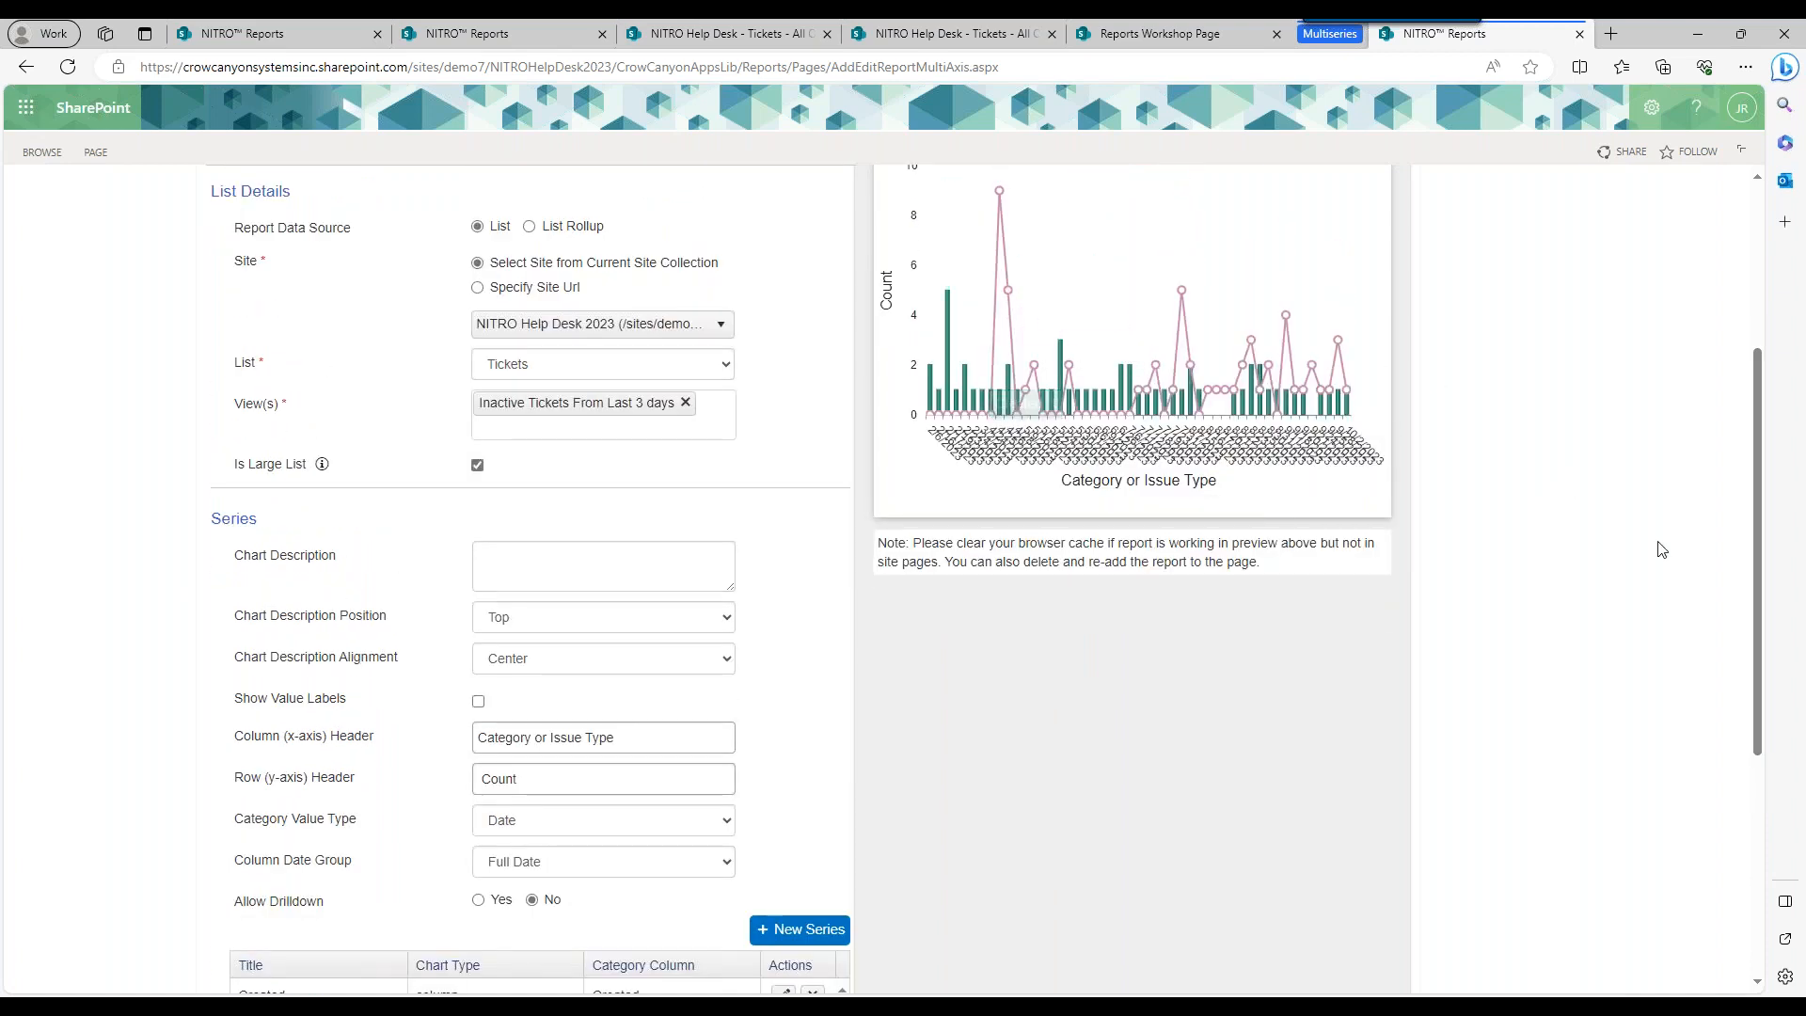
pyautogui.moveTo(1756, 481); pyautogui.dragTo(1755, 544)
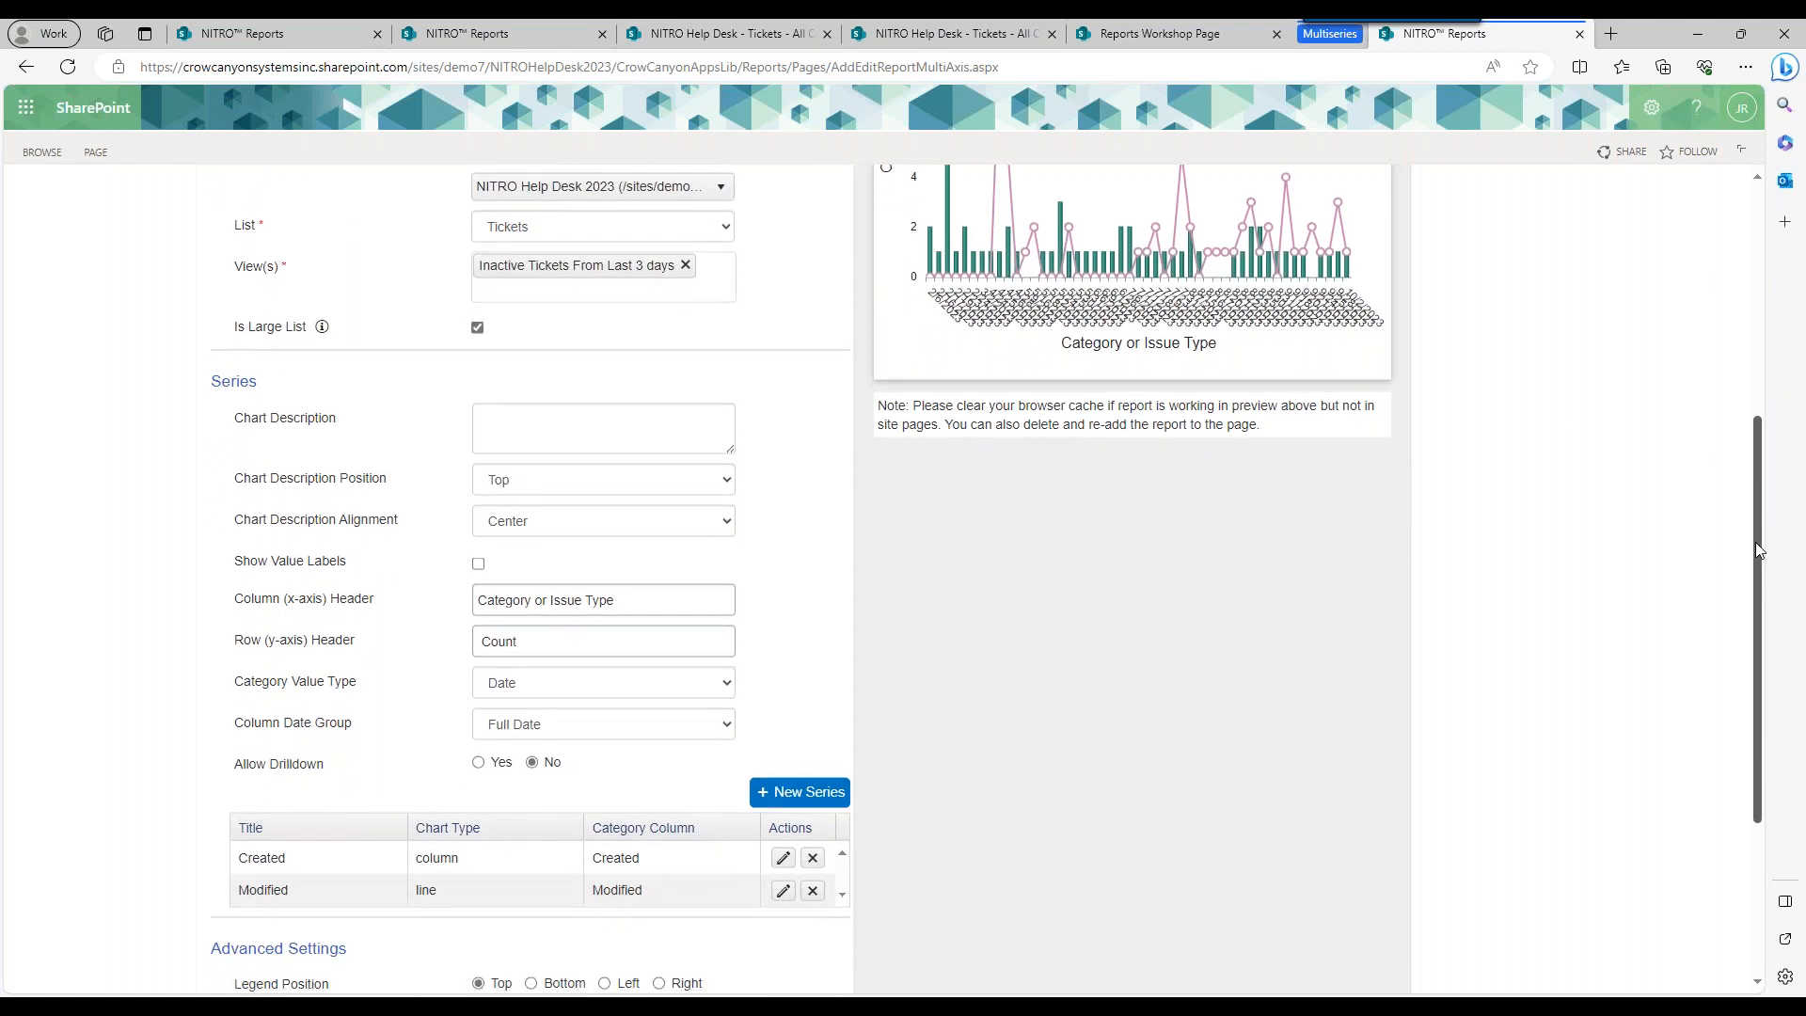
pyautogui.scroll(2, 1735, 484)
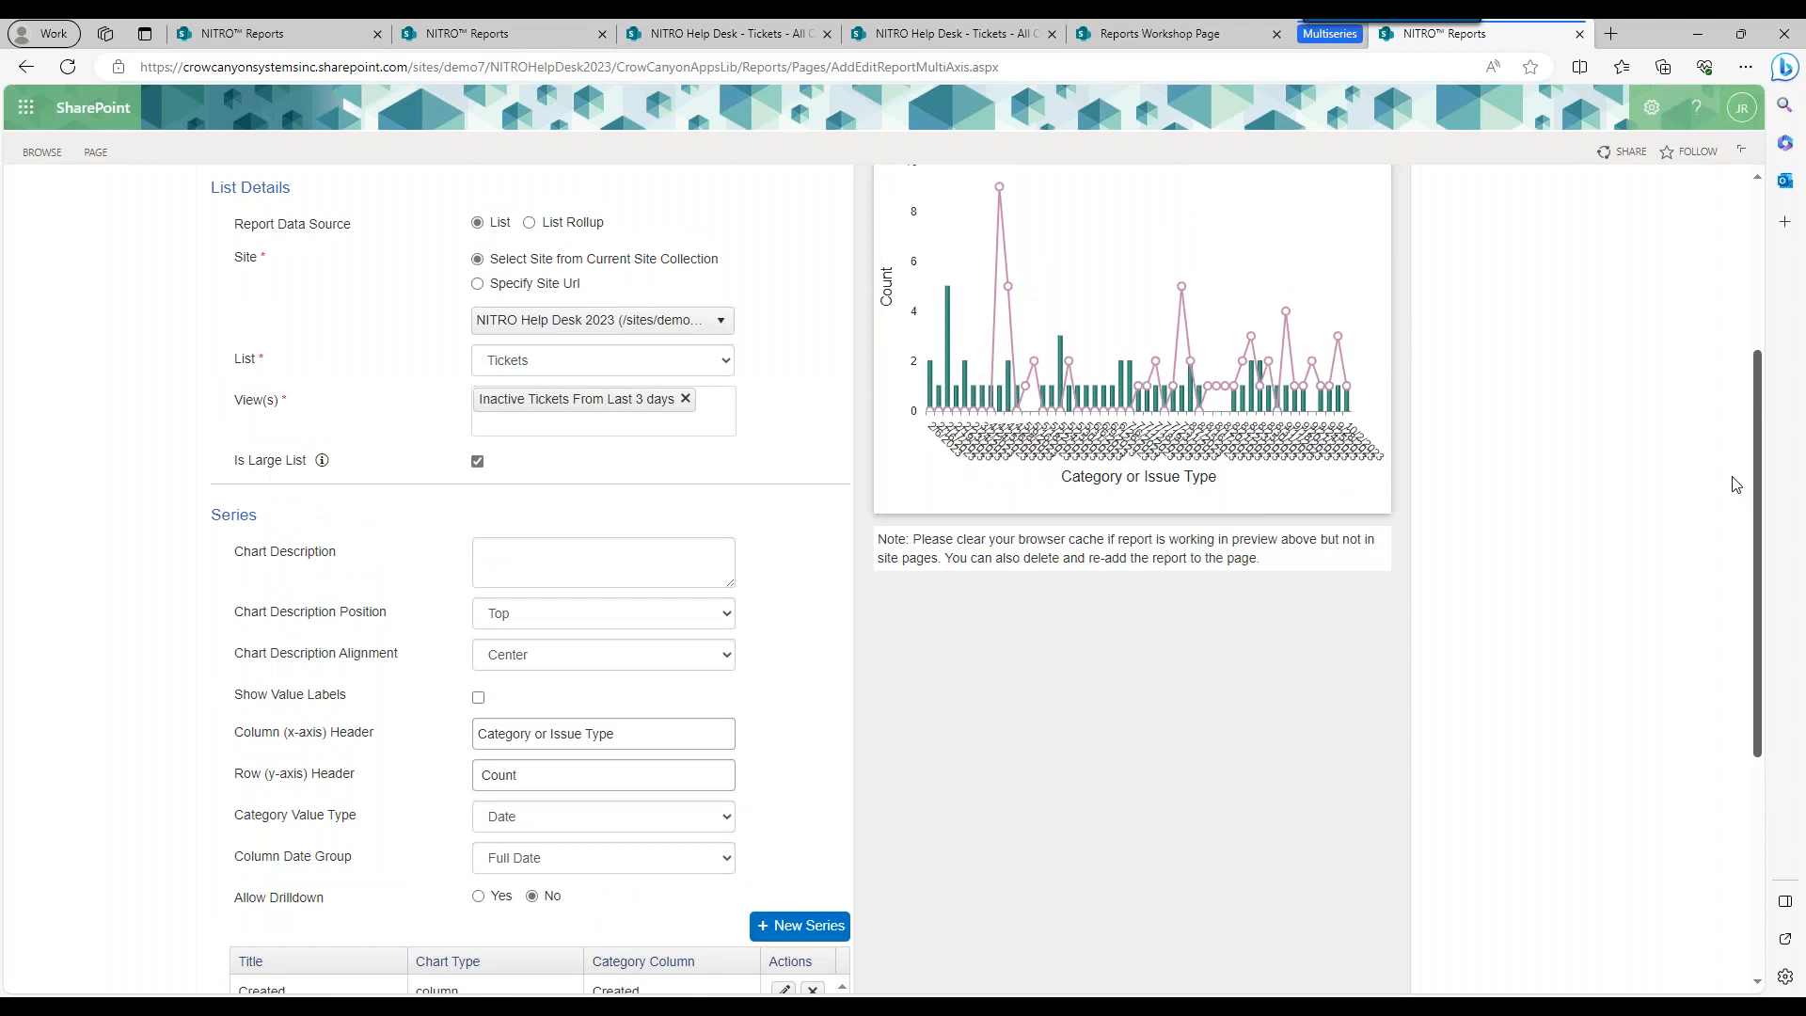
pyautogui.tripleClick(596, 732)
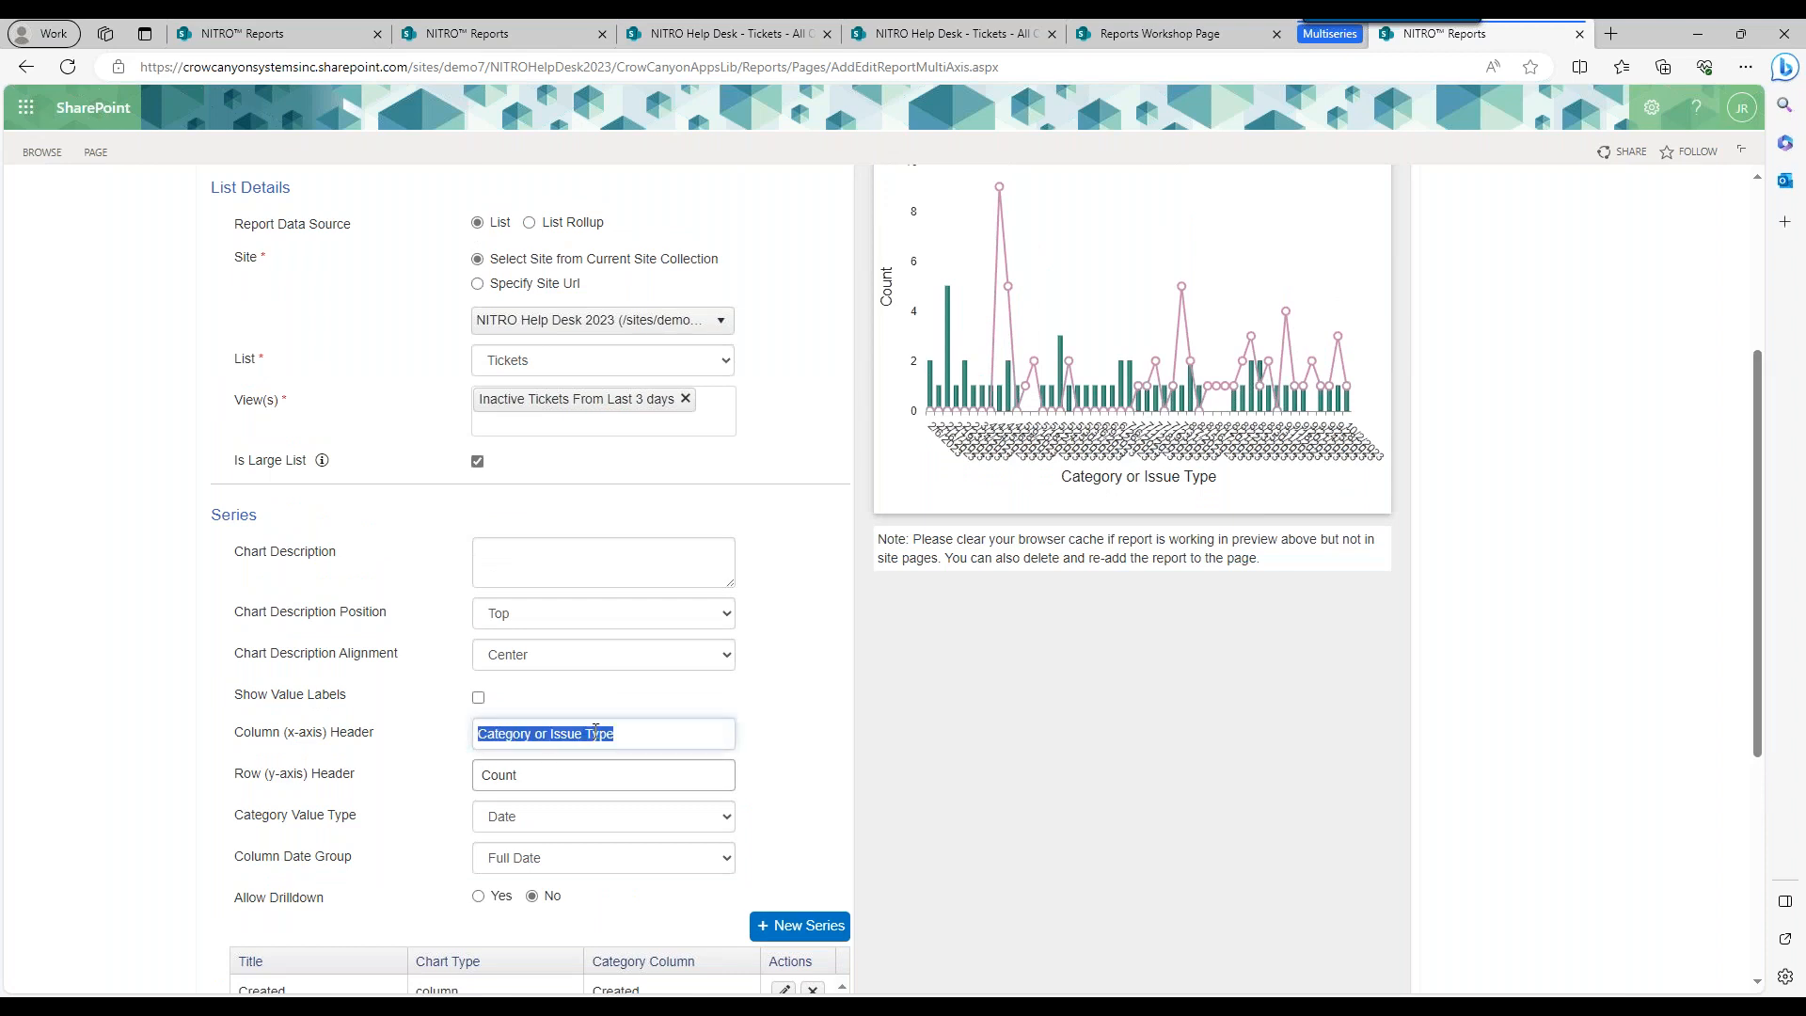
pyautogui.write('Dates')
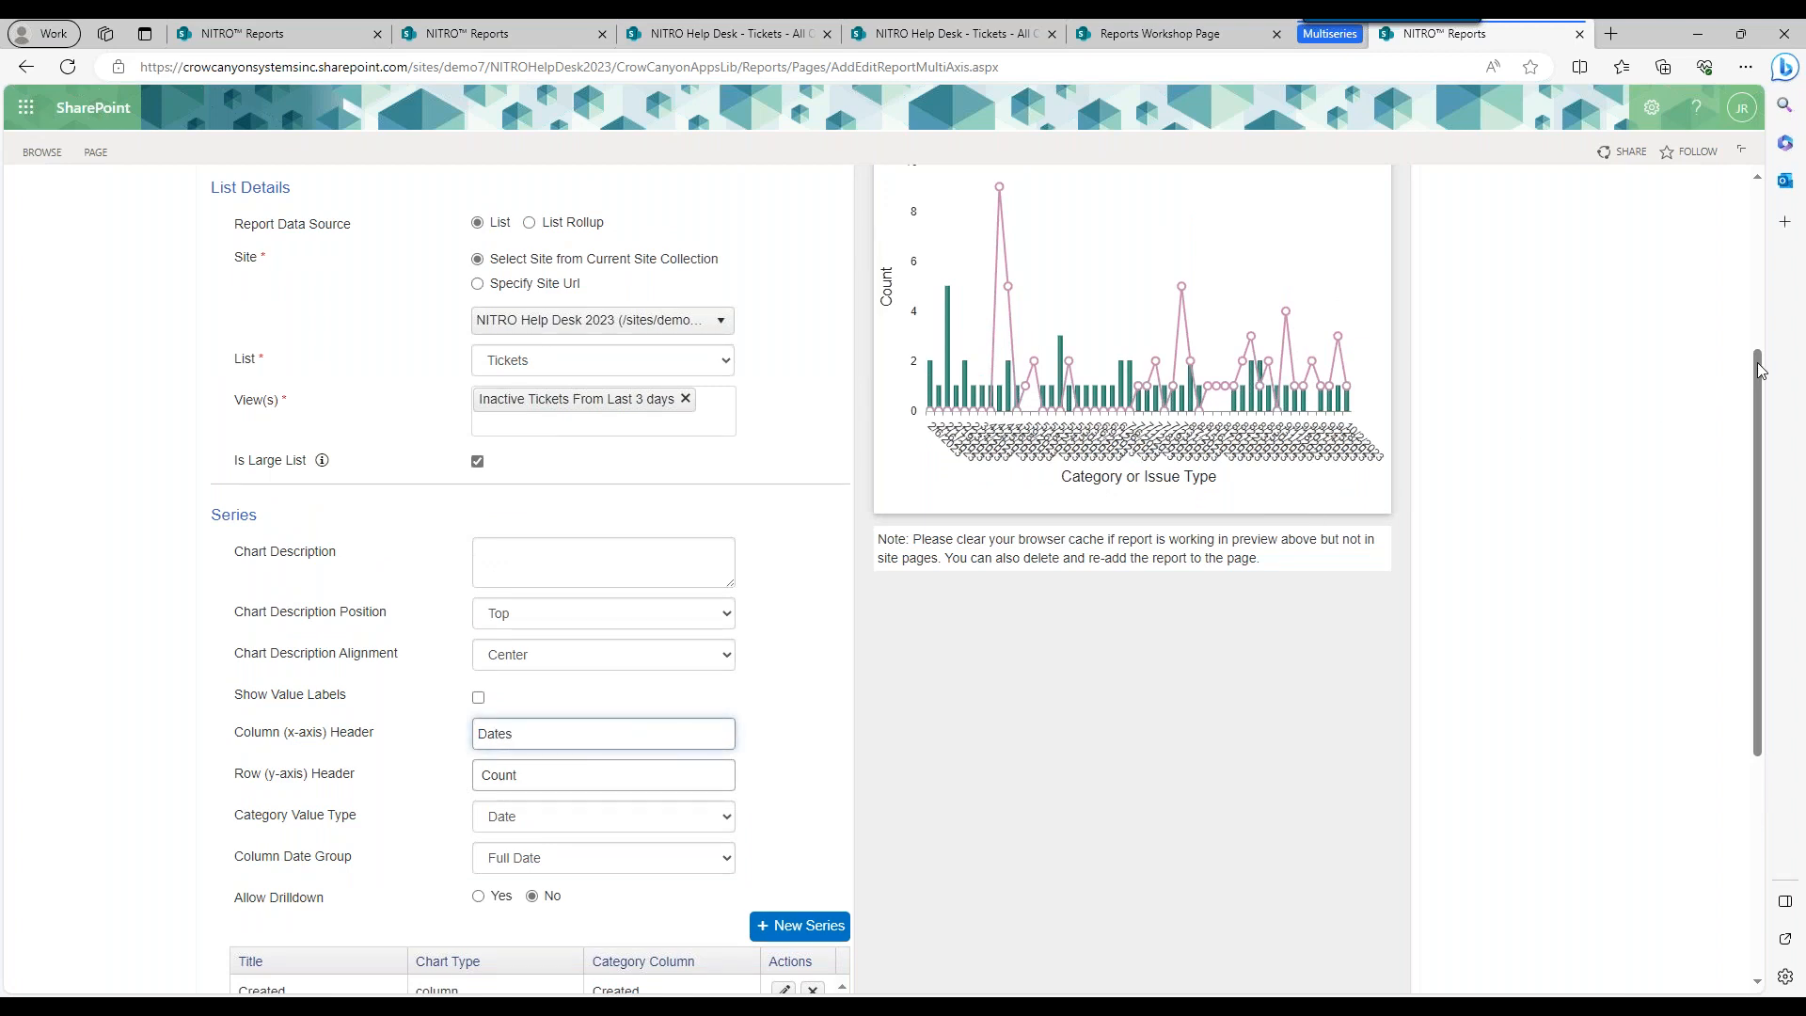
pyautogui.scroll(2, 1758, 363)
pyautogui.click(1209, 236)
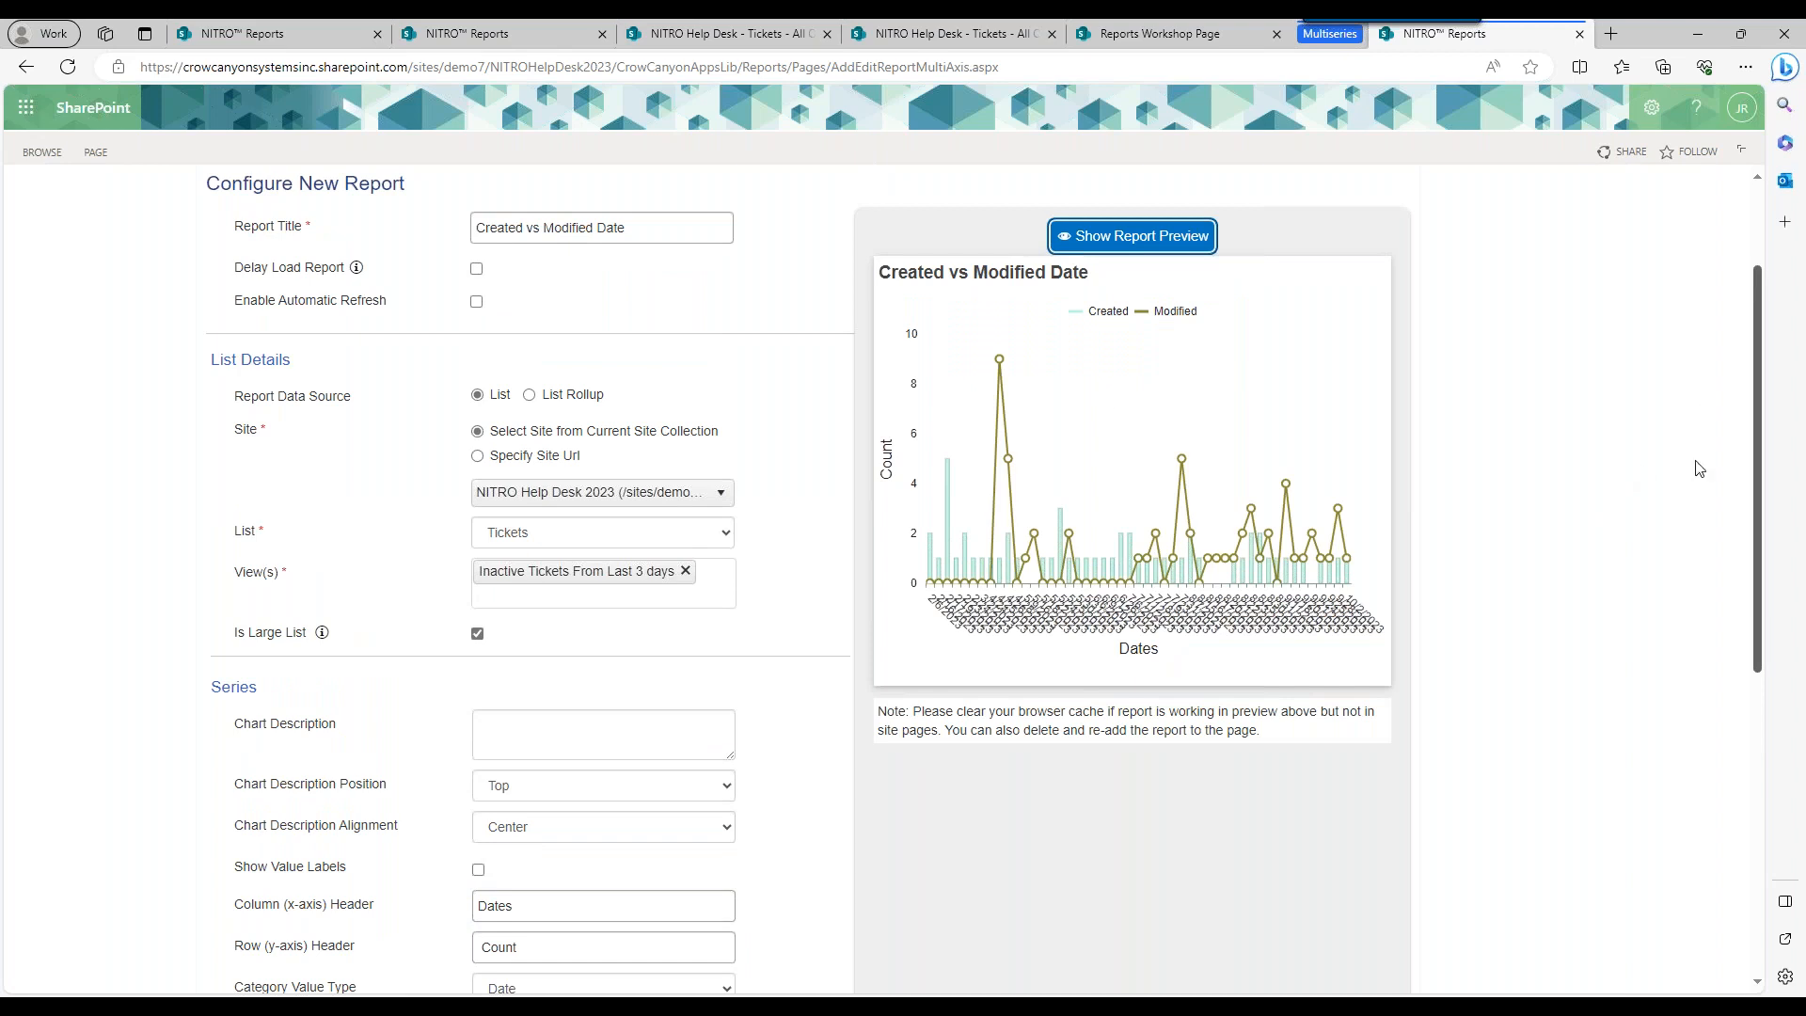
# Apply the NITRO Gray theme to the multiseries report and preview it.
pyautogui.moveTo(1759, 451); pyautogui.dragTo(1801, 753)
pyautogui.click(603, 716)
pyautogui.click(567, 760)
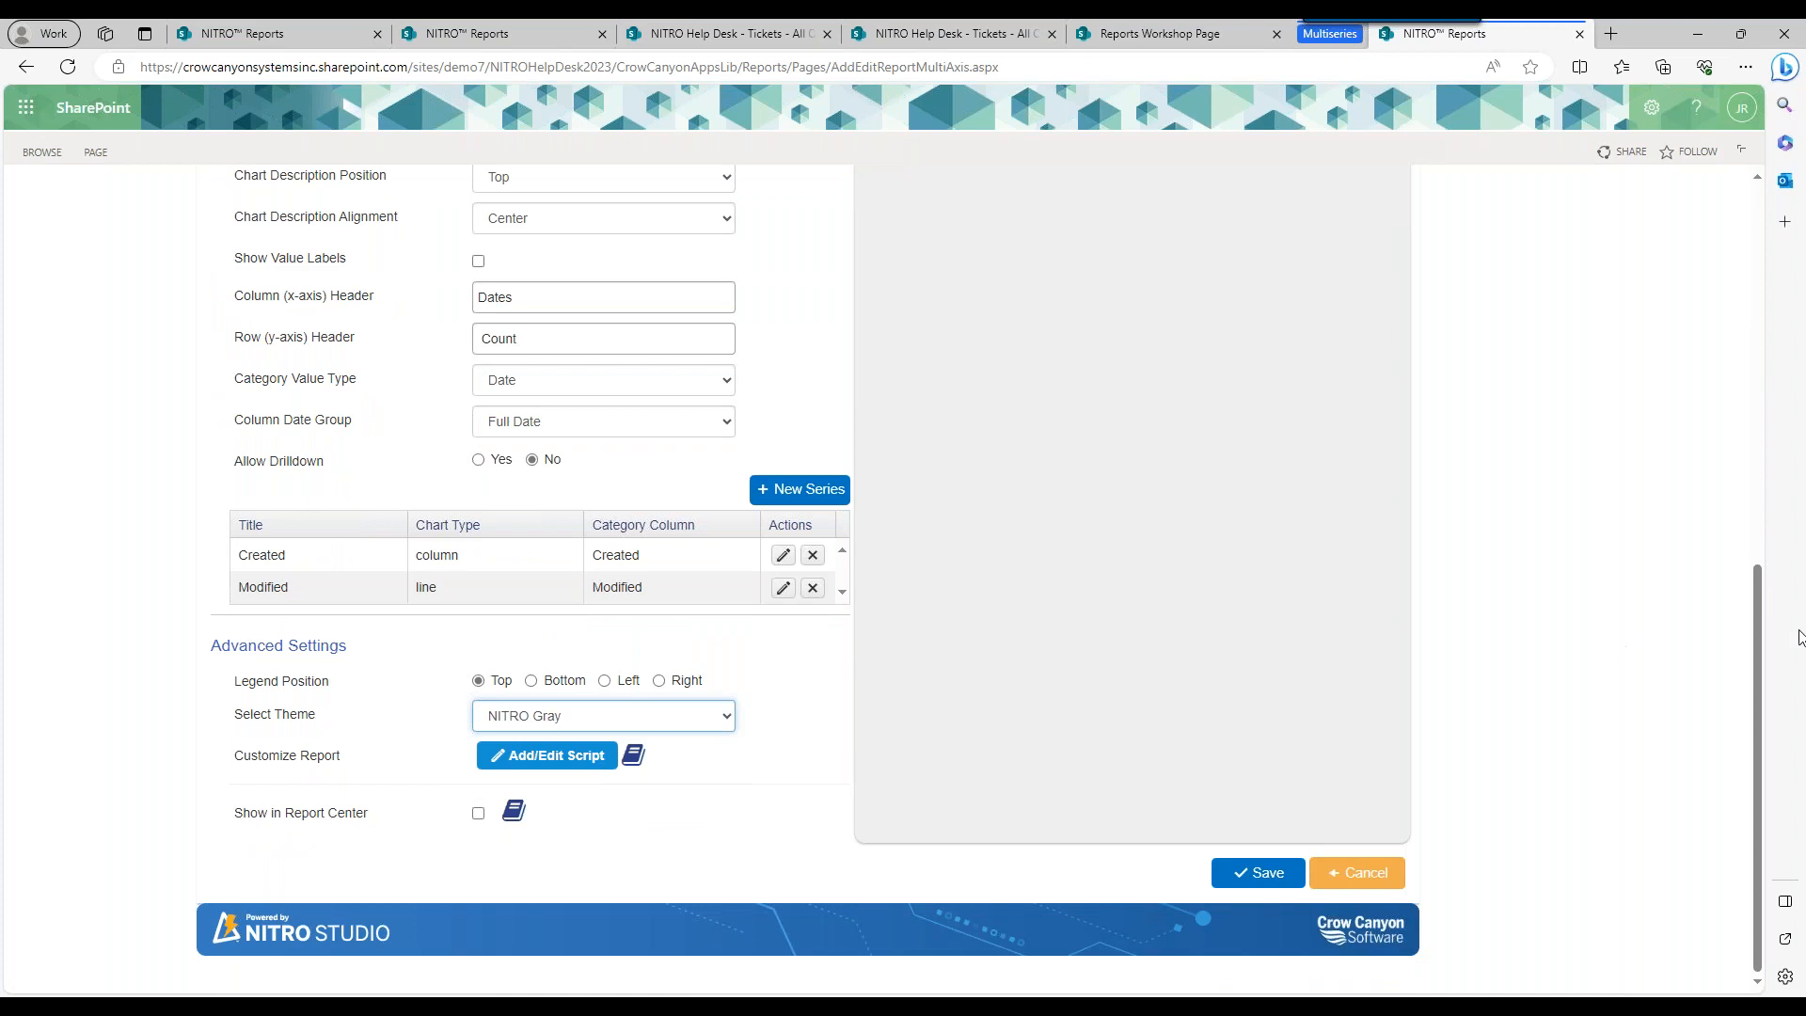
pyautogui.moveTo(1763, 646); pyautogui.dragTo(1166, 405)
pyautogui.click(1167, 404)
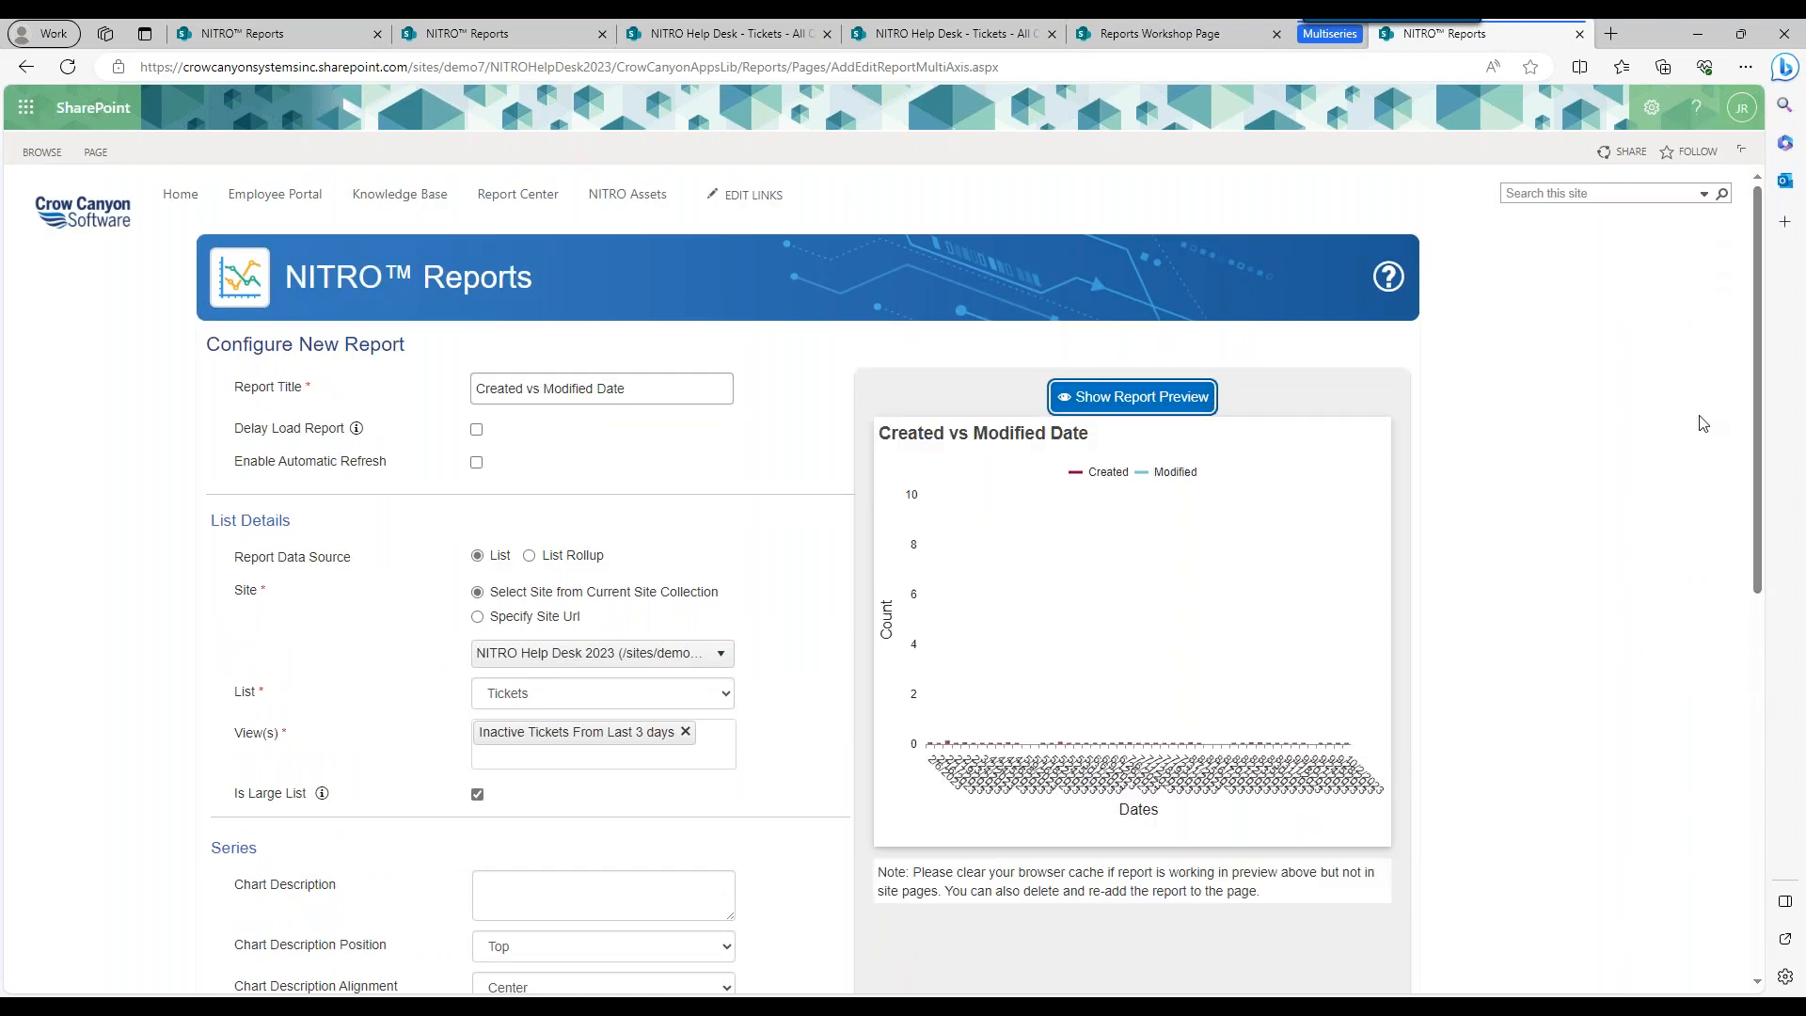
# Set the report's category value type to Text and try to preview the report.
pyautogui.moveTo(1753, 410); pyautogui.dragTo(1776, 649)
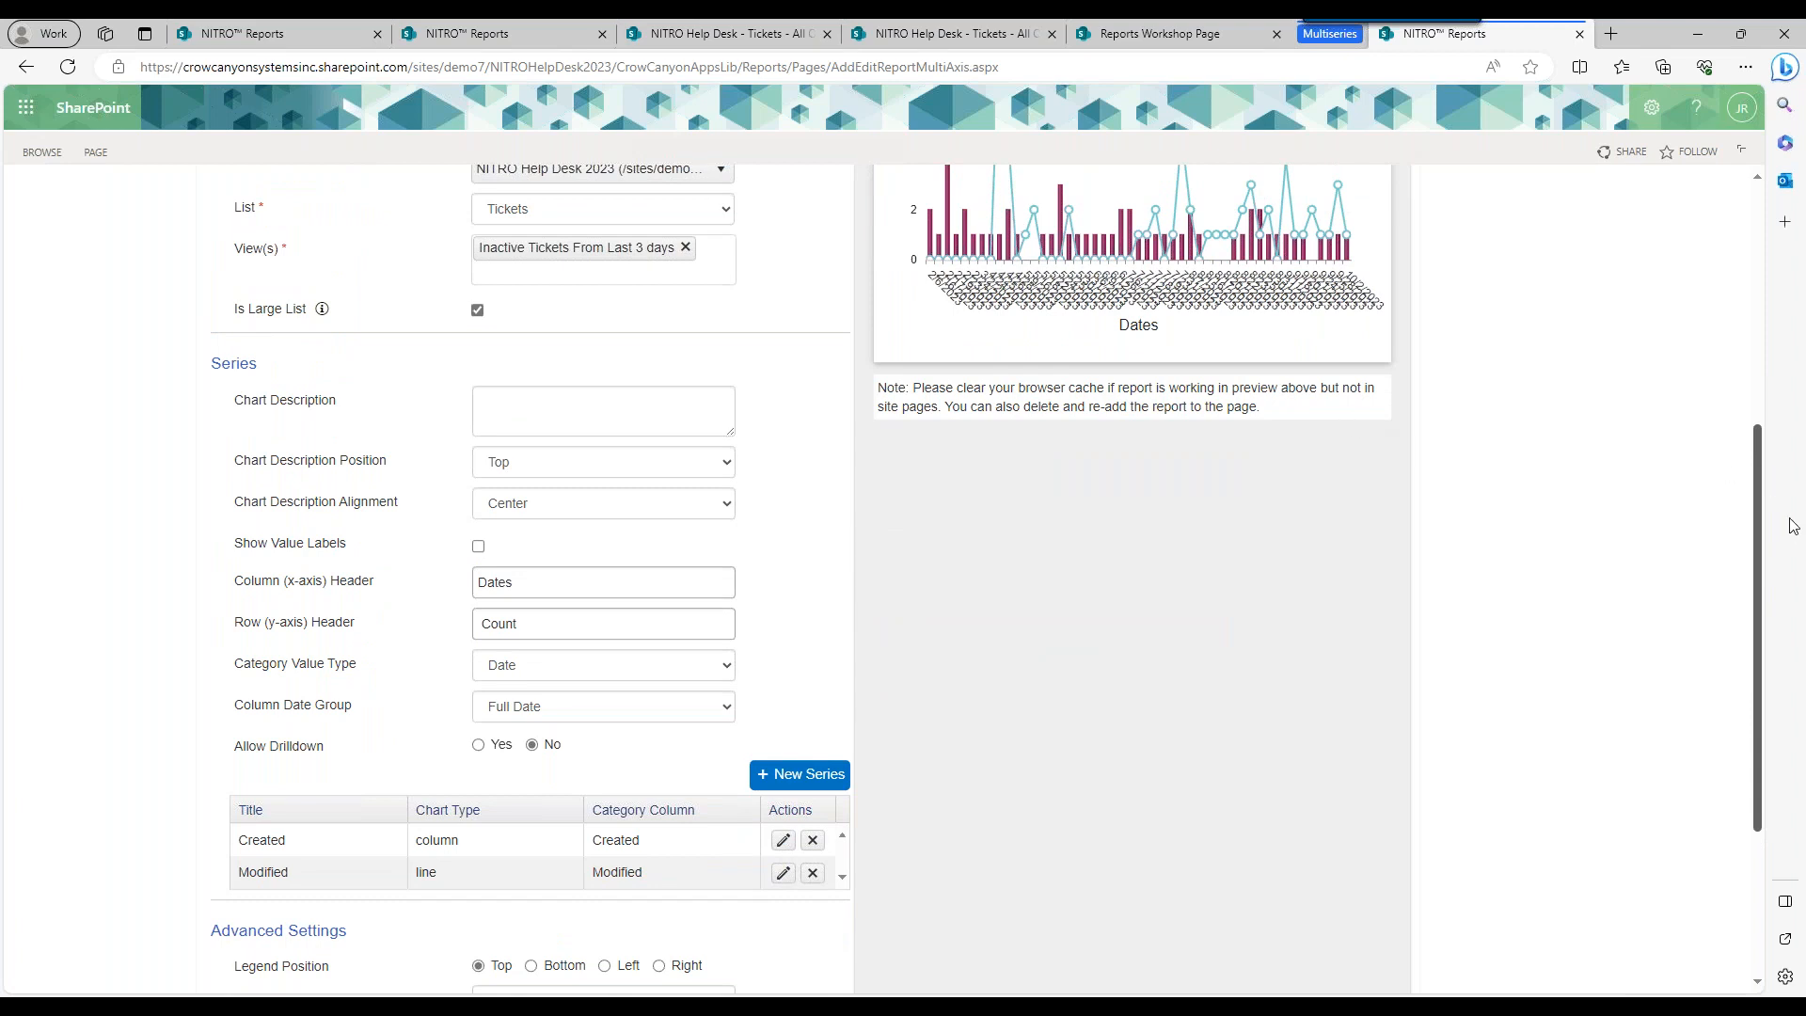
pyautogui.moveTo(1762, 466); pyautogui.dragTo(1764, 552)
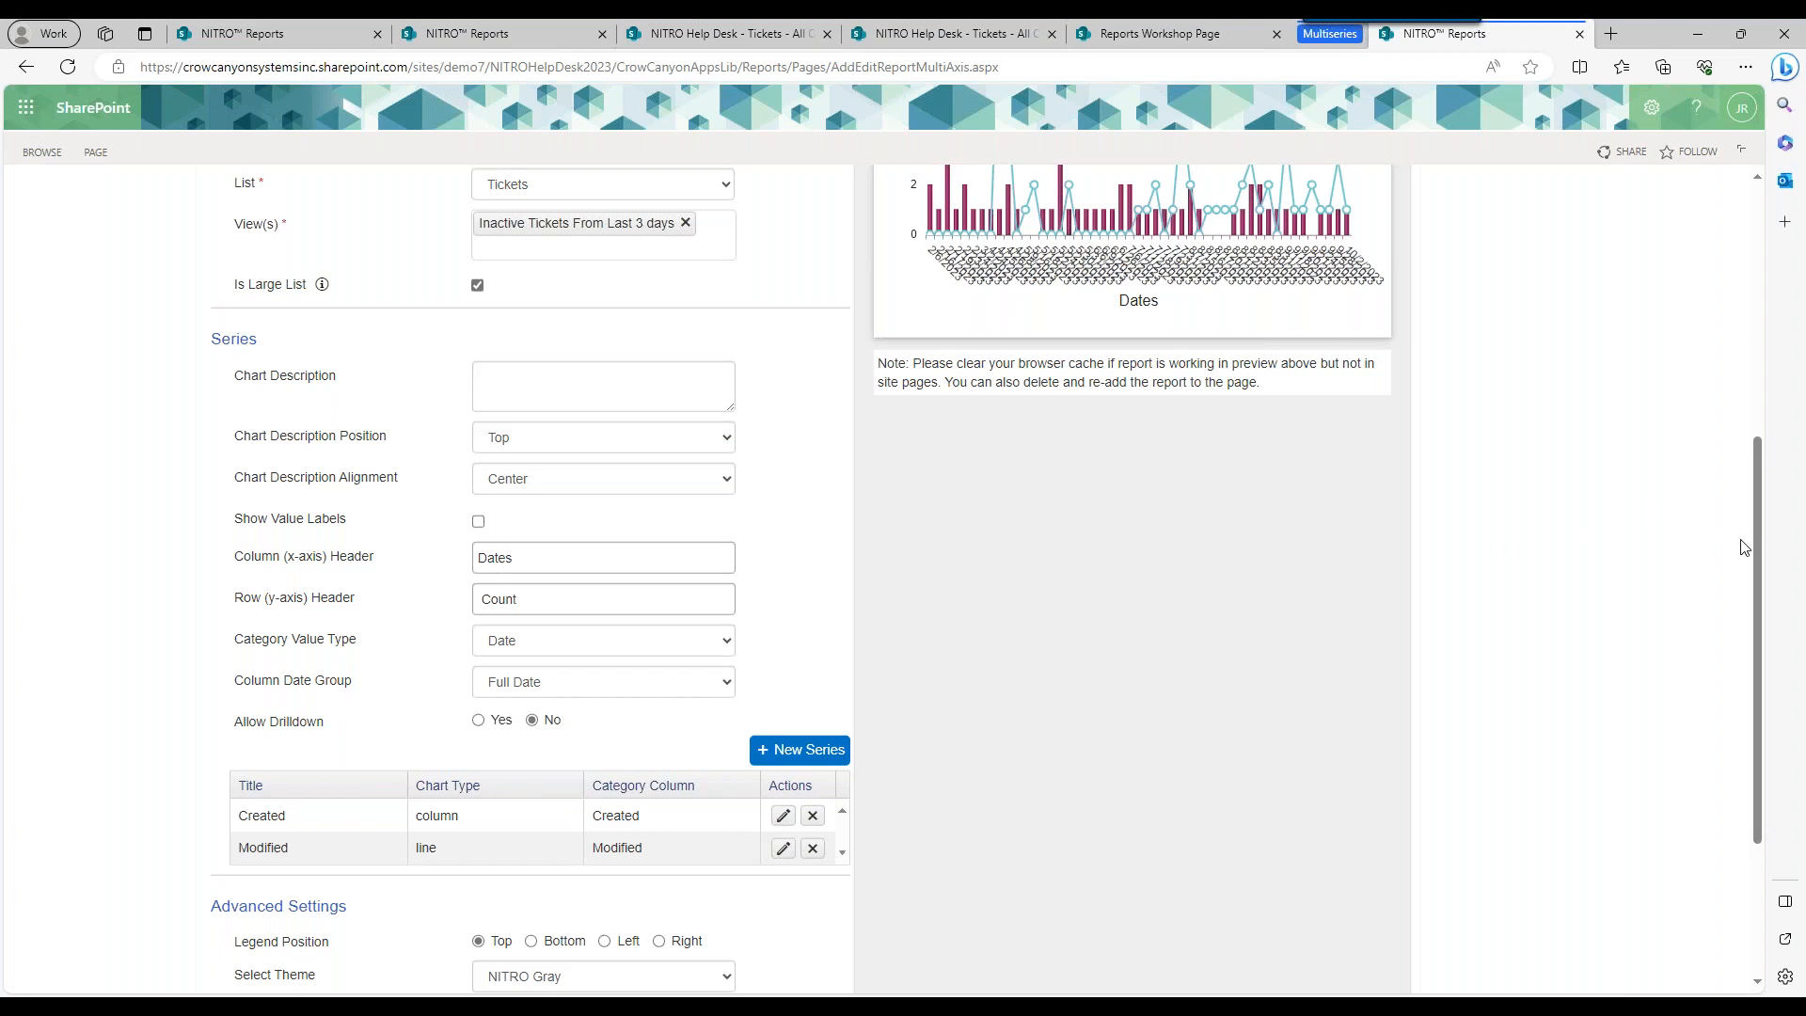
pyautogui.moveTo(1765, 545)
pyautogui.mouseDown()
pyautogui.moveTo(1763, 458)
pyautogui.moveTo(1767, 530)
pyautogui.mouseUp()
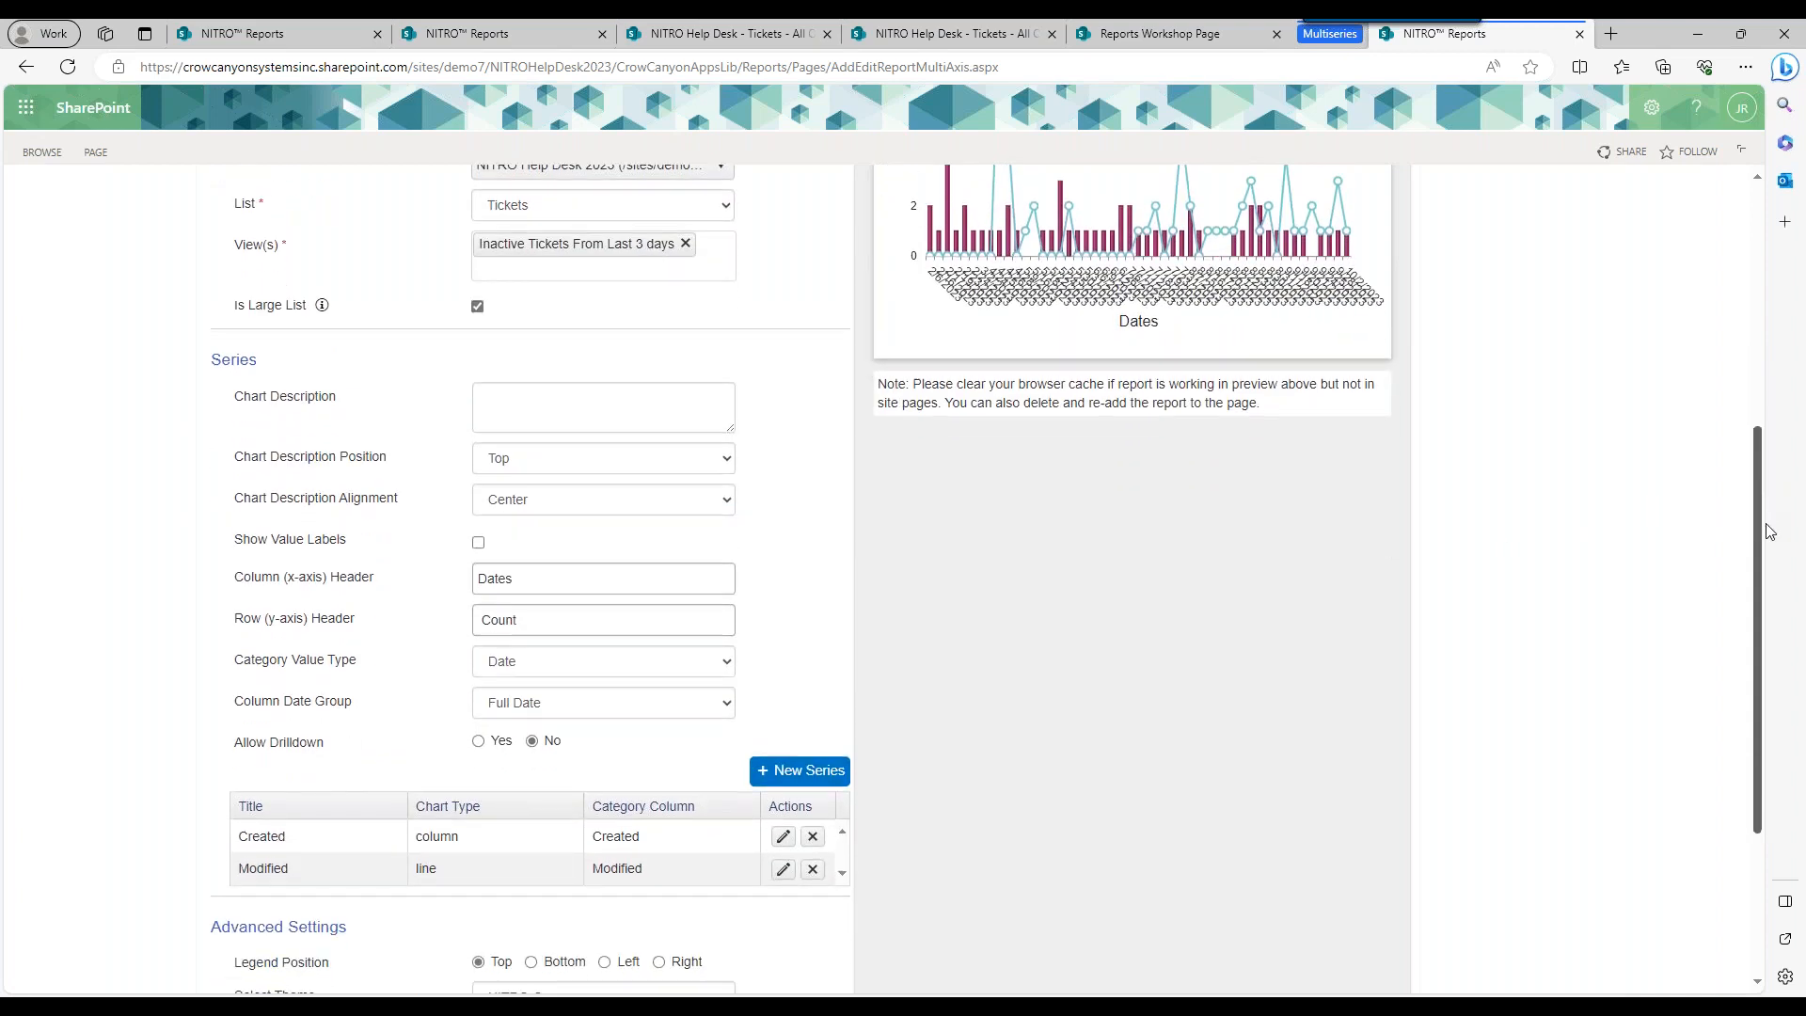
pyautogui.click(498, 663)
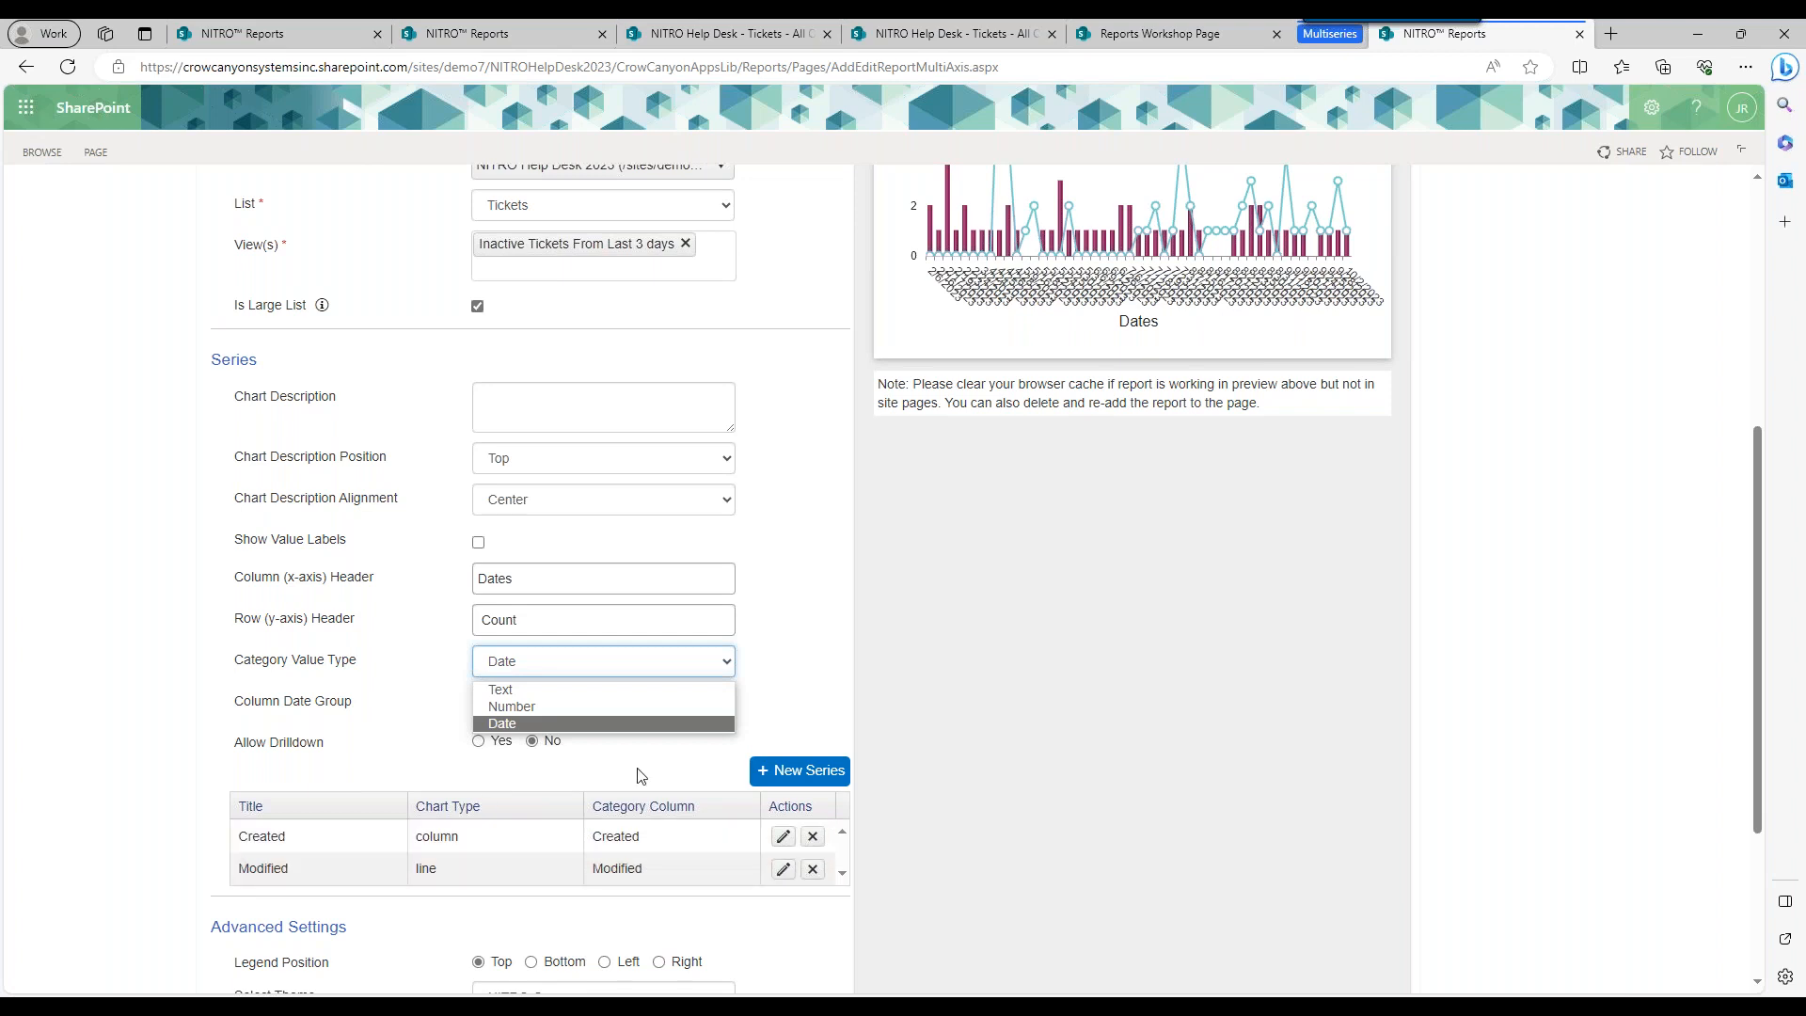
pyautogui.click(554, 691)
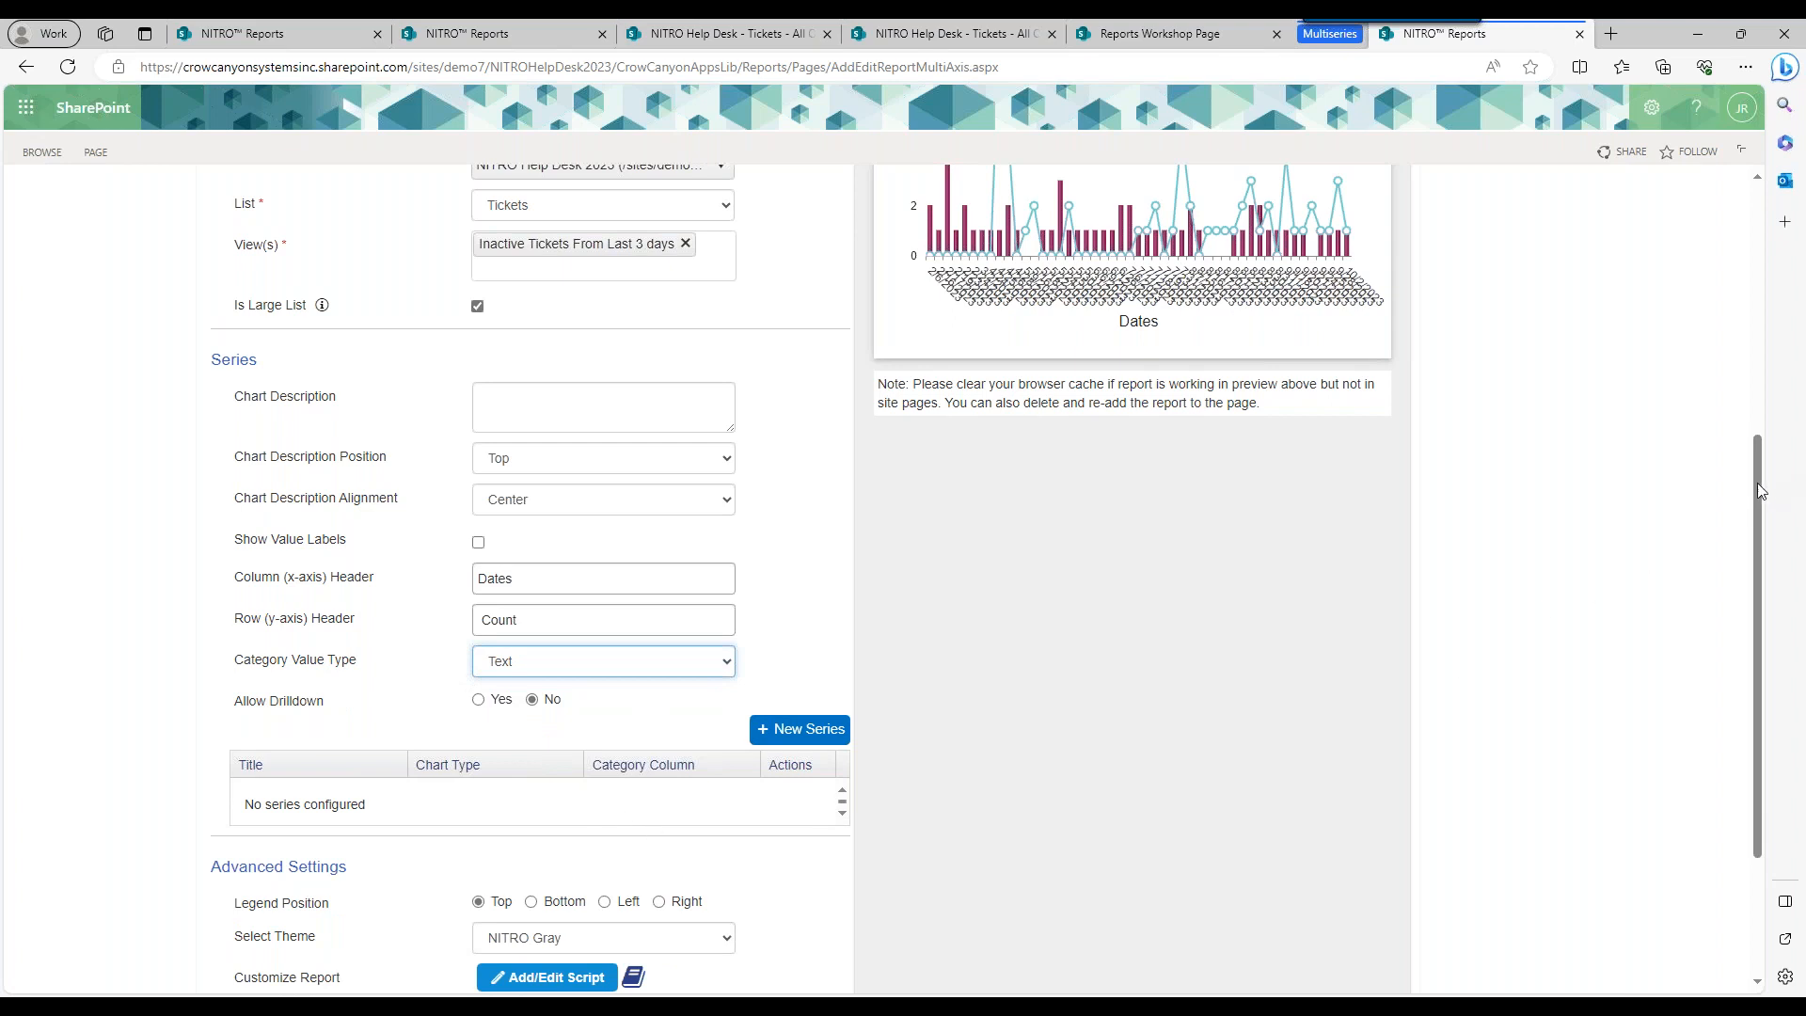
pyautogui.moveTo(1758, 483); pyautogui.dragTo(1758, 325)
pyautogui.click(1165, 226)
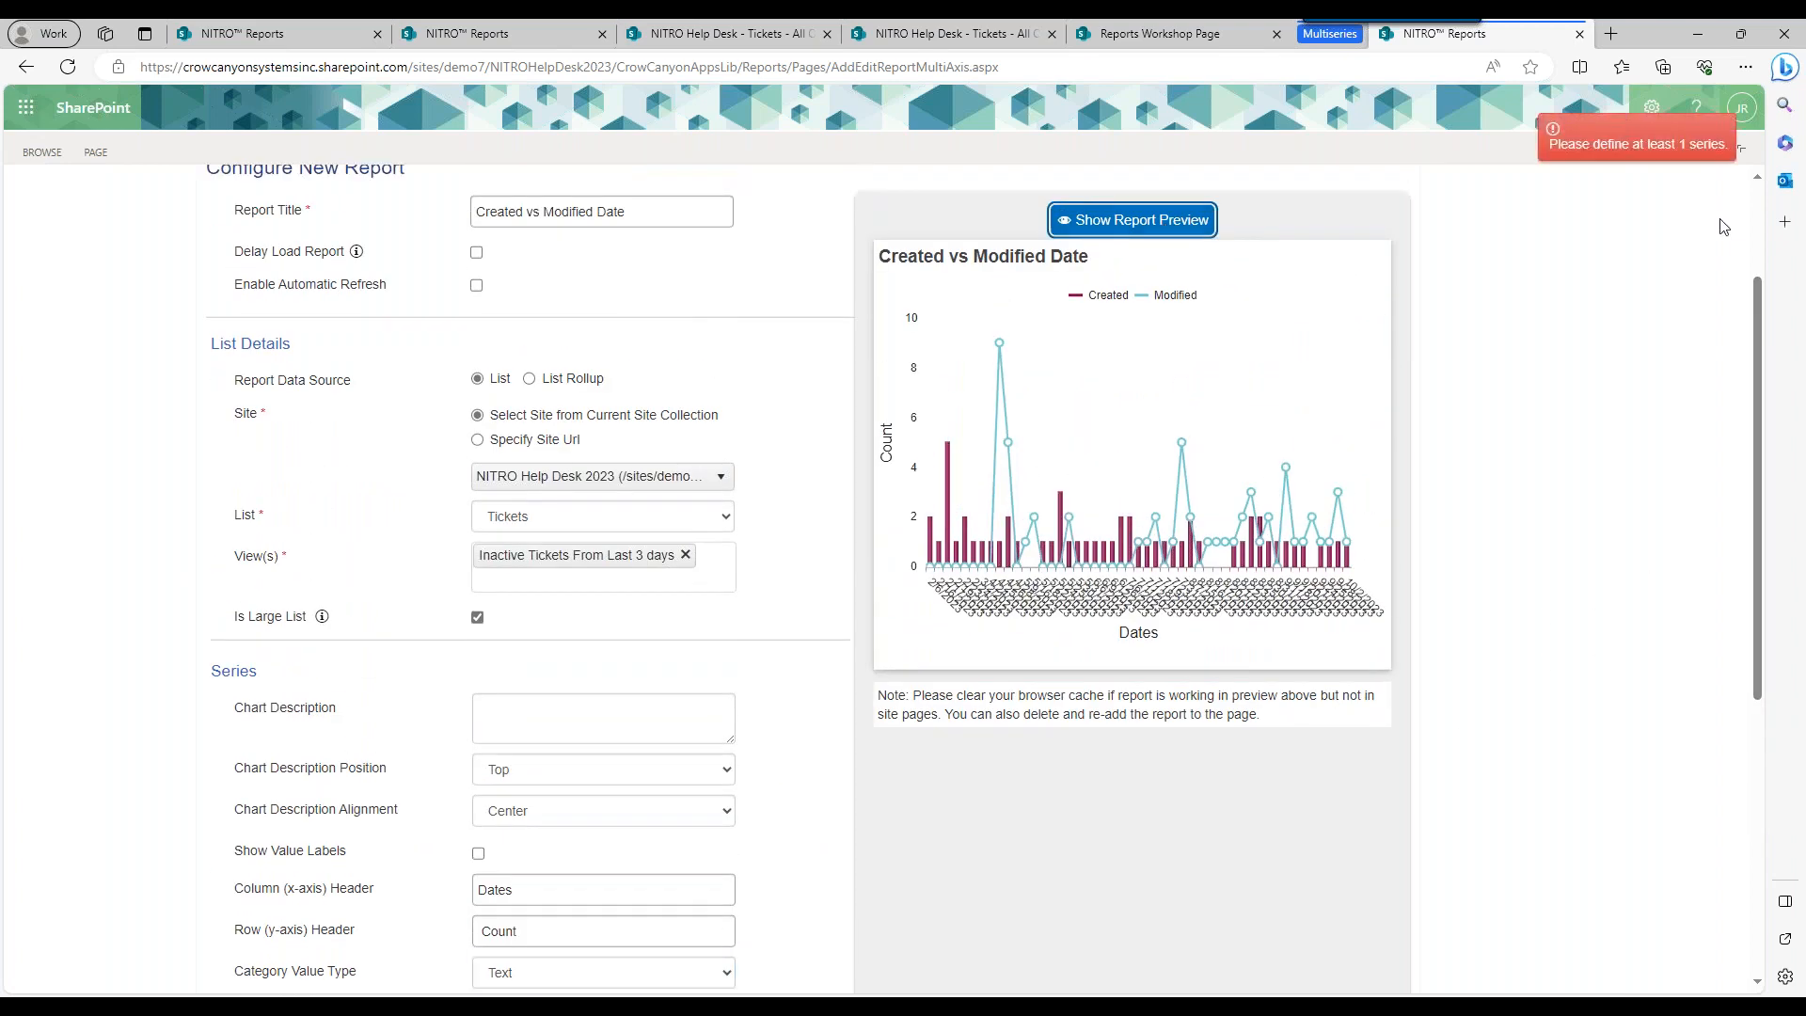
# Start a new series titled "Category" that uses Category as its category column.
pyautogui.moveTo(1761, 340); pyautogui.dragTo(1774, 484)
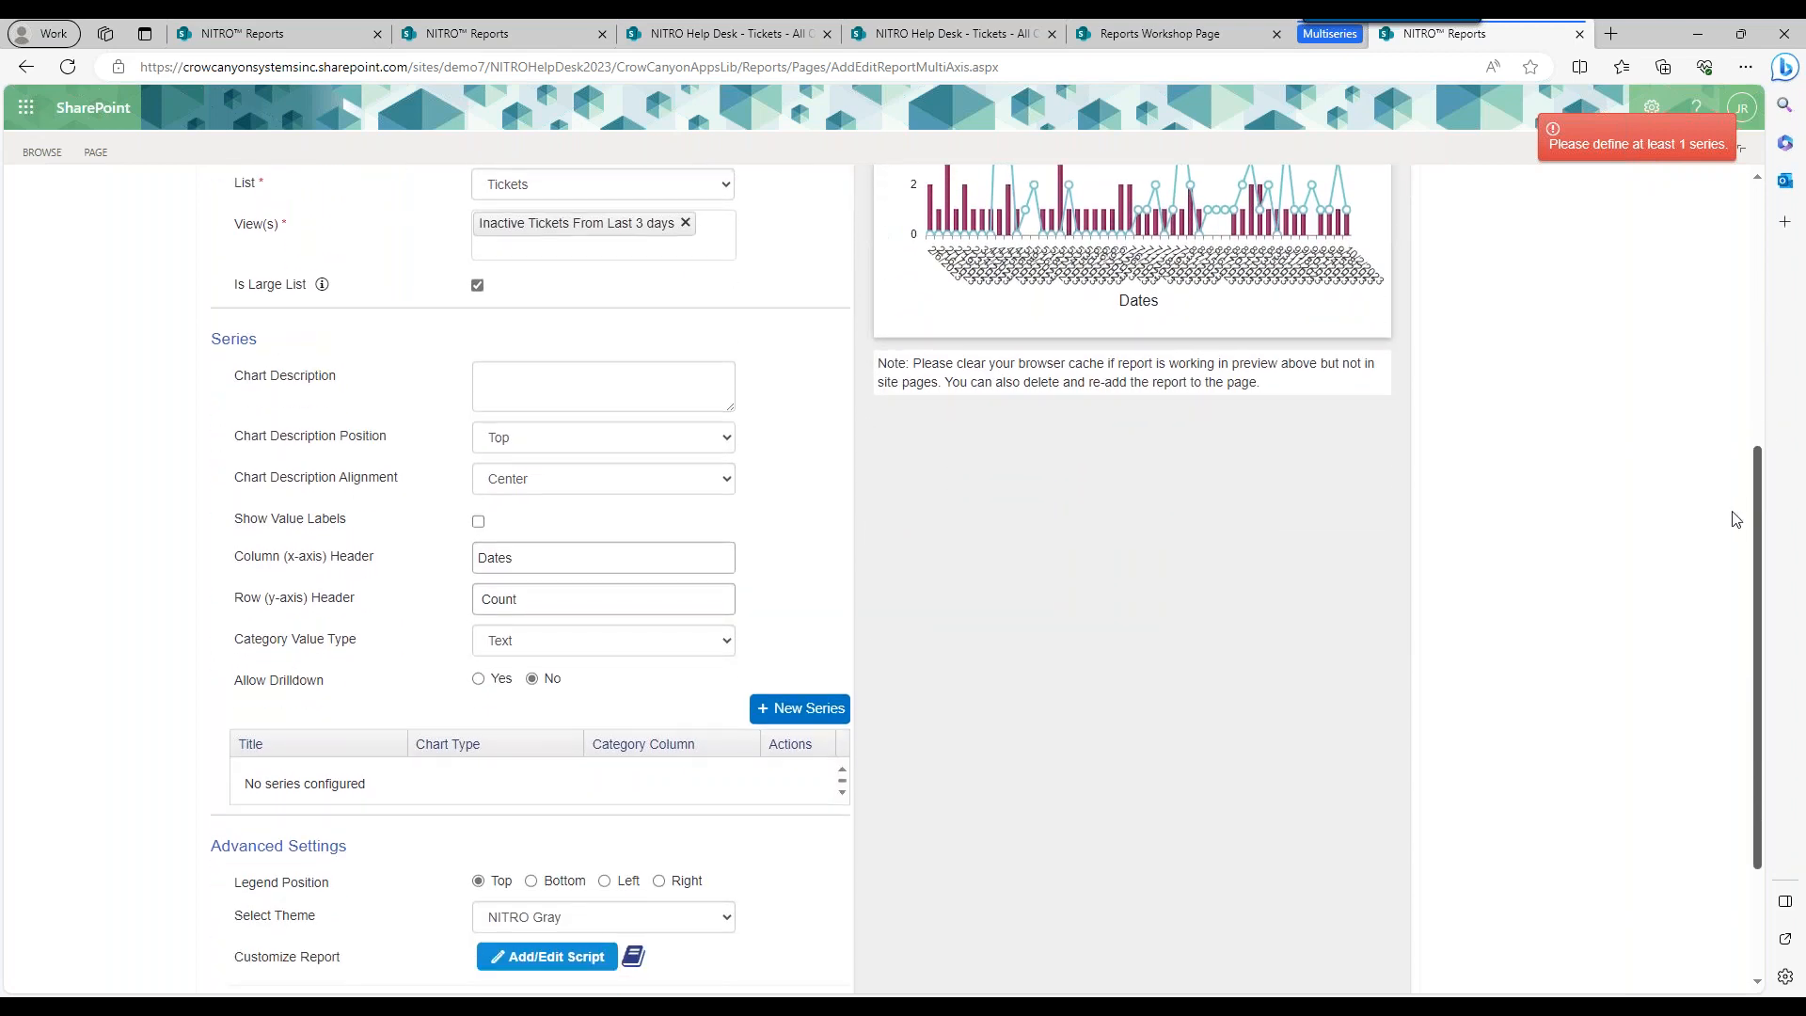
pyautogui.click(831, 720)
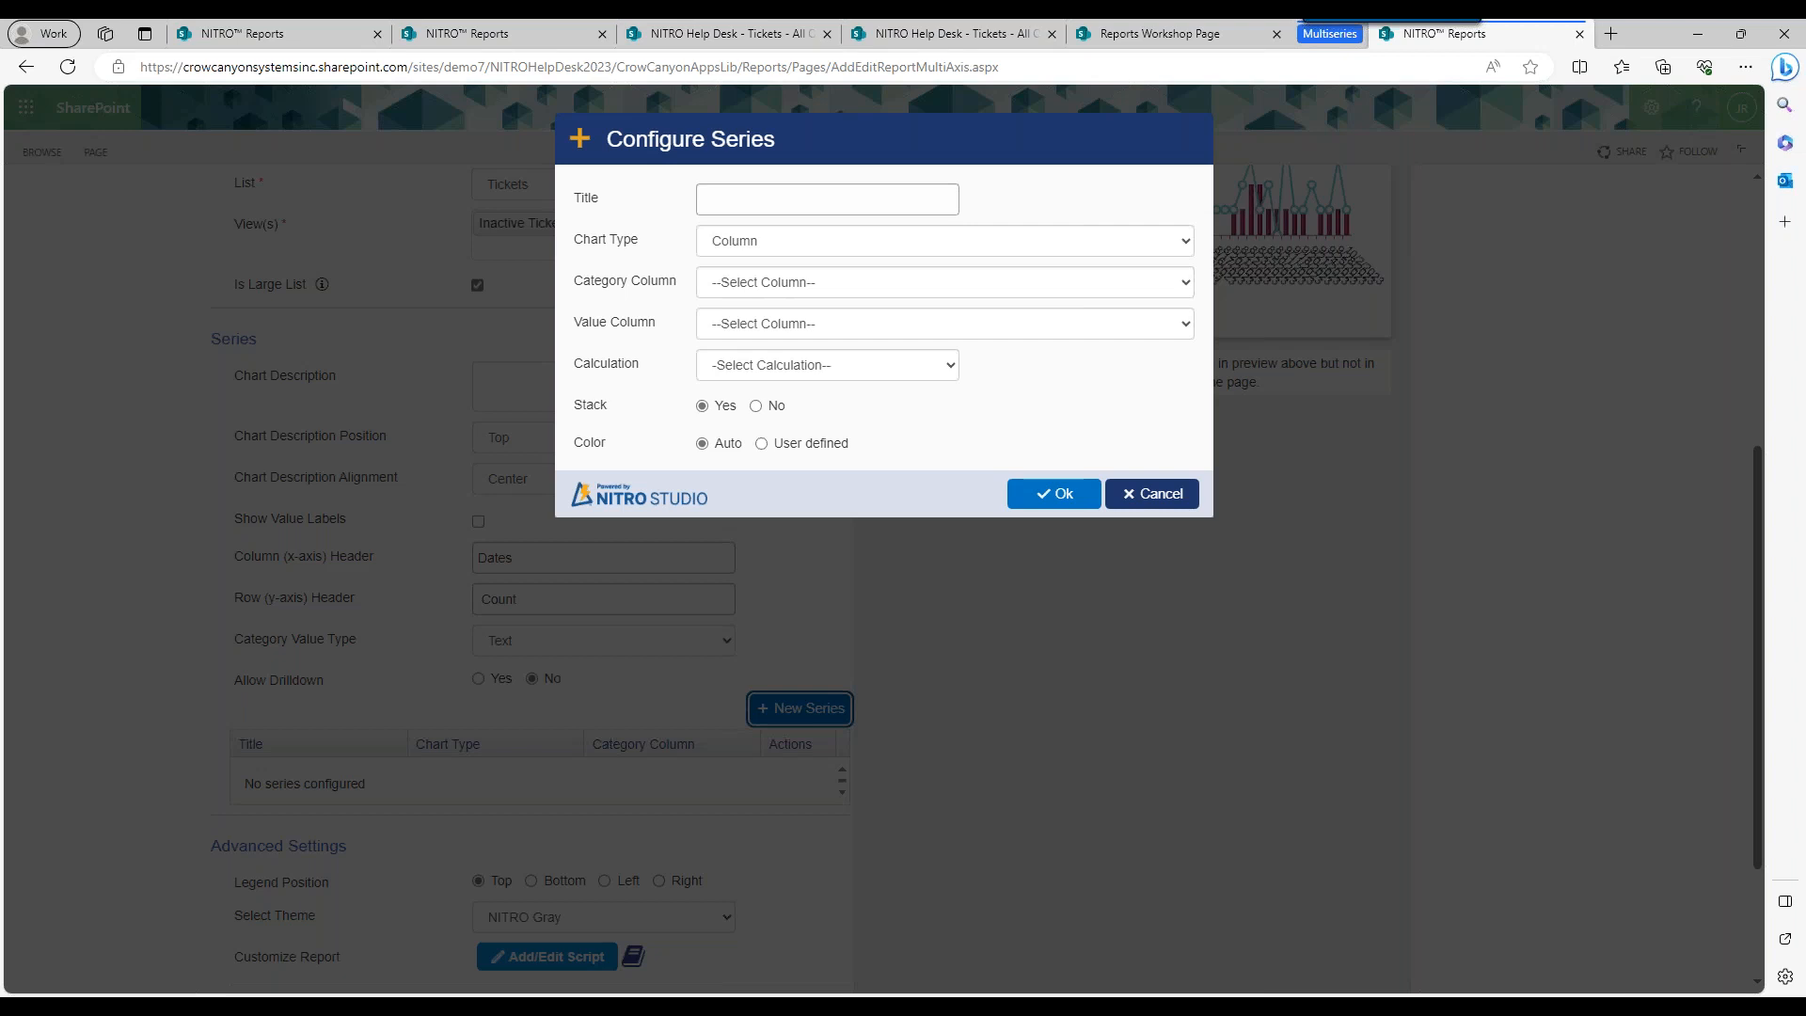
pyautogui.click(766, 192)
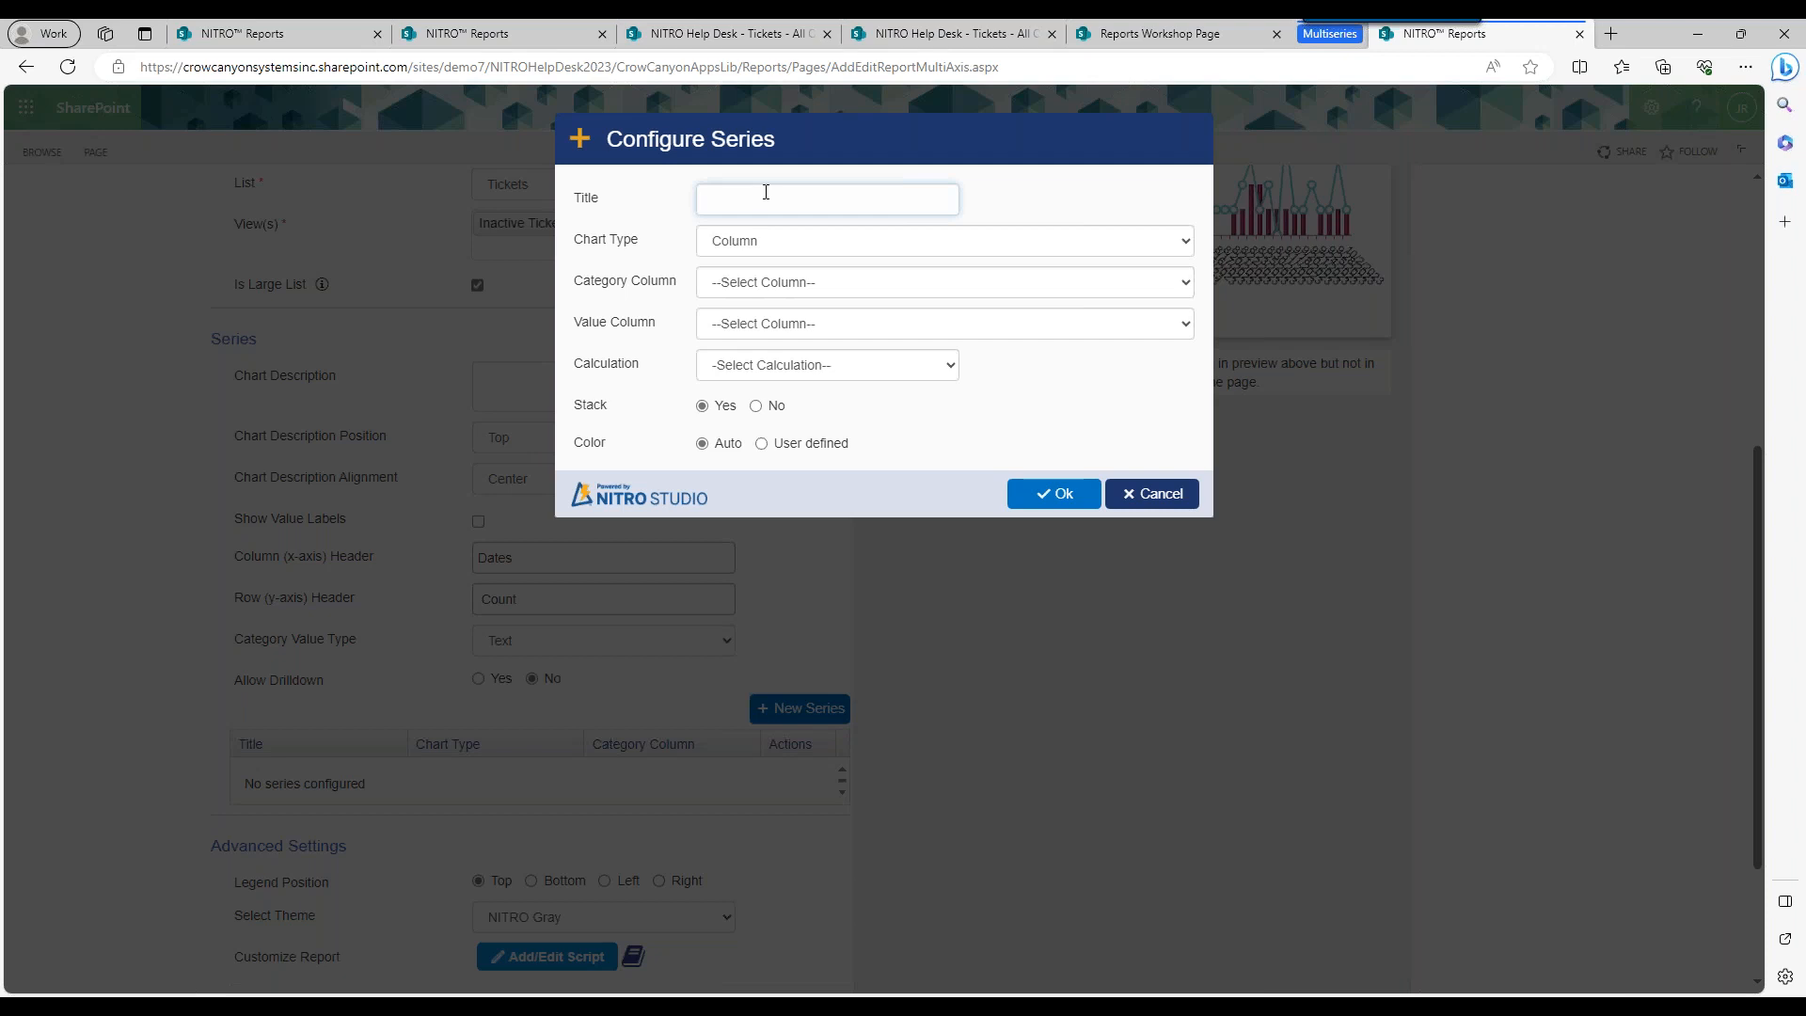
pyautogui.write('Category')
pyautogui.click(781, 281)
pyautogui.click(743, 421)
# Set the new series' value column to ID and its calculation to Count.
pyautogui.click(767, 324)
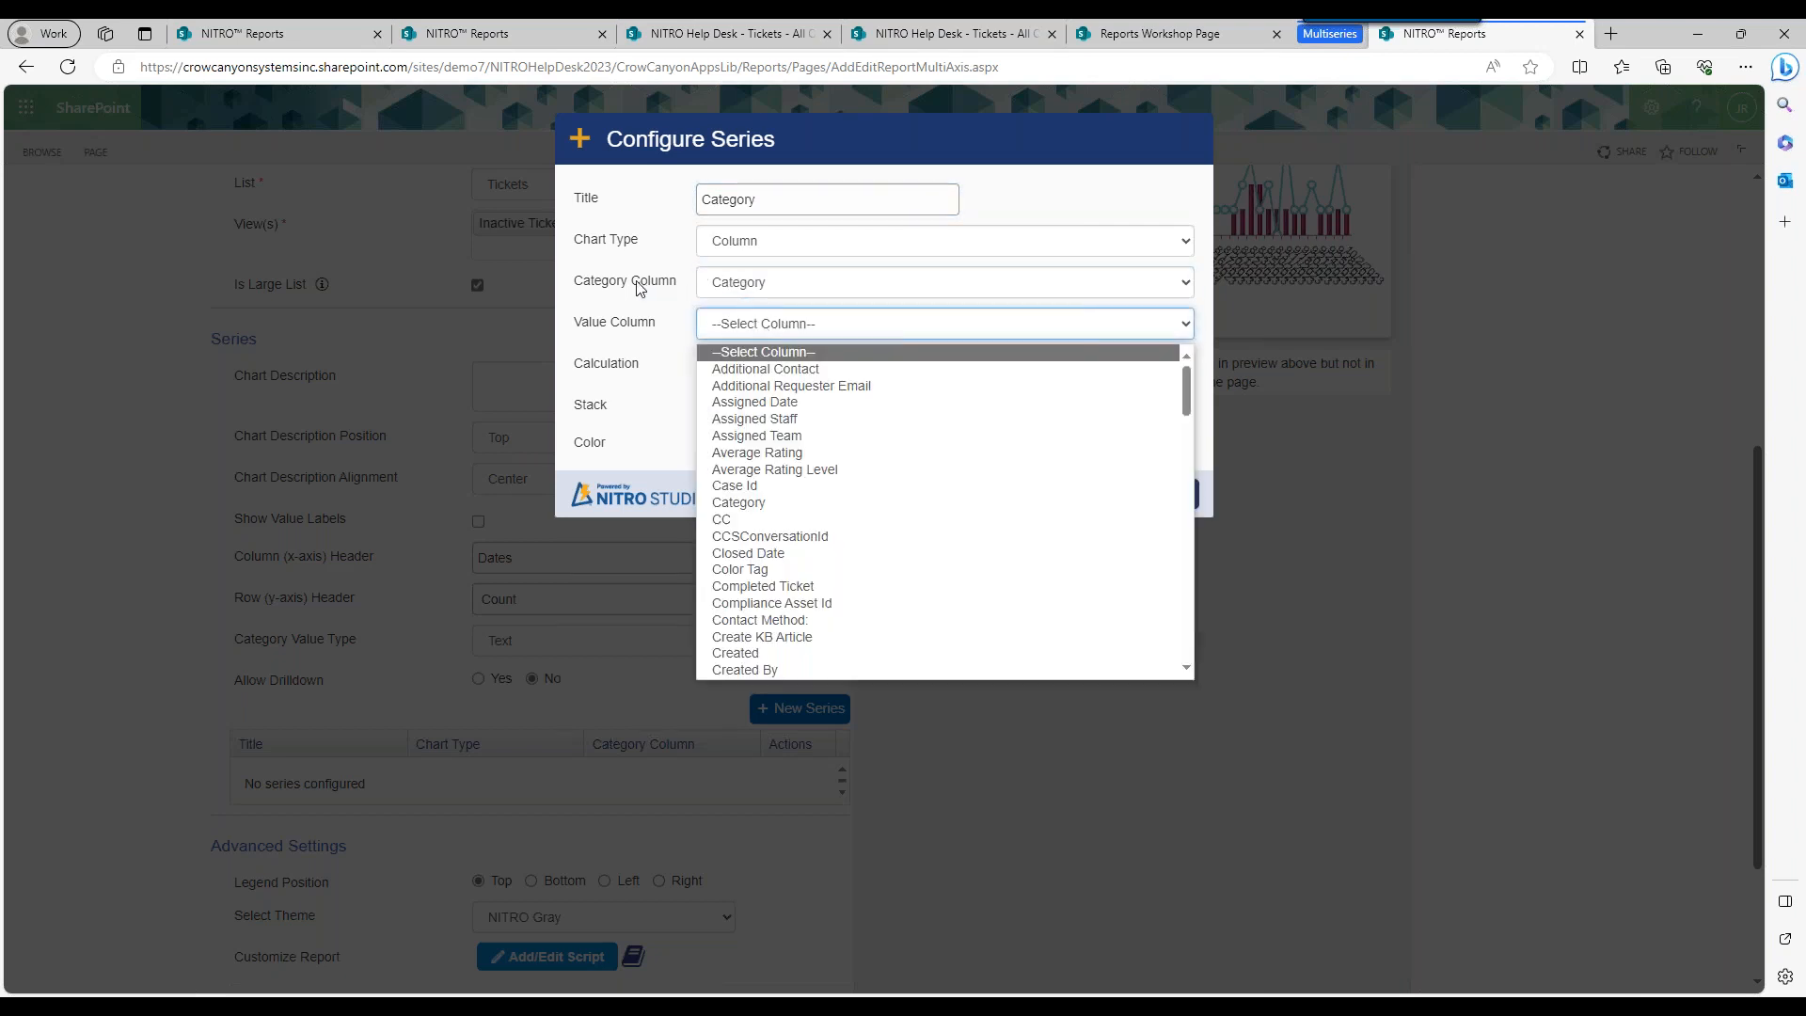
pyautogui.click(598, 294)
pyautogui.moveTo(575, 281); pyautogui.dragTo(679, 285)
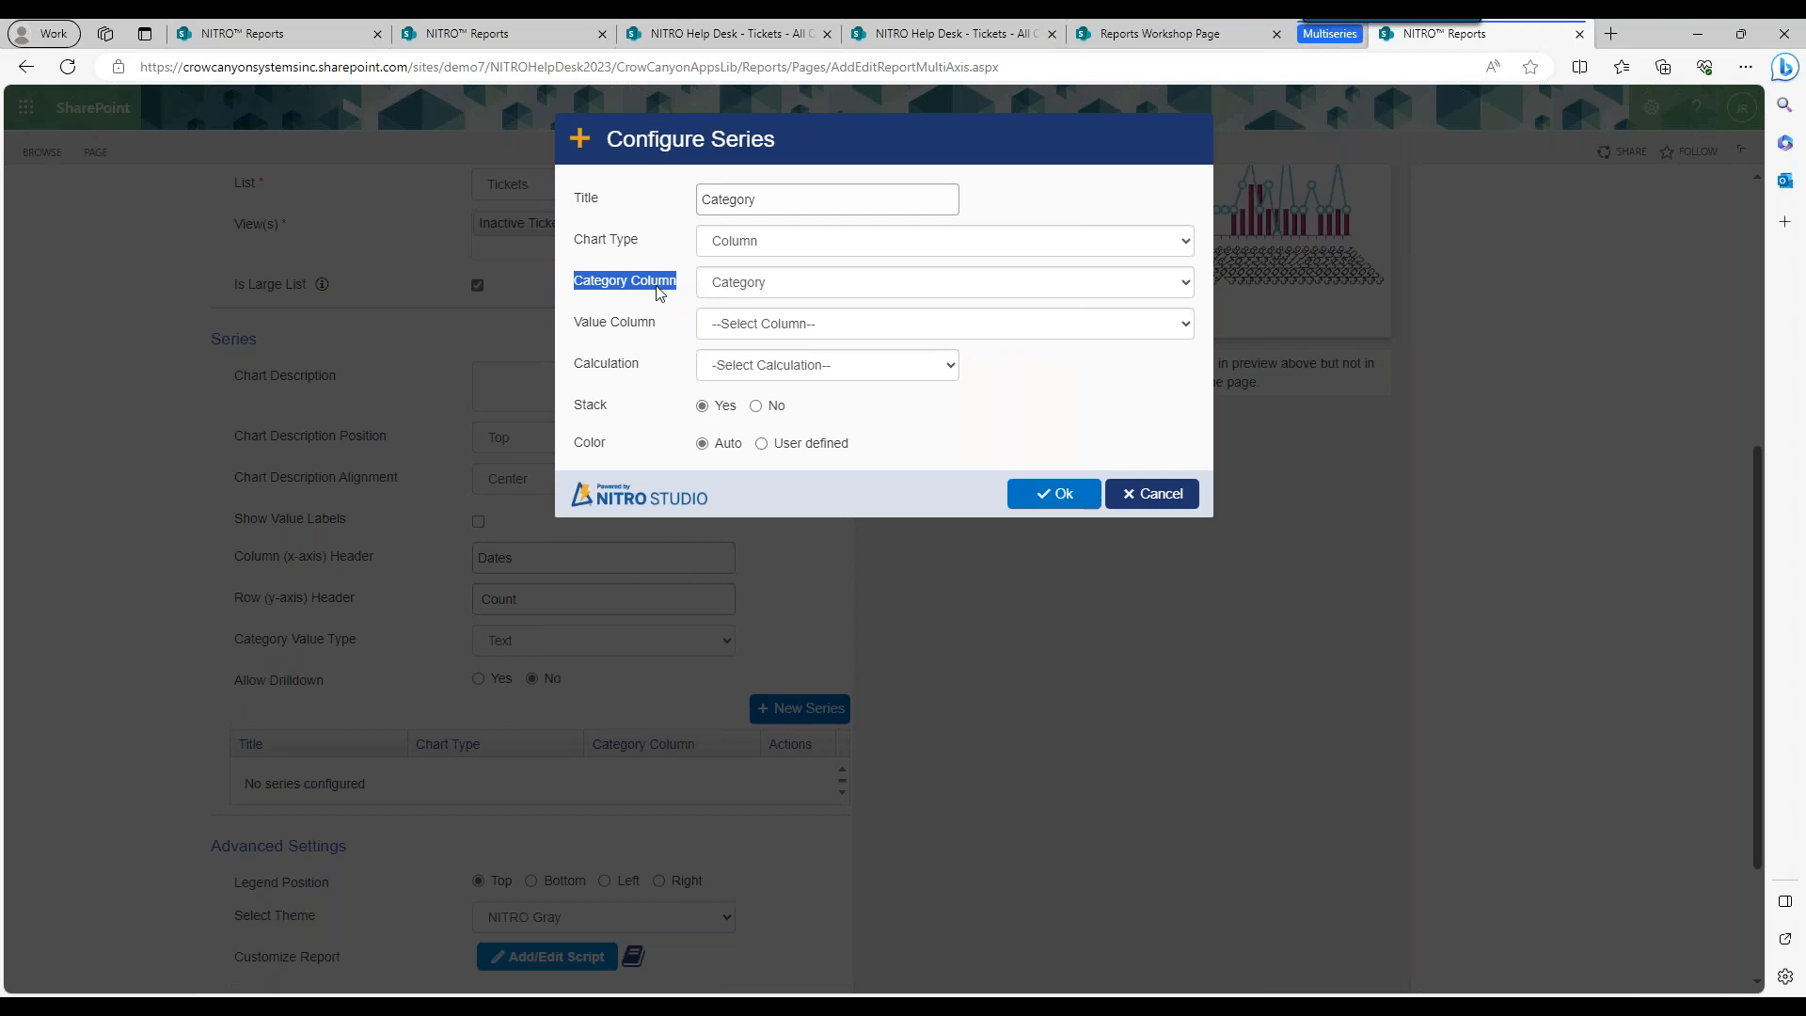
pyautogui.moveTo(581, 322); pyautogui.dragTo(667, 323)
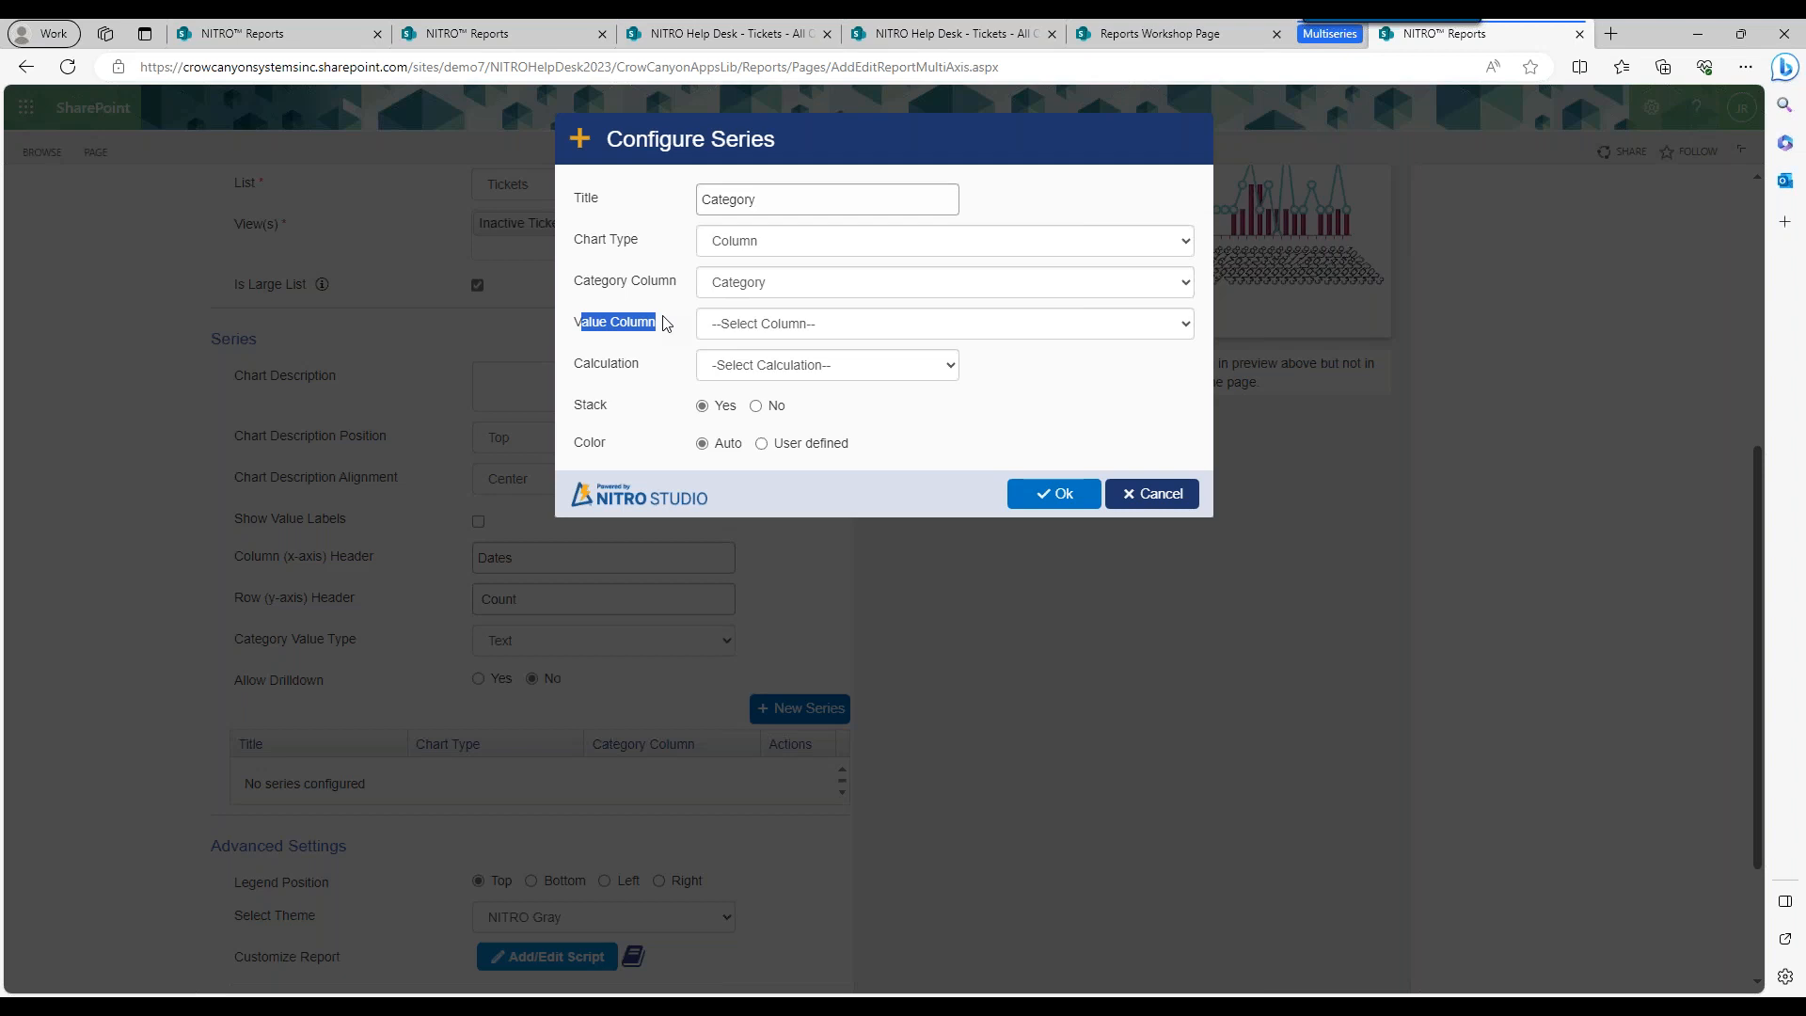
pyautogui.click(711, 327)
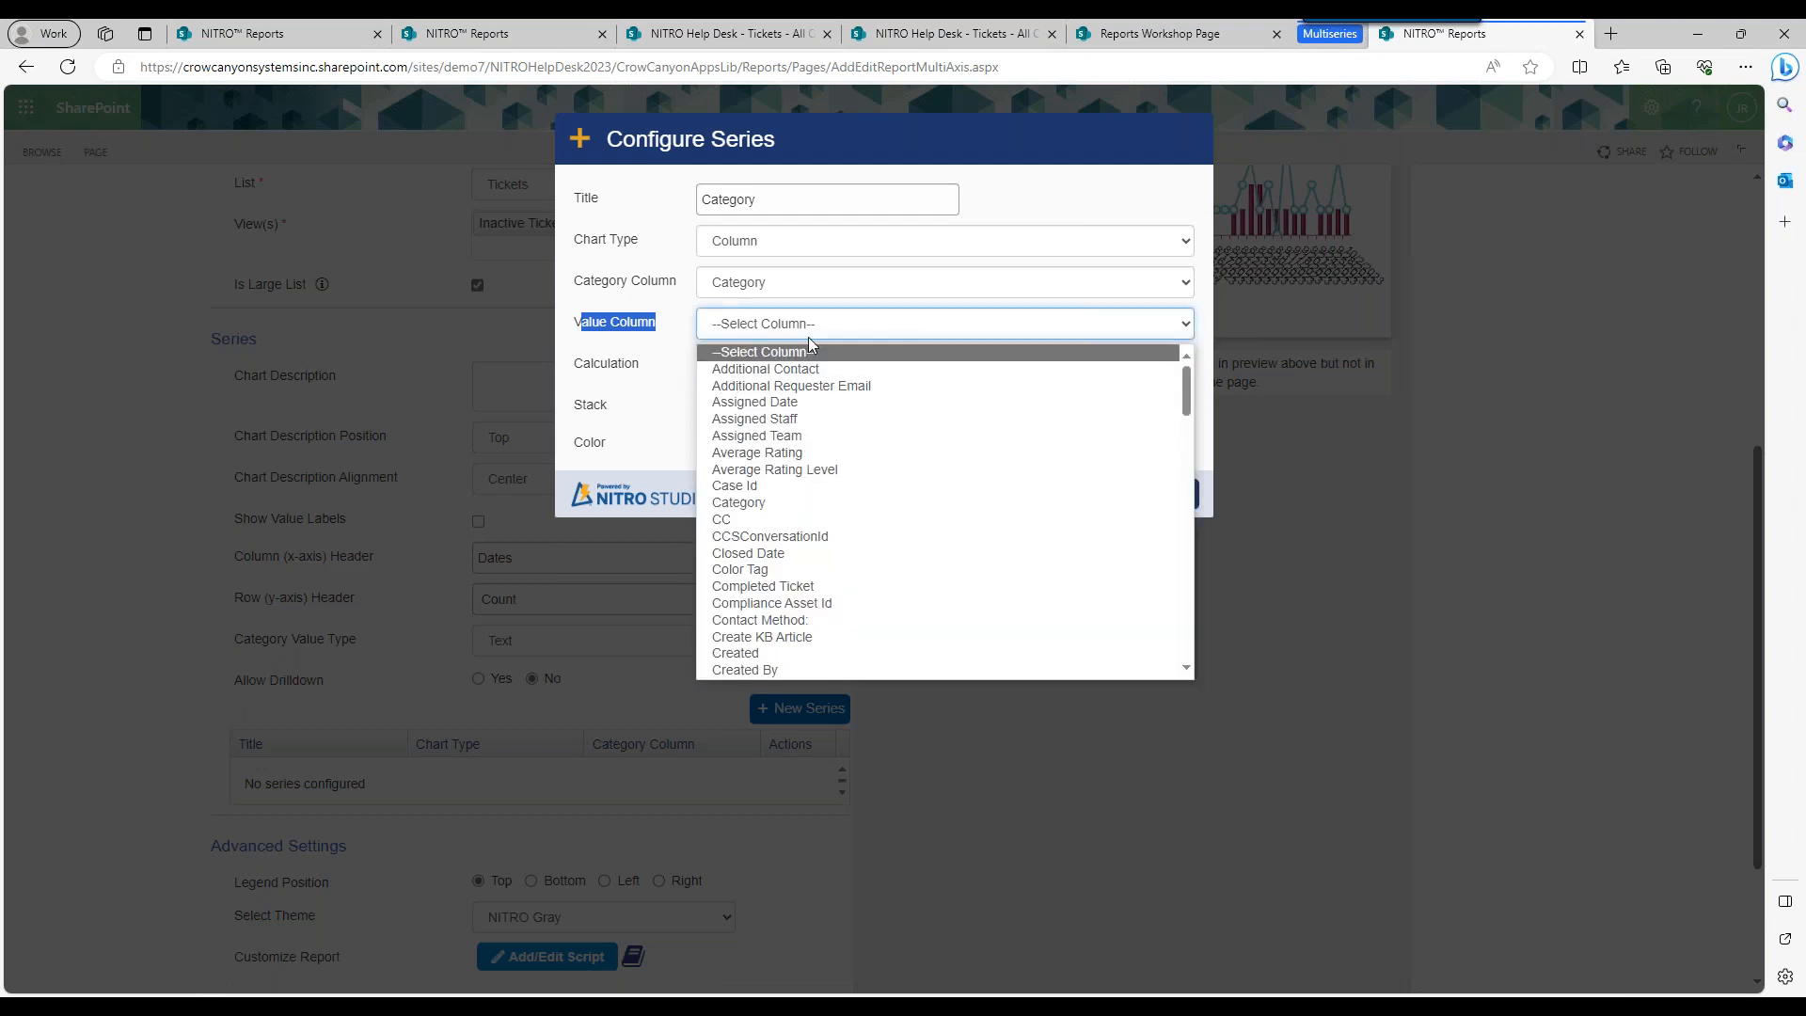
pyautogui.press('i')
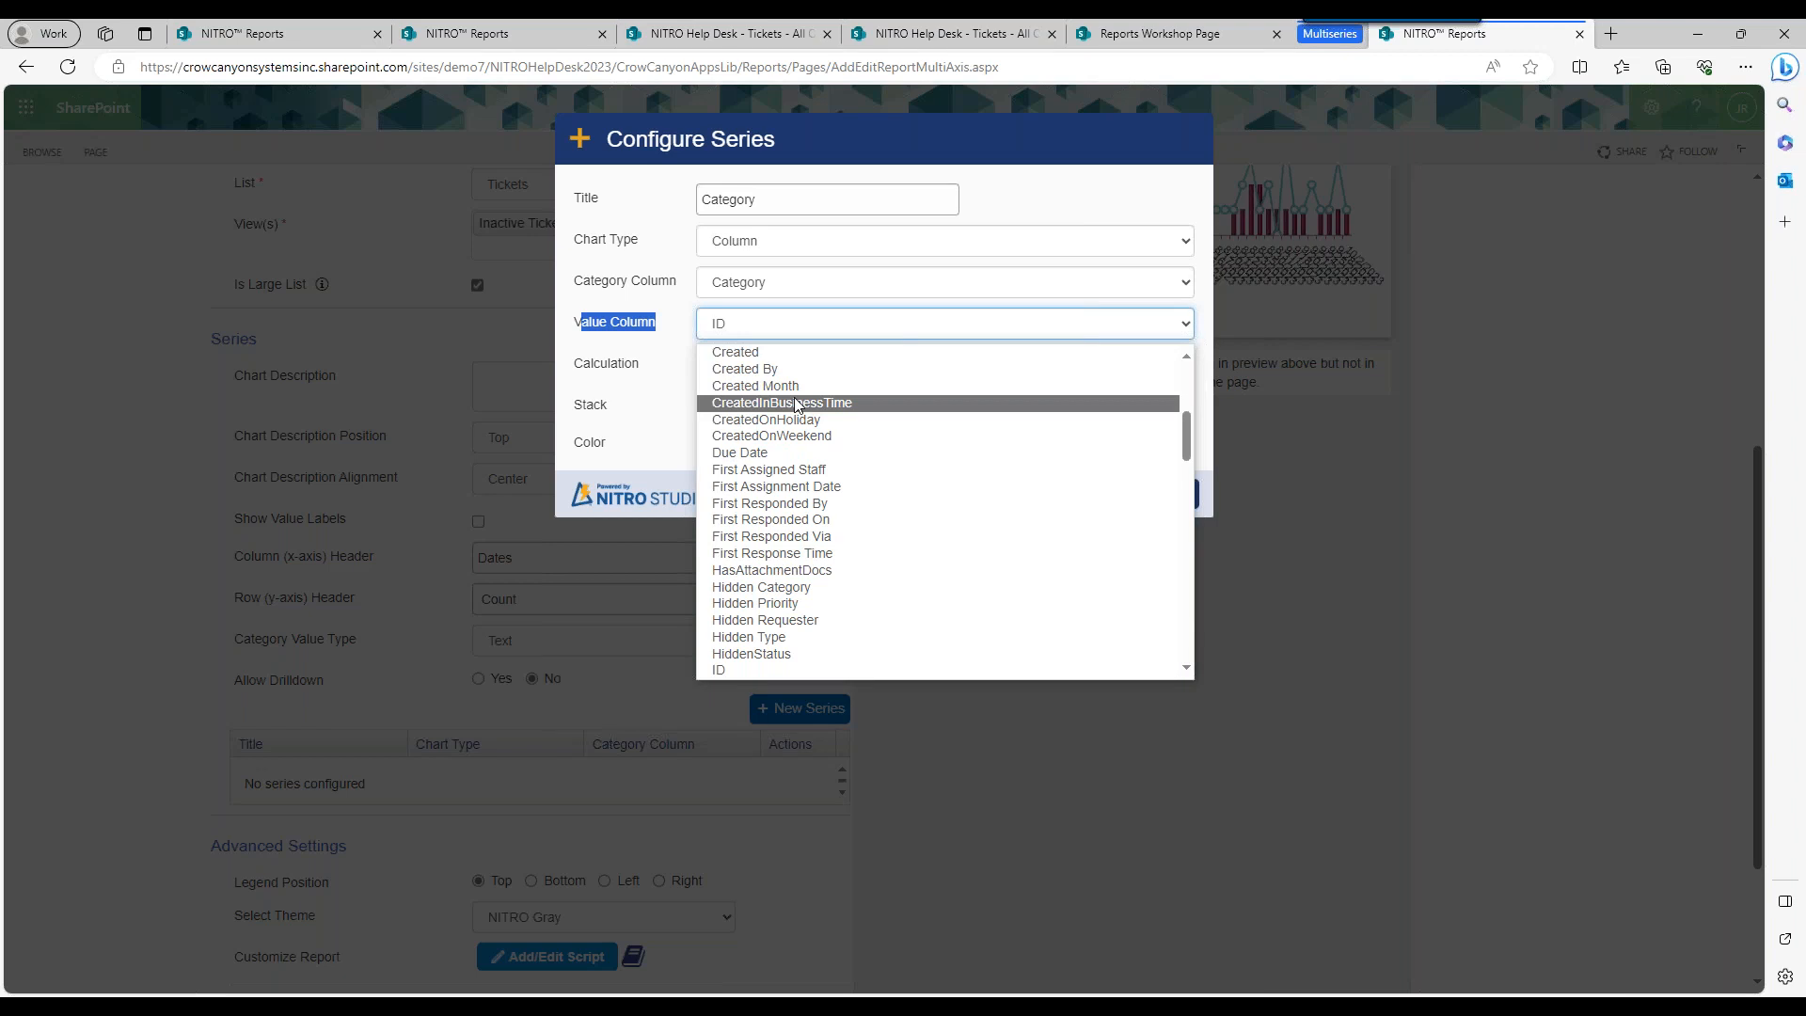
pyautogui.click(776, 670)
pyautogui.click(790, 375)
pyautogui.click(791, 407)
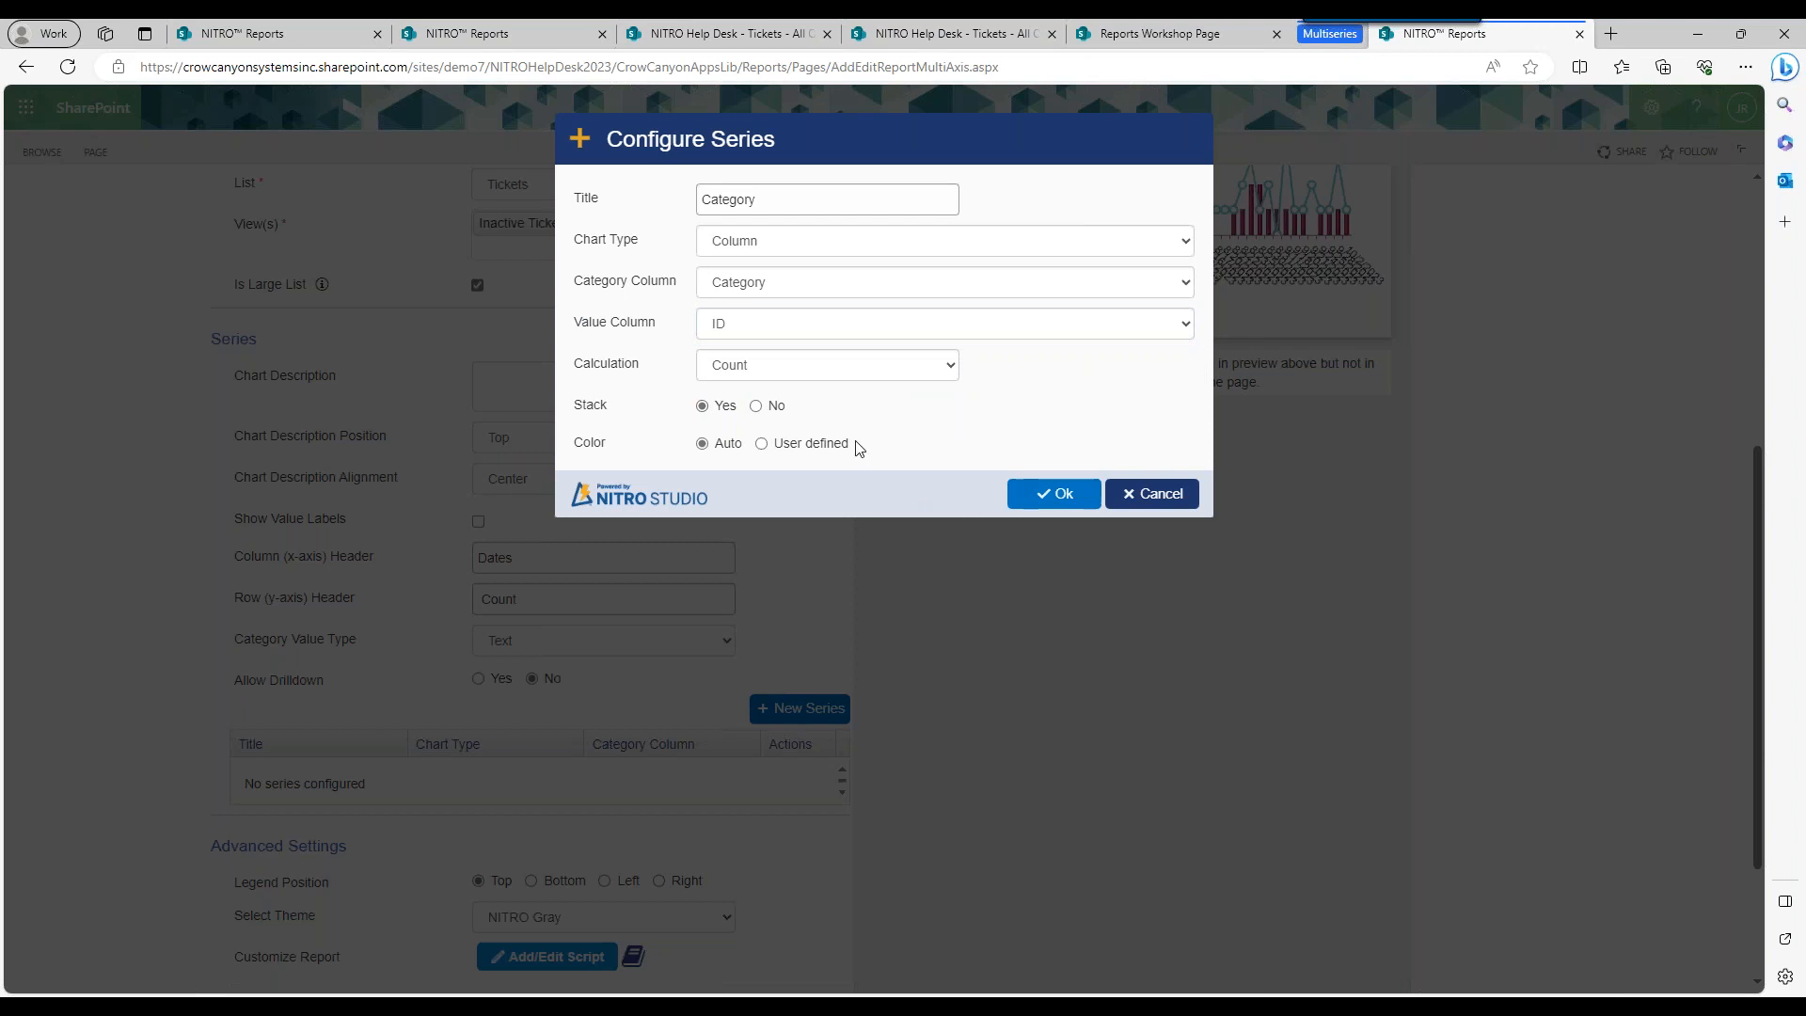
# Give the Category series a user-defined lighter blue color and save the series.
pyautogui.click(780, 444)
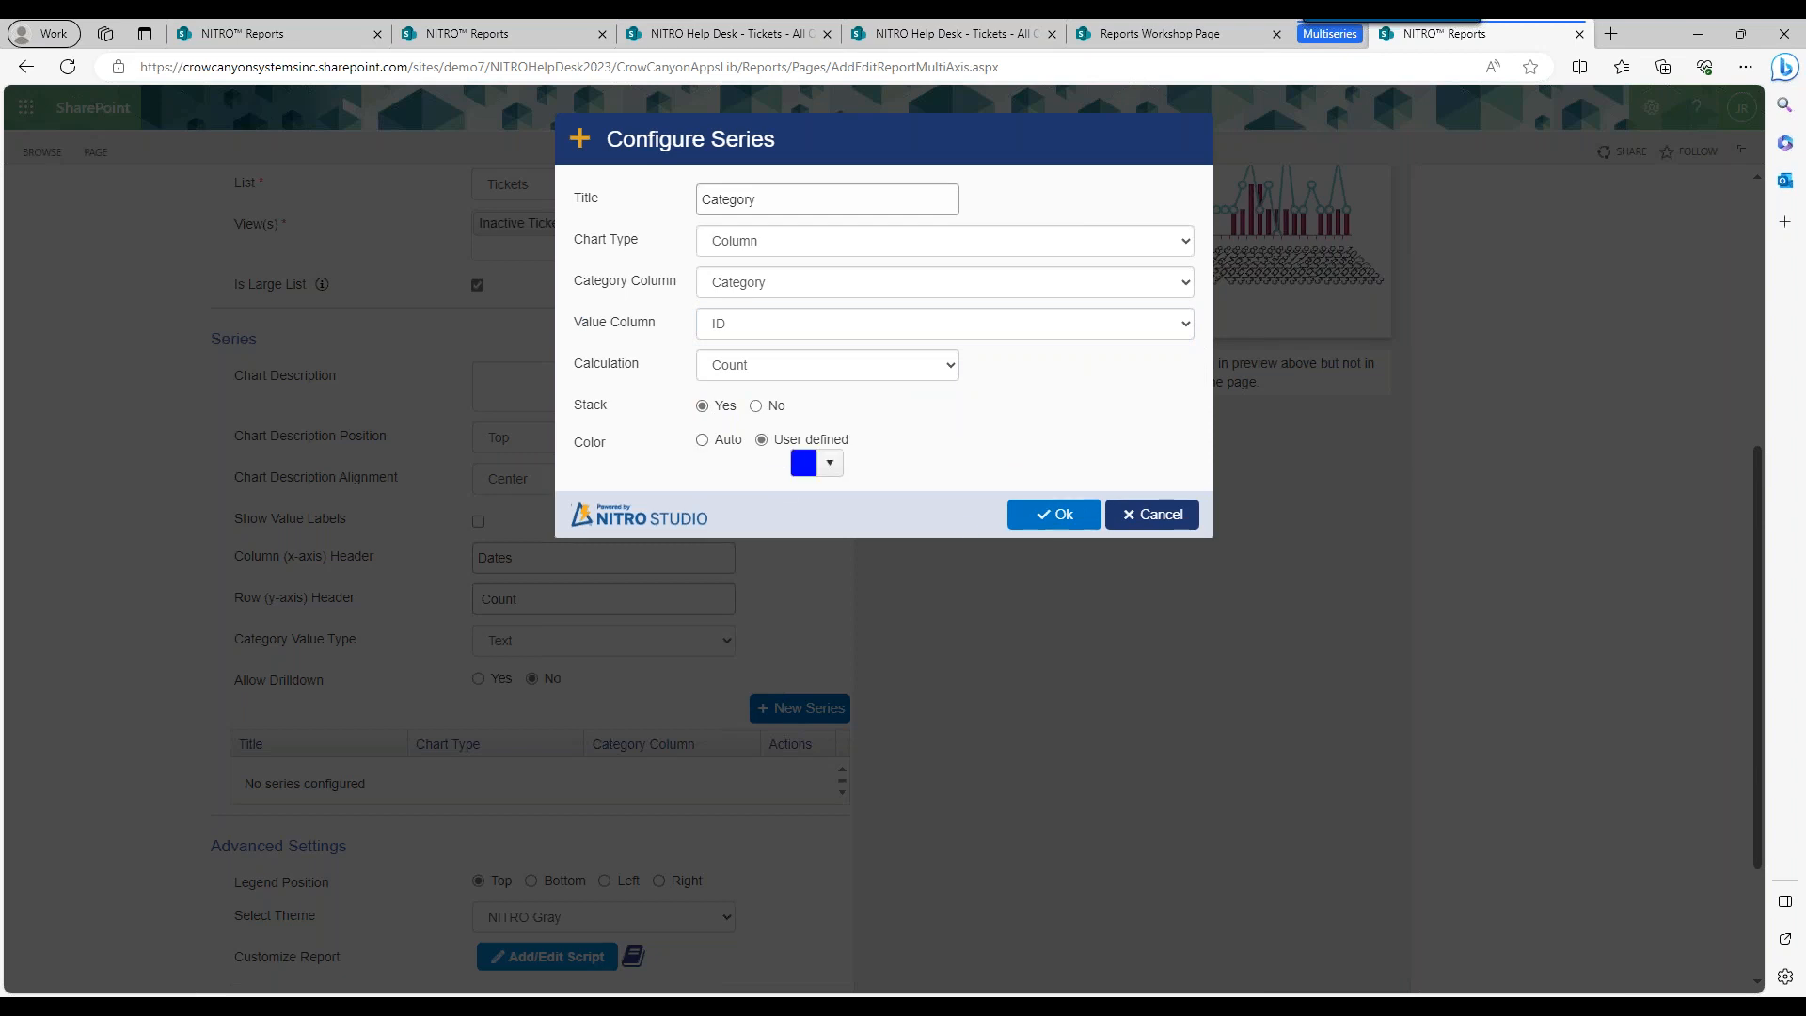
pyautogui.click(829, 464)
pyautogui.moveTo(840, 535)
pyautogui.mouseDown()
pyautogui.moveTo(811, 547)
pyautogui.moveTo(841, 591)
pyautogui.moveTo(1014, 555)
pyautogui.moveTo(958, 517)
pyautogui.mouseUp()
pyautogui.click(988, 387)
pyautogui.click(1060, 515)
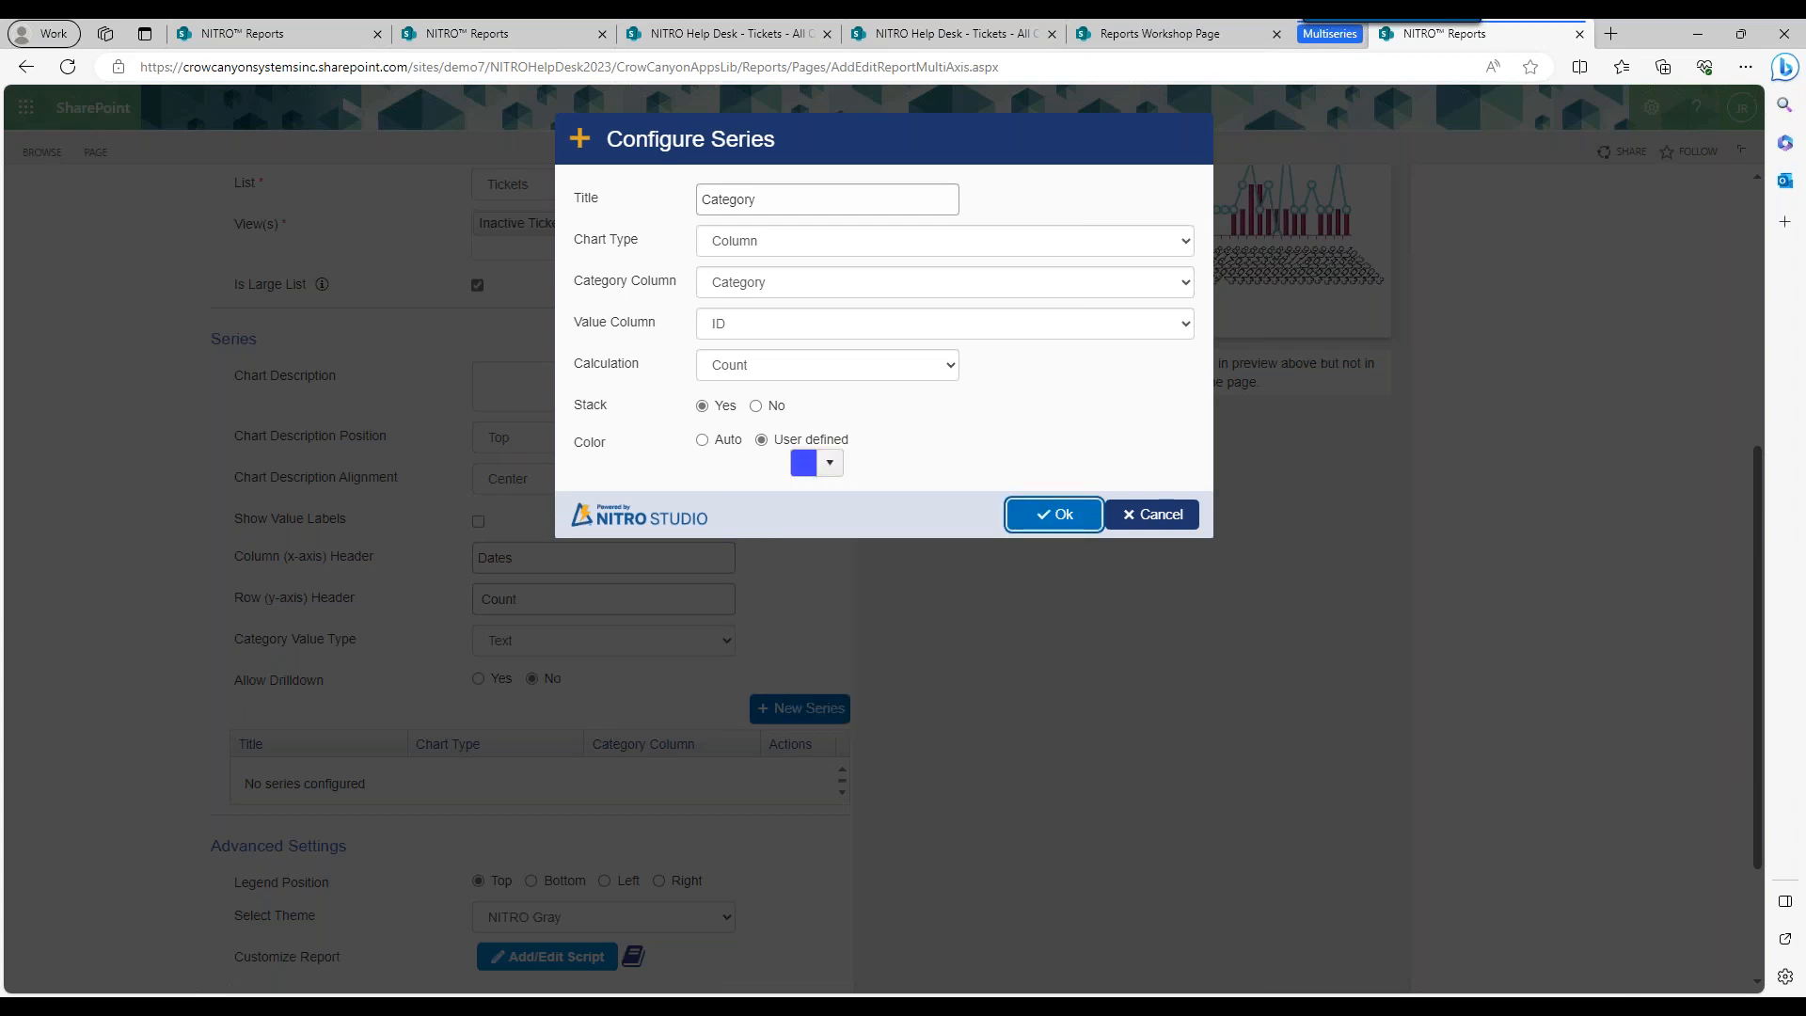
# Start another series titled "Issue Type" with Bar as its chart type.
pyautogui.click(826, 717)
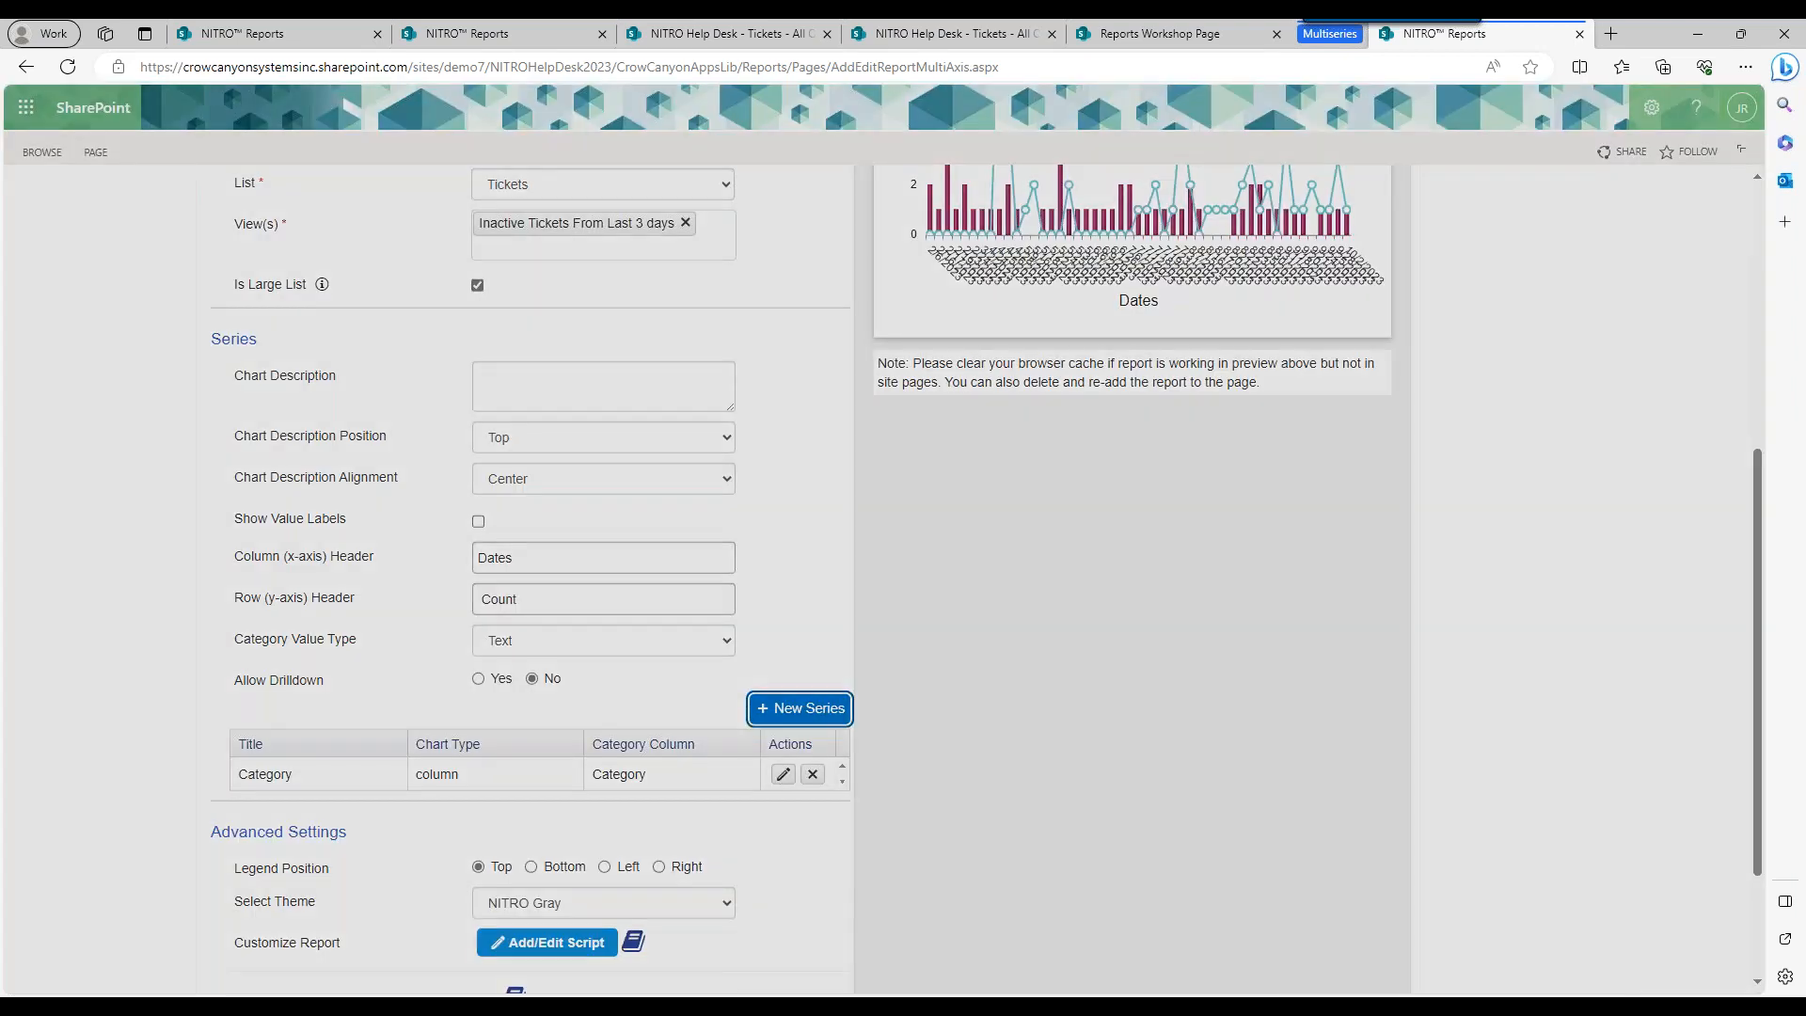
pyautogui.click(791, 199)
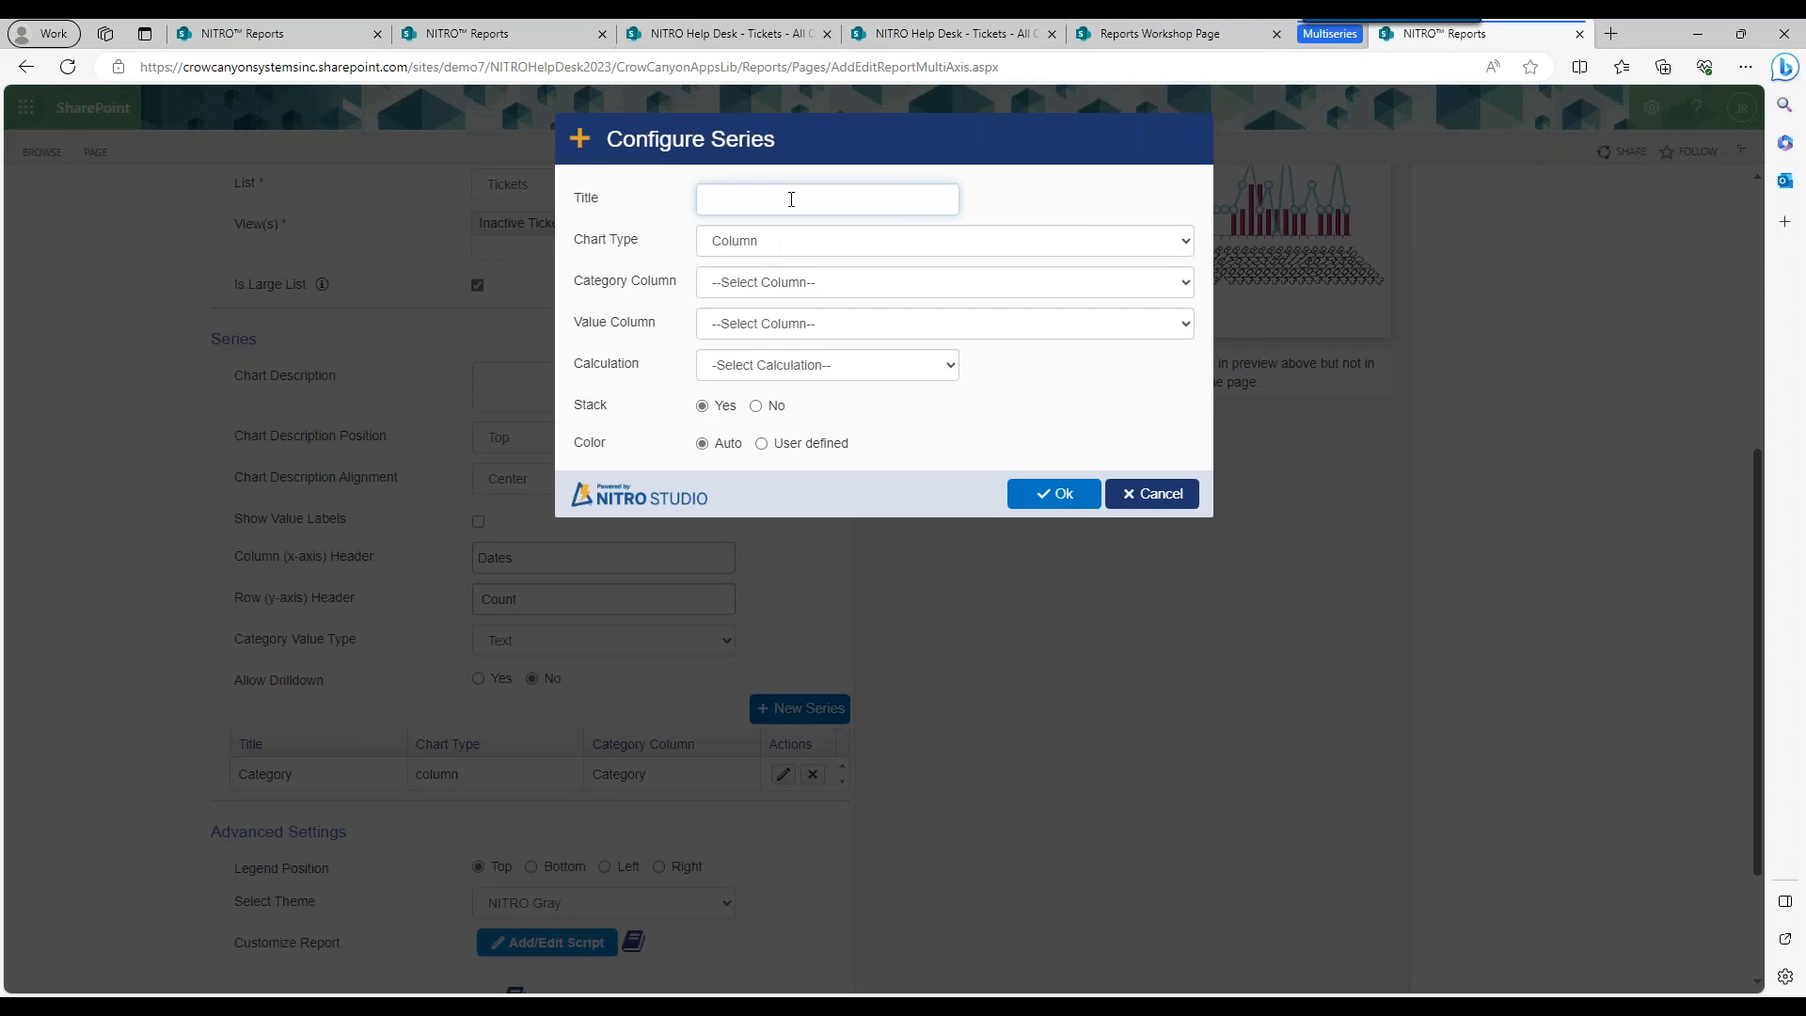
pyautogui.write('Issue Type')
pyautogui.click(760, 294)
pyautogui.click(766, 246)
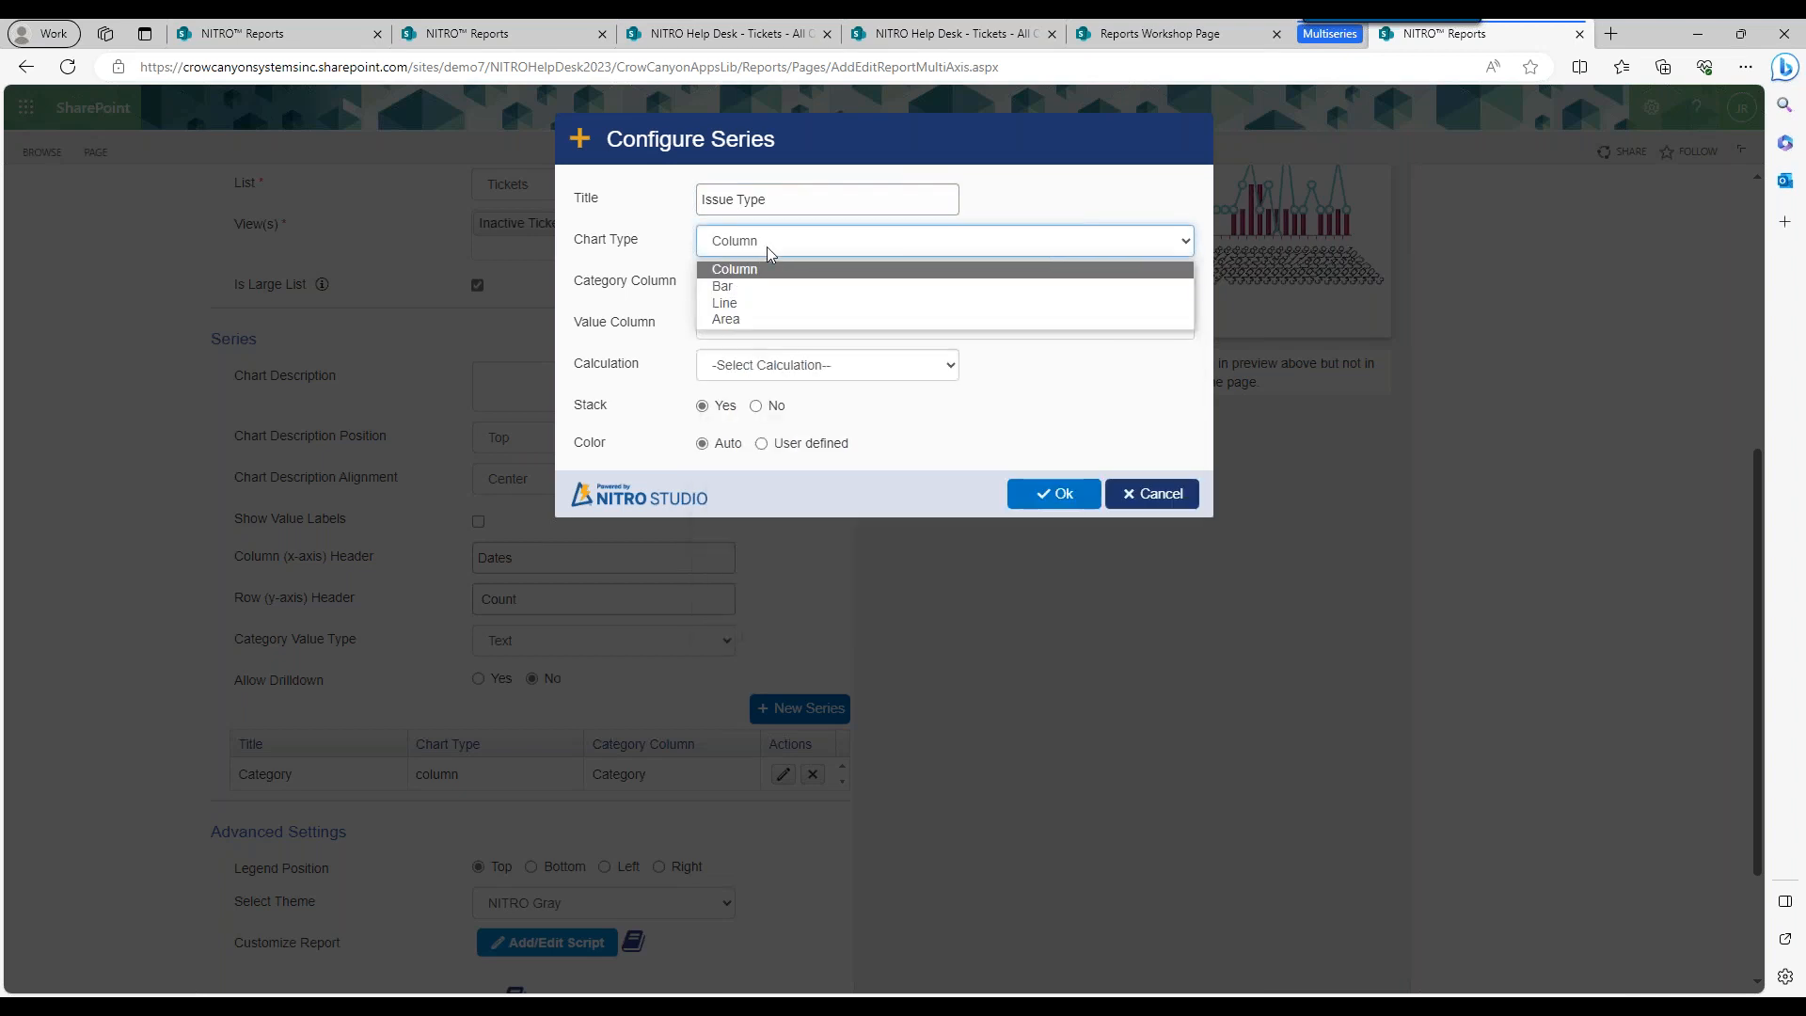
pyautogui.click(766, 247)
pyautogui.click(766, 247)
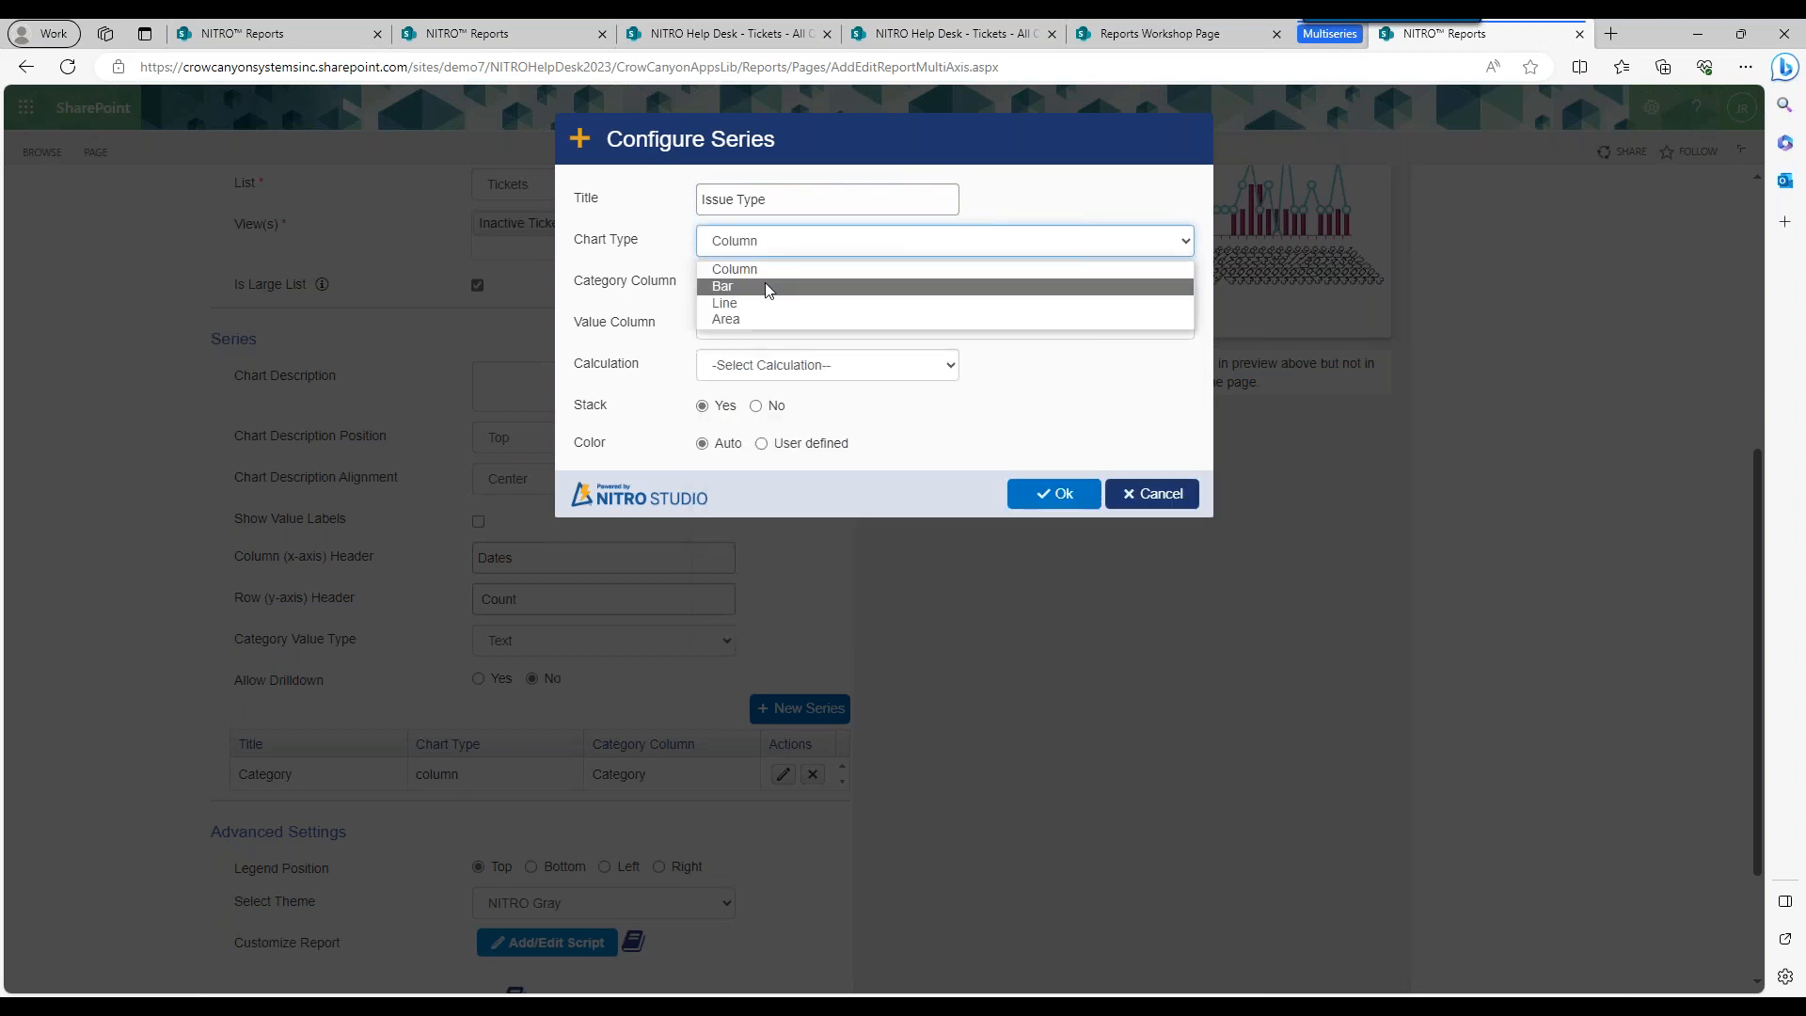
pyautogui.click(774, 249)
pyautogui.click(776, 280)
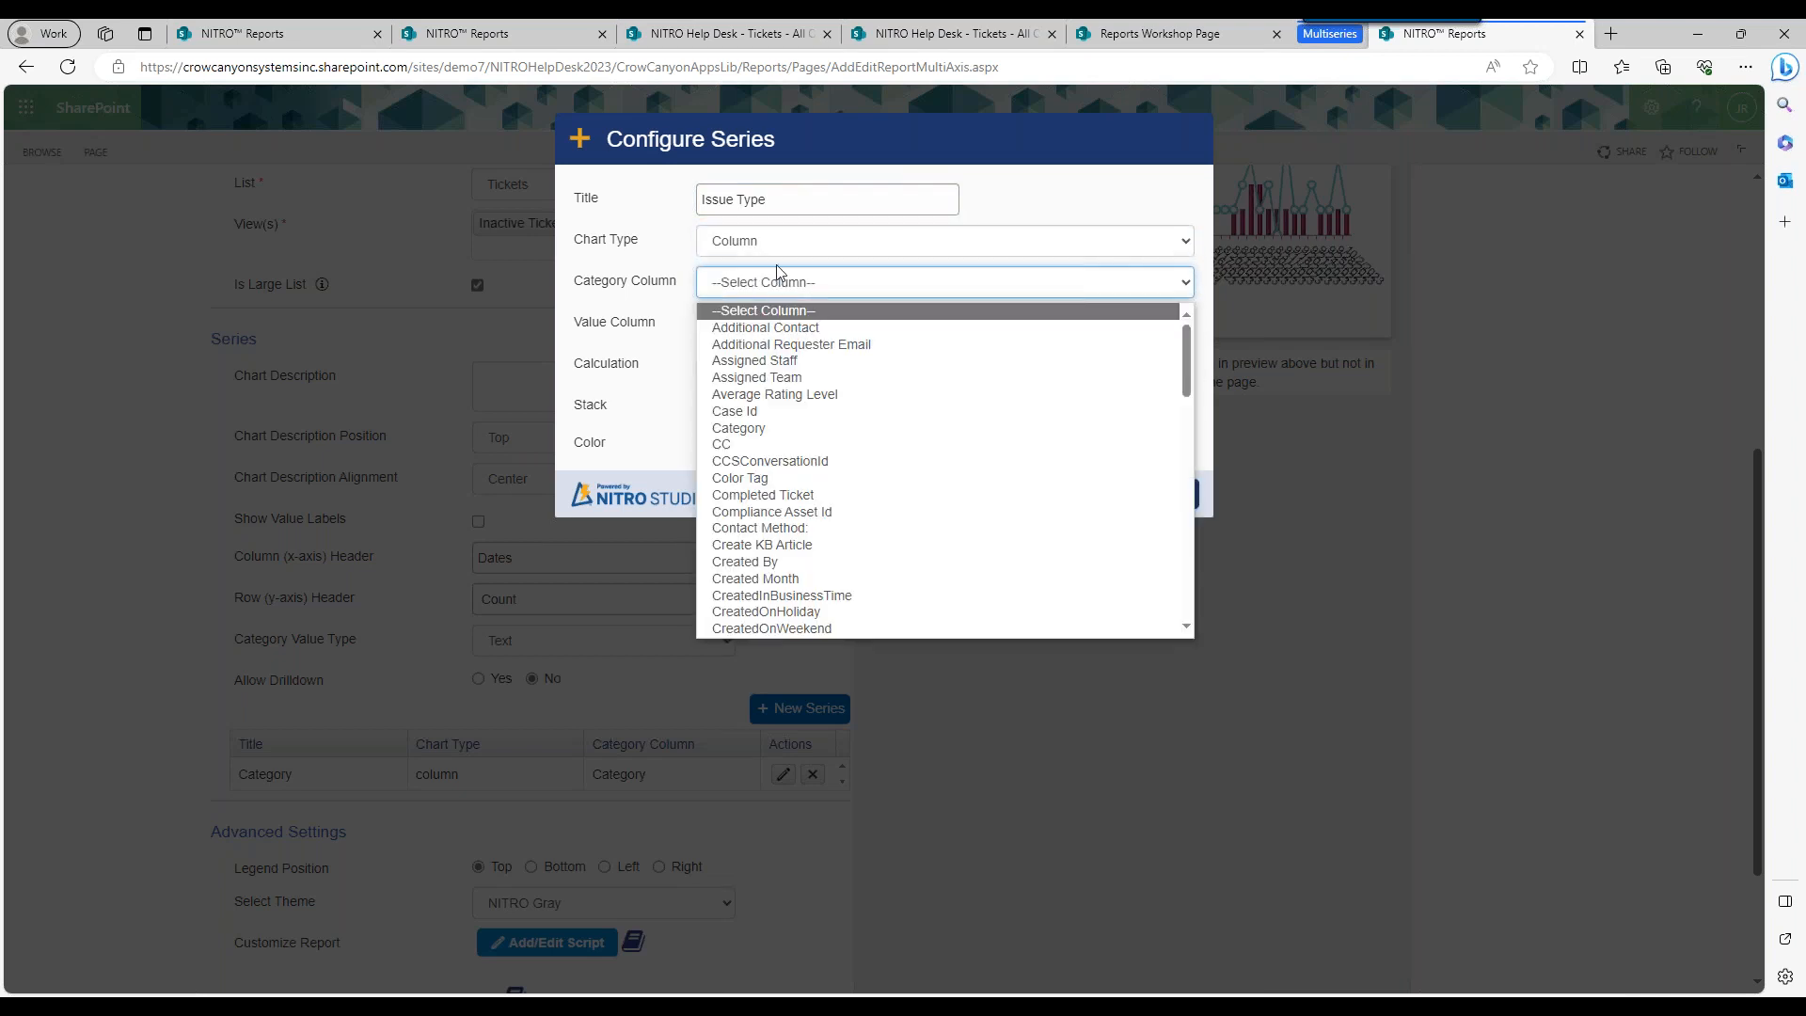
pyautogui.click(772, 245)
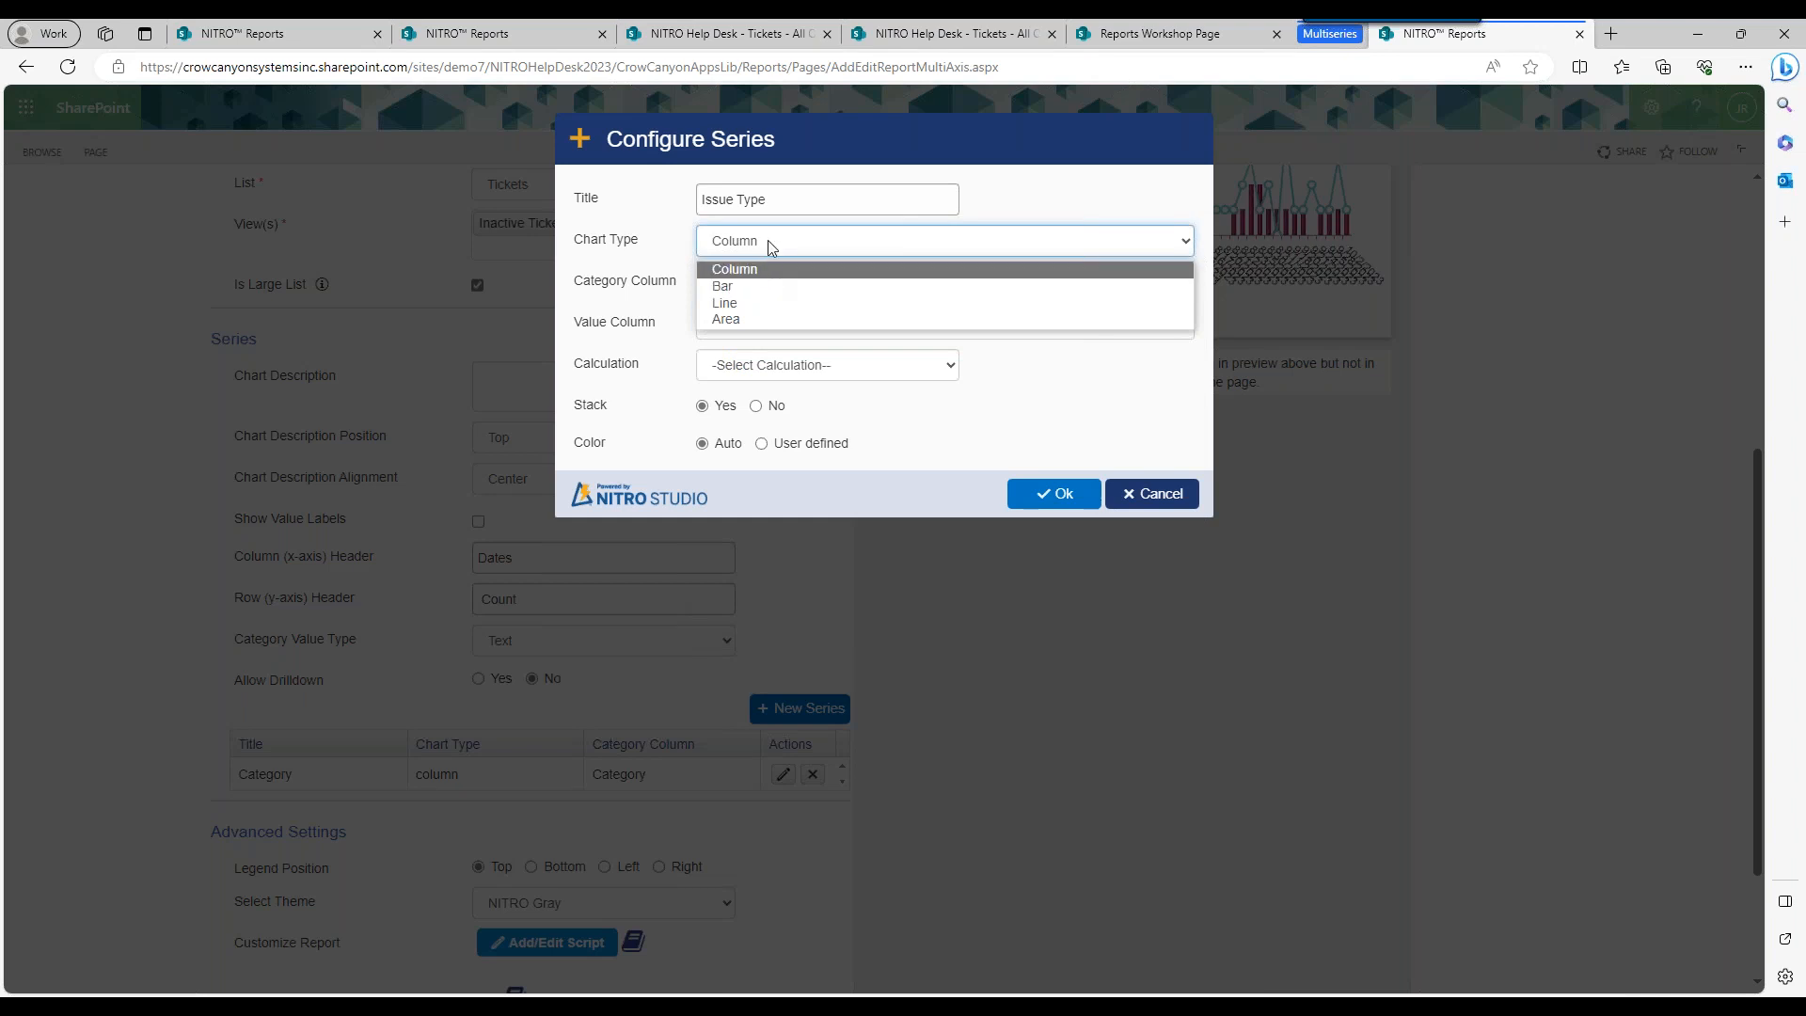
pyautogui.click(765, 285)
# Set the Issue Type series' category column to Issue Type, its value column to ID and its calculation to Count.
pyautogui.click(767, 286)
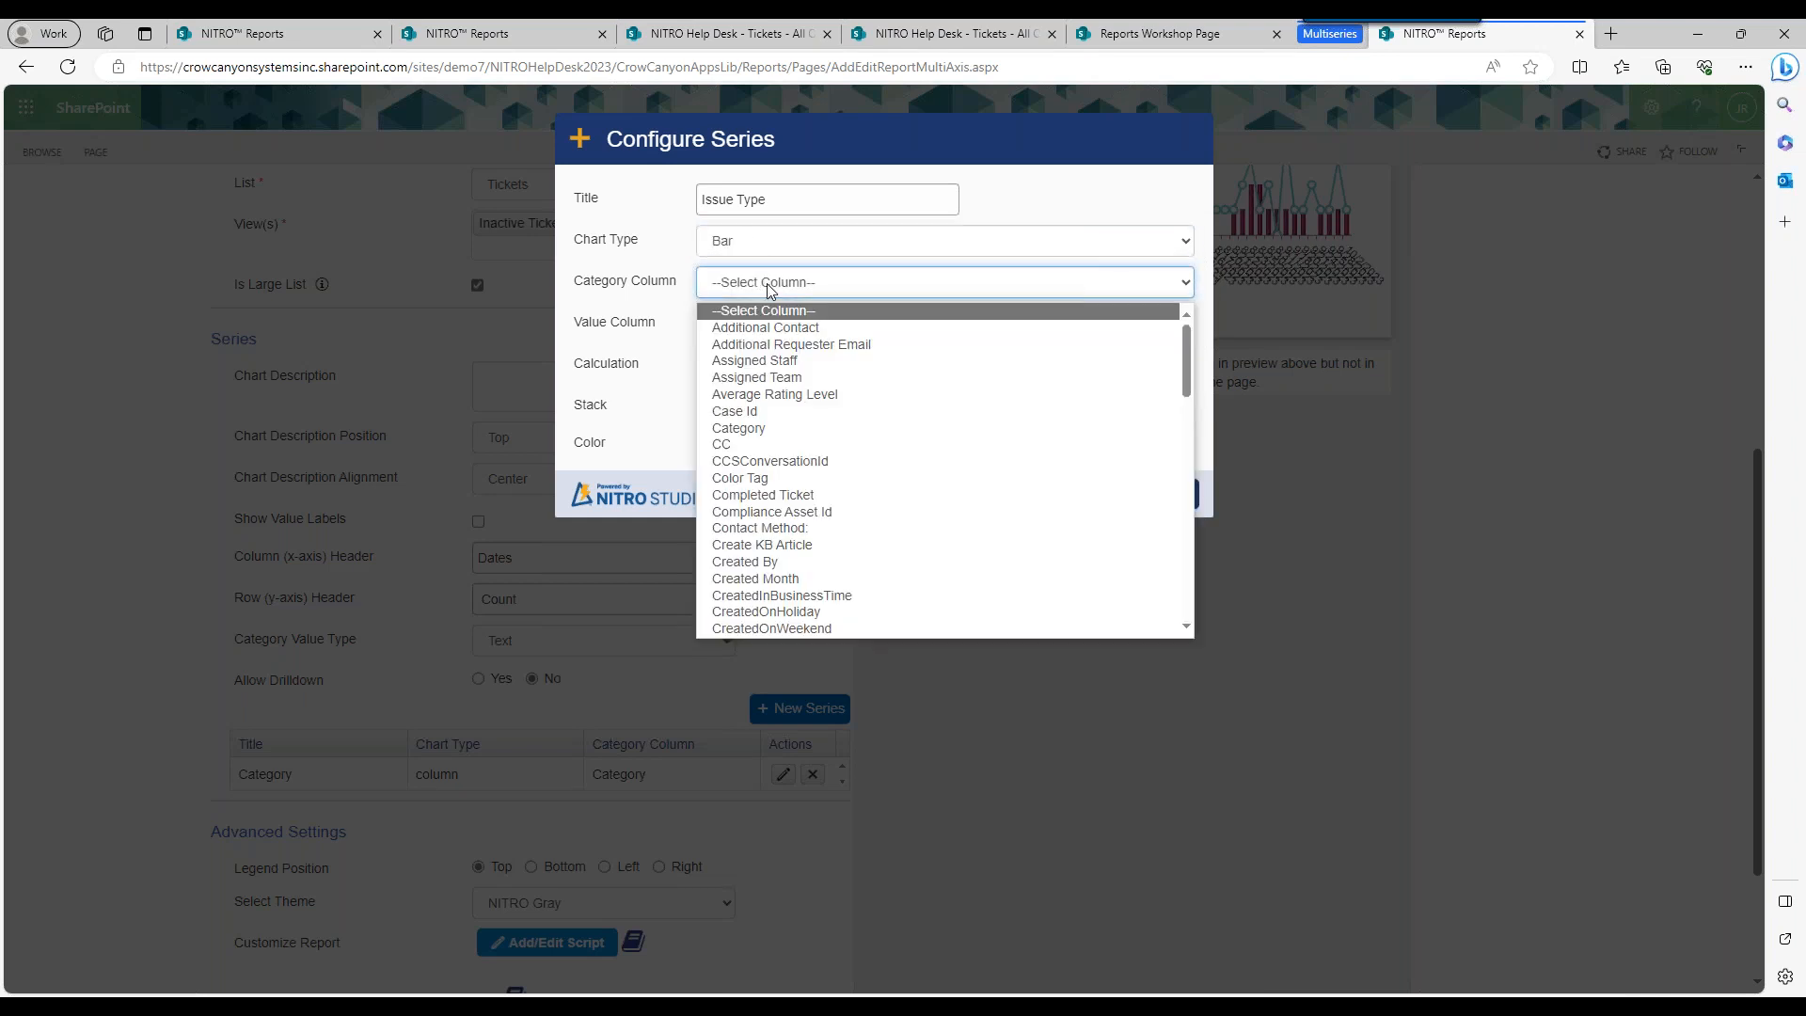
pyautogui.write('is')
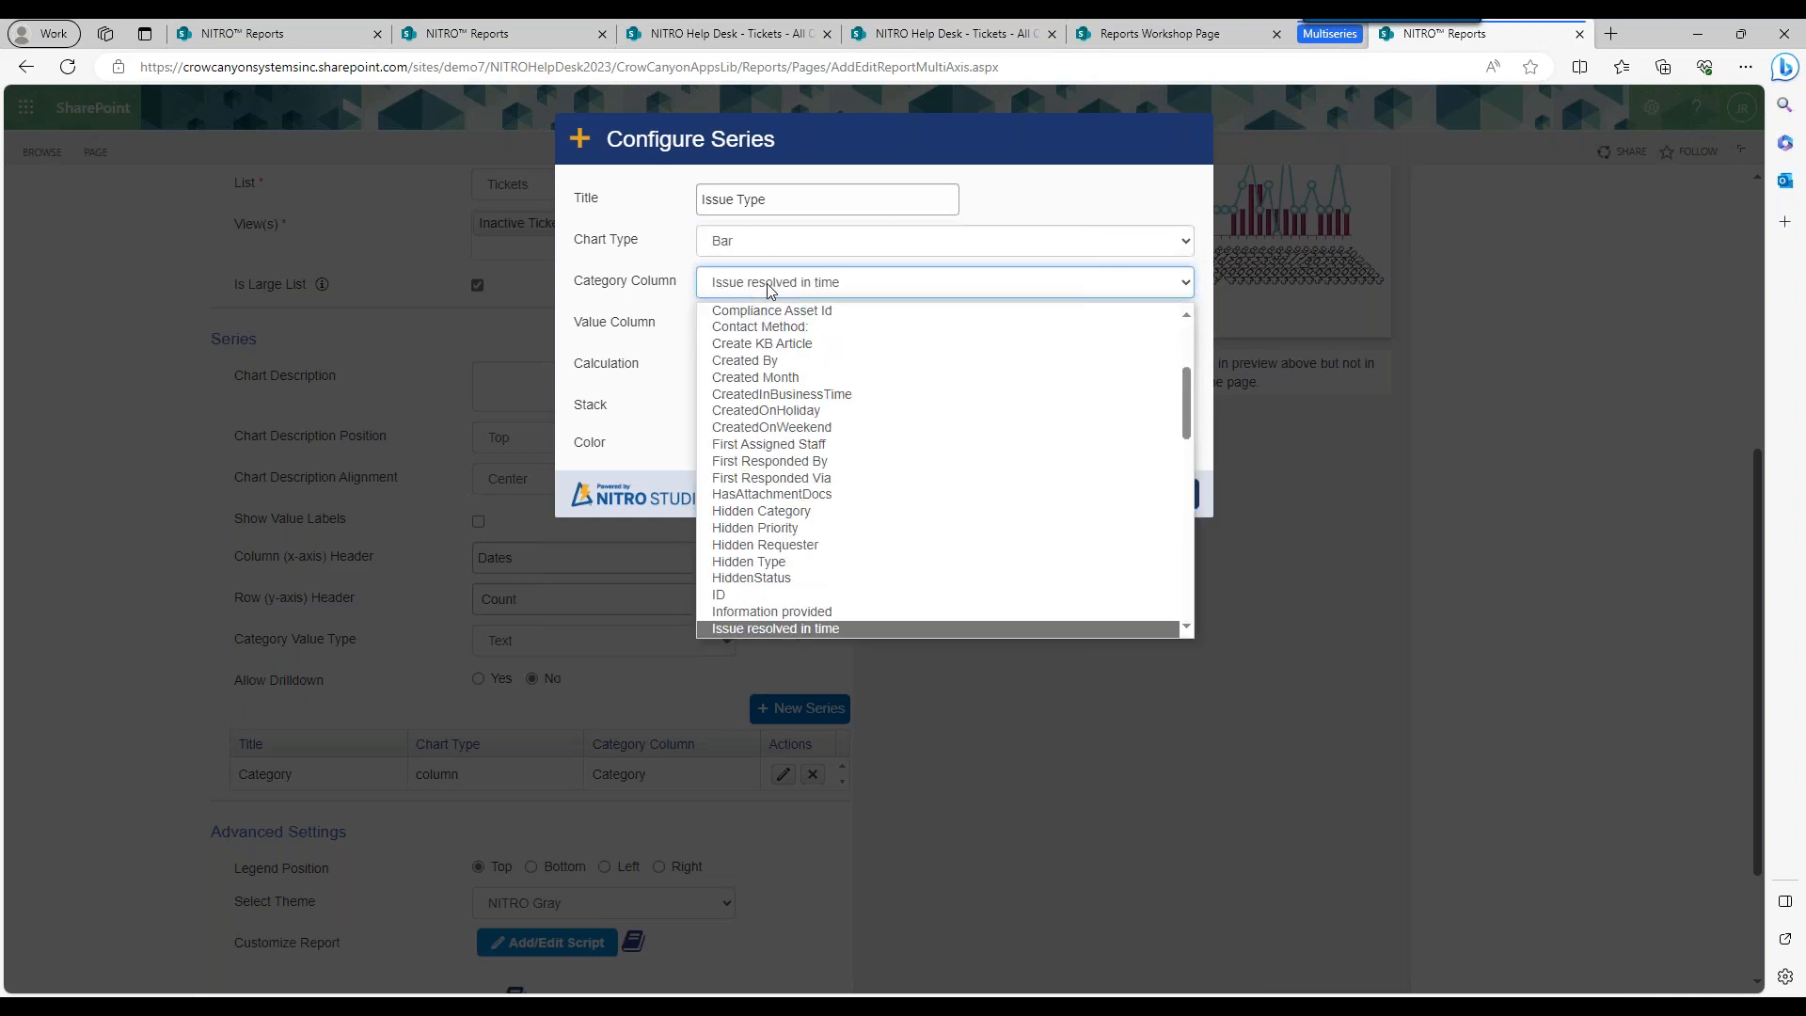
pyautogui.press('Down')
pyautogui.press('Return')
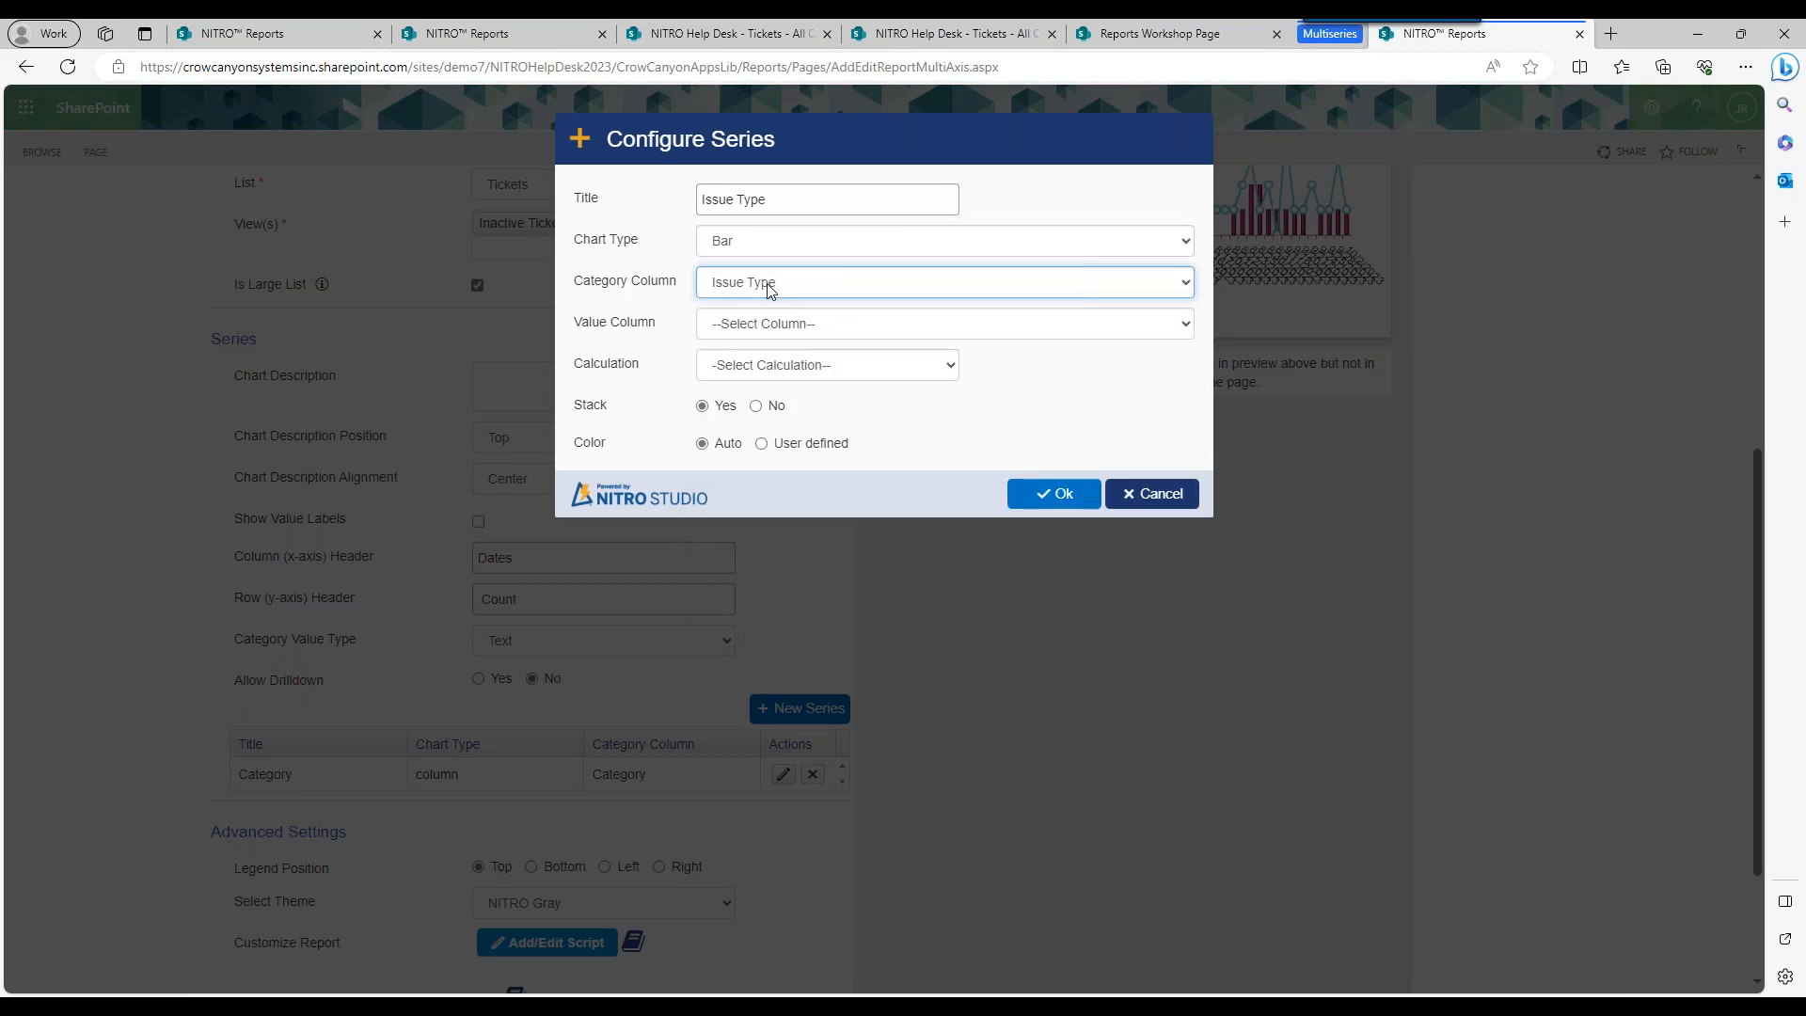
pyautogui.click(784, 331)
pyautogui.press('i')
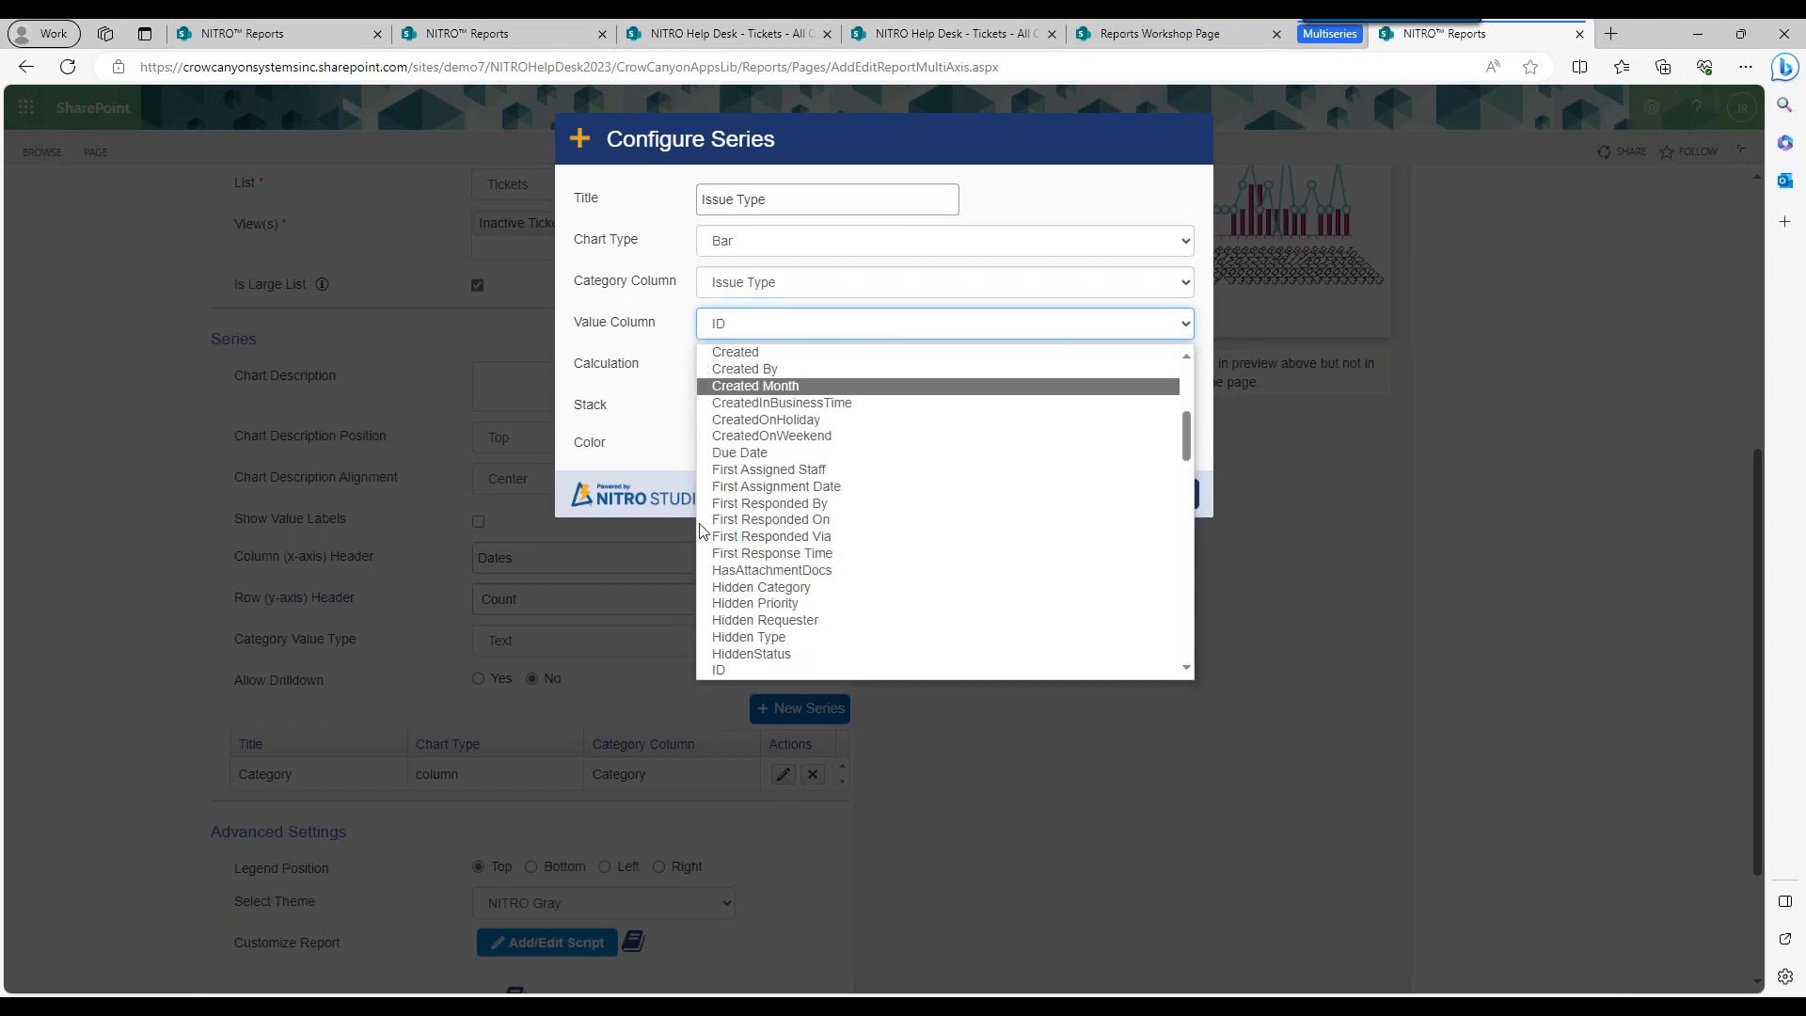
pyautogui.click(739, 670)
pyautogui.click(757, 367)
pyautogui.click(749, 408)
pyautogui.moveTo(563, 287); pyautogui.dragTo(613, 306)
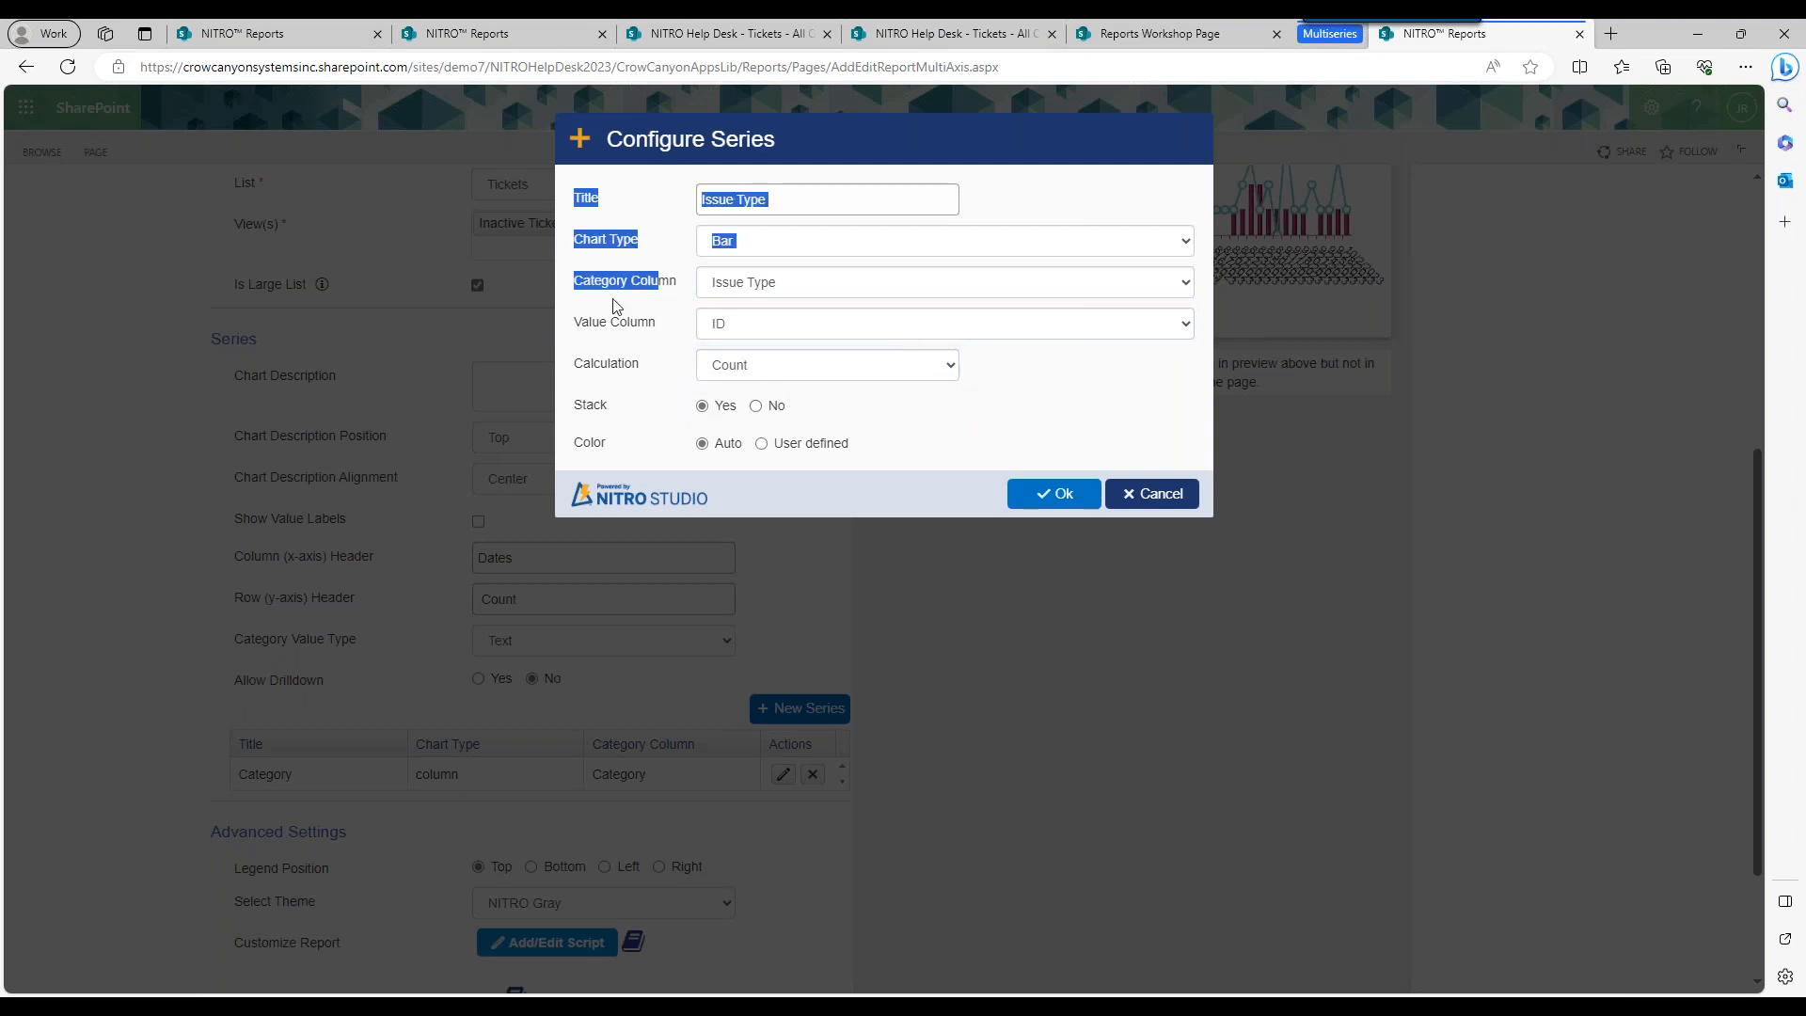
pyautogui.click(613, 305)
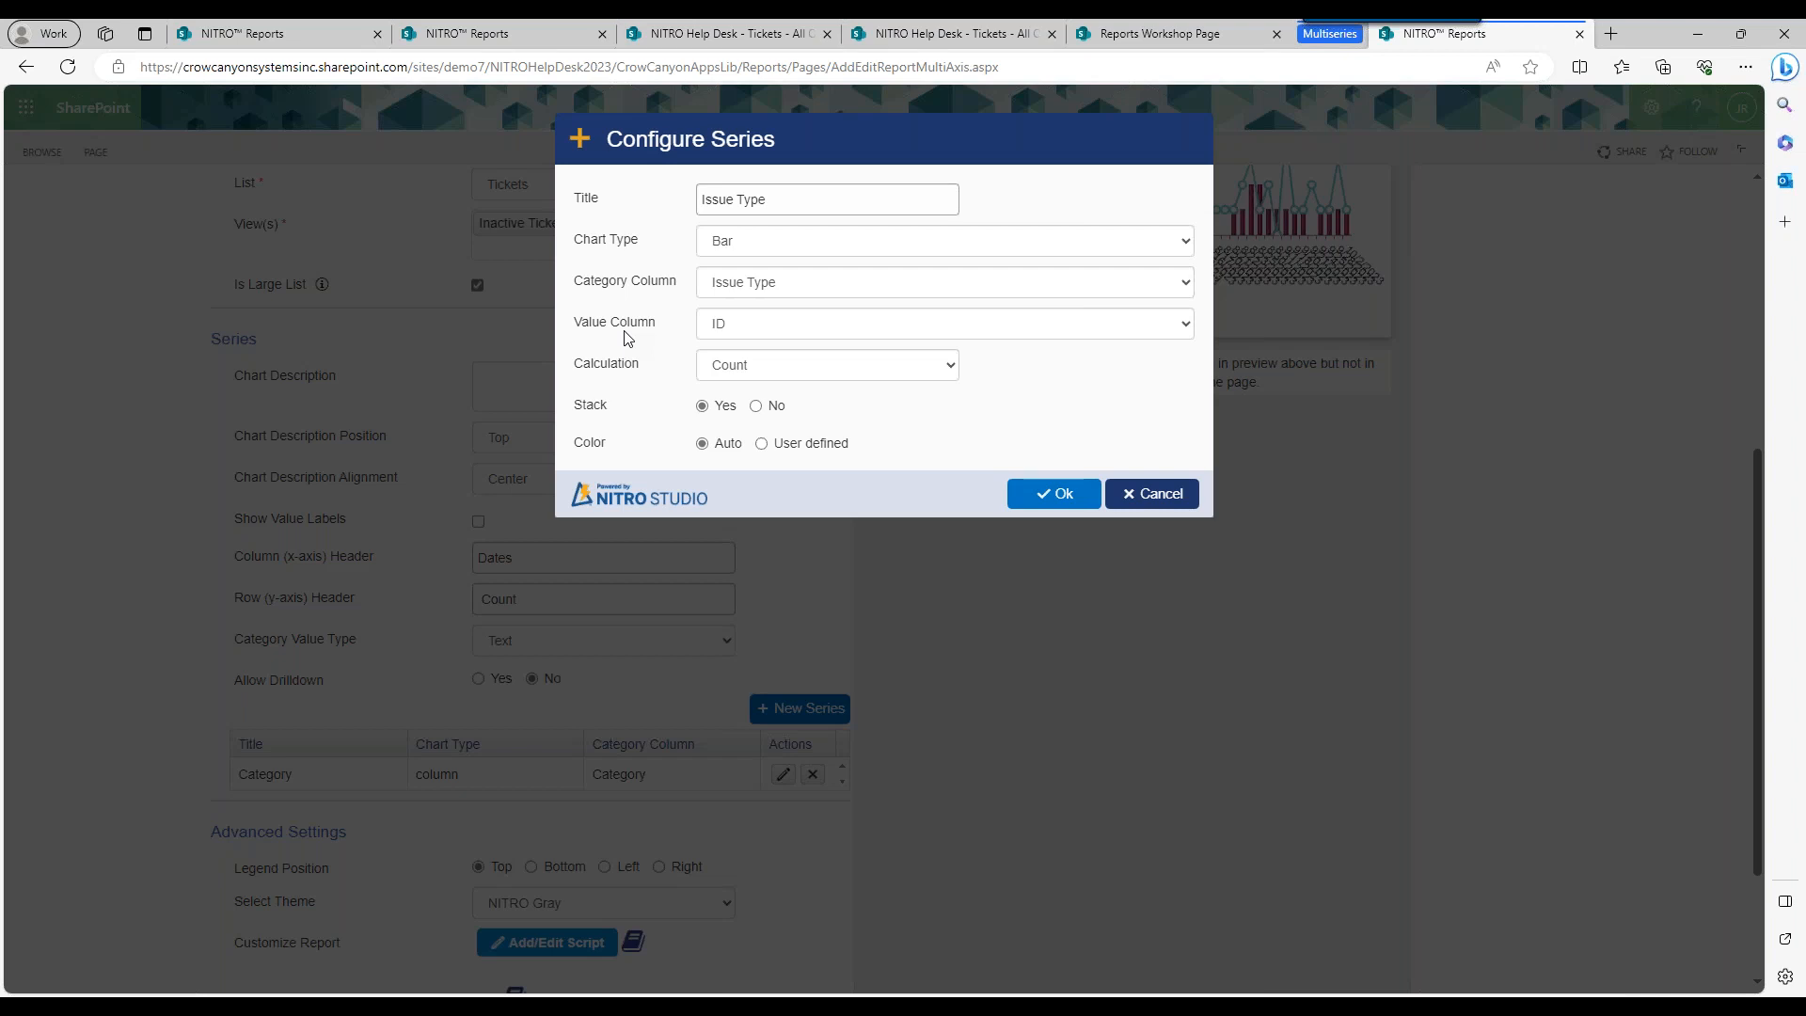
# Give the Issue Type series a user-defined pink color, rgba(242, 106, 144, 1), and save the series.
pyautogui.click(763, 445)
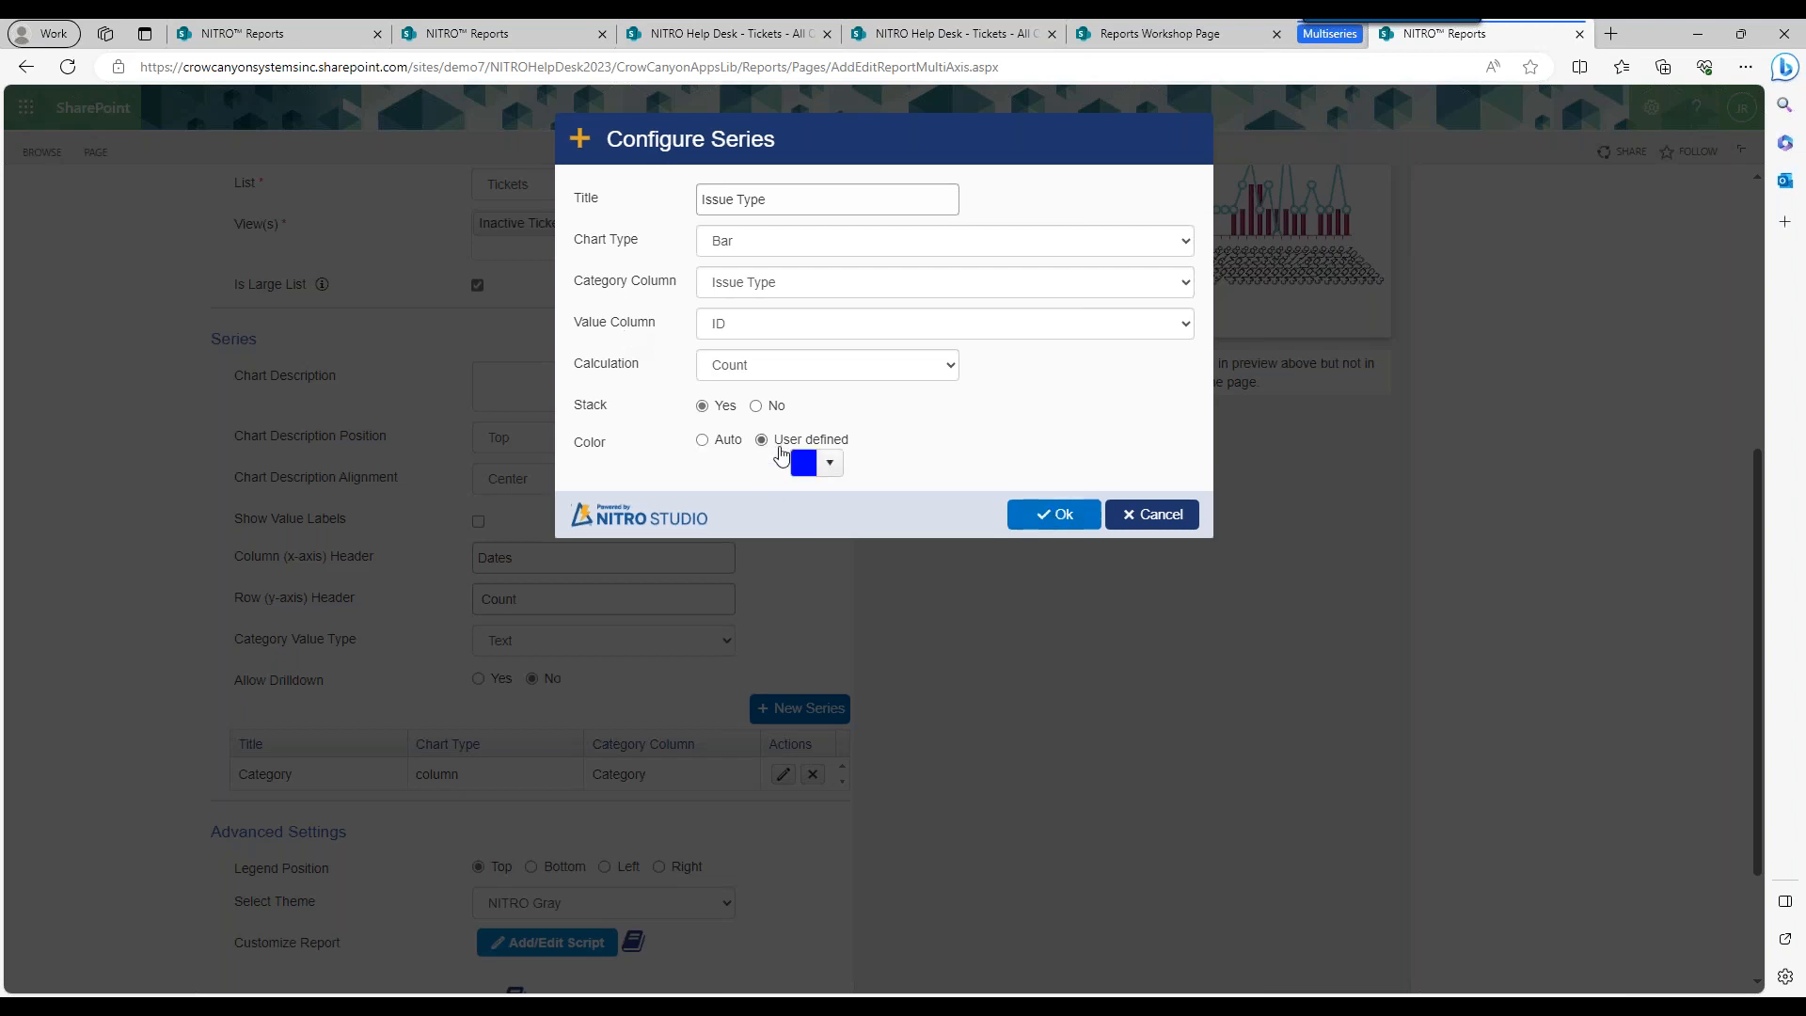
pyautogui.click(813, 484)
pyautogui.click(1016, 696)
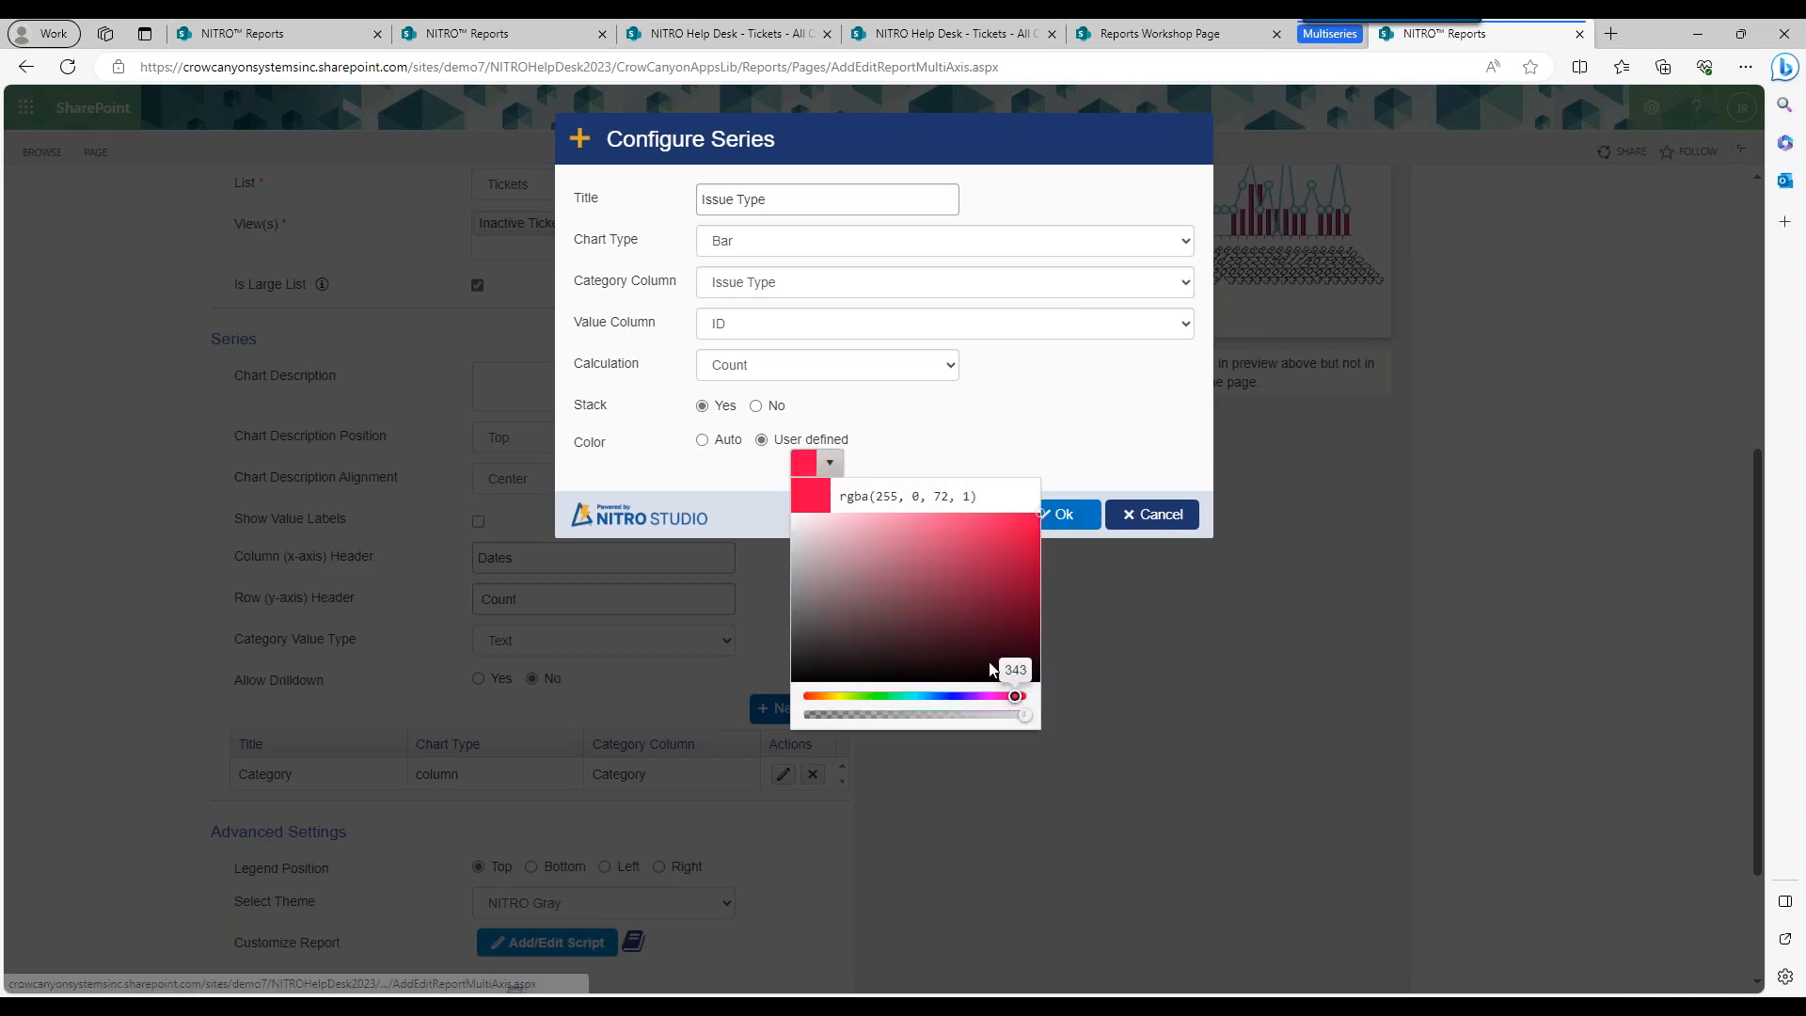
pyautogui.click(932, 521)
pyautogui.click(917, 496)
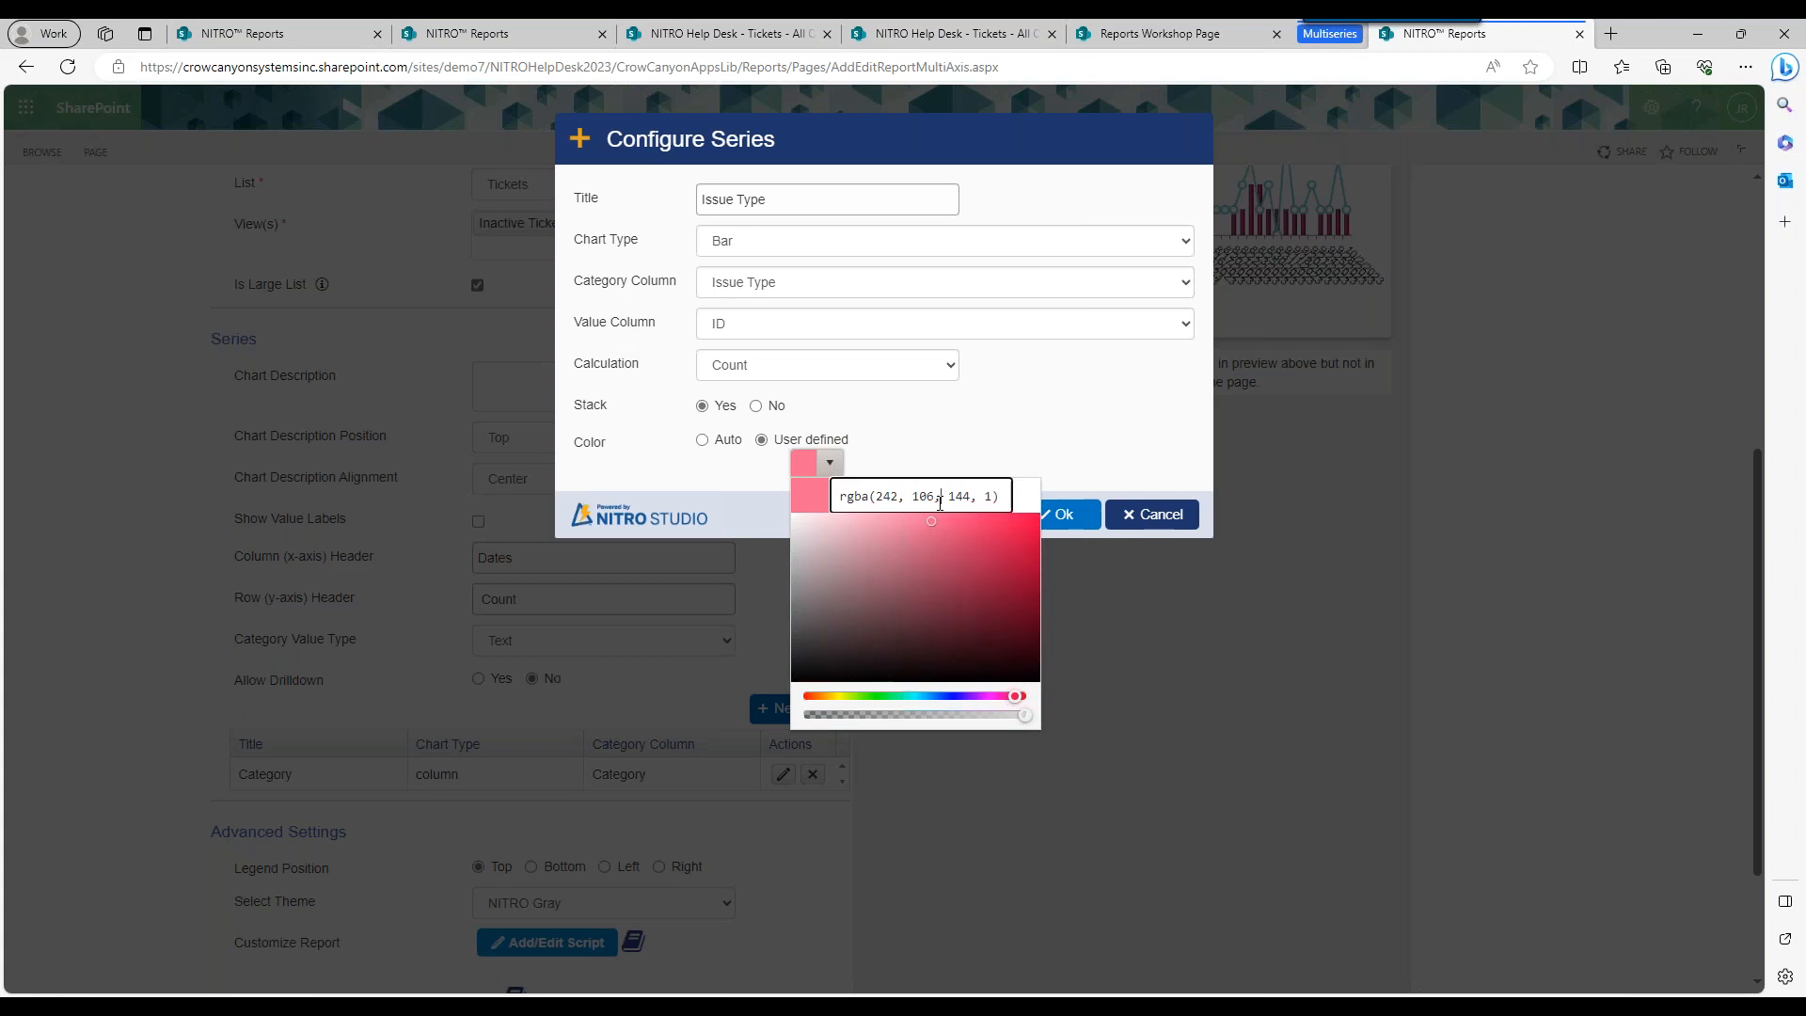
pyautogui.click(948, 436)
pyautogui.click(1065, 513)
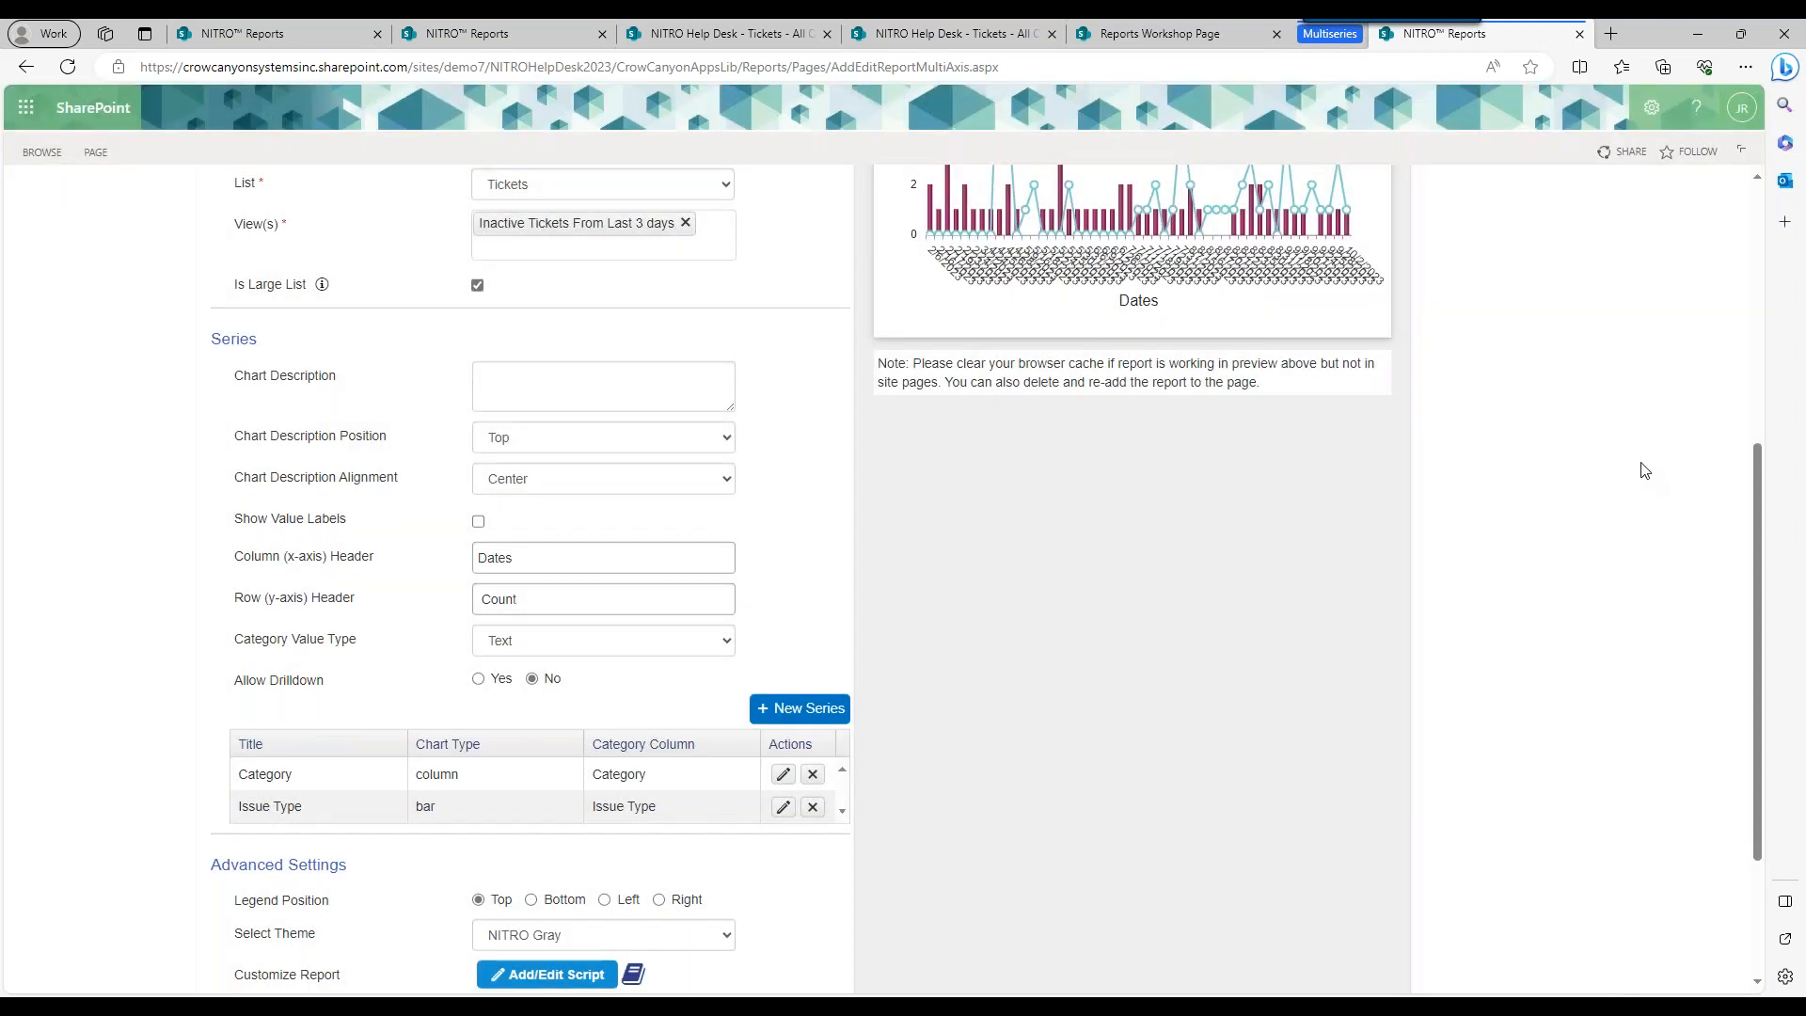
# Preview the report and compare the charted Category and Issue Type series with the configured series settings.
pyautogui.scroll(3, 1753, 396)
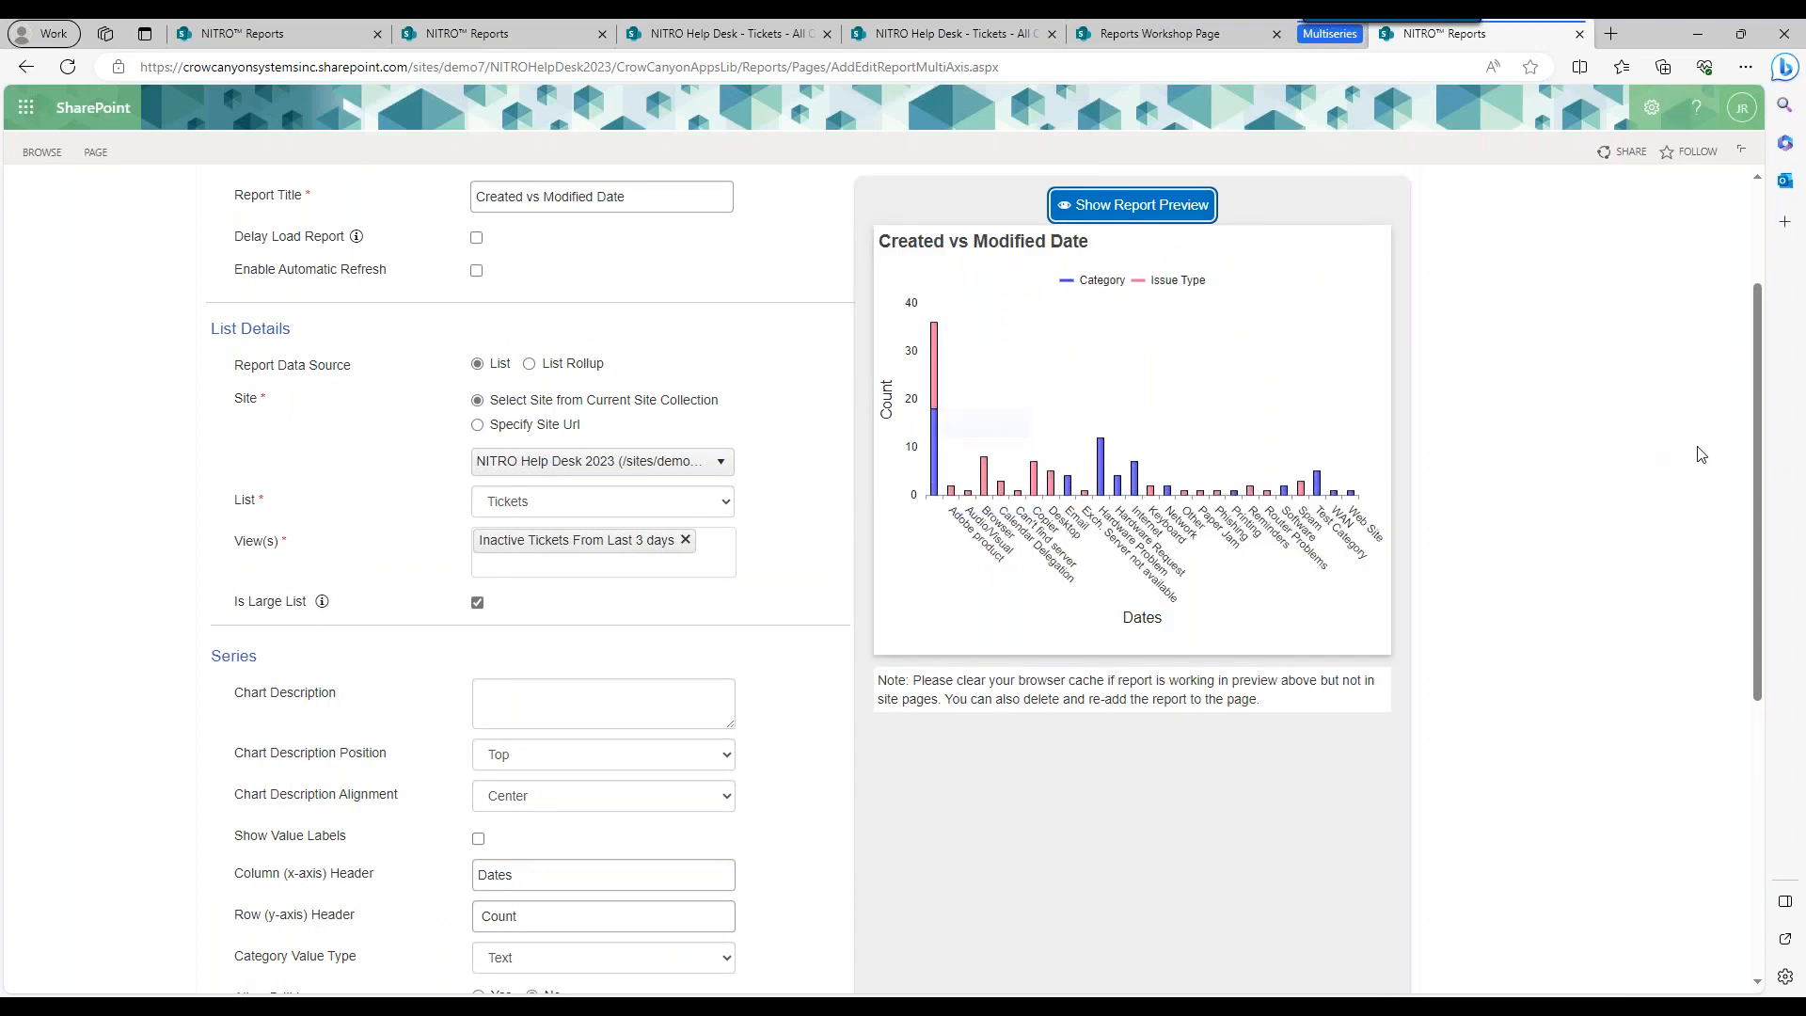
pyautogui.scroll(-1, 1767, 416)
pyautogui.scroll(-1, 1766, 416)
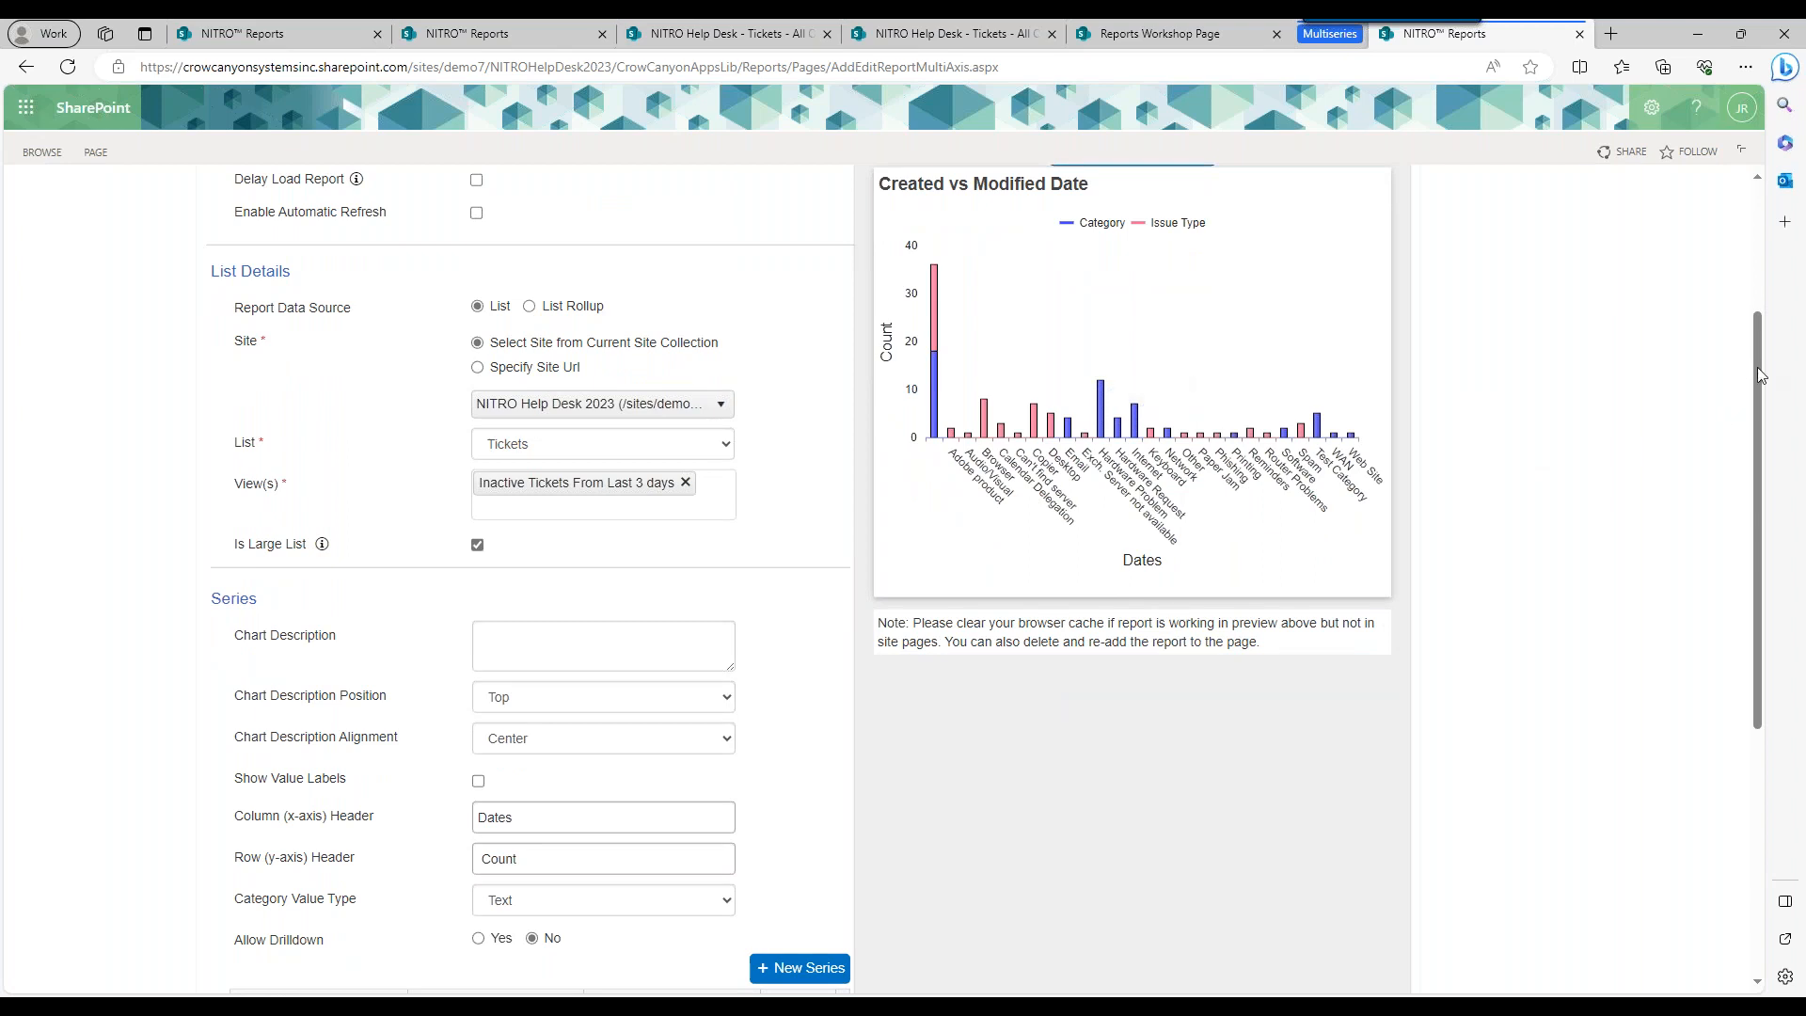
pyautogui.moveTo(1758, 368); pyautogui.dragTo(1775, 499)
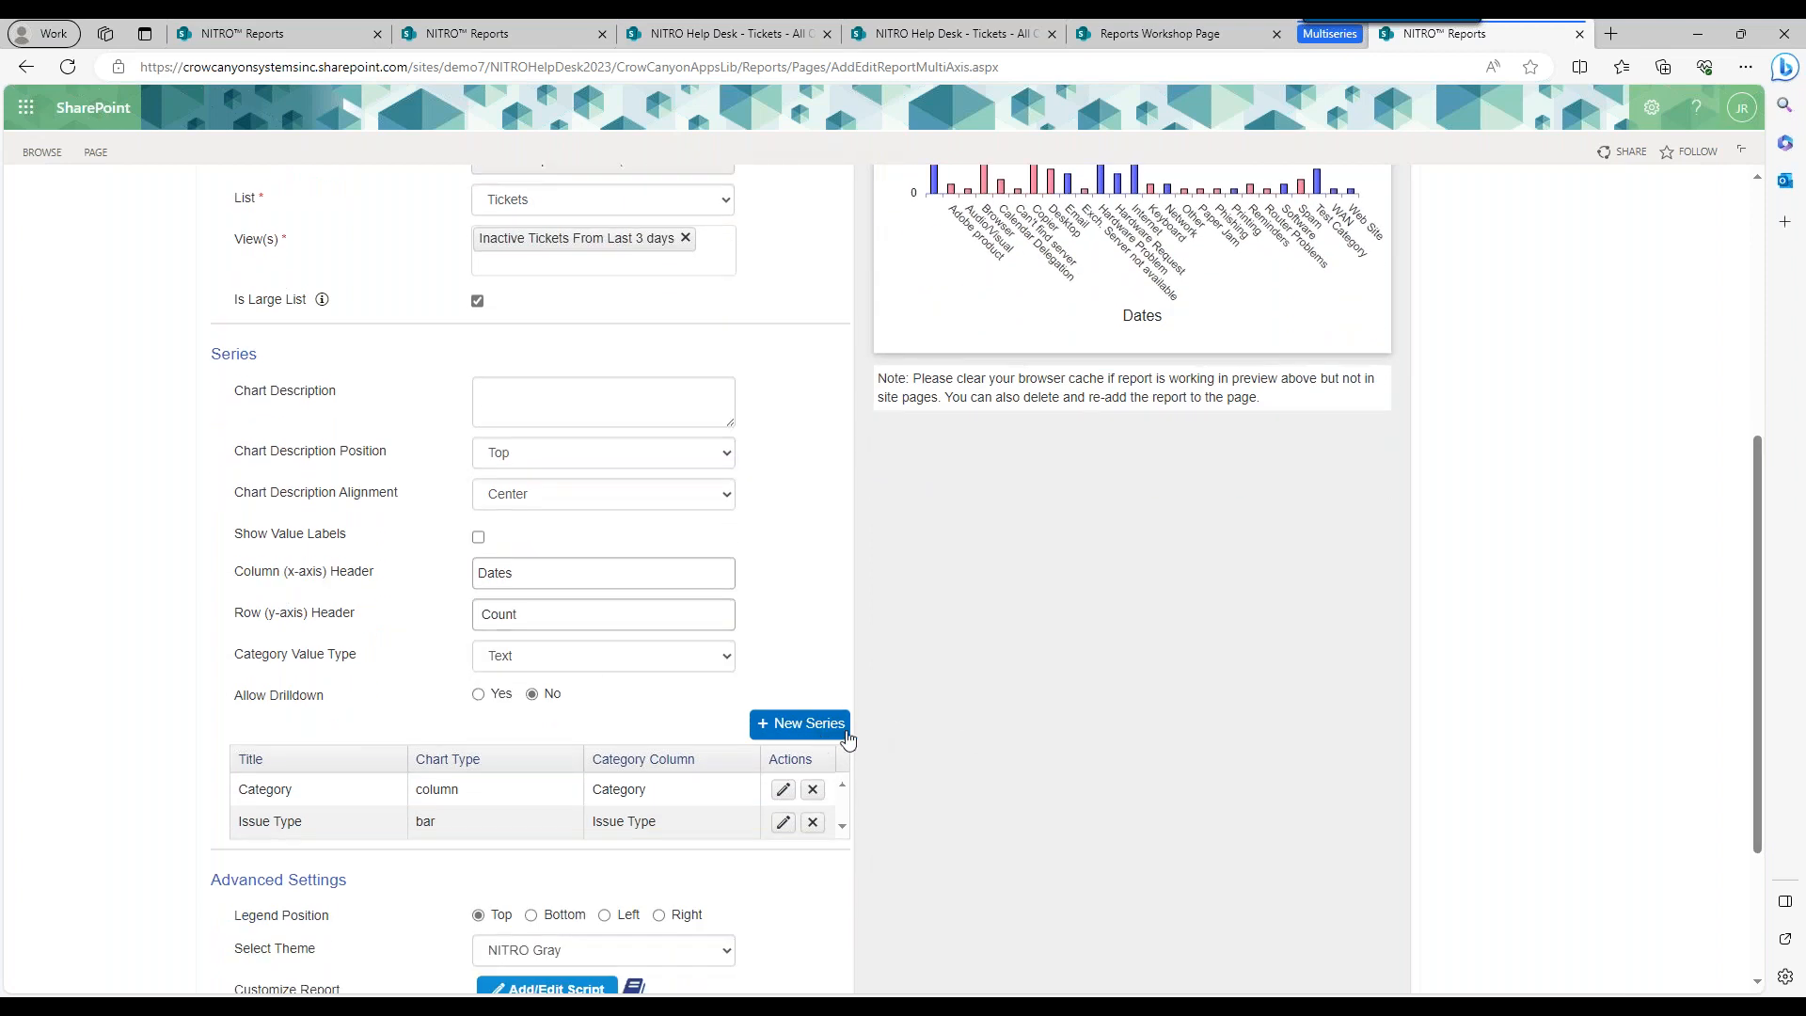
pyautogui.moveTo(1761, 538)
pyautogui.mouseDown()
pyautogui.moveTo(1758, 565)
pyautogui.moveTo(1761, 503)
pyautogui.mouseUp()
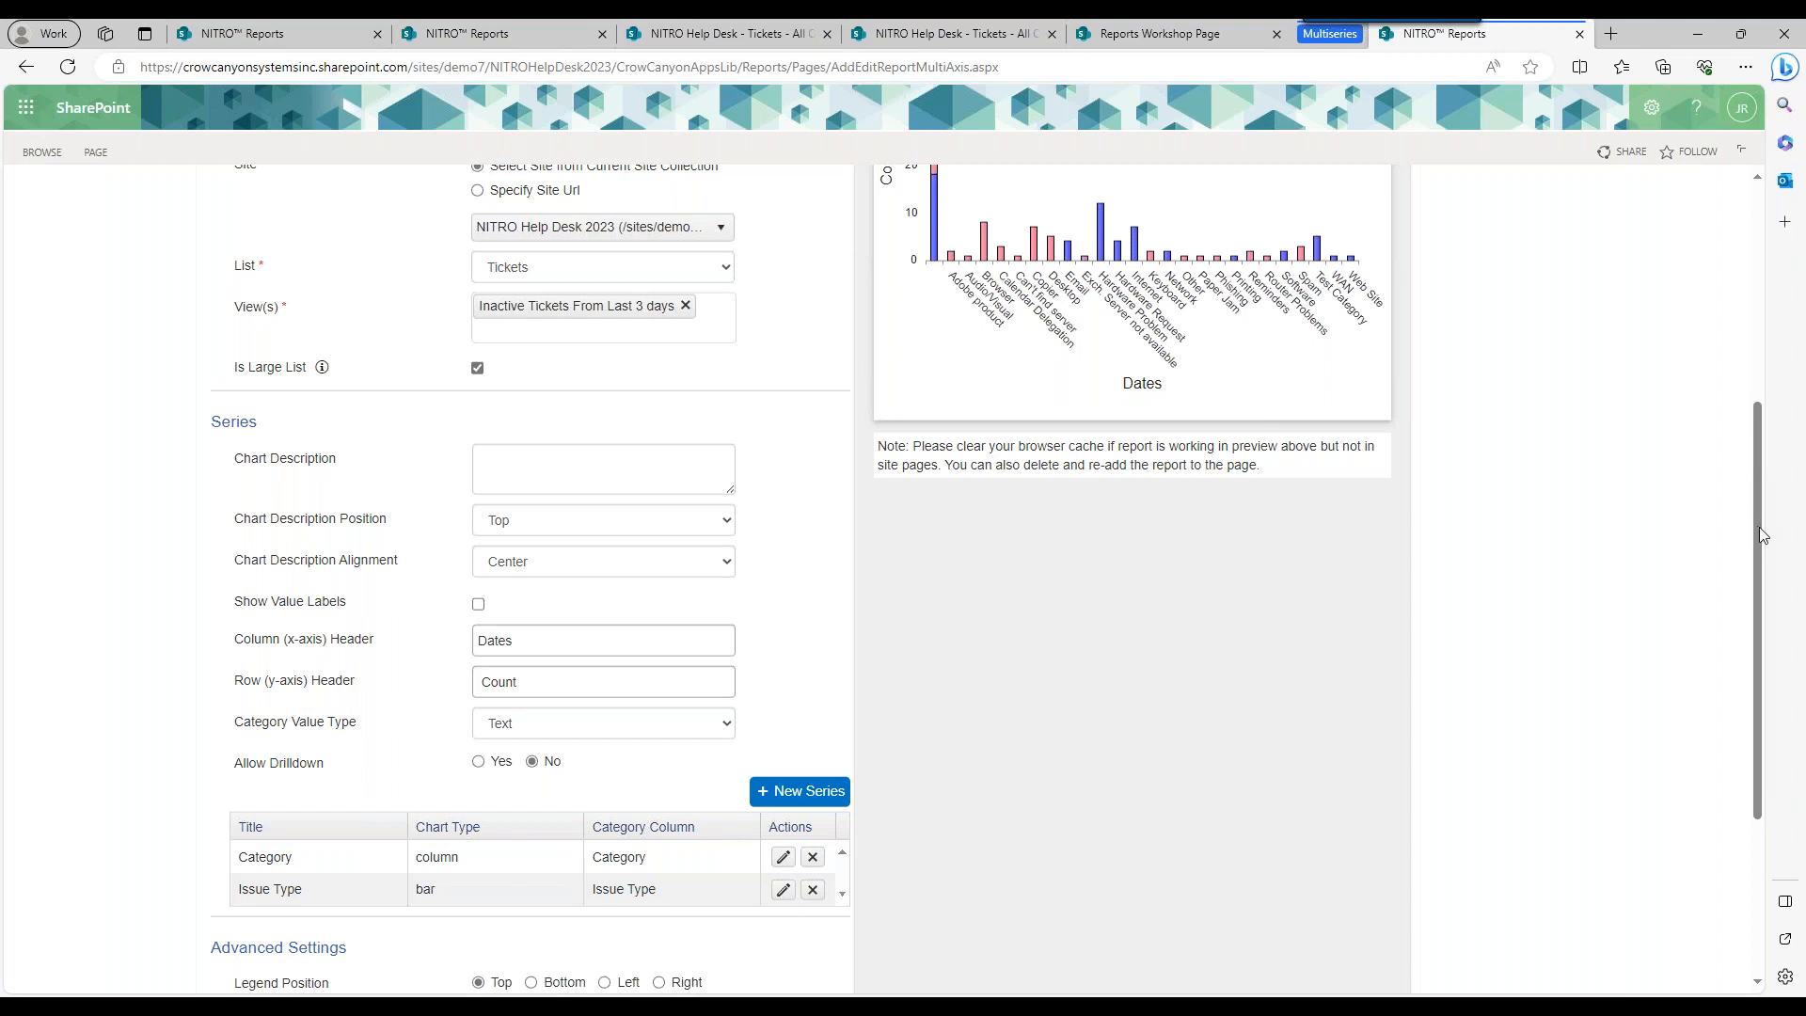
pyautogui.scroll(2, 1760, 527)
pyautogui.scroll(-2, 1762, 510)
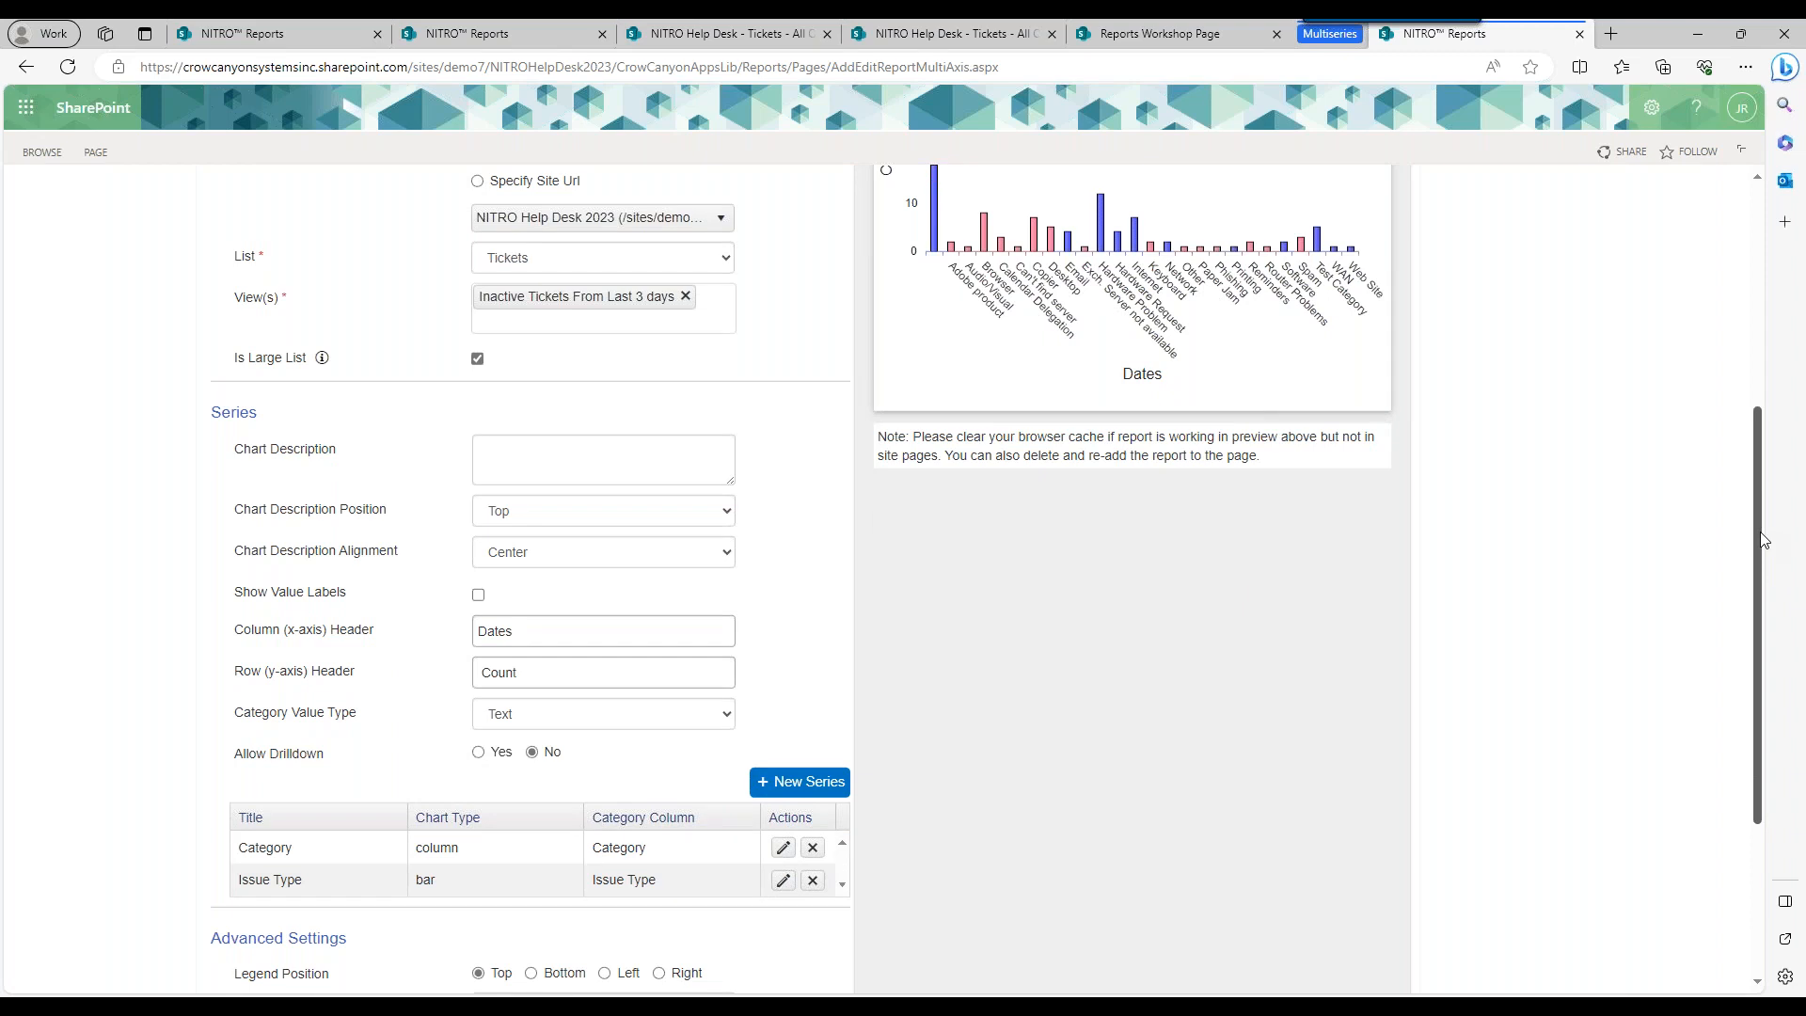
pyautogui.scroll(-4, 1754, 563)
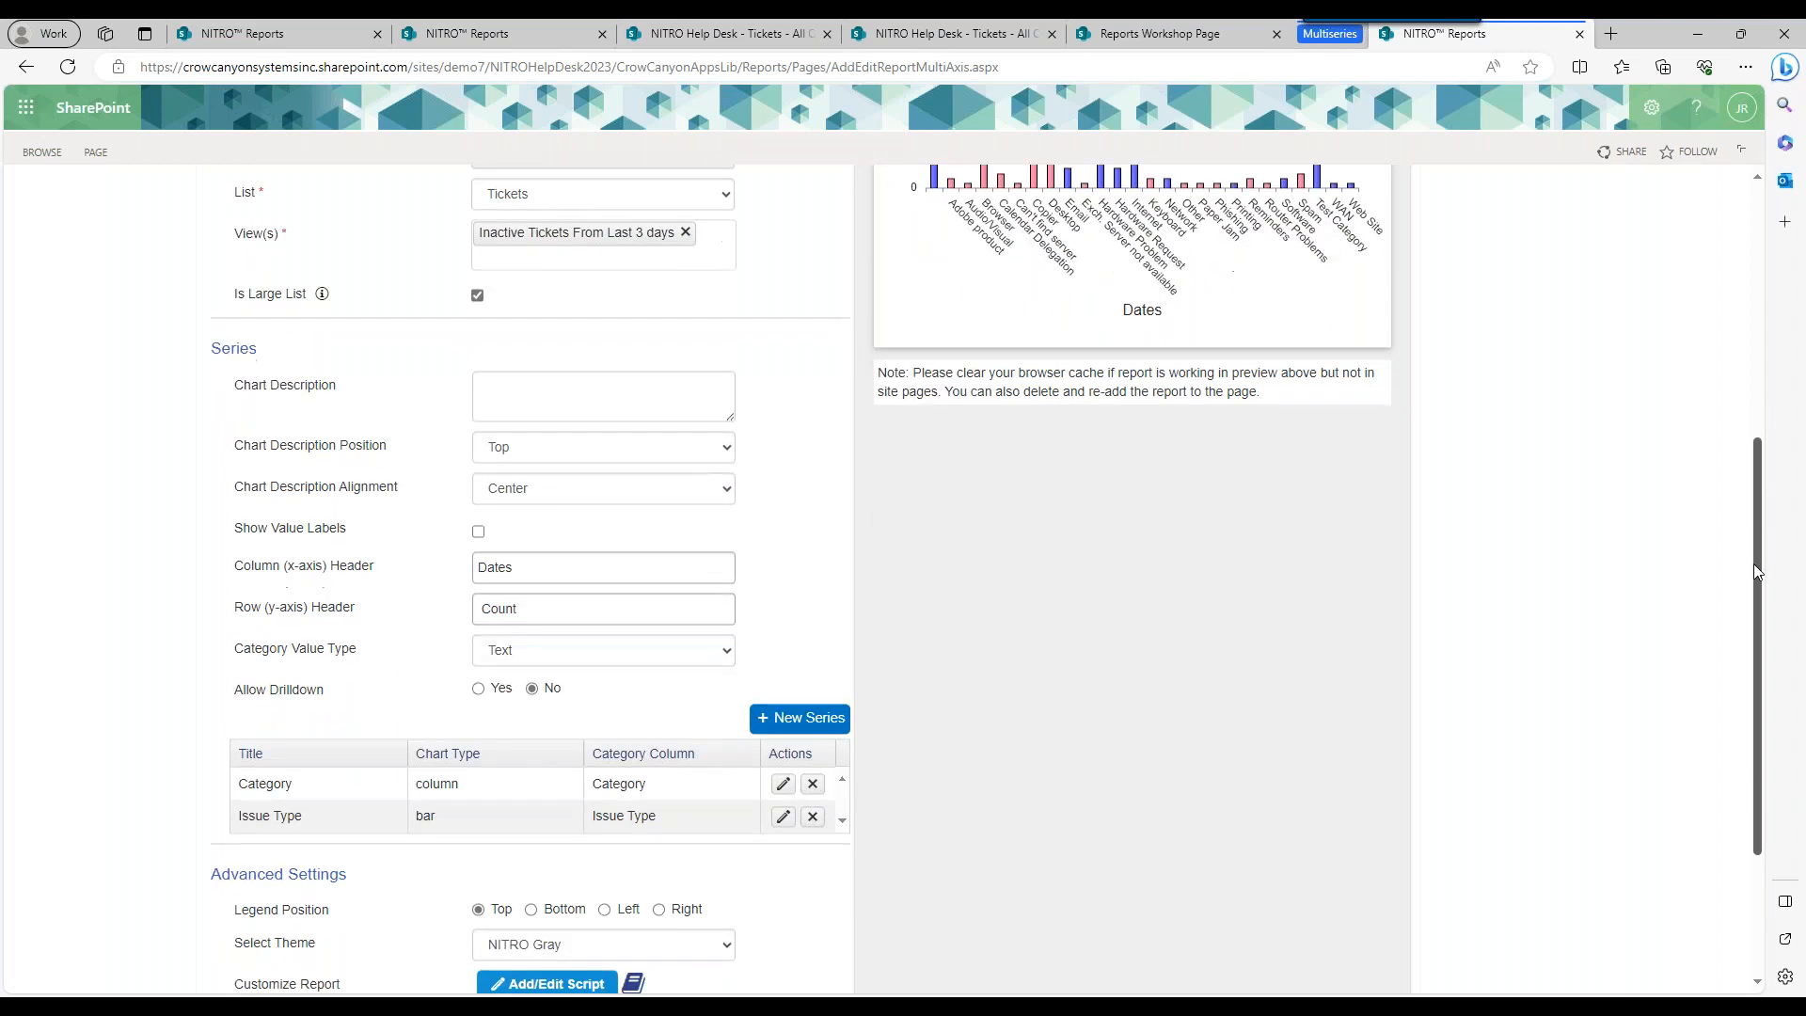
pyautogui.scroll(5, 1751, 492)
pyautogui.scroll(5, 1750, 491)
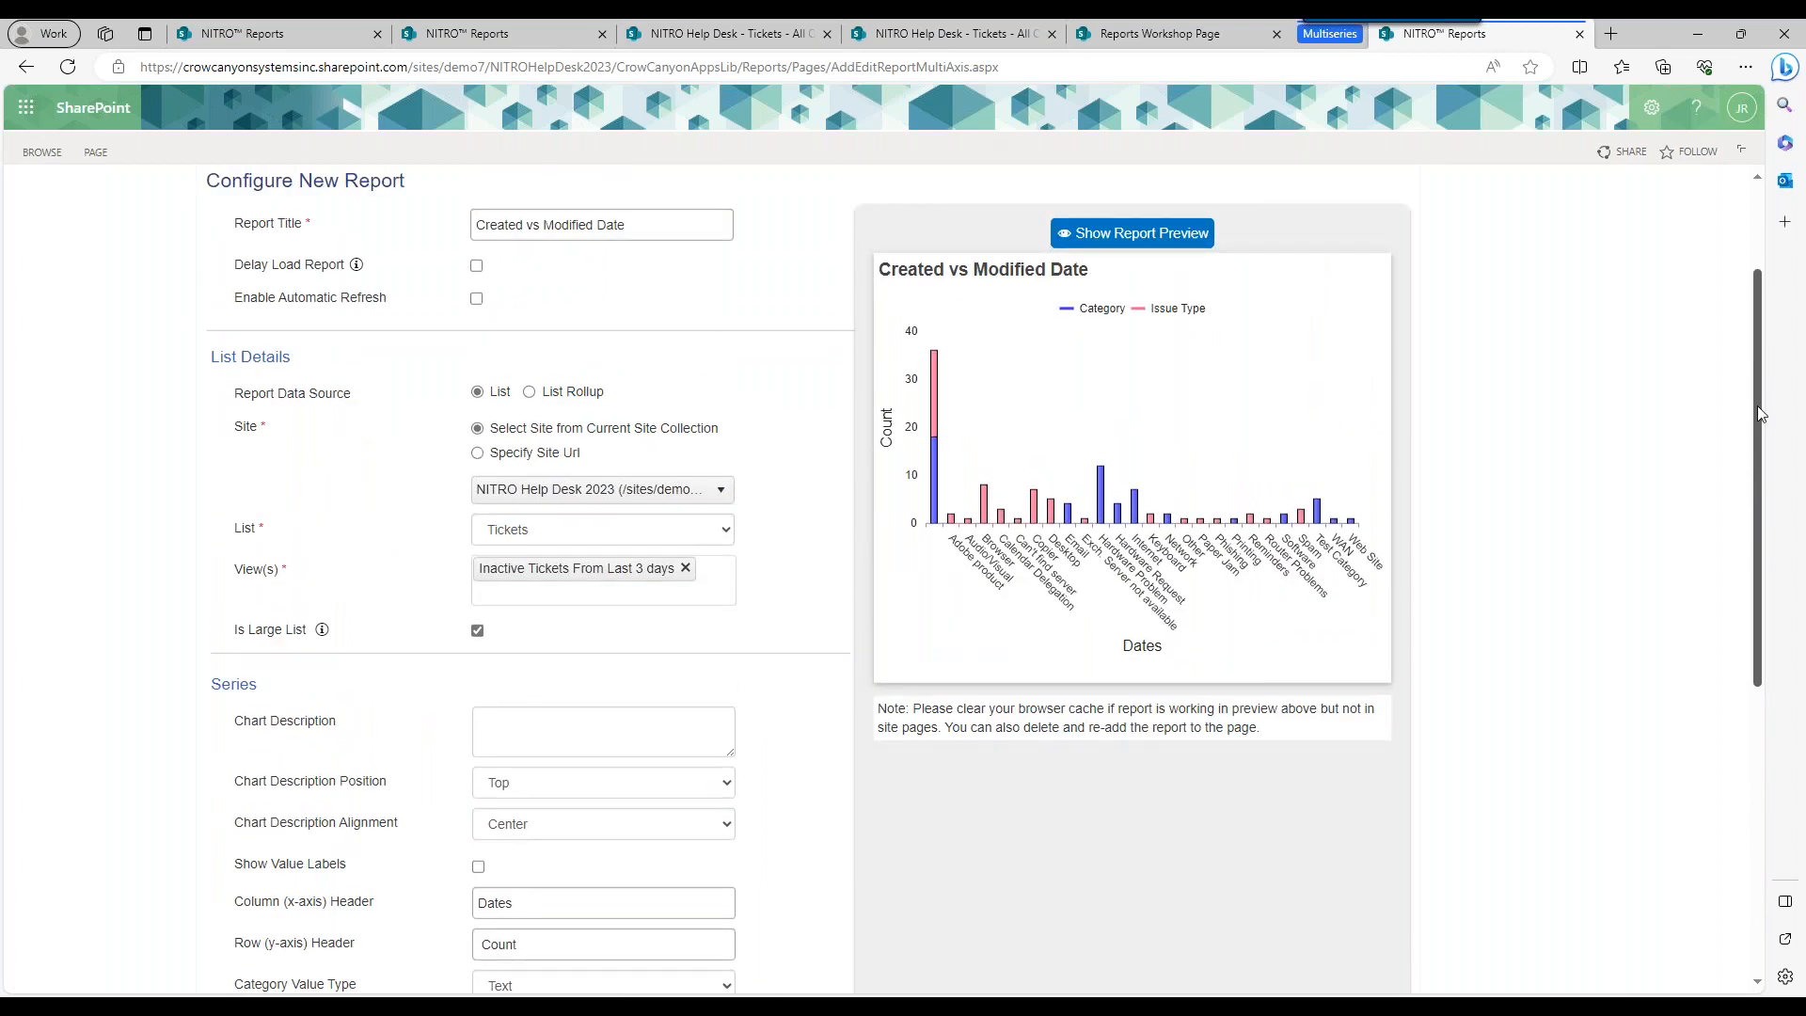
pyautogui.moveTo(1760, 407); pyautogui.dragTo(1760, 471)
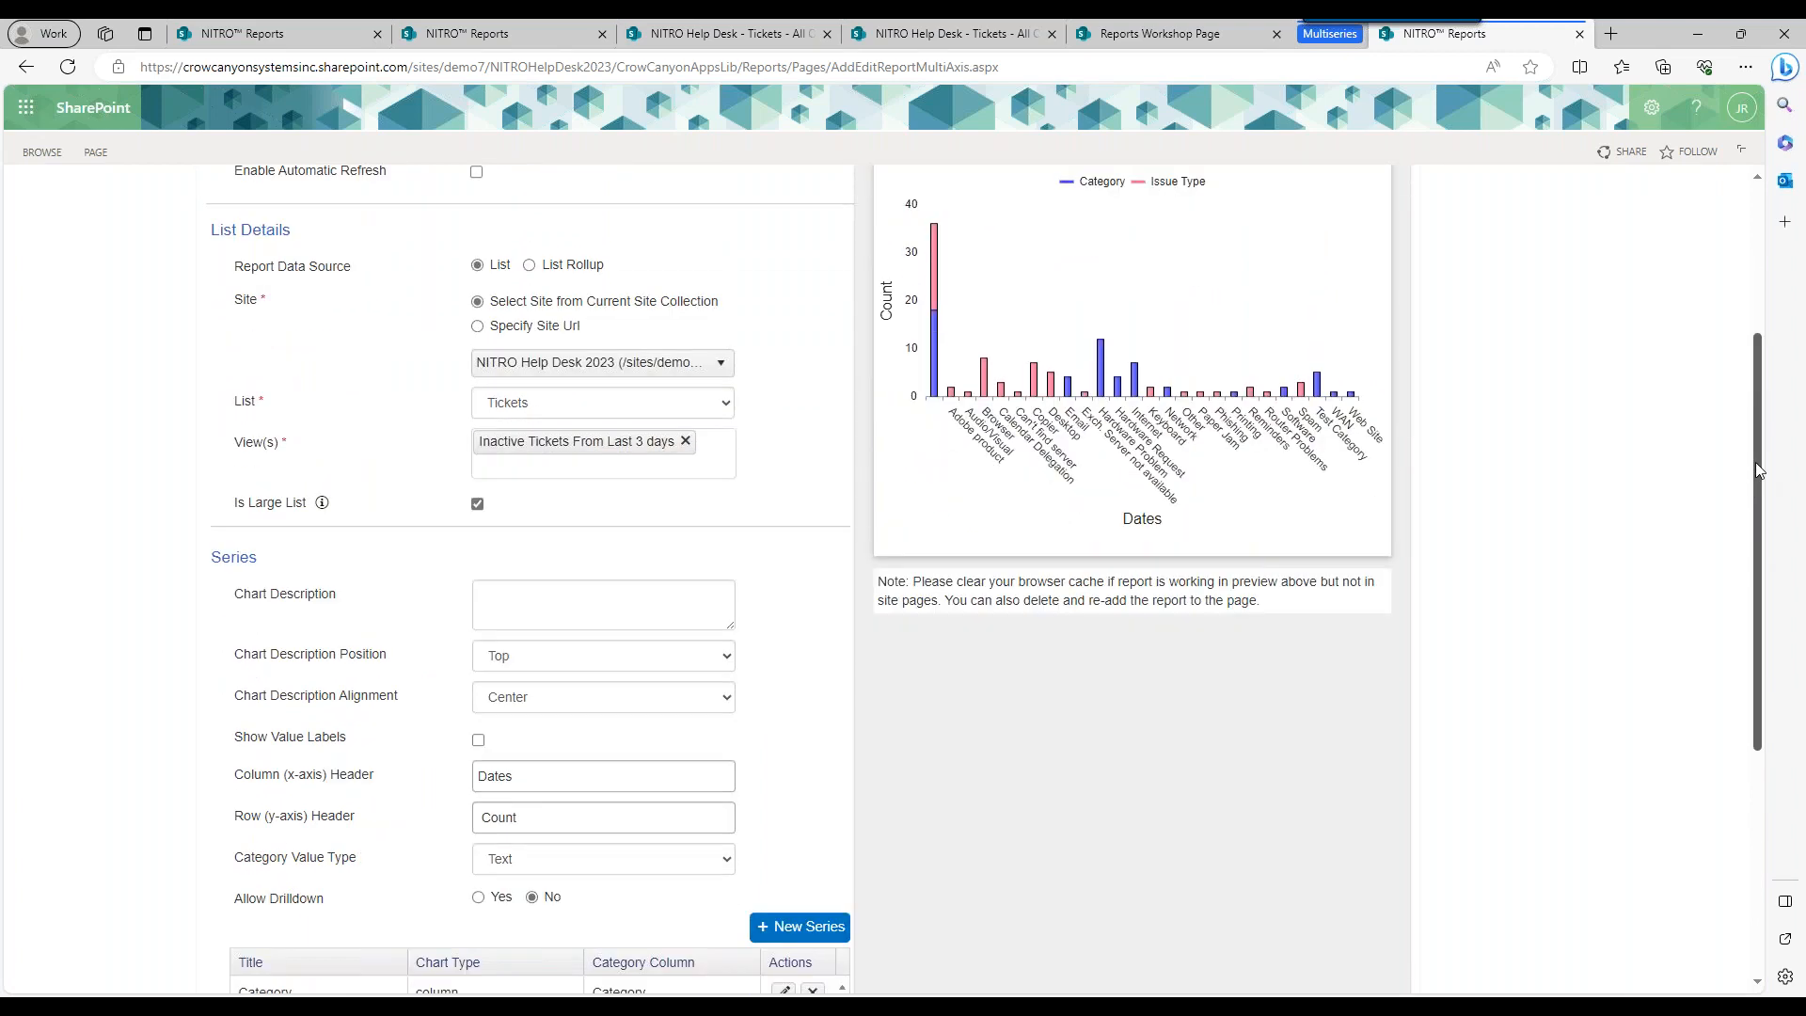
pyautogui.scroll(1, 1756, 451)
pyautogui.scroll(-4, 1755, 461)
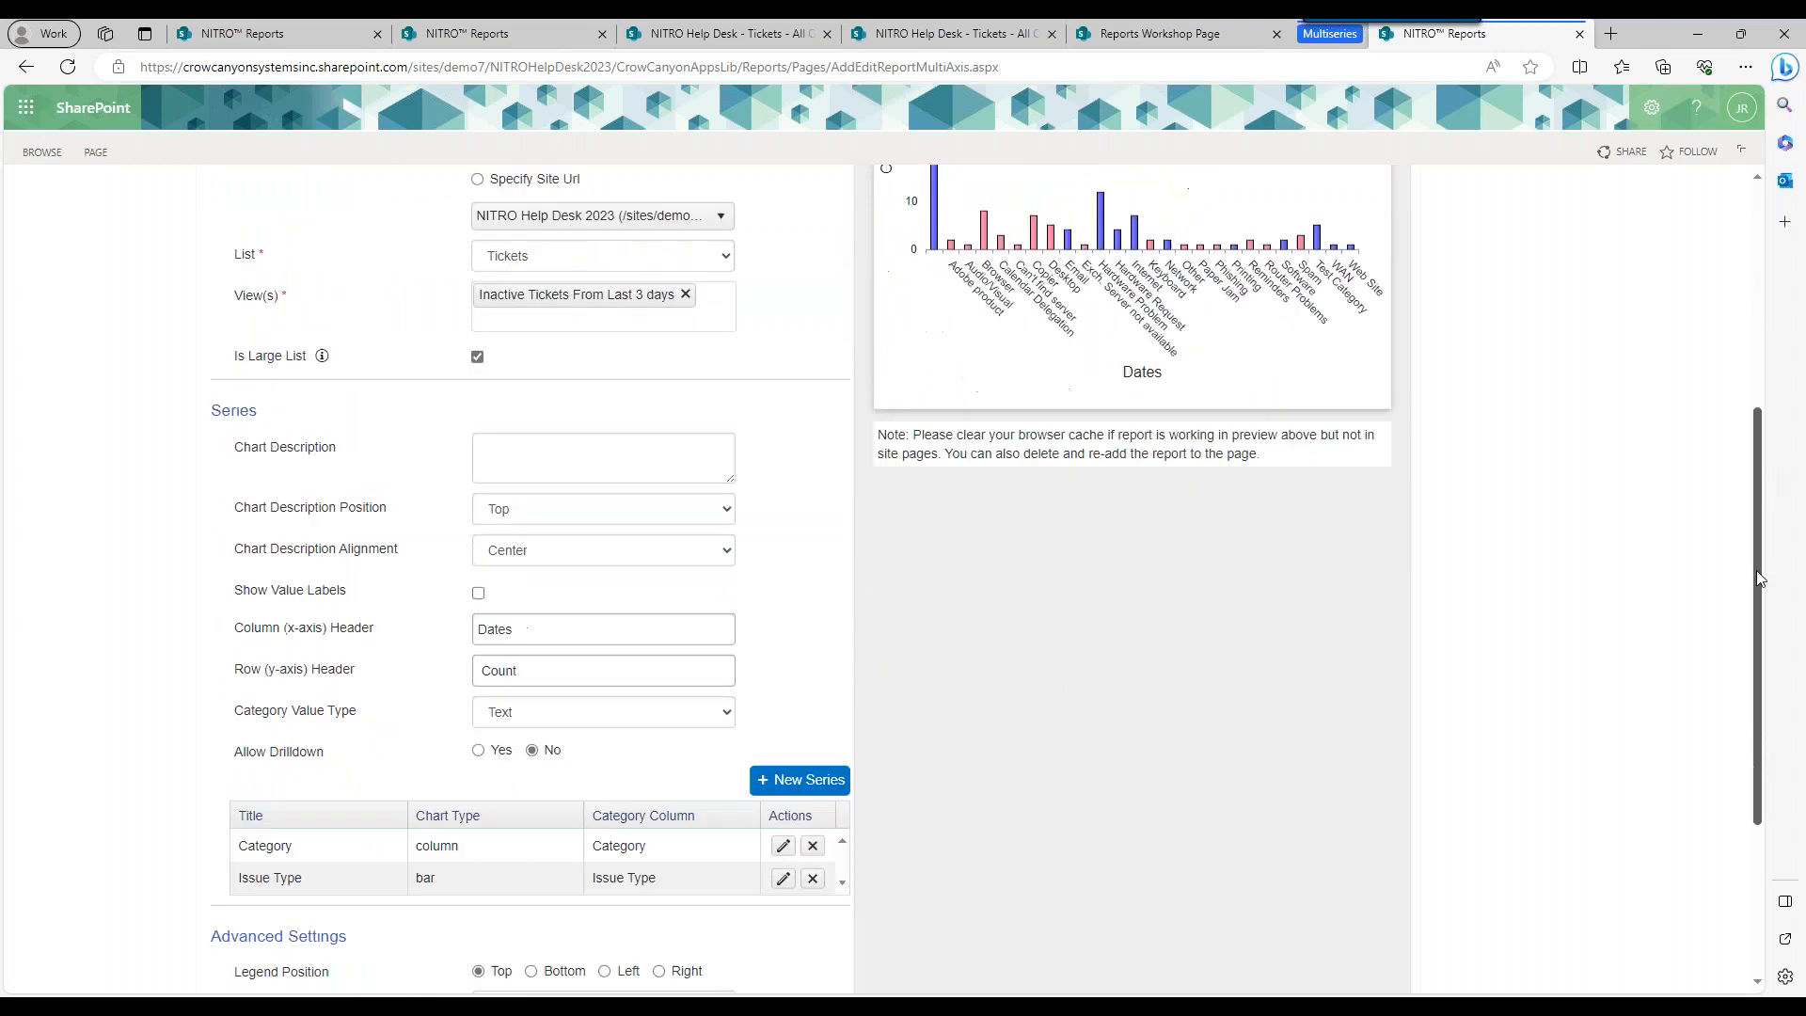
# Set the report's legend position to Bottom and save the report.
pyautogui.scroll(-3, 1757, 576)
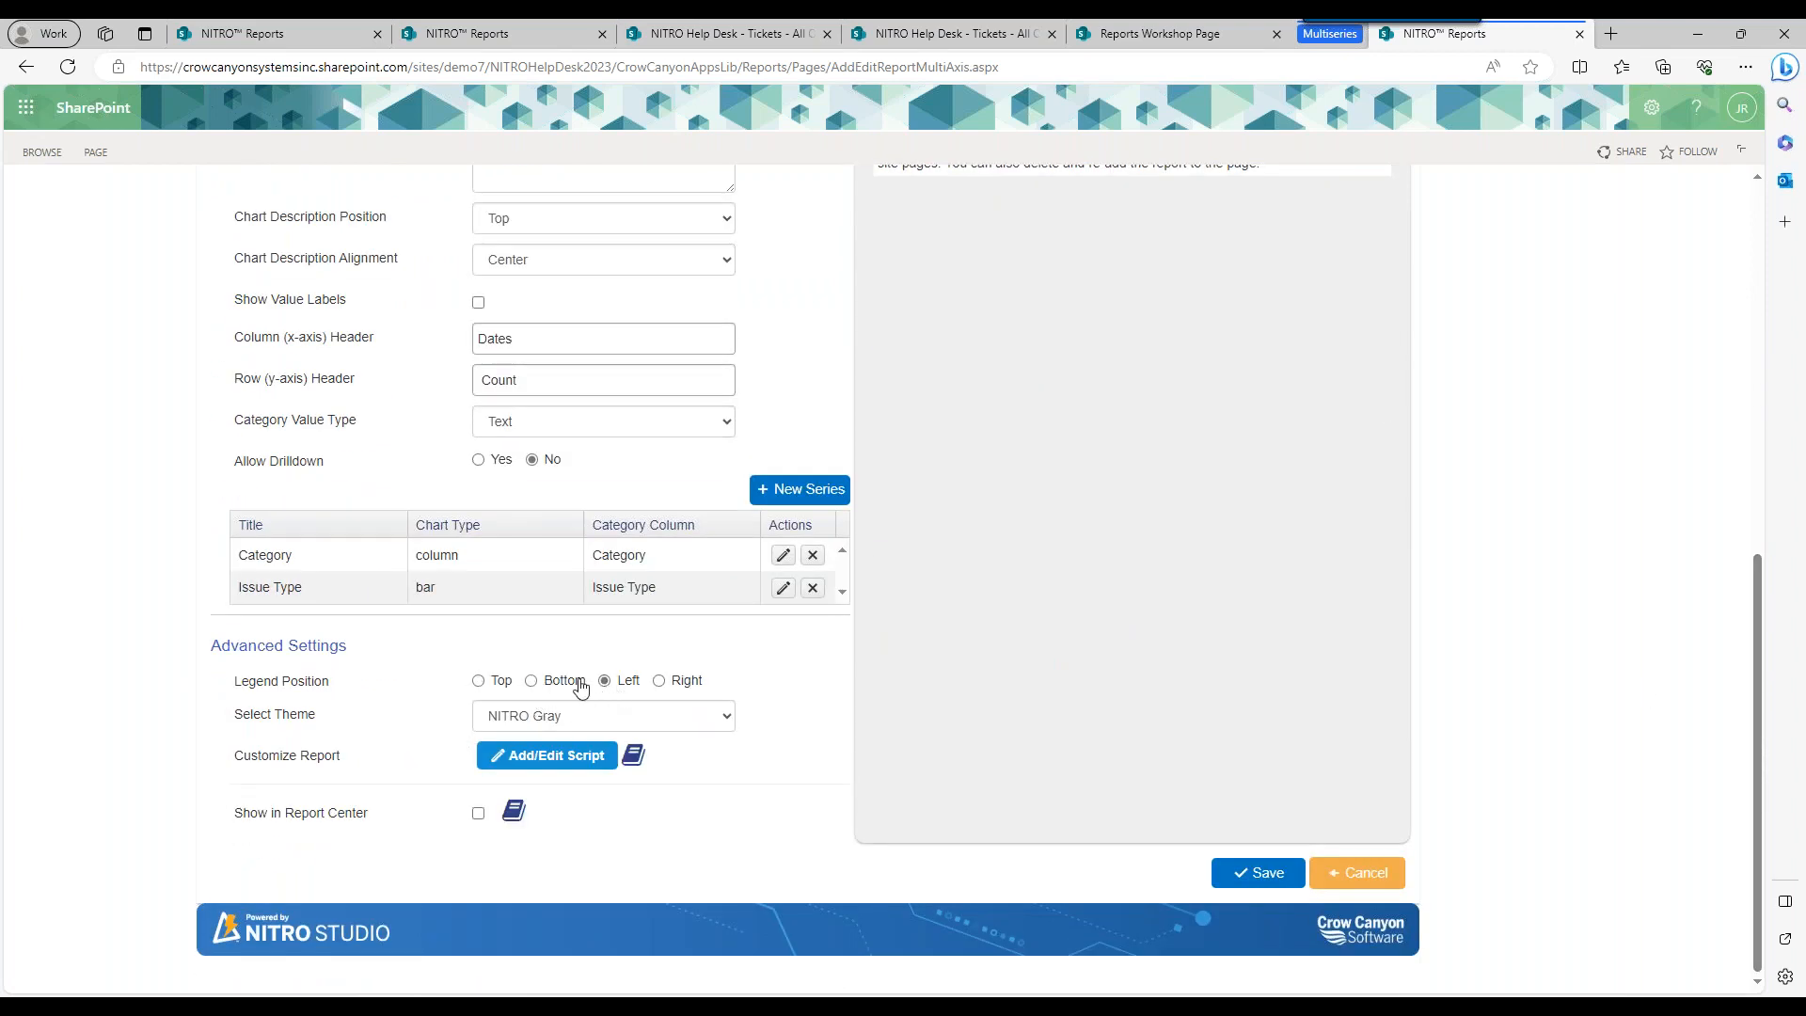
pyautogui.click(679, 681)
pyautogui.click(560, 683)
pyautogui.click(1256, 873)
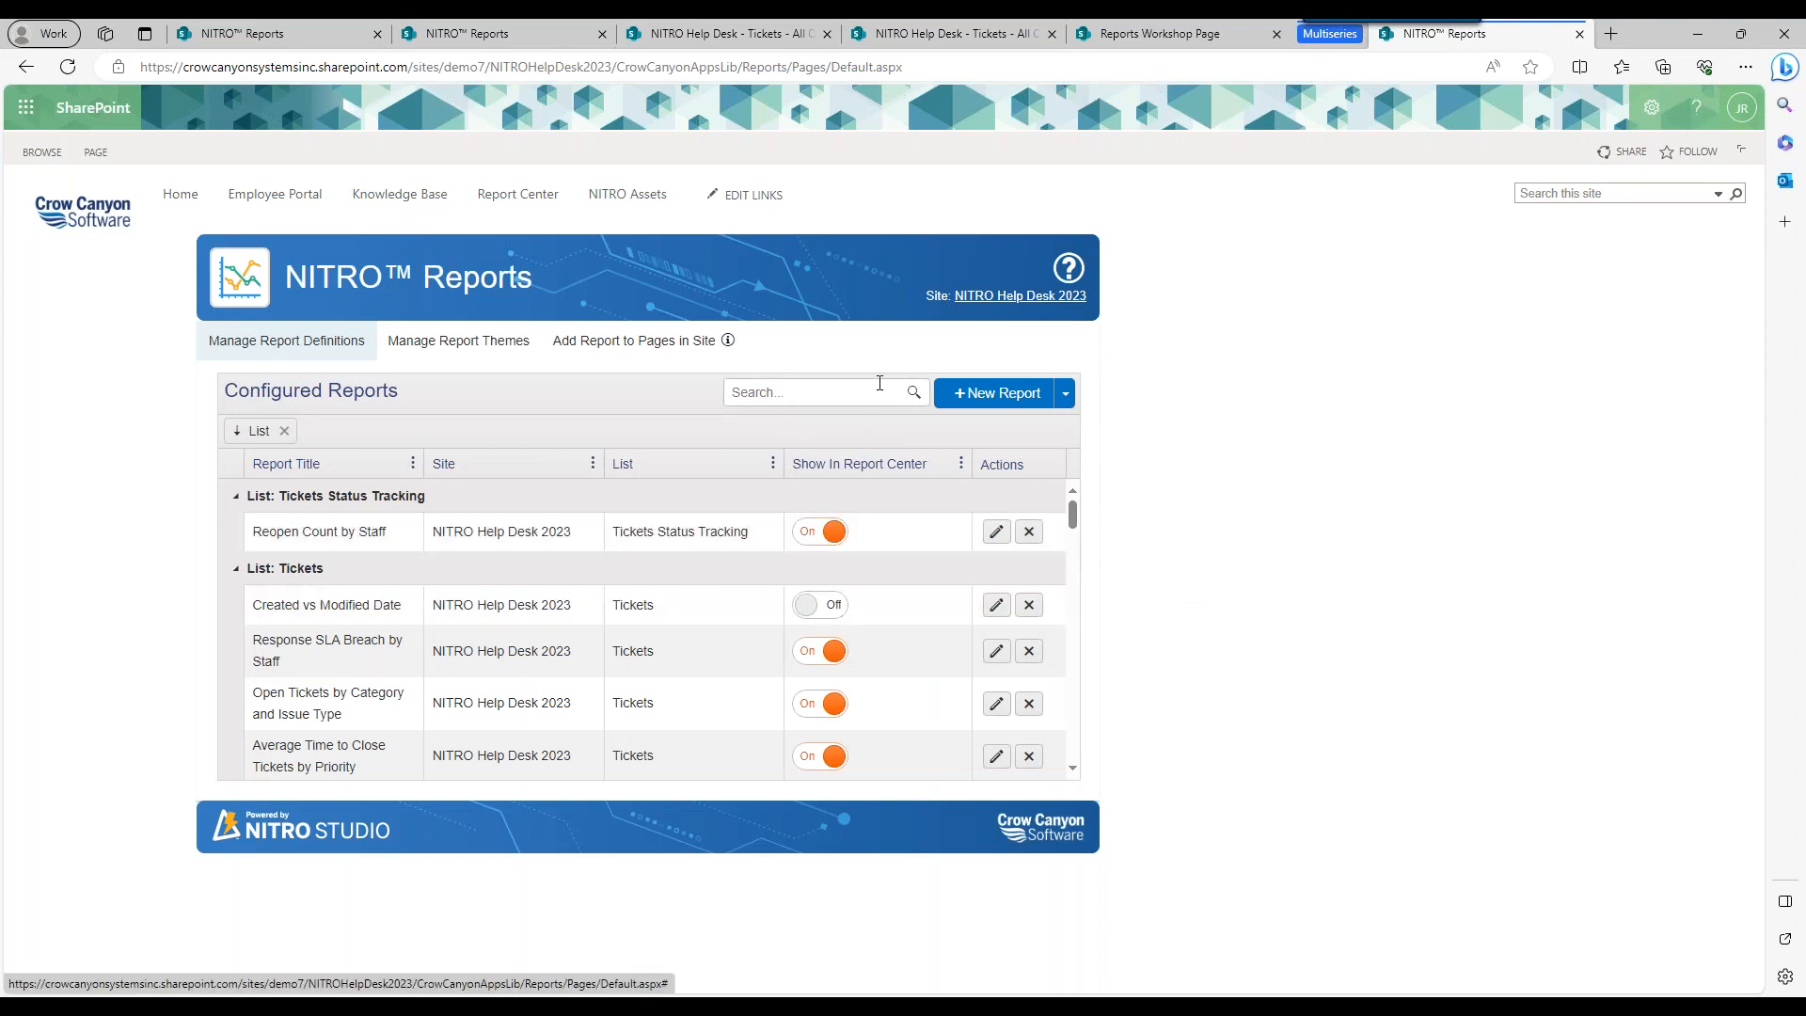
# Search the configured reports for "created" and open the Created vs Modified Date report for editing.
pyautogui.write('created')
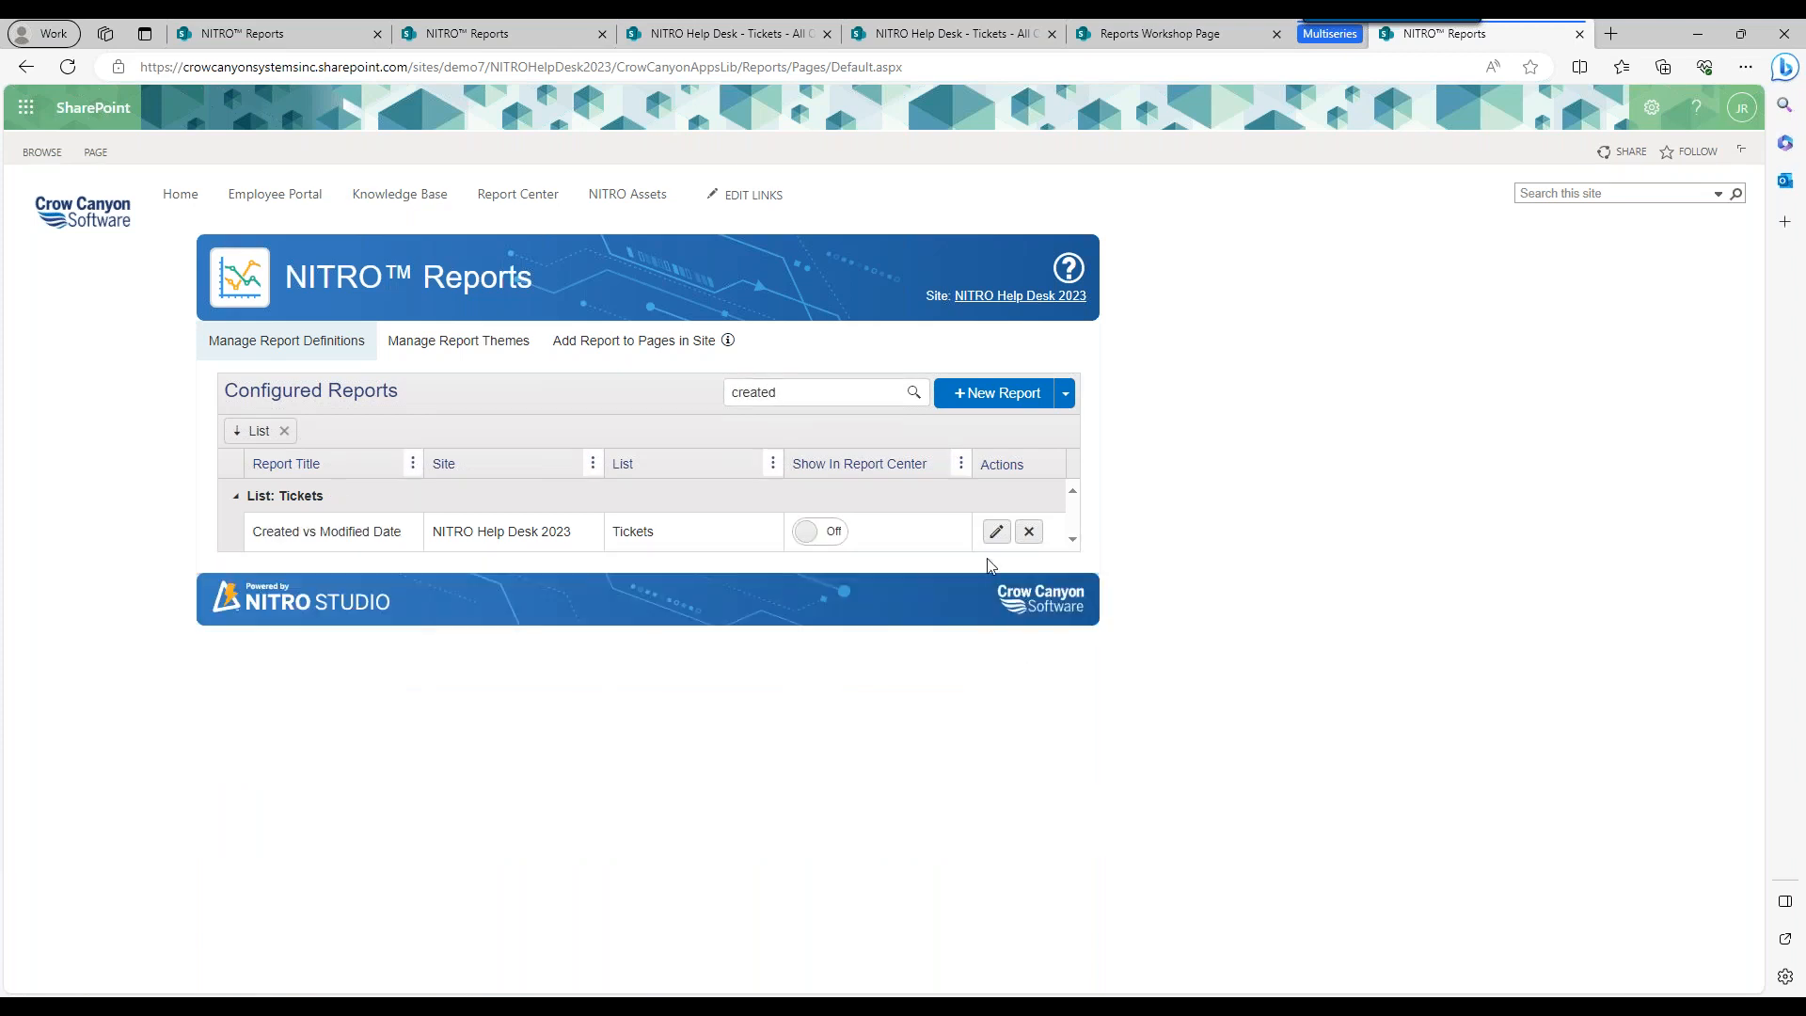
pyautogui.click(995, 534)
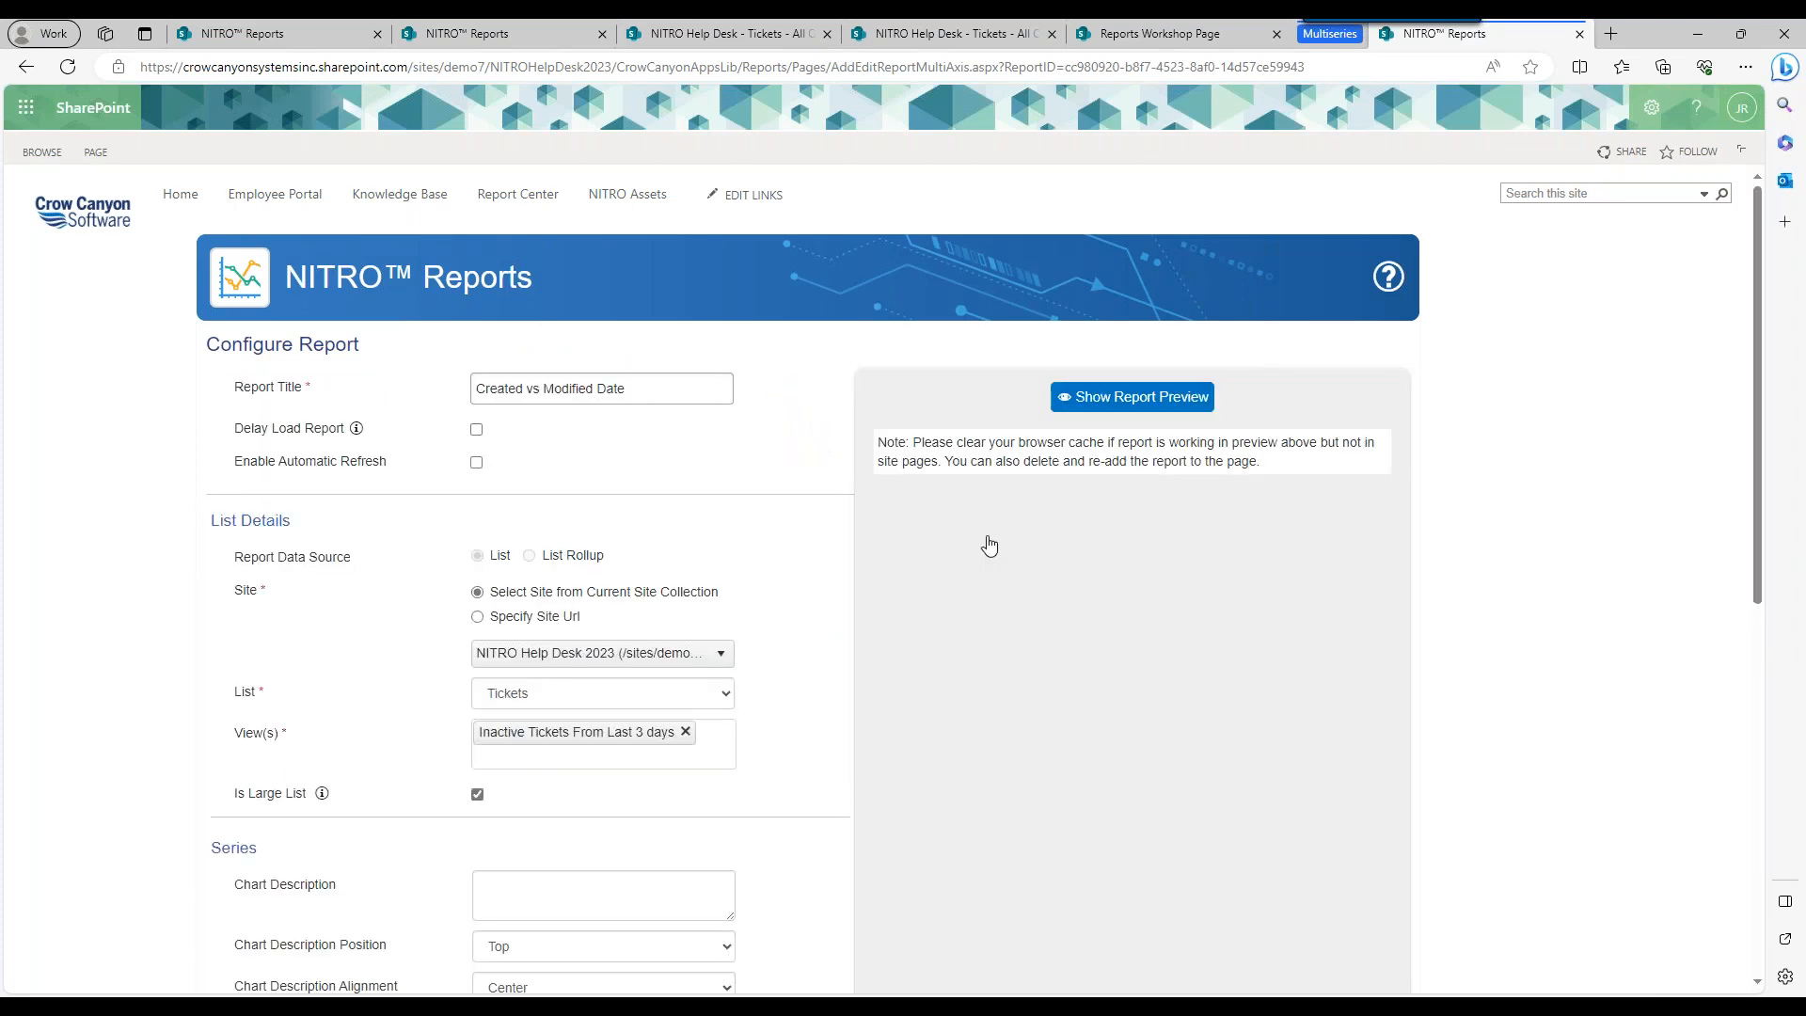
pyautogui.moveTo(1755, 337); pyautogui.dragTo(1797, 733)
pyautogui.moveTo(1799, 749); pyautogui.dragTo(1799, 289)
# Preview the reopened report and review its legend placement and series configuration.
pyautogui.click(1146, 399)
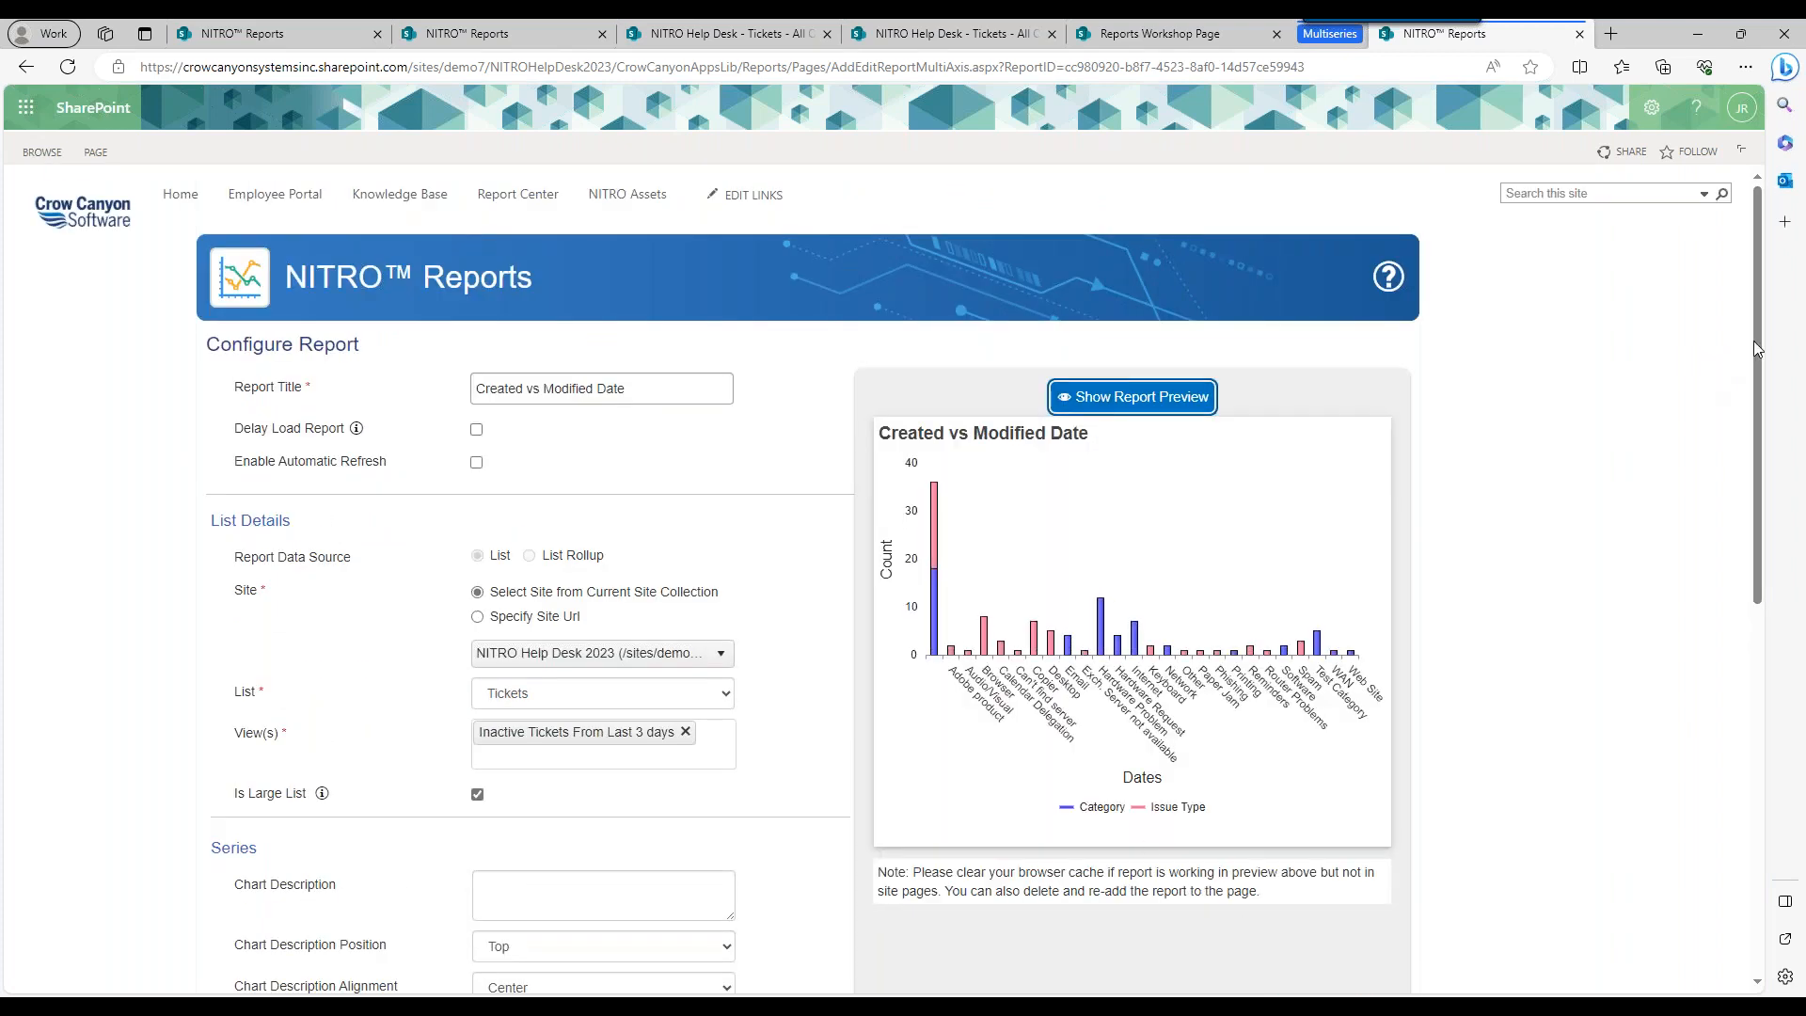
pyautogui.moveTo(1759, 346); pyautogui.dragTo(1772, 527)
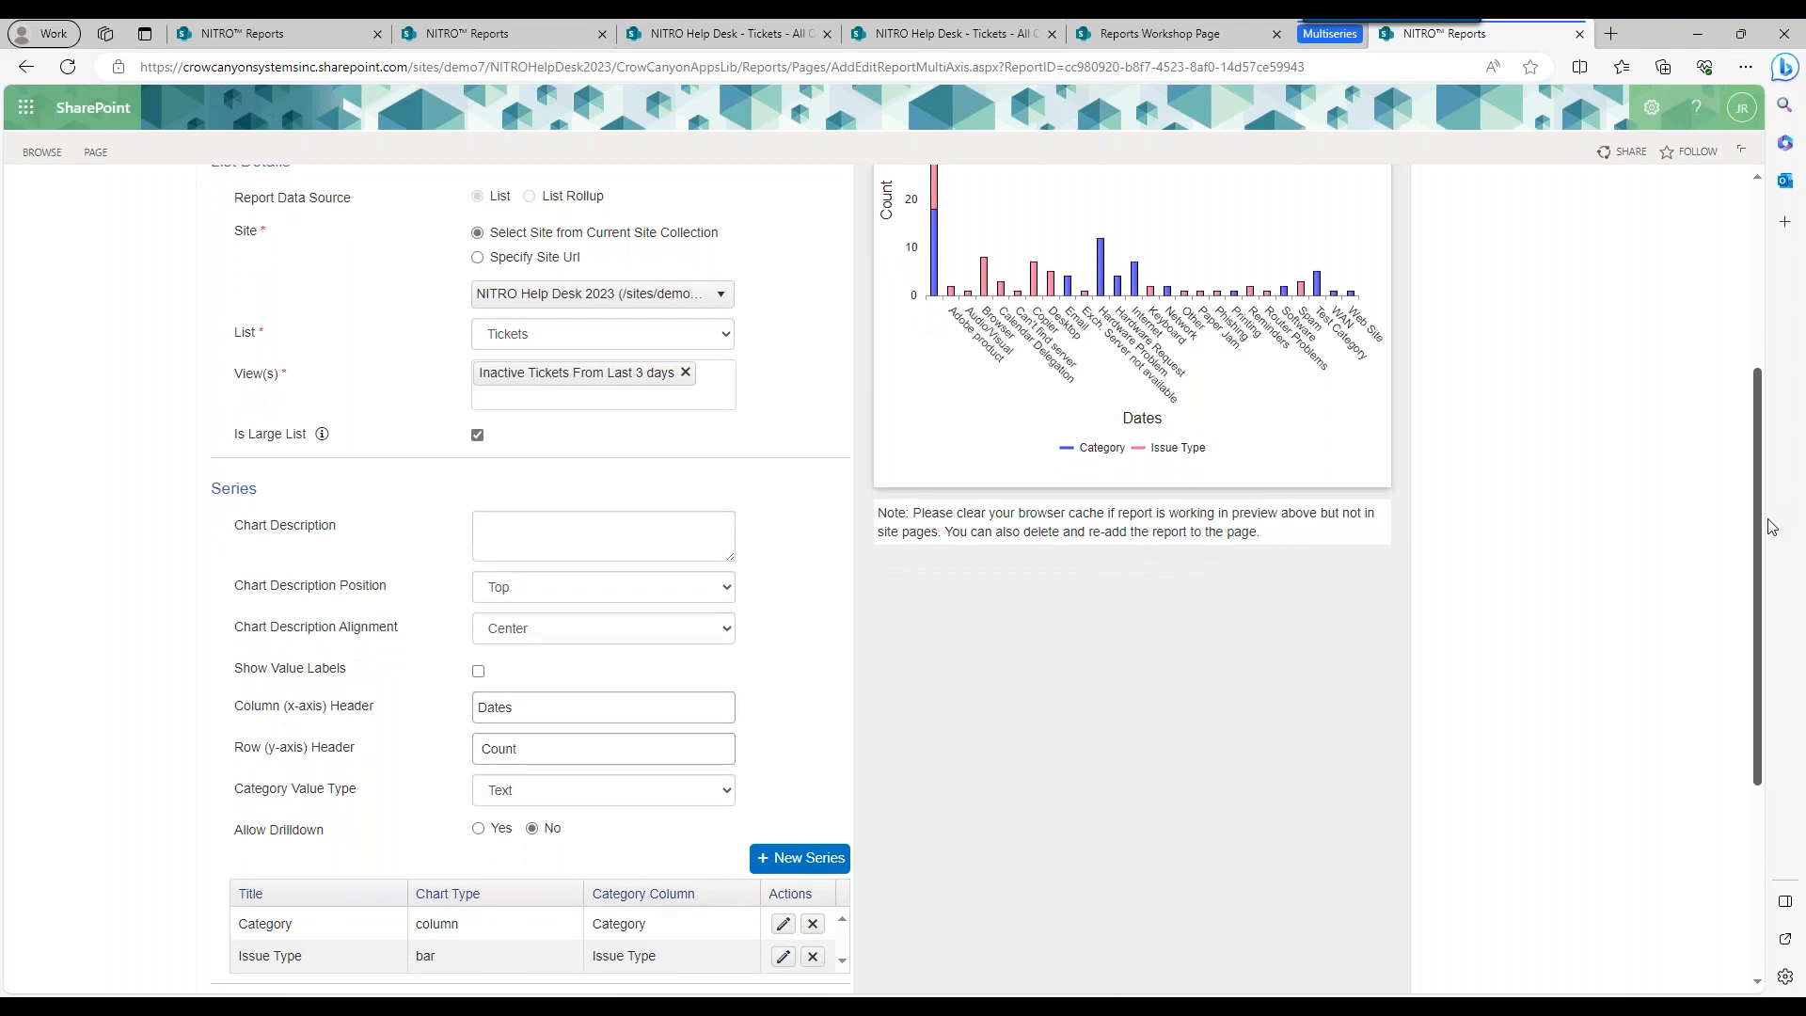
pyautogui.moveTo(1773, 527); pyautogui.dragTo(1734, 427)
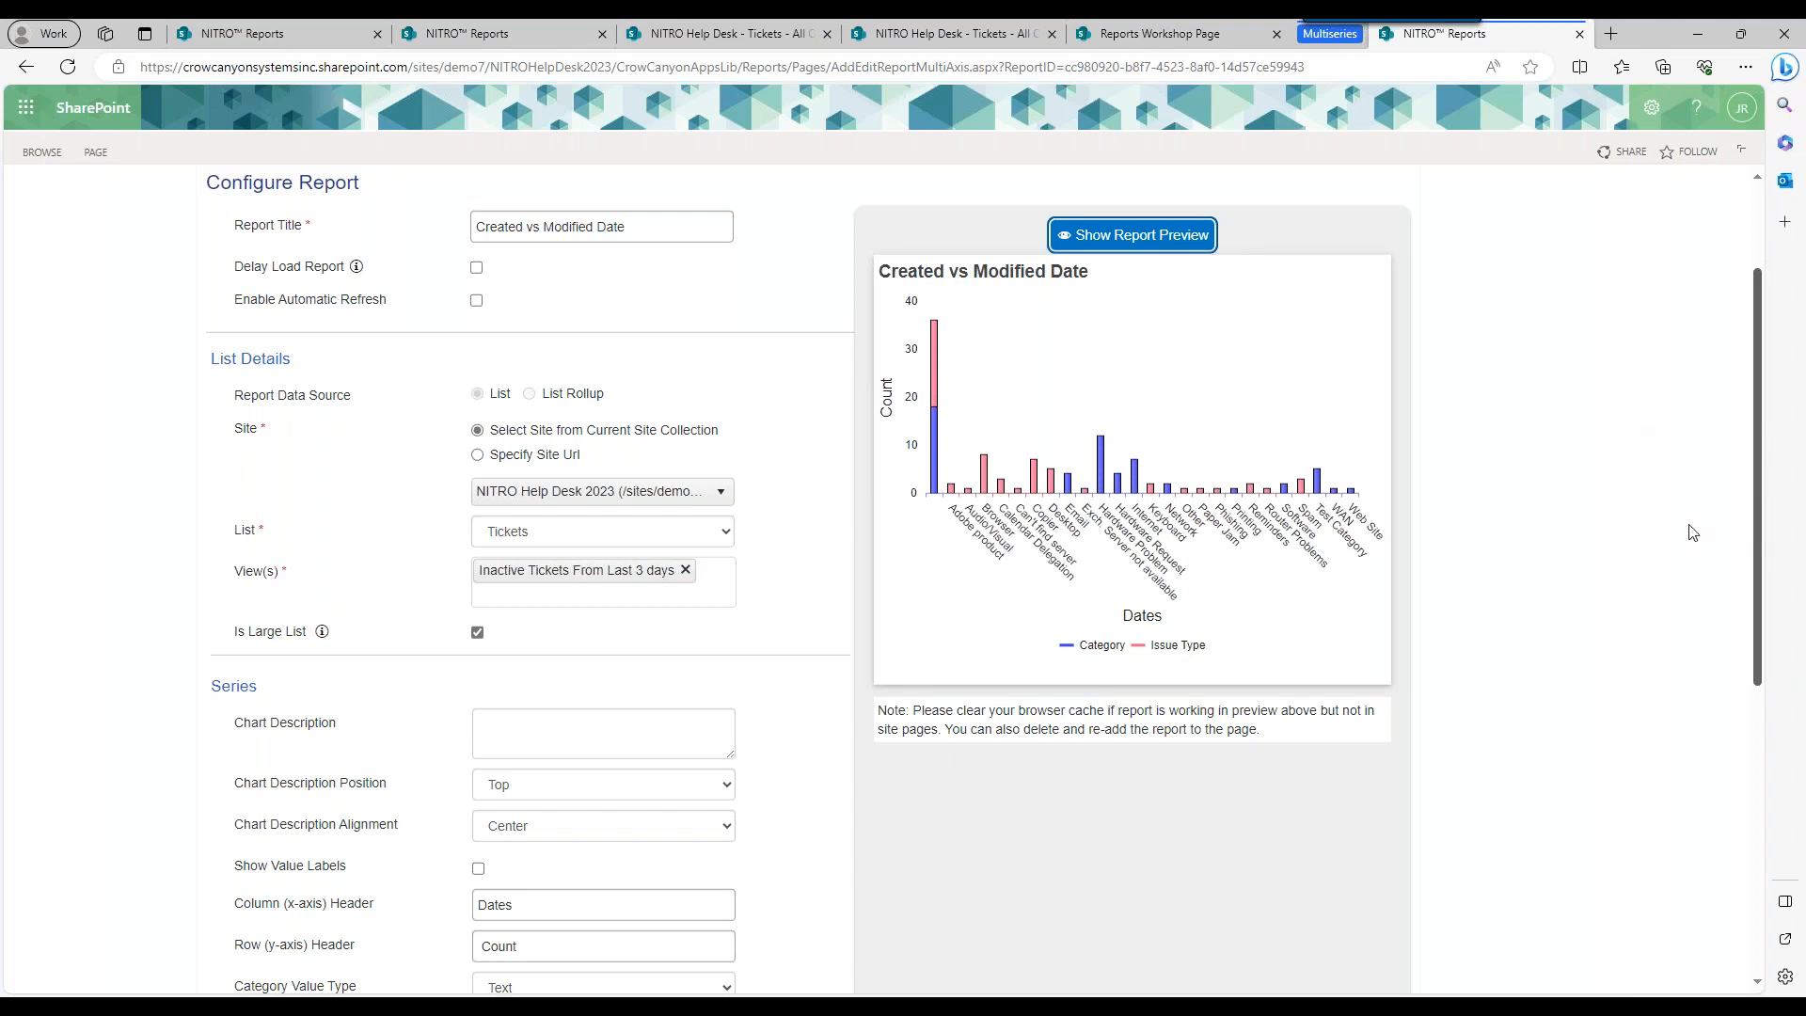
pyautogui.moveTo(1759, 540); pyautogui.dragTo(1761, 683)
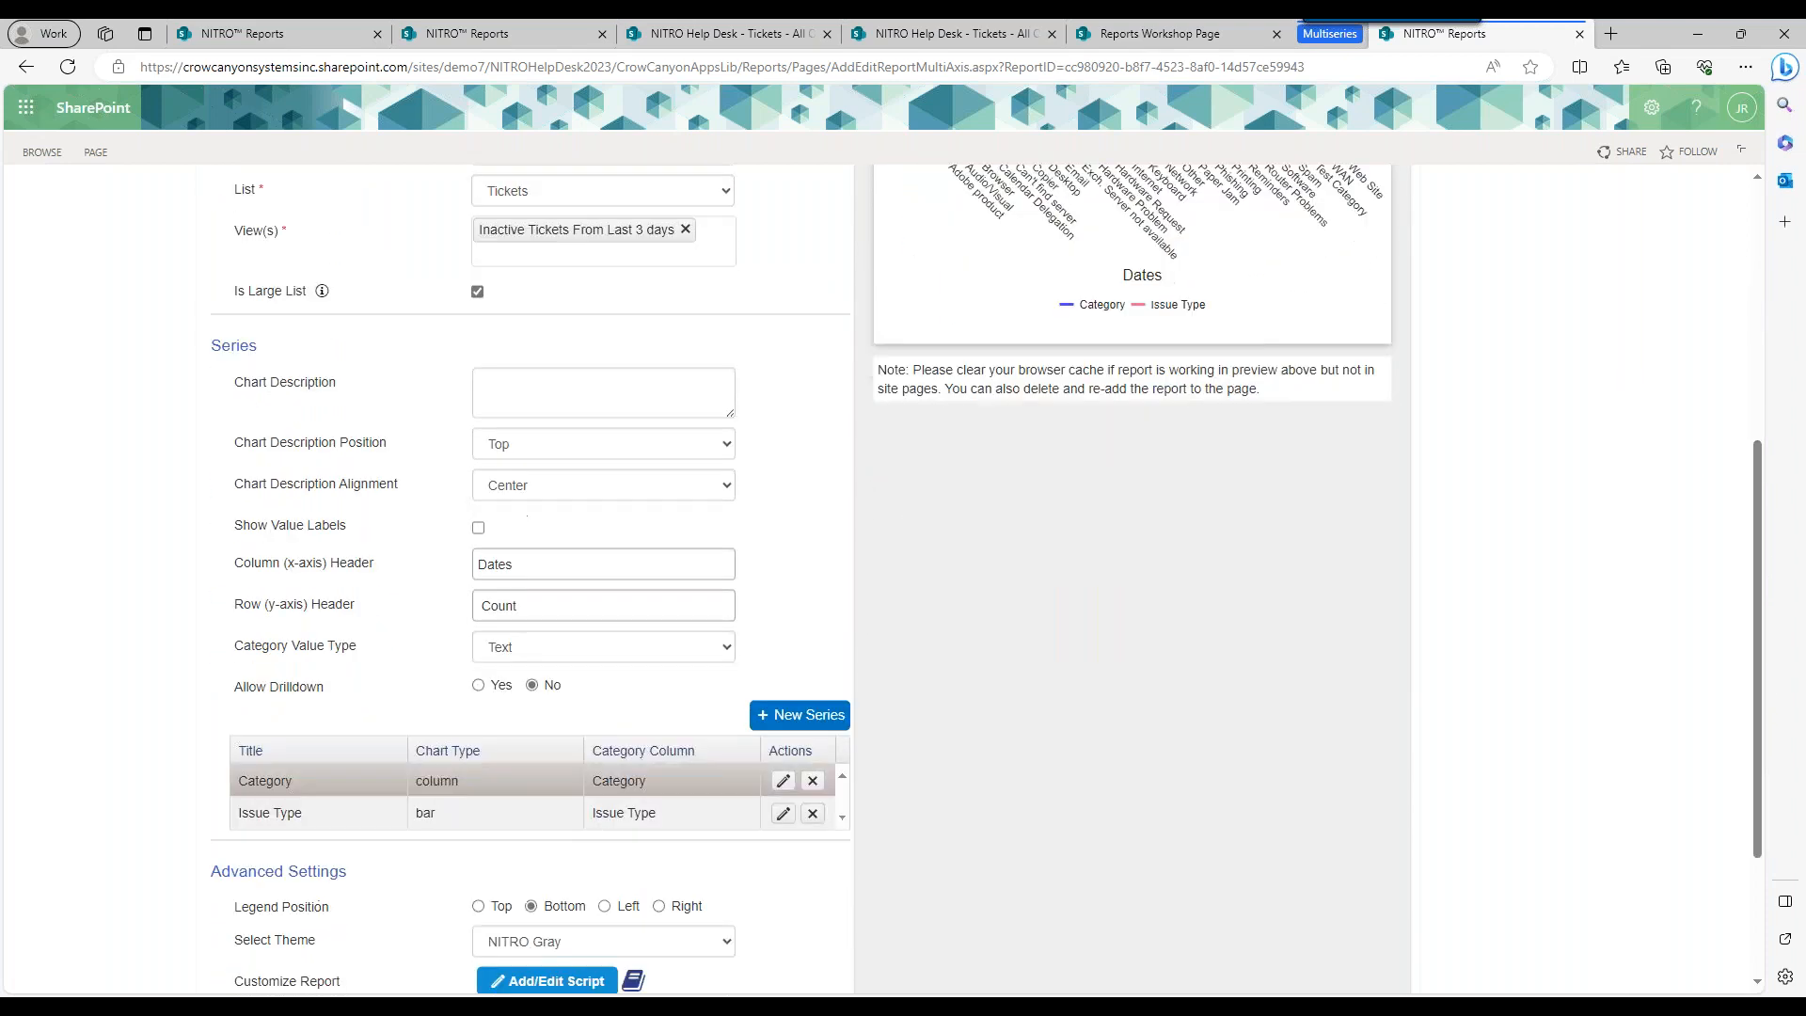
pyautogui.click(799, 715)
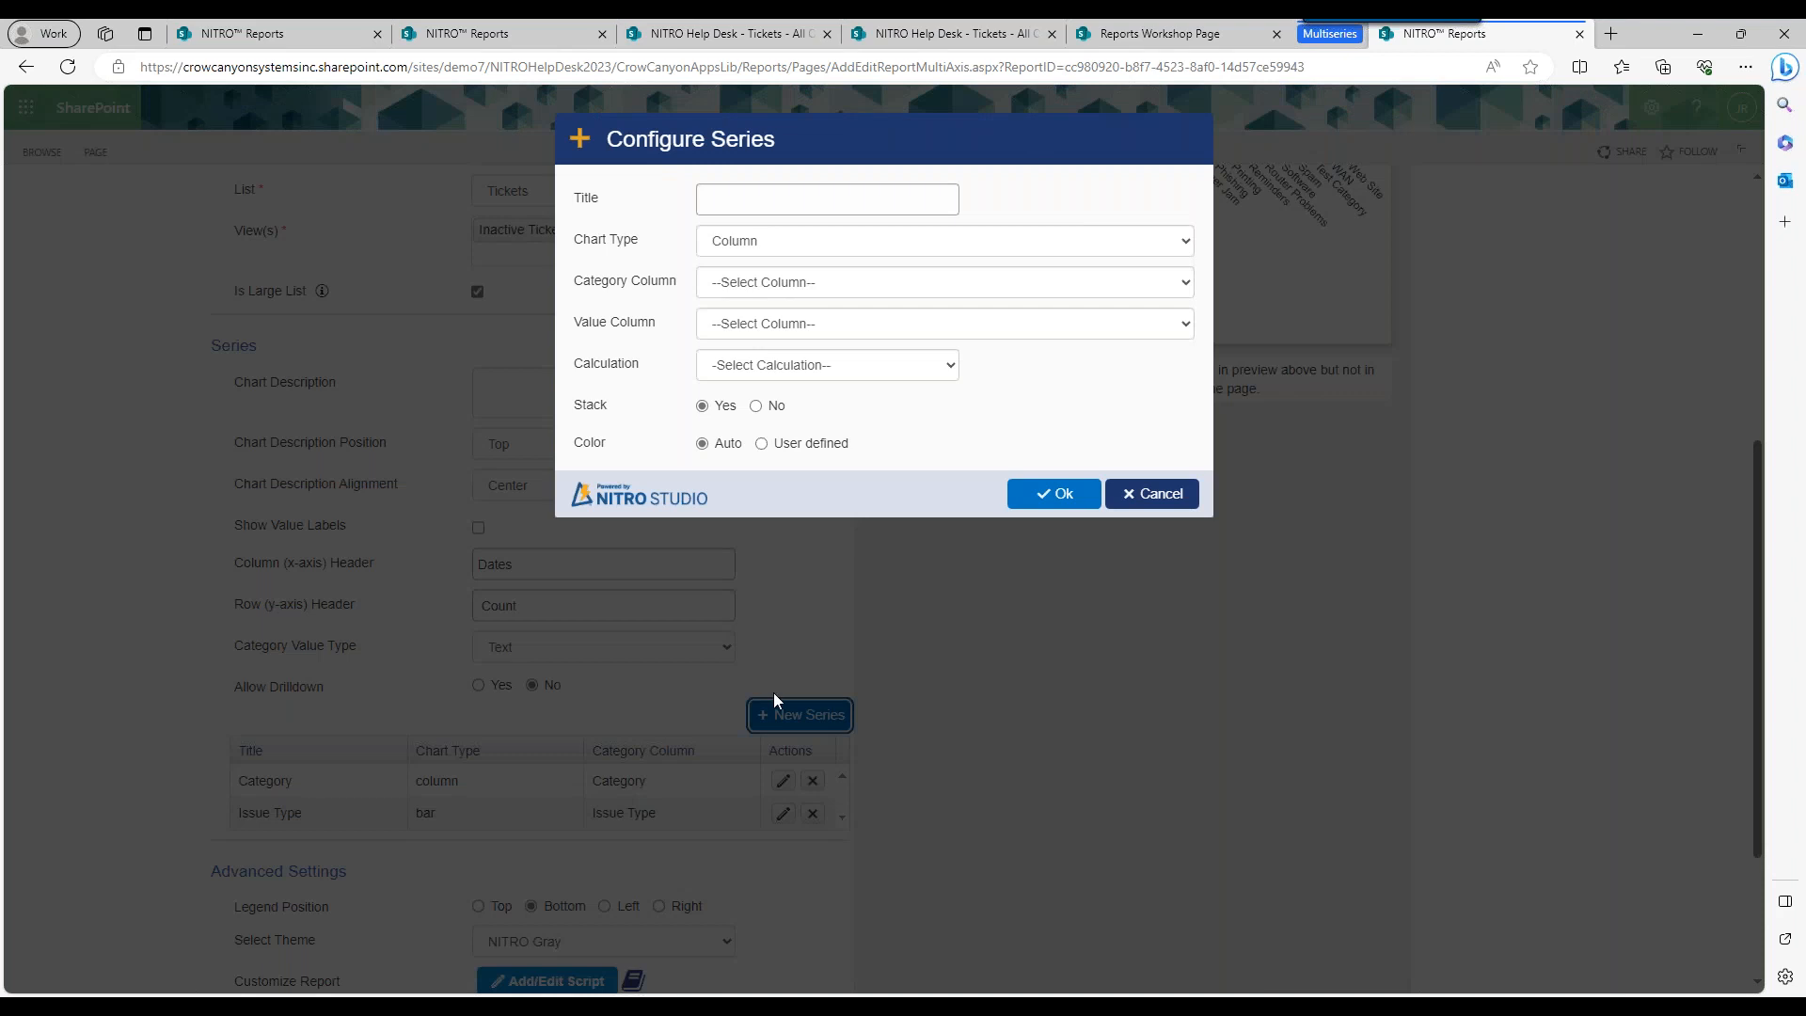
pyautogui.moveTo(610, 284); pyautogui.dragTo(670, 283)
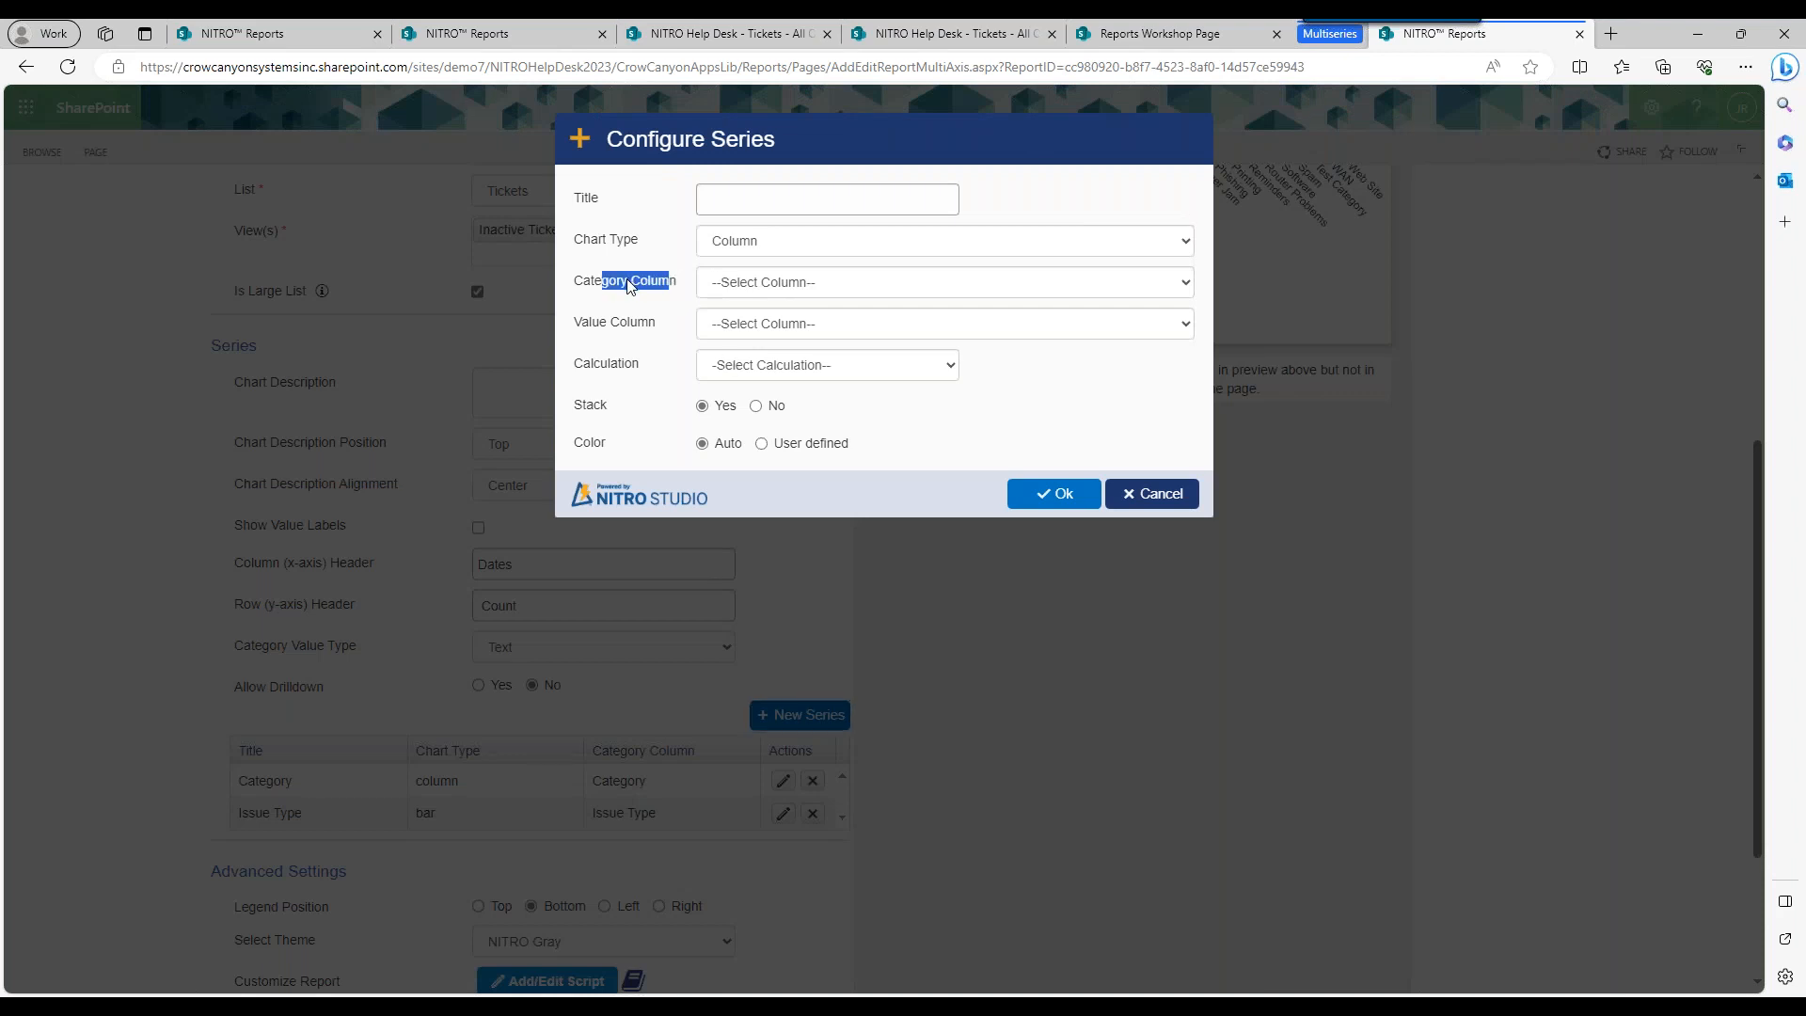
pyautogui.click(1124, 482)
pyautogui.click(773, 242)
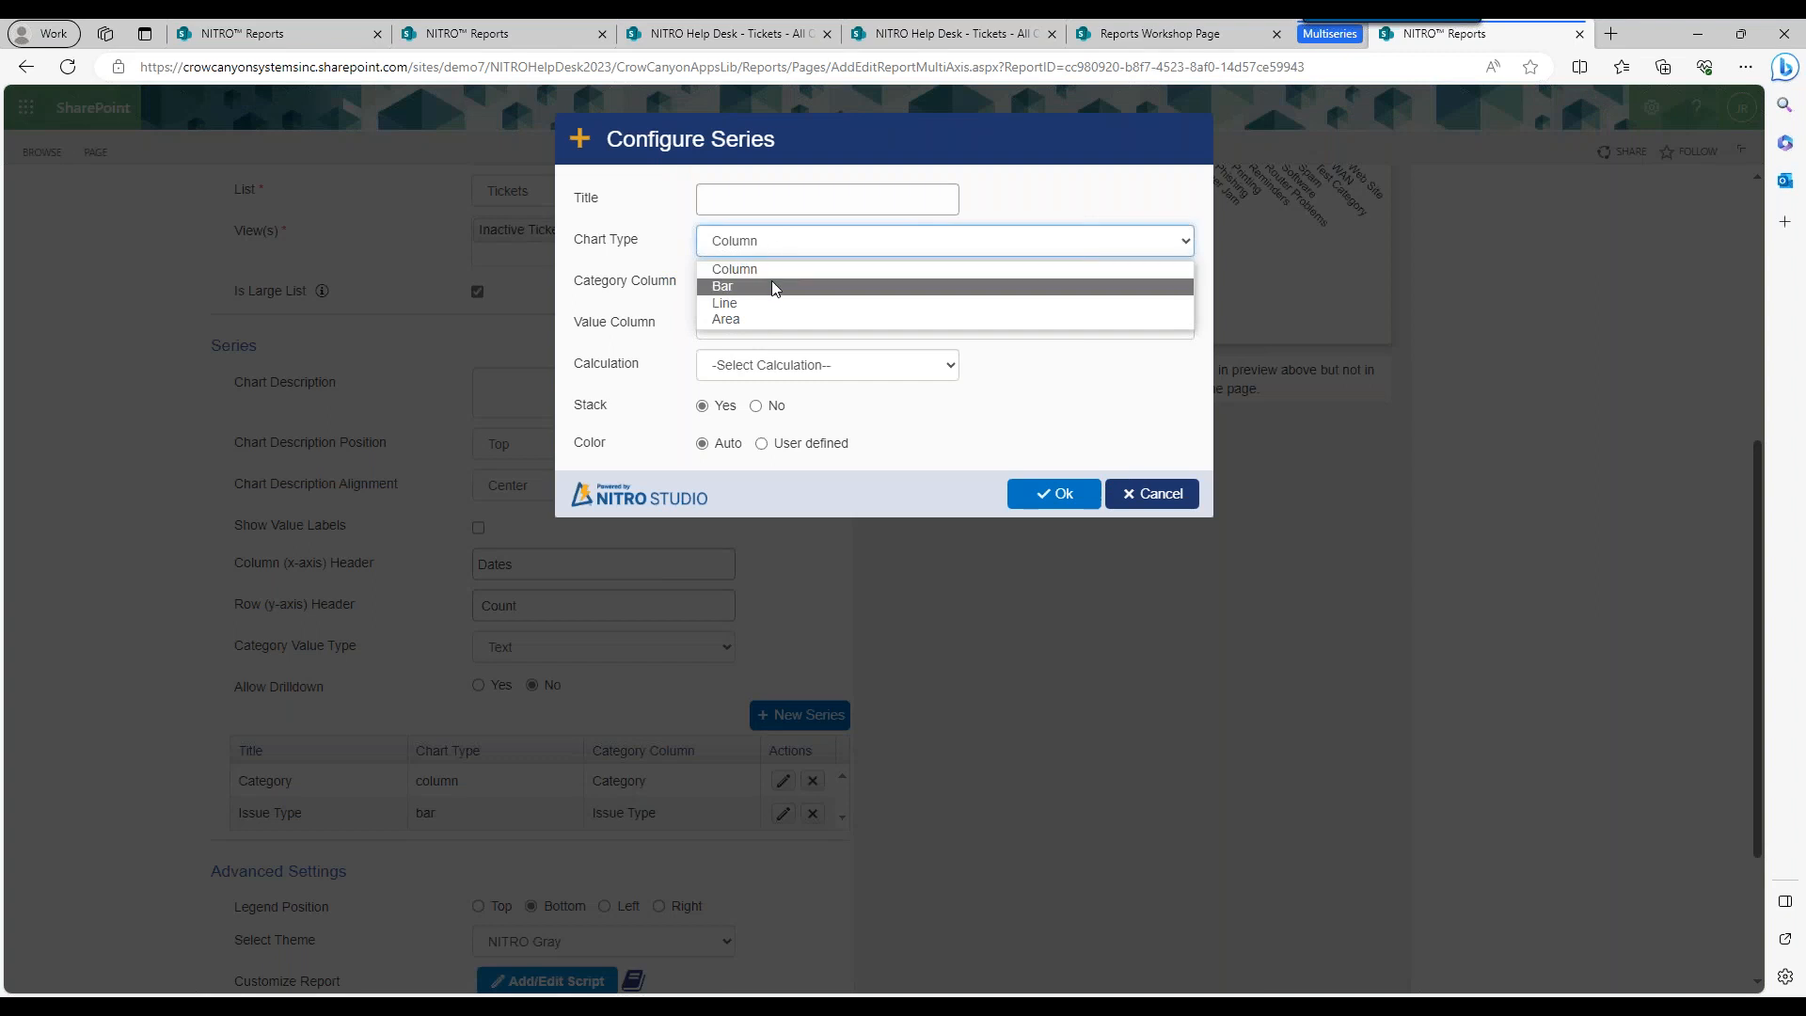
pyautogui.click(773, 287)
pyautogui.click(1168, 494)
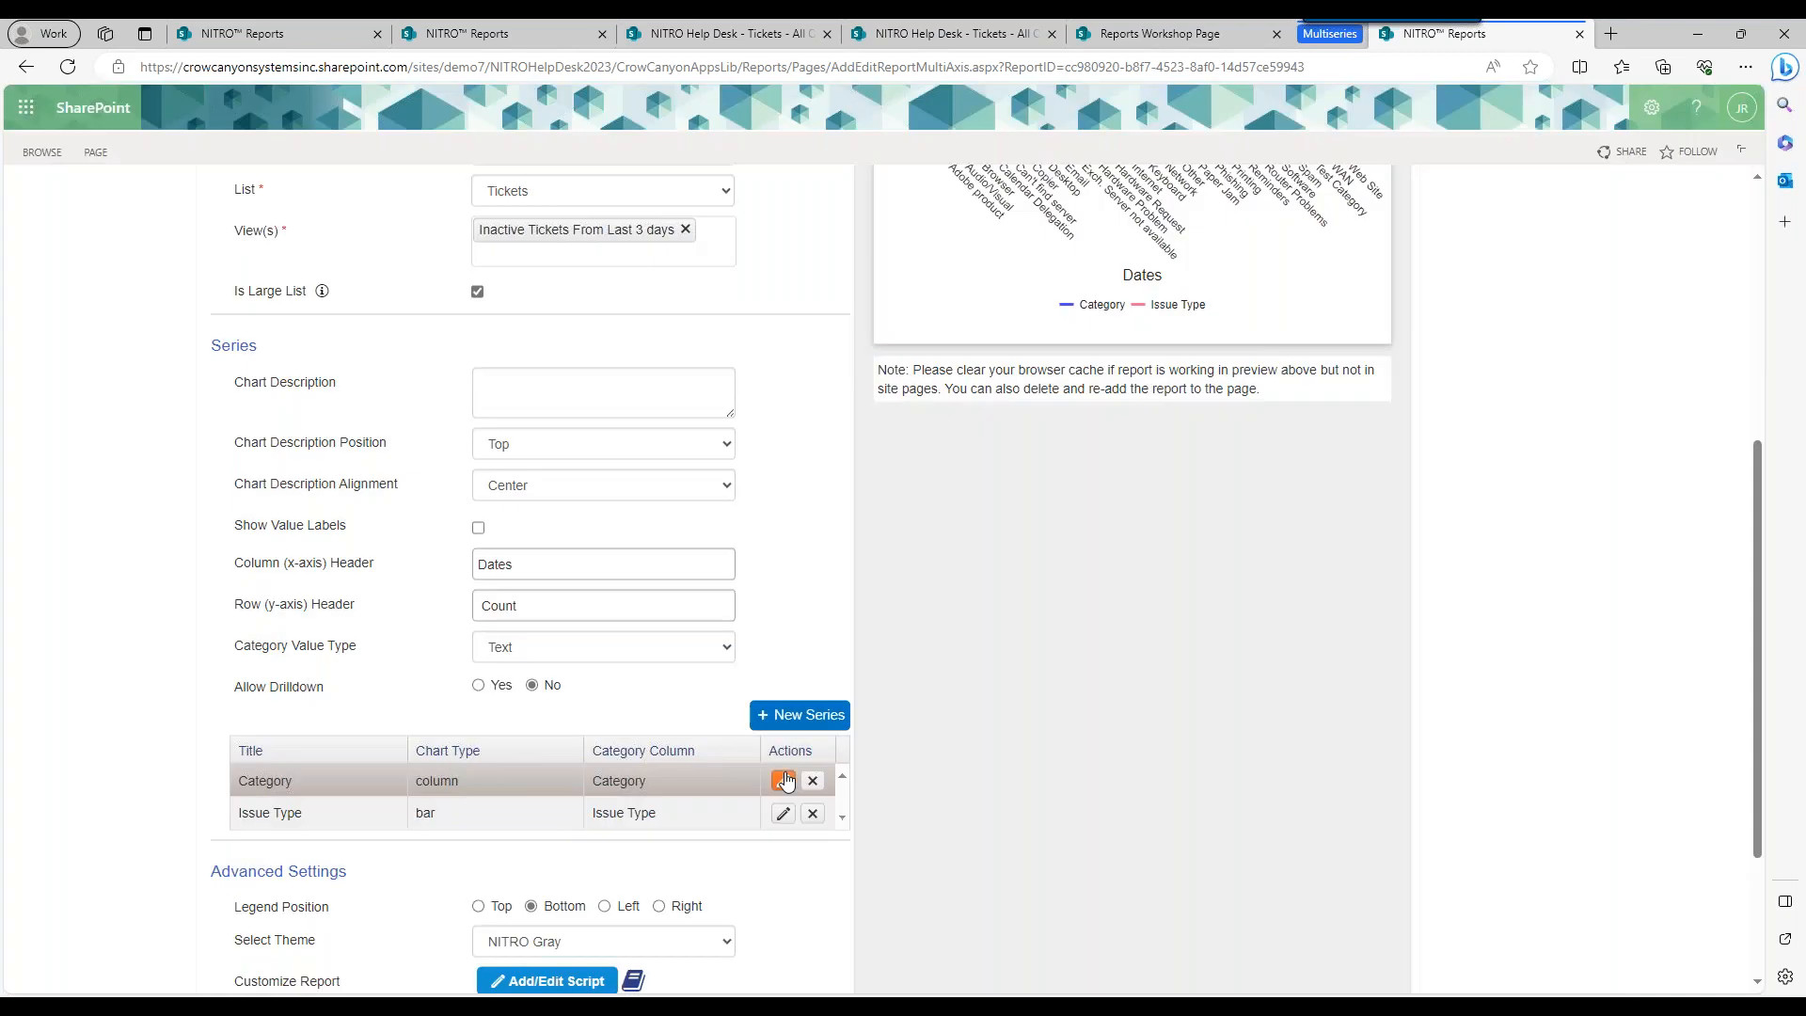
# Change the Category series' chart type to Bar and accept the series configuration.
pyautogui.click(783, 781)
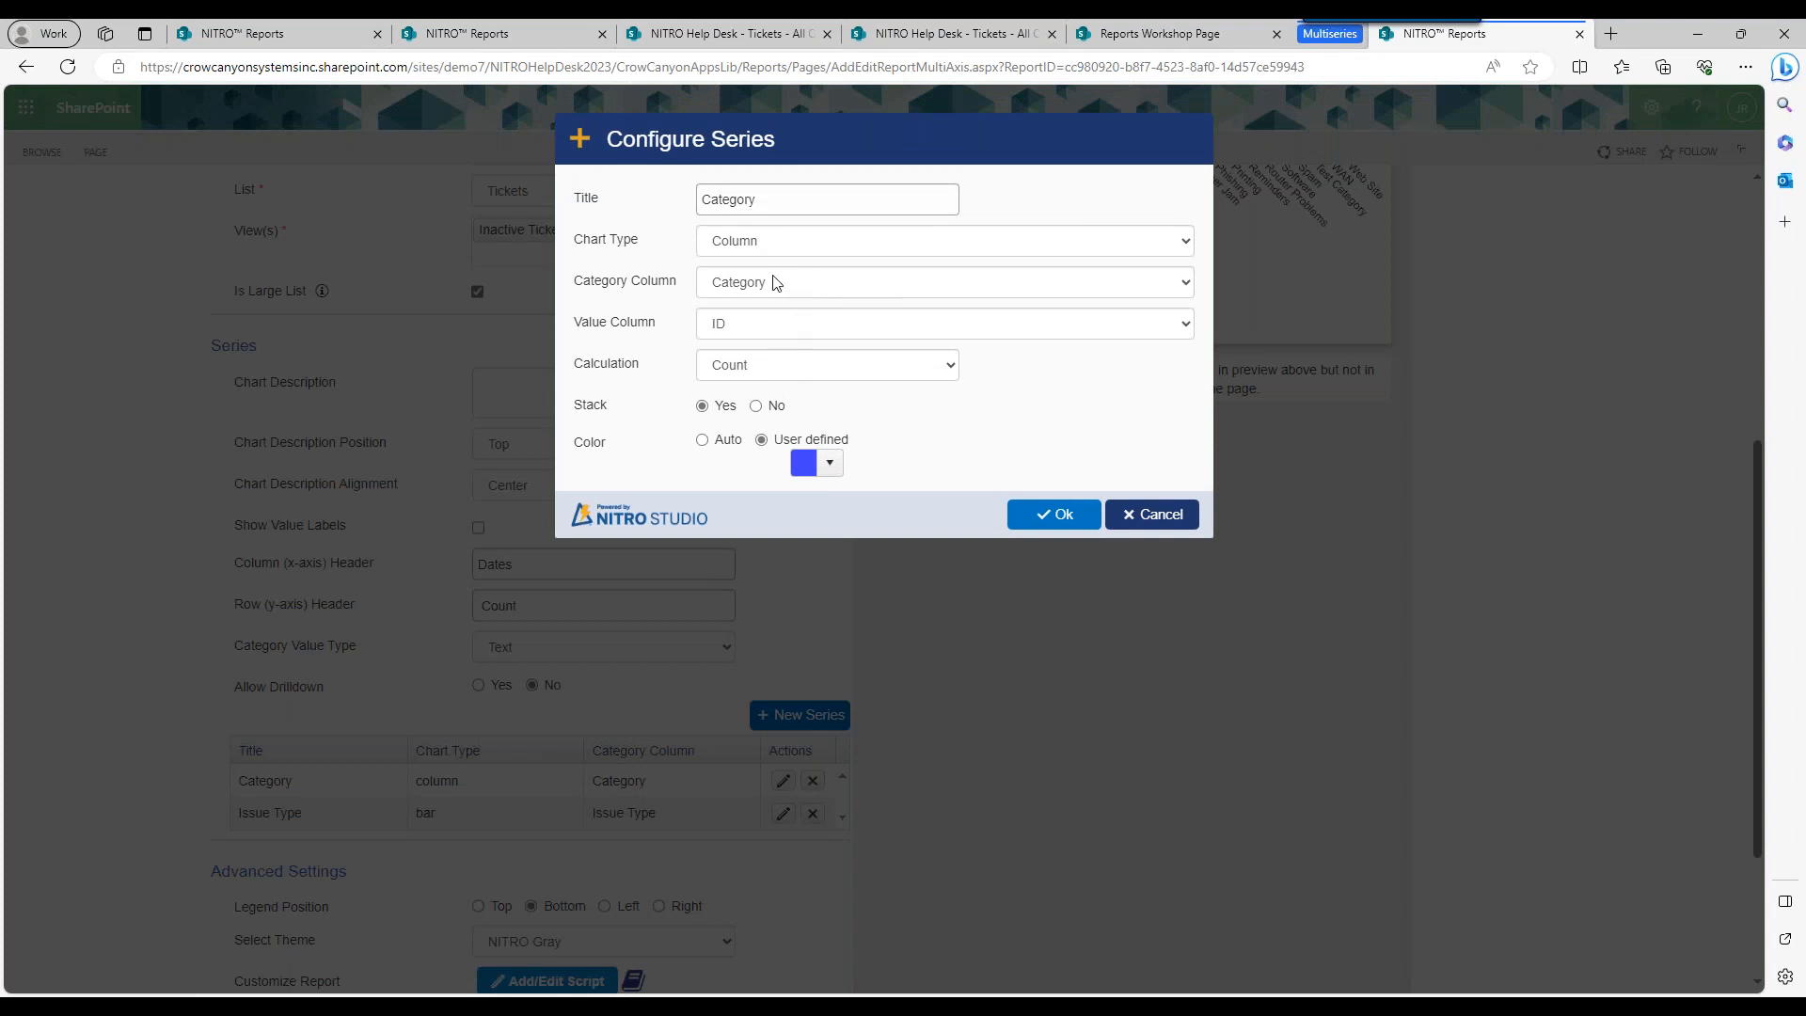
pyautogui.click(775, 282)
pyautogui.click(768, 247)
pyautogui.click(767, 284)
pyautogui.click(1066, 531)
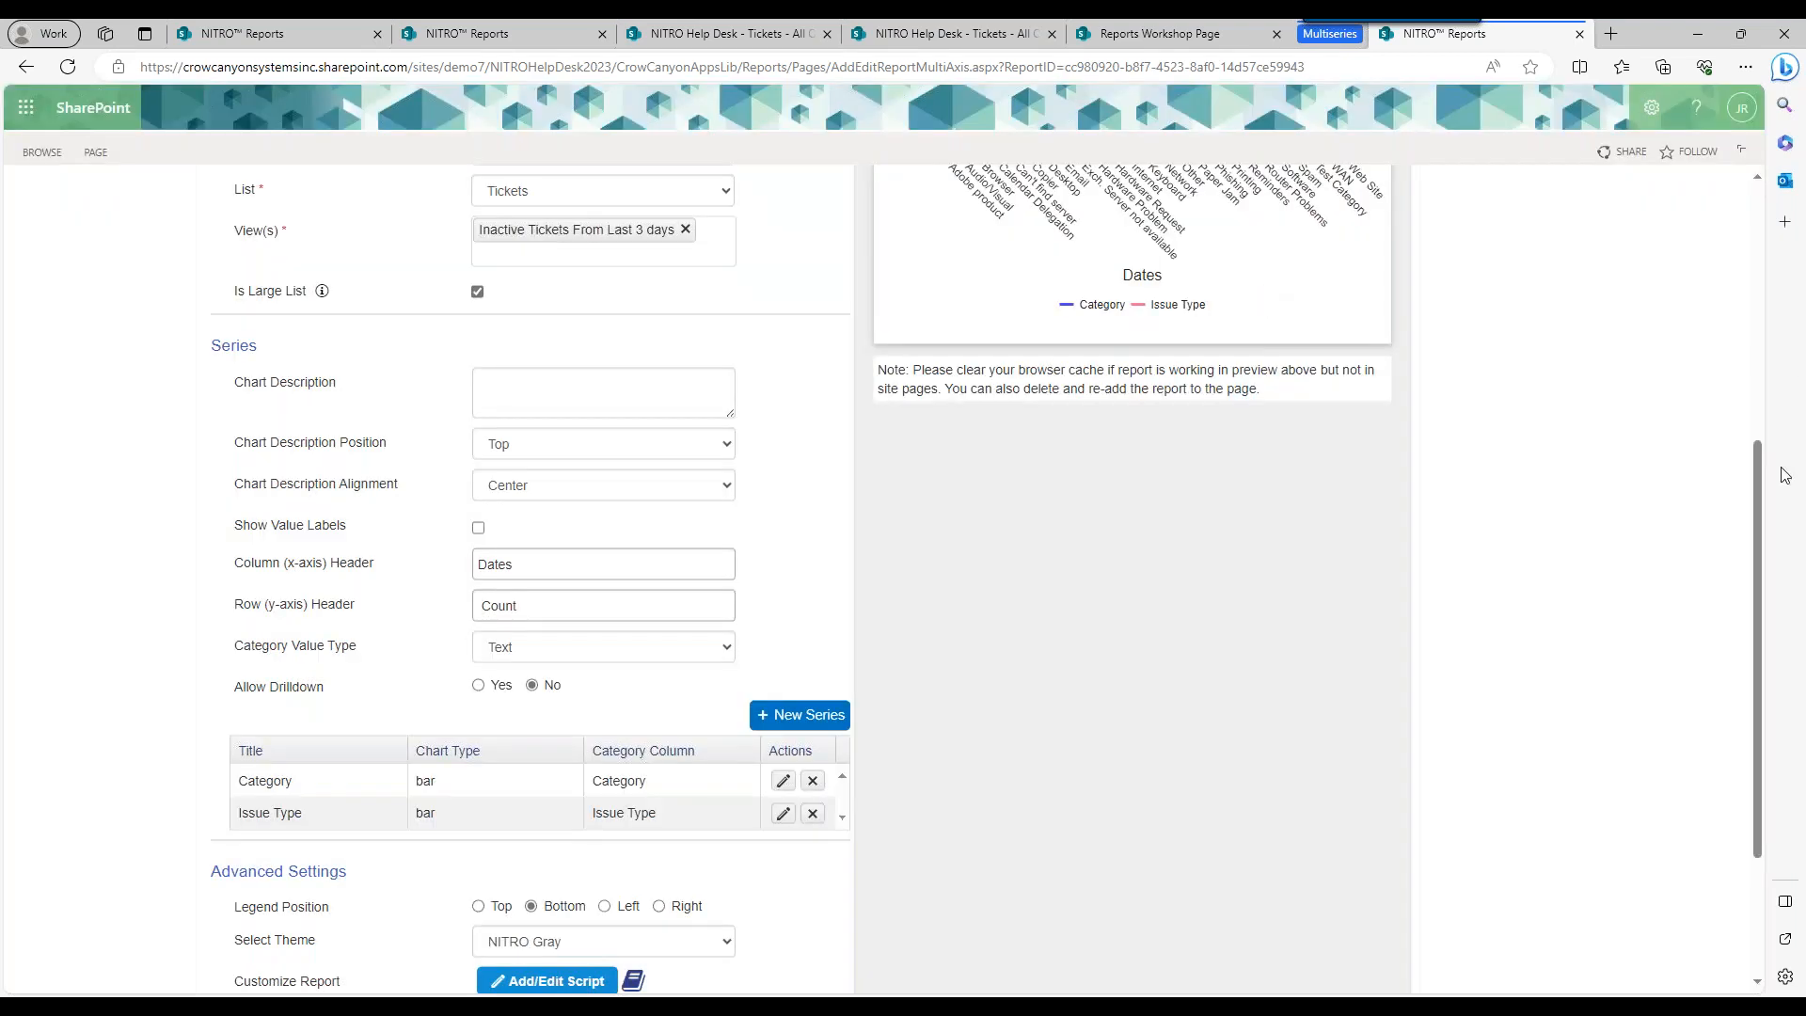
# Refresh the preview of the Created vs Modified Date report.
pyautogui.moveTo(1753, 507); pyautogui.dragTo(1745, 260)
pyautogui.scroll(1, 1745, 260)
pyautogui.click(1131, 396)
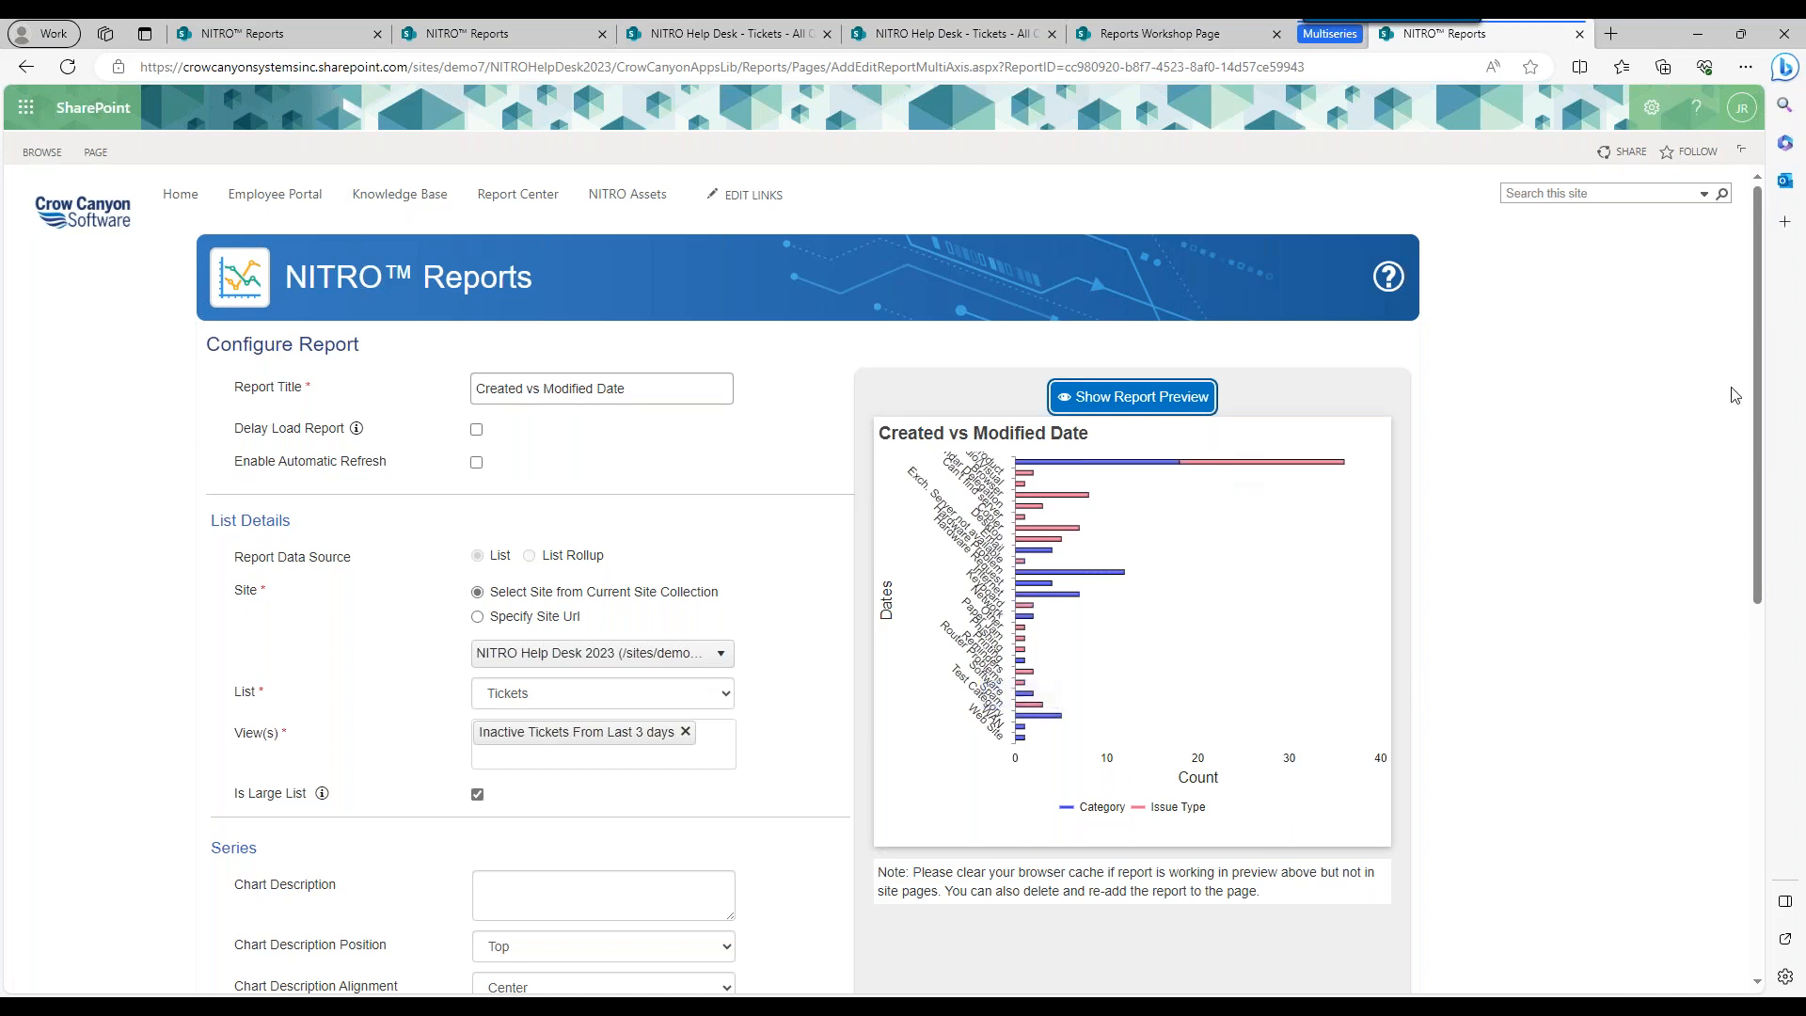
# Examine the Category series' chart type, stacking and color settings without changing them, and review the charted bars in the preview.
pyautogui.moveTo(1759, 467); pyautogui.dragTo(1763, 811)
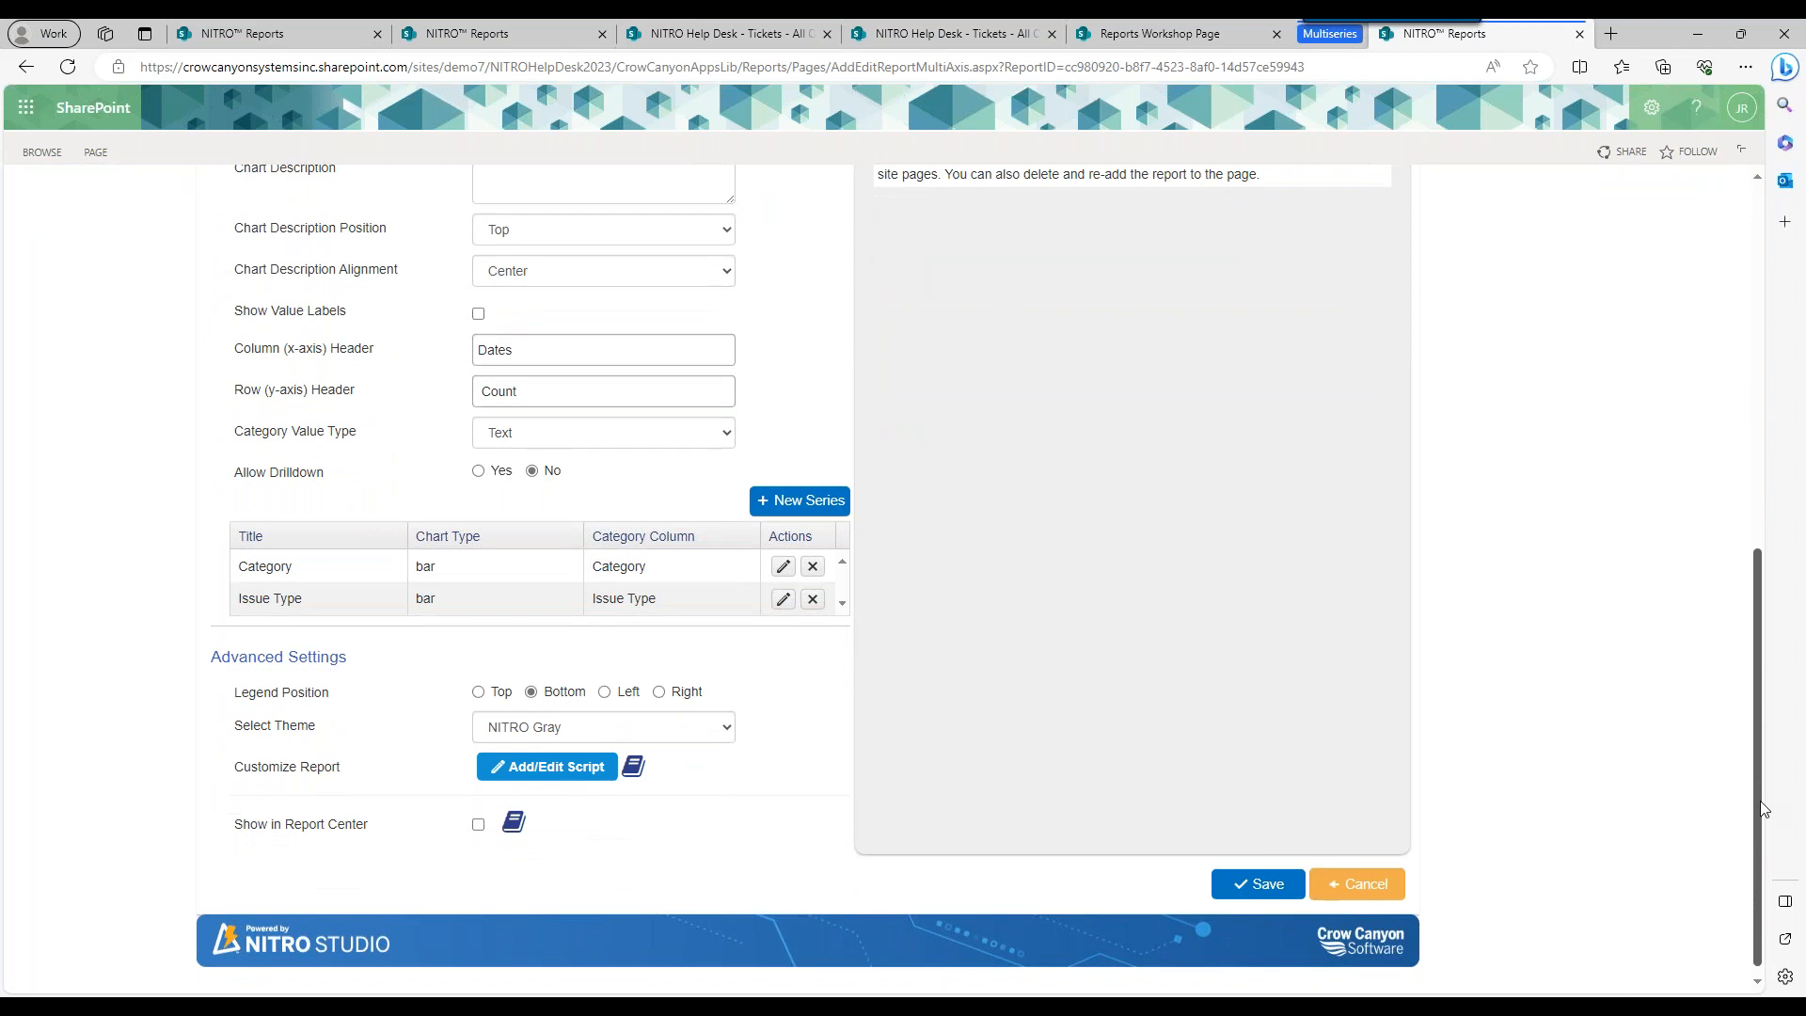
pyautogui.click(783, 565)
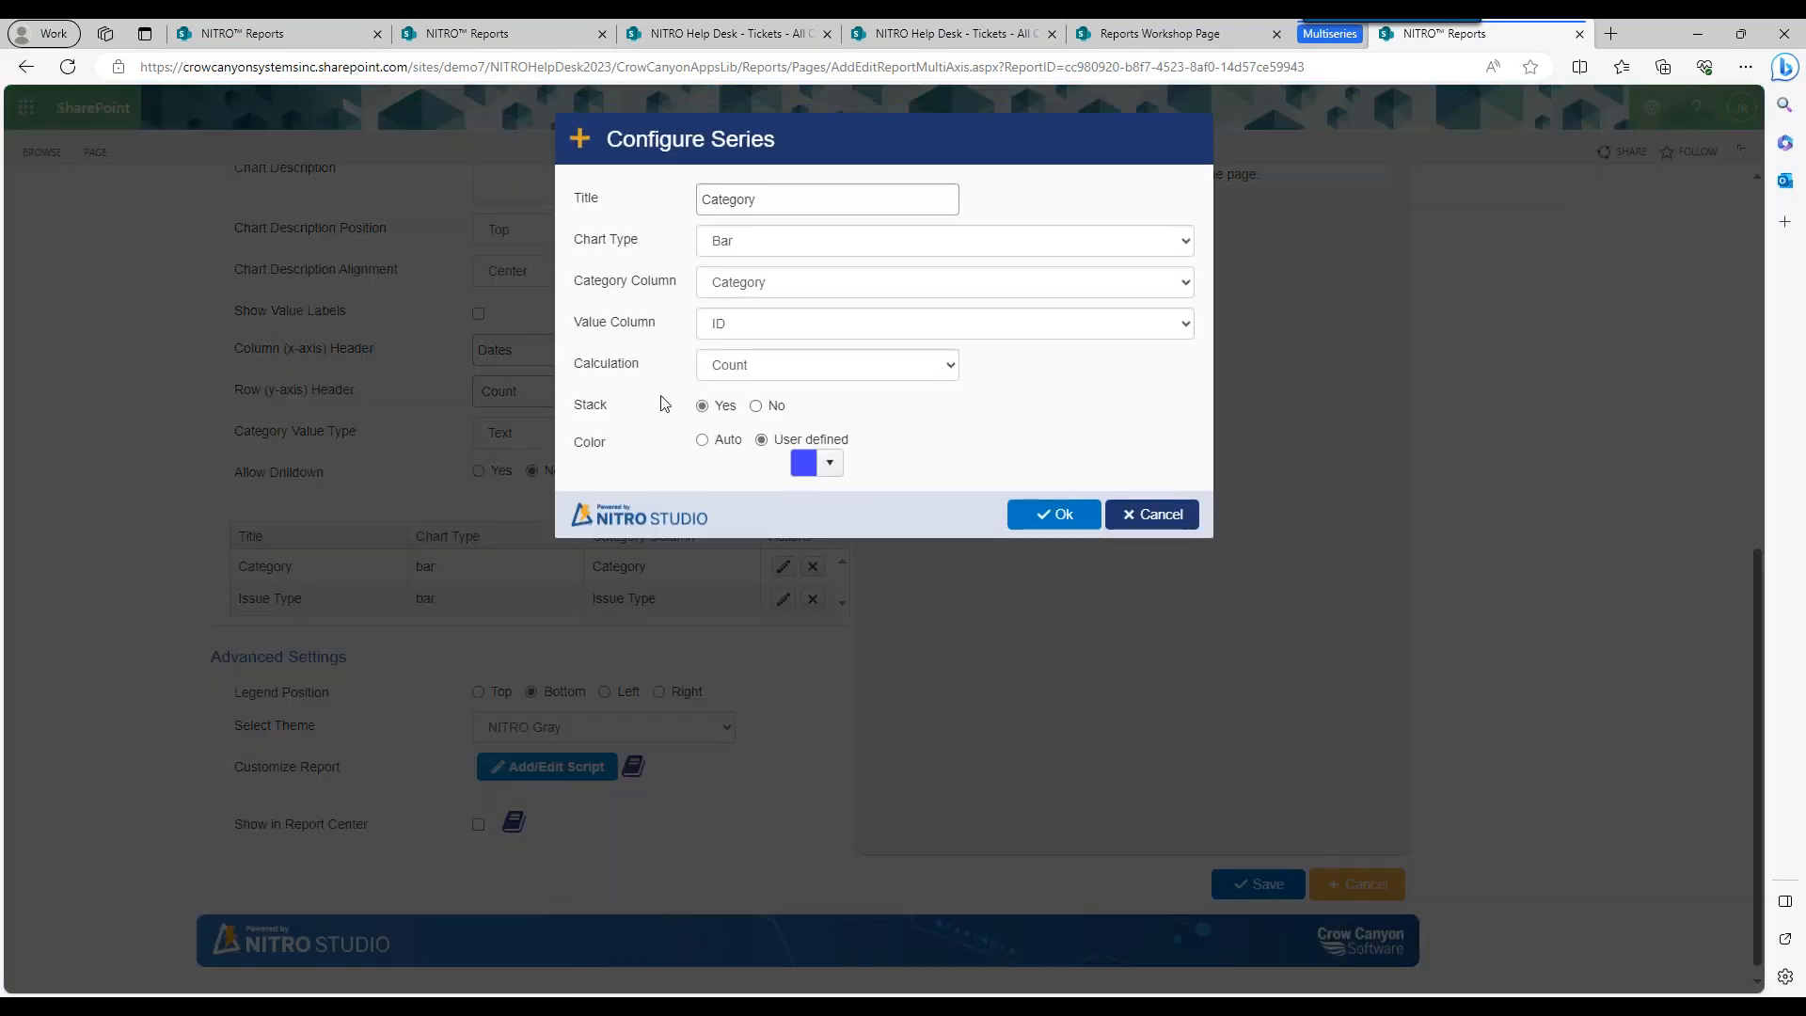
pyautogui.click(1156, 514)
pyautogui.moveTo(1754, 675); pyautogui.dragTo(1735, 312)
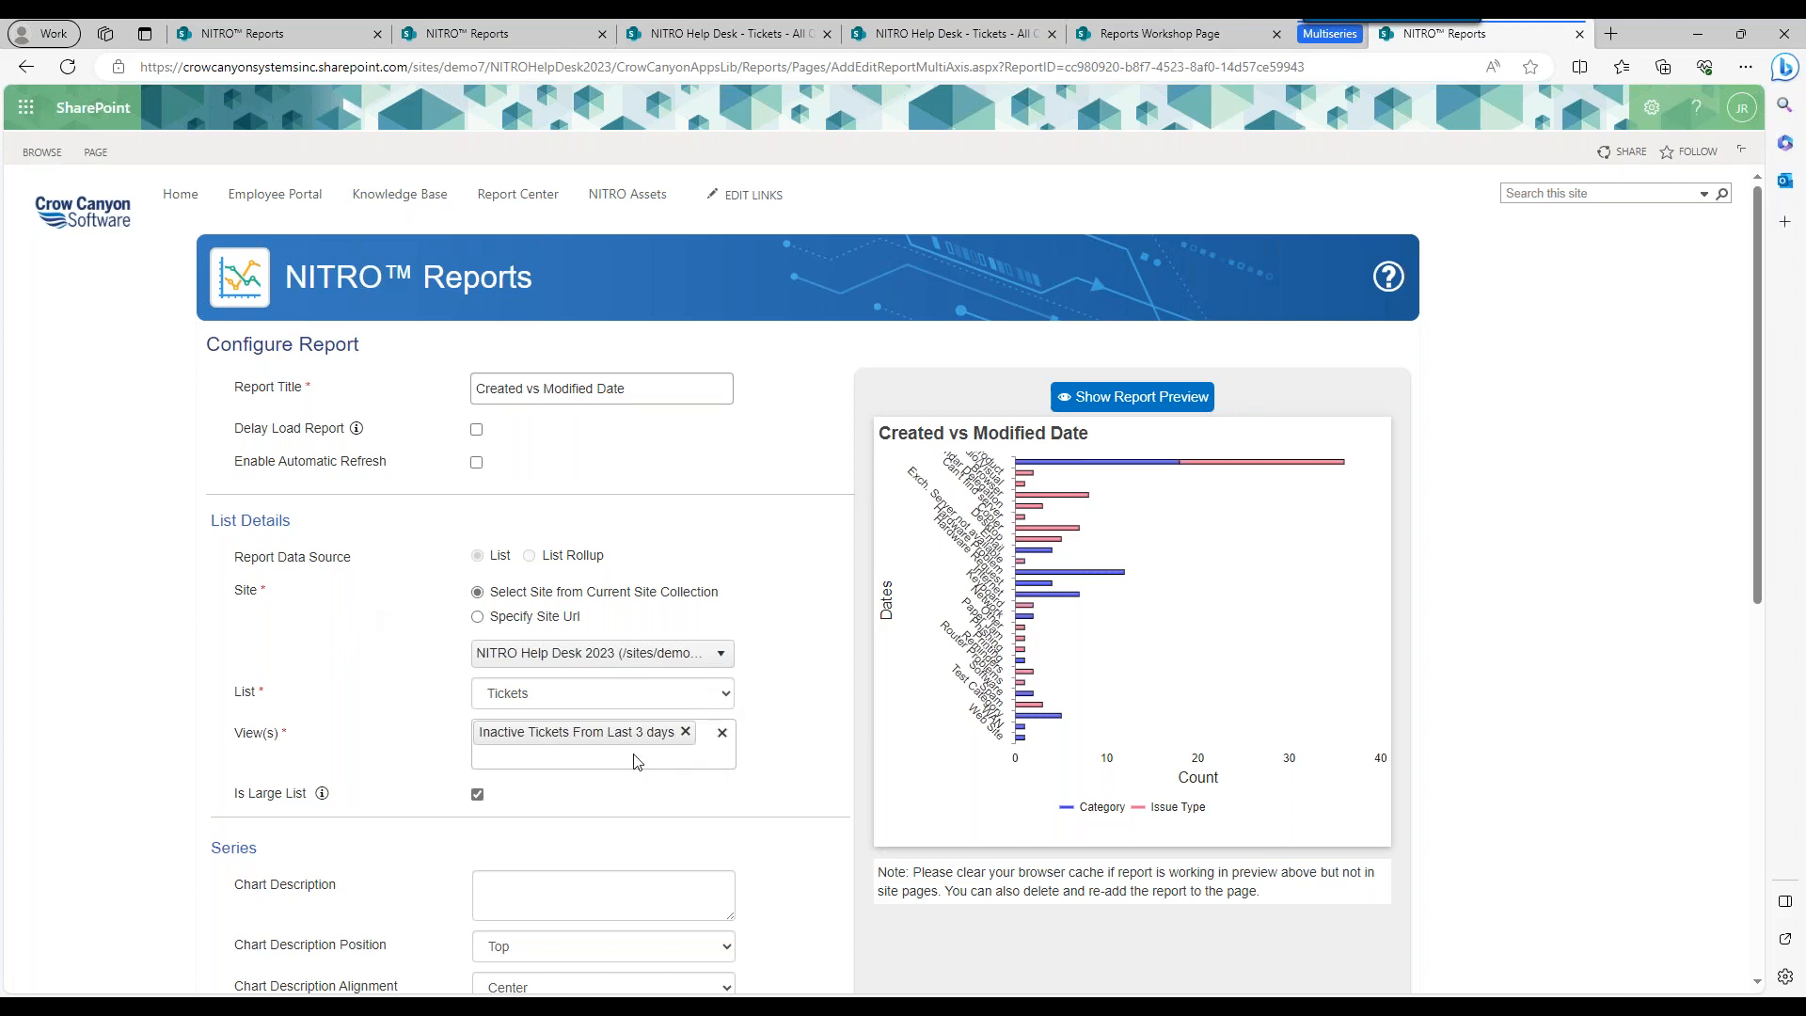
pyautogui.moveTo(1763, 432)
pyautogui.mouseDown()
pyautogui.moveTo(1776, 587)
pyautogui.moveTo(1762, 448)
pyautogui.mouseUp()
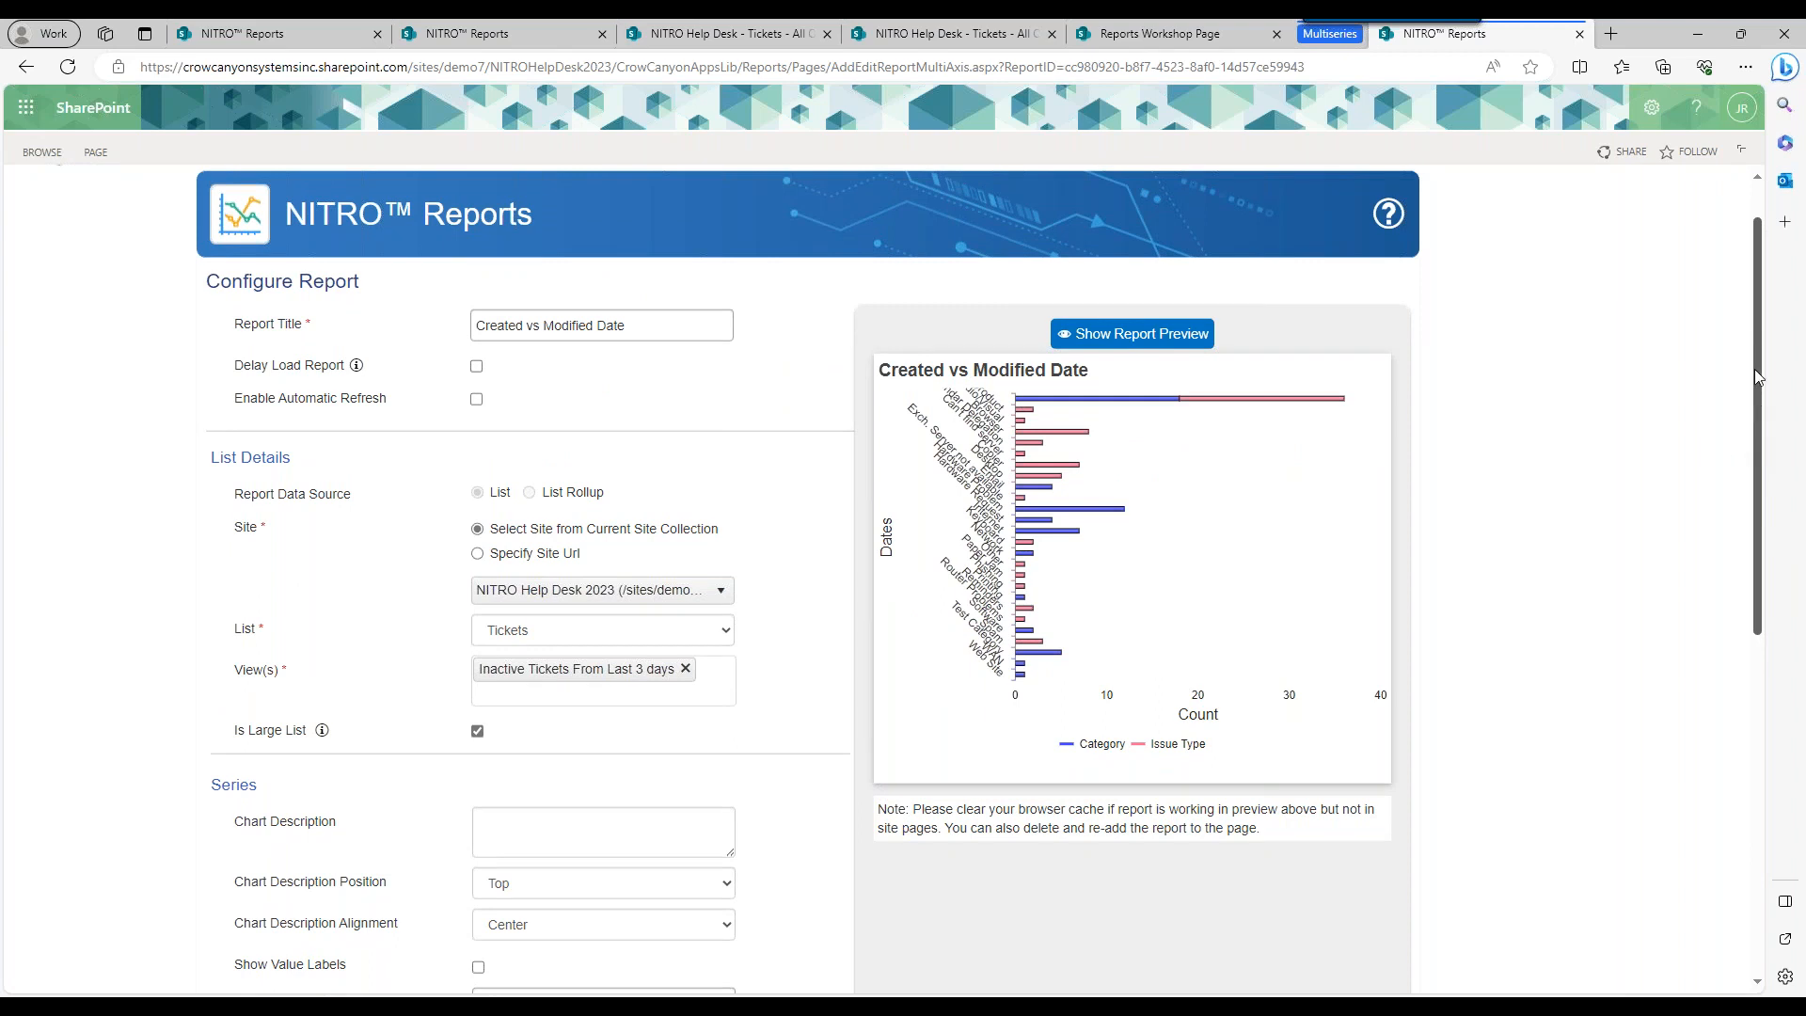
pyautogui.moveTo(1758, 377); pyautogui.dragTo(1749, 322)
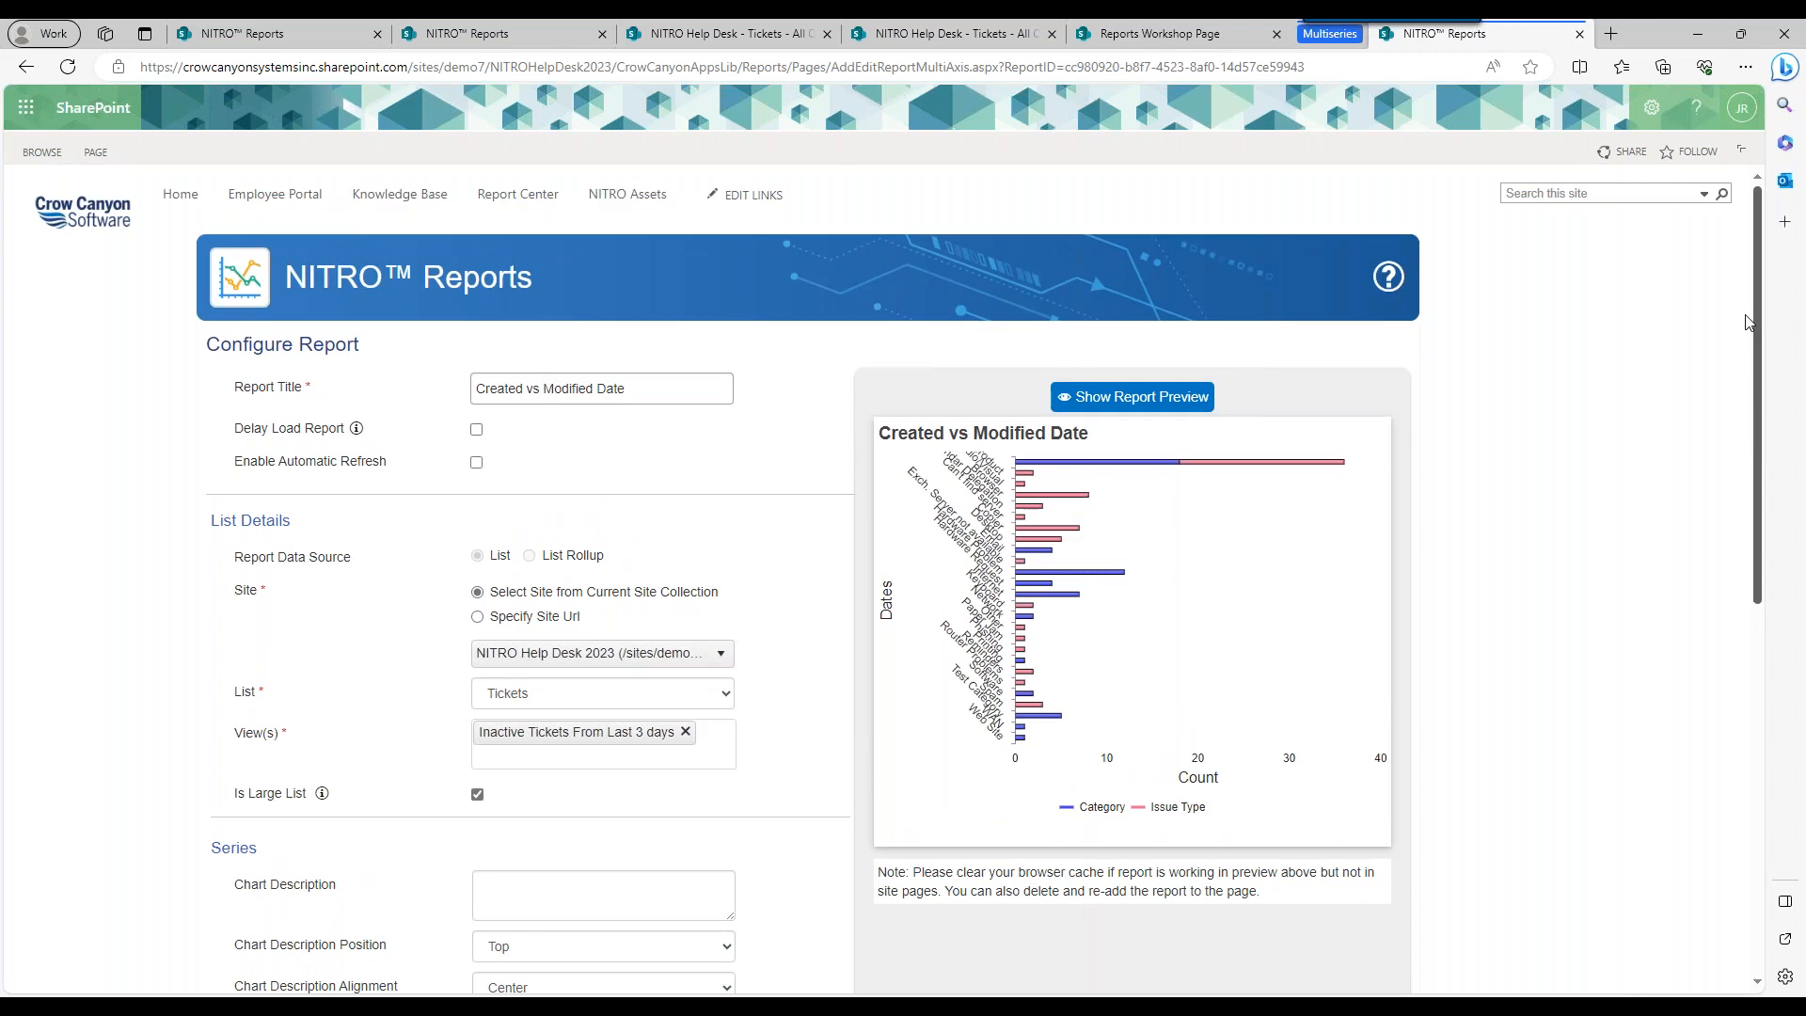